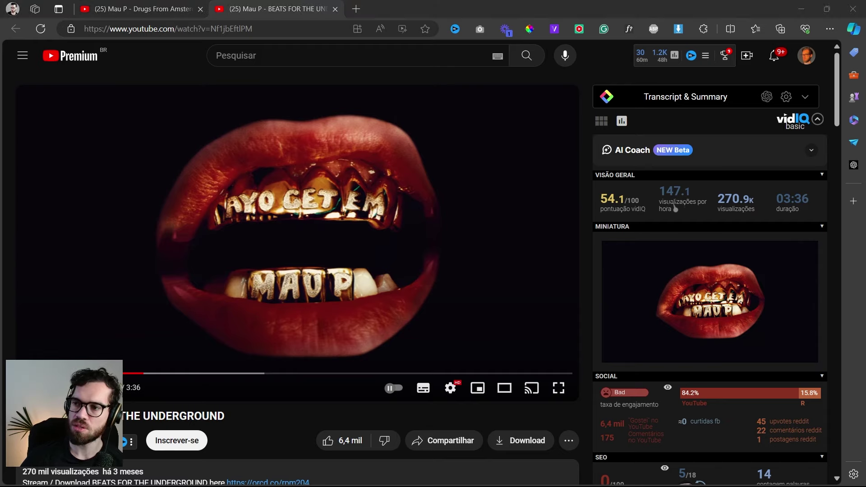
Step: Listen to the Mau P reference tracks on YouTube and review the MAU P notes listing their production elements
left_click_drag(303, 485, 865, 82)
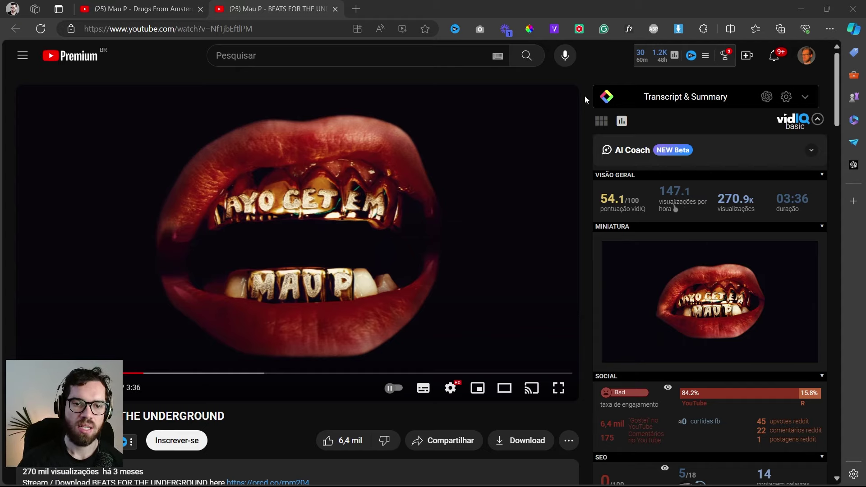
left_click_drag(163, 367, 68, 368)
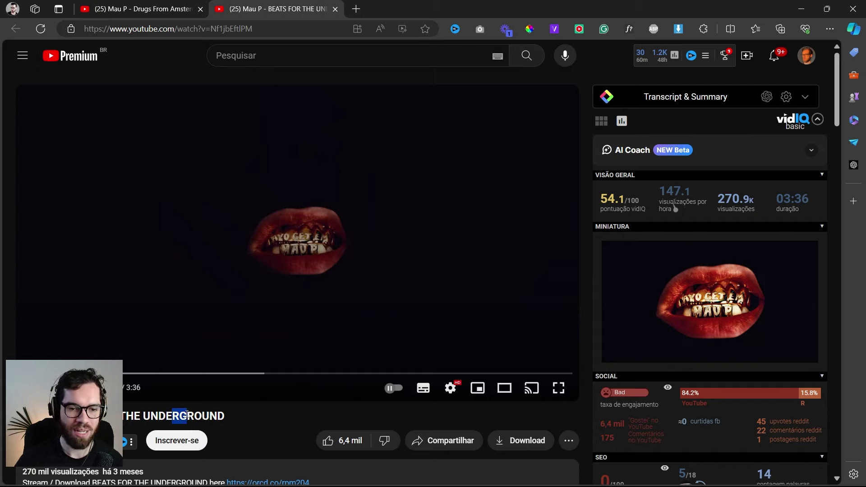
left_click(246, 228)
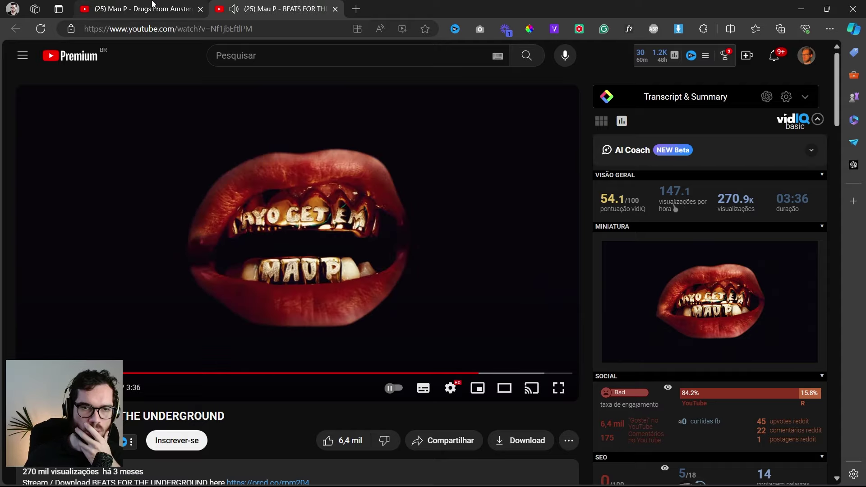
left_click_drag(865, 162, 436, 80)
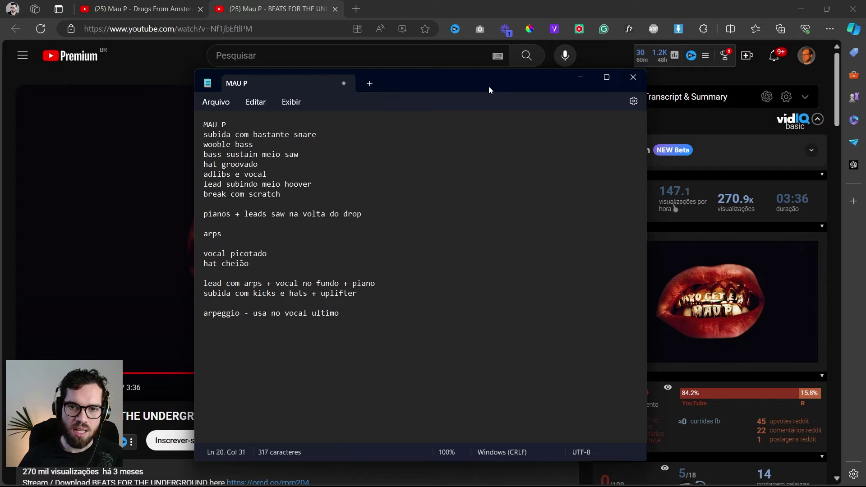
left_click_drag(491, 91, 865, 198)
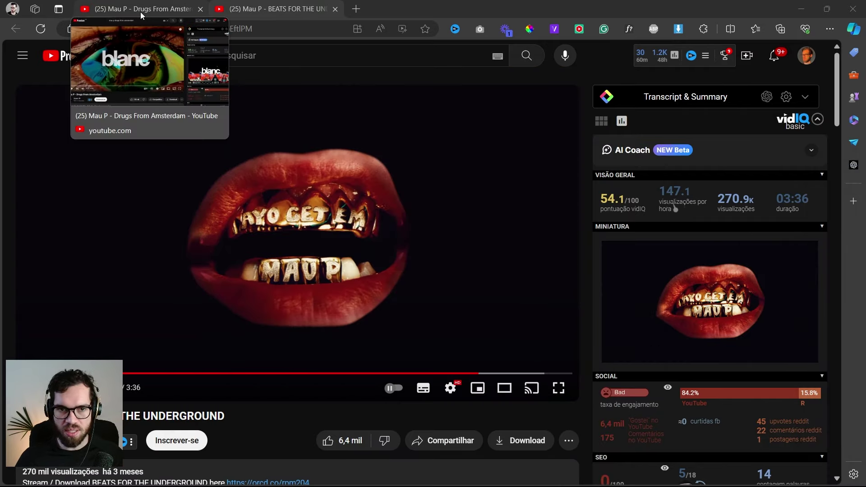
left_click(141, 11)
left_click(289, 303)
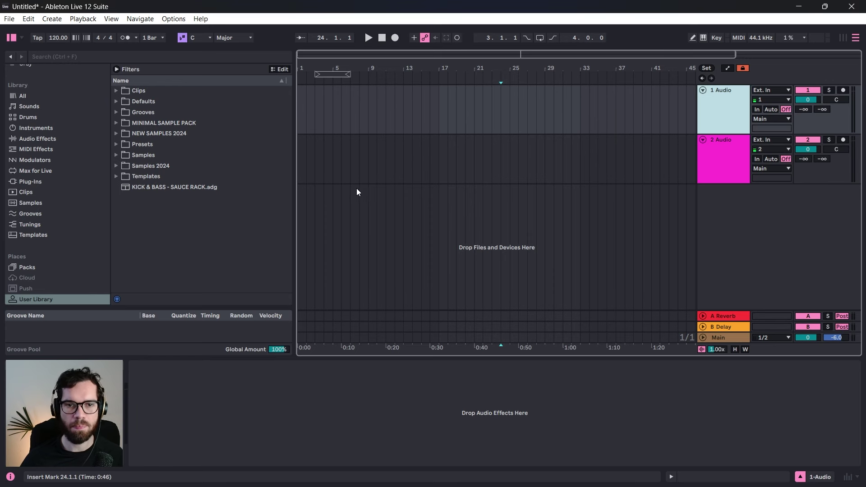
Step: Switch to Ableton Live, set it to full screen and move the insert mark on the second audio track to bar 10
left_click(350, 186)
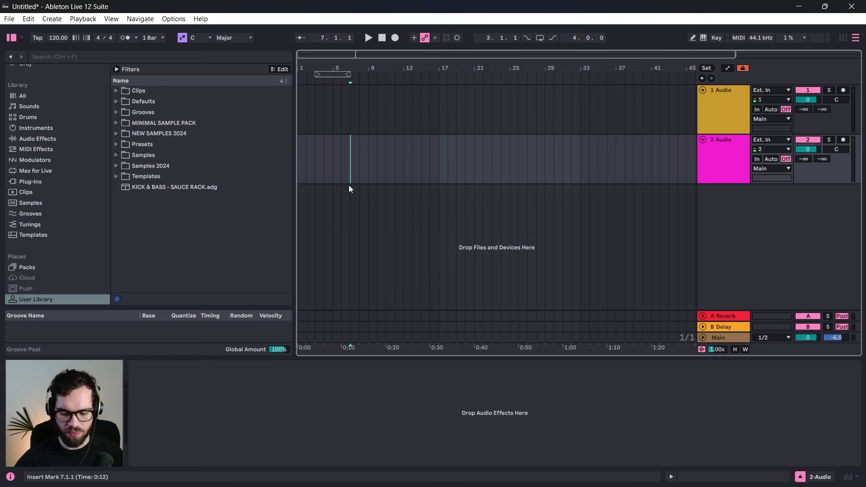
key("F11")
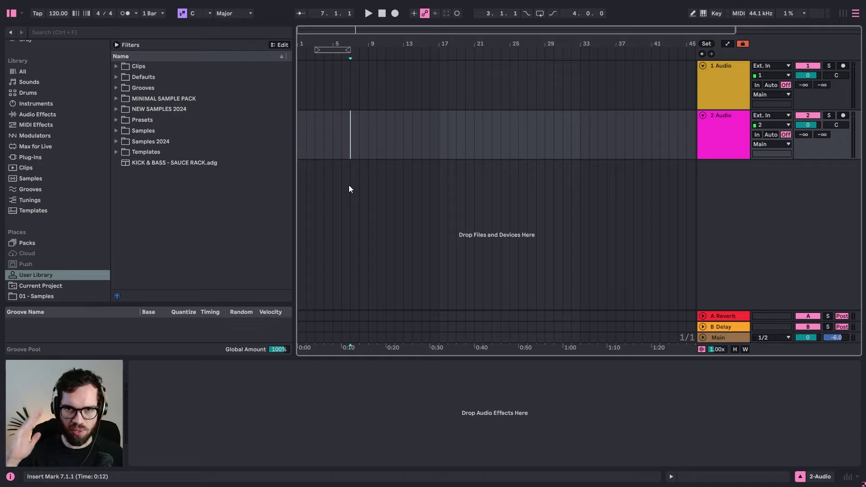
key("Right")
key("Right")
key("Right")
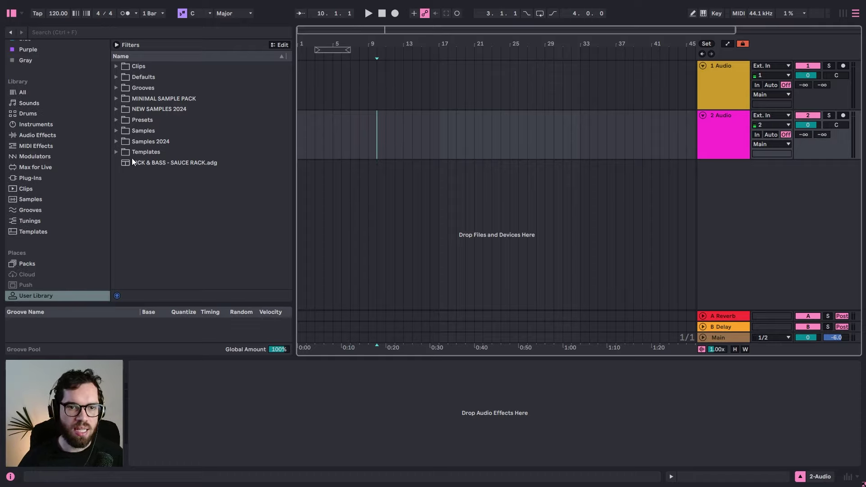
Step: Browse the User Library to the KICKS folder inside NEW SAMPLES 2024
left_click(59, 158)
scroll(59, 159, "up", 2)
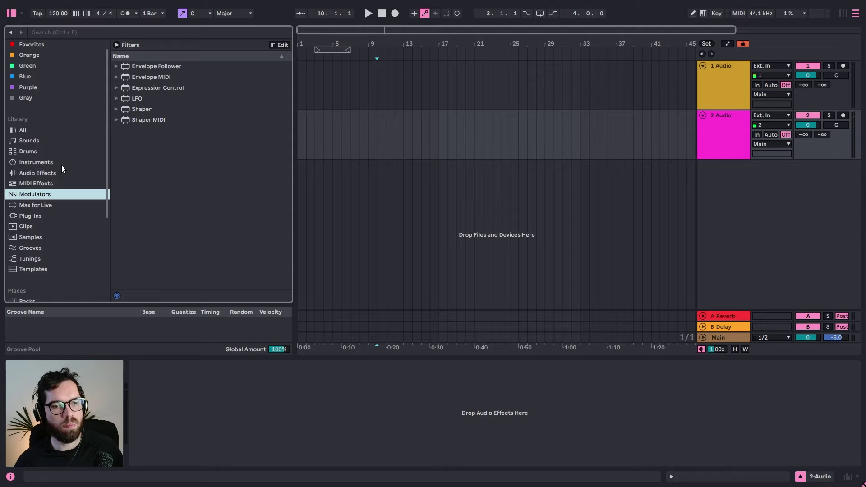
scroll(55, 199, "down", 3)
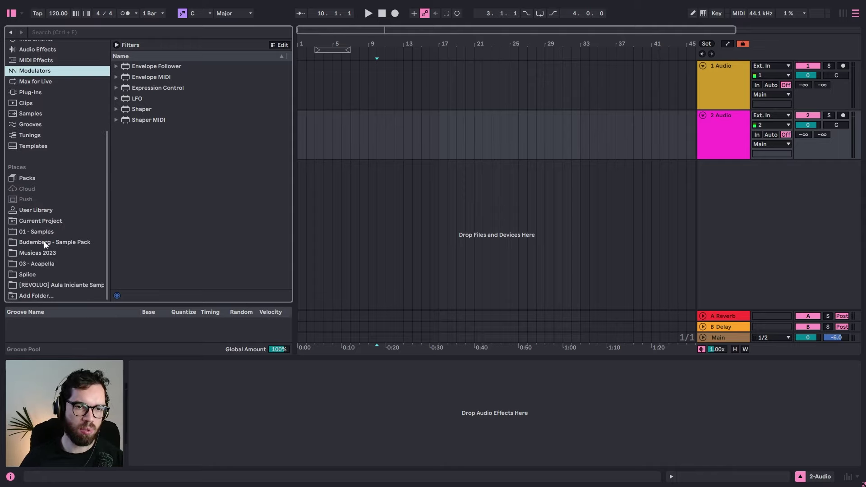
left_click(44, 242)
left_click(44, 211)
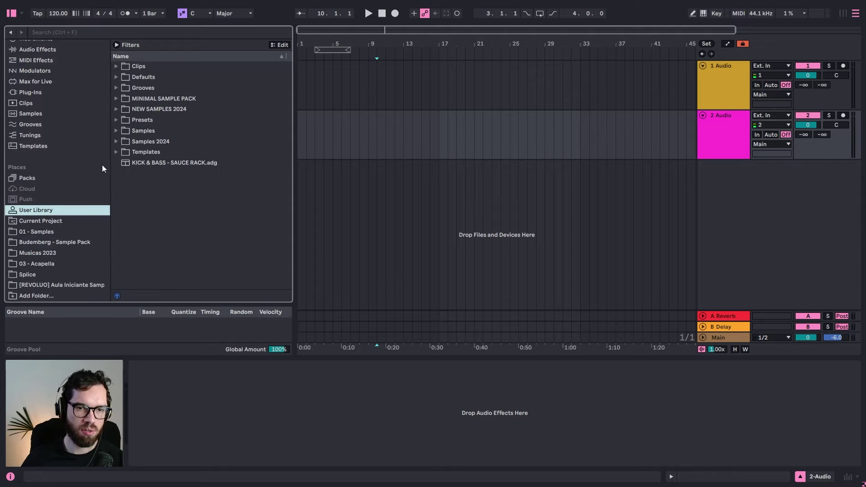
left_click(119, 109)
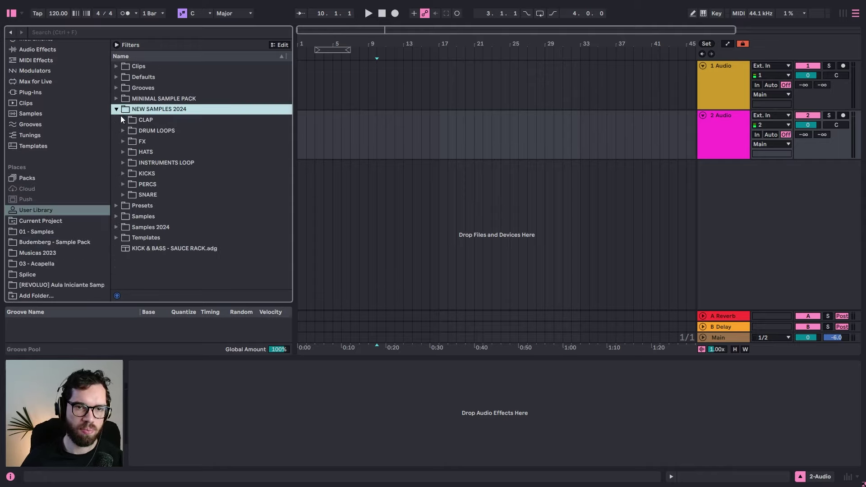
left_click(126, 174)
left_click(122, 173)
Step: Audition the samples in the KICKS folder and compare them with KICK 7
left_click(139, 185)
left_click(156, 195)
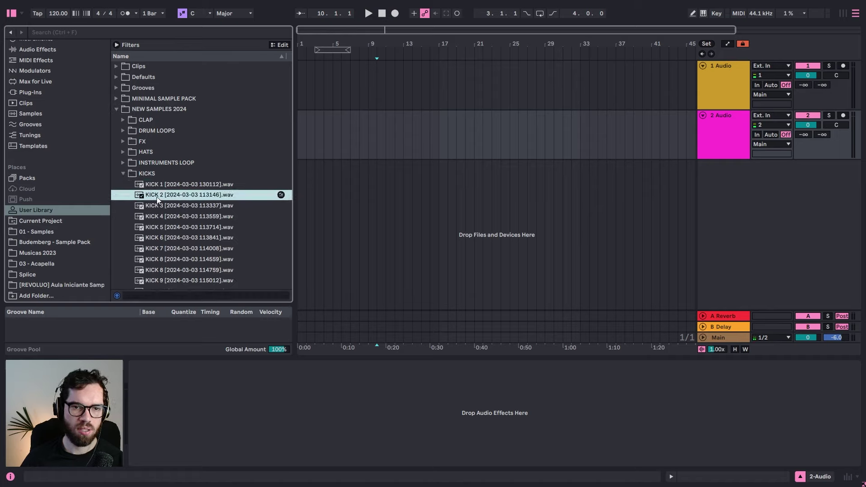
left_click(172, 216)
left_click(174, 206)
left_click(177, 239)
left_click(177, 248)
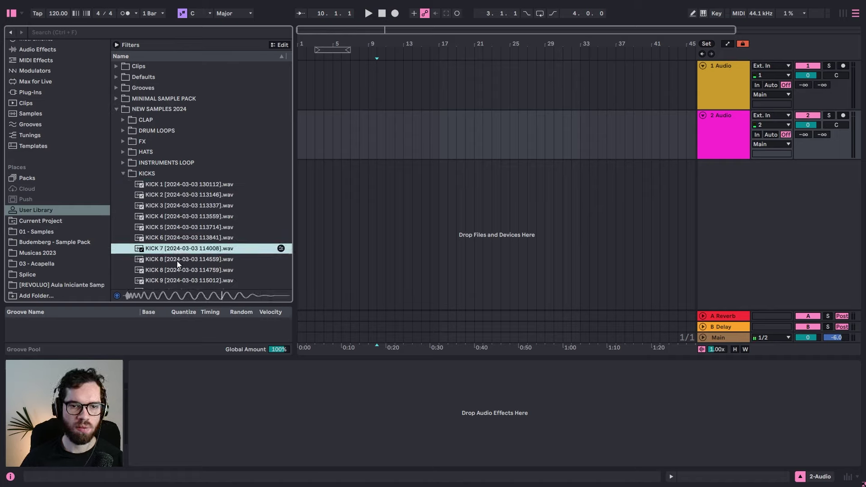
left_click(177, 260)
left_click(177, 271)
left_click(179, 281)
scroll(186, 246, "down", 1)
left_click(178, 237)
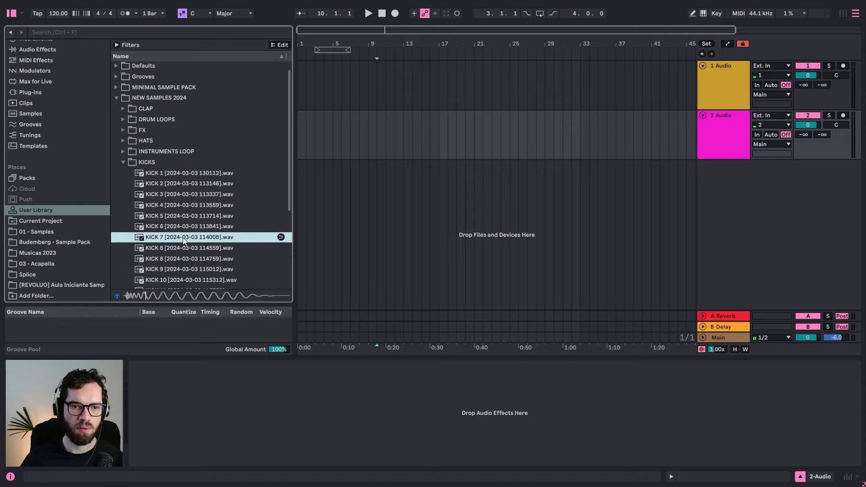
left_click(177, 226)
scroll(172, 197, "down", 3)
left_click(173, 204)
left_click(167, 268)
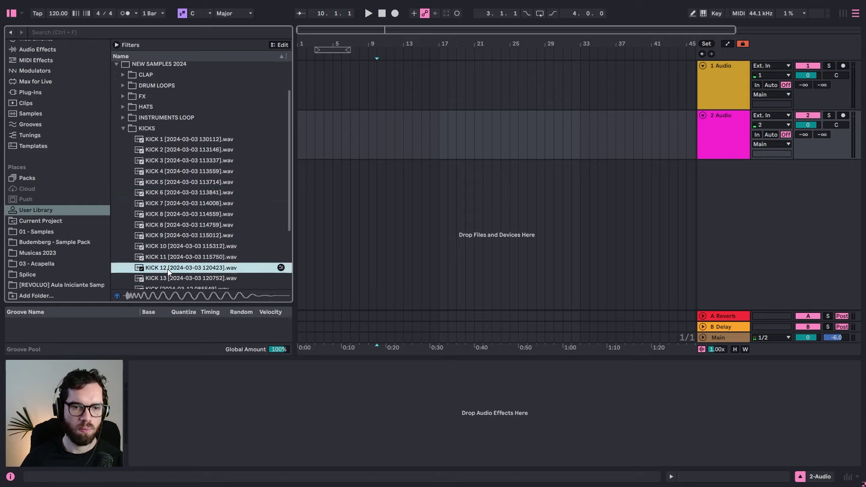
left_click(168, 257)
scroll(168, 256, "down", 1)
left_click(172, 258)
left_click(171, 269)
left_click(170, 277)
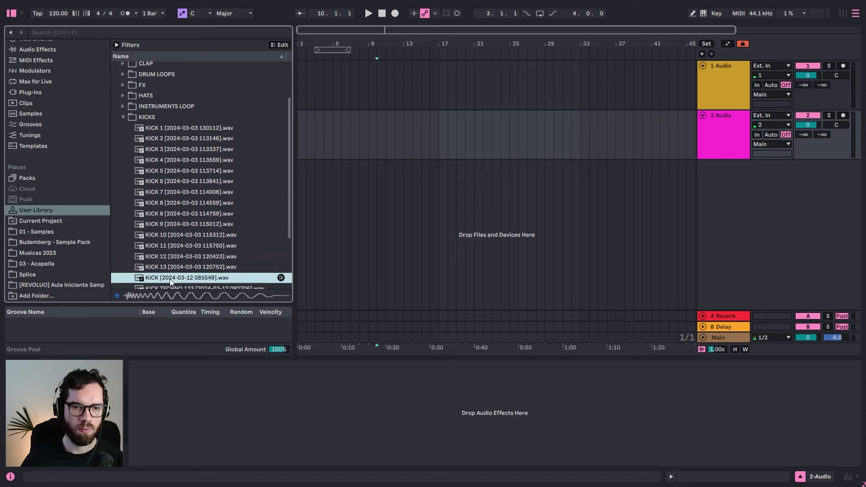
scroll(172, 250, "down", 2)
key("Down")
left_click(175, 199)
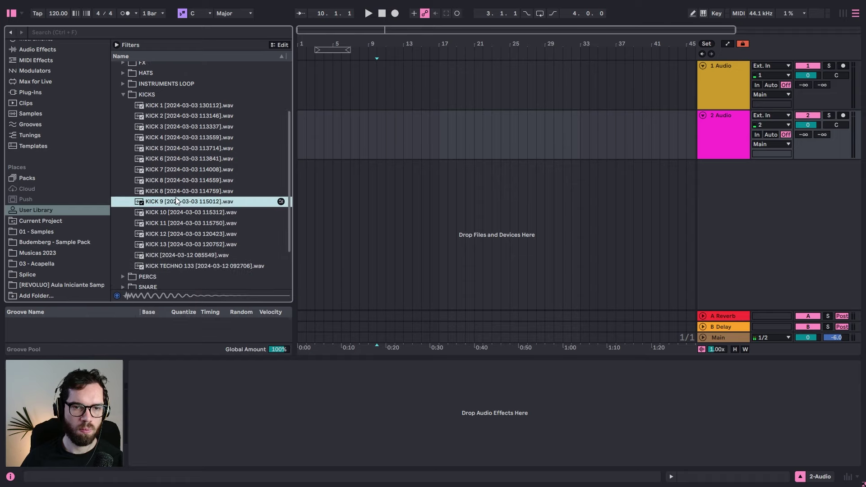
left_click(172, 177)
left_click(166, 170)
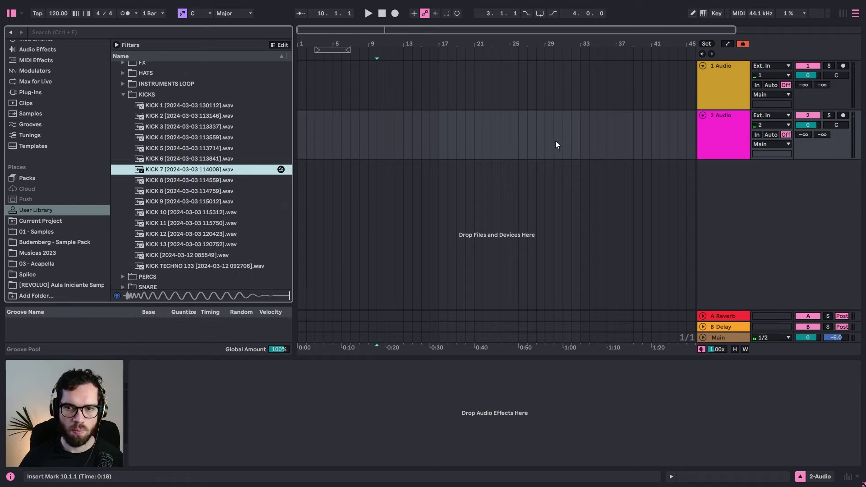
Step: Insert a MIDI track below the first audio track and load the KICK 7 sample into it as its instrument
left_click(702, 94)
key("ctrl+shift+t")
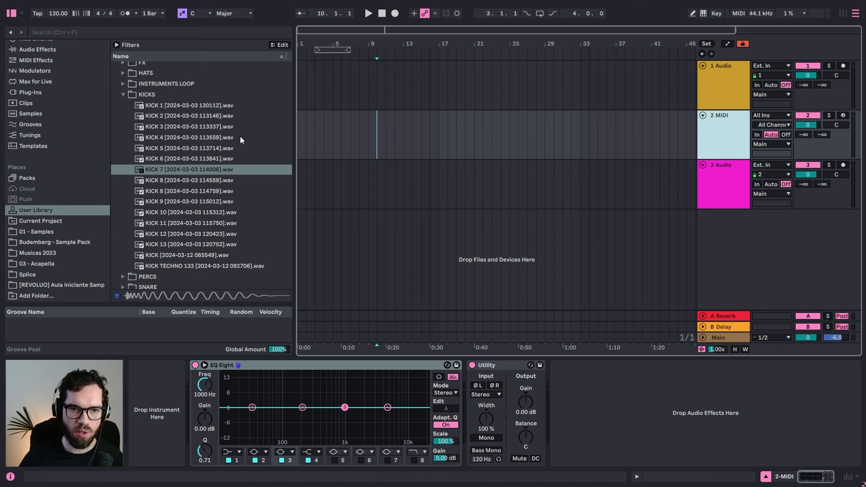
left_click(203, 167)
left_click_drag(165, 407, 166, 408)
Step: Create a four-bar MIDI clip at bar 17 on the kick track and fill it with a C3 note on every beat
left_click_drag(440, 130, 479, 128)
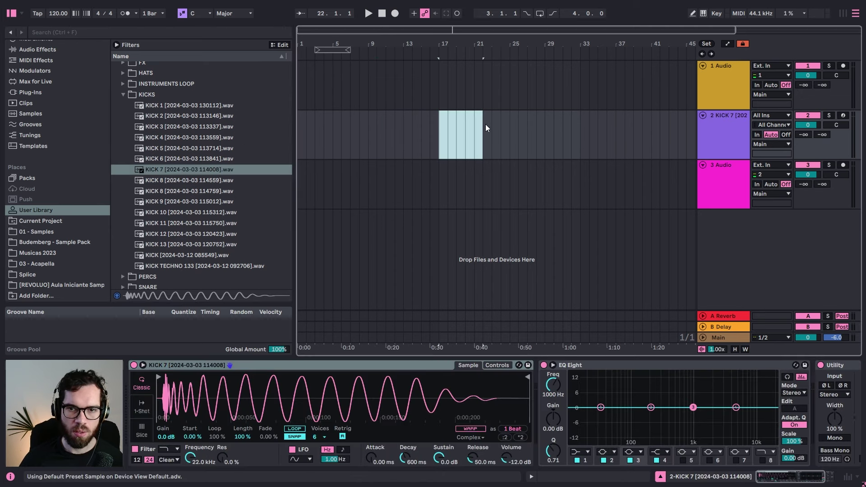
key("ctrl+shift+m")
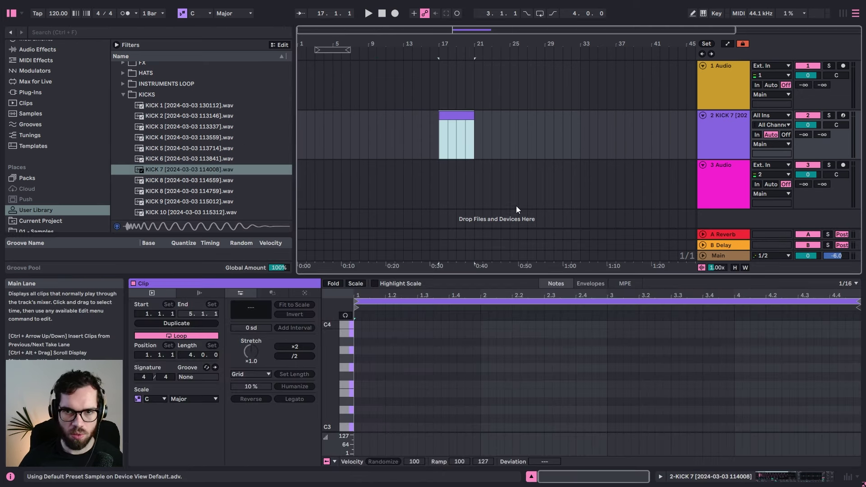
double_click(368, 426)
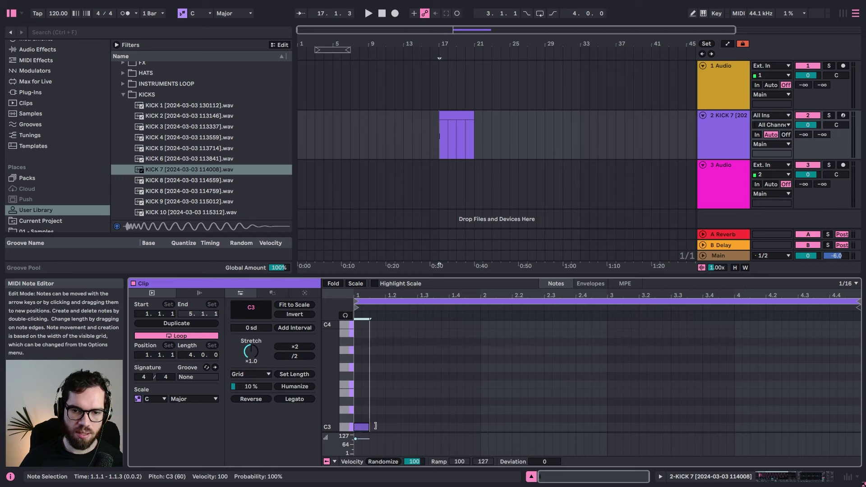
double_click(399, 427)
key("ctrl+d")
key("ctrl+d")
key("ctrl+a")
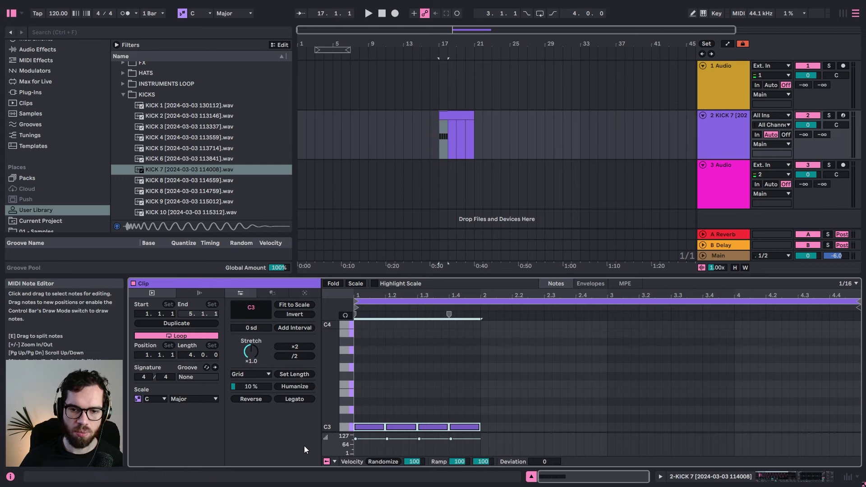
key("ctrl+d")
key("ctrl+d")
key("ctrl+d")
Step: Play the kick pattern and set the project tempo to 126 BPM
key("space")
left_click(454, 115)
key("space")
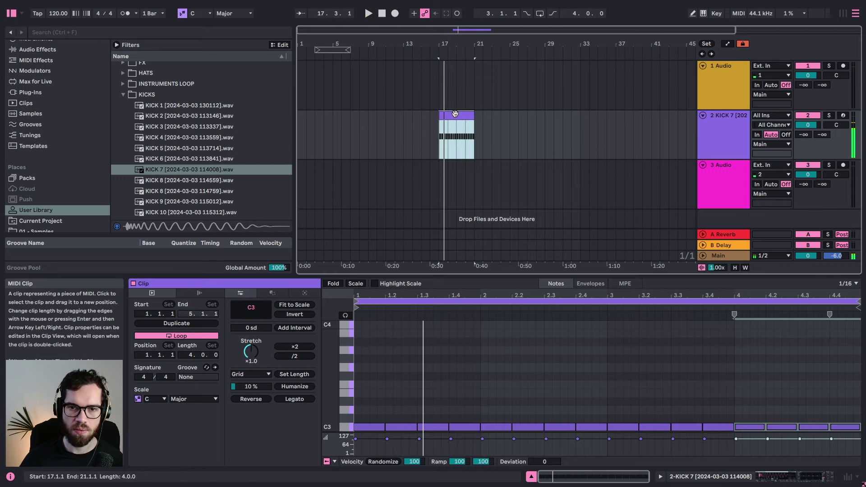
left_click(63, 15)
type("1")
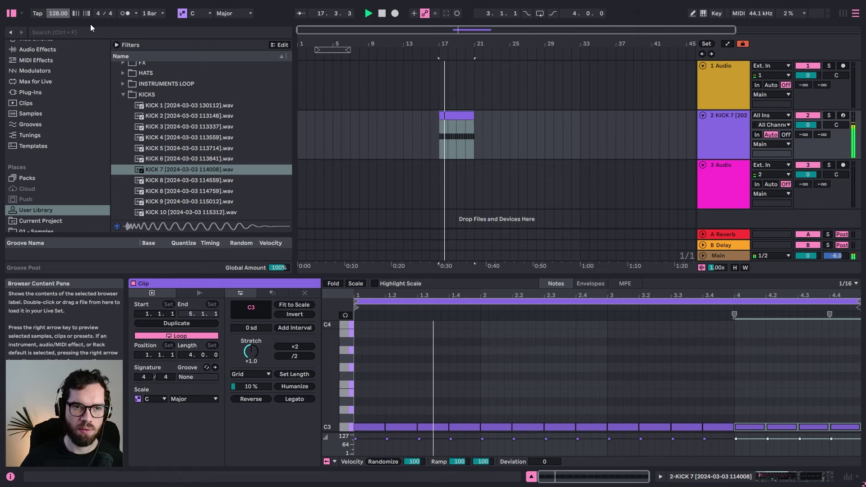
key("Return")
type("126")
key("Return")
key("space")
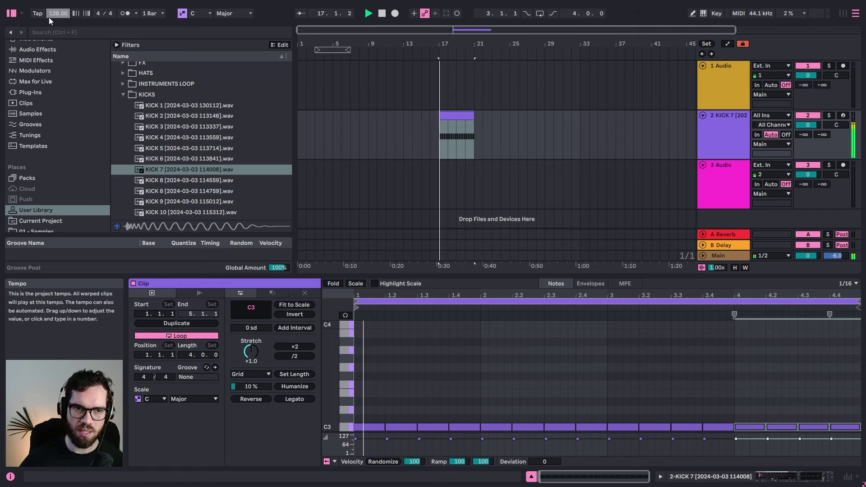
Step: Split the kick clip at bar 19 and loop playback over bars 17 to 19
left_click_drag(452, 45, 451, 95)
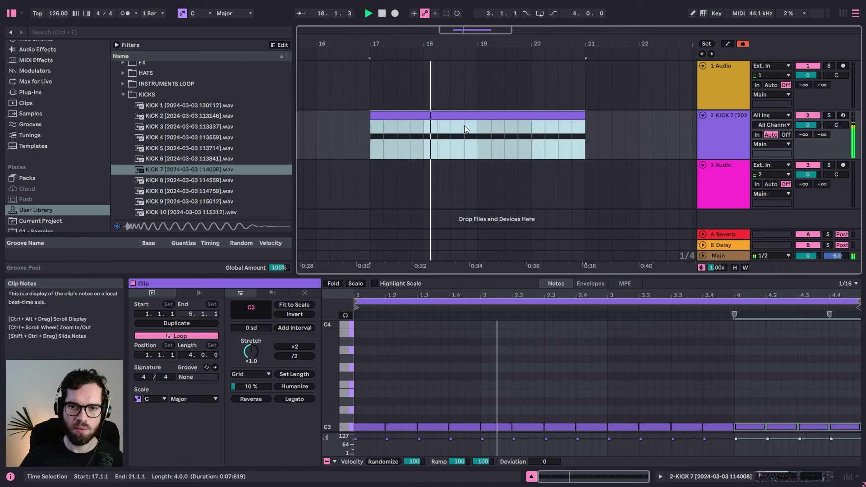
left_click(481, 145)
left_click_drag(480, 142, 371, 140)
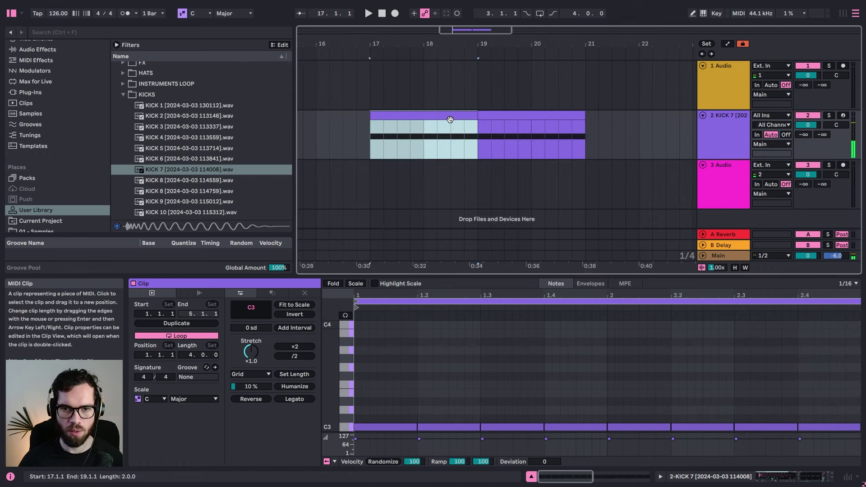
key("ctrl+l")
key("space")
Step: Duplicate the kick track and open the CLAP sample folder in place of the KICKS folder
left_click(740, 143)
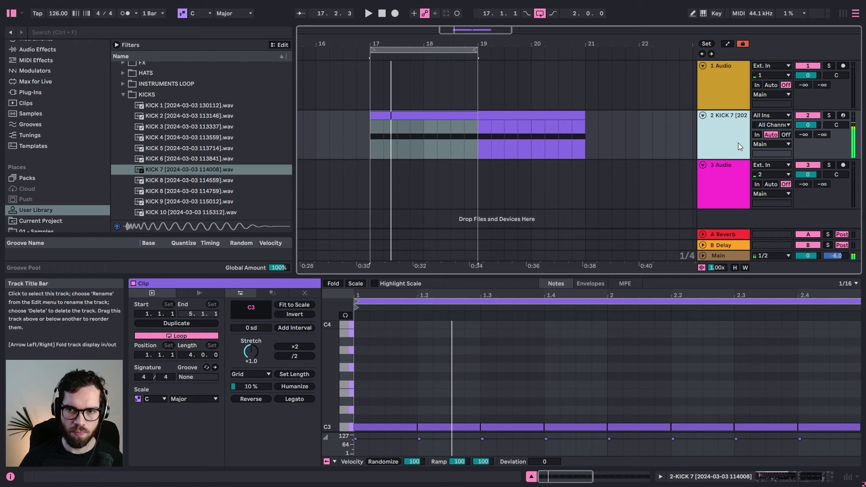
key("ctrl+d")
left_click(131, 97)
left_click(123, 95)
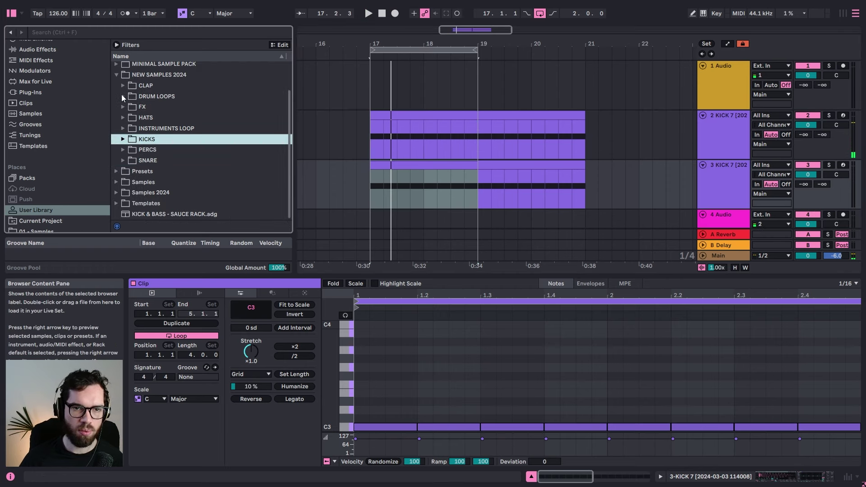
left_click(122, 86)
left_click(139, 117)
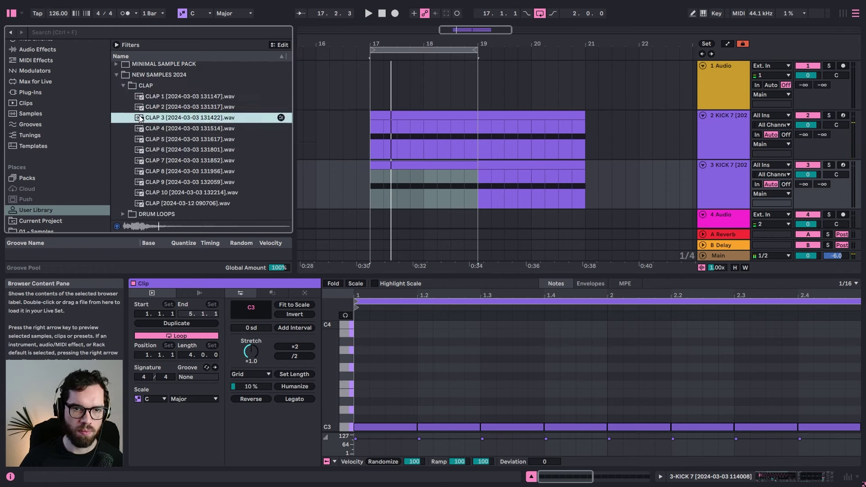
left_click(180, 140)
left_click(178, 129)
left_click(179, 150)
left_click(179, 172)
left_click(179, 182)
left_click(181, 193)
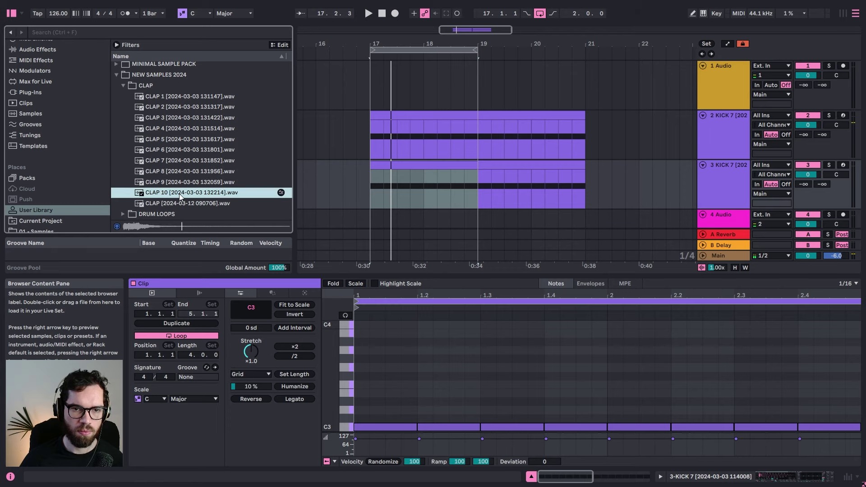
left_click(181, 203)
left_click(178, 129)
left_click(176, 118)
left_click(174, 107)
left_click(172, 97)
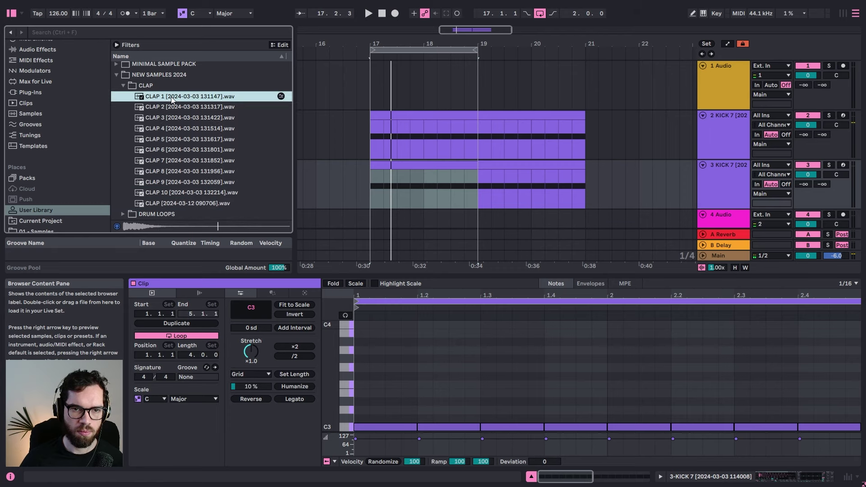
left_click(172, 108)
left_click(170, 98)
left_click(175, 108)
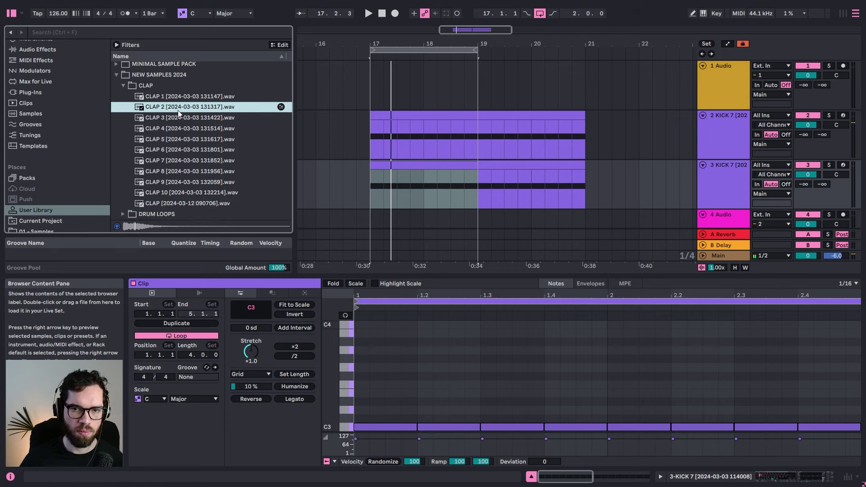
double_click(712, 179)
left_click_drag(170, 144, 190, 383)
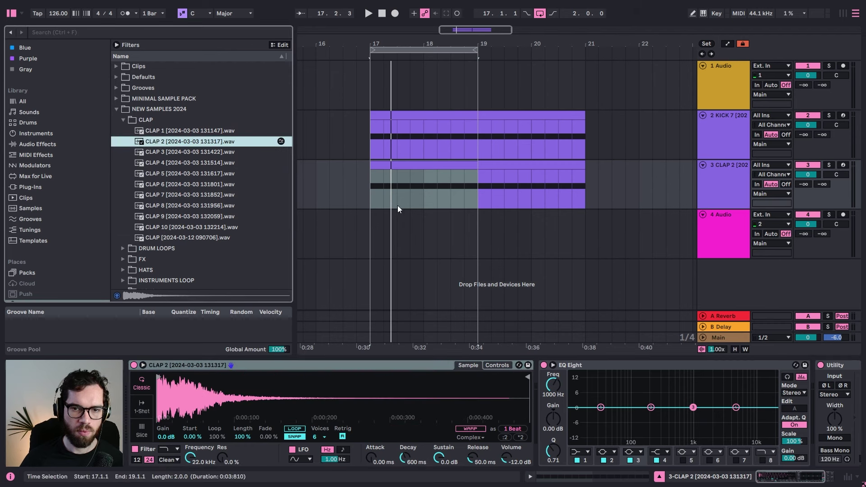
Step: Delete the C3 notes on beats 1 and 3 in the first two bars of the CLAP 2 clip
double_click(387, 166)
double_click(388, 426)
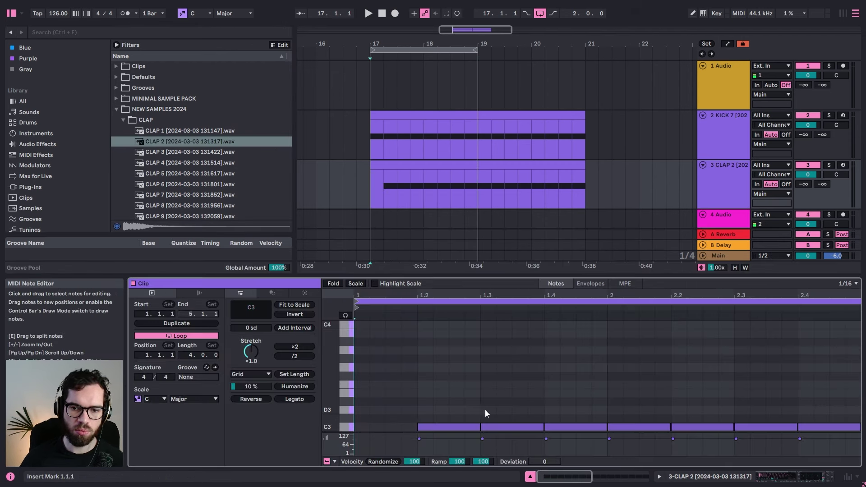
double_click(487, 426)
double_click(614, 427)
double_click(767, 427)
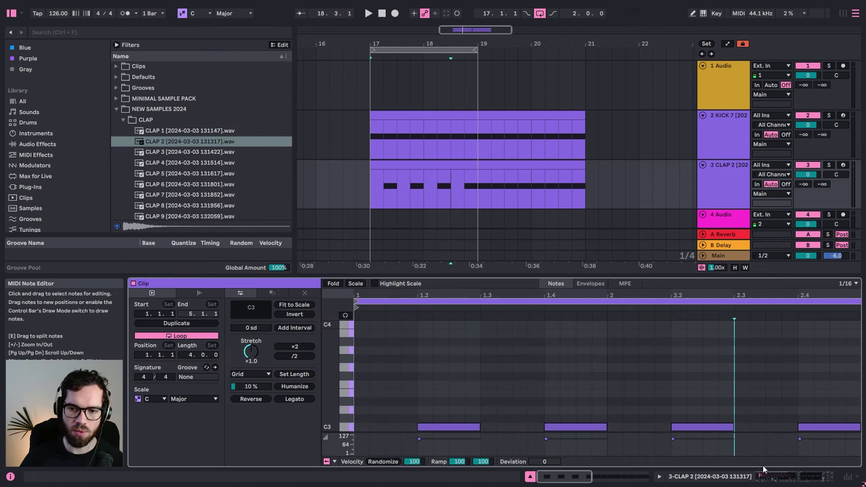
Step: Play the loop, split the clap clip at bar 19 and delete the part from bar 19 to 21
key("space")
left_click(480, 192)
key("ctrl+e")
left_click(485, 165)
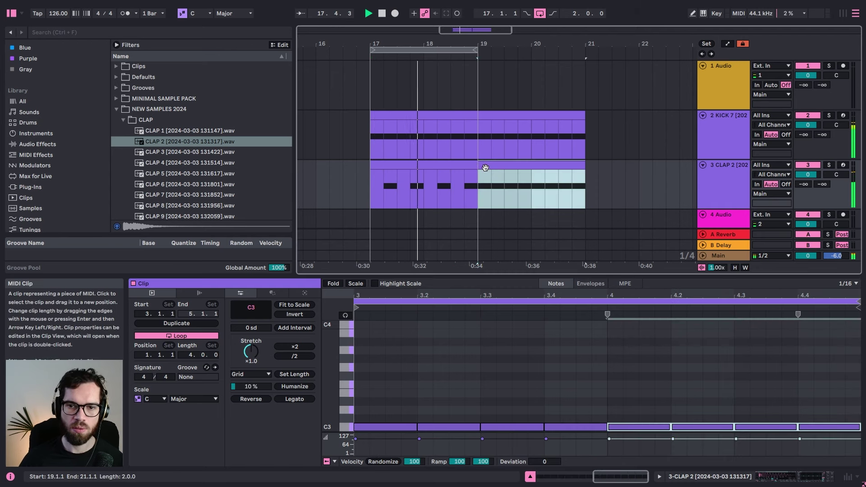
key("Delete")
Step: Switch the CLAP 2 sampler to one-shot mode, shorten the sample's end and set its fade-out to 42.9 ms
double_click(728, 187)
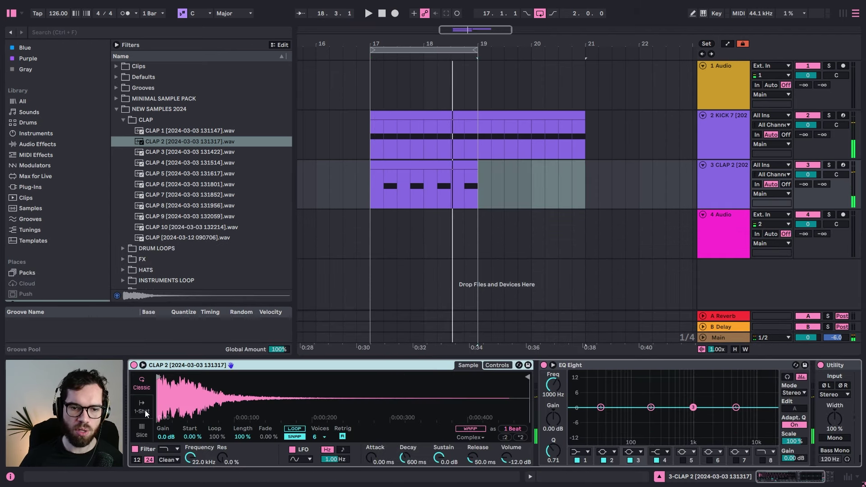
left_click(142, 406)
left_click_drag(524, 377, 296, 377)
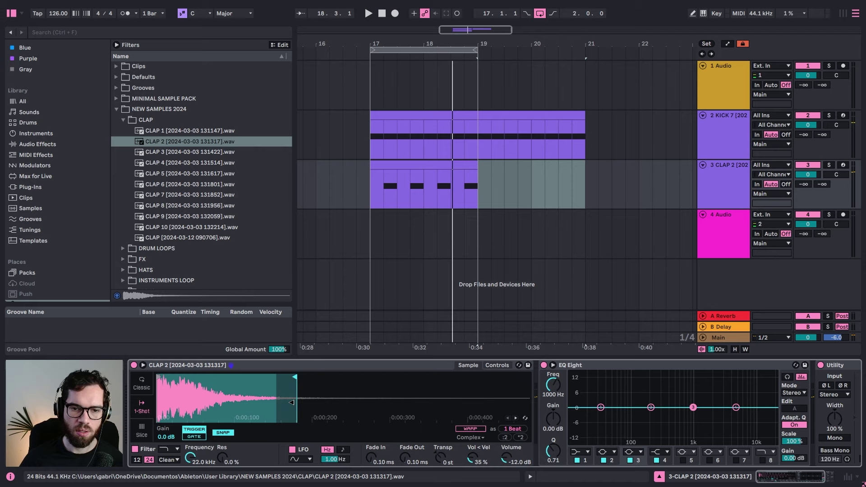
left_click_drag(416, 460, 415, 433)
Step: Play the loop and fine-tune the CLAP 2 sample's end point to tighten its tail
key("space")
left_click_drag(293, 378, 262, 378)
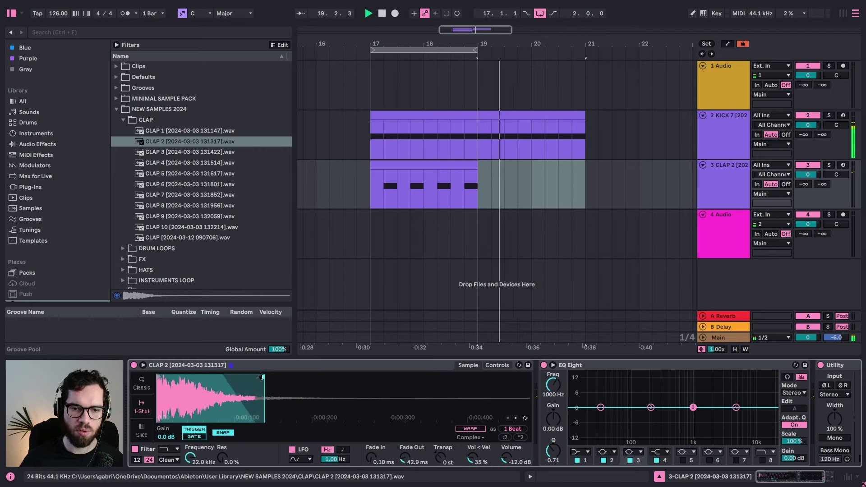
key("space")
key("space")
left_click(423, 164)
key("space")
key("space")
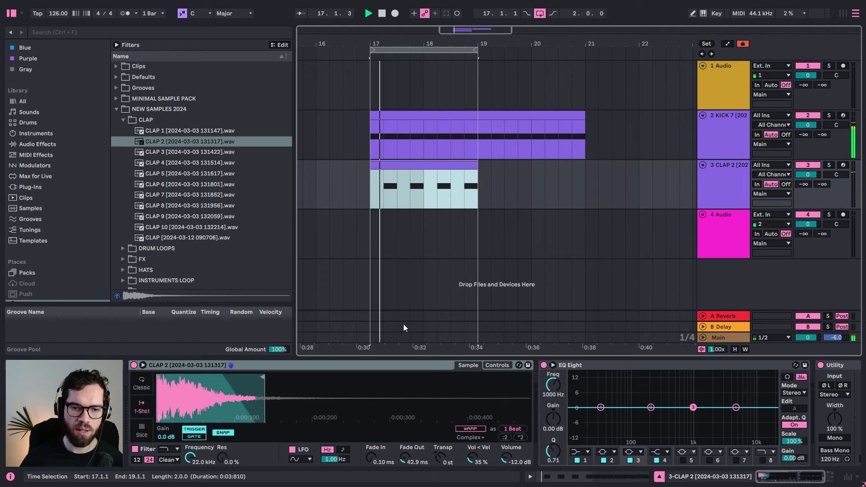
left_click_drag(263, 377, 273, 378)
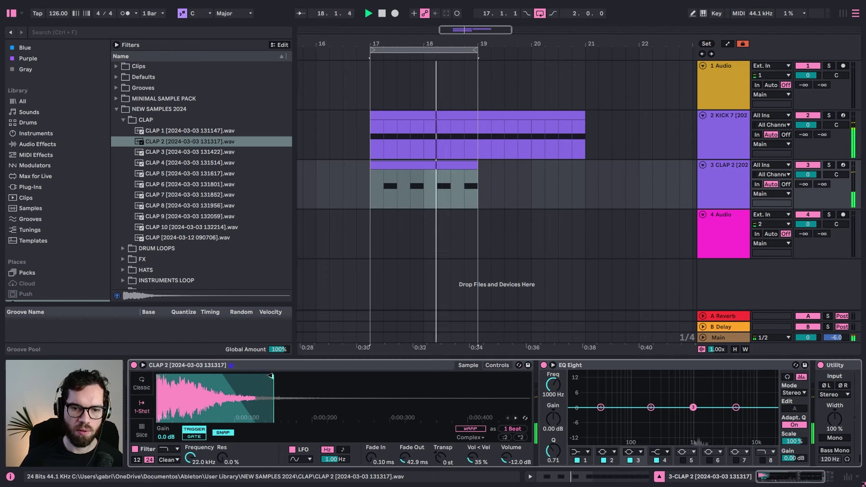
left_click(721, 188)
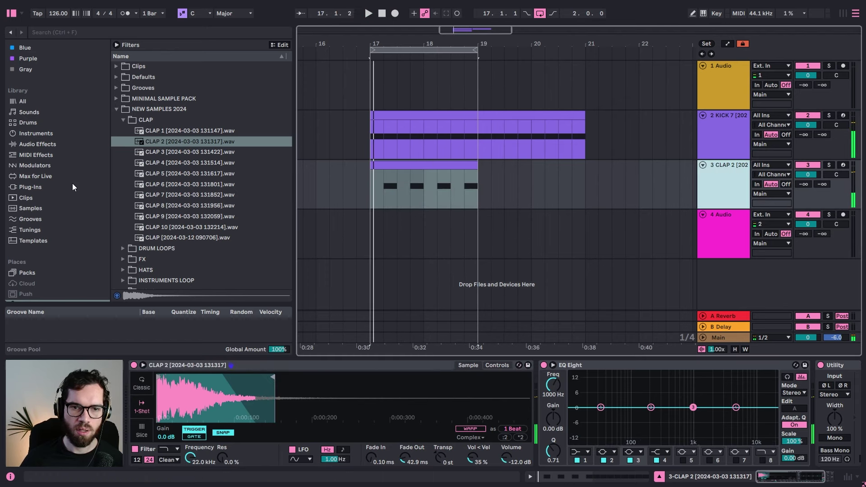
key("ctrl+d")
left_click(175, 131)
double_click(175, 131)
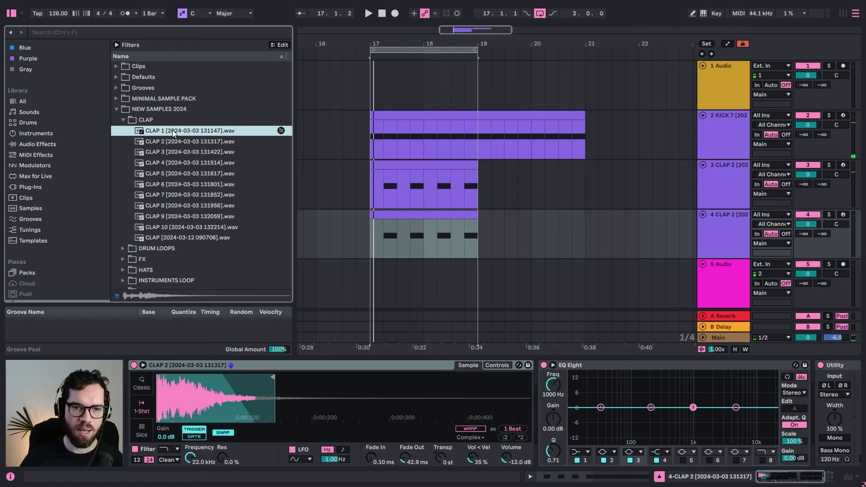
key("space")
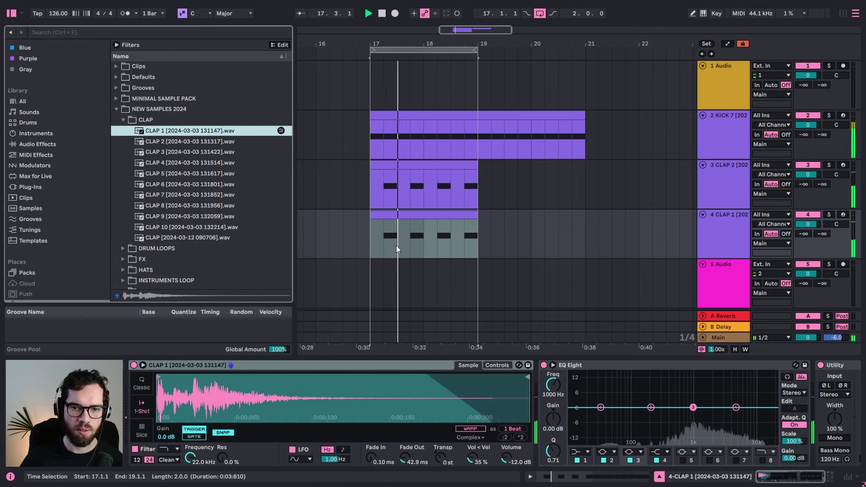
key("space")
Step: Add a sixteenth-long C3 ghost note at 1.4.4 with velocity 36 to the CLAP 1 clip
double_click(438, 217)
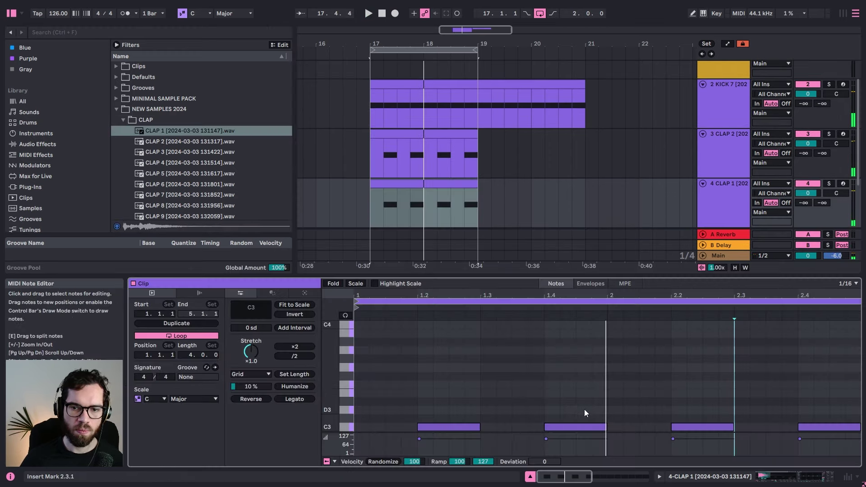
double_click(645, 426)
key("space")
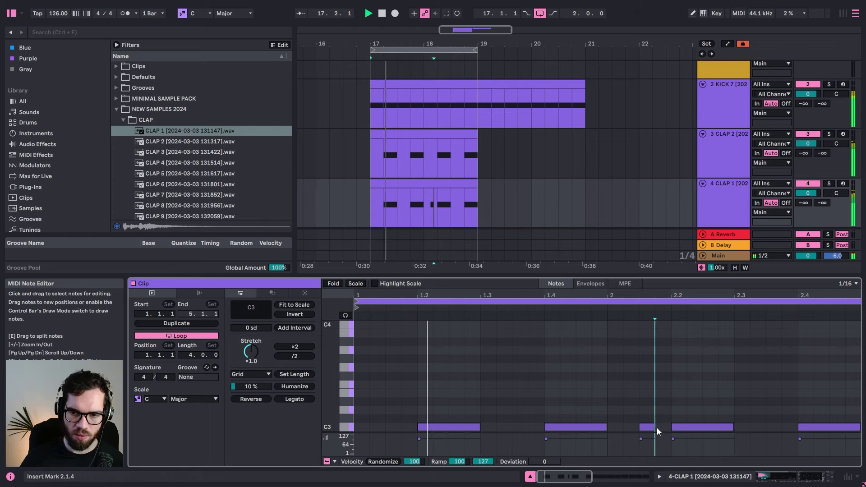
left_click_drag(655, 427, 609, 448)
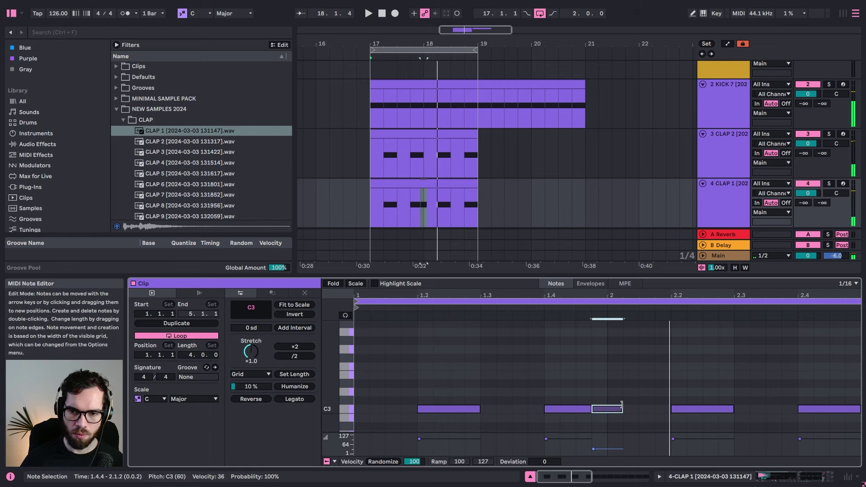
left_click_drag(622, 409, 607, 409)
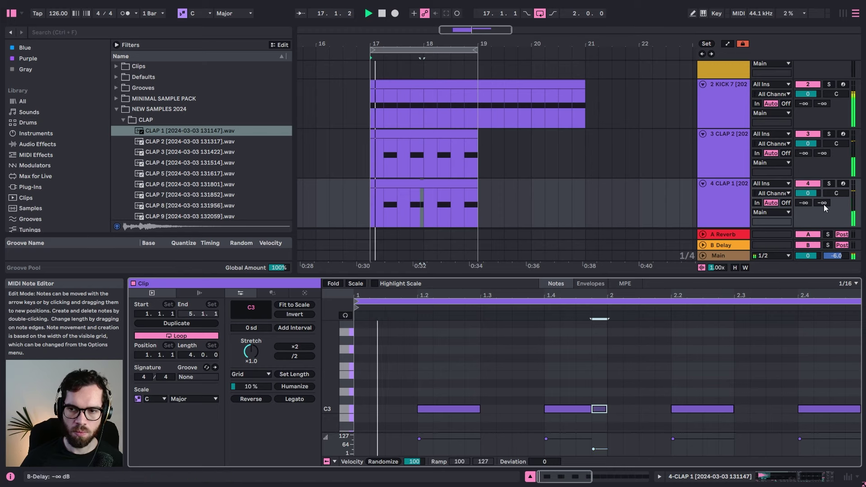
Step: Lower the CLAP 1 track's volume to -9.4 dB and the CLAP 2 track's to -4.7 dB
left_click_drag(808, 193, 812, 199)
left_click_drag(812, 147, 812, 152)
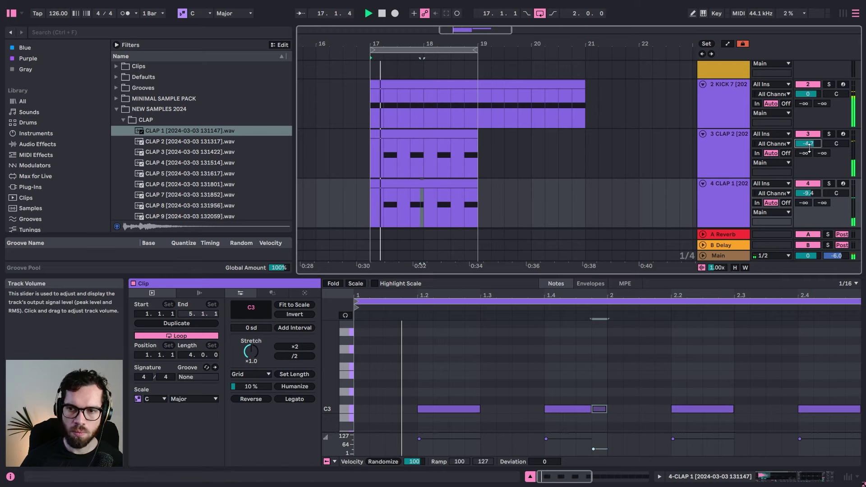
Step: Insert a new MIDI track below the kick track and rename both clap tracks Clap
left_click(724, 118)
key("ctrl+shift+t")
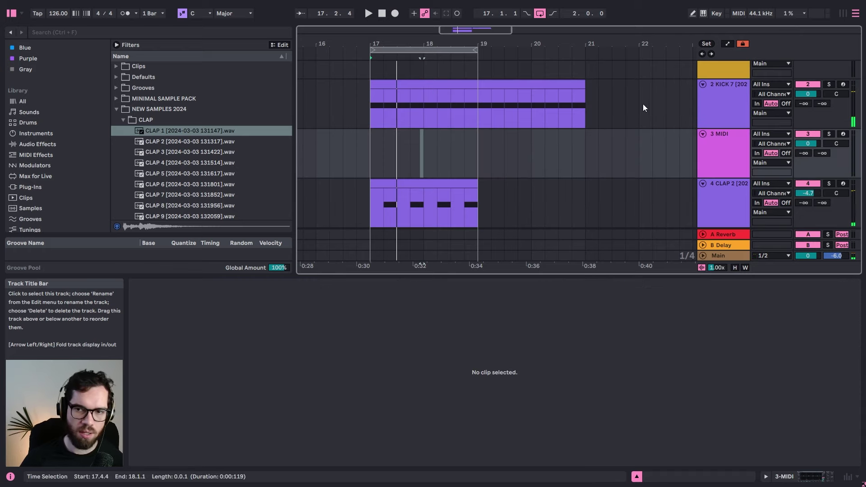
left_click(745, 203)
scroll(741, 192, "down", 2)
left_click(732, 194, "shift")
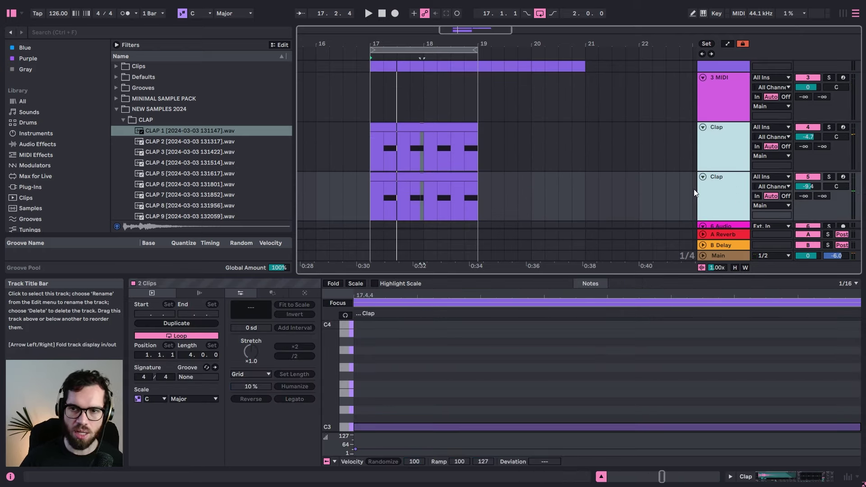
Step: Filter the Drums library to Hihat sounds, hide the clip view for more room and browse the closed hi-hats
left_click(41, 142)
left_click(42, 135)
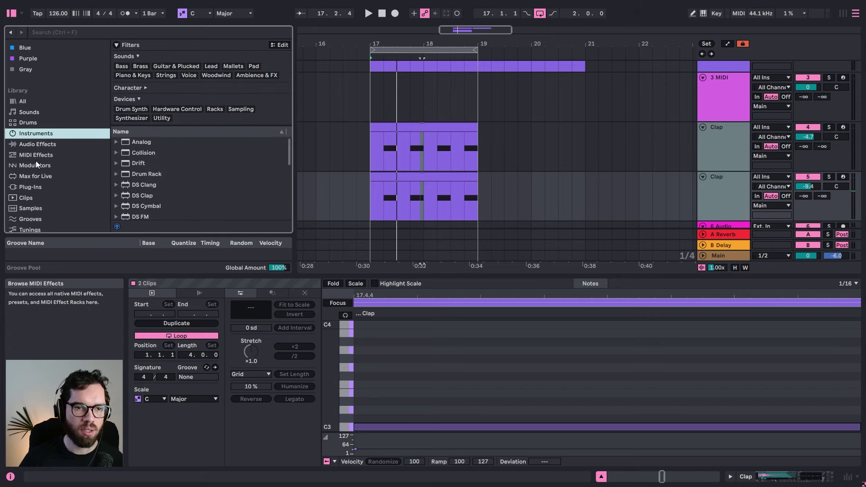
left_click(42, 122)
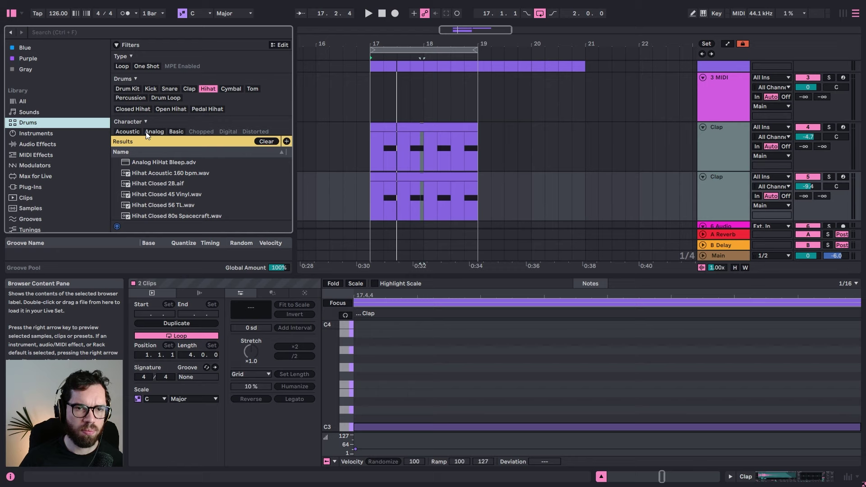
scroll(185, 124, "down", 4)
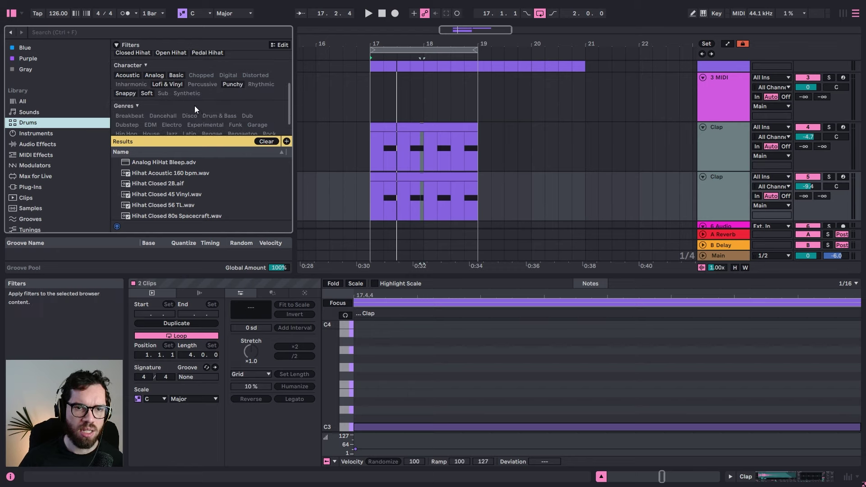
scroll(194, 105, "up", 4)
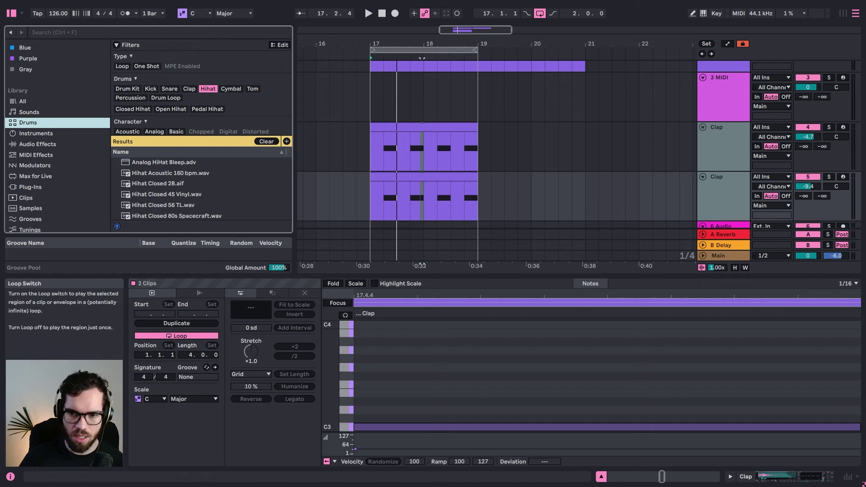
left_click(601, 477)
scroll(169, 278, "down", 3)
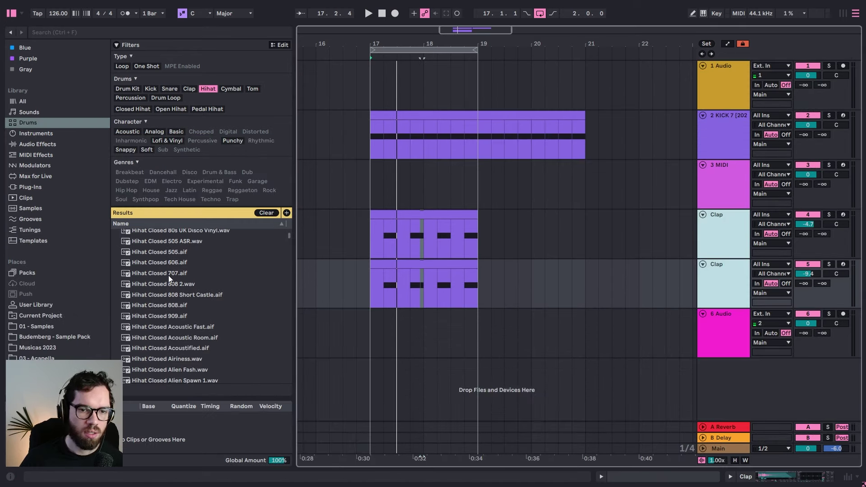
scroll(185, 282, "down", 12)
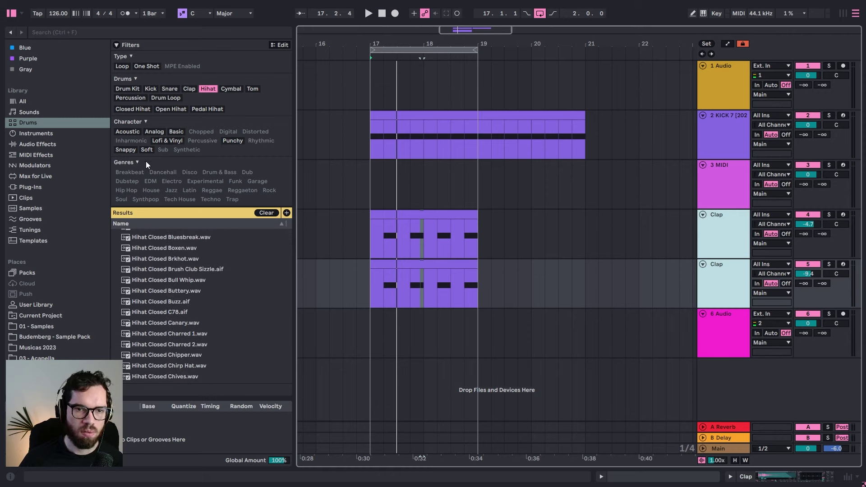
Step: Narrow the hi-hats to Punchy, audition closed hi-hat samples and load Hihat Closed 909.aif onto the new MIDI track
left_click(240, 140)
scroll(252, 296, "down", 10)
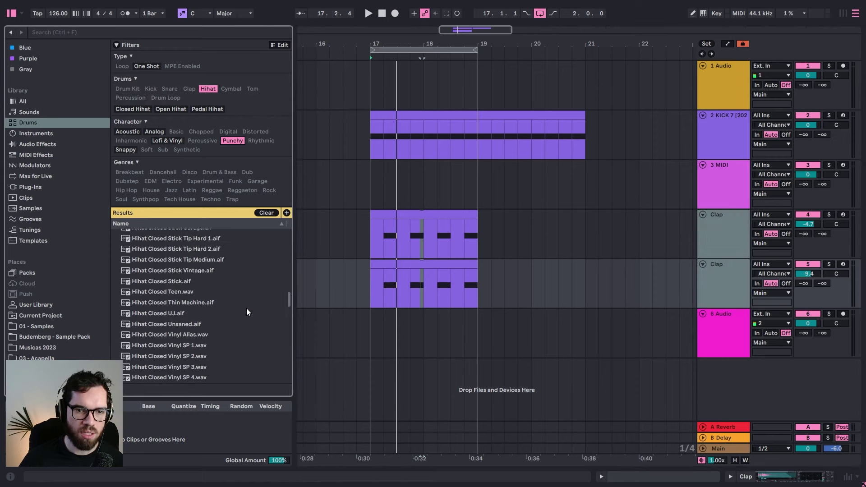
left_click_drag(287, 300, 277, 248)
scroll(277, 239, "up", 4)
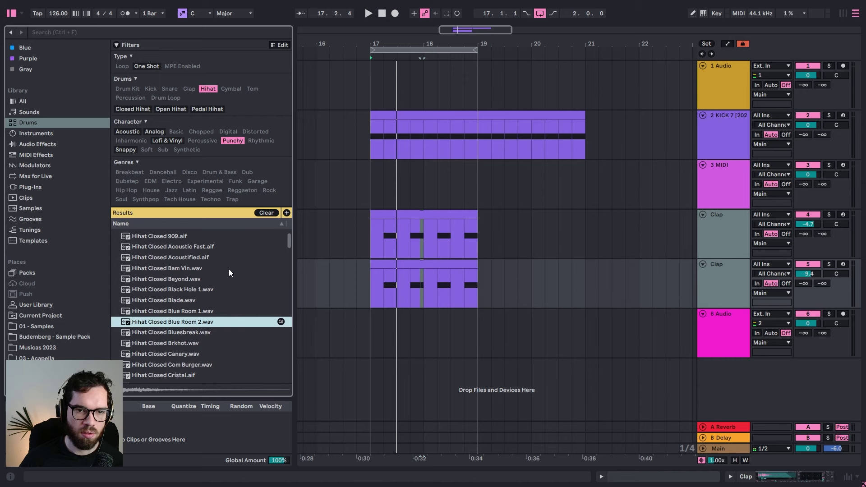
left_click(220, 268)
left_click(176, 237)
left_click(157, 248)
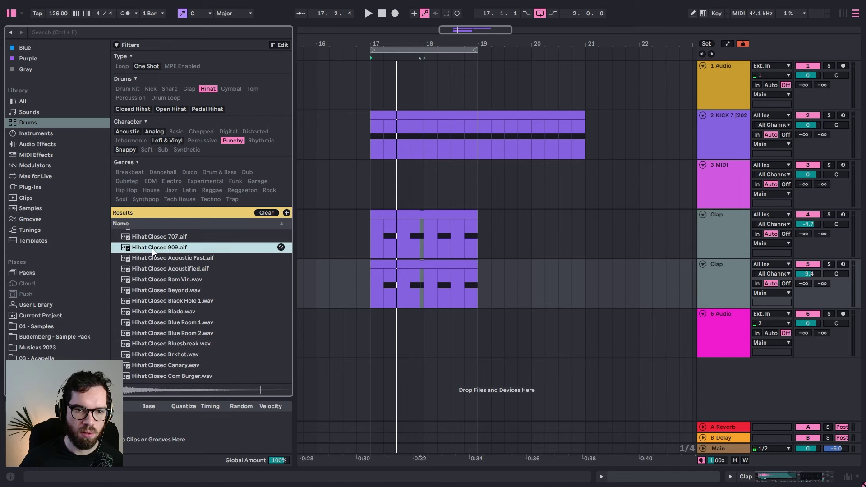
double_click(707, 203)
double_click(167, 211)
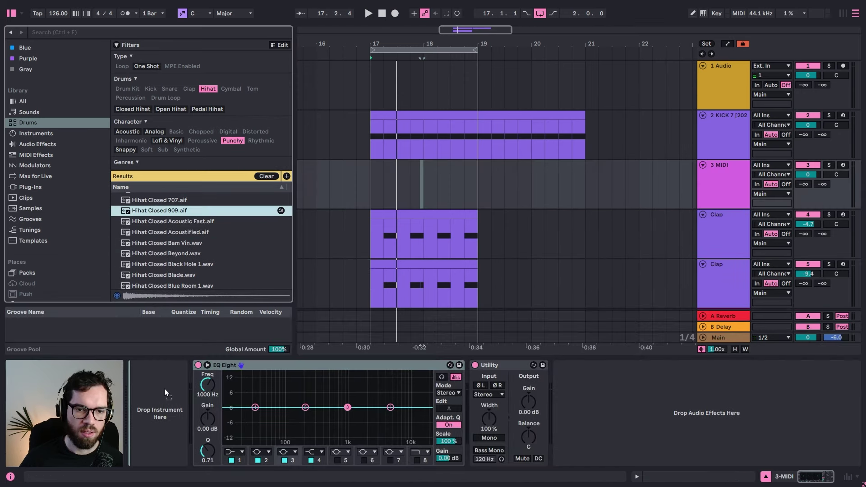
Step: Copy the kick clip's bars 17 to 19 to the hi-hat track, convert its notes to eighth-note offbeats and play it
left_click_drag(390, 119, 392, 179)
double_click(393, 167)
key("ctrl+a")
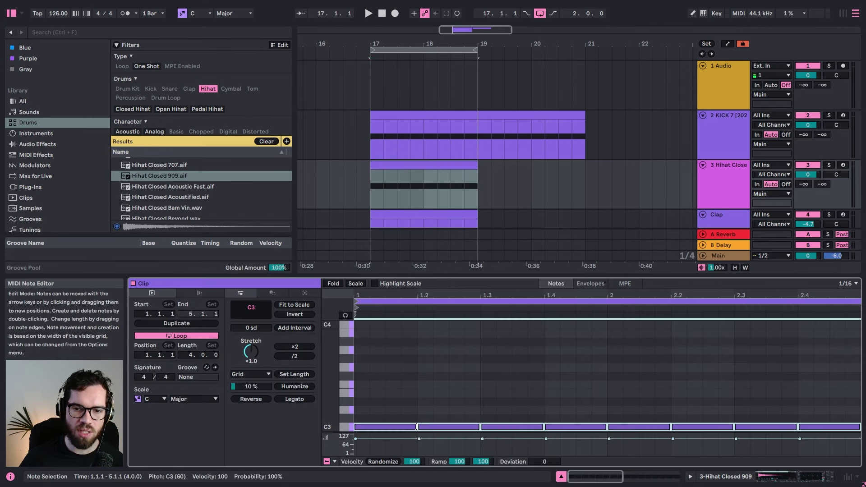
mouse_move(416, 427)
left_mouse_down()
mouse_move(388, 427)
mouse_move(408, 419)
left_mouse_up()
left_click(408, 417)
key("space")
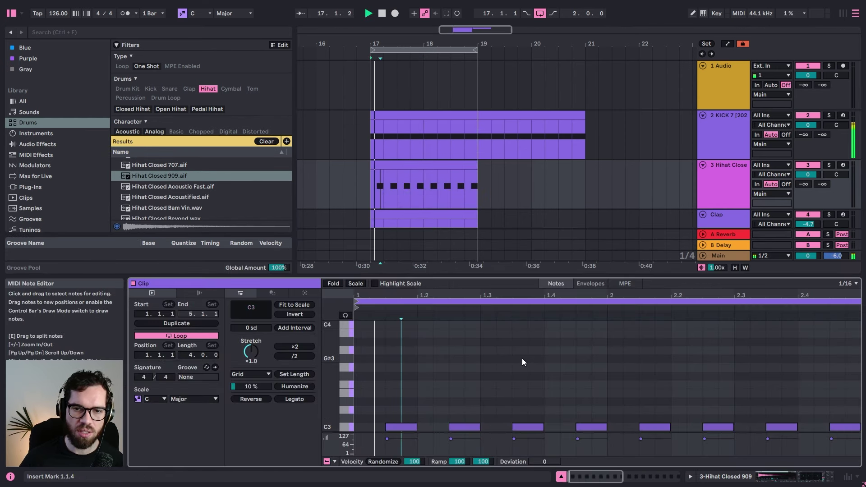
Step: Duplicate the closed hi-hat track and replace the copy's sample with Hihat Closed Acoustic Fast.aif
left_click(722, 178)
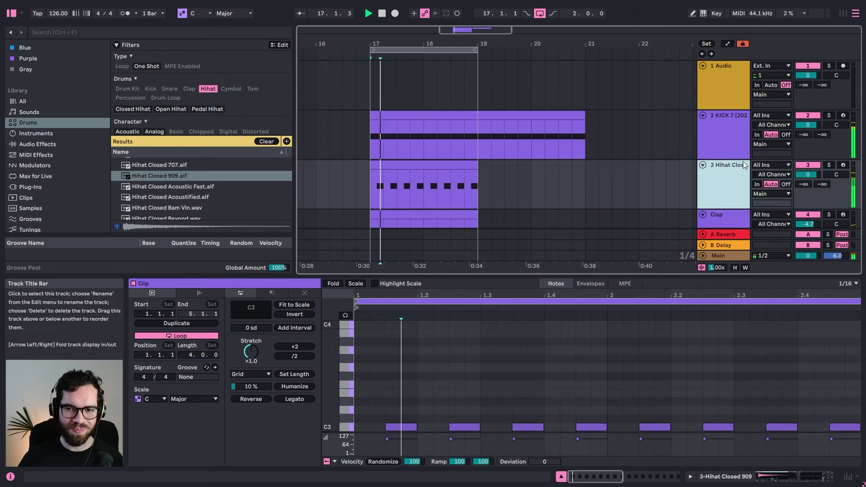
key("space")
key("ctrl+d")
left_click(189, 186)
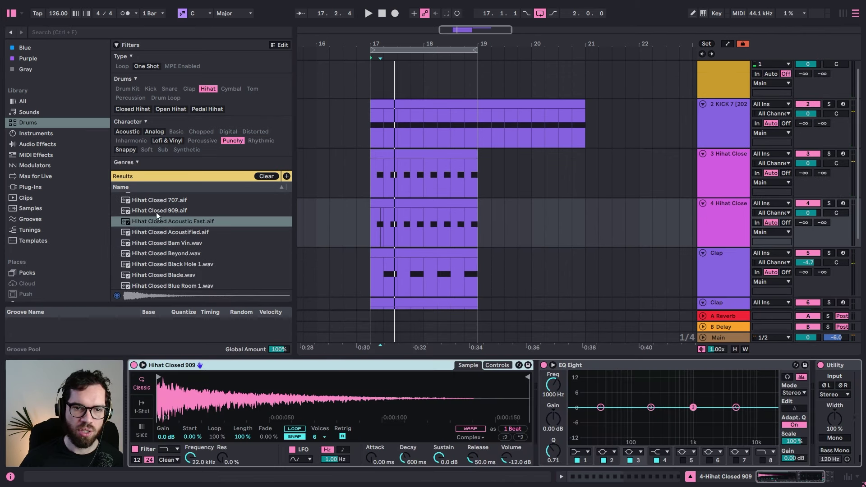
left_click_drag(157, 220, 256, 409)
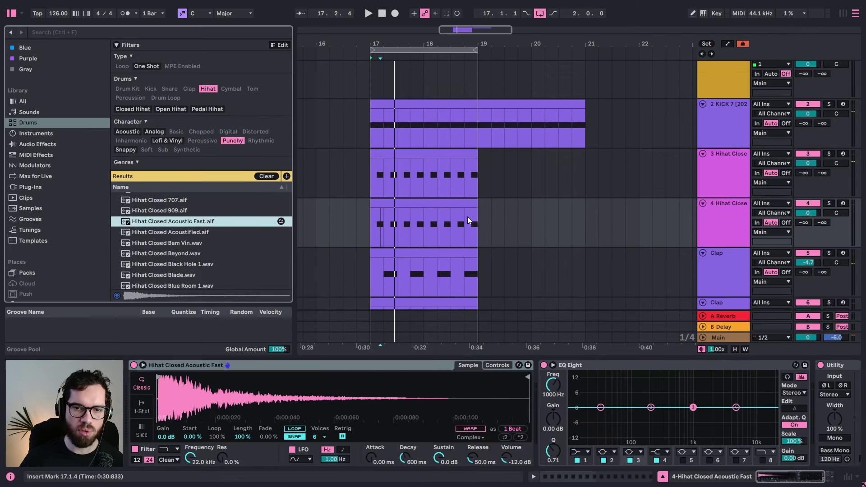
Step: In the duplicated hi-hat clip, move the first note to 1.1.2 and the second to 1.2.4 while playing the loop
double_click(417, 207)
left_click(391, 427)
left_click_drag(391, 431, 387, 433)
key("space")
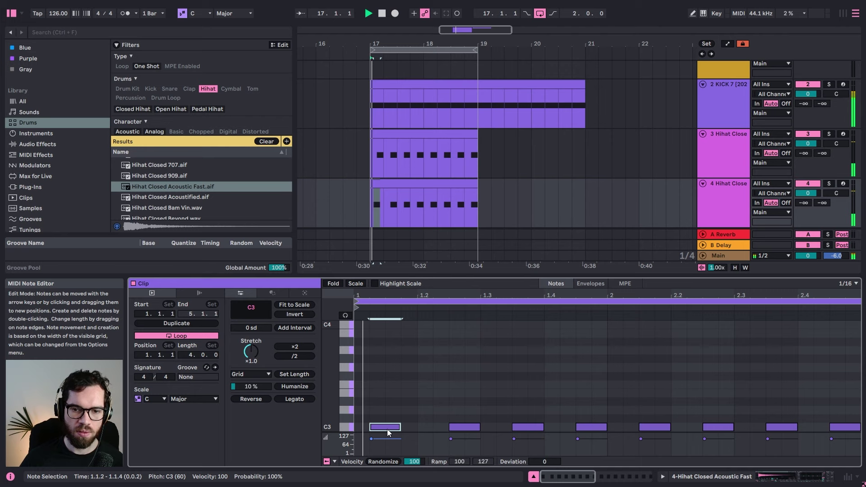
left_click_drag(473, 430, 489, 430)
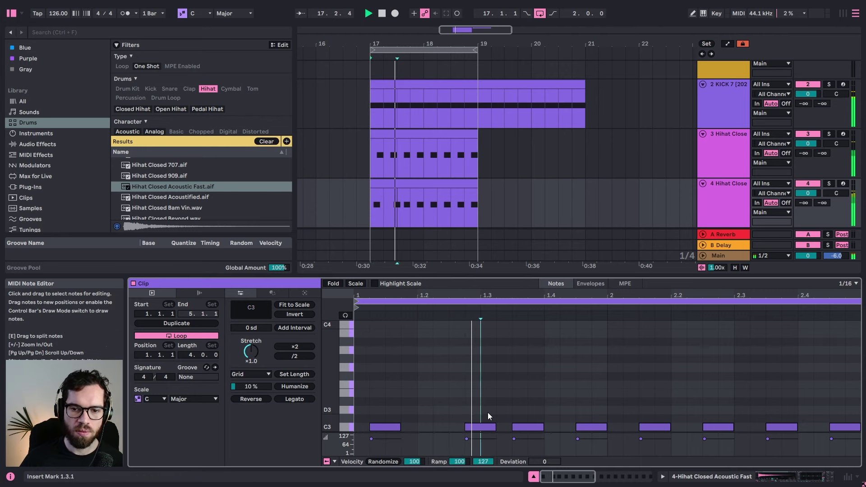
right_click(508, 395)
left_click(519, 416)
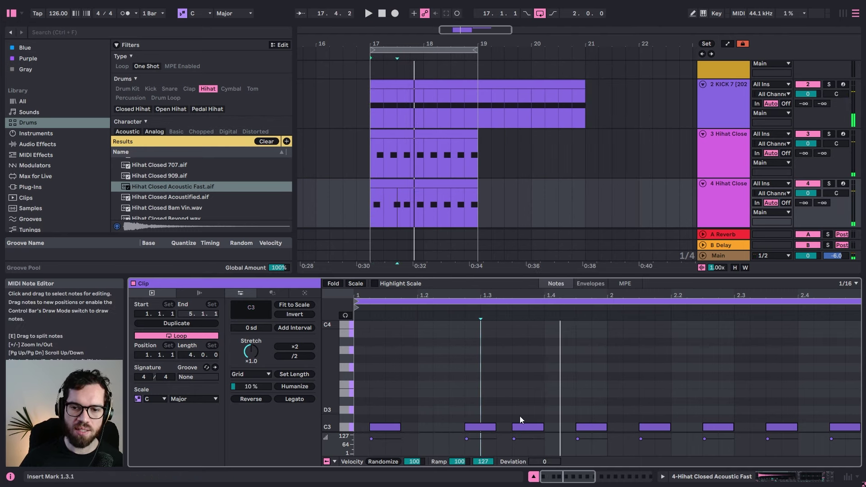
Step: Shift the third and fifth hi-hat notes one sixteenth earlier and the sixth note one sixteenth later
left_click_drag(533, 427, 518, 427)
left_click(526, 406)
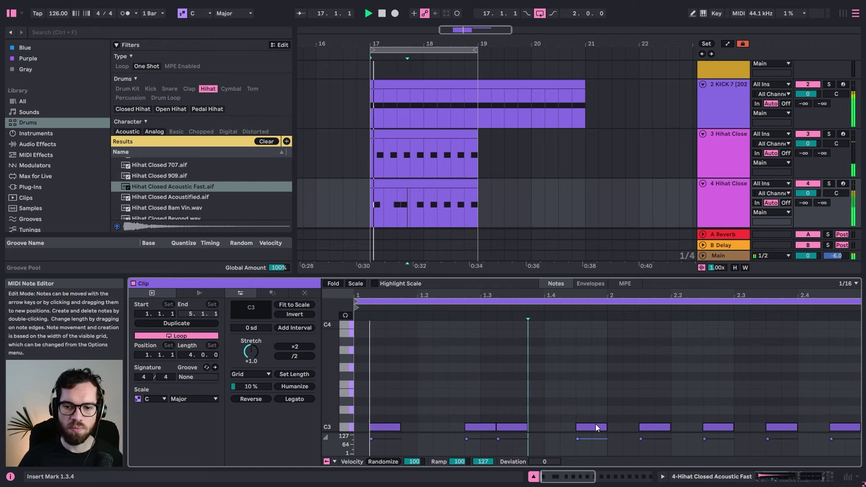
left_click_drag(652, 428, 634, 432)
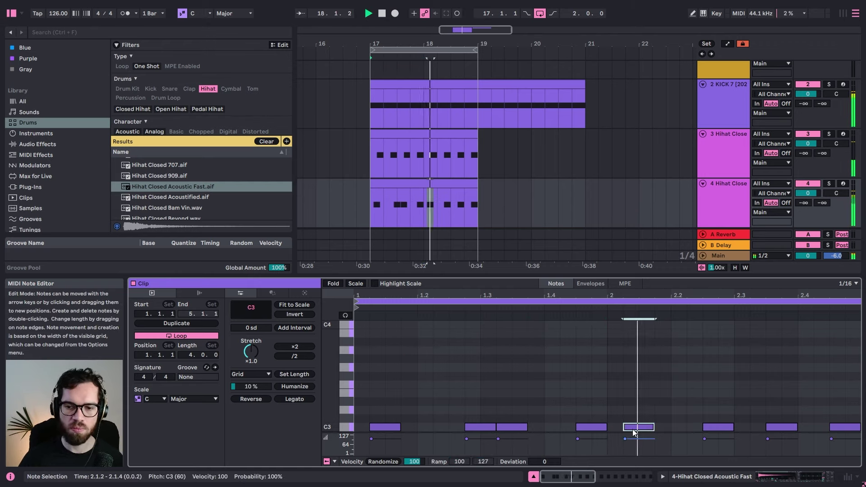
left_click_drag(705, 427, 730, 431)
left_click(730, 419)
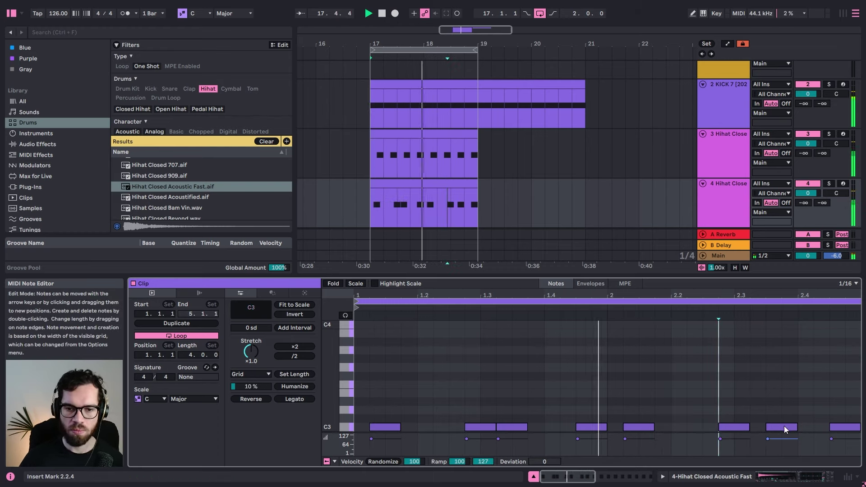
Step: Move the hi-hat note after 2.4 one sixteenth later and play the pattern
left_click(425, 209)
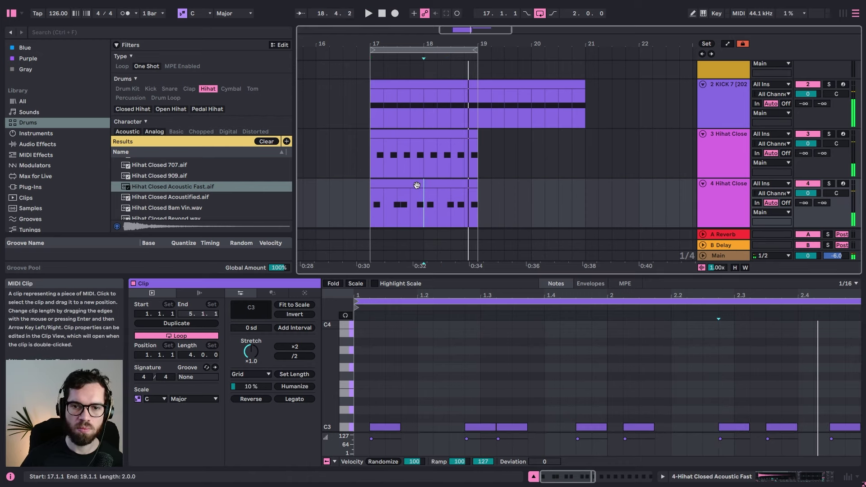
left_click(797, 404)
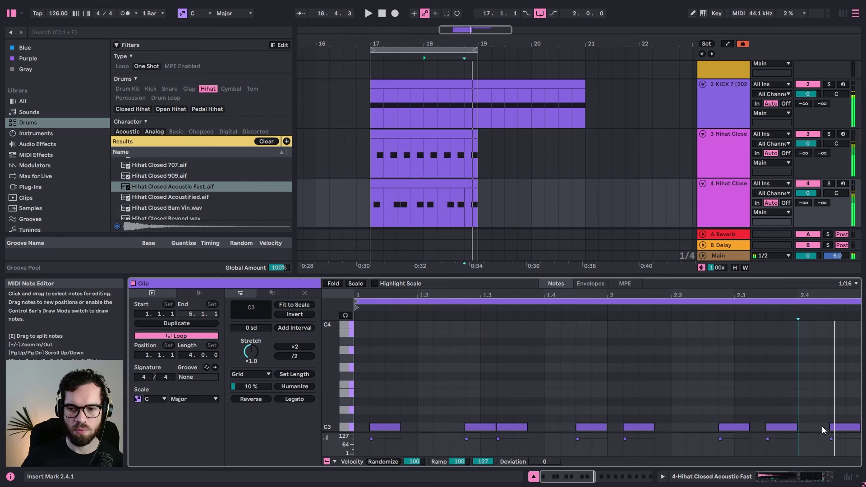
mouse_move(839, 431)
left_mouse_down()
mouse_move(824, 431)
mouse_move(854, 428)
left_mouse_up()
left_click(847, 408)
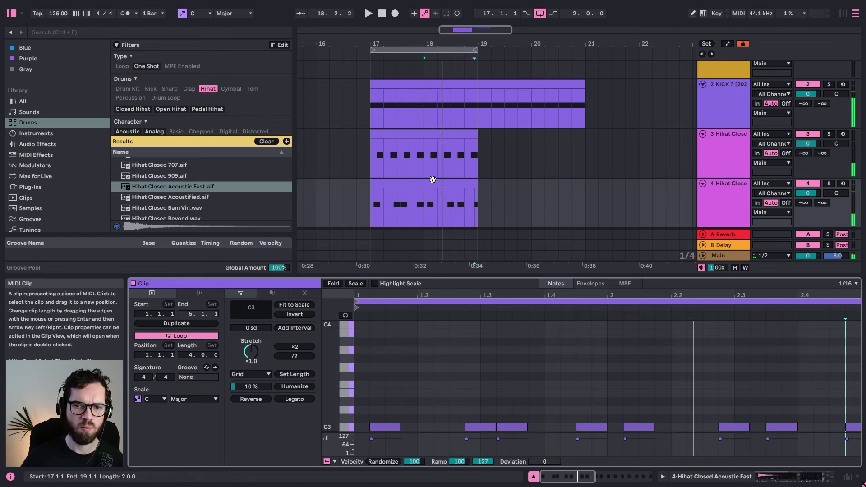
Step: Audition other closed hi-hats, swap the second hi-hat's sample for Hihat Closed Acoustified.aif and play the loop
left_click(562, 188)
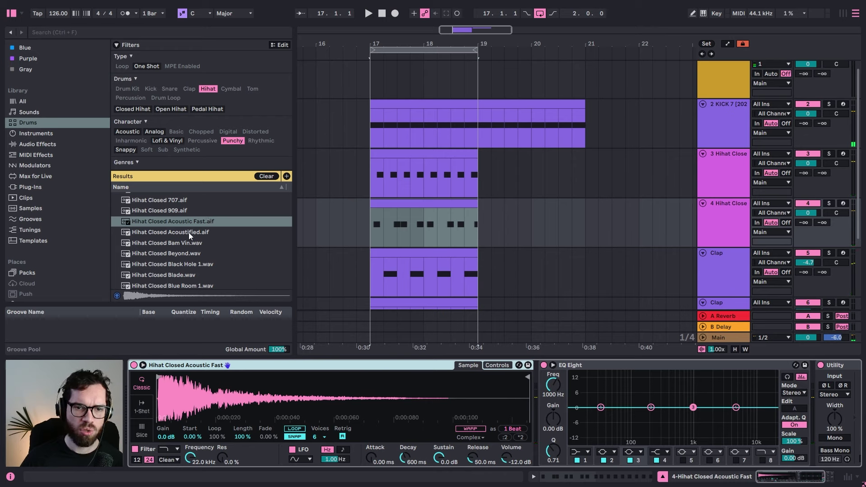
left_click(189, 232)
left_click(185, 243)
left_click(174, 234)
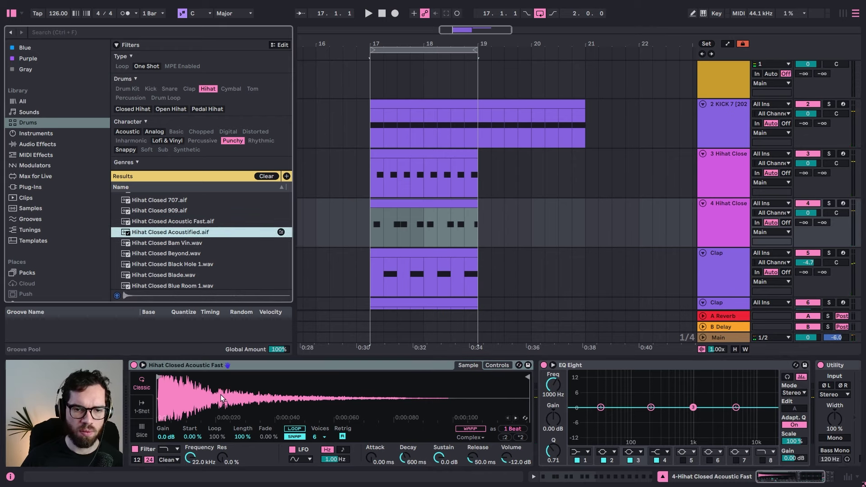
left_click_drag(221, 395, 222, 397)
key("space")
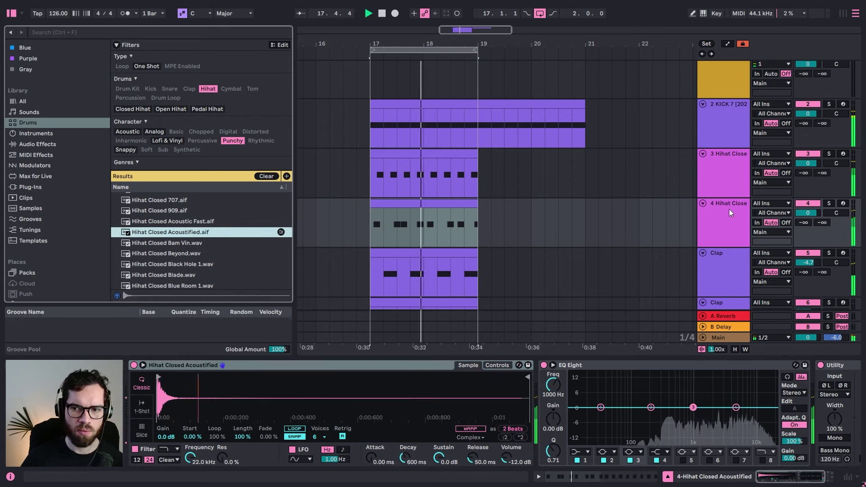
Step: Lower the second hi-hat track's volume to -4.5 dB and select the first hi-hat track
left_click_drag(807, 212, 797, 216)
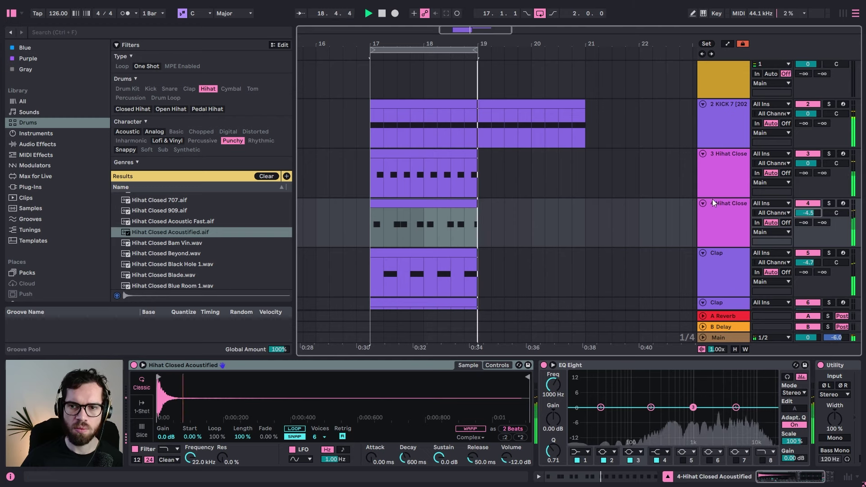
left_click(475, 124)
left_click(738, 172)
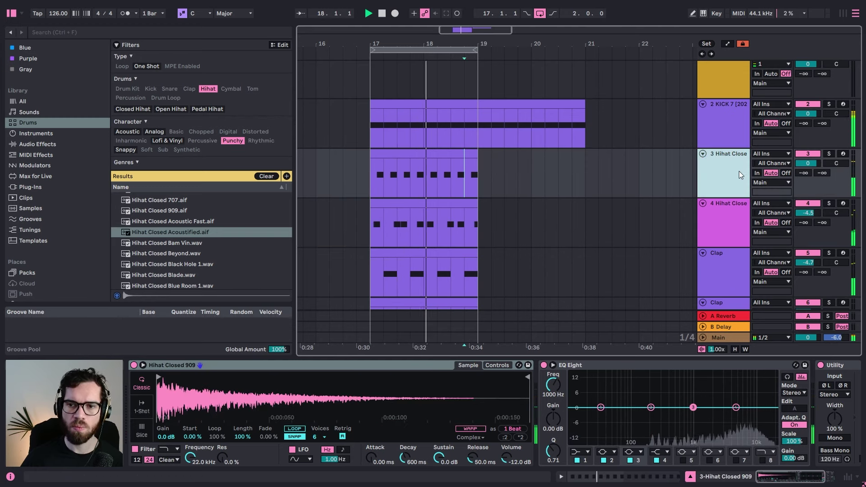
Step: Fold all tracks and delete the kick clip section from bar 19 to 21
left_click(716, 125)
left_click(704, 103, "alt")
left_click(558, 131)
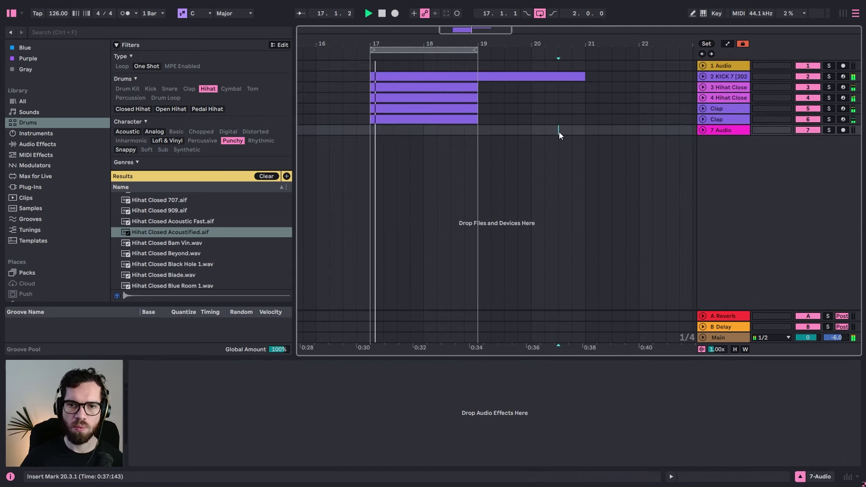
left_click(575, 77)
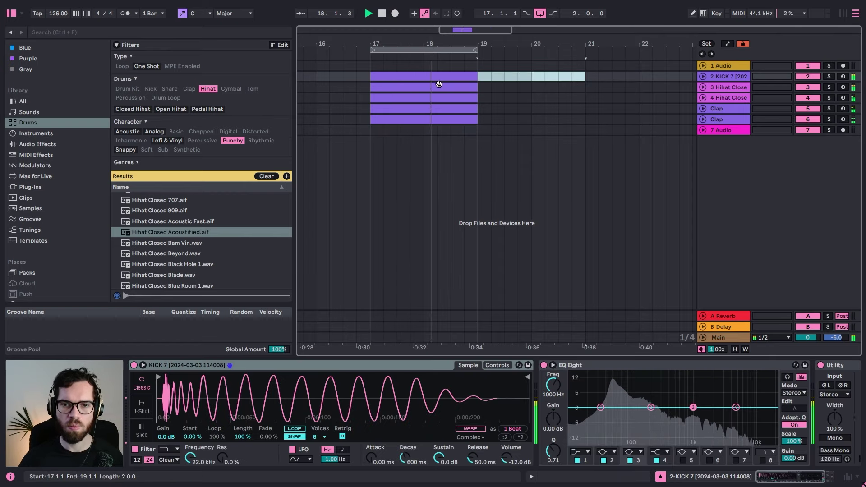
left_click(367, 97)
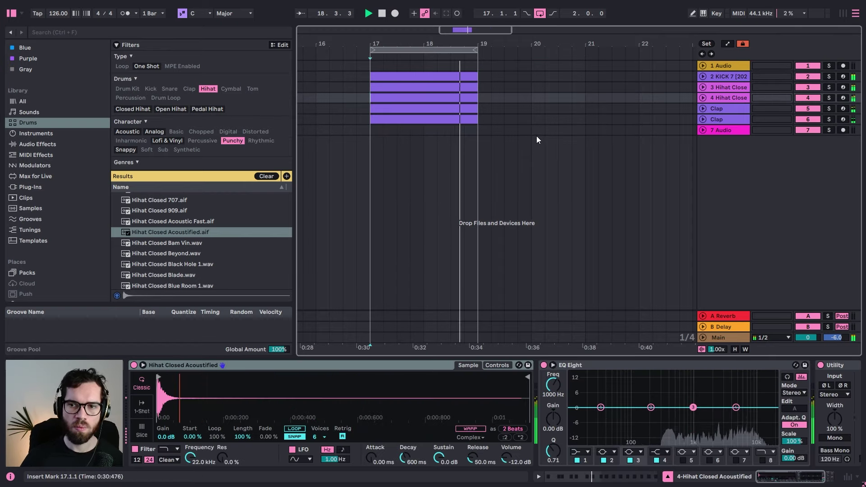
left_click(719, 87)
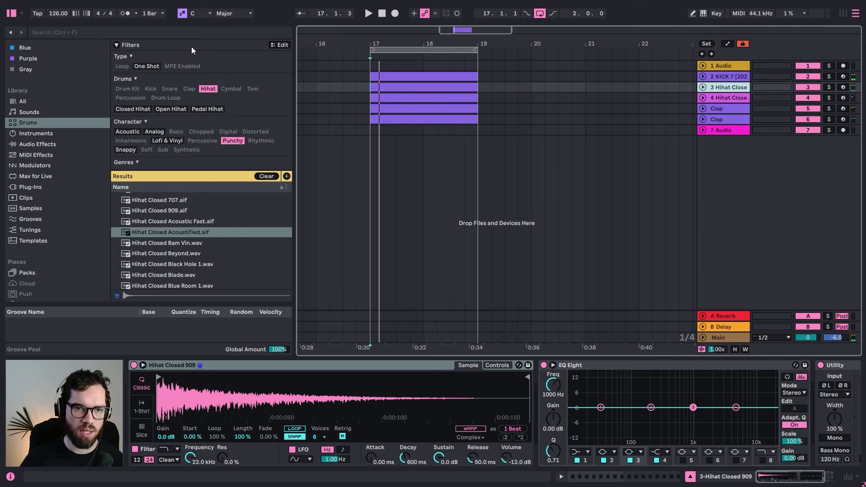
Step: Remove the Hihat and Punchy filters, filter the Drums library to Tom sounds and audition the first results
left_click(195, 32)
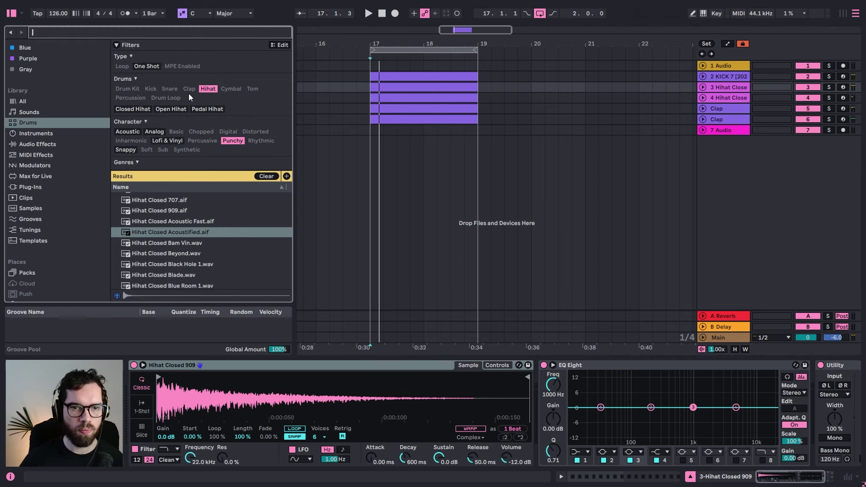
left_click(208, 88)
left_click(231, 129)
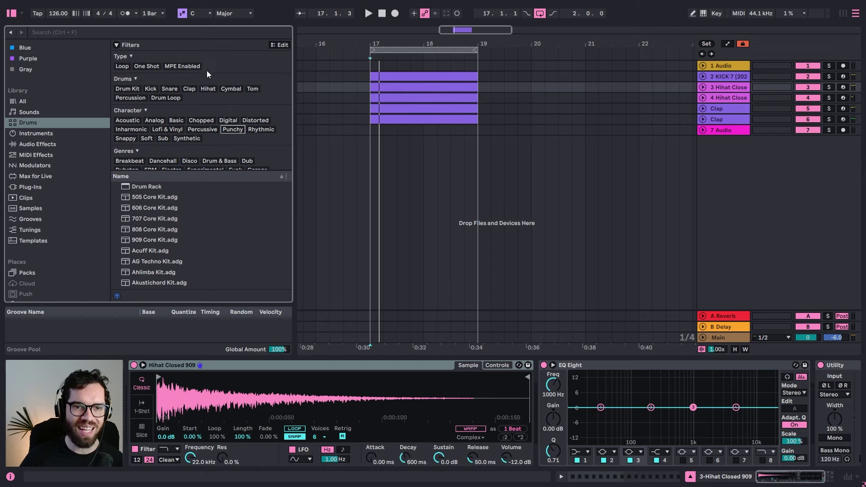
left_click(253, 89)
left_click(169, 197)
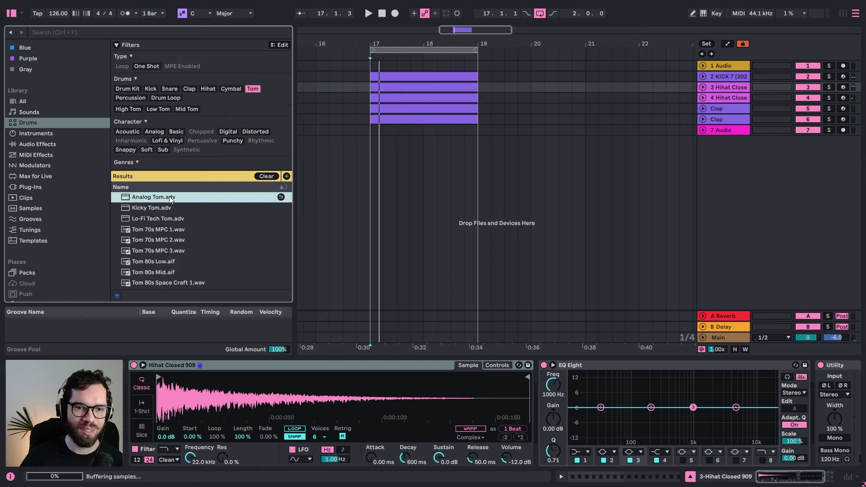
left_click(175, 217)
Step: Narrow the toms to Distorted and audition Tom Low Crunch.aif and Tom Scorched.wav
left_click(256, 133)
left_click(183, 198)
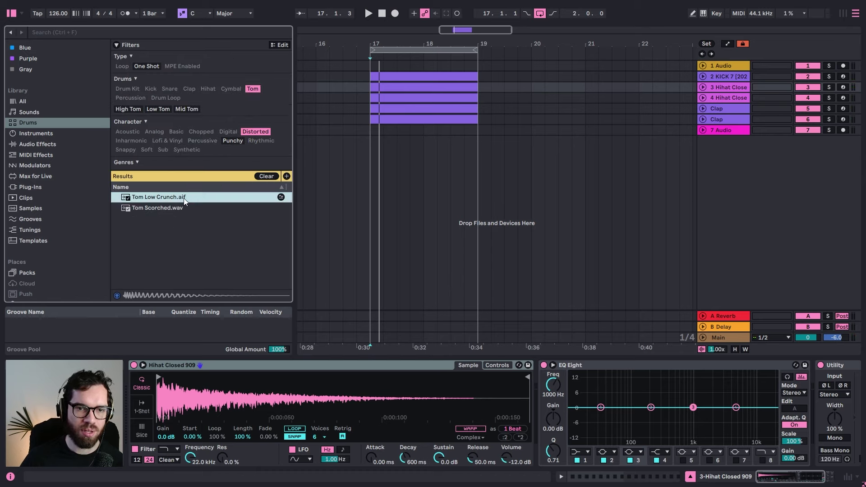
left_click(176, 209)
Step: Replace the Distorted filter with Punchy and audition the 70s MPC, 80s Space Craft and 90s Heavy Rock toms
left_click(232, 141)
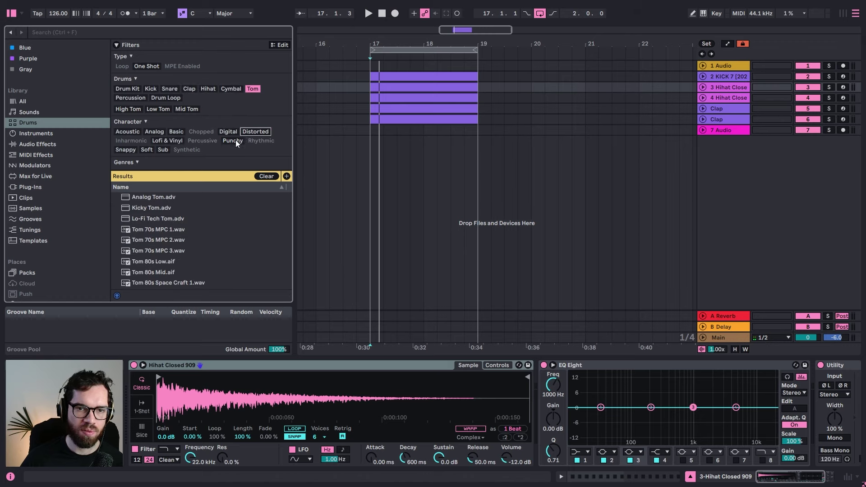
left_click(171, 201)
left_click(172, 211)
left_click(171, 226)
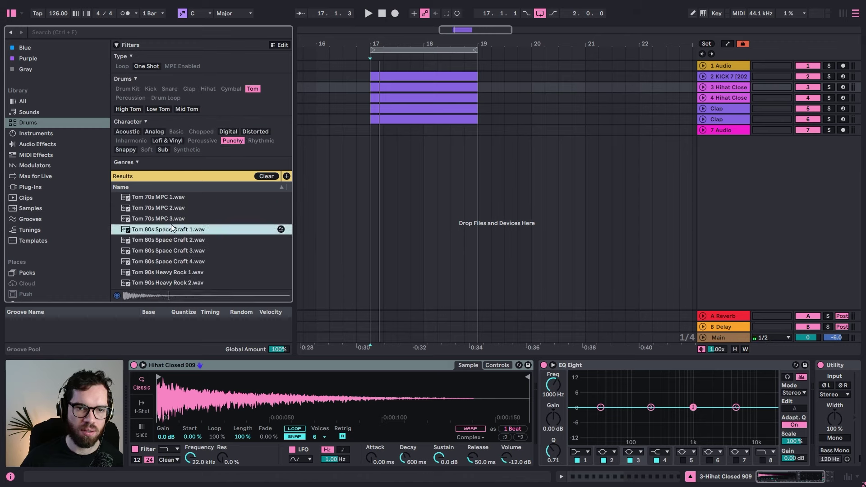
left_click(177, 239)
scroll(183, 229, "down", 3)
left_click(183, 227)
scroll(180, 230, "down", 1)
left_click(181, 229)
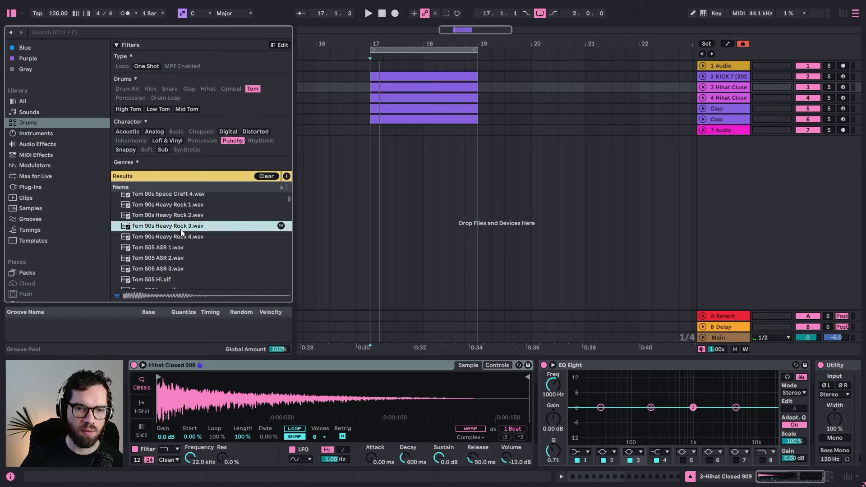
left_click(177, 237)
Step: Audition the Tom 80s Space Craft samples again and compare the Tom 505 ASR 1, 2 and 3 samples
scroll(180, 226, "down", 2)
scroll(183, 213, "up", 4)
left_click(183, 217)
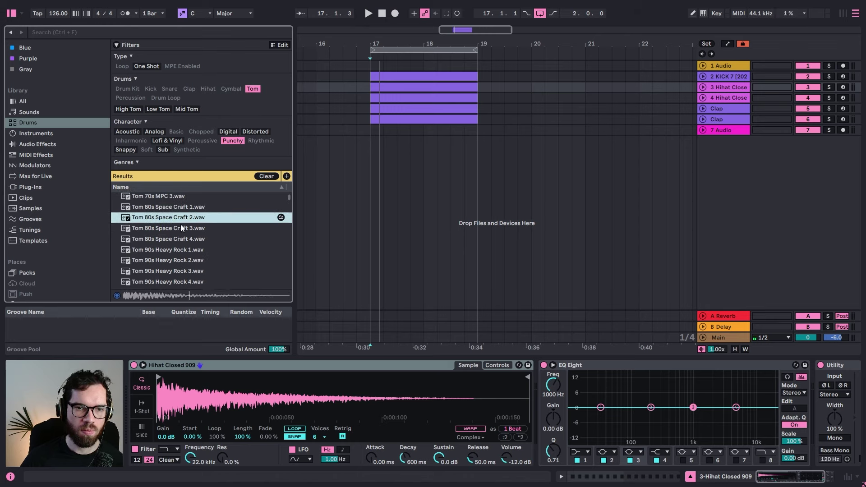
left_click(179, 227)
scroll(174, 216, "down", 5)
left_click(175, 255)
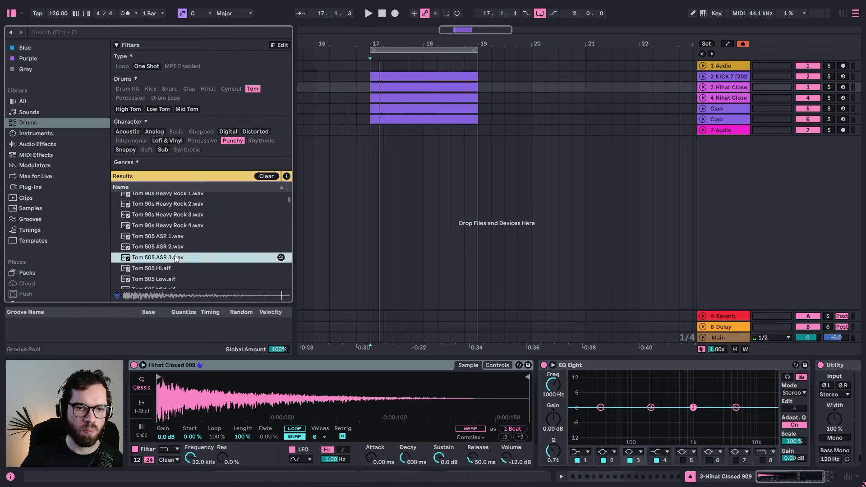
left_click(175, 238)
left_click(174, 248)
left_click(176, 258)
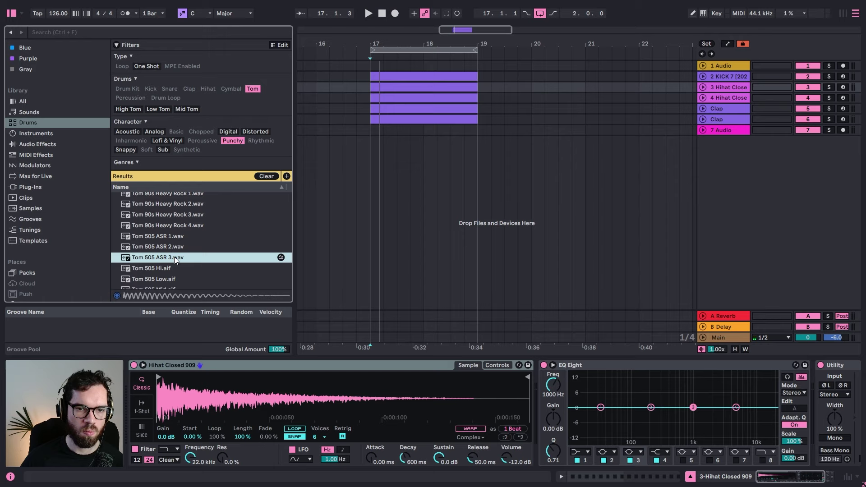
left_click(167, 238)
left_click(169, 248)
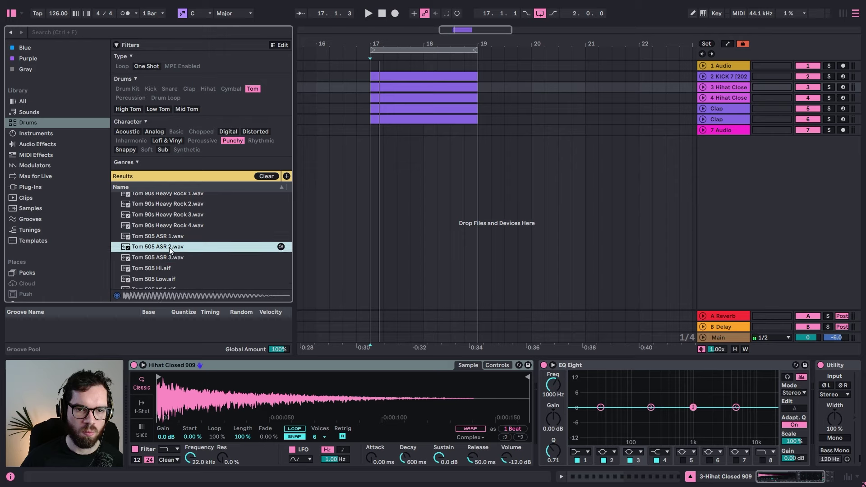
left_click(162, 256)
left_click(159, 268)
Step: Audition the Tom 707 Low, Hi and Mid samples and a Tom 808 PEQ sample
scroll(163, 261, "down", 5)
left_click(169, 256)
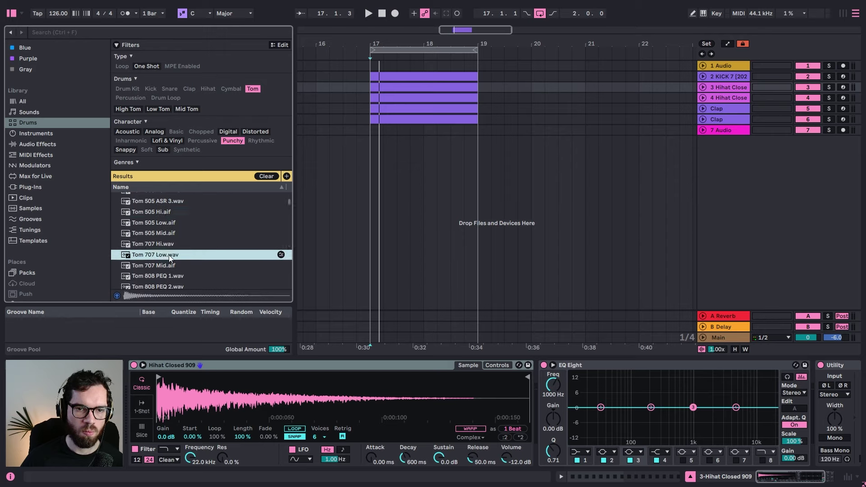
left_click(169, 244)
scroll(169, 241, "down", 4)
left_click(169, 231)
left_click(169, 224)
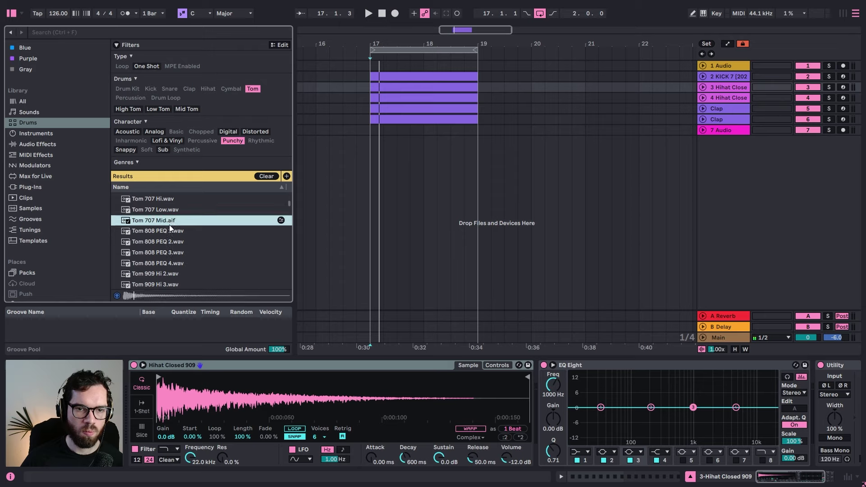
left_click(171, 253)
Step: Audition the Tom 909 Hi, Lo and Low sample variations
scroll(171, 246, "down", 6)
left_click(167, 217)
key("Up")
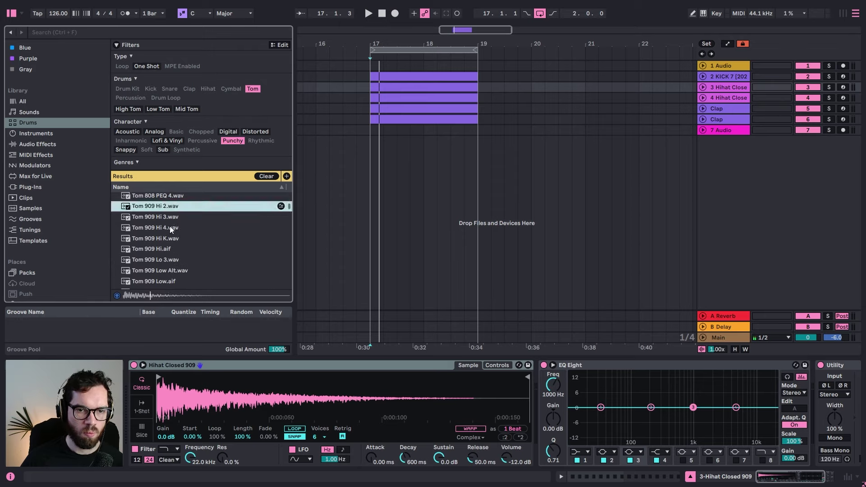
left_click(169, 226)
left_click(170, 239)
left_click(169, 249)
left_click(170, 261)
left_click(172, 270)
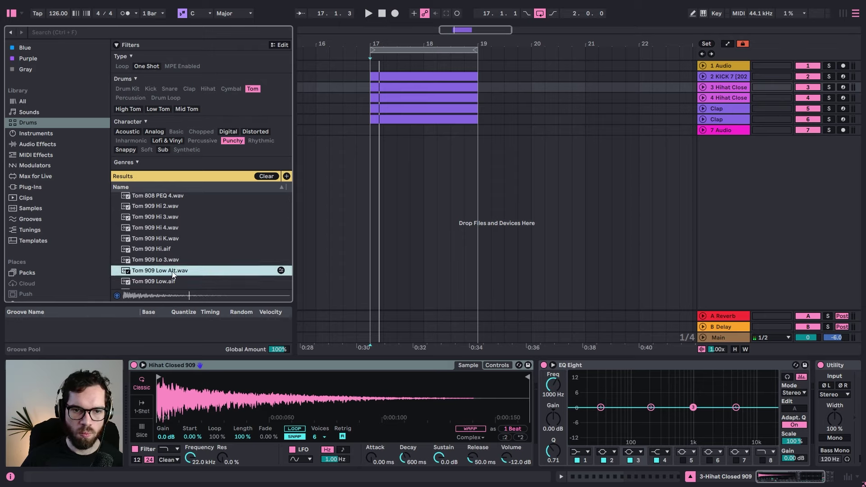
scroll(174, 266, "down", 1)
left_click(171, 270)
Step: Audition the Tom 909 Mid samples and the first Tom 909 Tran samples
scroll(178, 253, "down", 3)
left_click(179, 247)
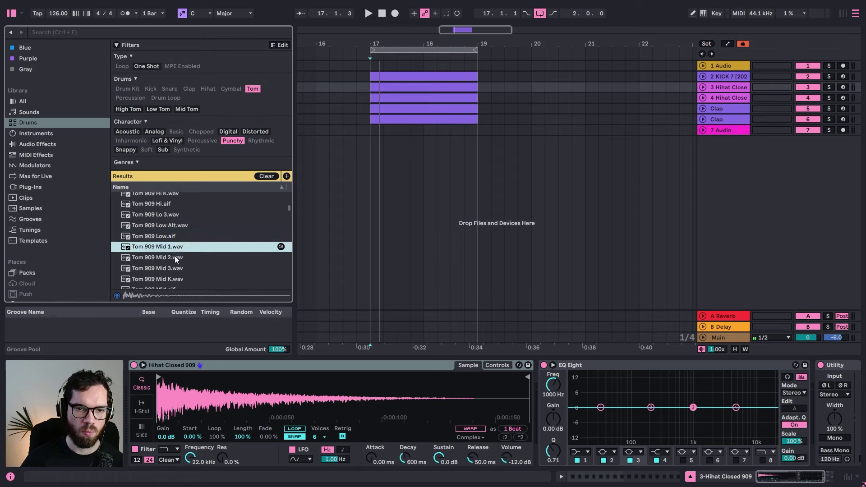
left_click(174, 257)
scroll(175, 264, "down", 3)
left_click(182, 245)
left_click(170, 266)
scroll(173, 263, "down", 3)
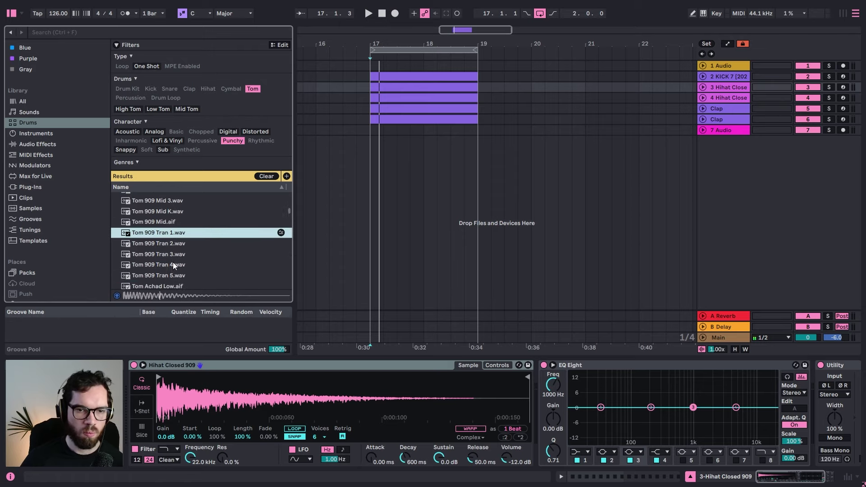
left_click(183, 245)
left_click(180, 256)
Step: Audition Tom Achad Low.aif, the Tom Acoustic Yakiman samples and the Tom B SP samples, ending on Tom B SP 4.wav
scroll(180, 256, "down", 3)
left_click(179, 255)
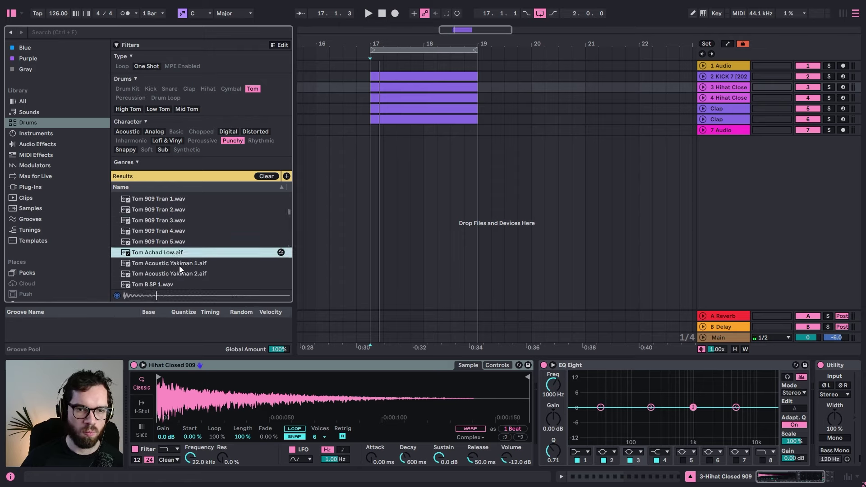
left_click(179, 266)
left_click(182, 272)
scroll(186, 256, "down", 3)
left_click(180, 260)
left_click(177, 272)
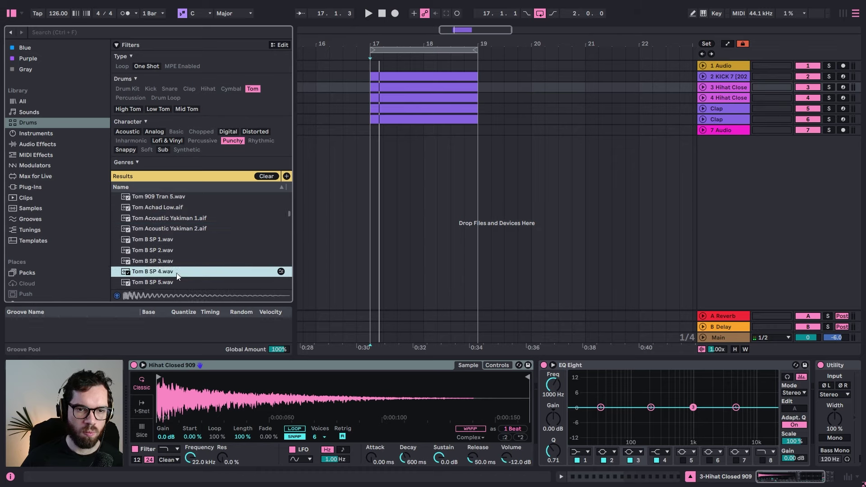
left_click(178, 254)
scroll(175, 253, "down", 2)
left_click(175, 251)
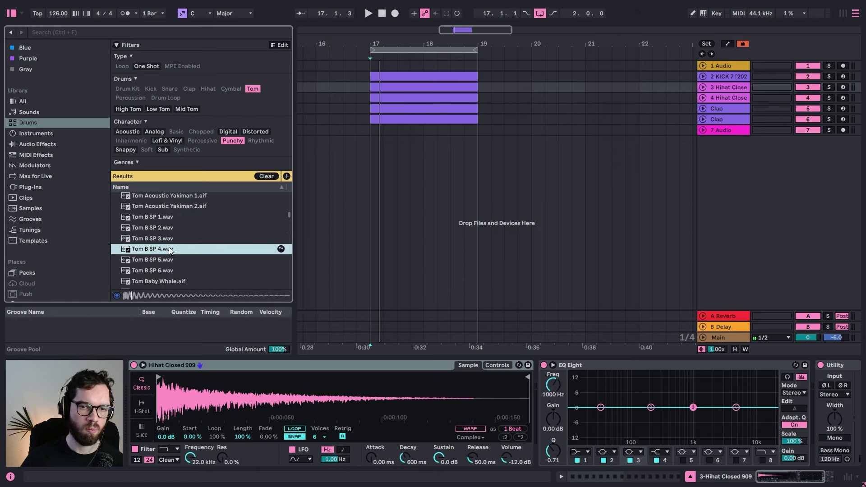
left_click_drag(171, 251, 316, 397)
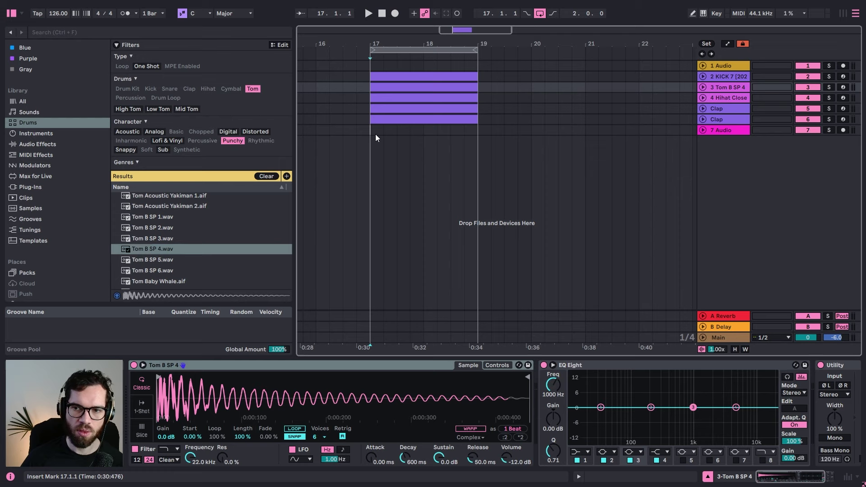
left_click(376, 134)
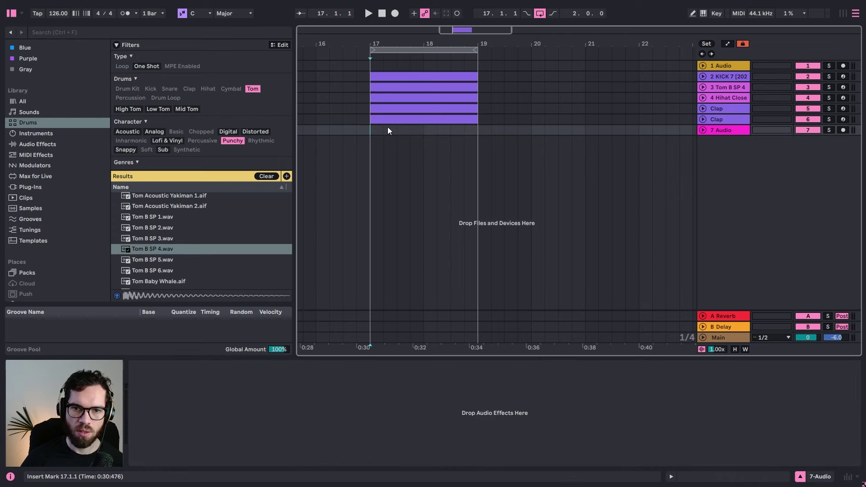
left_click(700, 87)
left_click(401, 107)
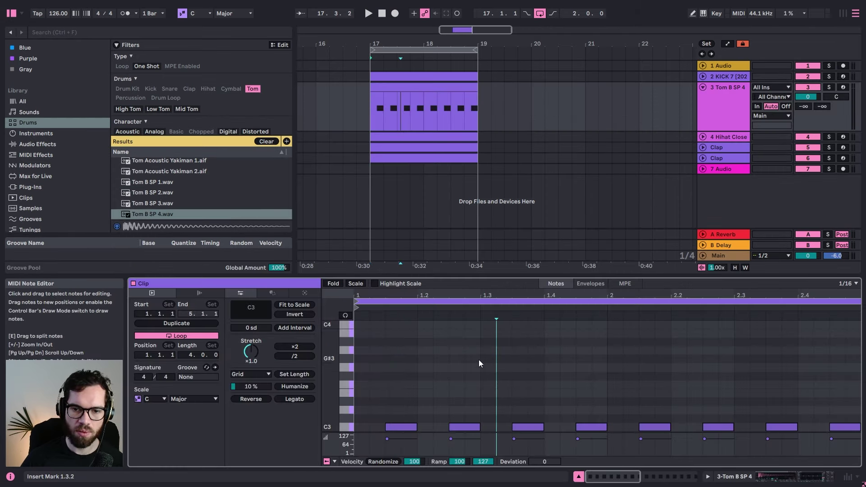
key("ctrl+a")
key("Delete")
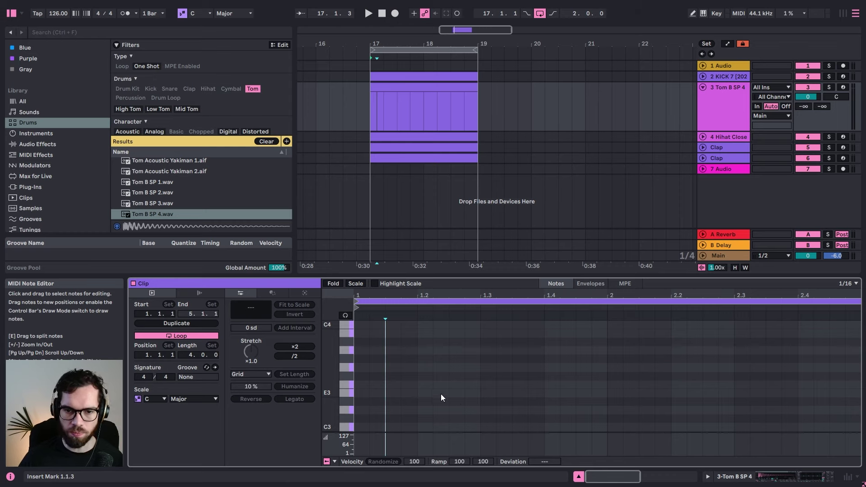
double_click(457, 427)
key("space")
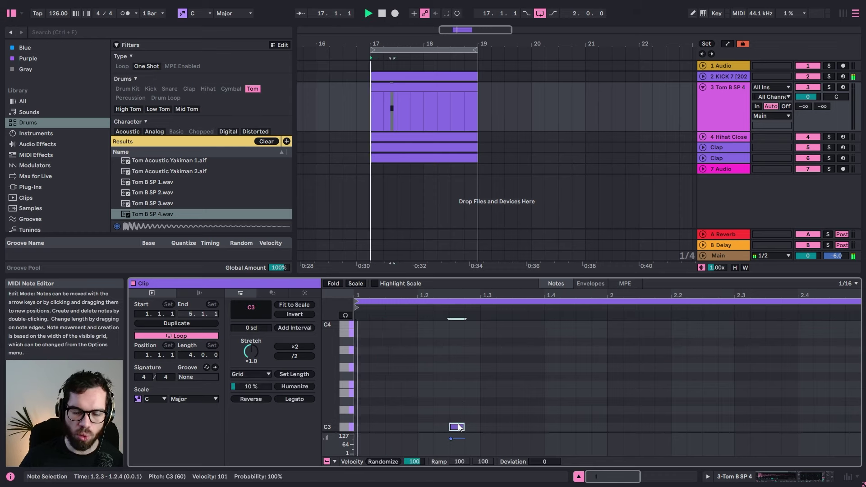
left_click_drag(461, 428, 477, 426)
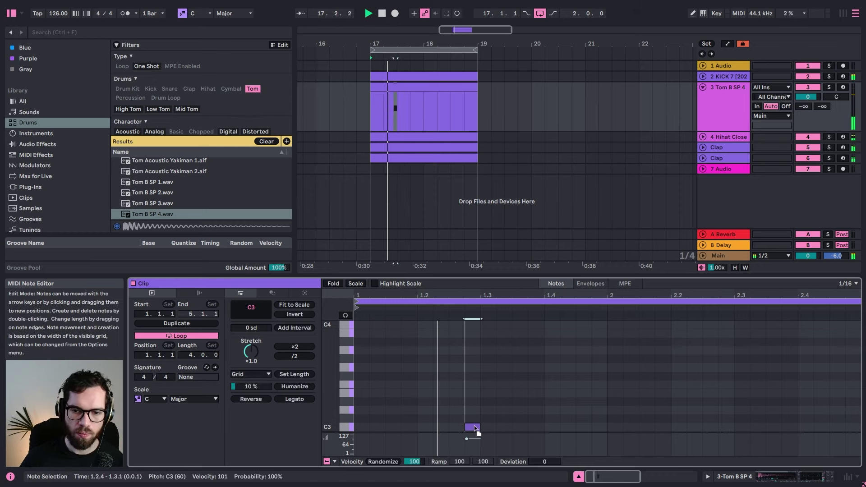
left_click(734, 96)
key("ctrl+z")
key("ctrl+z")
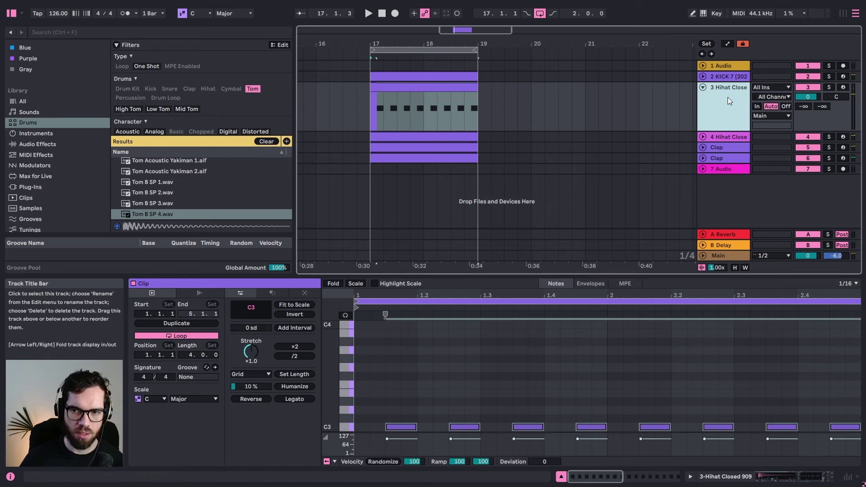
Step: Duplicate the first closed hi-hat track and replace the duplicate's sample with Tom B SP 4.wav
key("ctrl+d")
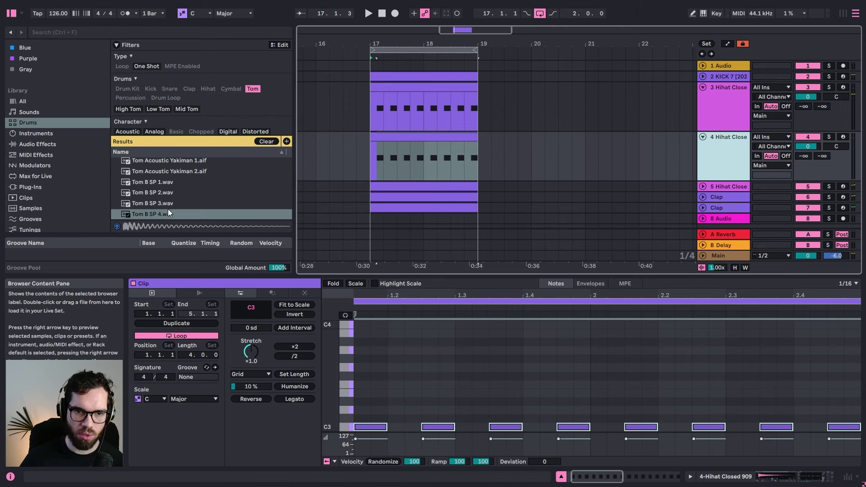
left_click(781, 473)
double_click(171, 249)
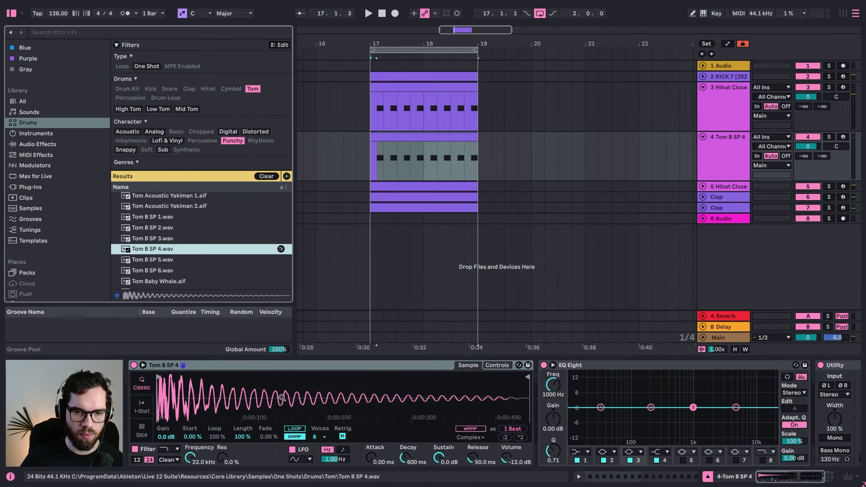
key("space")
Step: Open the duplicated tom clip and delete all of its inherited hi-hat notes
double_click(413, 138)
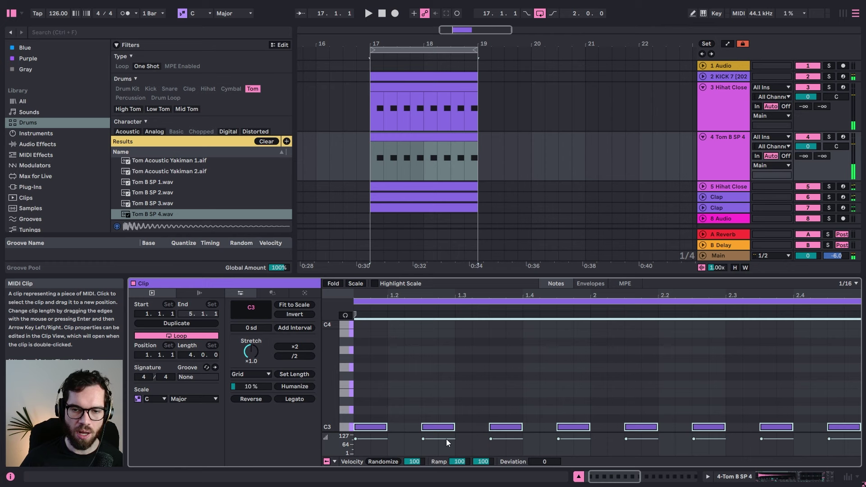
left_click_drag(356, 427, 595, 427)
key("ctrl+a")
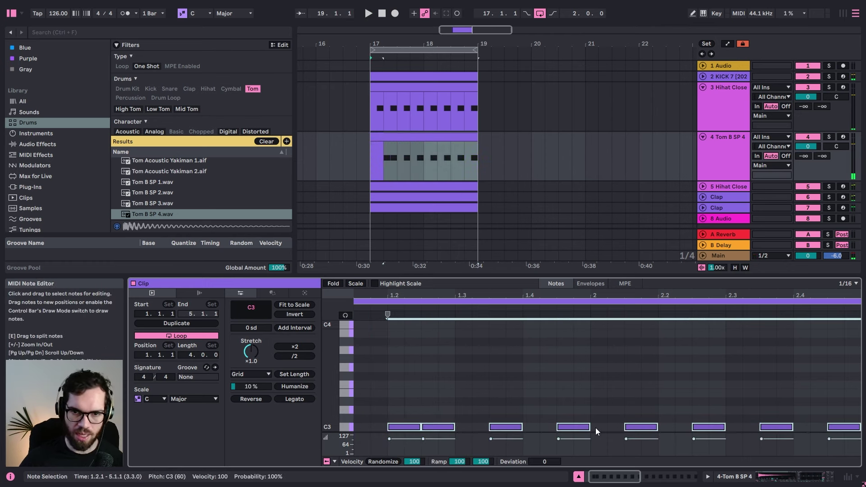
key("Delete")
key("space")
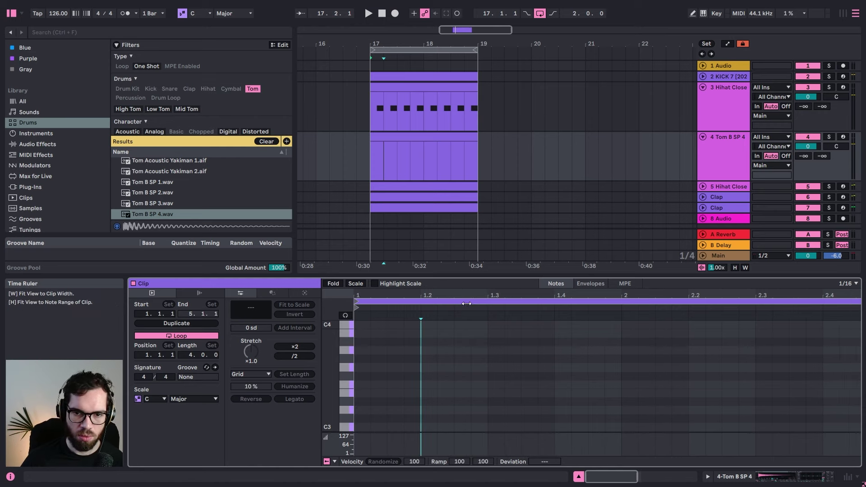
Step: Program C3 tom notes at 1.1.4, 1.2.3 and 1.4.3, and duplicate the one-bar pattern into the second bar
double_click(408, 426)
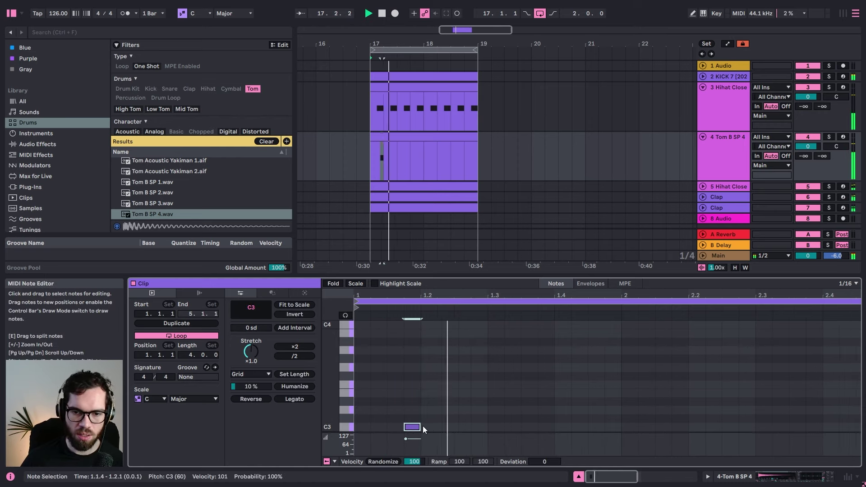
double_click(446, 427)
left_click(468, 411)
left_click_drag(458, 429, 605, 426, "ctrl")
left_click_drag(616, 388, 356, 458)
key("ctrl+d")
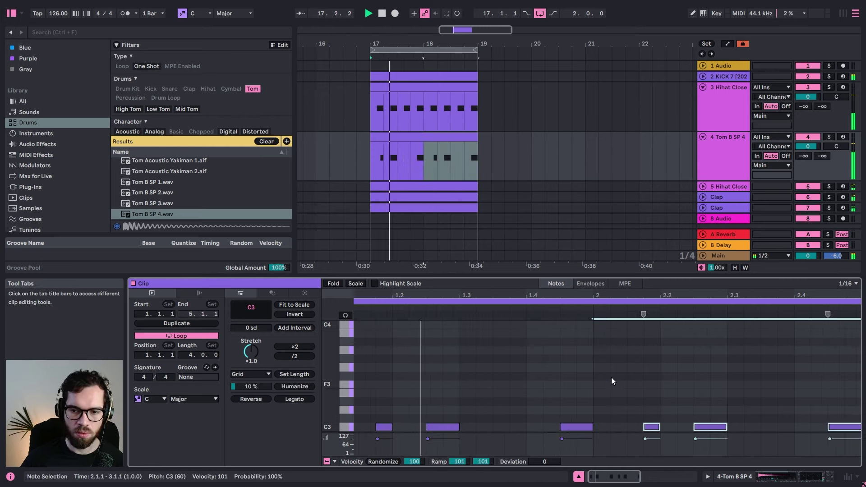
Step: Nudge the first tom note at 1.1.4 slightly late off the grid and replay the loop
left_click(633, 359)
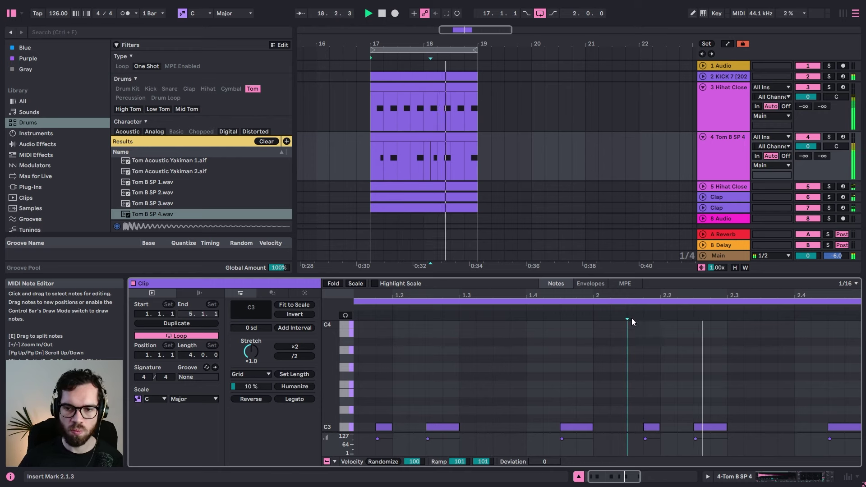
left_click_drag(410, 295, 440, 323)
key("space")
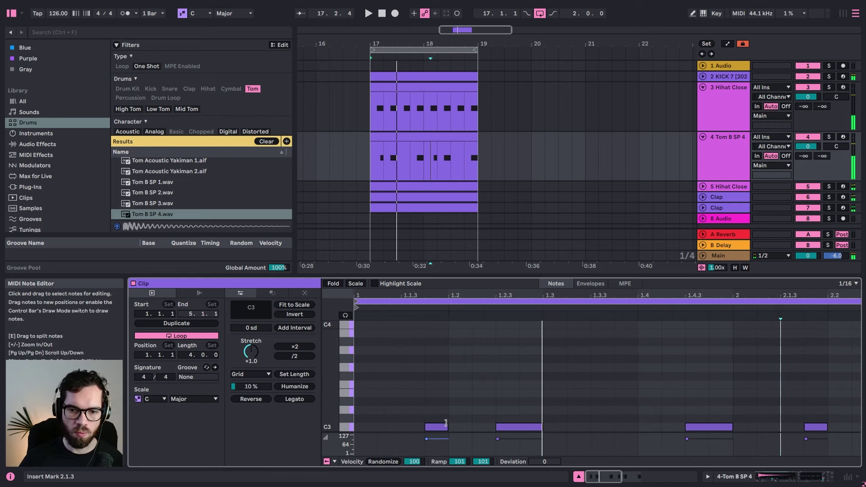
left_click_drag(437, 427, 442, 429)
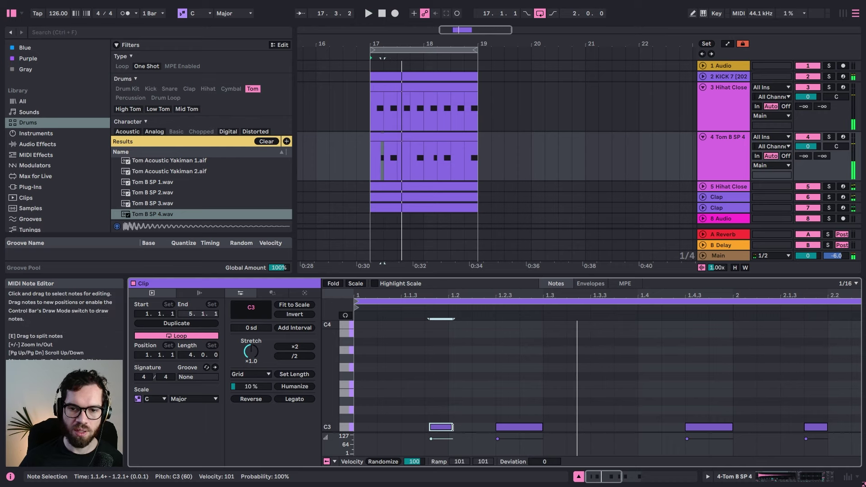
left_click(453, 399)
key("space")
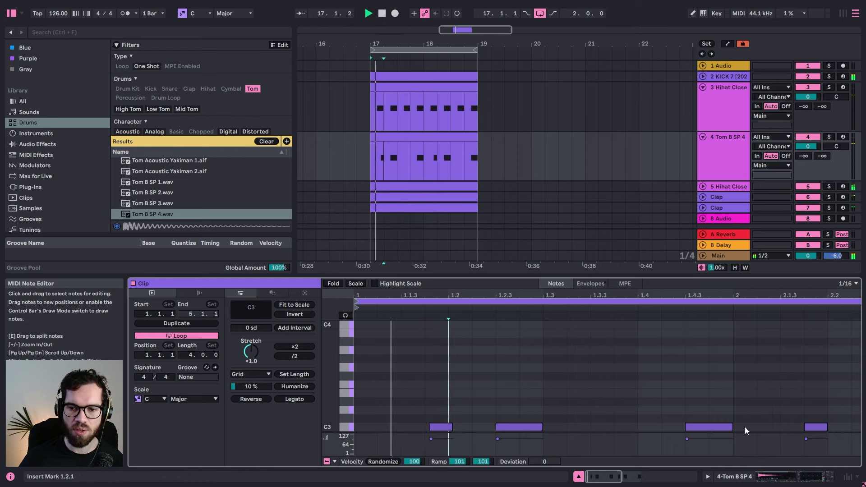
Step: Duplicate the first bar of the tom clip over its second bar in the arrangement
left_click(422, 155)
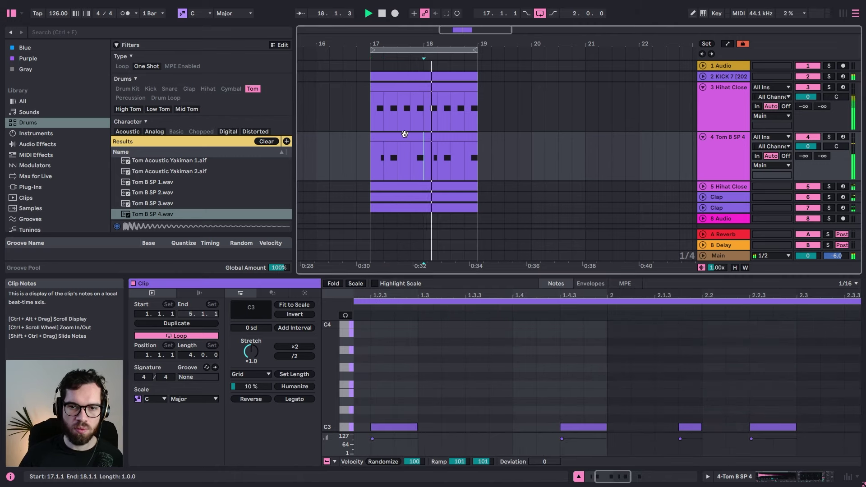
left_click(404, 135)
key("ctrl+d")
left_click(415, 148)
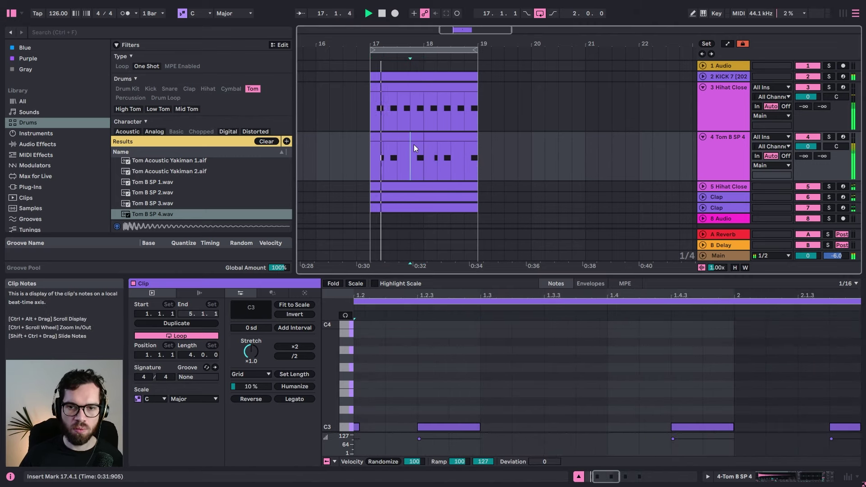
Step: Lower the Tom B SP 4 track's volume to -2.7 dB
left_click(718, 164)
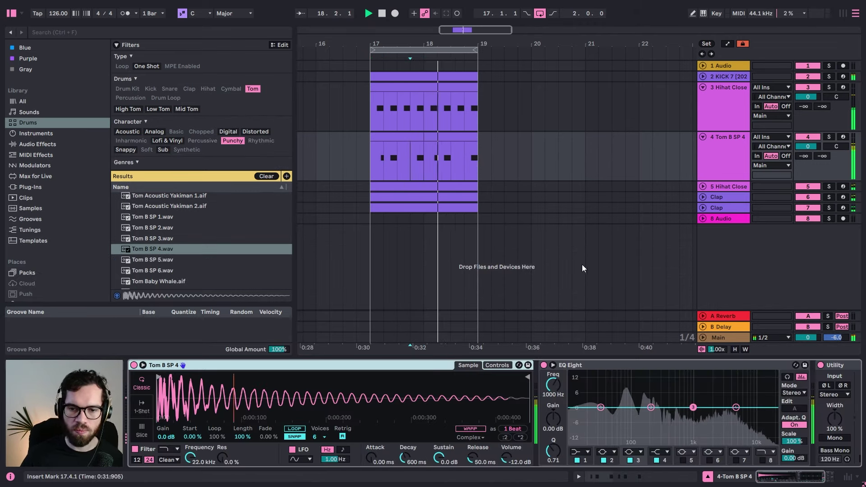
left_click(365, 150)
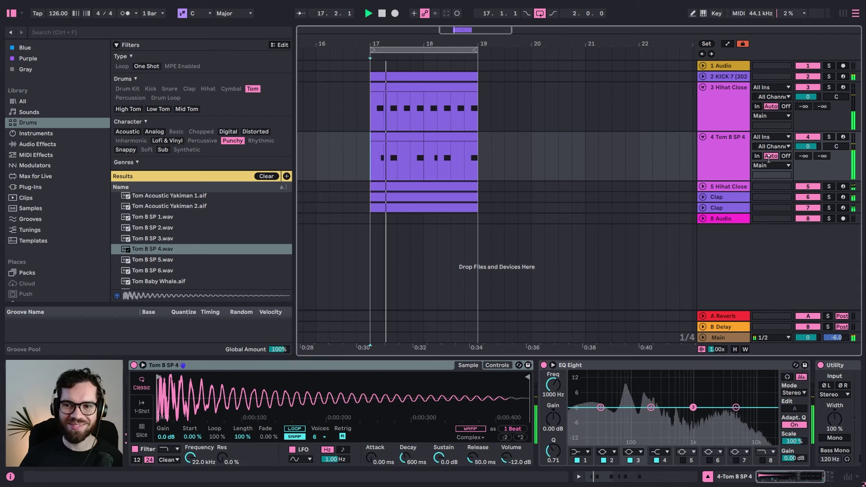
left_click(720, 132)
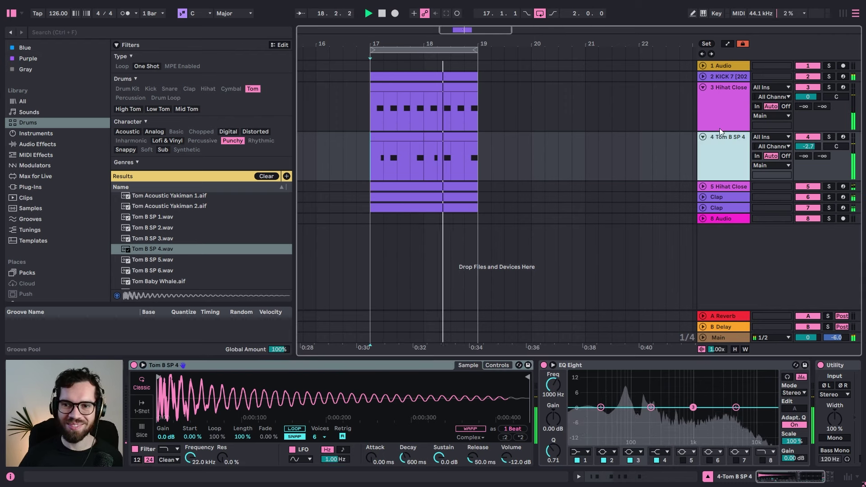
Step: Duplicate the closed hi-hat track above the tom and swap the copy's sample for Hihat Open 909.aif, found by searching the hi-hats for 909
left_click(719, 129)
key("ctrl+d")
left_click(248, 88)
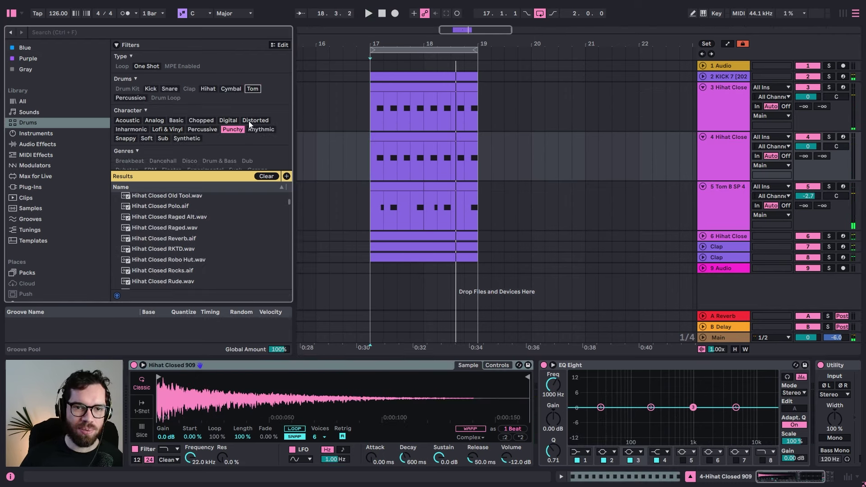
left_click(209, 89)
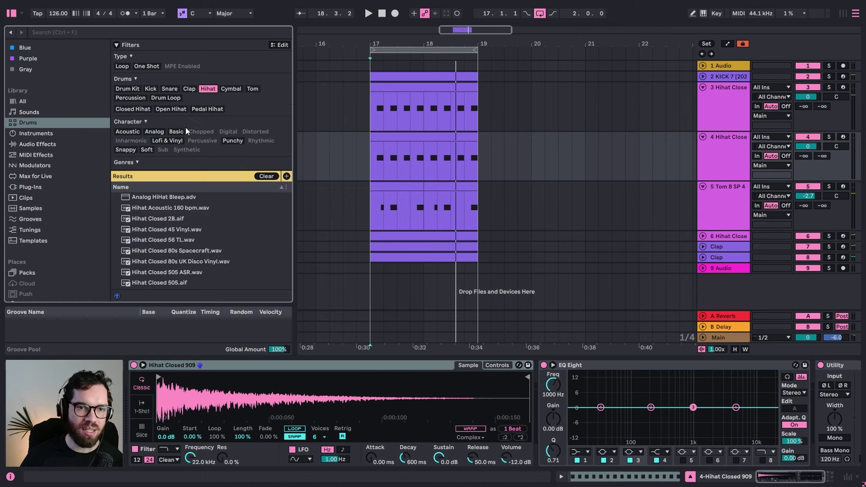
left_click(145, 31)
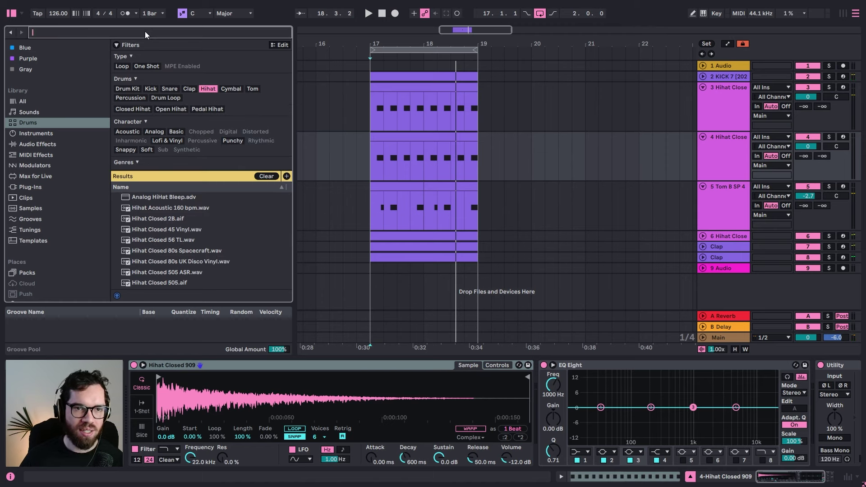
type("909")
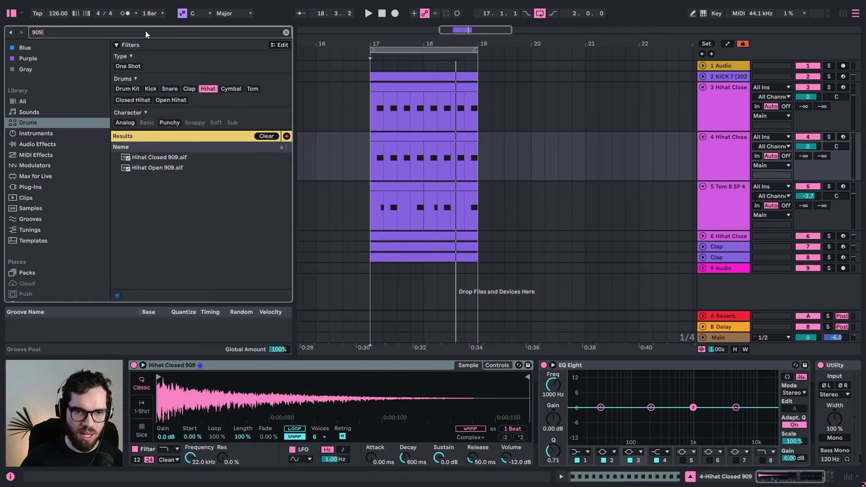
left_click(155, 168)
left_click_drag(194, 411, 194, 411)
key("space")
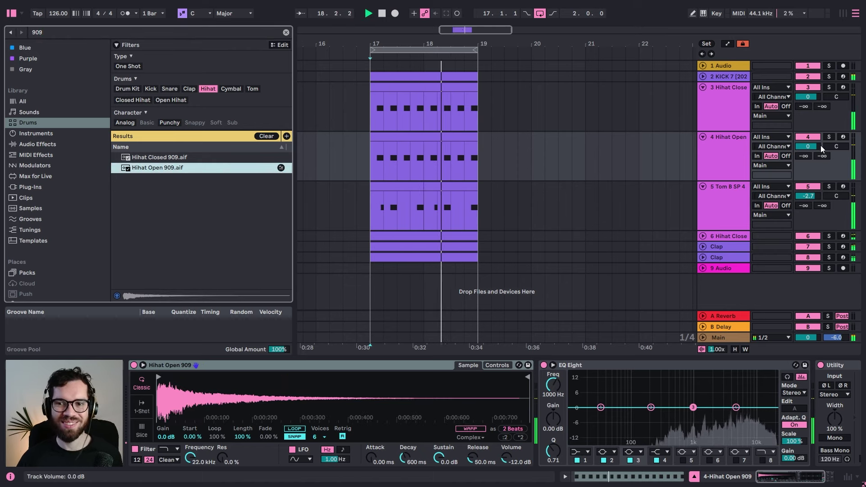
Step: Balance the track volumes: Tom B SP 4 at -4.0 dB, the upper closed hi-hat at -1.6 dB and the open hi-hat at 0 dB
left_click_drag(820, 145, 820, 149)
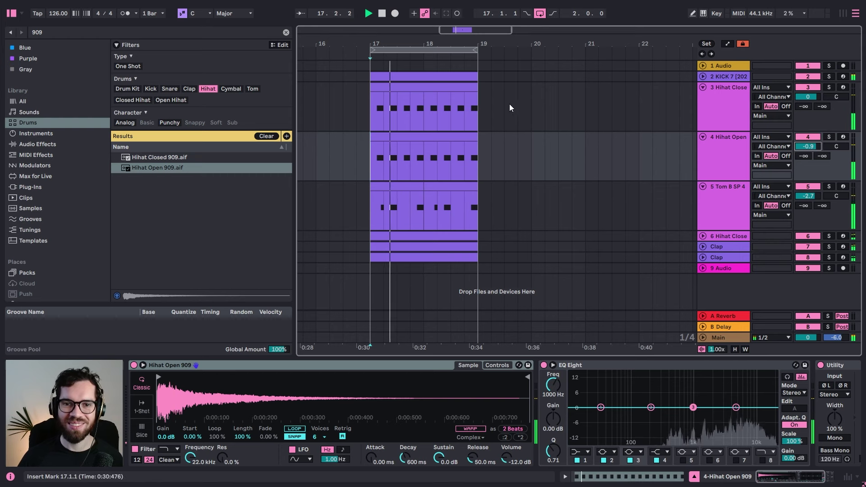
left_click(705, 110)
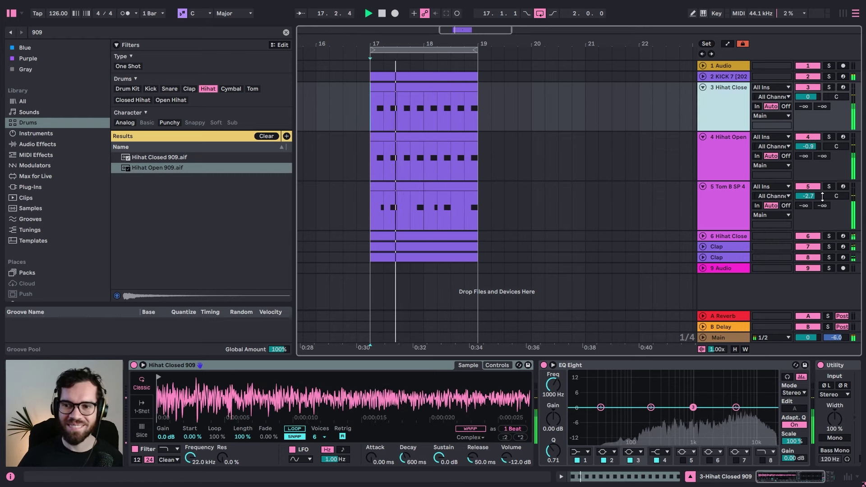
left_click_drag(822, 197, 823, 201)
left_click(625, 108)
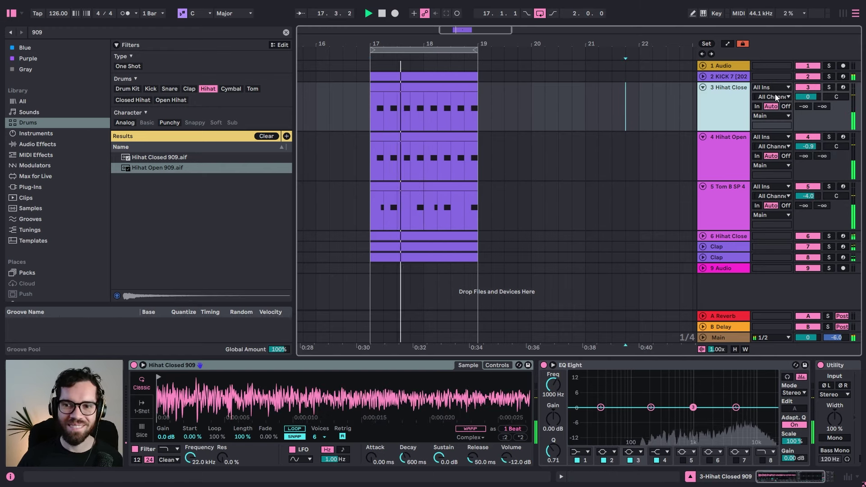
left_click(807, 96)
left_click_drag(817, 149, 816, 146)
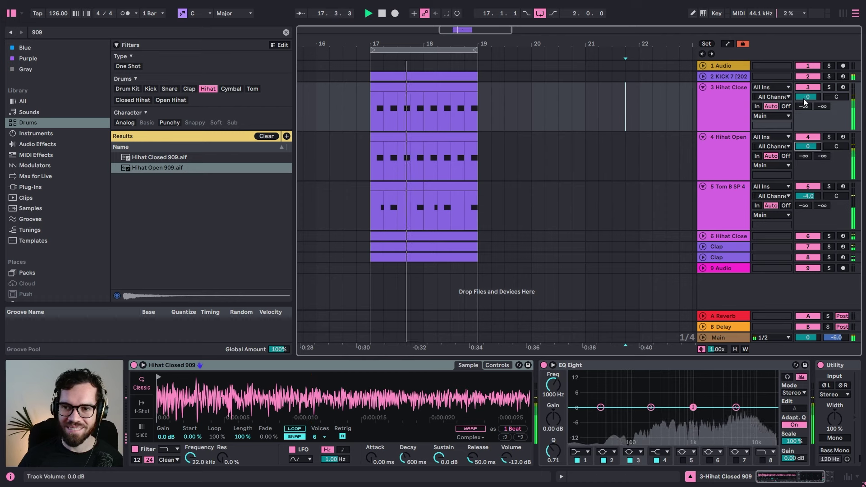
left_click(389, 128)
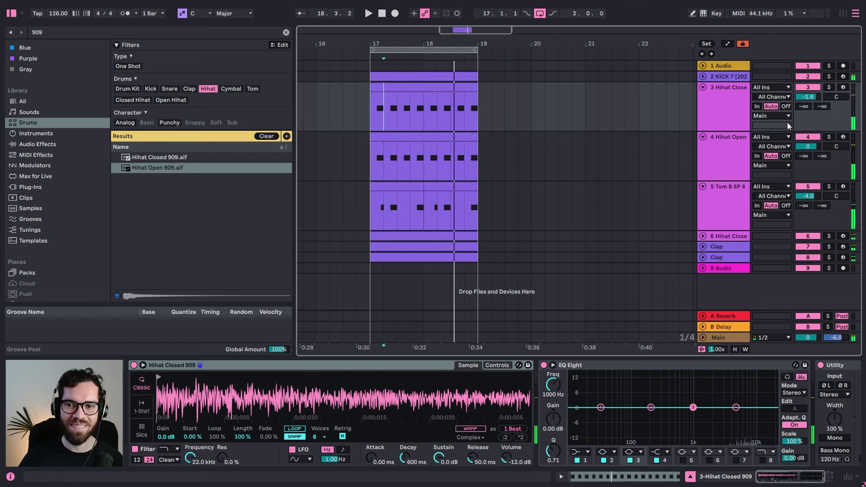
Step: Rename the closed and open 909 hi-hat tracks above the tom as Hat
left_click(717, 92)
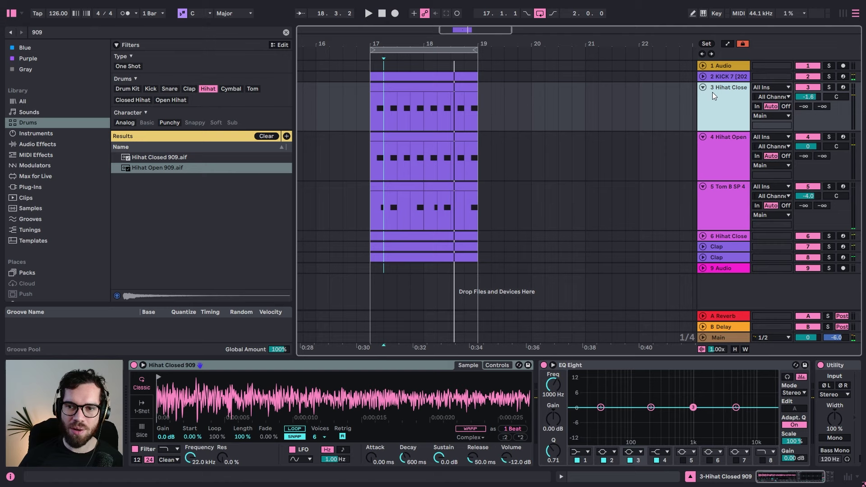
left_click(733, 170)
key("ctrl+r")
type("Hat")
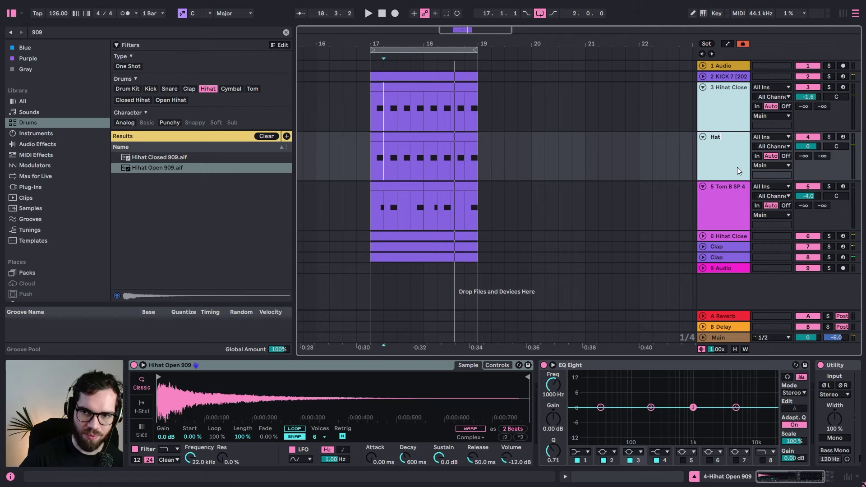
key("Return")
Step: Insert a MIDI track below the two Hat tracks and load the Wavetable instrument on it
key("ctrl+shift+t")
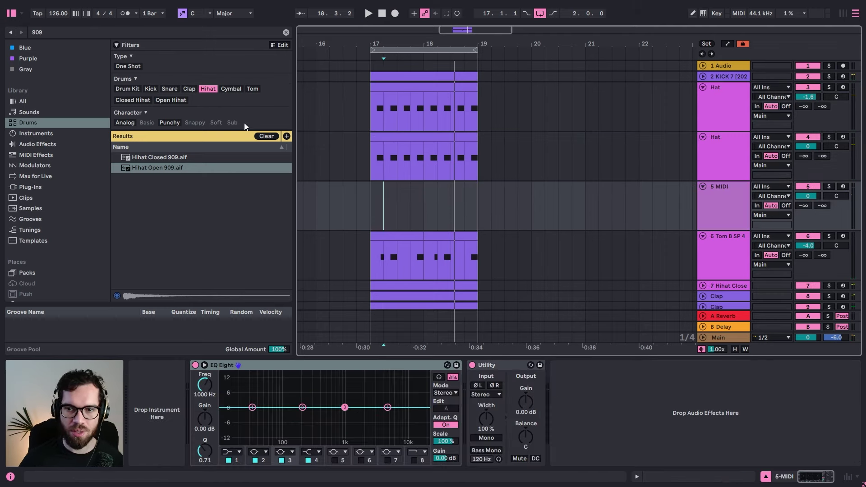
left_click(74, 33)
key("BackSpace")
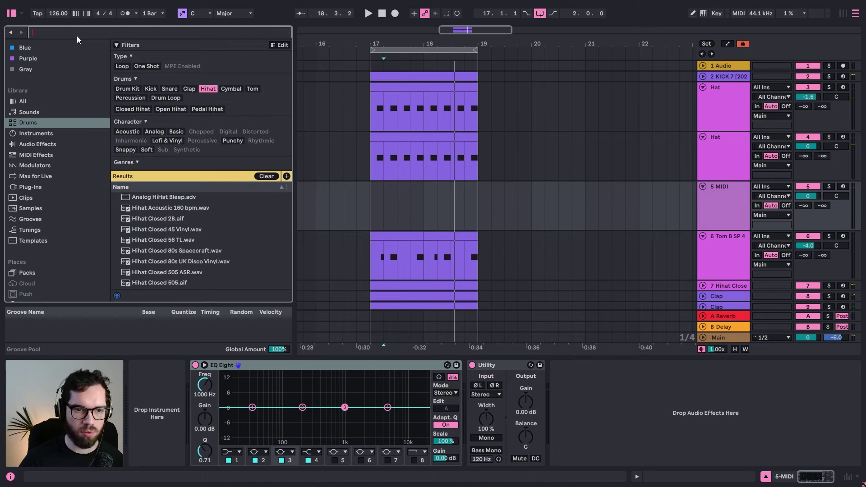
left_click(43, 187)
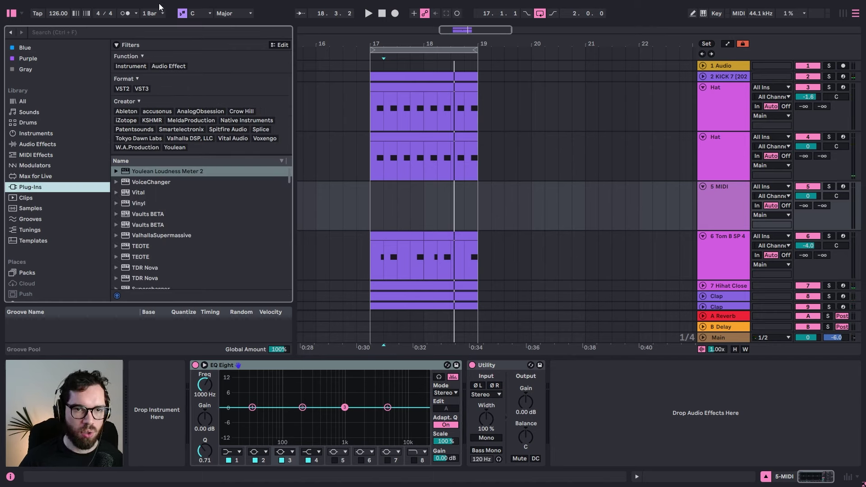
left_click(145, 32)
left_click(39, 143)
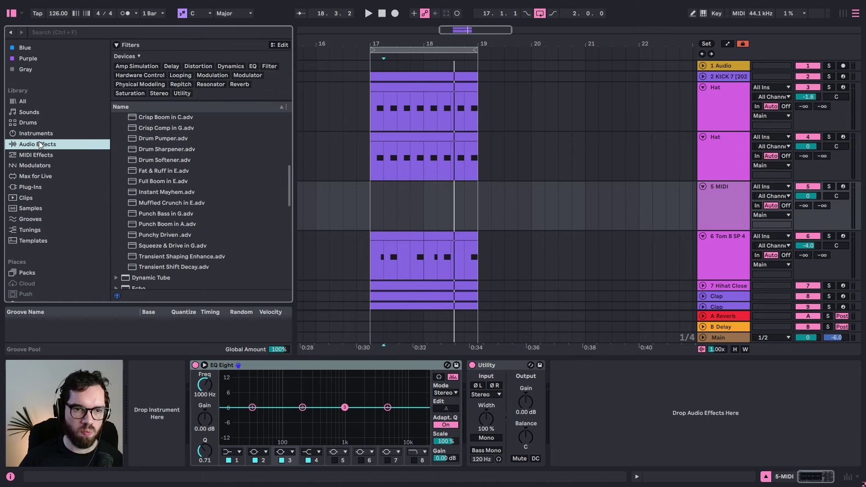
left_click(44, 134)
left_click(45, 120)
left_click(46, 134)
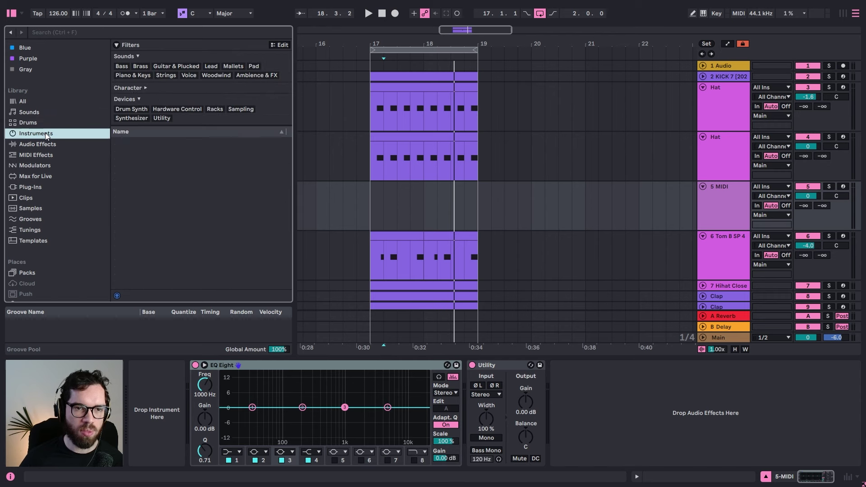
left_click(93, 36)
type("wave")
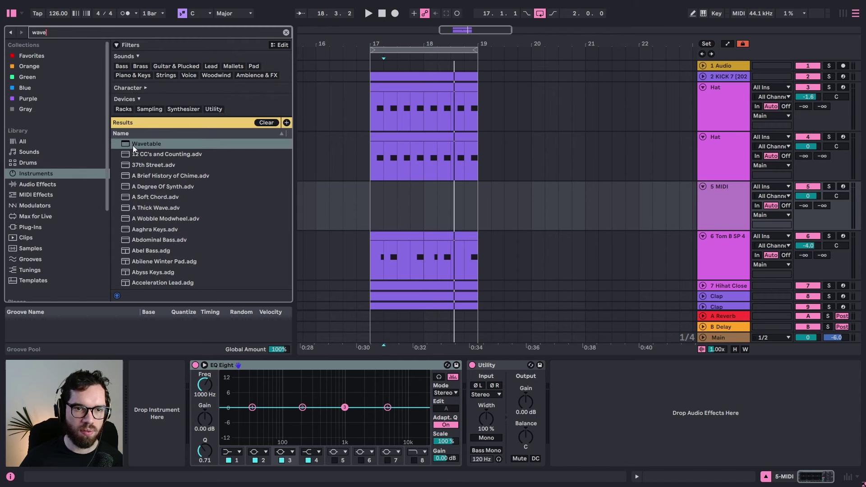
double_click(142, 144)
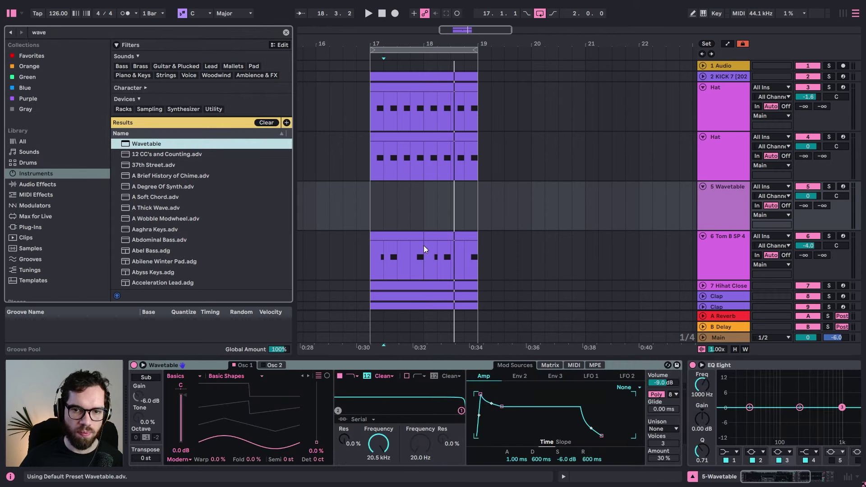
Step: Create a one-bar MIDI clip at bar 17 on the Wavetable track with sixteenth-note C3 notes at 1.1.1 and 1.1.3
left_click_drag(365, 212, 420, 213)
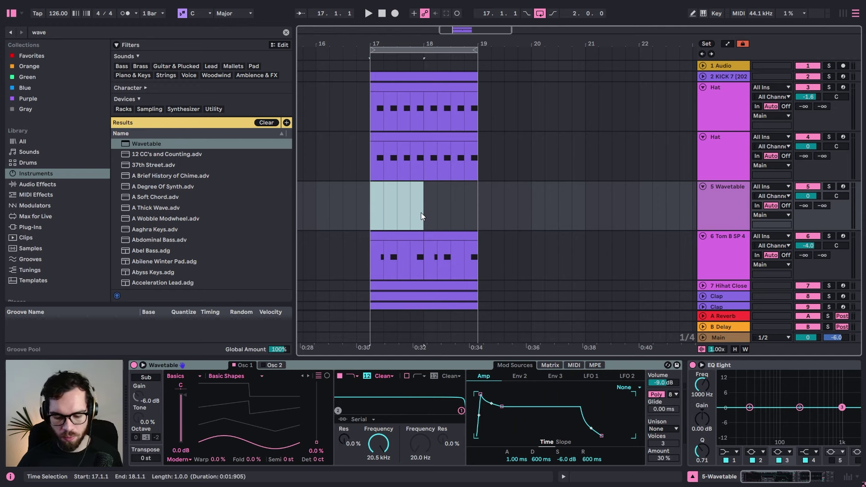
key("ctrl+shift+m")
double_click(373, 425)
key("space")
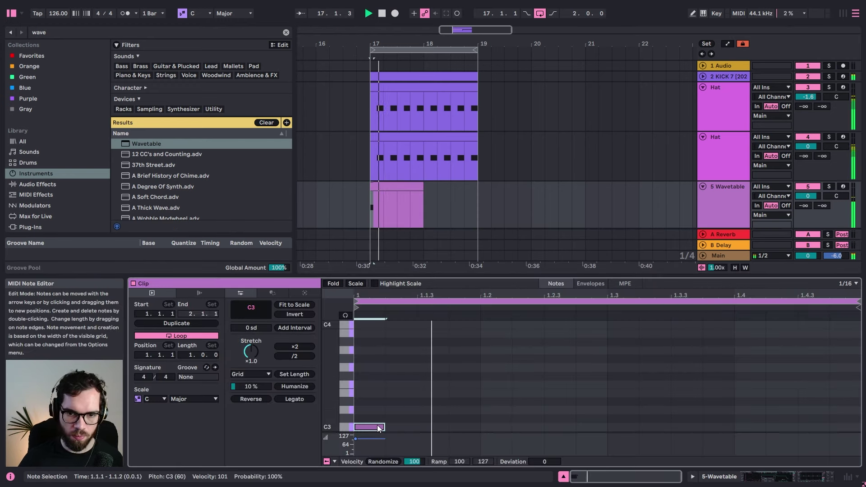
key("space")
left_click_drag(379, 428, 445, 427)
key("space")
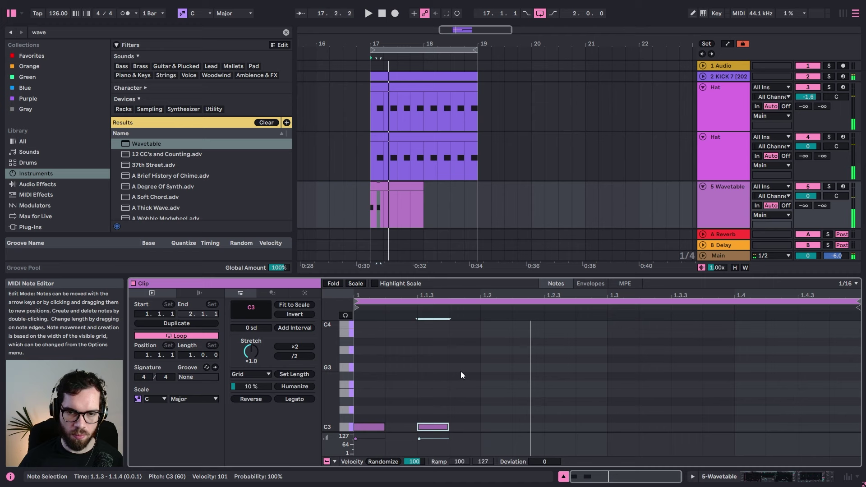
Step: Set the wavetable position of Wavetable's oscillator 1 to 64%
key("ctrl+a")
left_click(708, 223)
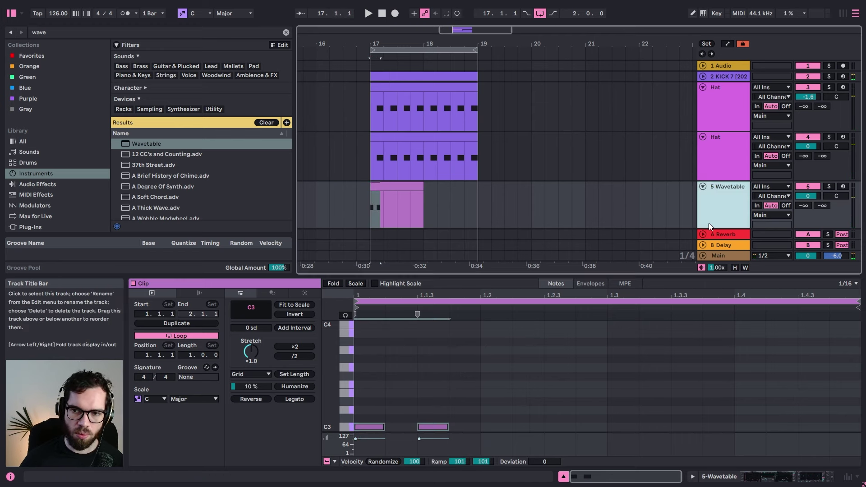
left_click(793, 481)
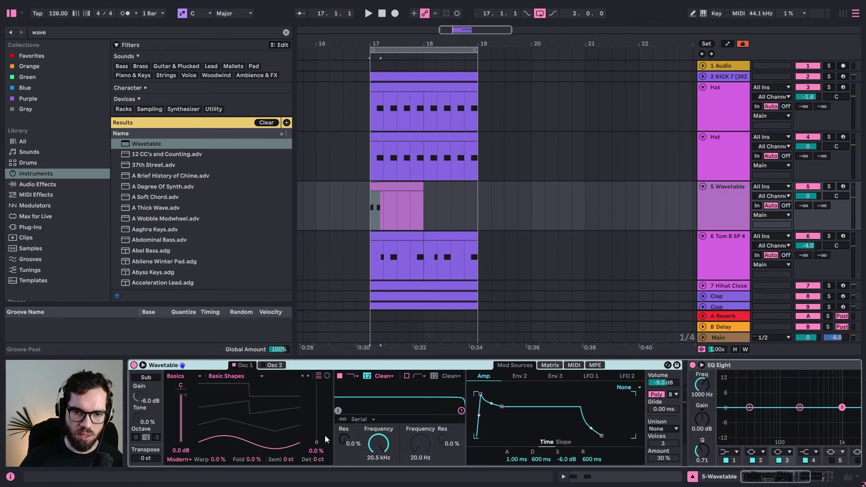
left_click_drag(325, 434, 325, 413)
Step: Audition the Wavetable clip and transpose both of its notes down two octaves to C1
double_click(391, 215)
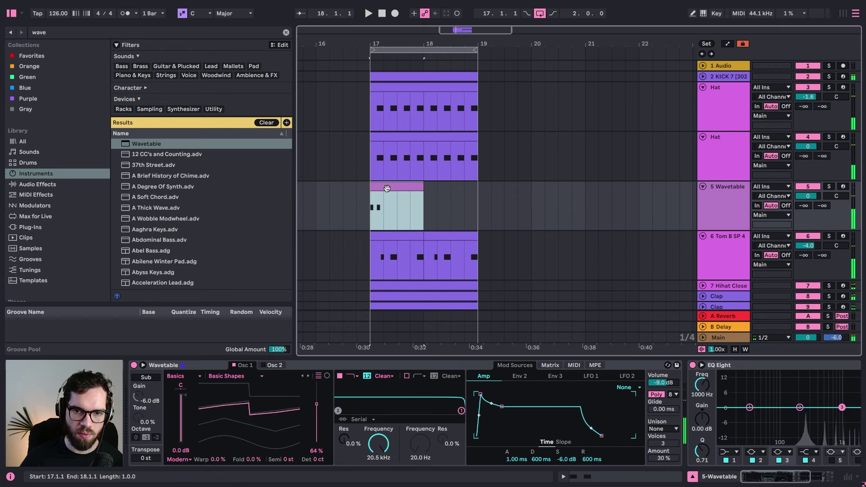
key("space")
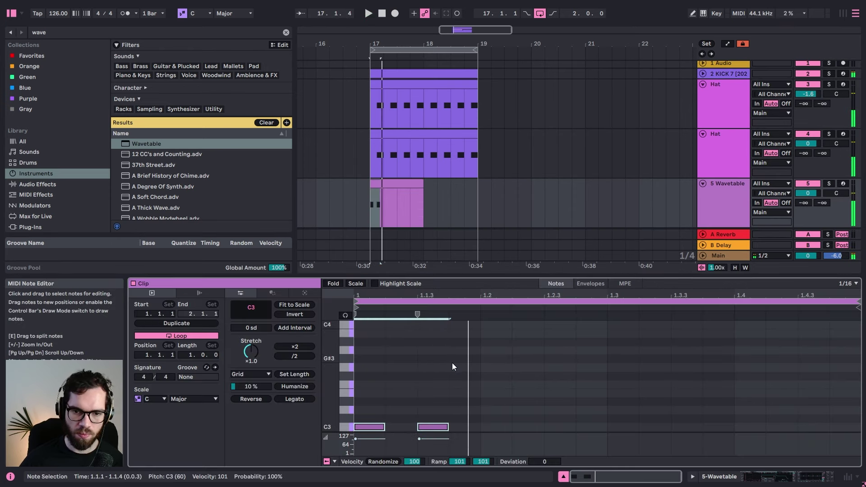
key("shift+Down")
key("shift+Down")
Step: Rework the opening bass notes into C1 at 1.1.1 and 1.1.3 followed by C#1 at 1.1.4, auditioning the loop
left_click(432, 410)
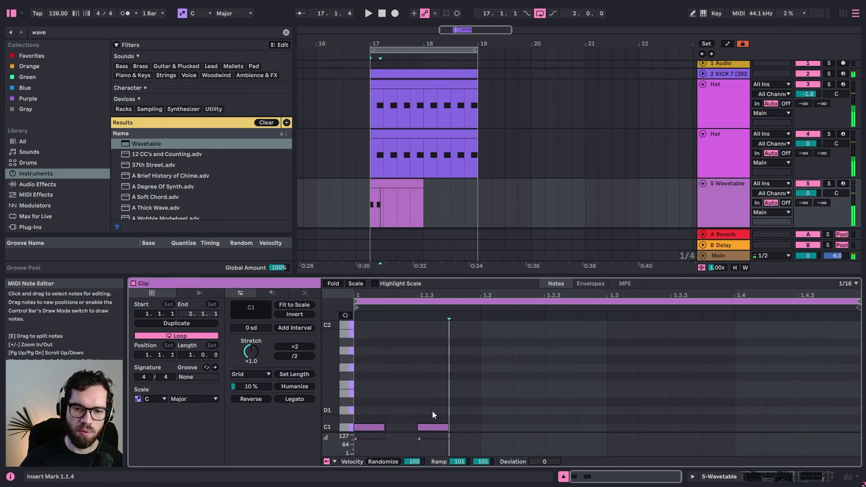
left_click_drag(434, 427, 466, 427)
left_click(456, 417)
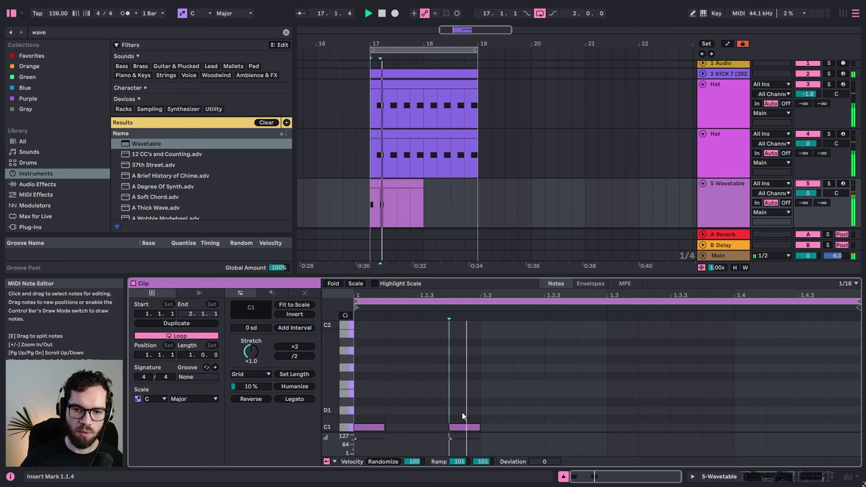
key("space")
left_click_drag(383, 427, 465, 419)
left_click(386, 419)
key("space")
key("space")
key("space")
left_click(491, 411)
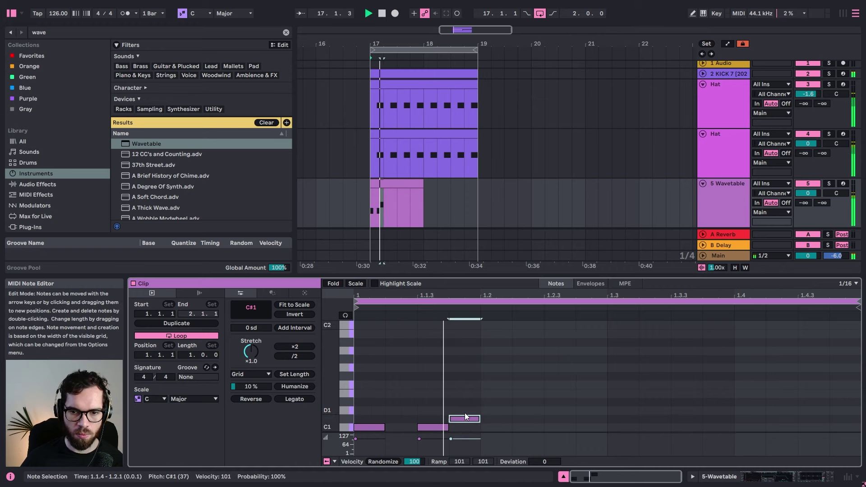
Step: Switch Wavetable's voice mode to Mono and replay the bass clip
left_click(716, 210)
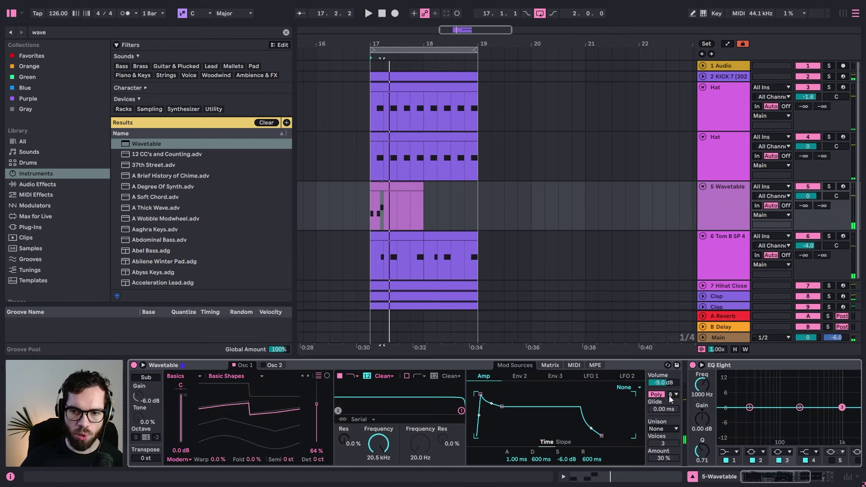
left_click(399, 206)
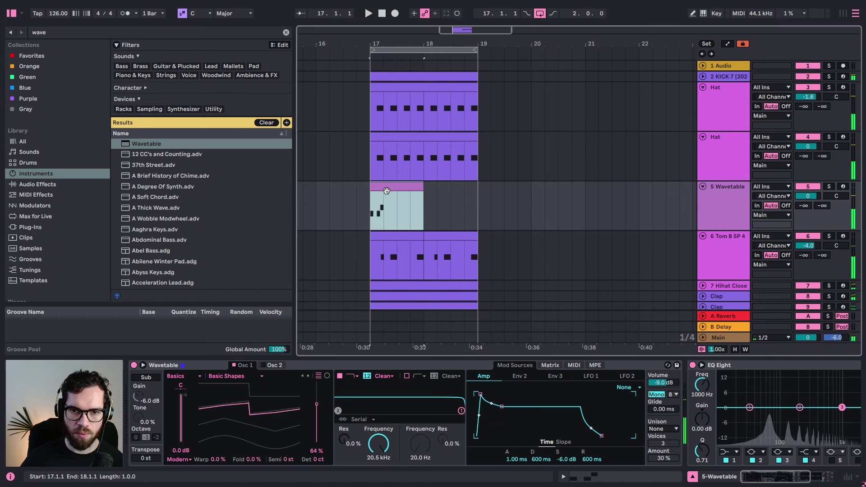
key("space")
Step: Complete the bassline with C1 notes at 1.2.3, 1.2.4, 1.3.2, 1.4.1 and 1.4.3, plus an eighth-note C#1 at 1.3.3
double_click(557, 427)
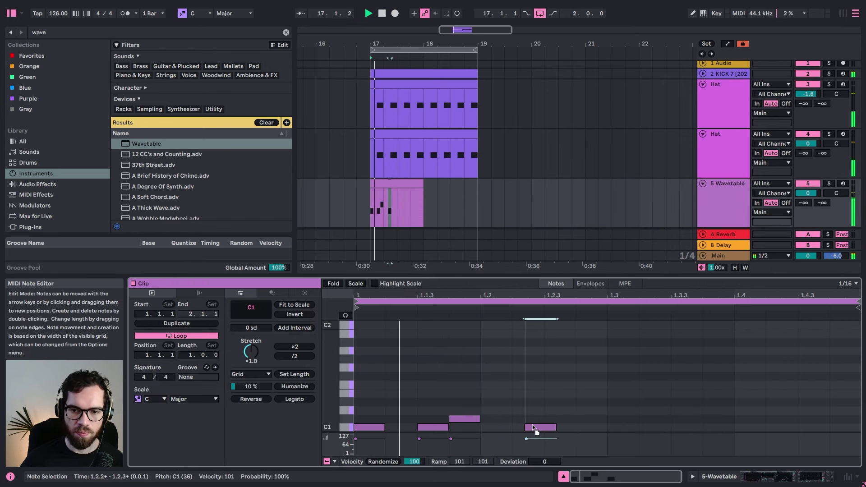
mouse_move(554, 425)
left_mouse_down()
mouse_move(498, 426)
mouse_move(739, 427)
mouse_move(686, 420)
mouse_move(734, 419)
mouse_move(827, 428)
left_mouse_up()
double_click(588, 426)
left_click(733, 394)
left_click(697, 413)
left_click(747, 399)
Step: Duplicate the one-bar bass clip into bar 18
left_click(406, 185)
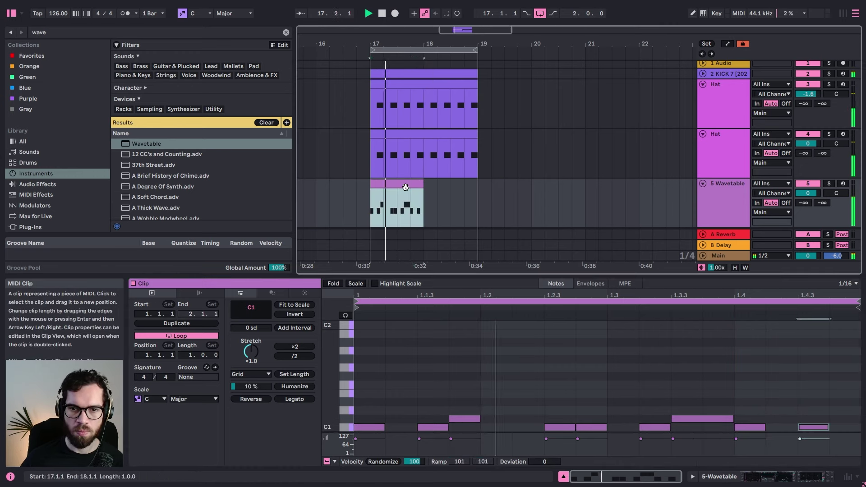
key("ctrl+d")
key("space")
Step: Change the wavetable of Wavetable's oscillator 1 to Saw Dual 3 and play the loop
left_click(740, 202)
double_click(740, 201)
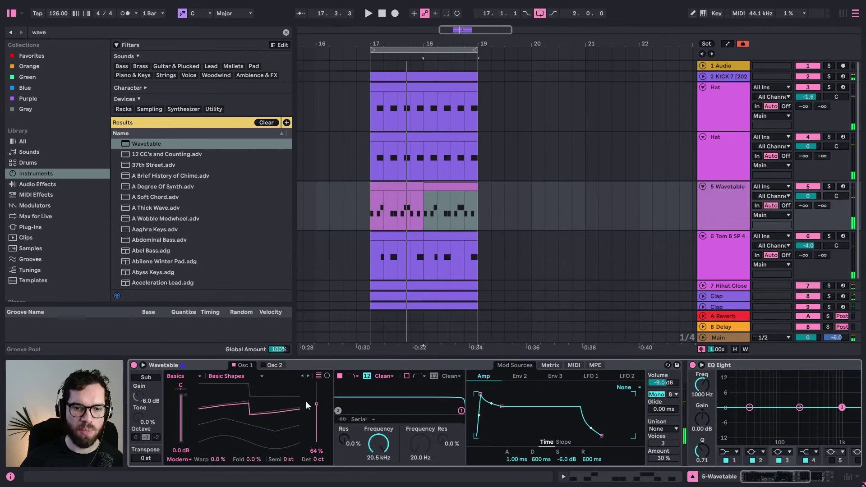
left_click(244, 376)
left_click(224, 189)
key("space")
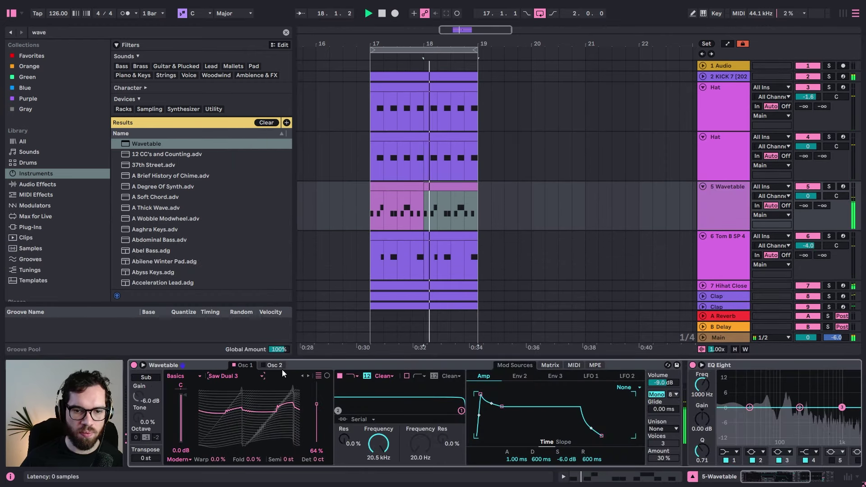
Step: Switch oscillator 1 to the Sub 2 wavetable at 57% position and set the amp envelope to 0 ms attack, 199 ms decay and 0.0 dB sustain
left_click_drag(318, 431, 318, 444)
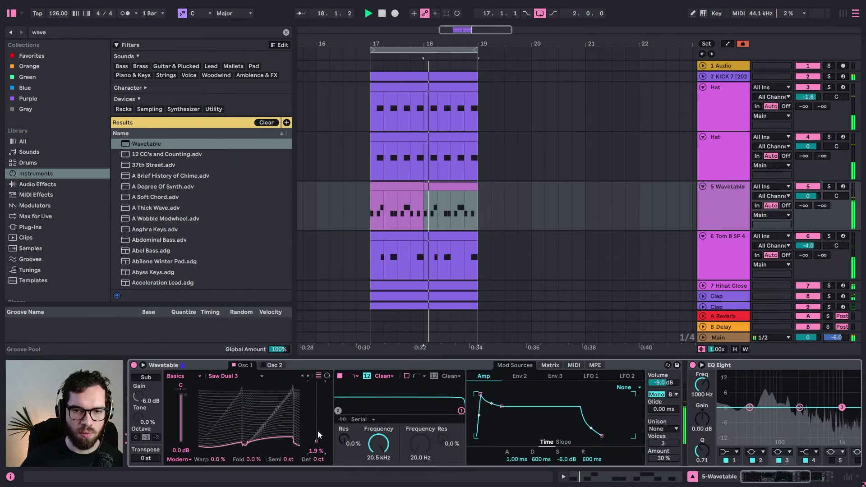
left_click(244, 378)
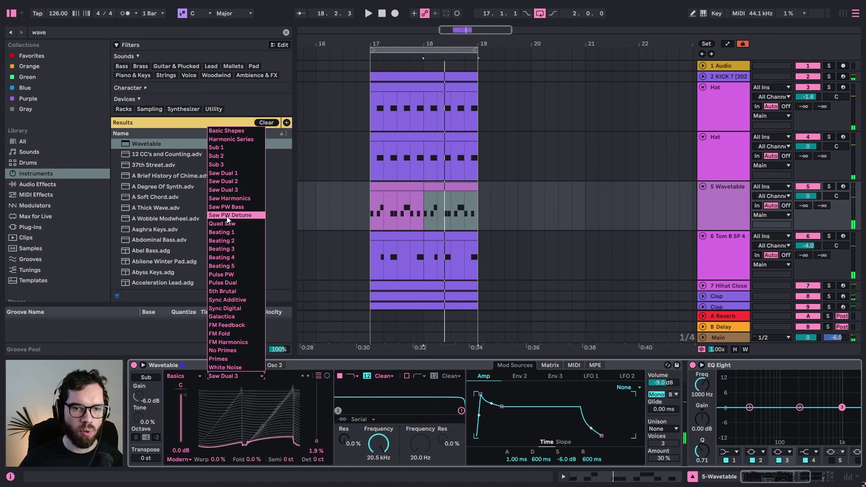
left_click(225, 154)
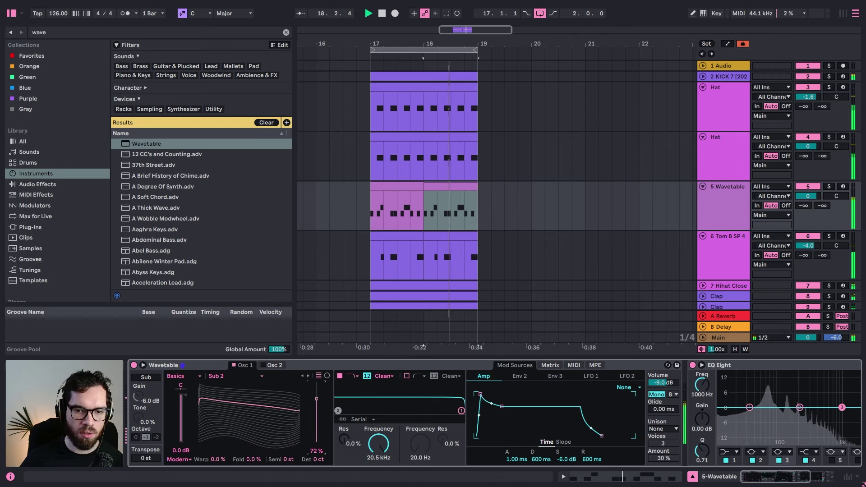
left_click_drag(300, 412, 316, 409)
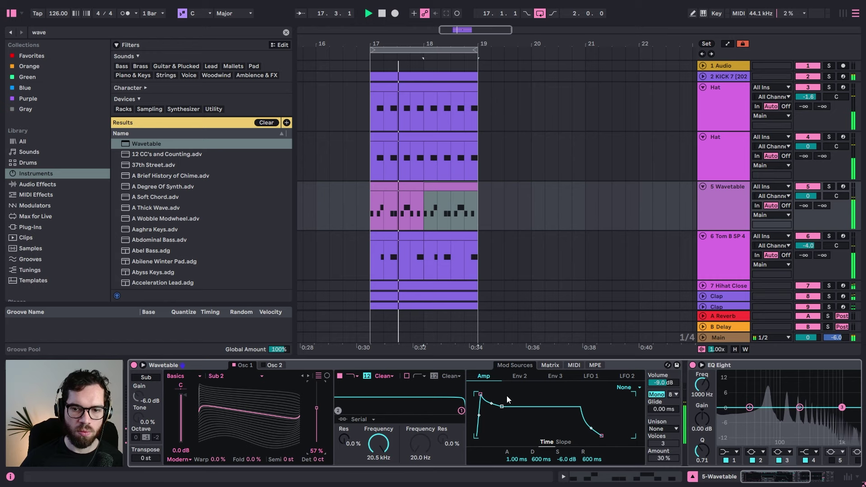
mouse_move(480, 394)
left_mouse_down()
mouse_move(483, 404)
mouse_move(499, 404)
mouse_move(495, 396)
left_mouse_up()
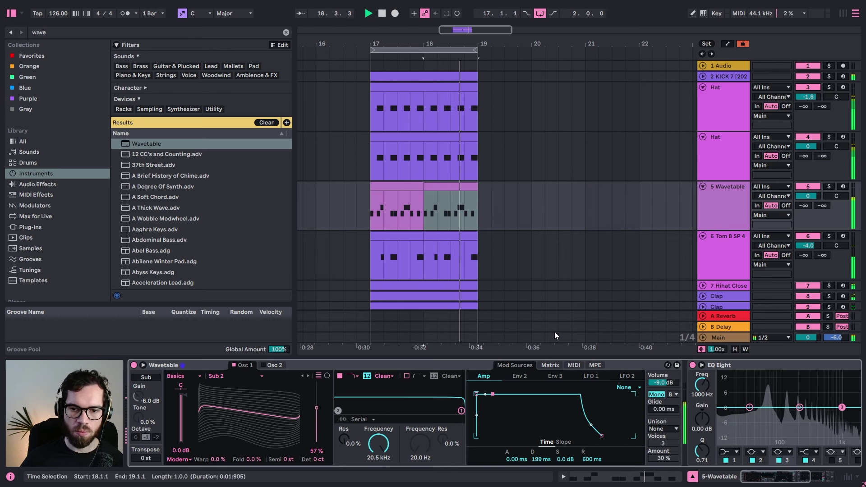
Step: Shorten all the notes in the bar 17 bass clip by about a third of a sixteenth and replay the loop
double_click(412, 186)
left_click(489, 430)
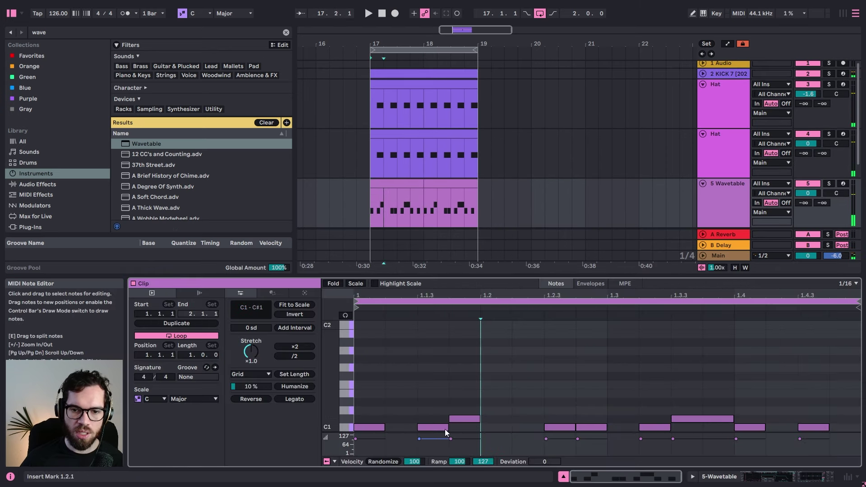
key("space")
key("ctrl+a")
left_click_drag(447, 428, 438, 429)
key("space")
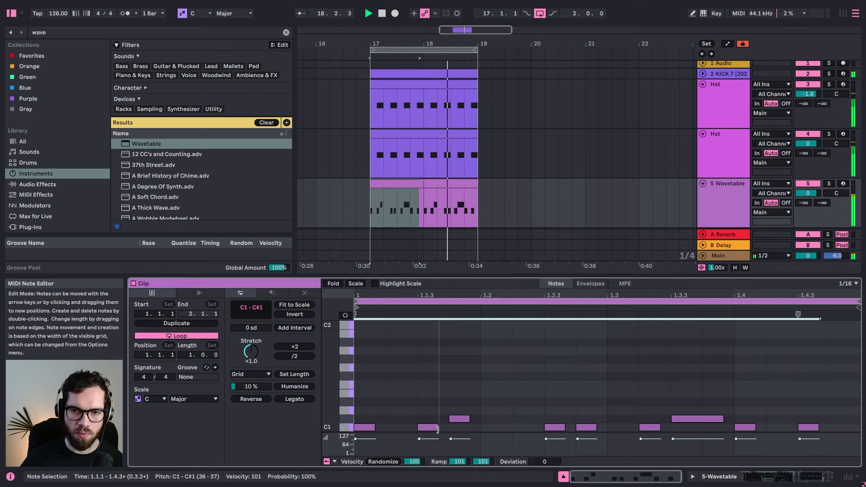
left_click(443, 329)
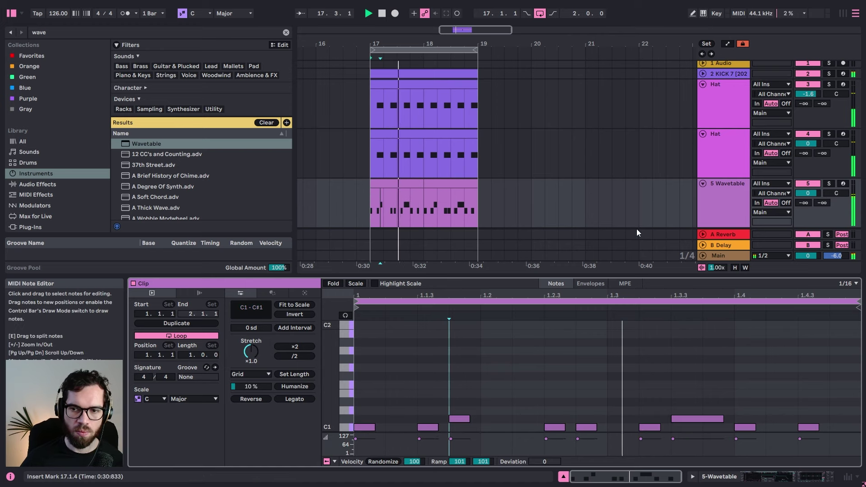
Step: Set Wavetable's amp envelope to 173 ms decay, -2.8 dB sustain and 6.38 ms release
left_click(736, 194)
double_click(736, 197)
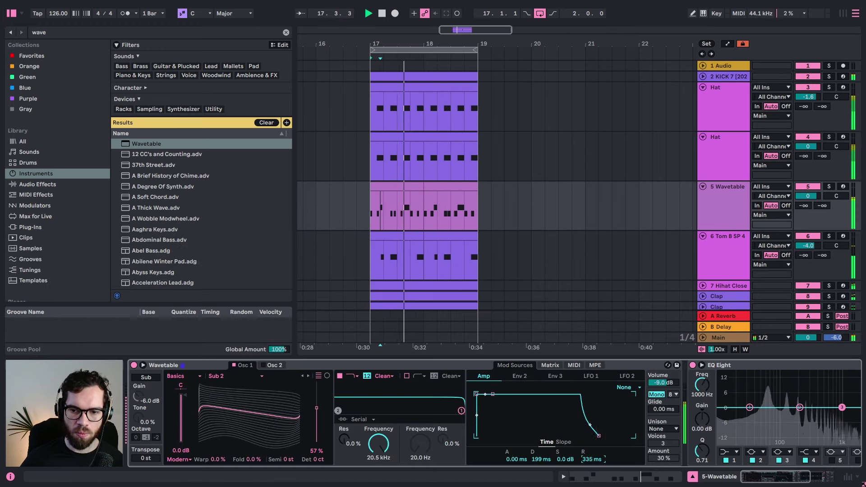
left_click_drag(599, 436, 559, 426)
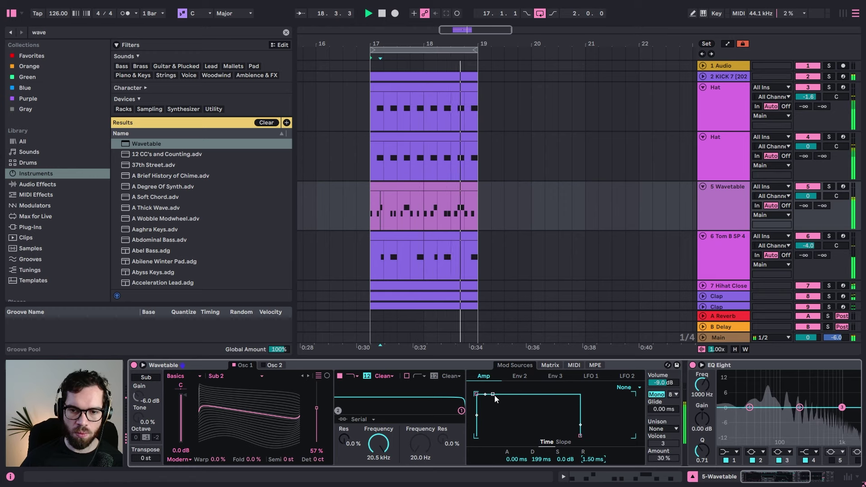
left_click_drag(494, 395, 492, 401)
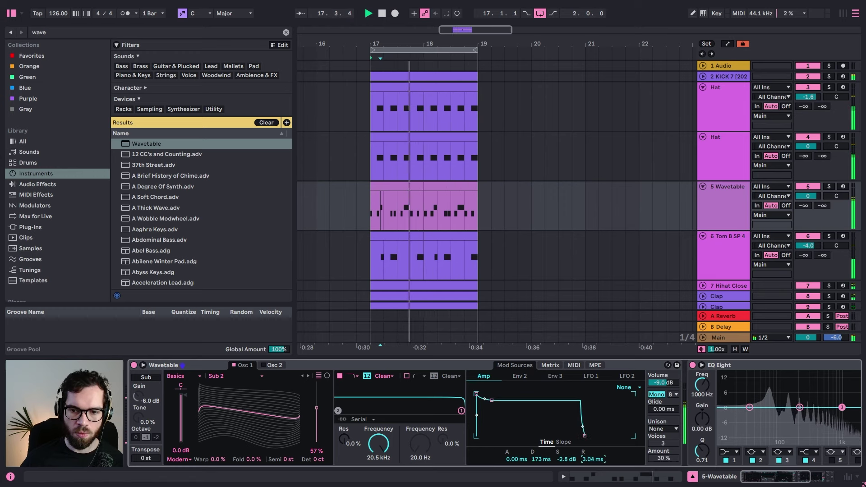
left_click_drag(592, 459, 593, 455)
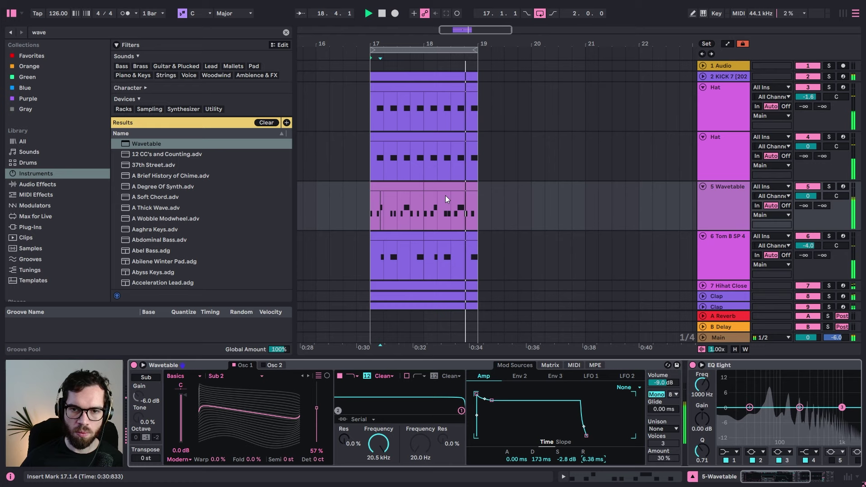
Step: With the bass track soloed, set filter 1's frequency to 431 Hz and oscillator 1's wavetable position to 49%
left_click(444, 187)
left_click(413, 188)
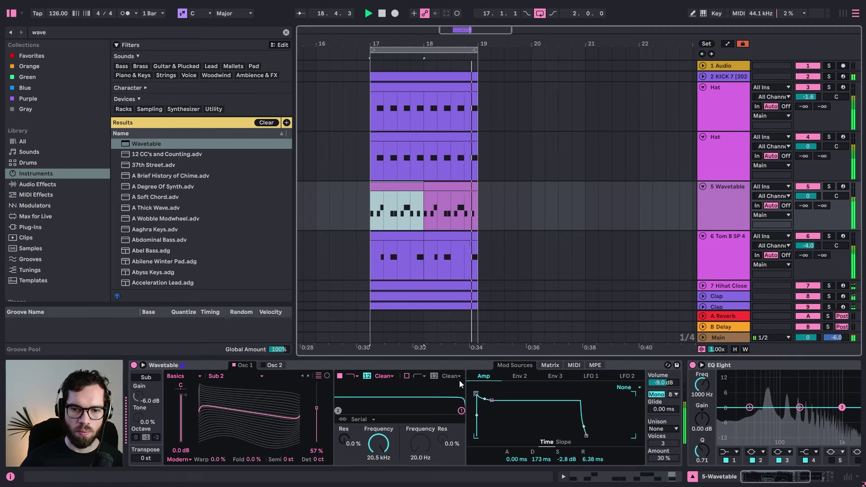
left_click_drag(461, 410, 394, 414)
left_click(828, 186)
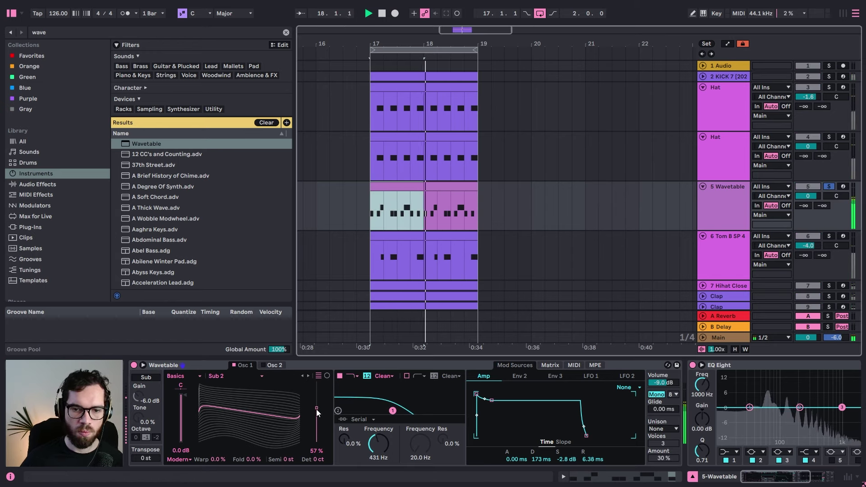
left_click_drag(316, 408, 316, 413)
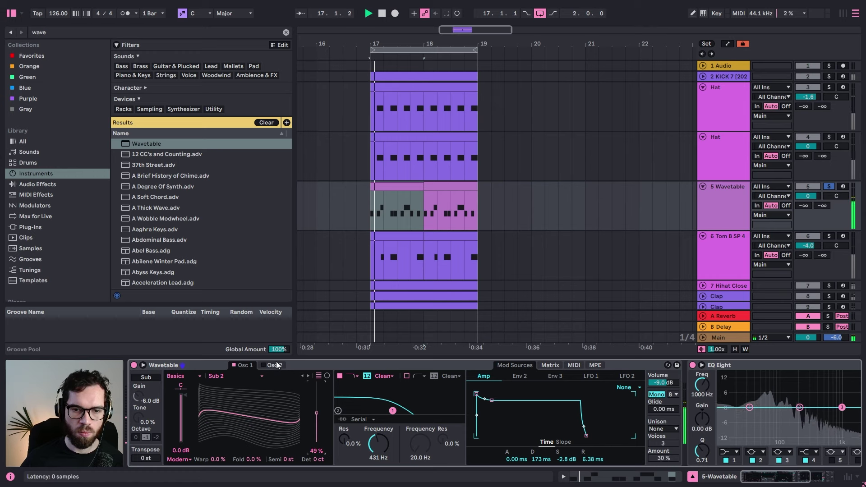
Step: Audition Saw Dual 2, Saw PW Bass and Sub 3 on oscillator 2, and settle on the Sub 1 wavetable at 23% position
left_click(274, 365)
left_click(247, 376)
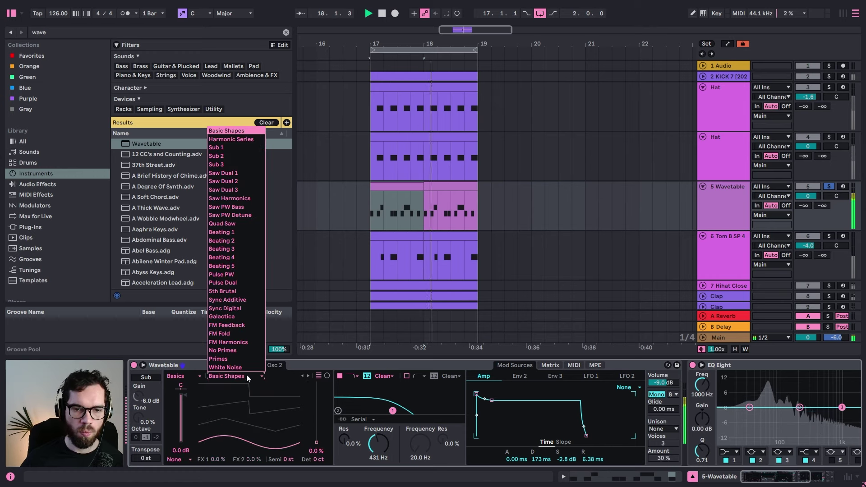
left_click(256, 182)
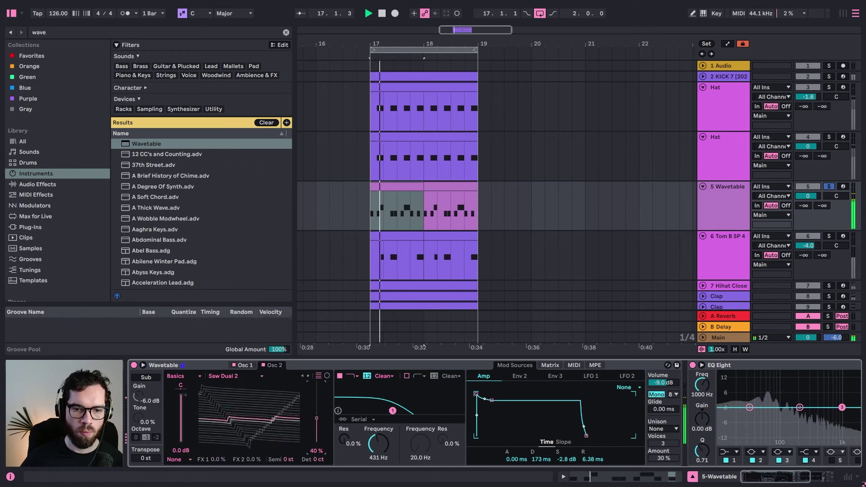
left_click(308, 377)
left_click(308, 376)
left_click(308, 376)
left_click(258, 377)
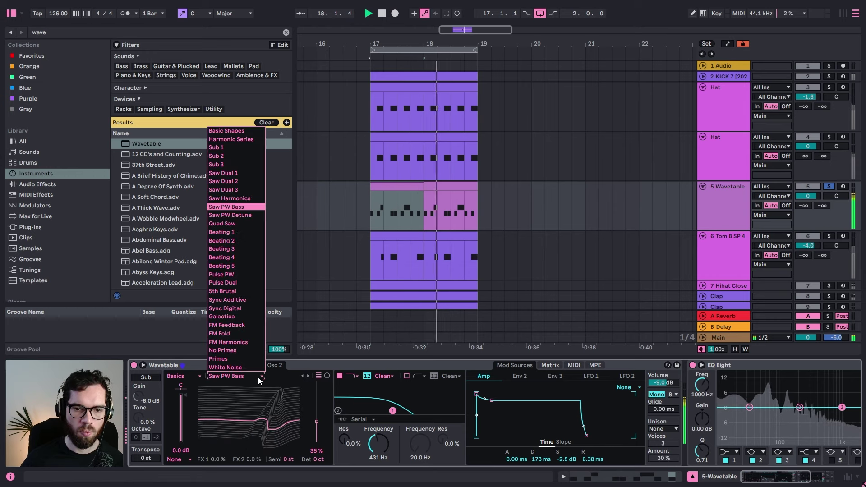
left_click(237, 163)
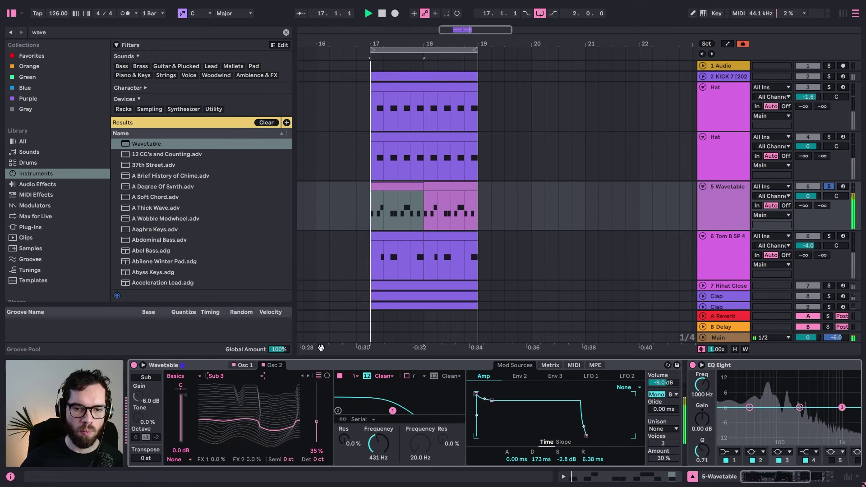
left_click(303, 375)
mouse_move(315, 418)
left_mouse_down()
mouse_move(317, 438)
mouse_move(317, 428)
left_mouse_up()
left_click(302, 375)
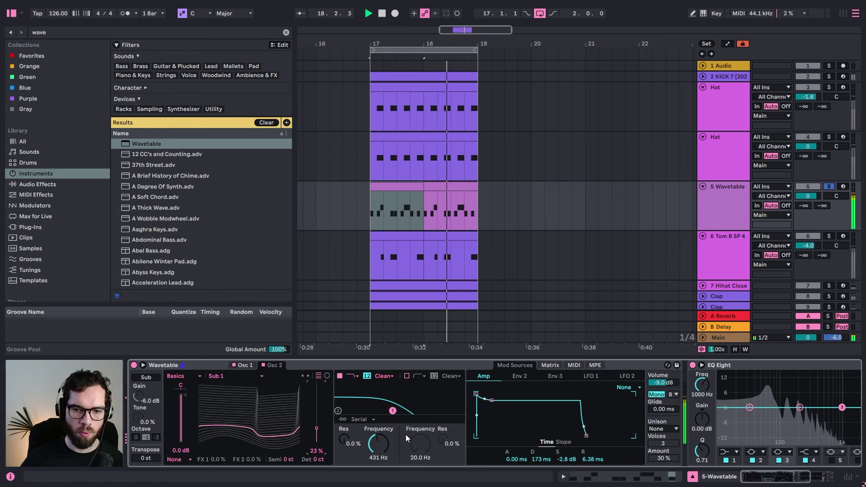
Step: Set filter 1 to 265 Hz with a 12 dB slope, the MS2 circuit and 8.44 dB of drive
left_click_drag(379, 444, 379, 451)
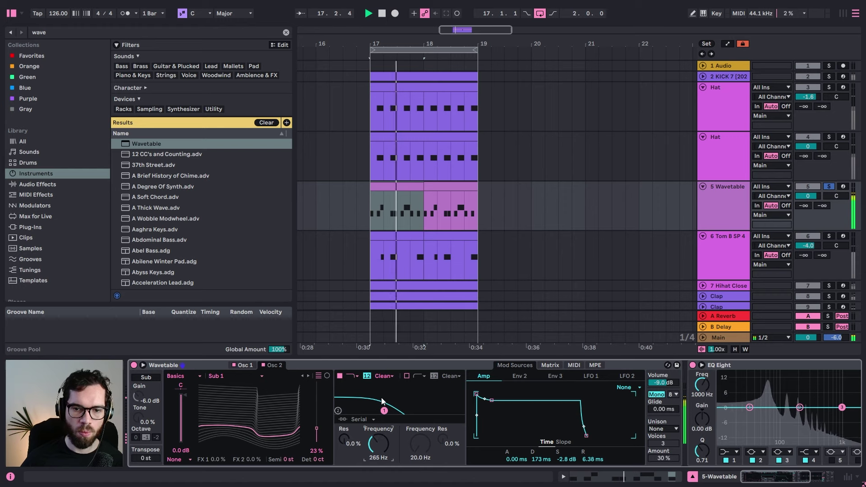
left_click(367, 376)
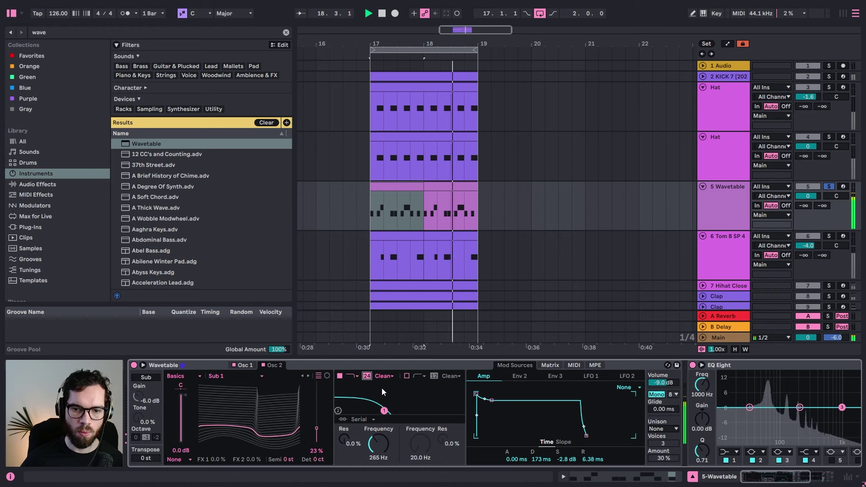
left_click(367, 377)
left_click(383, 376)
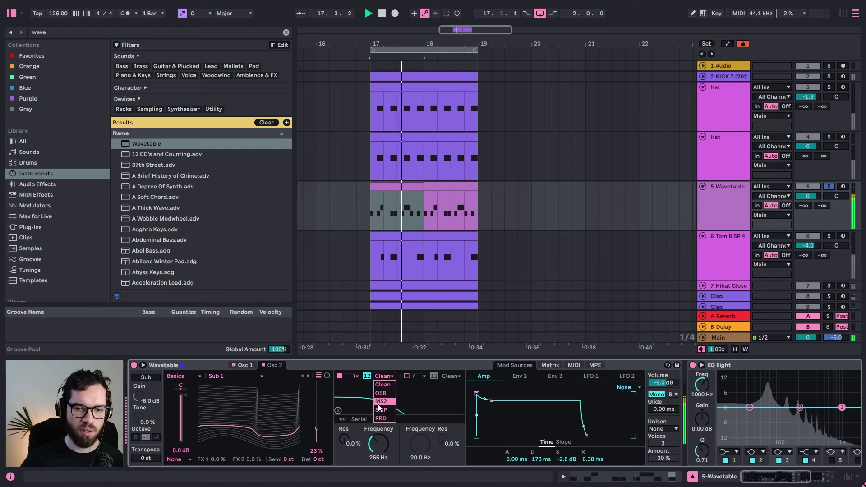
left_click(379, 403)
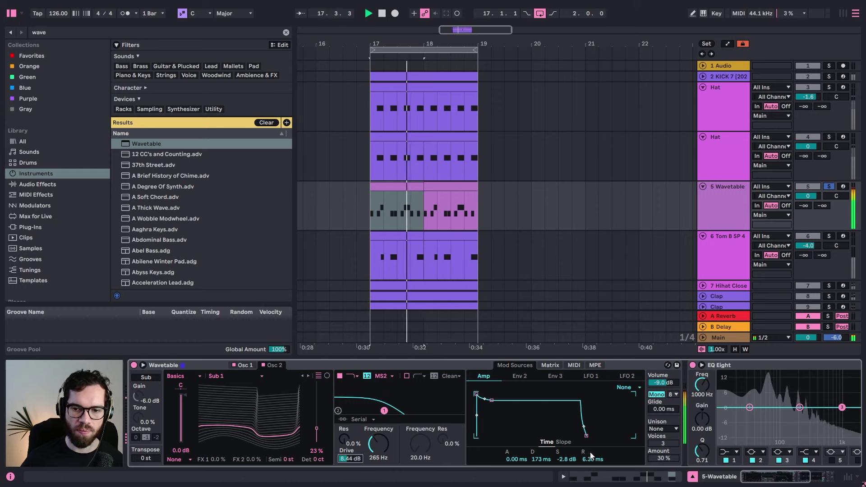
Step: Set the amp envelope to 0.31 ms attack, 1.25 s decay, -3.4 dB sustain and 89.9 ms release, and set the glide to 466 ms
mouse_move(591, 455)
left_mouse_down()
mouse_move(591, 440)
mouse_move(591, 467)
left_mouse_up()
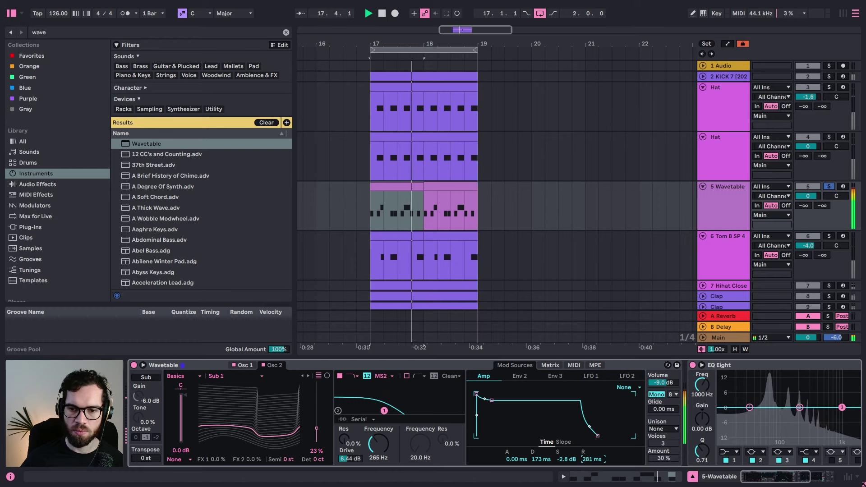
left_click_drag(515, 461, 567, 452)
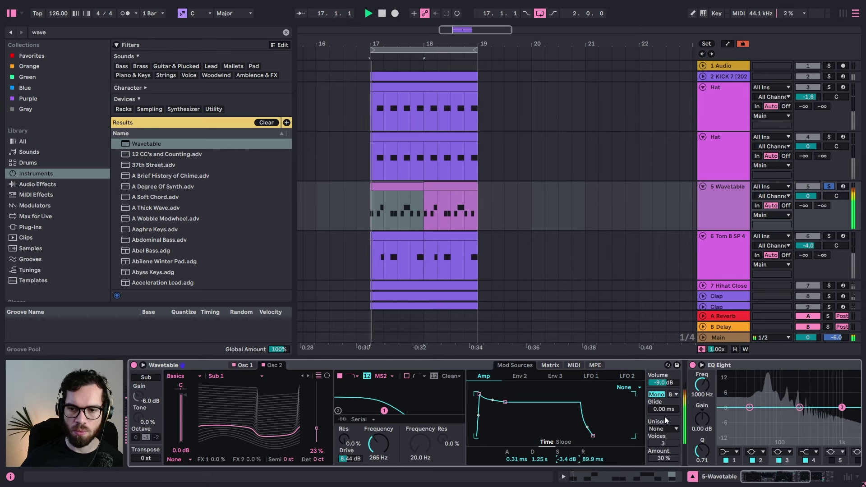
mouse_move(663, 410)
left_mouse_down()
mouse_move(664, 396)
mouse_move(667, 410)
left_mouse_up()
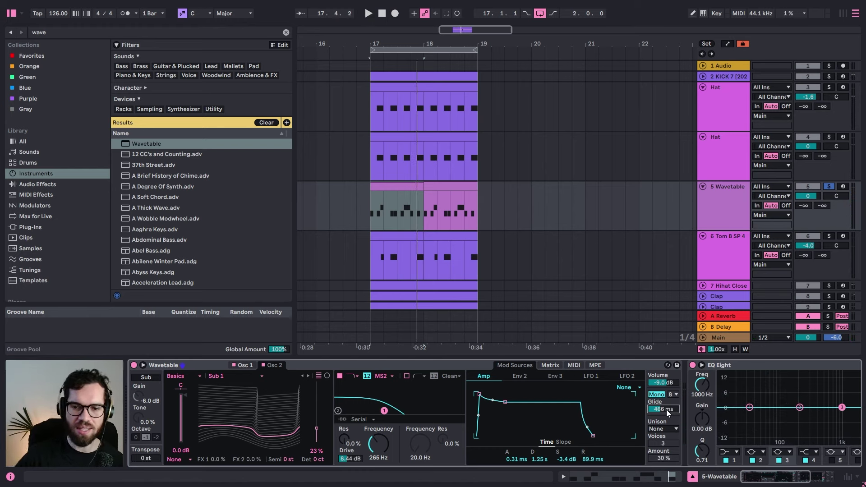
Step: Modulate filter 1's frequency with Env 2 in the modulation matrix at an amount of about 30, with the loop playing
left_click(517, 377)
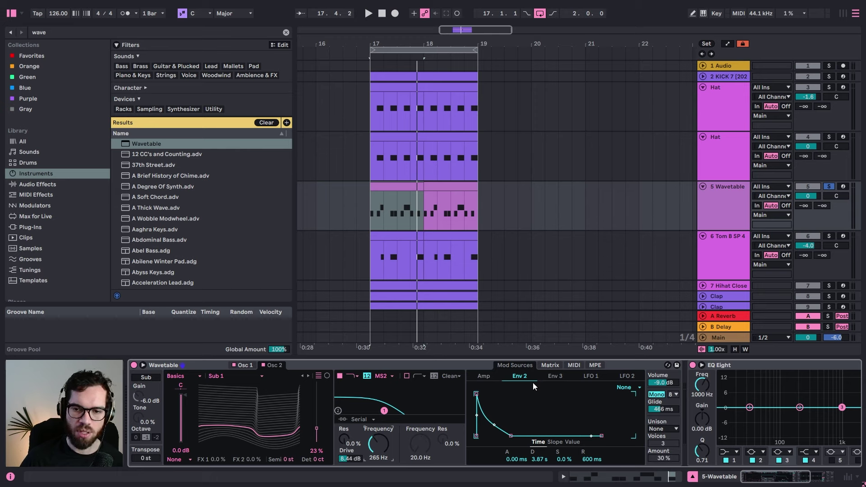
left_click(547, 365)
left_click(519, 366)
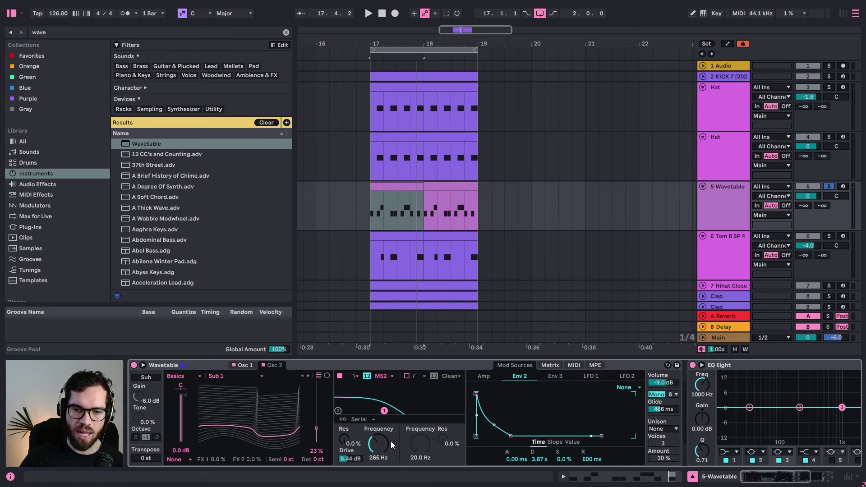
left_click(548, 366)
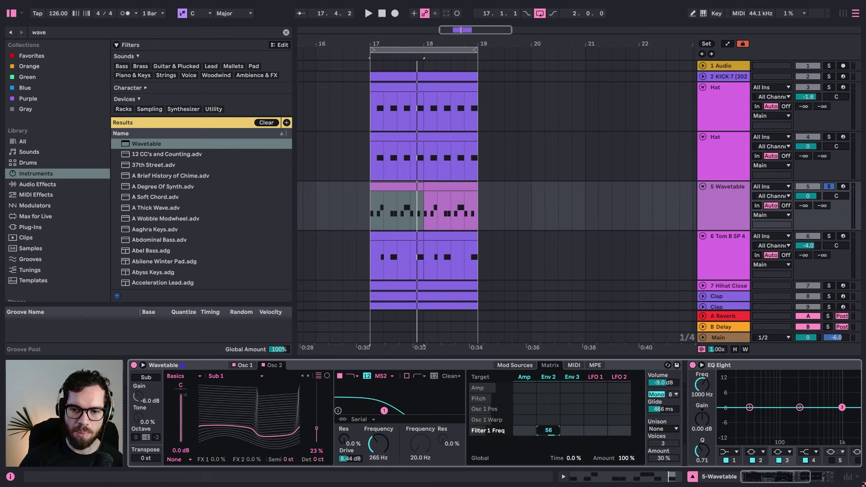
key("space")
left_click_drag(548, 430, 548, 425)
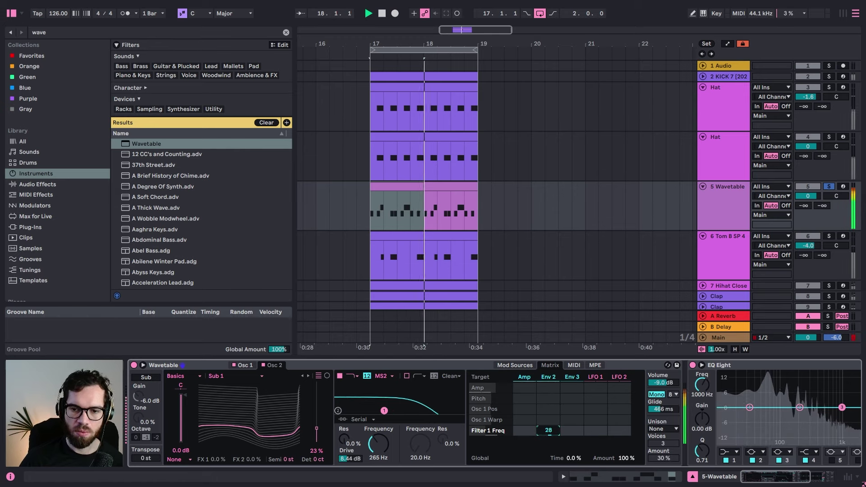
Step: Set filter 1 to 98.6 Hz, 12% resonance and 7.31 dB drive with an Env 2 amount of 17, and unsolo the bass track
left_click_drag(375, 445, 375, 455)
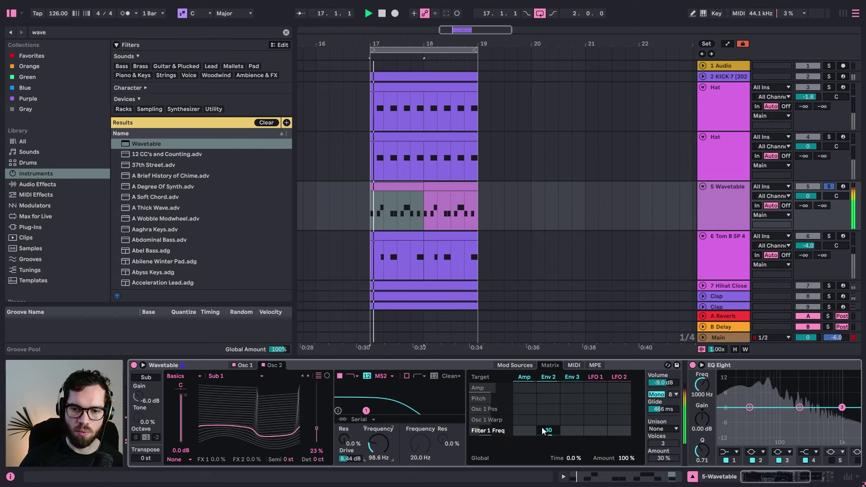
left_click_drag(549, 431, 549, 437)
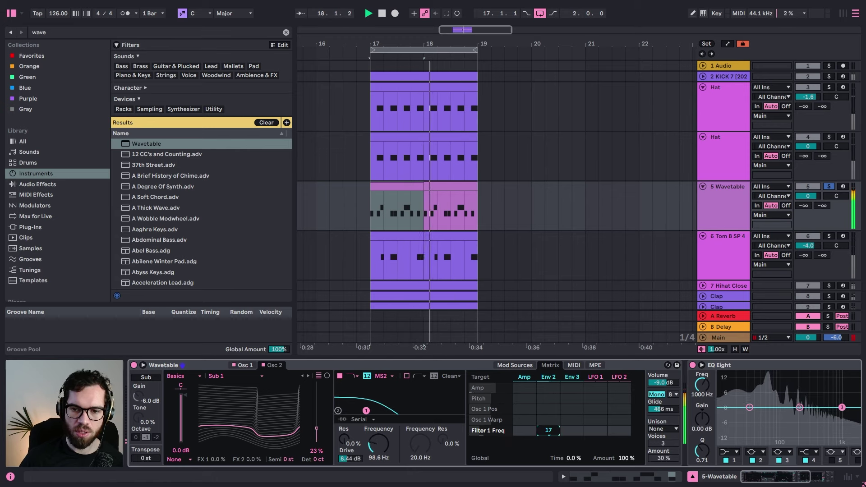
left_click_drag(344, 440, 350, 461)
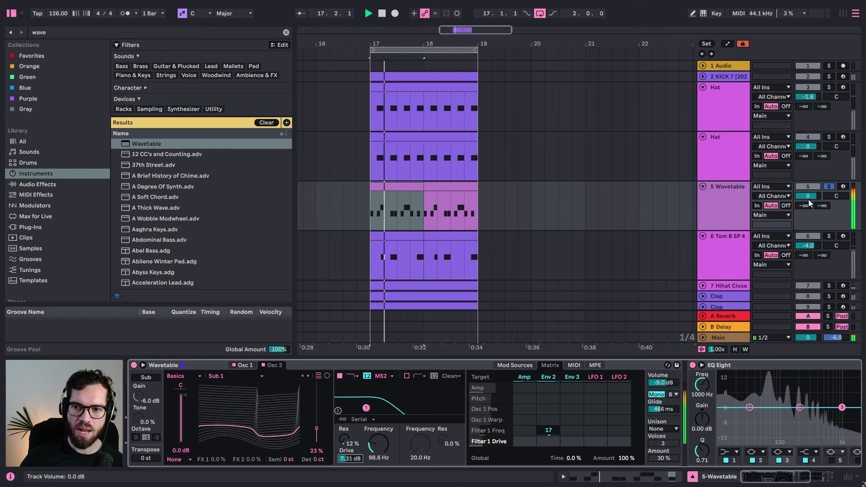
left_click(451, 163)
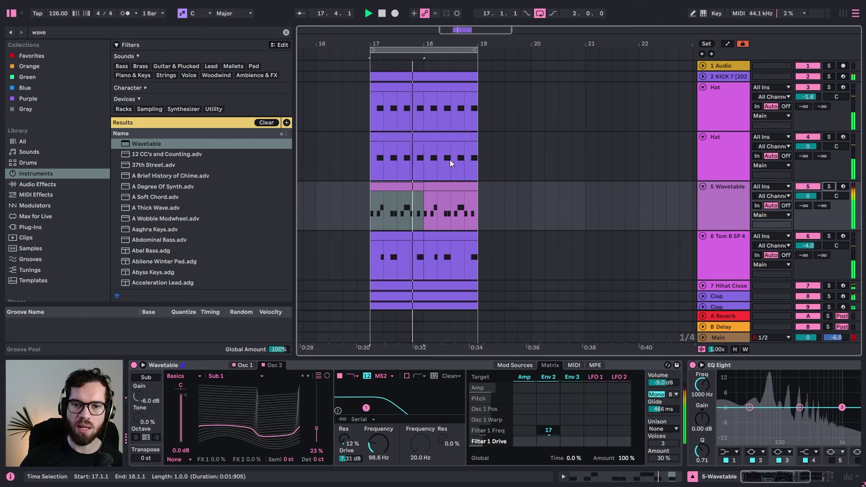
Step: Lower the Wavetable bass track's volume to -6.4 dB and stop playback
left_click(724, 201)
left_click(808, 196)
left_click_drag(808, 196, 808, 208)
key("space")
Step: Find the Compressor among the audio effects and add it after the Utility on the bass track
double_click(394, 363)
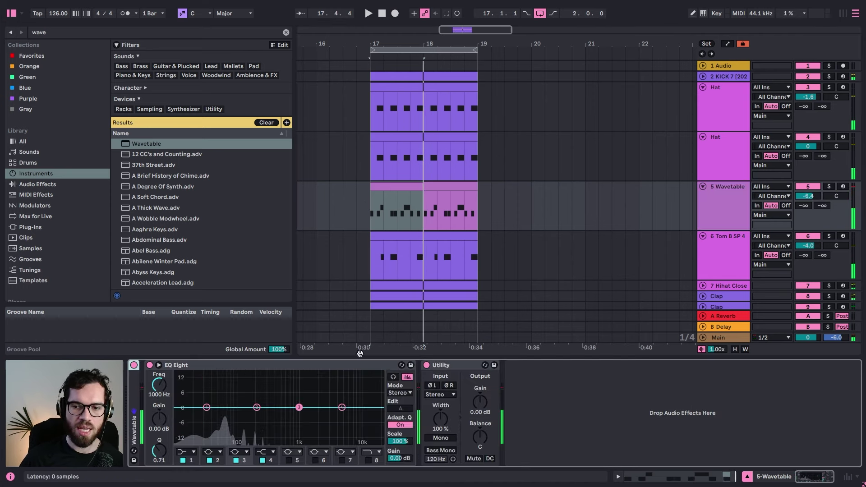
left_click(43, 33)
type("comp")
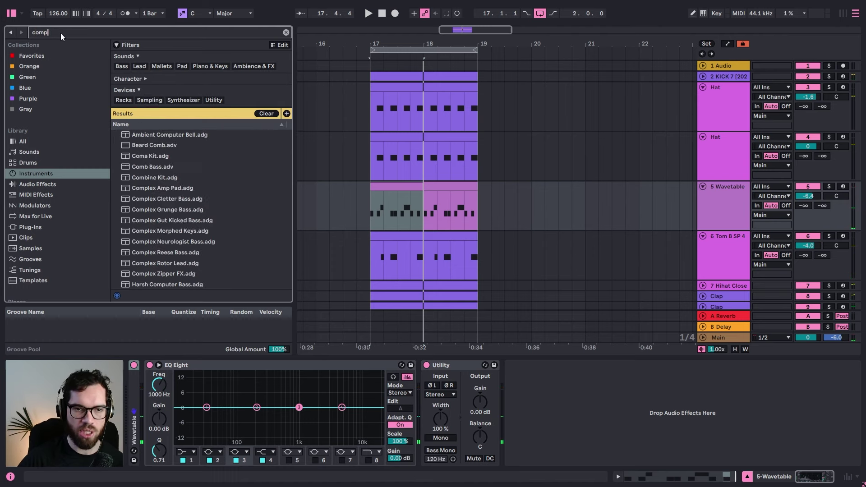
left_click(58, 183)
left_click_drag(149, 100, 537, 377)
Step: Sidechain the Compressor from the 2-KICK 7 track and lower its threshold while the loop plays
left_click(519, 365)
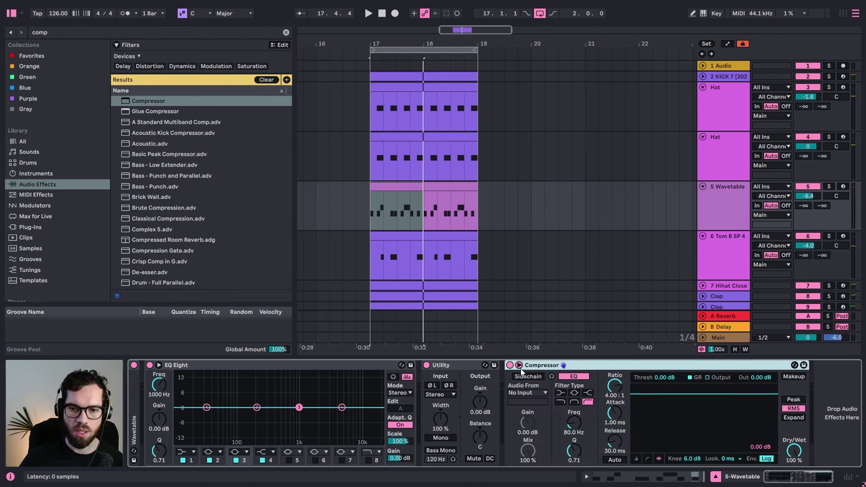
left_click(528, 392)
left_click(532, 280)
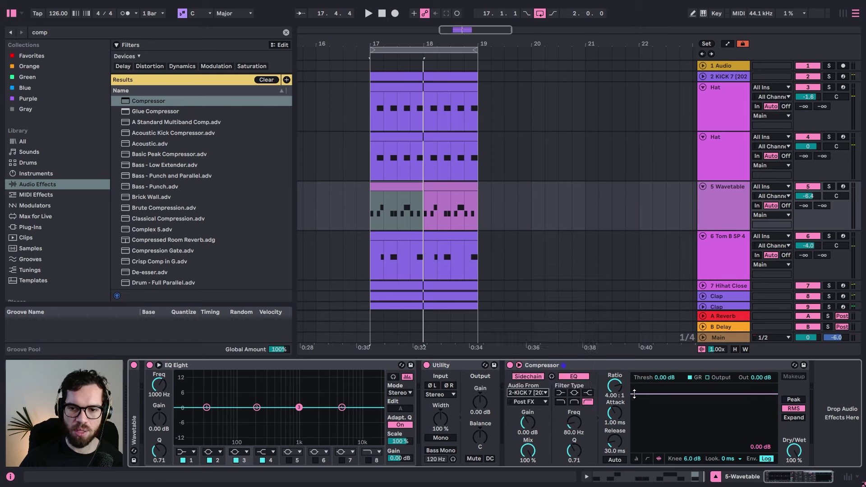
key("space")
left_click_drag(634, 394, 638, 435)
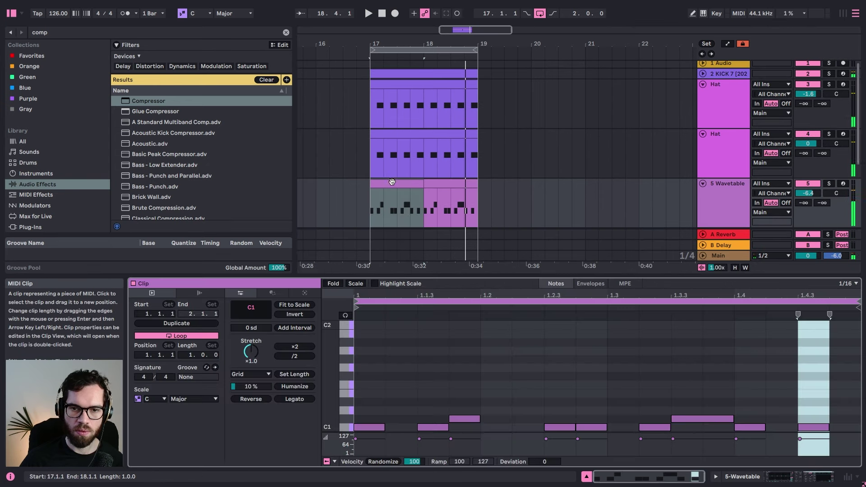
Step: Open the first bass clip on the Wavetable track for note editing
double_click(385, 185)
left_click(449, 375)
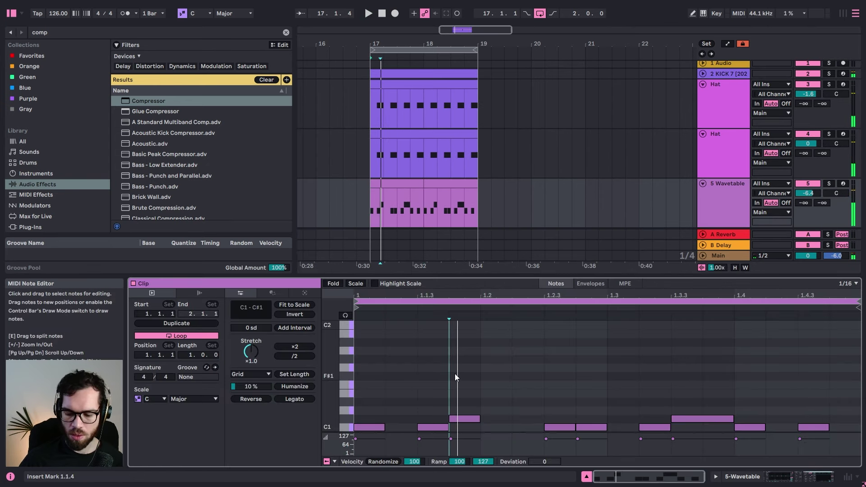
key("ctrl+a")
key("Delete")
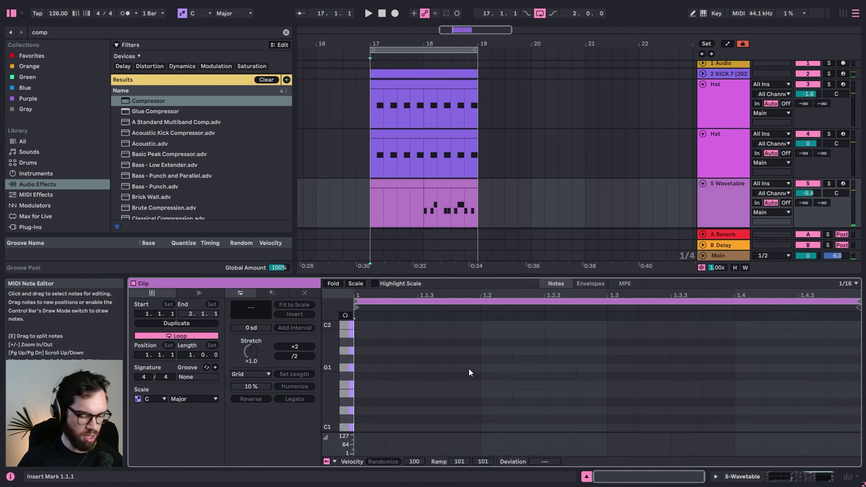
key("ctrl+z")
Step: Transpose all notes of the first bass clip up five semitones to F1–F#1 and play the loop
left_click(446, 378)
key("ctrl+a")
key("Up")
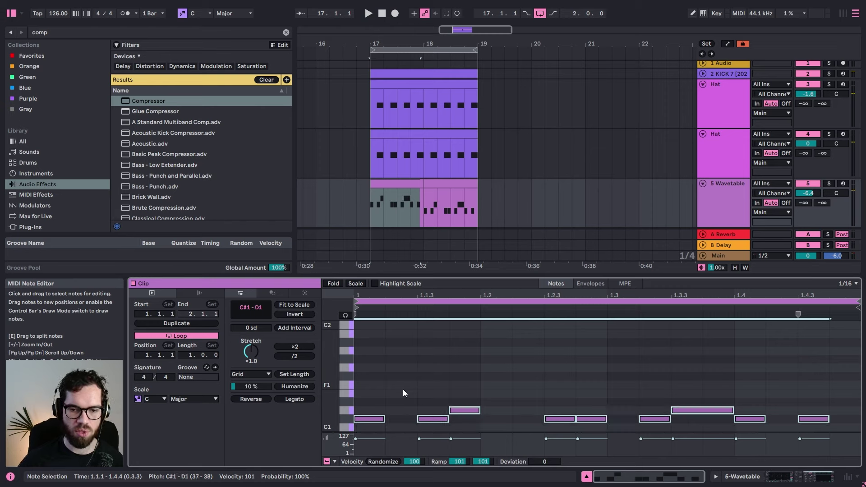
key("Up")
key("Up")
key("Up")
key("Up")
key("space")
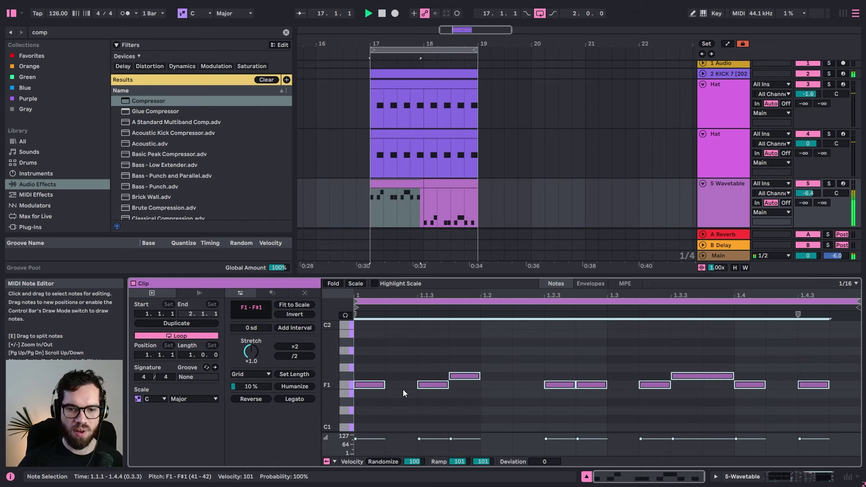
Step: Transpose the selected bass notes down to F0–F#0, auditioning E1–F1 and G0–G#0 on the way
key("Down")
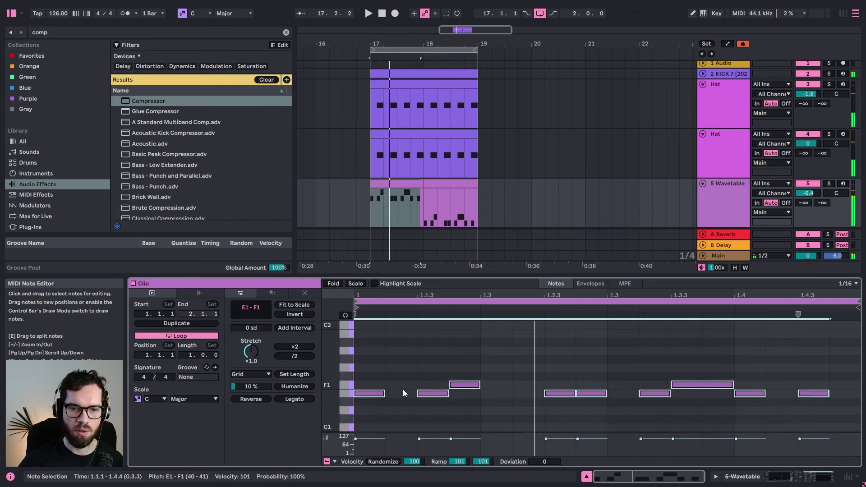
key("shift+Down")
key("Up")
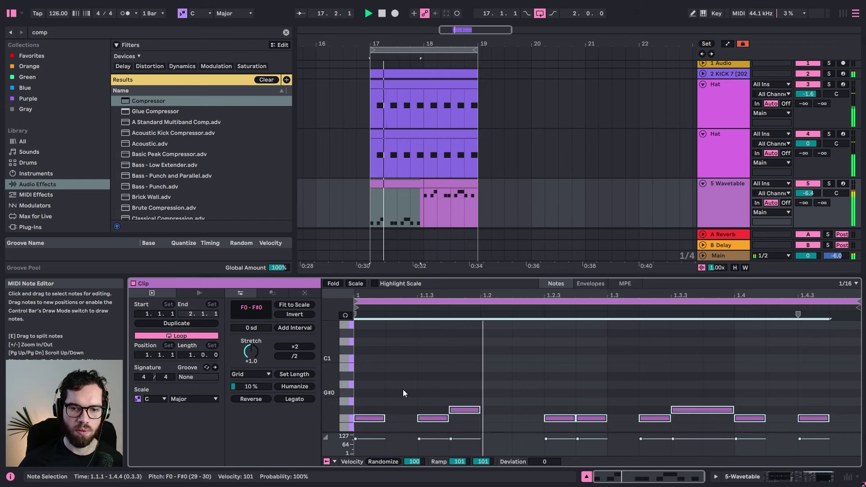
key("Up")
key("Up")
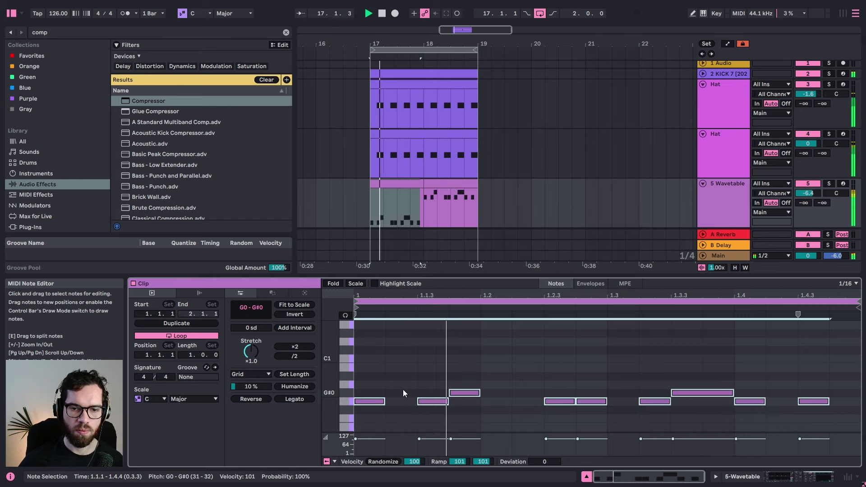
key("Down")
key("Down")
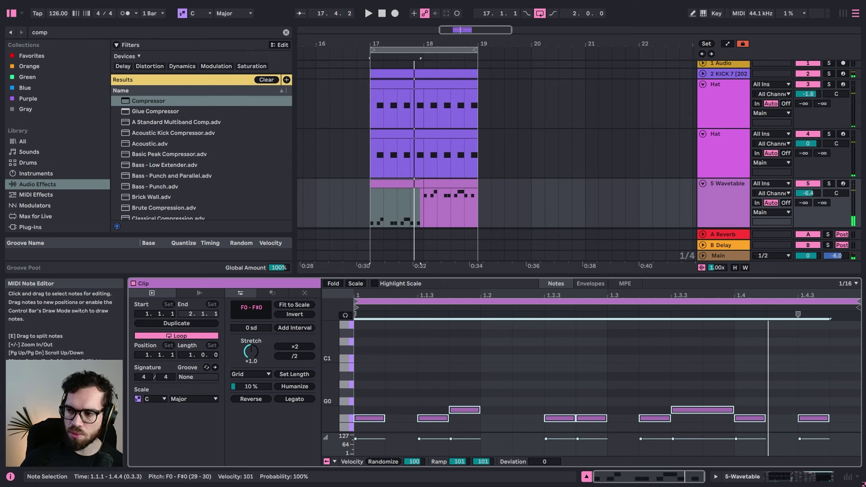
Step: Switch to the web browser, search for "Mau P - Drugs From Amsterdam beatport" and open the track's Beatport page
key("alt+Tab")
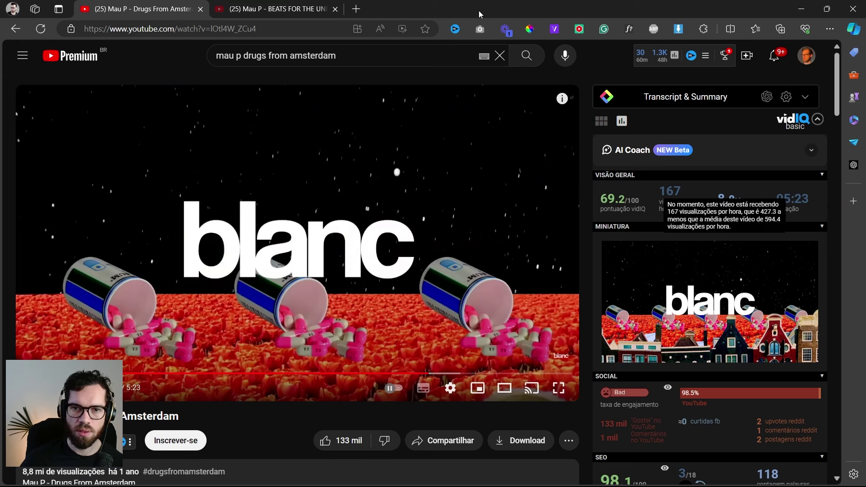
left_click(341, 51)
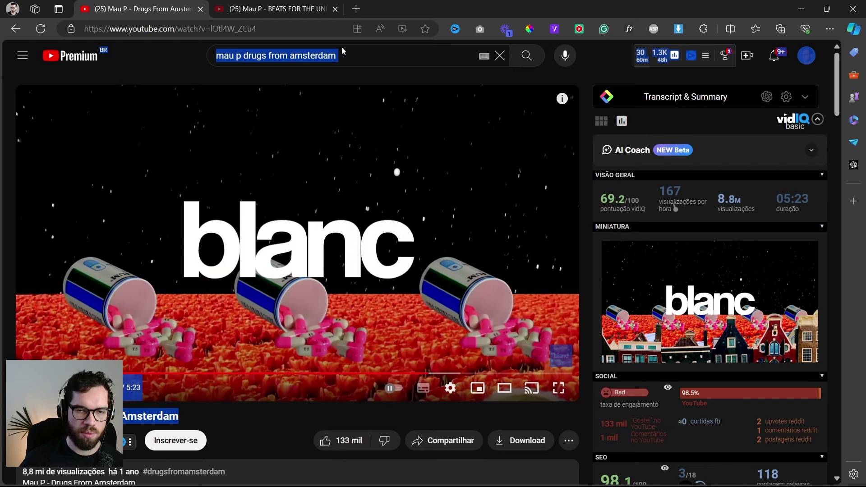
double_click(162, 417)
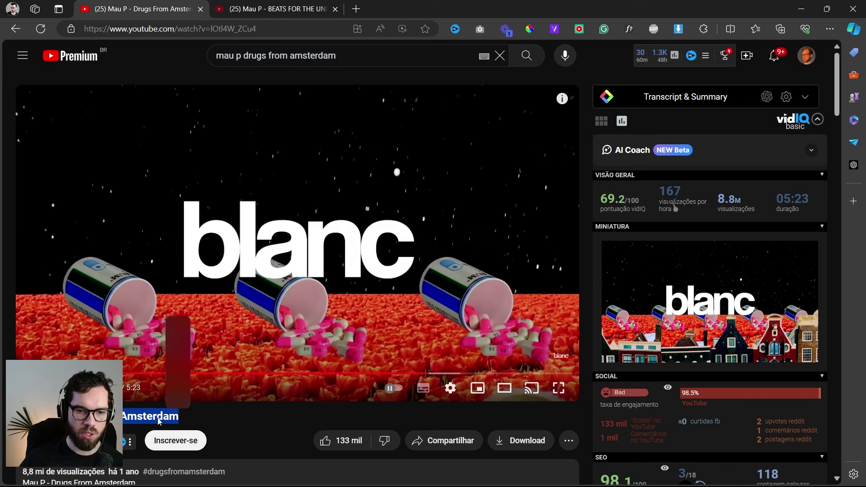
left_click(352, 15)
type("Mau P - Drugs From Amsterdam")
type("beat")
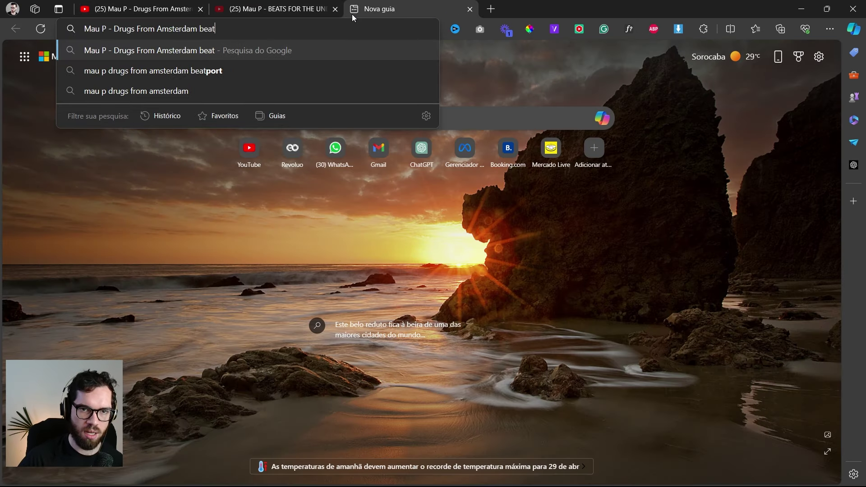
type("port")
key("Return")
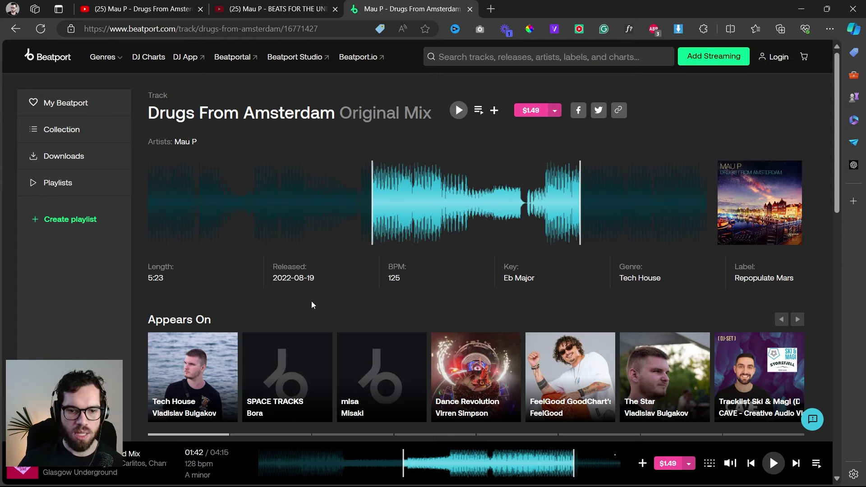
Step: Check the key and BPM of BEATS FOR THE UNDERGROUND through Mau P's artist page, and return to Ableton Live
left_click(184, 143)
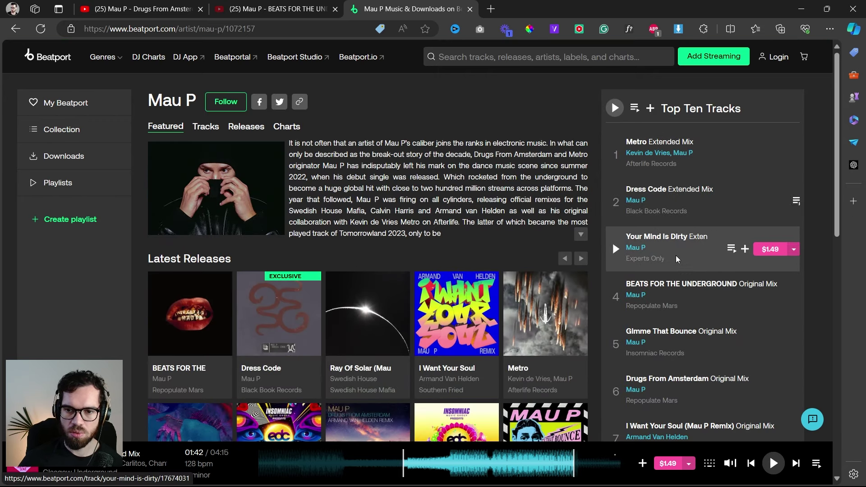
left_click(680, 288)
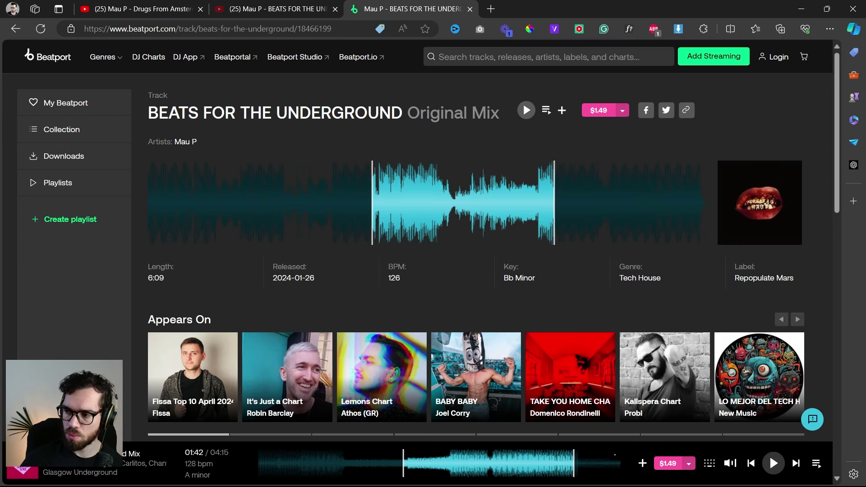
key("alt+Tab")
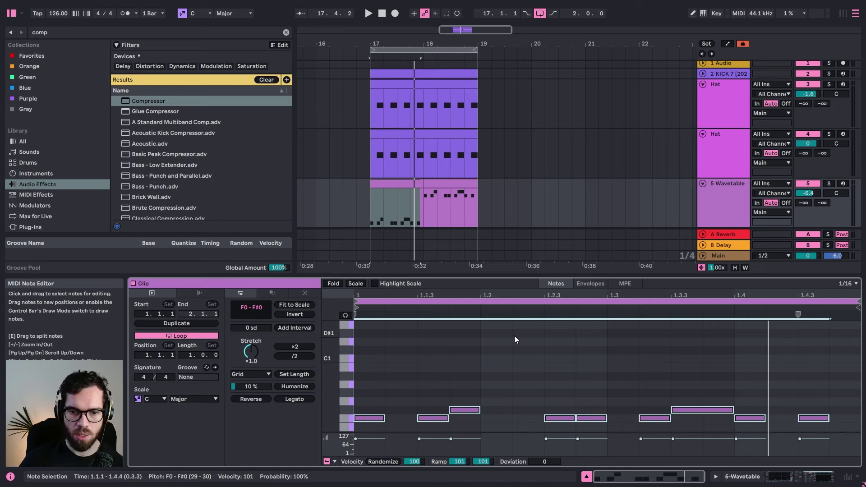
Step: Transpose all notes of the first bass clip up to D#1–E1
key("space")
key("Up")
key("Up")
key("Up")
key("Up")
key("Up")
key("Up")
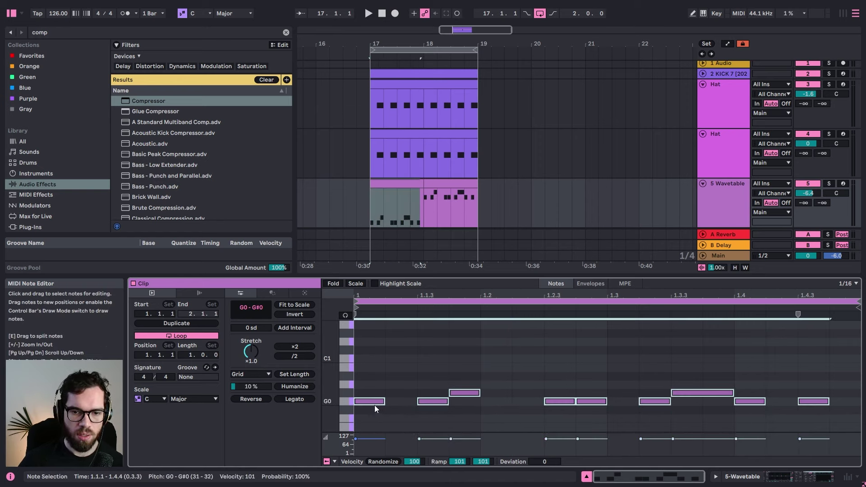
key("Up")
key("Up")
key("Up")
key("Up")
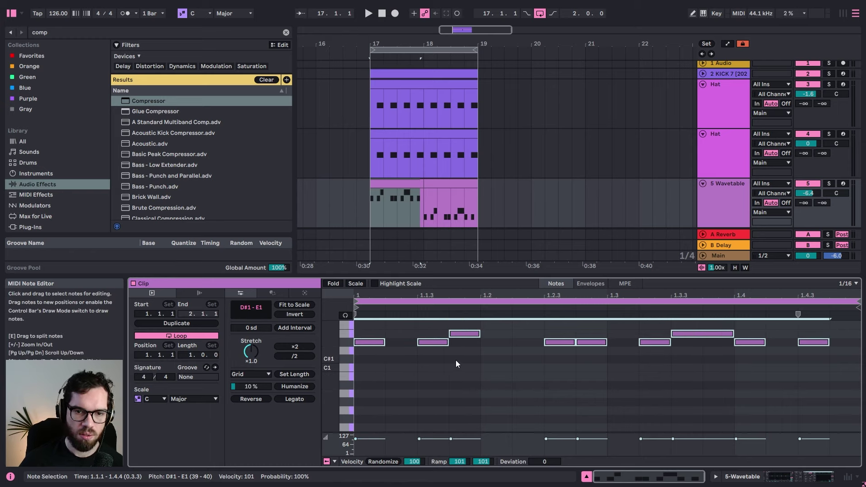
Step: Transpose the bass notes down to A#0–B0 and audition the loop
key("Down")
key("Down")
key("Down")
key("Down")
key("Down")
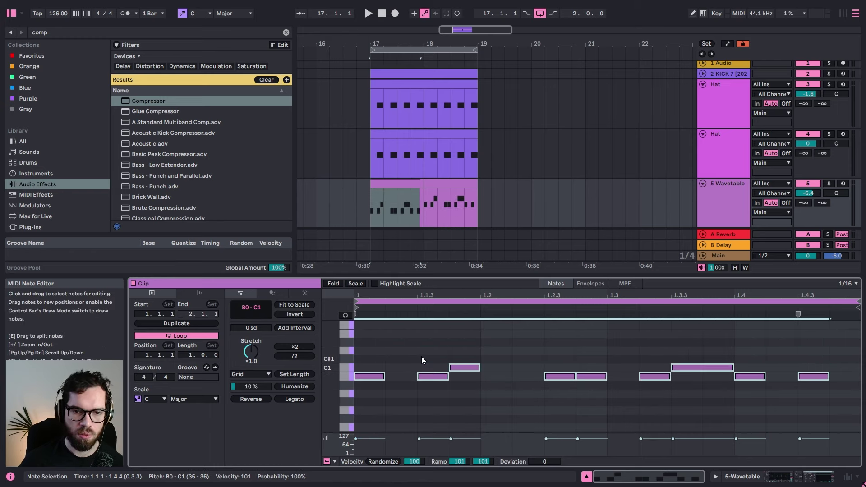
key("space")
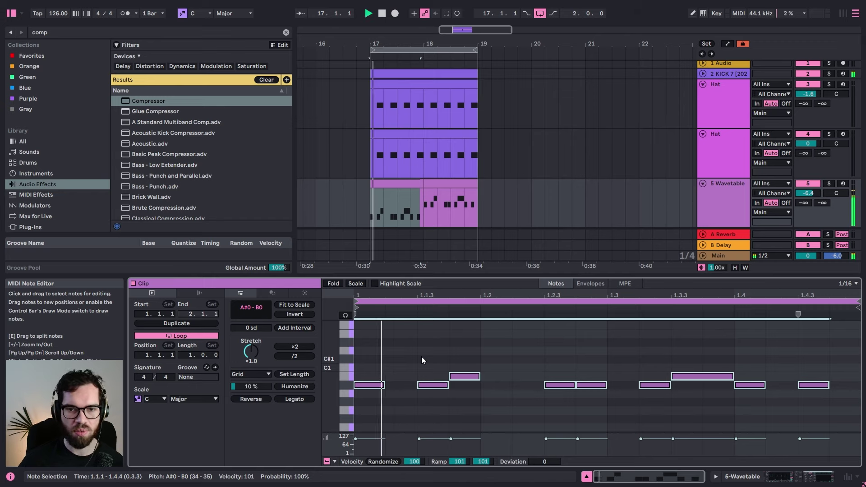
key("space")
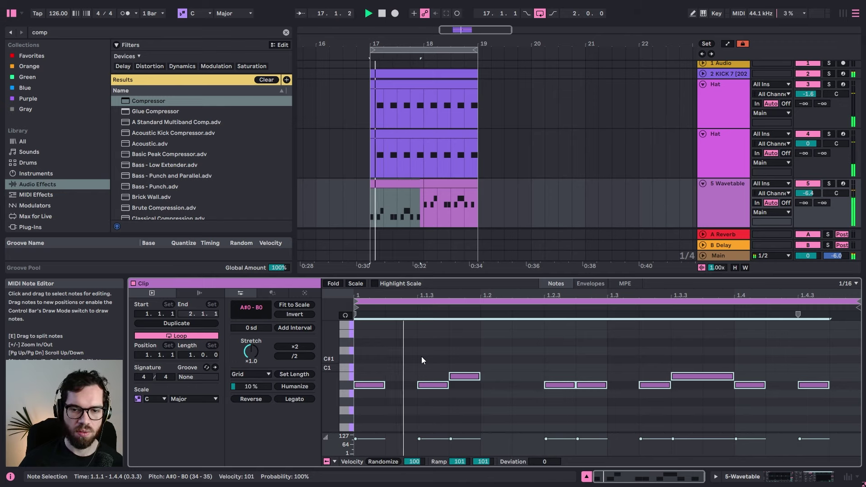
Step: Select all notes of the bass clip again and transpose them up three semitones to C#1–D1
left_click(421, 356)
key("ctrl+a")
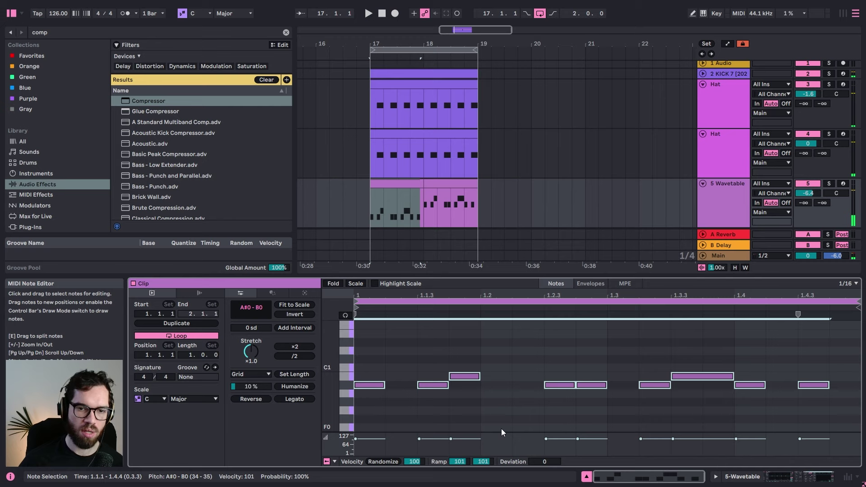
key("Up")
key("Up")
key("Up")
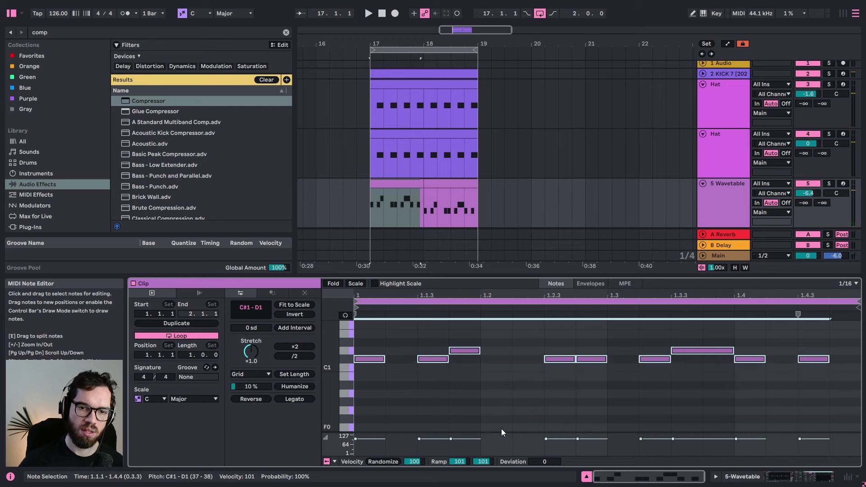
Step: Play the loop and transpose the selected notes down three semitones to A#0–B0
key("space")
key("Down")
key("Down")
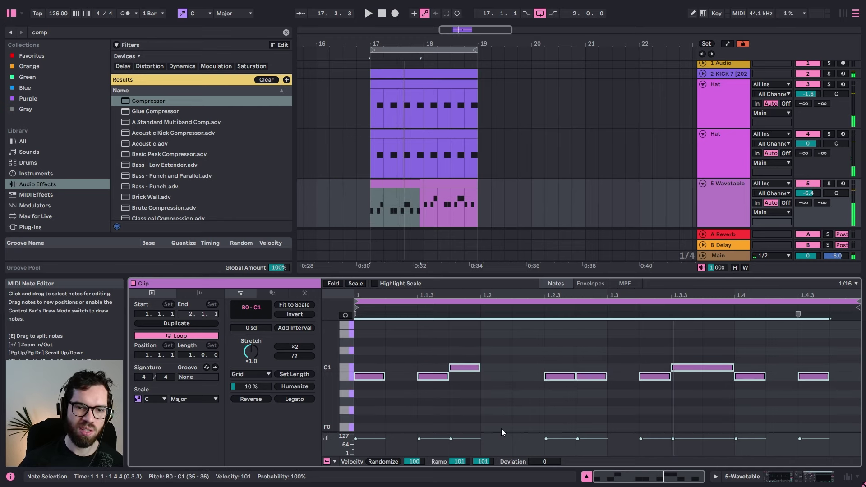
key("Down")
key("space")
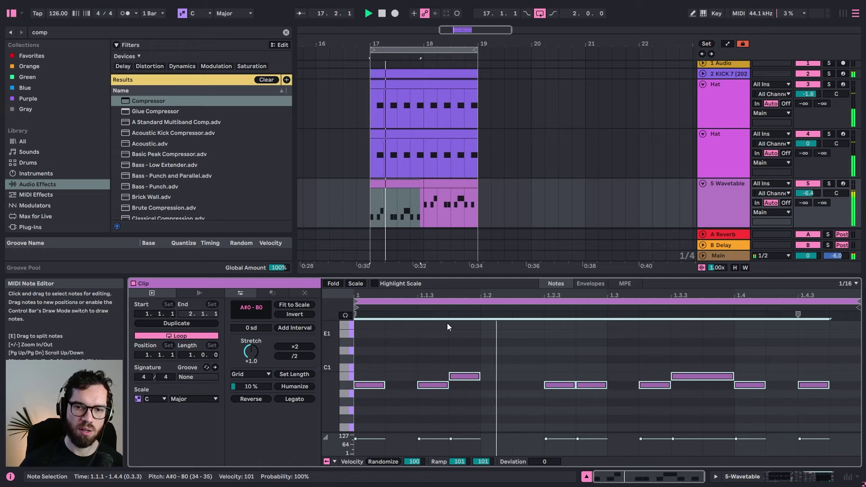
Step: Stop playback and delete all notes from the first bass clip
left_click(415, 184)
key("space")
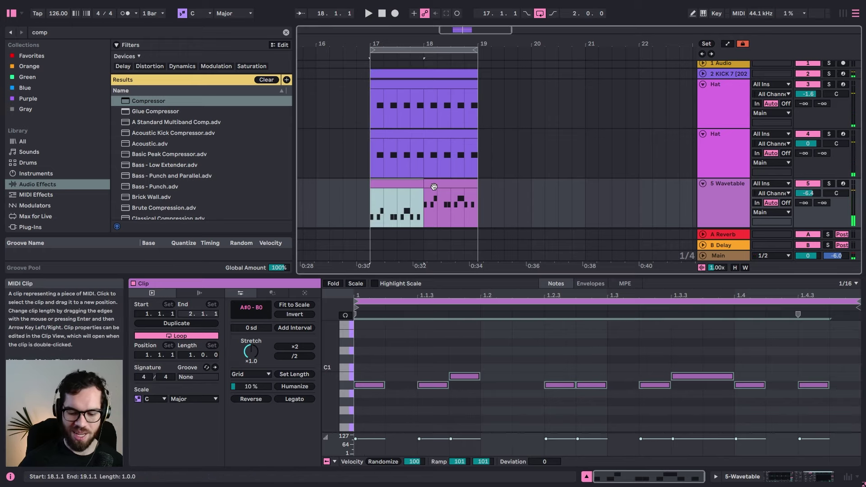
left_click(545, 351)
key("ctrl+a")
key("Delete")
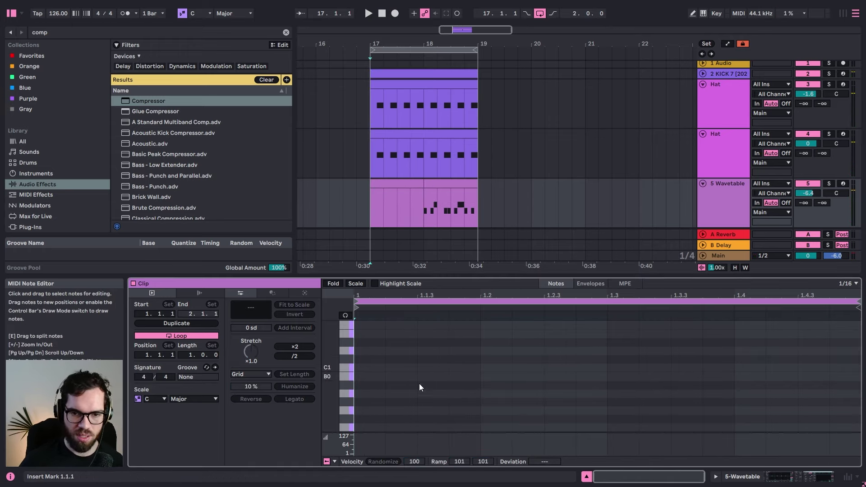
Step: Set the current scale to A#/Bb Phrygian
left_click(199, 13)
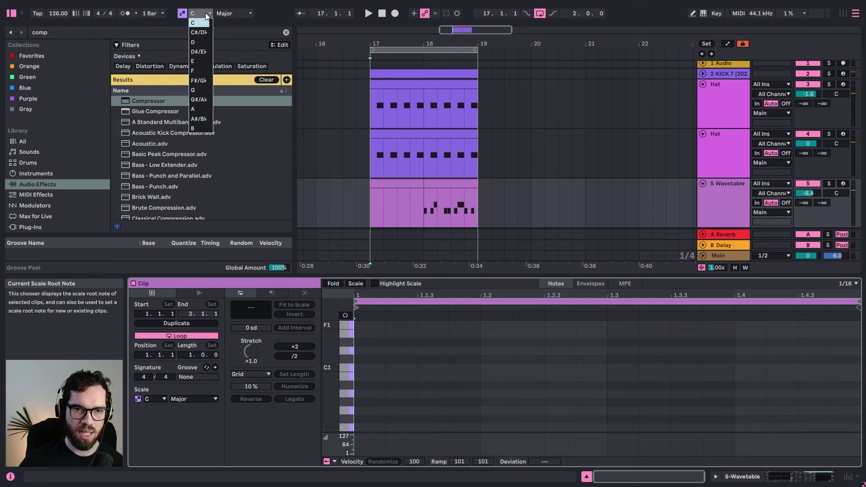
left_click(199, 119)
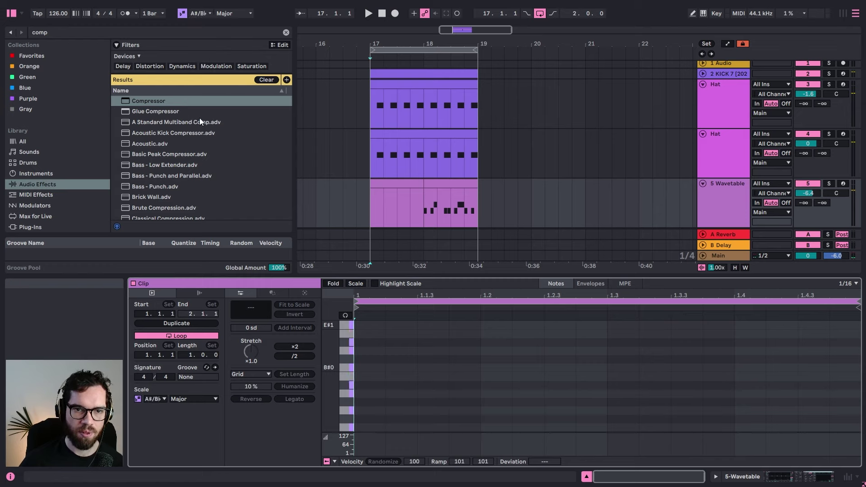
left_click(228, 12)
left_click(234, 71)
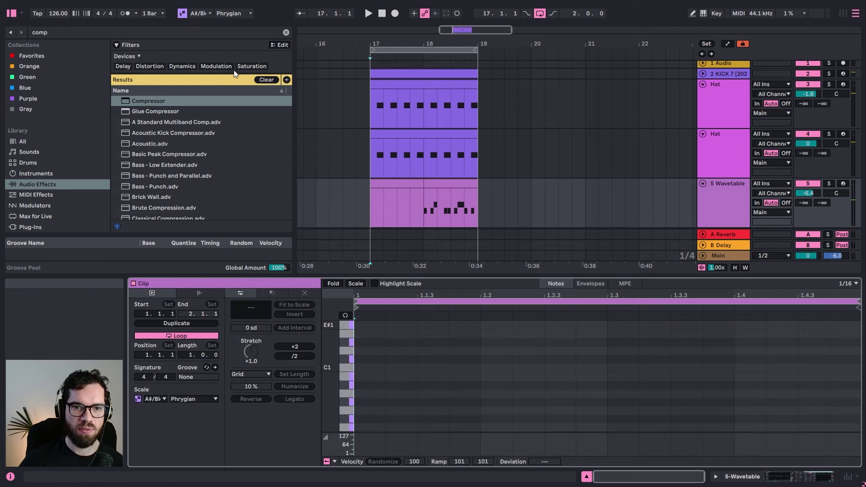
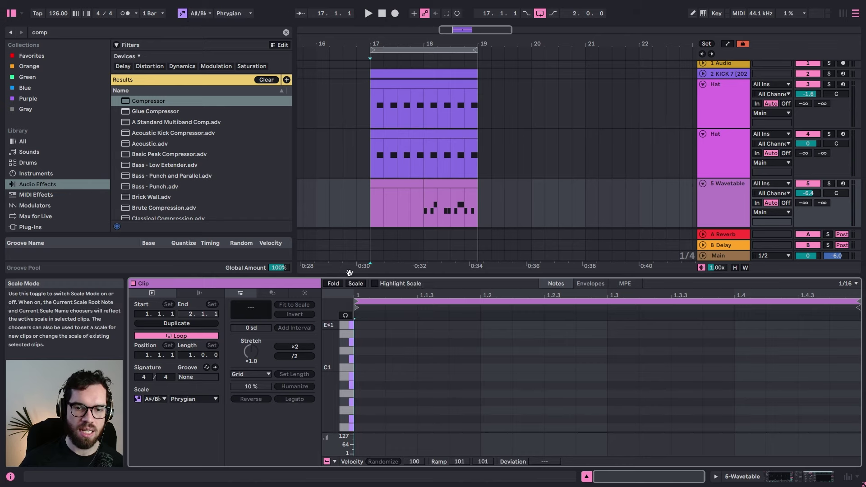
Step: Add a sixteenth-length A#0 note at 1.1.1 in the empty first bass clip
left_click(395, 344)
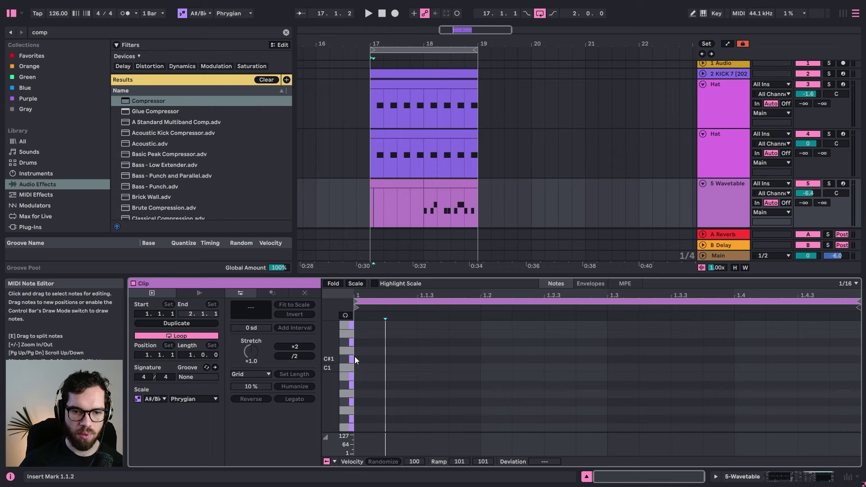
scroll(355, 361, "down", 1)
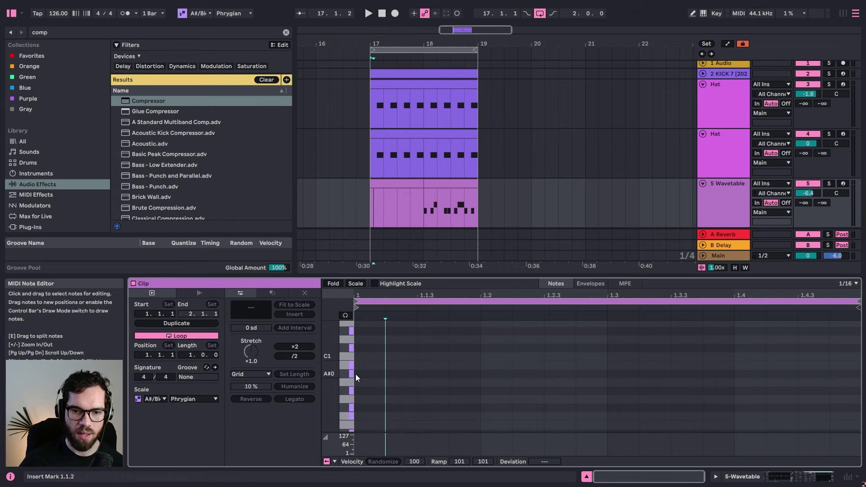
double_click(355, 375)
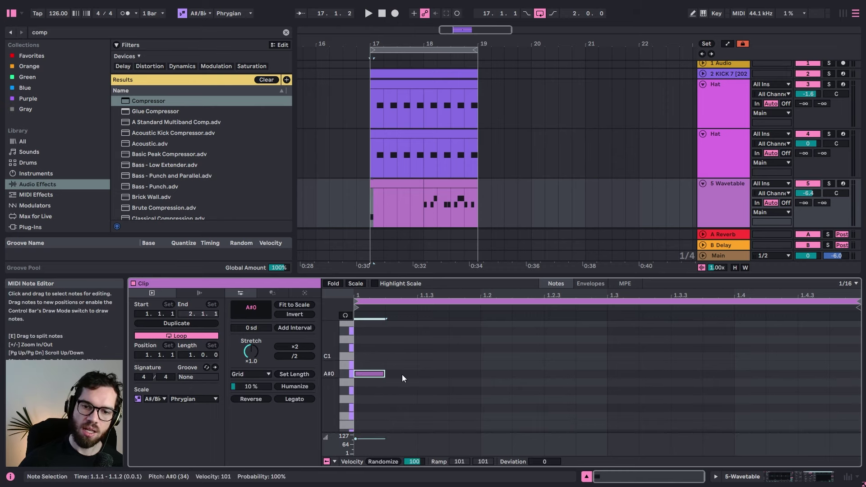
key("ctrl+d")
key("Up")
key("Up")
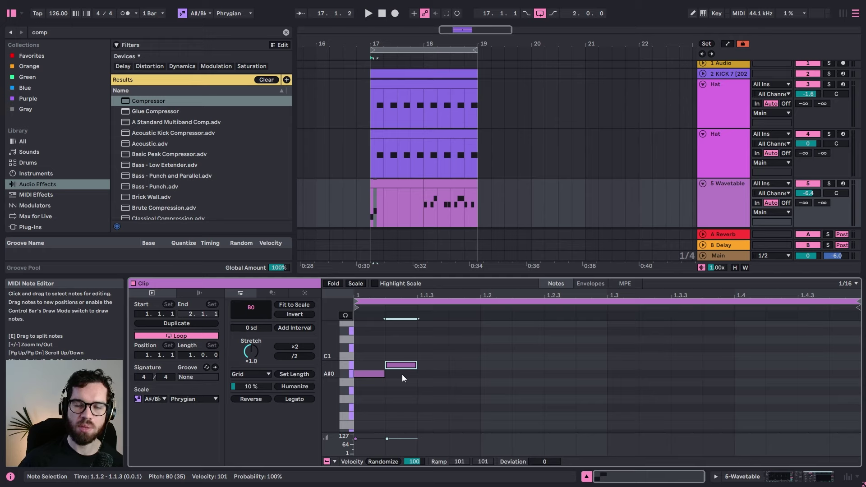
key("Delete")
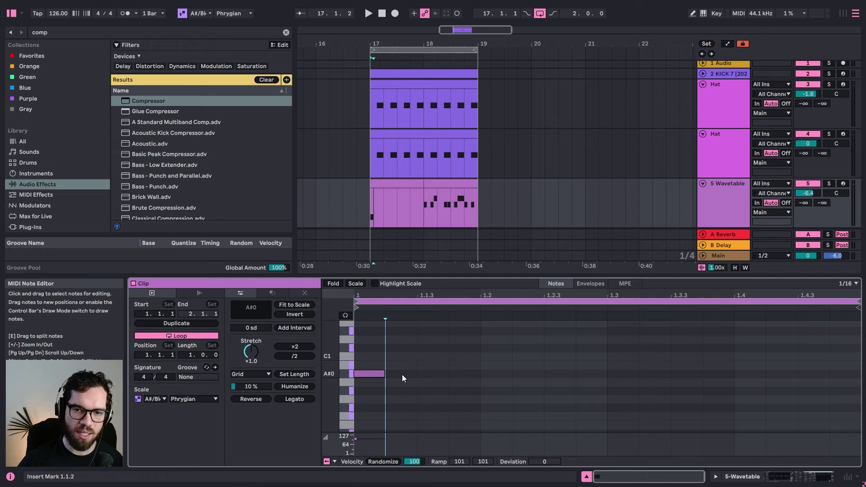
Step: Add sixteenth-length notes B0 at 1.1.3 and A#0 at 1.1.4 in the first bass clip, keeping the opening note a sixteenth long
mouse_move(384, 374)
left_mouse_down()
mouse_move(433, 375)
mouse_move(419, 372)
mouse_move(456, 358)
mouse_move(385, 374)
left_mouse_up()
key("ctrl+d")
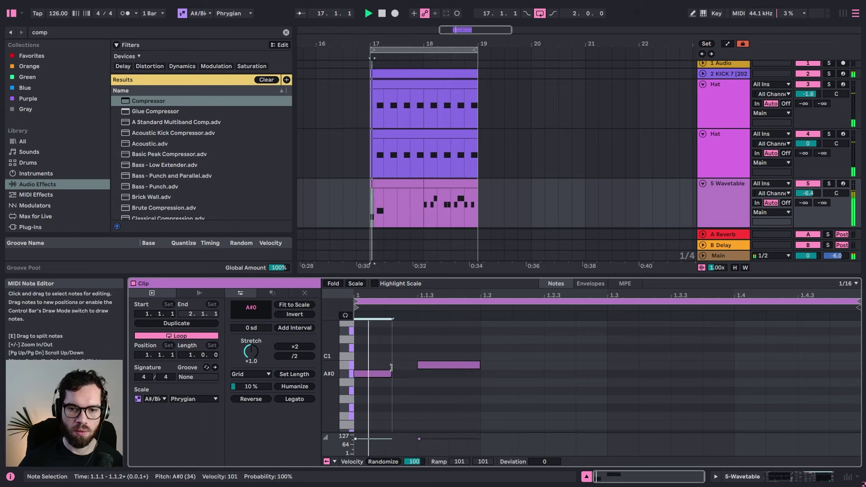
left_click(385, 361)
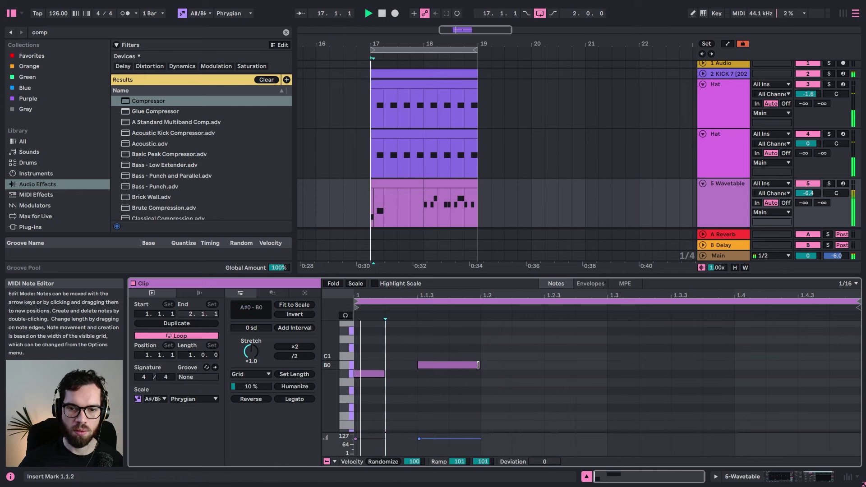
mouse_move(478, 365)
left_mouse_down()
mouse_move(447, 364)
mouse_move(470, 377)
left_mouse_up()
key("space")
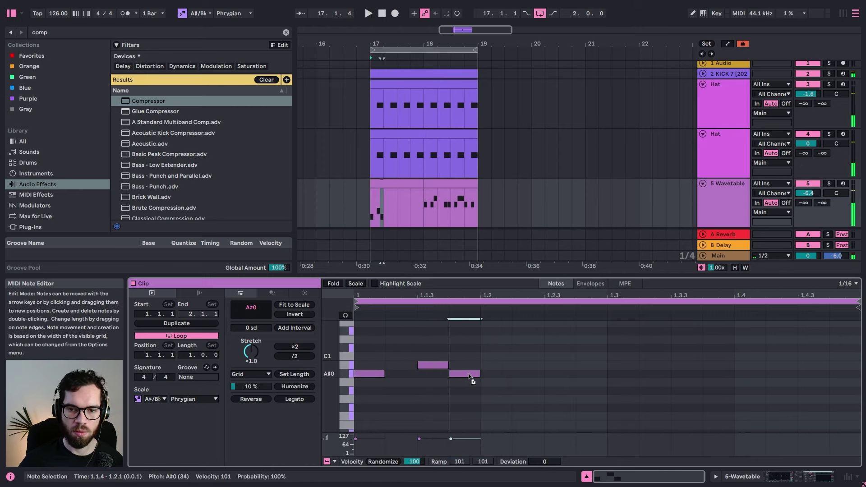
key("space")
key("space")
Step: Limit the note editor to scale notes and add C#1 at 1.2.3 and E#1 at 1.2.4
left_click(354, 284)
left_click(482, 360)
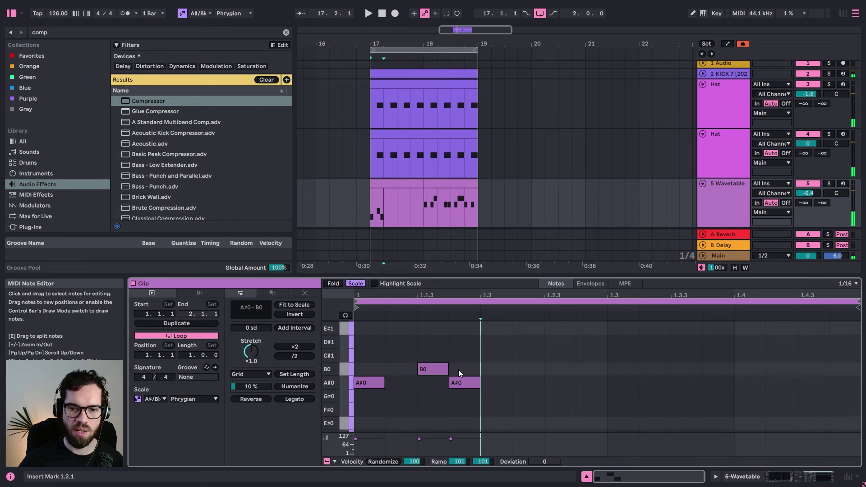
key("space")
left_click_drag(471, 387, 602, 329)
left_click(532, 404)
key("space")
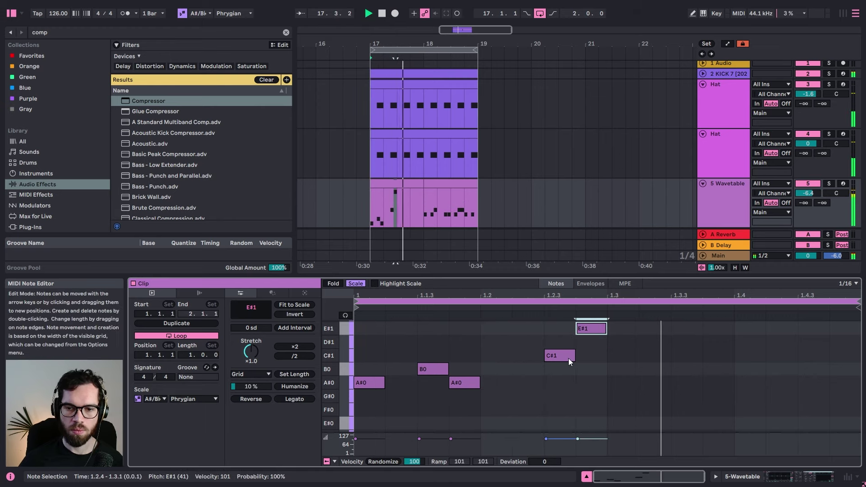
Step: Add B0 at 1.3.2 and A#0 notes at 1.3.3, 1.4.1 and 1.4.3 in the first bass clip
double_click(686, 383)
left_click_drag(686, 382, 654, 369)
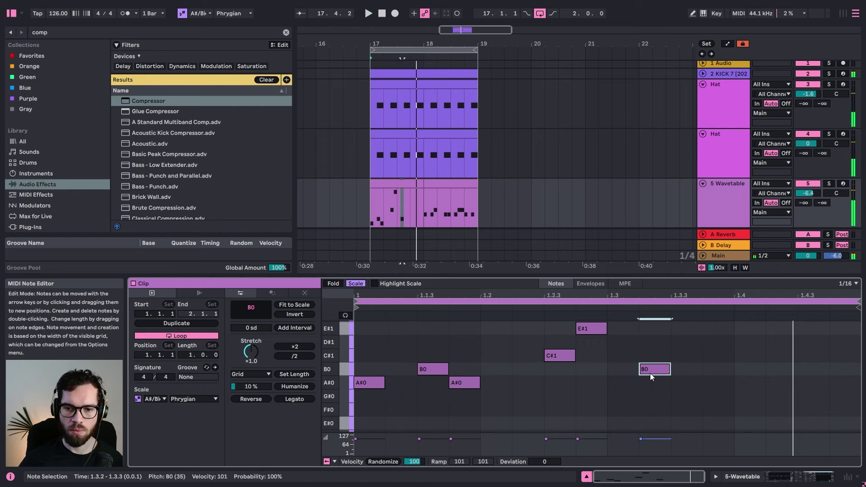
double_click(704, 382)
left_click_drag(704, 383, 686, 382)
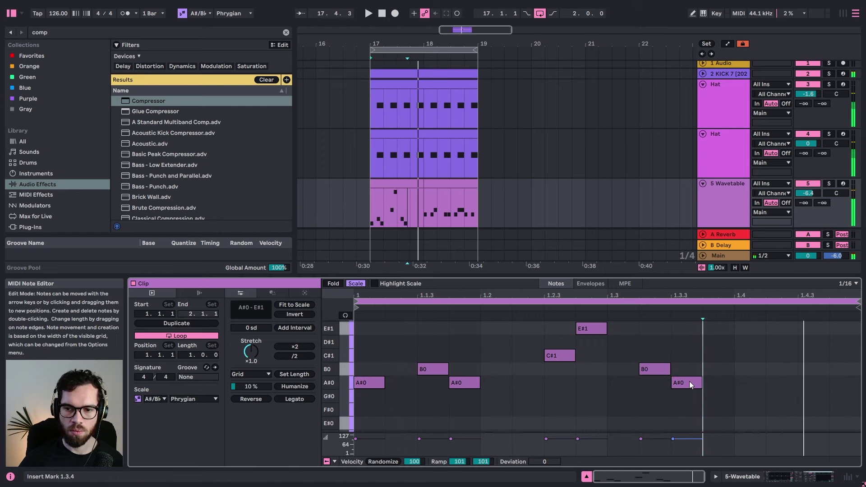
double_click(769, 383)
left_click_drag(769, 383, 751, 384)
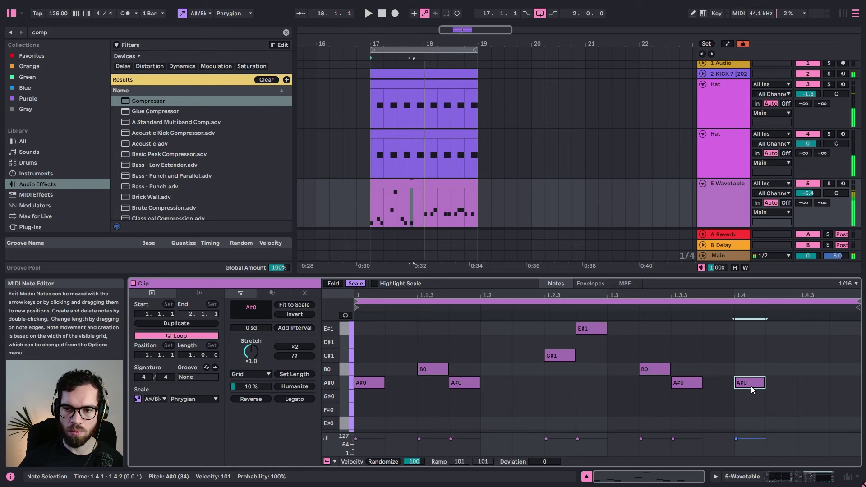
double_click(805, 383)
left_click(773, 356)
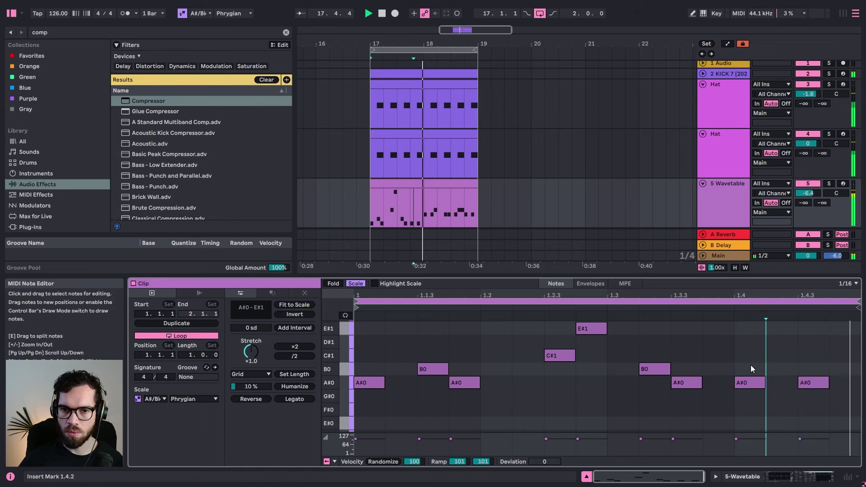
Step: Duplicate the first bass clip over the second bar at 18.1.1 and raise the system volume to 50
left_click(388, 187)
key("Right")
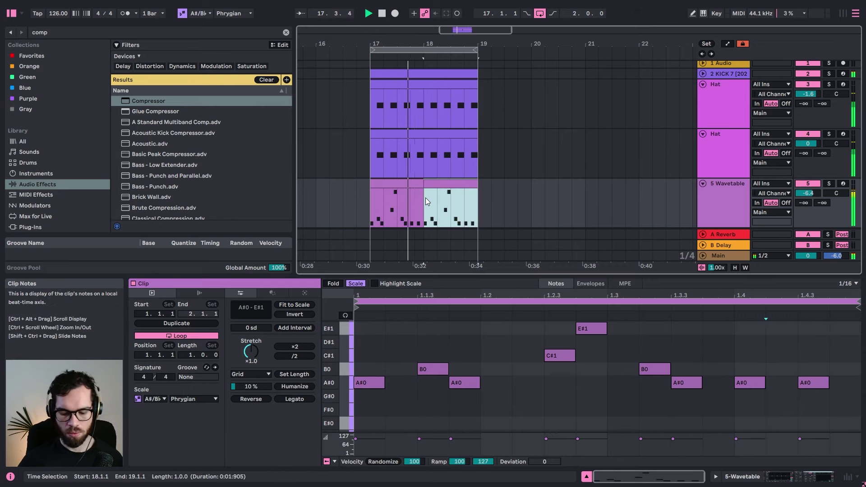
key("XF86AudioRaiseVolume")
key("XF86AudioRaiseVolume")
key("XF86AudioRaiseVolume")
key("XF86AudioRaiseVolume")
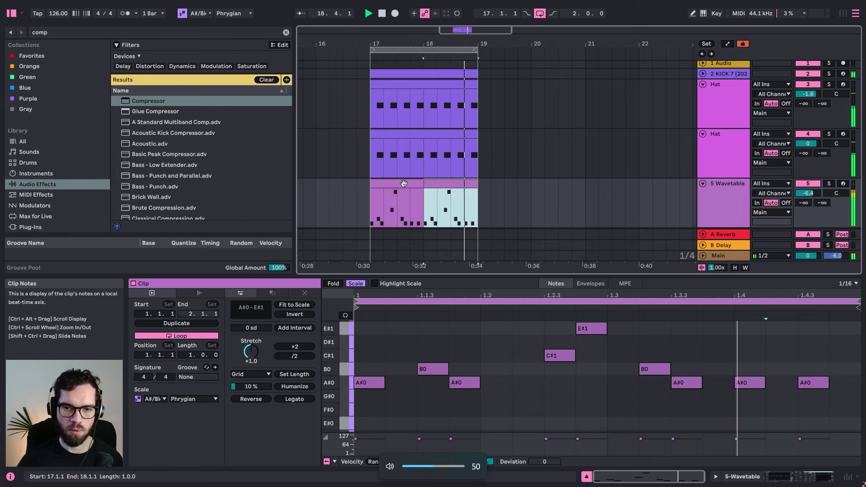
Step: Lower the E#1 note at 1.2.4 in the second bass clip to B0
left_click(404, 183)
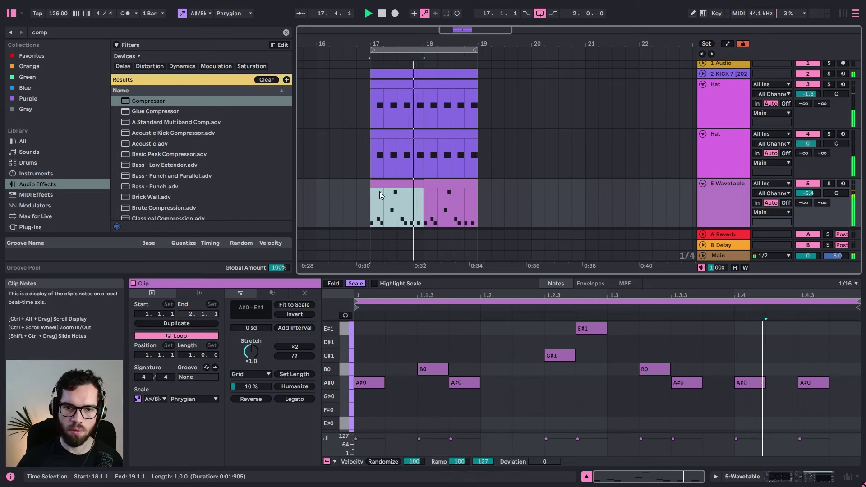
left_click(532, 360)
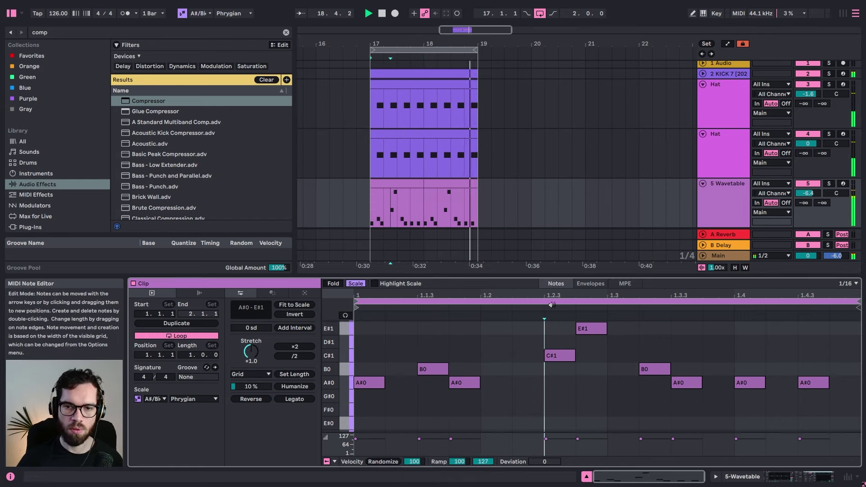
left_click(739, 370)
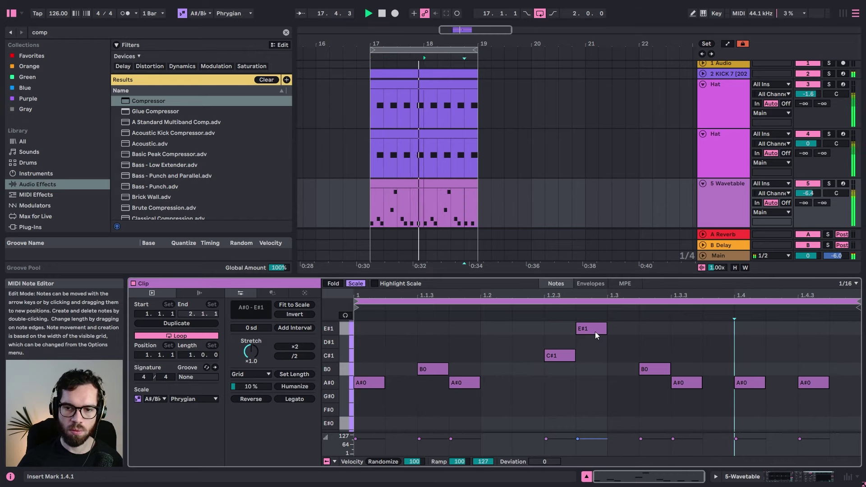
left_click_drag(594, 332, 597, 373)
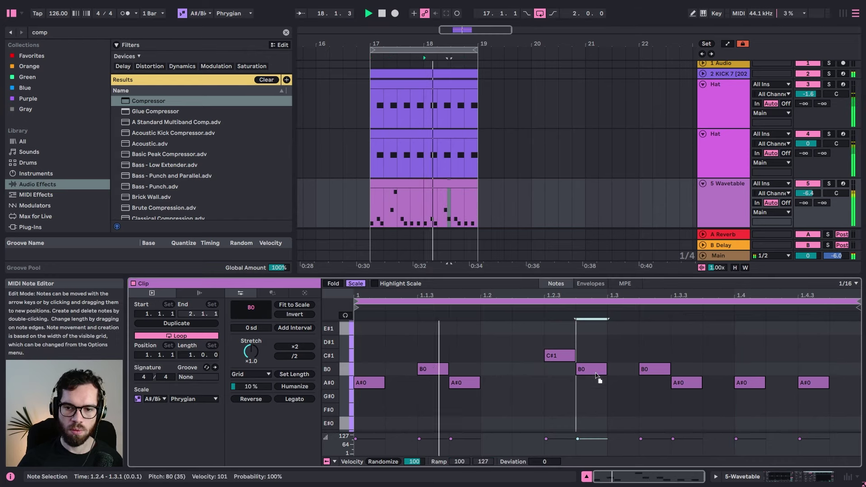
Step: Swap the order of the two bass clips within bars 17 and 18 and play the loop
left_click(396, 184)
key("space")
left_click_drag(407, 184, 510, 202)
left_click(464, 184, "shift")
left_click_drag(468, 183, 406, 183)
key("space")
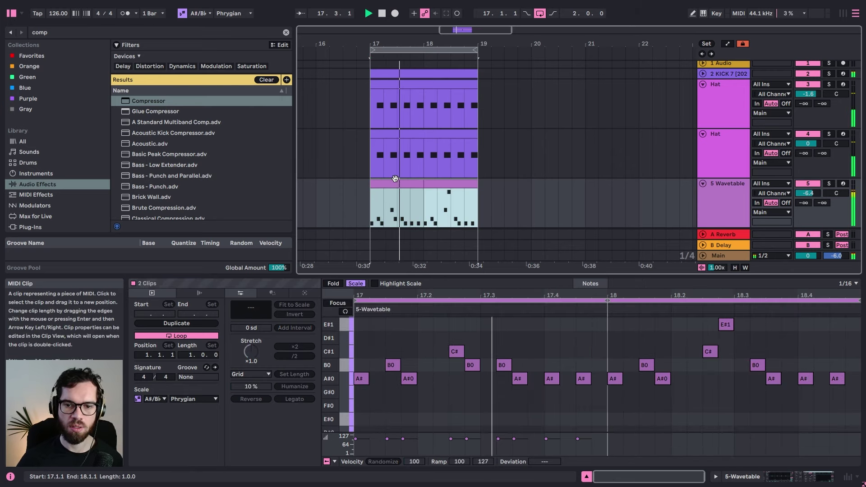
Step: Nudge the A#0 note at 1.1.4 in the first bass clip slightly later and play the loop
left_click(371, 205)
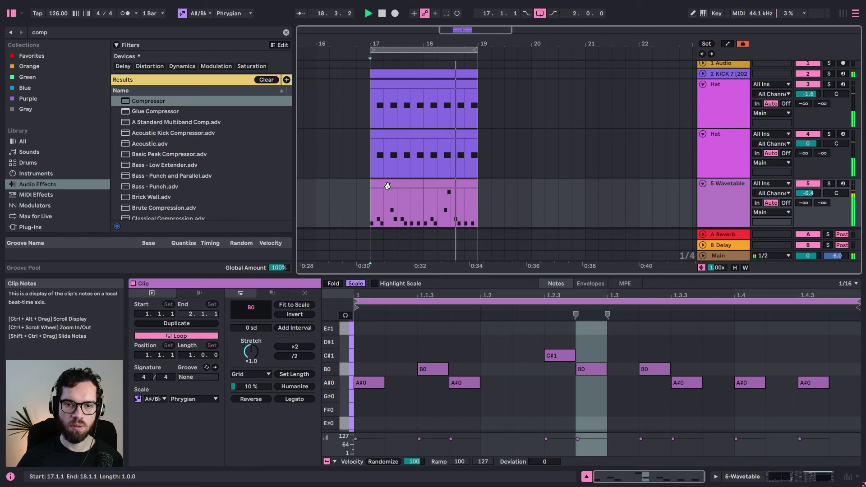
key("space")
left_click(492, 389)
left_click(467, 383)
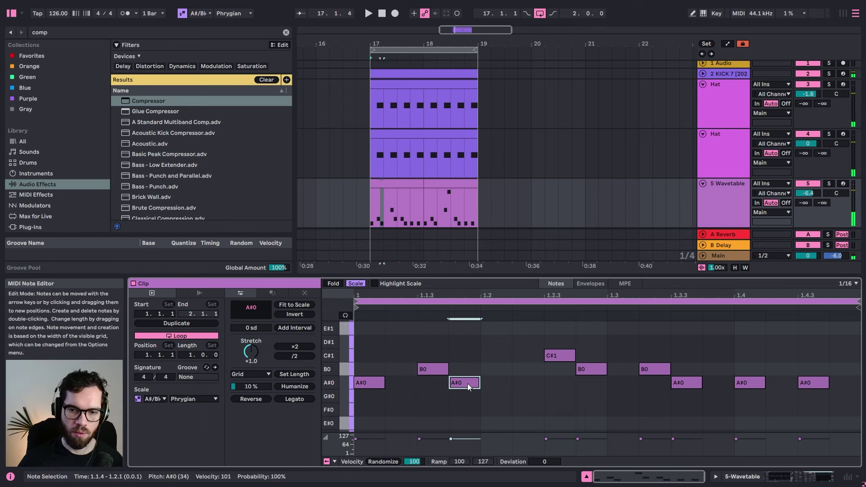
left_click_drag(467, 383, 471, 384)
key("space")
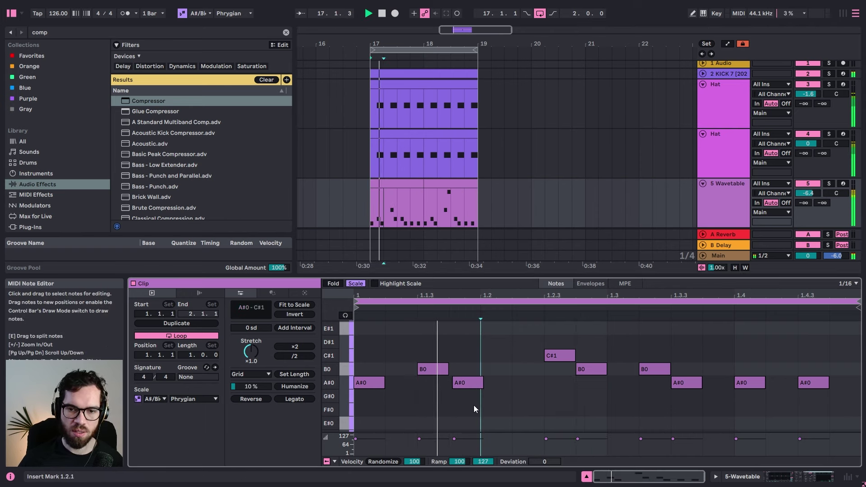
Step: Try to nudge the B0 note at 1.2.4 in the first bass clip slightly later and stop playback
left_click(595, 370)
left_click_drag(596, 372, 606, 376)
key("space")
Step: Reset the bass Wavetable's Glide to 0.00 ms and play the loop
double_click(717, 194)
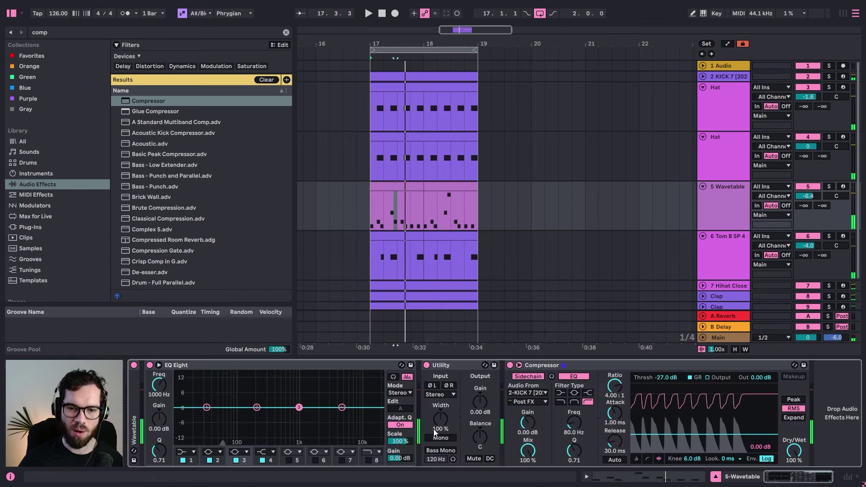
double_click(133, 411)
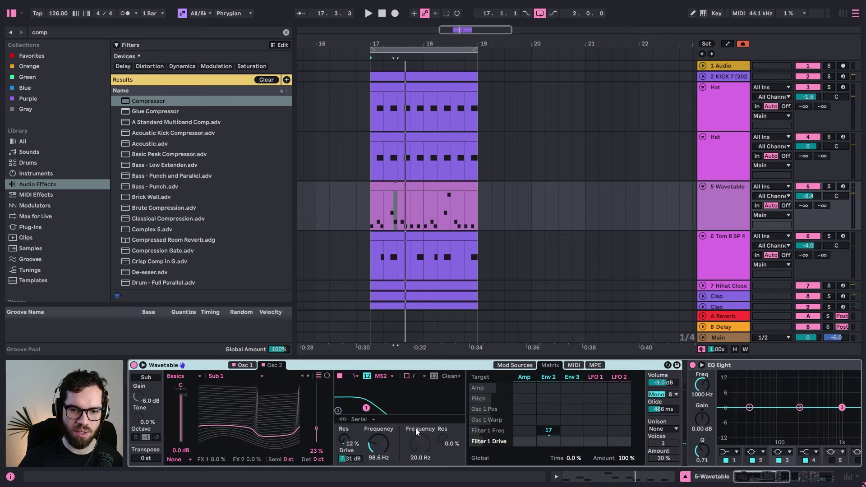
double_click(664, 408)
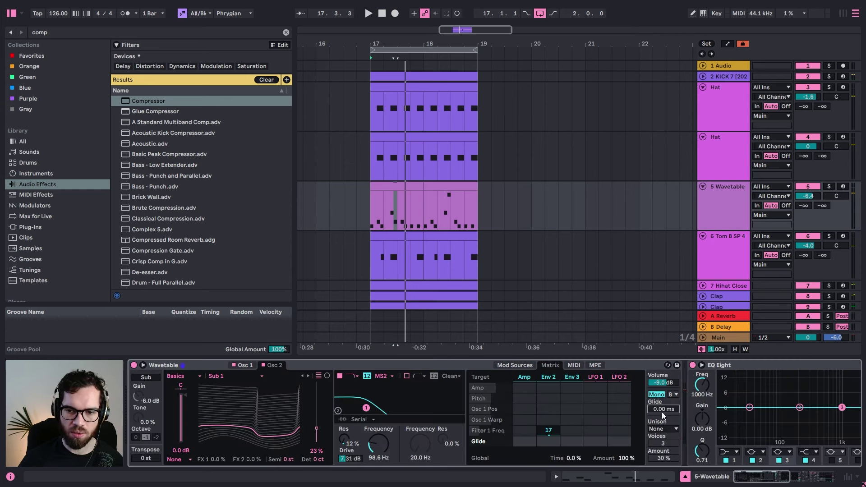
key("space")
Step: Nudge the A#0 notes at 1.1.4 and 1.3.3 in the second bass clip slightly later
left_click(398, 187)
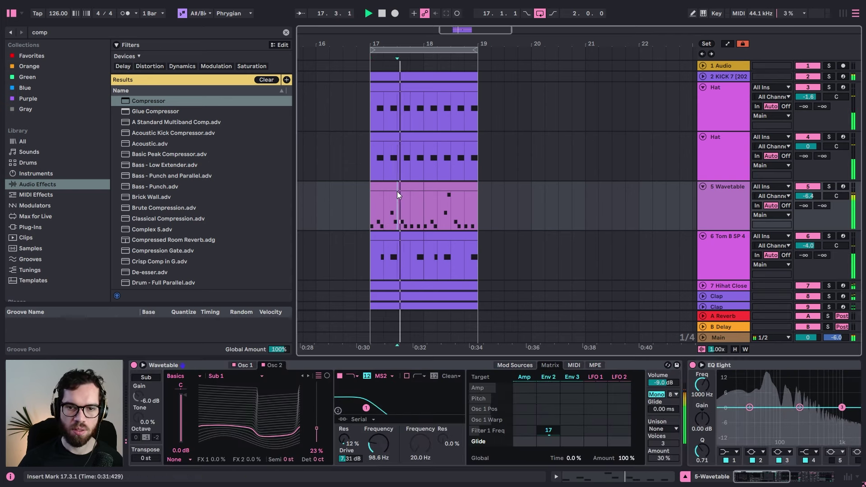
double_click(404, 187)
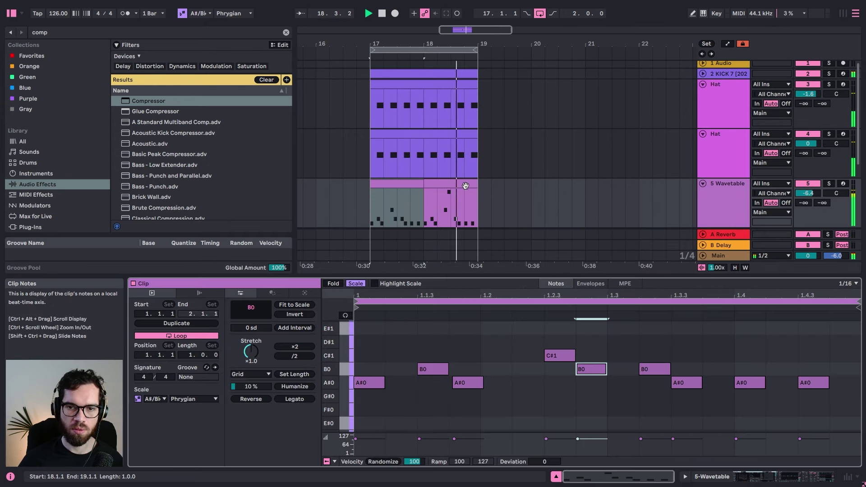
left_click_drag(466, 385, 474, 385)
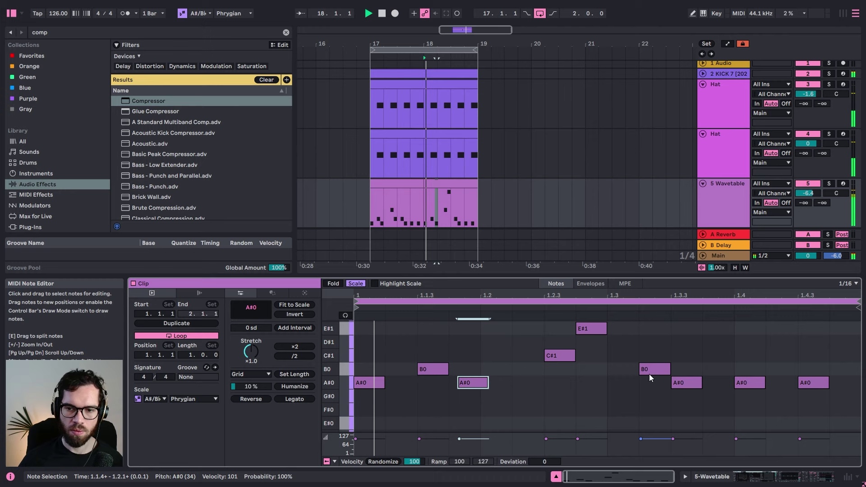
left_click_drag(649, 374, 683, 384)
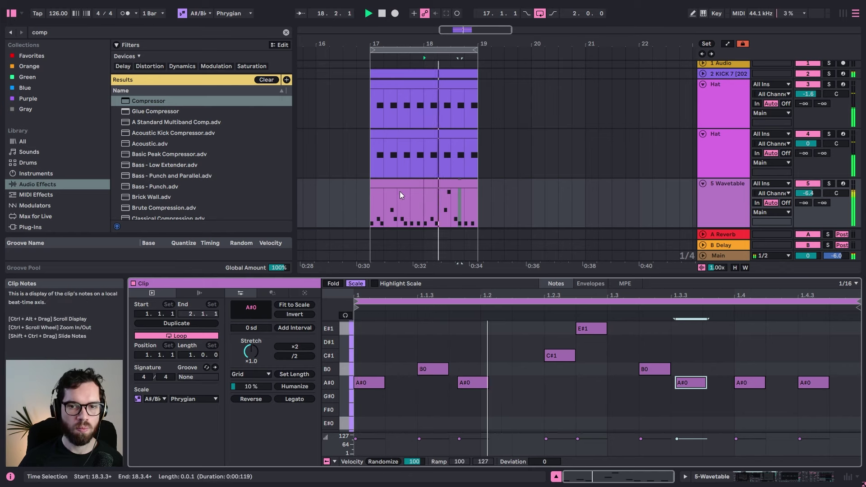
Step: Clear the bass clip selection and restart playback of the two-bar loop
left_click_drag(400, 191, 368, 188)
left_click(356, 199)
key("space")
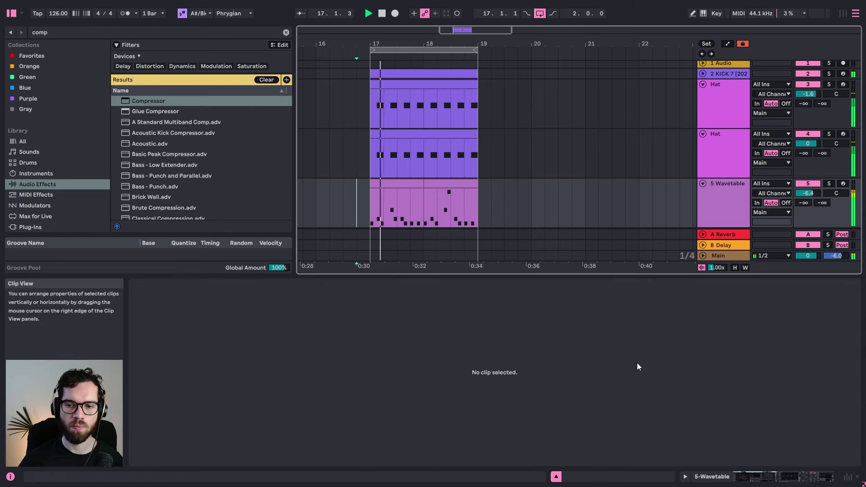
Step: Fold the Wavetable track, and select and fold all the other tracks in the arrangement
left_click(708, 196)
left_click(703, 183)
left_click(492, 172)
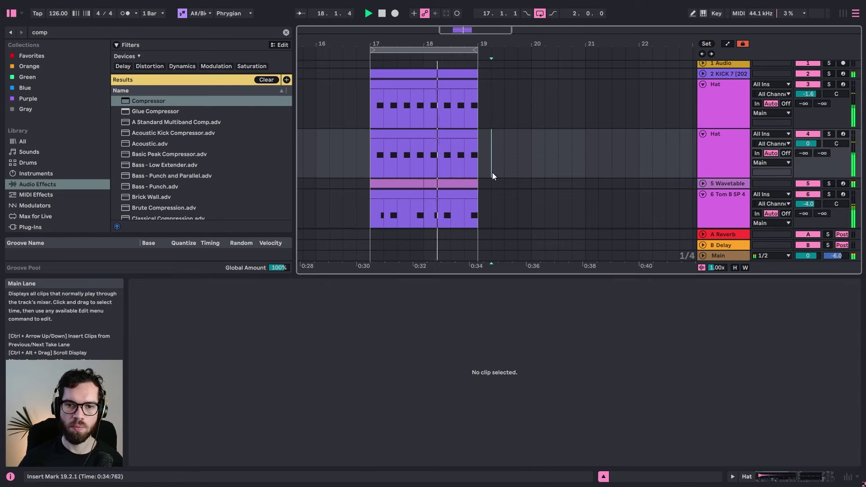
left_click(708, 95)
key("ctrl+a")
left_click(703, 88)
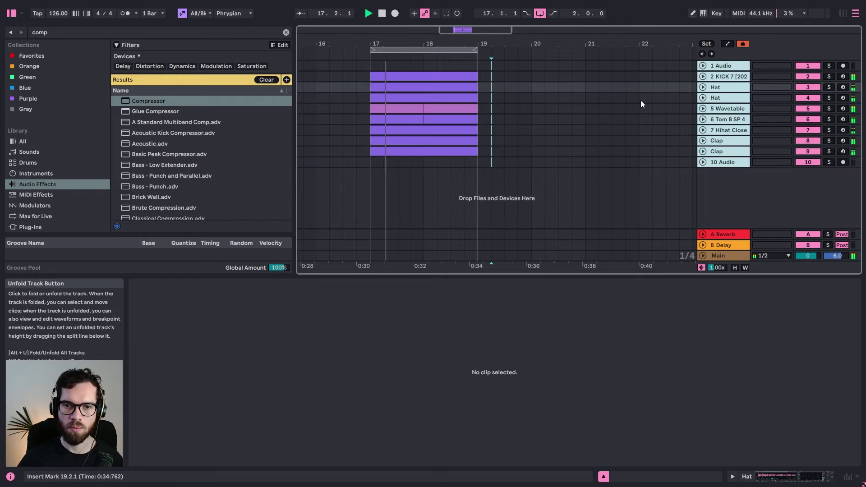
Step: Clear the multi-track selection and unfold the Wavetable track in the arrangement
left_click(545, 119)
left_click(356, 108)
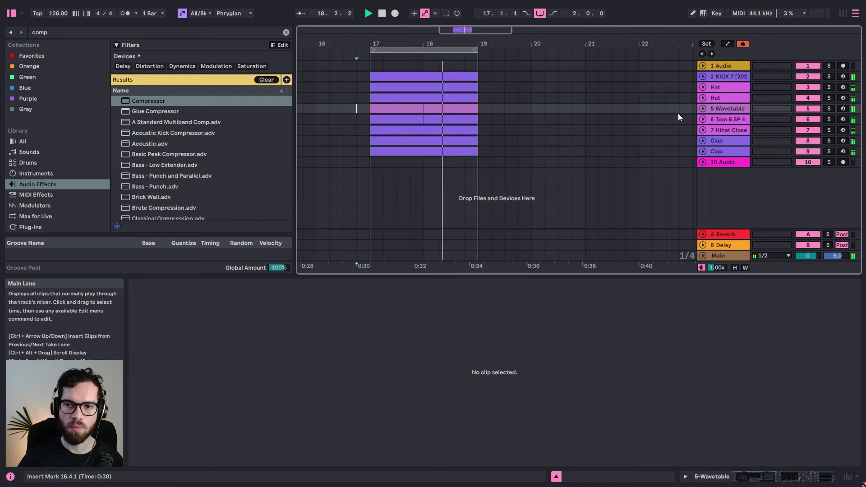
left_click(703, 109)
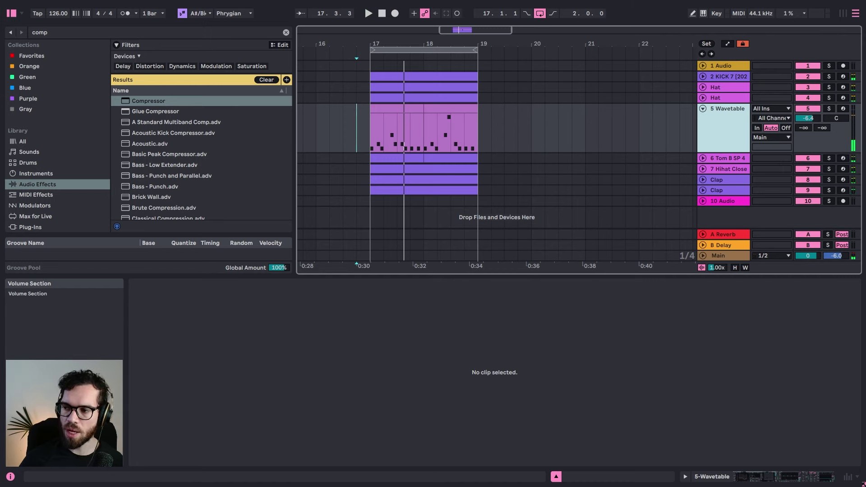
Step: Switch to the browser to view the Mau P - Drugs From Amsterdam video, and return to Ableton Live
key("alt+Tab")
left_click(183, 4)
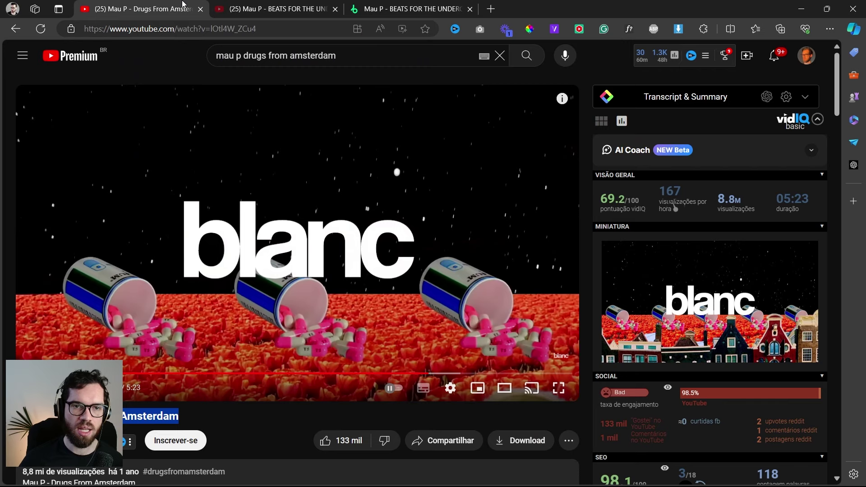
key("alt+Tab")
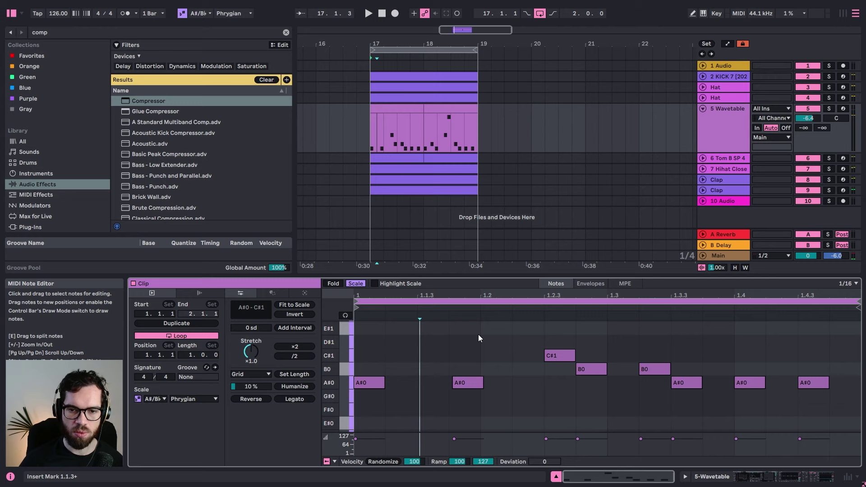
Step: In the first bass clip, move the second A#0 to 1.2.1 and lengthen the first two A#0 notes to 1.1.3 and 1.2.3
key("space")
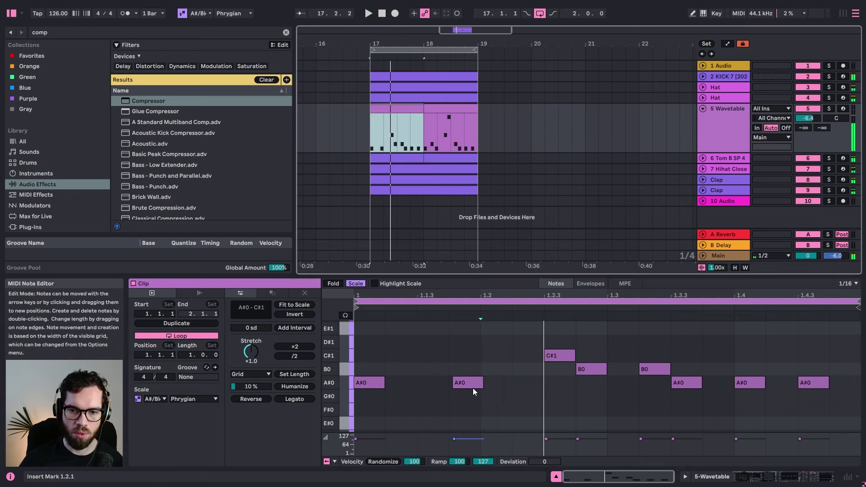
left_click_drag(473, 388, 501, 387)
left_click_drag(385, 382, 426, 386)
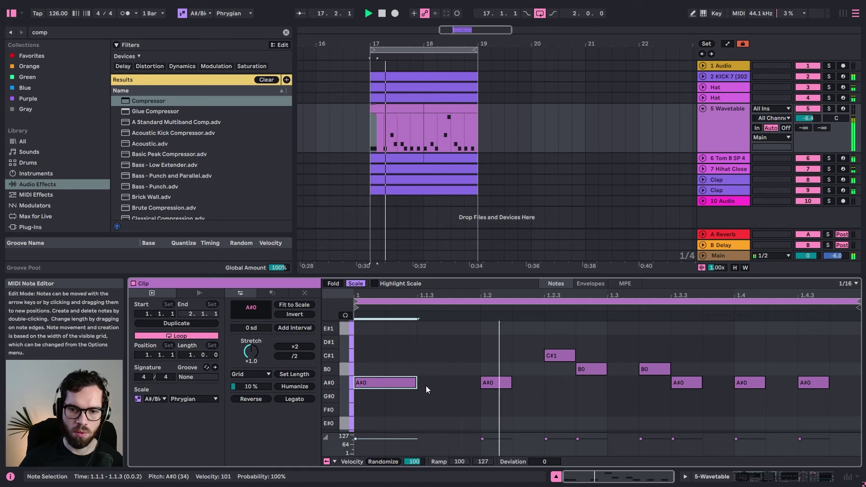
left_click_drag(510, 383, 544, 384)
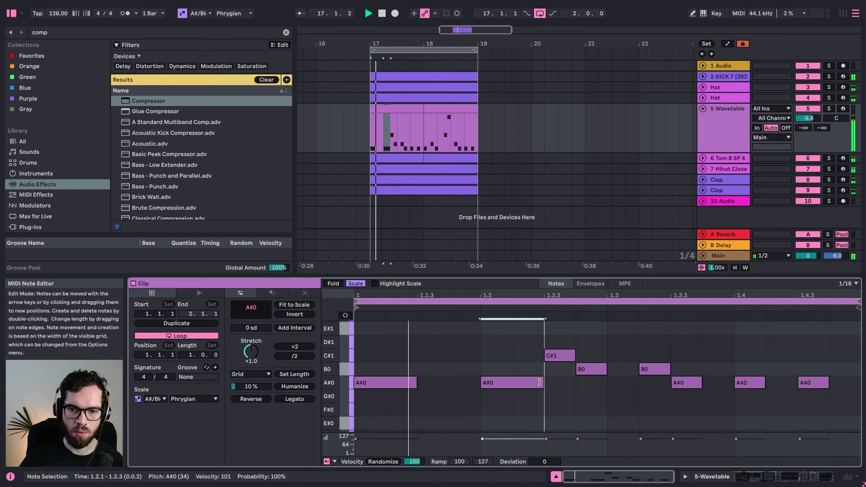
Step: Add a sixteenth B0 note at 1.1.4 in the first bass clip and play the loop from that clip
left_click(478, 364)
double_click(459, 358)
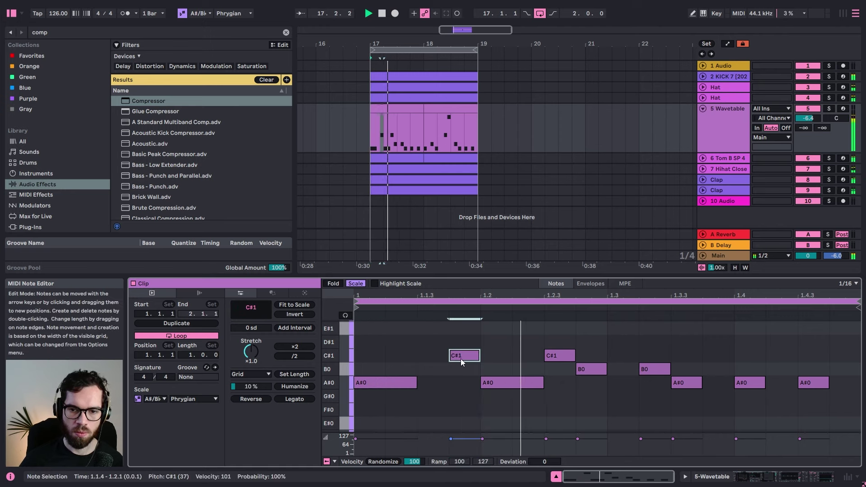
mouse_move(461, 360)
left_mouse_down()
mouse_move(464, 384)
mouse_move(460, 369)
left_mouse_up()
key("space")
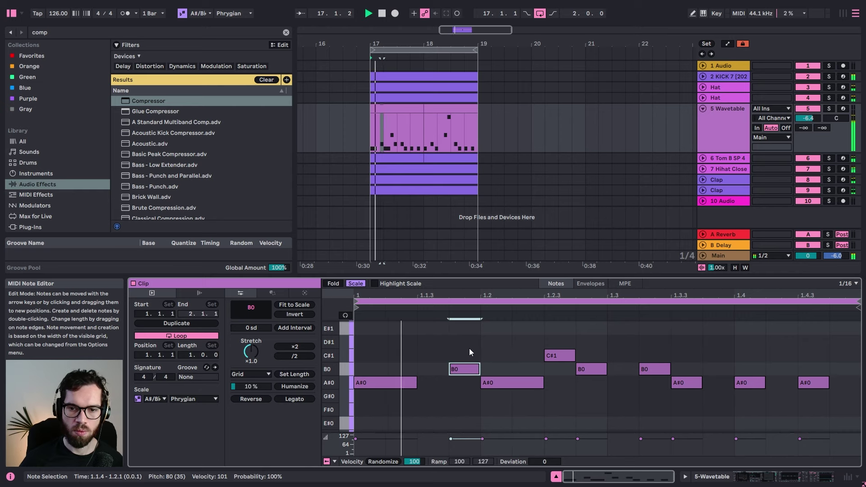
left_click(405, 108)
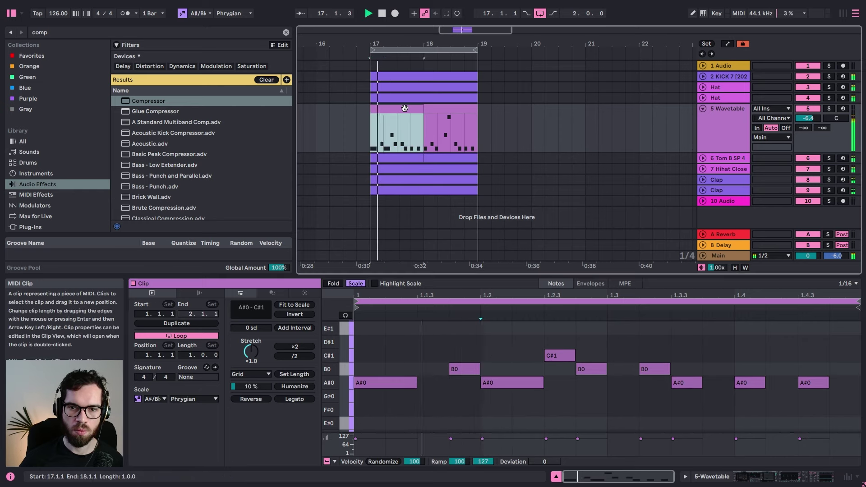
key("space")
Step: Delete the B0 note at 1.1.3 in the second bass clip
left_click(431, 110)
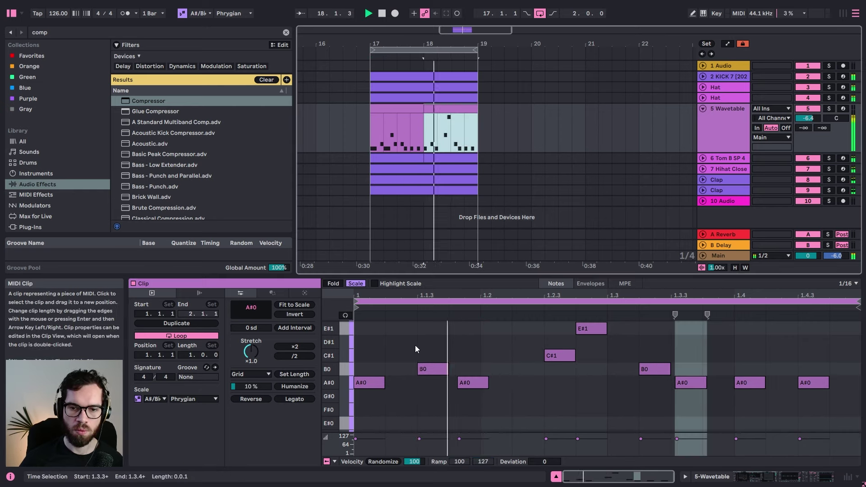
left_click(393, 377)
key("space")
left_click(431, 369)
key("Delete")
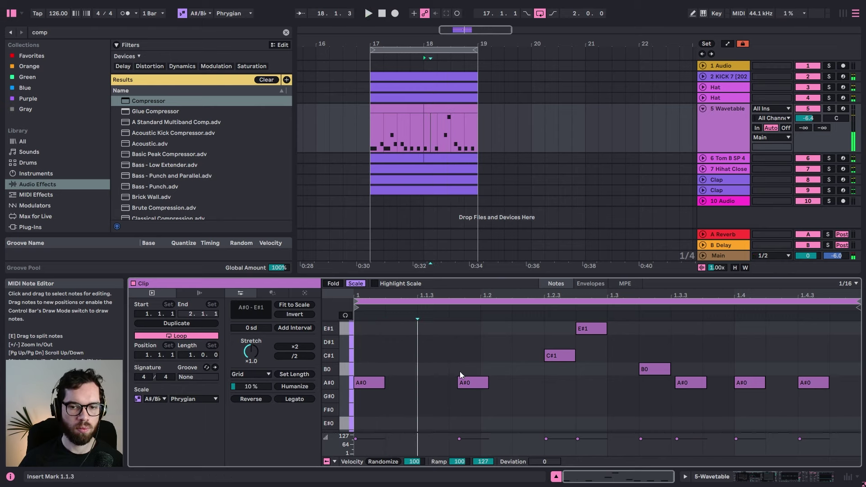
Step: In the second bass clip, extend the first A#0 to 1.1.4, move the next A#0 to 1.2.1 and play it back
key("space")
left_click_drag(384, 383, 499, 381)
key("space")
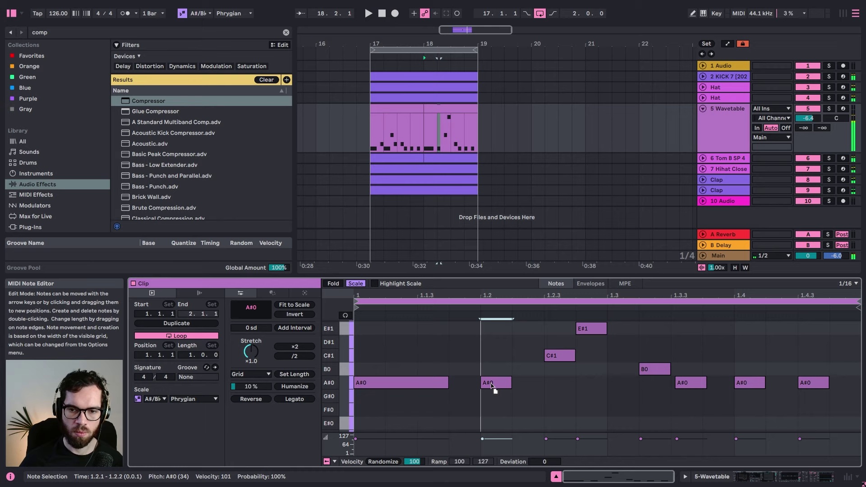
left_click(483, 367)
key("space")
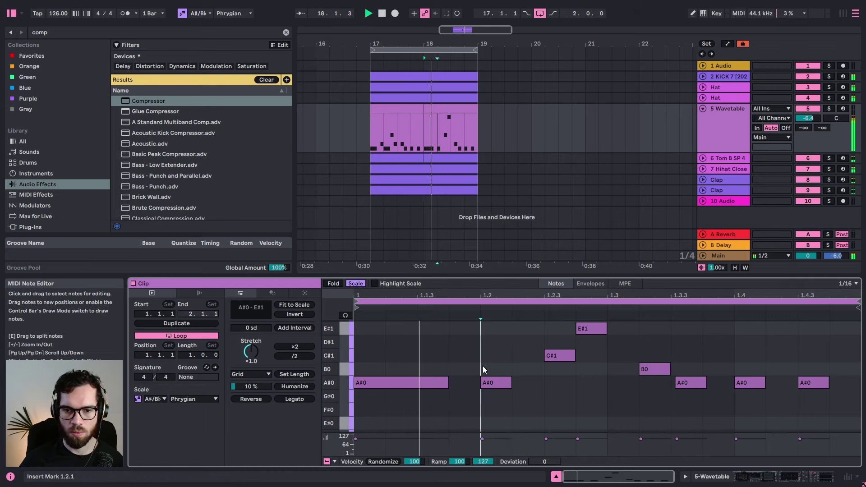
Step: Add a B0 note at 1.1.4 in the second bass clip and lengthen the A#0 at 1.2.1 to 1.2.3
double_click(458, 372)
key("space")
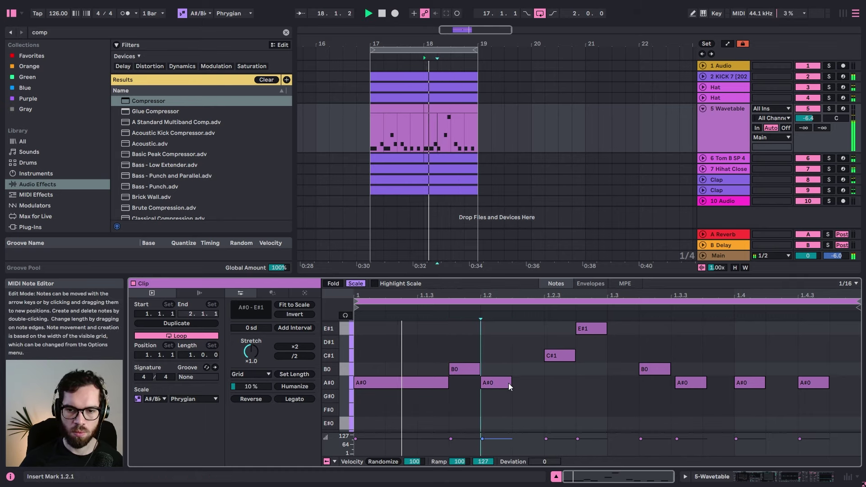
left_click_drag(508, 383, 542, 383)
left_click(516, 356)
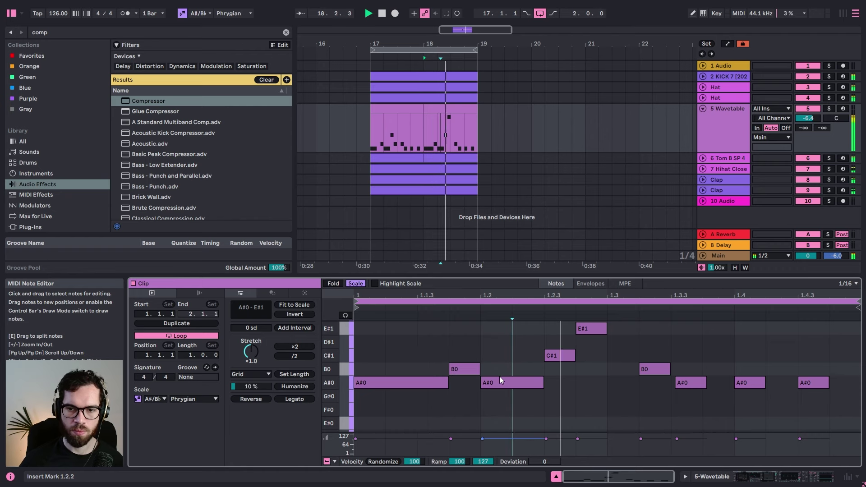
Step: In the bass Wavetable, shift Osc 1 to -13 st and set Osc 2's wavetable position to 23%
left_click(410, 114)
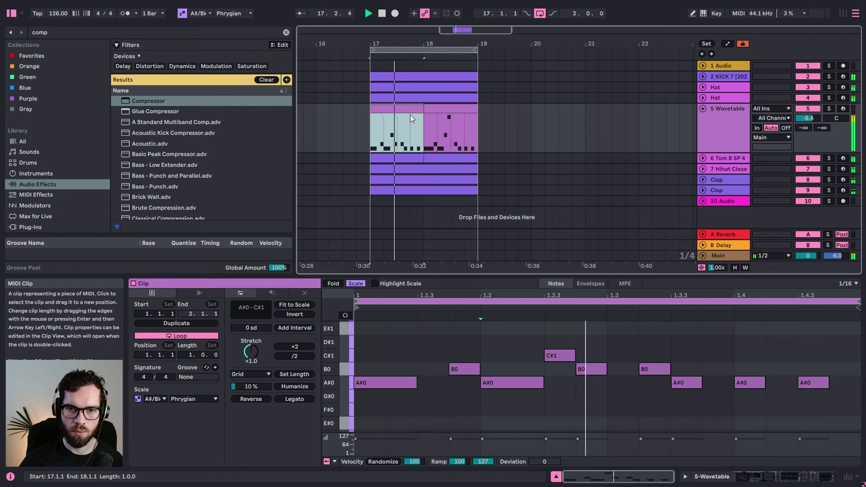
left_click(719, 127)
left_click_drag(317, 428, 294, 478)
left_click(243, 365)
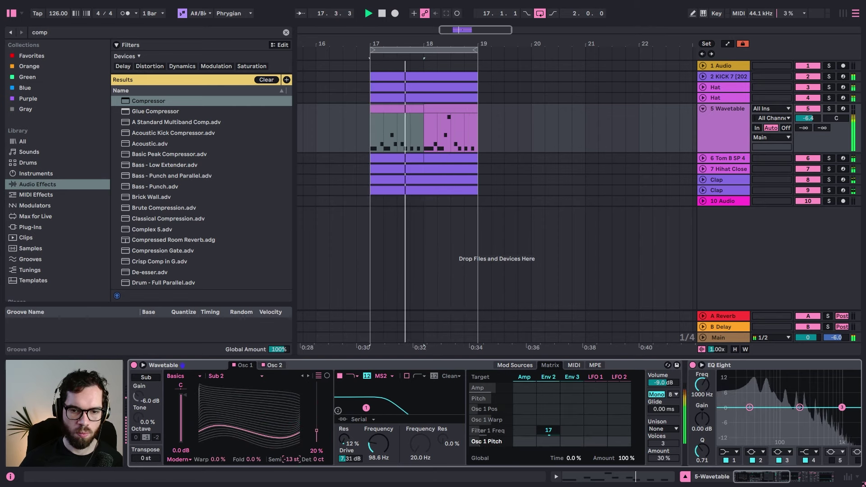
left_click(273, 366)
left_click_drag(317, 431, 316, 428)
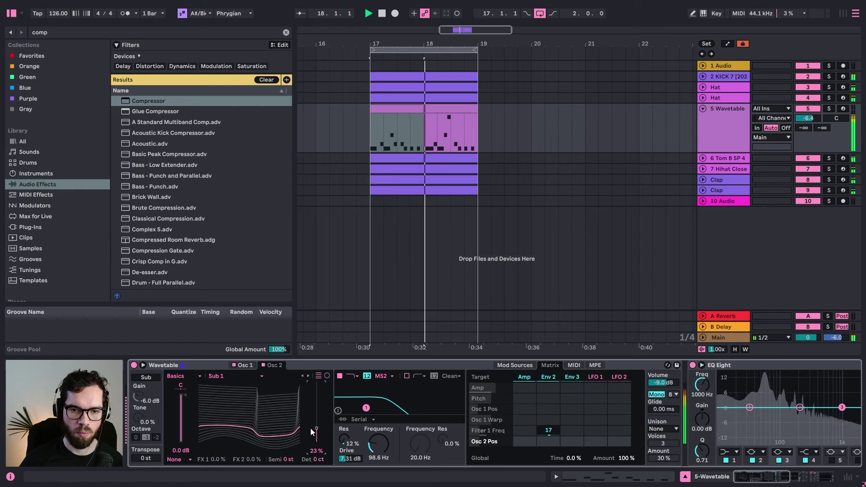
Step: Solo the Wavetable track, search the audio effects for "over" and place an Overdrive between Wavetable and EQ Eight
left_click(829, 109)
left_click(86, 30)
key("BackSpace")
key("BackSpace")
key("BackSpace")
key("BackSpace")
type("over")
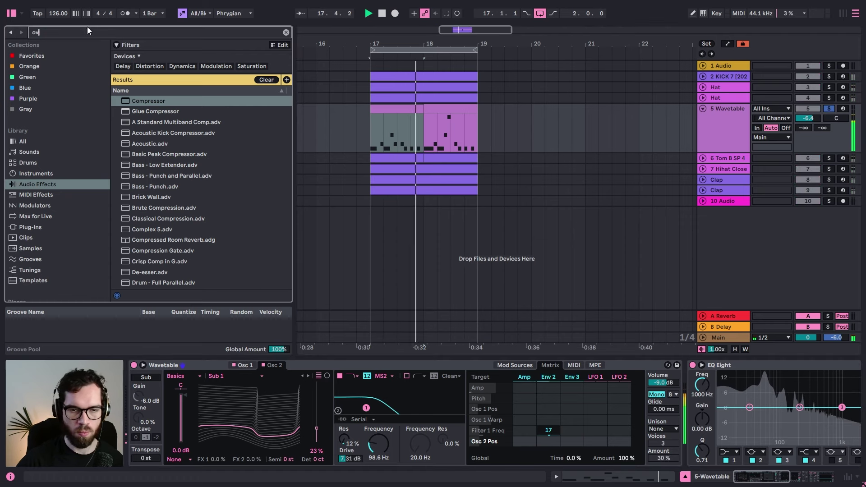
double_click(147, 101)
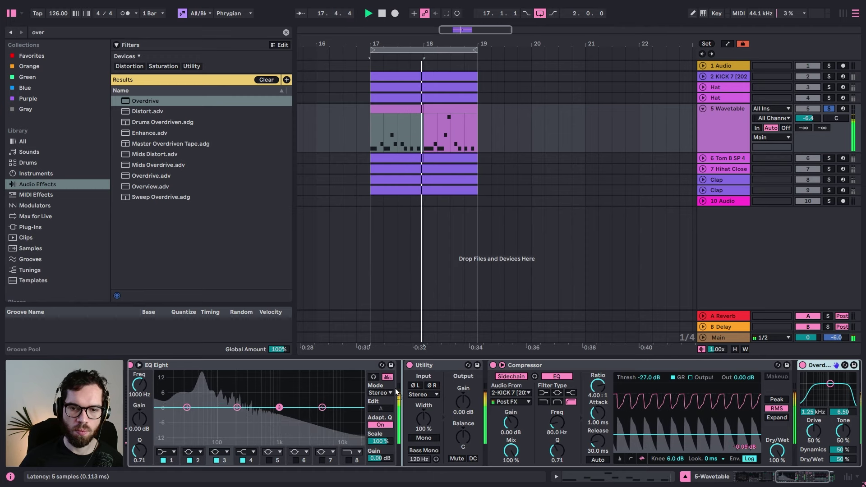
left_click_drag(217, 396, 199, 396)
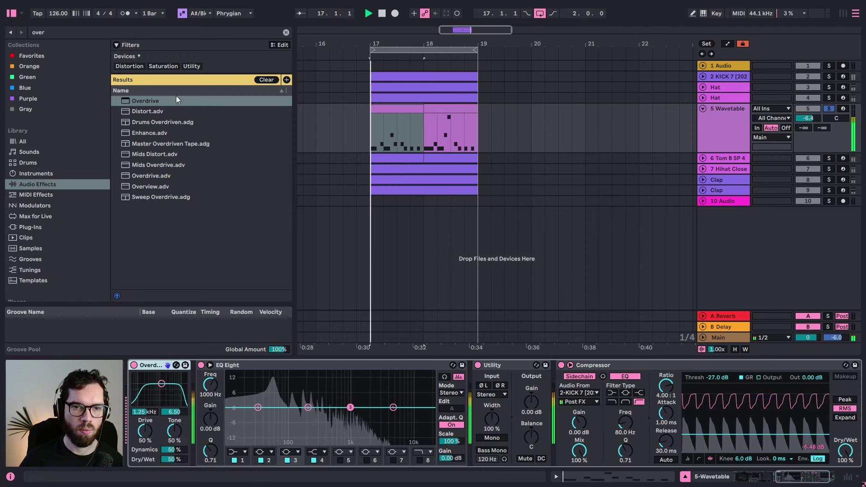
Step: Clear the browser search, expand the Overdrive presets and load Distort.adv on the bass
left_click(286, 33)
scroll(156, 197, "down", 9)
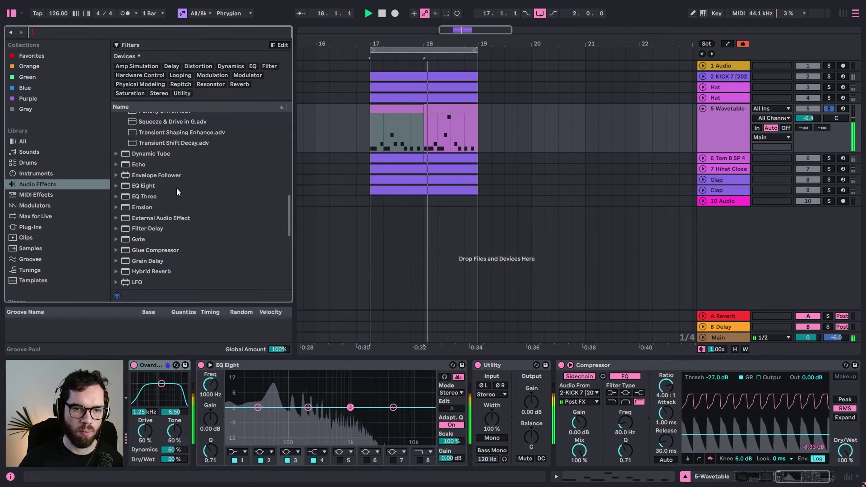
left_click(117, 146)
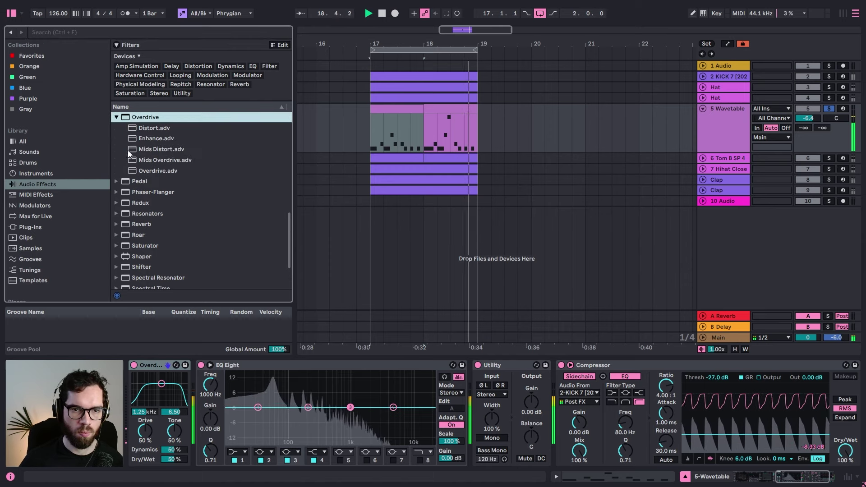
left_click(163, 160)
double_click(164, 128)
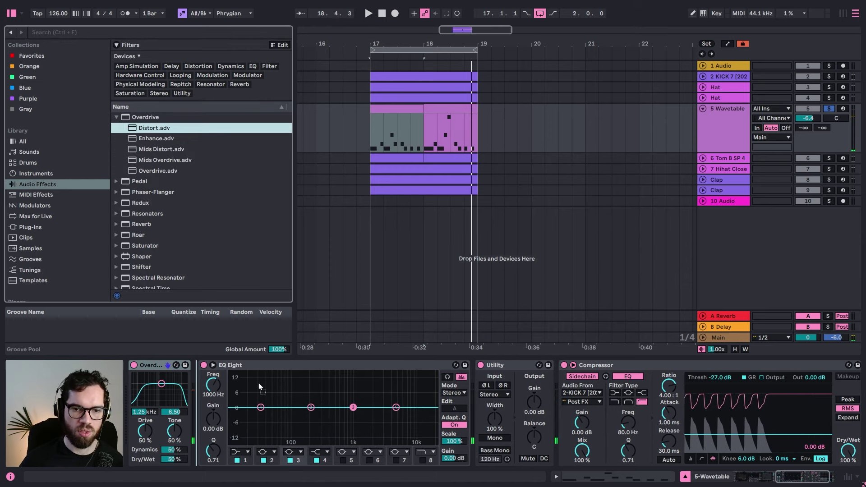
Step: Set the bass Distort effect to 31% Dry/Wet, 14% Dynamics and 52% Drive, with its filter at 1.26 kHz and 5.48 bandwidth
left_click_drag(171, 460, 171, 481)
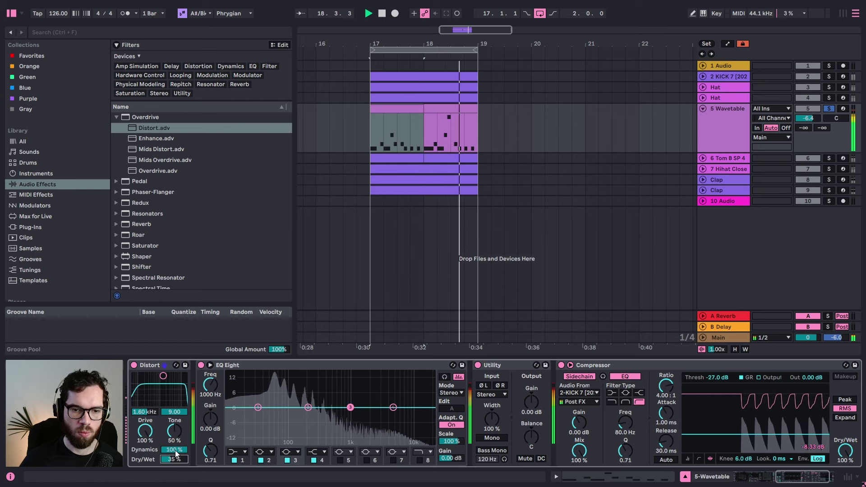
mouse_move(173, 450)
left_mouse_down()
mouse_move(173, 480)
mouse_move(173, 460)
left_mouse_up()
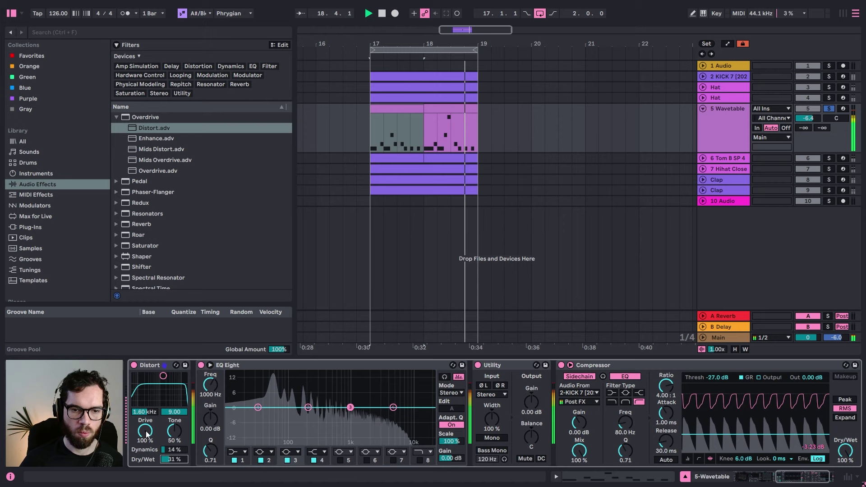
left_click_drag(145, 432, 145, 452)
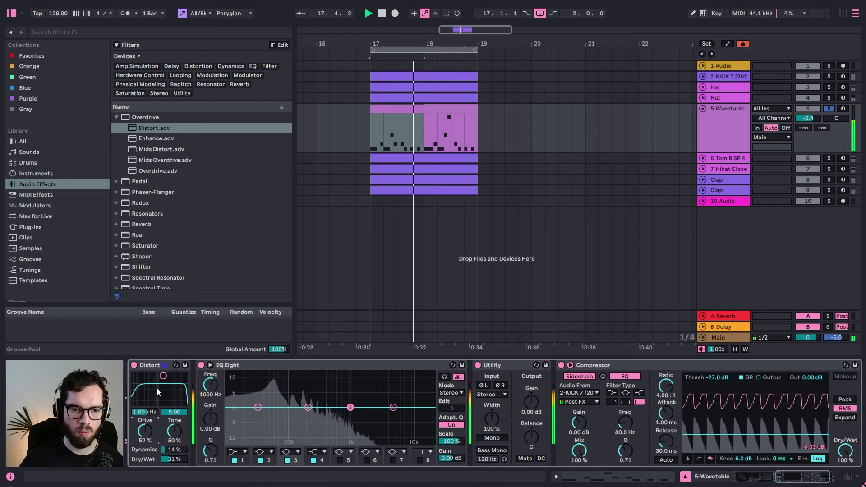
mouse_move(166, 413)
left_mouse_down()
mouse_move(144, 414)
mouse_move(174, 421)
left_mouse_up()
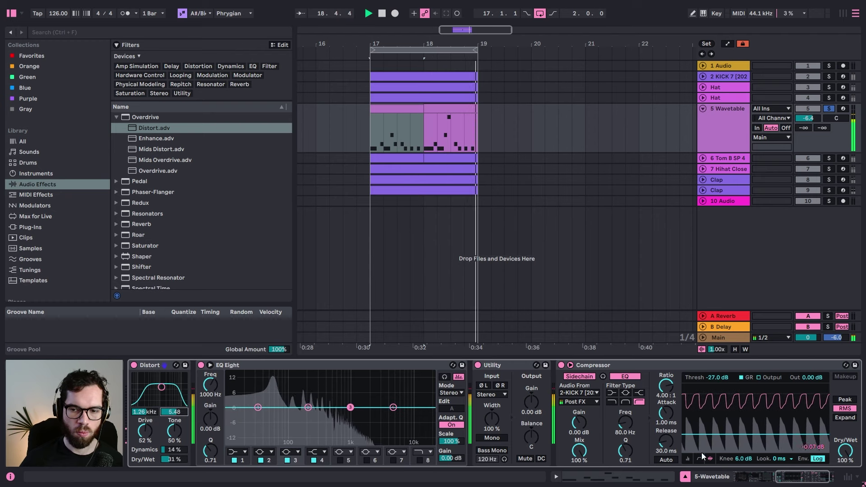
Step: Unsolo the Wavetable track, and set its Filter 1 frequency to 29.4 Hz with an Env 2 modulation amount of 33
left_click_drag(809, 480, 749, 478)
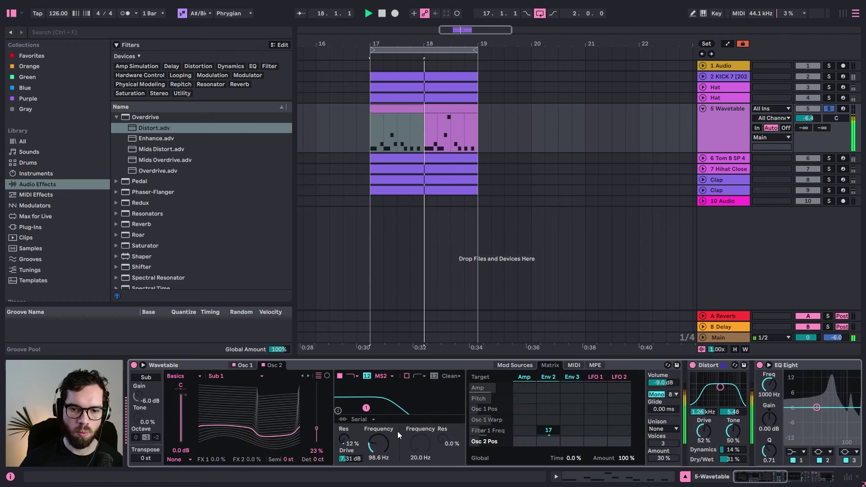
left_click_drag(379, 443, 379, 451)
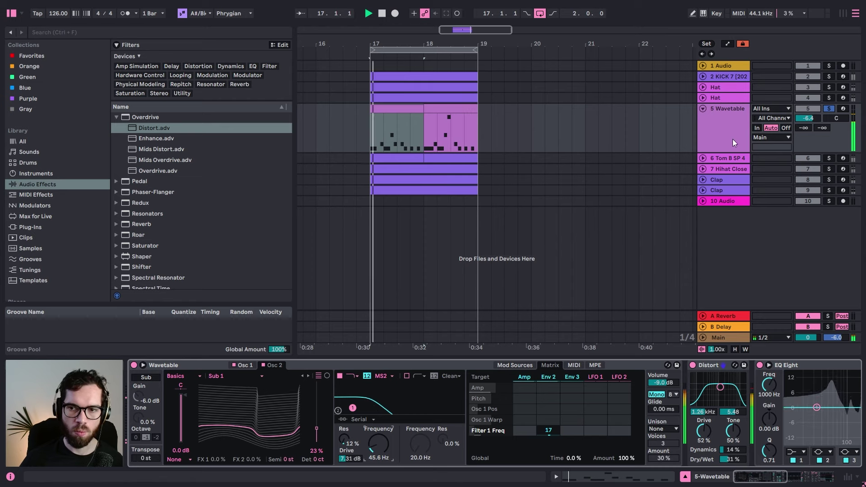
left_click(829, 110)
left_click_drag(395, 435, 395, 431)
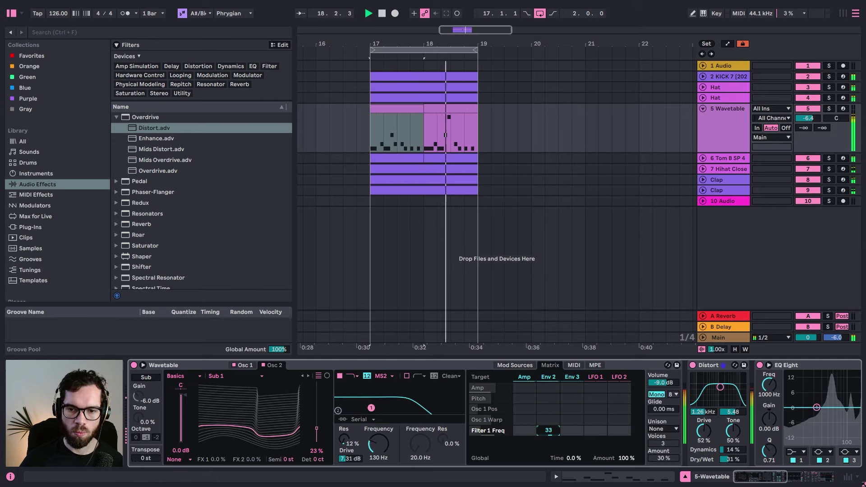
mouse_move(374, 445)
left_mouse_down()
mouse_move(375, 467)
mouse_move(378, 446)
left_mouse_up()
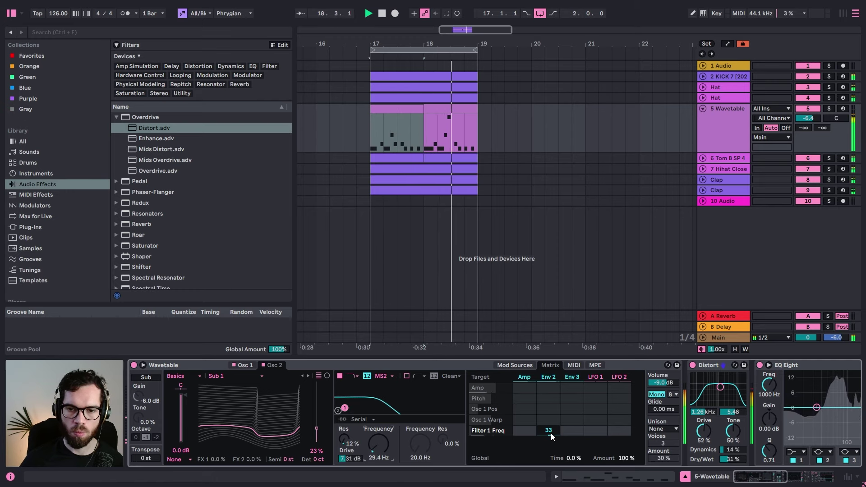
Step: Audition the OSR, SMP and PRD circuits on Wavetable's Filter 1 and settle on SMP, keeping 33 Env 2 modulation and 7.31 dB drive
left_click(389, 377)
left_click(385, 392)
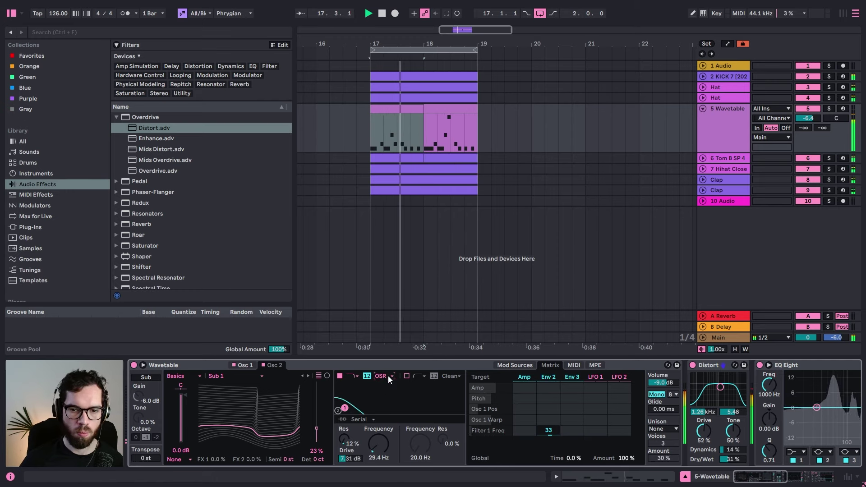
left_click(388, 375)
left_click(389, 408)
left_click(386, 381)
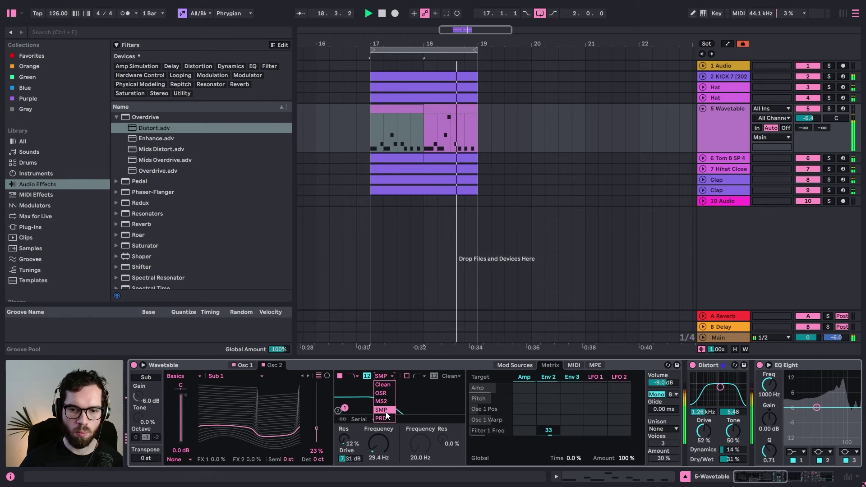
left_click(386, 376)
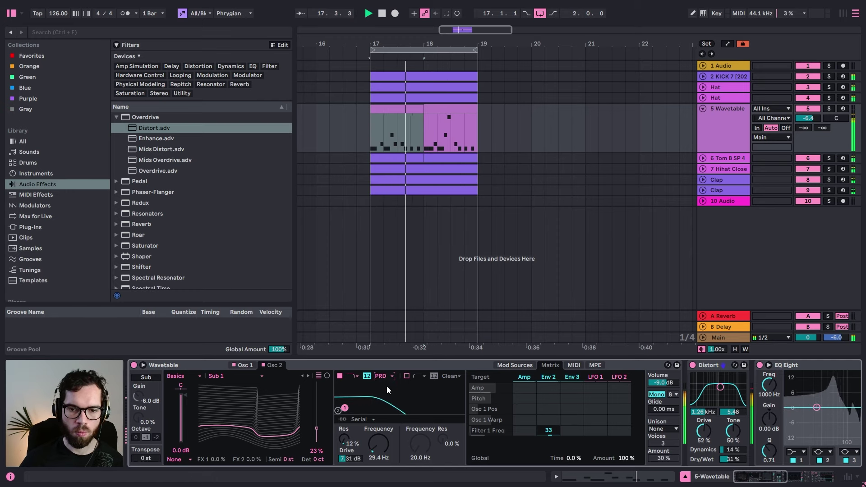
left_click(382, 409)
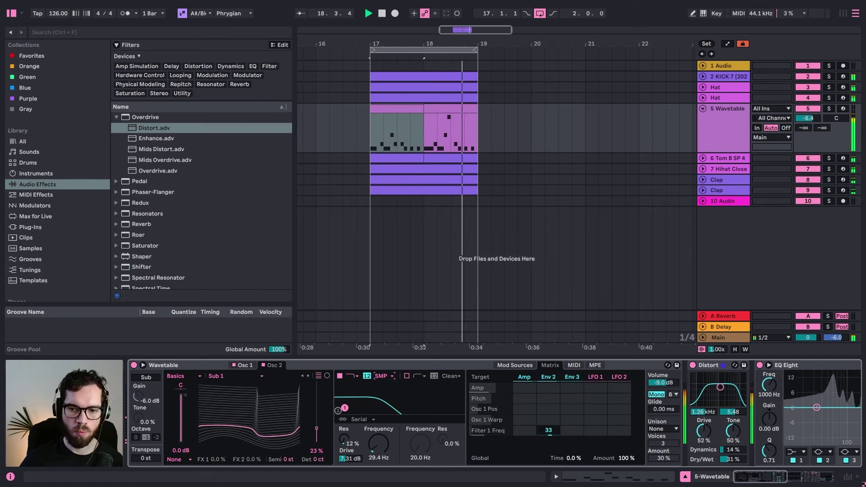
left_click_drag(548, 430, 549, 409)
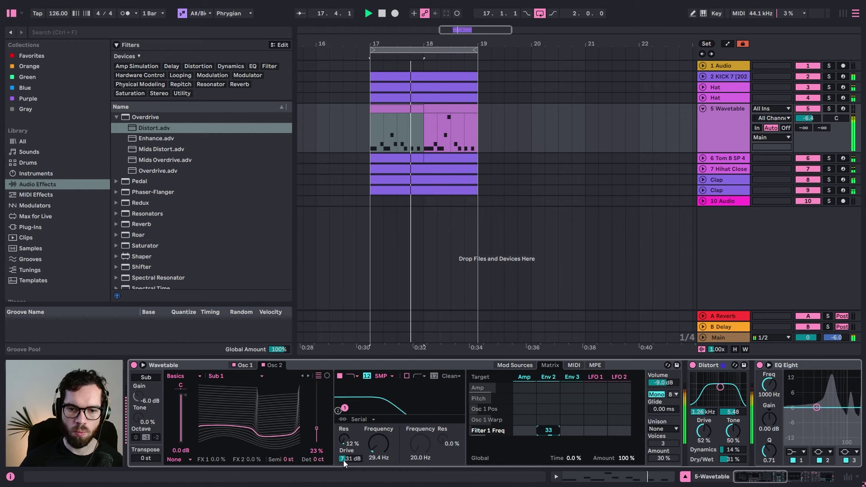
left_click_drag(353, 460, 353, 478)
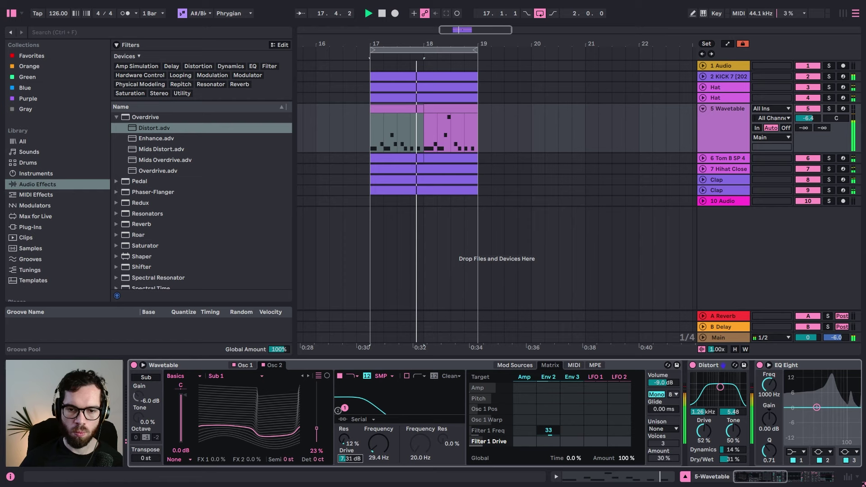
Step: Raise the Wavetable track's volume to -3.2 dB and lower EQ Eight's band 8 high-cut to 1.60 kHz with a Q of 0.58
left_click(83, 31)
mouse_move(792, 120)
left_mouse_down()
mouse_move(793, 110)
mouse_move(808, 123)
left_mouse_up()
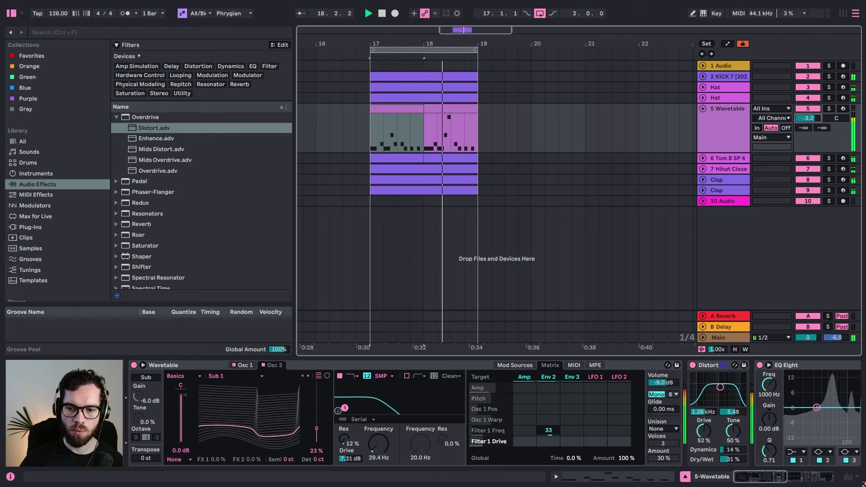
left_click(808, 477)
left_click(390, 461)
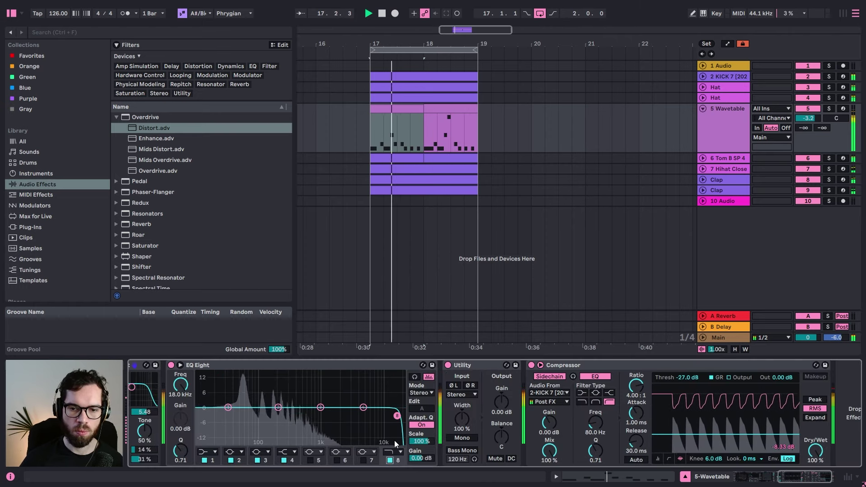
left_click_drag(397, 416, 333, 419)
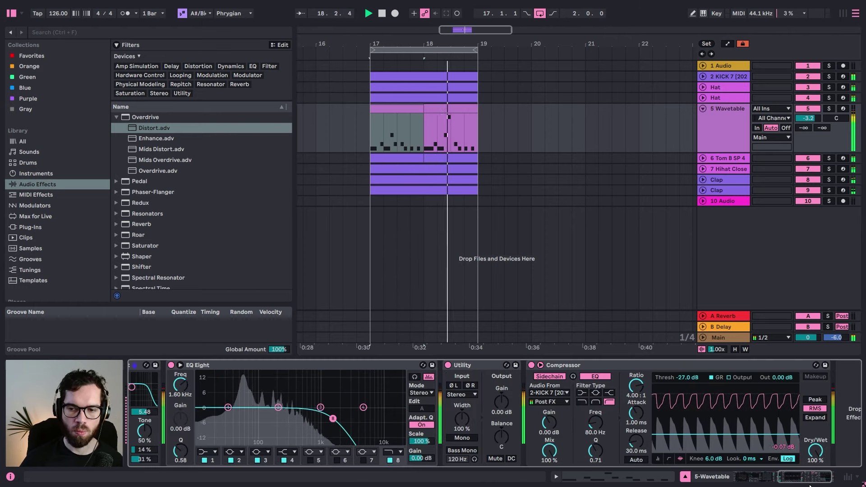
Step: Search the audio effects for "sat" and place a Saturator between EQ Eight and Utility on the bass
left_click_drag(808, 478, 771, 478)
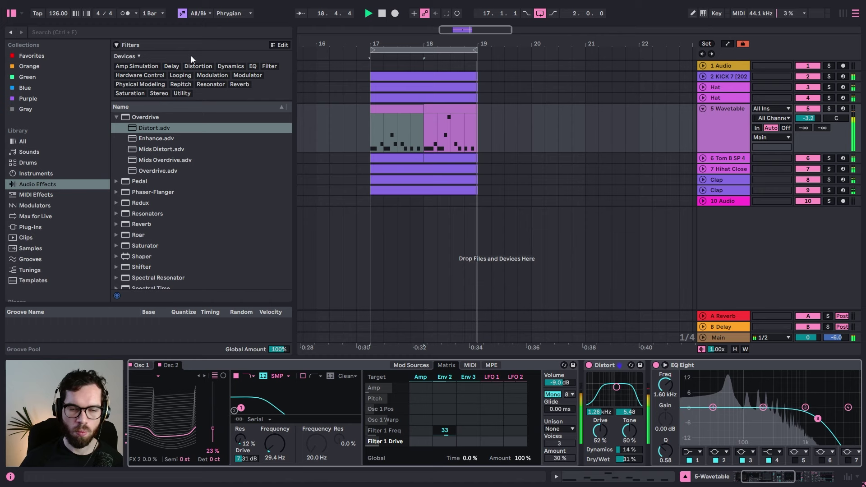
left_click(128, 36)
type("sat")
double_click(149, 101)
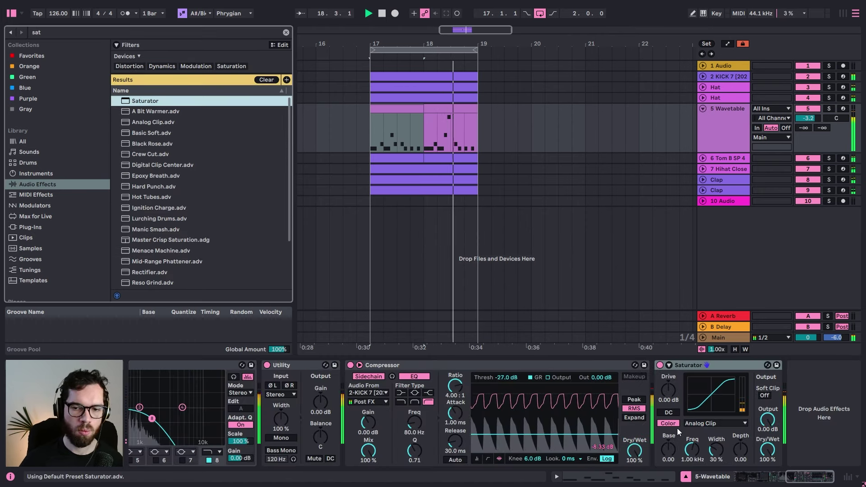
left_click_drag(711, 367, 299, 369)
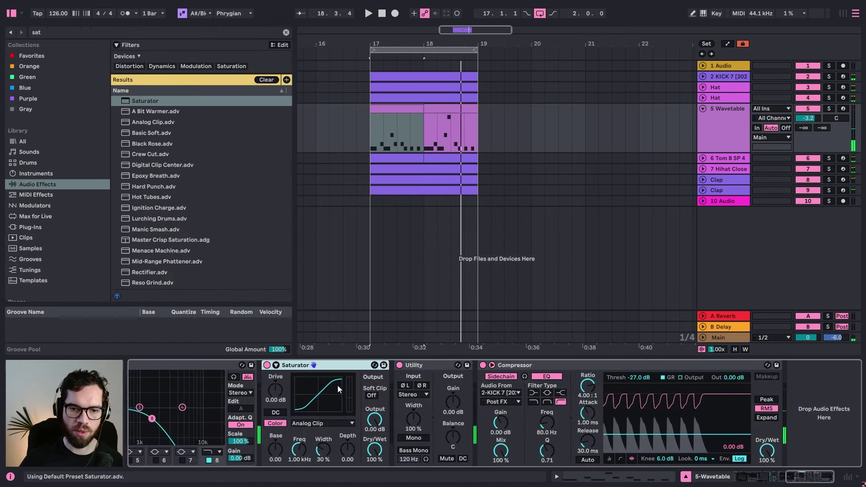
Step: Compare Saturator curves, choose Soft Sine, and set Drive to 4.57 dB in the expanded device with playback running
left_click(305, 423)
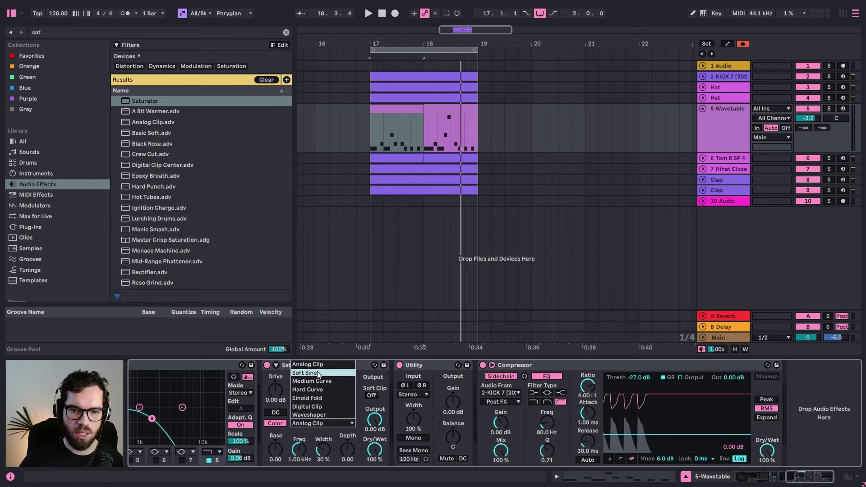
left_click(318, 373)
left_click(324, 420)
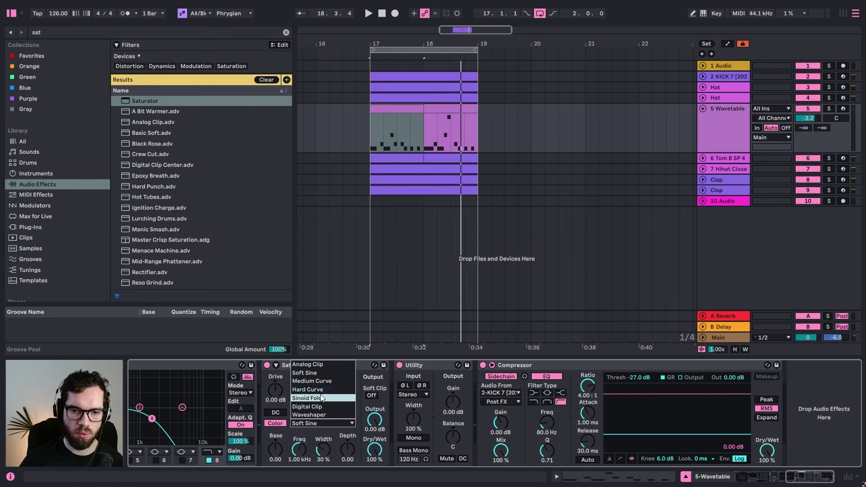
left_click(321, 399)
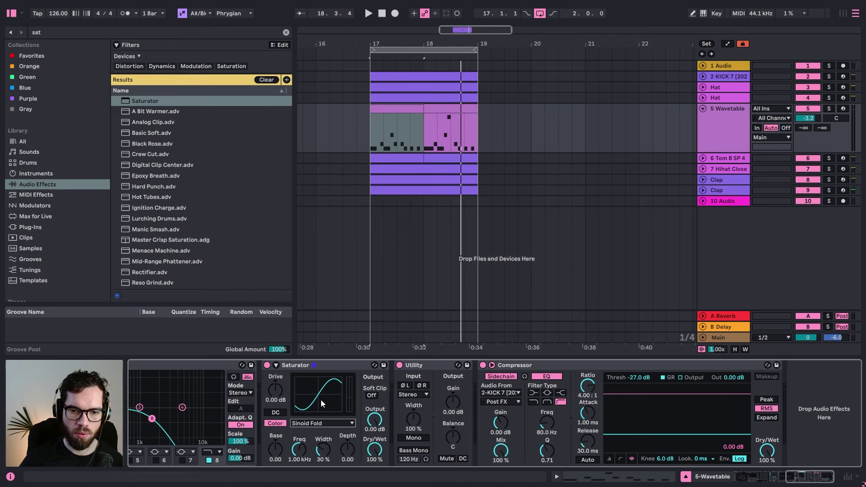
left_click(328, 422)
left_click(302, 372)
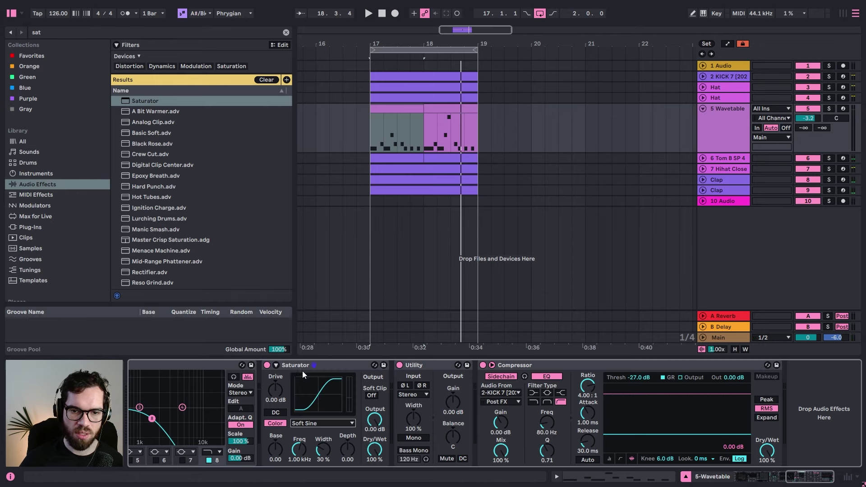
left_click(277, 366)
key("space")
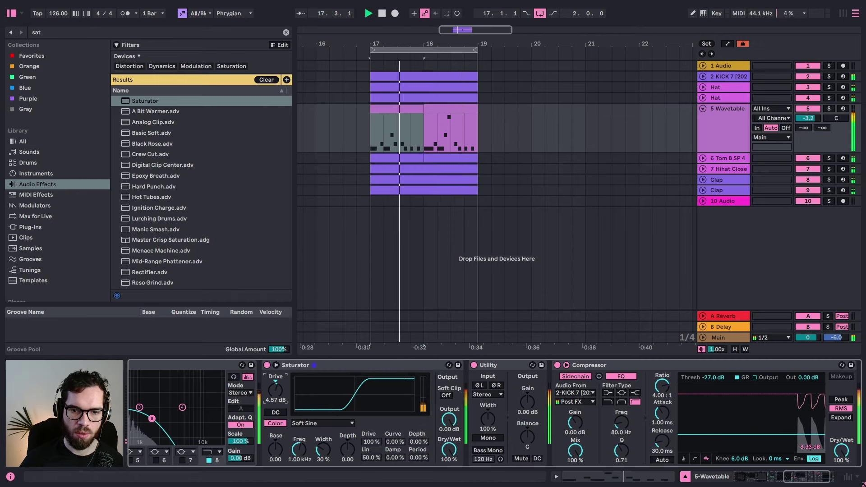
Step: Lower the bass Compressor's threshold to -30.3 dB and the Wavetable track's volume to -9.3 dB
scroll(603, 388, "left", 10)
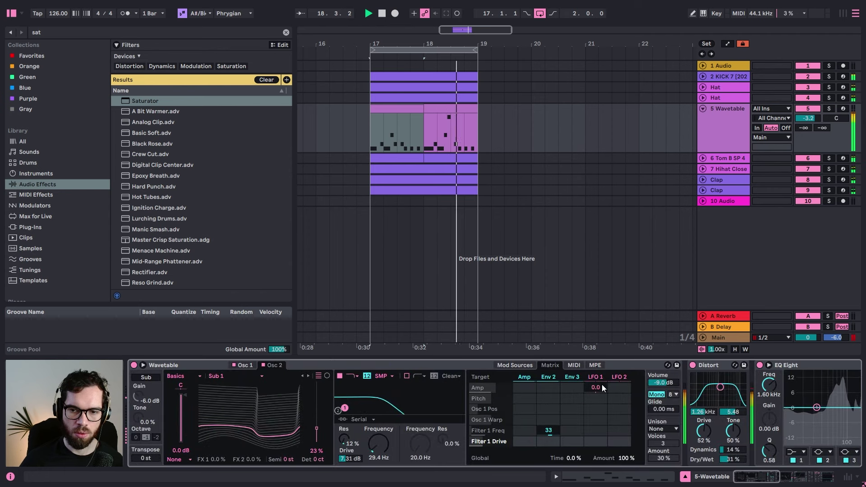
scroll(715, 432, "right", 10)
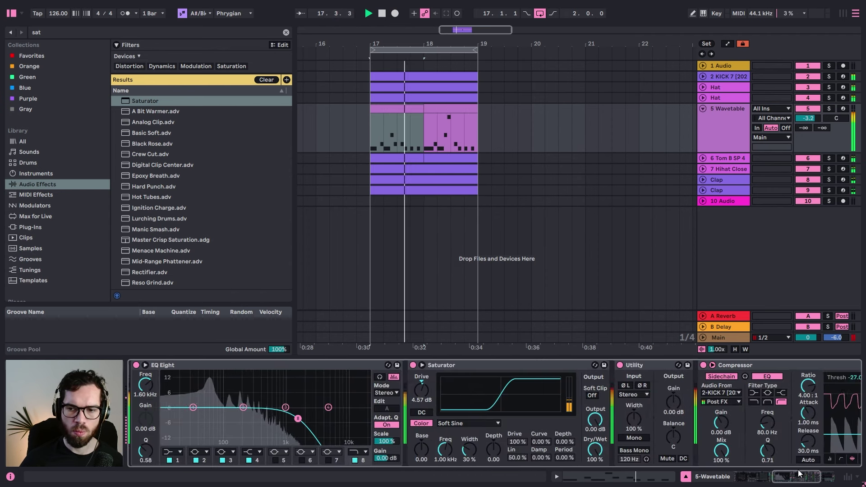
left_click_drag(725, 432, 724, 436)
left_click_drag(810, 118, 812, 121)
key("XF86AudioLowerVolume")
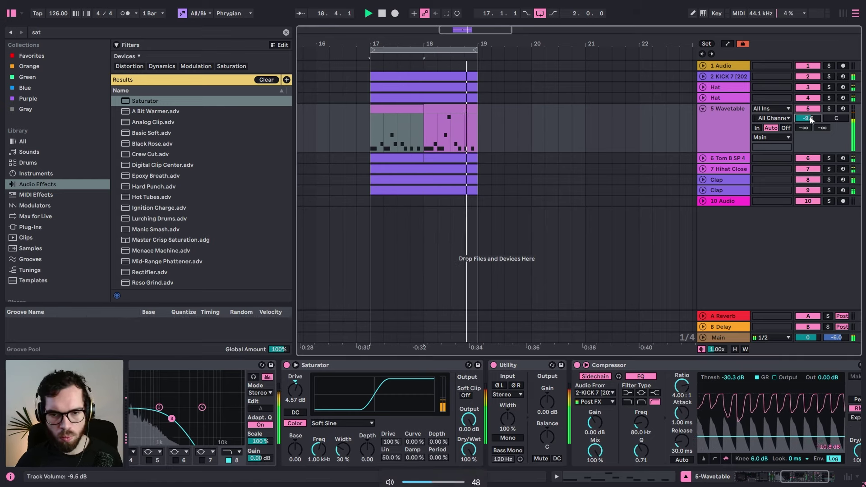
key("XF86AudioLowerVolume")
left_click(359, 111)
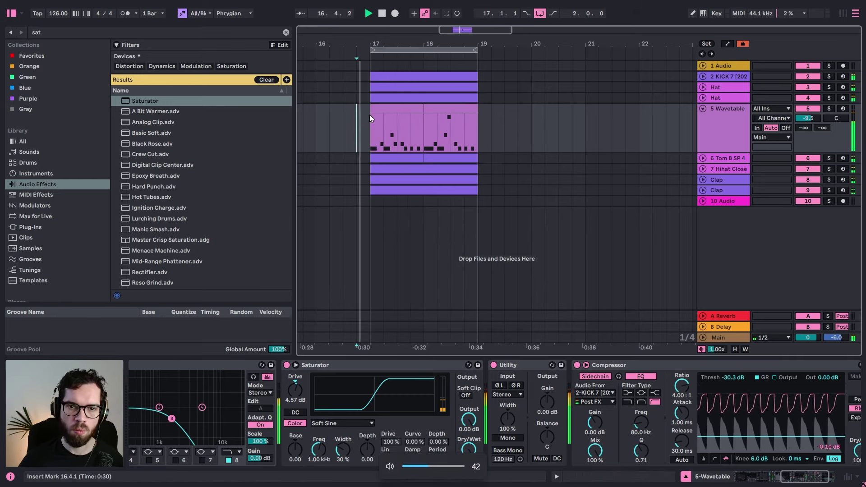
left_click(379, 112)
left_click_drag(809, 118, 815, 119)
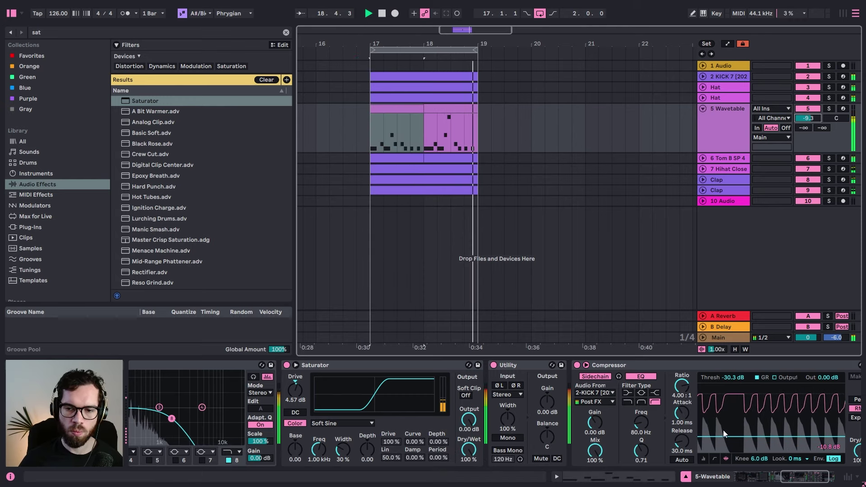
Step: Compare 24 dB and 12 dB slopes on Wavetable's Filter 1, keep 12 dB, and set its frequency's Env 2 modulation to 27
left_click_drag(798, 477, 691, 464)
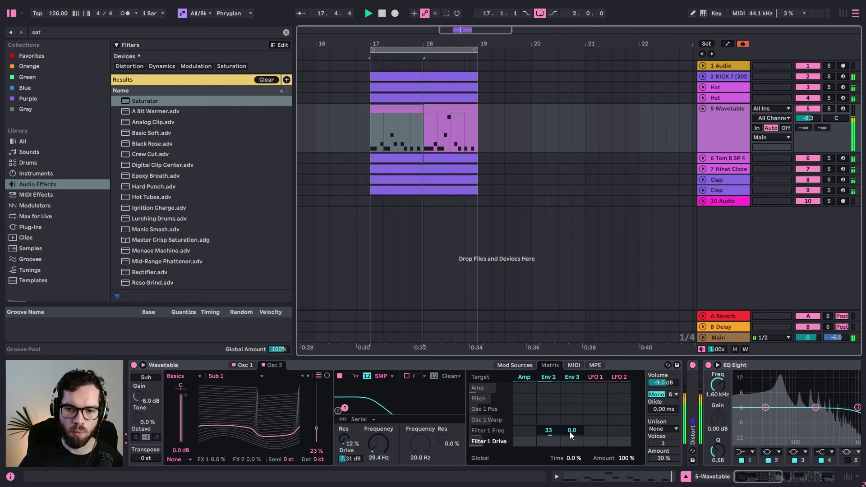
left_click(548, 430)
left_click_drag(548, 431, 554, 432)
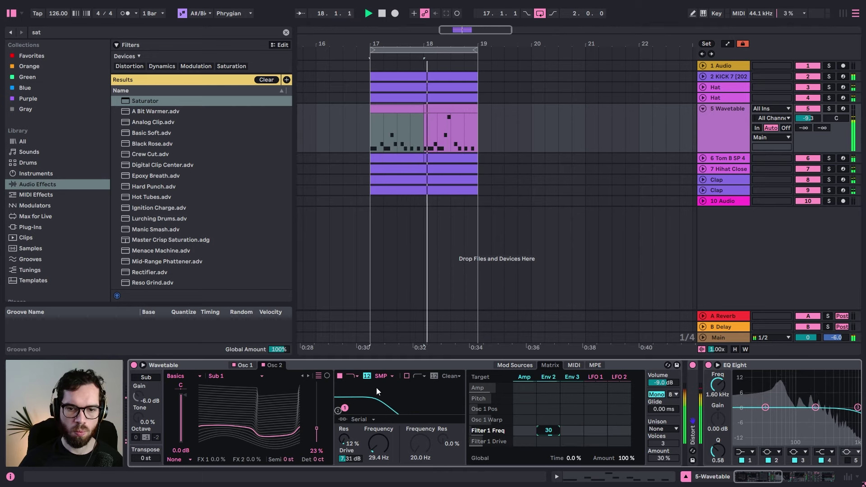
left_click(368, 376)
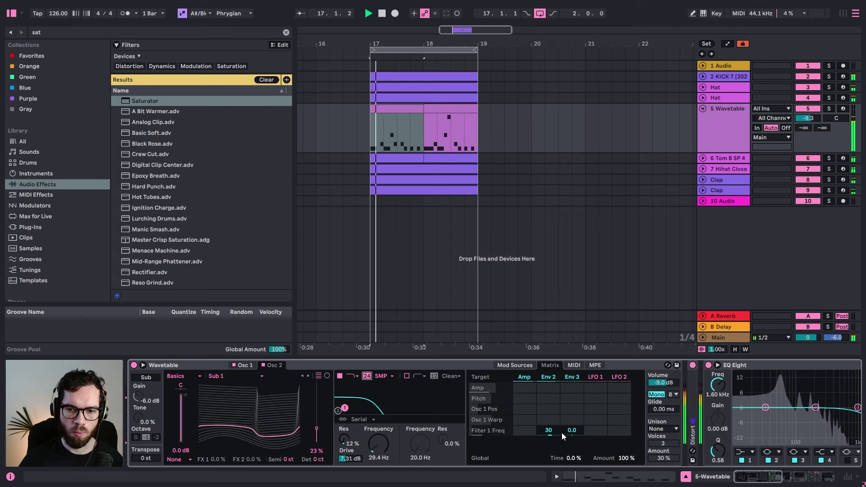
left_click_drag(551, 431, 551, 424)
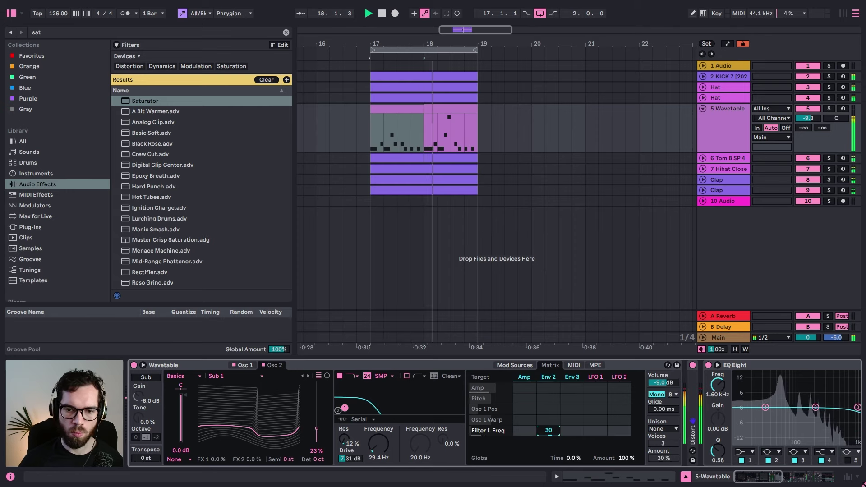
left_click(368, 376)
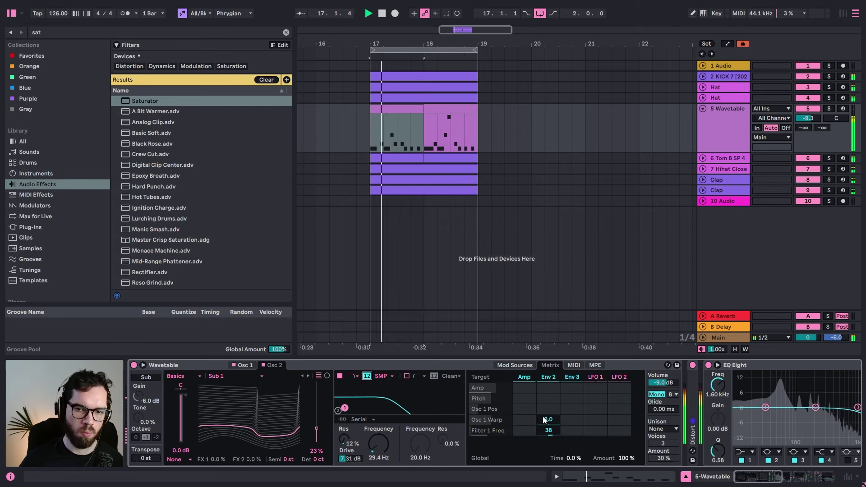
left_click(548, 430)
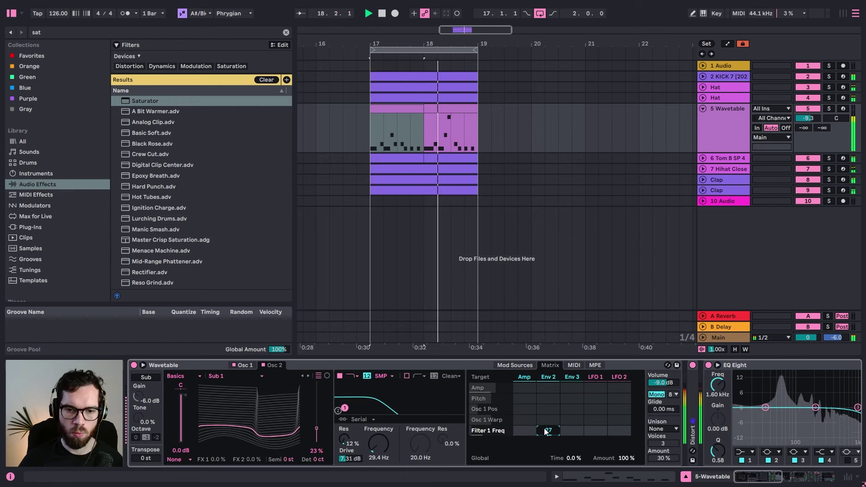
Step: Set Wavetable's oscillator 2 wavetable position to 0.0% and oscillator 1's position to 41%
left_click_drag(274, 383, 273, 376)
left_click_drag(316, 412, 316, 442)
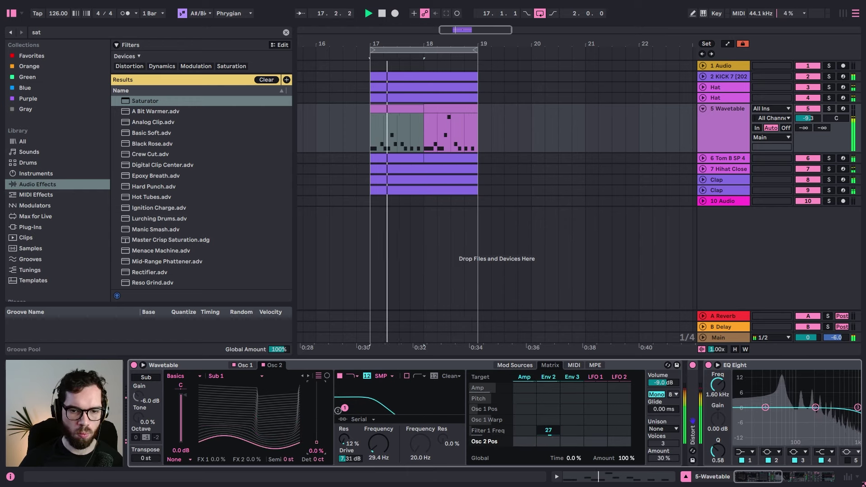
left_click(245, 365)
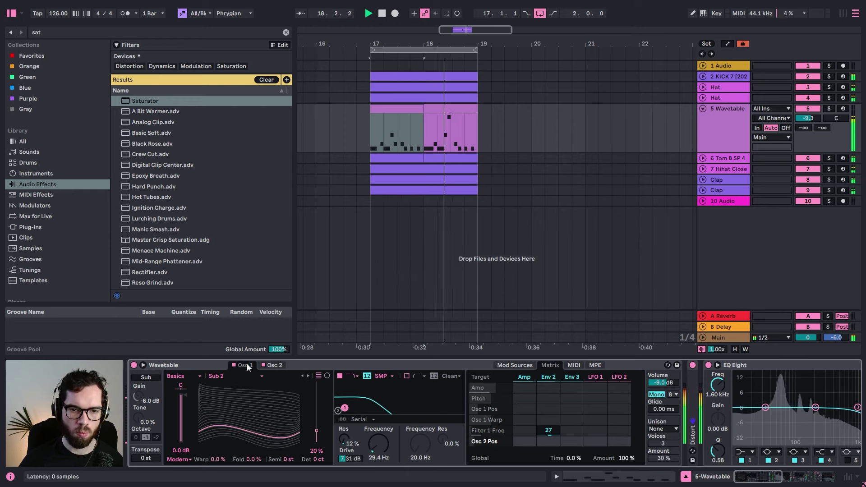
left_click_drag(316, 400, 316, 417)
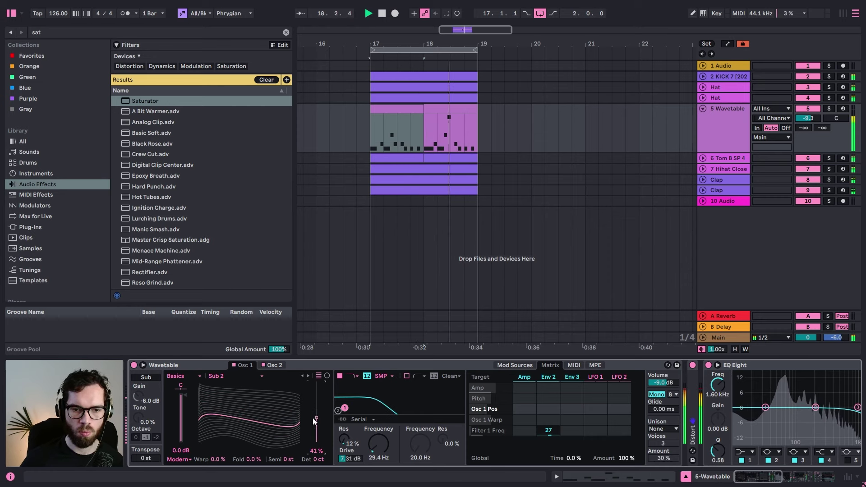
Step: Solo the Wavetable track and set the Saturator to 7.43 dB Drive and -4.57 dB Output, leaving Soft Clip and DC off
left_click(829, 108)
double_click(408, 368)
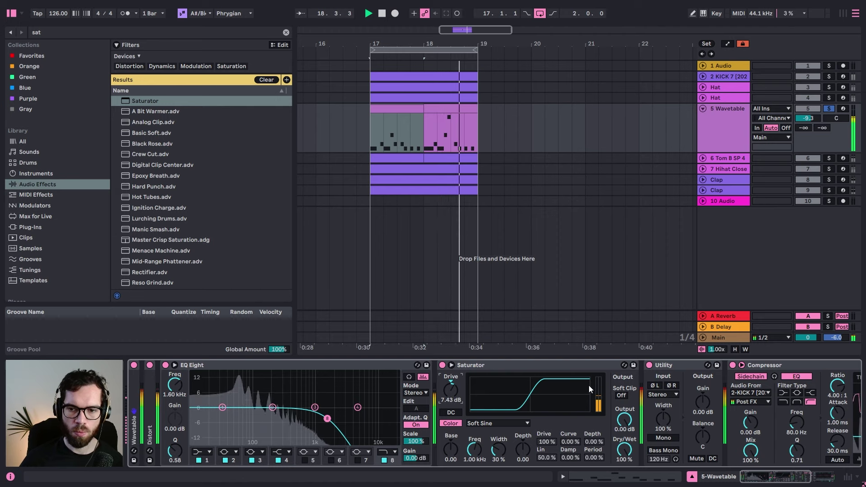
left_click(621, 395)
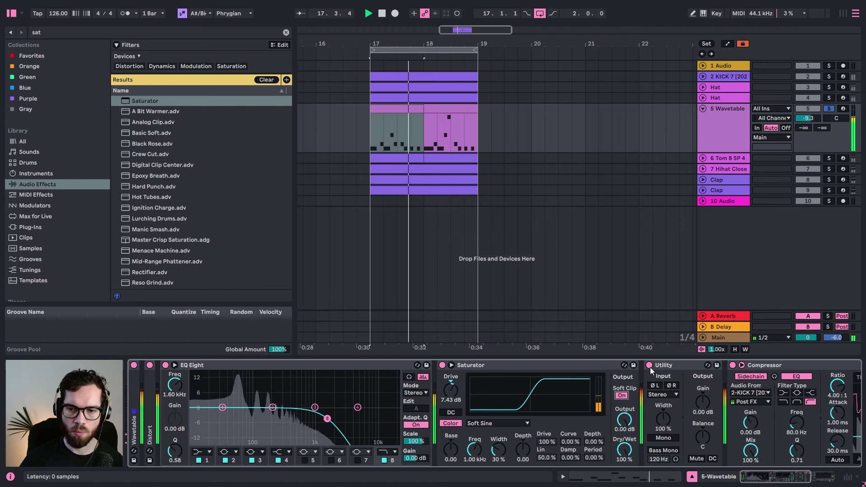
left_click(621, 395)
left_click_drag(624, 421, 625, 436)
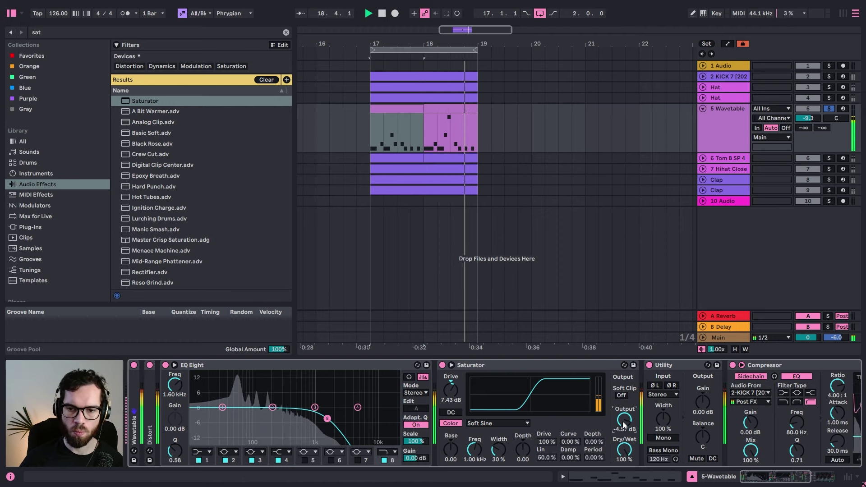
left_click(455, 414)
left_click(455, 414)
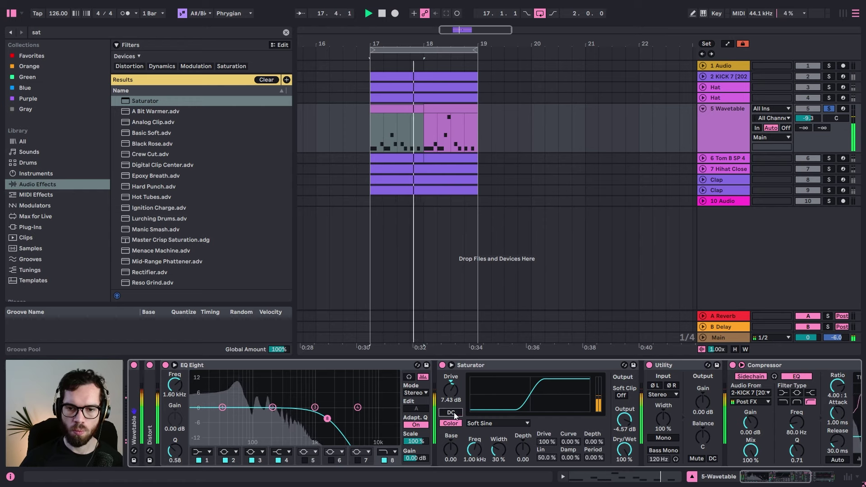
Step: Unsolo the Wavetable track and raise its volume to -8.1 dB
left_click(824, 108)
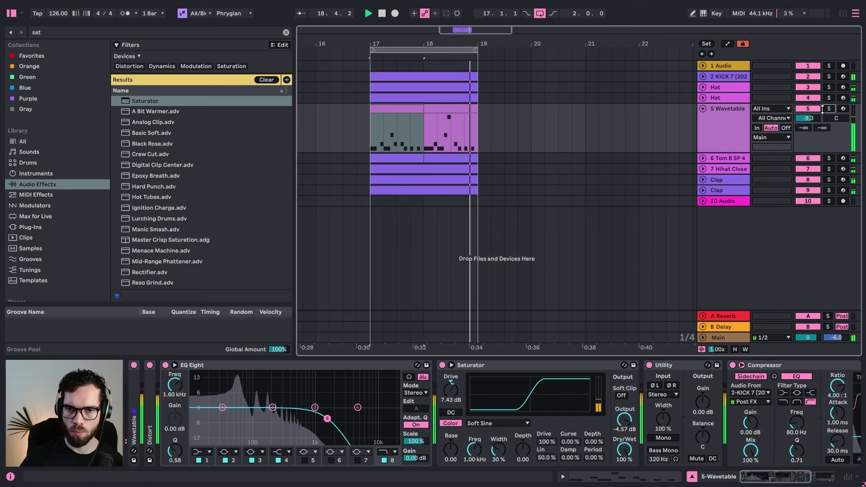
left_click(412, 108)
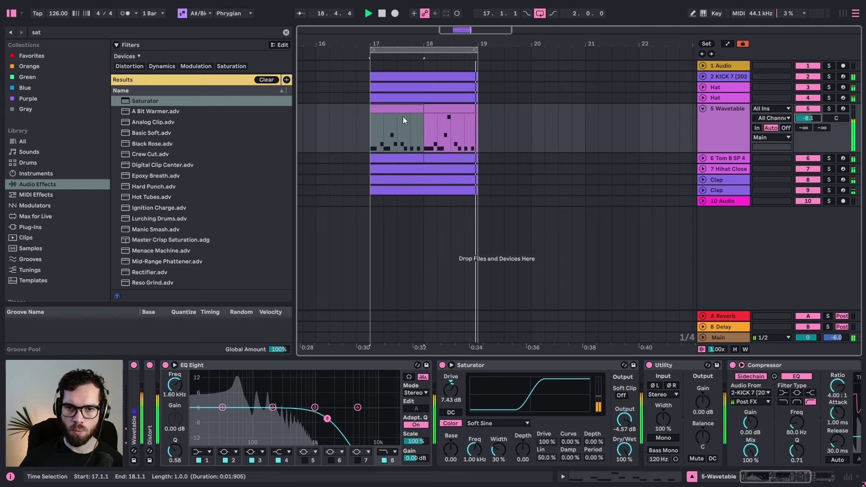
Step: In the second bass clip, shorten the opening A#0 note so that it ends at 1.1.3
left_click(431, 106)
double_click(432, 111)
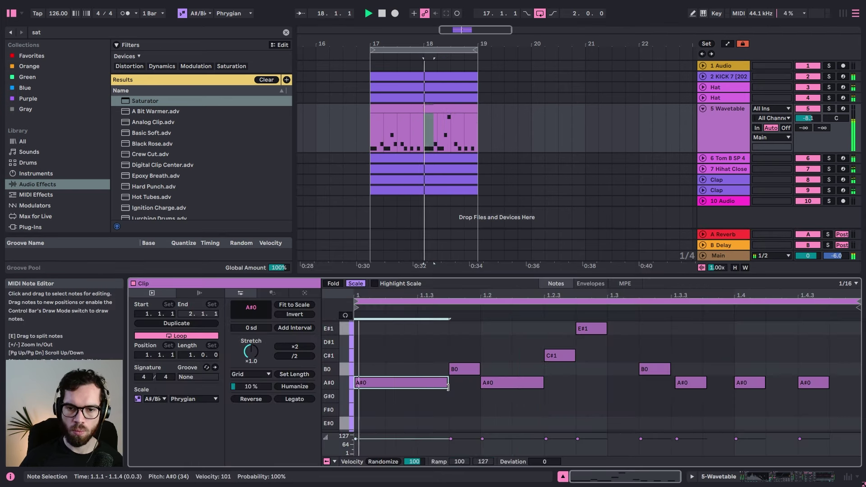
left_click(411, 383)
left_click(426, 378)
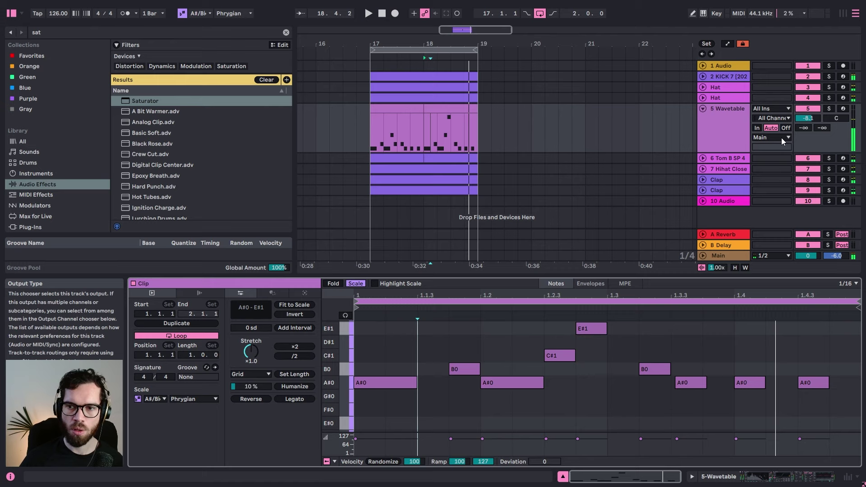
Step: Raise the Wavetable track's volume to -6.1 dB and audition the bassline against the drums
left_click_drag(807, 118, 808, 112)
left_click(384, 110)
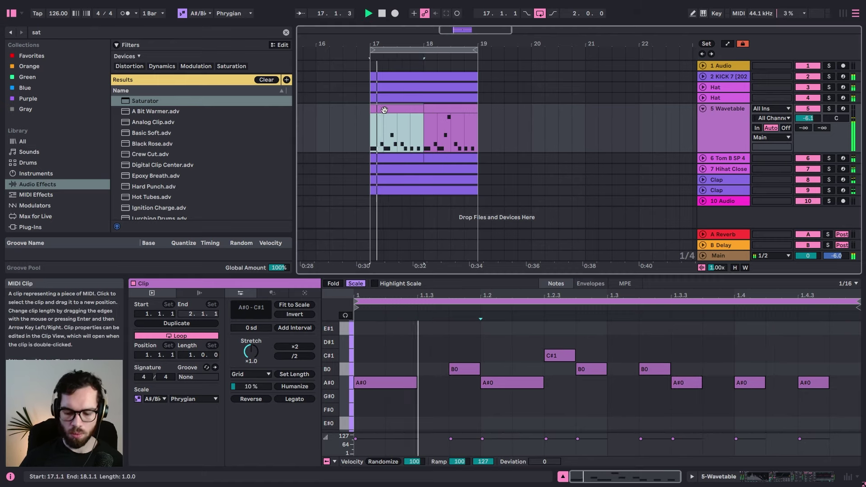
key("XF86AudioRaiseVolume")
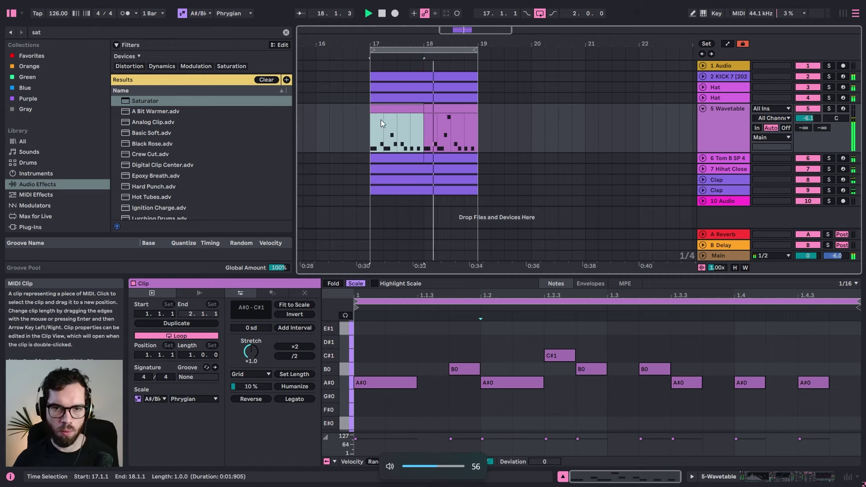
left_click(361, 112)
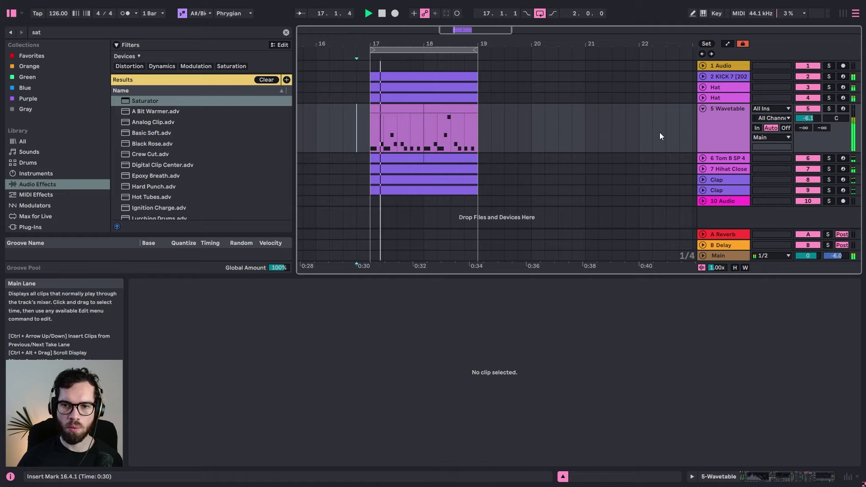
left_click(389, 84)
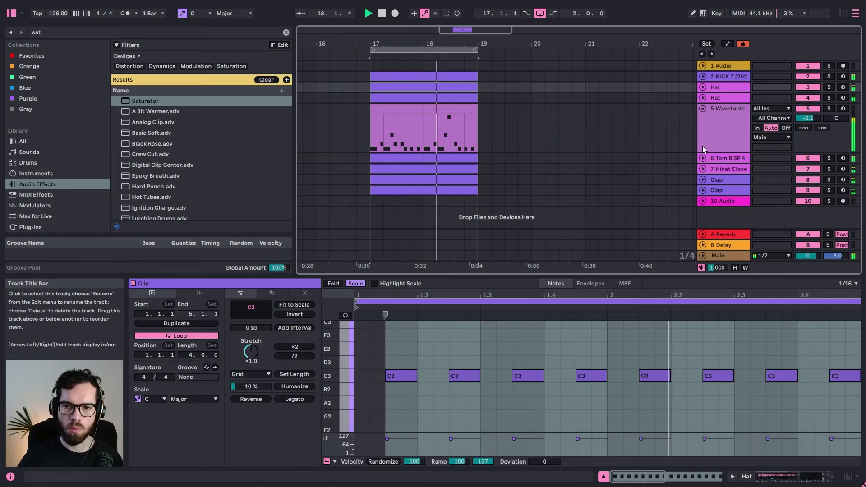
Step: Insert a MIDI track below the Wavetable track and load the Serum_x64 plug-in on it
left_click(678, 121)
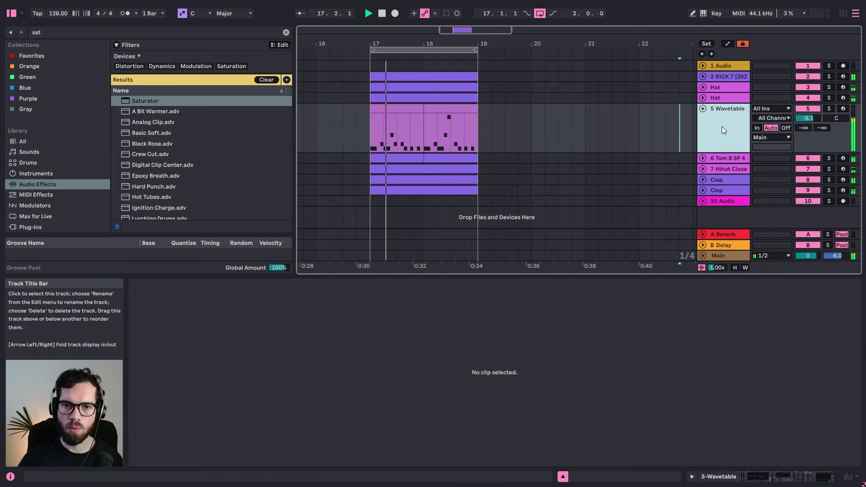
key("ctrl+shift+t")
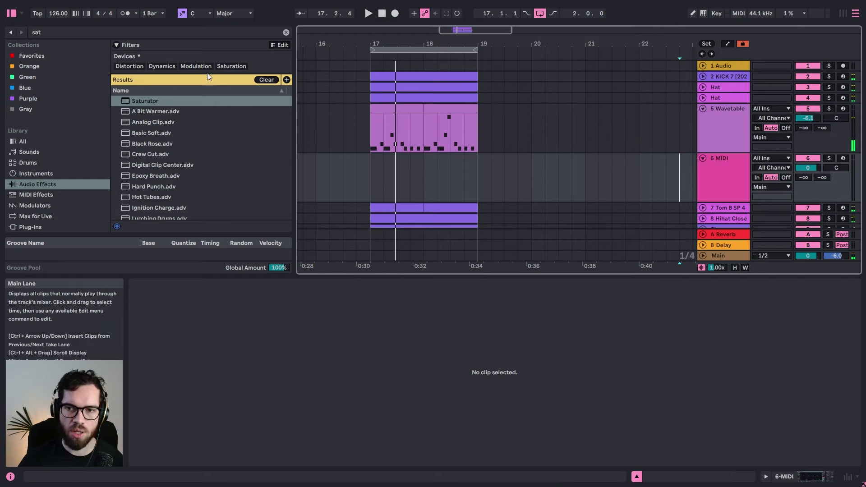
left_click(117, 34)
type("ser")
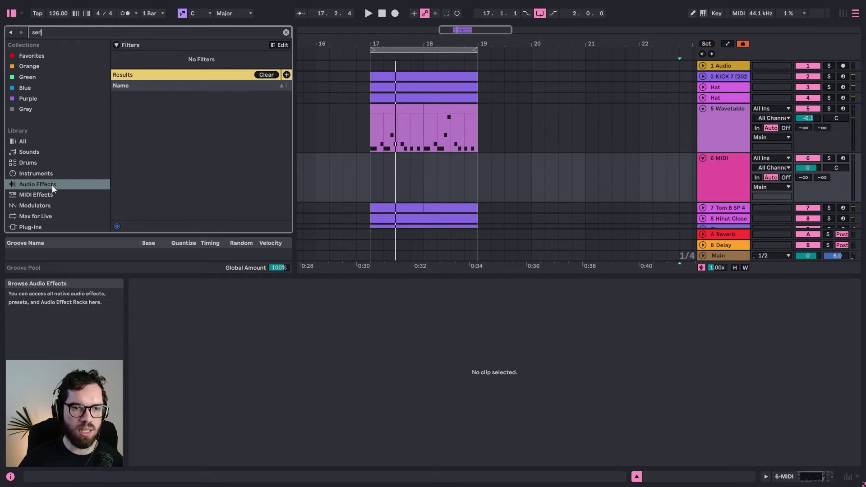
scroll(45, 210, "down", 3)
left_click(47, 170)
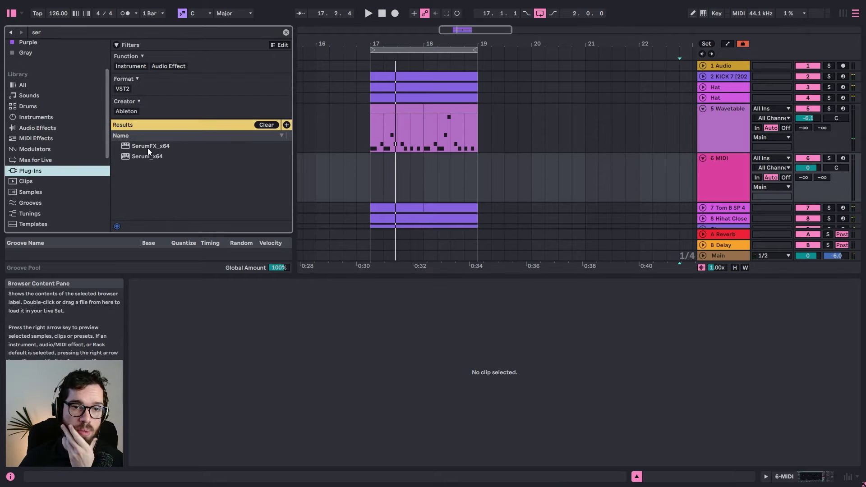
left_click_drag(151, 156, 338, 177)
left_click_drag(470, 176, 471, 177)
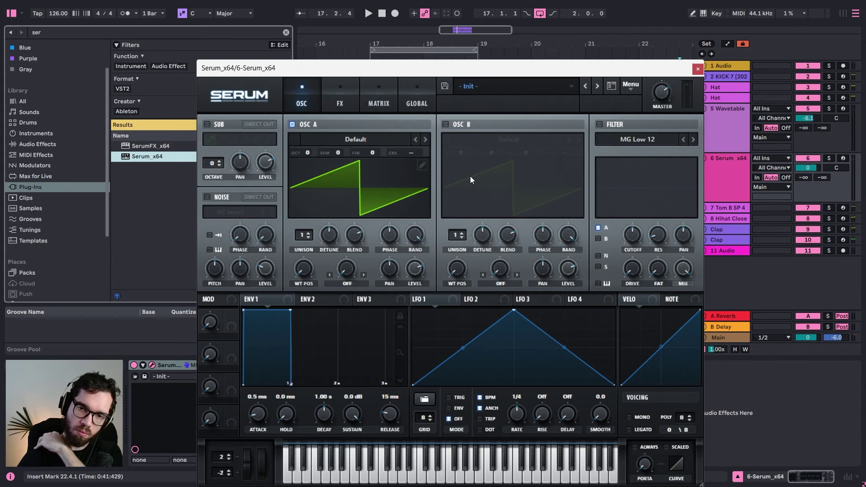
left_click(696, 70)
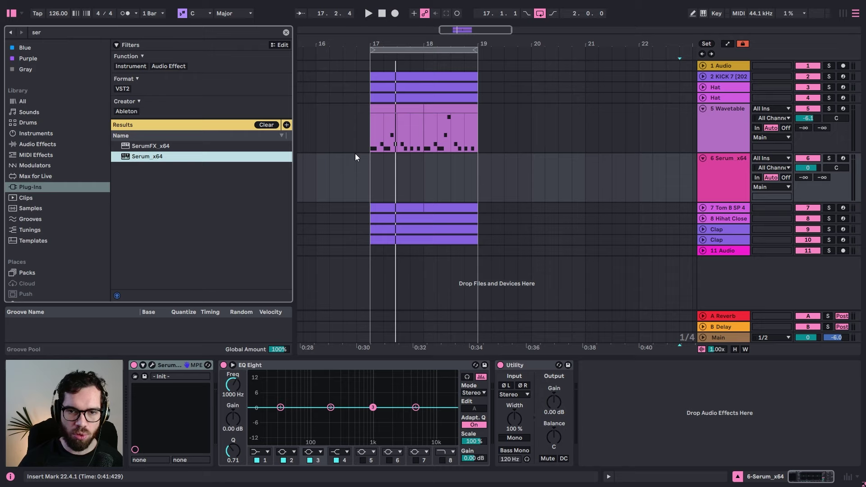
left_click(343, 157)
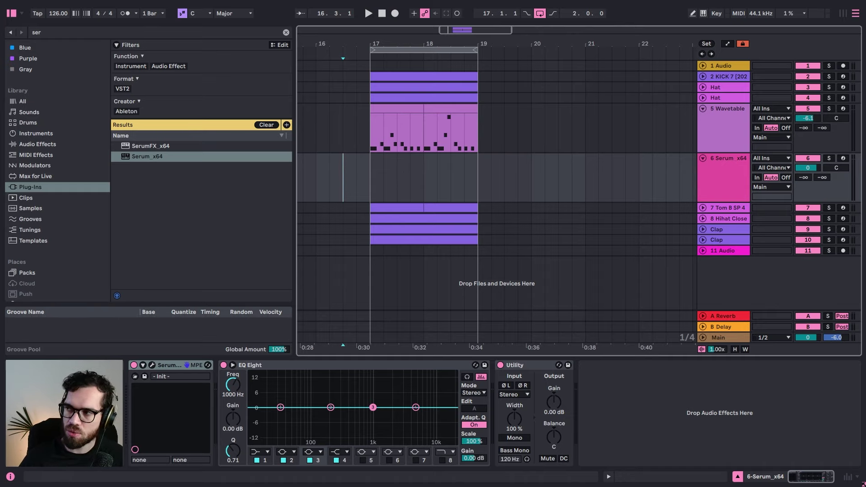
Step: Add an audio track below Serum and place Splice's VOX_URG_140_vocal_rap_you_dont_want_this_wet.wav on it at bar 17
key("alt+Tab")
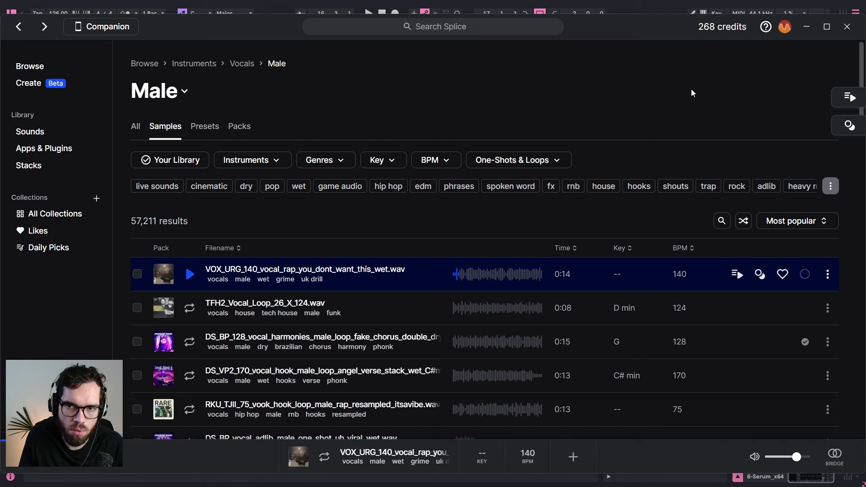
key("alt+Tab")
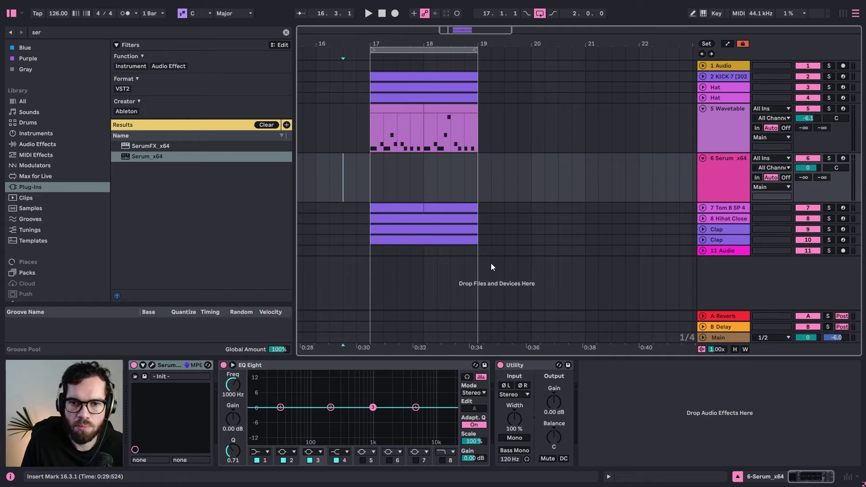
left_click(740, 162)
key("ctrl+t")
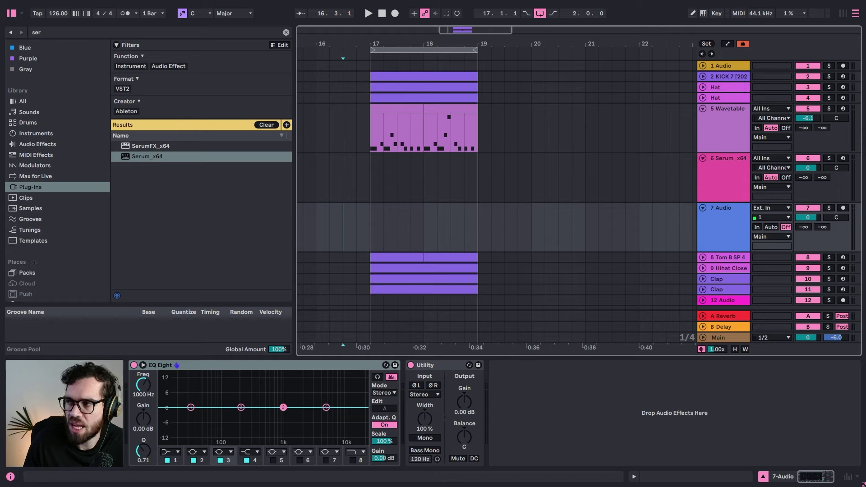
left_click_drag(362, 249, 372, 224)
left_click(733, 227)
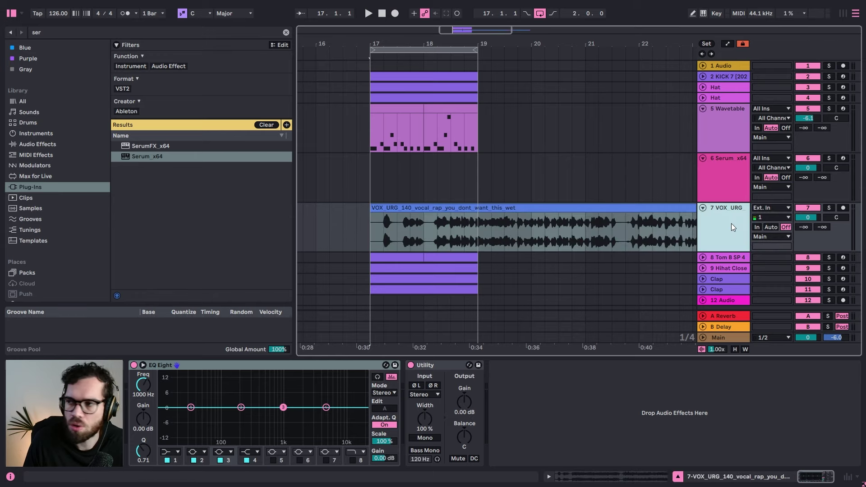
Step: Move the vocal clip to start at bar 15, play it, and hide the browser to widen the arrangement
double_click(475, 213)
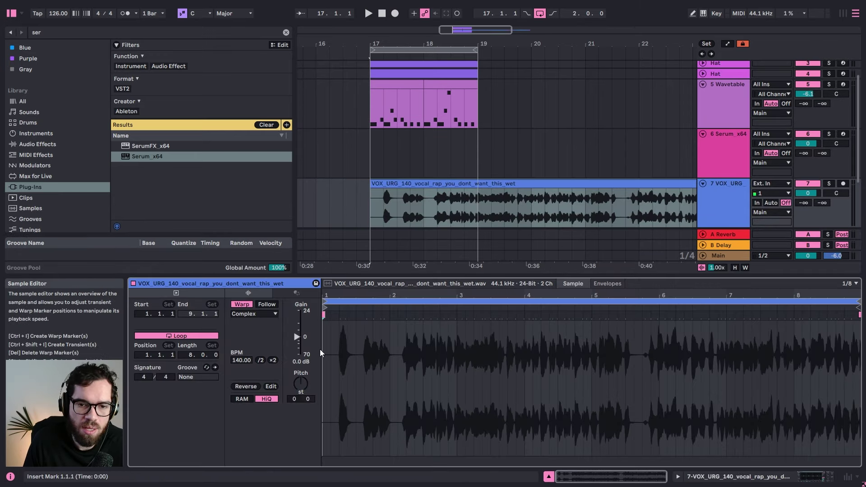
left_click_drag(519, 185, 402, 185)
key("space")
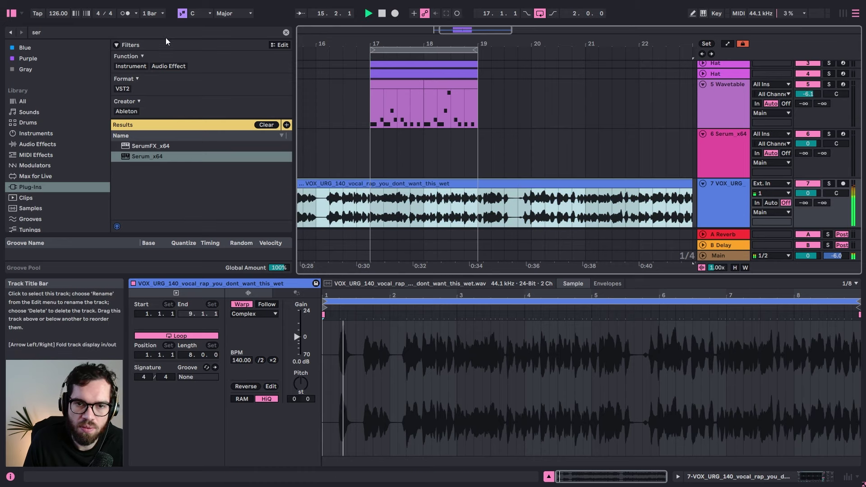
left_click(9, 17)
scroll(338, 194, "left", 5)
Step: Split the vocal clip at bar 17, deactivate the part after the split, and audition the loop
left_click(328, 195)
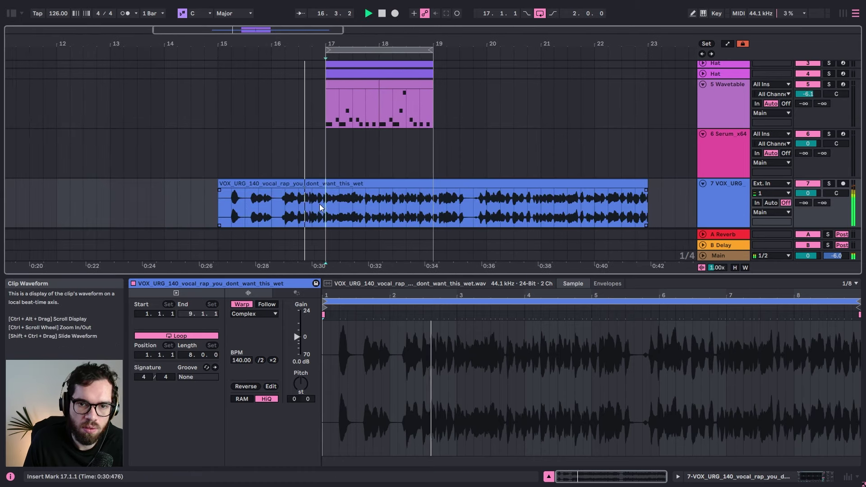
left_click(339, 184)
key("0")
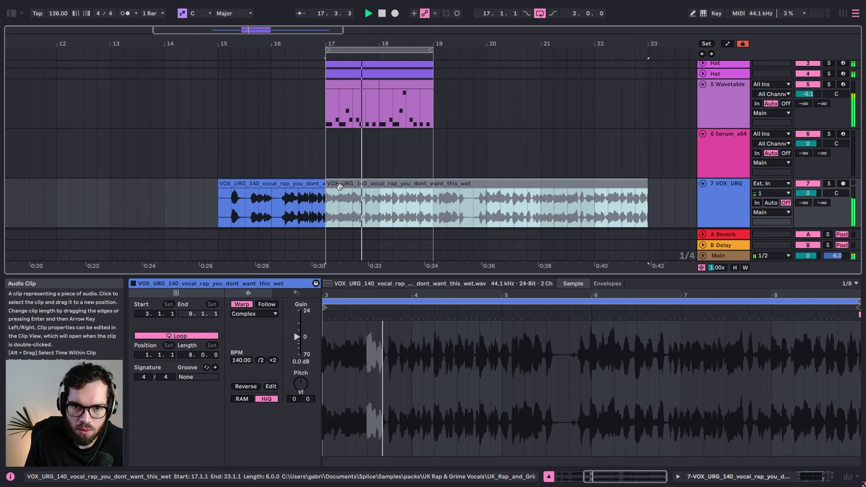
left_click(313, 164)
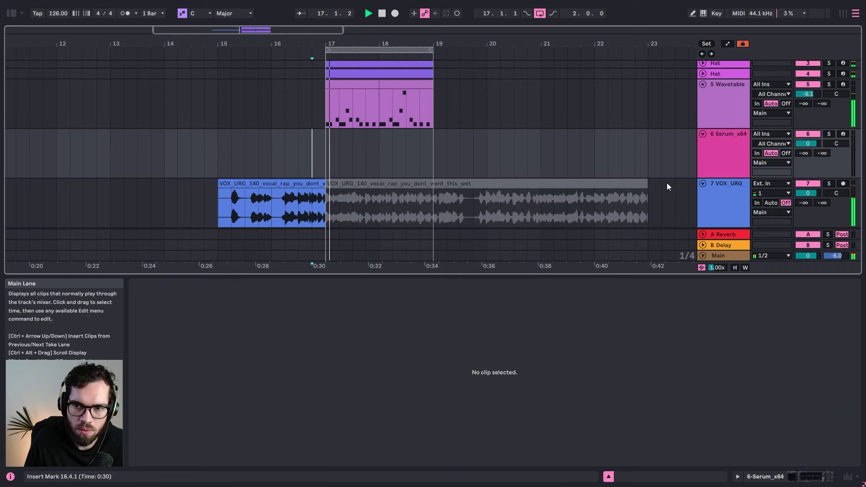
Step: Stop playback, move the deactivated vocal part earlier so it ends at bar 17, and reactivate it
left_click(711, 191)
key("space")
left_click_drag(616, 183, 291, 185)
key("0")
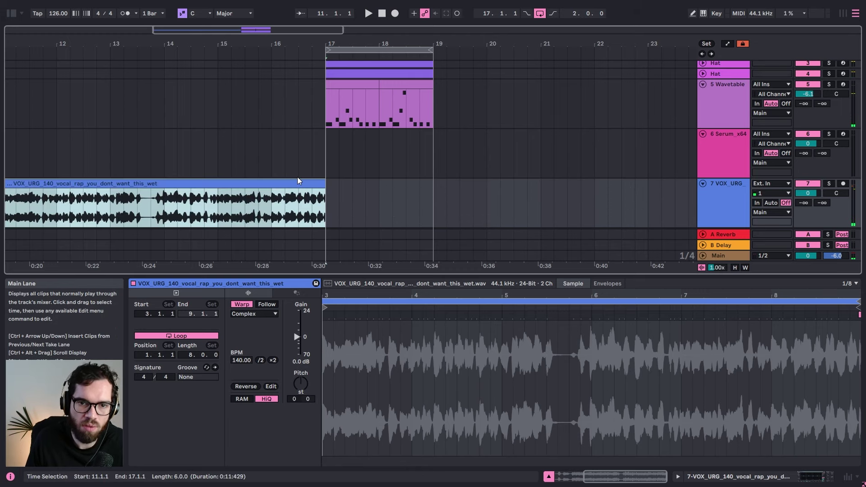
Step: Split the vocal clip at bar 16, play from there, and select the portion before the split
left_click(266, 201)
key("ctrl+e")
key("space")
left_click(262, 183)
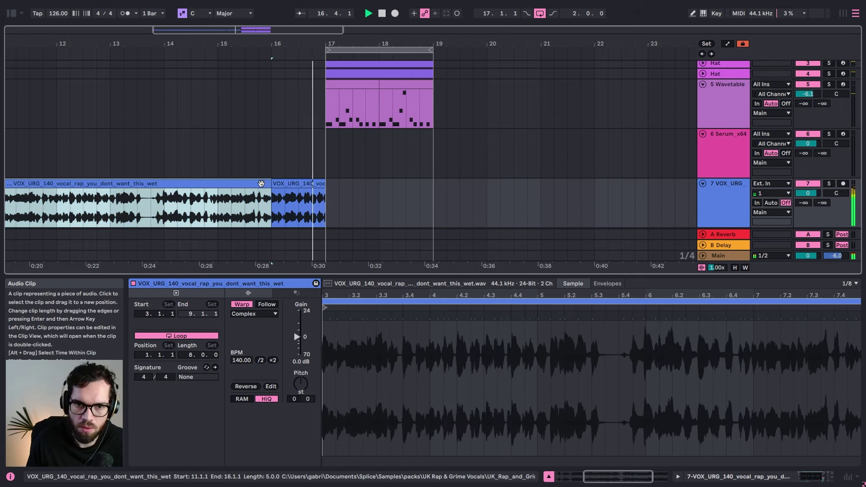
Step: Trim the end of the vocal clip on track 7 to just before bar 17 and play the transition
key("space")
key("space")
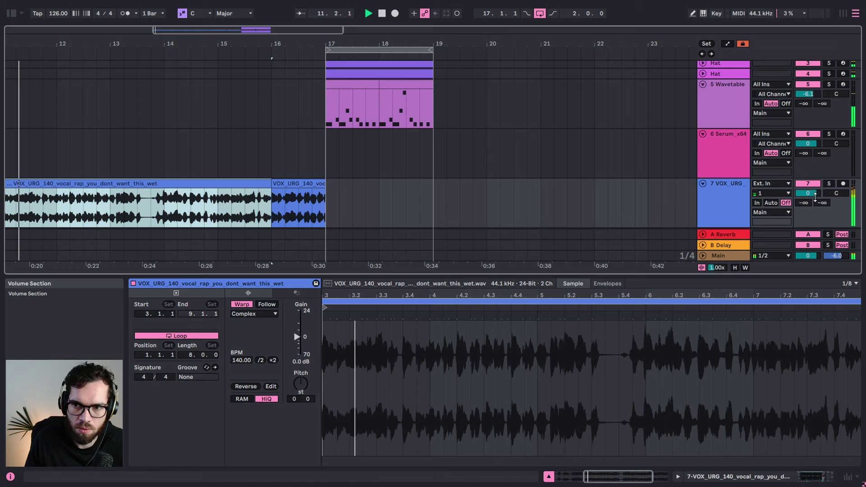
left_click(311, 217)
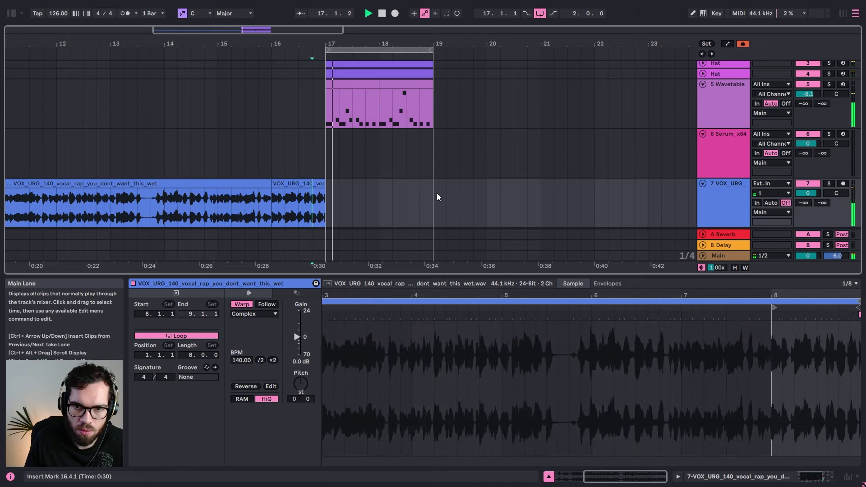
left_click_drag(322, 44, 322, 117)
left_click_drag(346, 188, 341, 187)
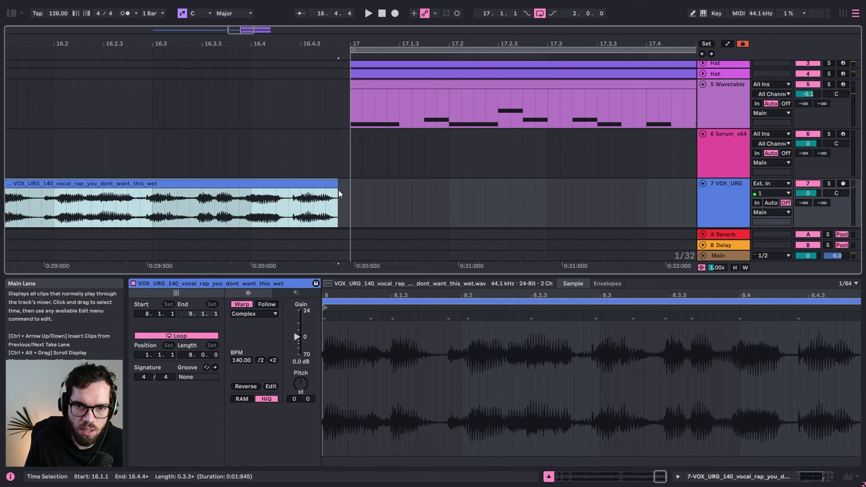
left_click(337, 191)
left_click(139, 216)
key("space")
left_click(150, 218)
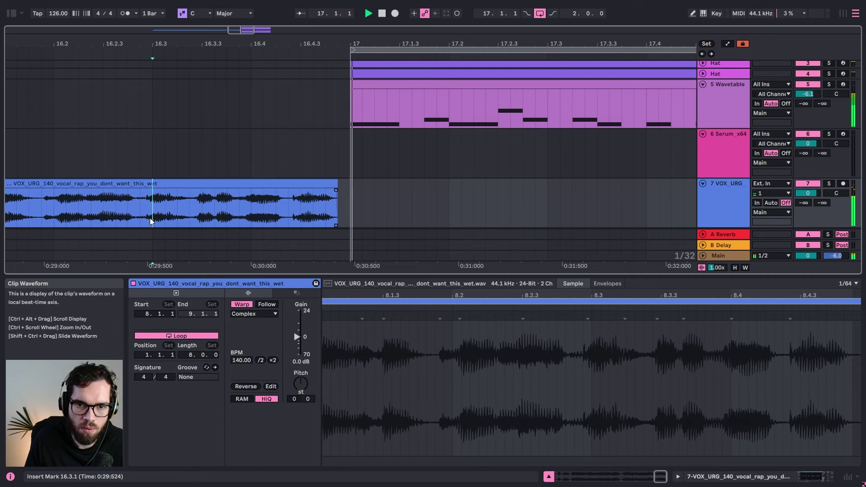
left_click_drag(255, 45, 308, 46)
key("space")
key("space")
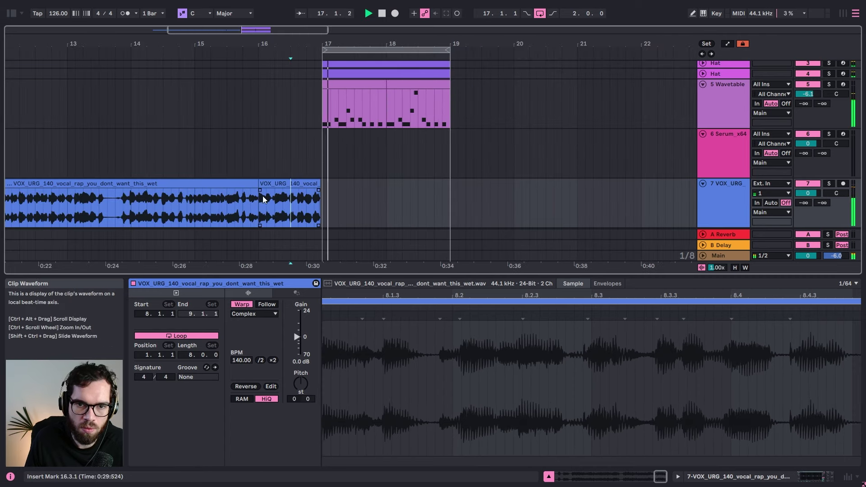
Step: Insert a new audio track below the vocal track 7
left_click(275, 200)
left_click(738, 206)
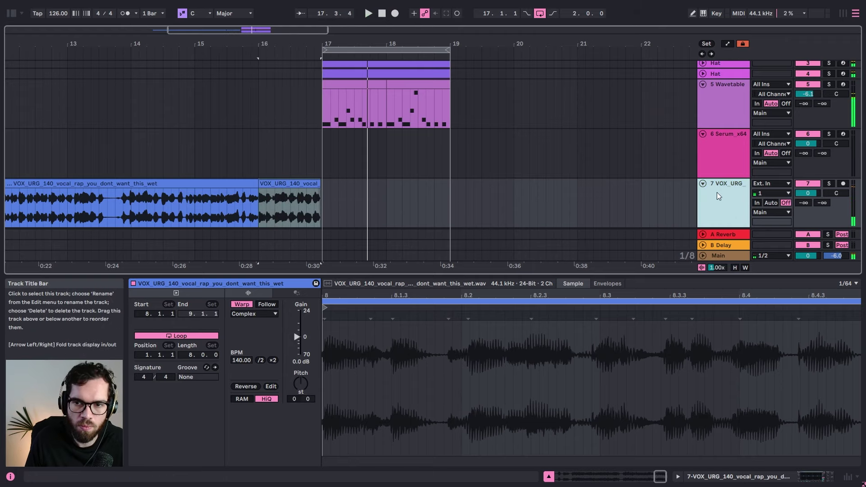
key("ctrl+t")
Step: Listen to the opening of the vocal clip from 11.1.1 and around 11.3 to find a phrase for chopping
left_click_drag(358, 43, 608, 31)
left_click(340, 172)
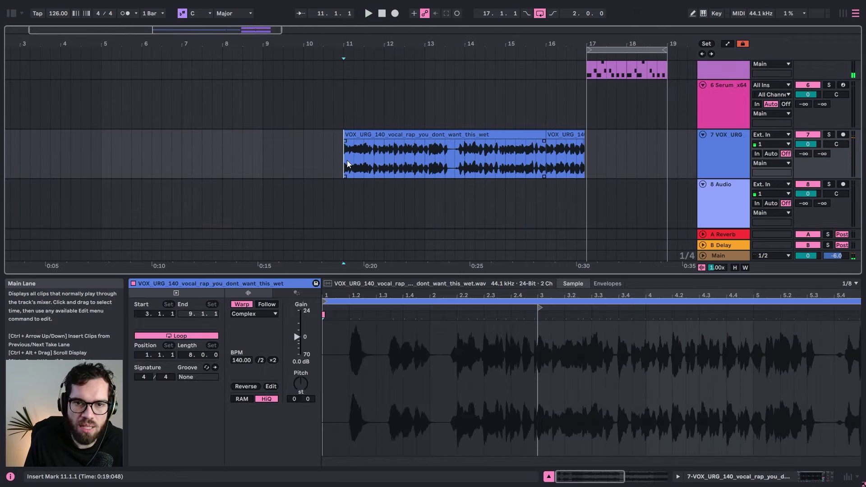
key("space")
key("space")
left_click_drag(349, 44, 309, 107)
key("space")
key("space")
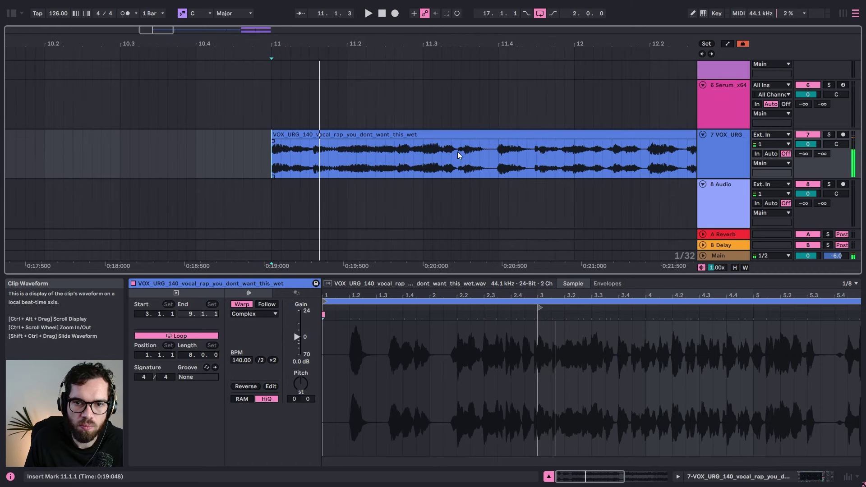
left_click(457, 153)
key("space")
key("space")
left_click(428, 154)
key("space")
key("space")
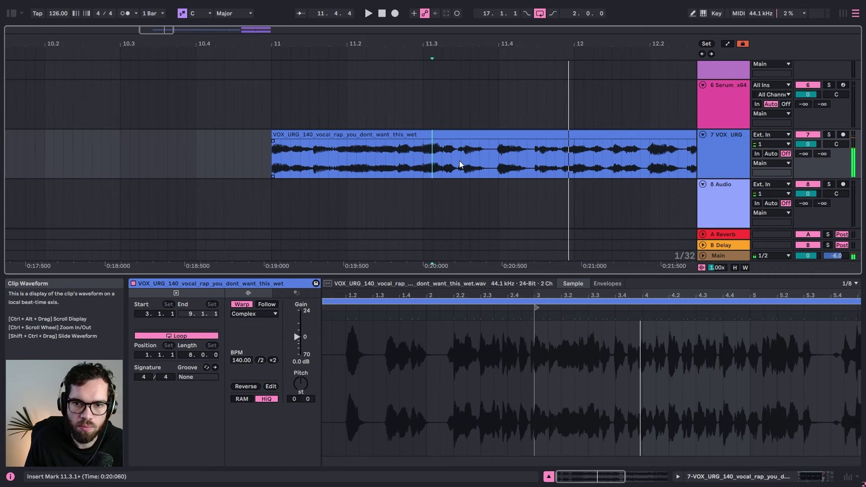
Step: Copy the vocal section from 11.3.3 to 11.4.3 onto track 8 at 17.1.1 and play it in context from 16.4.1
left_click_drag(460, 160, 536, 155)
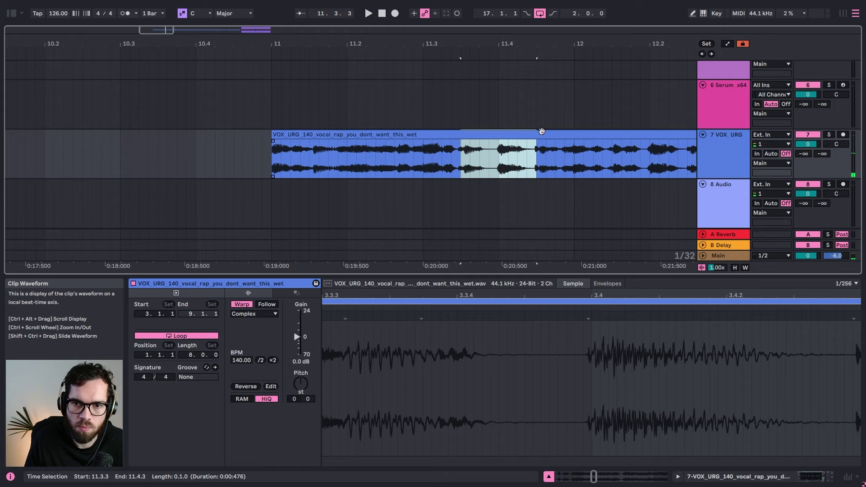
key("space")
key("space")
left_click_drag(562, 44, 216, 7)
left_click(416, 209)
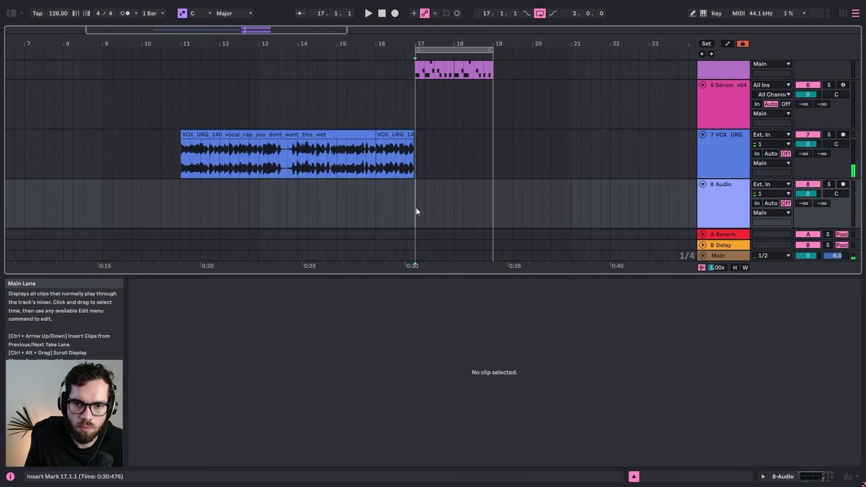
key("ctrl+v")
key("space")
left_click(401, 196)
key("space")
key("space")
left_click_drag(420, 44, 420, 90)
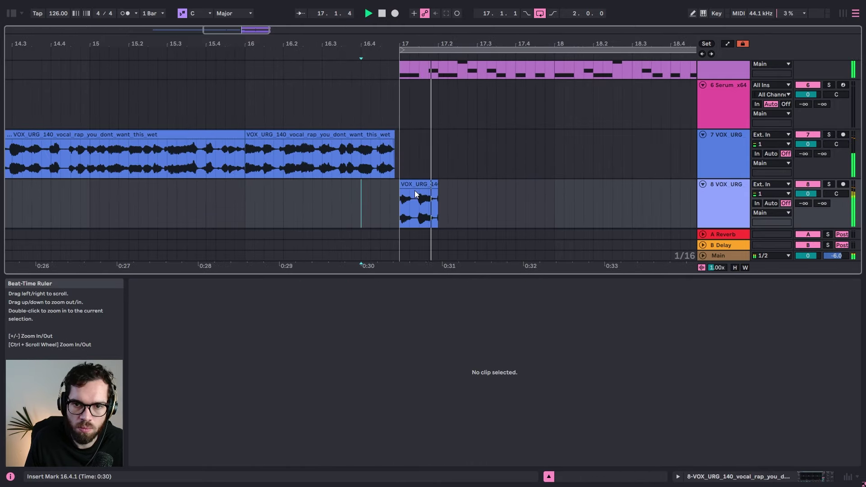
key("space")
key("space")
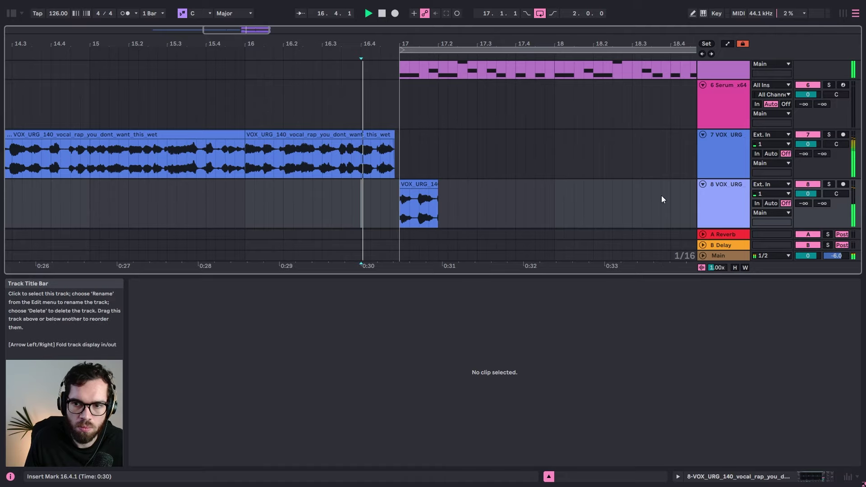
Step: Extend the end of the vocal chop on track 8 to 17.4.4 and listen to it
key("space")
left_click_drag(438, 186, 546, 184)
key("space")
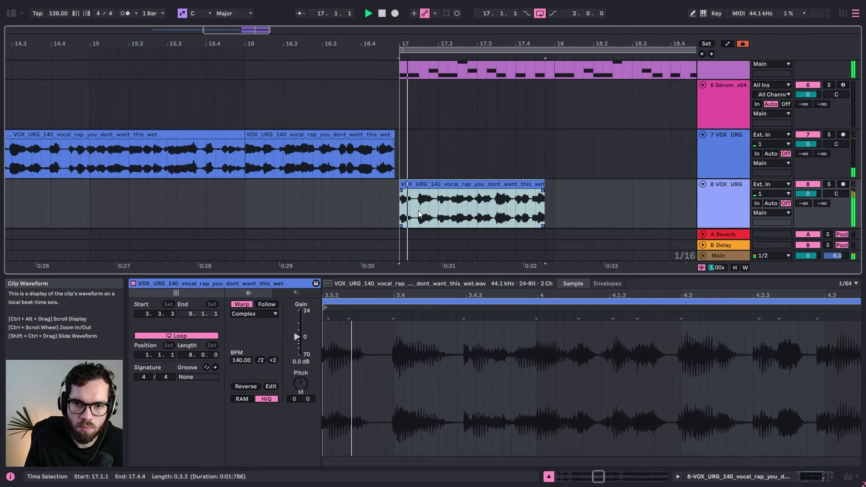
left_click(435, 210)
key("space")
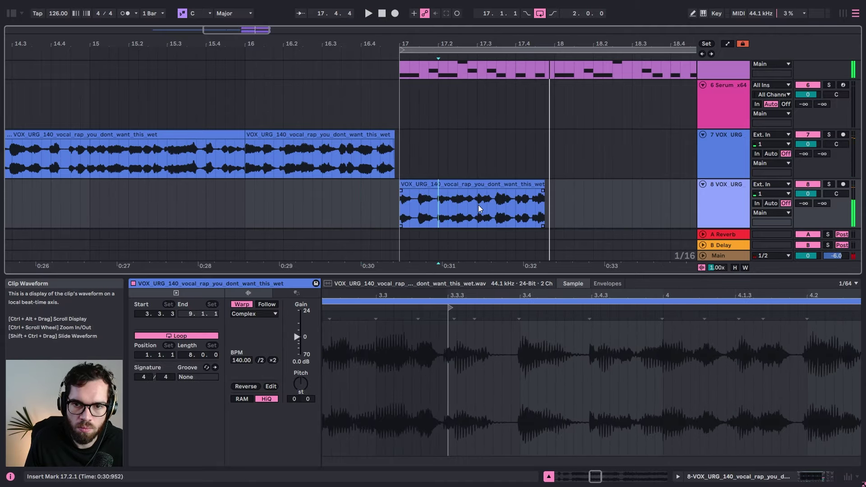
Step: Split the track 8 vocal at 17.3.1, trim the first piece back to 17.2.1, and play the result
left_click(477, 204)
key("ctrl+e")
left_click_drag(476, 184, 438, 184)
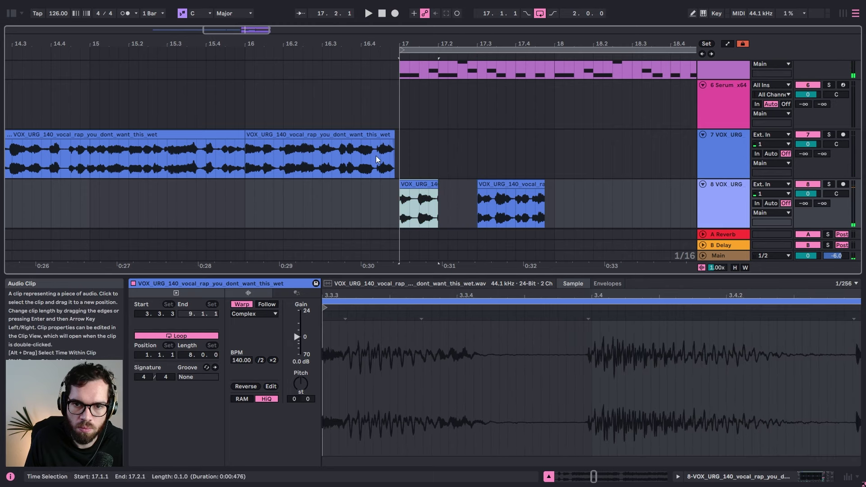
left_click(379, 157)
key("space")
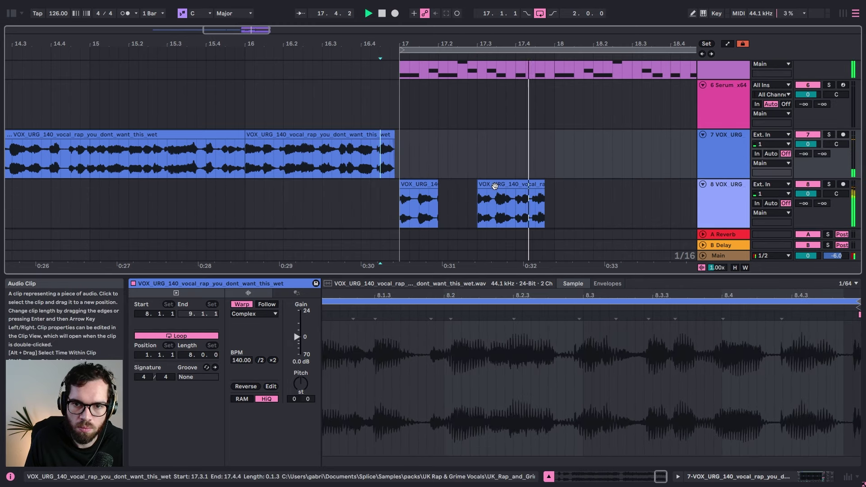
Step: Split the second vocal chop at 17.4.1, move its latter part to 17.2.4, and audition the rhythm
left_click(513, 204)
key("ctrl+e")
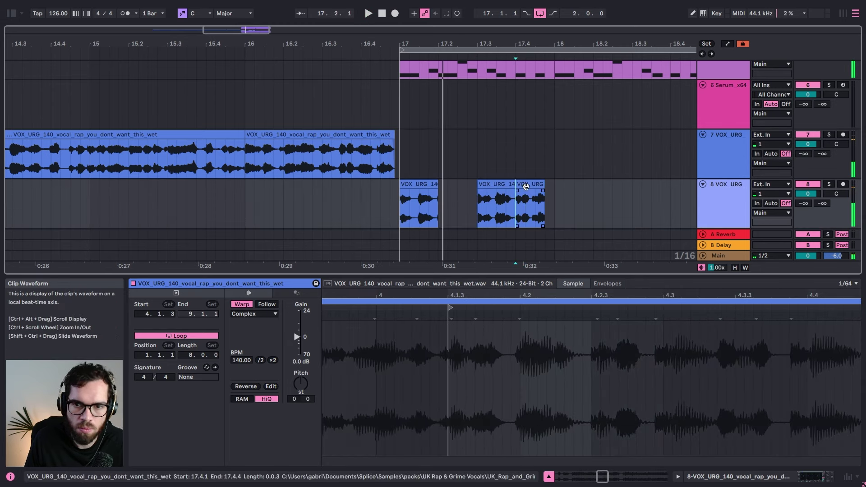
left_click_drag(525, 186, 477, 189)
left_click(422, 148)
key("space")
key("space")
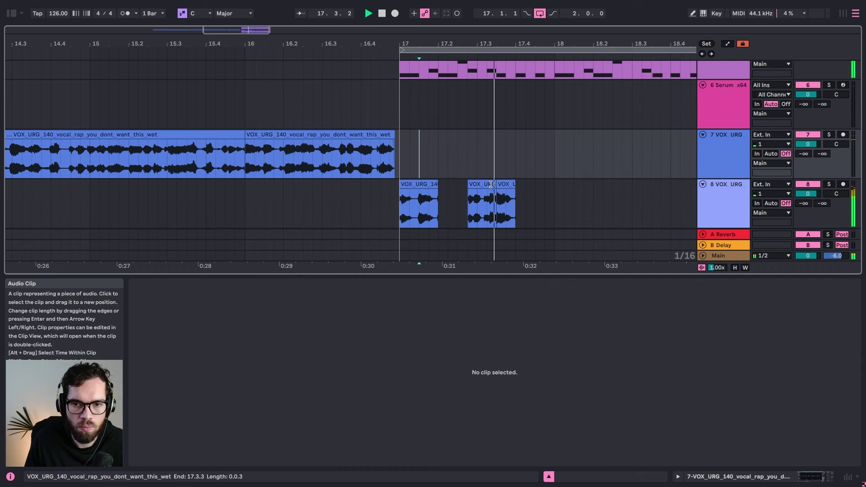
left_click(371, 148)
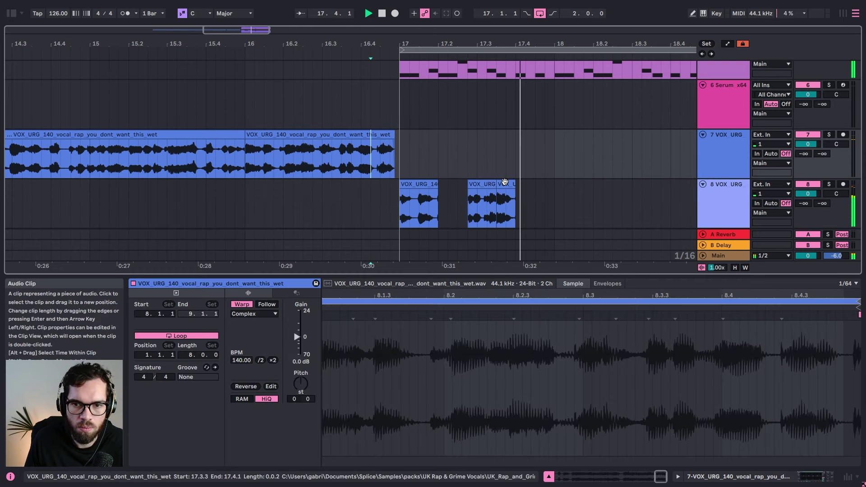
key("space")
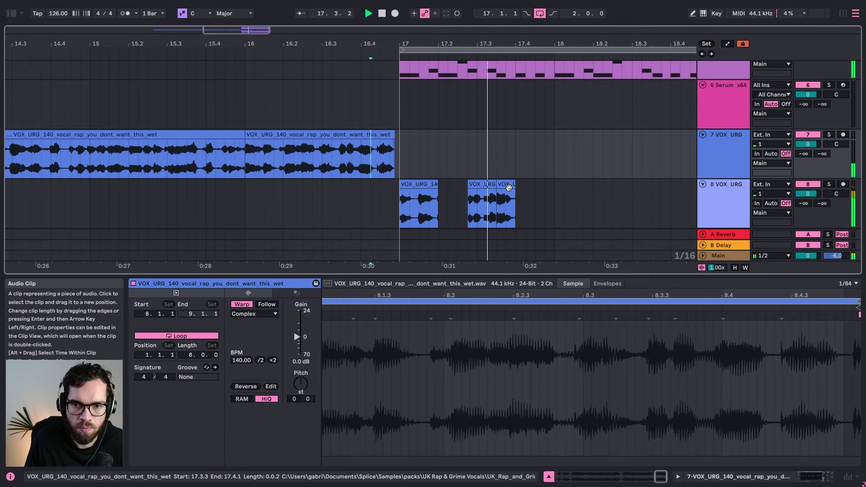
left_click_drag(495, 185, 483, 190)
key("ctrl+z")
key("ctrl+z")
Step: Extend and split the last vocal chop to make a separate piece from 18.1.1 to 18.1.4, leaving the original ending at 17.4.1
left_click(443, 168)
key("space")
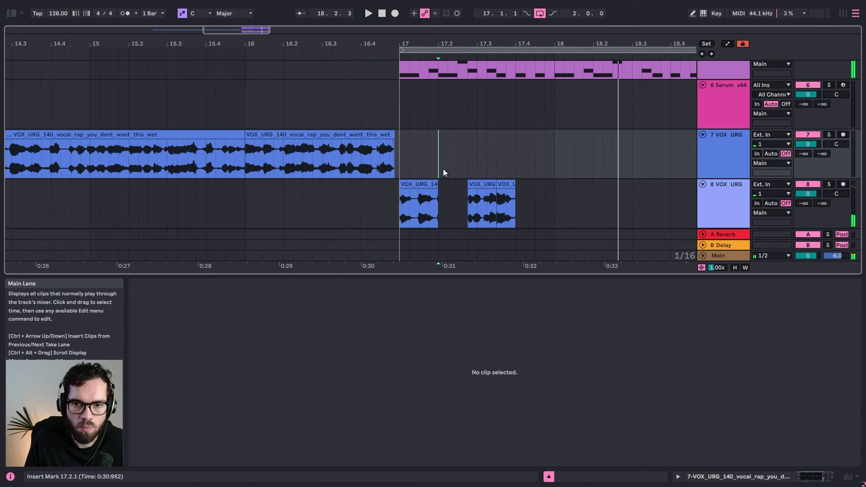
key("space")
left_click_drag(515, 203, 516, 185)
left_click(556, 206)
key("space")
key("ctrl+e")
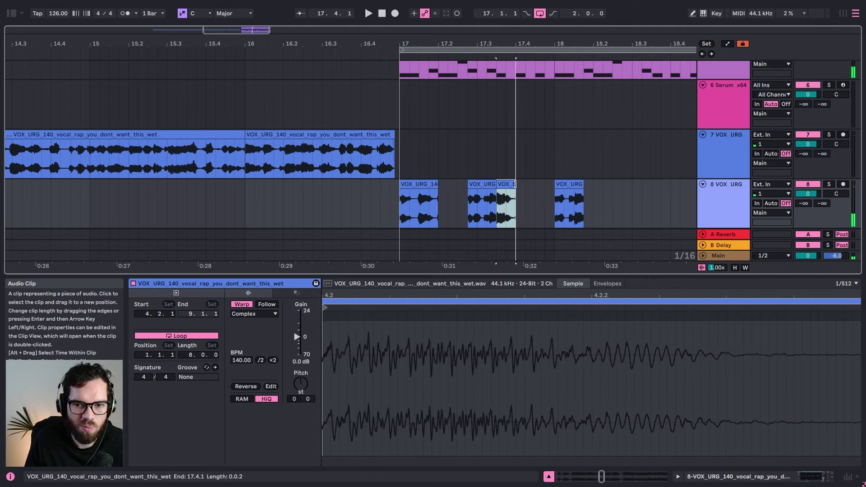
Step: Extend and re-cut the bar 18 vocal chop into pieces at 18.1.1–18.2.3 and 18.2.3–18.3.1, then play them
mouse_move(578, 183)
left_mouse_down()
mouse_move(690, 185)
mouse_move(575, 192)
left_mouse_up()
left_click(635, 199)
key("space")
key("ctrl+e")
left_click(447, 149)
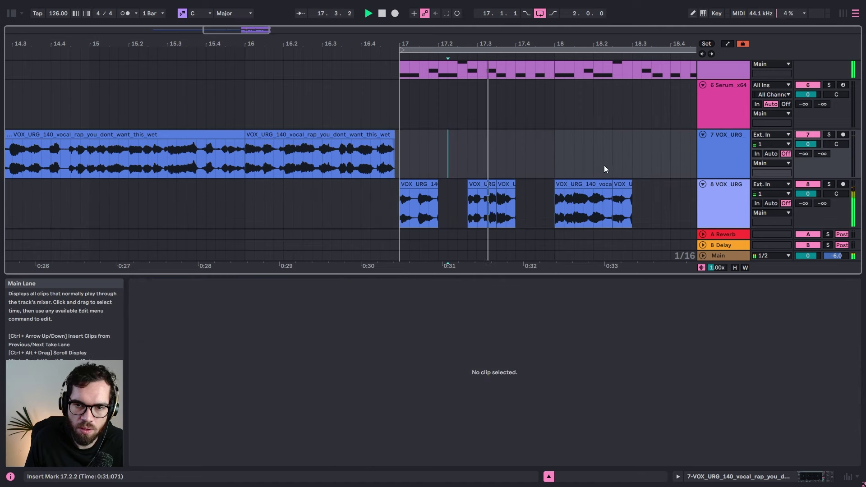
left_click(409, 164)
key("space")
key("space")
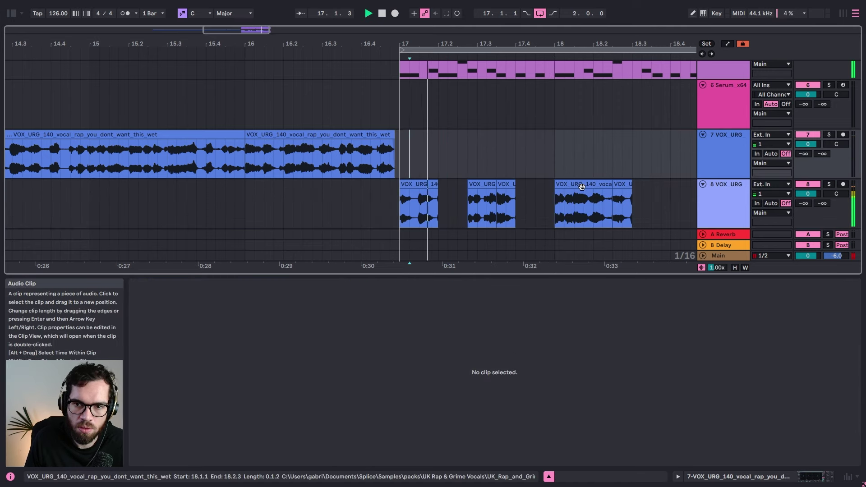
Step: Move the longer bar 18 vocal chop earlier to start at 17.4.4 and audition its timing against the beat
mouse_move(581, 187)
left_mouse_down()
mouse_move(556, 183)
mouse_move(585, 186)
left_mouse_up()
key("space")
left_click(372, 158)
key("space")
left_click(560, 171)
key("space")
key("space")
left_click(449, 171)
key("space")
key("space")
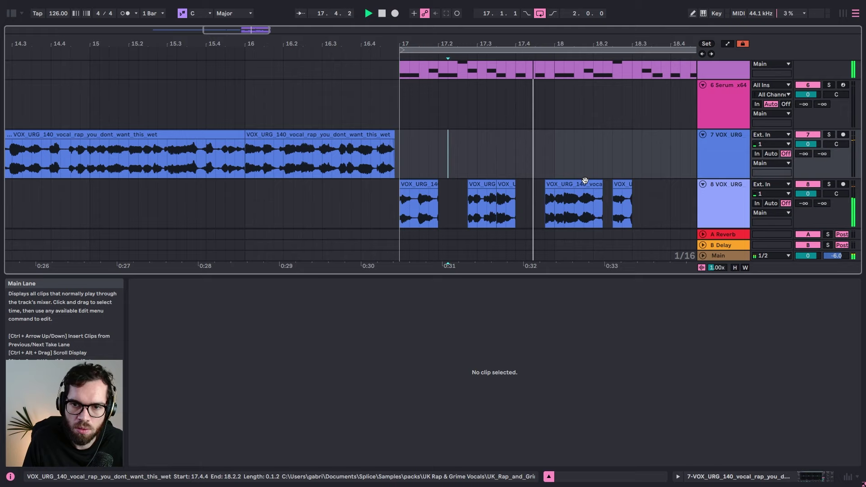
left_click(386, 167)
key("space")
key("space")
Step: Move the long vocal chop from 17.4.4 to start at 17.3.4 and play the phrase
left_click_drag(572, 192, 526, 186)
key("space")
left_click(407, 152)
key("space")
key("space")
left_click(342, 150)
key("space")
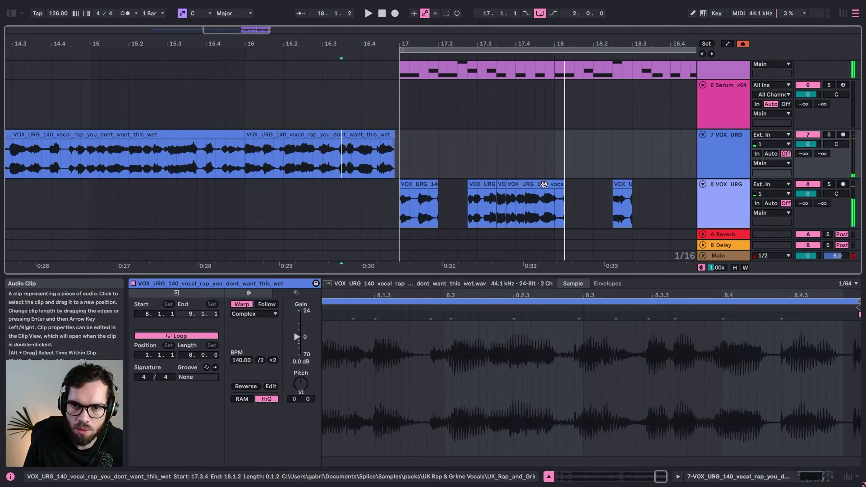
Step: Adjust the end of the chop starting at 17.3.4 to 18.1.3 and split it at 18.1.1
left_click(519, 185)
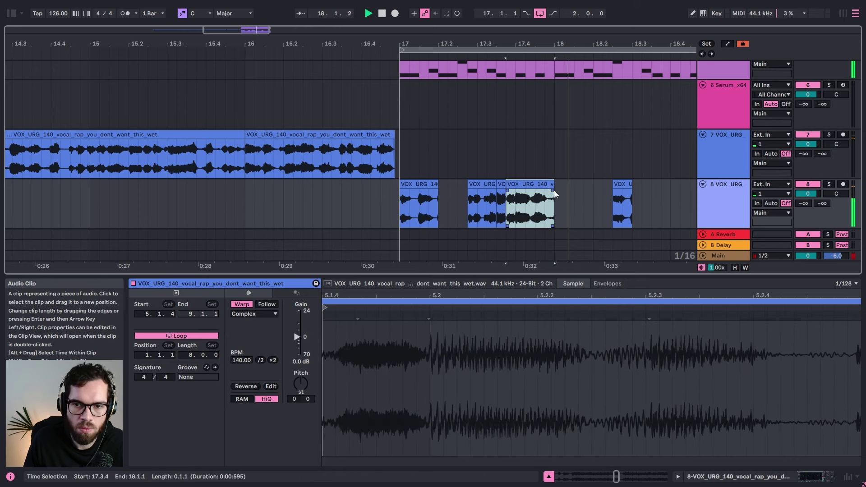
left_click(214, 156)
key("space")
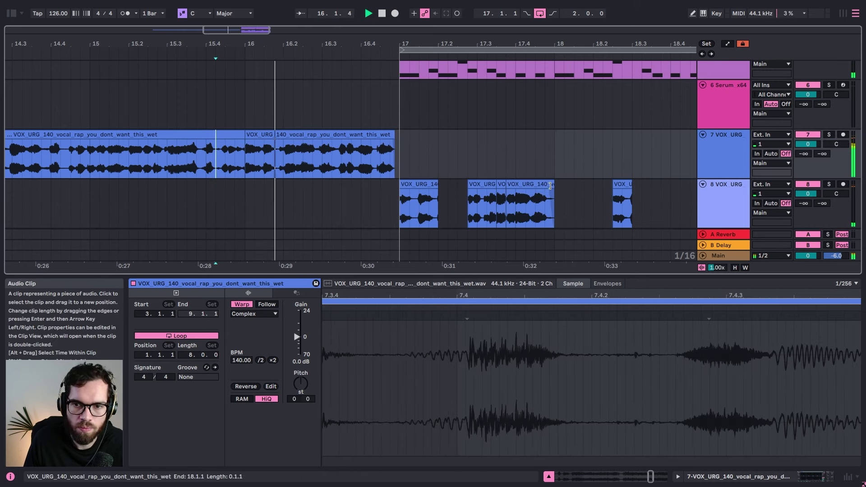
left_click_drag(553, 184, 574, 185)
left_click(557, 198)
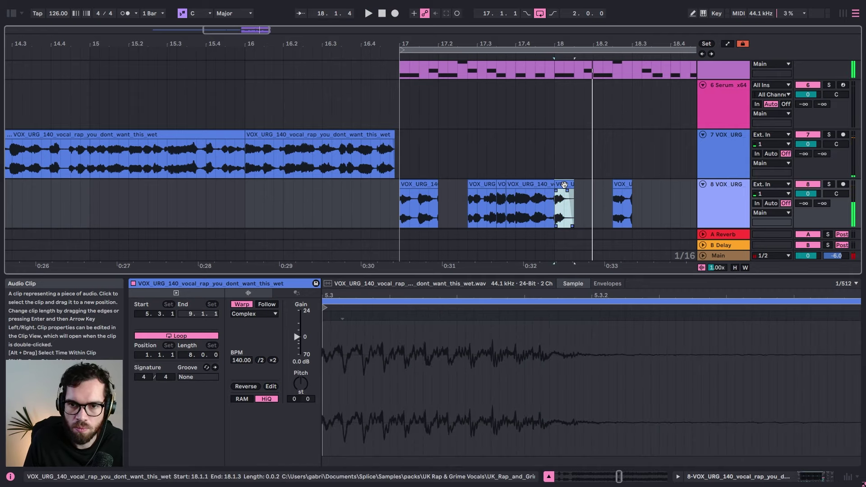
Step: Duplicate the short vocal piece at 18.1.1 to 18.1.4 and play the sequence from 17.1.1
left_click_drag(566, 184, 594, 185)
left_click(507, 161)
key("space")
key("space")
key("space")
left_click(401, 156)
key("space")
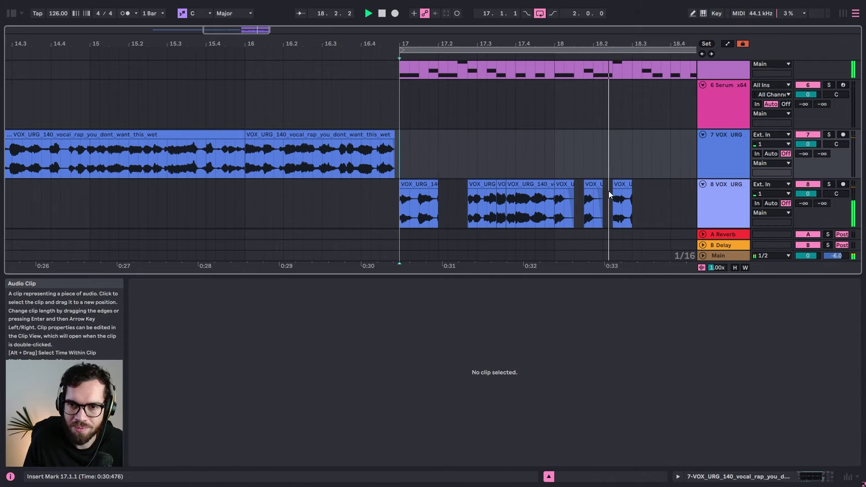
Step: Extend the last vocal chop on track 8 to 20.1.1 and split it at 19.2.1
left_click(632, 186)
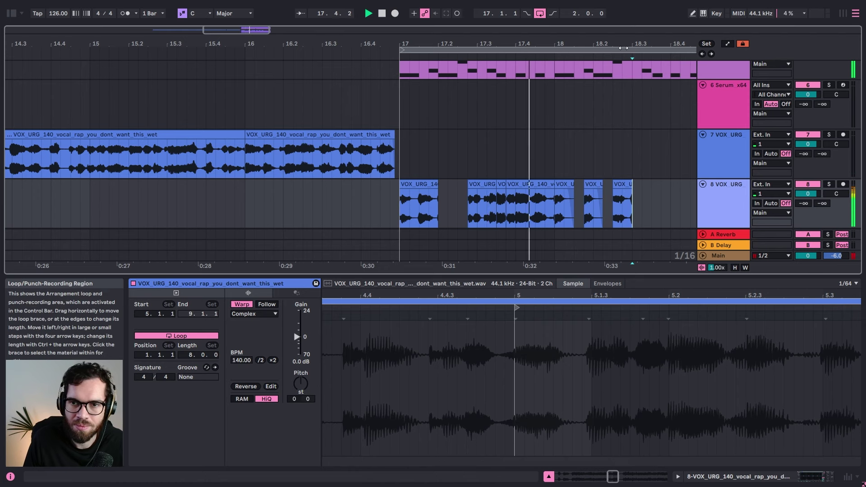
left_click_drag(448, 43, 448, 27)
key("space")
key("space")
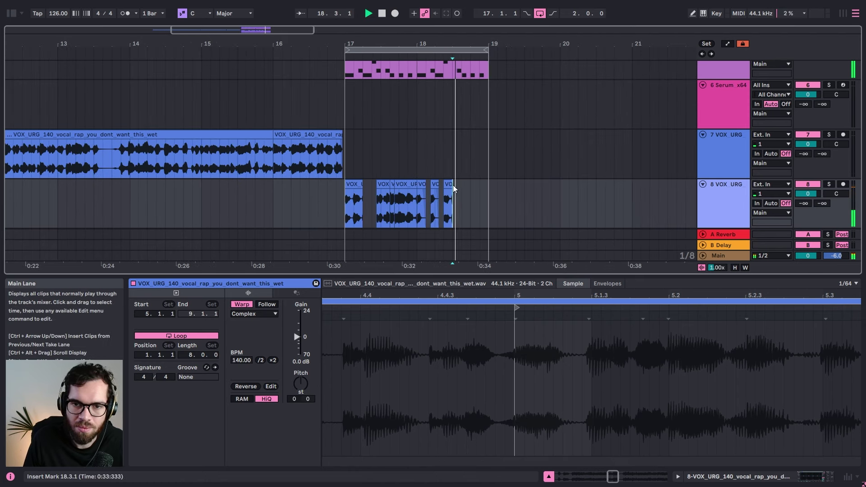
key("space")
left_click_drag(450, 185, 560, 182)
key("space")
left_click(505, 209)
key("space")
key("ctrl+e")
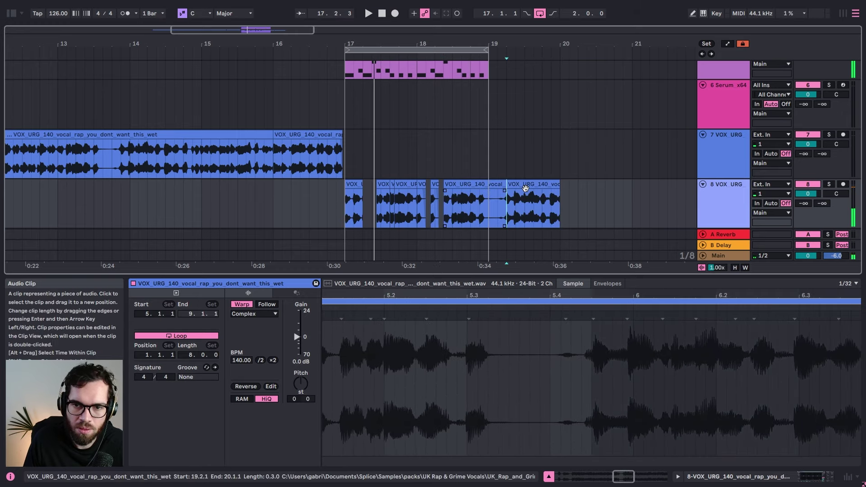
Step: Move the piece starting at 19.2.1 back to 18.3.1 and play the phrase from 18.1.1
left_click(524, 188)
key("Delete")
left_click(415, 133)
key("space")
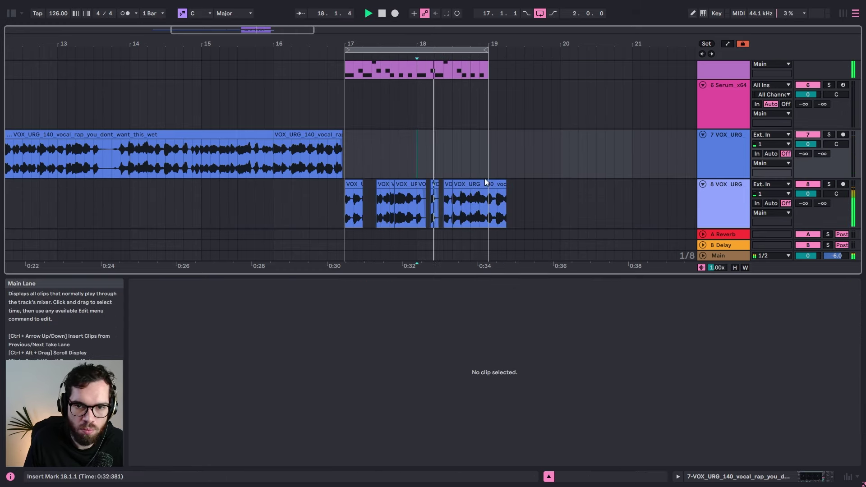
Step: Trim the last vocal chop to end at 18.3.2, place a duplicate from 18.3.3 to 18.4.1, and play the result
left_click_drag(506, 184, 465, 187)
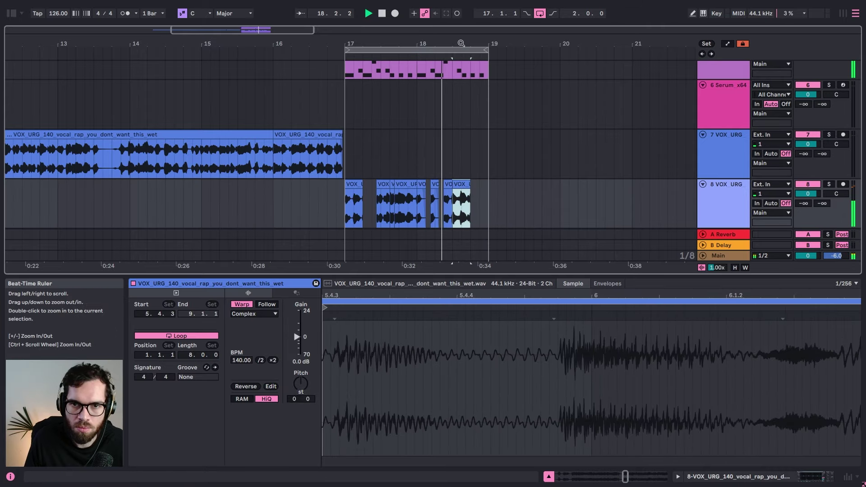
mouse_move(461, 43)
left_mouse_down()
mouse_move(467, 191)
mouse_move(454, 184)
mouse_move(446, 197)
mouse_move(469, 200)
mouse_move(461, 176)
mouse_move(452, 183)
left_mouse_up()
left_click(464, 185)
key("space")
key("ctrl+d")
key("space")
left_click(408, 174)
key("space")
key("space")
key("space")
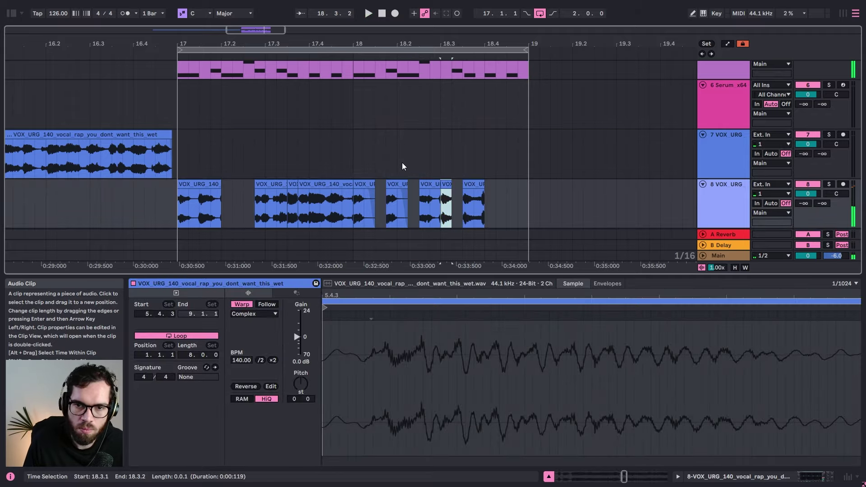
left_click(401, 162)
key("space")
key("space")
key("space")
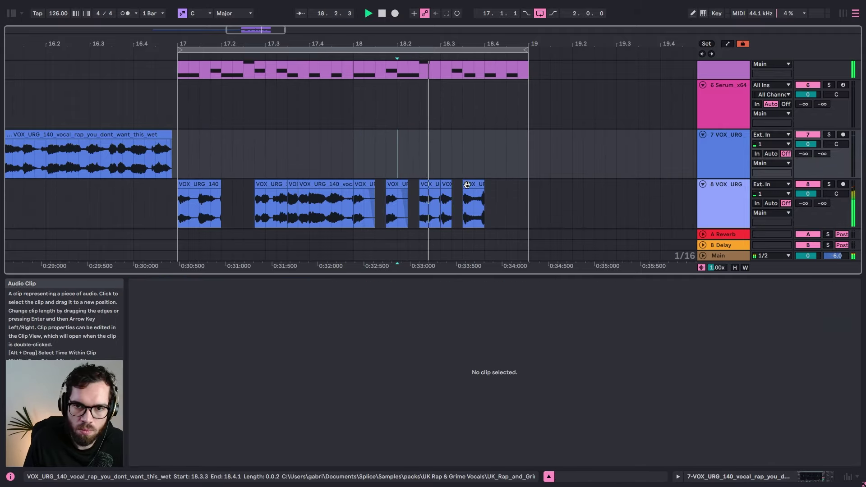
Step: Copy the one-sixteenth piece at 18.3.1 to 18.3.3 and delete the leftover from 18.3.4 to 18.4.1
key("space")
left_click_drag(447, 185, 469, 185)
left_click(411, 168)
key("space")
left_click(479, 184)
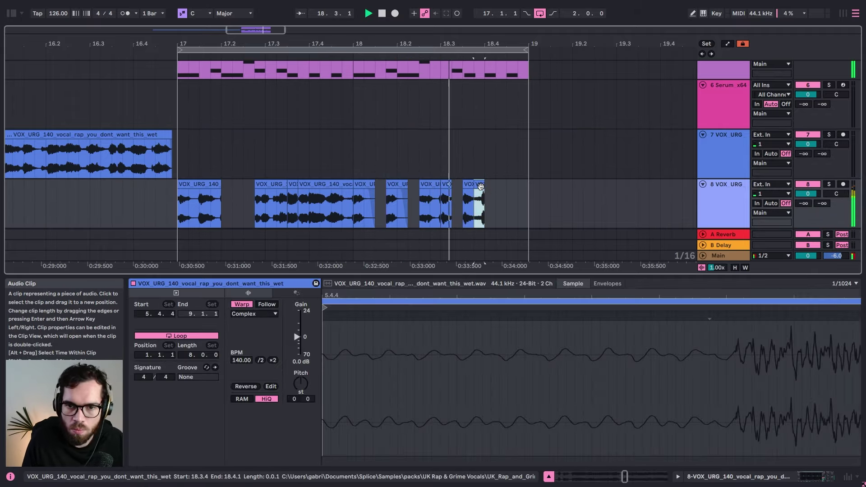
key("Delete")
left_click(378, 165)
key("space")
key("space")
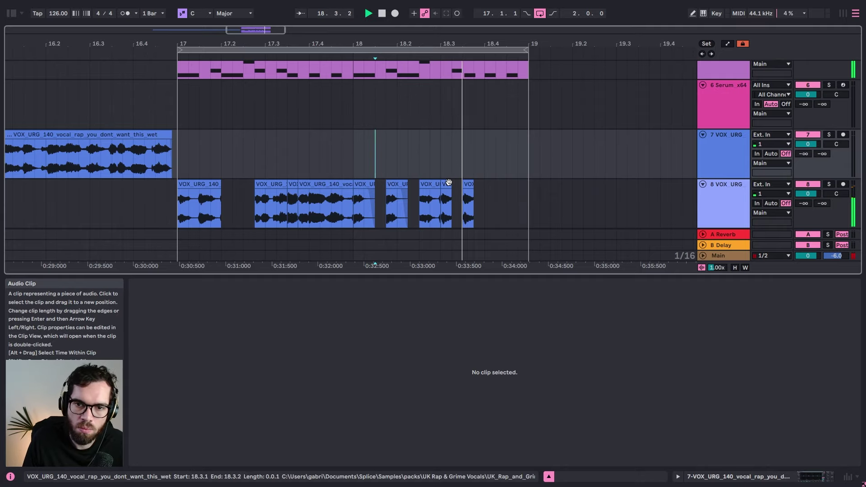
Step: Copy the piece at 18.3.1 to 18.4.1, extend it to 19.1.1, and play the whole phrase
left_click_drag(448, 183, 524, 185)
key("space")
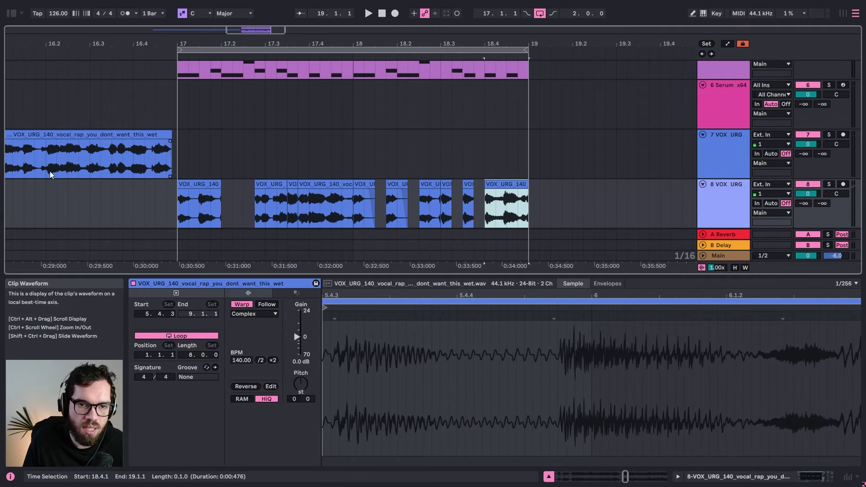
left_click(101, 204)
key("space")
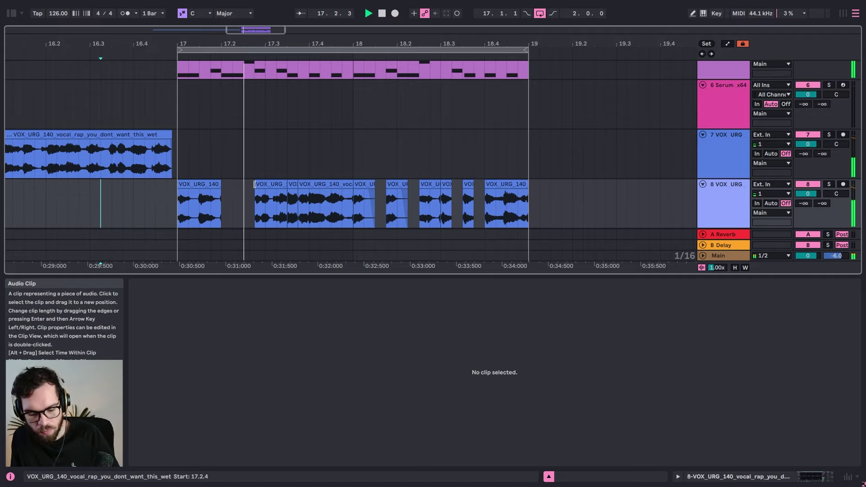
key("XF86AudioRaiseVolume")
left_click(320, 176)
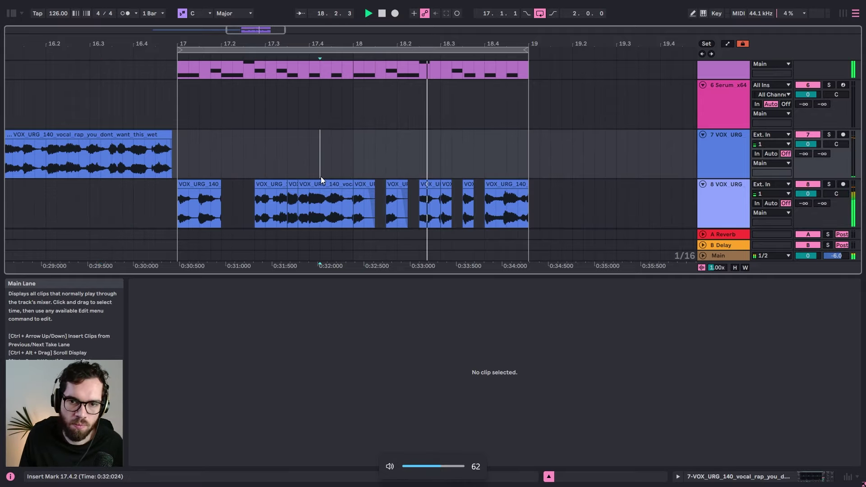
left_click_drag(441, 43, 512, 40)
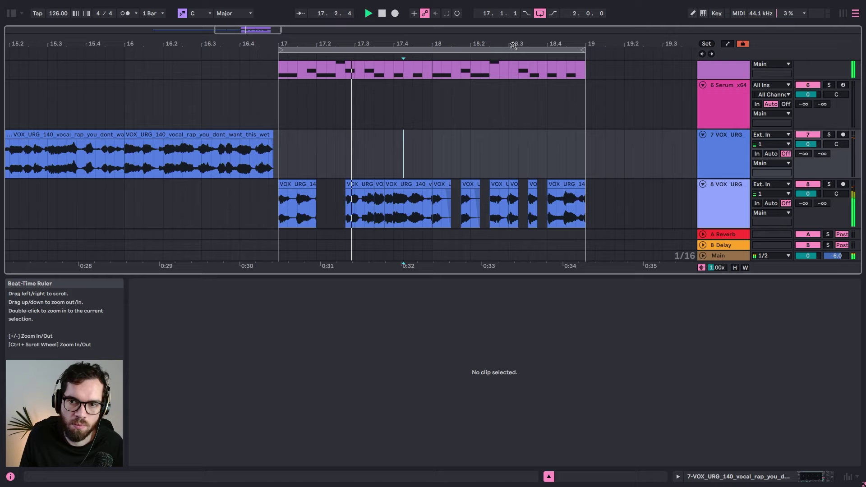
key("space")
Step: Show the device chain of the Wavetable track and collapse its Saturator
scroll(725, 88, "up", 1)
left_click(727, 86)
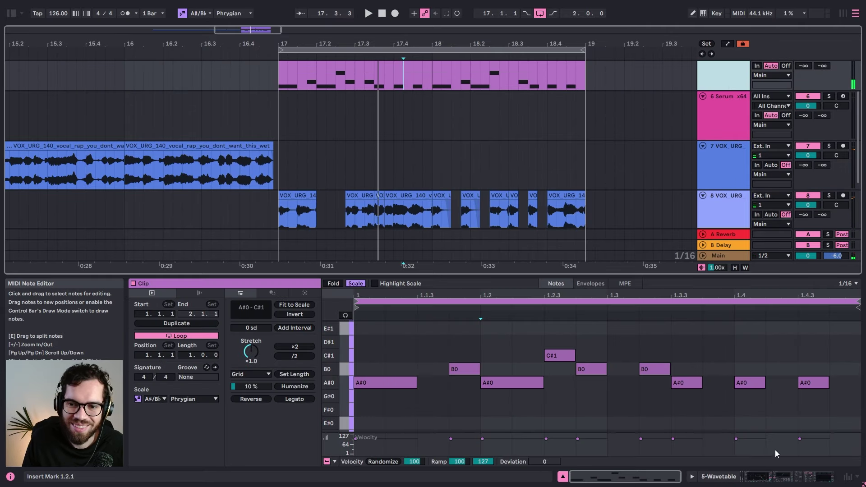
left_click(774, 476)
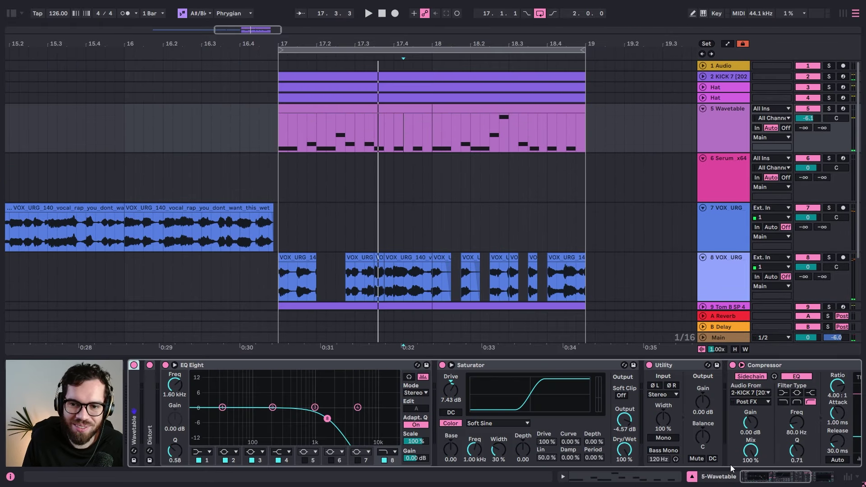
double_click(537, 369)
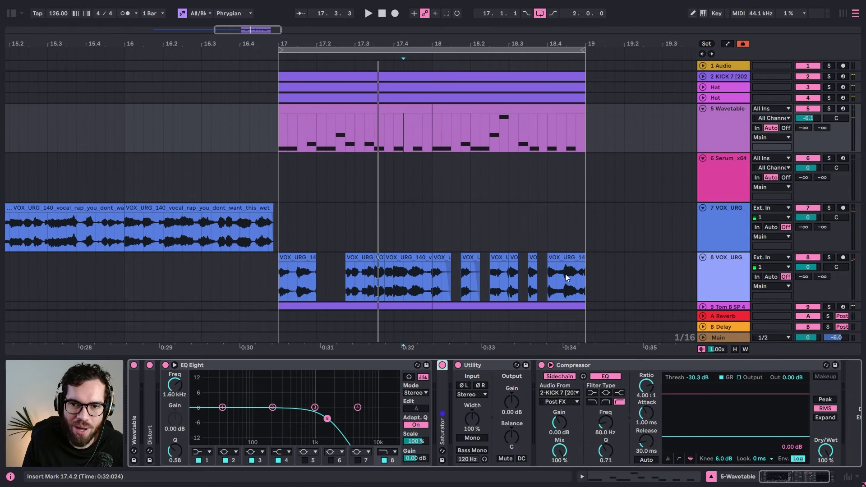
Step: Play the vocal phrase over the looped beat, starting playback at 16.4.1
left_click(391, 291)
left_click(243, 272)
key("space")
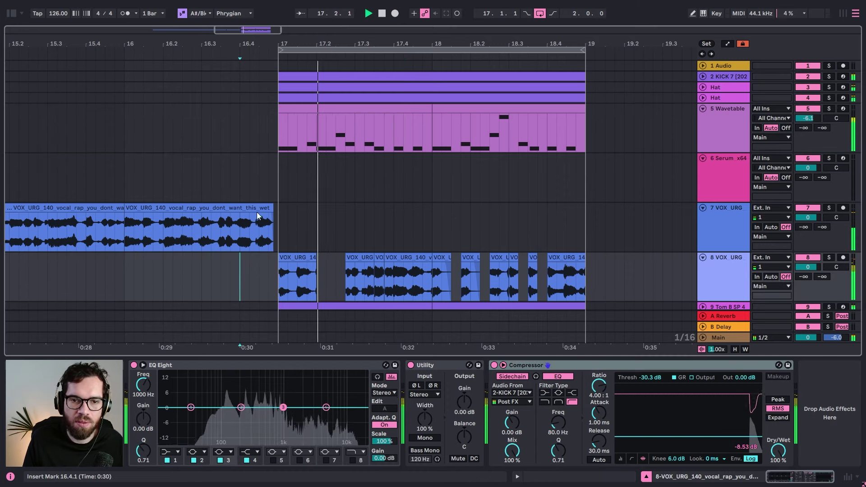
left_click(199, 167)
left_click(118, 174)
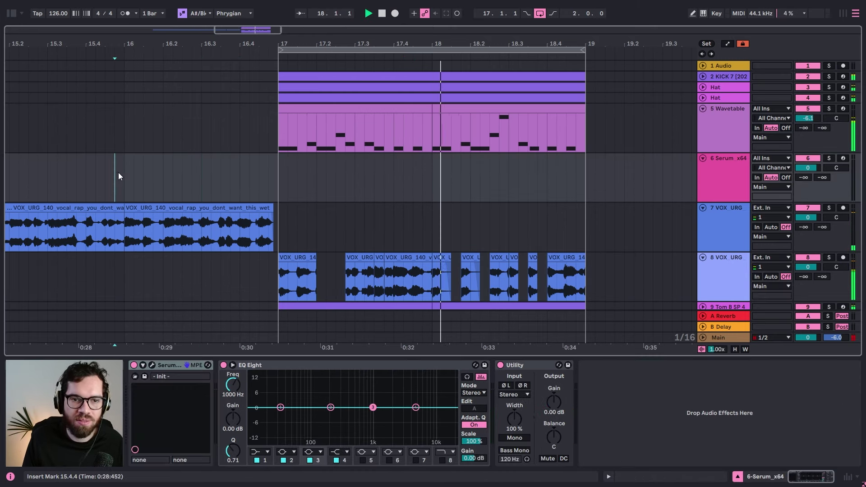
left_click(122, 210)
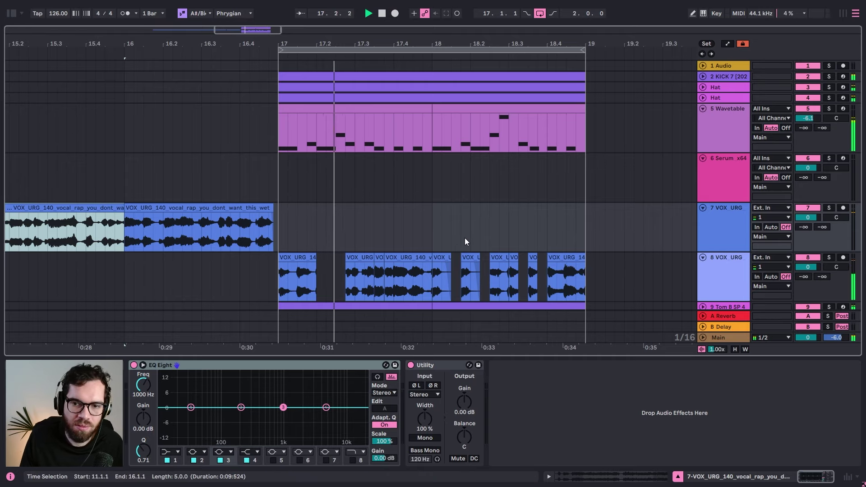
Step: Extend the chop starting at 18.3.1 to 19.1.1 and split it at 18.4.1
left_click_drag(509, 259, 546, 255)
left_click(490, 235)
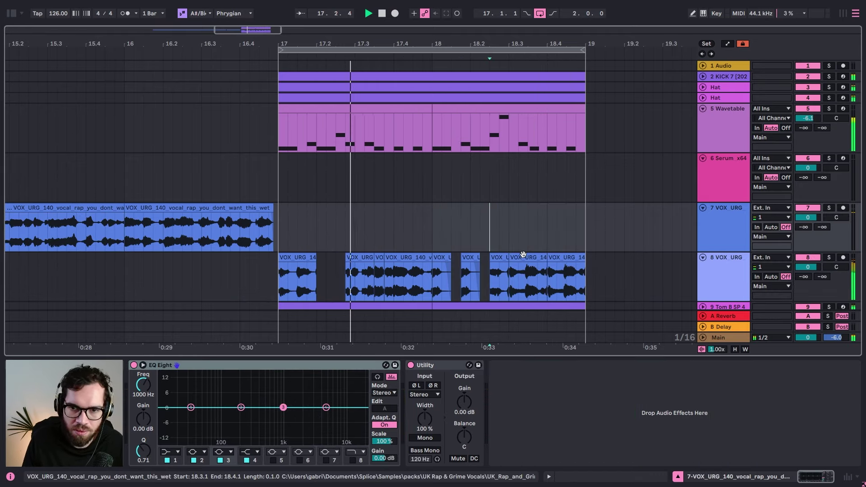
left_click_drag(544, 260, 585, 260)
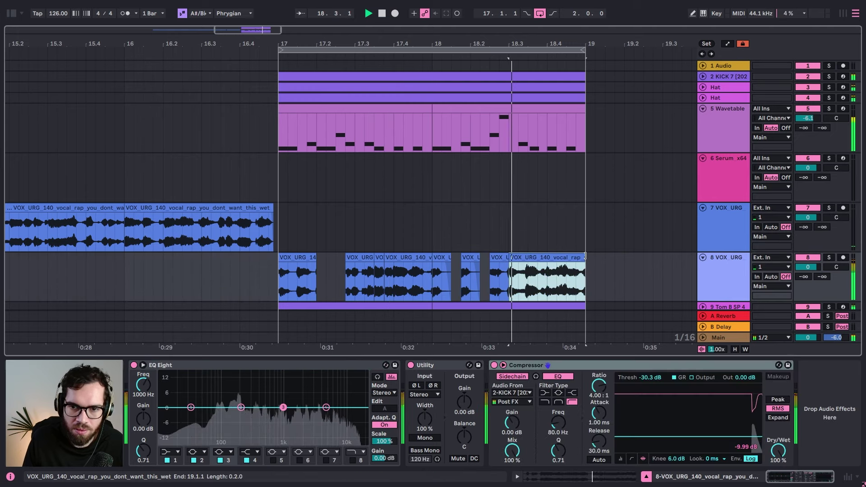
left_click(545, 279)
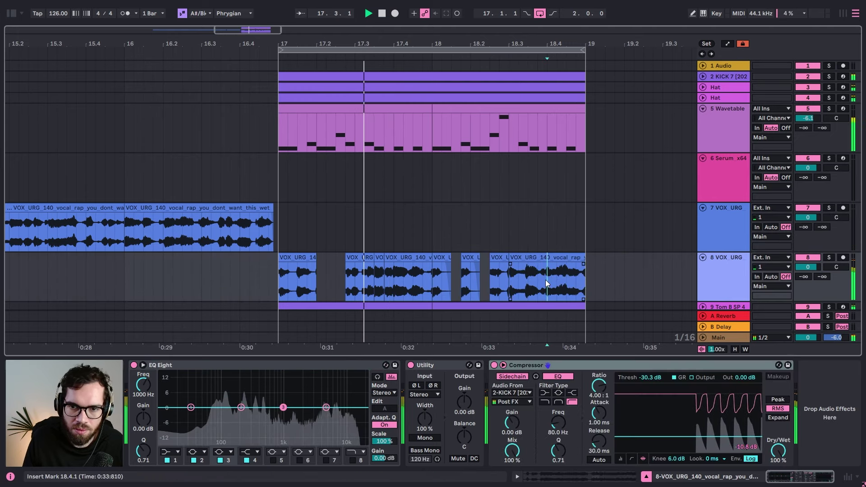
key("ctrl+e")
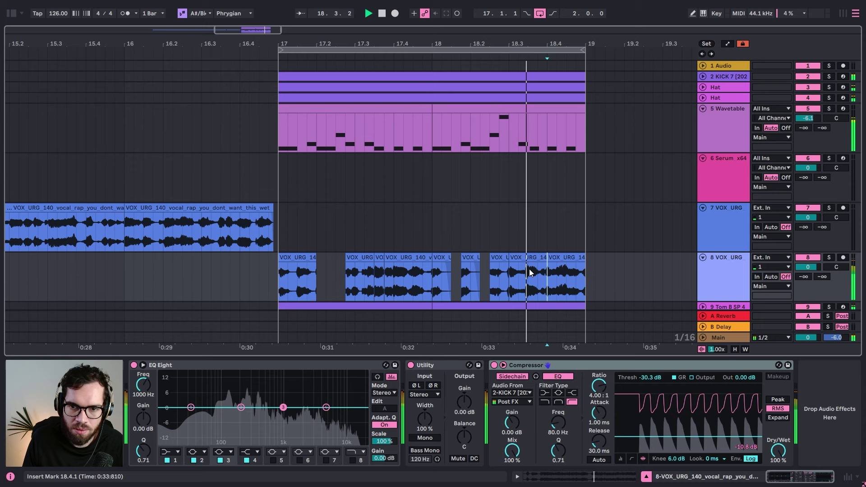
Step: Split the chop starting at 18.3.1 at 18.3.3 and trim its first part to leave a short gap before the cut
left_click(529, 271)
key("space")
mouse_move(529, 43)
left_mouse_down()
mouse_move(539, 249)
mouse_move(510, 266)
left_mouse_up()
key("ctrl+e")
left_click(451, 234)
key("space")
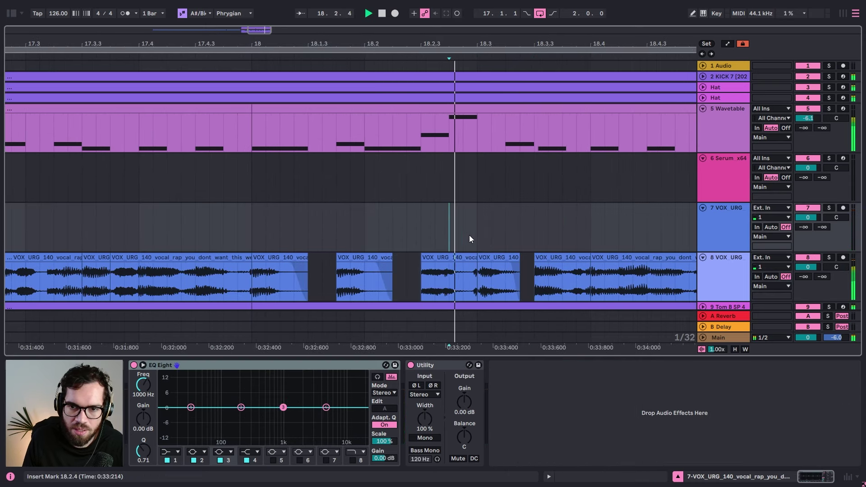
Step: Shorten the piece starting at 18.3.3 to end at 18.3.4 and play the phrase from just after 18.2.2
key("space")
left_click(587, 260)
left_click_drag(588, 260, 564, 259)
left_click(407, 235)
key("space")
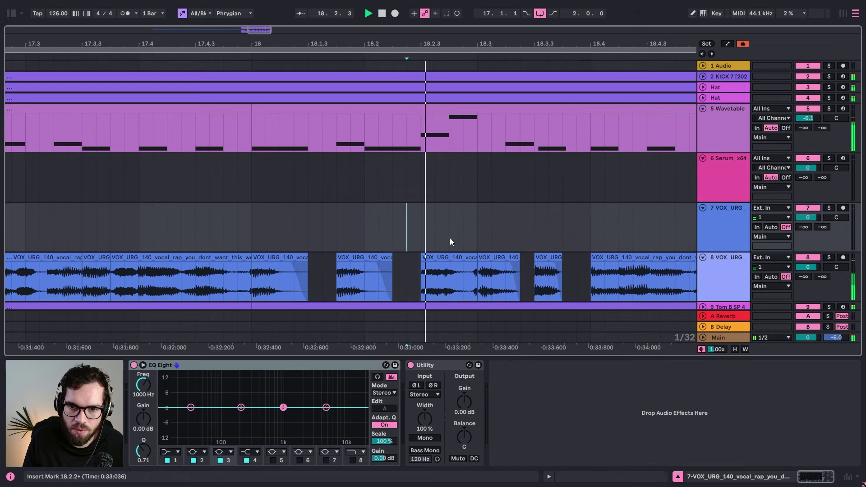
key("space")
key("space")
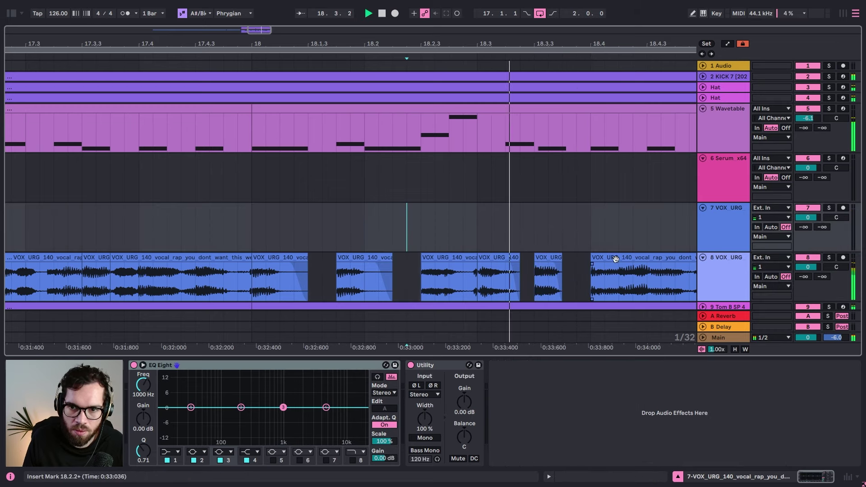
Step: Split the last chop at 18.4.2, leave a gap up to the piece starting at 18.4.3, and play the ending
key("minus")
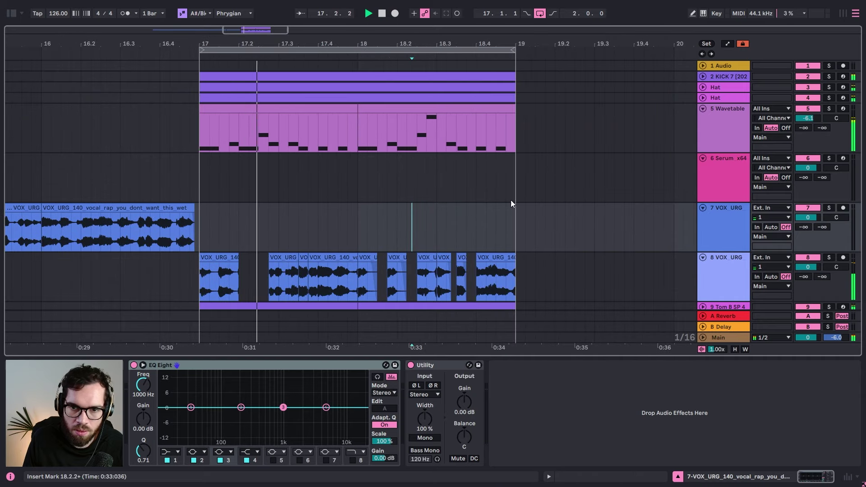
left_click(489, 278)
key("space")
key("plus")
left_click_drag(485, 44, 484, 58)
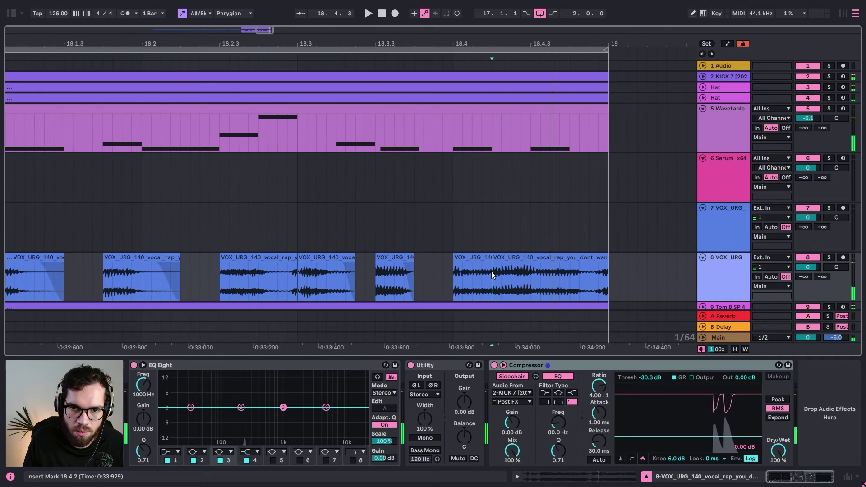
key("ctrl+e")
mouse_move(494, 258)
left_mouse_down()
mouse_move(531, 257)
mouse_move(481, 264)
left_mouse_up()
left_click(424, 235)
key("space")
left_click(355, 208)
key("space")
key("space")
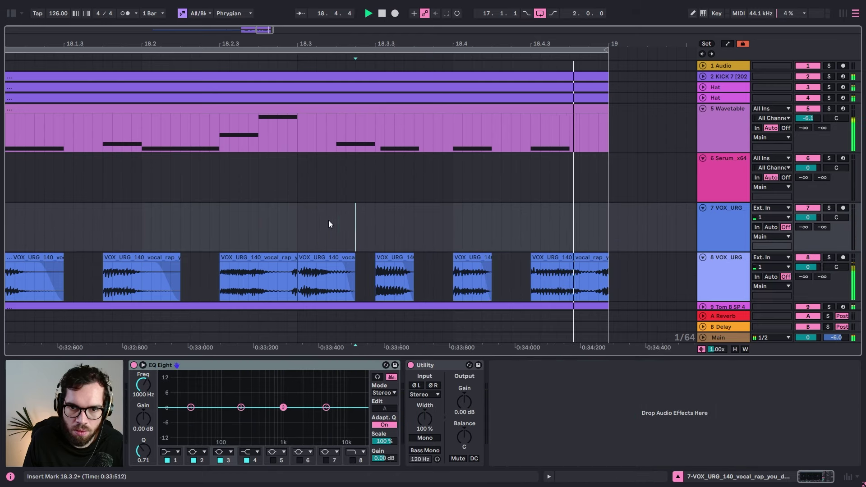
Step: Extend the piece starting at 18.4.1 to 18.4.3 and play the phrase
left_click_drag(464, 44, 478, 28)
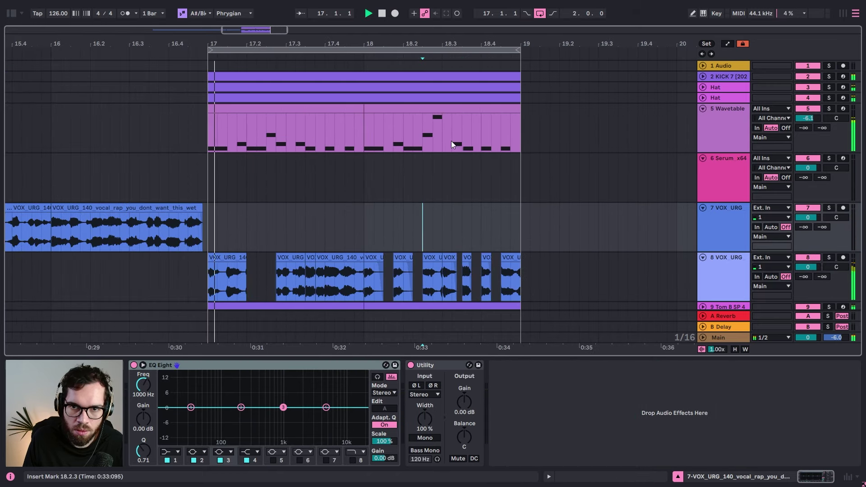
left_click(186, 182)
left_click(526, 187)
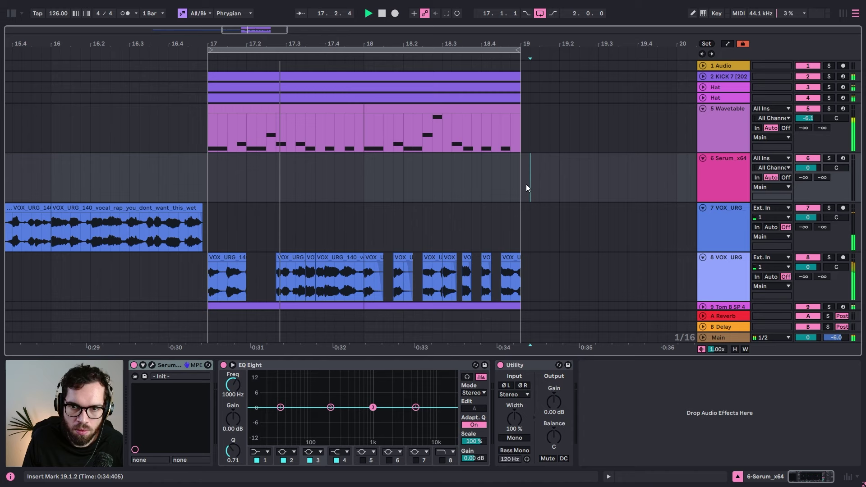
left_click(519, 185)
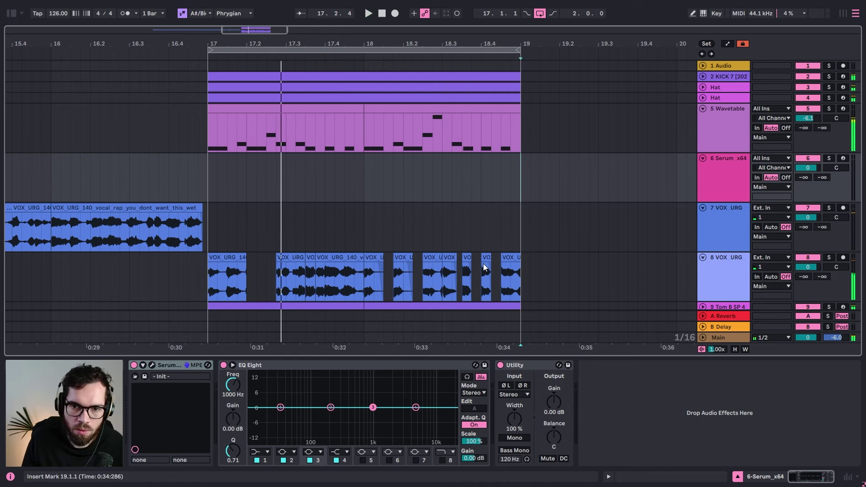
left_click_drag(491, 258, 500, 257)
left_click(425, 234)
key("space")
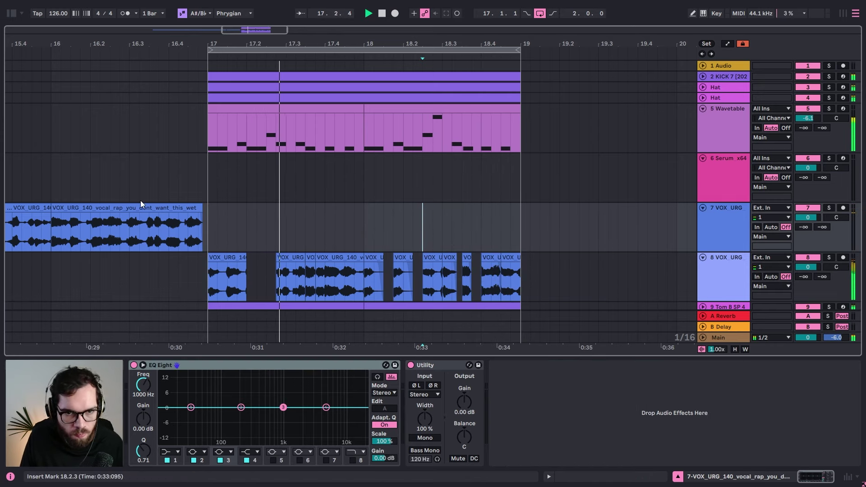
Step: Play the chopped vocal phrase over the looped beat from 17.1.1 to 19.1.1
left_click(121, 185)
key("space")
left_click_drag(276, 45, 326, 27)
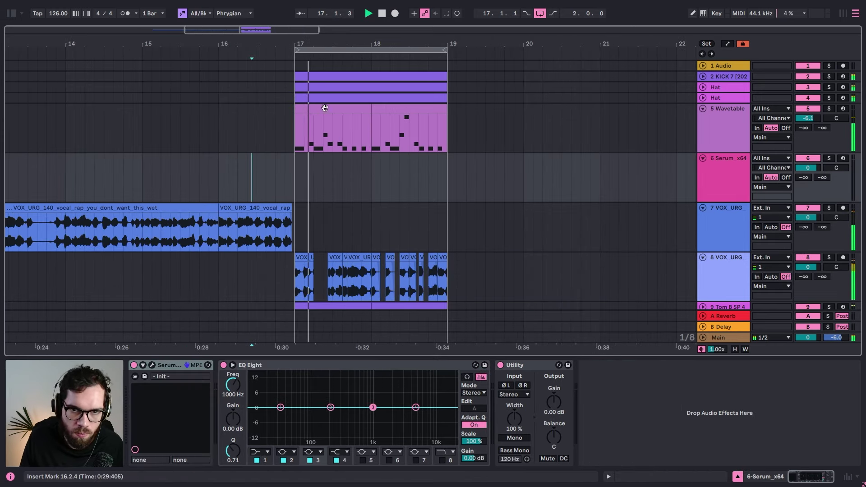
left_click(230, 214)
left_click(250, 179)
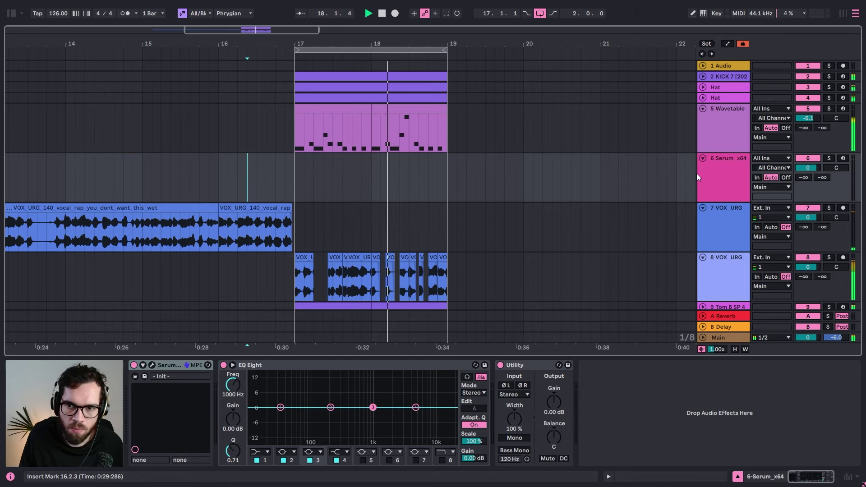
left_click(709, 182)
left_click(272, 163)
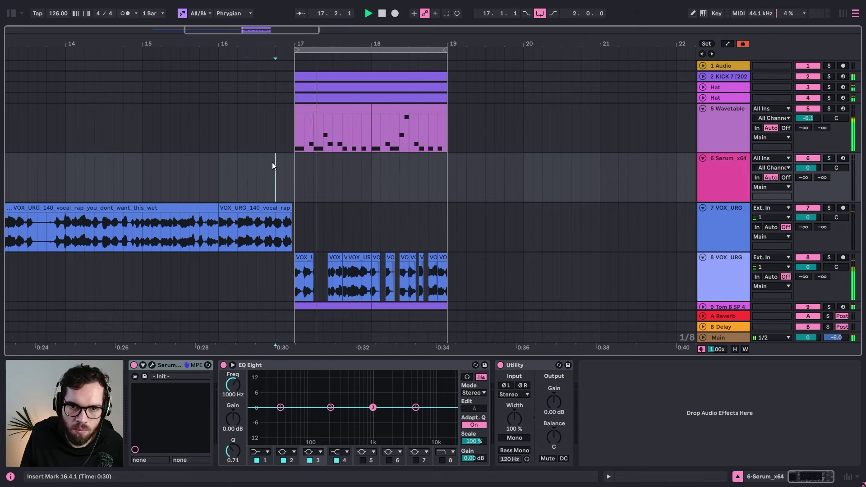
Step: Insert a new MIDI track below the Wavetable track and load the Serum_x64 plug-in on it
left_click(715, 144)
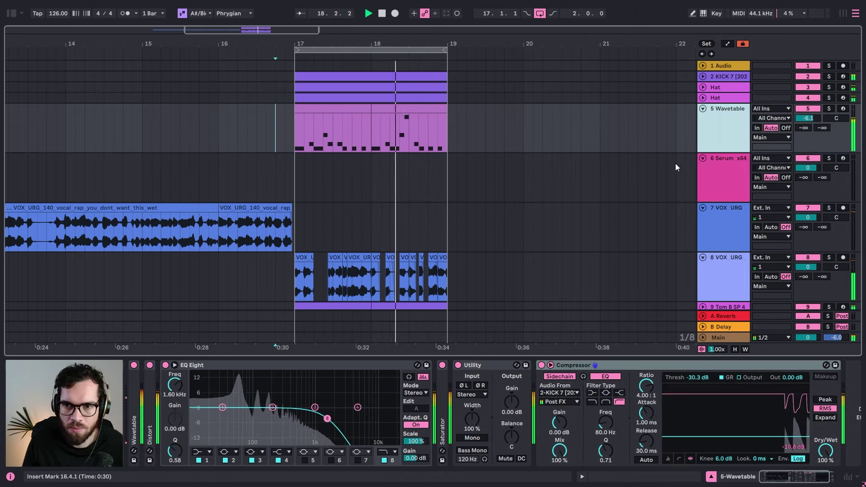
key("ctrl+shift+t")
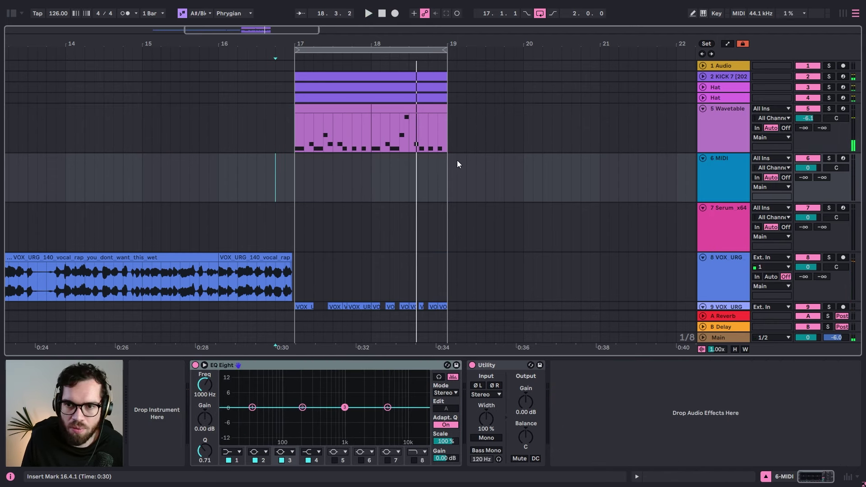
left_click(12, 13)
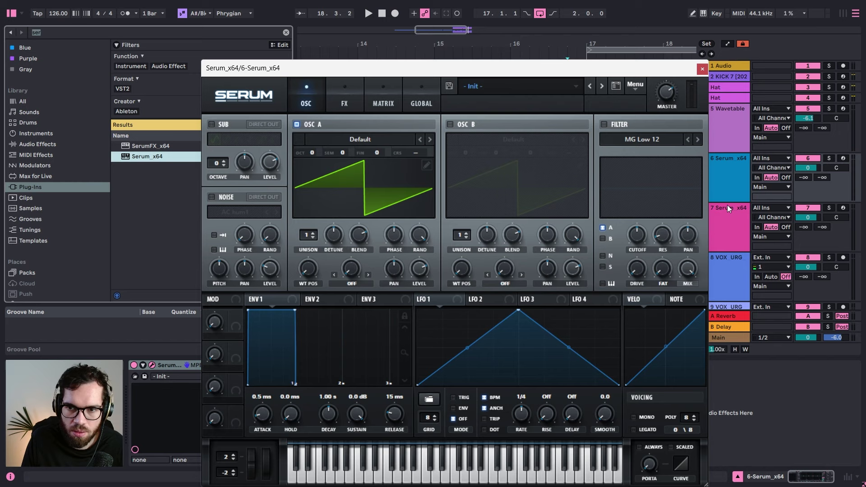
Step: Copy the Wavetable clip's bar from 17.1.1 to 18.1.1 onto track 6 and reduce it to one A#0 note spanning the bar
left_click(703, 68)
left_click_drag(638, 110, 638, 167)
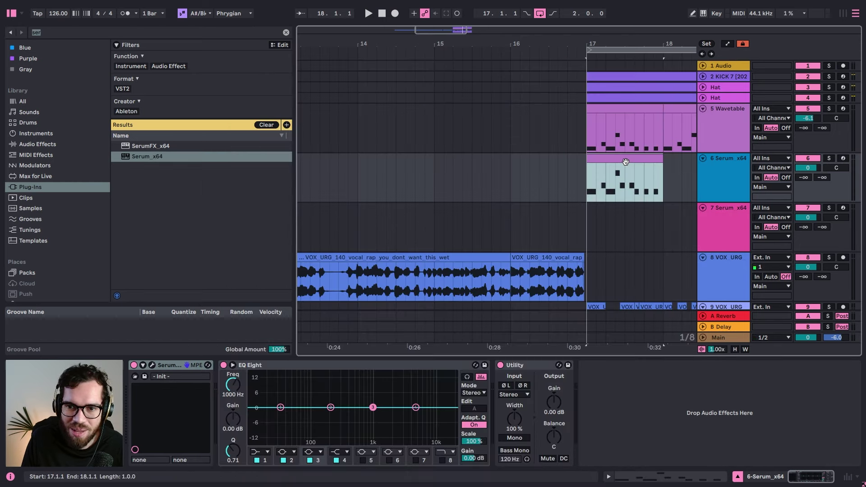
double_click(625, 162)
left_click_drag(426, 348, 799, 416)
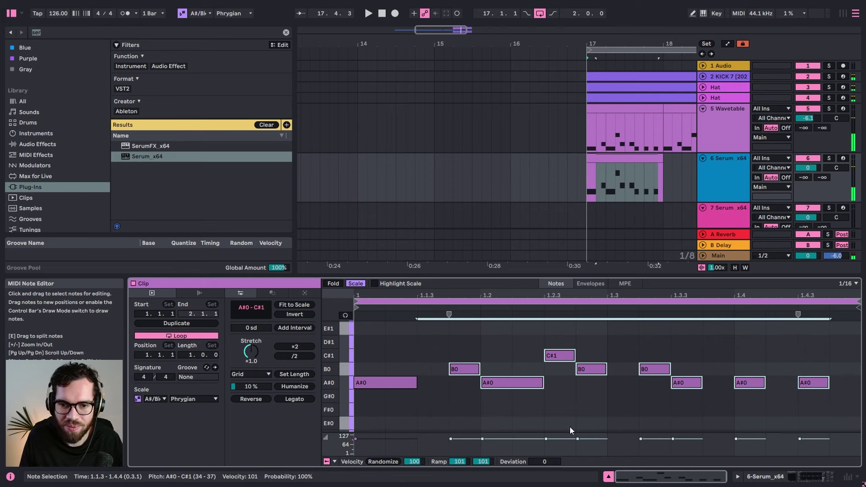
key("Delete")
left_click_drag(416, 383, 854, 345)
Step: Play the held note on track 6 together with the beat, starting from bar 16
key("space")
left_click(550, 177)
key("space")
key("space")
left_click(708, 174)
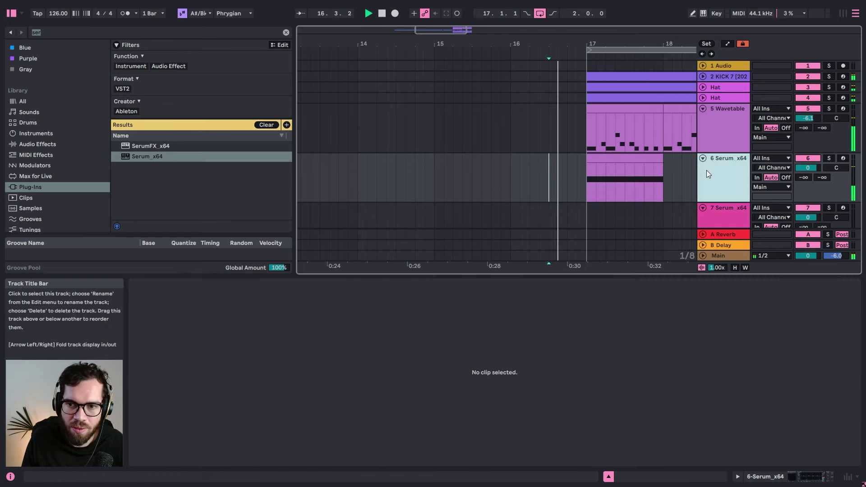
Step: Open Serum on track 6, set OSC A's unison to 16, and enable OSC B with unison 16
double_click(706, 171)
key("space")
left_click(153, 366)
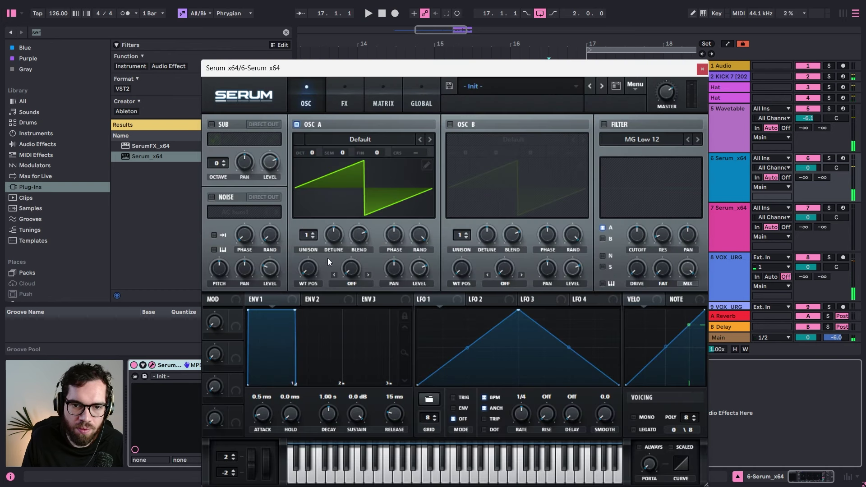
left_click_drag(308, 235, 326, 142)
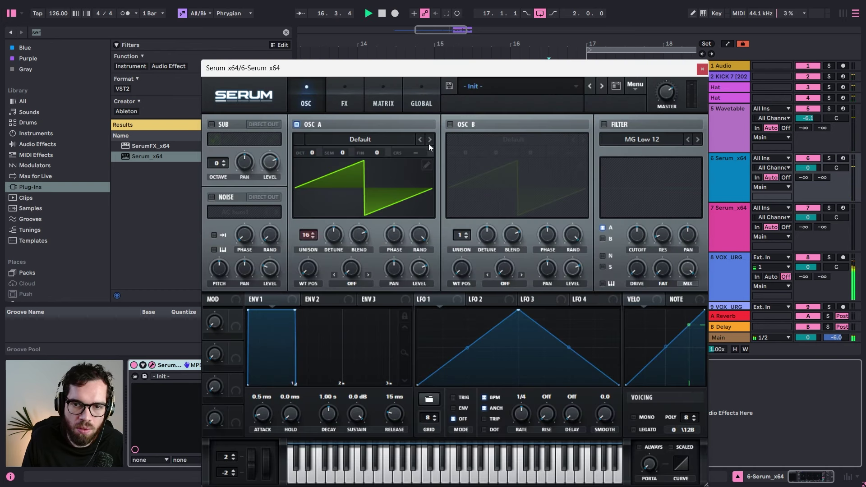
key("space")
left_click(450, 125)
left_click_drag(460, 235, 464, 169)
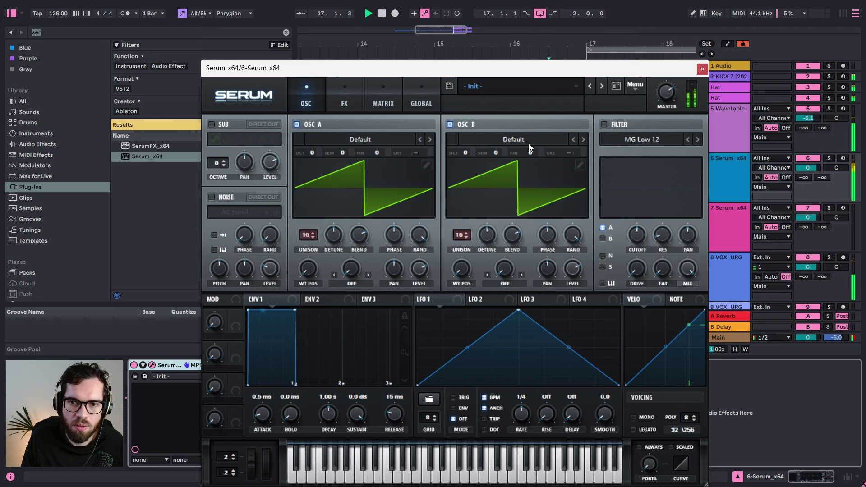
Step: Play the beat with the Serum layer and chopped vocals while checking the tracks
left_click(702, 70)
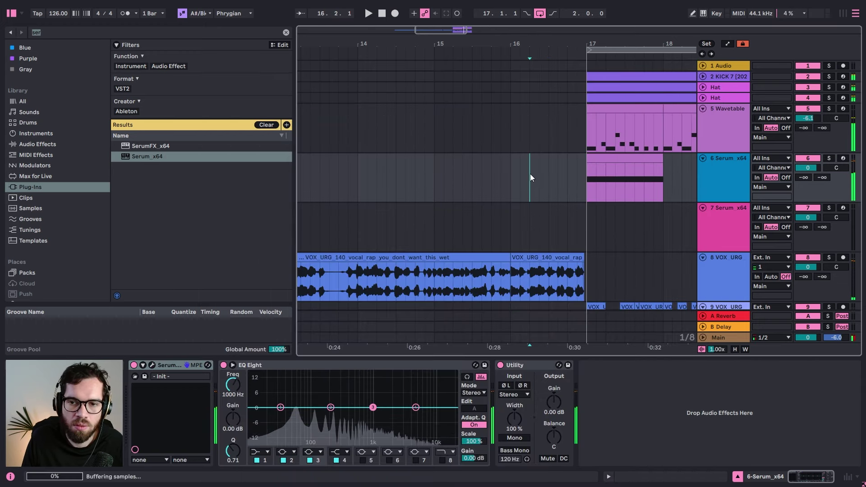
scroll(556, 185, "down", 5)
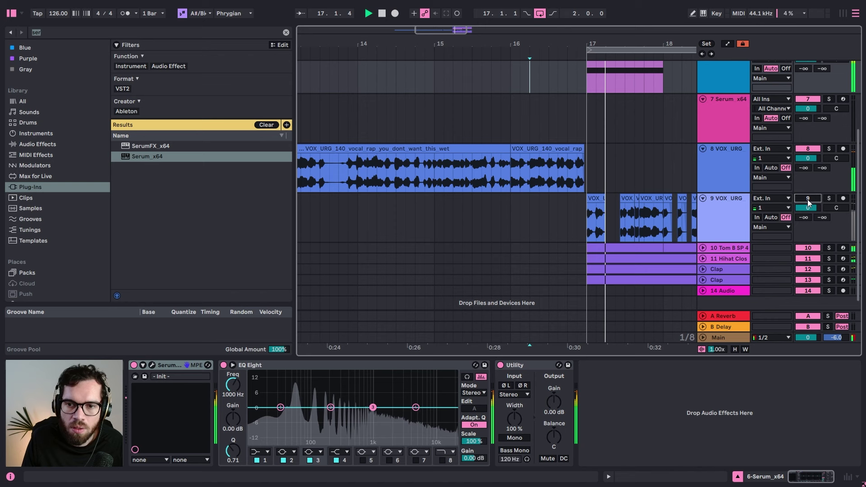
scroll(682, 181, "up", 3)
key("space")
scroll(678, 174, "up", 1)
key("space")
Step: Copy the sidechain Compressor from the Wavetable track to the end of track 6's device chain and play the result
left_click(729, 113)
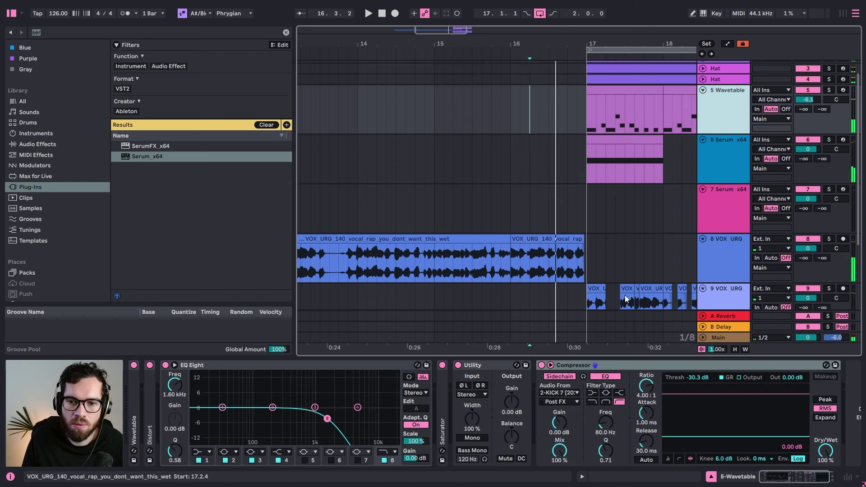
left_click_drag(594, 364, 535, 165)
left_click(568, 171)
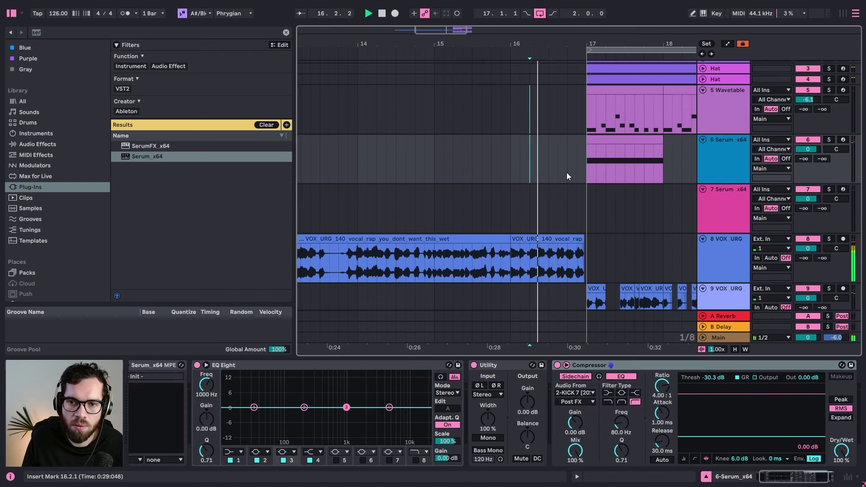
key("space")
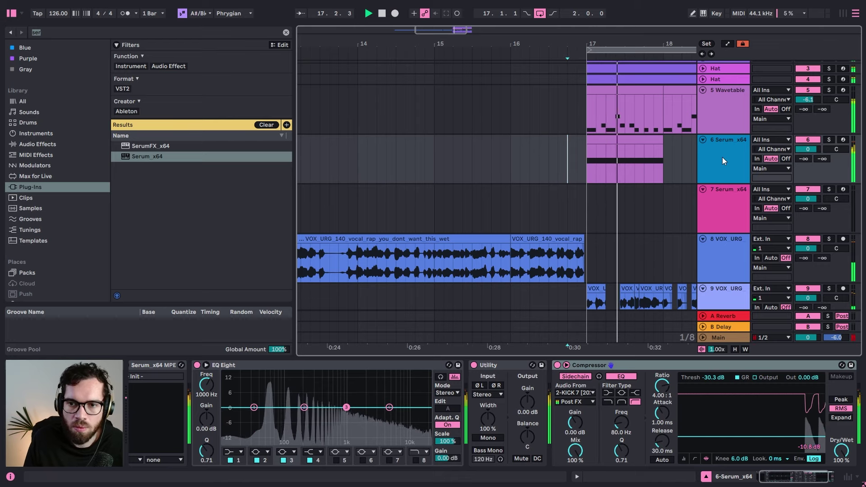
Step: Play the sidechained Serum layer and select its clip from 17.1.1 to 18.1.1
left_click_drag(587, 165, 637, 142)
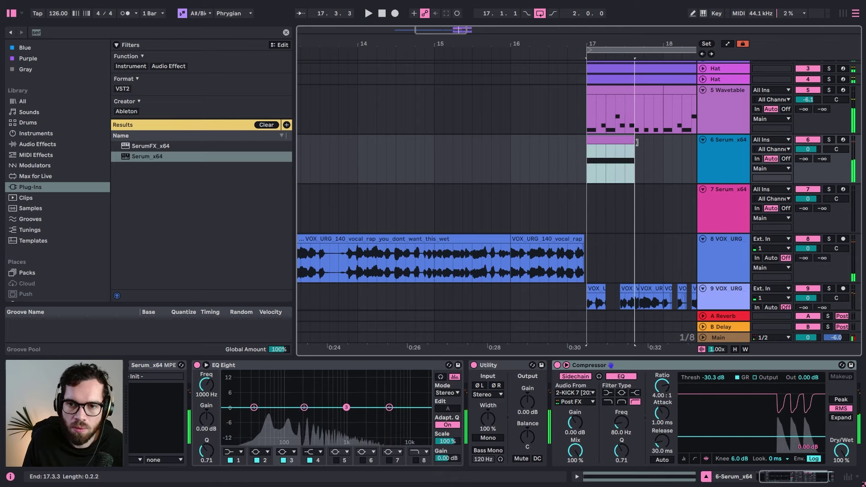
left_click(550, 169)
key("space")
left_click_drag(624, 140, 663, 140)
left_click(726, 157)
key("space")
left_click(726, 155)
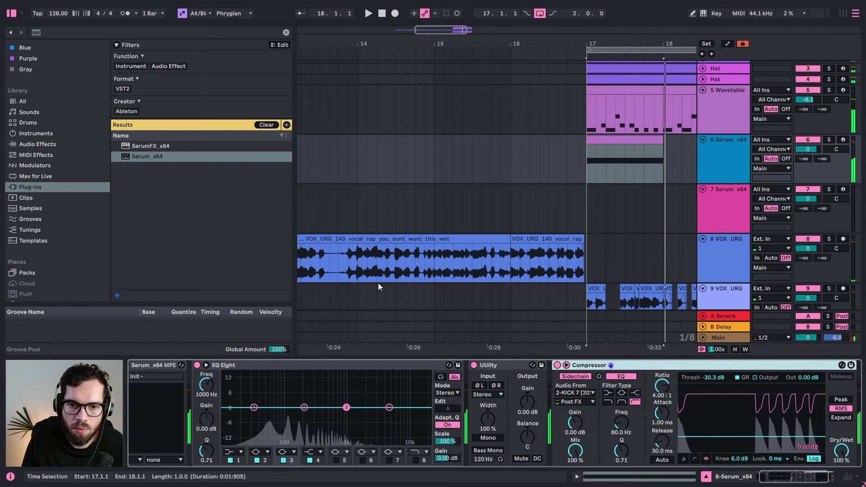
Step: Reopen Serum on track 6, set OSC A's unison to 1, and play the sound
double_click(166, 365)
double_click(131, 383)
left_click(151, 367)
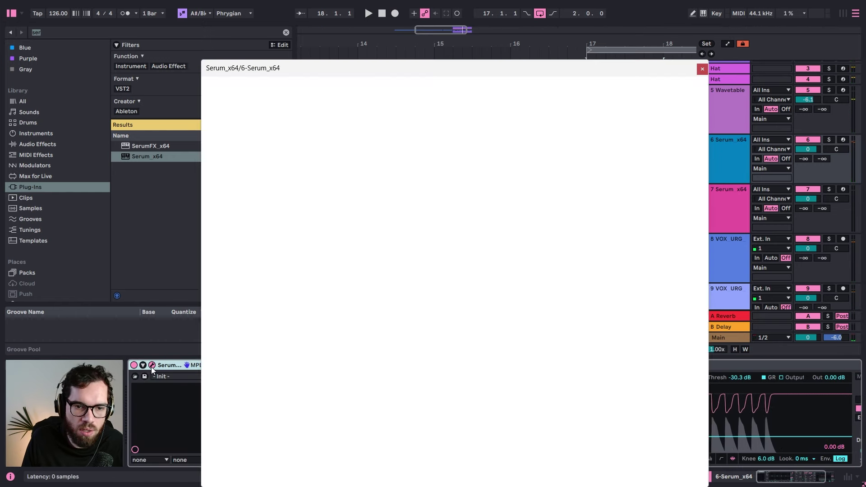
left_click_drag(307, 236, 342, 410)
key("space")
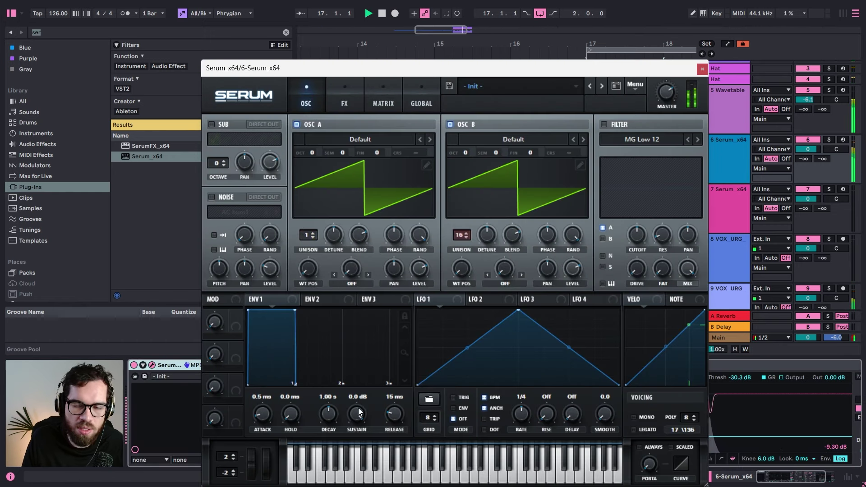
key("space")
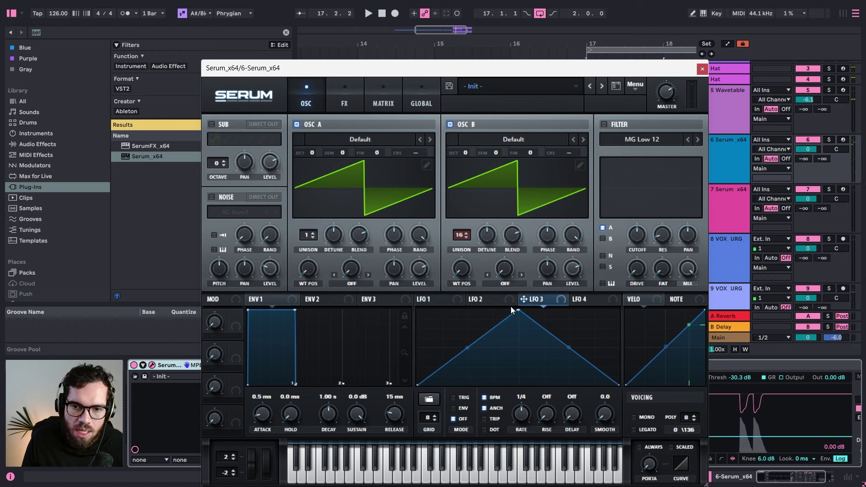
Step: Shape LFO 1 as a falling ramp at rate 1/16 and assign it to the levels of OSC A and OSC B
left_click_drag(518, 312, 417, 310)
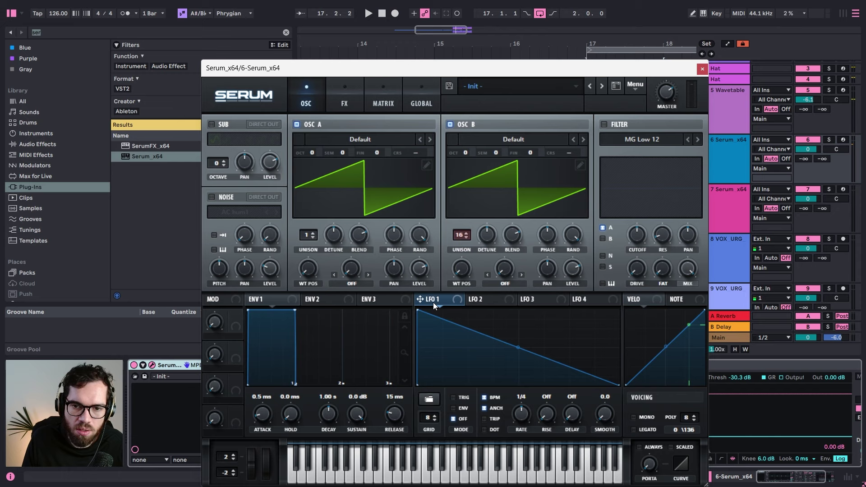
left_click_drag(421, 274, 423, 361)
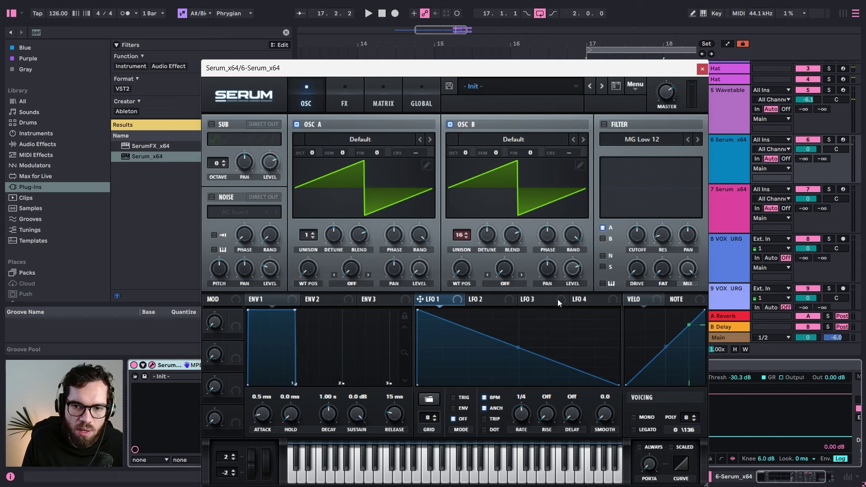
left_click_drag(571, 272, 570, 320)
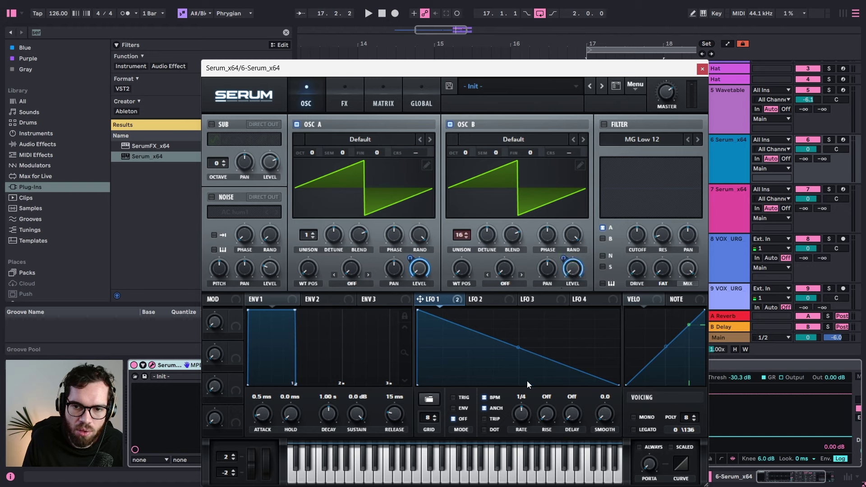
key("space")
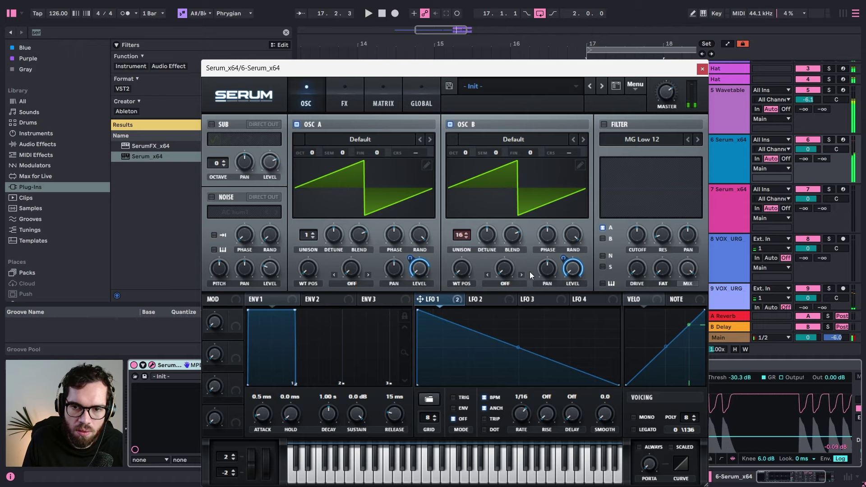
Step: Solo track 6 and set OSC B's octave to +1
left_click(829, 140)
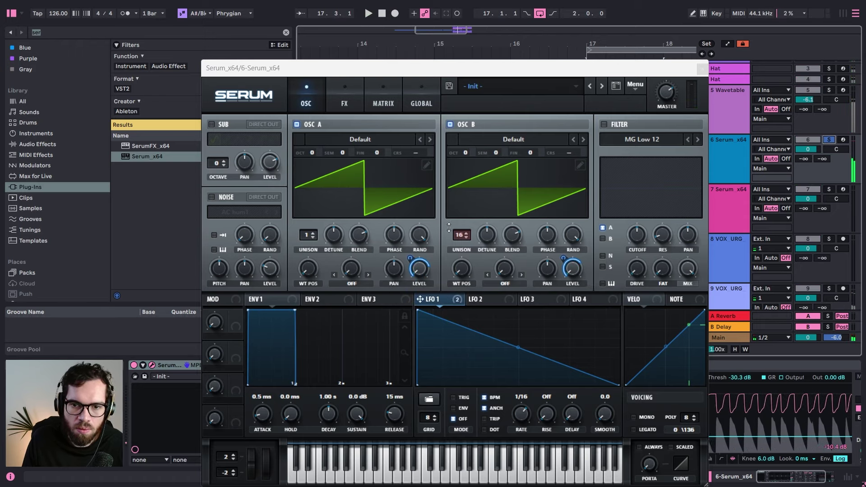
left_click_drag(449, 228, 468, 356)
left_click_drag(456, 409, 470, 139)
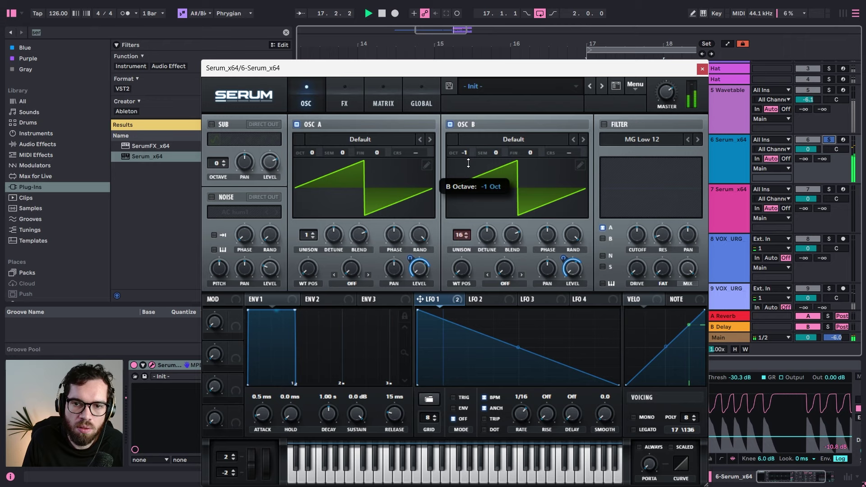
Step: Load the Analog wavetable PWM_Mdc in OSC B, play it, and step back to PWM Trench
left_click(544, 139)
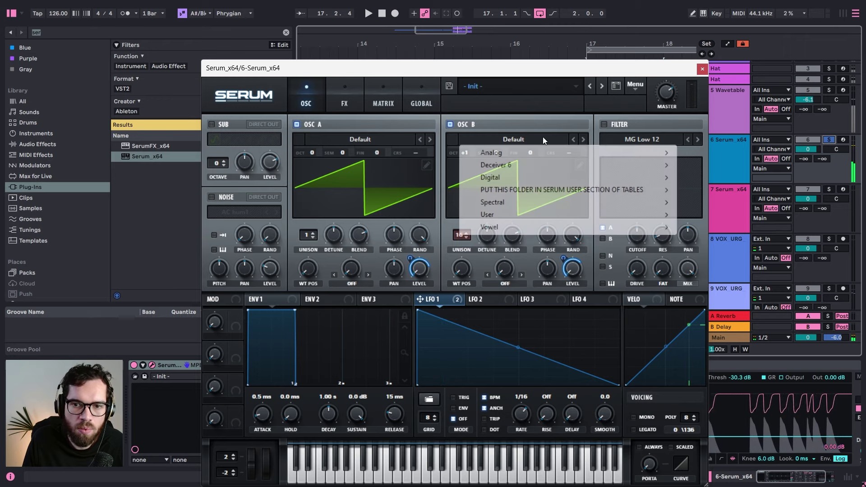
mouse_move(543, 155)
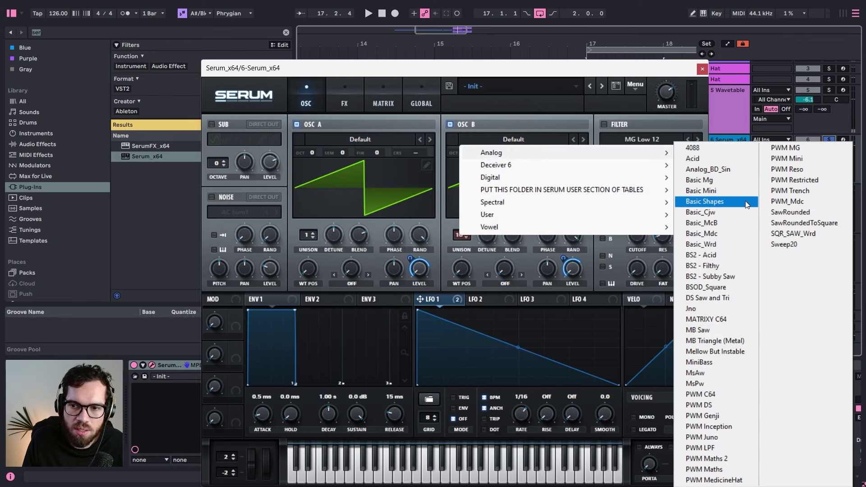
left_click(776, 201)
key("space")
left_click(574, 140)
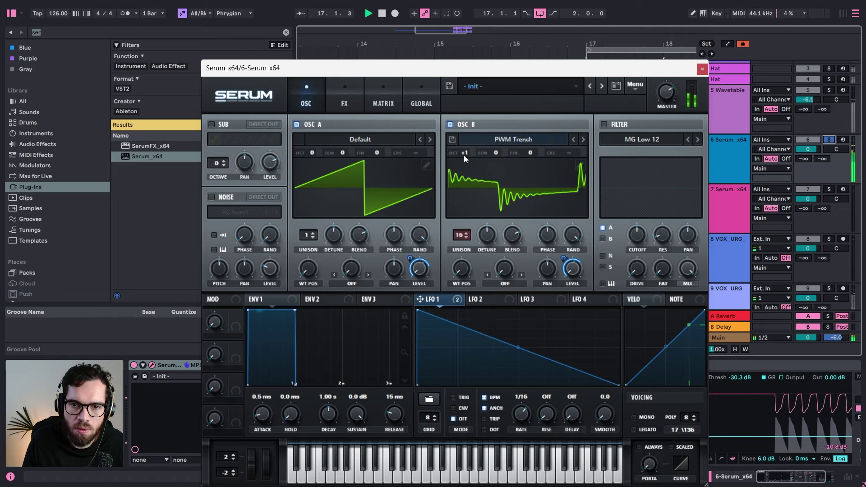
Step: Reset OSC B's octave to 0 and audition neighbouring wavetables, settling on PWM Reso
left_click_drag(463, 156, 465, 166)
left_click(582, 140)
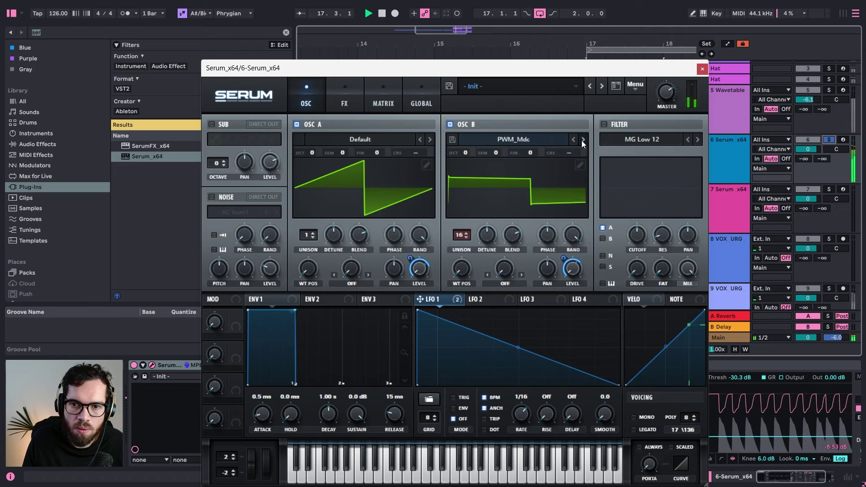
left_click(581, 140)
left_click(577, 139)
left_click(577, 139)
left_click(576, 139)
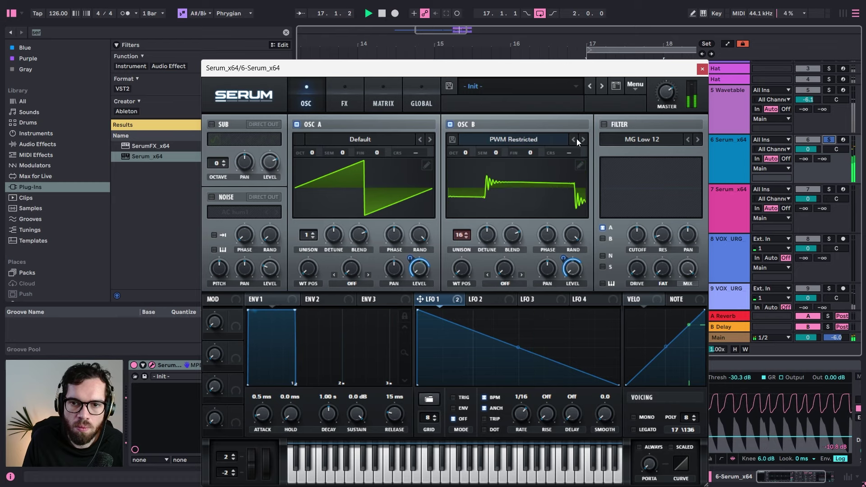
left_click(576, 139)
left_click(583, 139)
left_click(575, 140)
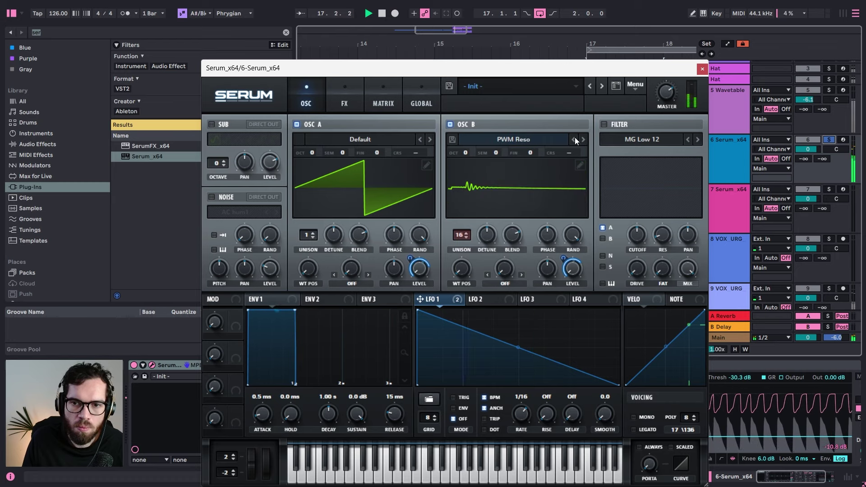
Step: Audition OSC A's wavetables up to Analog_BD_Sin during playback and step back one table
left_click(429, 140)
key("space")
left_click(430, 140)
left_click(430, 139)
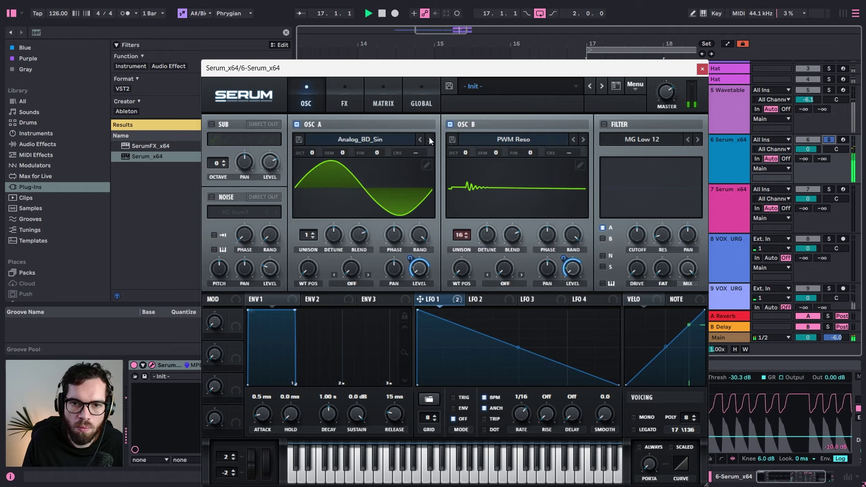
left_click(420, 139)
Step: Enable Serum's Hyper/Dimension and Distortion effects and set the distortion type to Diode 1
left_click(347, 101)
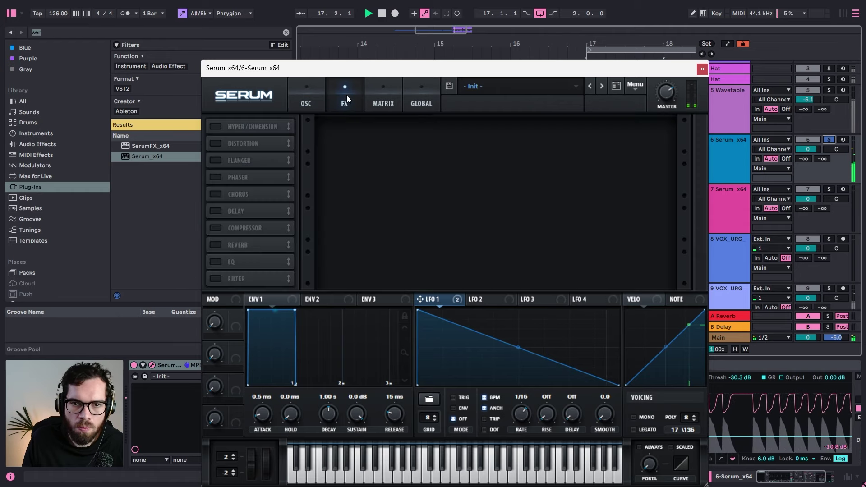
left_click(216, 126)
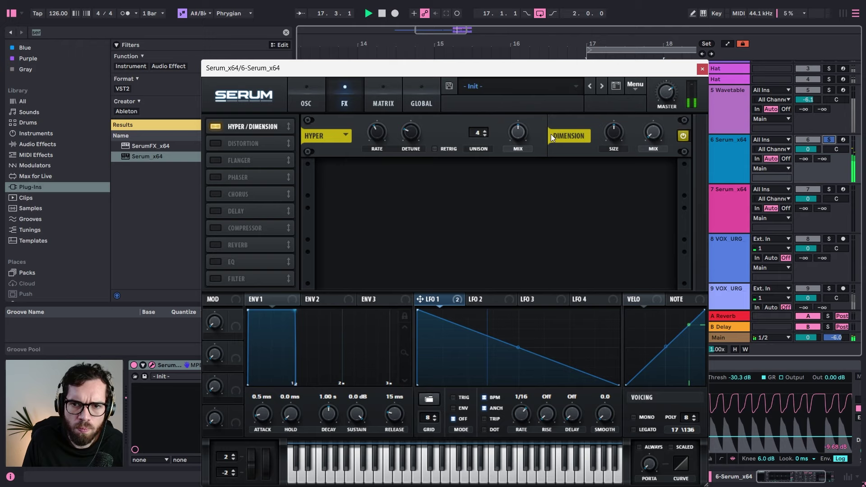
left_click(218, 143)
mouse_move(585, 176)
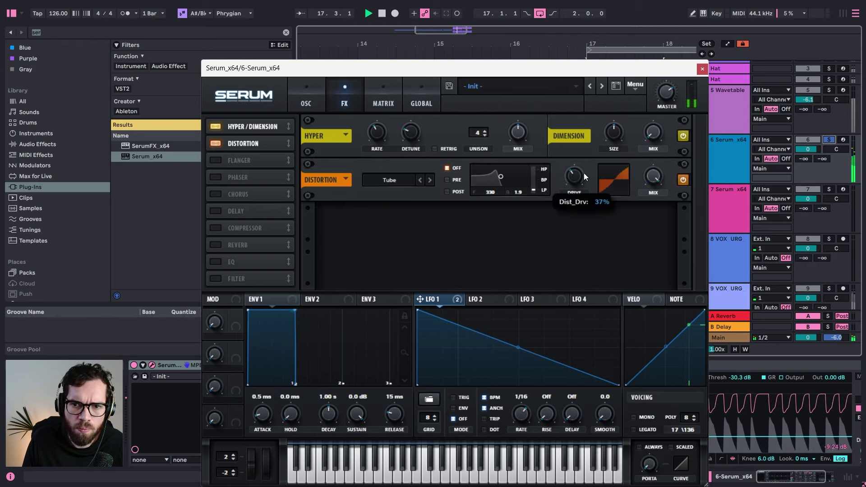
left_click(431, 180)
left_click(430, 180)
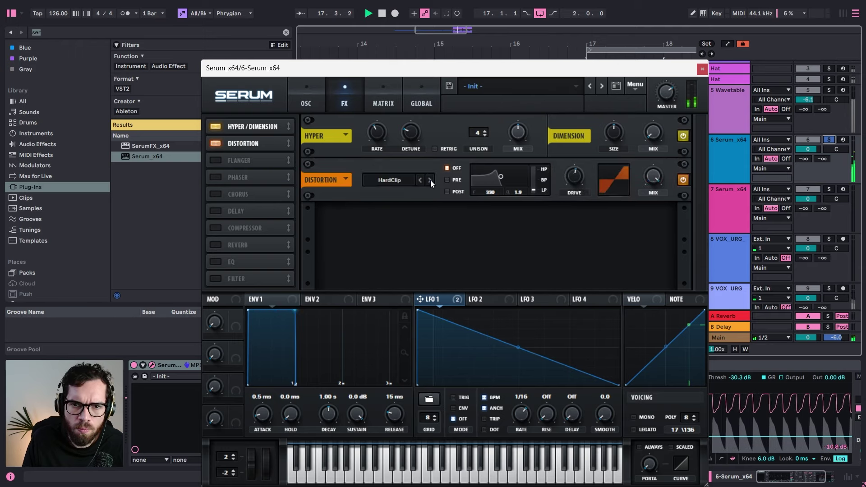
left_click(430, 180)
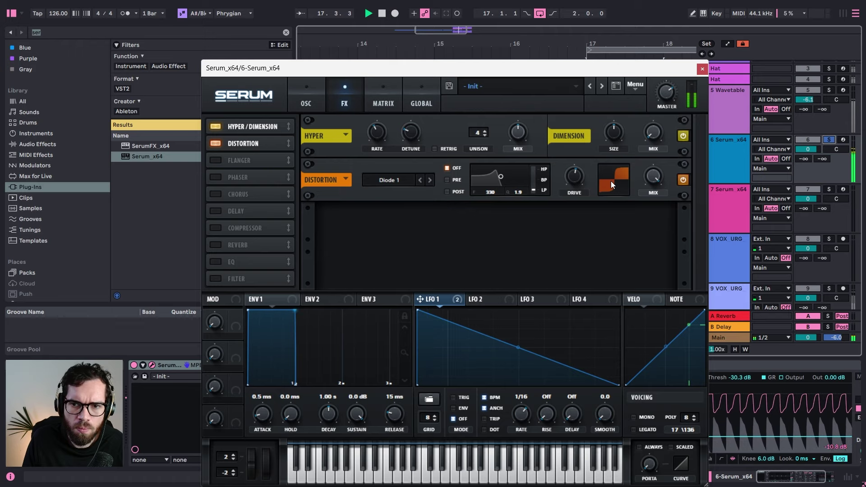
mouse_move(570, 185)
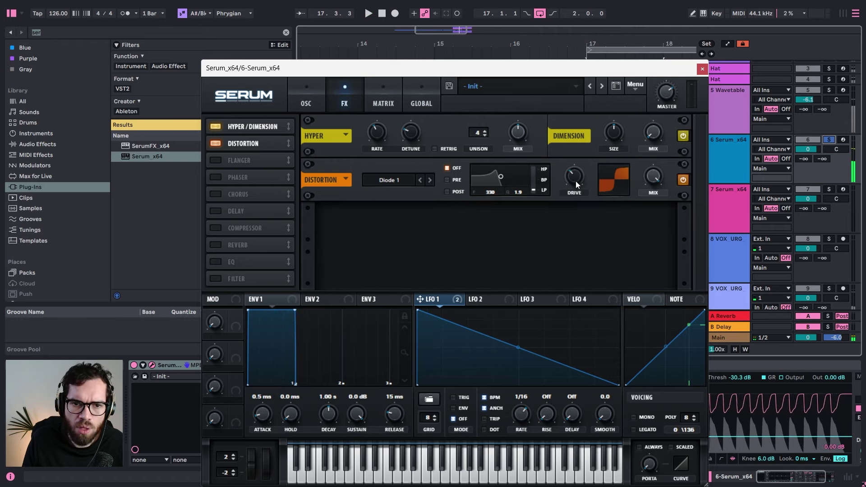
Step: Enable Serum's Flanger and Phaser with reduced wet mixes, setting the phaser's mix to 12%, and play the result
left_click(218, 161)
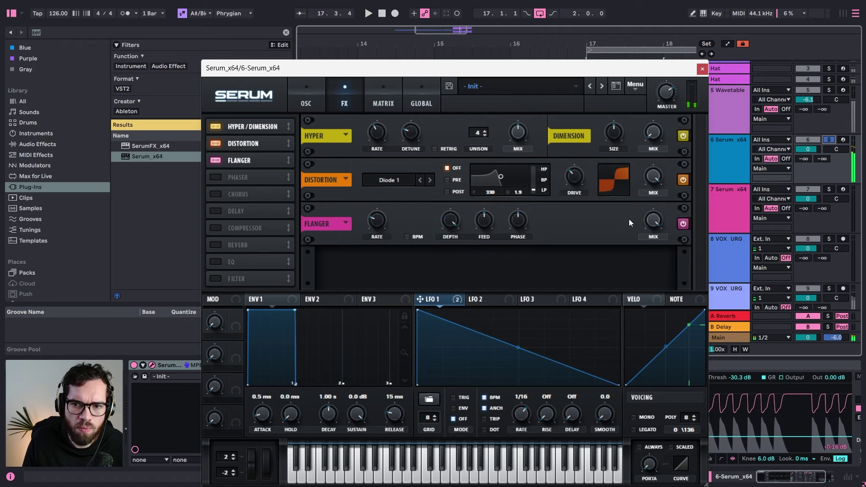
left_click_drag(658, 232, 641, 308)
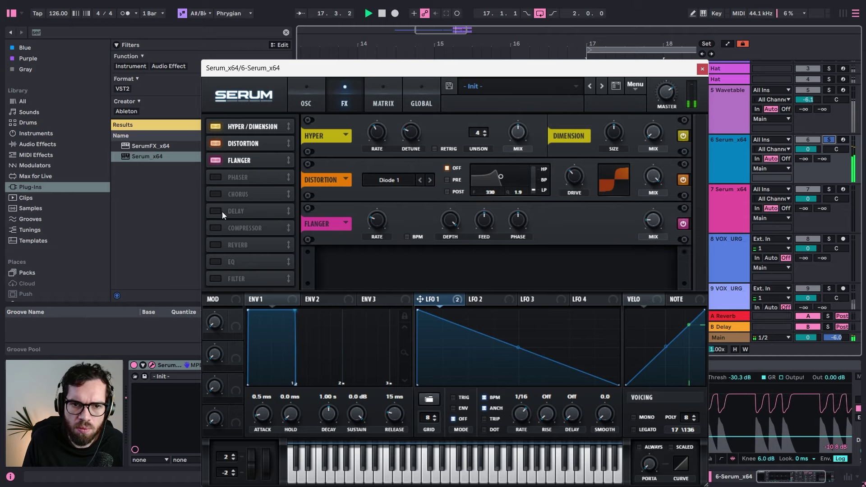
left_click(217, 178)
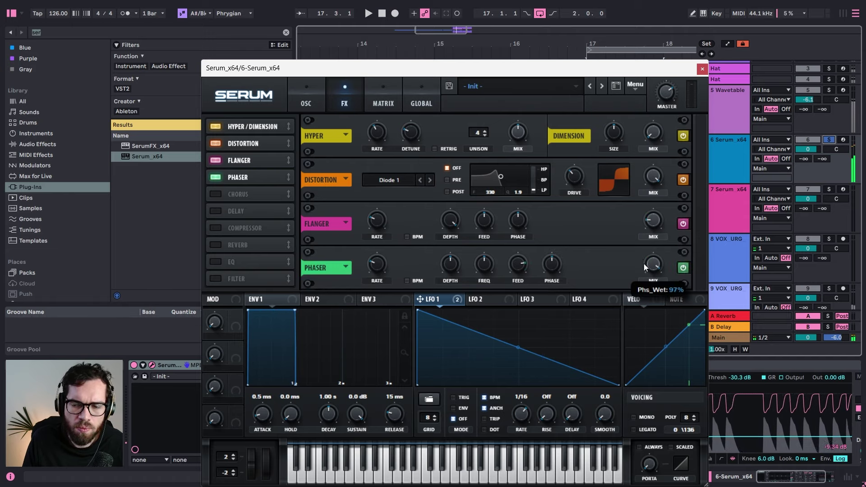
left_click_drag(639, 337, 642, 338)
key("space")
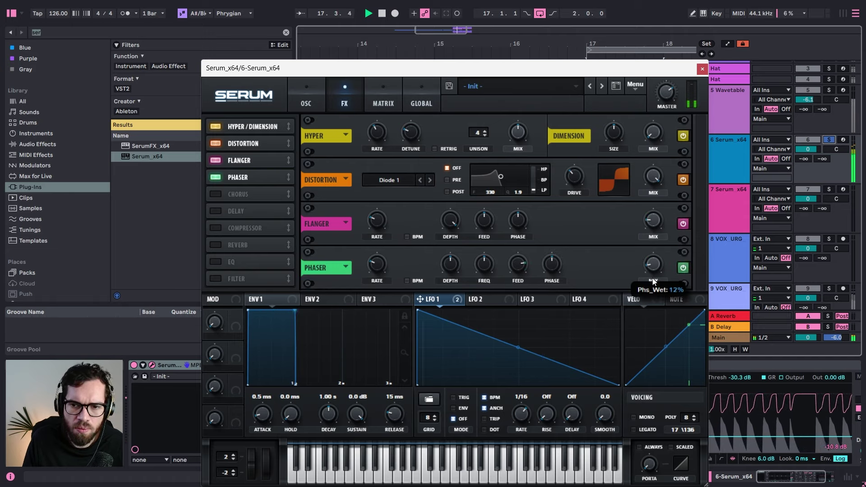
Step: Try the Chorus effect with the Serum track unsoloed in the full mix, and switch the chorus off again
left_click(217, 194)
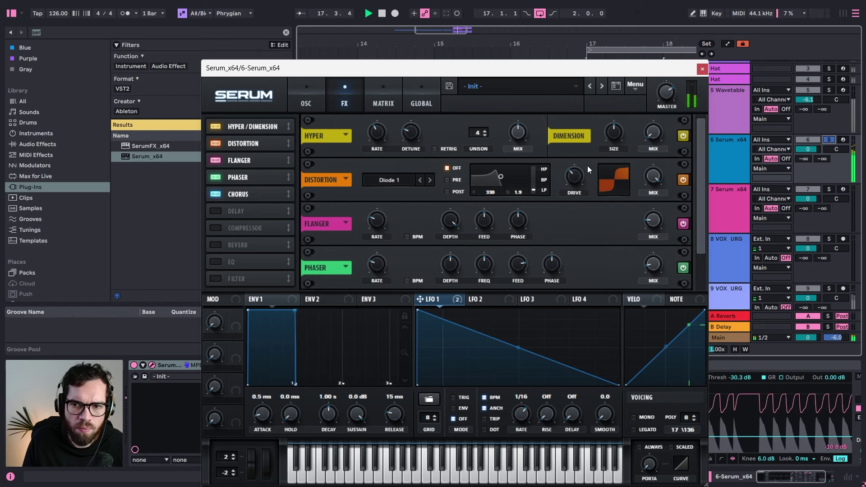
key("space")
scroll(694, 153, "down", 2)
left_click(823, 141)
key("space")
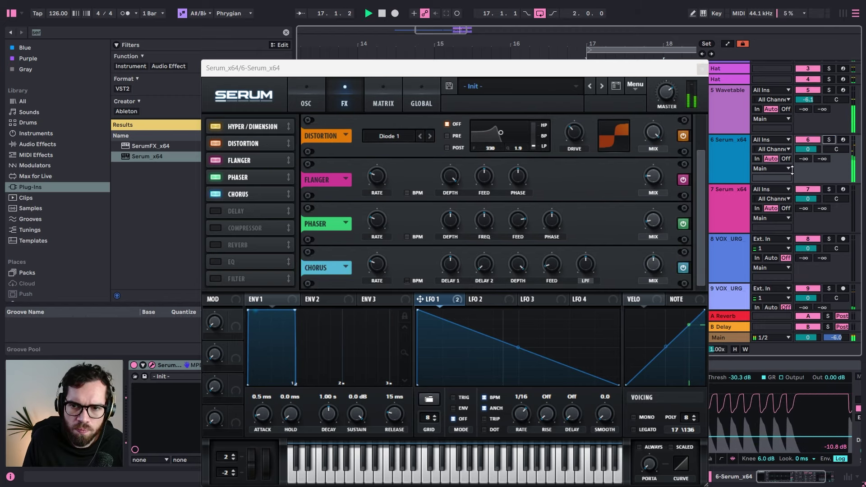
left_click(683, 273)
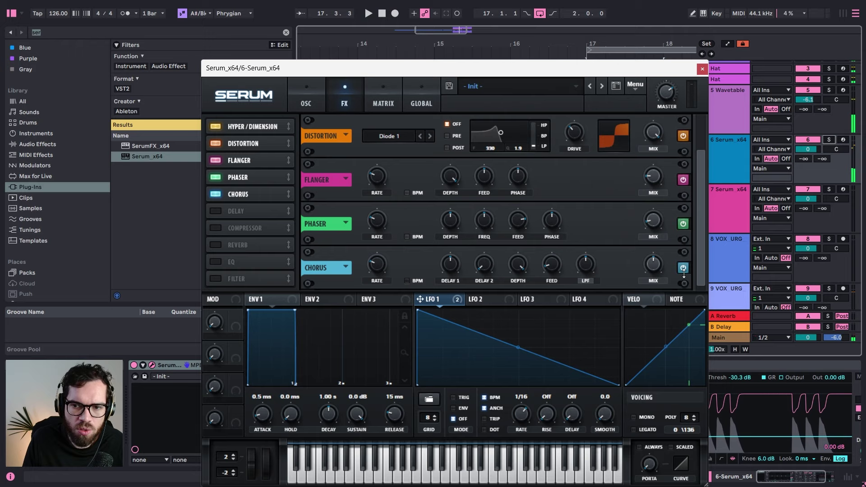
key("space")
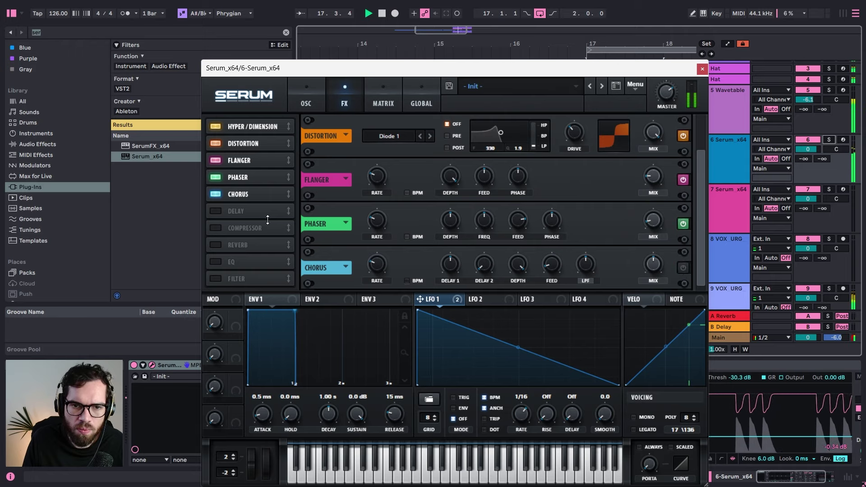
left_click(218, 194)
Step: Enable Serum's Compressor, move it ahead of the Delay, turn on Multiband and raise its gain to about 12.2 dB
left_click(213, 229)
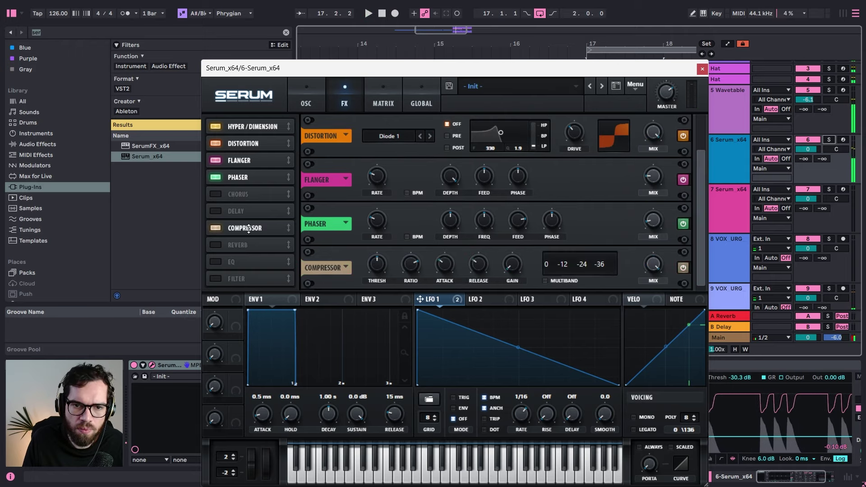
left_click_drag(249, 229, 254, 201)
key("space")
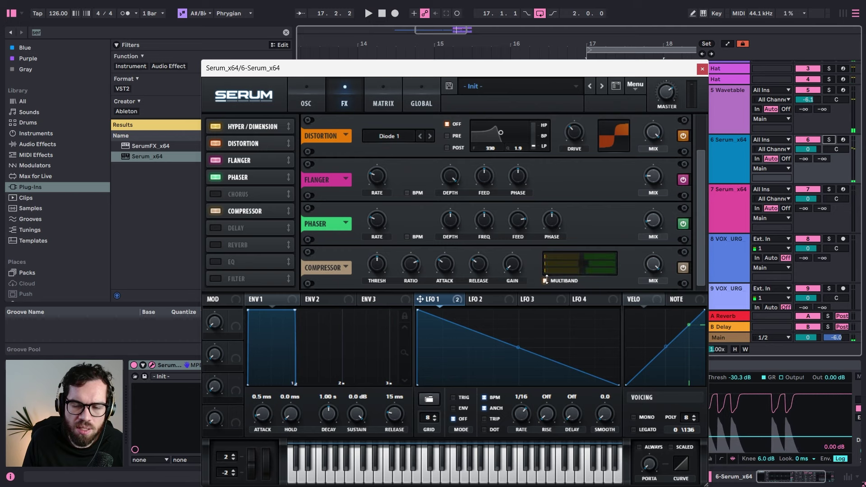
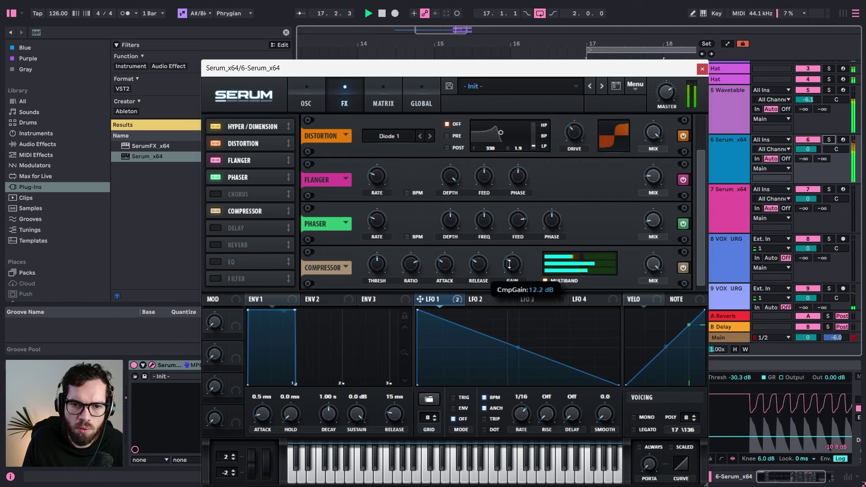
Step: Enable the effects Filter, modulate its cutoff with LFO 1 at an amount of about 33, and close the Serum window
left_click(215, 279)
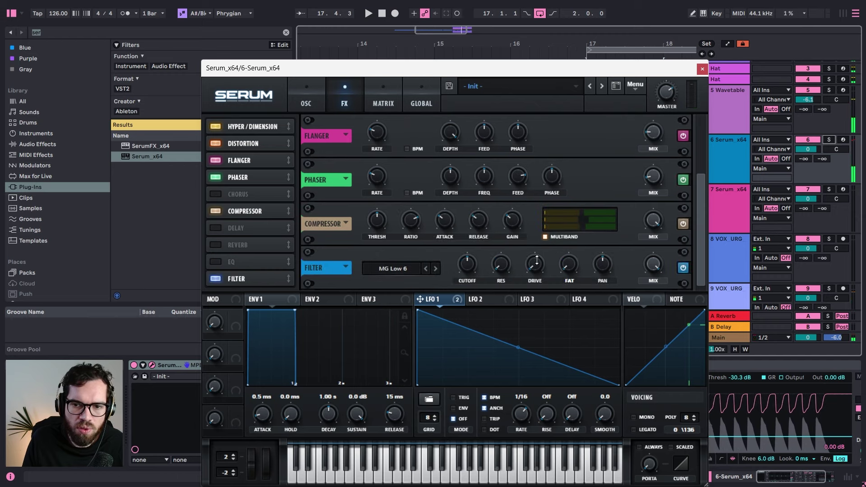
left_click_drag(433, 299, 470, 265)
key("space")
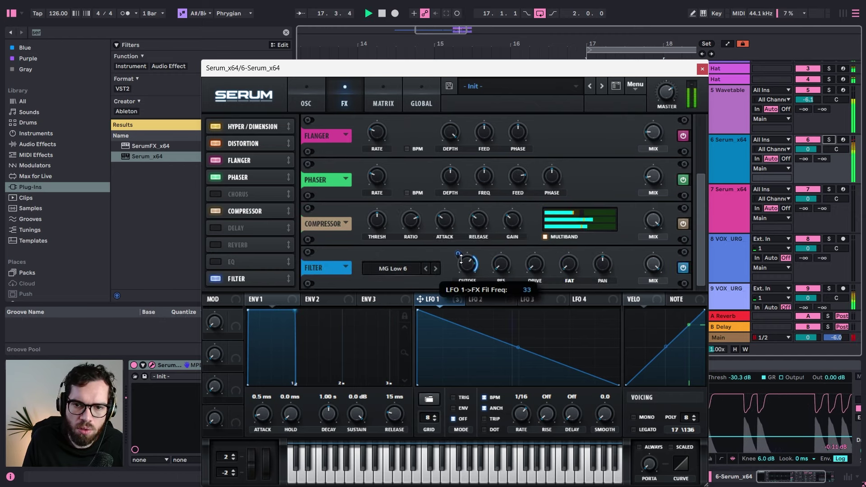
left_click(702, 69)
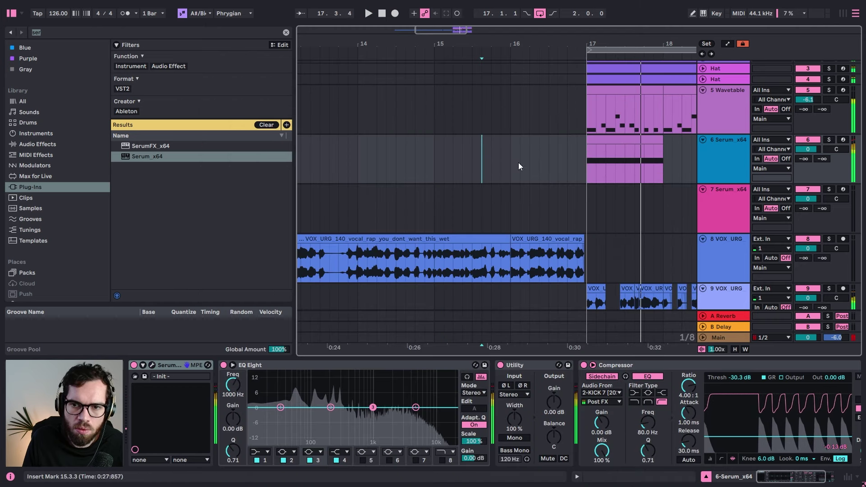
Step: Deactivate the first chopped vocal clip on track 9 and play the loop without it
left_click(718, 147)
left_click(596, 299)
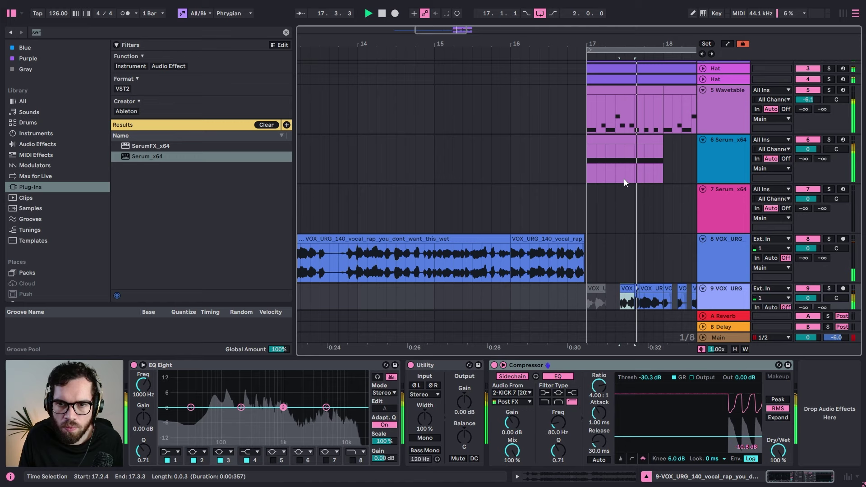
left_click(565, 161)
key("space")
Step: Raise the threshold of the sidechain Compressor on Serum track 6 to -21.1 dB while playing the loop
left_click(722, 159)
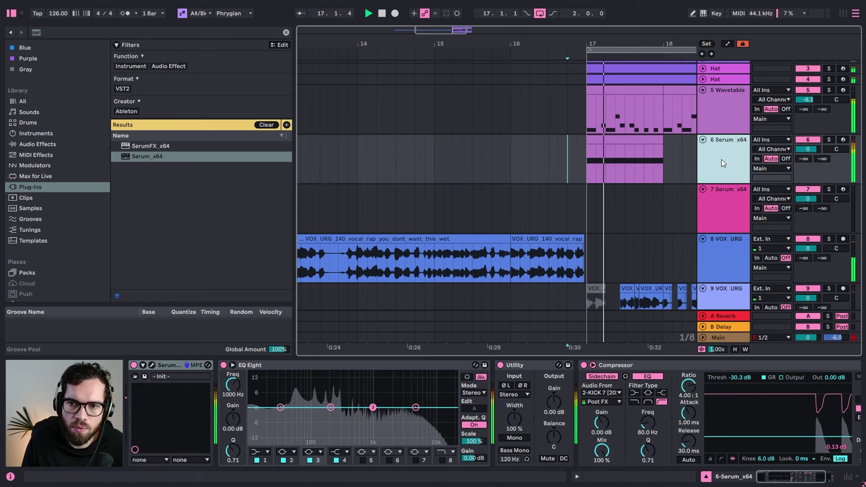
key("space")
key("space")
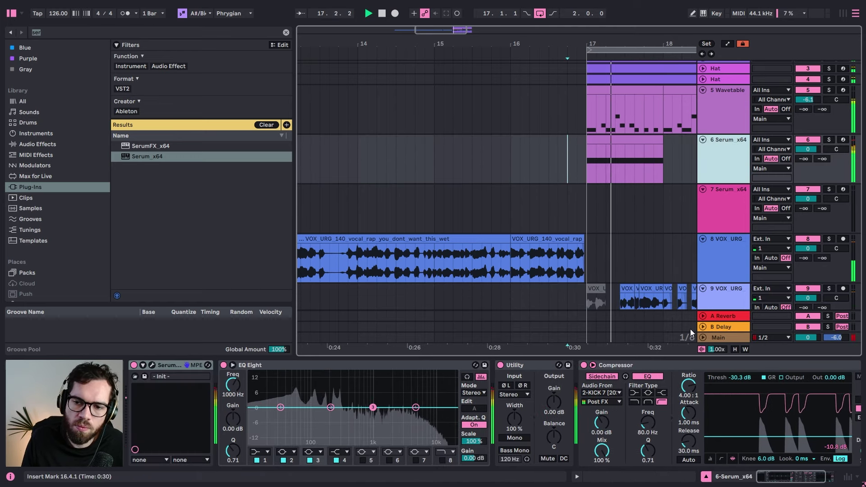
key("space")
key("space")
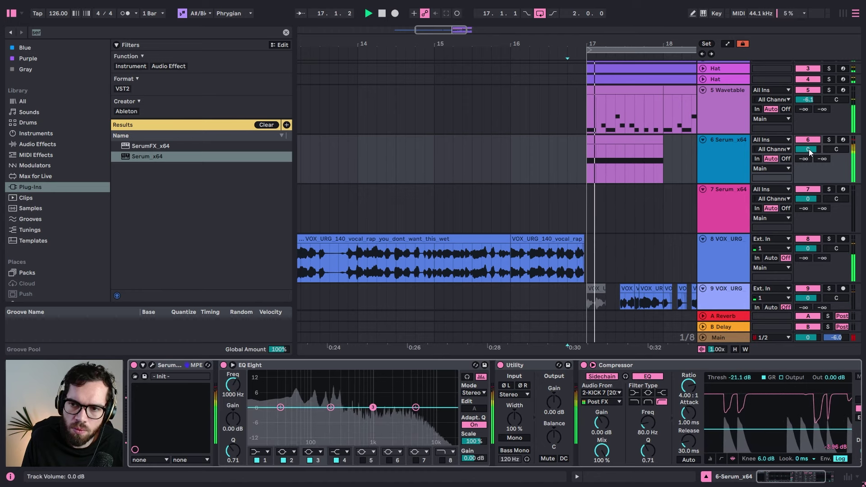
Step: Lower the volume of Serum track 6 to -5.4 dB
left_click_drag(808, 149, 805, 154)
key("space")
scroll(749, 136, "up", 1)
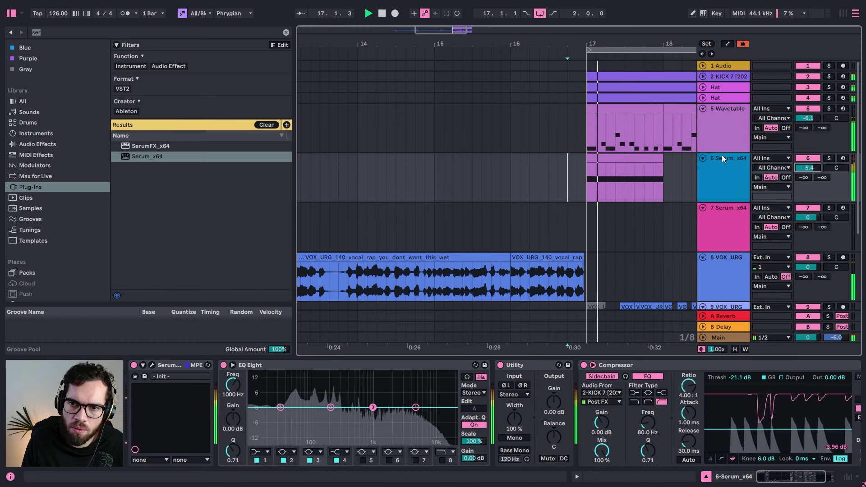
Step: Check the Main track's device chain and replay the section from bar 16
left_click(724, 340)
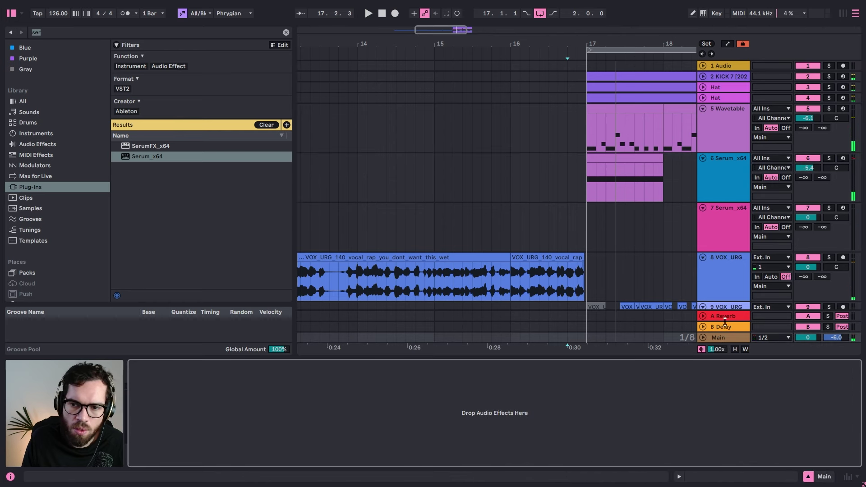
key("space")
left_click(588, 183)
left_click(525, 188)
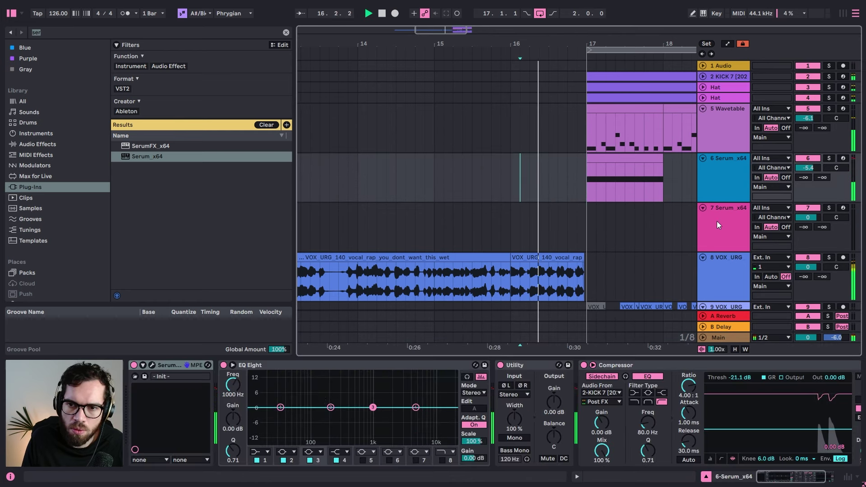
Step: Reactivate the first chopped vocal clip on track 9, lower that track to -1.9 dB and raise the system volume
scroll(647, 270, "down", 3)
left_click(594, 241)
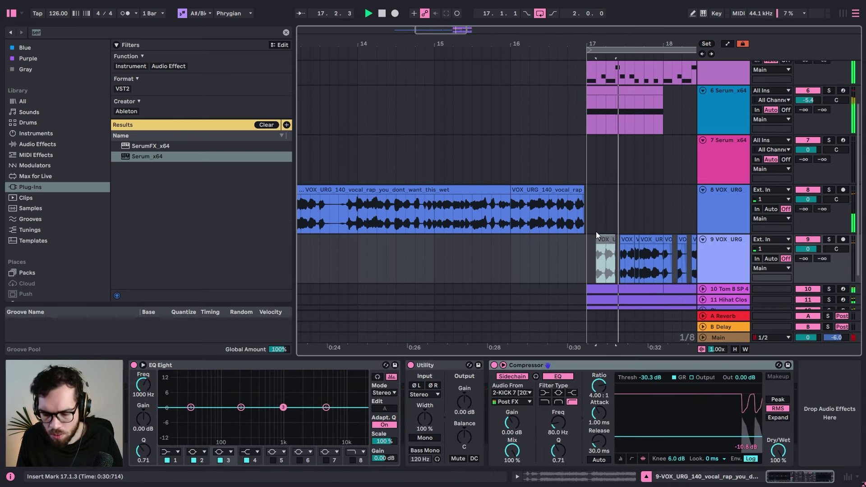
left_click(548, 174)
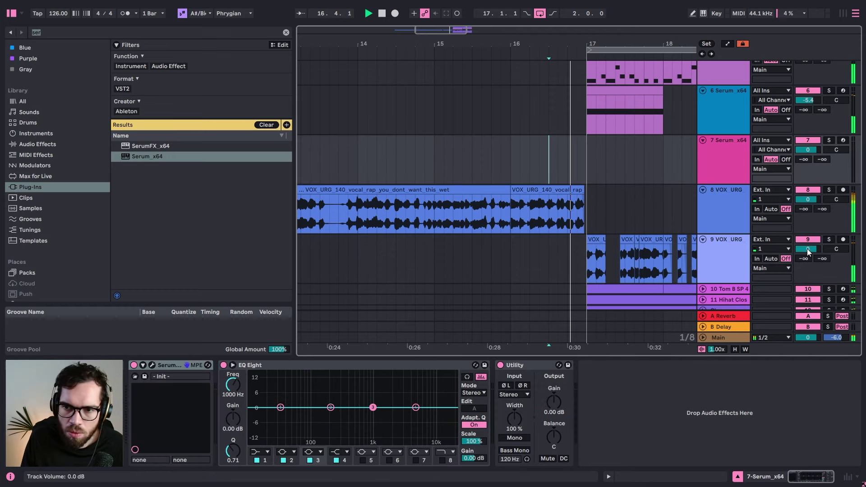
key("XF86AudioRaiseVolume")
key("XF86AudioRaiseVolume")
key("XF86AudioRaiseVolume")
key("XF86AudioRaiseVolume")
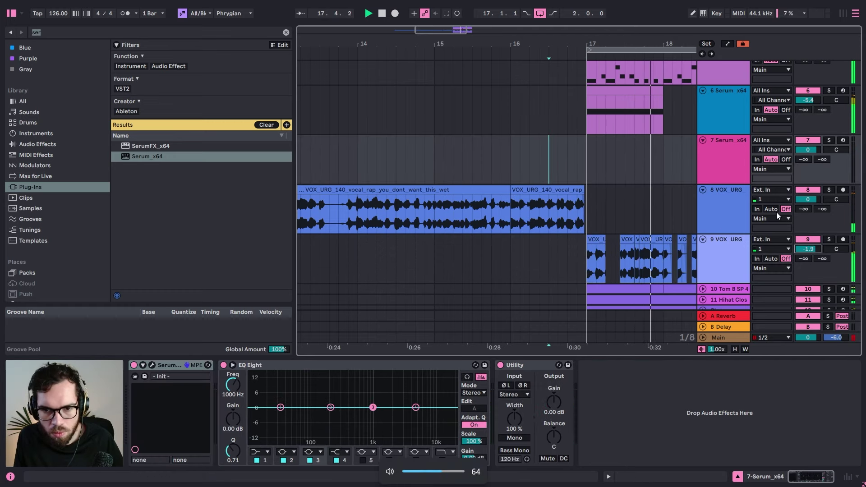
Step: Move the Serum clip on track 6 to start at 17.2.1, trim its end to 18.1.1 and play it back
left_click(521, 111)
key("space")
key("space")
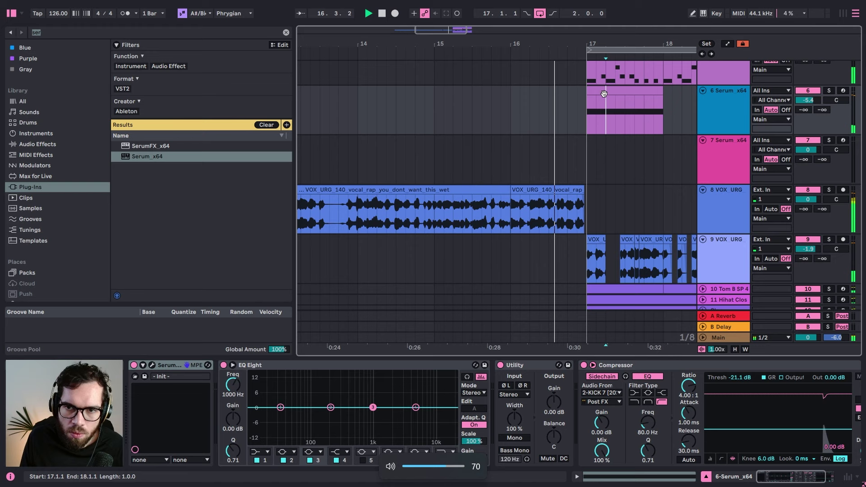
left_click_drag(604, 94, 621, 93)
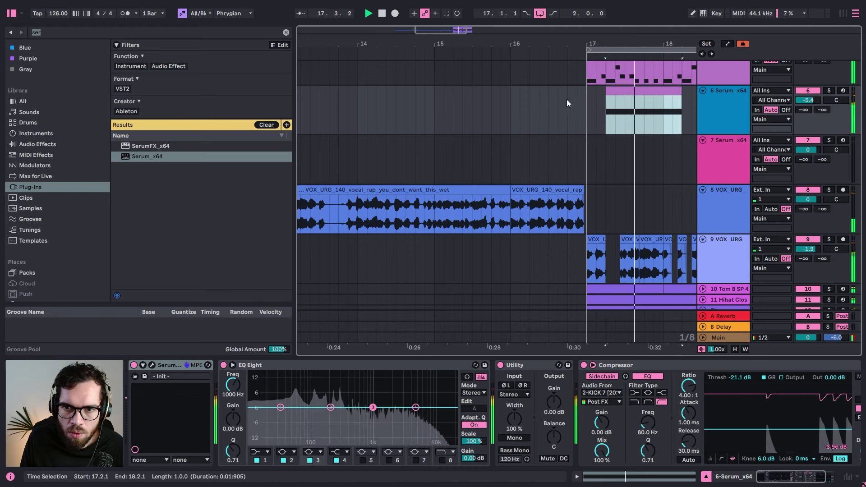
left_click(548, 100)
left_click_drag(681, 94, 663, 94)
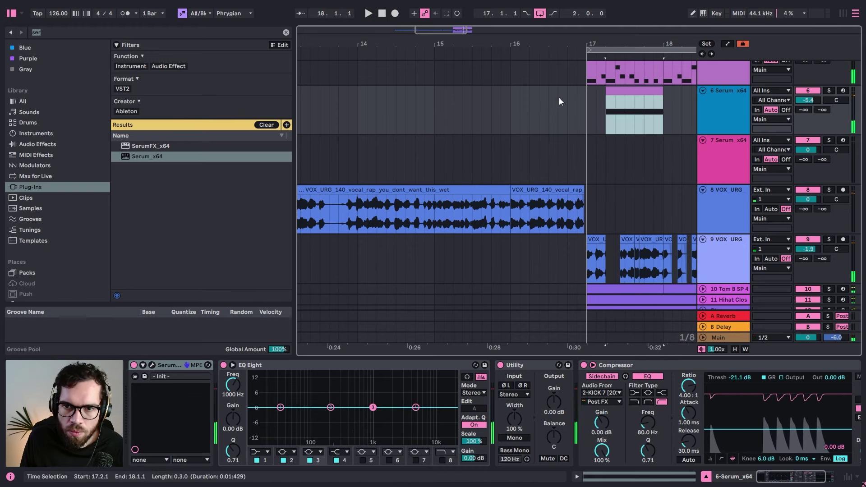
left_click(510, 108)
key("space")
Step: Trim the end of the track 6 Serum clip to 17.4.3 and listen to the loop
left_click_drag(643, 45, 534, 41)
scroll(560, 152, "up", 3)
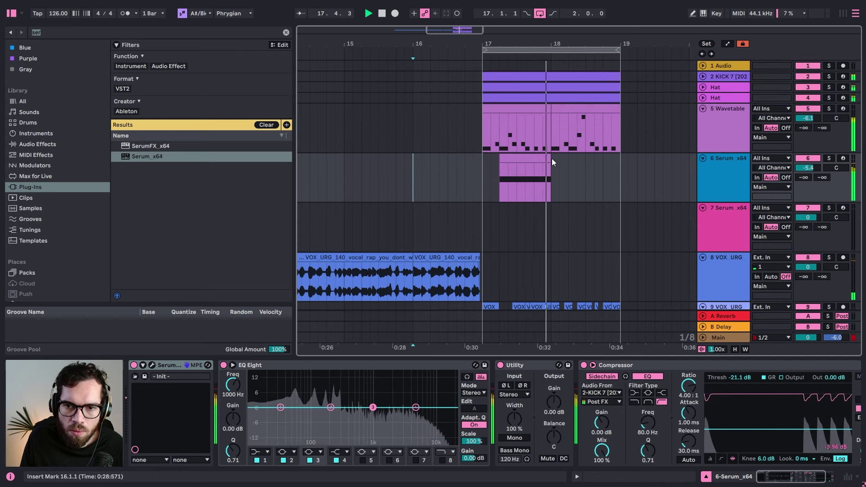
left_click_drag(551, 159, 542, 158)
left_click(444, 176)
left_click(713, 176)
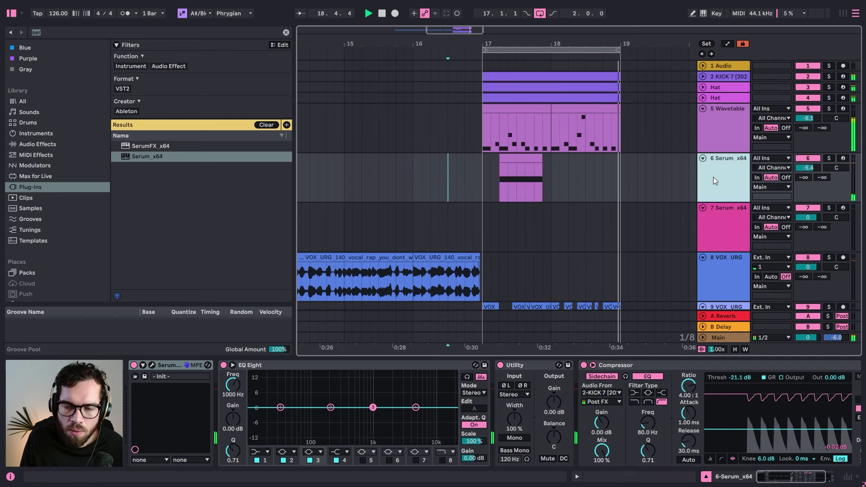
Step: Copy the Serum clip from track 6 onto track 7, shortened to run from 18.4.1 to 19.1.1
left_click(530, 160)
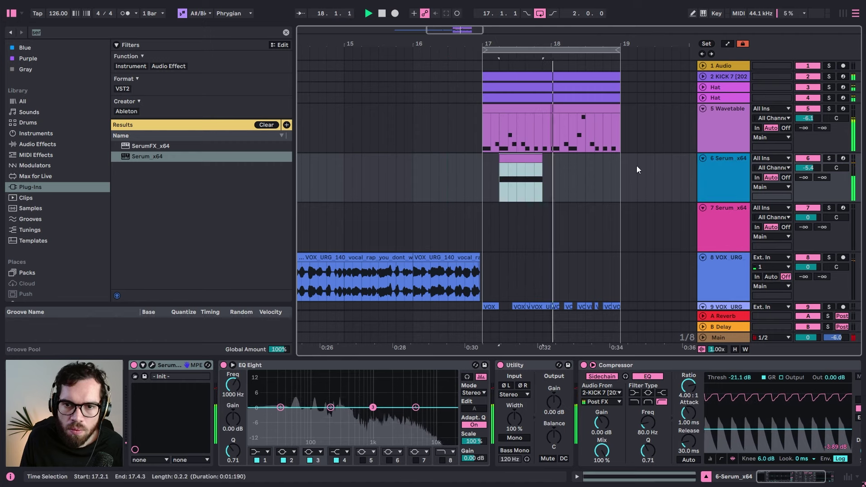
key("space")
left_click(717, 178)
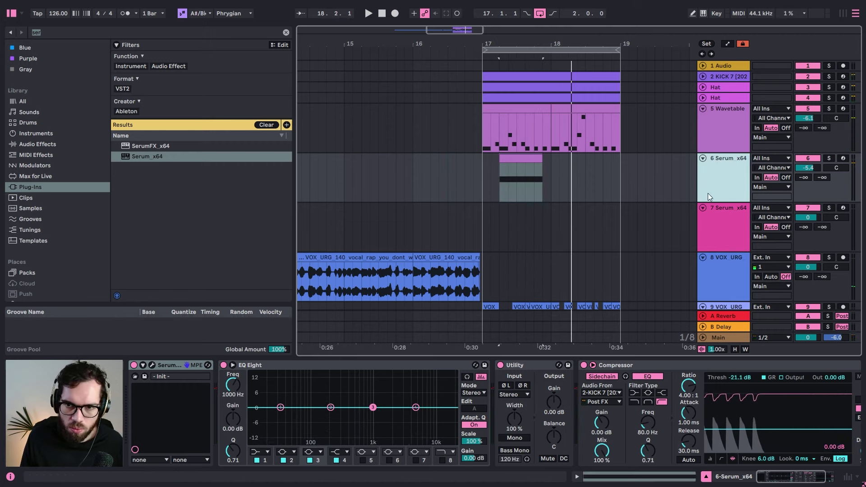
left_click(715, 214)
left_click(532, 163)
left_click_drag(530, 159, 621, 208)
left_click(731, 217)
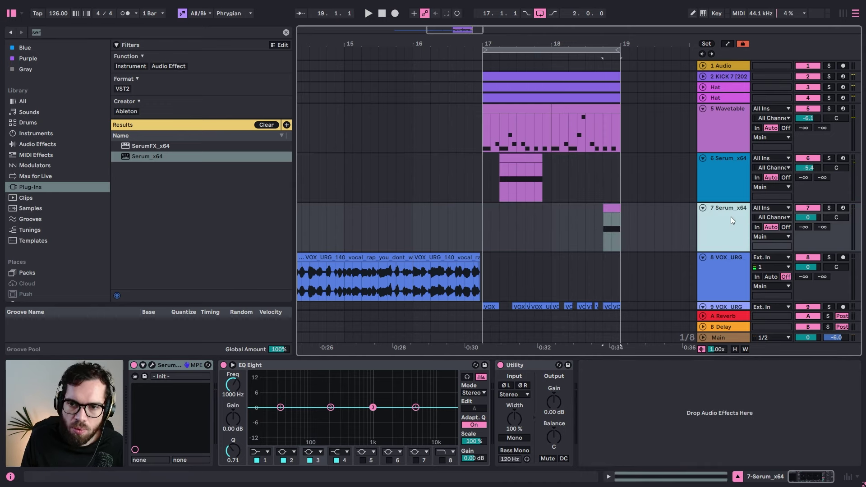
Step: Open track 7's Serum, load the Analog_BD_Sin wavetable into OSC A, and enable OSC B with the same wavetable
left_click(153, 365)
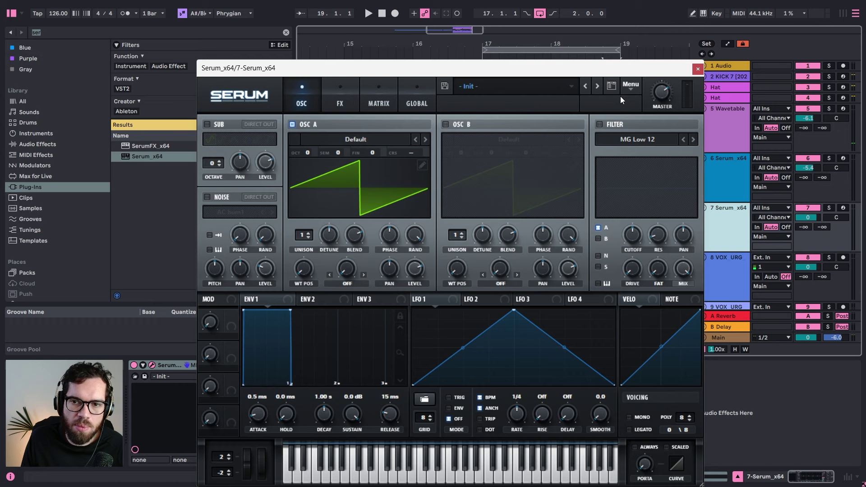
left_click(612, 86)
left_click(644, 126)
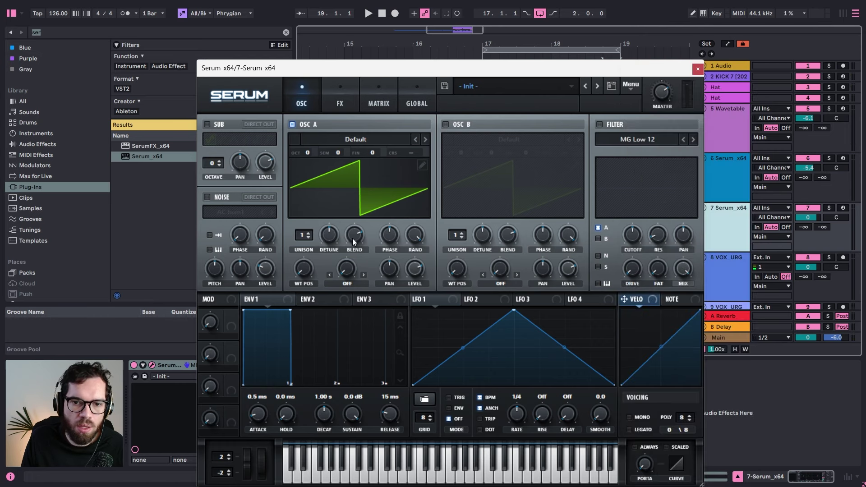
left_click(410, 144)
mouse_move(506, 148)
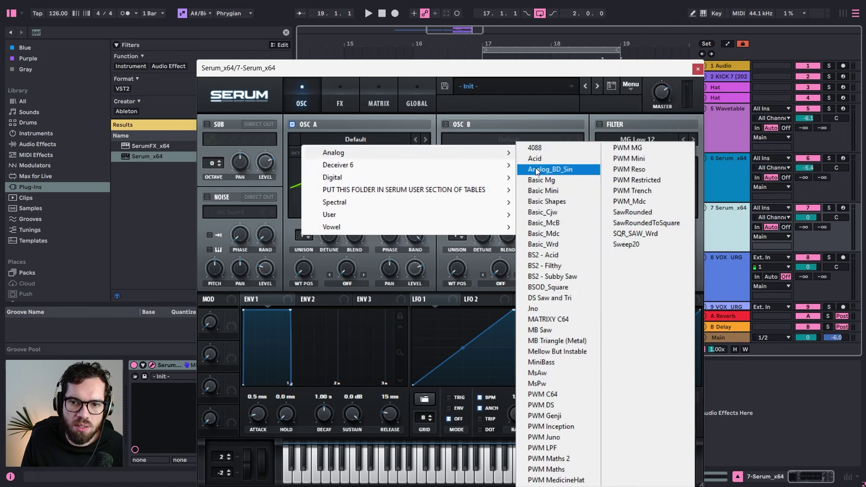
left_click(535, 168)
left_click(446, 124)
left_click(514, 139)
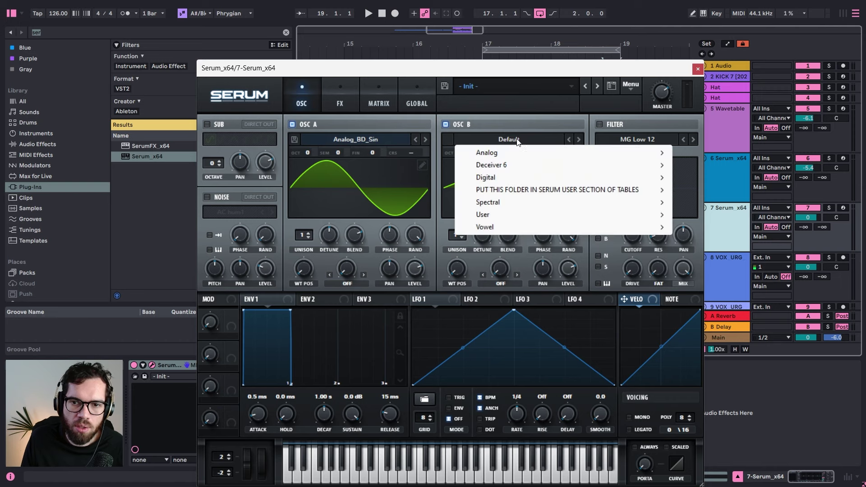
mouse_move(586, 153)
left_click(684, 169)
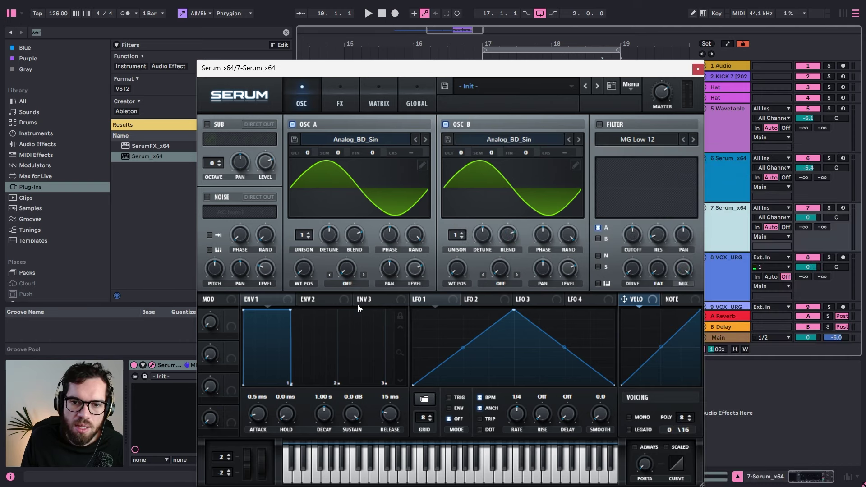
Step: Set OSC A's warp mode to FM (from B)
left_click(363, 275)
left_click(364, 274)
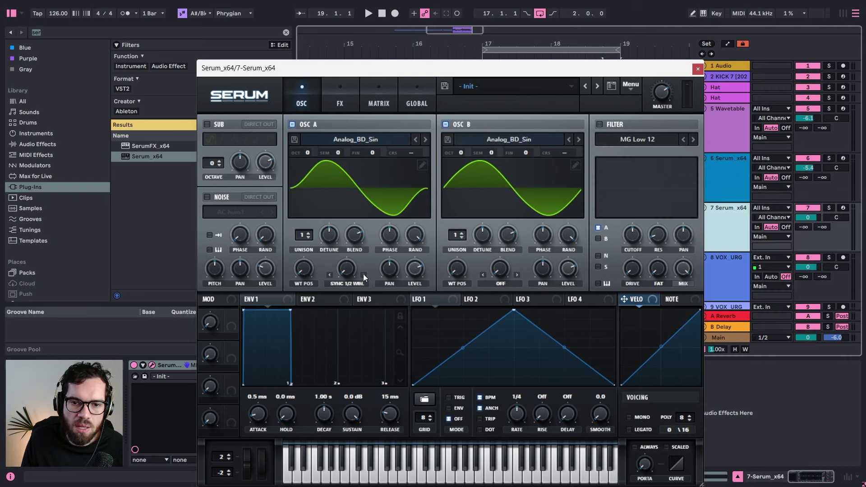
left_click(364, 275)
left_click(365, 276)
left_click(356, 284)
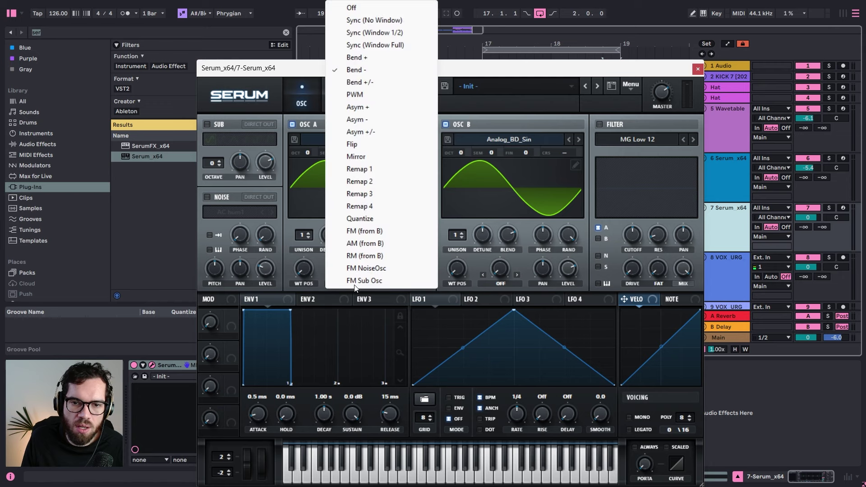
left_click(364, 231)
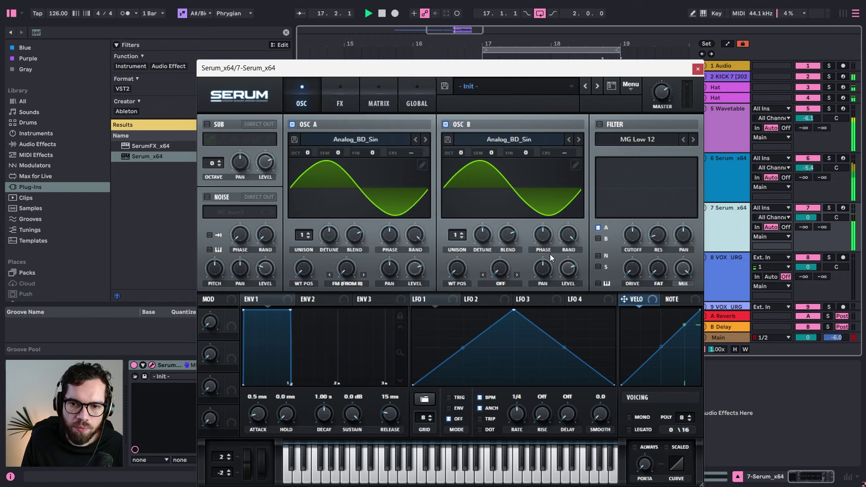
Step: Solo track 7 and play back its Serum clip on its own
left_click_drag(690, 74, 398, 83)
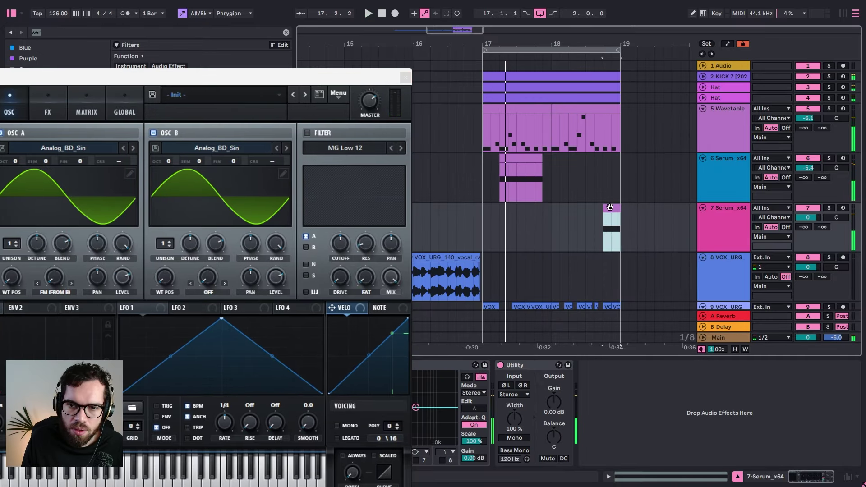
key("space")
left_click(826, 208)
left_click_drag(342, 75, 621, 34)
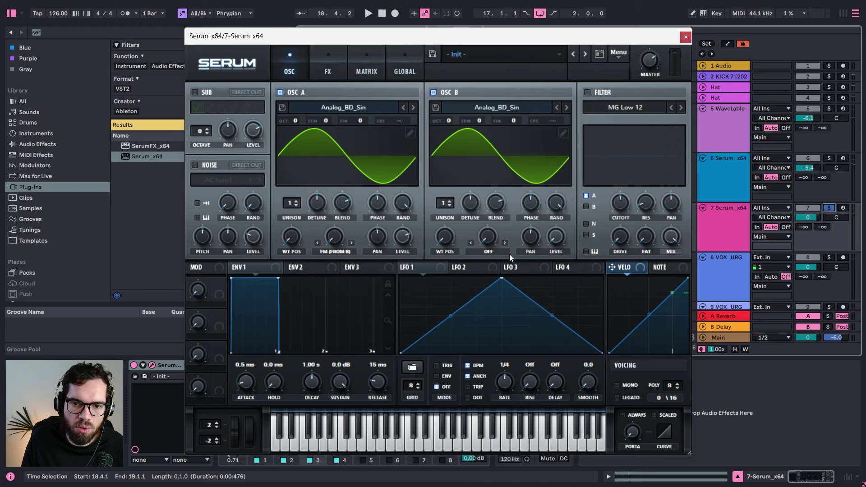
key("space")
Step: Assign LFO 1 to OSC A's FM warp amount and set the warp to about 14% while listening
left_click_drag(341, 242, 353, 209)
left_click_drag(372, 159, 362, 195)
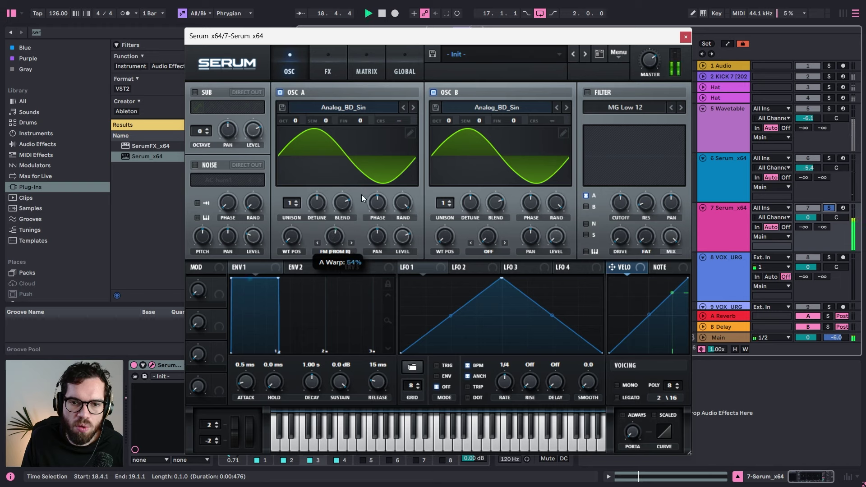
left_click_drag(356, 246, 333, 236)
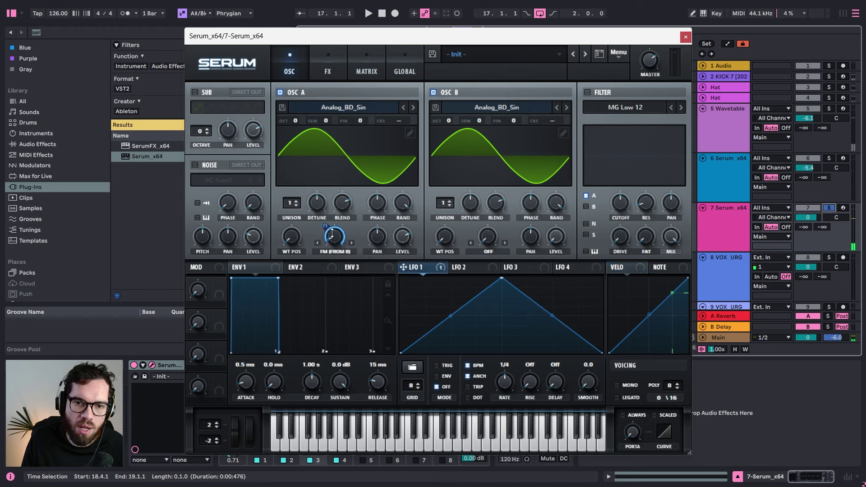
key("space")
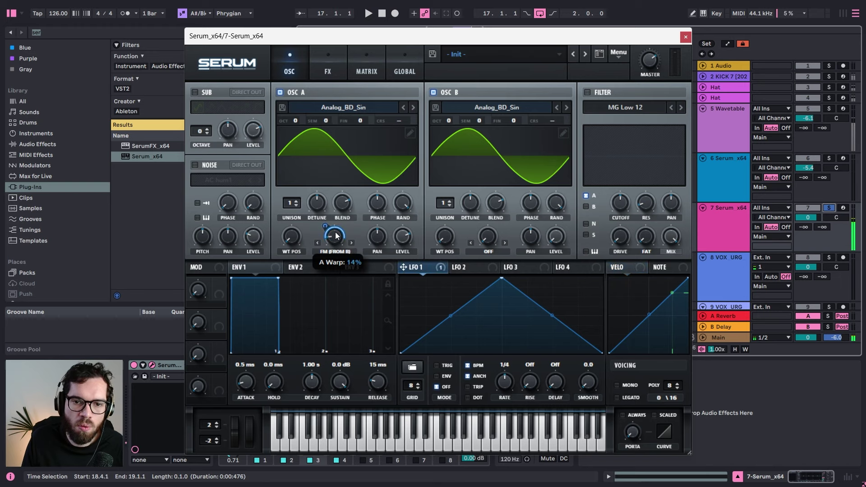
key("space")
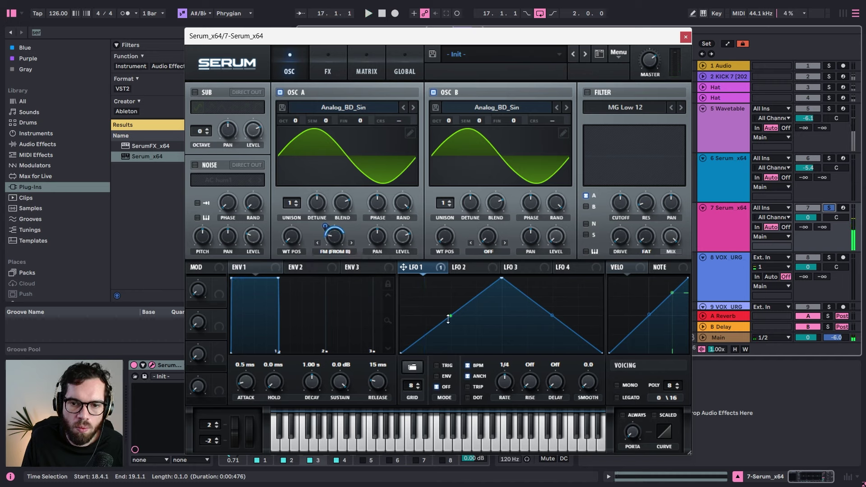
Step: Bend LFO 1's rising segment into a deep inward curve and its falling segment slightly inward
key("space")
left_click_drag(447, 319, 451, 330)
left_click_drag(551, 318, 546, 315)
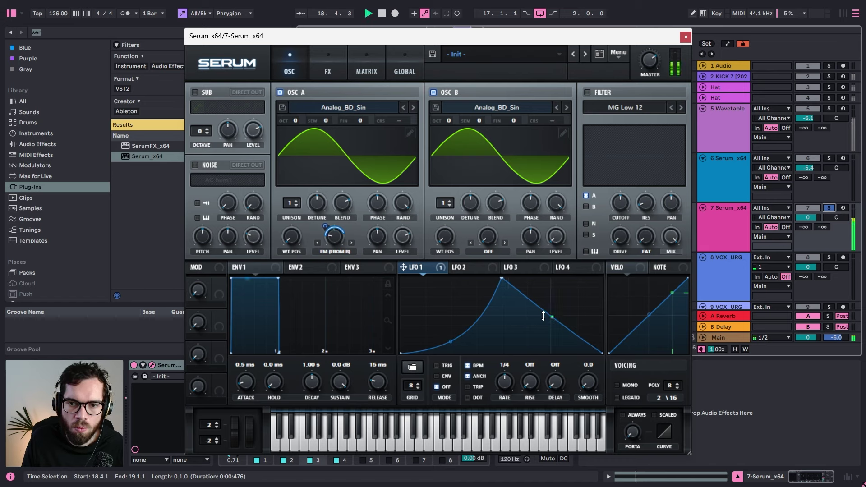
key("space")
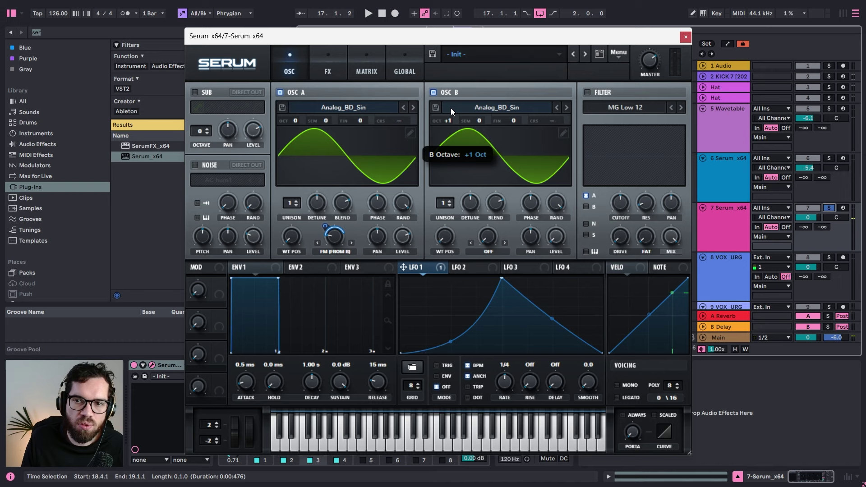
Step: Try different octave settings for the oscillators, ending with both OSC A and OSC B at +1
left_click_drag(451, 107, 446, 126)
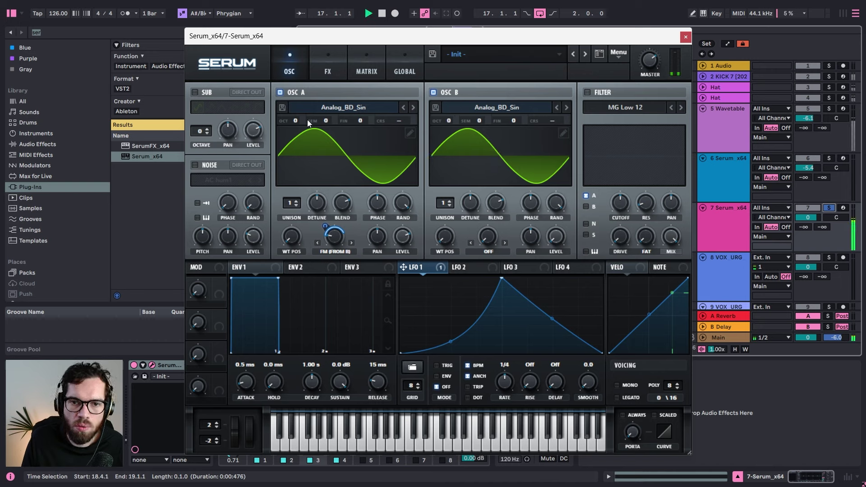
left_click_drag(307, 120, 302, 108)
key("space")
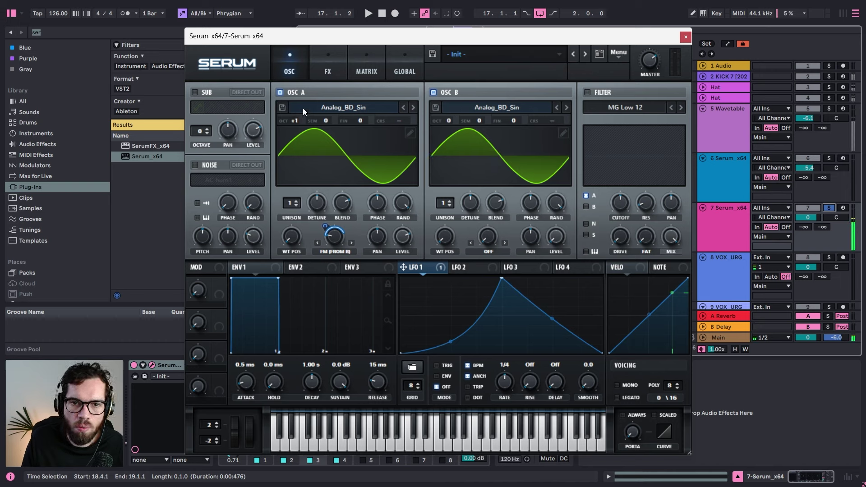
left_click_drag(447, 111, 449, 94)
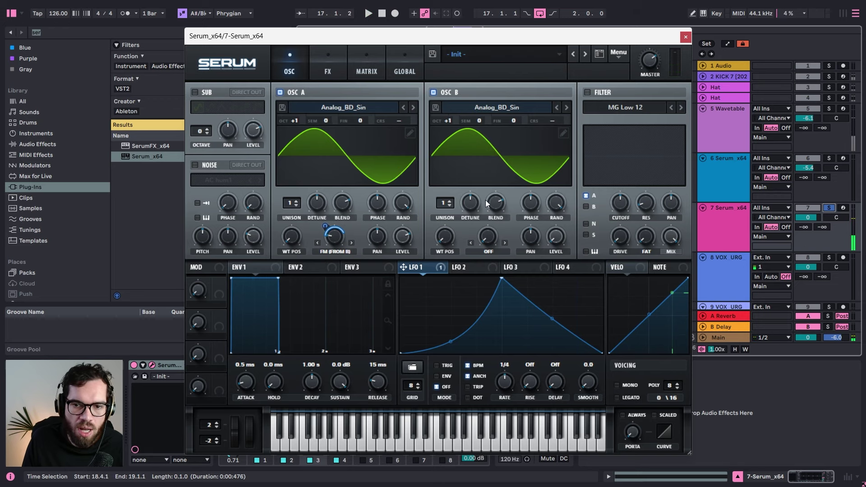
Step: Shift OSC B's wavetable position and audition other wavetables such as Acid, keeping Analog_BD_Sin
key("space")
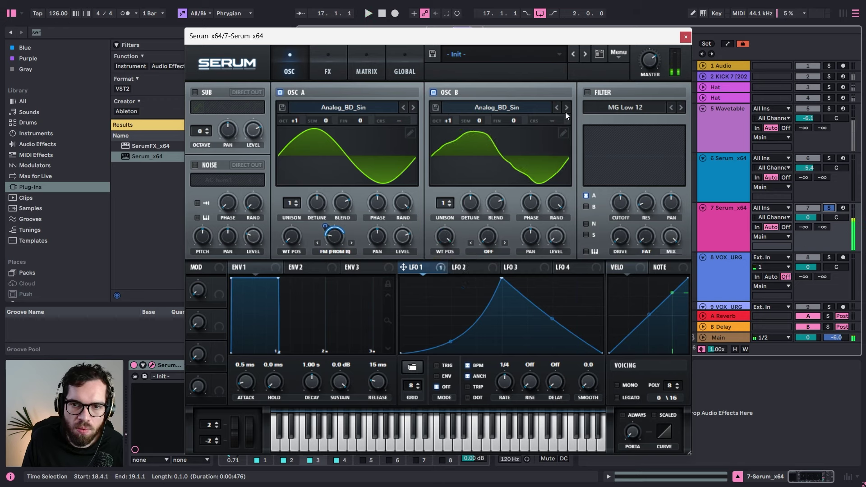
left_click(567, 108)
left_click(565, 109)
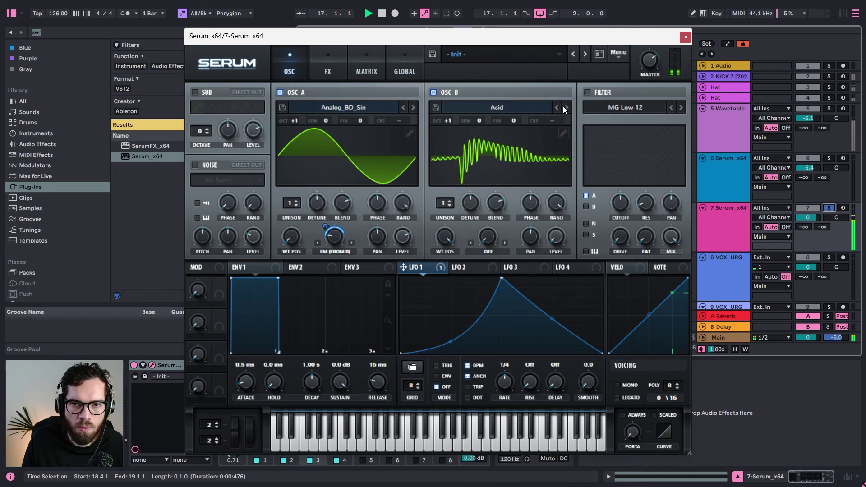
left_click(564, 107)
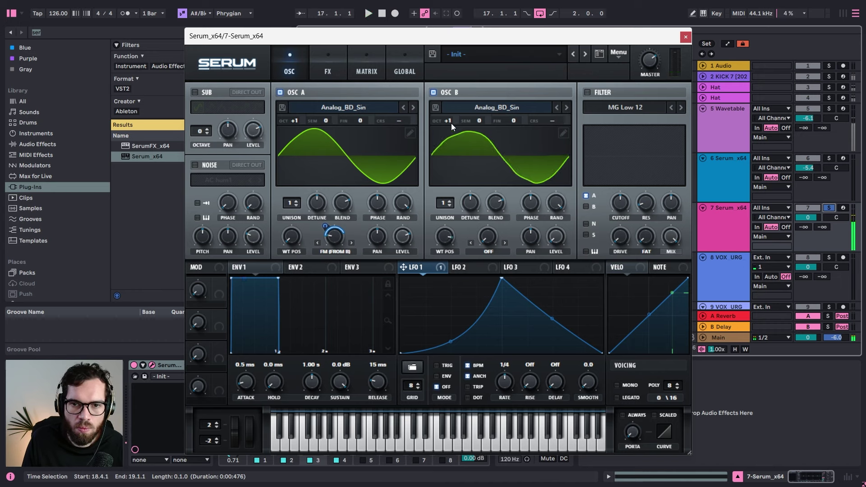
Step: Set the octave of both oscillators to 0 and OSC A's wavetable position to 256
key("space")
left_click_drag(451, 123, 451, 135)
key("space")
left_click_drag(296, 119, 296, 129)
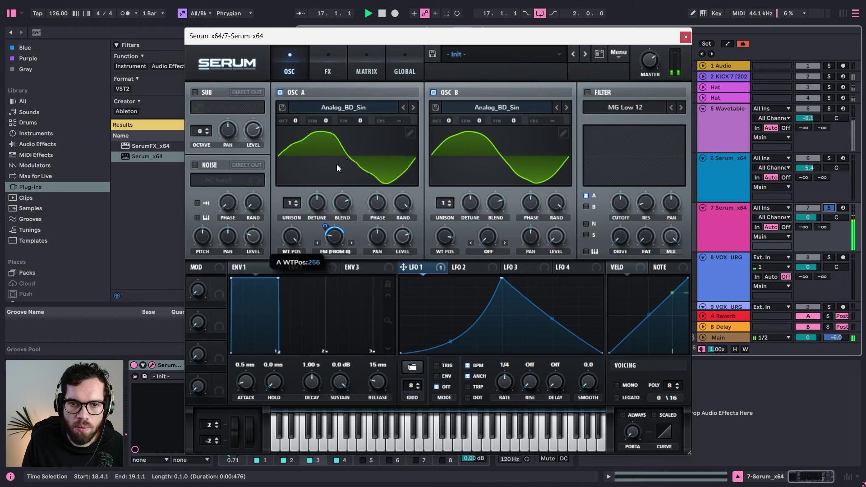
key("space")
Step: Enable Serum's Distortion effect and set its drive to 36%
left_click(329, 66)
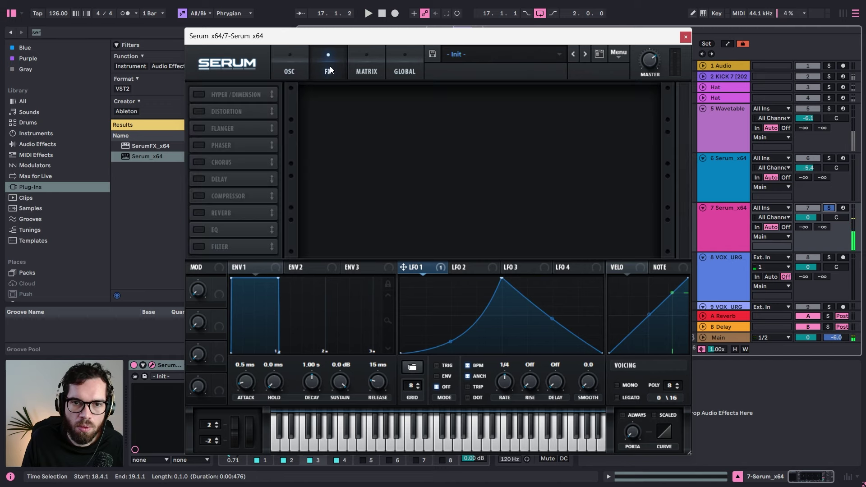
left_click(194, 111)
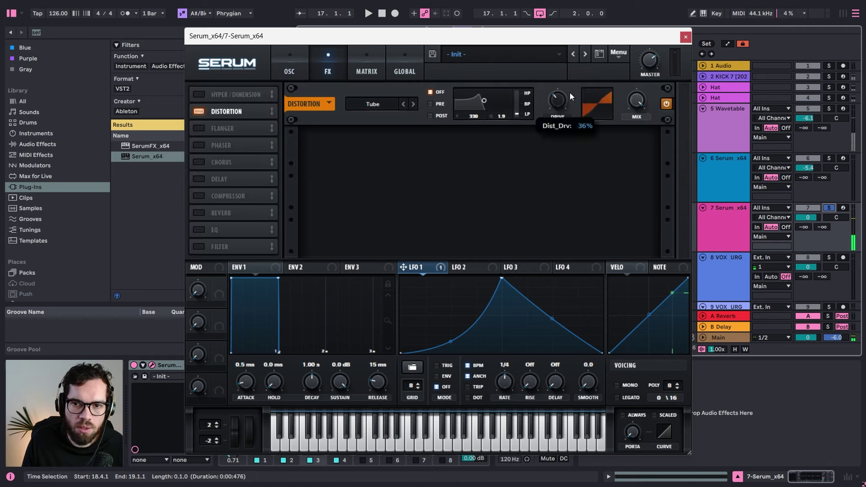
key("space")
Step: Audition the distortion types against the looped clip, including Sine Shaper, X-Shaper (Asym) and Asym, and choose Downsample
left_click(397, 104)
left_click(402, 104)
left_click(402, 104)
key("space")
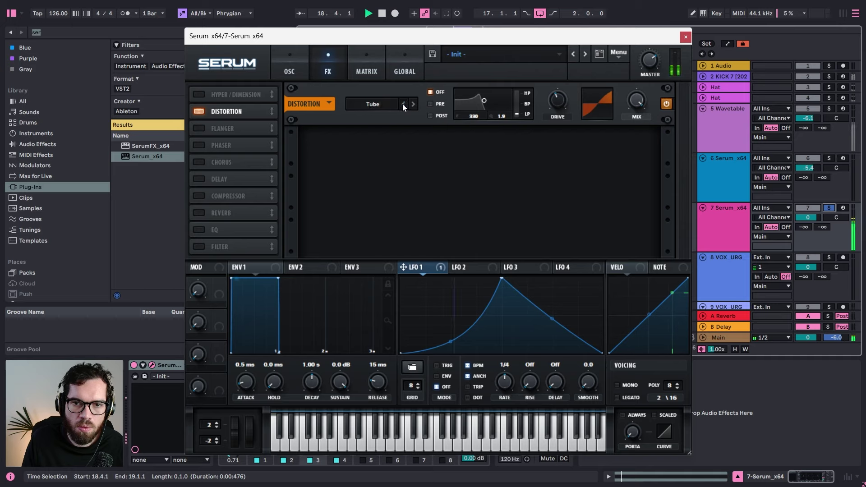
left_click(403, 104)
key("space")
key("space")
left_click(402, 104)
left_click(403, 104)
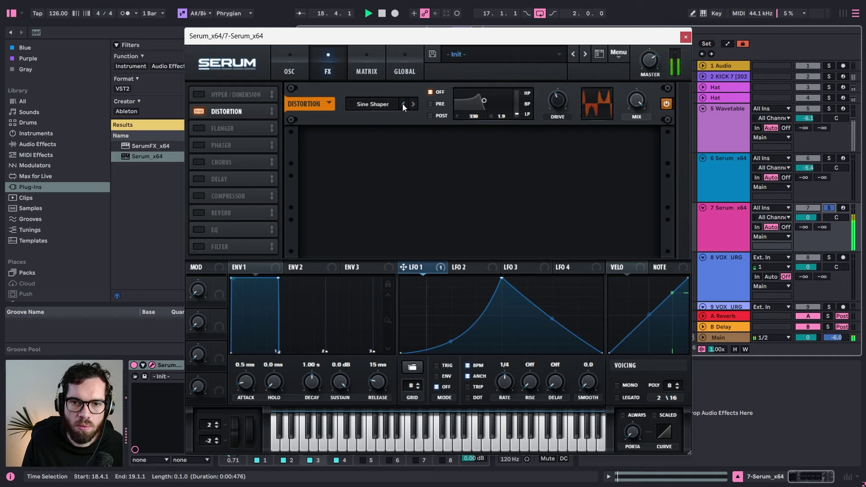
left_click(403, 104)
left_click(403, 104)
left_click(411, 104)
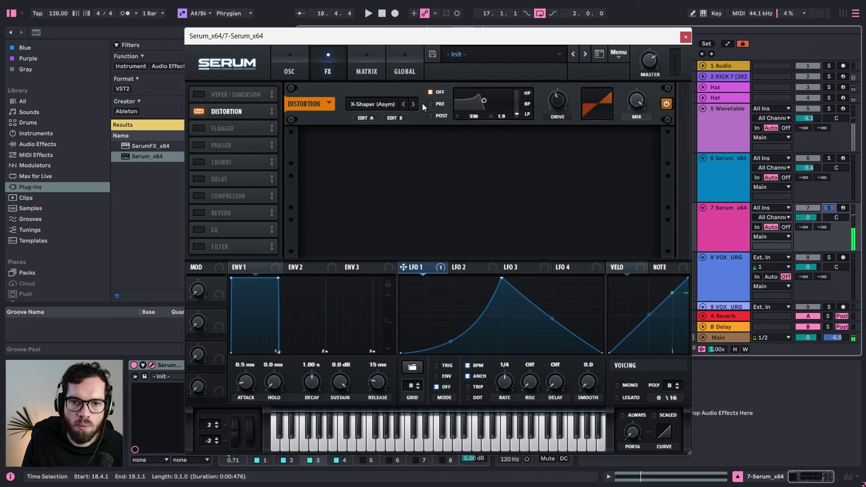
left_click(412, 104)
left_click(405, 102)
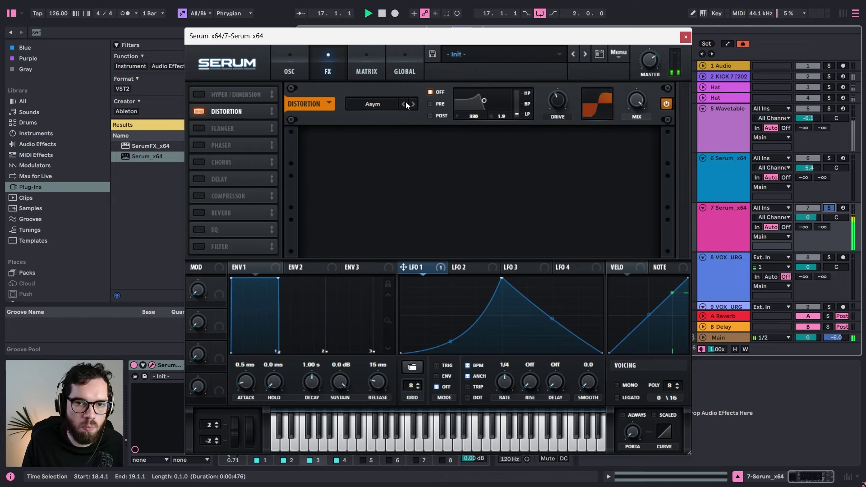
left_click(405, 103)
left_click(405, 103)
left_click(413, 104)
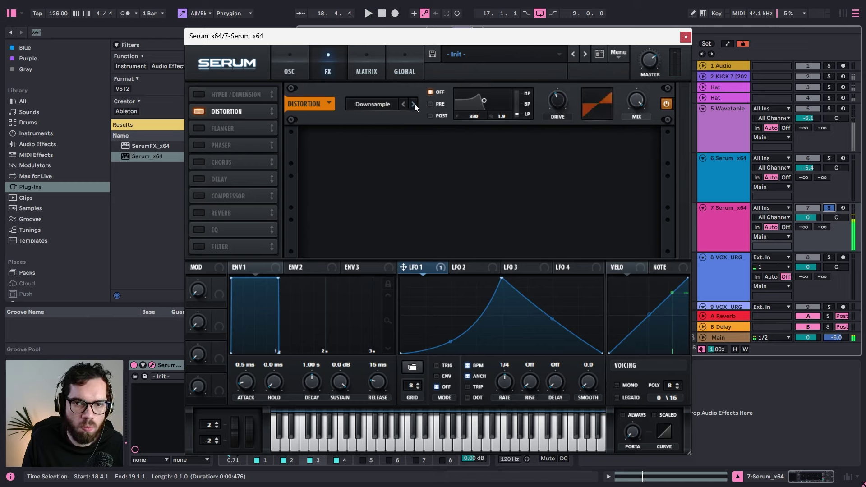
Step: Adjust the mix of the Downsample distortion while the clip plays
mouse_move(554, 112)
key("space")
left_click_drag(634, 100, 616, 201)
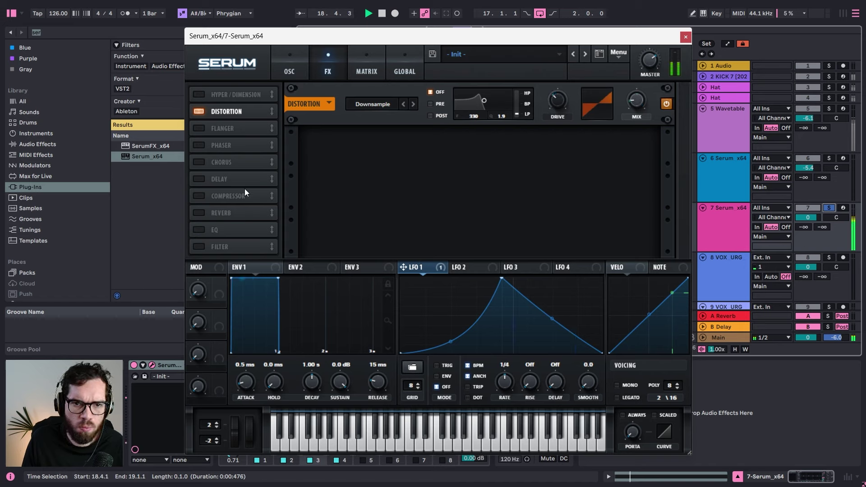
Step: Try the Compressor effect with its multiband mode after the distortion, and switch it off again
left_click(199, 196)
left_click(529, 161)
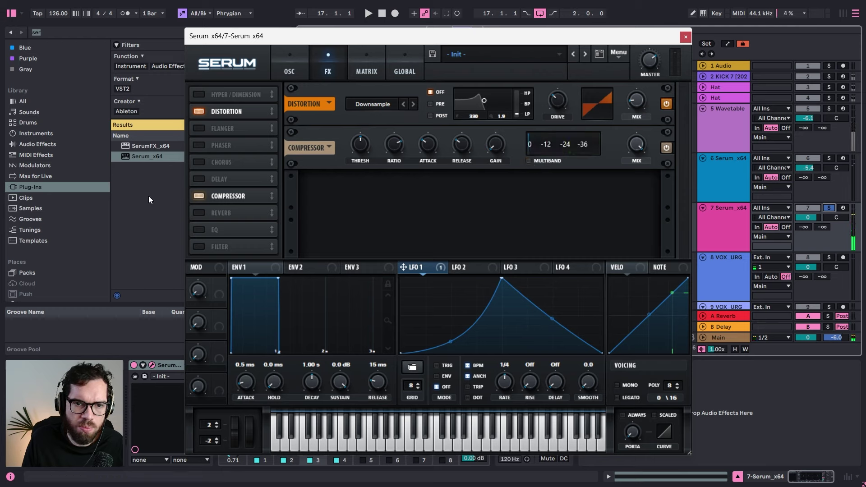
left_click(198, 195)
Step: Enable Serum's EQ after the distortion, shape the low cut and set the high band to a peak at 830 Hz
left_click(202, 230)
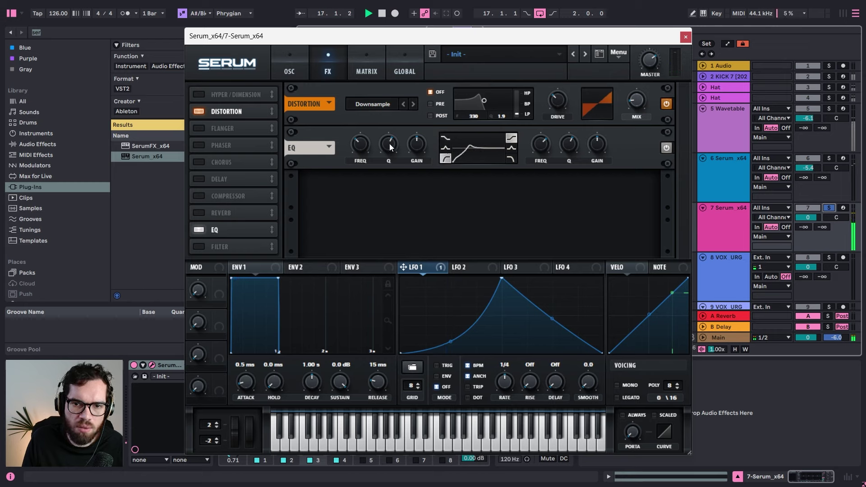
mouse_move(390, 147)
left_mouse_down()
mouse_move(386, 152)
mouse_move(405, 151)
left_mouse_up()
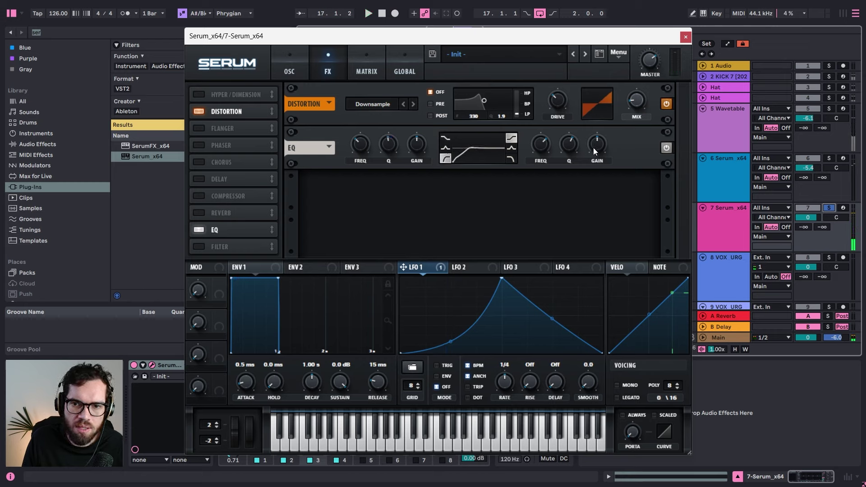
left_click_drag(594, 147, 532, 158)
key("space")
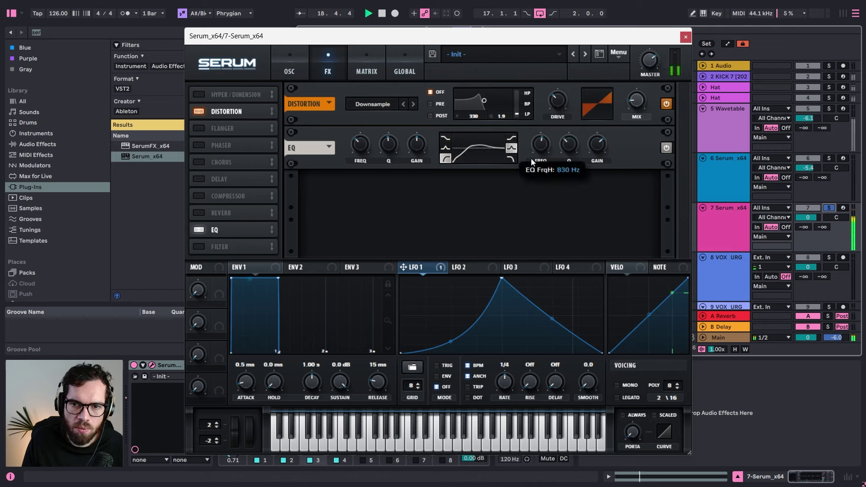
Step: Adjust the EQ low band's gain and set its frequency to 91 Hz against the full mix, and solo track 7 again
left_click(732, 128)
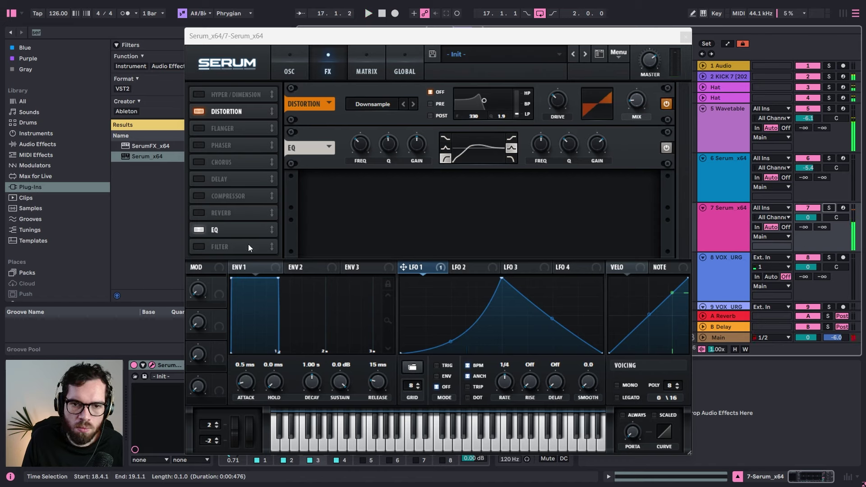
left_click(419, 154)
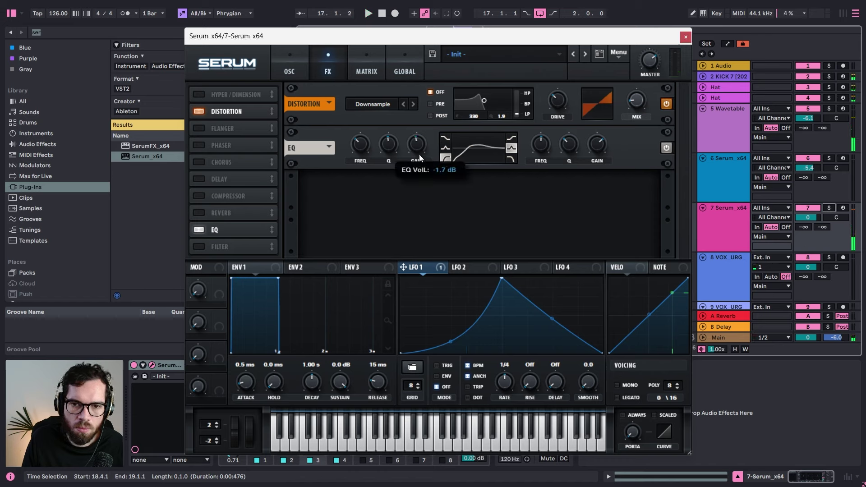
mouse_move(365, 146)
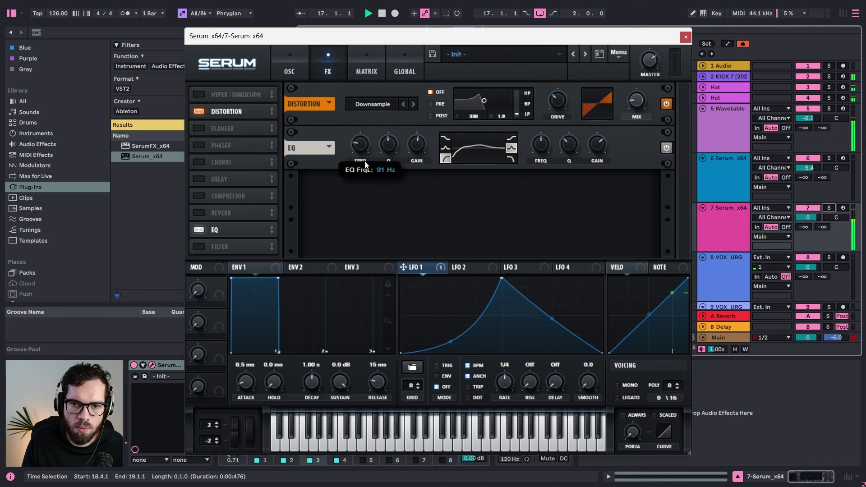
left_click(829, 206)
Step: Modulate the Distortion mix with LFO 1, adjust the mix amount, and compare the stab soloed and in the full mix
left_click(285, 57)
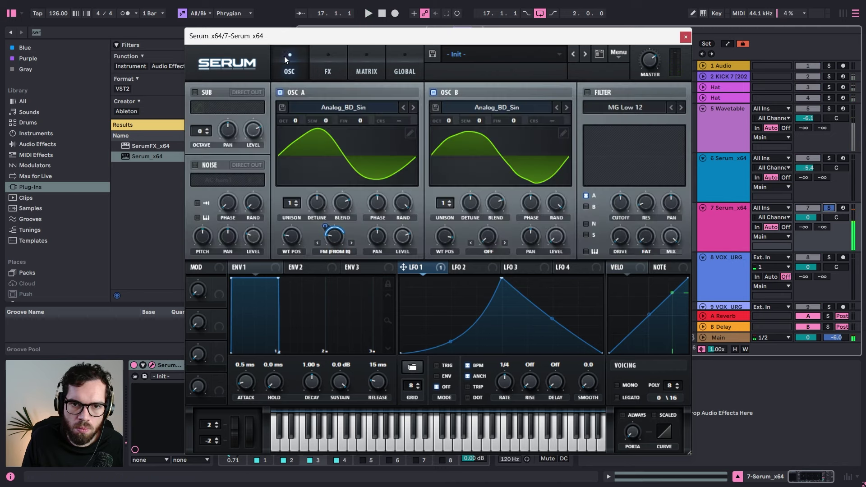
left_click(328, 68)
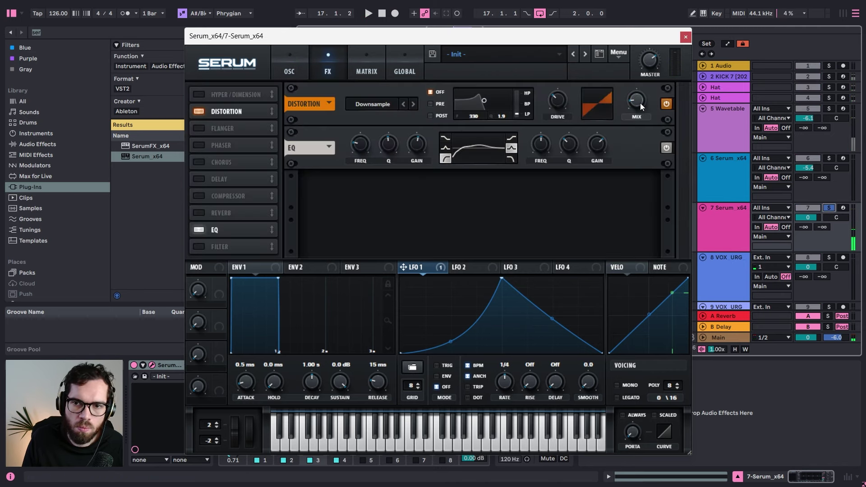
mouse_move(640, 111)
key("space")
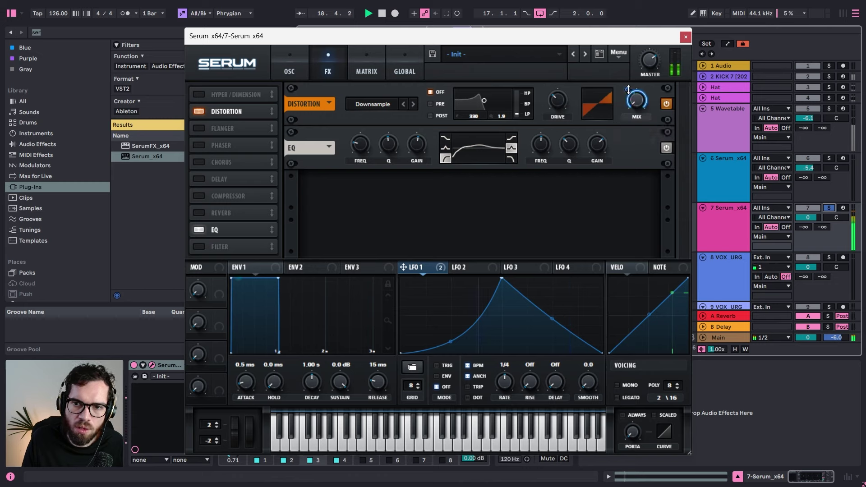
key("space")
left_click_drag(628, 89, 626, 112)
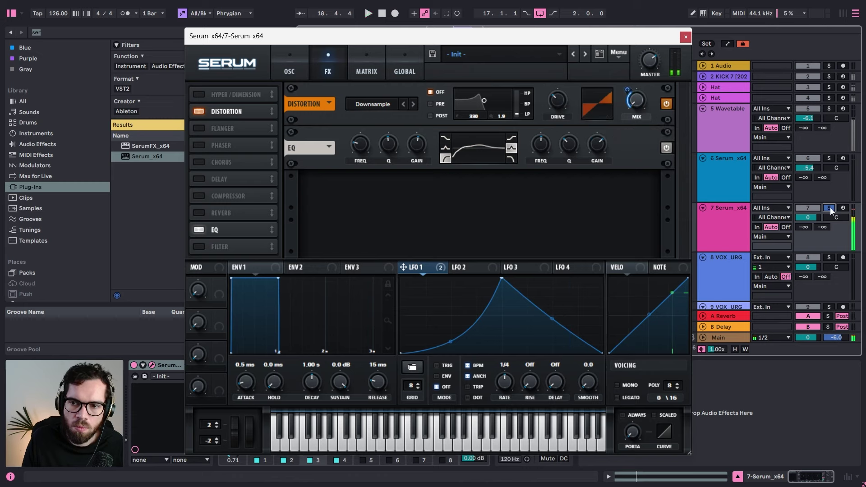
left_click(830, 207)
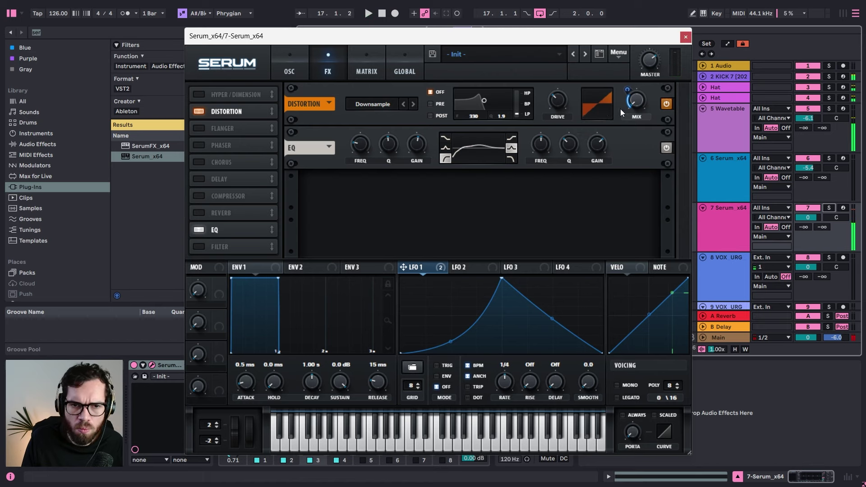
key("space")
Step: Enable Serum's Reverb effect with its mix at 6% and close the plug-in window
left_click(199, 212)
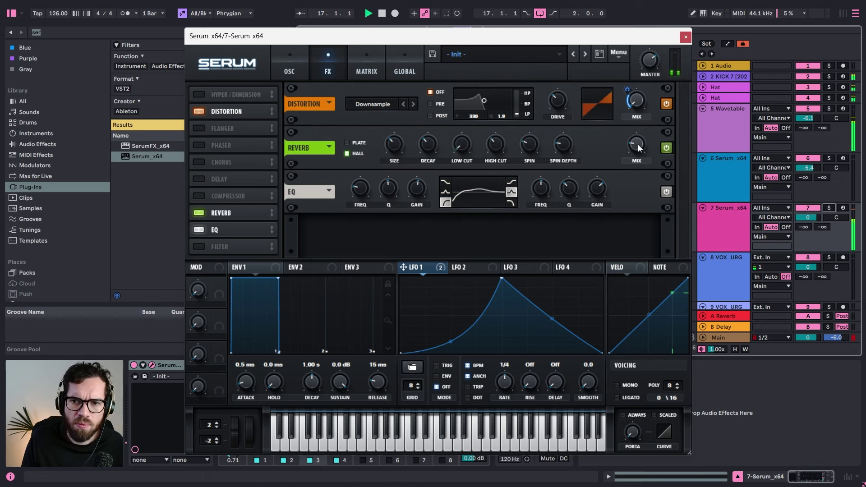
left_click_drag(638, 145, 639, 158)
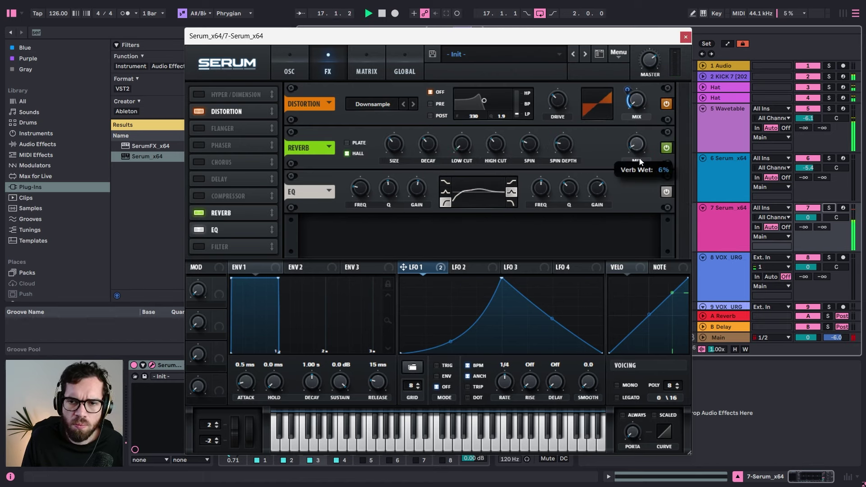
left_click(685, 36)
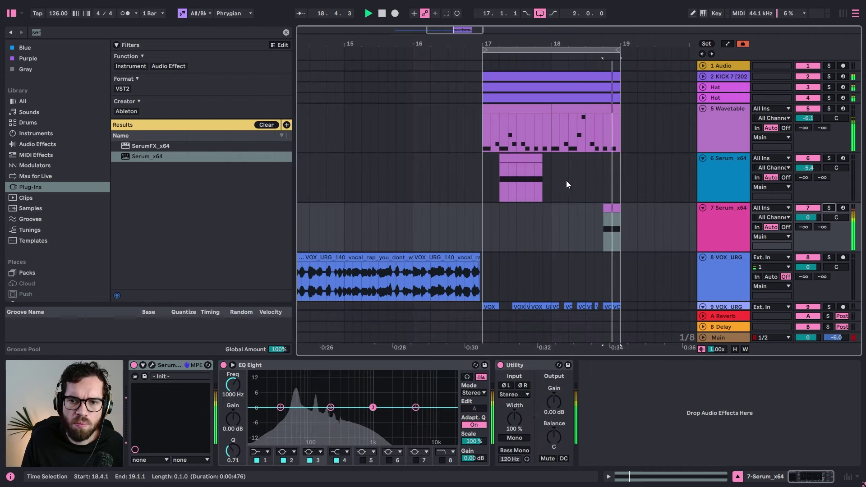
key("space")
Step: Copy the track 7 clip to the beat just before bar 17 and open the copy's notes
left_click(606, 210)
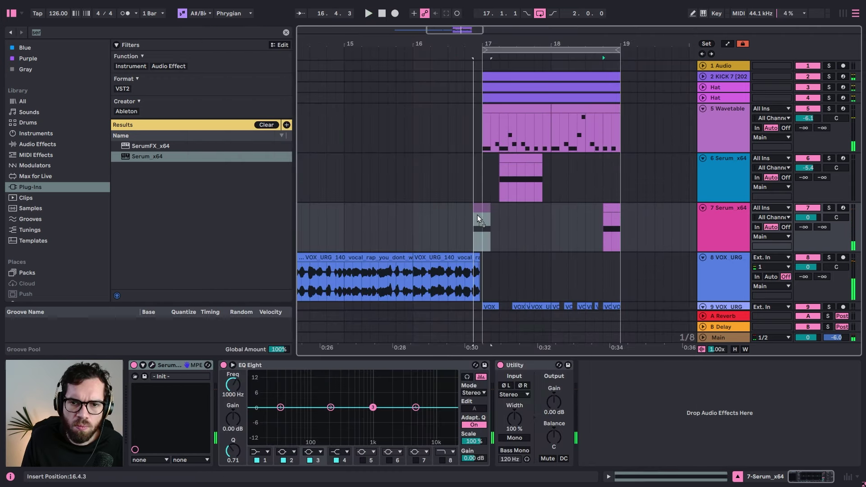
key("space")
double_click(472, 207)
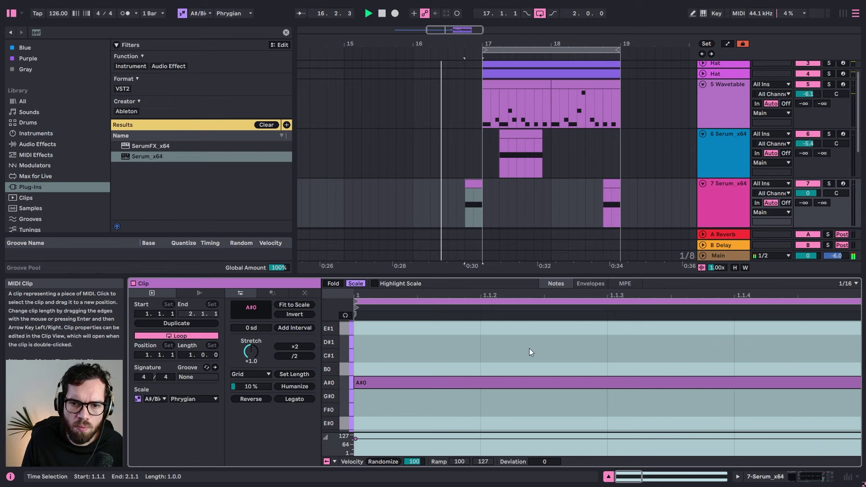
left_click_drag(580, 293, 580, 270)
key("space")
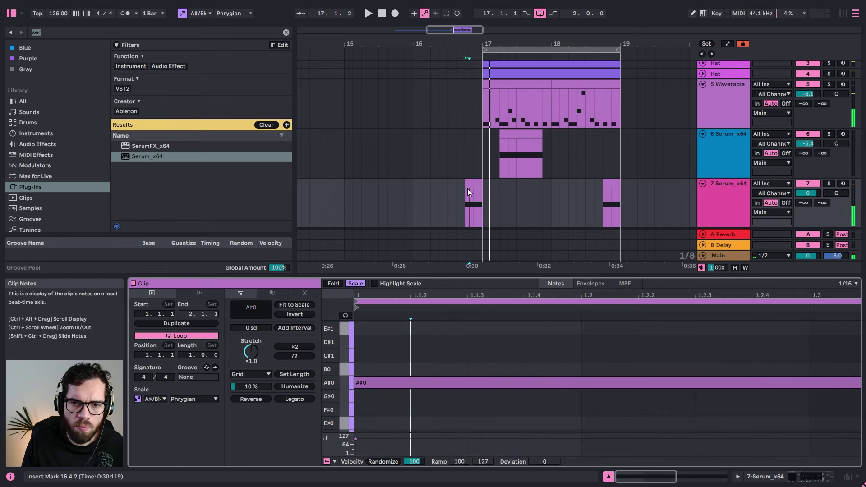
Step: Move the copy to 16.3.1, split it into half-beat slices, duplicate them up to bar 17 and play the result
left_click_drag(472, 184, 459, 185)
left_click(459, 197)
key("ctrl+e")
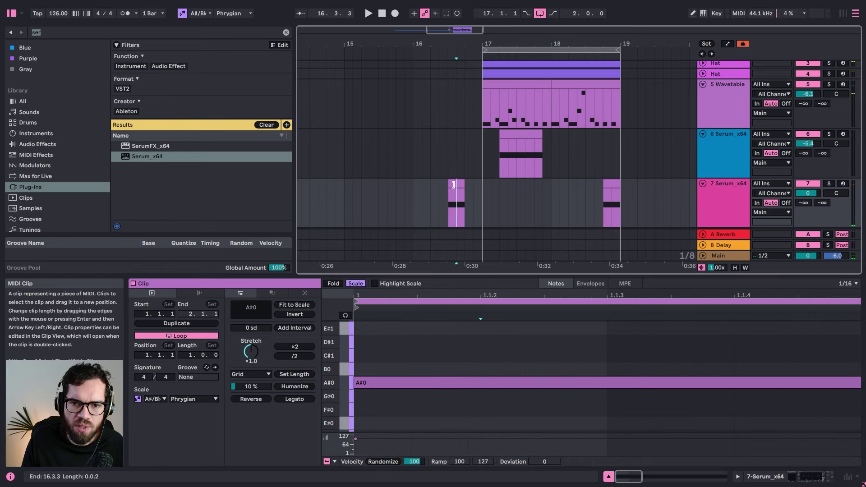
left_click(454, 184)
key("ctrl+d")
left_click(443, 182)
key("space")
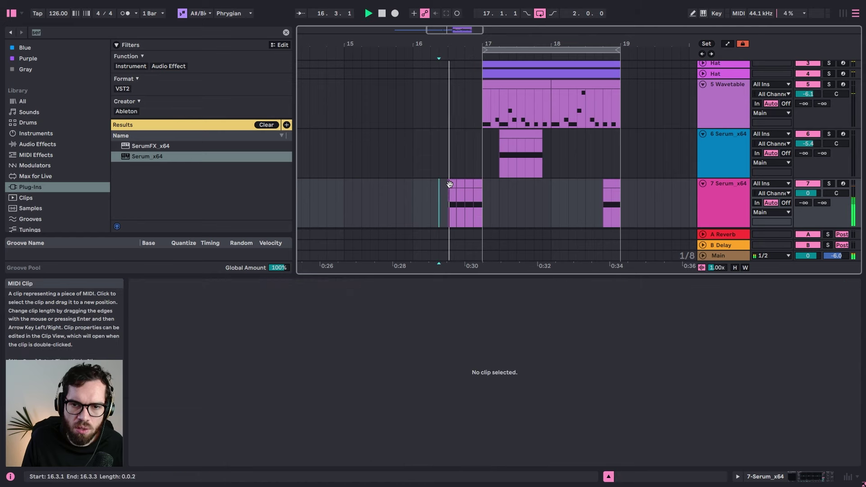
key("space")
Step: Consolidate the four slices into one two-beat clip and lengthen its first A#0 note across the whole clip
left_click(453, 184)
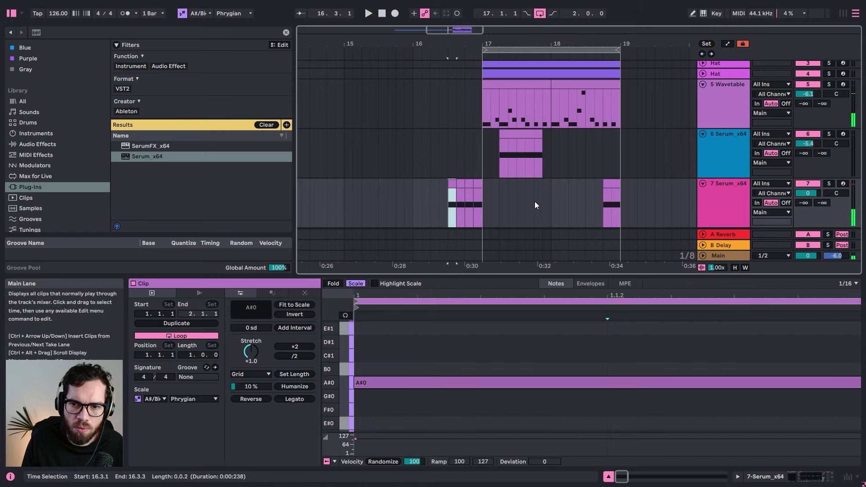
left_click(480, 187, "shift")
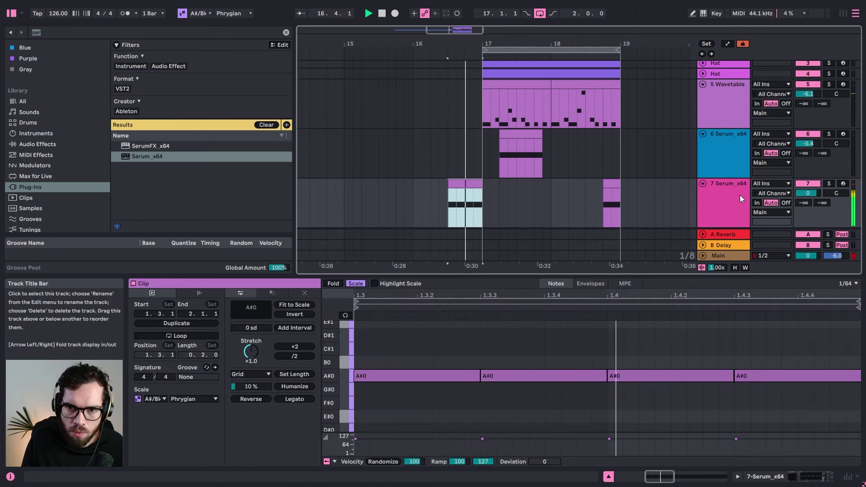
left_click(489, 377)
left_click_drag(479, 373, 860, 376)
key("space")
key("space")
Step: Display the automation lane for Serum's LFO 1 Rate on track 7
left_click(732, 217)
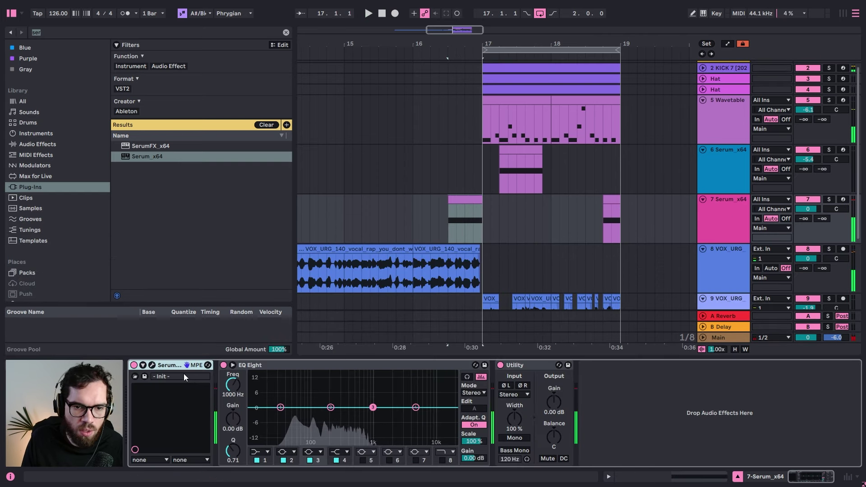
left_click(150, 366)
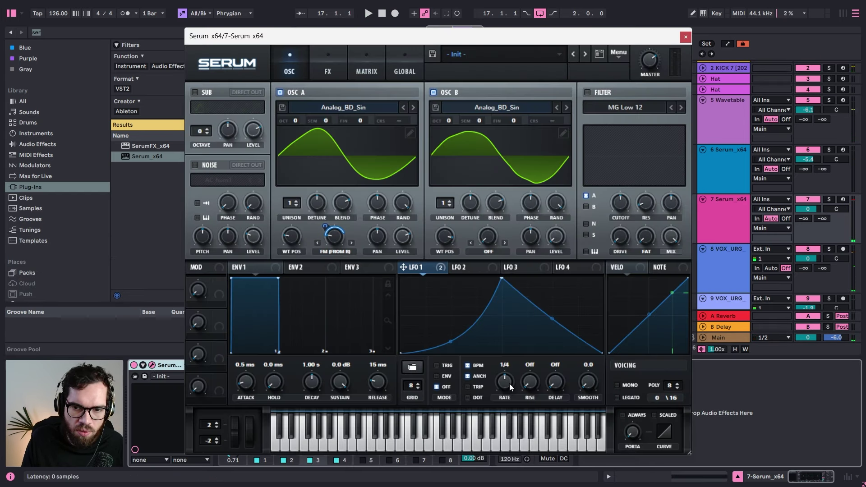
left_click(686, 37)
key("a")
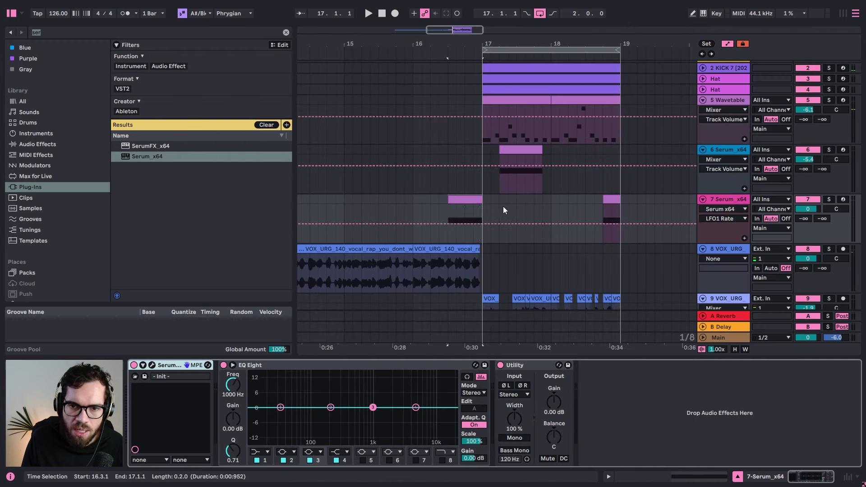
Step: Automate the LFO 1 Rate across the two-beat clip, starting at about 0.56 at 16.3.1 and rising slightly towards 17.1.1
left_click(448, 224)
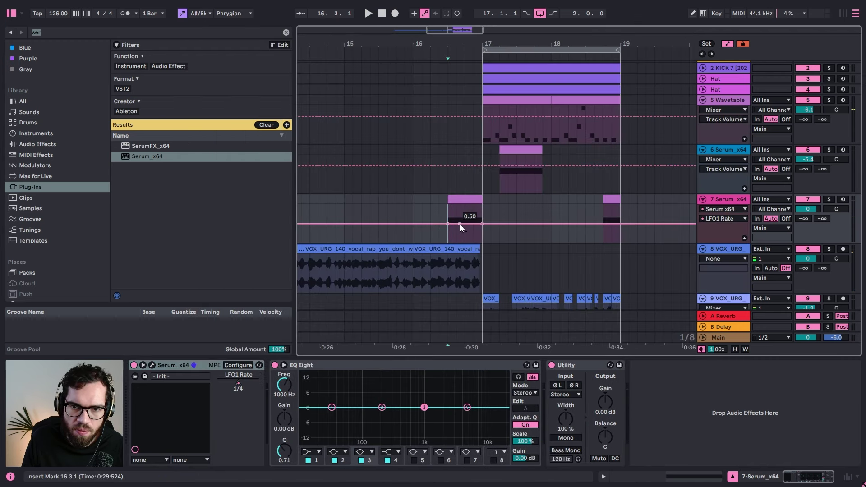
left_click_drag(457, 220, 448, 220)
key("space")
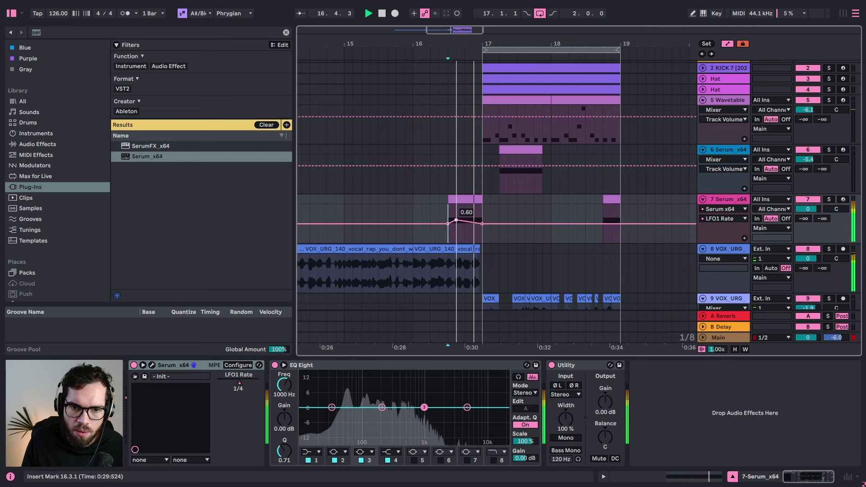
key("space")
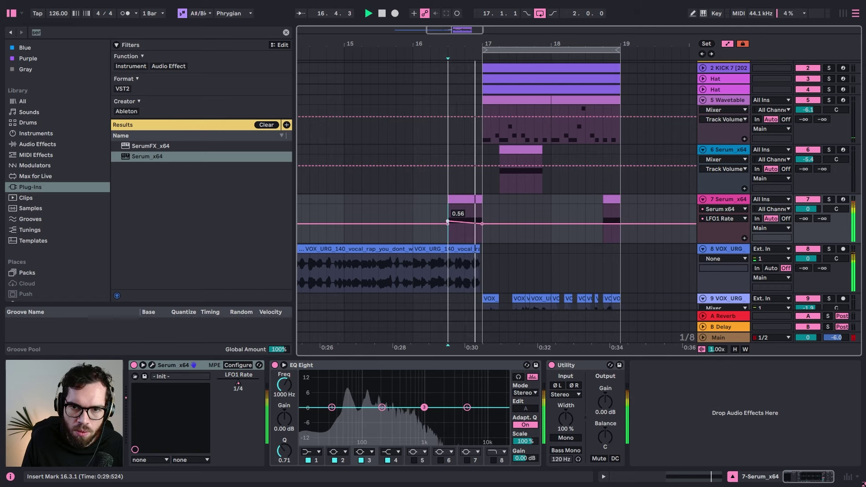
key("space")
left_click_drag(448, 220, 483, 218)
Step: Play the transition into bar 17 repeatedly to judge the automated LFO rate in the mix
key("space")
key("space")
key("space")
key("space")
key("space")
key("space")
key("space")
key("space")
key("space")
key("space")
key("space")
key("space")
key("space")
key("space")
key("space")
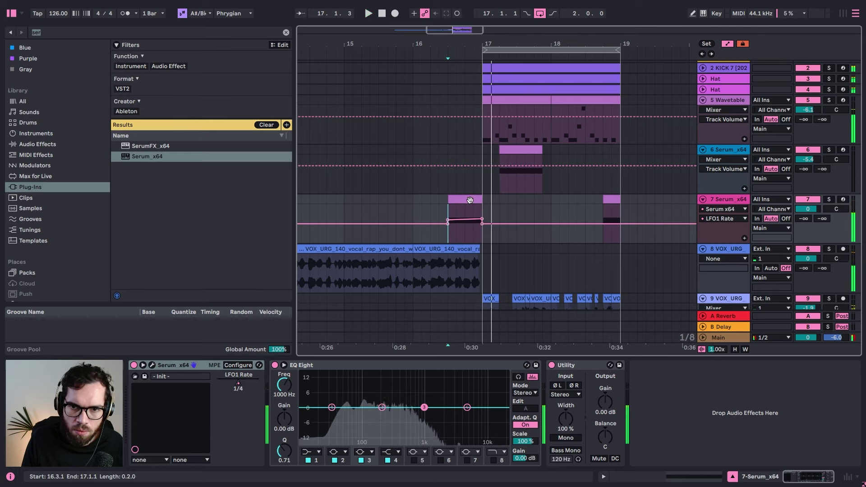
key("space")
key("space")
Step: Solo track 7 to hear the automated stab on its own, and unsolo it again
left_click(833, 199)
key("space")
key("space")
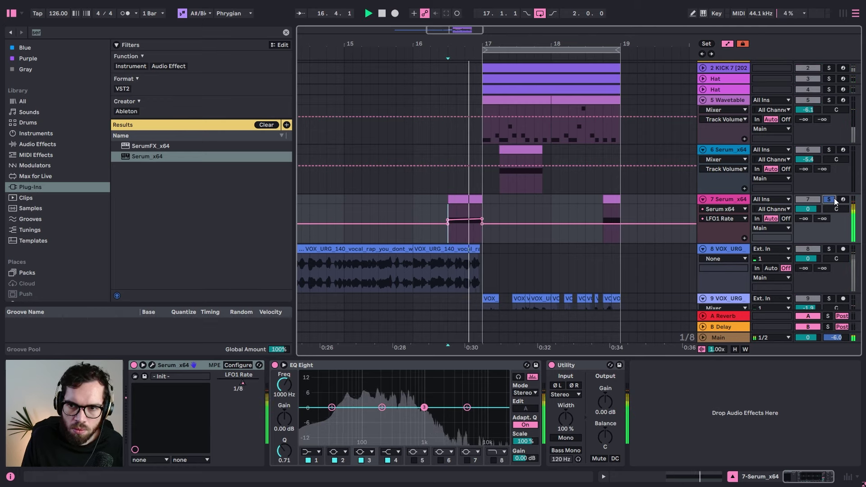
key("space")
key("space")
left_click(833, 199)
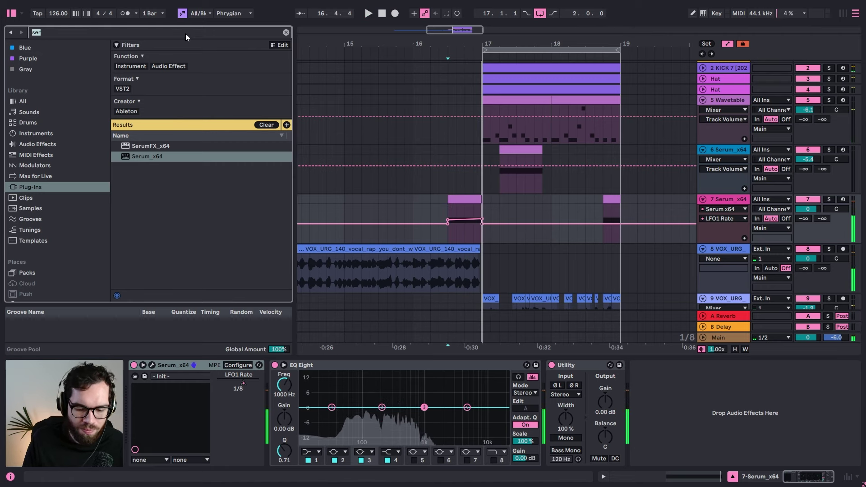
Step: Find the OTT audio effect preset and insert it between Serum and EQ Eight on track 7
type("ott")
left_click(53, 185)
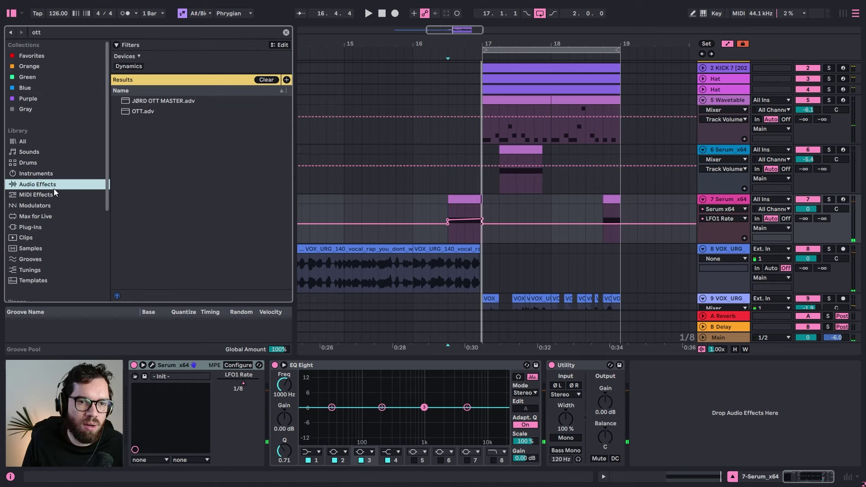
left_click_drag(136, 111, 291, 413)
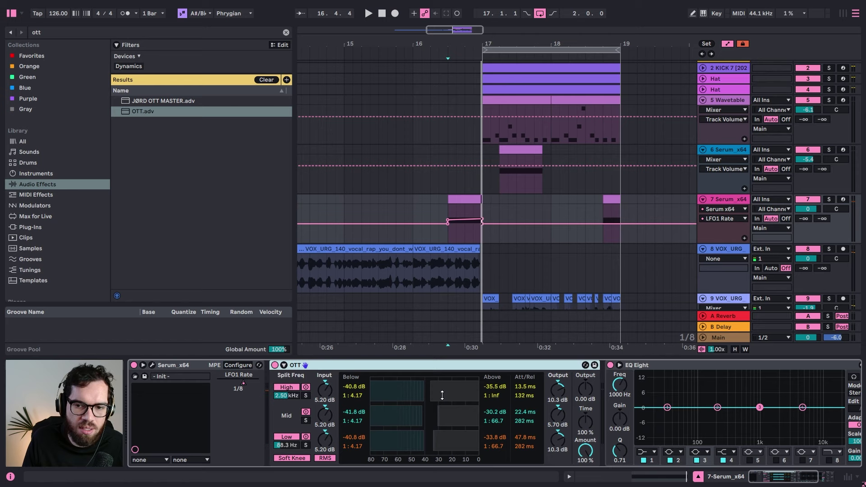
Step: Raise the OTT thresholds during playback to -10.5/-8.25 dB for high, -12.8/-12.8 dB for mid and -8.50/-8.50 dB for low
key("space")
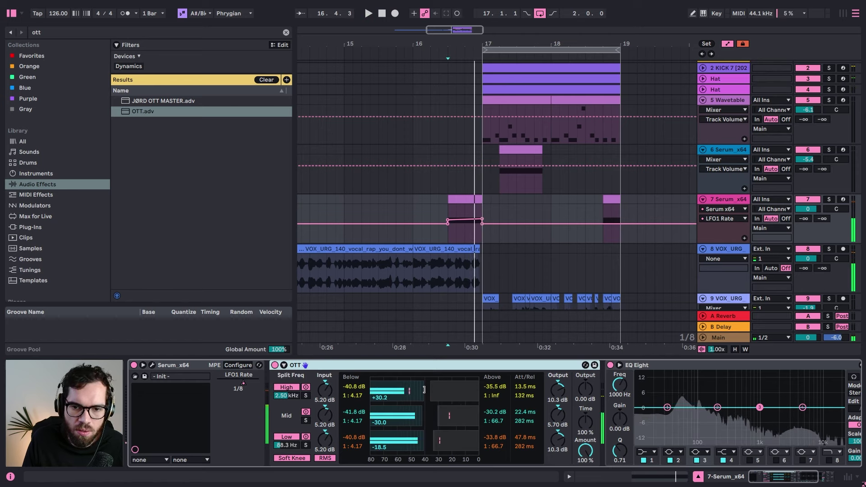
key("space")
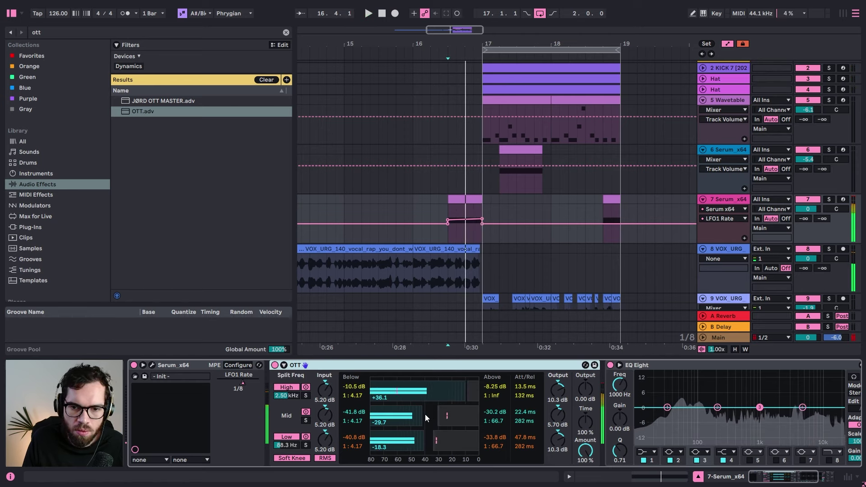
key("space")
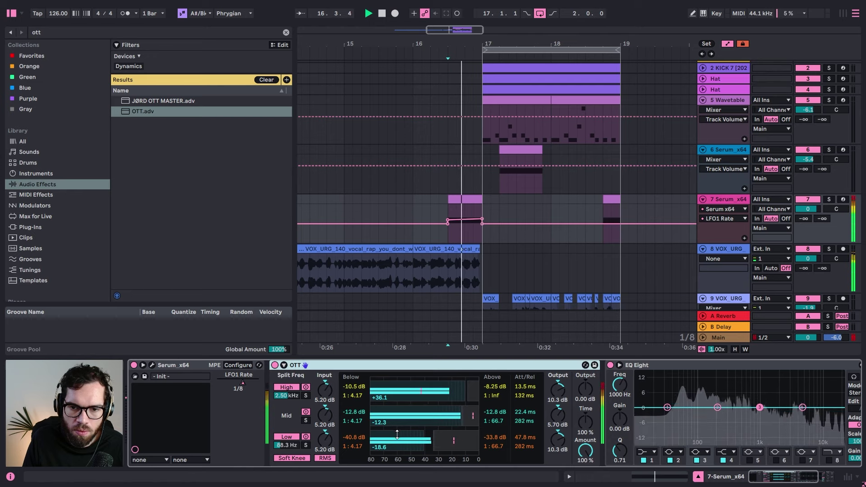
left_click_drag(448, 440, 468, 440)
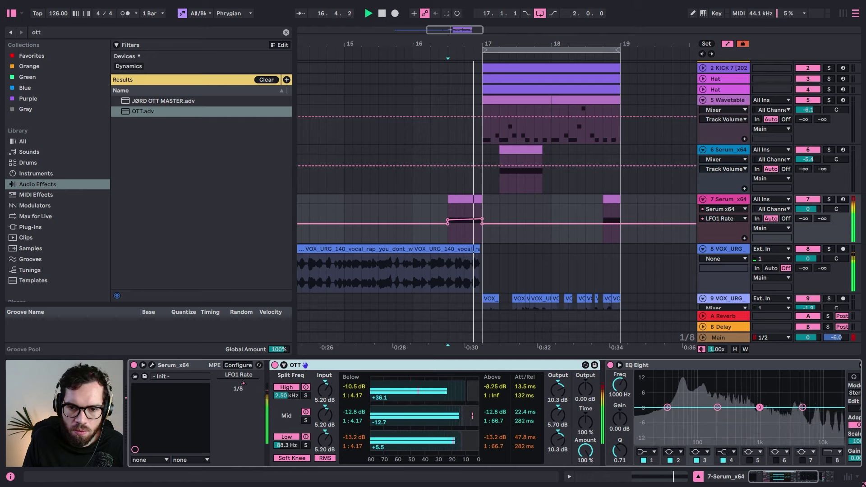
key("space")
key("space")
key("space")
Step: Reduce the OTT Amount on track 7 to 26 % while listening to the lead-in clip
left_click_drag(585, 450, 586, 484)
key("space")
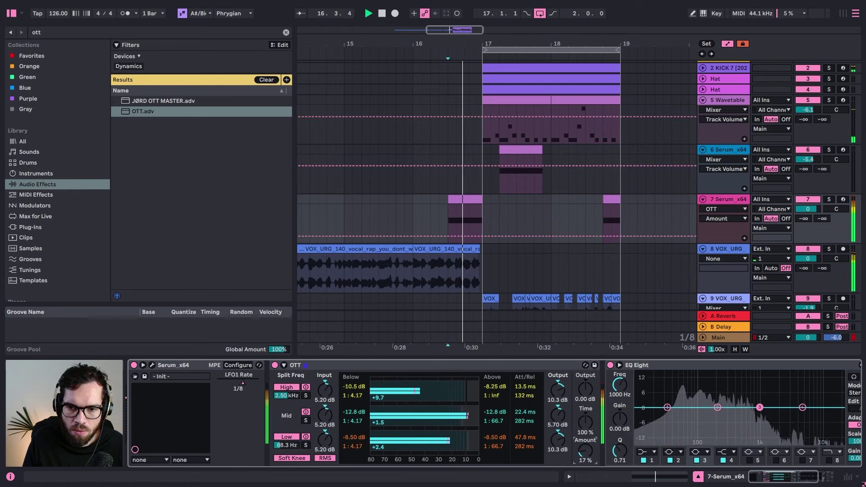
left_click_drag(585, 450, 582, 451)
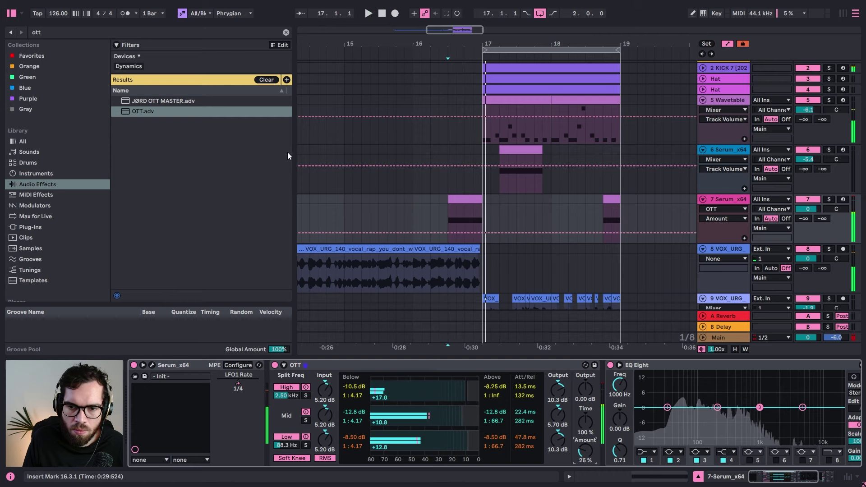
key("space")
Step: Find the Limiter audio effect, insert it between OTT and EQ Eight on track 7, and play the result
left_click(156, 31)
key("BackSpace")
key("BackSpace")
key("BackSpace")
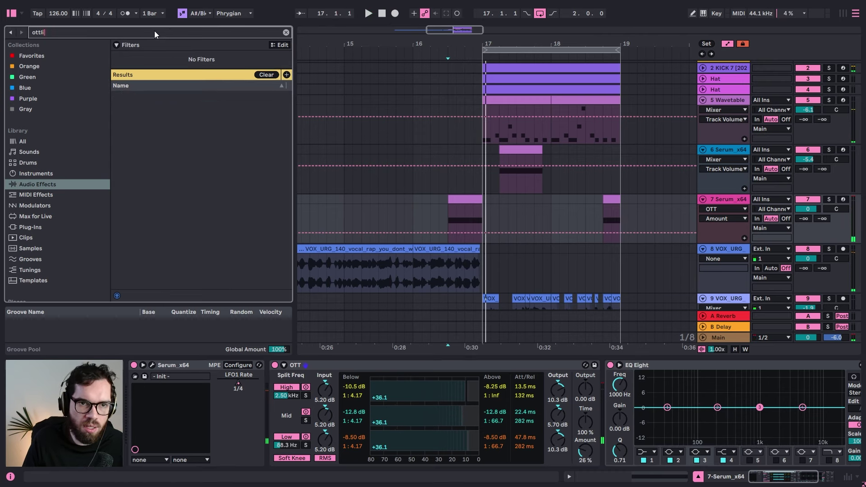
type("limit")
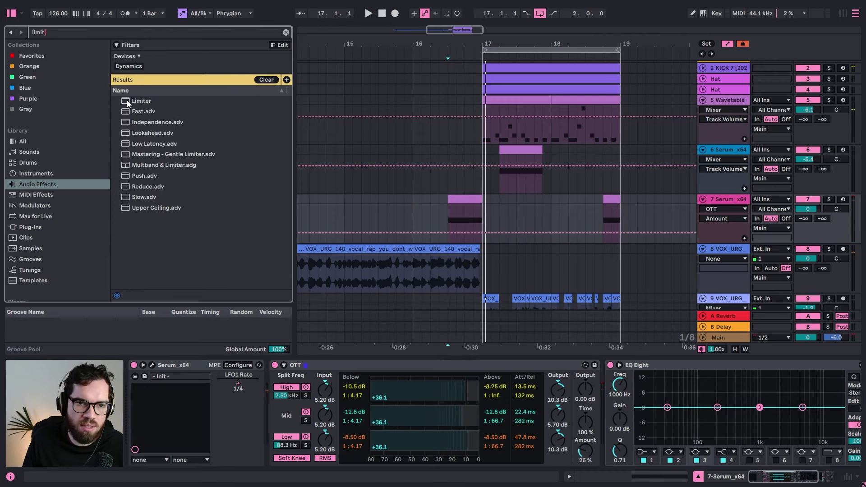
left_click_drag(126, 100, 717, 425)
left_click_drag(600, 394, 602, 393)
key("space")
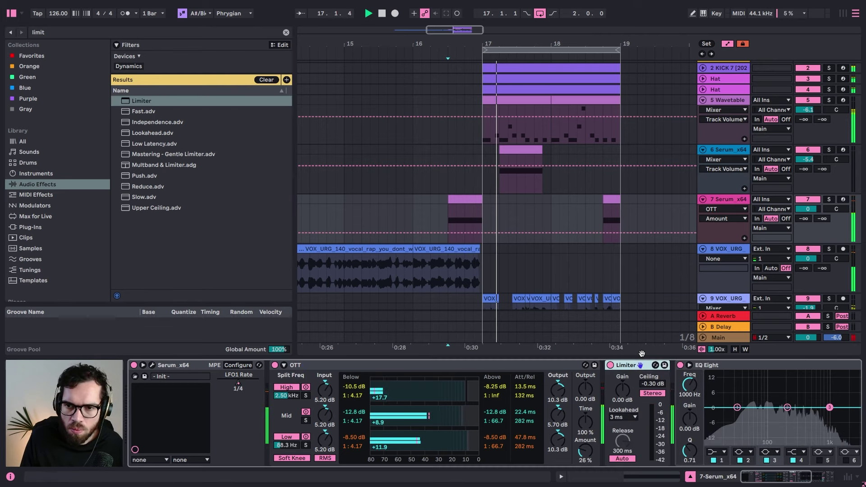
left_click(458, 190)
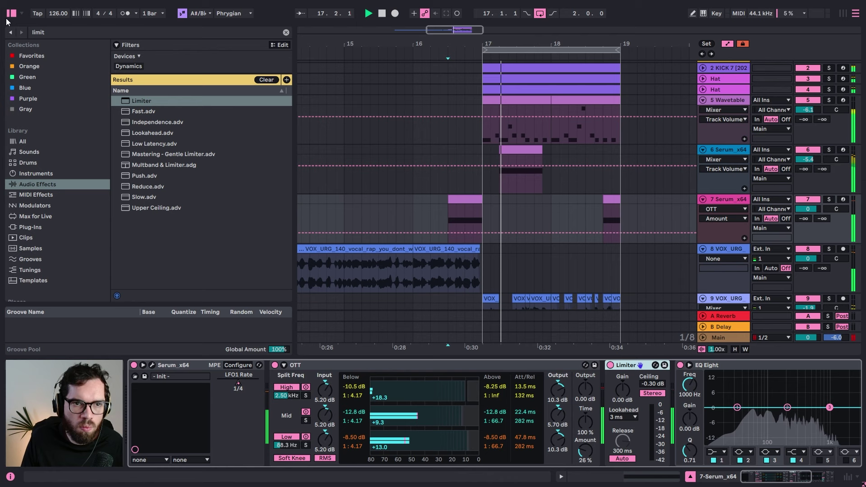
Step: Listen to the loop with the full arrangement in view, then unfold the KICK 7 track and solo it
left_click(12, 13)
left_click(158, 166)
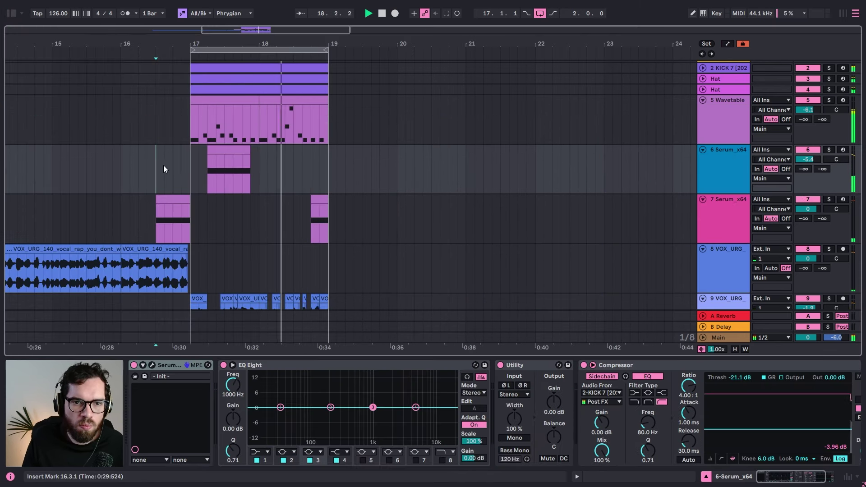
left_click_drag(253, 42, 351, 39)
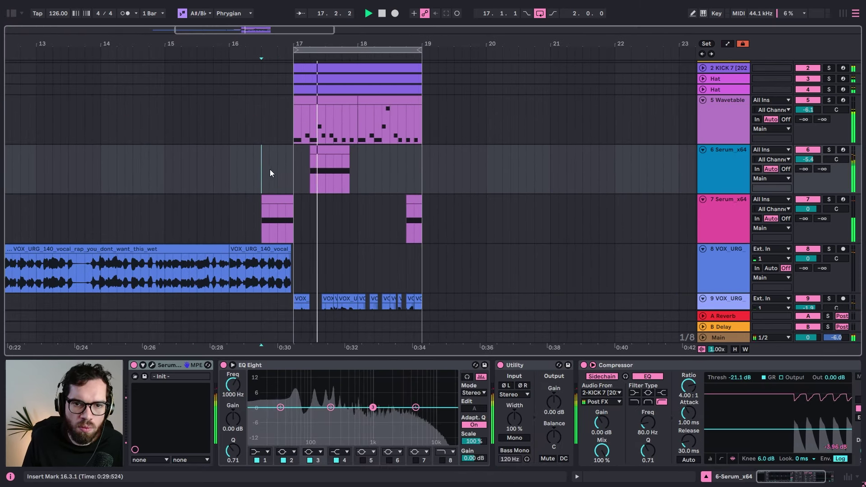
scroll(617, 187, "up", 1)
left_click(722, 77)
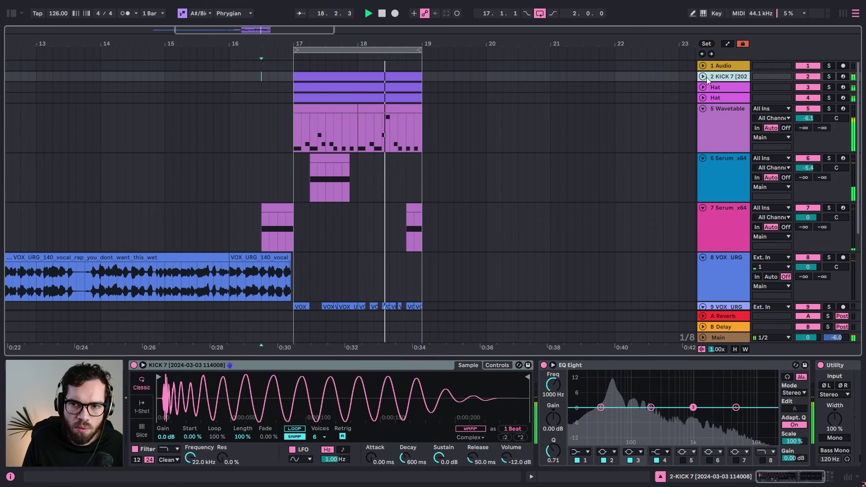
left_click(702, 77)
left_click(830, 76)
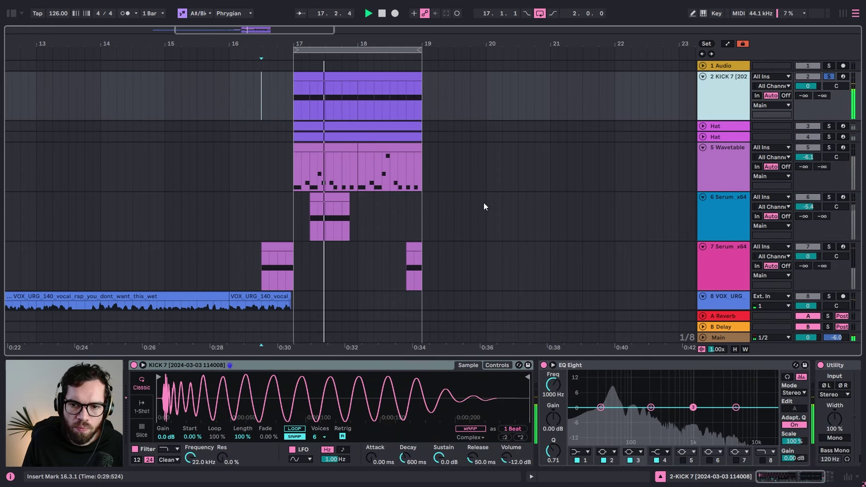
Step: Find the Saturator audio effect and insert it between the KICK 7 sampler and EQ Eight on track 2
left_click(10, 14)
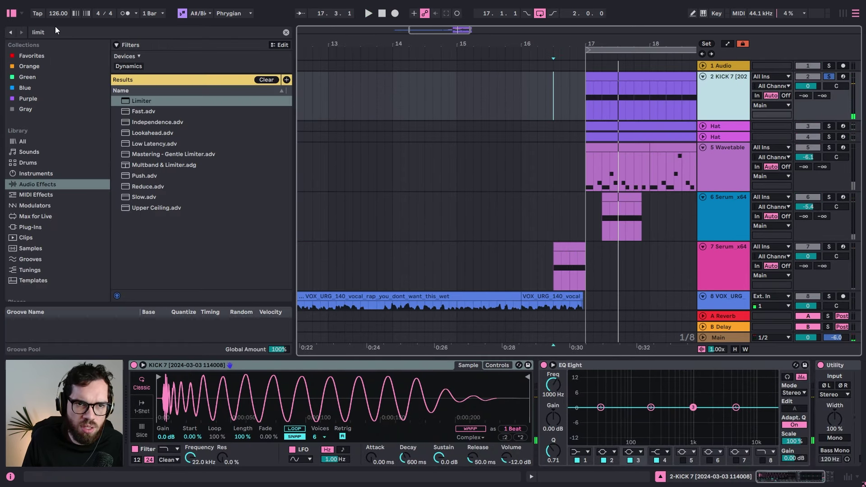
left_click(55, 30)
type("sat")
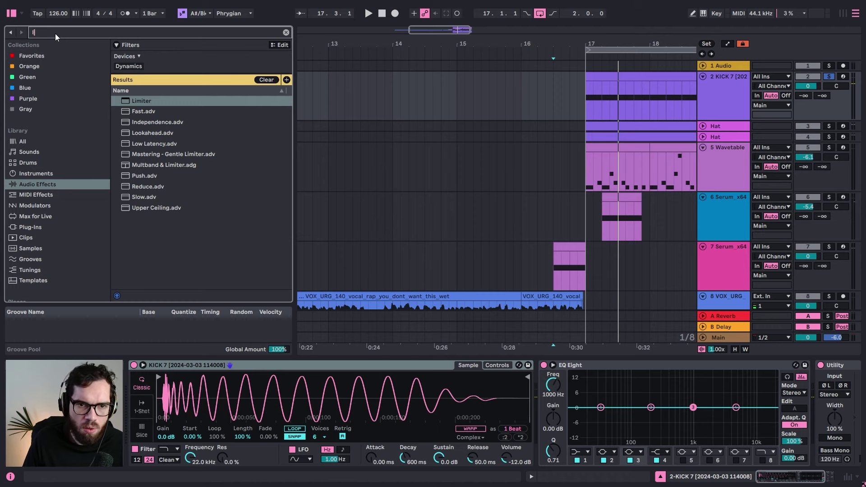
left_click(176, 102)
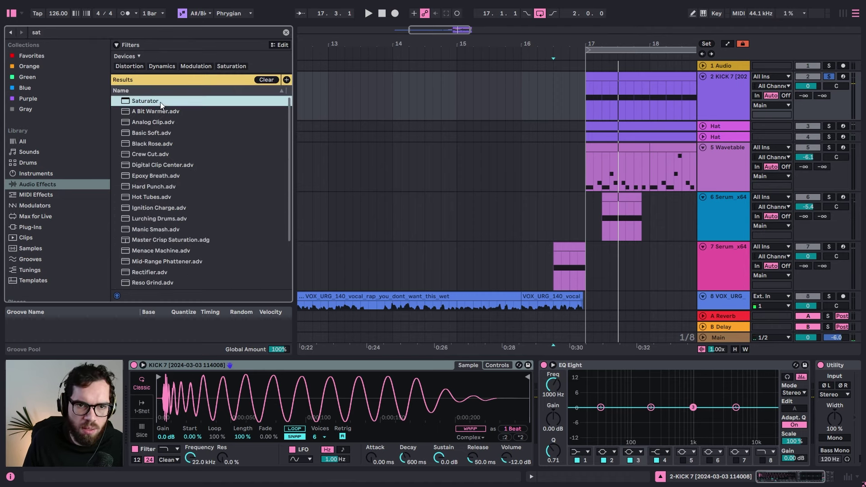
left_click_drag(165, 106, 550, 380)
left_click(552, 366)
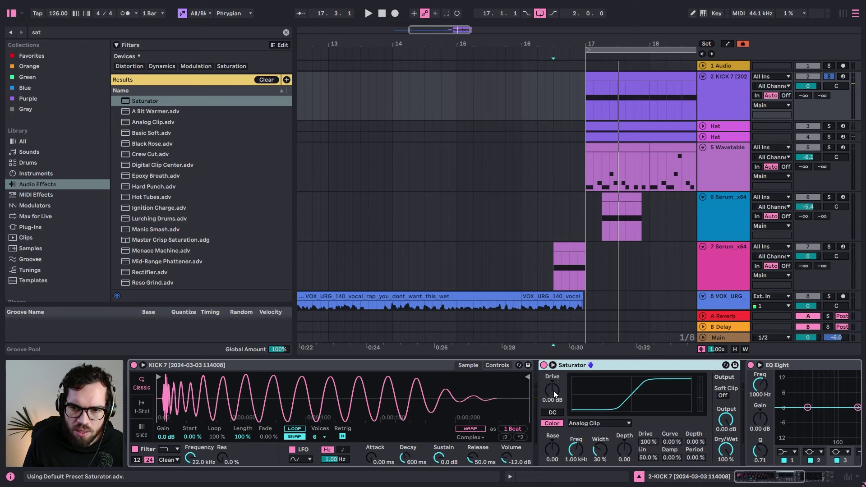
Step: Set the Saturator curve to Soft Sine and its Drive to 8.00 dB while the soloed kick plays
left_click(596, 423)
left_click(592, 372)
key("space")
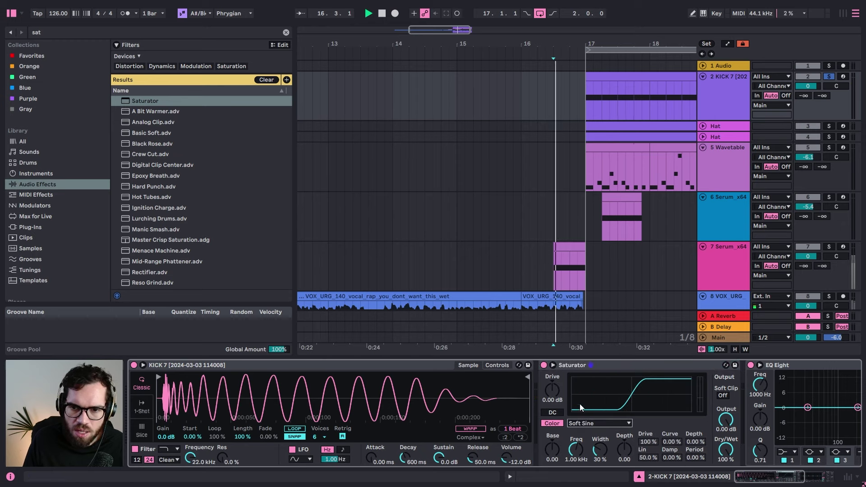
left_click_drag(552, 390, 552, 378)
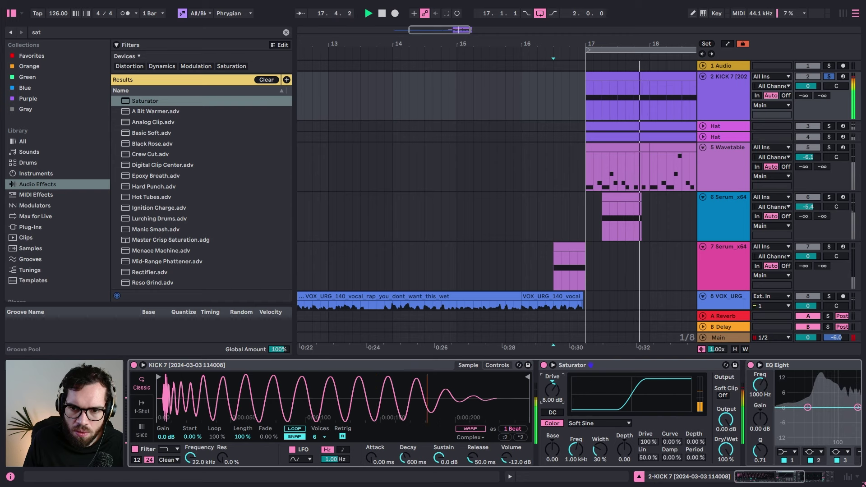
Step: Group the KICK 7 sampler into an Instrument Rack and create a duplicate KICK 7 chain in its chain list
left_click(404, 370)
key("ctrl+g")
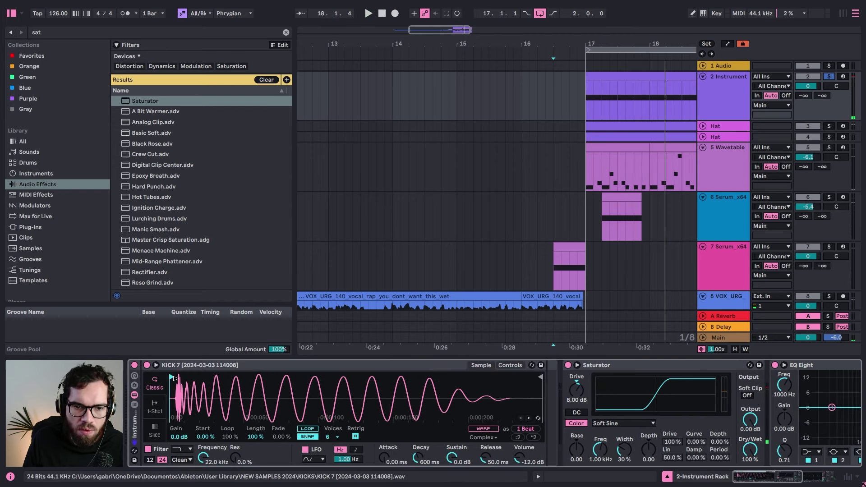
left_click_drag(182, 387, 256, 395)
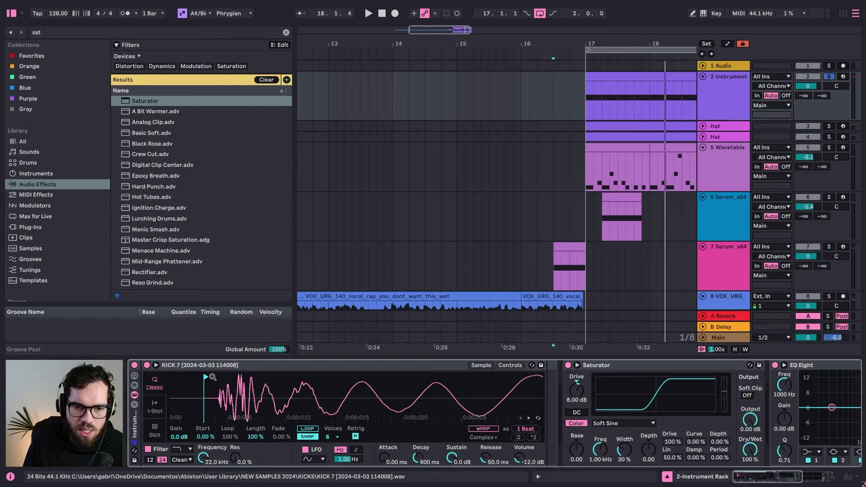
key("space")
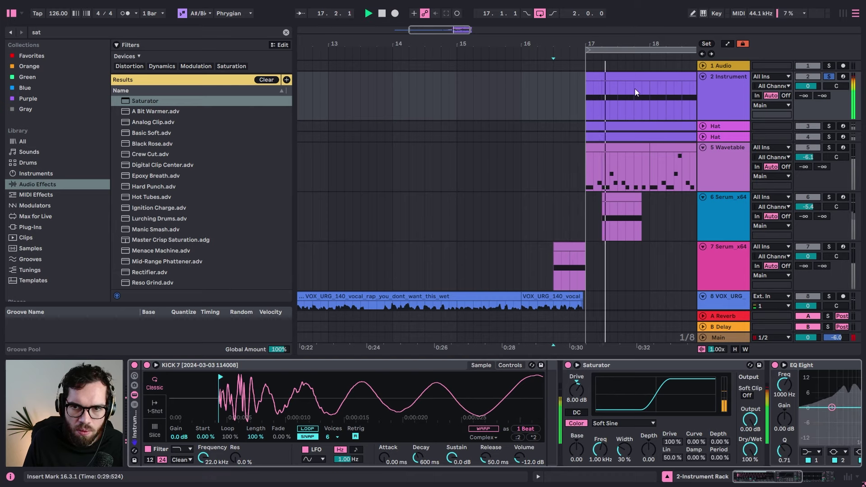
left_click(619, 77)
scroll(235, 395, "down", 8)
key("space")
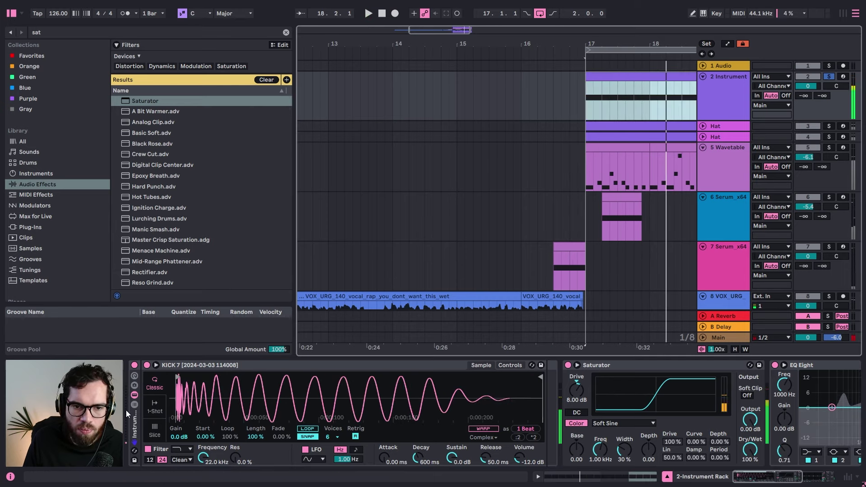
left_click(135, 404)
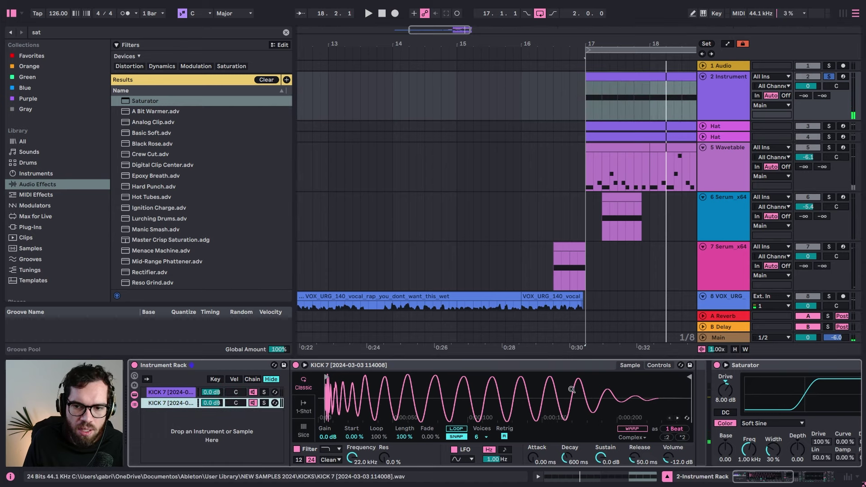
Step: Switch the second KICK 7 chain to 1-Shot playback and shorten its sample to the opening transient, with an 18.8 ms fade-out
left_click_drag(689, 377, 422, 380)
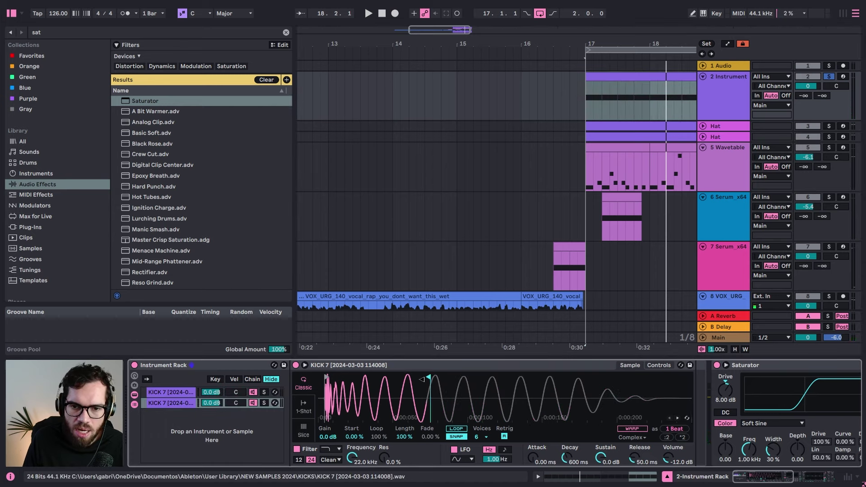
left_click(304, 405)
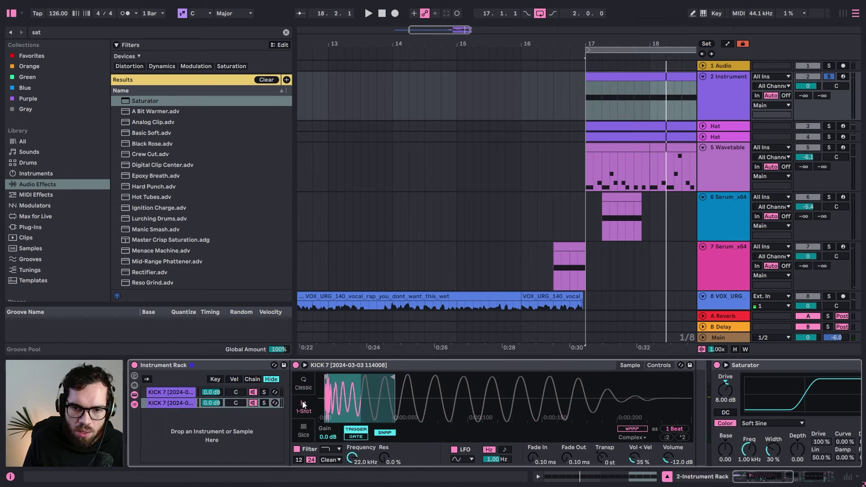
key("space")
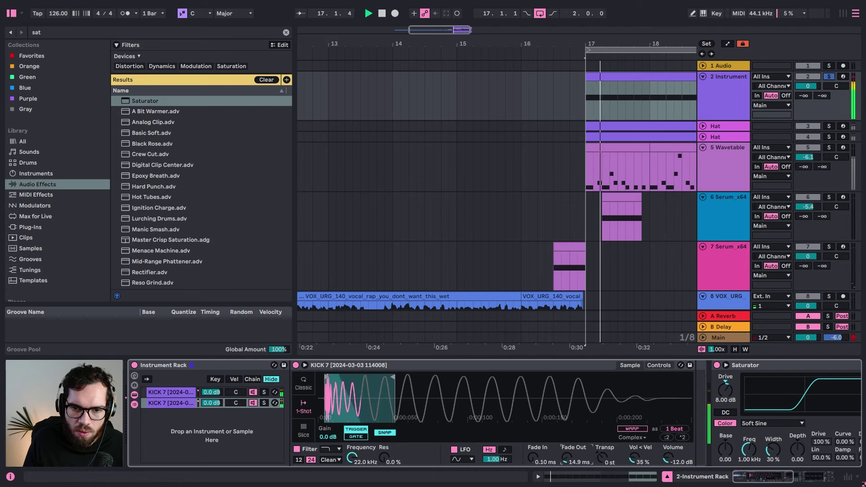
mouse_move(393, 376)
left_mouse_down()
mouse_move(426, 373)
mouse_move(349, 375)
mouse_move(363, 376)
left_mouse_up()
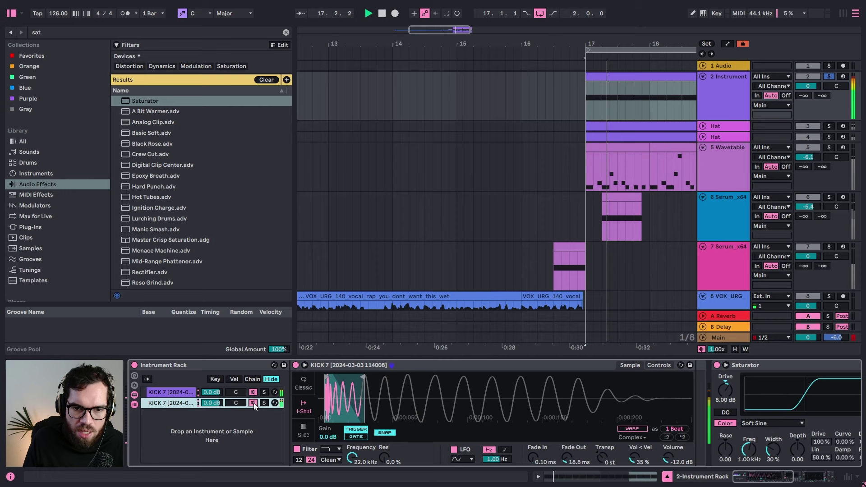
Step: Lower the second kick chain to -9.0 dB, transpose its sample +12 st and set its sampler volume to 5.14 dB
left_click_drag(212, 403, 212, 410)
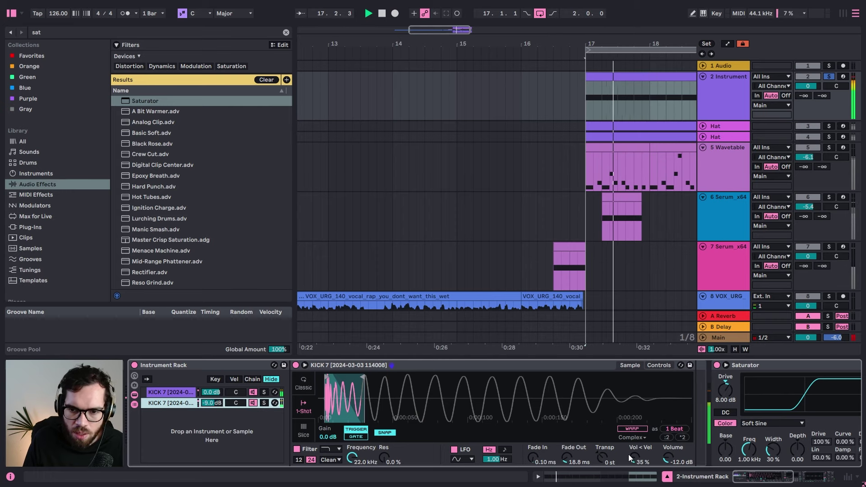
left_click_drag(602, 458, 603, 455)
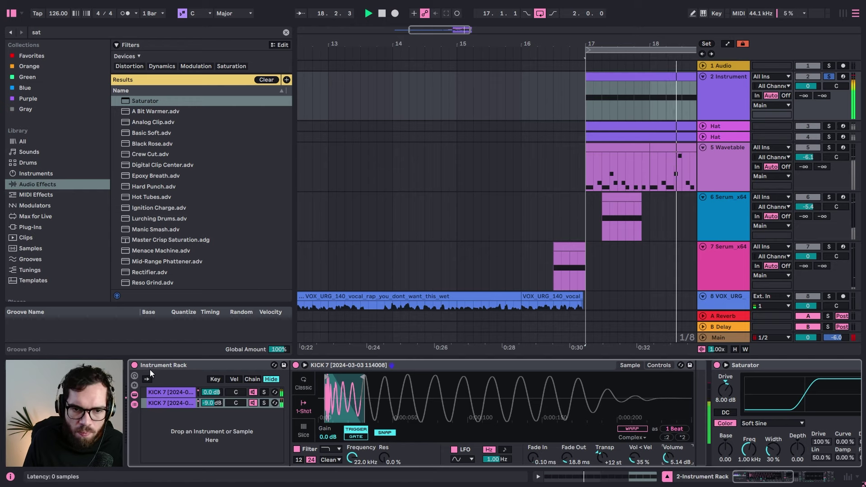
Step: Compare the kick with the Instrument Rack bypassed and enabled, and extend the second chain's sample end just past the 50 ms mark
left_click(134, 365)
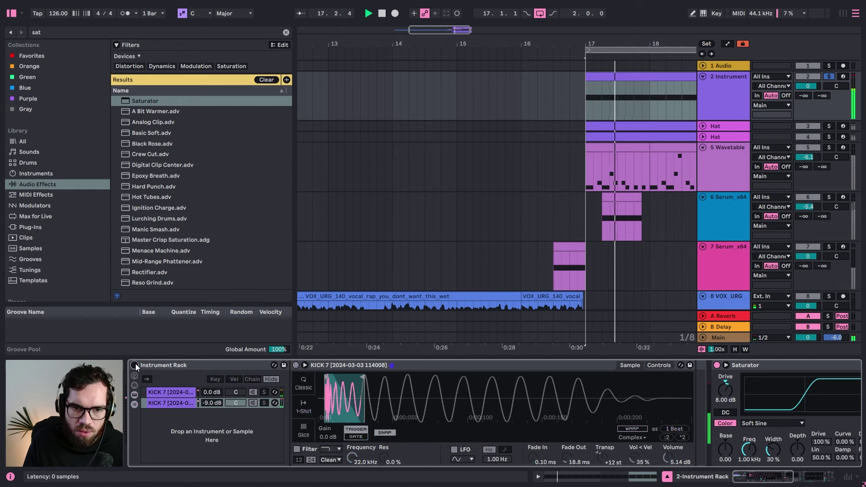
left_click(135, 363)
left_click(252, 403)
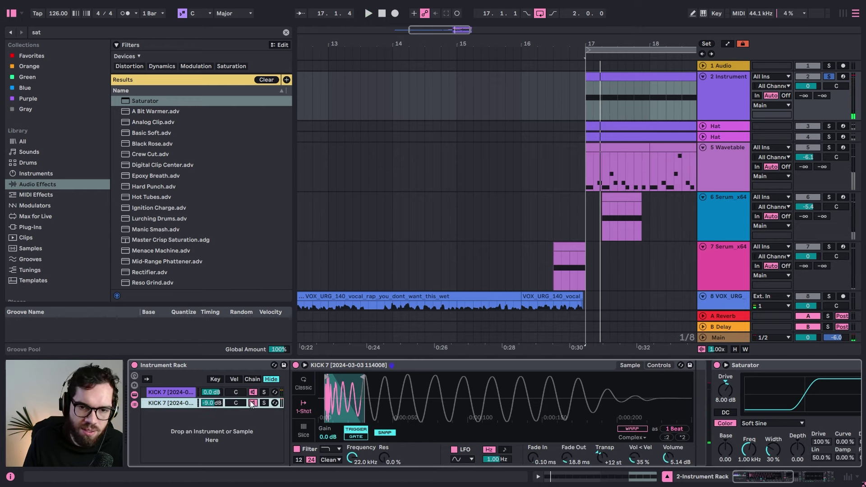
key("space")
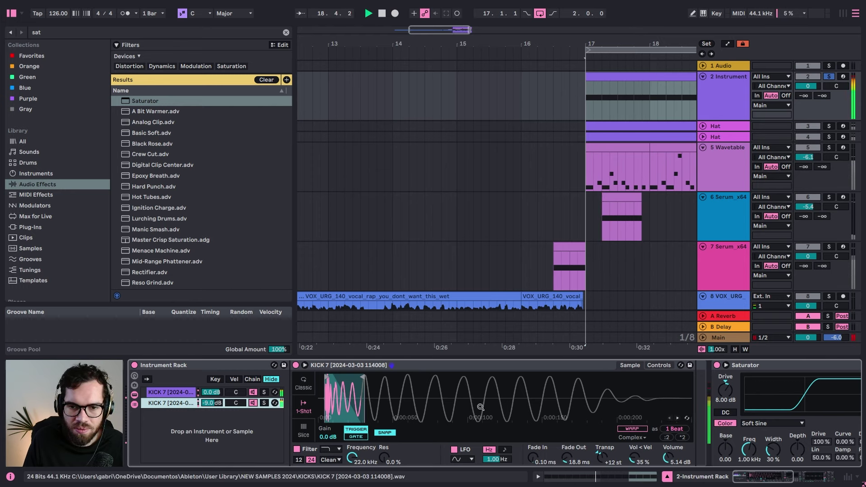
left_click_drag(367, 378, 404, 374)
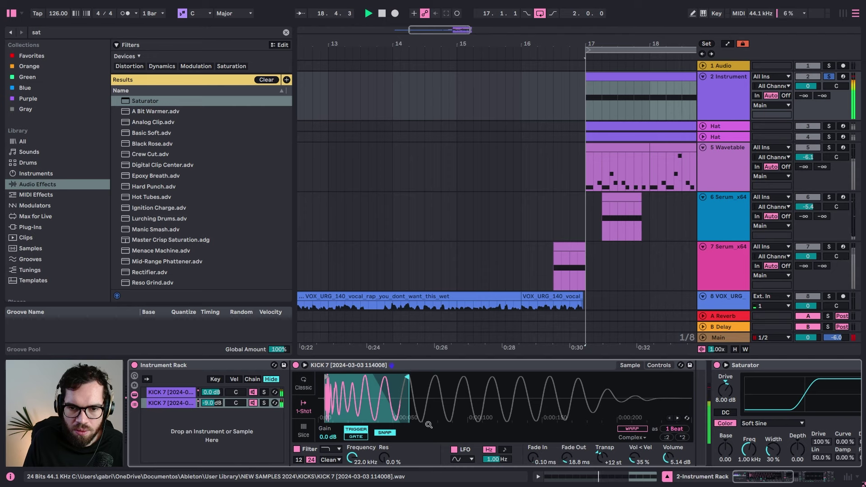
Step: Set the second kick chain's fade-out to 46.6 ms, extend its sample end toward the 80 ms mark and reset its transpose to 0 st
left_click_drag(566, 458, 566, 440)
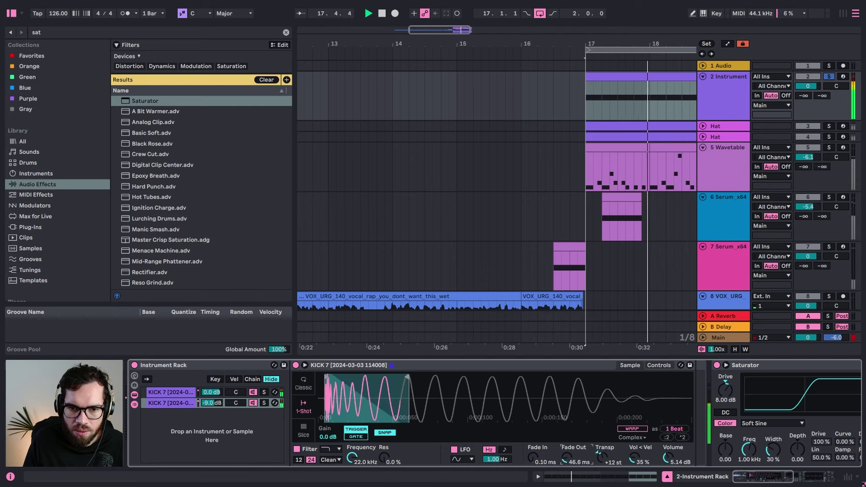
mouse_move(410, 378)
left_mouse_down()
mouse_move(466, 376)
mouse_move(418, 376)
mouse_move(448, 376)
left_mouse_up()
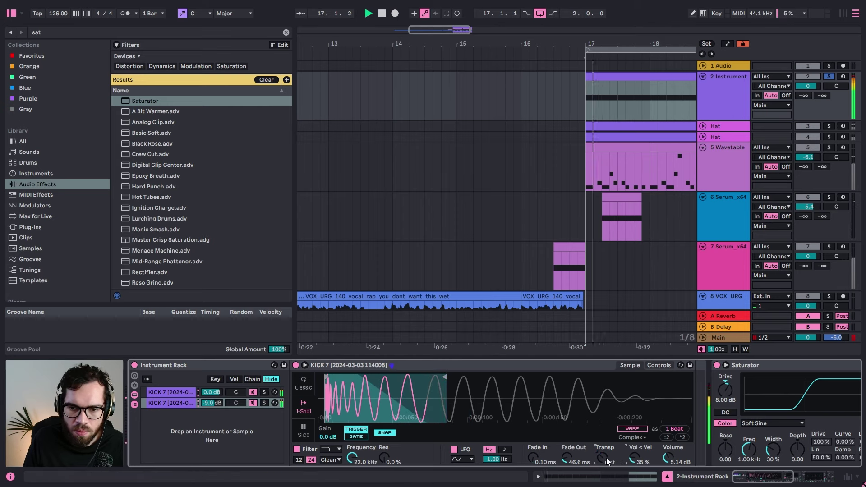
double_click(606, 458)
Step: Add EQ Eight to the second kick chain and turn band 1 into a low cut at 58.7 Hz
left_click(175, 35)
type("eq")
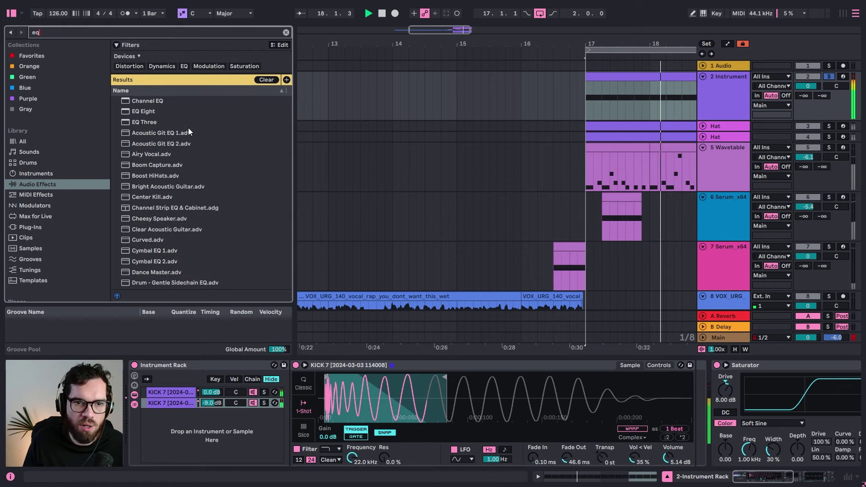
left_click_drag(152, 114, 709, 406)
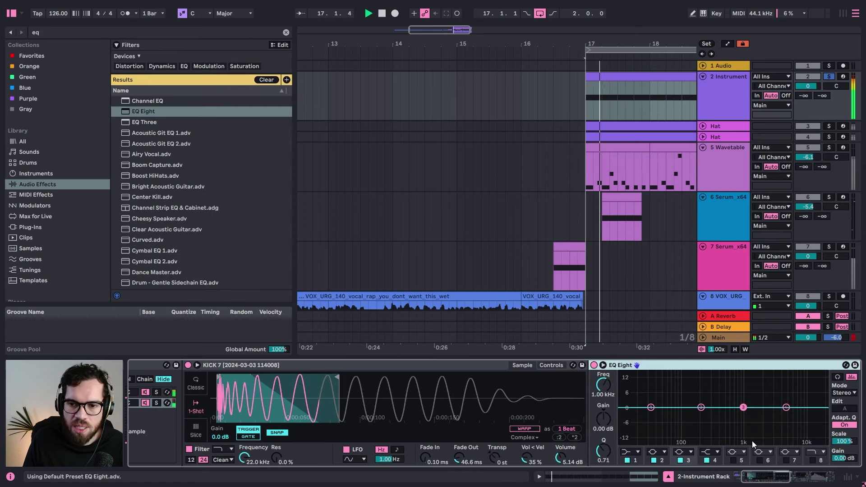
left_click(630, 452)
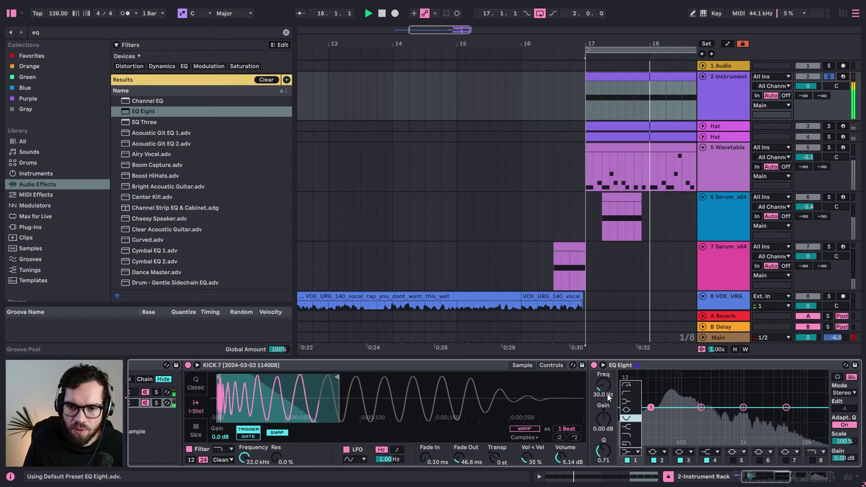
left_click(631, 393)
left_click_drag(648, 411, 668, 414)
Step: Unsolo the kick track, set its volume to -7.1 dB and replay the full mix from bar 17
left_click(829, 77)
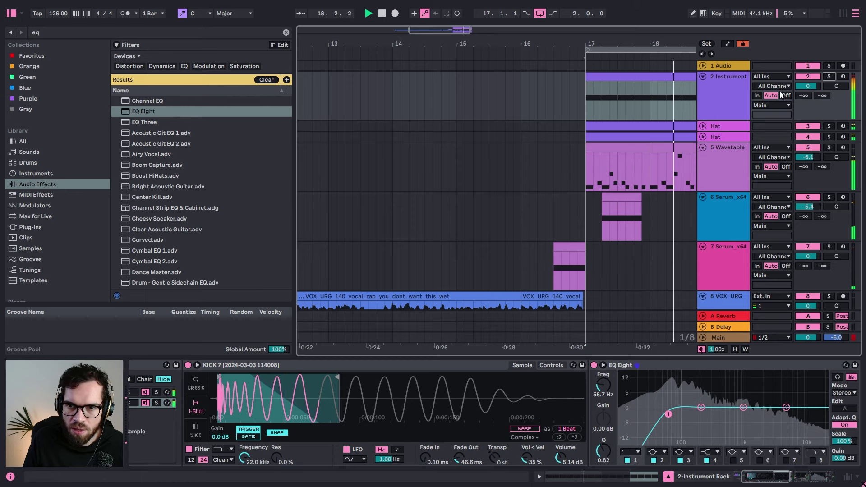
left_click(570, 97)
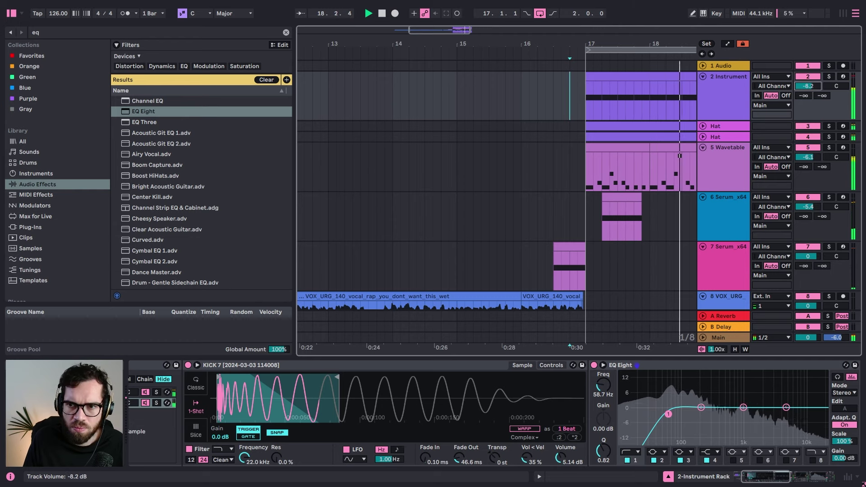
left_click_drag(643, 46, 539, 41)
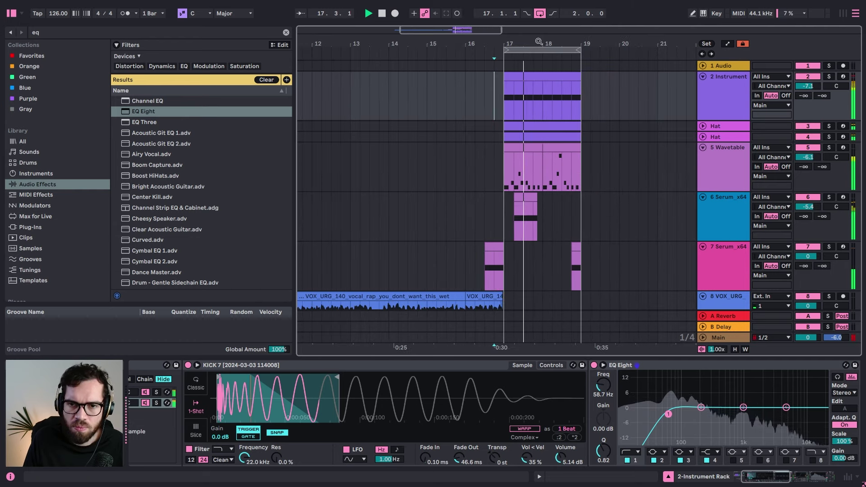
left_click(506, 101)
key("space")
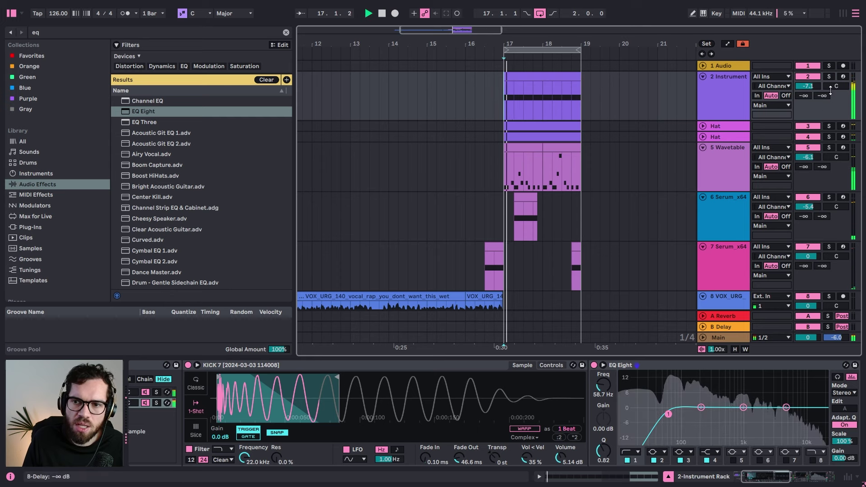
Step: Lower the second kick chain to -13.4 dB and set the kick track's volume to -4.9 dB
scroll(308, 422, "left", 3)
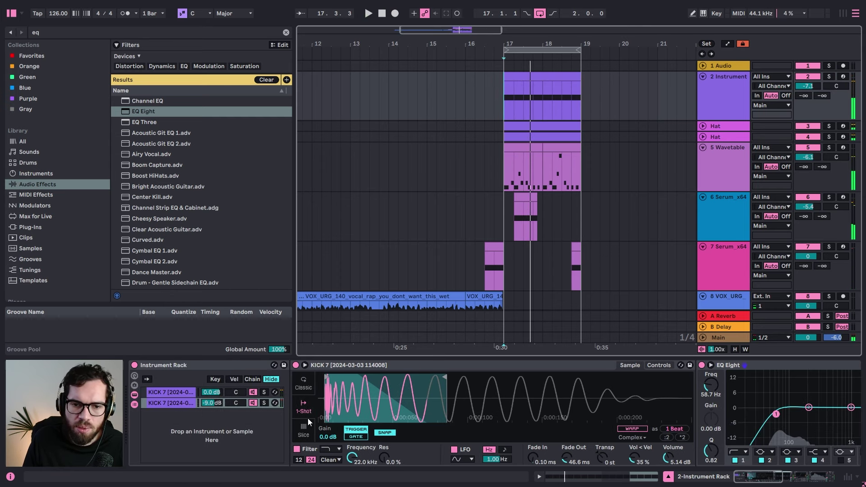
left_click_drag(218, 405, 218, 412)
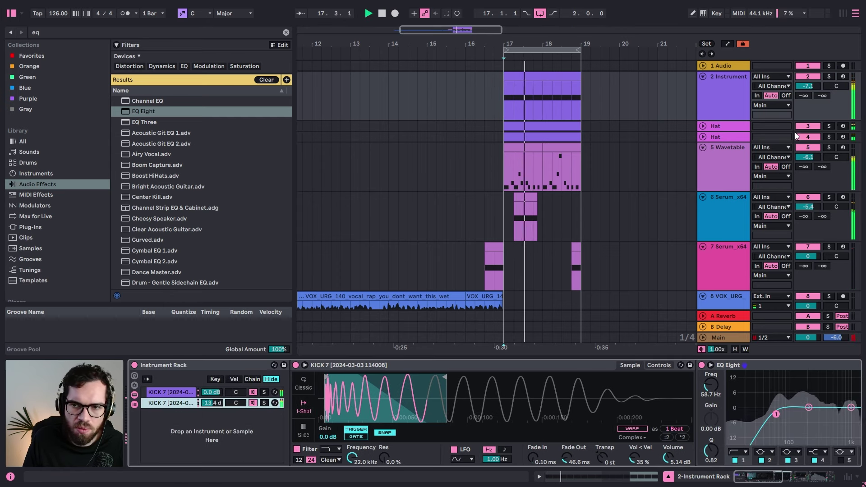
left_click_drag(807, 88, 808, 82)
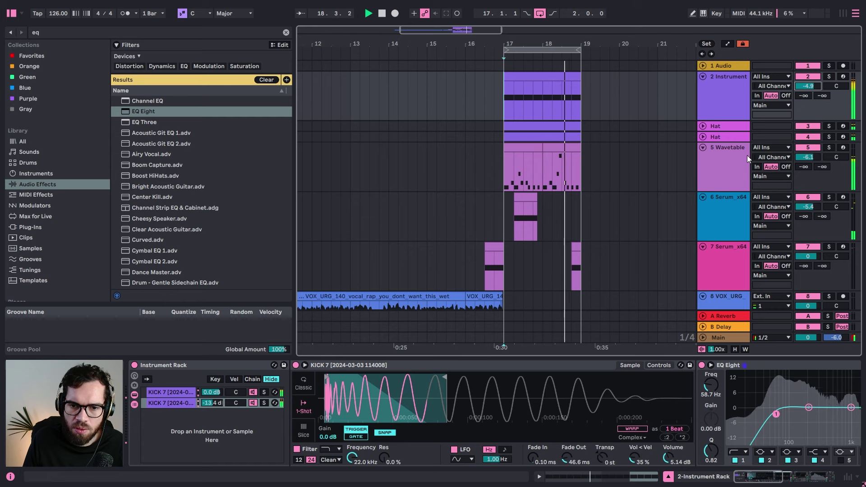
Step: Compare the first kick chain with its Saturator bypassed and enabled, and set the Saturator drive to 3.43 dB
left_click(171, 392)
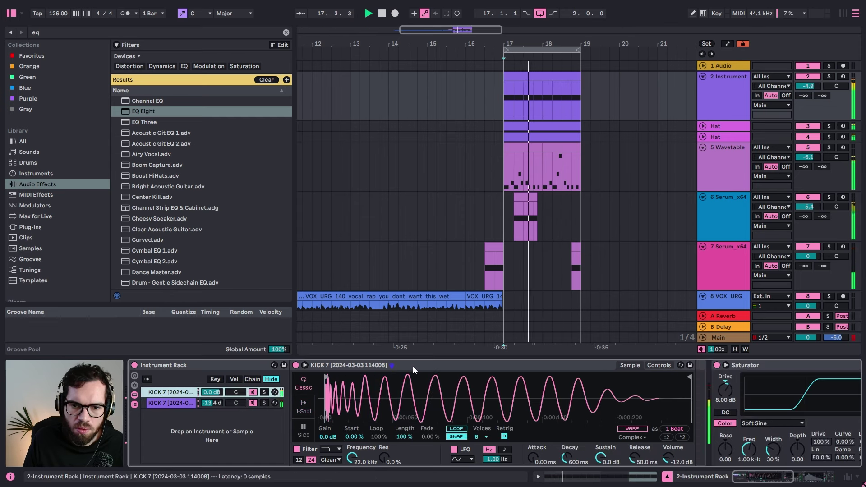
left_click(717, 365)
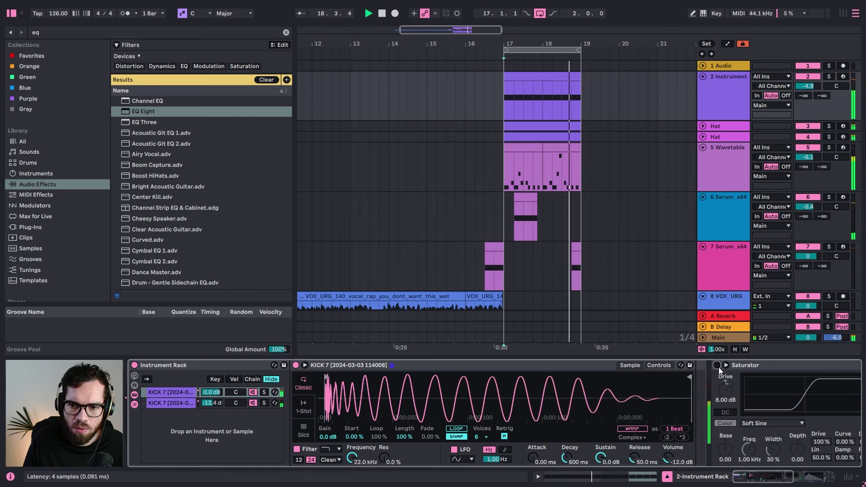
left_click(717, 365)
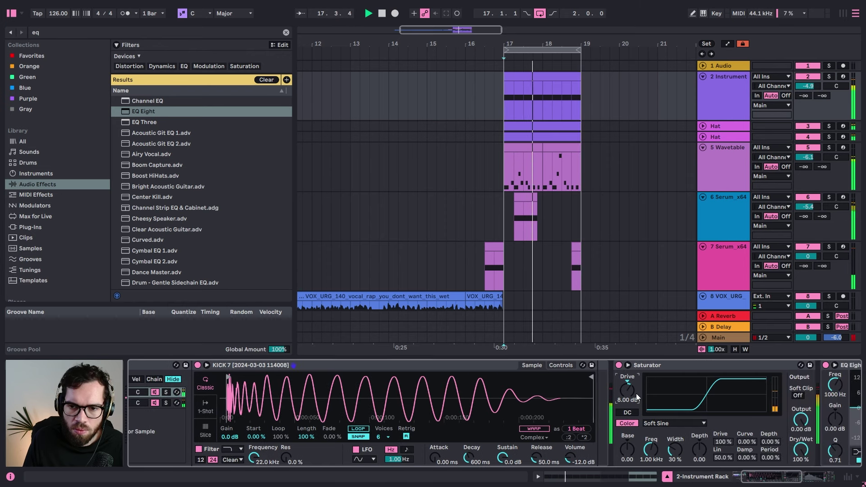
left_click_drag(637, 397, 627, 381)
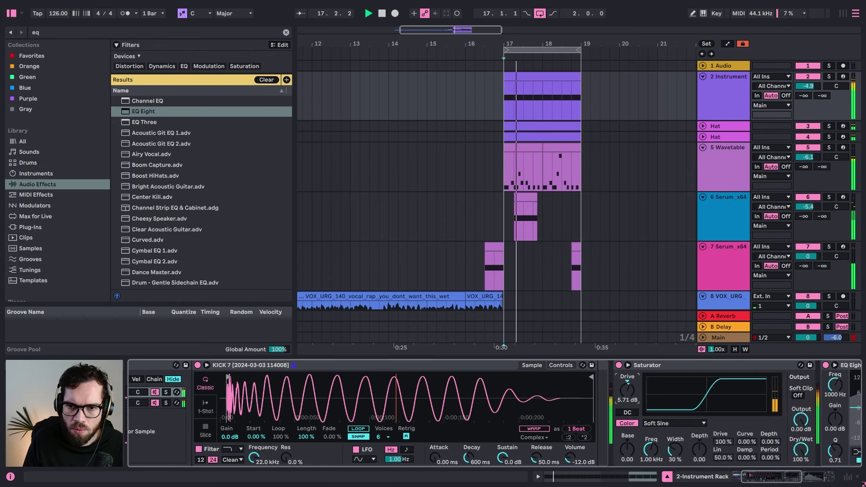
Step: Mute the Serum track 6 and solo the Wavetable bass on track 5, showing its devices
left_click(476, 212)
left_click(485, 221)
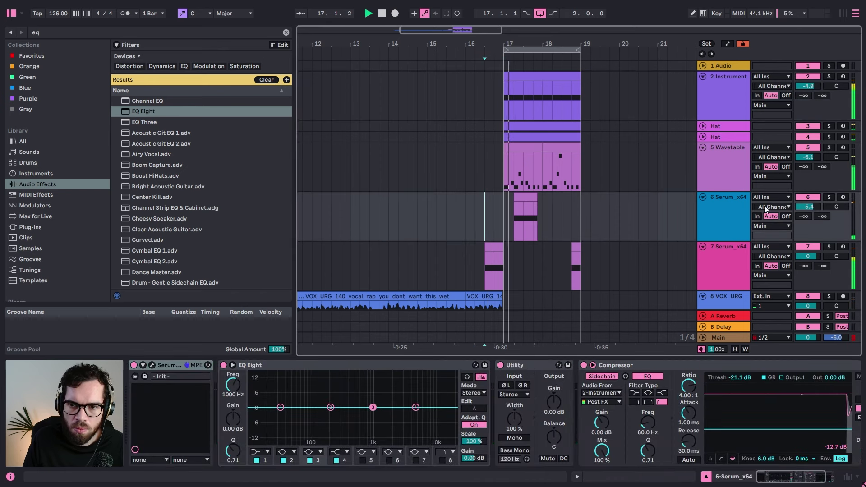
left_click(806, 197)
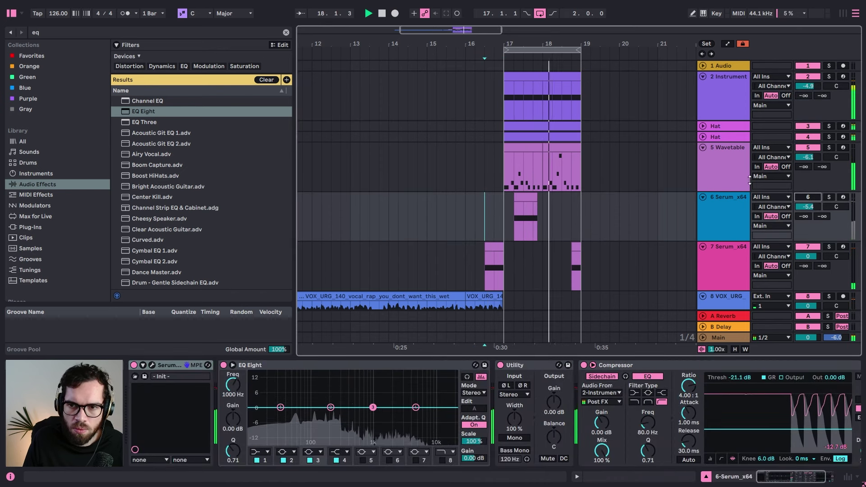
left_click(829, 147)
left_click(719, 165)
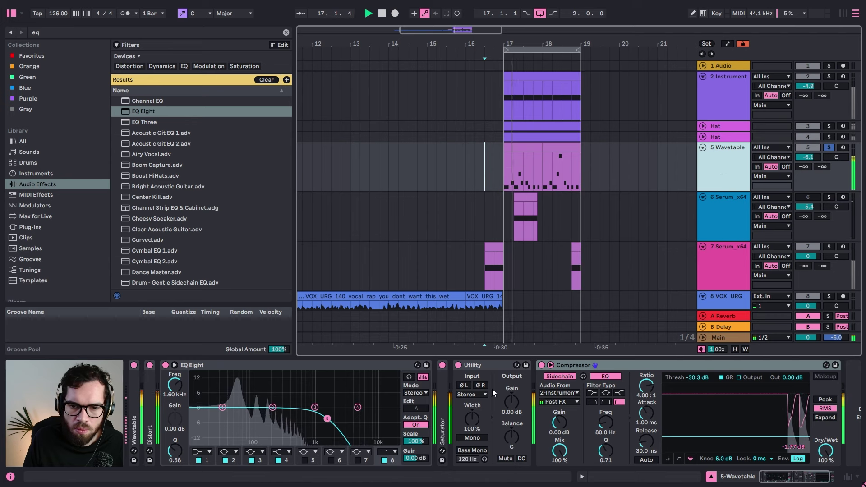
Step: Set the Wavetable's Amp envelope sustain to 0.0 dB, and its Env 2 to a 20.0 s decay with 100% sustain
double_click(134, 401)
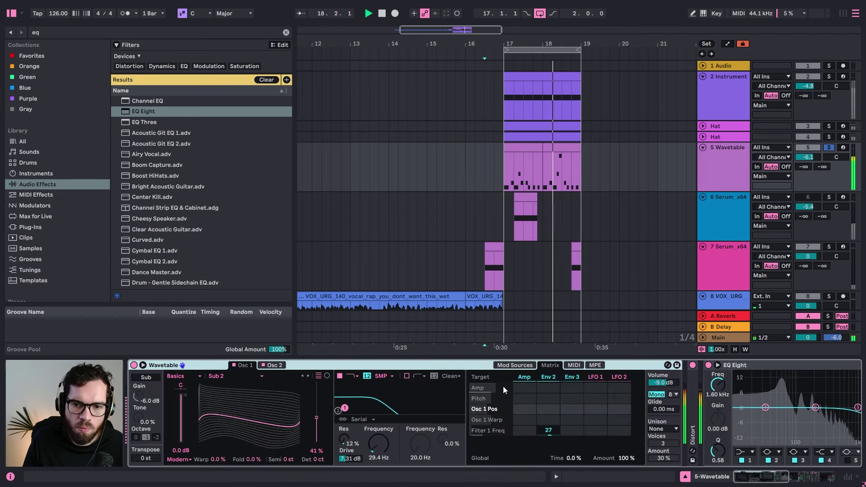
left_click(515, 365)
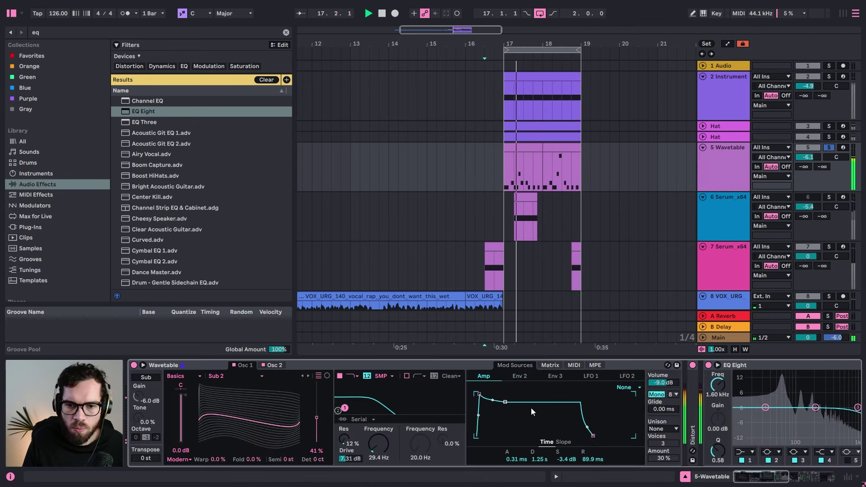
left_click(484, 376)
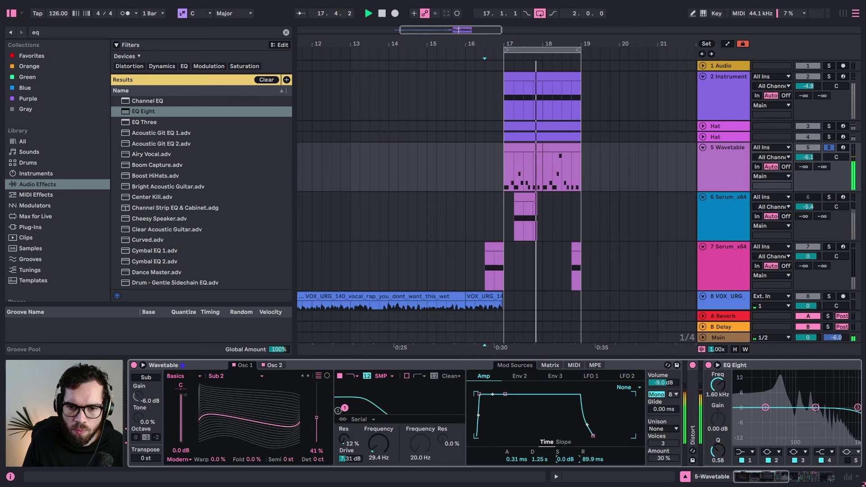
left_click(523, 378)
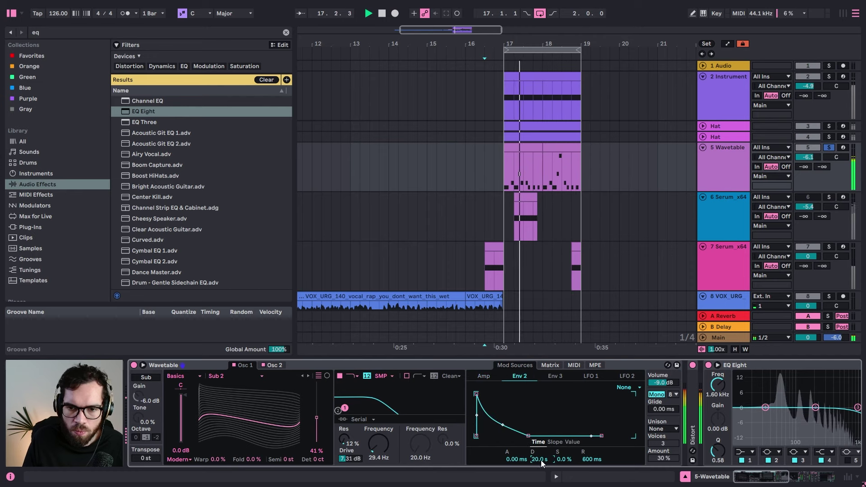
left_click_drag(564, 459, 564, 406)
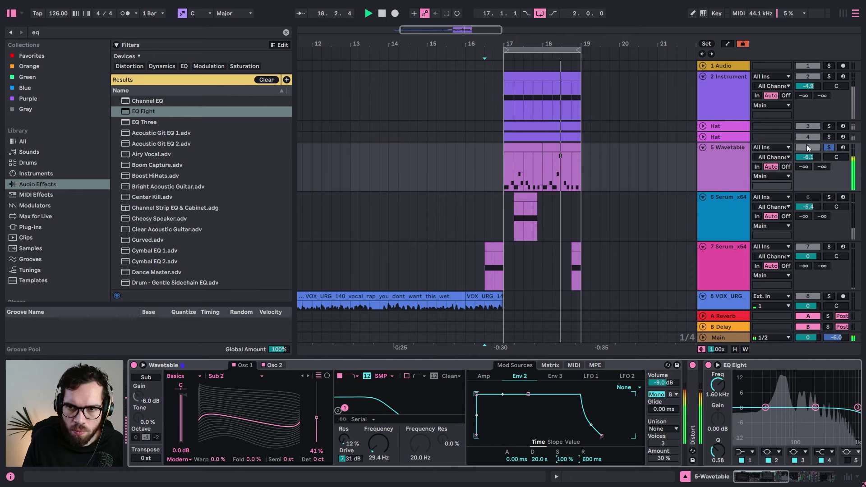
Step: Unsolo the Wavetable bass and raise its EQ Eight high-cut filter to 1.94 kHz with a Q of 0.69
left_click(830, 148)
left_click_drag(764, 479, 782, 479)
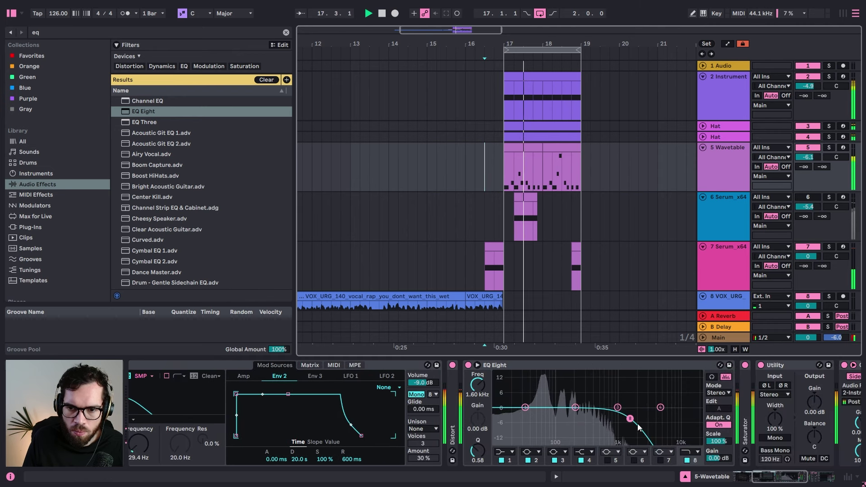
left_click_drag(592, 418, 636, 416)
left_click(493, 184)
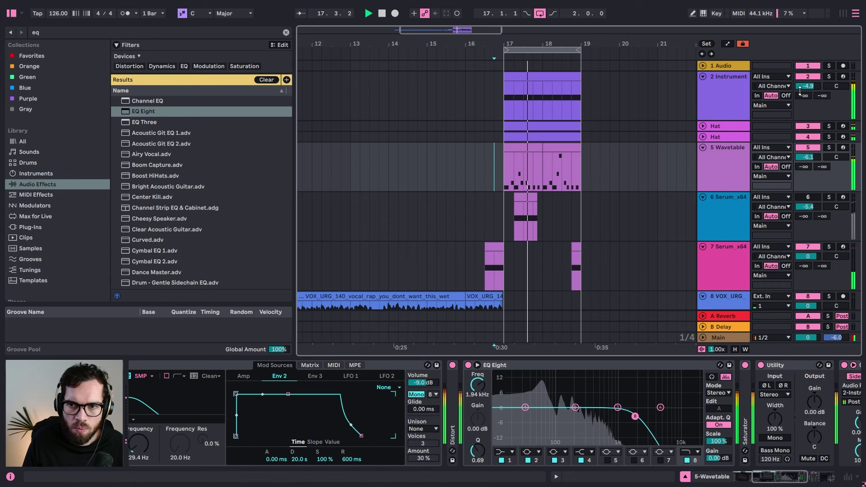
Step: Set the kick track's volume to -6.2 dB and collapse all tracks in the arrangement
left_click_drag(808, 86, 807, 87)
left_click(733, 158)
key("ctrl+a")
left_click(703, 148)
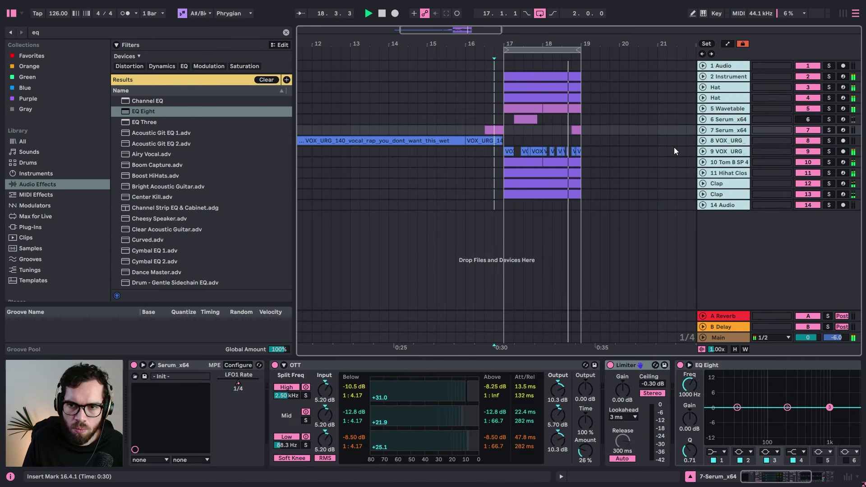
Step: Group the two Hat tracks, the tom, the closed hi-hat and both Clap tracks into one drum group
left_click(577, 130)
left_click(710, 97)
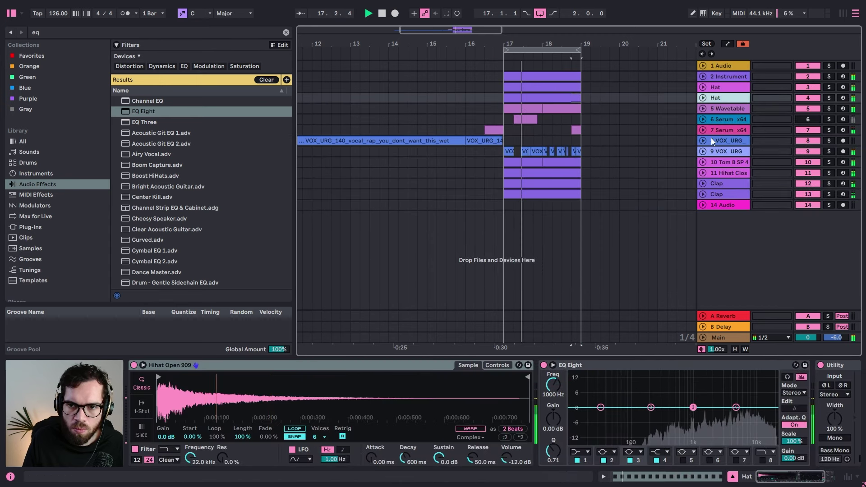
left_click(720, 183)
left_click(724, 197, "shift")
left_click(725, 163)
left_click(726, 170, "ctrl")
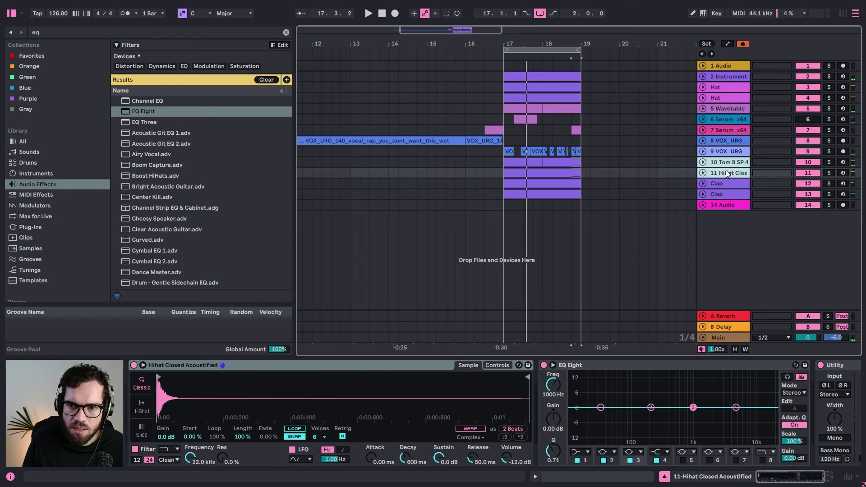
left_click(727, 183, "ctrl")
left_click(727, 193, "ctrl")
left_click(727, 99, "ctrl")
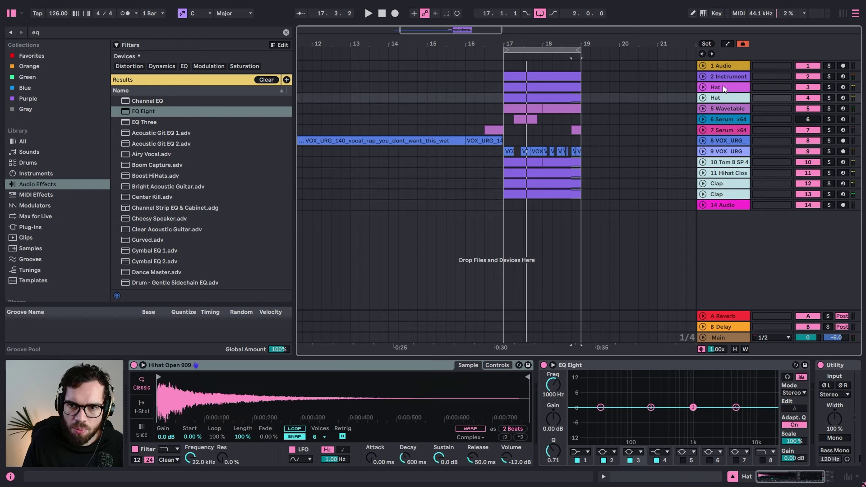
left_click(723, 85, "ctrl")
key("ctrl+g")
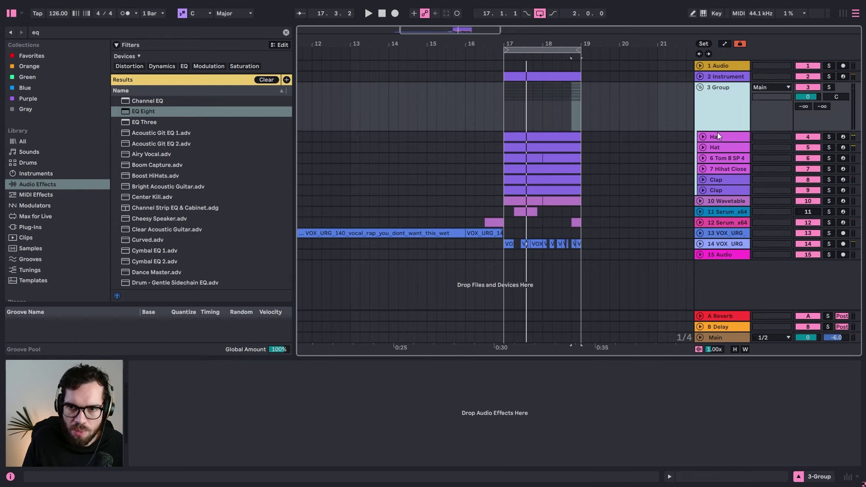
Step: Solo the kick track and the drum group from bar 17, and lower the kick track's volume to -9.7 dB
left_click(719, 136)
left_click(508, 105)
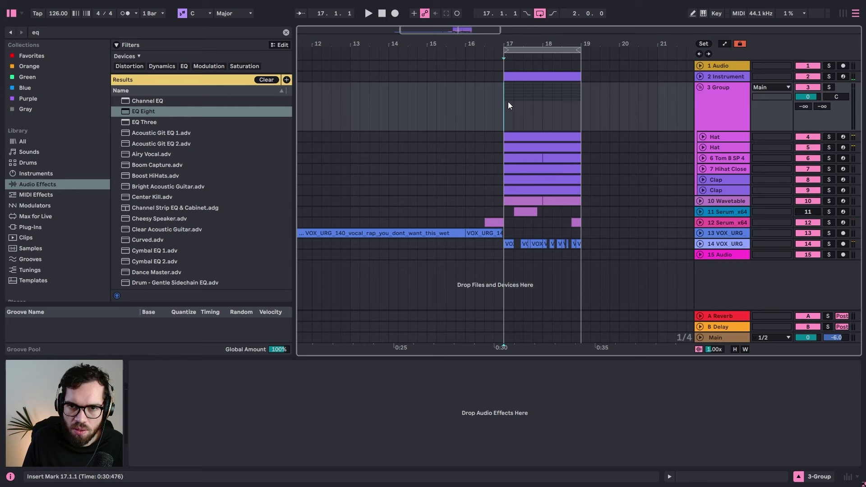
left_click(829, 76)
left_click(829, 87, "ctrl")
key("space")
left_click(710, 77)
left_click(700, 76)
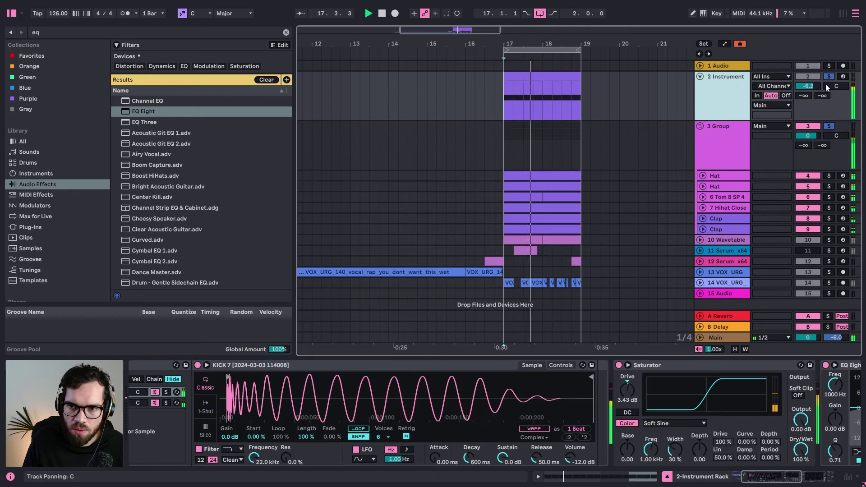
left_click_drag(809, 86, 802, 87)
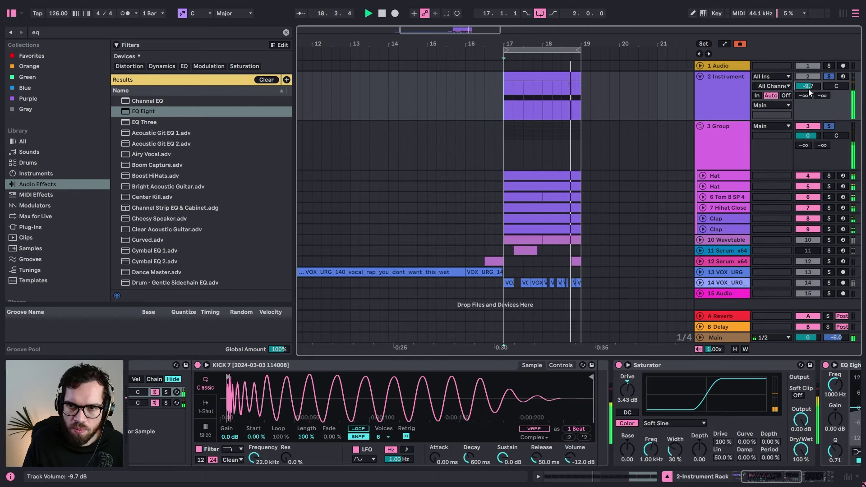
Step: Shape the kick's EQ Eight with shallow dips in the low mids and highs and a 17.4 kHz high cut at Q 0.72
left_click(736, 100)
double_click(667, 365)
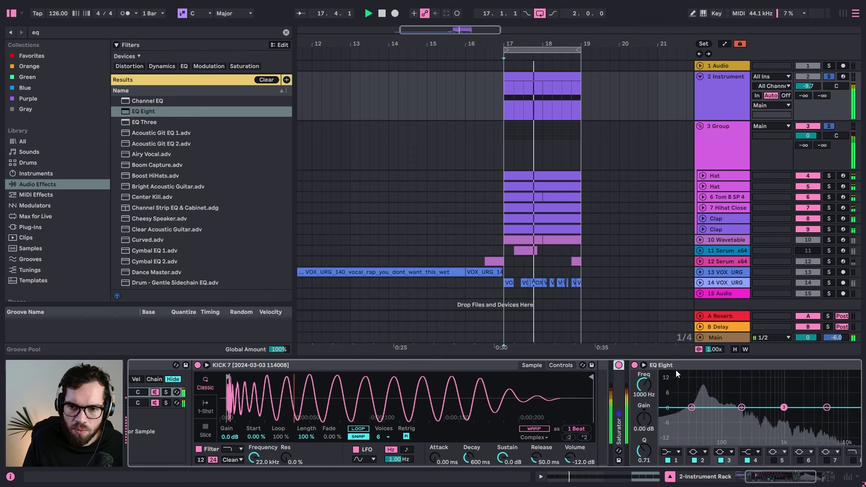
left_click(672, 365)
left_click_drag(761, 475, 773, 475)
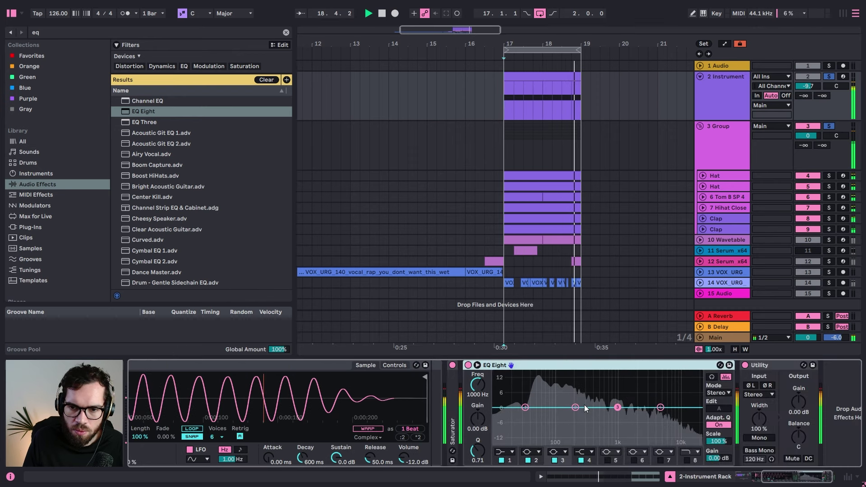
left_click_drag(575, 407, 663, 414)
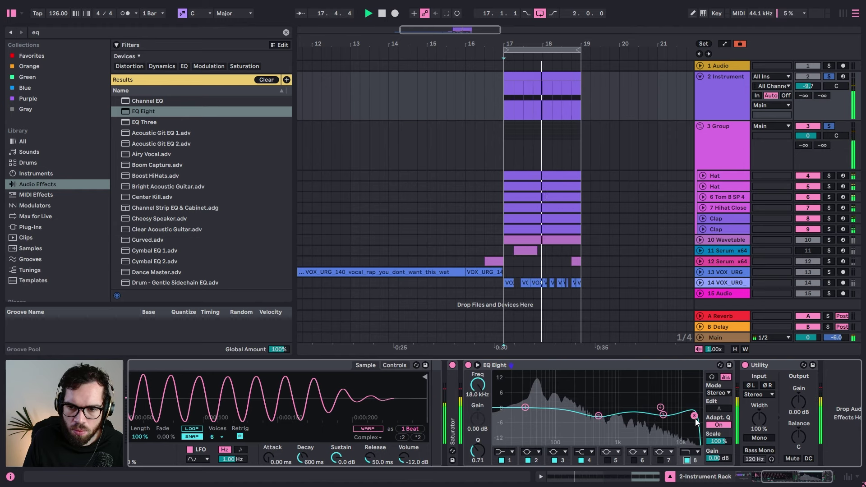
left_click(686, 460)
Step: Switch the kick's Utility to mono, unsolo the kick and drum group, and replay the full mix from just before bar 17
left_click(767, 437)
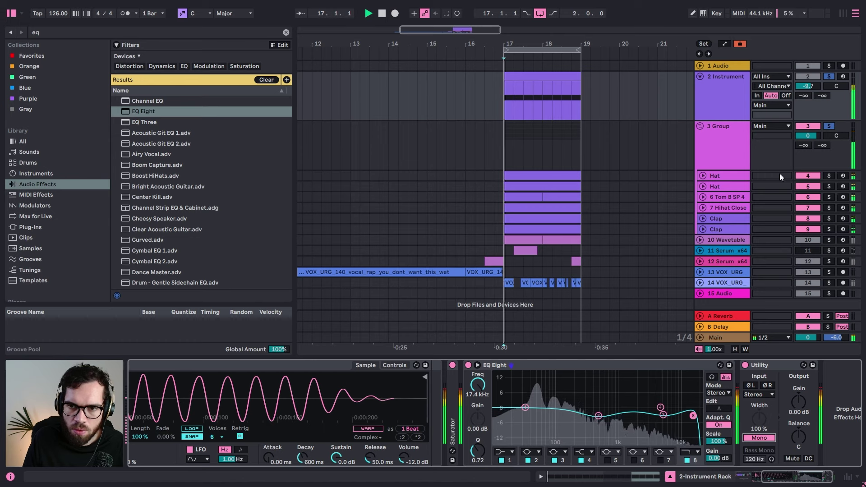
left_click(830, 77)
left_click(830, 78)
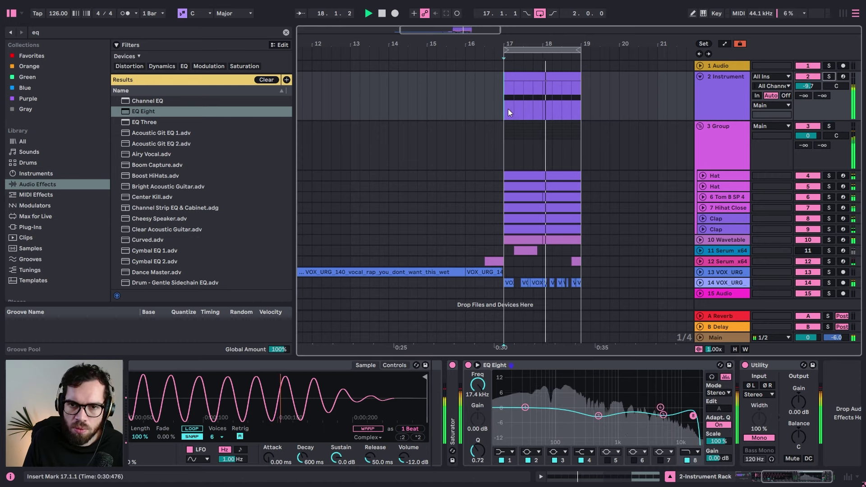
left_click(493, 103)
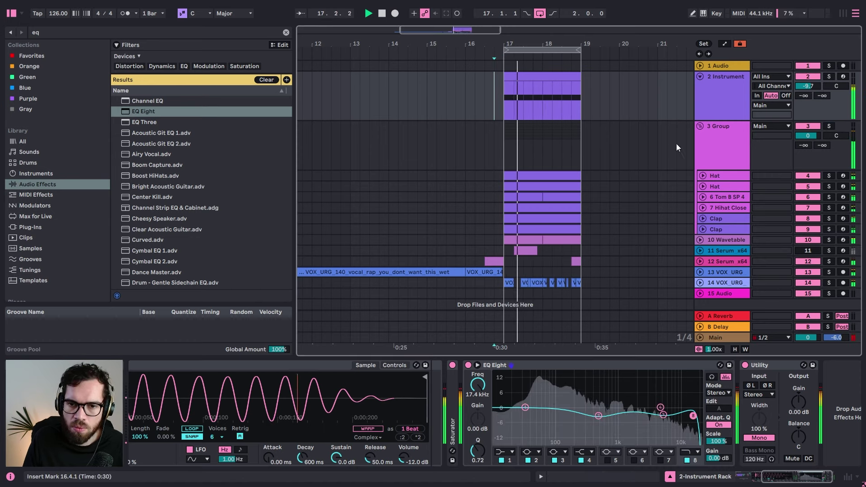
left_click(486, 130)
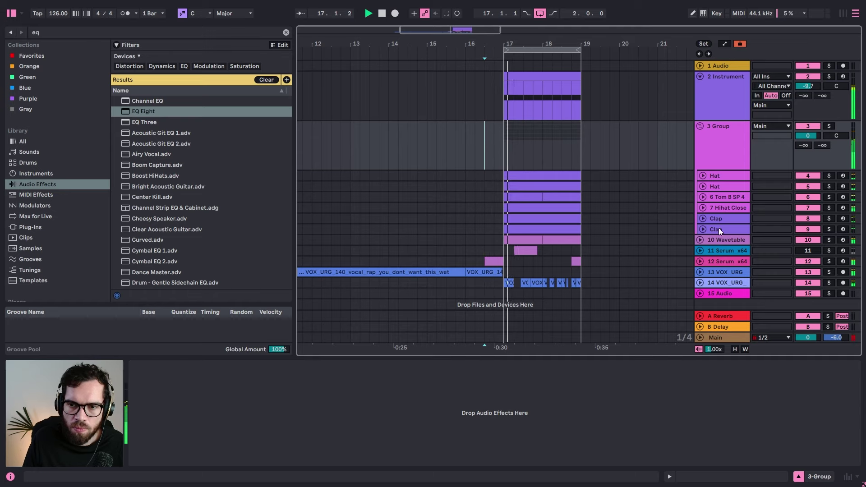
Step: Fold the drum group and unfold the Wavetable bass track
left_click(700, 126)
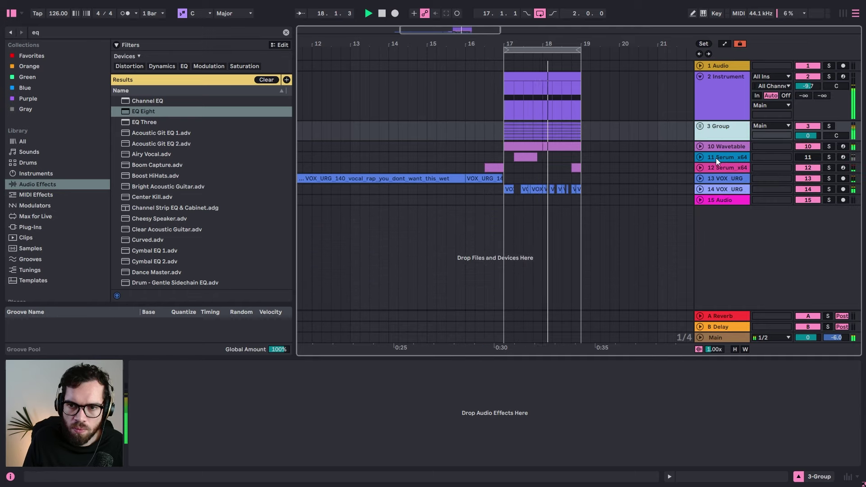
left_click(710, 158)
left_click(709, 148)
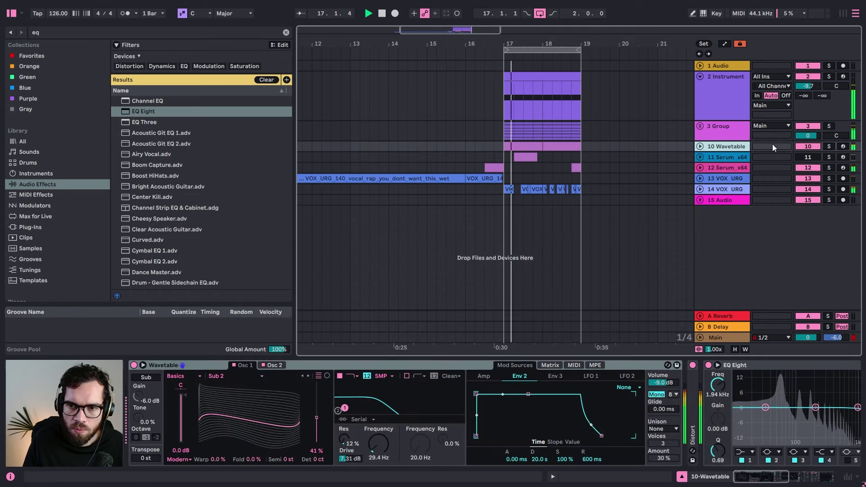
left_click(700, 146)
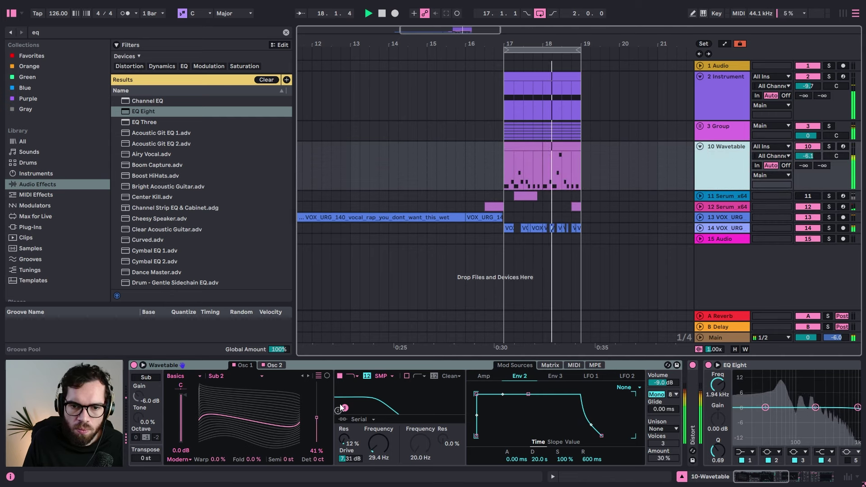
Step: Clear the Env 2 modulation of the Wavetable bass's Filter 1 frequency and set that filter's frequency to 191 Hz
mouse_move(315, 428)
left_mouse_down()
mouse_move(315, 440)
mouse_move(315, 429)
left_mouse_up()
left_click(275, 366)
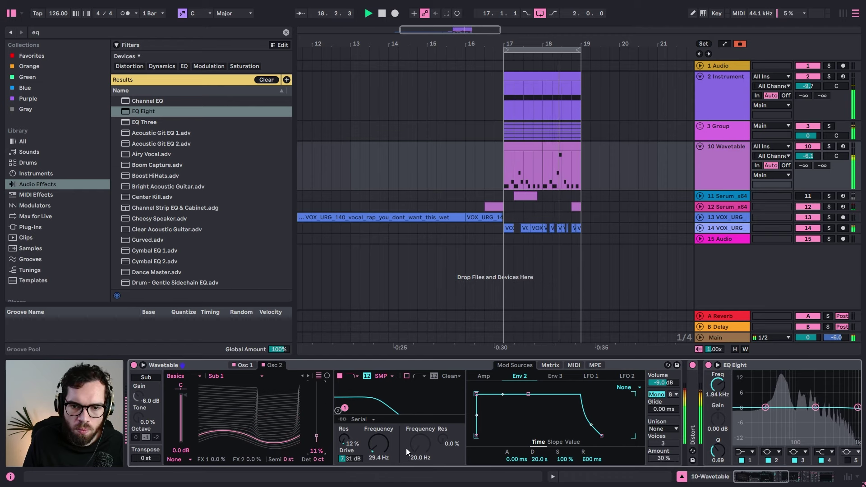
left_click(548, 365)
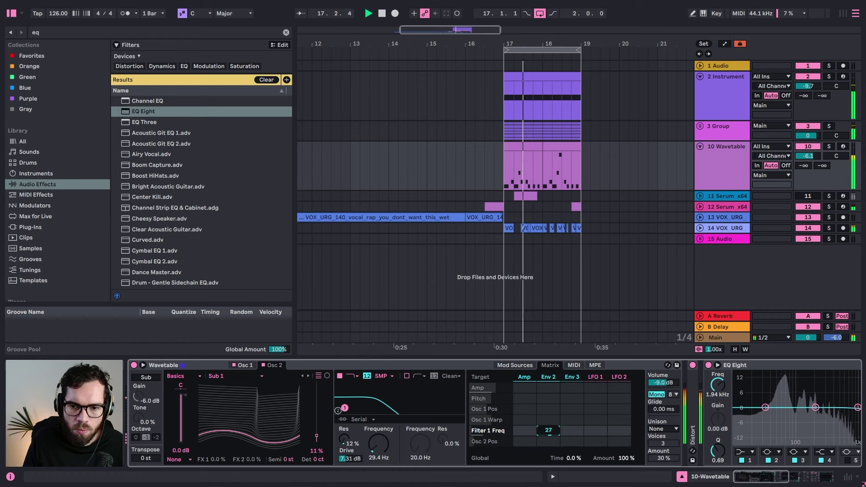
left_click_drag(548, 432, 548, 413)
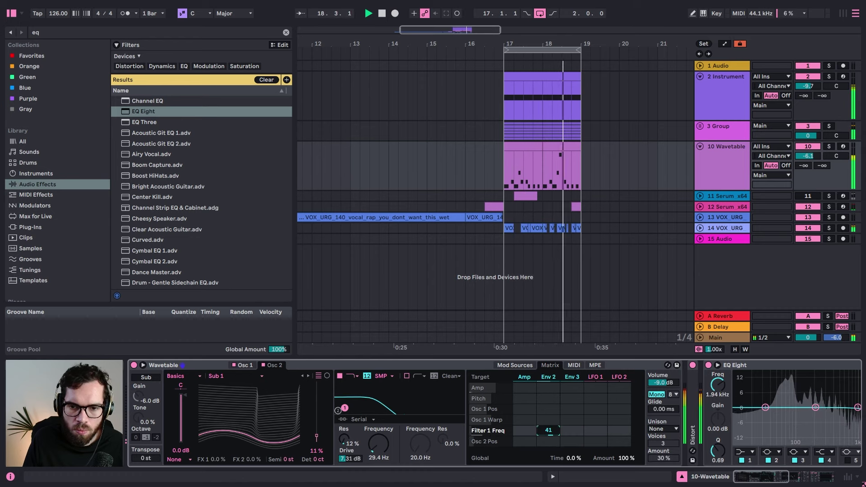
left_click_drag(382, 445, 383, 430)
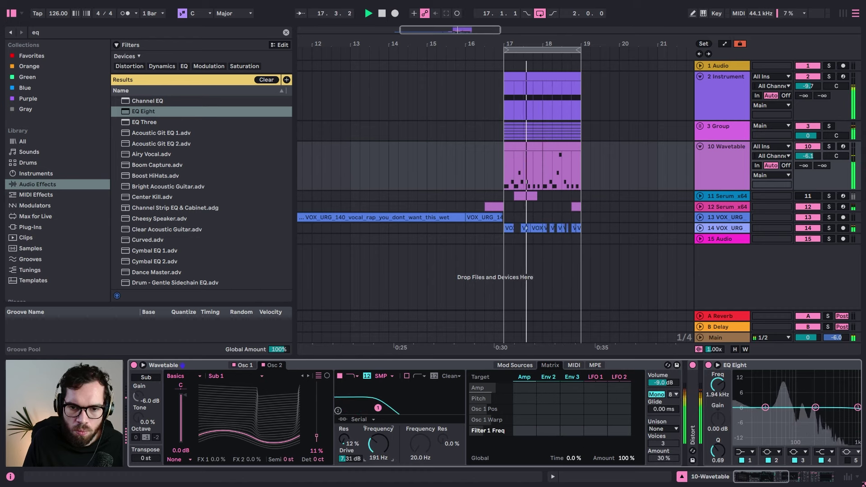
left_click(494, 174)
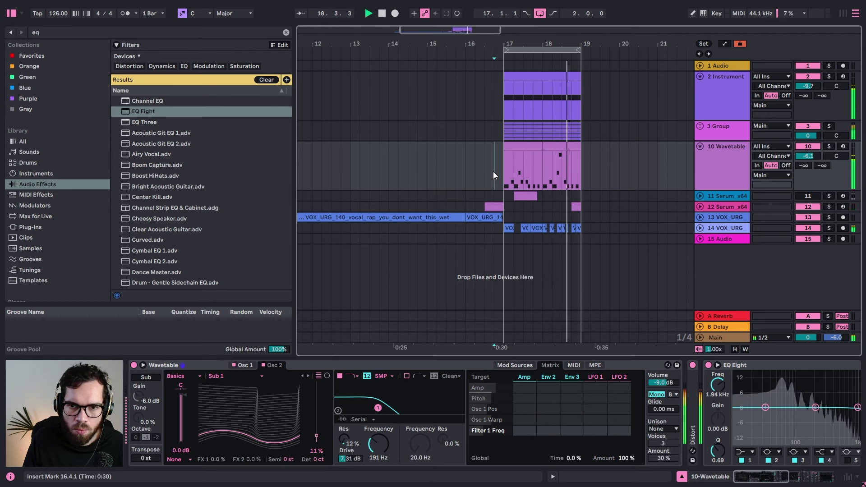
Step: Mute the chopped vocal on track 14 and reset the drum group's volume to 0 dB
left_click(808, 229)
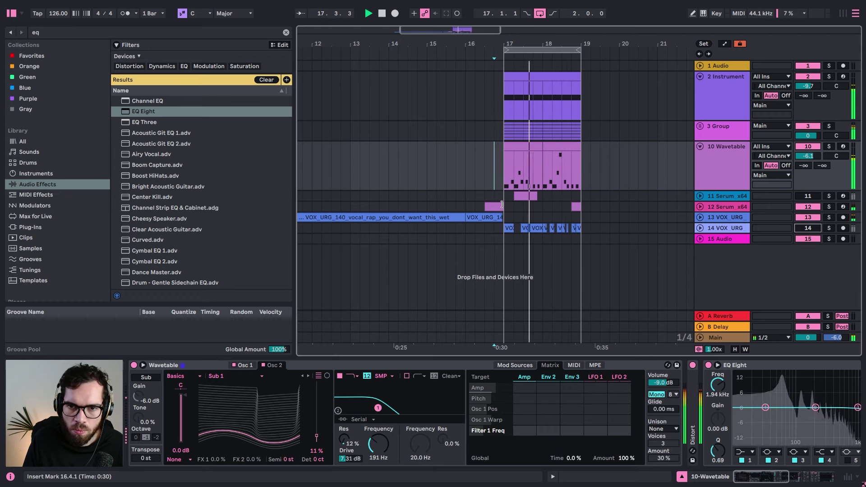
left_click(488, 196)
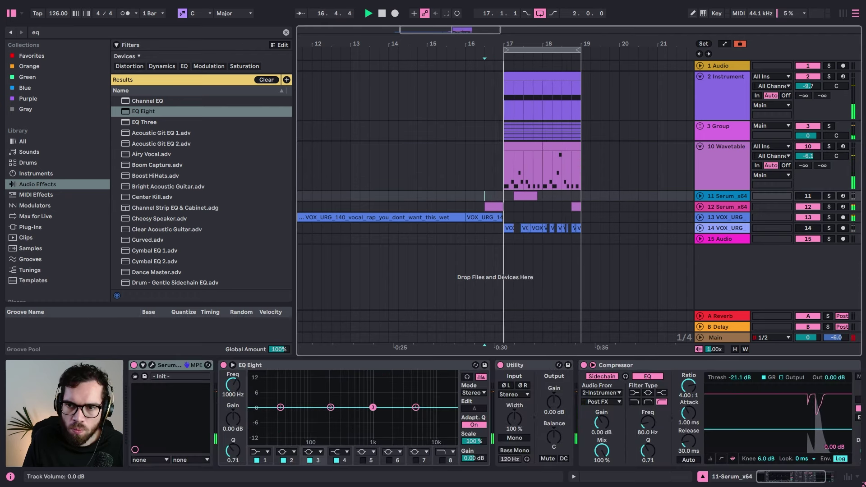
double_click(802, 136)
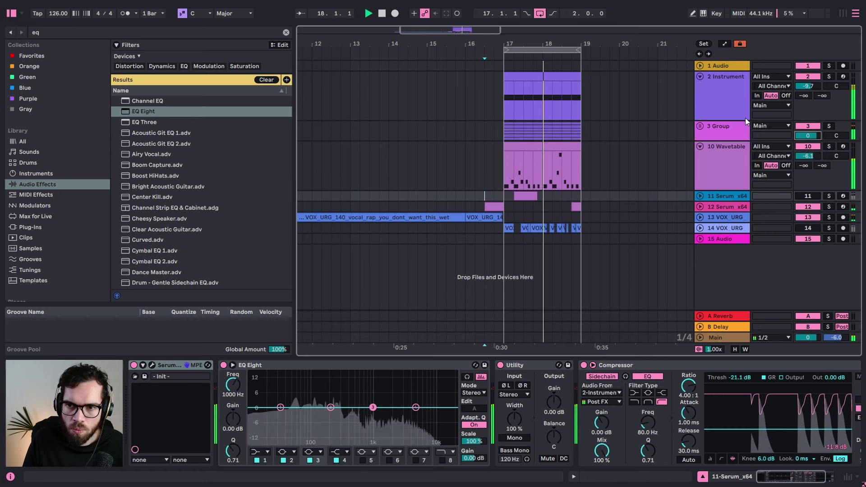
Step: Solo the kick, set its Saturator's Dry/Wet to 62.7%, and unsolo it
left_click(733, 92)
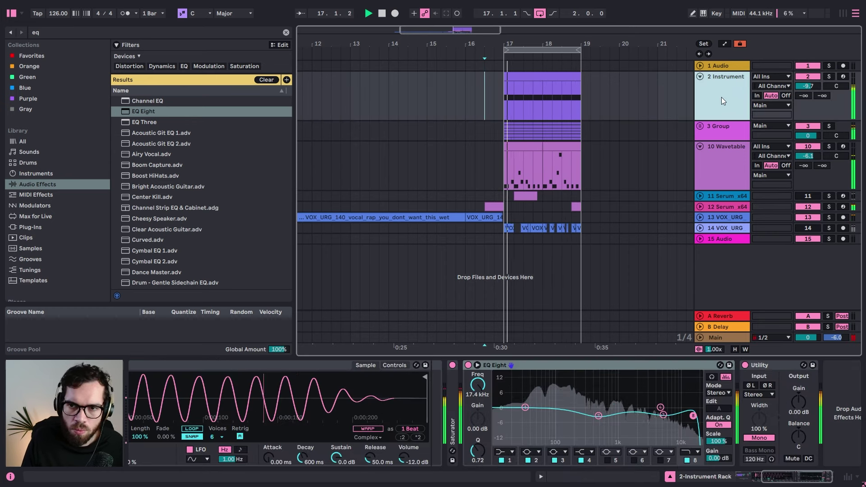
left_click(828, 77)
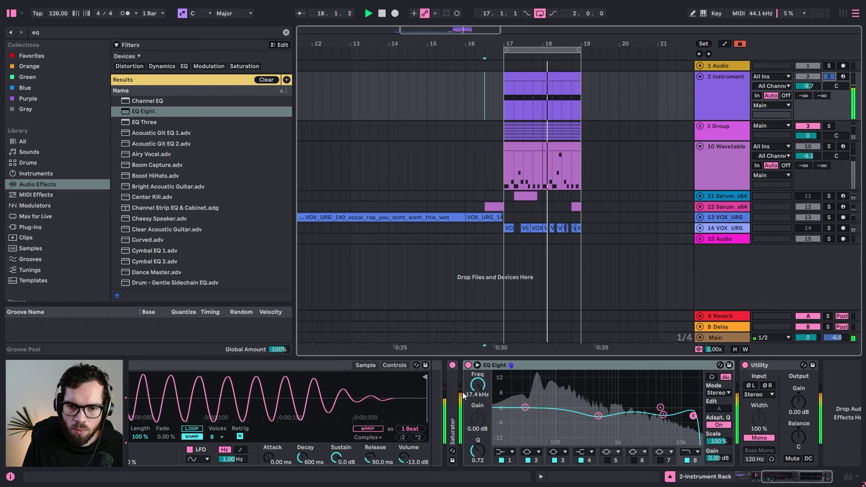
double_click(453, 424)
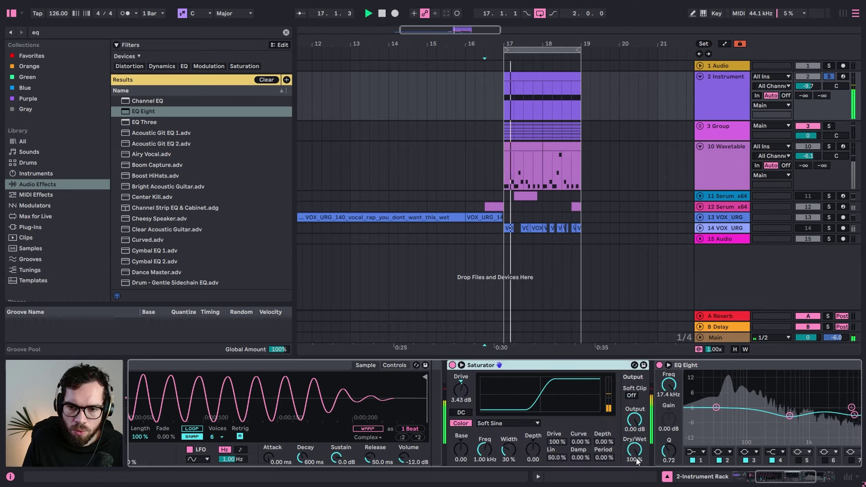
left_click_drag(638, 461, 638, 478)
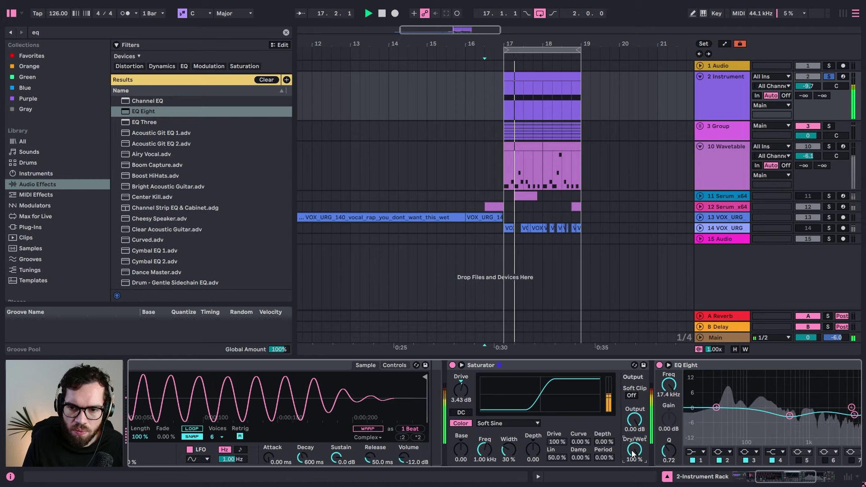
left_click(829, 77)
Step: Inspect the kick rack's second KICK 7 layer and compare it with its EQ Eight low cut toggled
left_click_drag(788, 478, 750, 476)
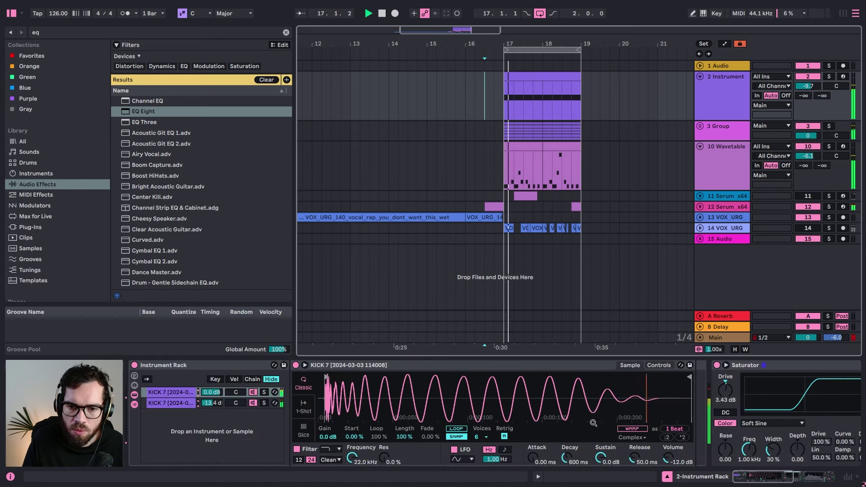
left_click(327, 370)
left_click(176, 403)
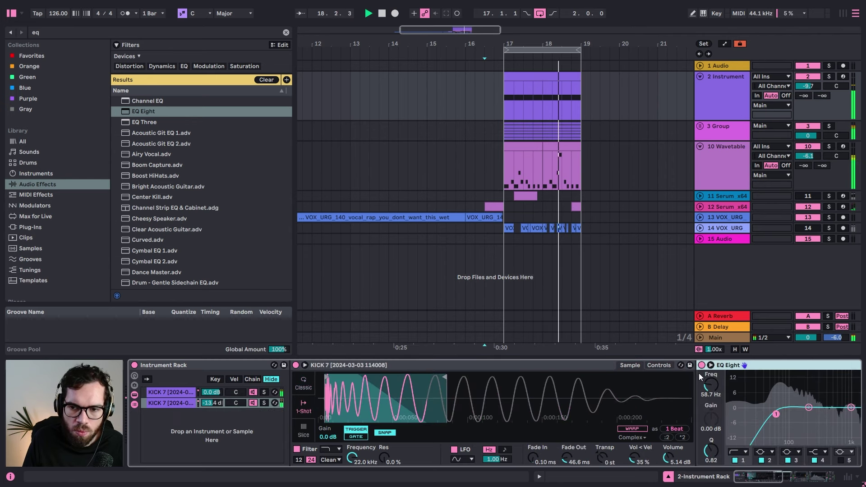
left_click_drag(770, 483, 794, 477)
left_click(325, 365)
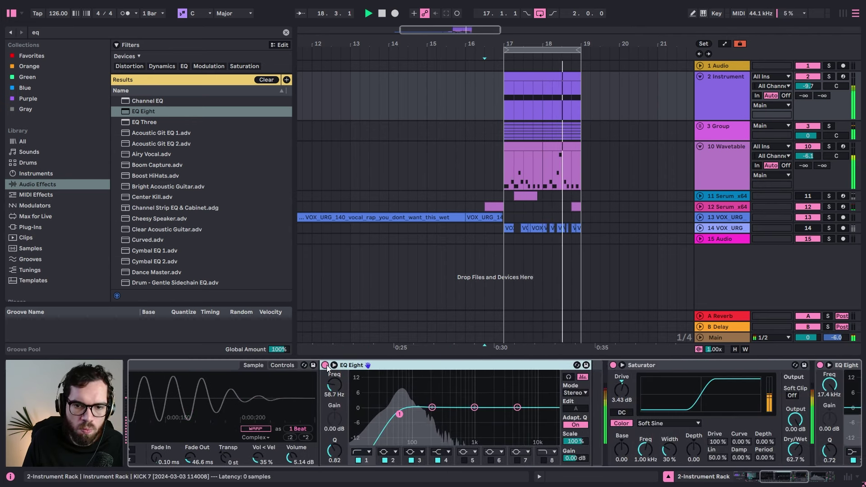
Step: Unmute Serum track 11 and unfold both Serum tracks, 11 and 12
left_click(489, 159)
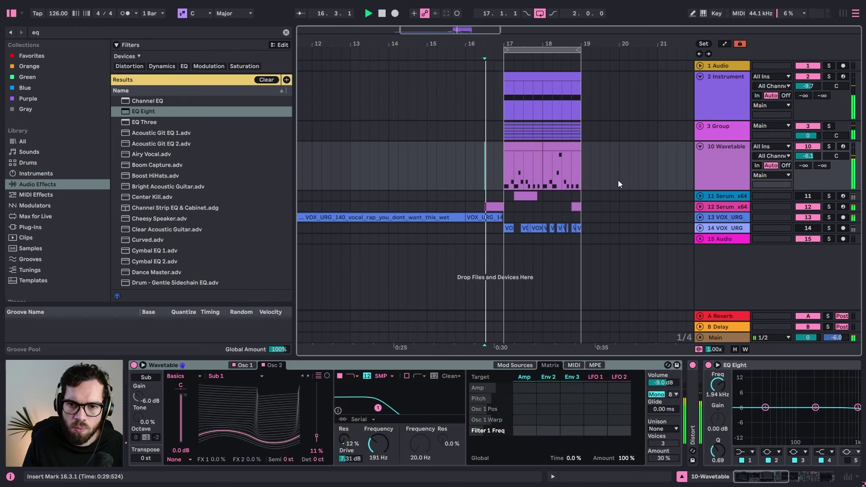
left_click(700, 207)
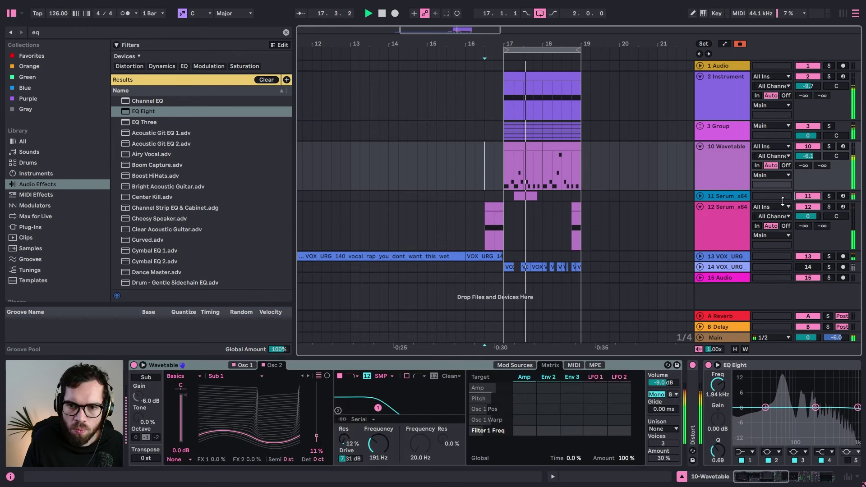
left_click(496, 196)
left_click(701, 196)
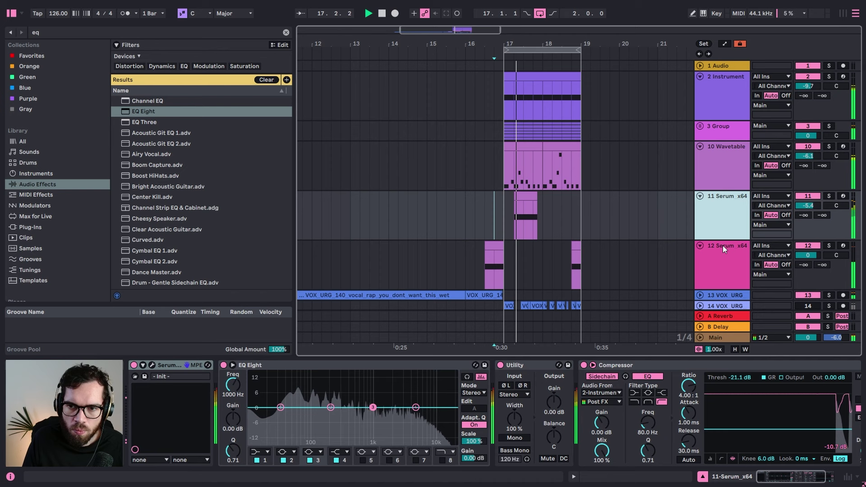
Step: Copy the OTT from Serum track 12 onto the end of Serum track 11's device chain and resume playback
left_click(723, 267)
left_click(410, 364)
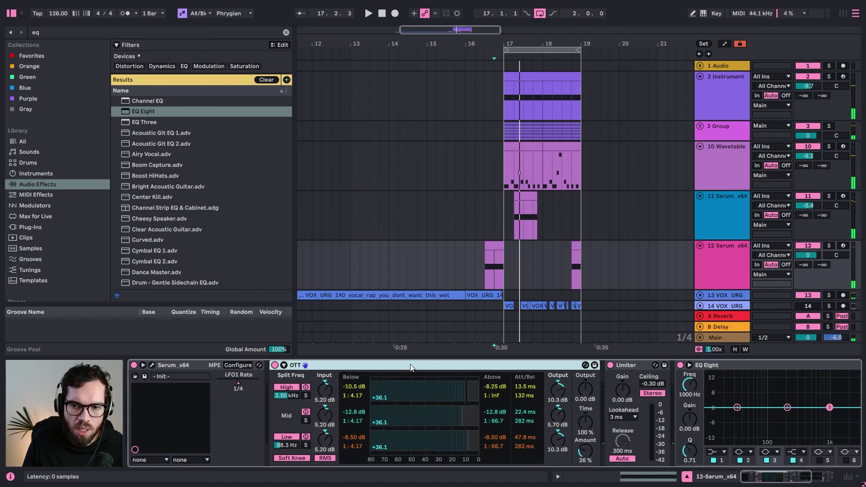
left_click(513, 215)
key("space")
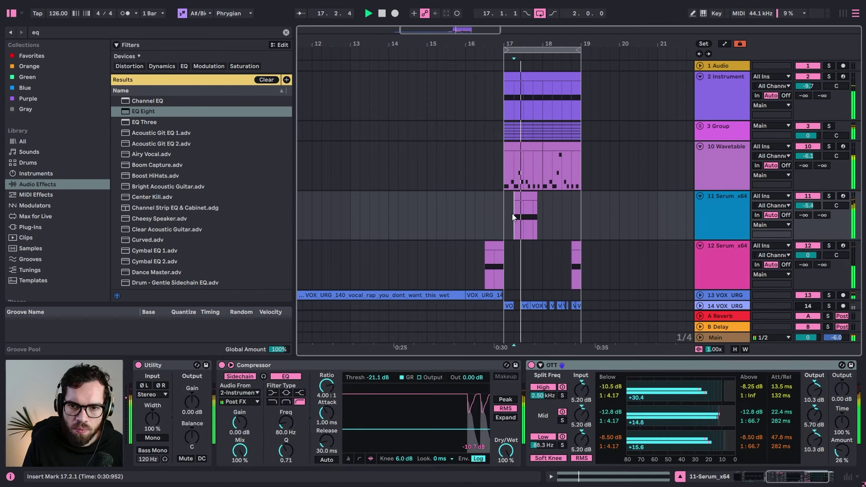
Step: Lower Serum track 11's volume to -7.4 dB and shorten its clip to end at 17.4.1
left_click(492, 217)
left_click_drag(806, 205, 793, 206)
key("space")
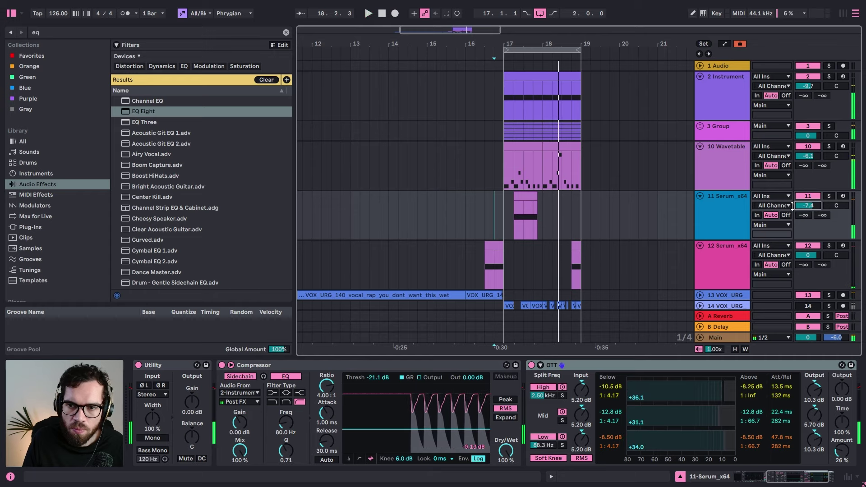
key("space")
left_click_drag(536, 202, 531, 199)
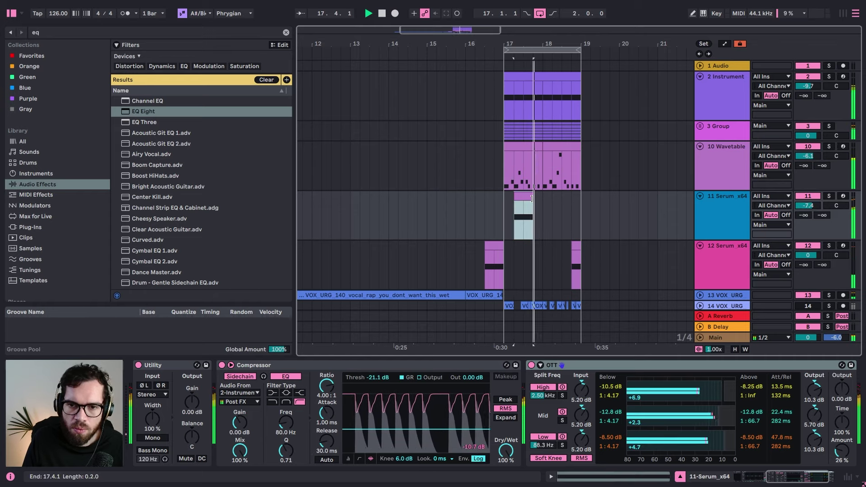
left_click(475, 201)
key("ctrl+t")
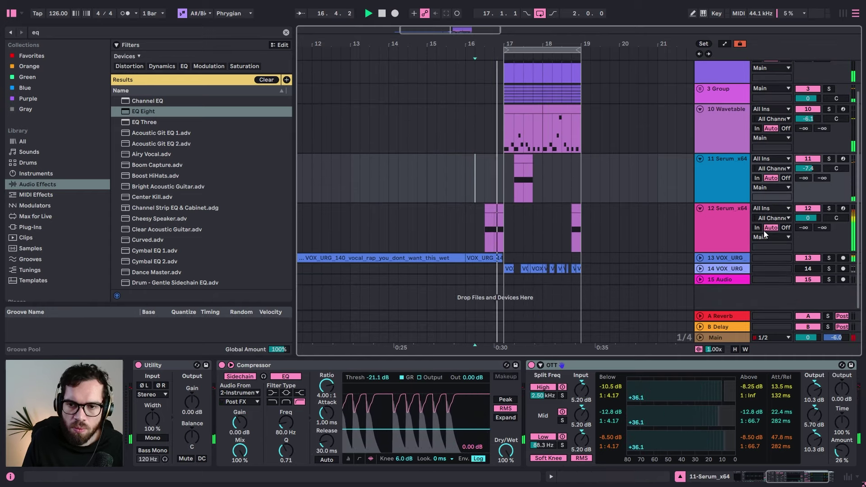
Step: Unfold and unmute vocal track 14, lower its volume to -7.5 dB, and replay from 16.4.1
left_click(700, 269)
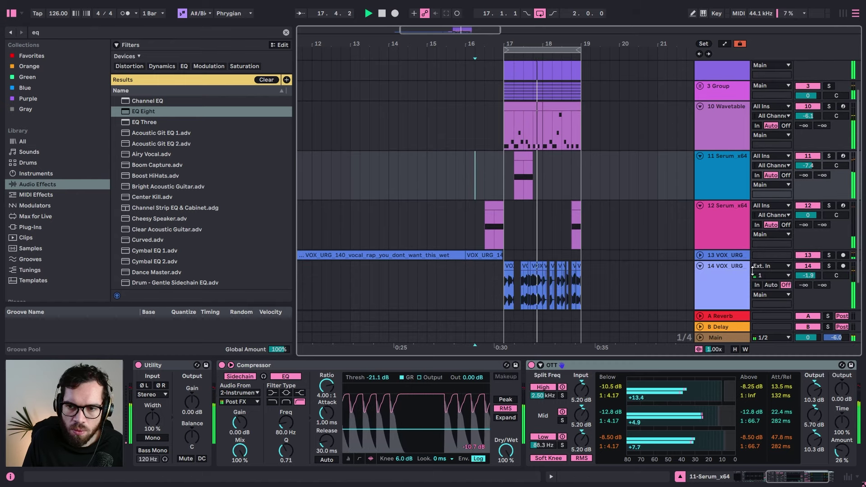
left_click(498, 173)
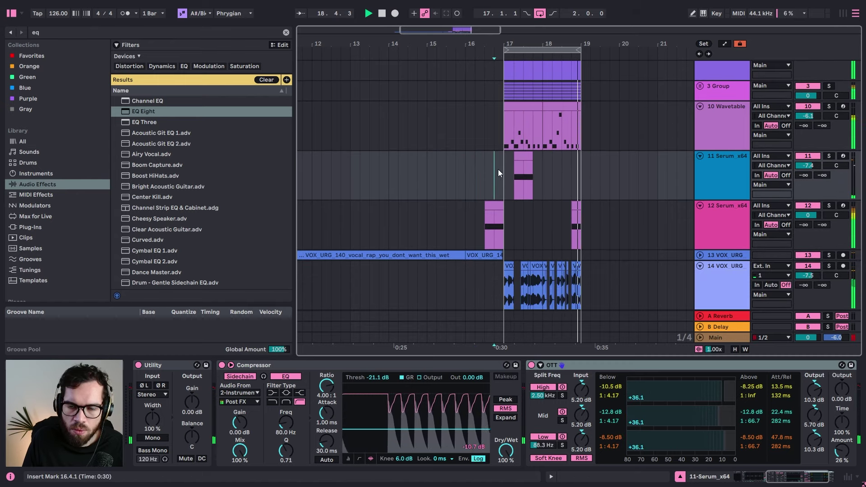
Step: Replay the drop from 16.2.1 and zoom in on bars 16 to 18 of the arrangement
left_click(476, 184)
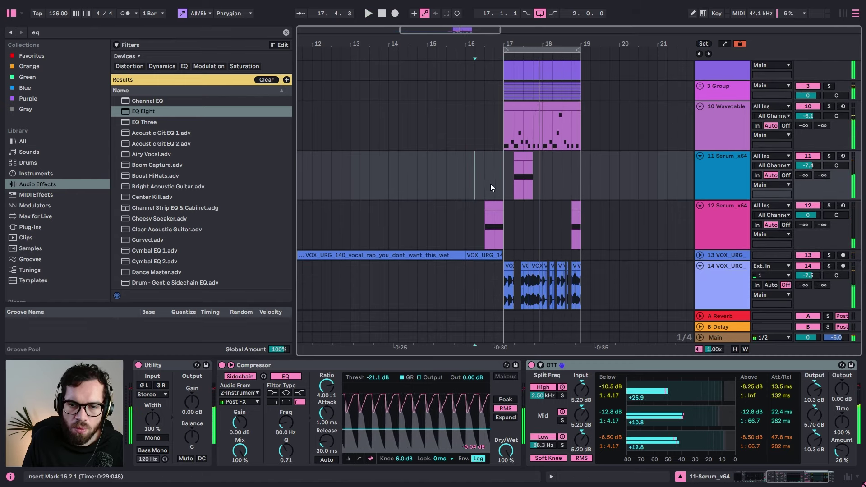
key("space")
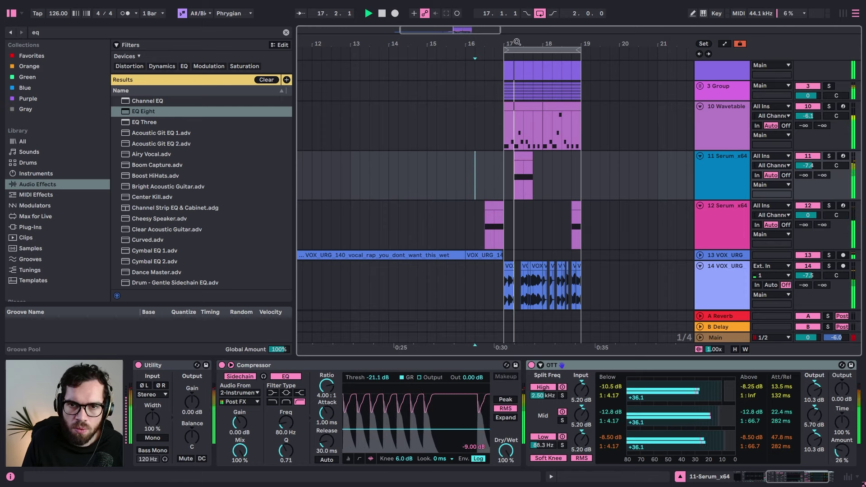
left_click_drag(517, 42, 516, 130)
scroll(490, 193, "down", 2)
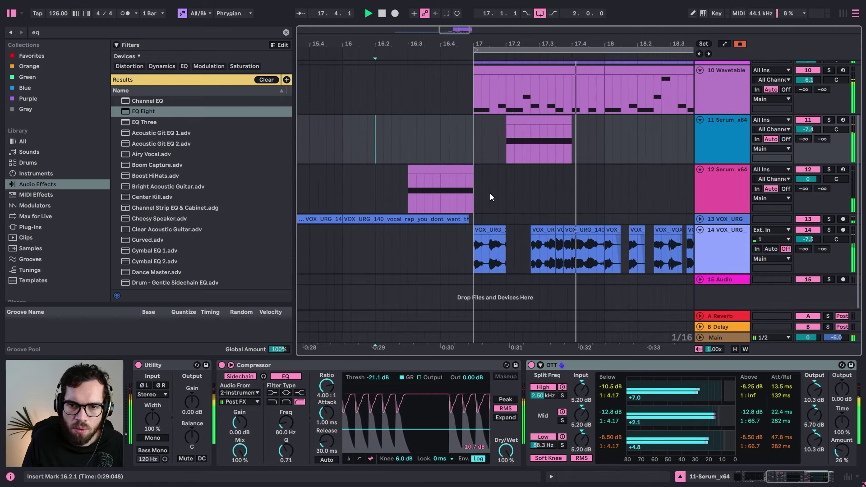
Step: Hide the browser and solo vocal track 14 together with Wavetable track 10
left_click(8, 12)
scroll(238, 135, "up", 1)
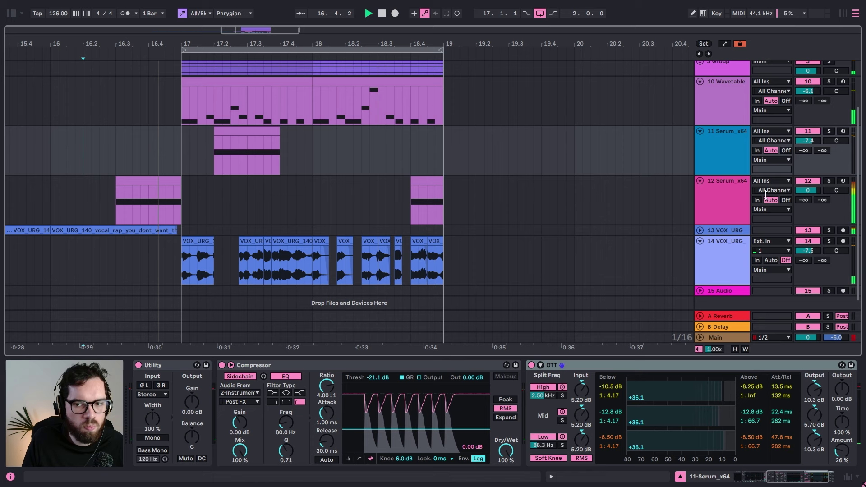
left_click(829, 241)
left_click(829, 81, "ctrl")
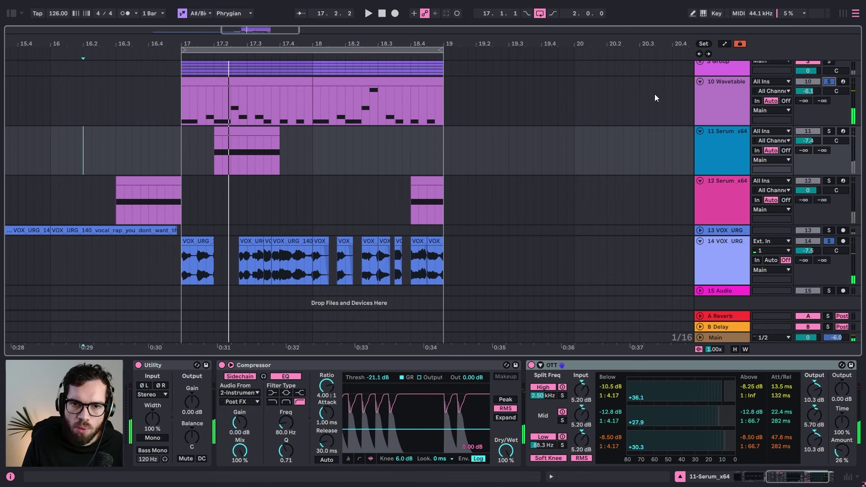
Step: In the first Wavetable clip, move the first B0 note to 1.1.3 and delete the A#0 note at 1.2
left_click(222, 80)
key("space")
double_click(264, 95)
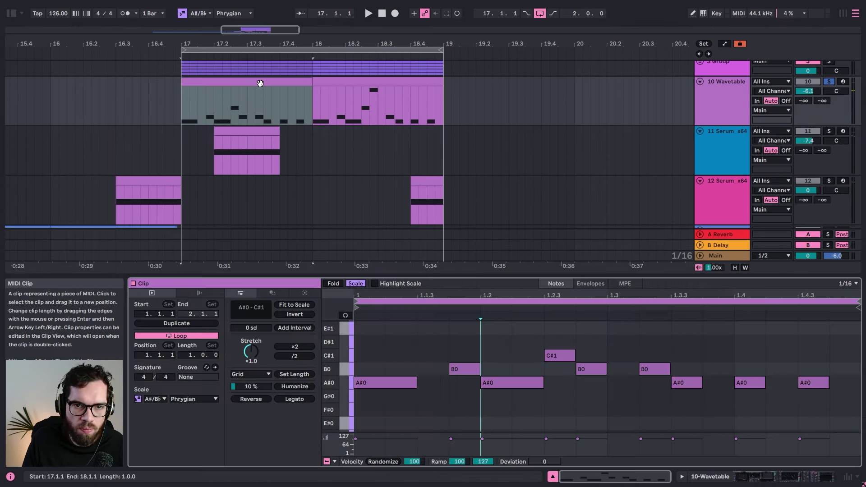
left_click(415, 374)
key("space")
left_click_drag(452, 372, 423, 372)
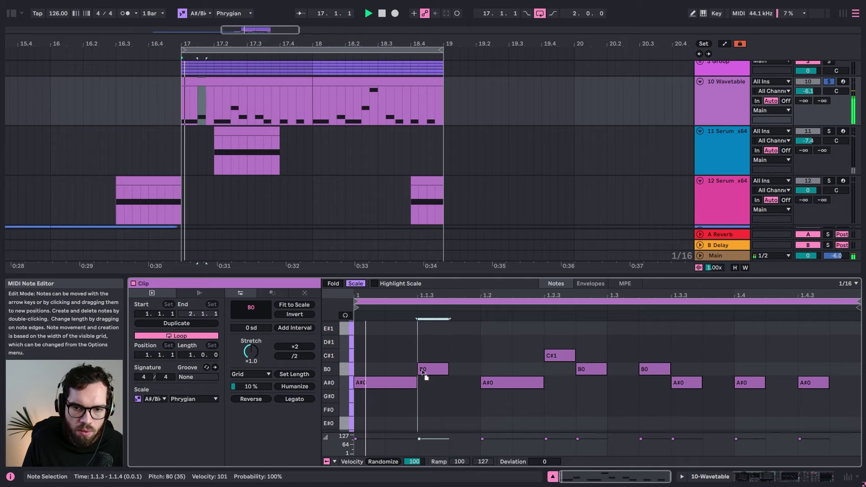
left_click(488, 365)
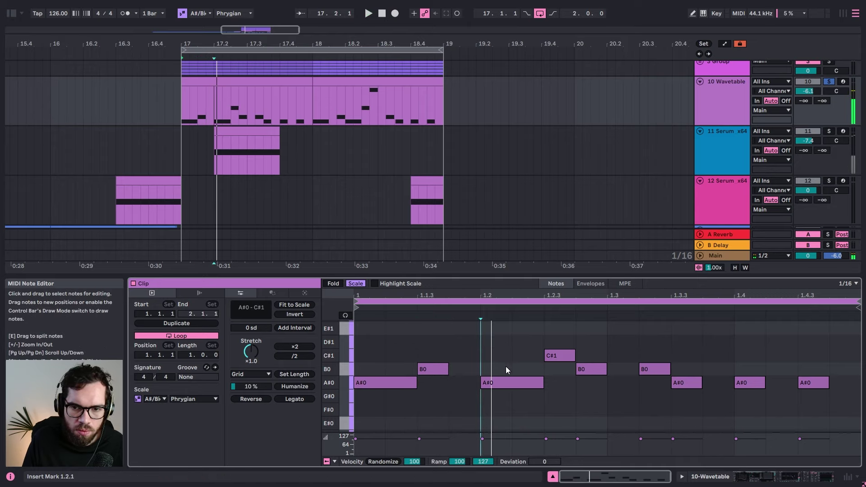
left_click_drag(506, 366, 535, 402)
key("Delete")
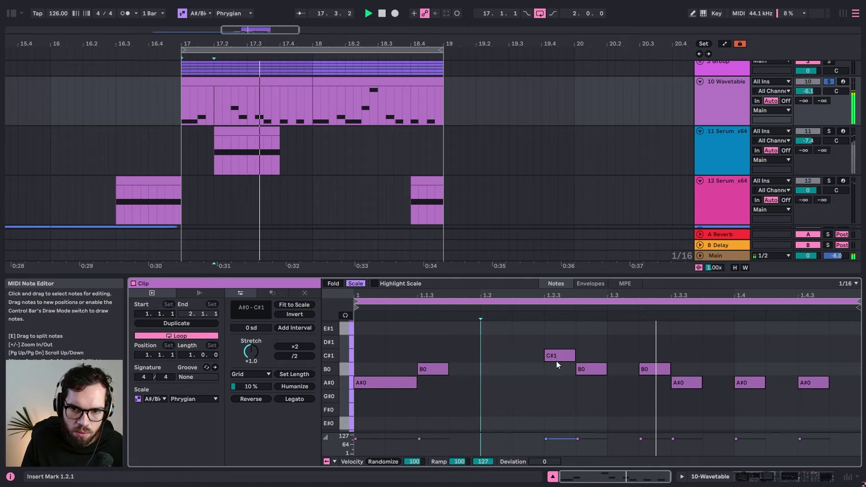
left_click(588, 348)
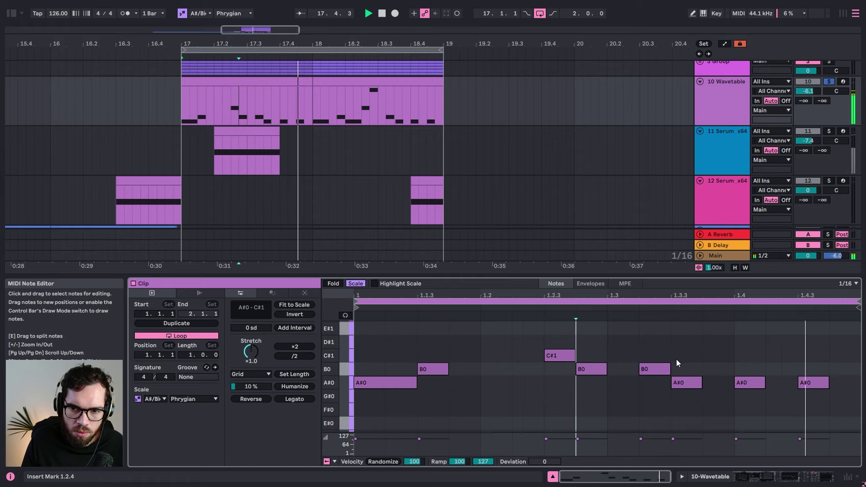
Step: Open the second Wavetable clip at bar 18 and delete its B0 note at 1.1.4
left_click(296, 84)
key("space")
left_click(332, 81)
left_click(533, 353)
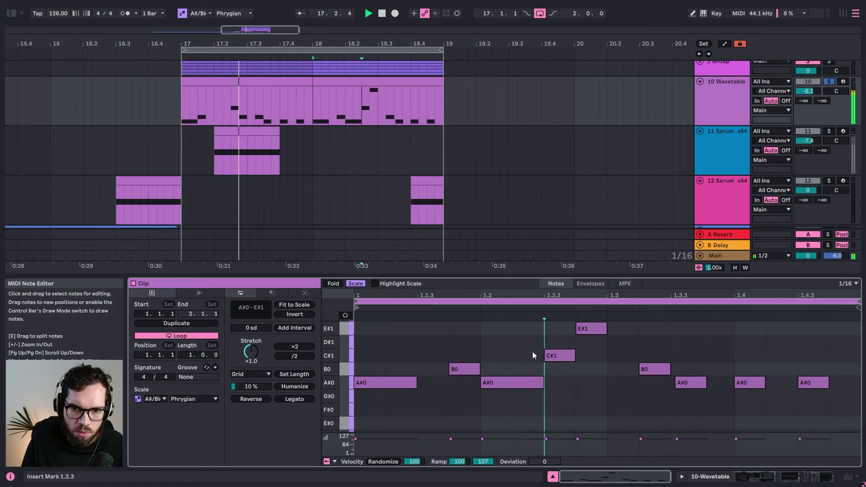
left_click_drag(452, 350, 480, 383)
key("Delete")
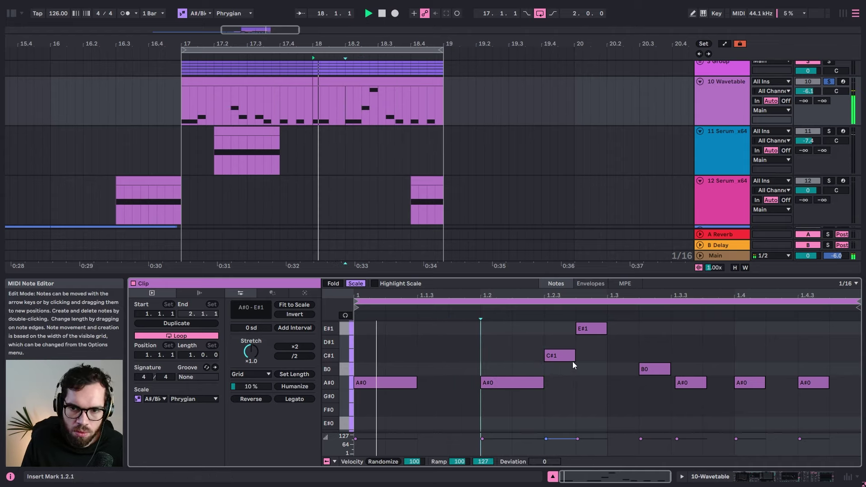
Step: Try deleting the E#1 note and moving the C#1 note to A#0 at 1.3.1, and undo both edits
left_click(599, 328)
key("space")
key("Delete")
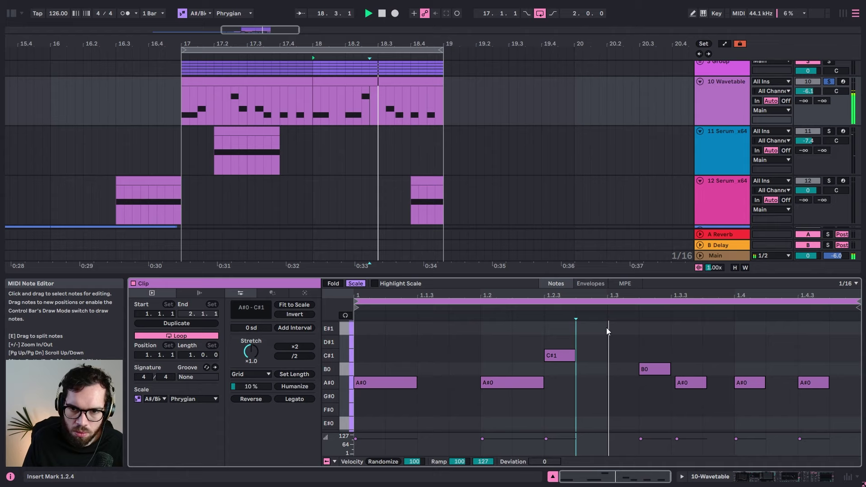
key("space")
key("space")
left_click_drag(552, 355, 616, 384)
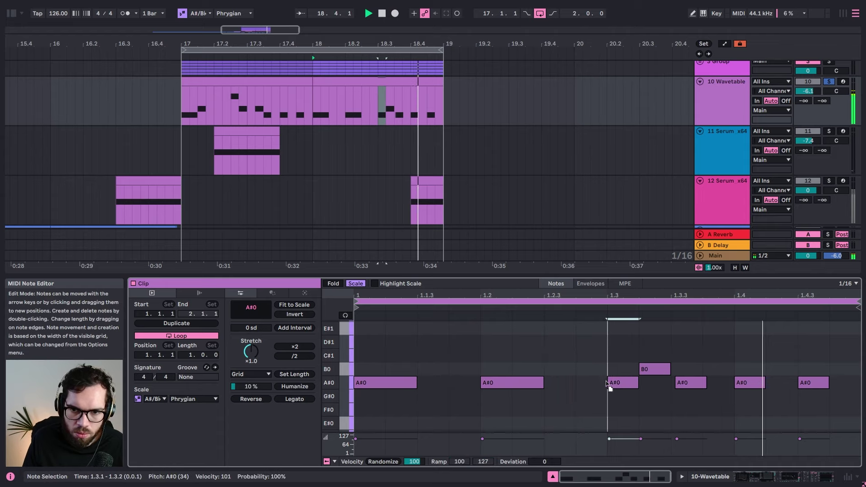
key("ctrl+z")
key("ctrl+z")
key("ctrl+z")
Step: Add a one-sixteenth note at 1.1.4 in the second Wavetable clip and set its pitch to B0
left_click(579, 392)
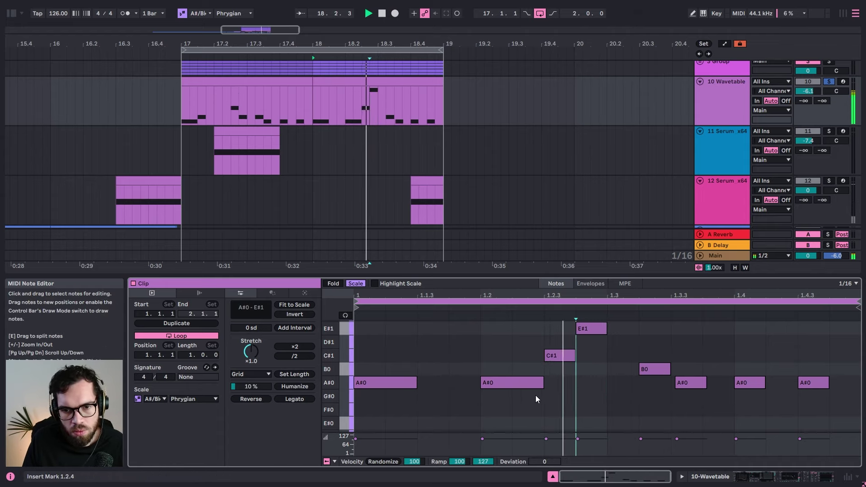
double_click(456, 356)
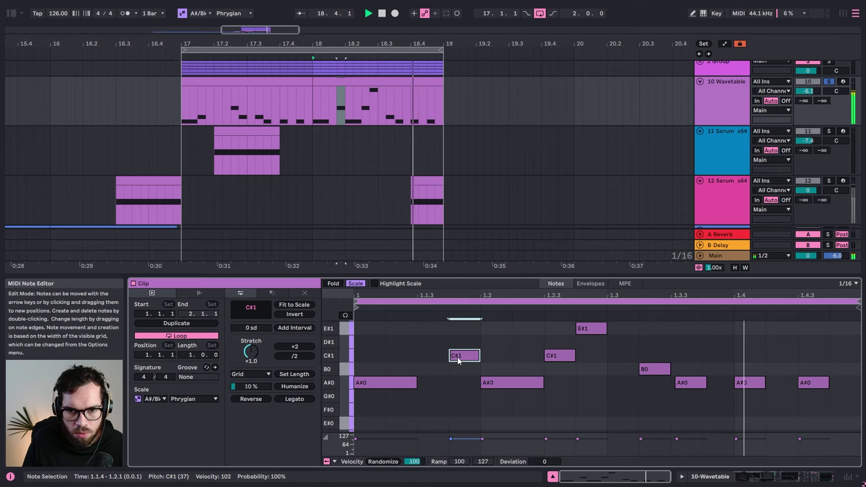
left_click_drag(457, 357, 459, 368)
Step: Move the 1.3.2 B0 note to 1.3.1, the following A#0 to 1.3.3, and raise the 1.4 note to B0 and 1.4.3 to C#1
left_click(623, 377)
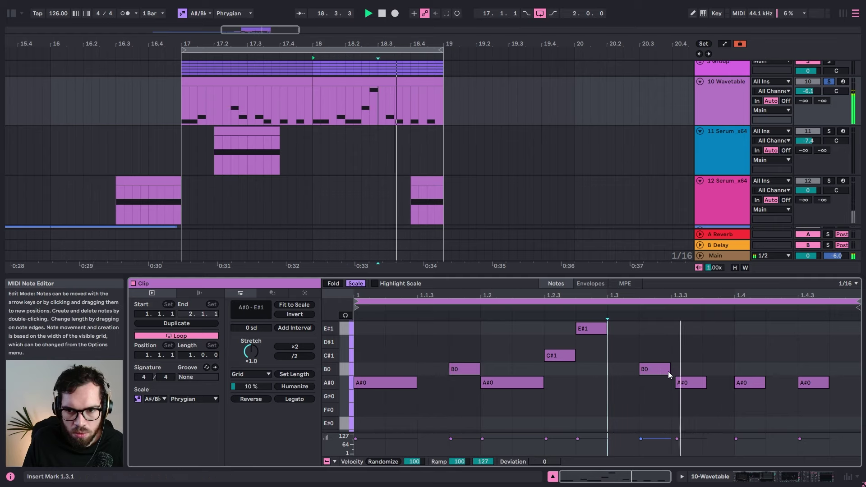
left_click_drag(668, 367, 637, 367)
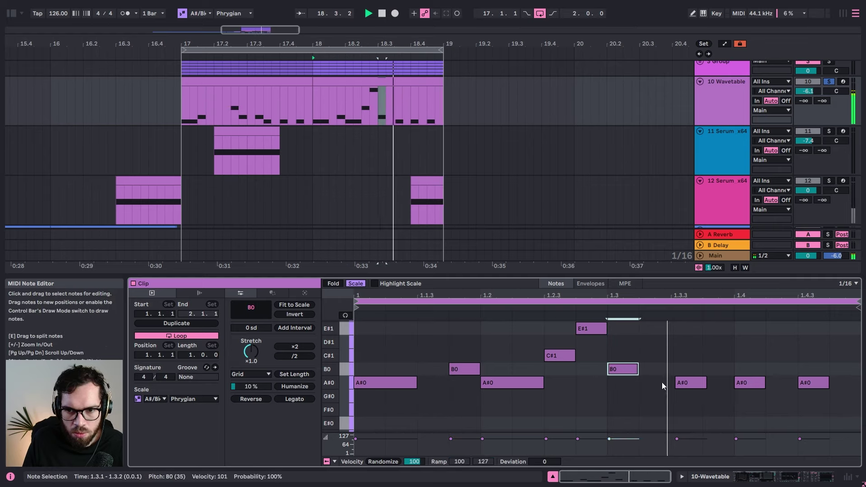
left_click_drag(683, 382, 668, 382)
left_click(696, 405)
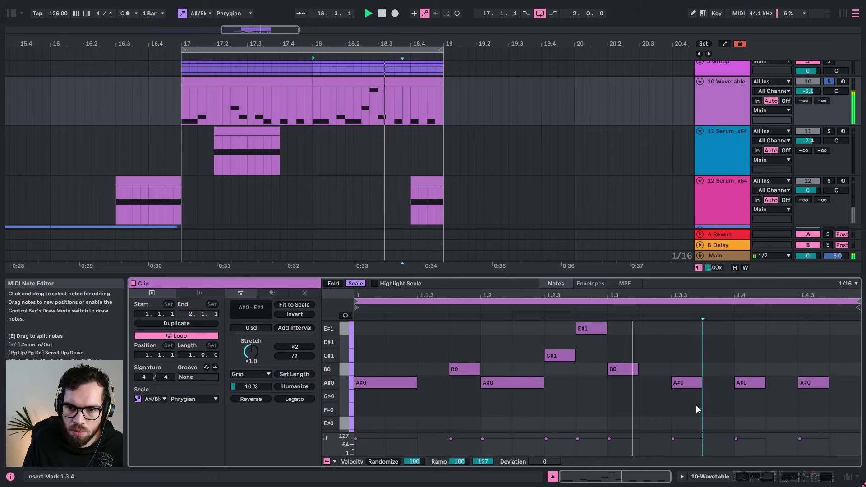
left_click_drag(759, 383, 761, 369)
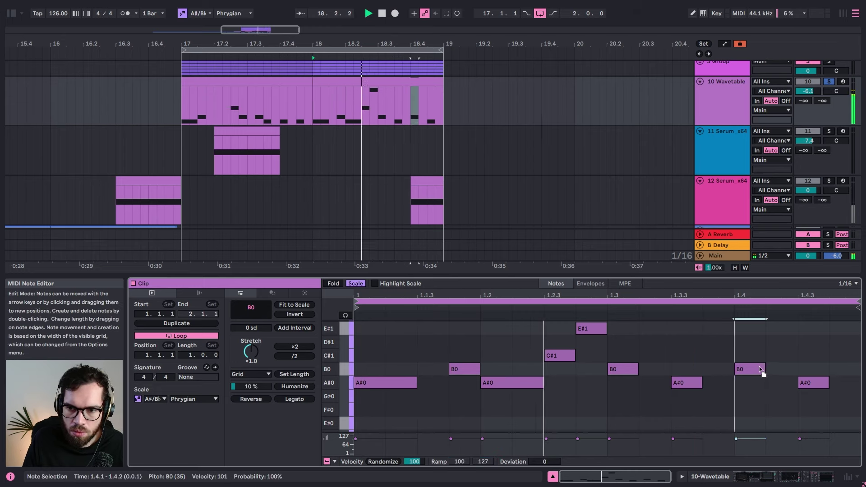
left_click_drag(817, 382, 820, 349)
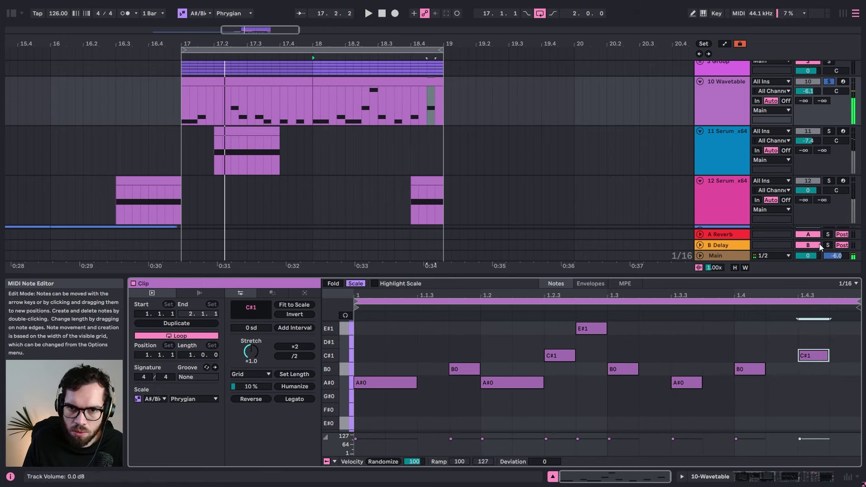
Step: Unsolo Wavetable track 10 and vocal track 14, and replay the full drop from just before bar 17
left_click(829, 82)
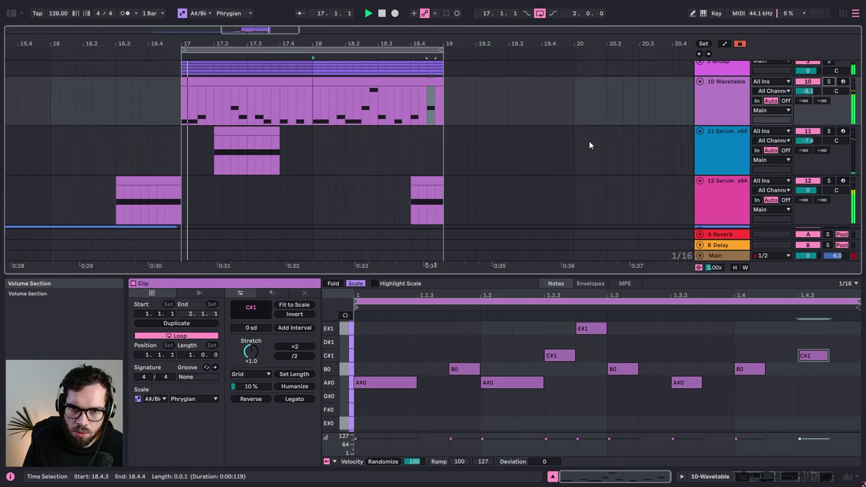
left_click(304, 87)
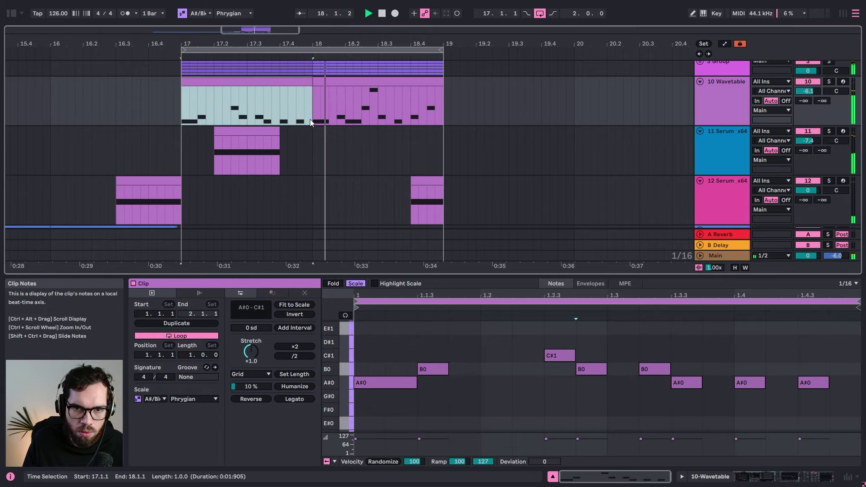
left_click(159, 101)
left_click(156, 104)
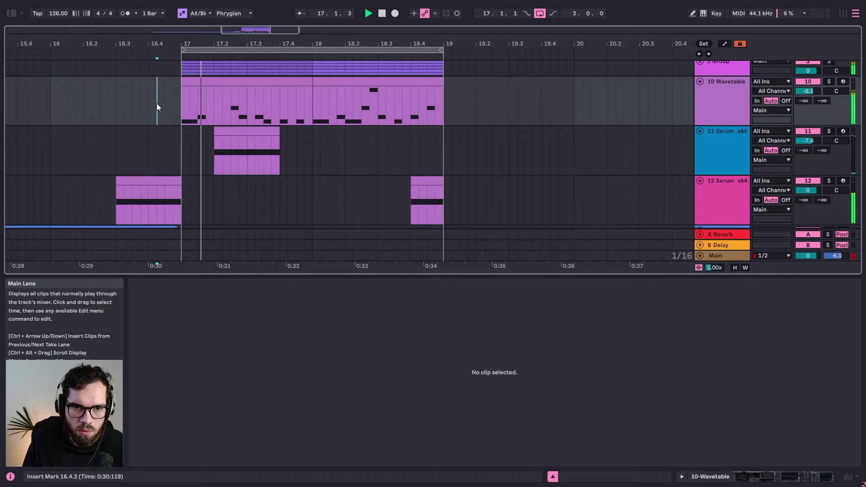
left_click(121, 104)
left_click(110, 99)
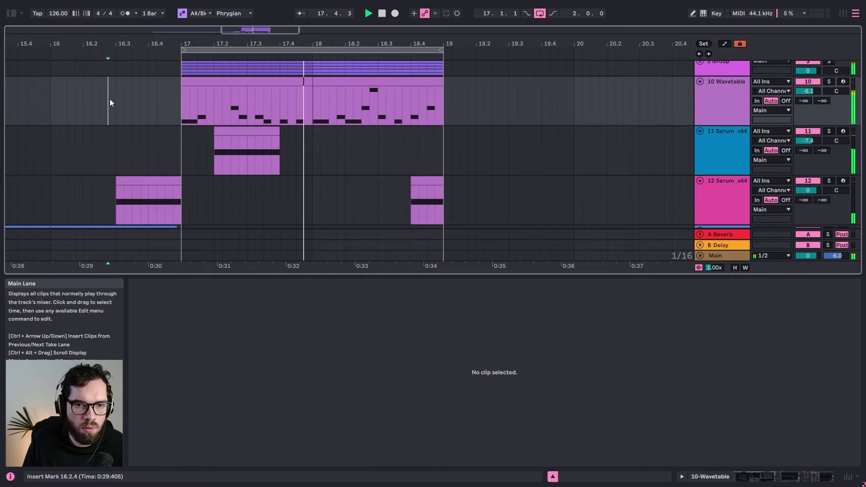
Step: Try shortening the first Wavetable clip's opening A#0 note to one sixteenth
left_click(199, 83)
left_click(390, 383)
left_click_drag(392, 386, 385, 387)
left_click(424, 397)
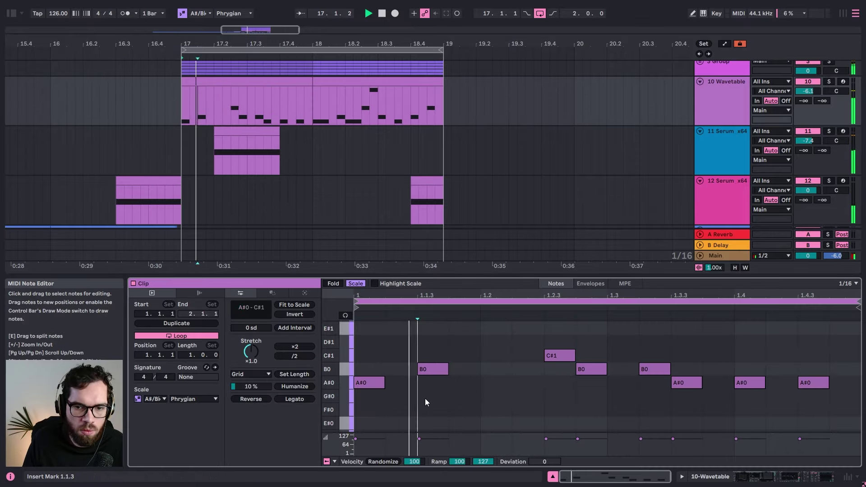
left_click(383, 383)
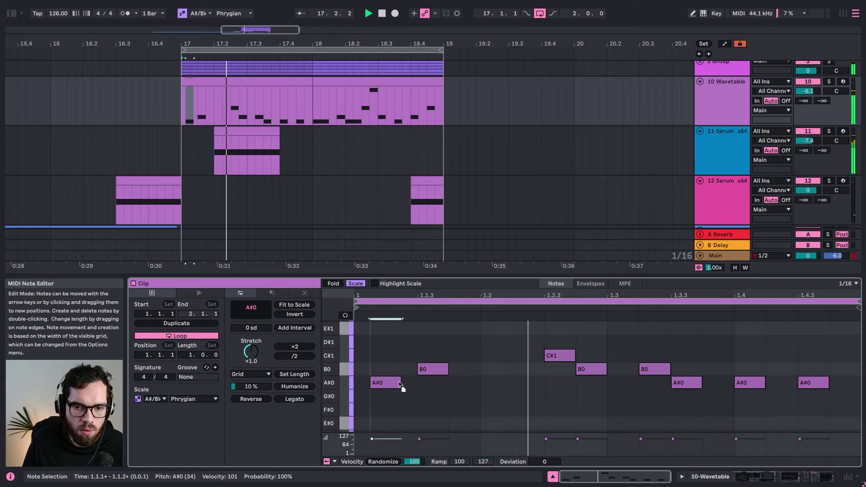
Step: Mute Serum track 11 and shorten the first Wavetable clip's opening A#0 note to end at 1.1.2
left_click(816, 132)
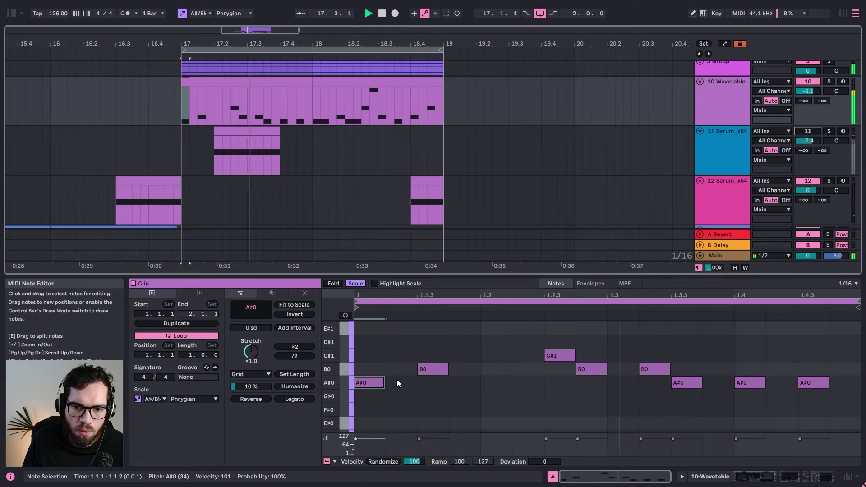
left_click(99, 147)
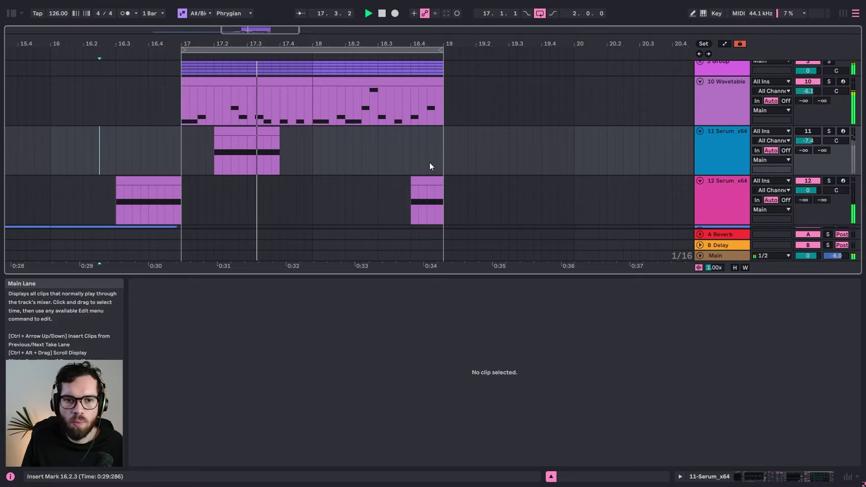
left_click(221, 97)
key("space")
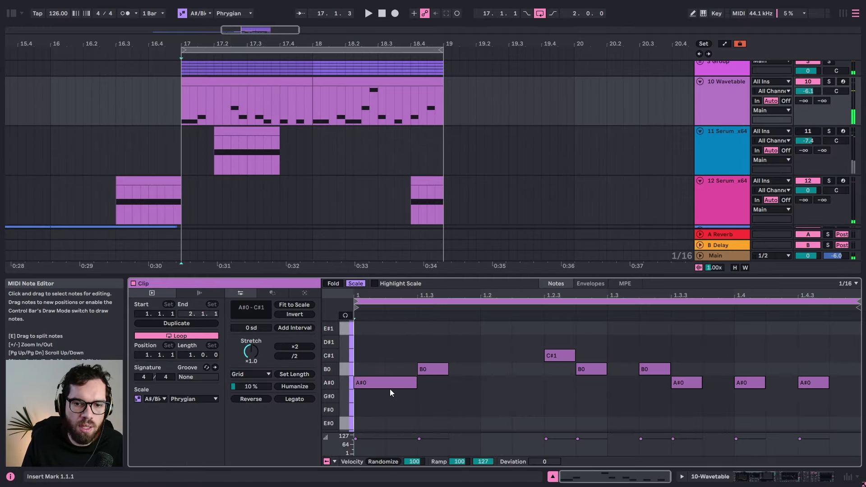
left_click(414, 386)
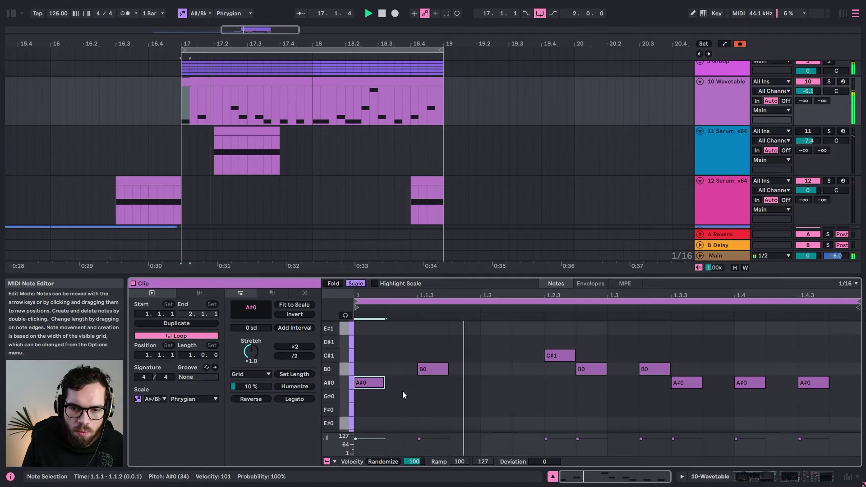
Step: Replay from 16.3.4, set Wavetable track 10's volume to 0 dB, and show its device chain with the Wavetable device selected
left_click(140, 143)
key("space")
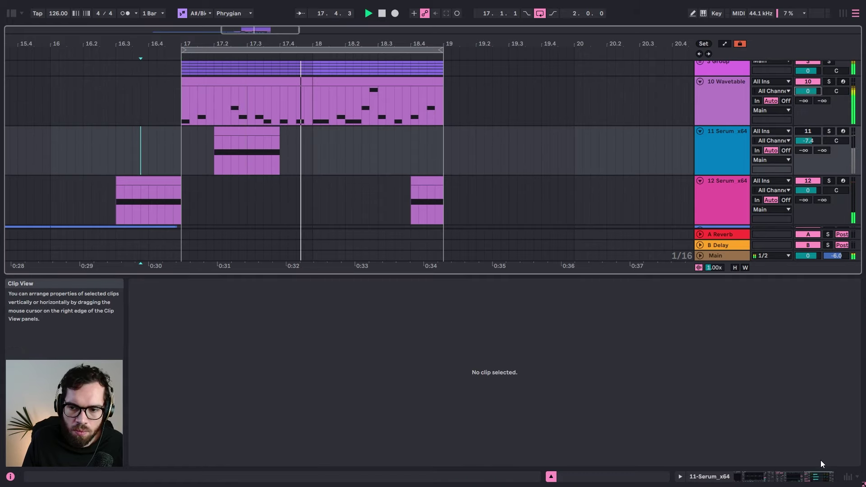
left_click(820, 476)
left_click(206, 168)
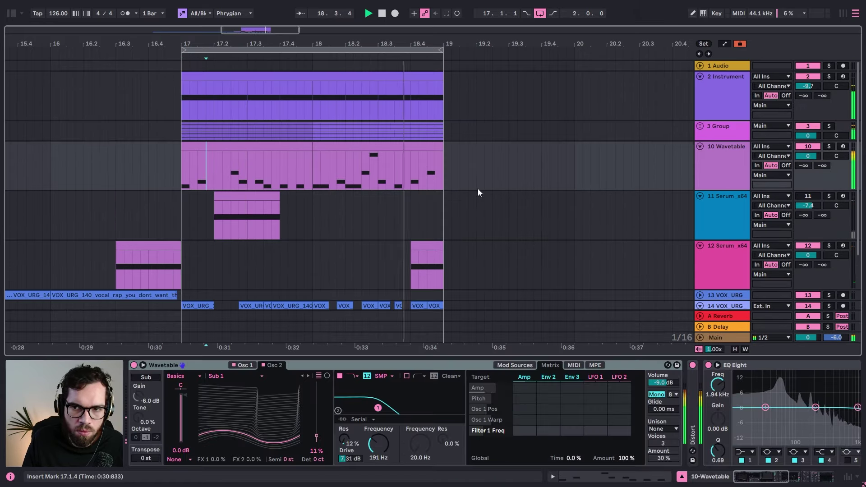
left_click(697, 163)
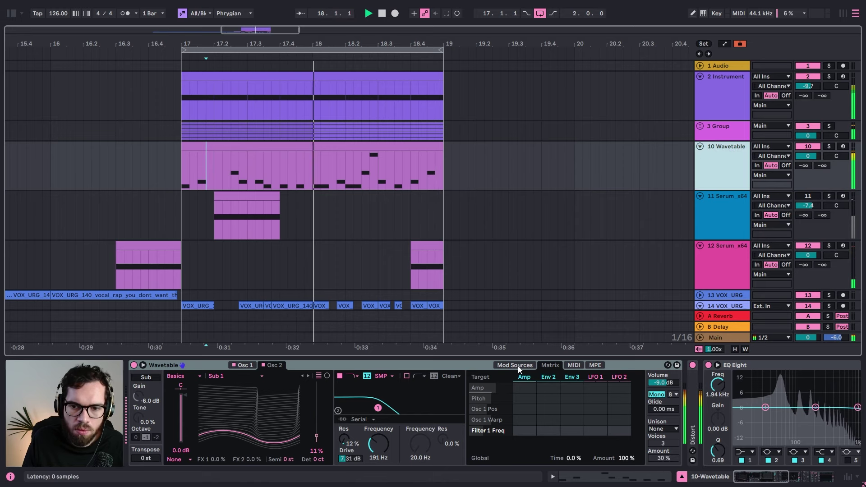
left_click(407, 361)
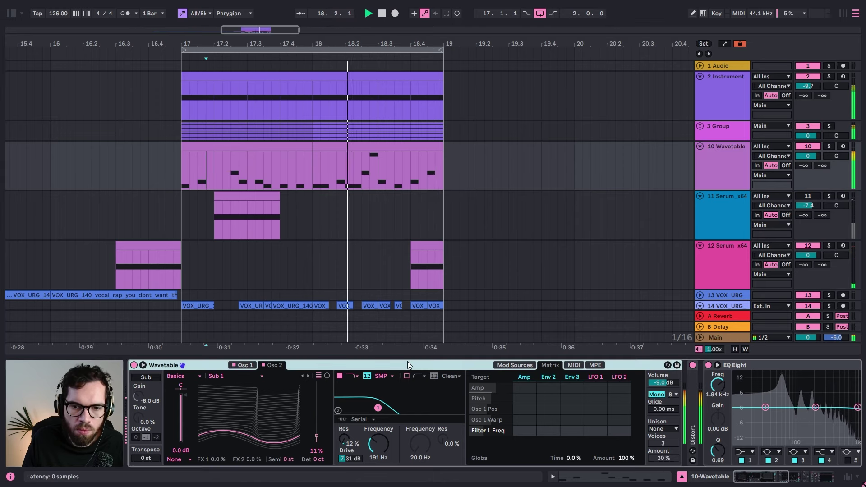
Step: Switch Wavetable's oscillator 1 to the Sub 2 wavetable and lower the wavetable position of oscillator 2
left_click(256, 377)
left_click(221, 165)
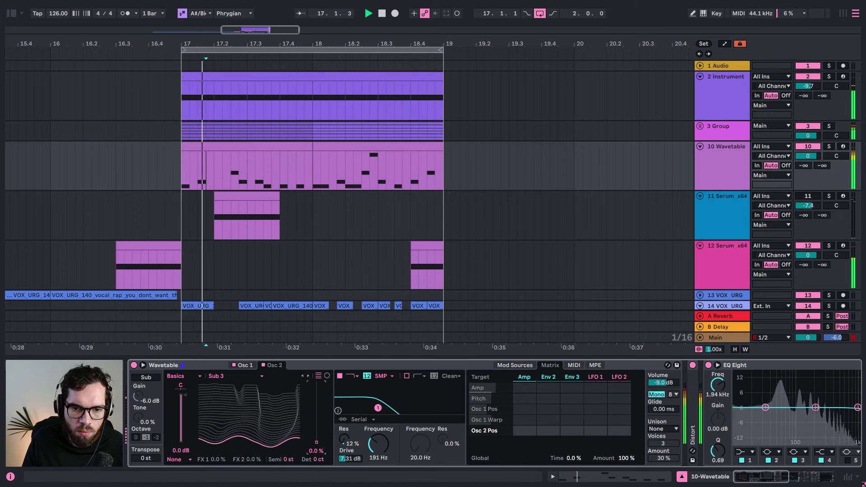
left_click_drag(317, 409, 316, 436)
left_click(243, 365)
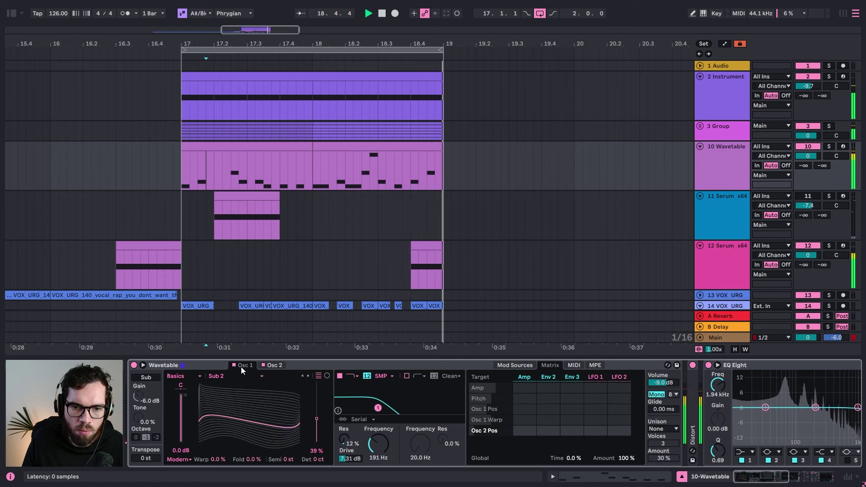
Step: Set oscillator 1's wavetable position to 30% and briefly solo Wavetable track 10 to check the bass
left_click(316, 427)
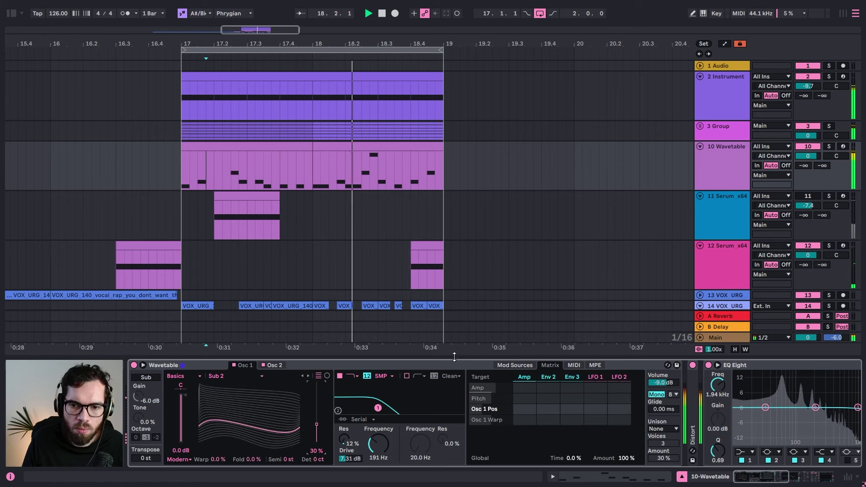
left_click(829, 149)
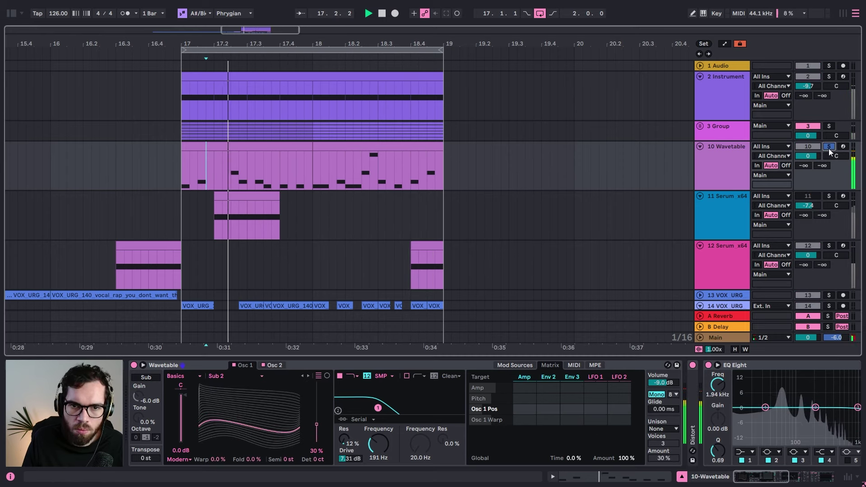
left_click(829, 148)
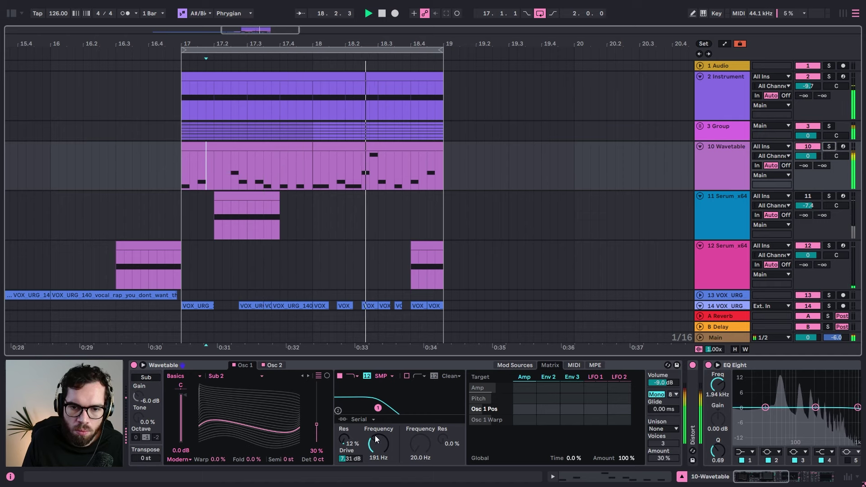
Step: Try Wavetable's filter 1 at 251 Hz with the 24 dB slope, and return to the 12 dB slope
mouse_move(376, 440)
left_mouse_down()
mouse_move(376, 453)
mouse_move(377, 436)
left_mouse_up()
left_click(366, 377)
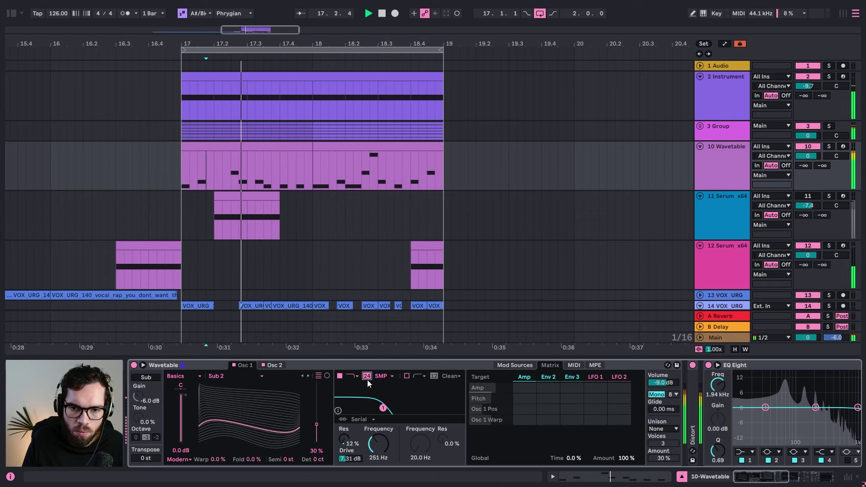
left_click(368, 377)
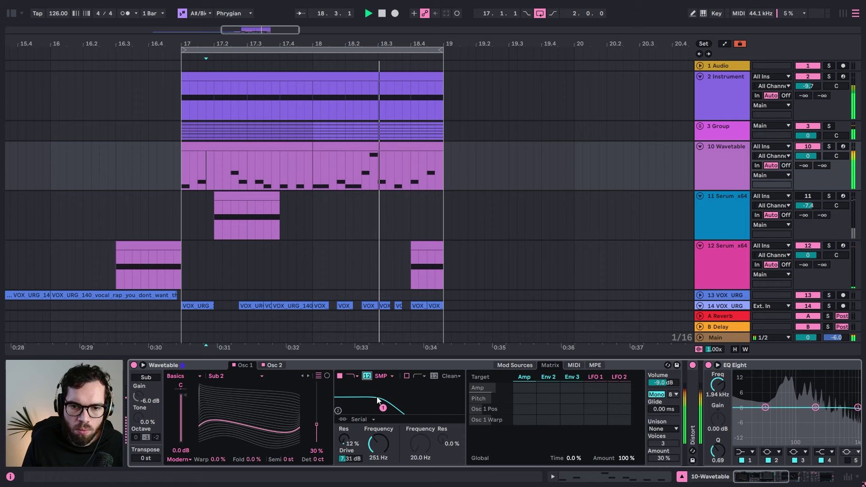
Step: Set filter 1's frequency to 191 Hz and its drive to 5.44 dB
left_click_drag(378, 441, 350, 469)
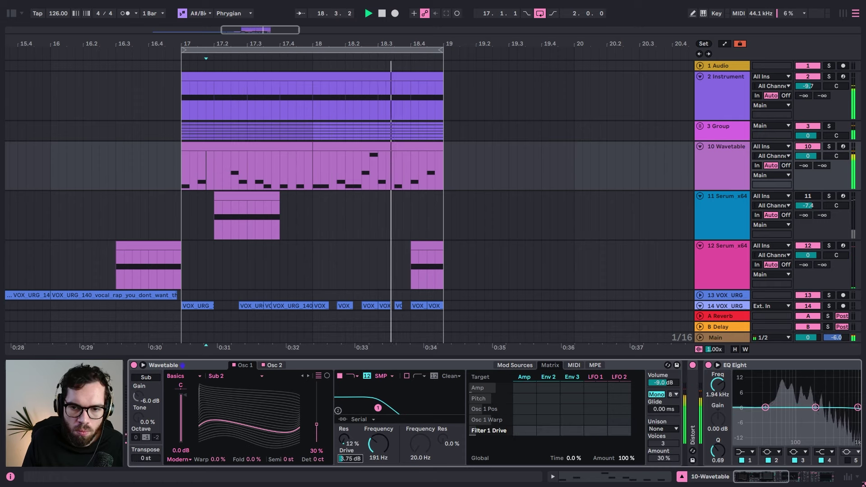
left_click(156, 170)
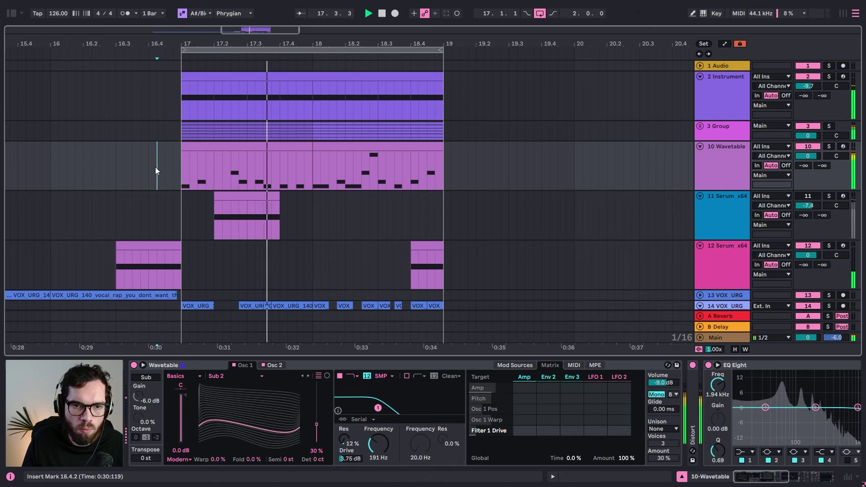
left_click_drag(349, 459, 349, 456)
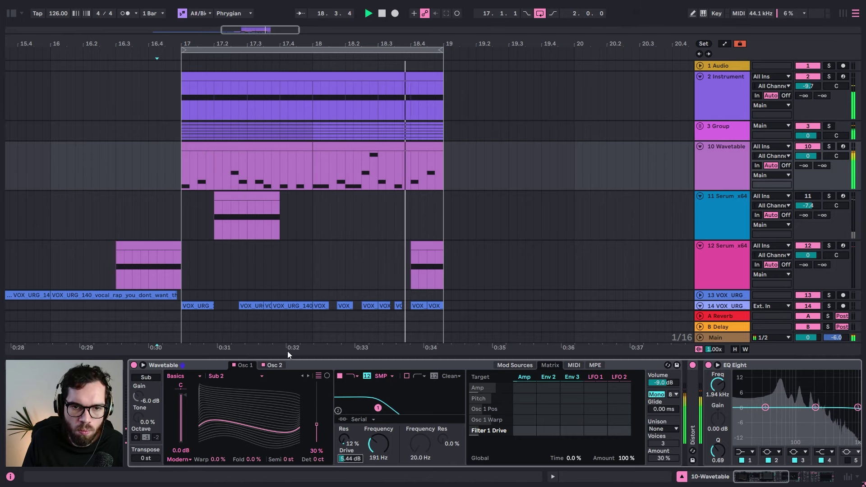
Step: Replay the drop from 16.3.2 to hear the adjusted Wavetable bass
left_click(153, 197)
key("space")
left_click(128, 182)
key("space")
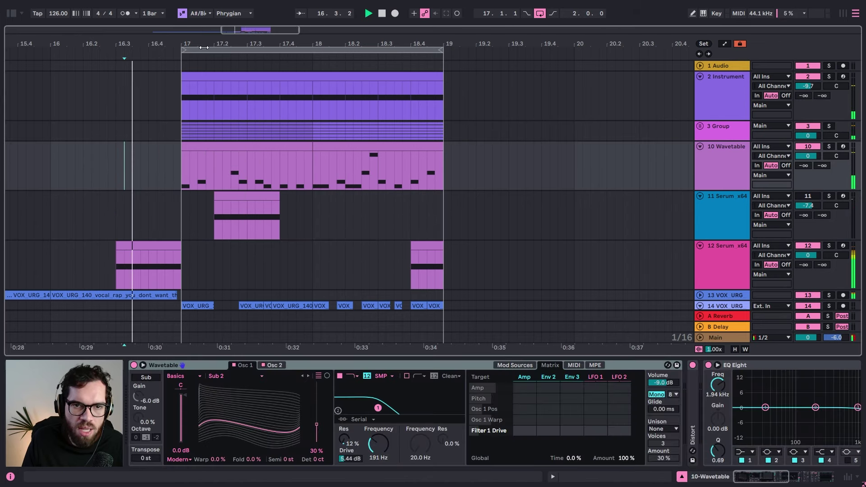
Step: In the first Wavetable clip, nudge the A#0 note at 1.1.4 slightly later, off the grid, so it starts before 1.2.1
mouse_move(204, 47)
left_mouse_down()
mouse_move(267, 46)
mouse_move(277, 32)
left_mouse_up()
left_click(253, 199)
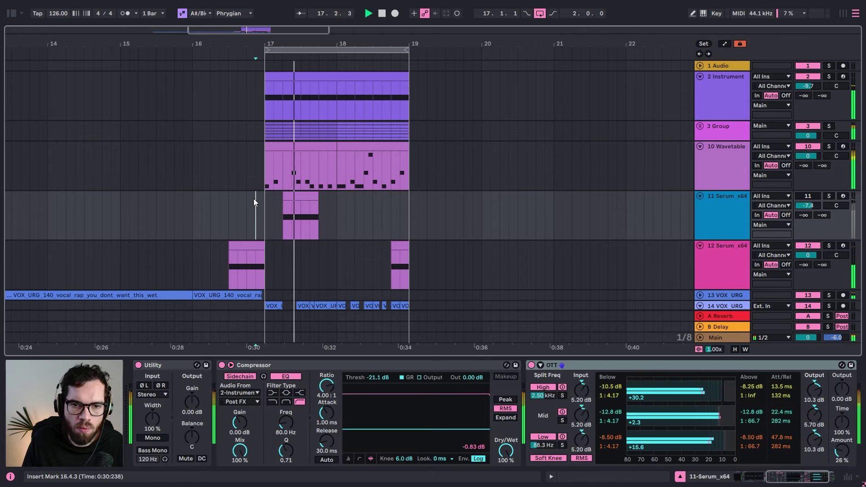
double_click(278, 188)
left_click(464, 383)
key("space")
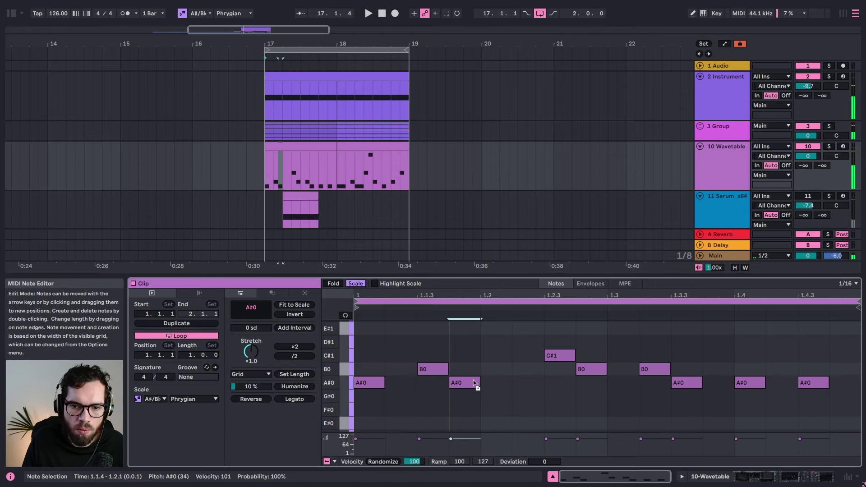
key("Right")
key("space")
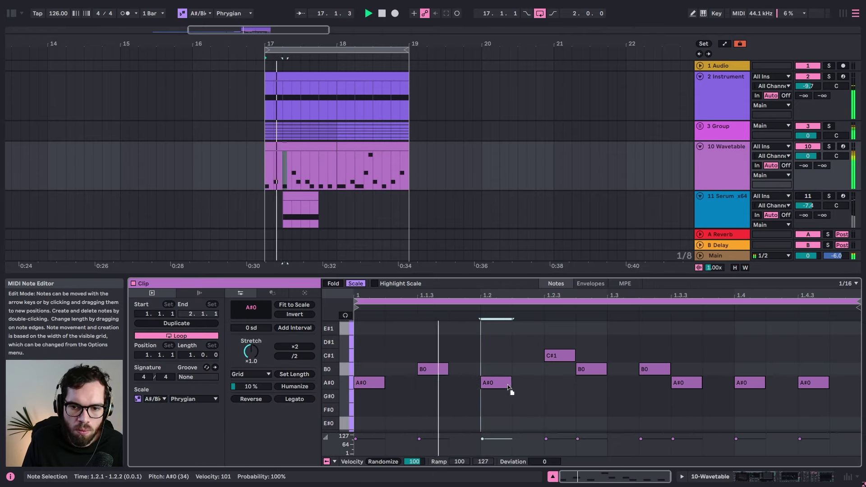
left_click_drag(500, 384, 470, 386)
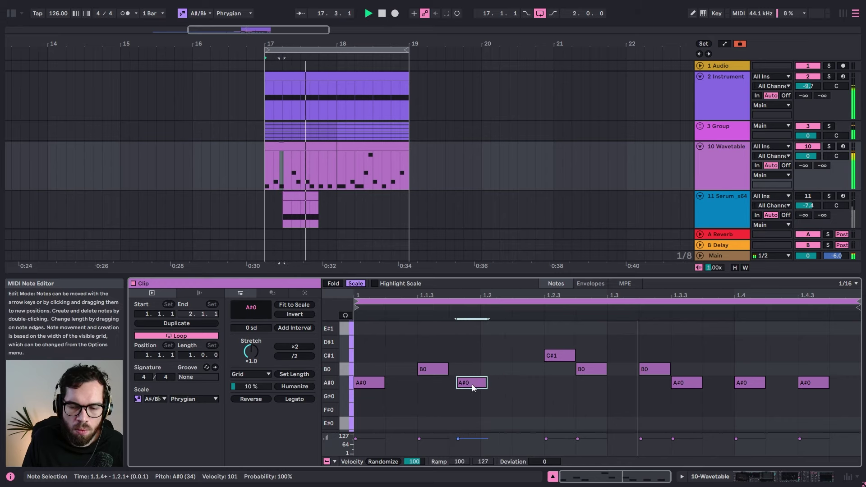
Step: Copy the first beat of the Wavetable bass, 17.1.1 to 17.2.1, over the beat at 18.1.1 and replay from 17.3.3
left_click(235, 156)
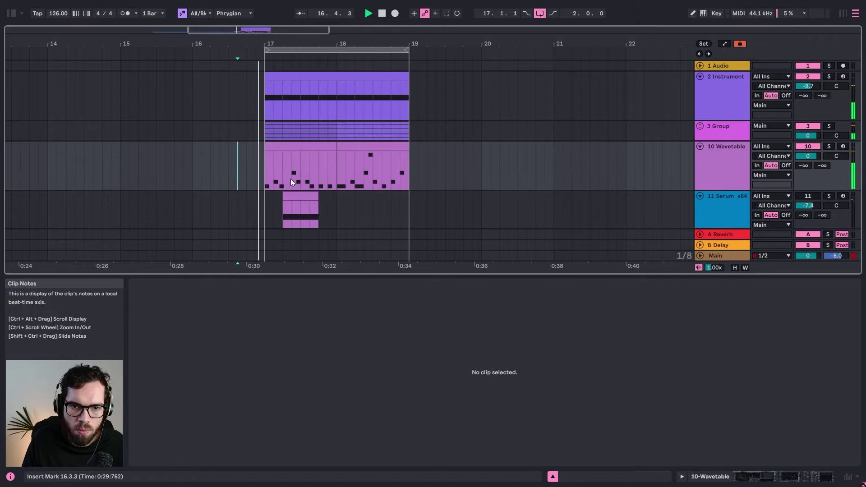
mouse_move(286, 179)
left_mouse_down()
mouse_move(257, 177)
mouse_move(282, 179)
left_mouse_up()
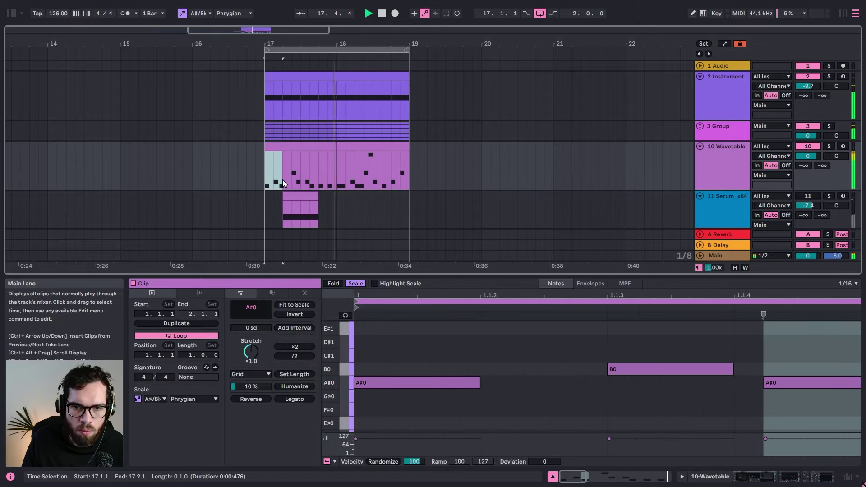
key("space")
left_click(310, 164)
key("space")
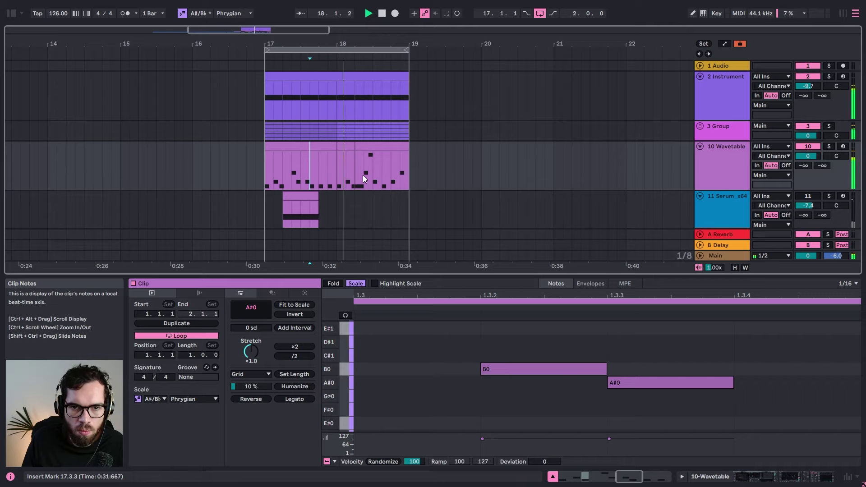
Step: Consolidate the three Wavetable clips from bar 17 to bar 19 into a single two-bar clip
left_click(314, 149)
left_click(383, 146, "shift")
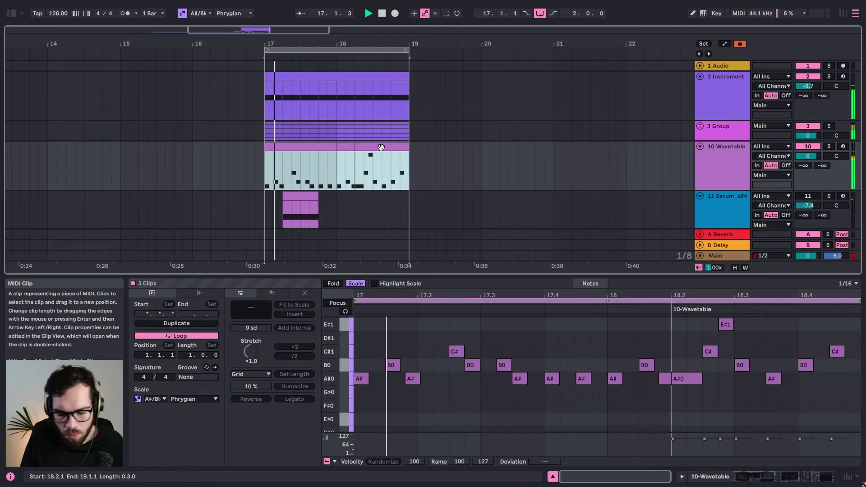
key("ctrl+j")
Step: Delete the long A#0 note at 2.2.1 and extend the A#0 note before it to a full sixteenth
left_click(560, 381)
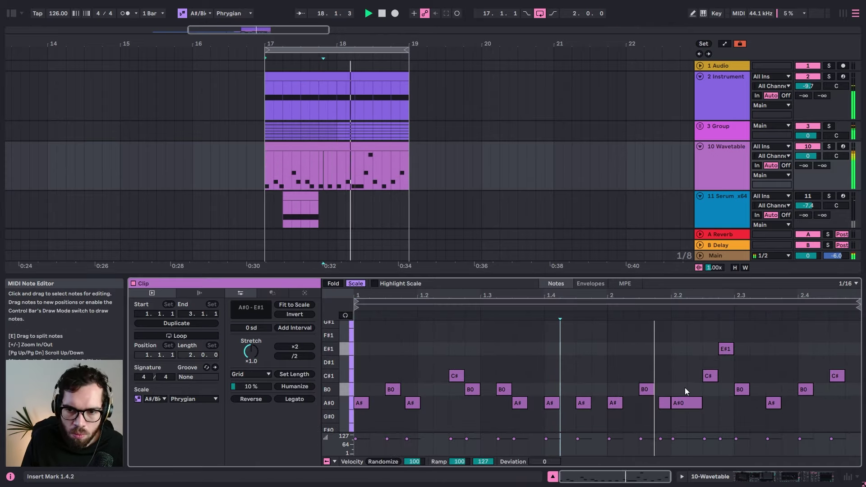
left_click(686, 401)
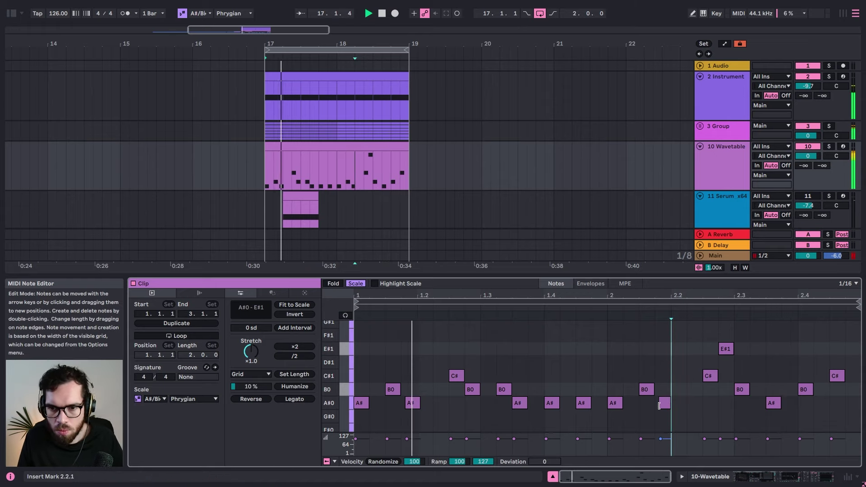
key("Delete")
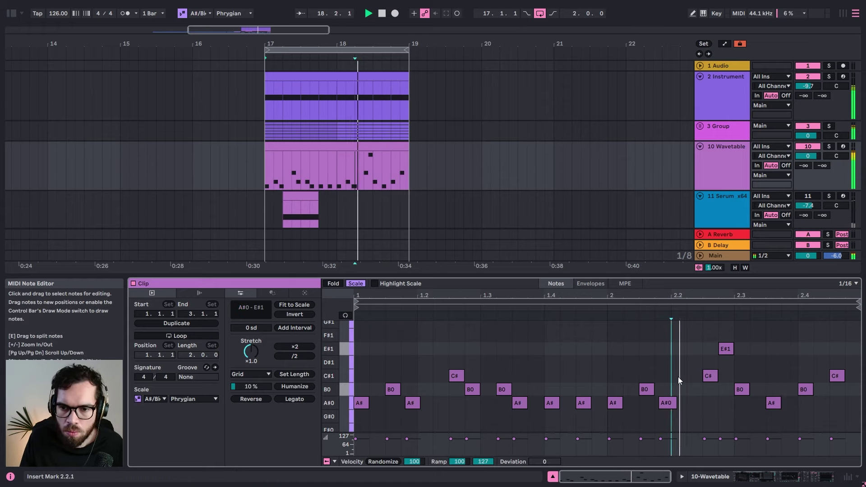
left_click(689, 379)
Step: Set the playback start to 16.4.1 and show Wavetable track 10's device chain
left_click(246, 154)
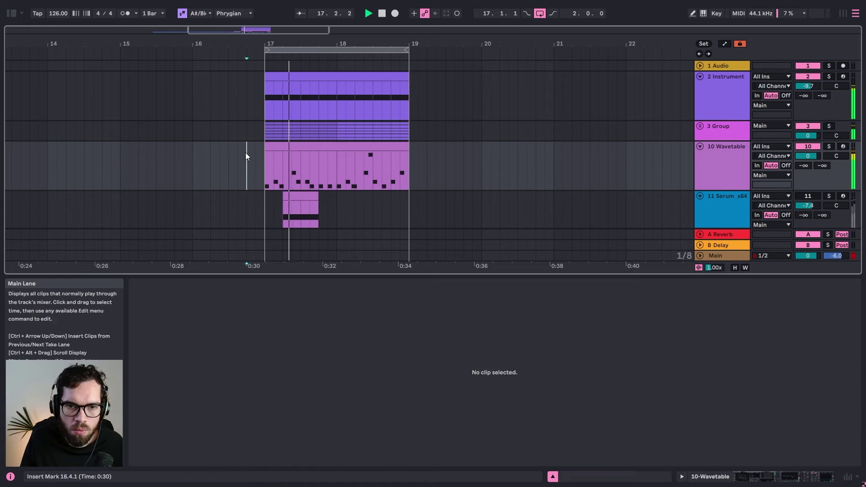
left_click(818, 478)
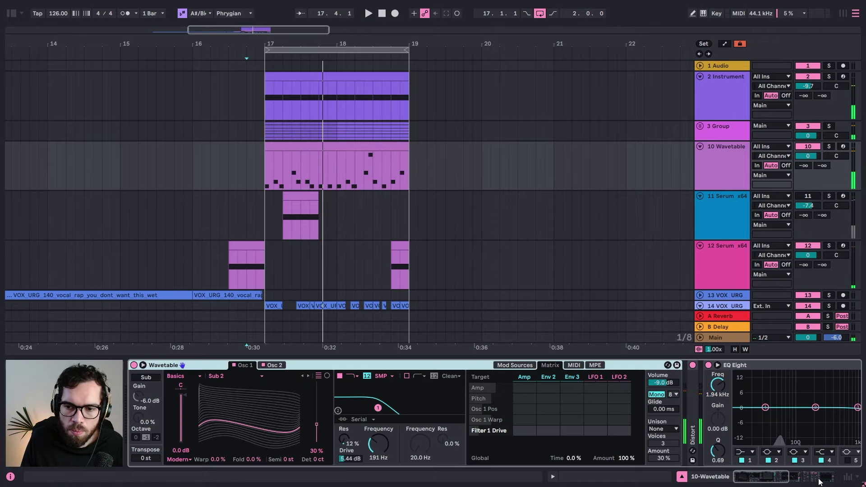
Step: Play the loop and raise the volume of the chopped vocal track 14 VOX URG to -6.3 dB
scroll(324, 185, "down", 5)
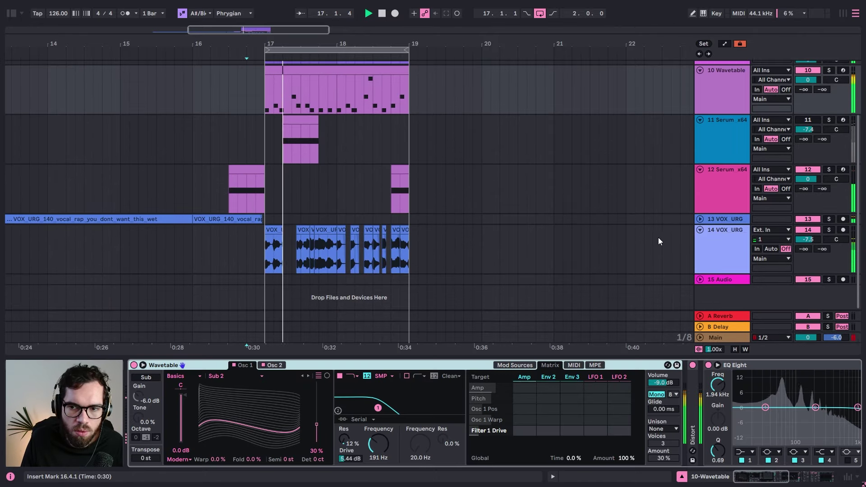
key("space")
key("space")
mouse_move(808, 240)
left_mouse_down()
mouse_move(807, 250)
mouse_move(808, 227)
left_mouse_up()
left_click(729, 249)
scroll(306, 180, "up", 2)
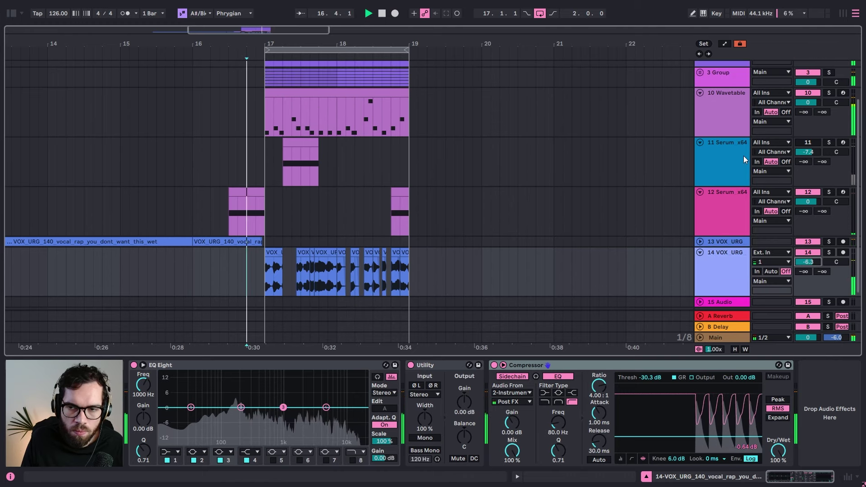
Step: Activate track 11 Serum and lengthen its clip to end at 18.1.1
left_click(304, 184)
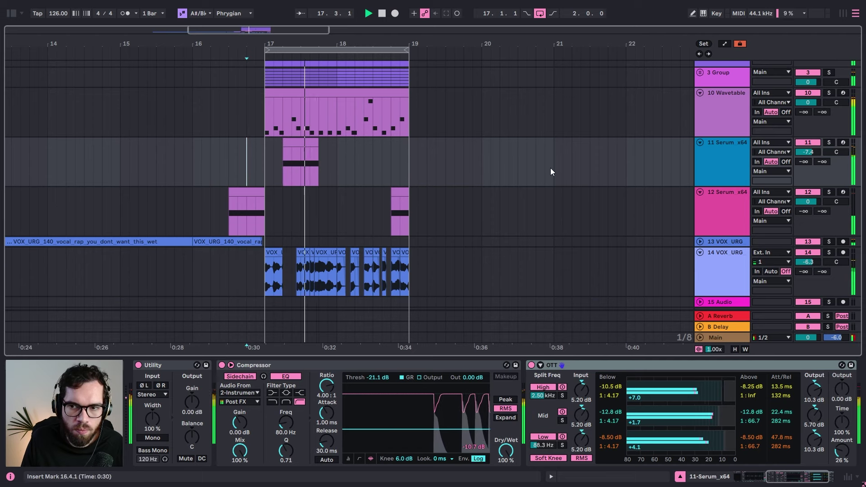
left_click_drag(316, 143, 335, 145)
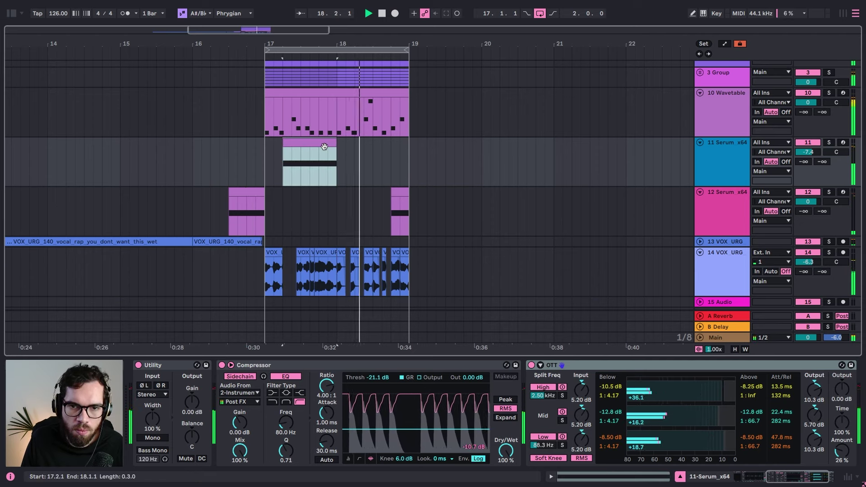
left_click(401, 158)
key("ctrl+v")
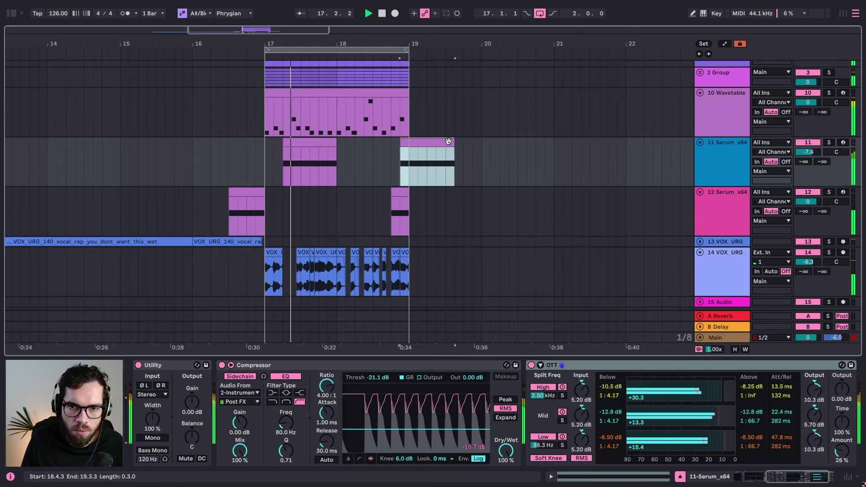
key("Delete")
left_click(303, 155)
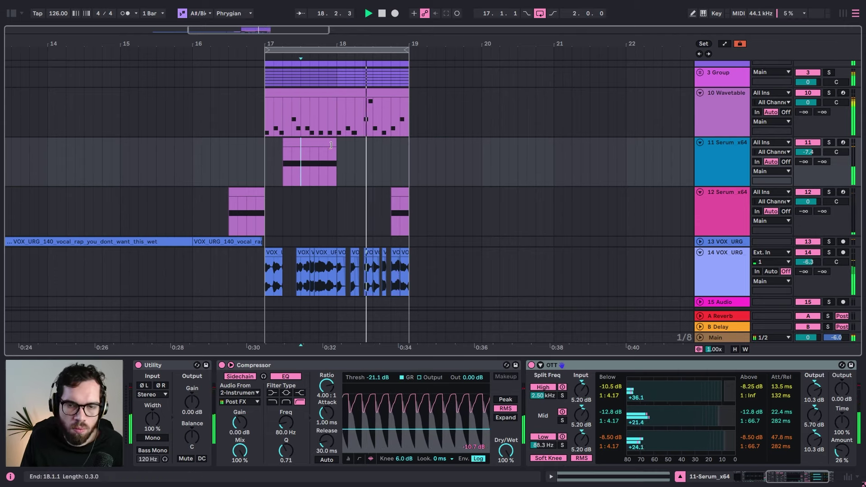
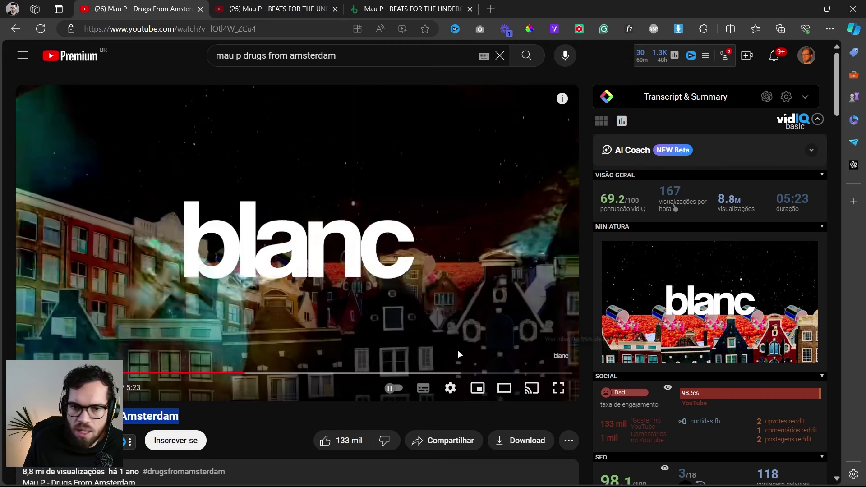
left_click(288, 10)
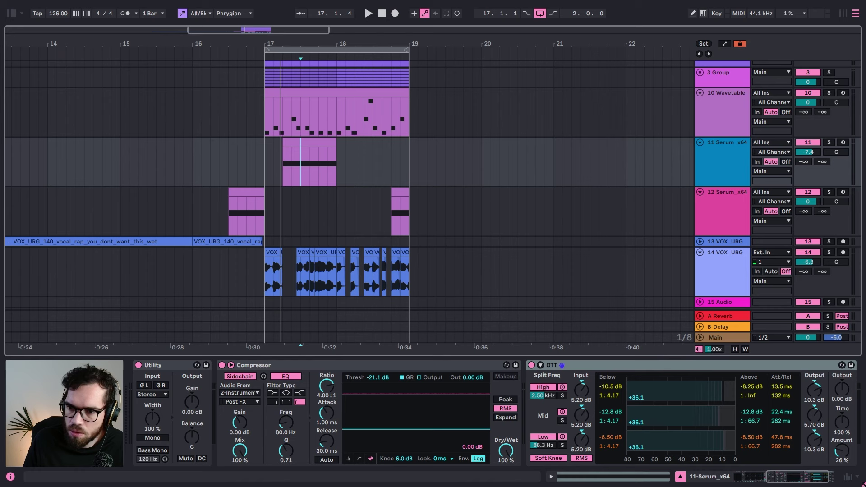
Step: Move the track 11 Serum clip to start at 17.1.1 and play the loop from just before it
left_click(239, 132)
key("space")
mouse_move(297, 149)
left_mouse_down()
mouse_move(282, 148)
mouse_move(302, 145)
mouse_move(292, 146)
left_mouse_up()
key("space")
left_click(237, 141)
key("space")
Step: Mute the chopped vocal track 14 VOX URG and toggle playback
scroll(384, 189, "down", 2)
scroll(383, 189, "up", 1)
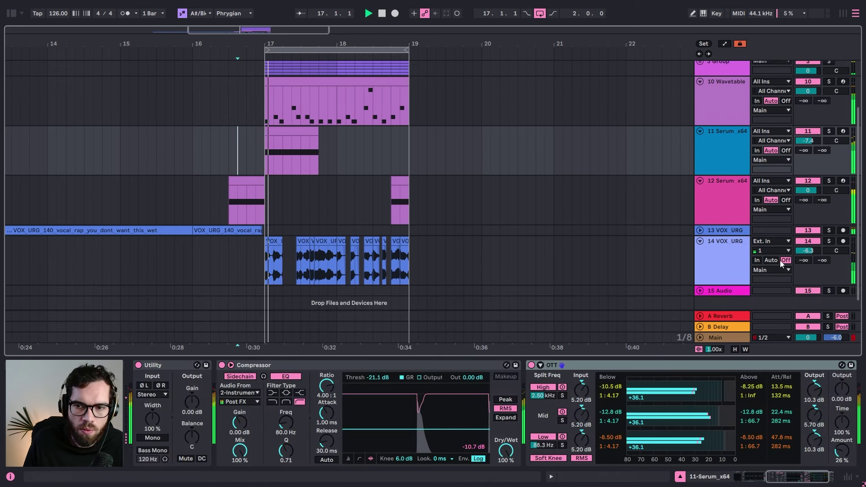
left_click(809, 242)
left_click(274, 145)
key("space")
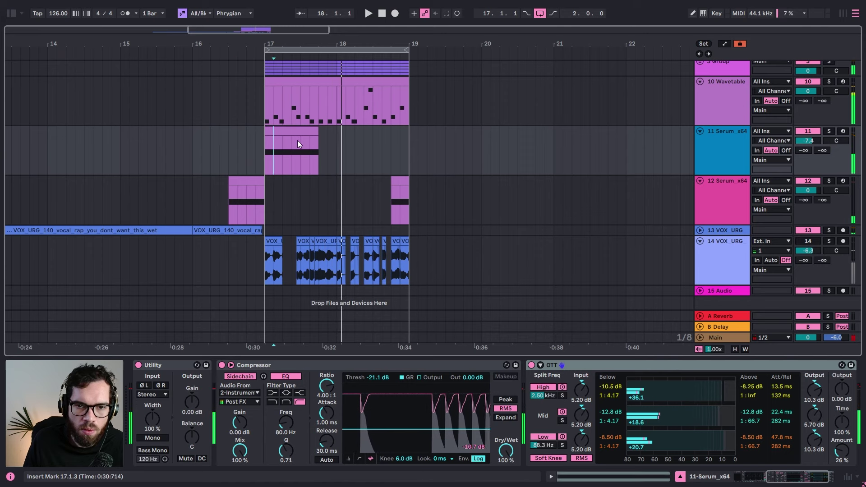
Step: Extend the track 11 Serum clip to one full bar, ending at 18.1.1, and play from before the loop
key("space")
left_click_drag(316, 133, 335, 128)
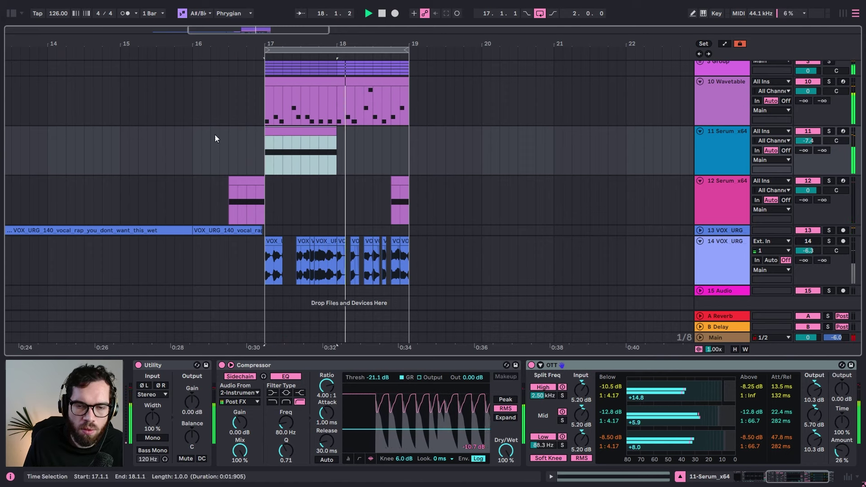
left_click(201, 137)
key("space")
Step: Open the track 10 Wavetable clip for note editing, solo the track and delete all of the clip's notes
double_click(279, 94)
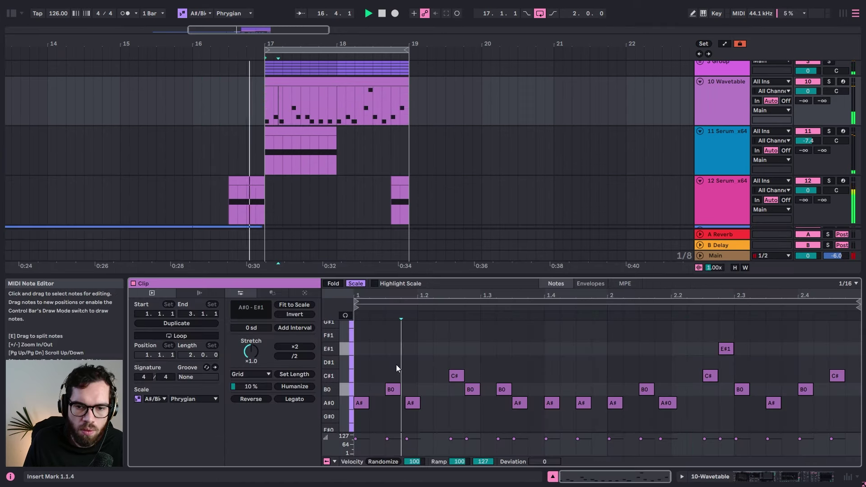
left_click(367, 402)
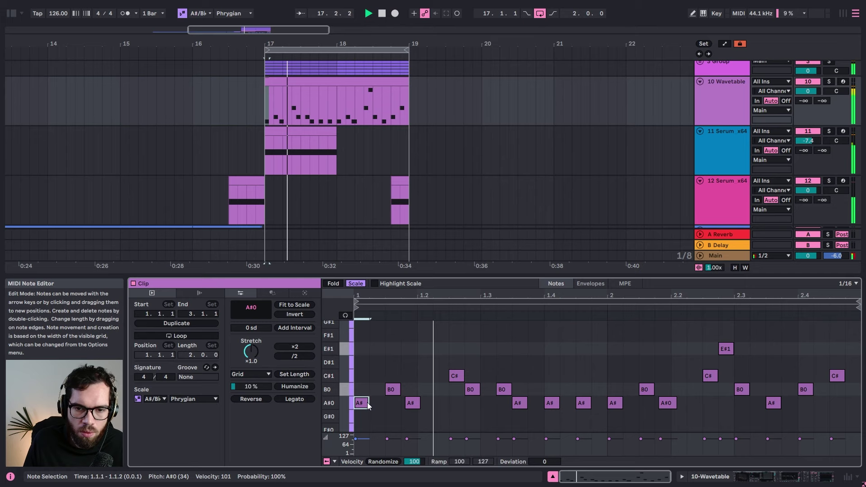
left_click(828, 84)
left_click(443, 349)
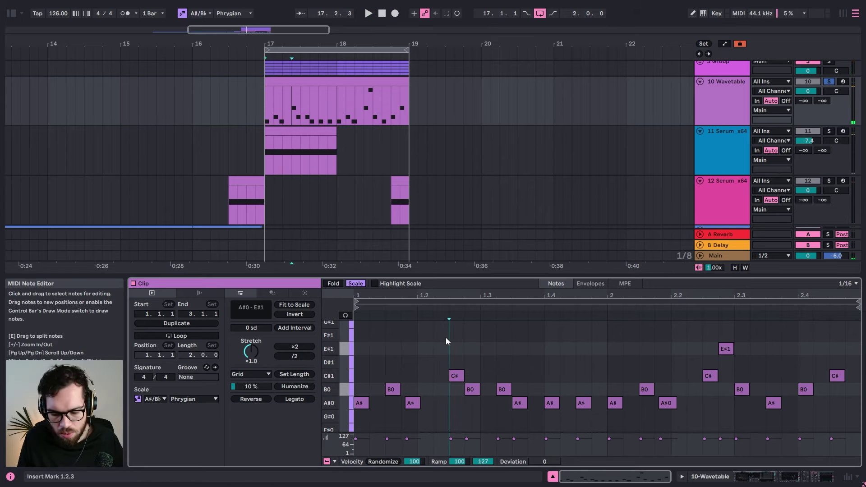
key("ctrl+a")
key("Delete")
Step: Add an A#0 note three sixteenths long at the start of the Wavetable clip, and unsolo track 10 during playback
double_click(363, 402)
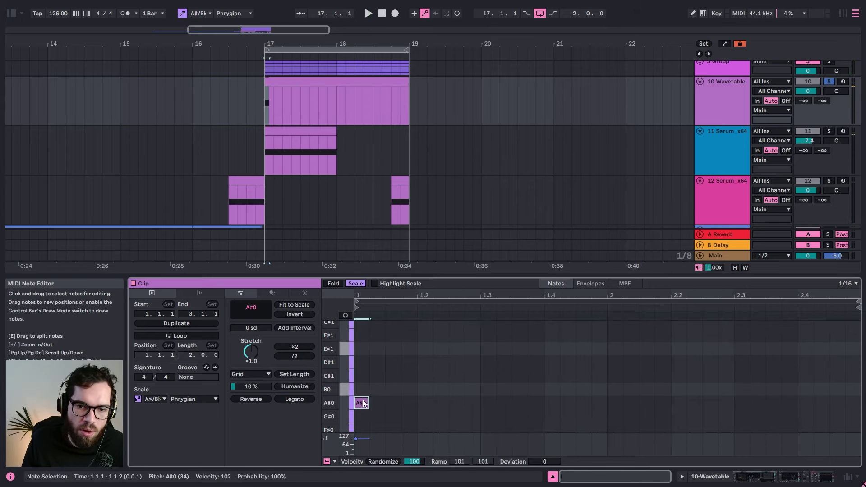
key("space")
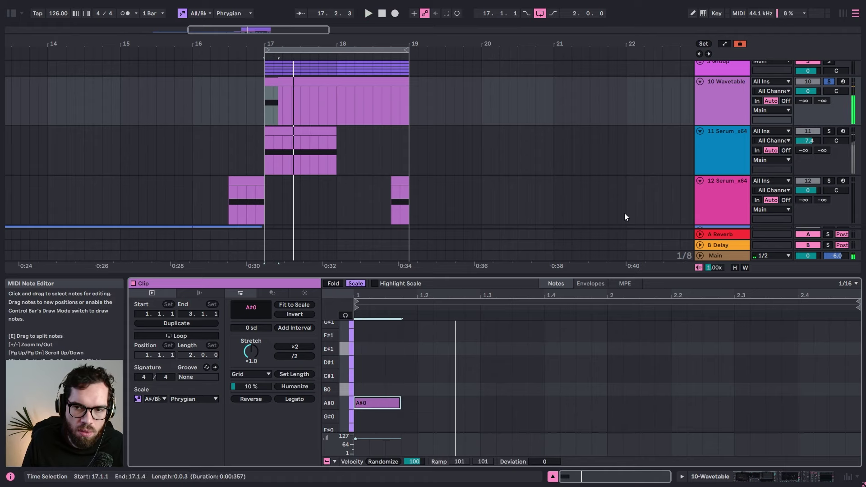
left_click(829, 82)
key("space")
key("space")
Step: Add an A#0 note two sixteenths long at 1.2.1 and a B0 note three sixteenths long at 1.2.3
left_click_drag(388, 405, 449, 407)
left_click(432, 358)
key("space")
key("space")
key("space")
key("ctrl+z")
key("space")
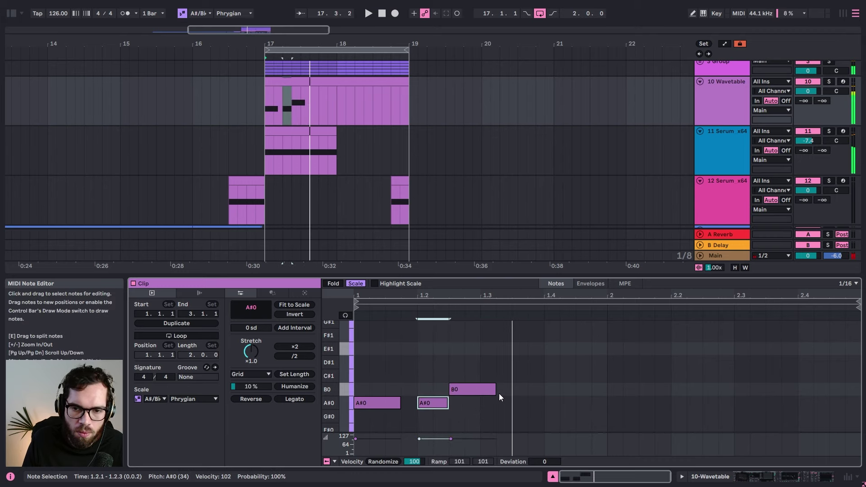
Step: Change the B0 note to start at 1.2.4 with a length of one sixteenth, and play the loop
left_click_drag(495, 392, 470, 391)
left_click(470, 378)
key("space")
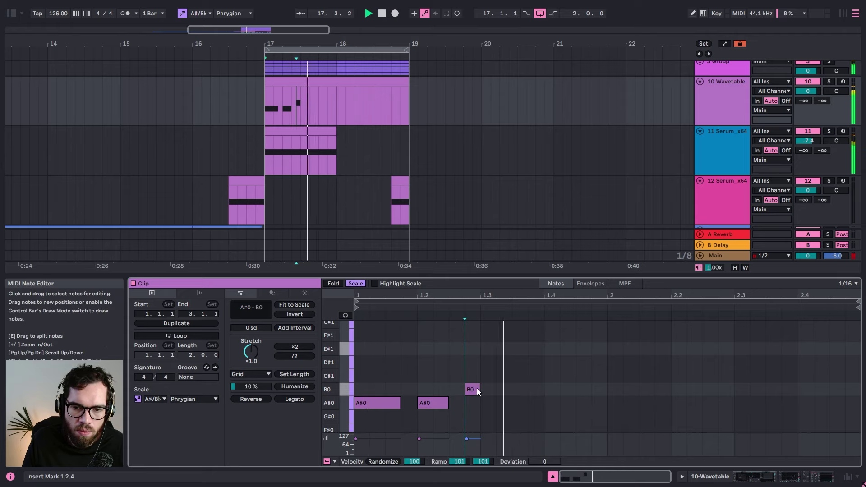
Step: Add A#0 at 1.3.3, C#1 at 1.4.1 and B0 at 1.4.3, each two sixteenths long
left_click_drag(474, 391, 583, 374)
left_click(527, 402)
left_click(570, 370)
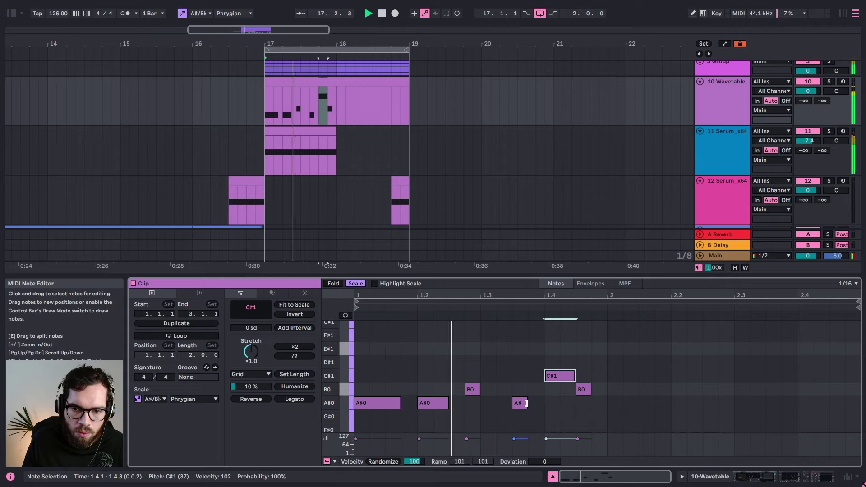
left_click_drag(526, 403, 544, 403)
left_click_drag(590, 389, 602, 390)
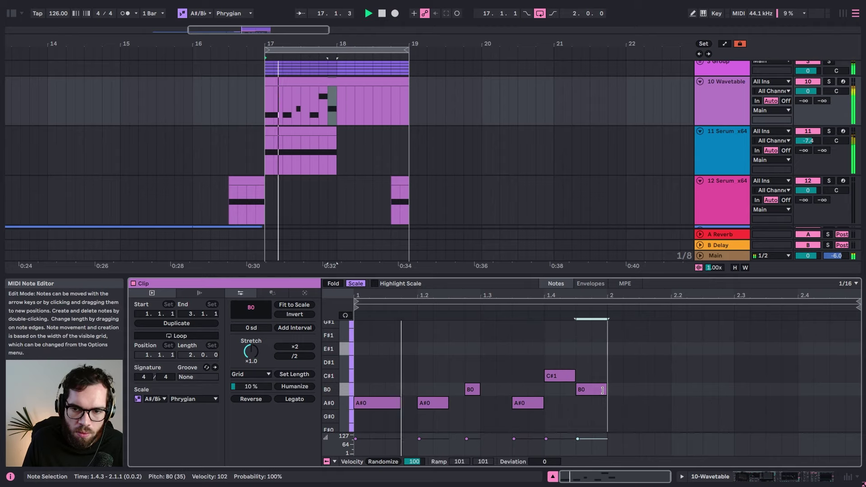
Step: Solo tracks 10 Wavetable and 2 Instrument and play them together
left_click(829, 81)
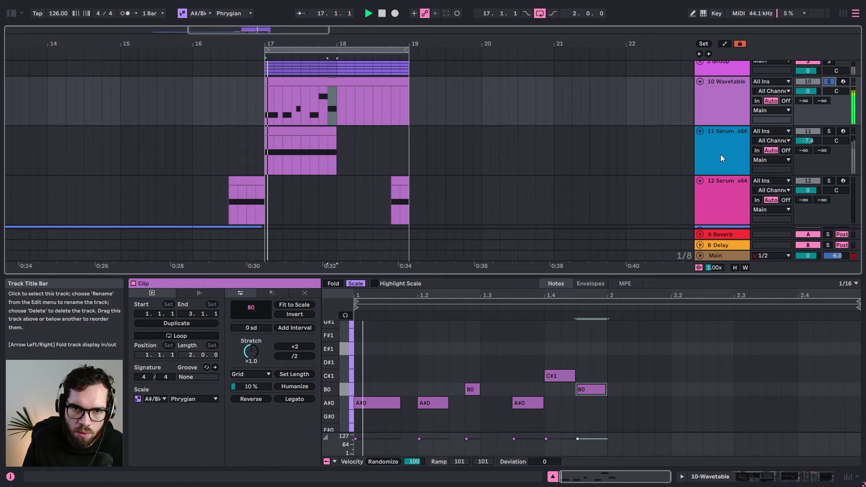
scroll(604, 163, "up", 3)
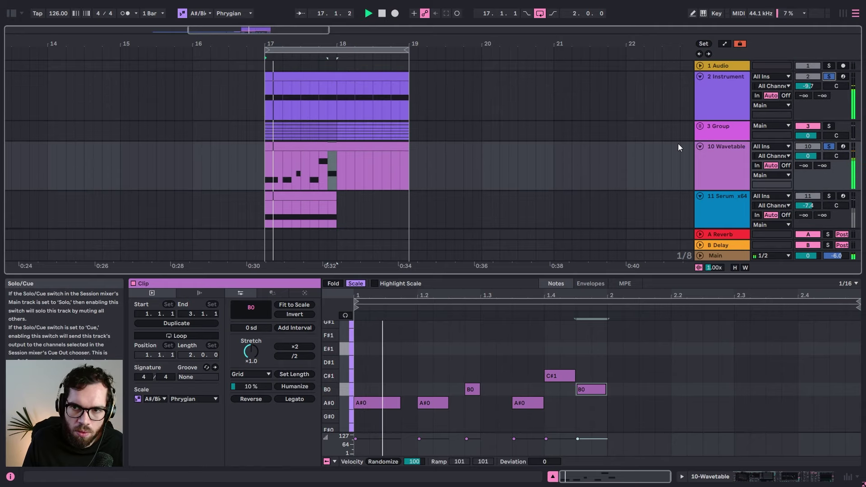
left_click(517, 375)
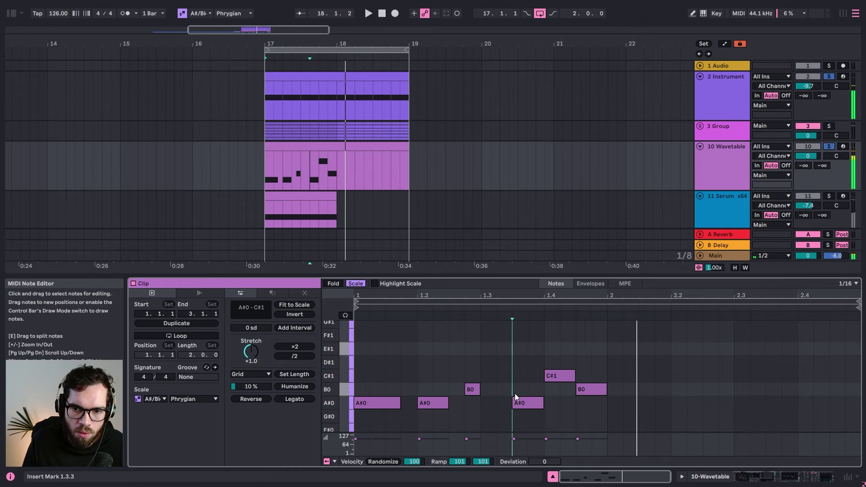
key("space")
Step: Lengthen the first B0 note to about two sixteenths, nudging it slightly late, and nudge the C#1 note slightly ahead of 1.4.1
left_click_drag(480, 390, 489, 392)
left_click(480, 364)
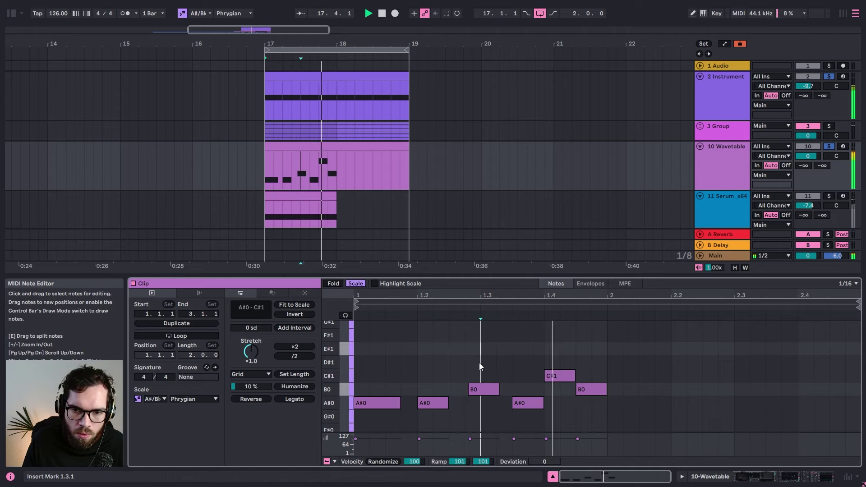
left_click_drag(561, 373, 558, 375)
left_click(570, 353)
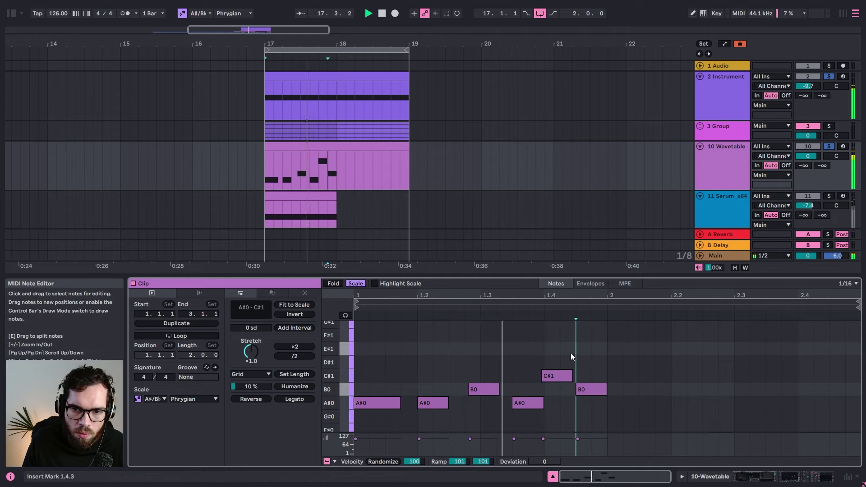
left_click(599, 349)
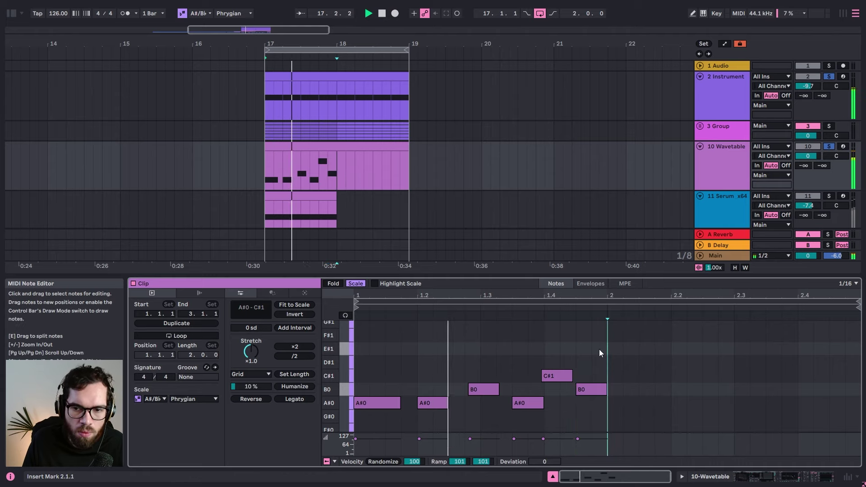
Step: Trim the Wavetable clip to one bar, duplicate it into bar 18 and consolidate both clips into one two-bar clip
left_click_drag(588, 387, 621, 405)
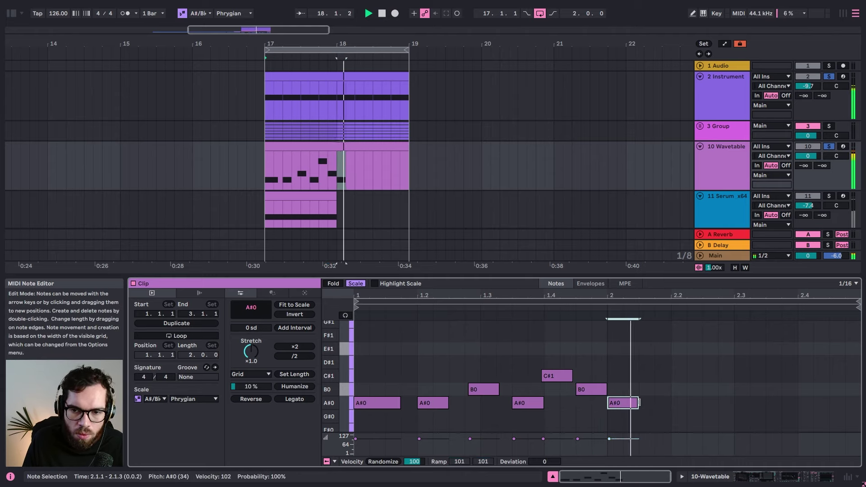
left_click(336, 174)
left_click(326, 145)
key("ctrl+d")
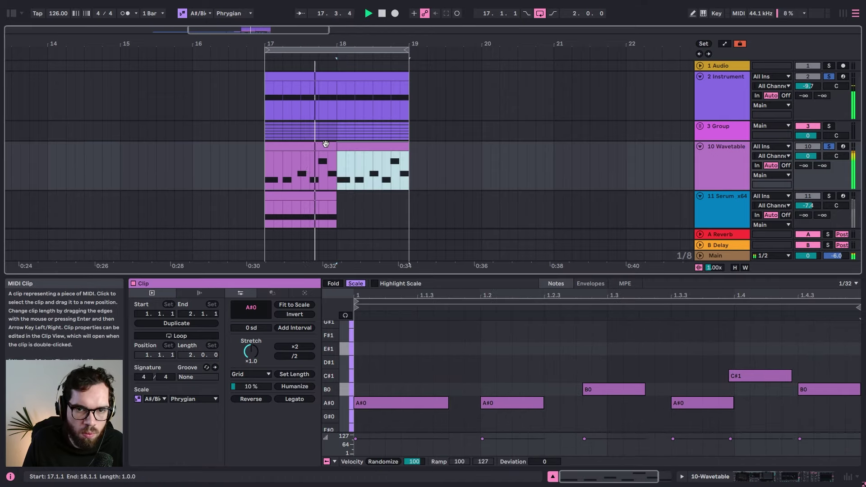
left_click(323, 145, "shift")
key("ctrl+j")
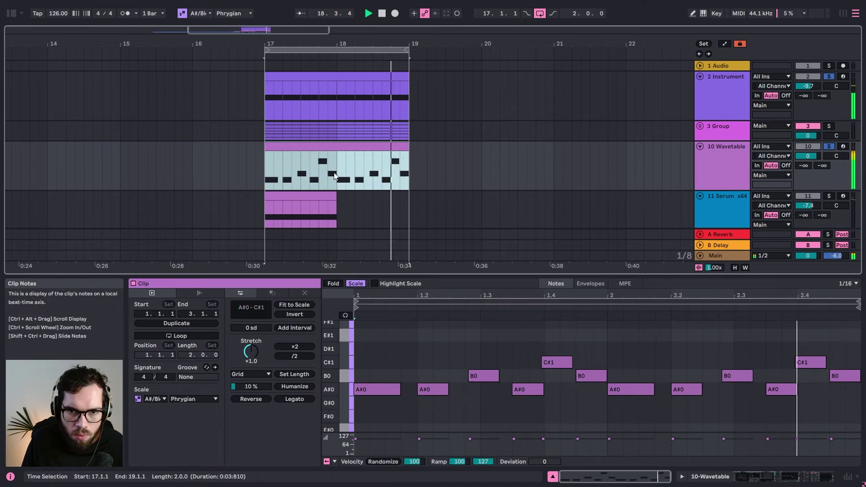
Step: Try lowering the second bar's C#1 note to B0, and undo the change
left_click_drag(813, 366, 814, 378)
left_click(813, 347)
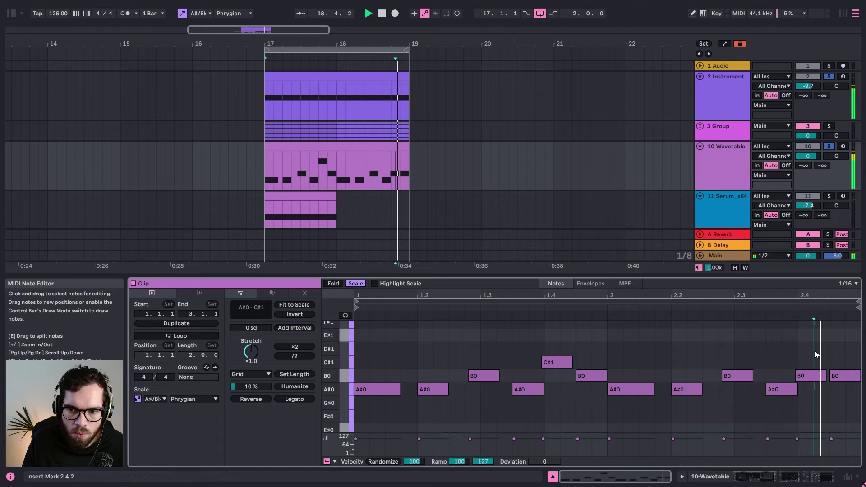
key("ctrl+z")
Step: Unsolo tracks 2 Instrument and 10 Wavetable, mute track 11 Serum and select track 10 during playback
left_click(256, 145)
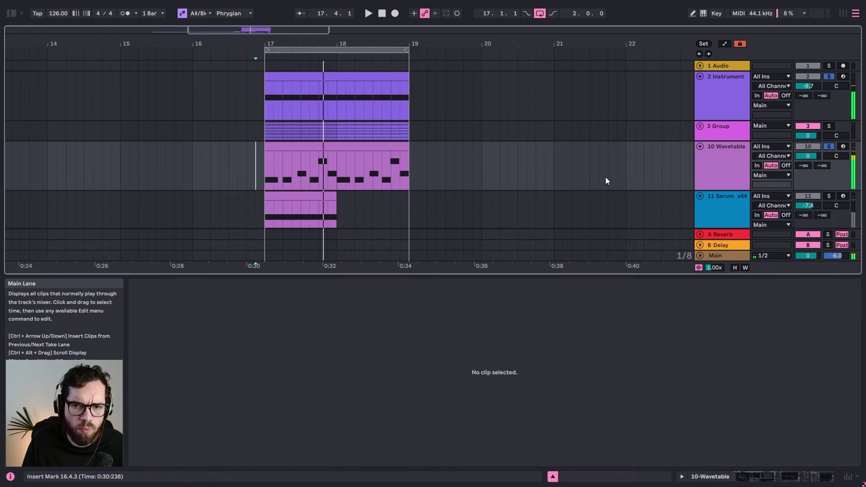
scroll(456, 148, "down", 5)
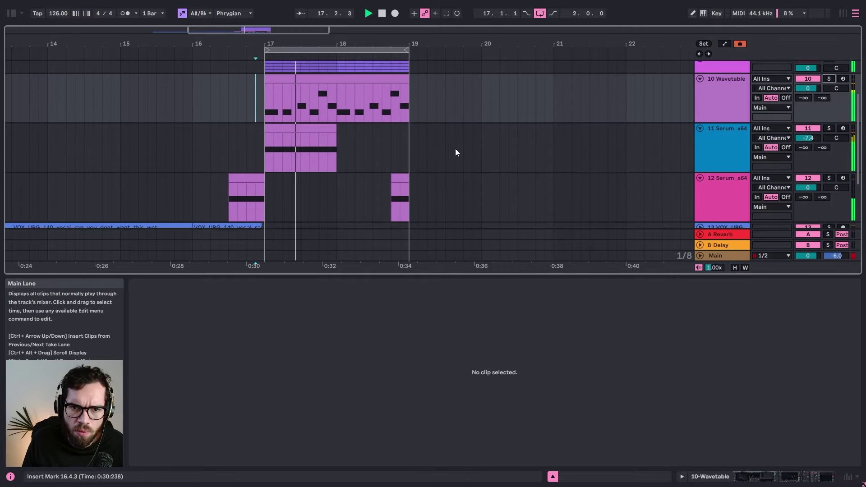
left_click(715, 84)
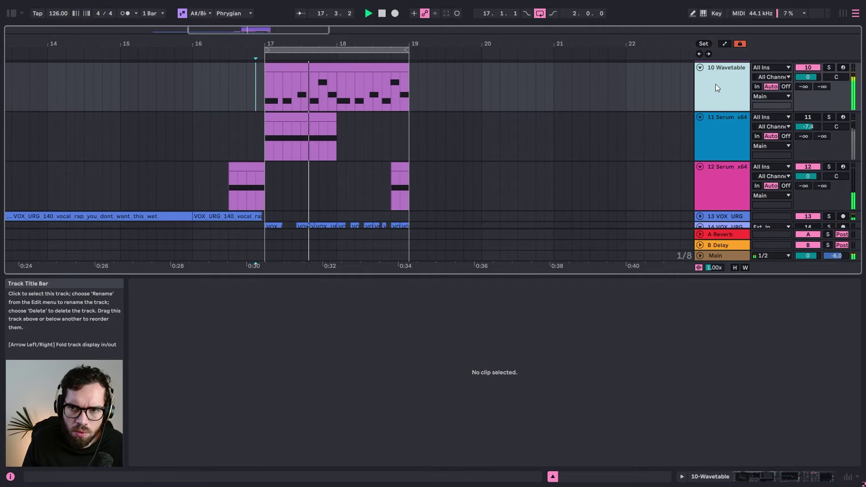
Step: Expand the 3 Group track and unfold its first Hat track
left_click(711, 128)
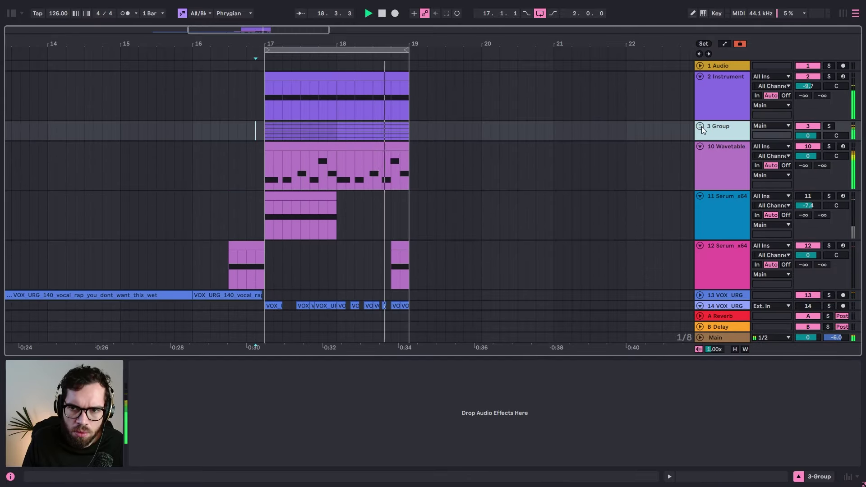
left_click(700, 126)
scroll(731, 145, "down", 1)
left_click(735, 153)
left_click(702, 153)
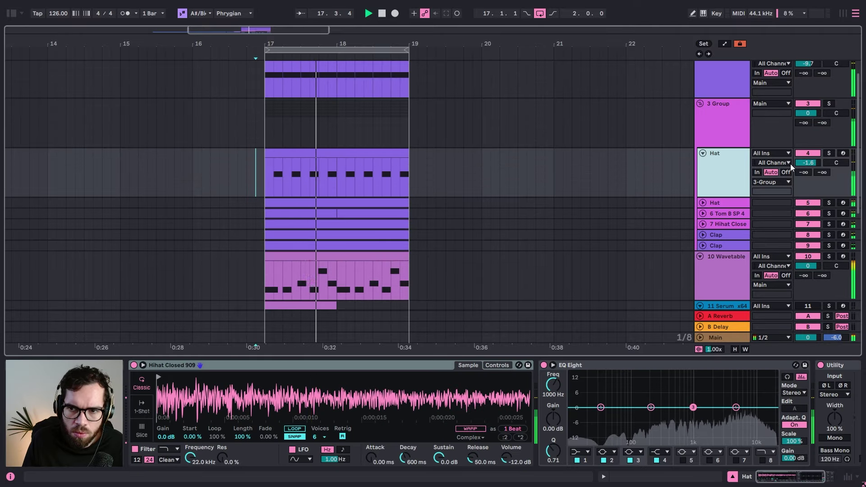
Step: Set the second Hat track's volume to -1.8 dB, then unfold and mute the 6 Tom track
left_click(721, 202)
left_click(703, 204)
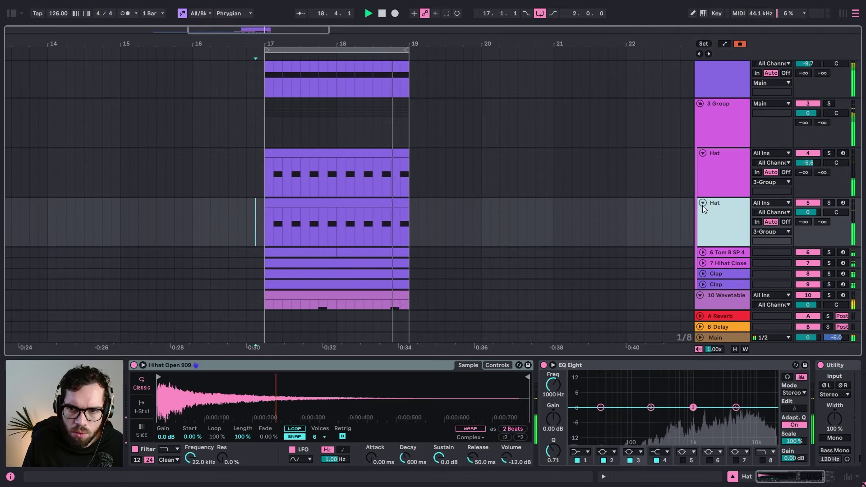
left_click_drag(808, 213, 808, 228)
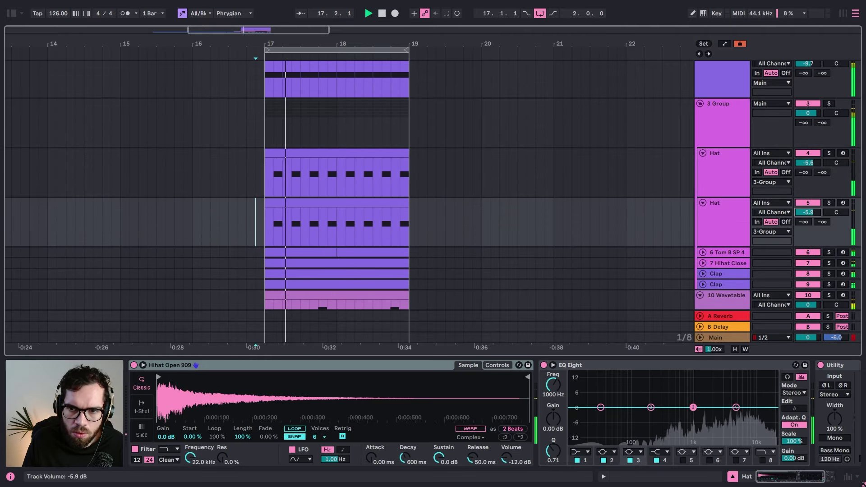
left_click(703, 252)
scroll(715, 203, "down", 5)
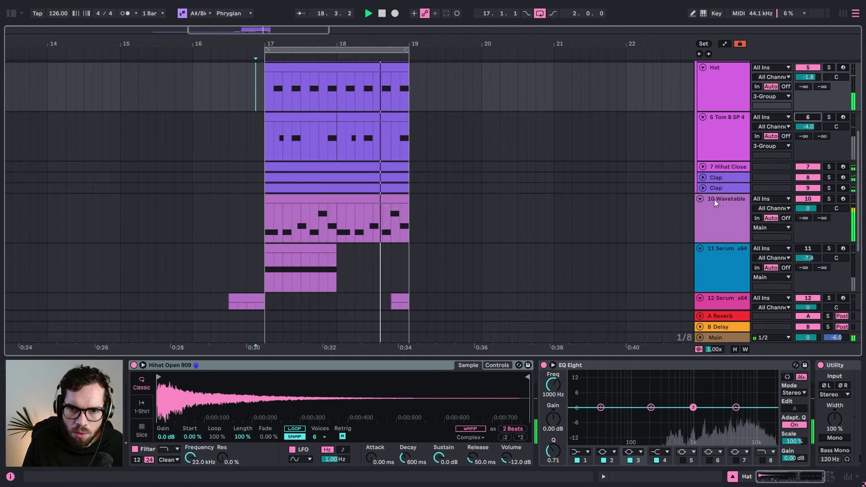
Step: Lower the 7 Hihat Closed track to -6.7 dB and the first Clap track to -5.7 dB
left_click(721, 167)
left_click(703, 167)
left_click_drag(799, 176, 798, 183)
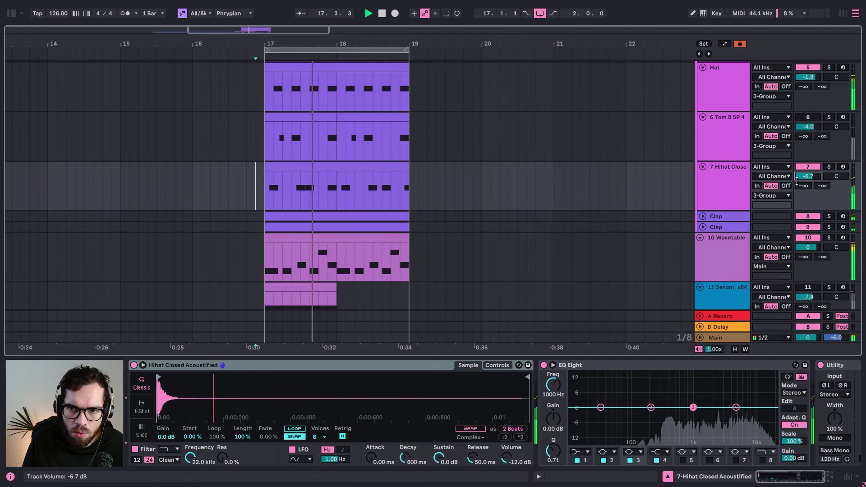
left_click(704, 217)
left_click_drag(805, 227, 805, 231)
scroll(687, 231, "up", 2)
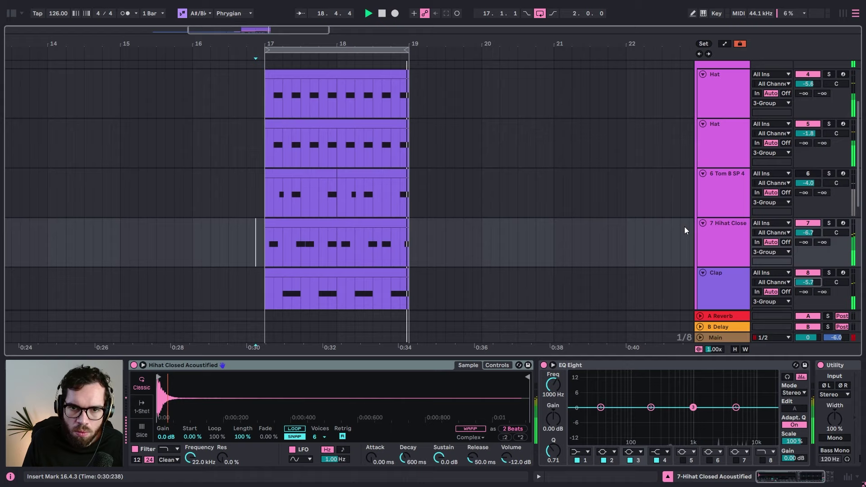
Step: Audition the second Hat track and the first Hat track in solo, one after the other
scroll(685, 230, "up", 3)
left_click(829, 203)
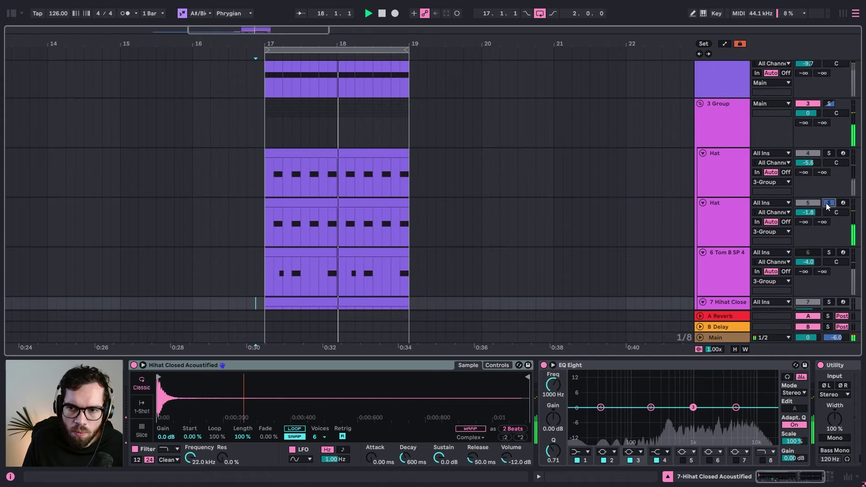
left_click(734, 213)
left_click(755, 163)
left_click(751, 163)
left_click(742, 163)
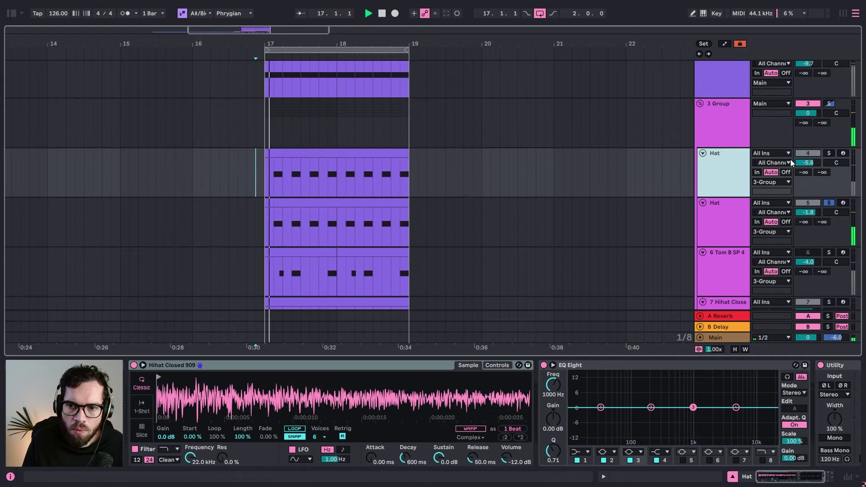
left_click(828, 153)
Step: Duplicate the 7 Hihat Closed track and open the copy's MIDI clip for editing
scroll(594, 185, "down", 3)
left_click(710, 237)
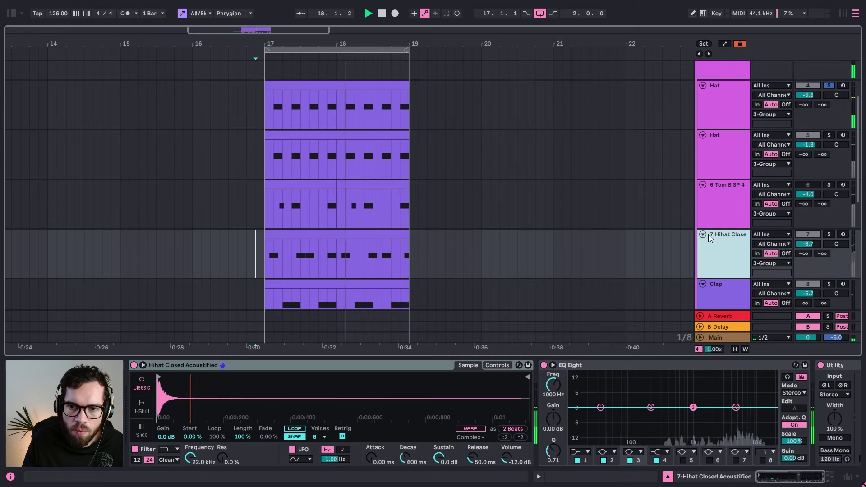
key("ctrl+d")
double_click(357, 269)
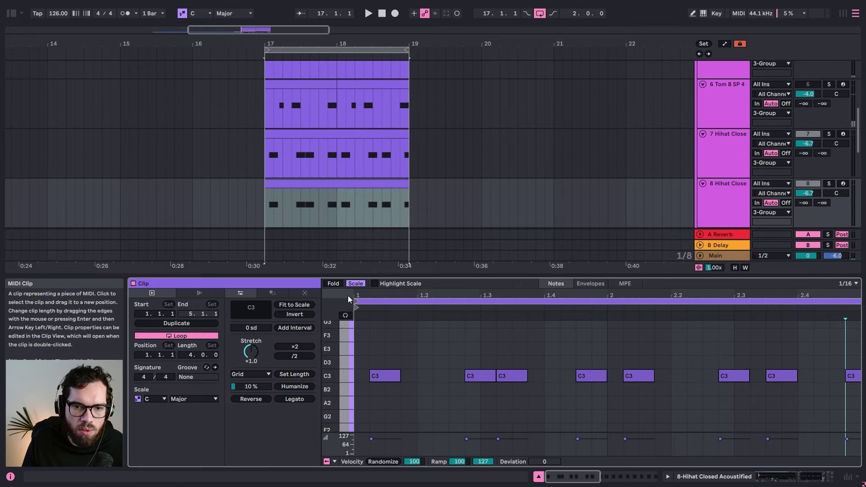
Step: Fill the copied hi-hat clip's two bars with consecutive sixteenth-length C3 notes, starting from the beginning of the clip
left_click(380, 376)
left_click_drag(384, 375, 355, 379)
key("ctrl+d")
key("ctrl+d")
key("ctrl+d")
key("ctrl+d")
key("ctrl+d")
key("ctrl+d")
key("ctrl+d")
key("ctrl+d")
key("ctrl+d")
key("ctrl+d")
key("ctrl+d")
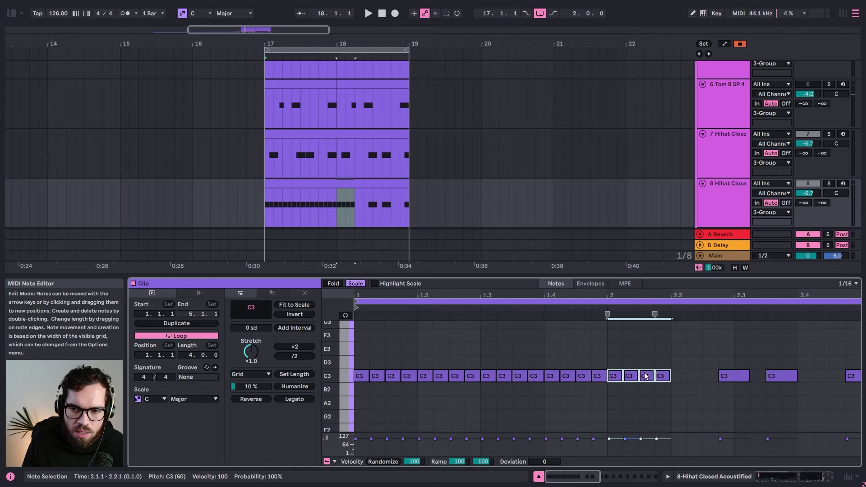
Step: Audition the 8 Hihat Closed track in solo, unsolo it and set its volume to -14.4 dB
key("space")
left_click(829, 184)
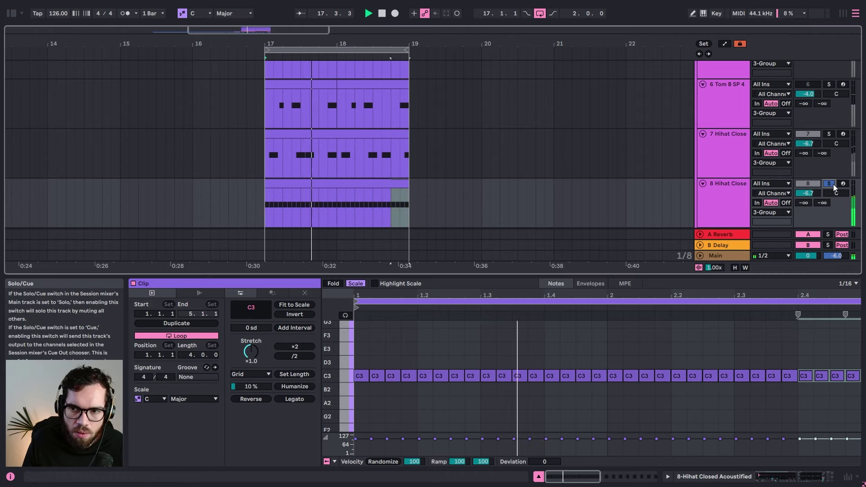
left_click(829, 184)
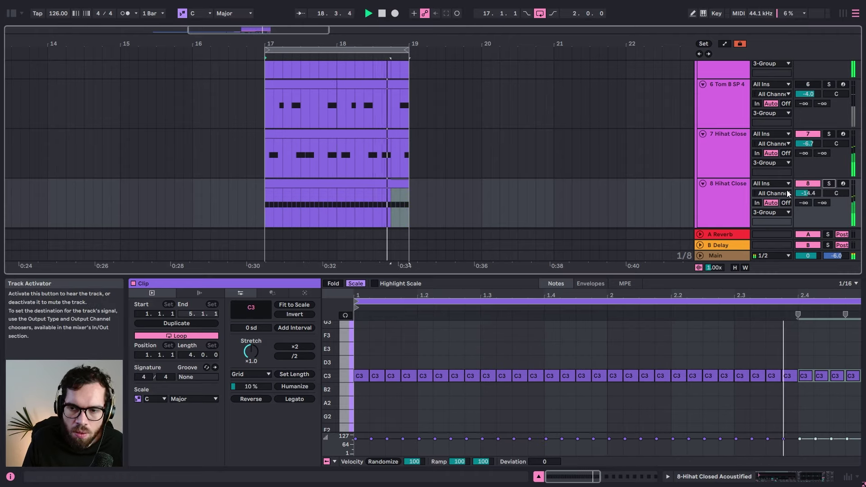
Step: Stop playback and split the 8 Hihat Closed clip at 17.2.1 to isolate its first beat
left_click(715, 200)
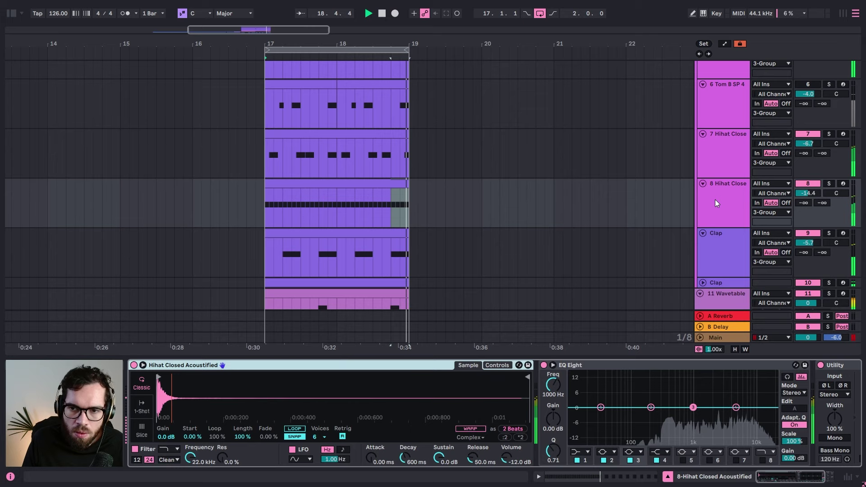
left_click(330, 185)
key("space")
left_click(283, 212)
key("ctrl+e")
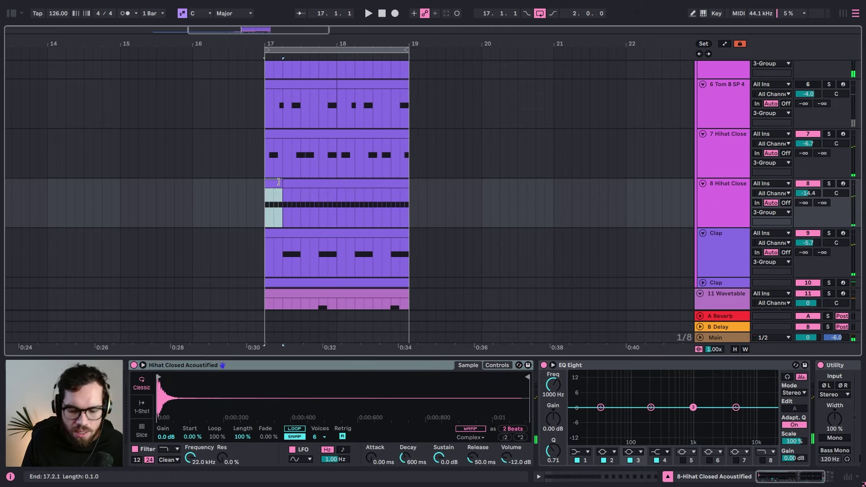
Step: In the one-beat hi-hat clip, lower the first note's velocity to 34 and reduce the third note's by a similar amount
double_click(271, 179)
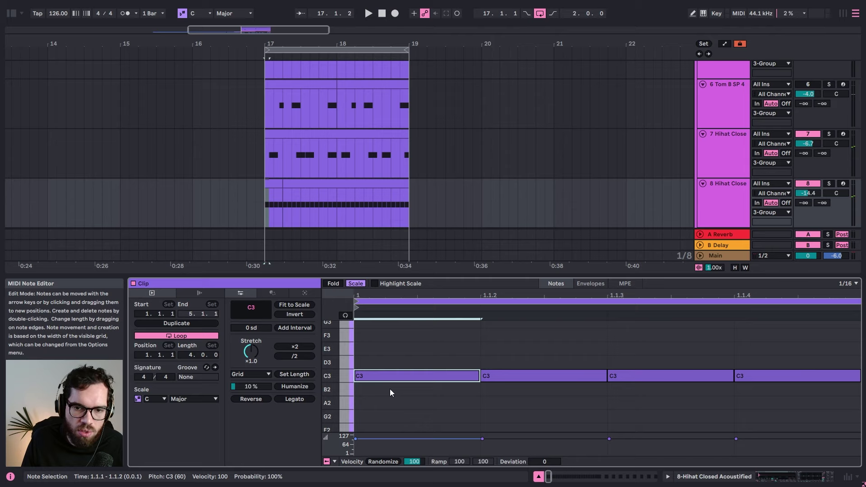
left_click_drag(394, 439, 394, 447)
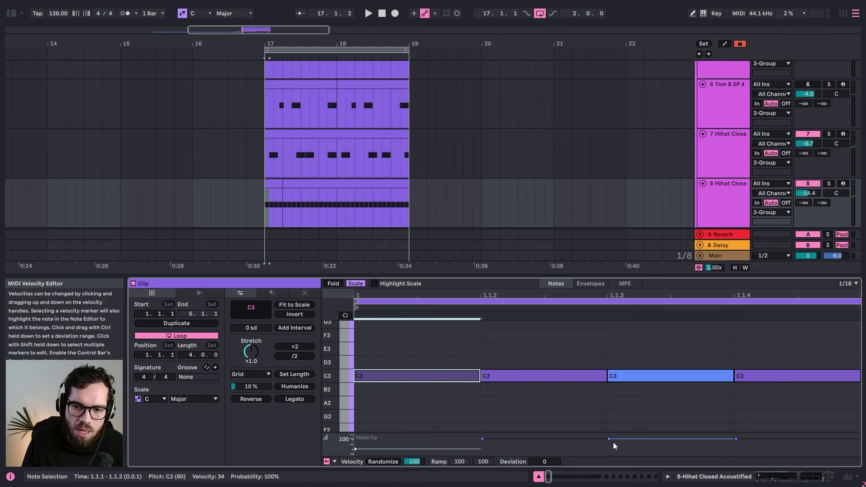
left_click_drag(610, 440, 610, 449)
left_click(634, 358)
key("space")
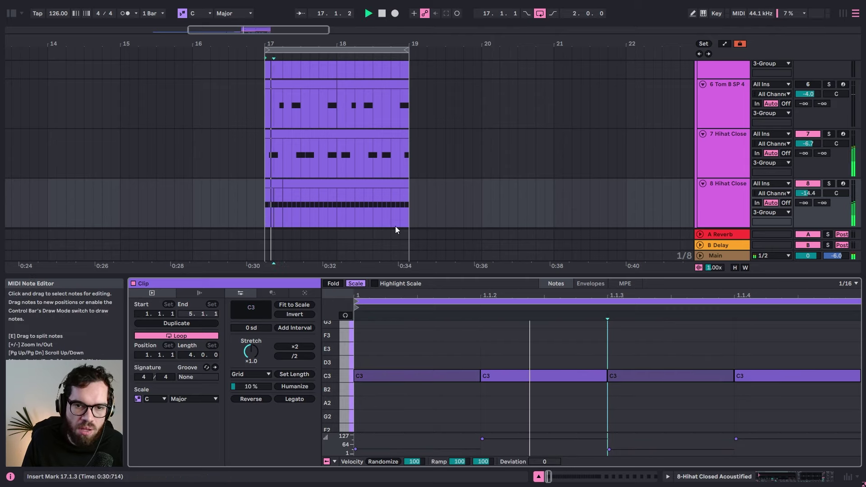
Step: Duplicate the edited one-beat hi-hat clip repeatedly to fill the rest of the two-bar loop
left_click(281, 181)
key("ctrl+d")
key("ctrl+d")
key("ctrl+d")
key("ctrl+d")
key("ctrl+d")
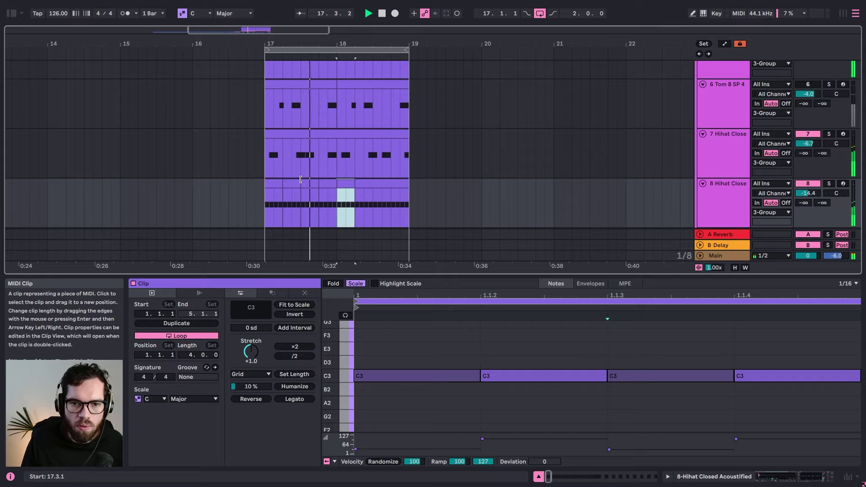
left_click(257, 165)
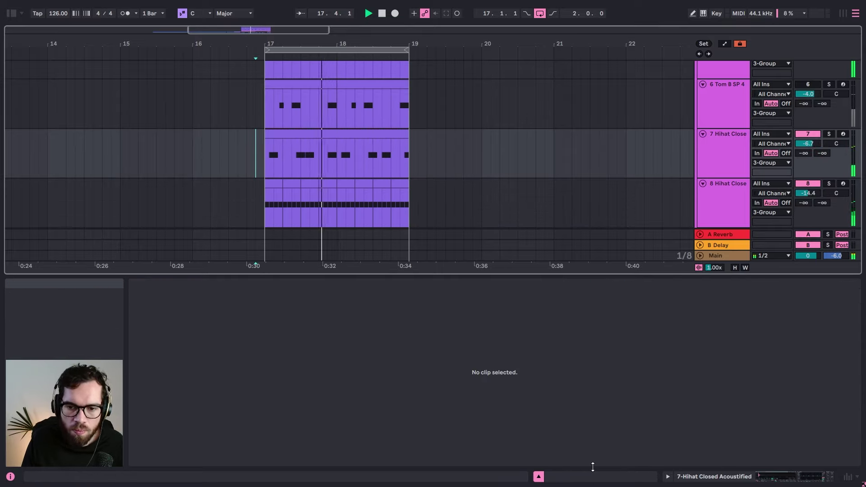
Step: Hide the clip editor, set the 11 Wavetable track's volume to -2.5 dB and unmute track 12 Serum
left_click(539, 477)
scroll(681, 195, "down", 5)
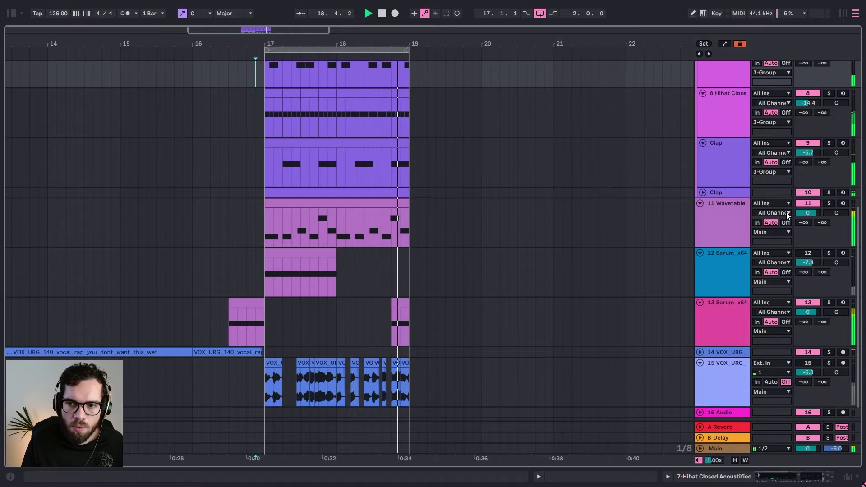
left_click_drag(797, 213, 803, 215)
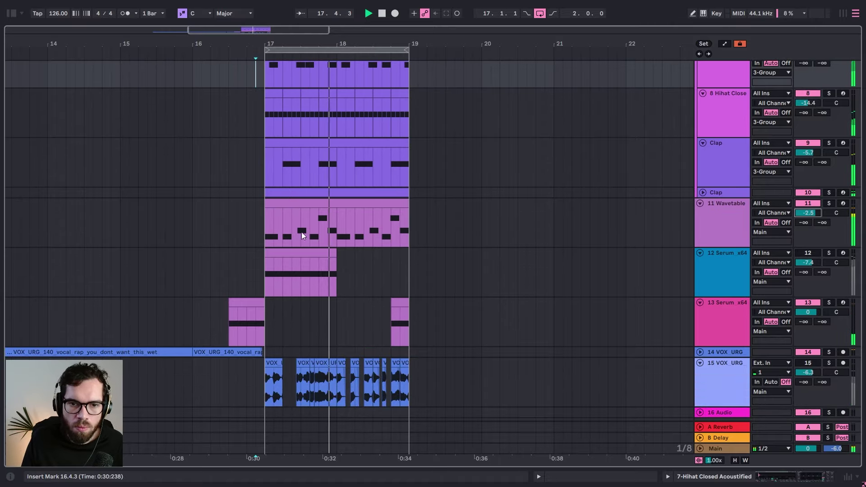
left_click(251, 231)
left_click(809, 253)
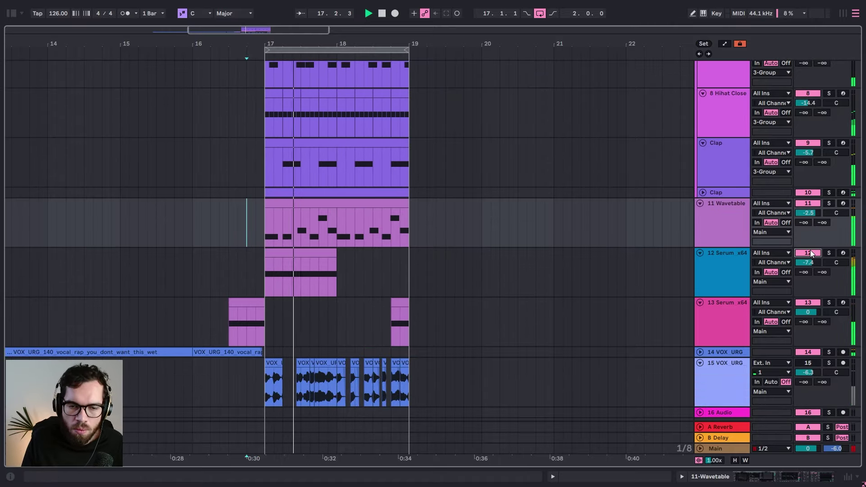
Step: Place the playback start at 16.2.3 and move OTT ahead of the Compressor on track 12 Serum
left_click(239, 264)
left_click(221, 269)
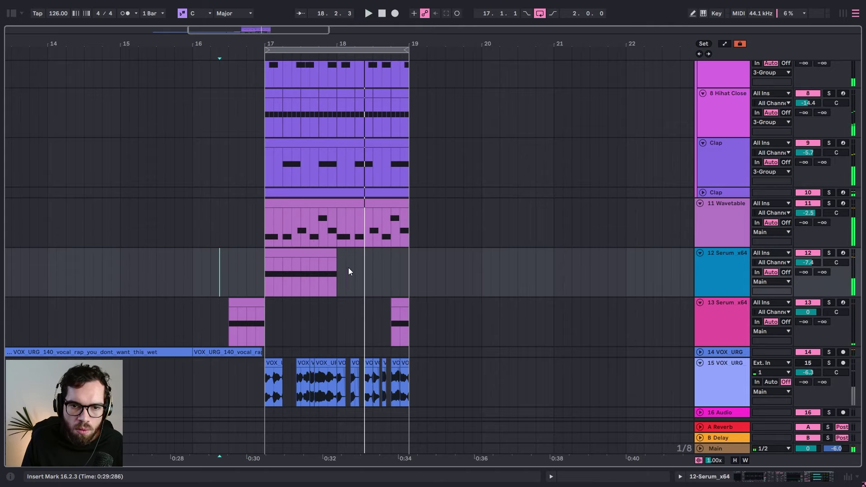
double_click(714, 266)
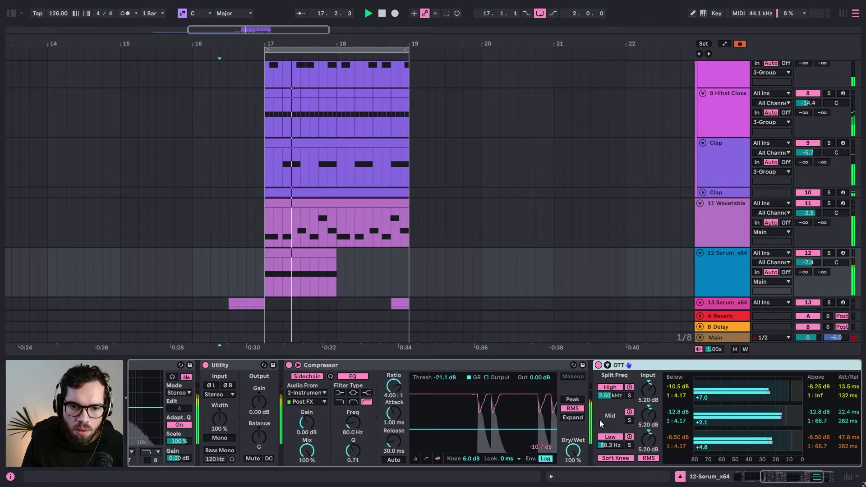
key("space")
left_click_drag(653, 365, 293, 390)
key("space")
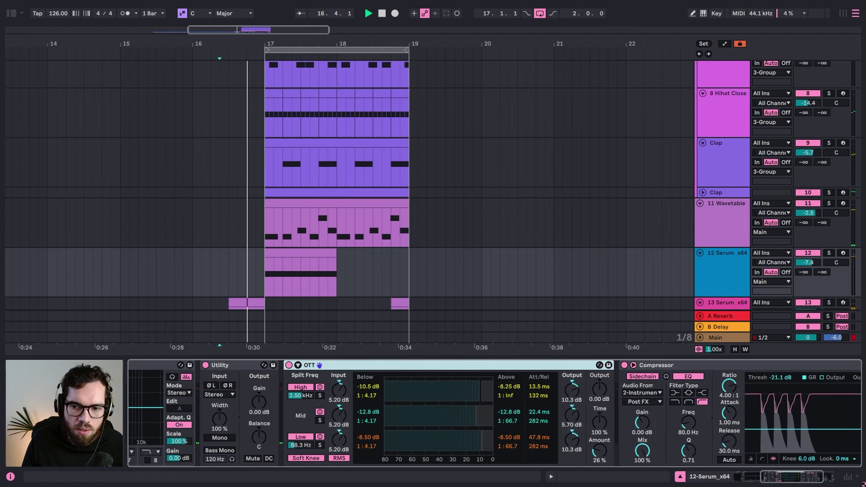
Step: Change band 1 of the 12 Serum track's EQ Eight to a low-cut filter
left_click(751, 479)
left_click_drag(750, 479, 742, 479)
key("space")
key("space")
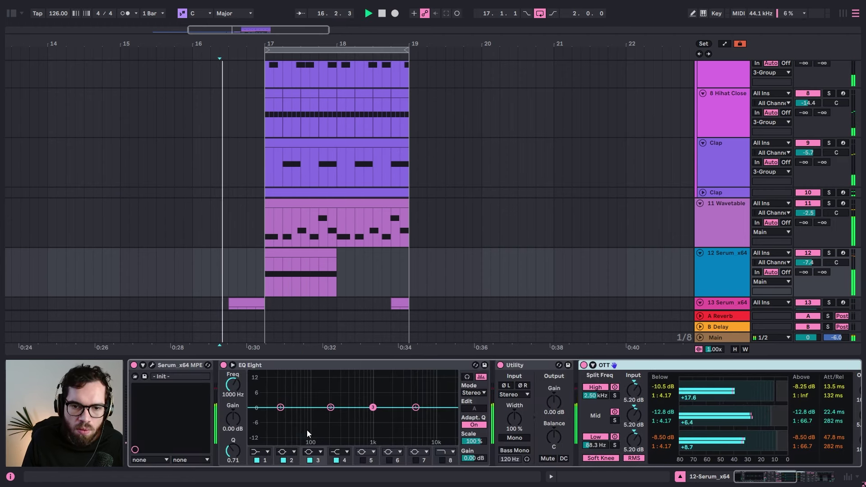
key("space")
left_click(271, 450)
left_click(260, 396)
key("space")
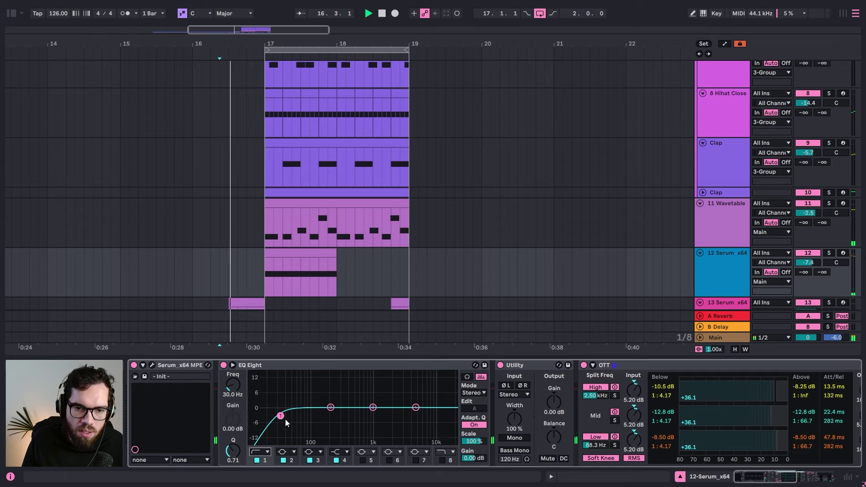
Step: Shape the Serum EQ with a low cut near 68 Hz, a boost around 400 Hz and band 4 at 1.56 kHz, +1.86 dB
left_click_drag(285, 418, 311, 424)
left_click_drag(413, 408, 302, 419)
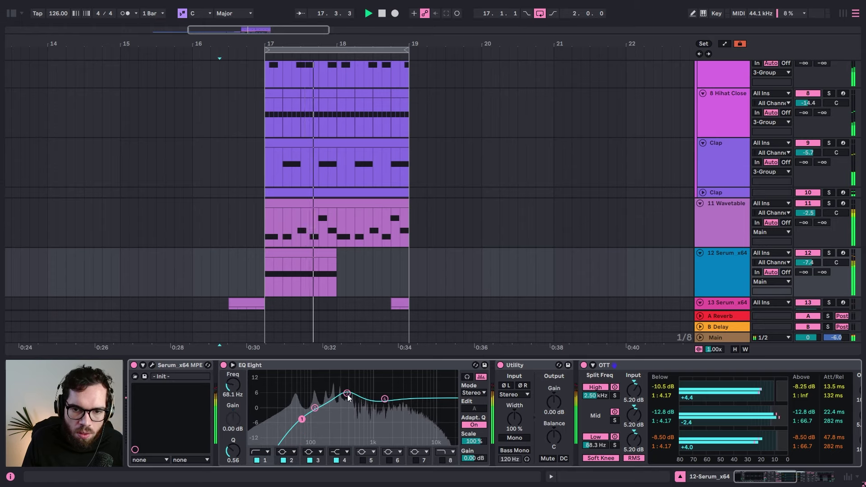
left_click_drag(346, 393, 384, 404)
key("space")
key("space")
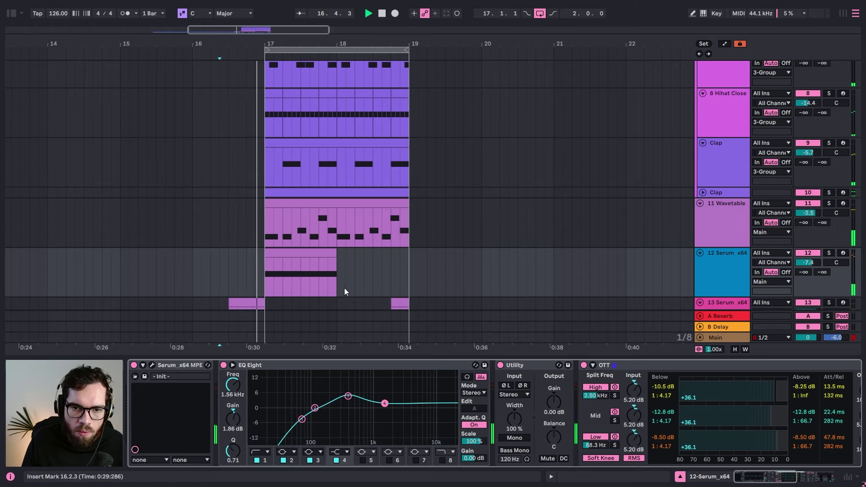
Step: Find the Phaser-Flanger effect by searching "pha" and insert it between Utility and OTT on track 12 Serum
scroll(345, 288, "down", 4)
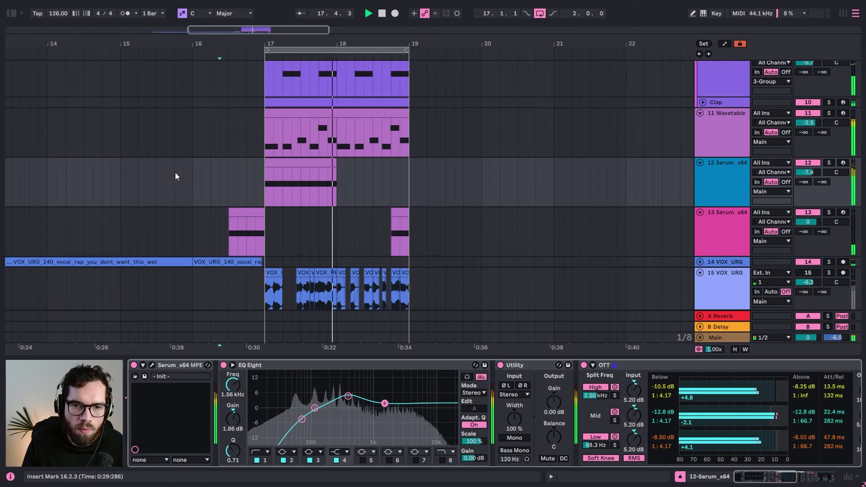
key("space")
left_click(12, 13)
left_click(46, 32)
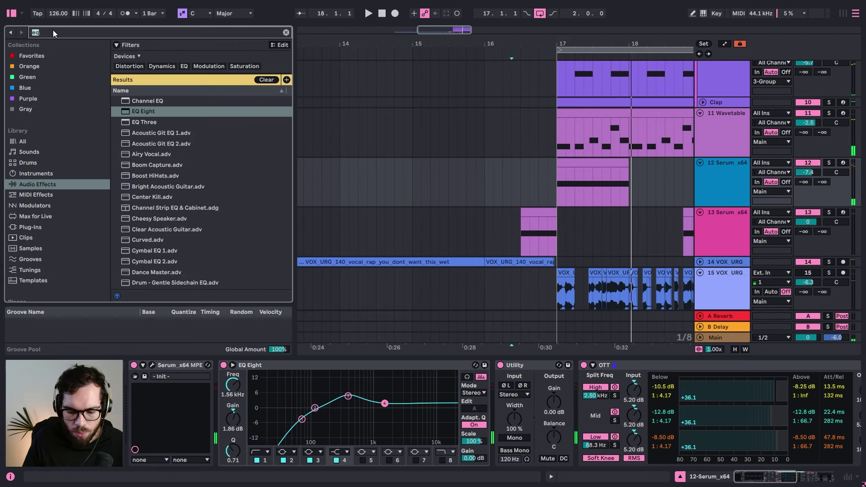
type("pha")
mouse_move(147, 118)
left_mouse_down()
mouse_move(578, 404)
mouse_move(611, 412)
left_mouse_up()
key("space")
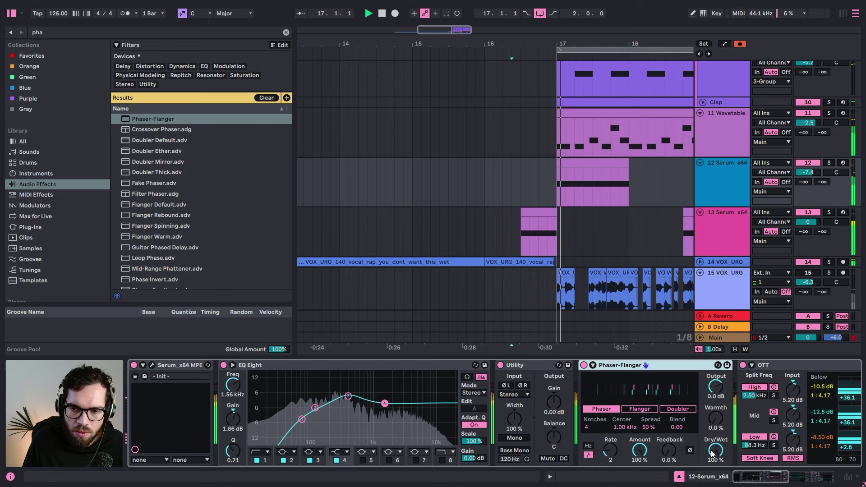
Step: Switch Phaser-Flanger to Flanger mode with Dry/Wet at 76% and Feedback at 37%
left_click_drag(715, 450, 716, 463)
key("space")
key("space")
left_click(640, 409)
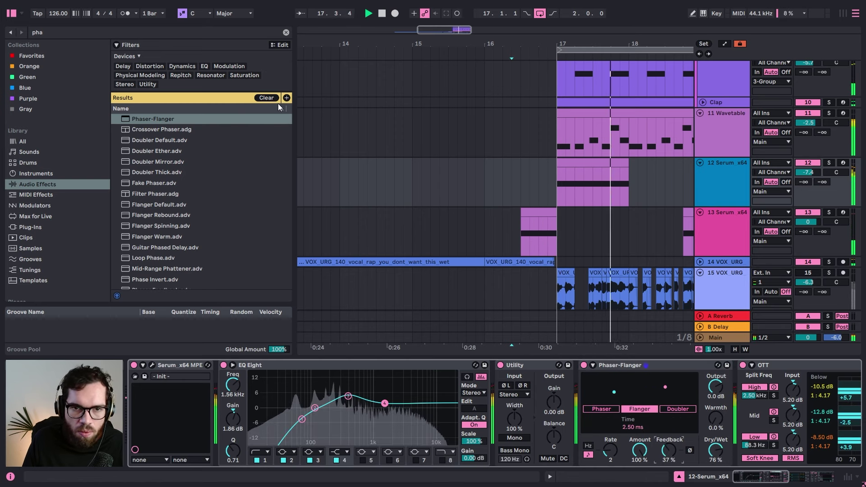
Step: Clear the browser search, list the Phaser-Flanger presets and try Doubler Default on the Serum track's Phaser-Flanger during playback
left_click(286, 32)
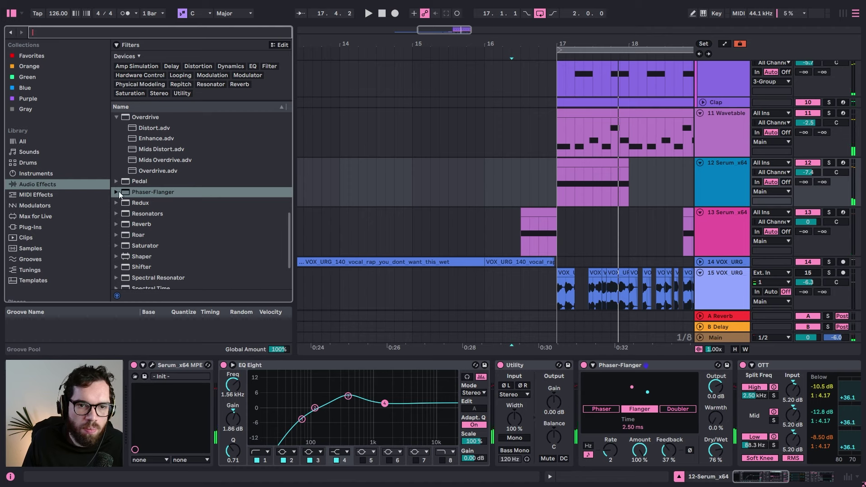
left_click(118, 191)
left_click(161, 150)
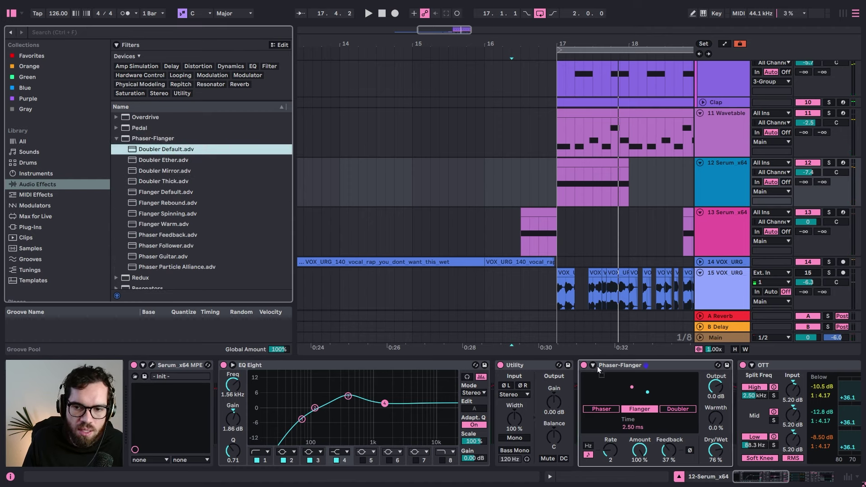
left_click_drag(598, 369, 599, 370)
key("space")
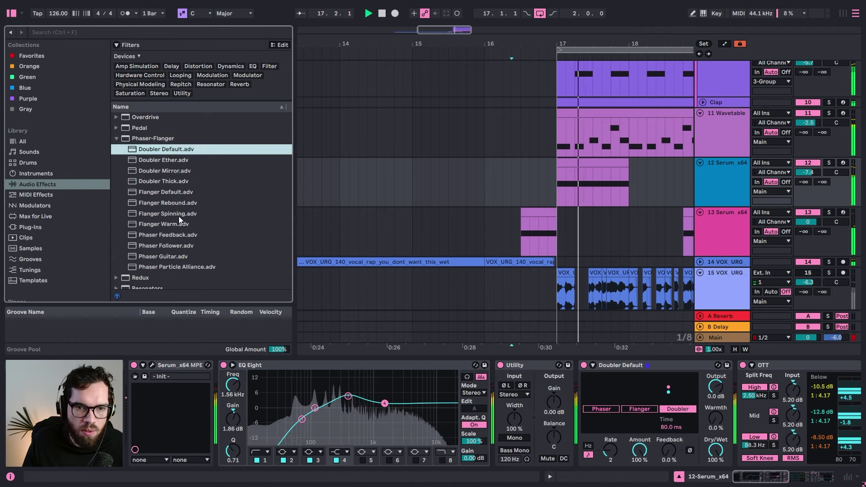
Step: Try the Flanger Spinning preset on the Serum track's Phaser-Flanger with Dry/Wet at 67%
left_click_drag(178, 214, 617, 376)
key("space")
key("space")
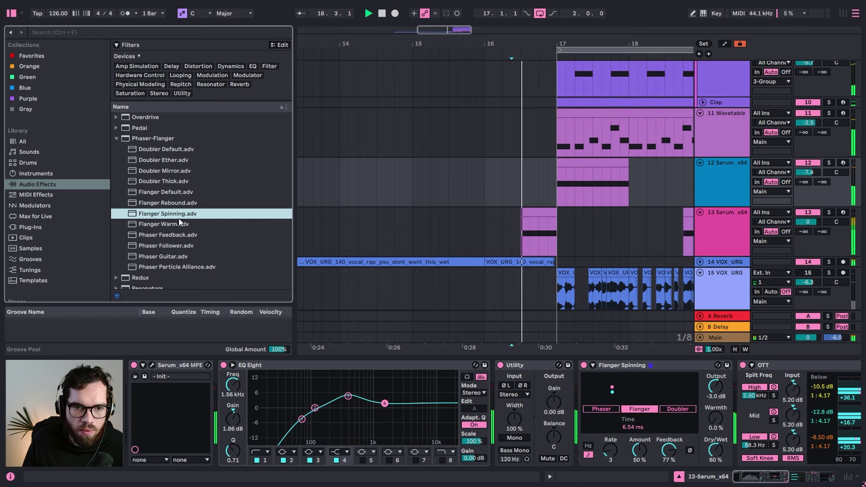
left_click(564, 194)
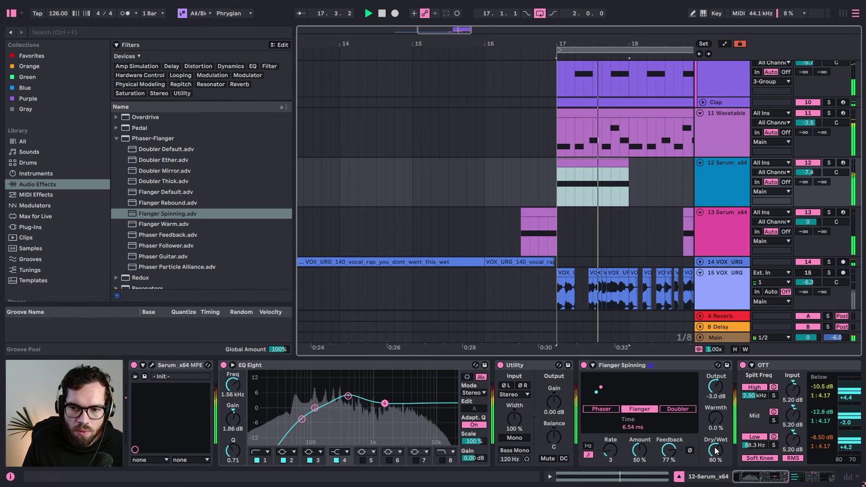
left_click_drag(715, 450, 715, 473)
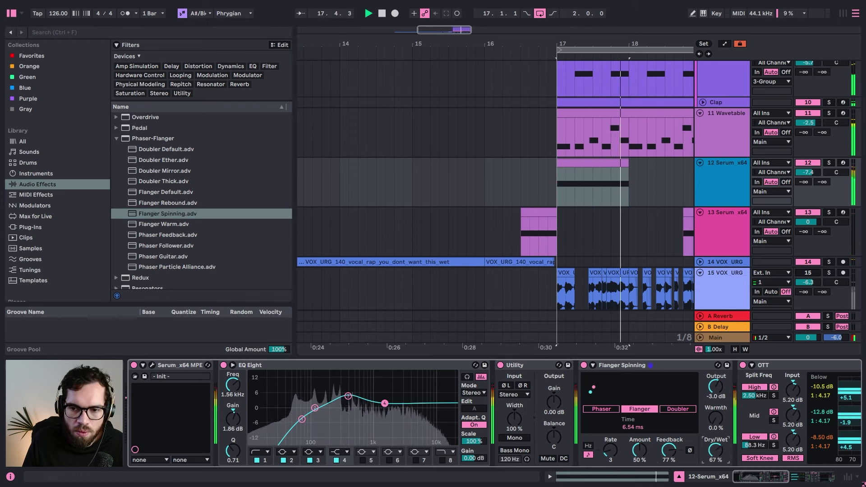
Step: Audition the Flanger Warm, Phaser Feedback, Phaser Follower and Phaser Guitar presets on the Serum track
left_click(185, 225)
key("Return")
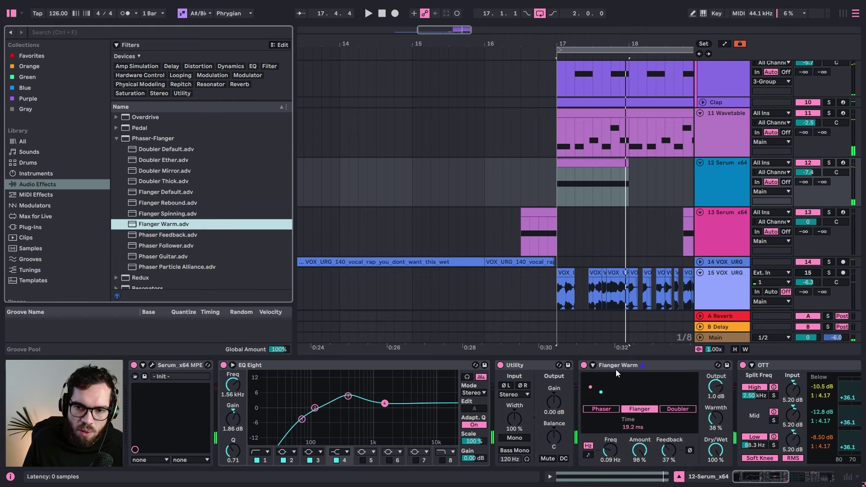
key("space")
left_click(177, 236)
left_click(642, 410)
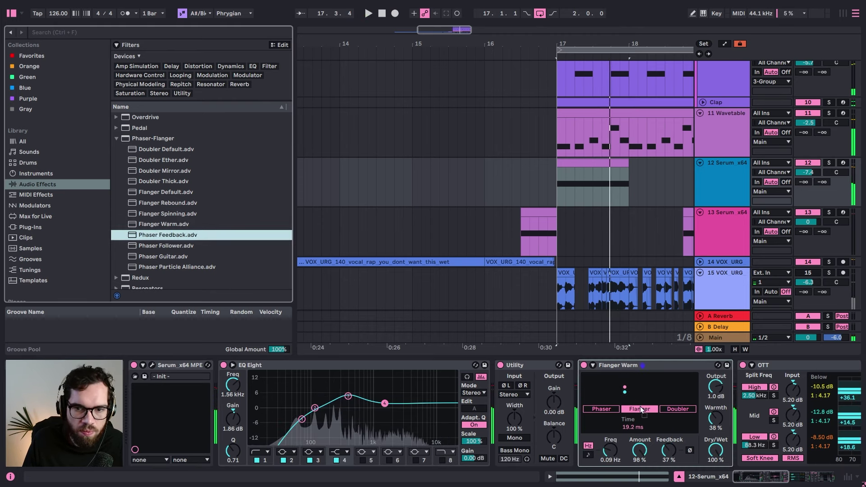
key("space")
left_click_drag(180, 248, 589, 372)
key("space")
left_click(177, 256)
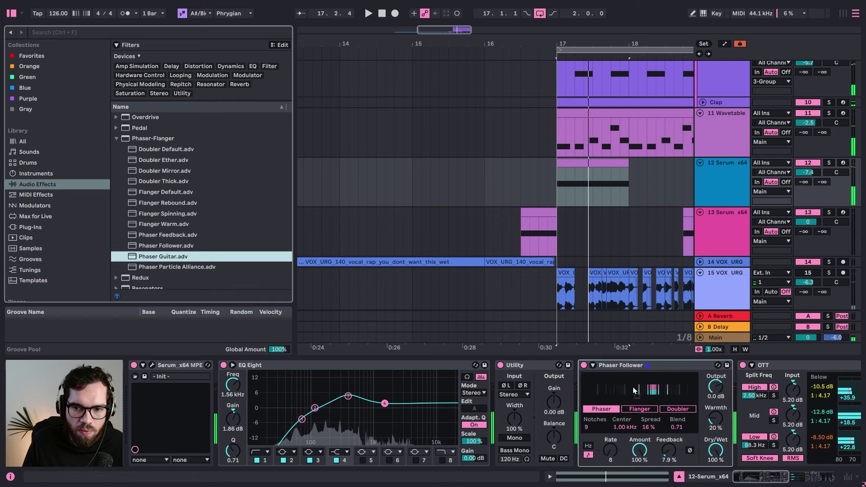
key("space")
Step: Load the Phaser Particle Alliance preset onto the Serum track's Phaser-Flanger and set its Dry/Wet to 0%
left_click_drag(201, 270, 667, 382)
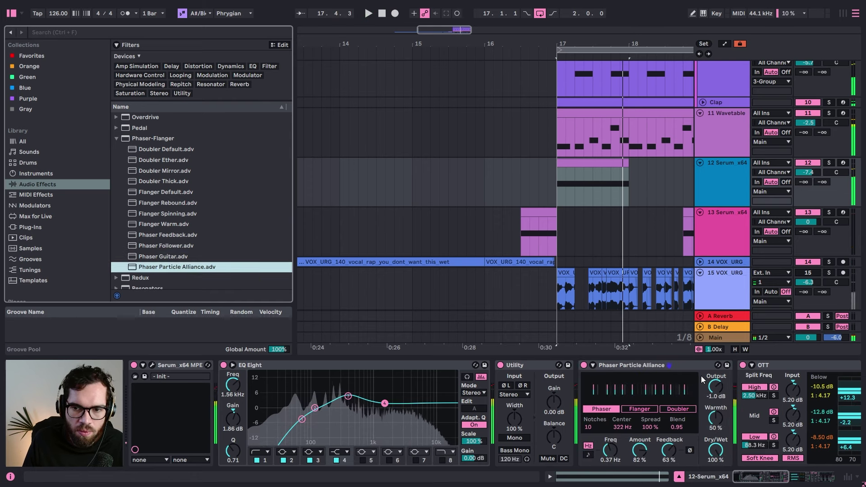
left_click_drag(717, 458, 717, 482)
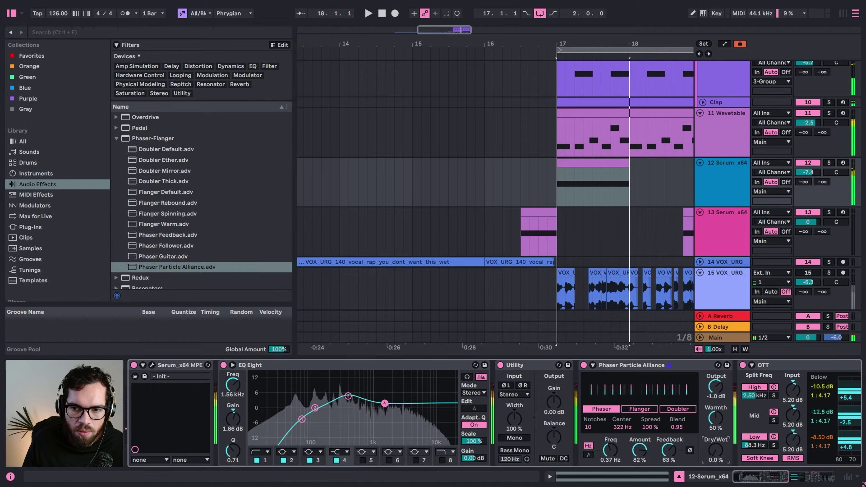
key("space")
Step: Automate the phaser's Dry/Wet on track 12 with a ramp rising from 0% at bar 17 to a peak at bar 18
key("a")
left_click(545, 191)
left_click(559, 203)
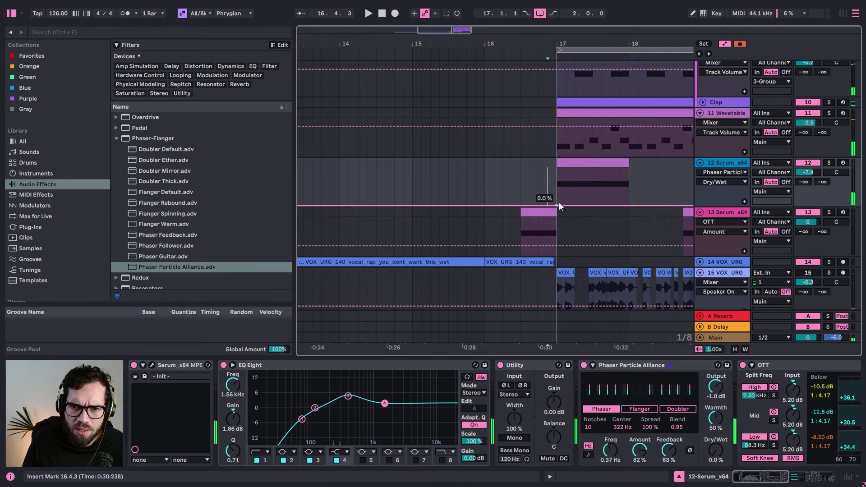
key("space")
left_click_drag(571, 206, 637, 205)
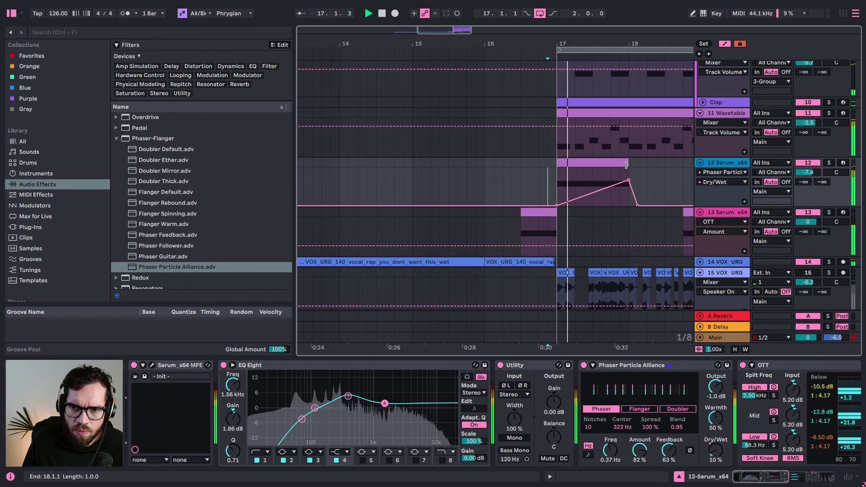
Step: Lengthen track 12's Serum clip to end at 18.4.1 and reshape its Dry/Wet automation to stay high past bar 18
left_click_drag(626, 164, 666, 168)
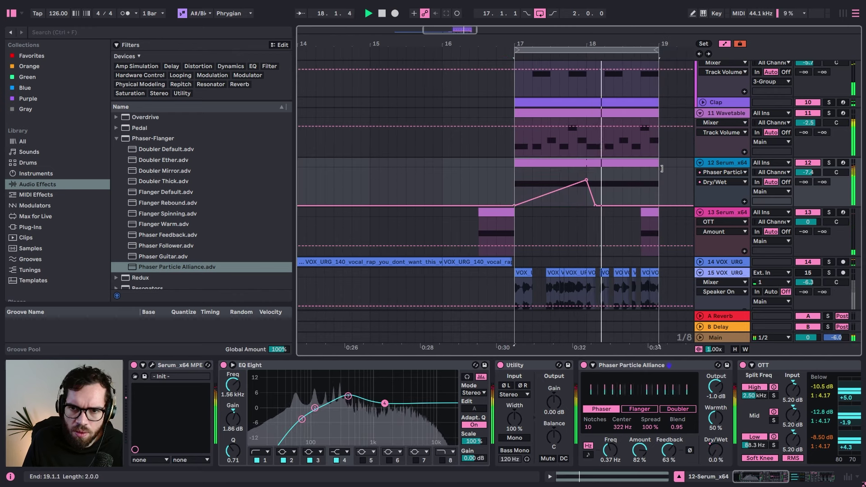
mouse_move(596, 206)
left_mouse_down()
mouse_move(595, 175)
mouse_move(622, 172)
mouse_move(631, 182)
left_mouse_up()
key("space")
left_click(654, 163)
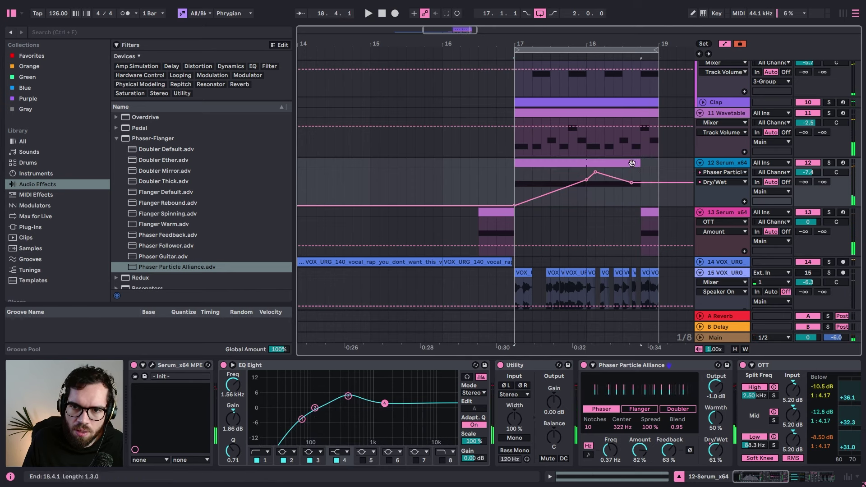
key("a")
left_click(456, 161)
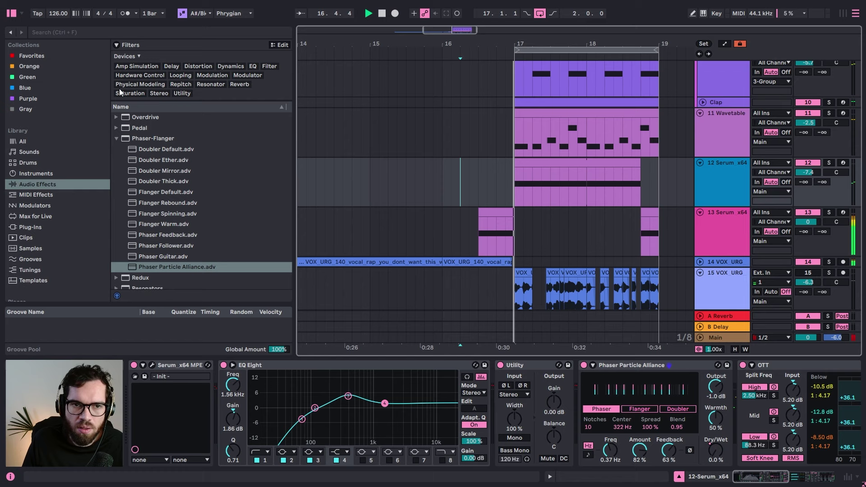
Step: Hide the browser, fold all the tracks and unfold the 3 Group drum tracks
left_click(14, 15)
left_click_drag(246, 41, 348, 41)
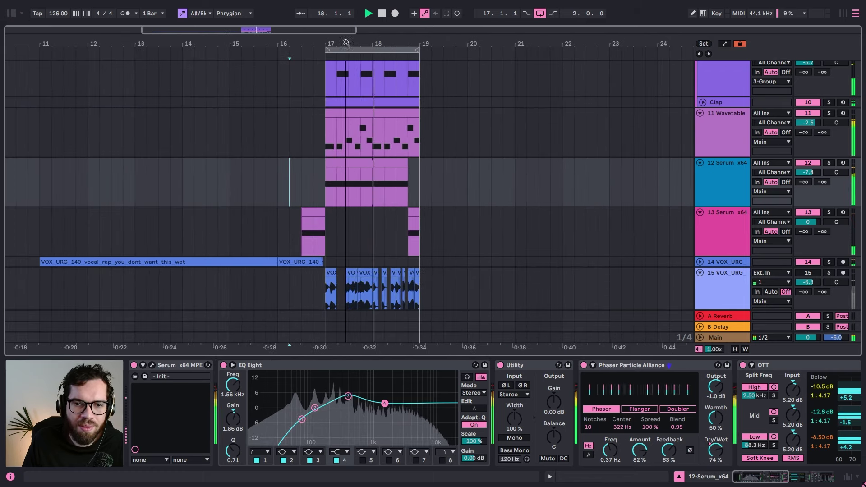
scroll(443, 161, "up", 2)
left_click(732, 221)
key("ctrl+a")
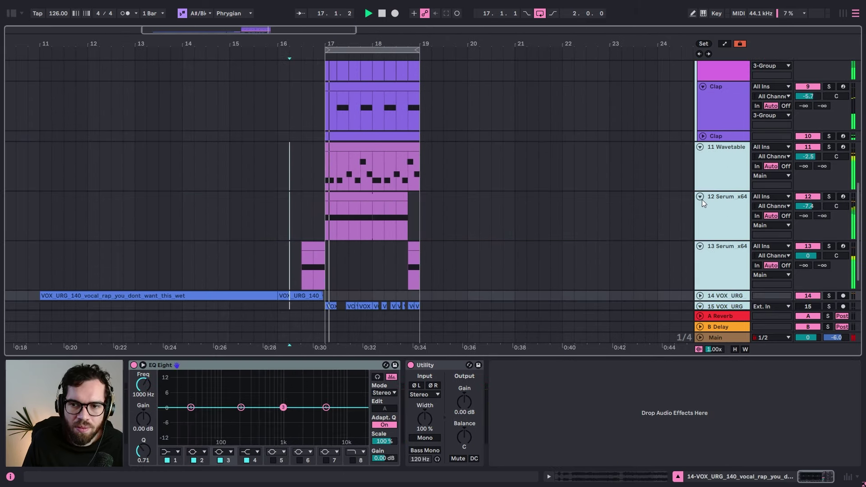
key("space")
left_click(701, 197)
left_click(448, 110)
left_click(700, 87)
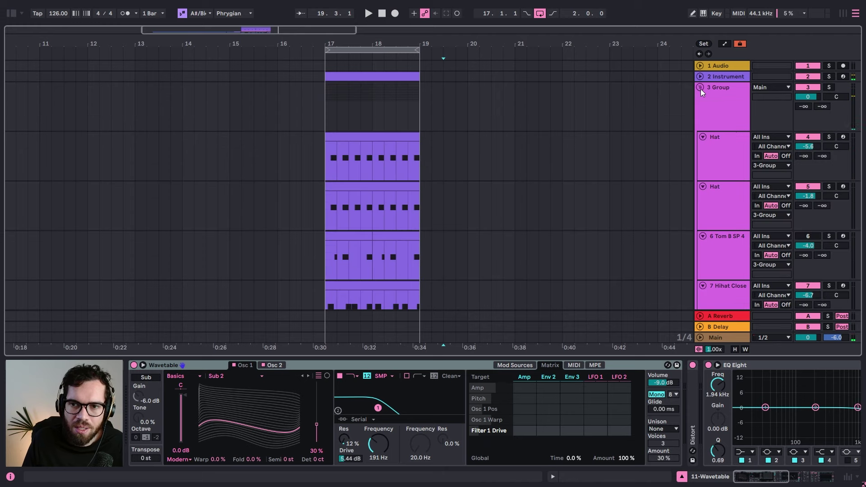
Step: Duplicate the 8 Hihat Close track inside 3 Group
left_click(733, 145)
scroll(726, 207, "down", 3)
left_click(736, 209)
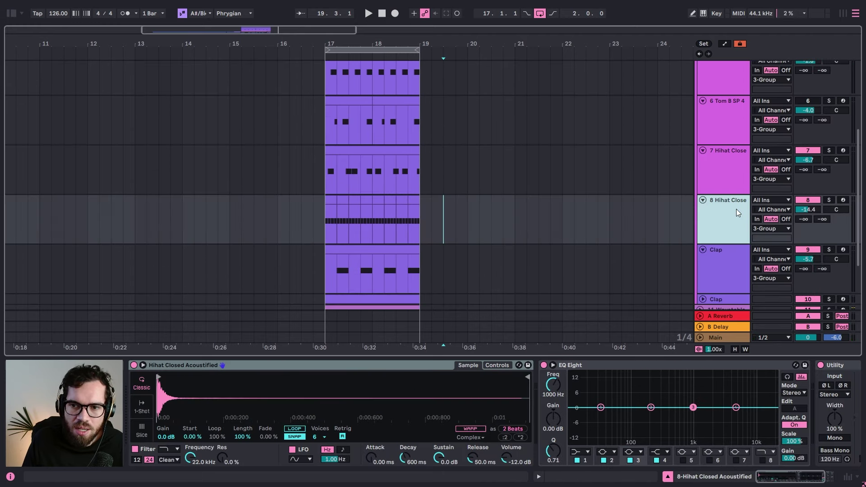
key("ctrl+d")
Step: Search the Drums library for "shak" without a Hihat filter
left_click(13, 12)
left_click(74, 30)
type("shak")
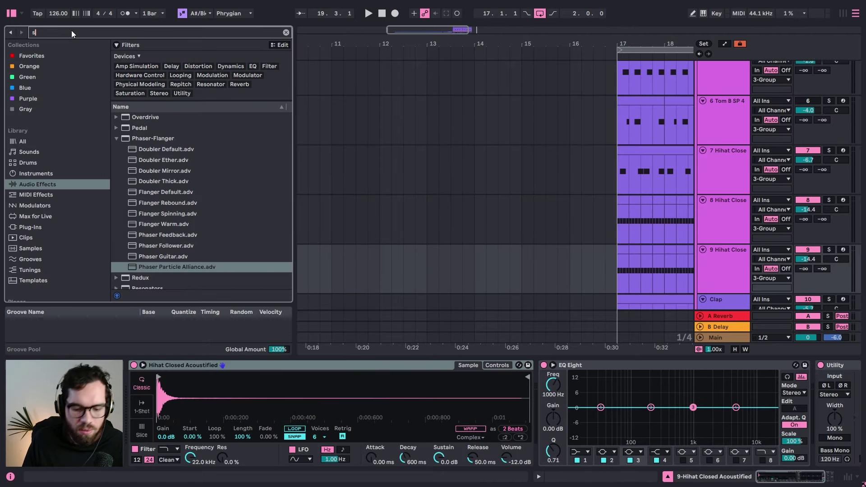
left_click(46, 164)
left_click(146, 89)
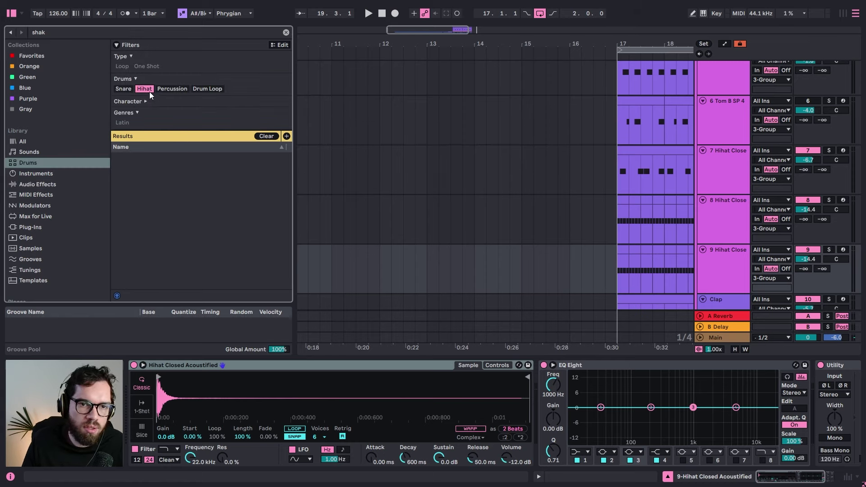
left_click(147, 82)
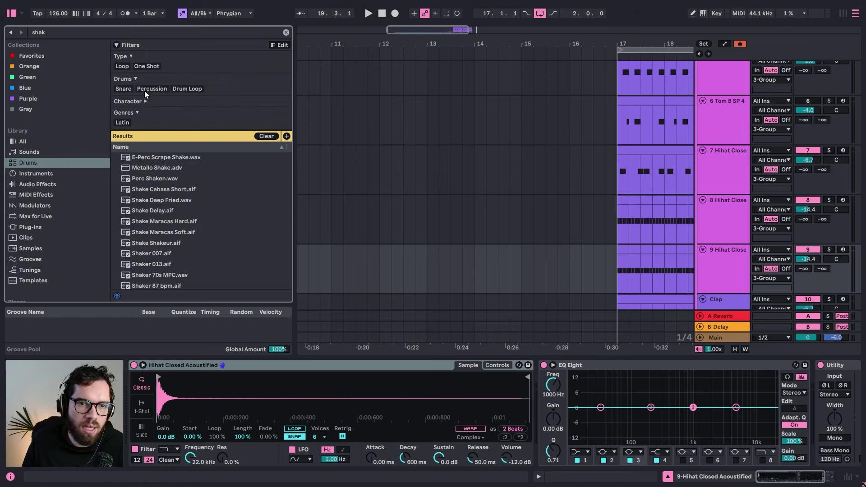
Step: Preview the shaker samples and load Shake Cabasa Short.aif into the duplicated hi-hat track in place of its sample
left_click(161, 169)
left_click(163, 188)
left_click(164, 178)
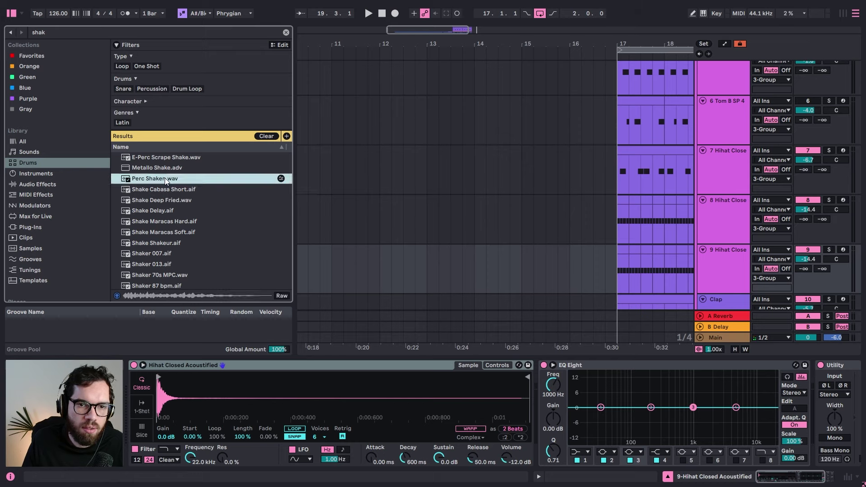
left_click(168, 192)
left_click(170, 198)
left_click(163, 192)
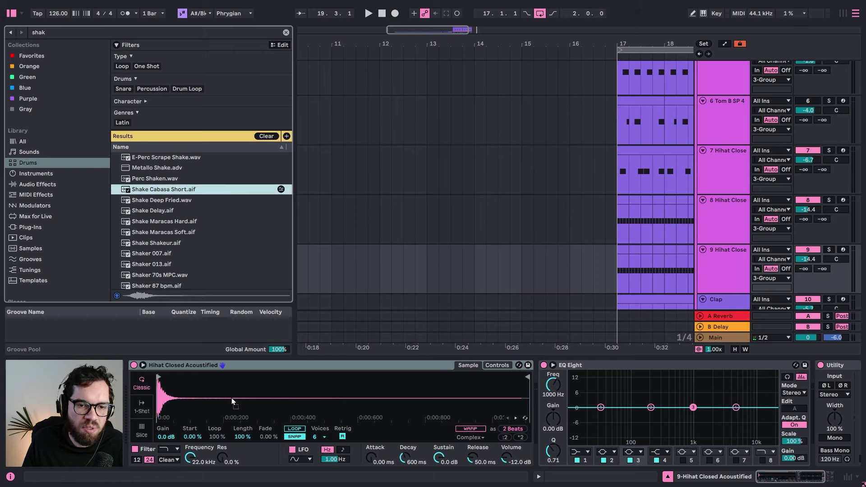
left_click_drag(232, 397, 233, 399)
Step: Play the loop with the new shaker track soloed, set its volume to -13.2 dB and unsolo it
key("space")
key("space")
left_click_drag(670, 251, 600, 253)
key("space")
left_click(829, 250)
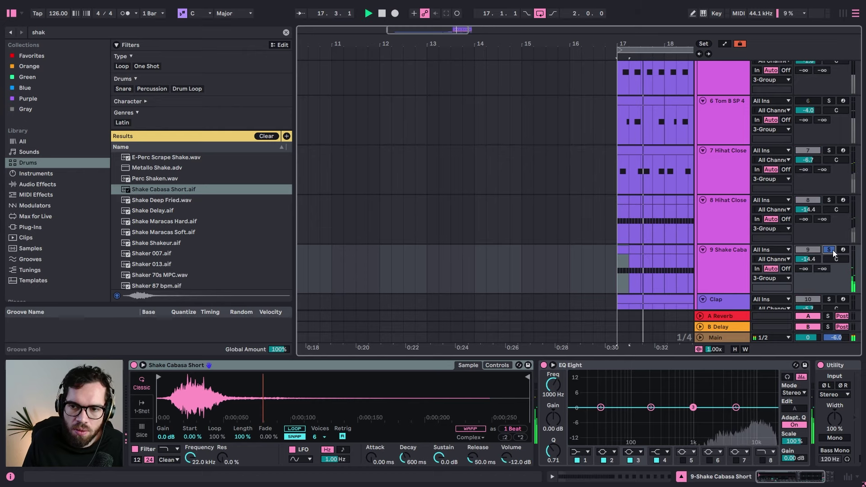
left_click_drag(815, 261, 814, 256)
left_click(829, 250)
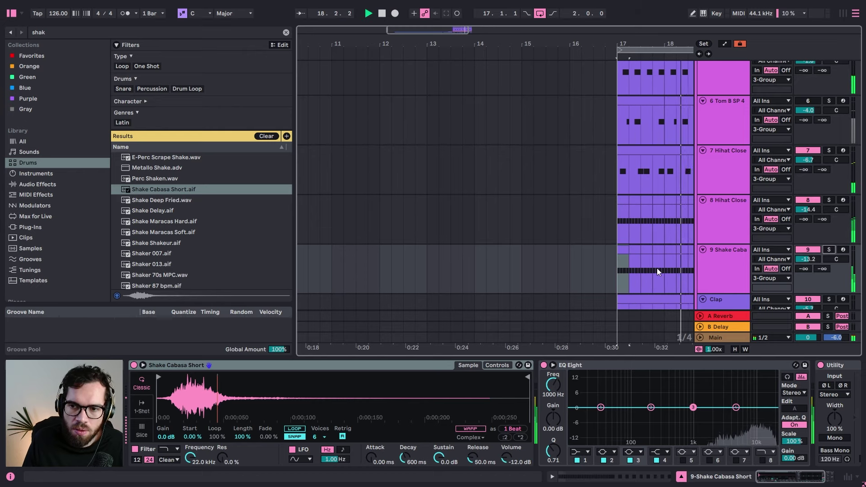
Step: Hide the browser and fold 3 Group to show the whole track list
left_click(4, 13)
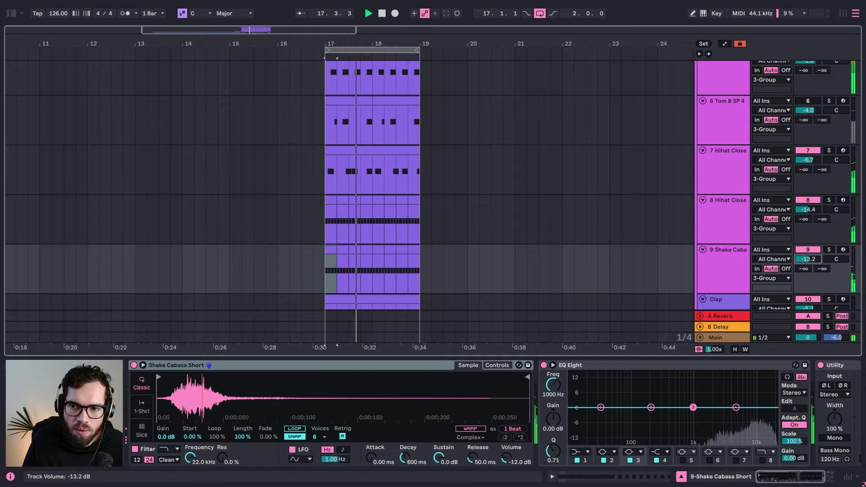
scroll(381, 202, "up", 10)
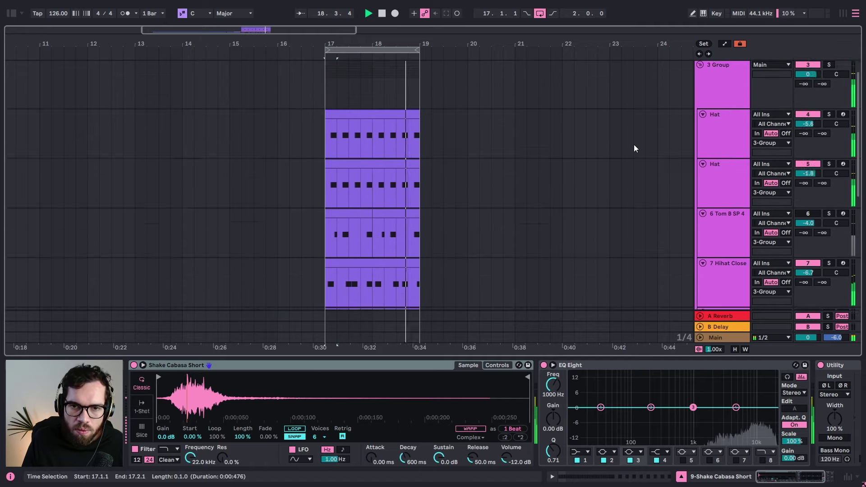
left_click(721, 150)
left_click(725, 126)
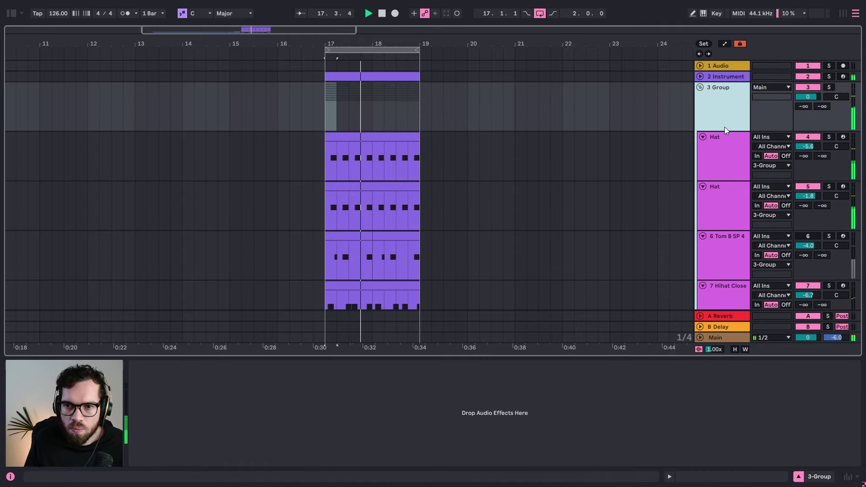
left_click(701, 88)
left_click(303, 111)
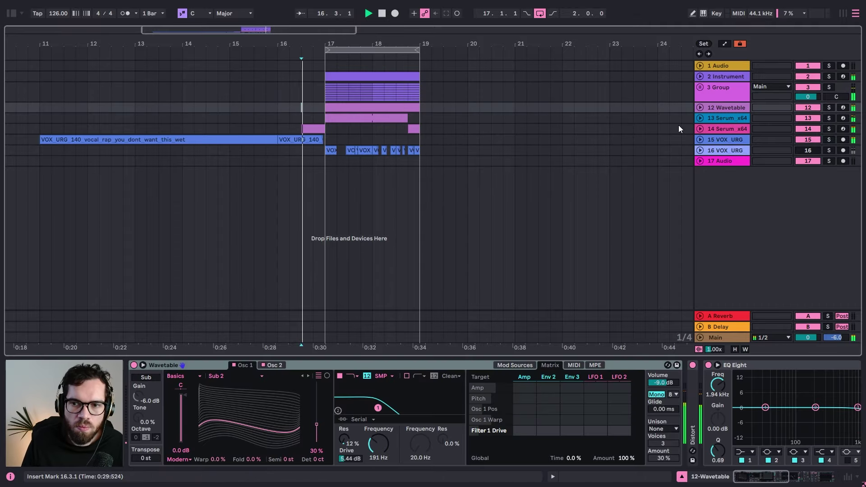
Step: Unfold the 13 Serum track, collapse its Utility and EQ Eight, and move EQ Eight between Phaser Particle Alliance and OTT
left_click(700, 118)
left_click(719, 139)
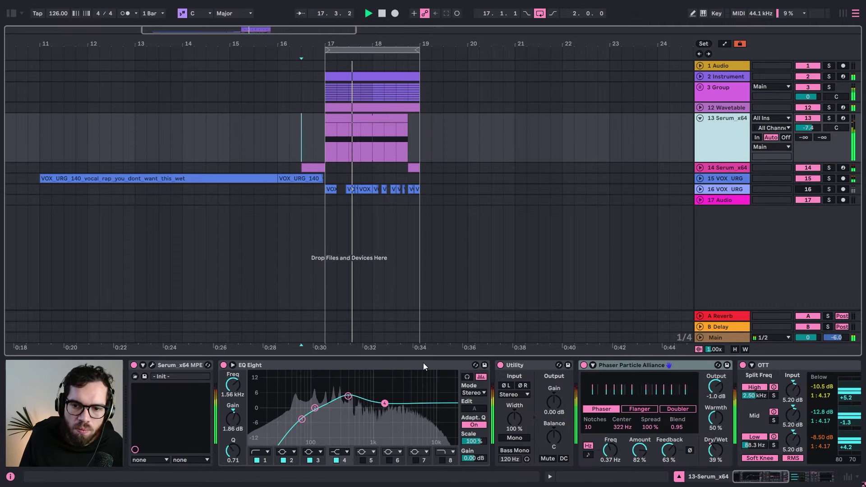
double_click(523, 364)
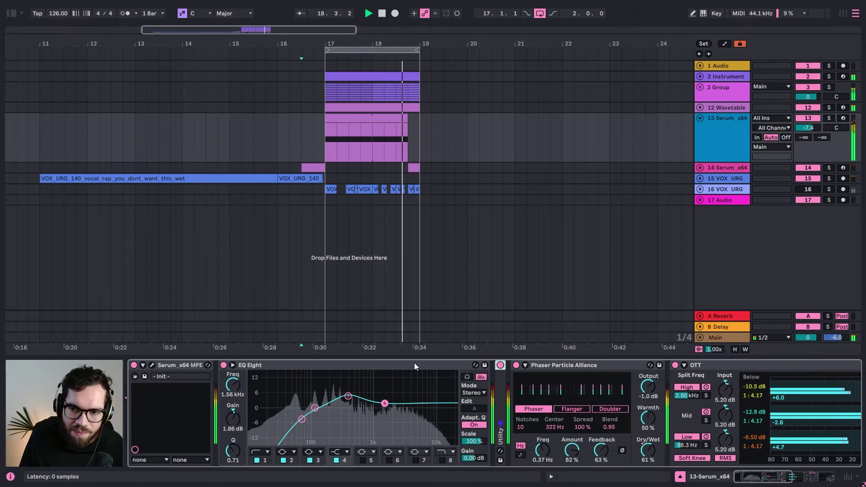
double_click(304, 366)
left_click_drag(224, 406, 407, 378)
Step: Restart playback, expand the Serum track's EQ Eight and set its low-cut band to 111 Hz
key("space")
key("space")
double_click(402, 381)
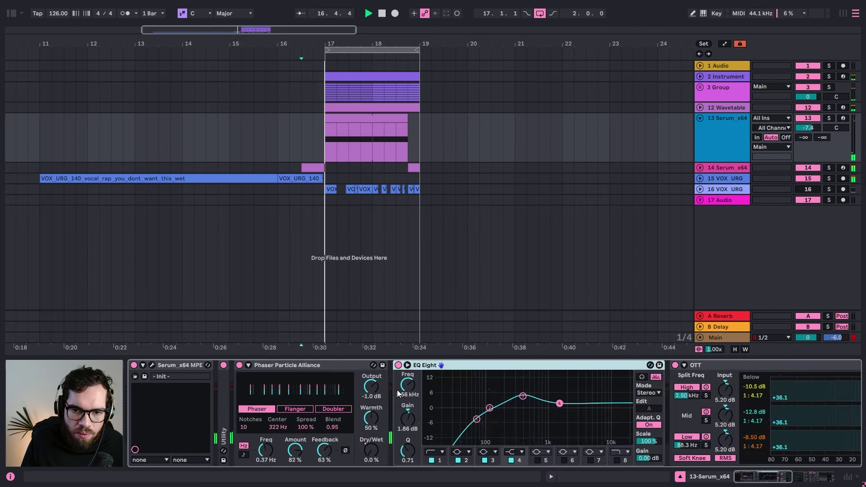
left_click_drag(477, 420, 489, 422)
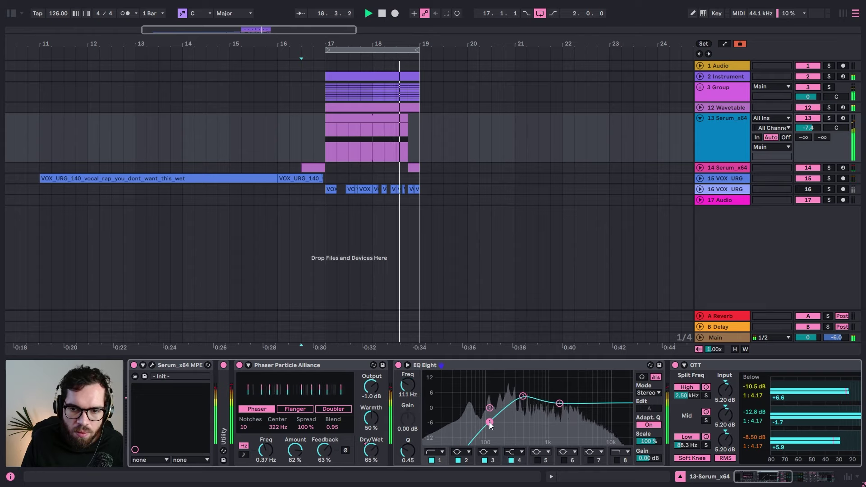
Step: Play the loop from bar 16, stop playback and fold the 13 Serum track
left_click(281, 138)
key("space")
key("space")
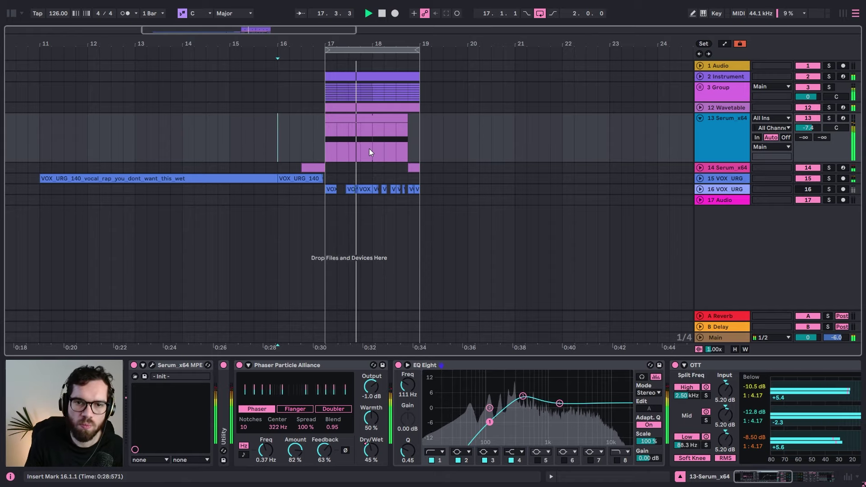
left_click(699, 122)
key("space")
key("ctrl+a")
left_click(700, 119)
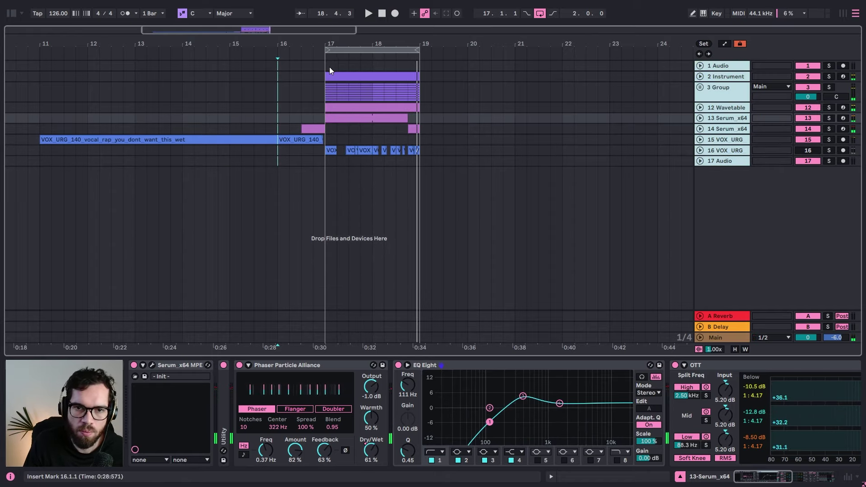
Step: Duplicate bars 17 to 19 on all tracks, extend the loop range to bar 21 and turn looping off
left_click_drag(329, 66, 422, 162)
key("ctrl+d")
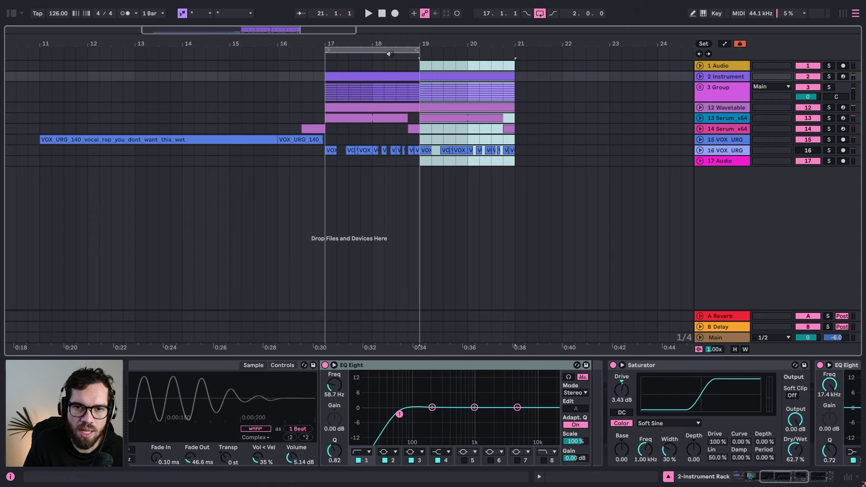
left_click_drag(412, 48, 515, 49)
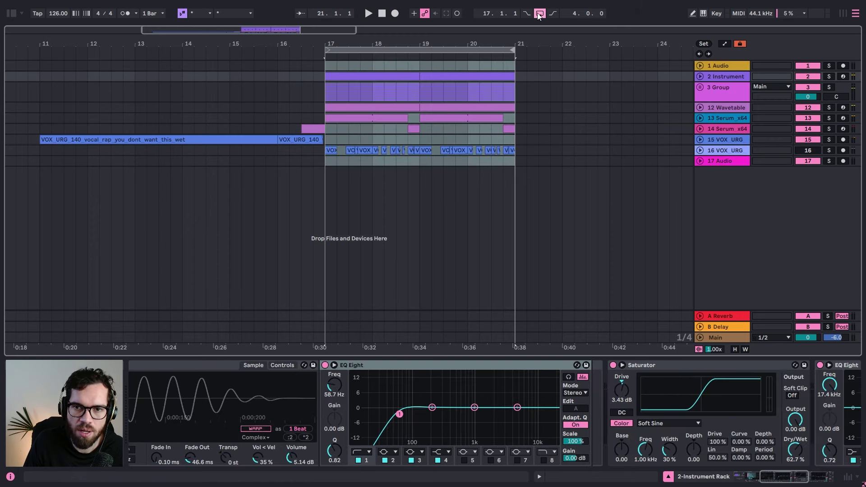
Step: Delete the duplicated 12 Wavetable clip at bars 19 to 21 and play from just before bar 17
left_click(450, 104)
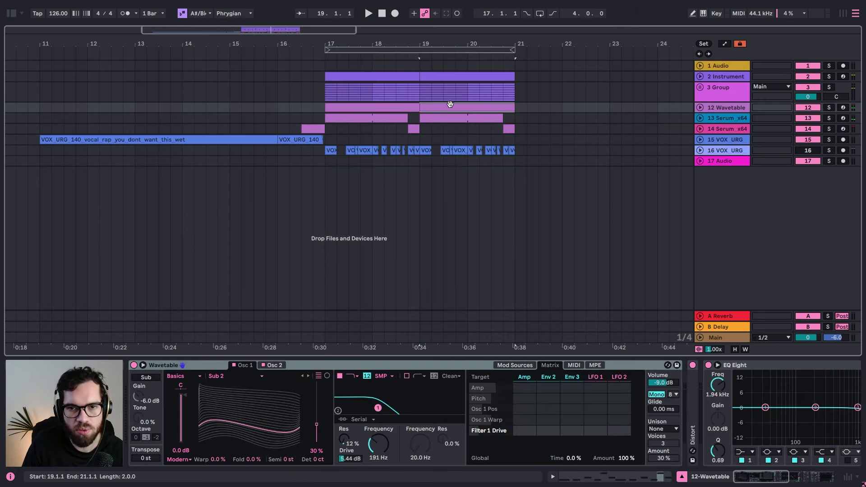
key("Delete")
left_click(300, 89)
key("space")
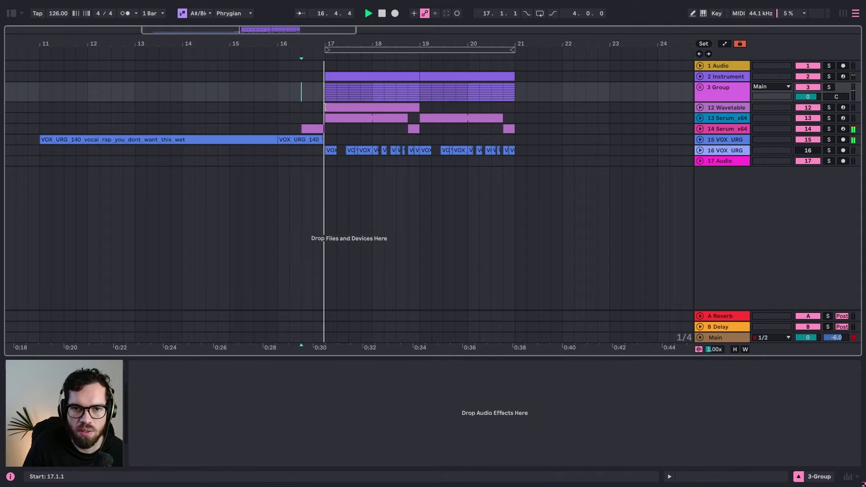
Step: Activate the 16 VOX track and try clearing its clips in bars 17 to 19
left_click(324, 107)
left_click(511, 159)
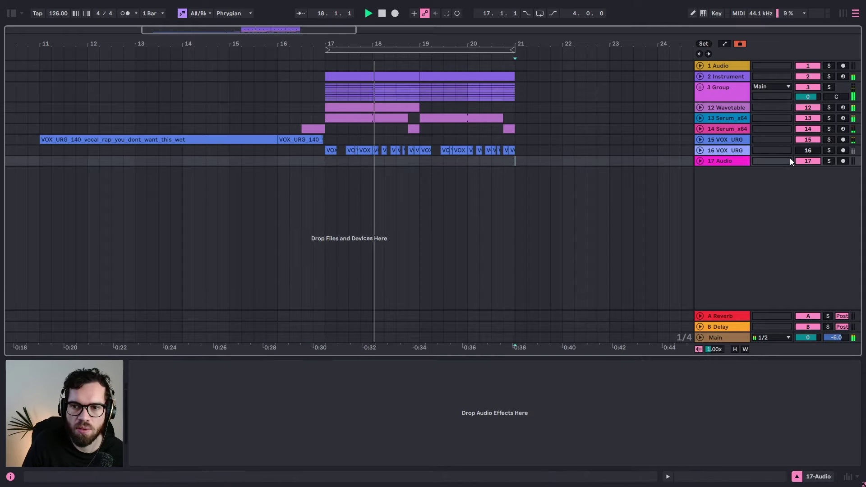
left_click(327, 151)
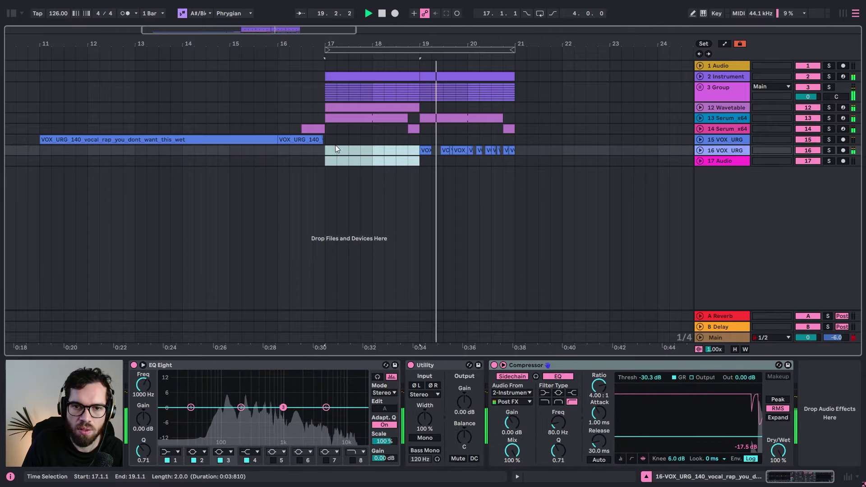
Step: Rename the 12 Wavetable track as Bass and duplicate its clip into bars 19 to 21
left_click(395, 113)
key("ctrl+d")
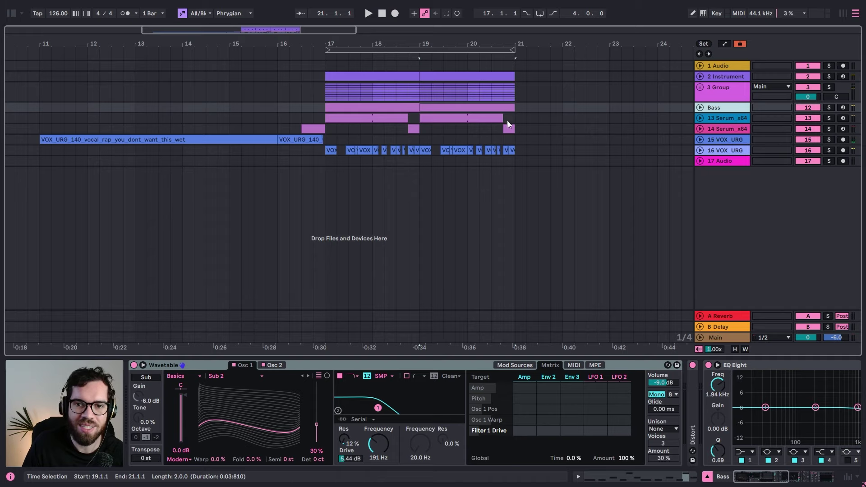
Step: Delete the duplicated 13 Serum clip at bar 19 and the 16 VOX clips in bars 17 to 19 while playing
left_click(457, 114)
left_click(322, 89)
key("space")
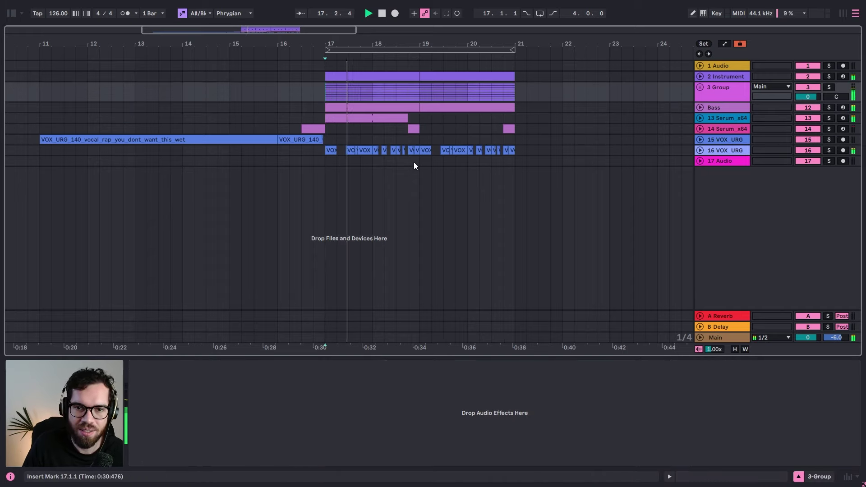
left_click_drag(414, 165, 327, 148)
key("Delete")
left_click(373, 162)
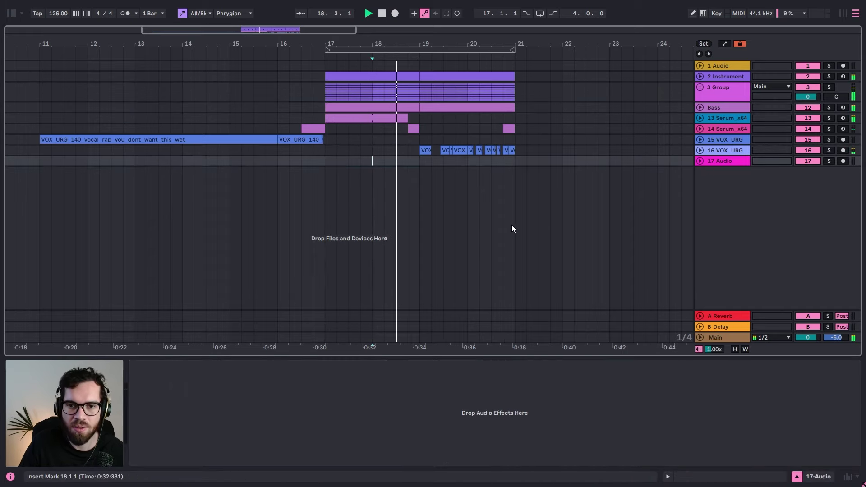
Step: Unfold the 16 VOX track, set its volume to -5.3 dB and replay from before bar 16
left_click(726, 152)
left_click(700, 151)
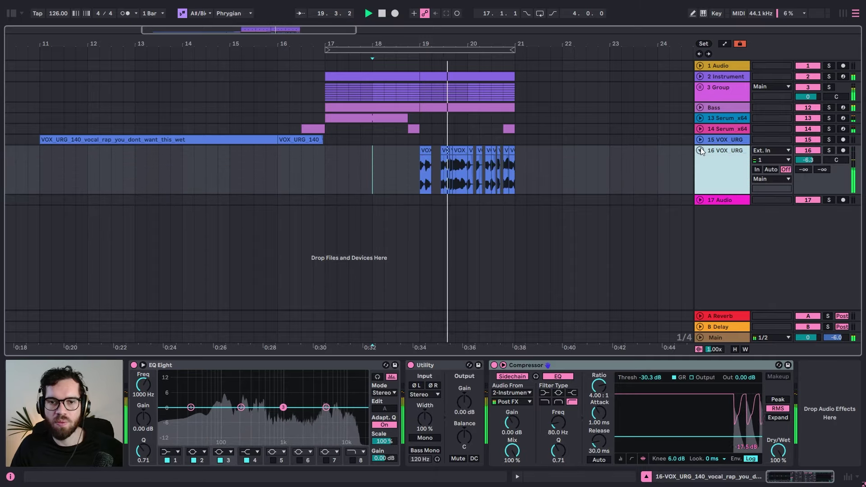
left_click_drag(809, 161, 810, 158)
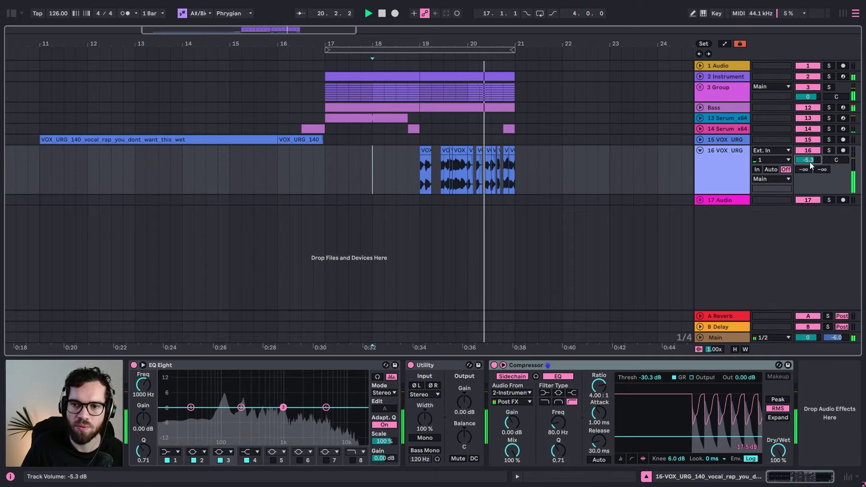
left_click(426, 140)
left_click(267, 108)
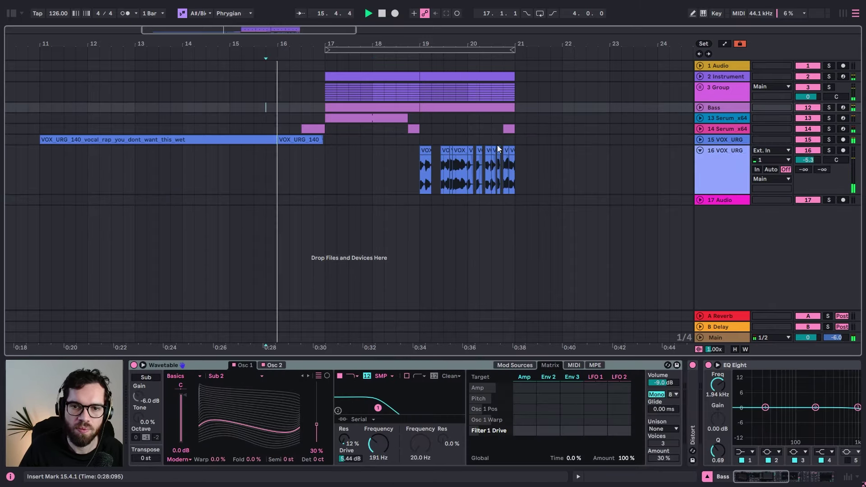
left_click_drag(467, 44, 513, 45)
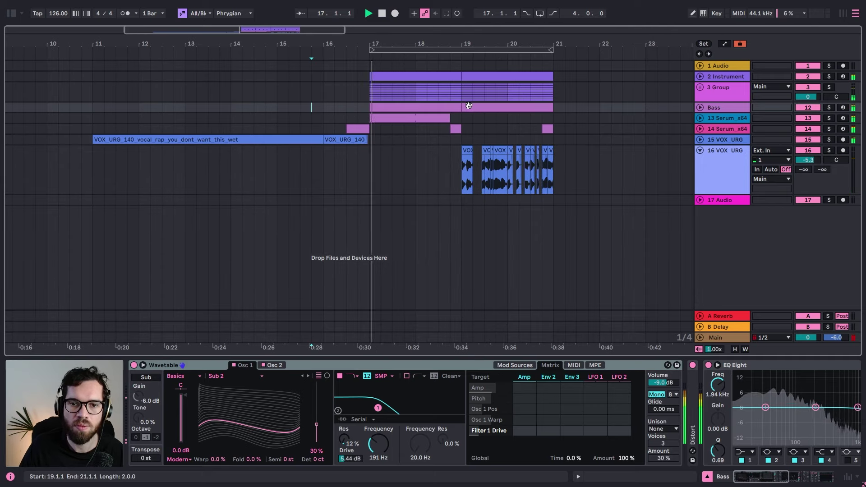
left_click(427, 139)
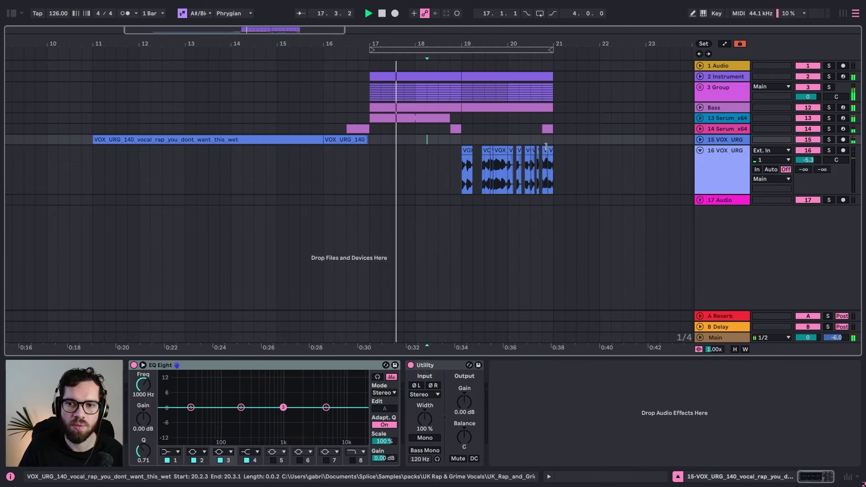
Step: Rename the 13 Serum track as Lead
left_click(724, 121)
key("ctrl+r")
type("Lead")
key("Return")
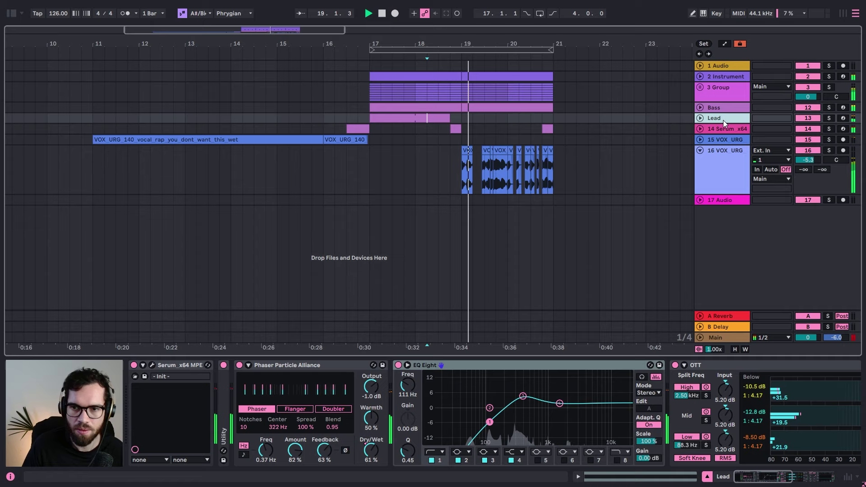
Step: Stop playback and duplicate bars 17 to 21 of the arrangement from 2 Instrument through 16 VOX
left_click(562, 126)
left_click(660, 121)
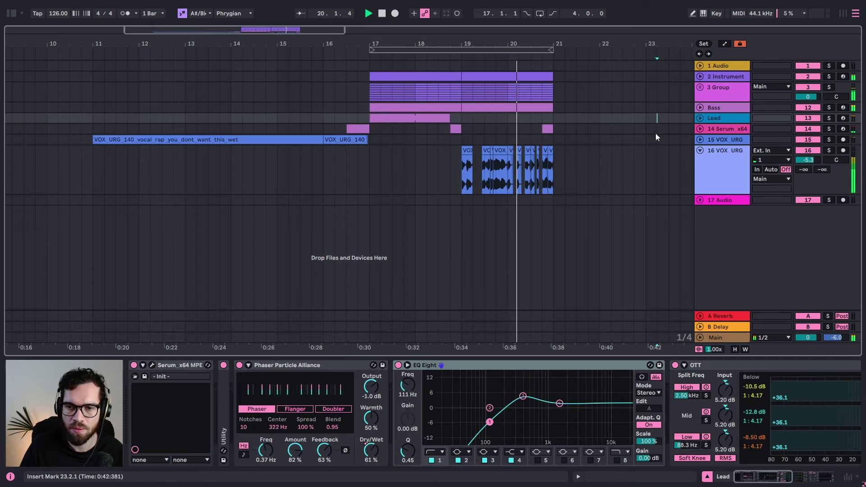
left_click(664, 137)
key("space")
left_click(551, 186)
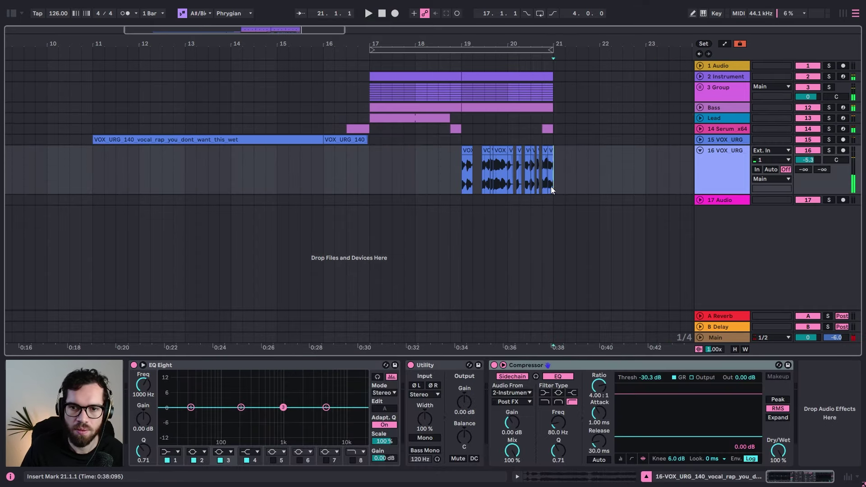
left_click_drag(551, 186, 370, 75)
key("ctrl+d")
Step: Play the arrangement from bar 20, unfold the Bass track and stop playback
left_click(325, 140)
key("space")
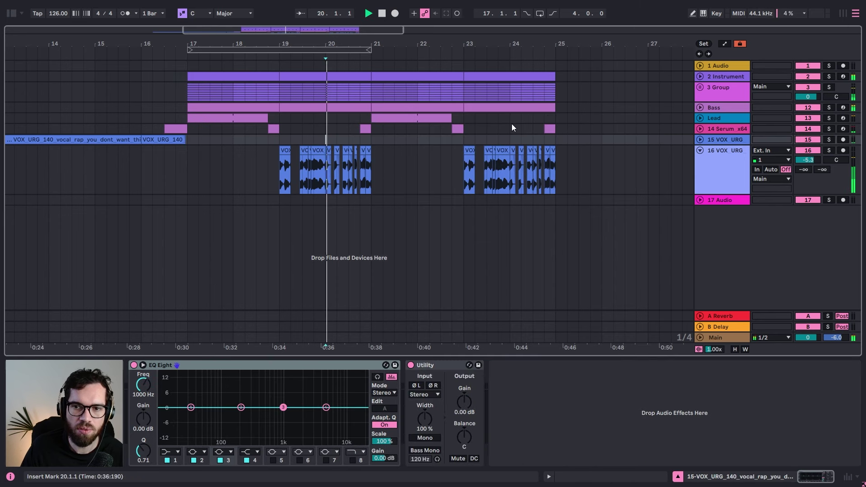
left_click(702, 108)
key("space")
Step: In the Lead clip at bar 21, shorten the A#0 note to half a bar and add a copy after it raised to B0
double_click(394, 157)
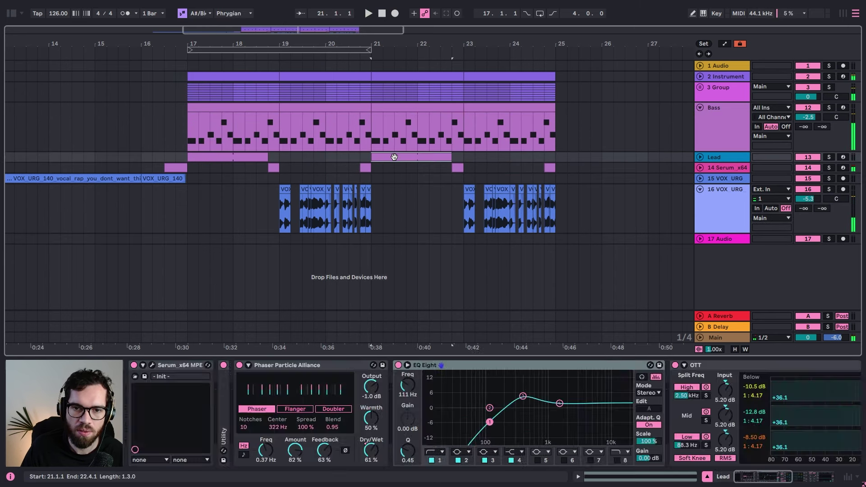
left_click(515, 361)
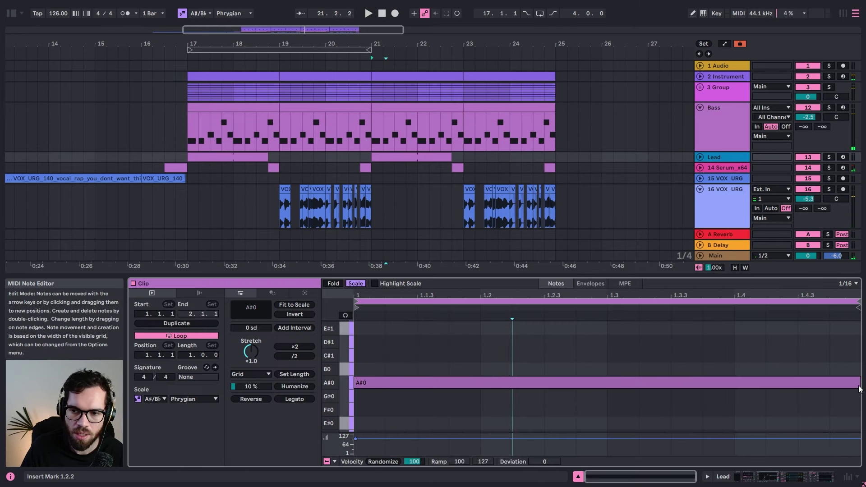
left_click_drag(859, 384, 604, 393)
key("ctrl+d")
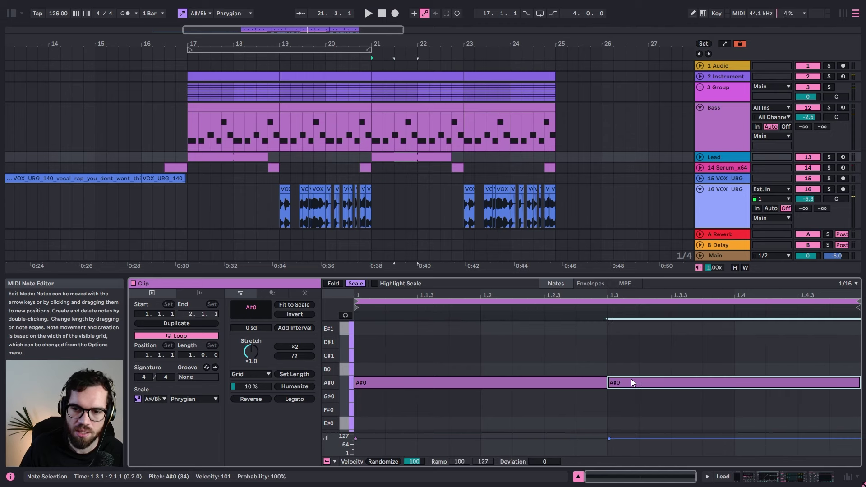
key("Up")
Step: Play the edited Lead clip from bar 21 and unfold the Lead track
key("space")
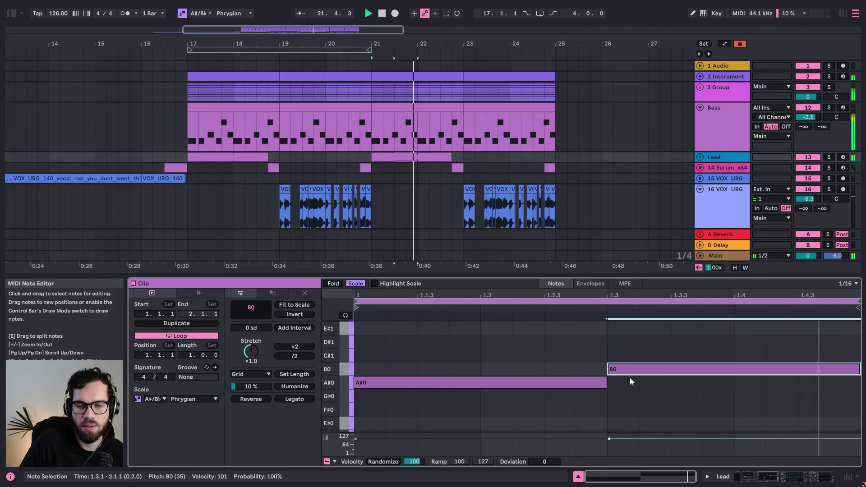
left_click(699, 157)
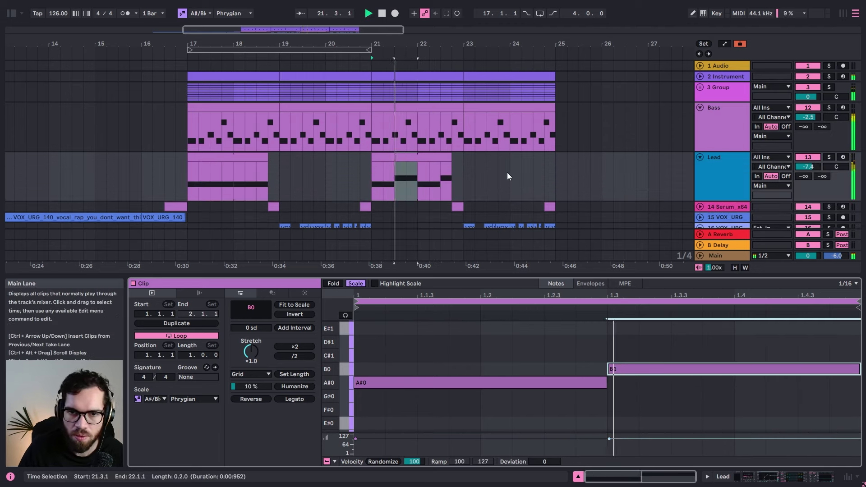
left_click(446, 154)
double_click(446, 155)
key("space")
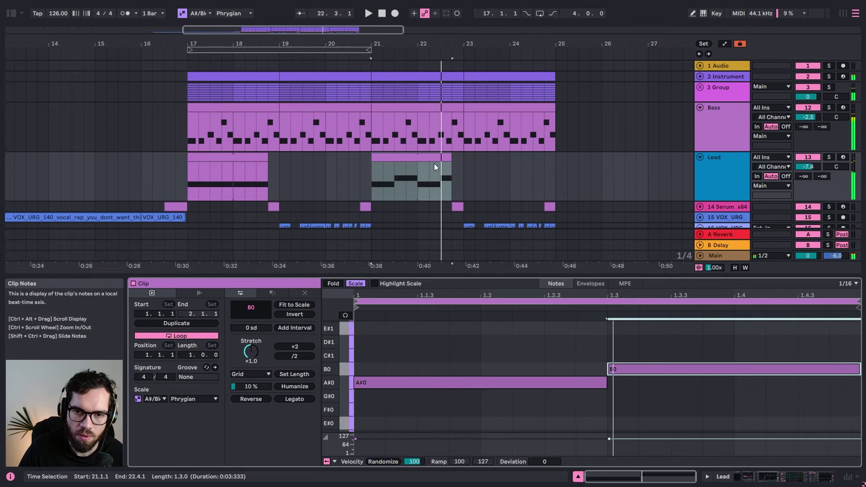
key("space")
Step: Consolidate the Lead clip at bar 21 and raise its third note, at 2.1.1, to C#1
left_click(434, 155)
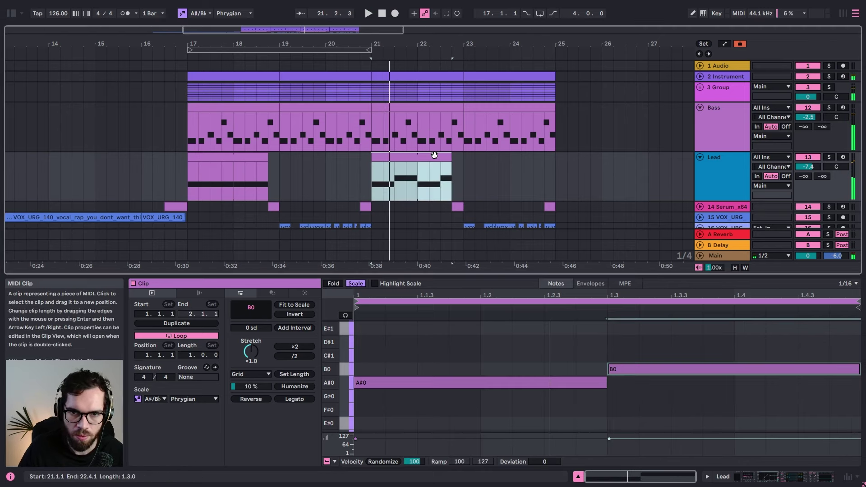
left_click(687, 382)
key("Up")
key("Up")
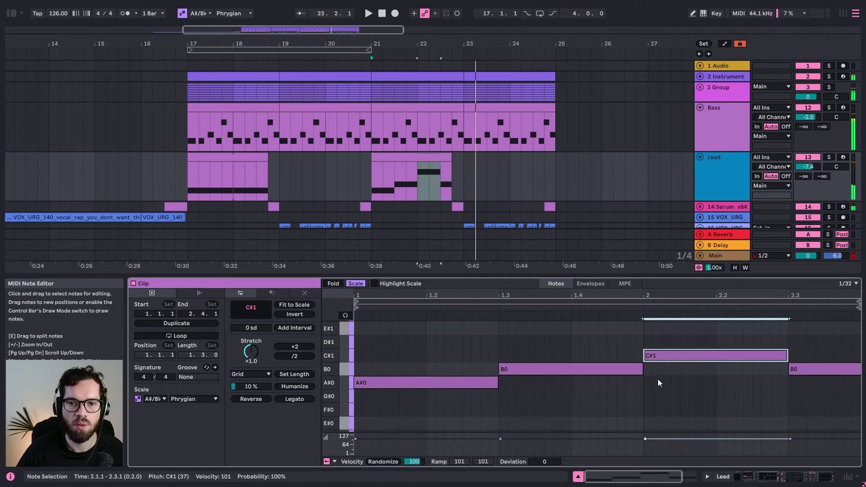
Step: Play the arrangement from bar 16, hide the clip view and select the Lead track
left_click(158, 133)
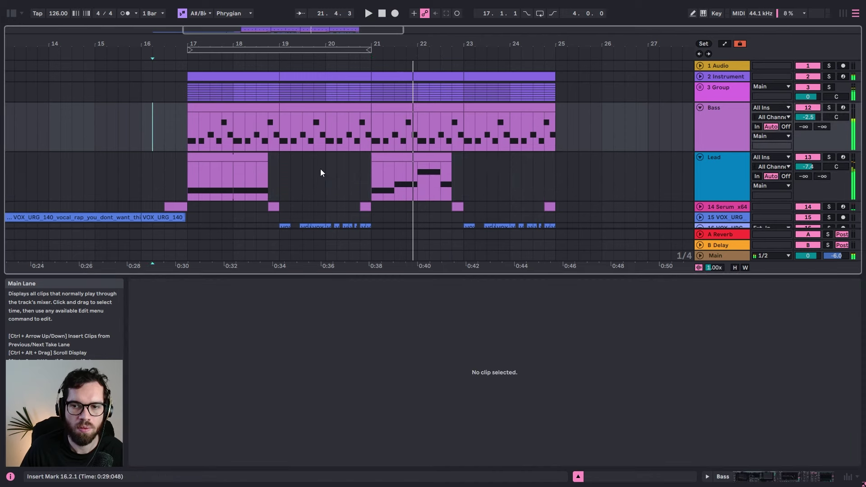
left_click(578, 477)
left_click(714, 183)
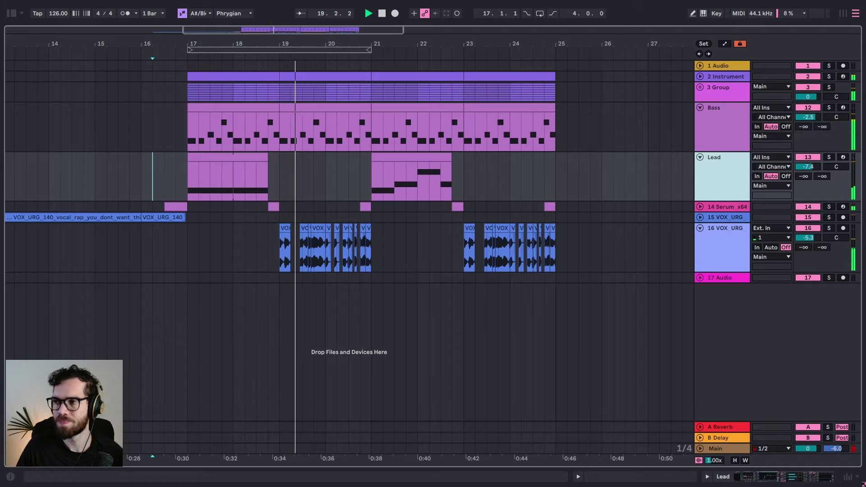
Step: Unfold and solo the 2 Instrument track, show its devices and stop playback
left_click(700, 77)
left_click(733, 68)
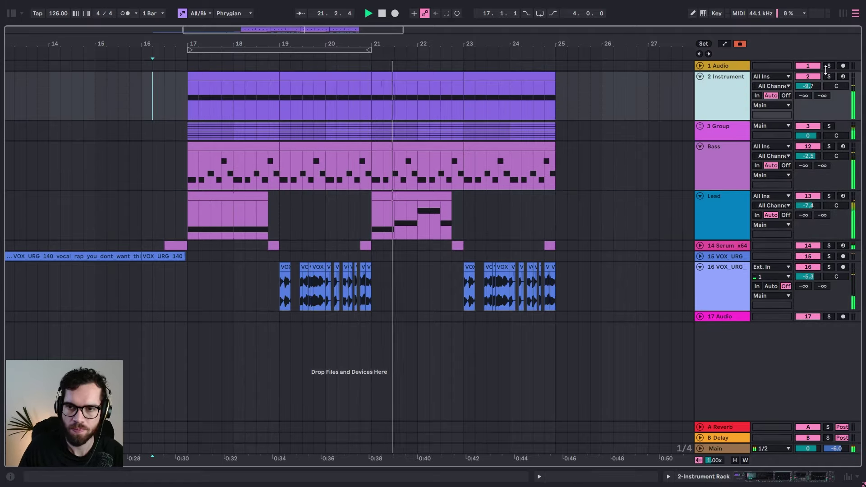
left_click(829, 77)
double_click(722, 92)
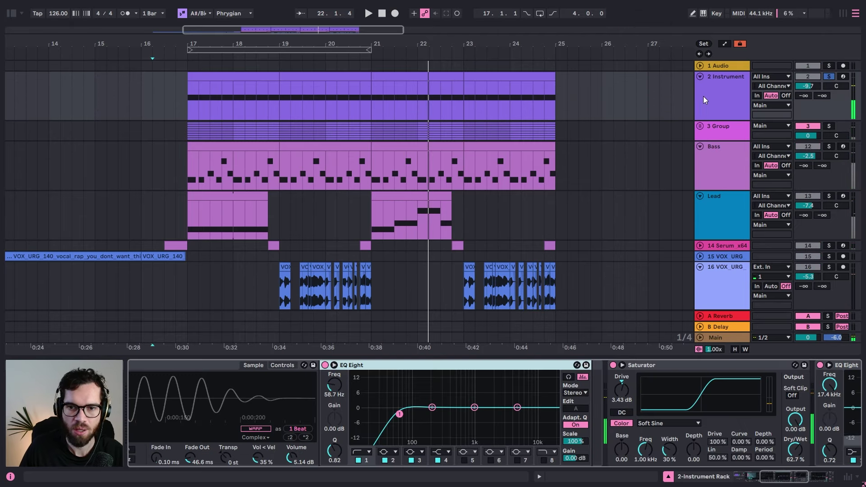
Step: Show the browser, search the plug-ins for "ksh" and load KSHMR Essentials Kick onto the 2 Instrument track
left_click(11, 14)
double_click(41, 34)
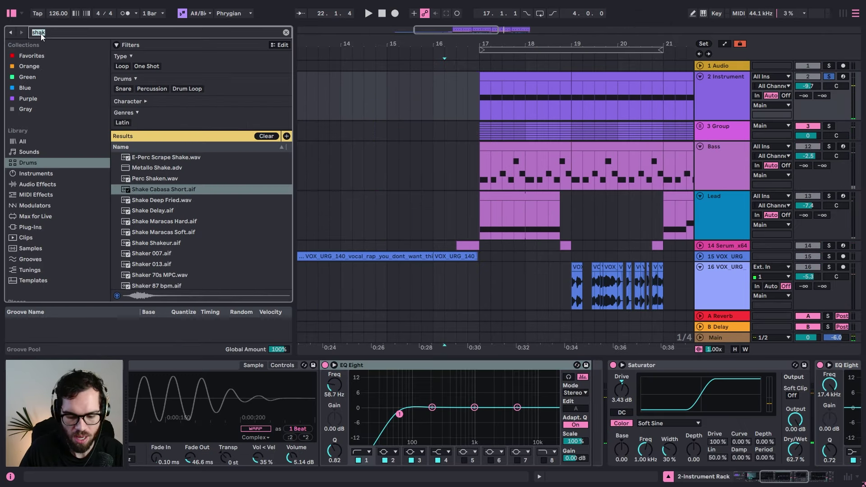
type("ksh")
left_click(40, 220)
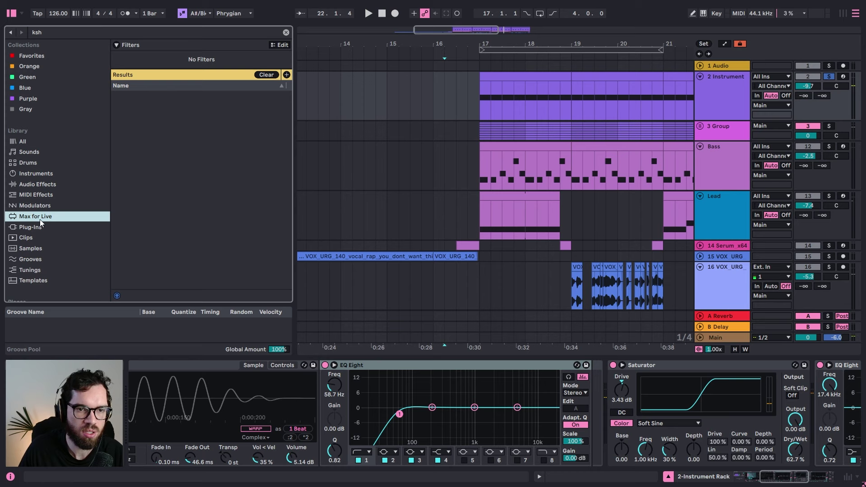
key("Up")
key("Up")
left_click(45, 227)
double_click(146, 147)
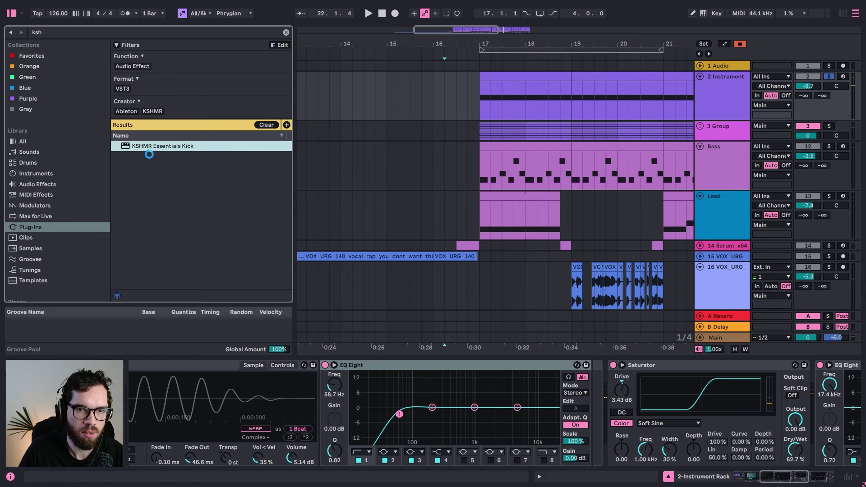
Step: Set KSHMR Essentials Kick's Mid to 117.6%, Air to 32.4% and Pressure to 4.2%, and adjust Trans, Comp, Tape and Width
left_click_drag(119, 176, 206, 140)
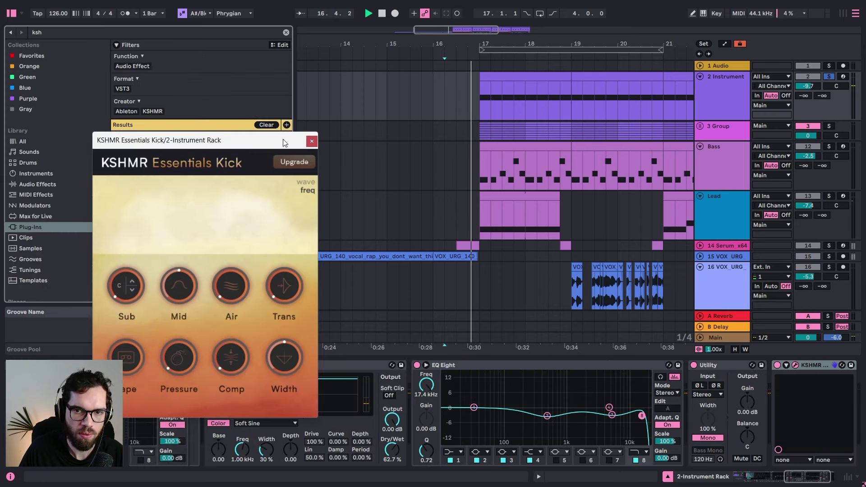
left_click_drag(180, 286, 253, 261)
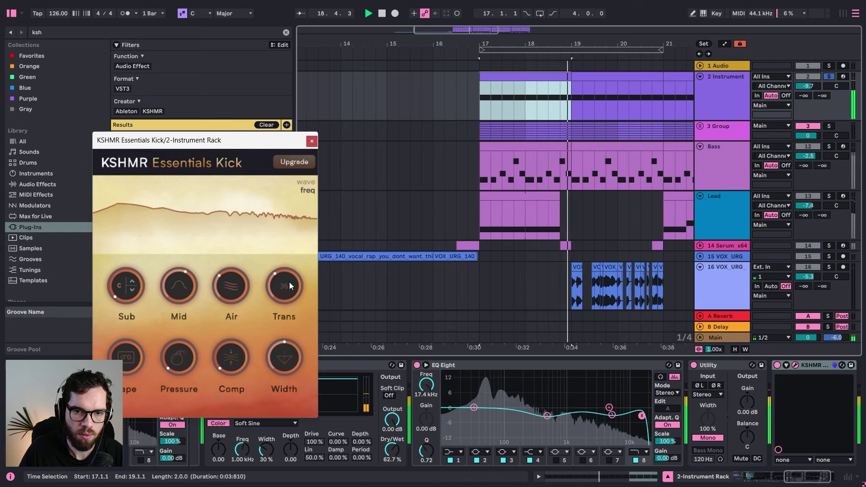
left_click_drag(288, 283, 298, 225)
left_click_drag(180, 358, 272, 393)
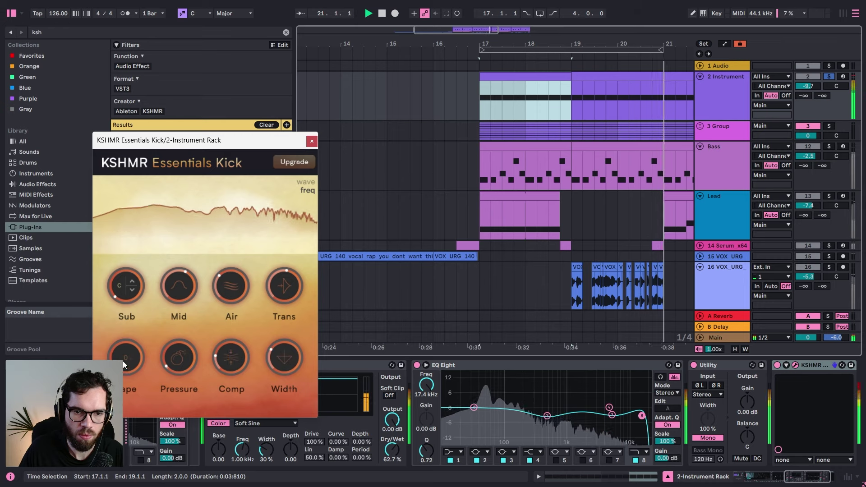
mouse_move(123, 360)
left_mouse_down()
mouse_move(131, 343)
mouse_move(125, 356)
left_mouse_up()
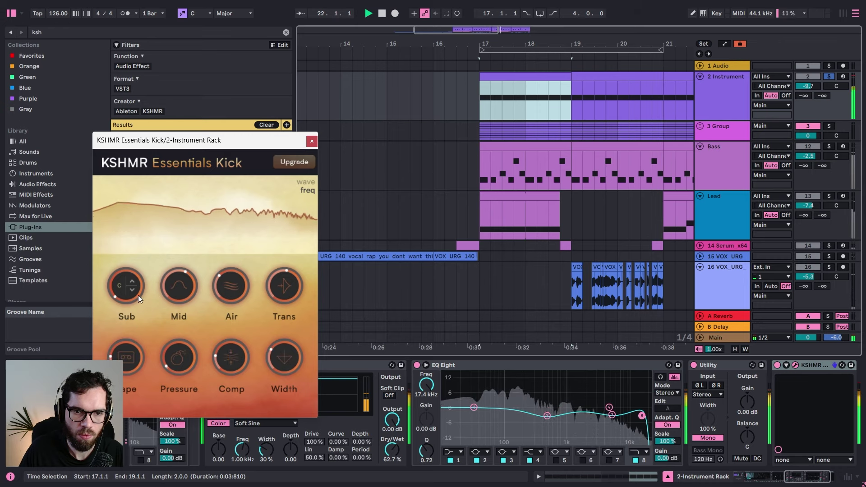
Step: Raise the Sub amount in KSHMR Essentials Kick and tune its note to A#
left_click_drag(138, 295, 134, 258)
left_click(132, 282)
left_click(132, 282)
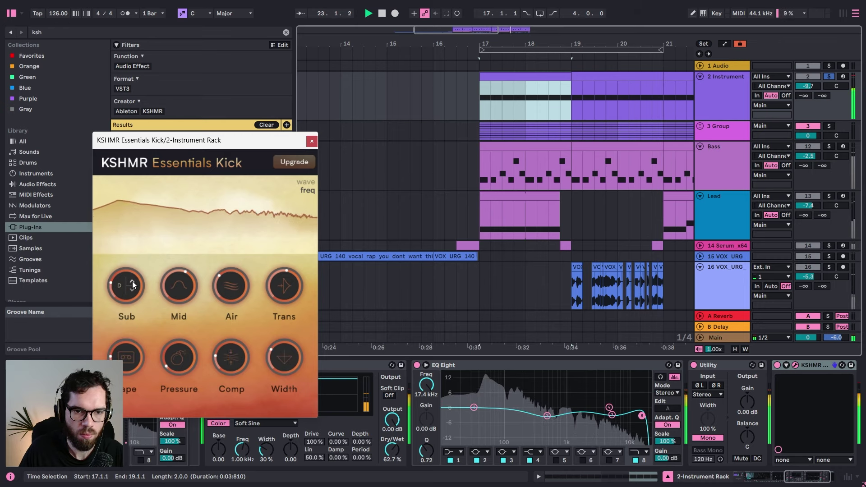
left_click(132, 282)
left_click(132, 282)
left_click(132, 282)
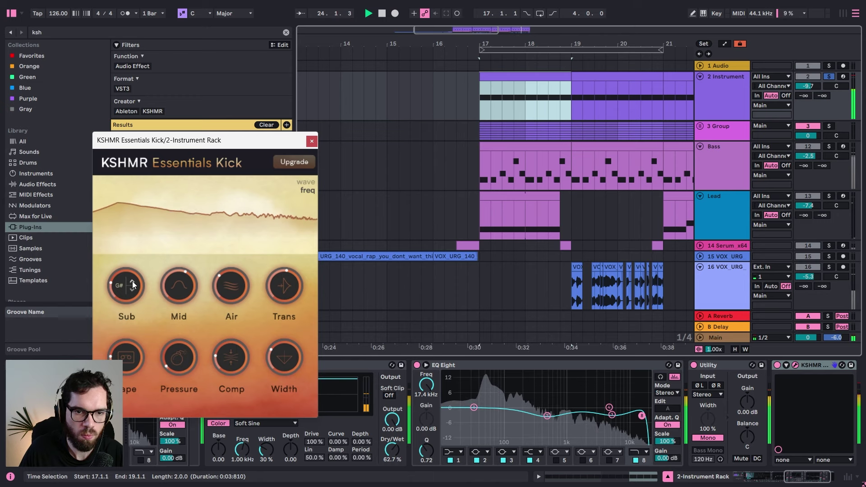
left_click_drag(117, 284, 145, 259)
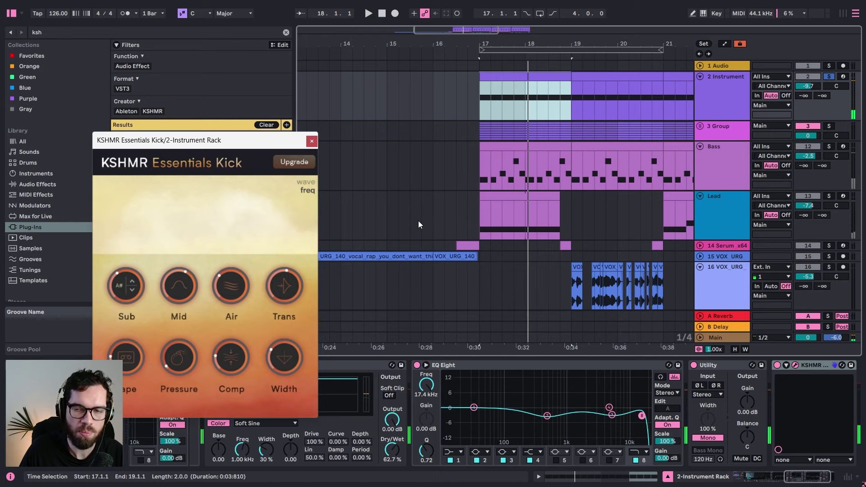
Step: Check the note of the Lead clip at bar 17, and reselect the 2 Instrument track
double_click(546, 202)
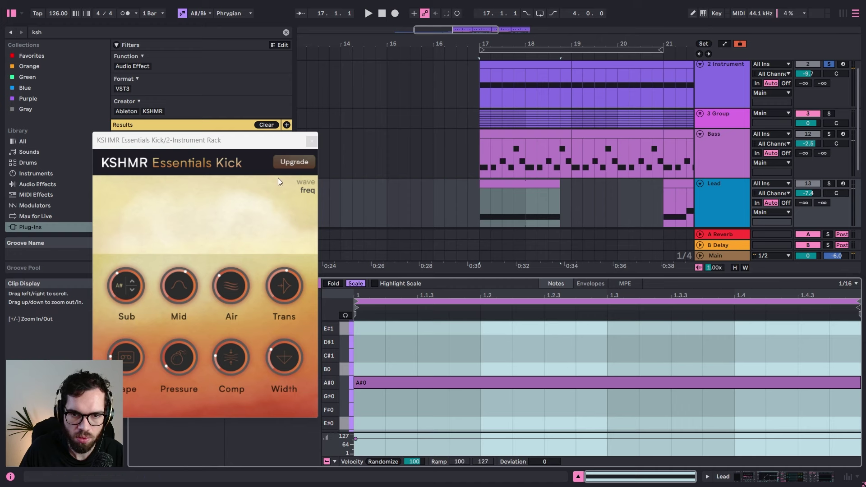
left_click_drag(263, 149, 274, 222)
scroll(671, 102, "up", 1)
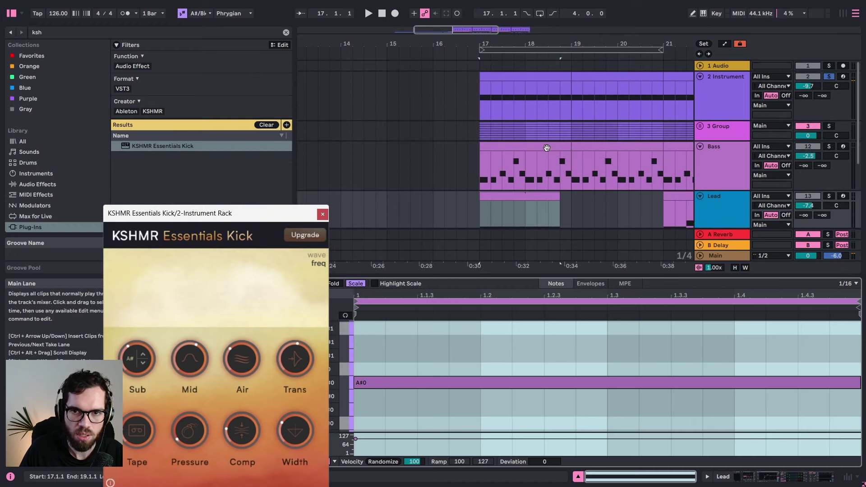
left_click(717, 90)
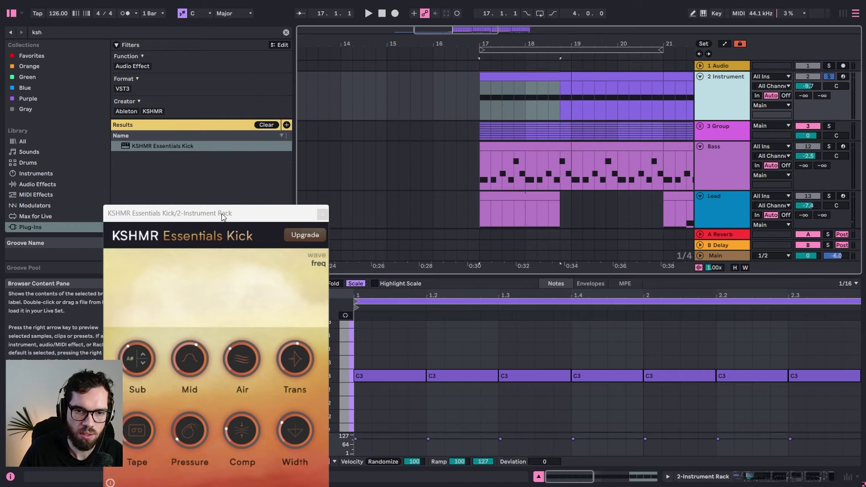
Step: Play from bar 17, unsolo the 2 Instrument track and close the KSHMR Essentials Kick window
left_click_drag(221, 217, 322, 101)
key("space")
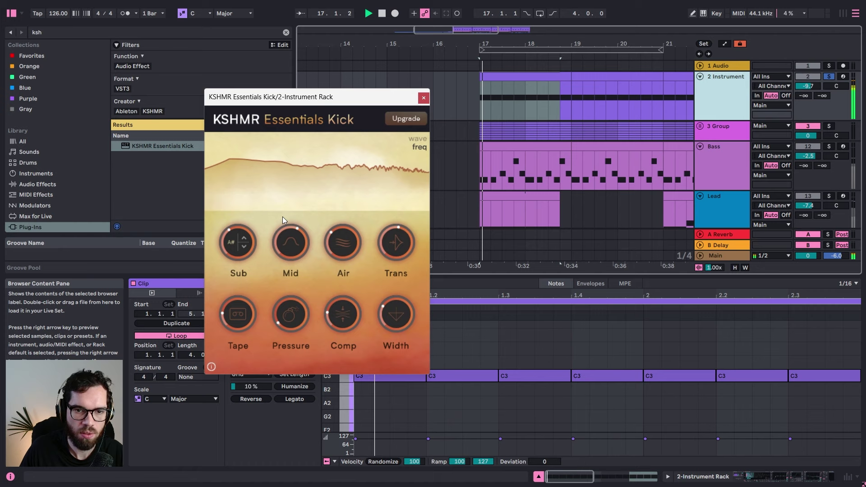
left_click(827, 79)
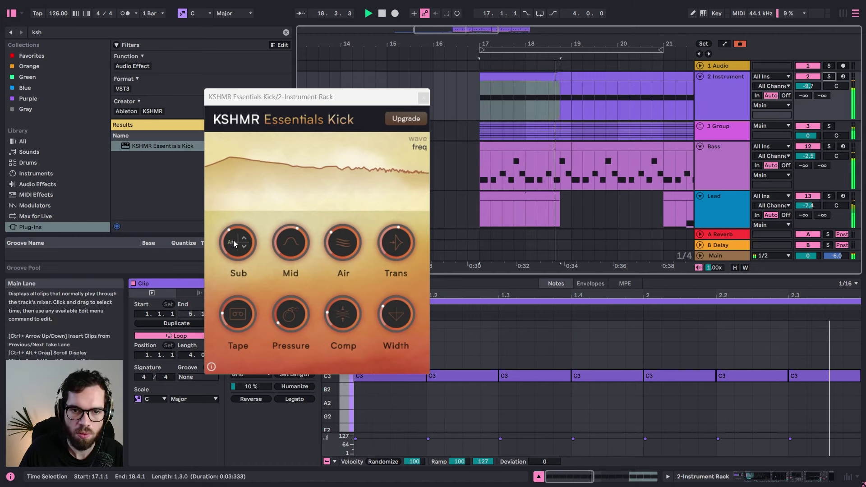
left_click(423, 97)
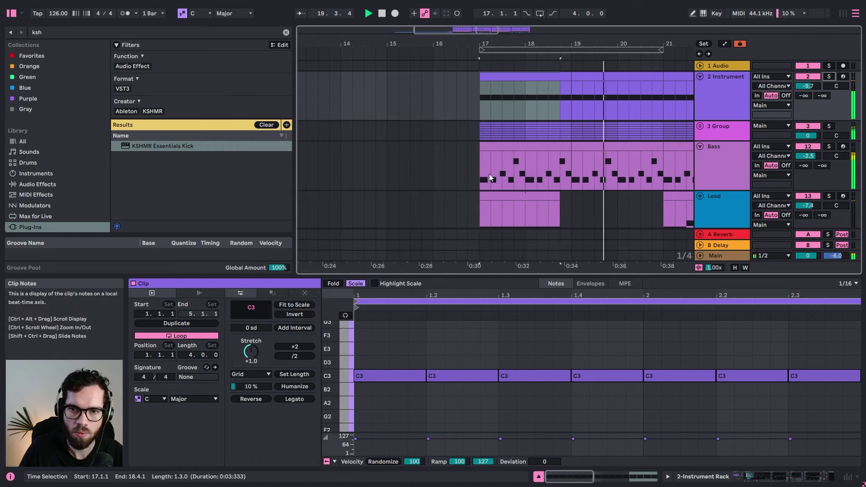
Step: Duplicate the 2 Instrument track and delete the Instrument Rack from the copy
left_click(727, 91)
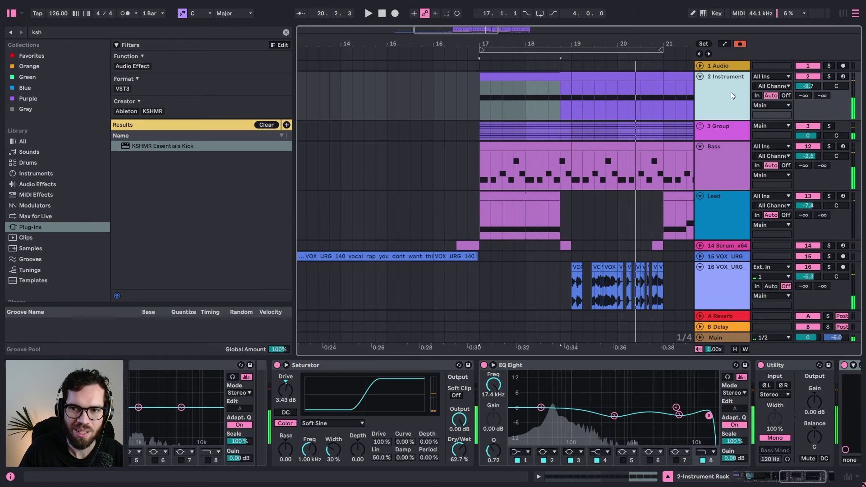
key("ctrl+d")
left_click(181, 364)
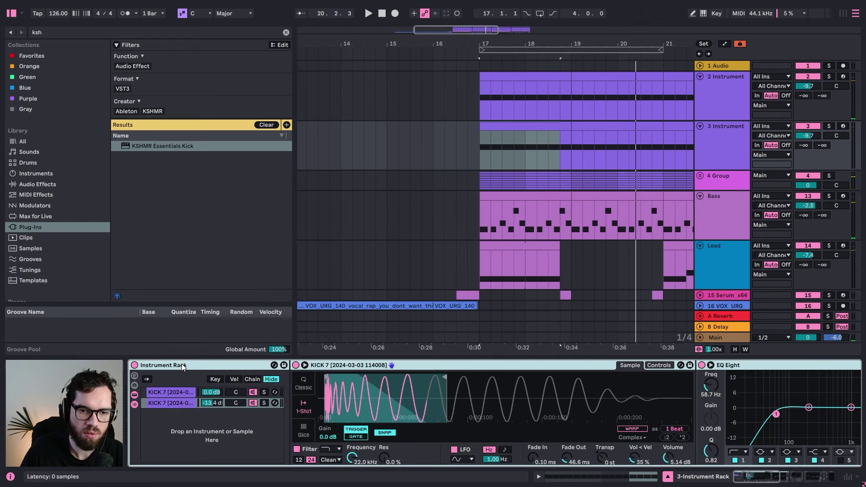
key("Delete")
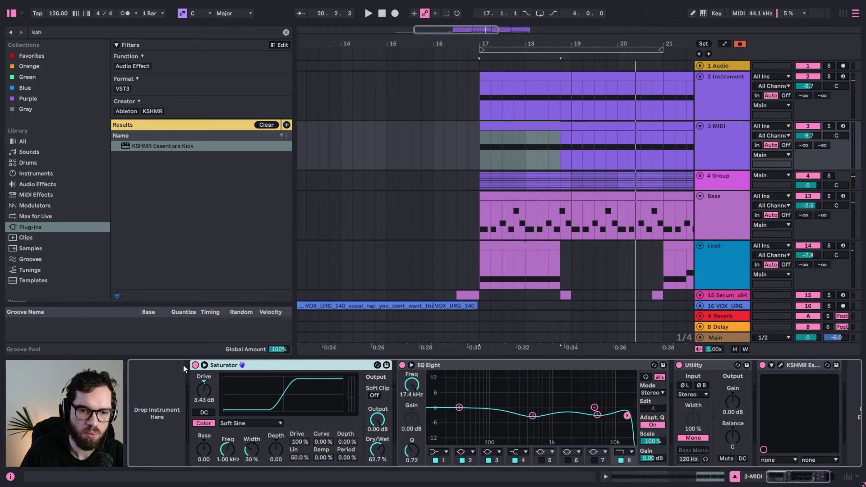
Step: Clear the browser search and expand the Kicks folder of the Budemberg - Sample Pack
left_click(286, 32)
scroll(69, 171, "down", 6)
left_click(50, 252)
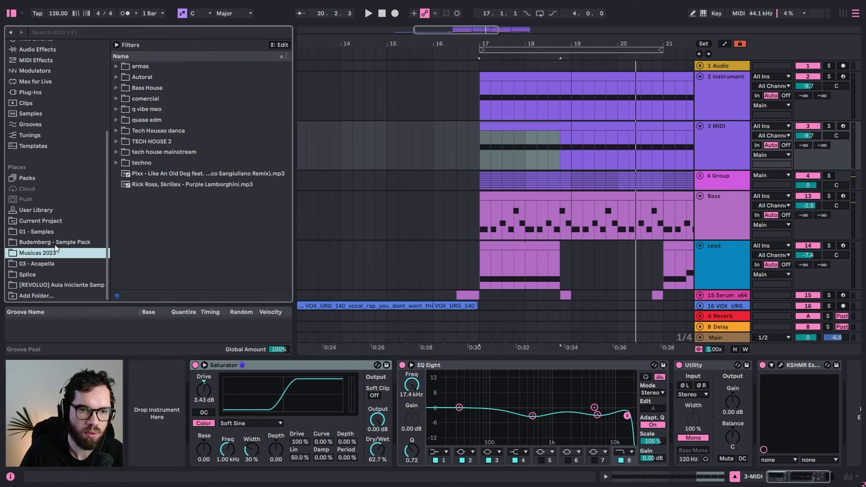
left_click(55, 243)
left_click(147, 143)
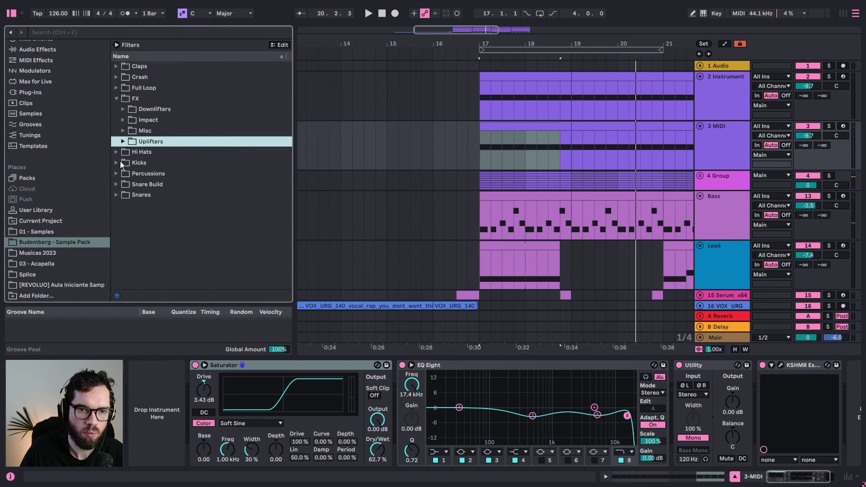
left_click(120, 162)
left_click(134, 163)
Step: Audition the kick samples and load Kick 2.wav as the instrument of the duplicated track
left_click(156, 143)
left_click(158, 131)
left_click(161, 153)
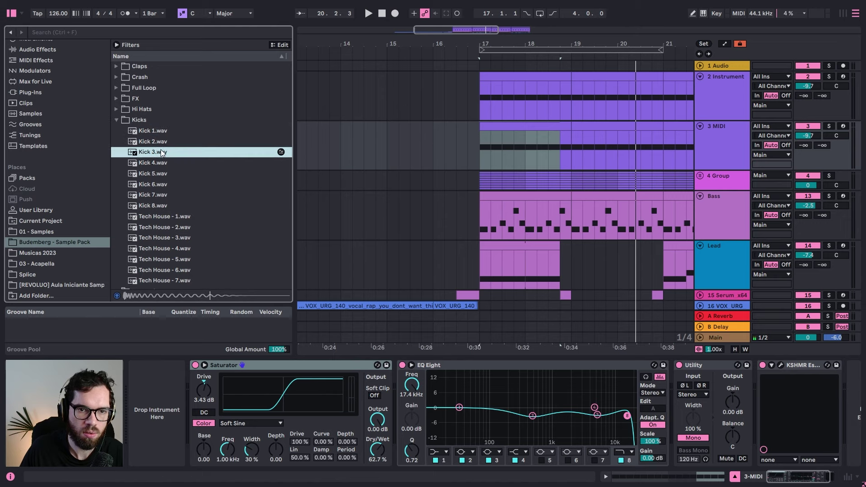
left_click(161, 163)
left_click(157, 153)
left_click(157, 132)
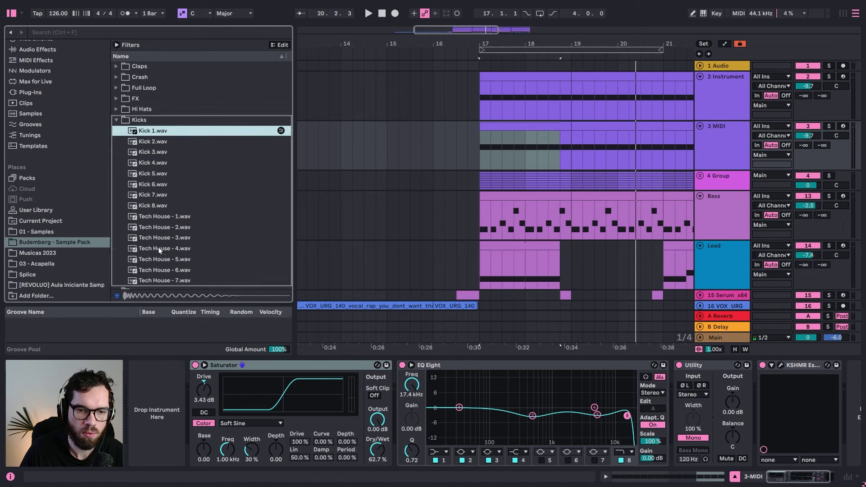
left_click(156, 140)
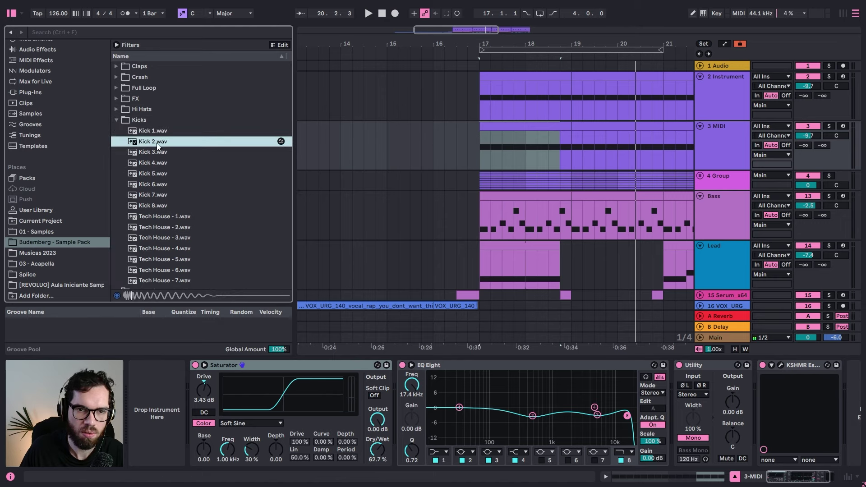
left_click_drag(156, 142, 158, 397)
Step: During playback, deactivate the 2 Instrument track, set the Kick 2 track's volume to 0 dB and solo it
key("space")
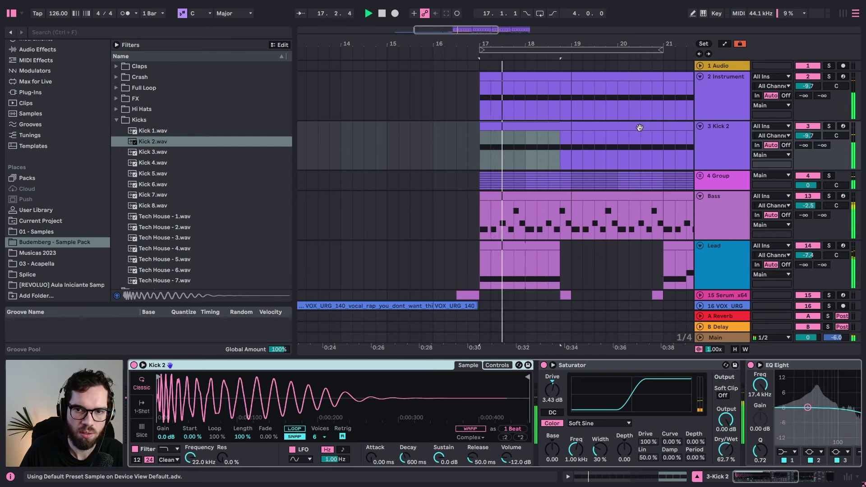
left_click(808, 76)
double_click(808, 136)
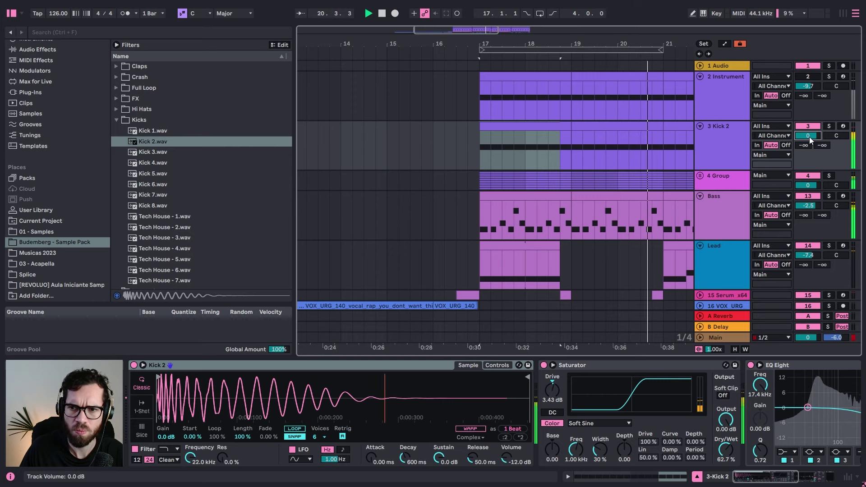
left_click(829, 127)
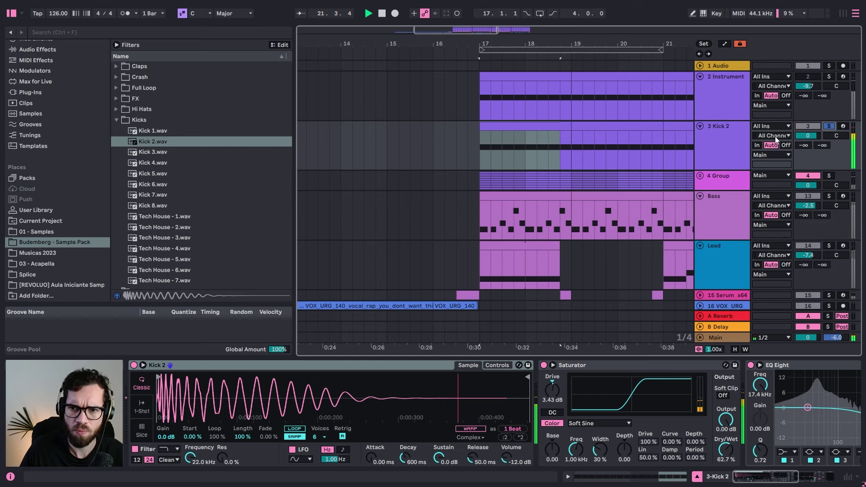
Step: Switch the Kick 2 sampler to 1-Shot mode, shorten the sample's tail and set its fade-out to 64 ms
left_click(141, 407)
key("space")
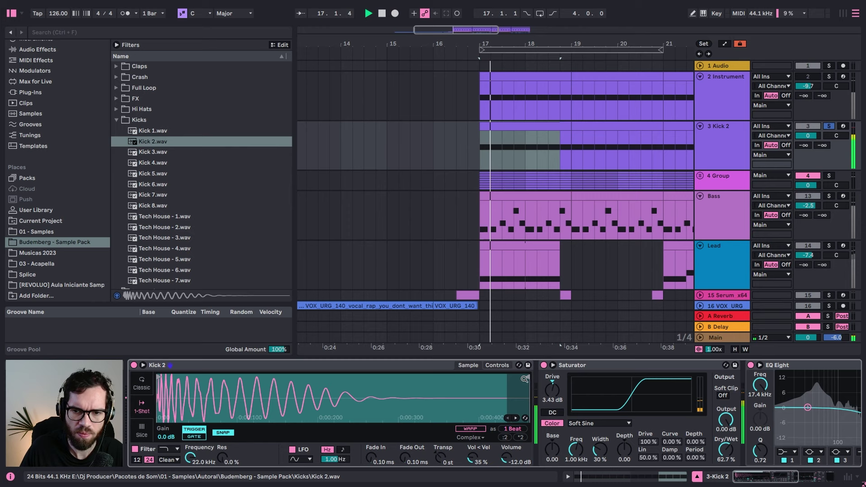
left_click_drag(527, 378, 394, 388)
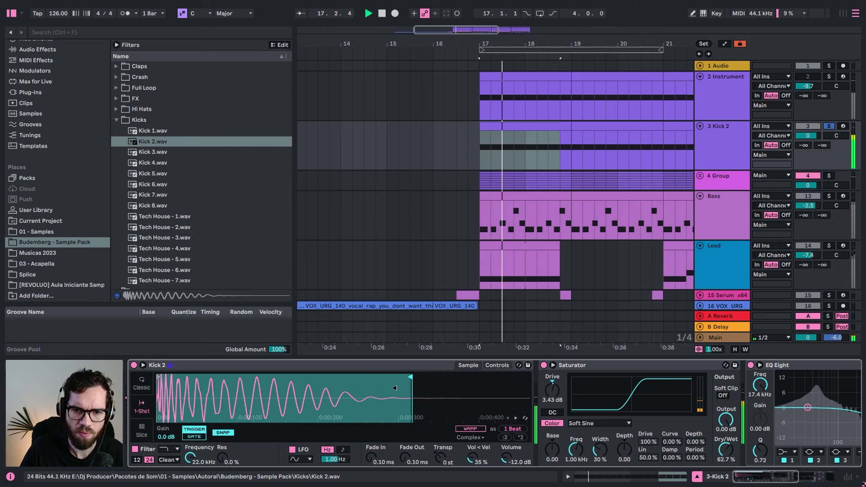
left_click(544, 365)
left_click(544, 365)
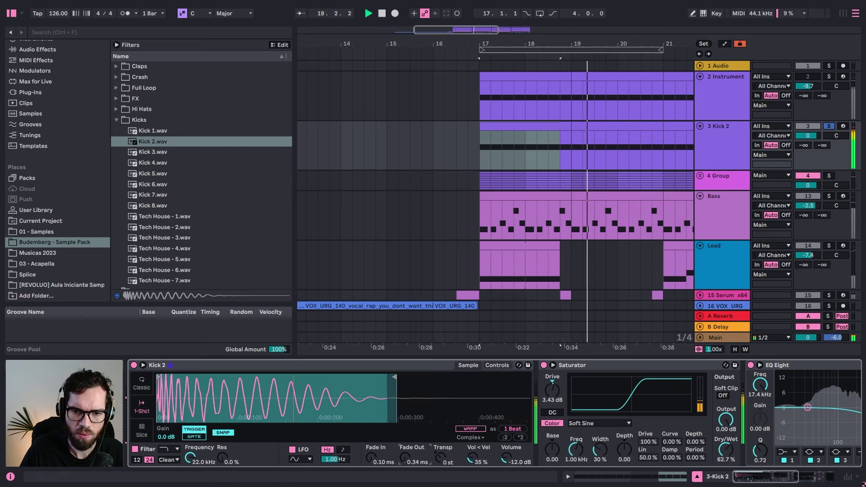
left_click_drag(423, 456, 424, 447)
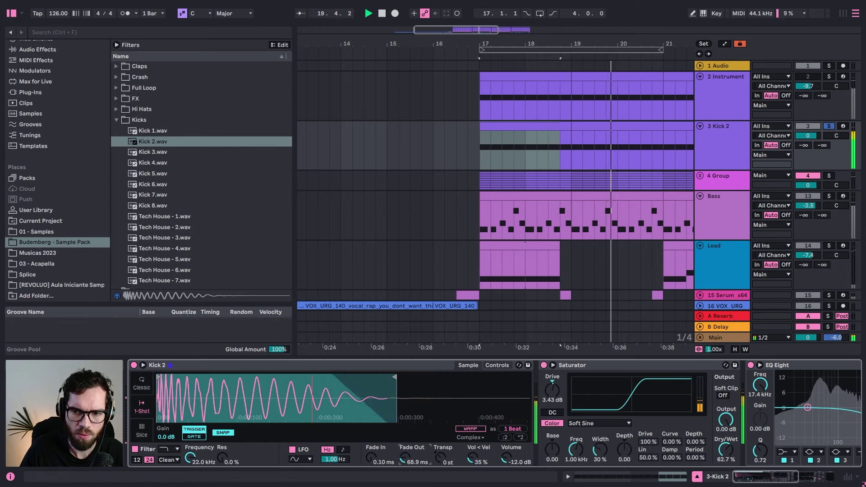
Step: Collapse Kick 2's Saturator and change EQ Eight's band 1 to a bell at 56.2 Hz with 1.86 dB gain
double_click(597, 364)
left_click(625, 401)
left_click_drag(625, 401, 622, 405)
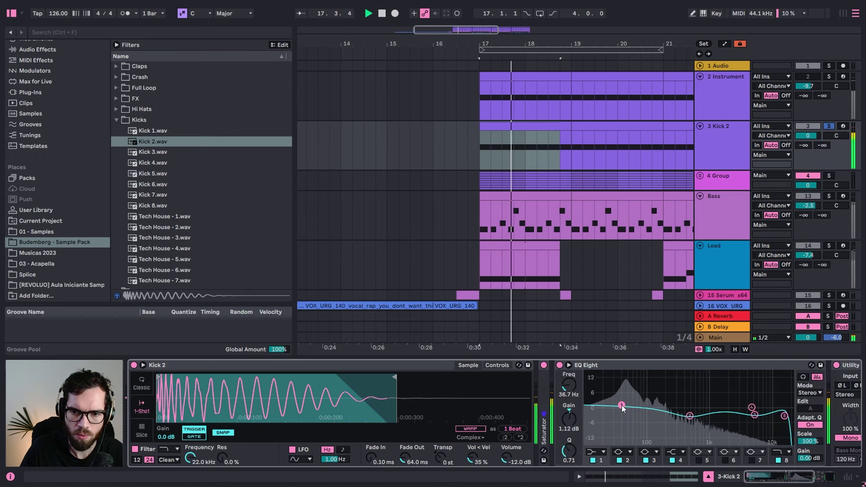
key("space")
left_click(603, 452)
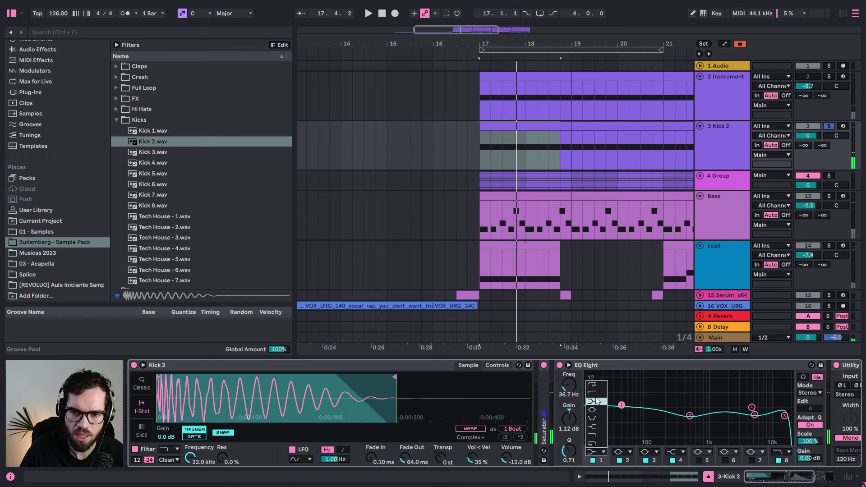
left_click(592, 418)
key("space")
left_click_drag(621, 407, 633, 403)
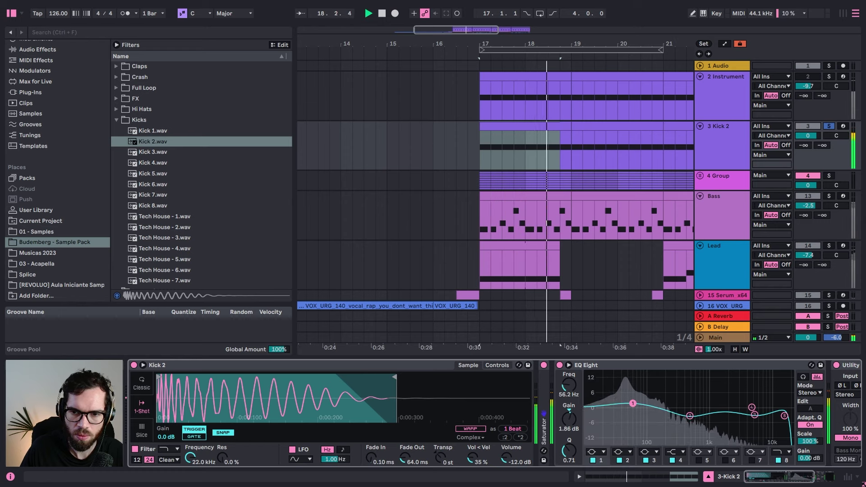
Step: Set Sub to 0% in Kick 2's KSHMR Essentials Kick, close the plug-in window and unsolo the track
double_click(608, 364)
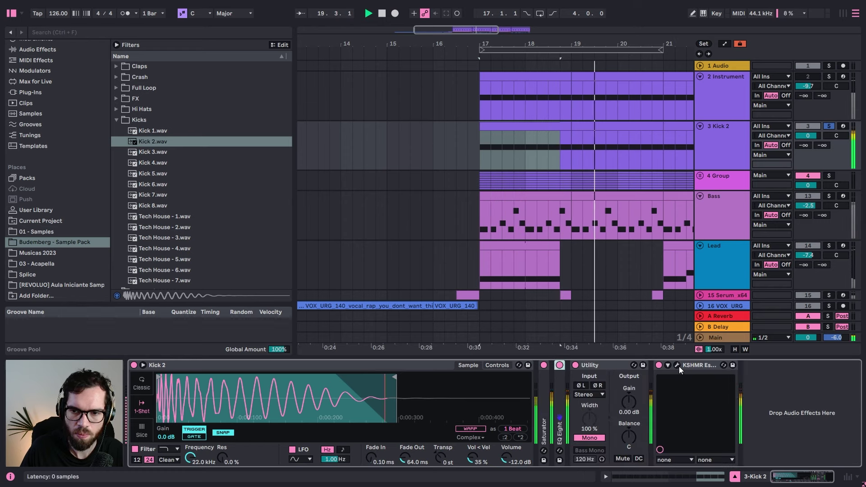
left_click(666, 365)
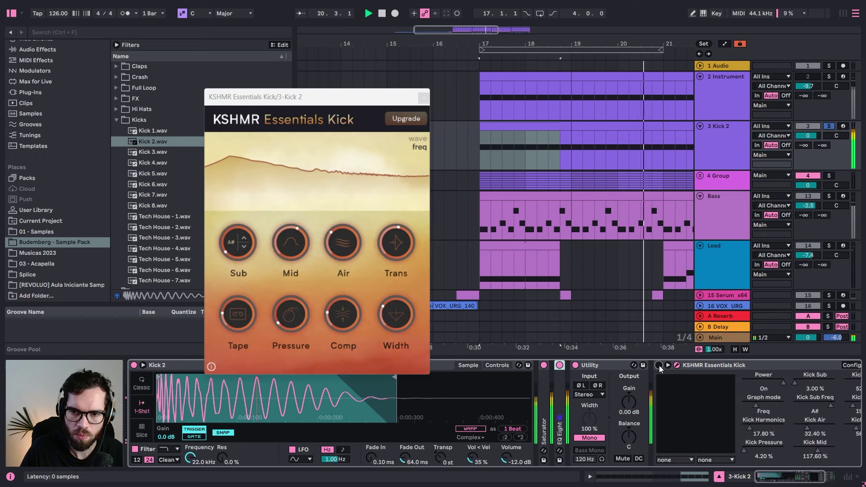
left_click(659, 367)
left_click_drag(253, 252, 254, 288)
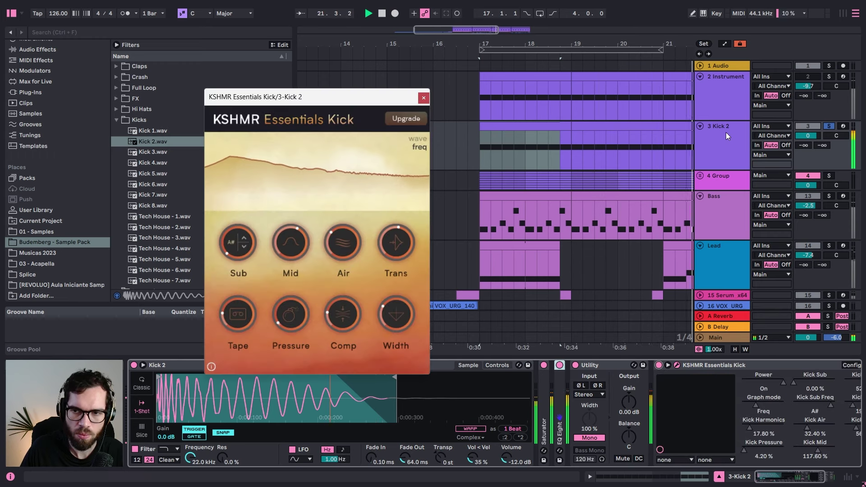
left_click(423, 98)
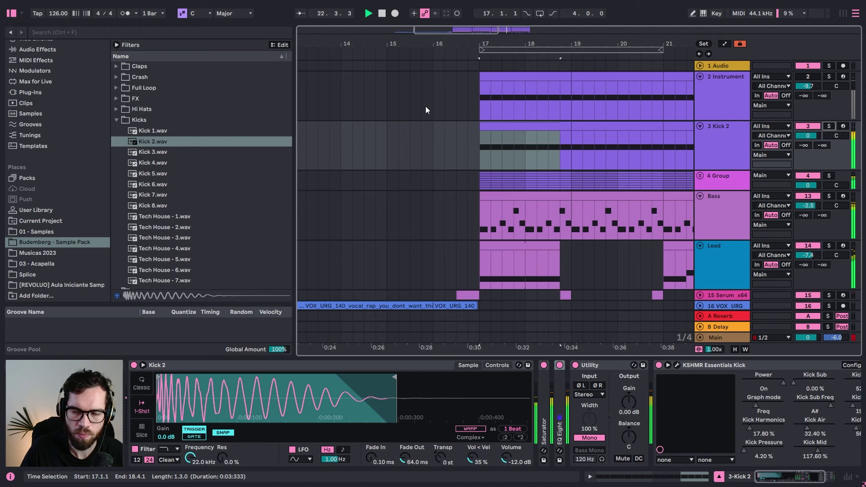
Step: Hide the browser, set Kick 2's track volume to -2.7 dB and reactivate the 2 Instrument track
left_click(446, 134)
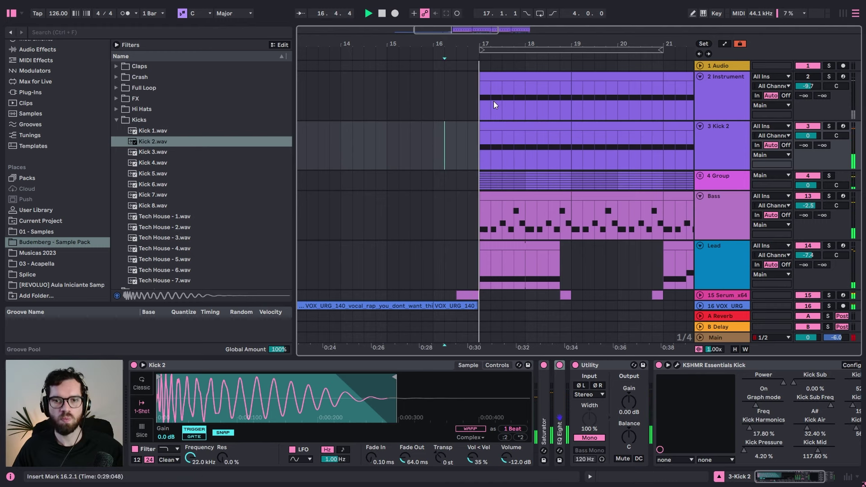
key("ctrl+alt+b")
left_click(151, 94)
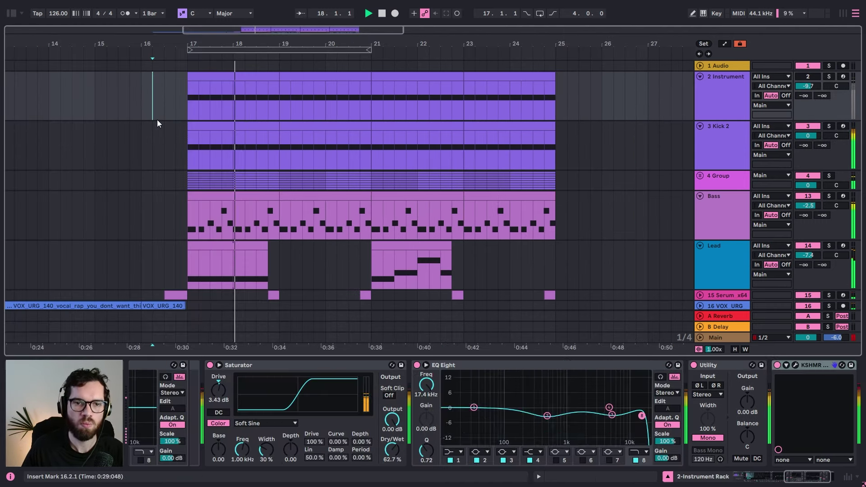
left_click_drag(809, 136, 809, 137)
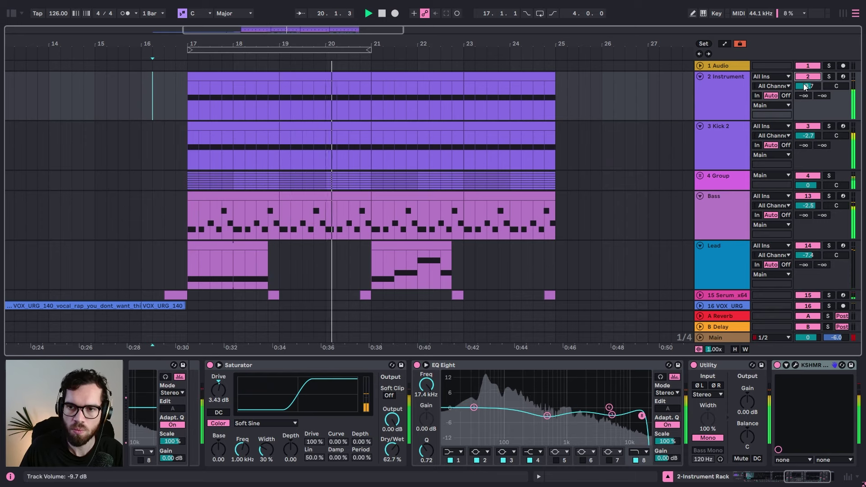
Step: Lower the 2 Instrument track's volume to -13.3 dB and deactivate the first KICK 7 chain in its Instrument Rack
left_click_drag(804, 87, 804, 92)
left_click(731, 104)
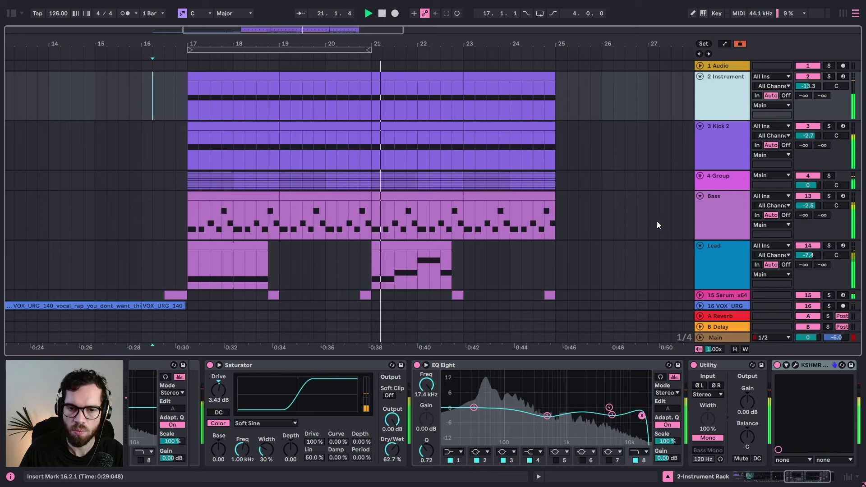
left_click(750, 477)
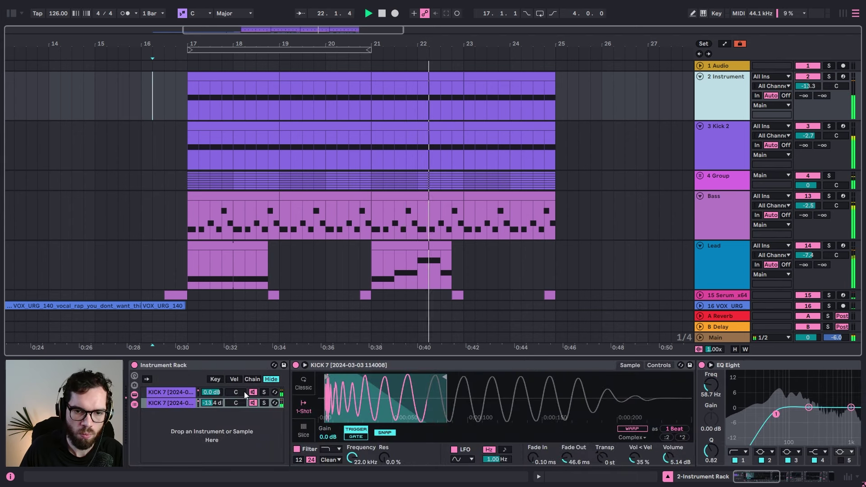
left_click(253, 391)
left_click(189, 90)
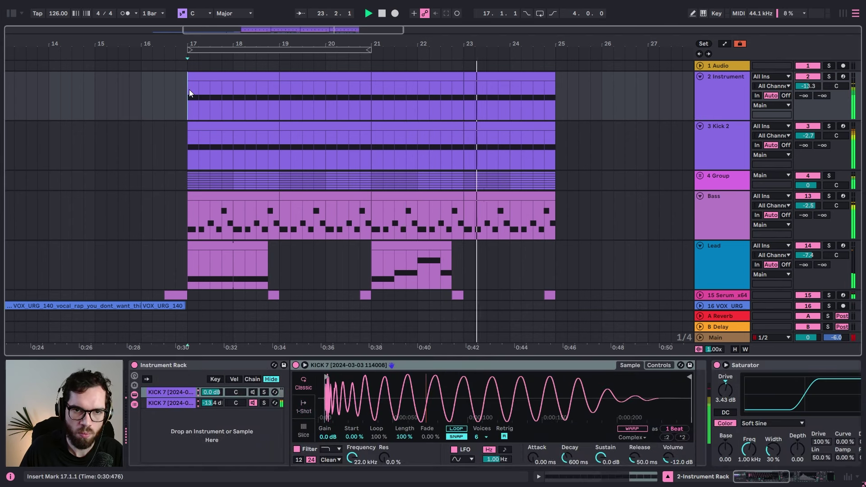
Step: Solo 2 Instrument and Kick 2 during playback, raise 2 Instrument's volume to -4.1 dB and unsolo both tracks
left_click(830, 78)
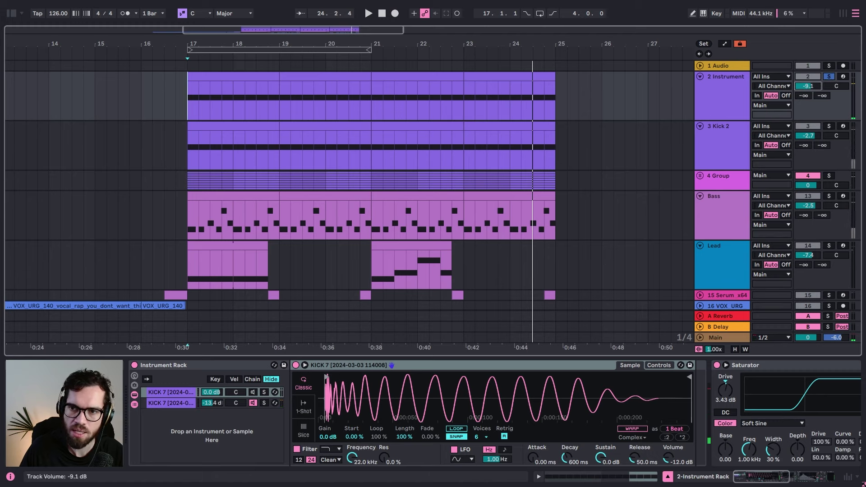
key("space")
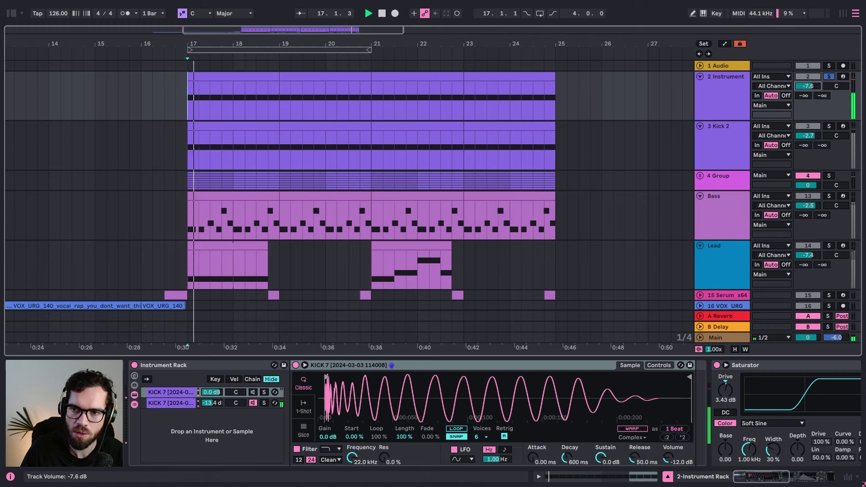
left_click_drag(808, 86, 829, 117)
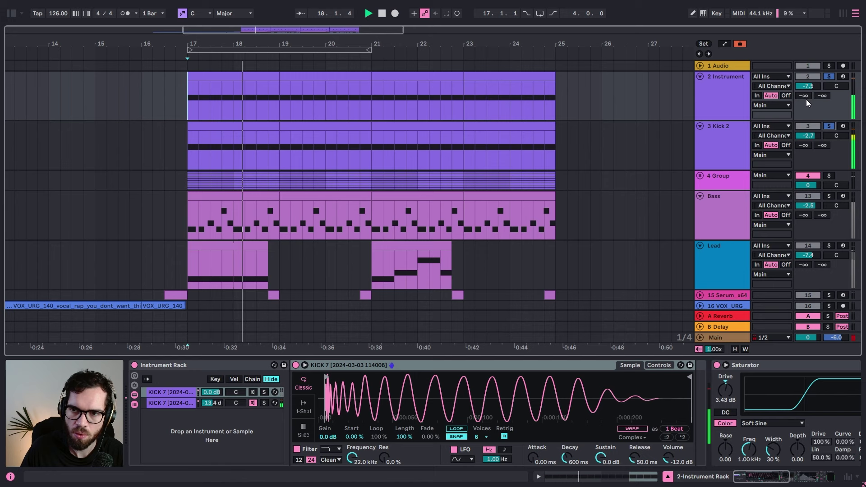
left_click_drag(808, 85, 808, 99)
left_click(824, 77)
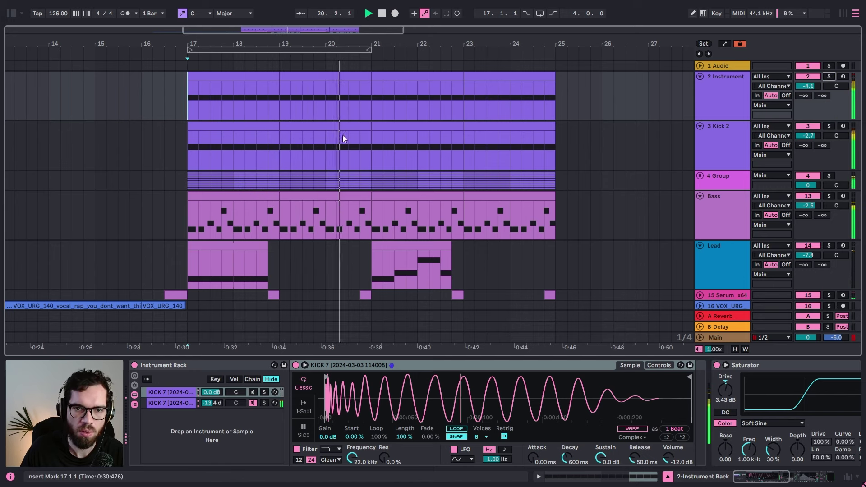
Step: Set the 2 Instrument track's volume to -9.7 dB and play the mix again from bar 17
left_click(808, 86)
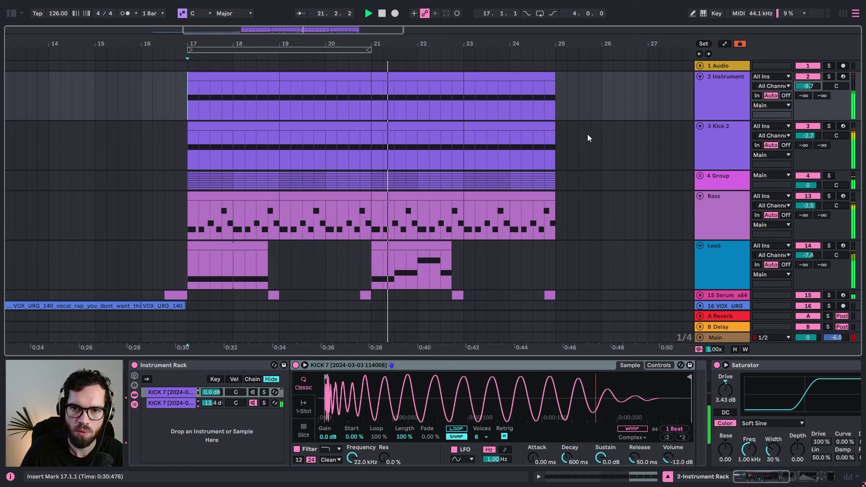
left_click(181, 103)
key("space")
key("space")
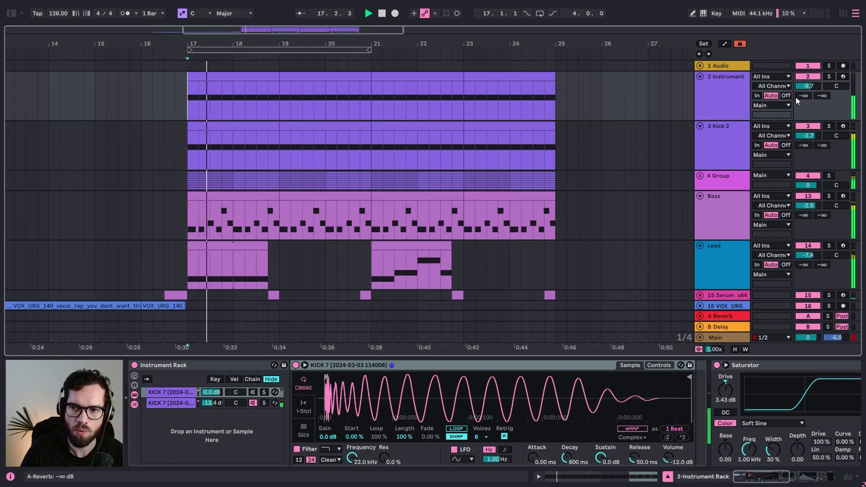
key("XF86AudioRaiseVolume")
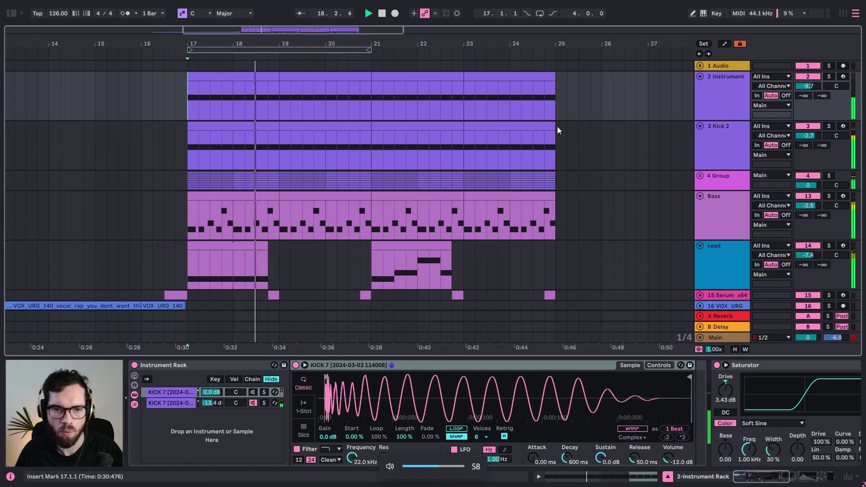
left_click(168, 145)
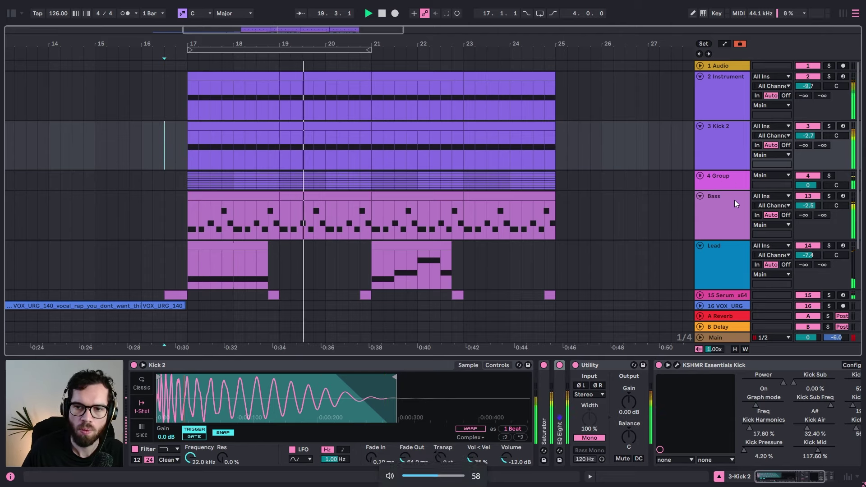
Step: Collapse all tracks, unfold only the Bass track and set its volume to -4.6 dB
left_click(722, 202)
key("ctrl+a")
left_click(699, 196)
left_click(709, 99)
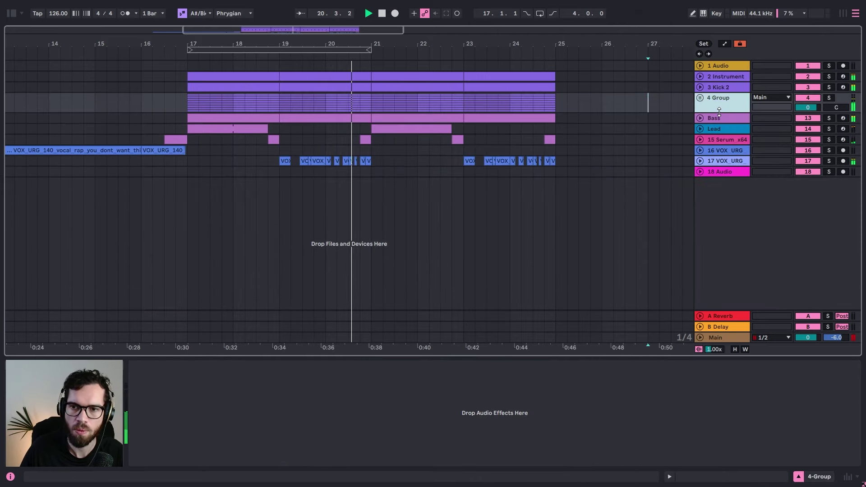
left_click(701, 116)
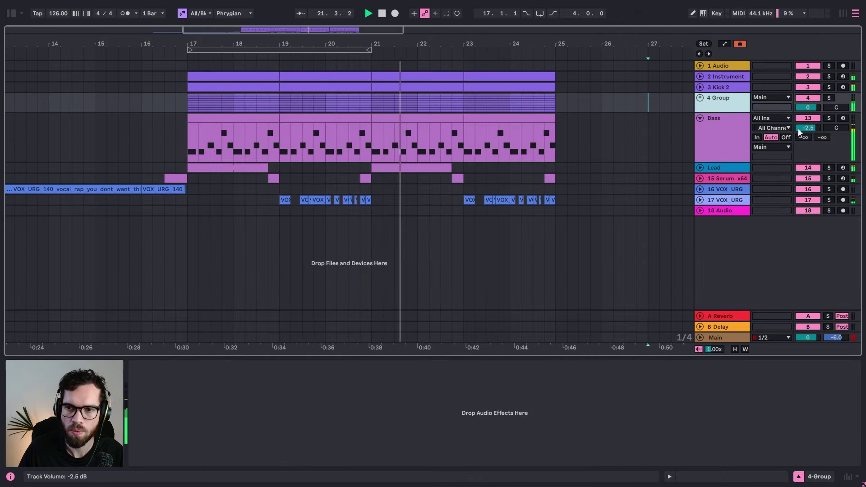
left_click_drag(797, 129, 797, 137)
left_click(721, 128)
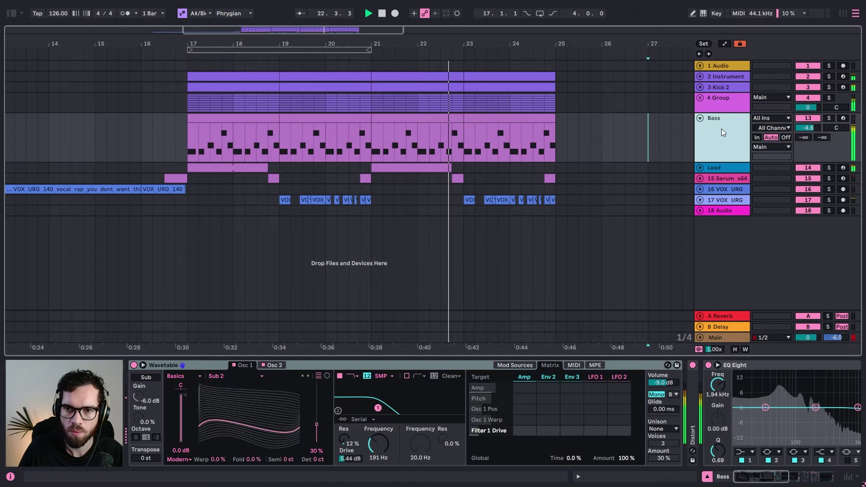
Step: Duplicate the eight-bar section from bar 17 to 25 on all tracks, extending the arrangement to bar 33
left_click(590, 150)
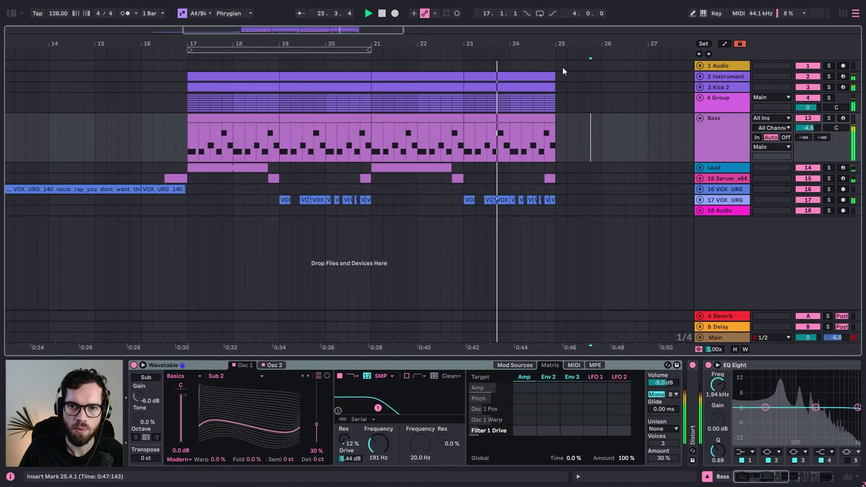
left_click_drag(559, 67, 185, 229)
key("ctrl+d")
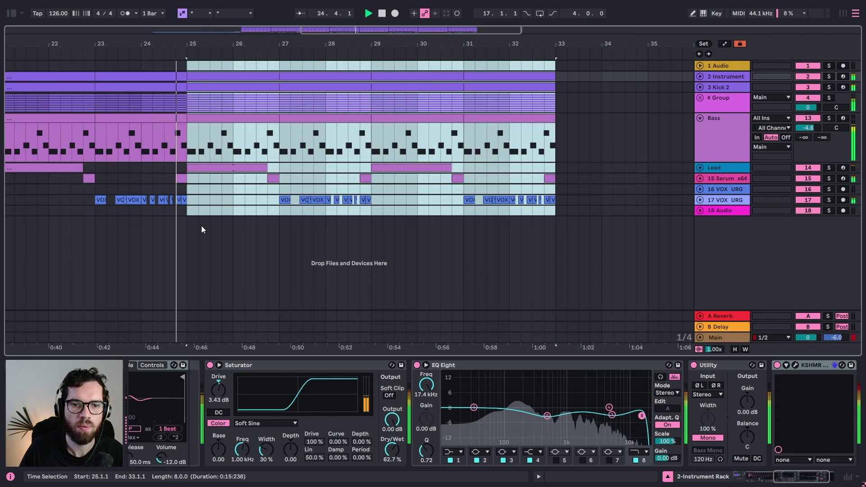
left_click(256, 211)
left_click_drag(286, 45, 461, 28)
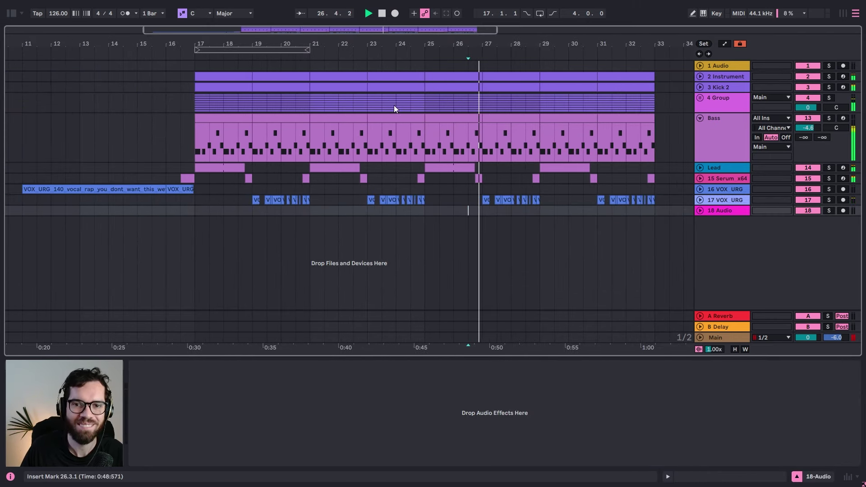
Step: Stop playback and insert a new MIDI track directly below the Bass track
left_click(181, 96)
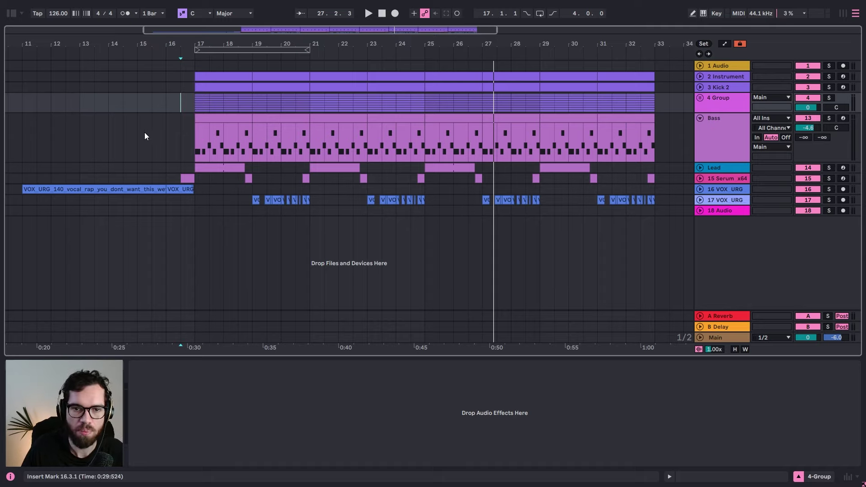
left_click(188, 146)
key("ctrl+shift+t")
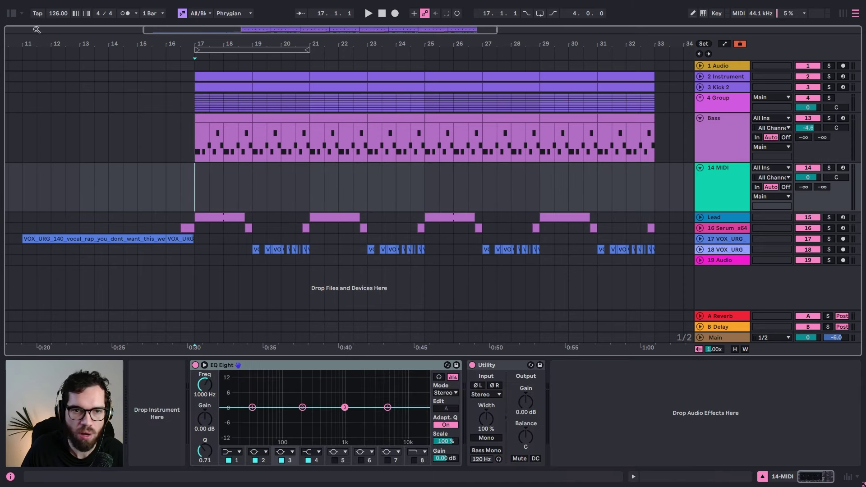
Step: Search the instruments for "gran piano", load Grand Piano.adg onto the new MIDI track and hide the browser
left_click(15, 10)
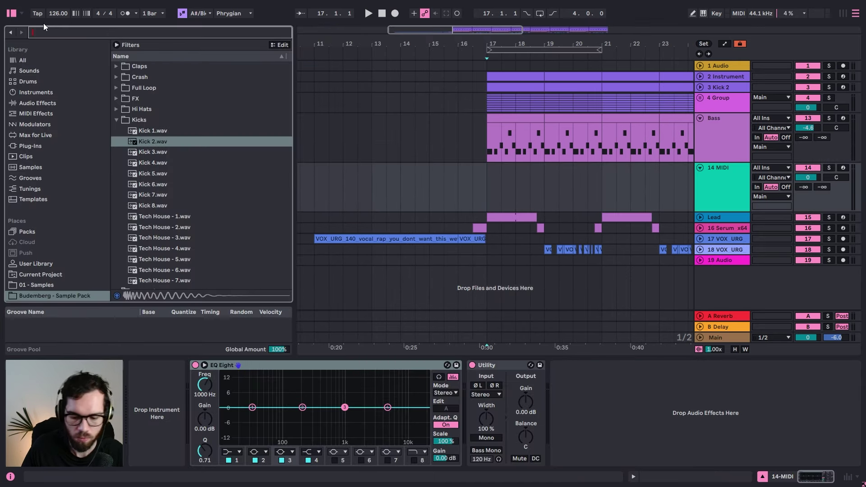
type("piano")
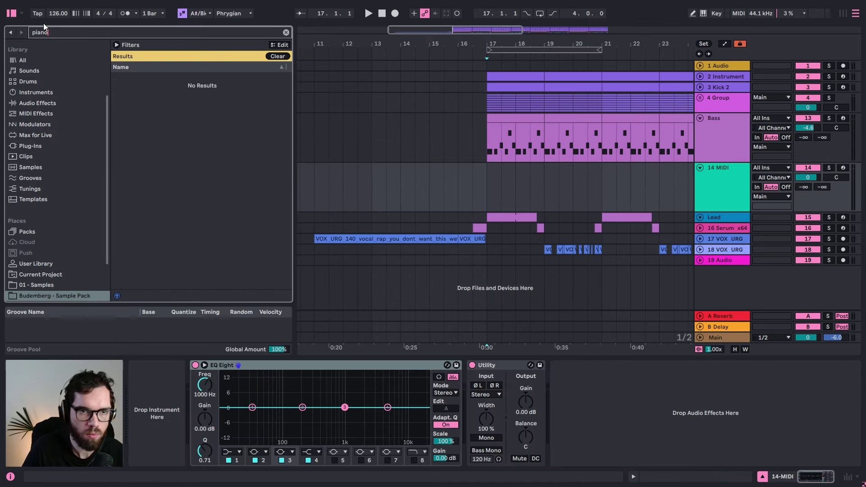
left_click(42, 104)
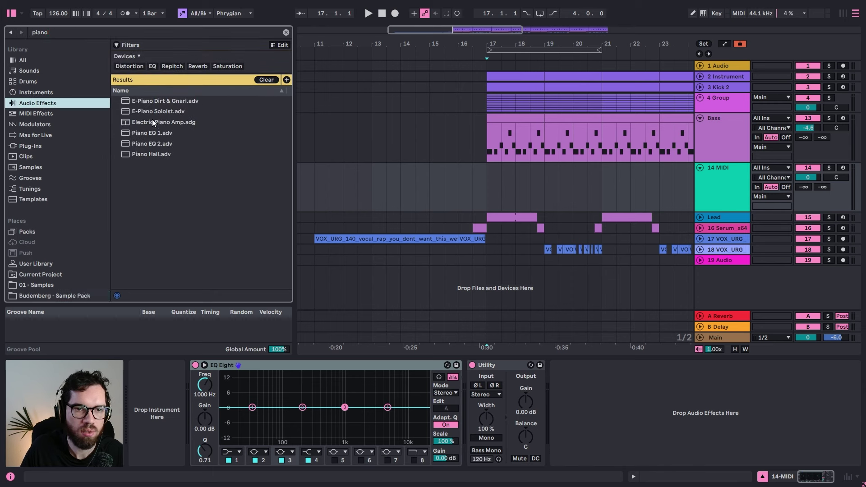
left_click(47, 93)
scroll(159, 139, "down", 3)
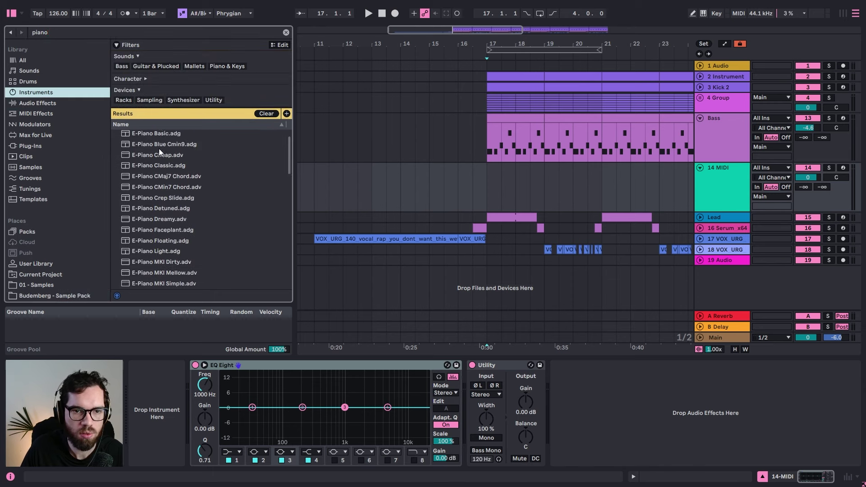
left_click(78, 31)
type("gran")
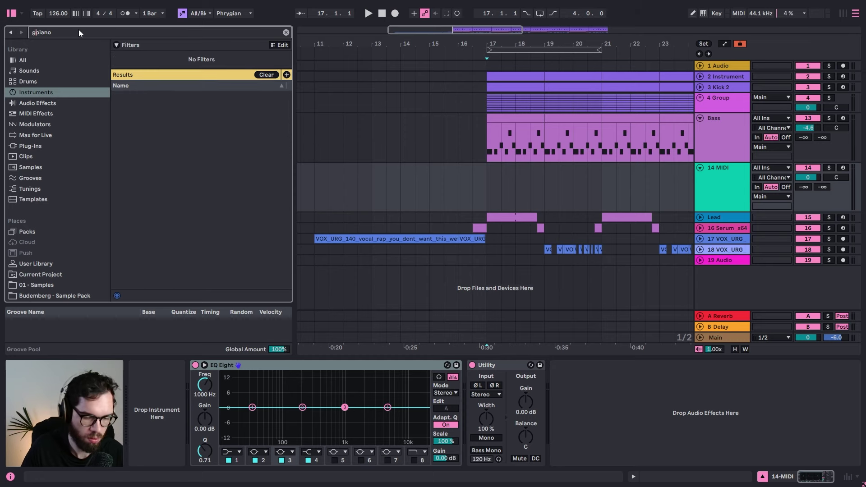
left_click(149, 145)
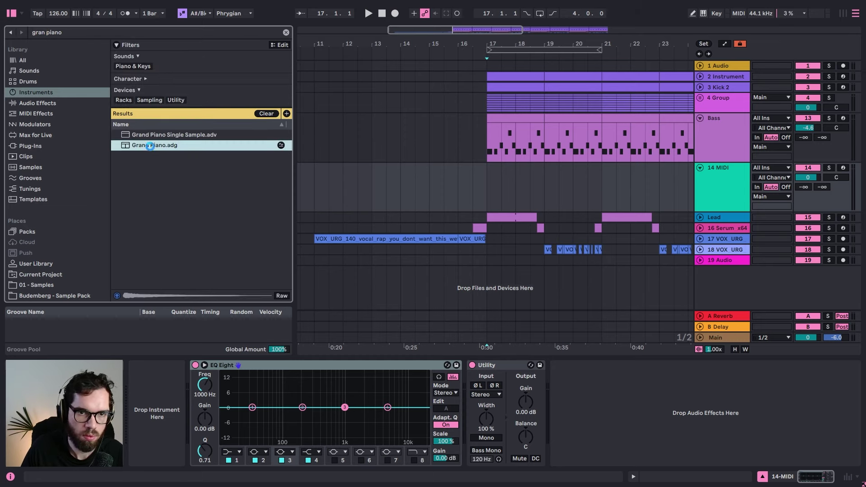
key("ctrl+alt+b")
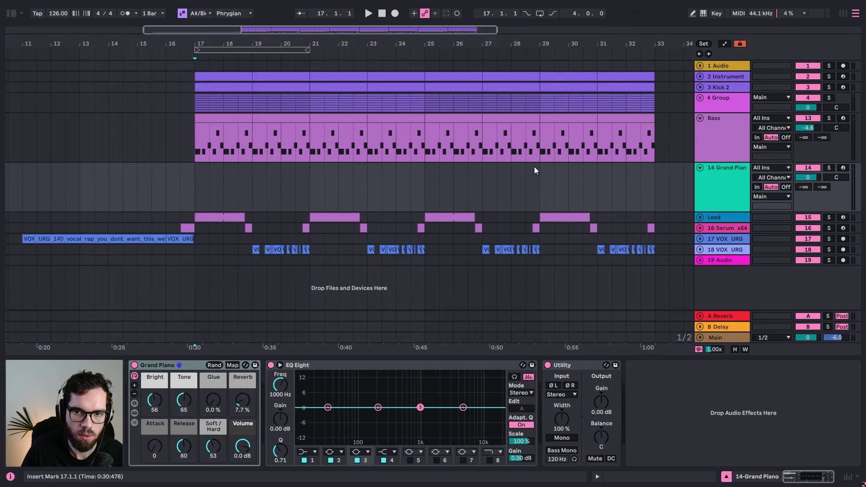
Step: Create a one-bar MIDI clip at bar 24 on the Grand Piano track
left_click(394, 131)
left_click(406, 181)
left_click(288, 175)
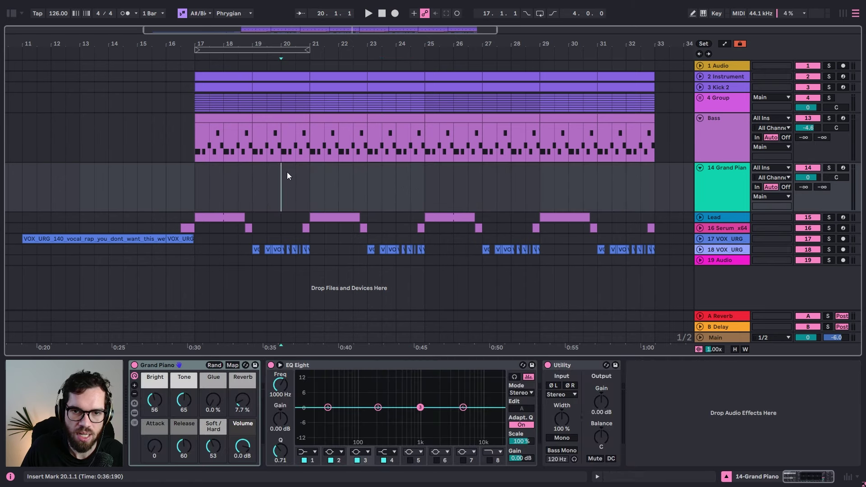
left_click_drag(391, 188, 419, 188)
double_click(416, 189)
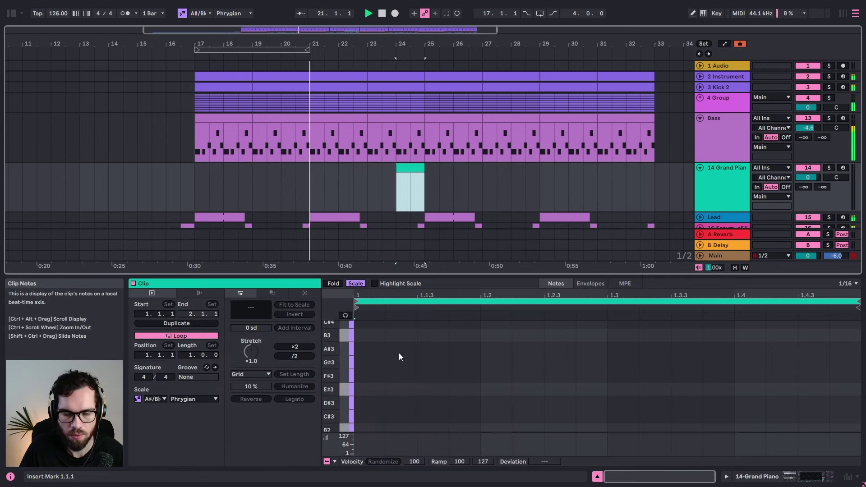
Step: Place two one-beat A#3 notes on beats 3 and 4 of the Grand Piano clip
double_click(358, 356)
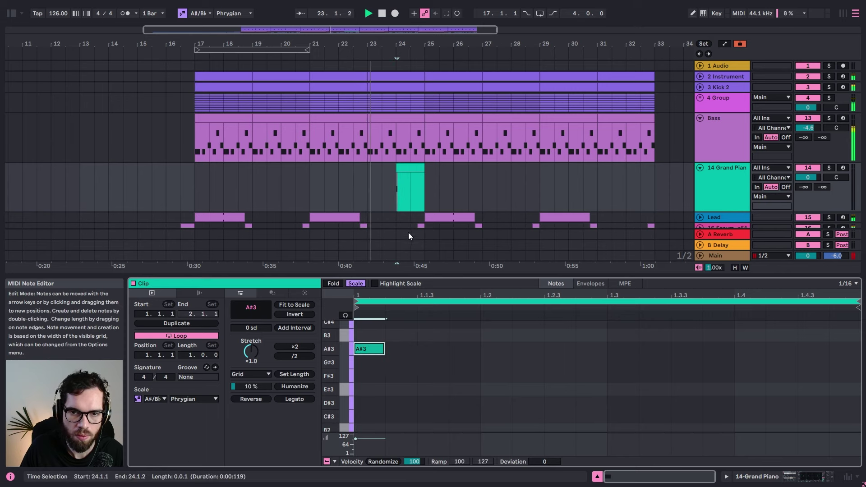
left_click_drag(370, 348, 702, 360)
key("space")
scroll(627, 343, "down", 1)
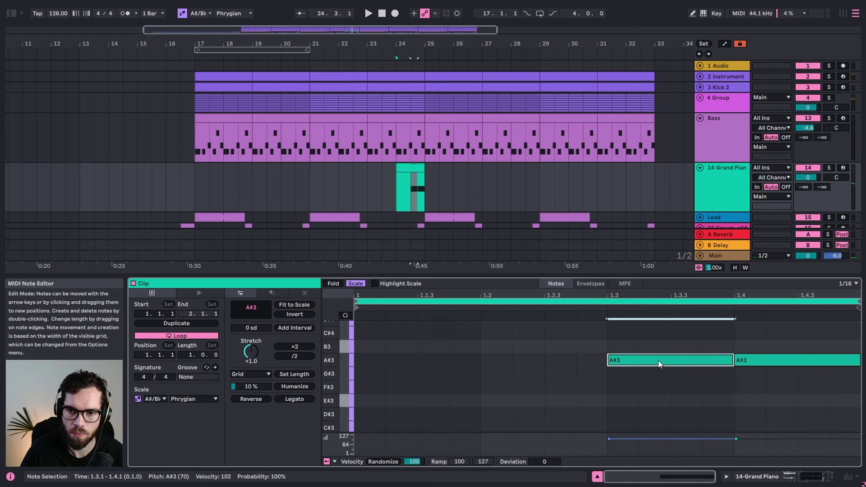
Step: Raise the piano note on beat 3 to D#4 within the scale while auditioning the clip
key("Up")
key("Up")
key("space")
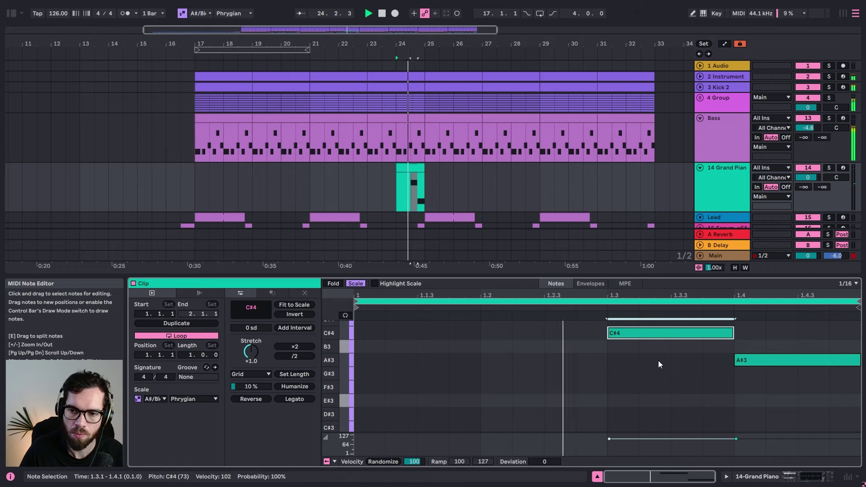
key("Up")
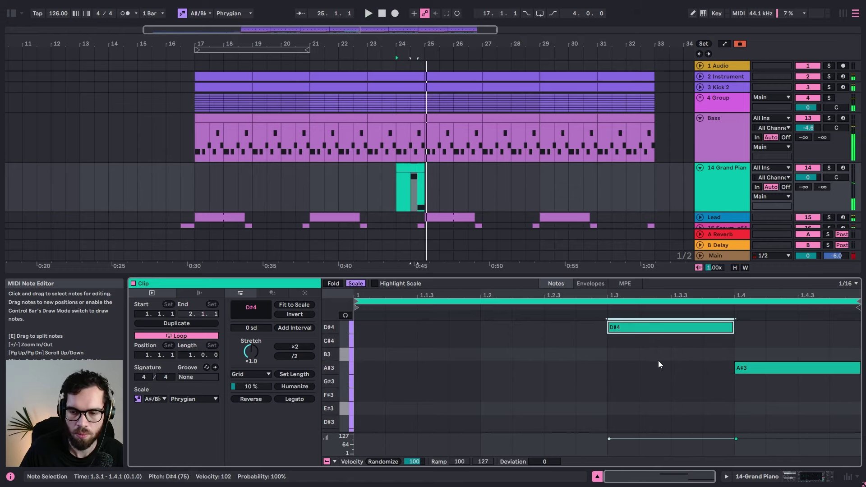
Step: Lower both piano notes by two octaves, then delete the D#2 note, leaving only A#1 on beat 4
key("ctrl+a")
key("shift+Down")
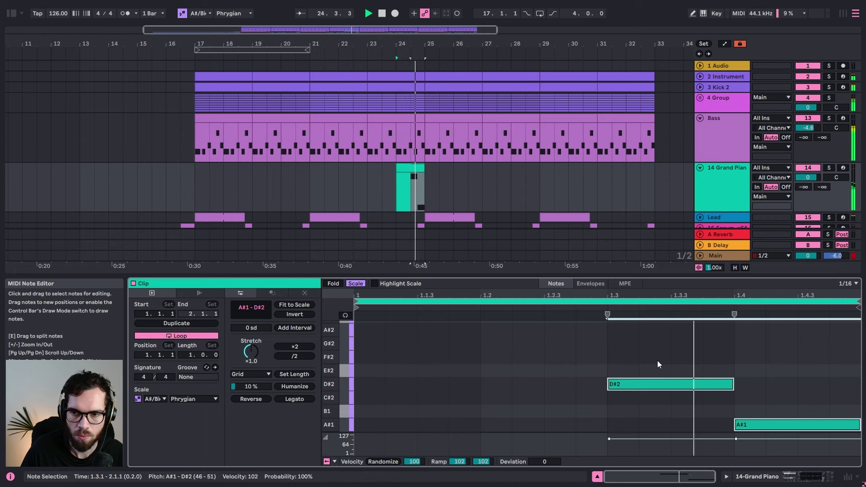
left_click(692, 379)
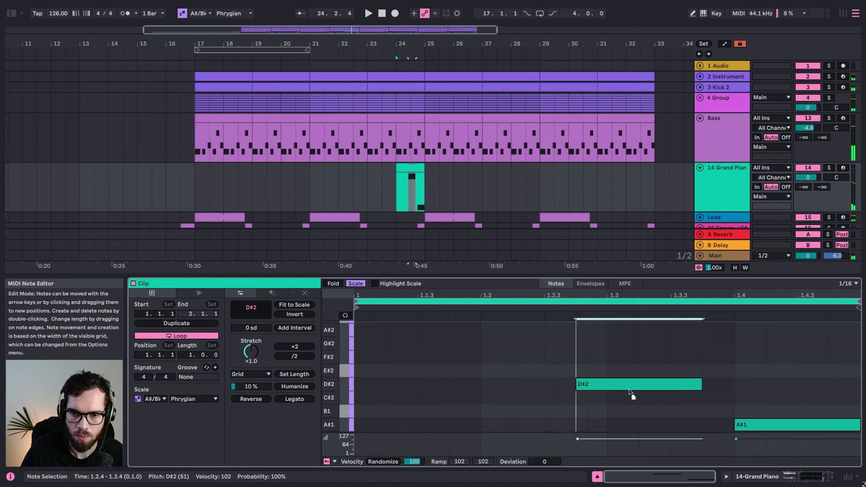
key("space")
key("Delete")
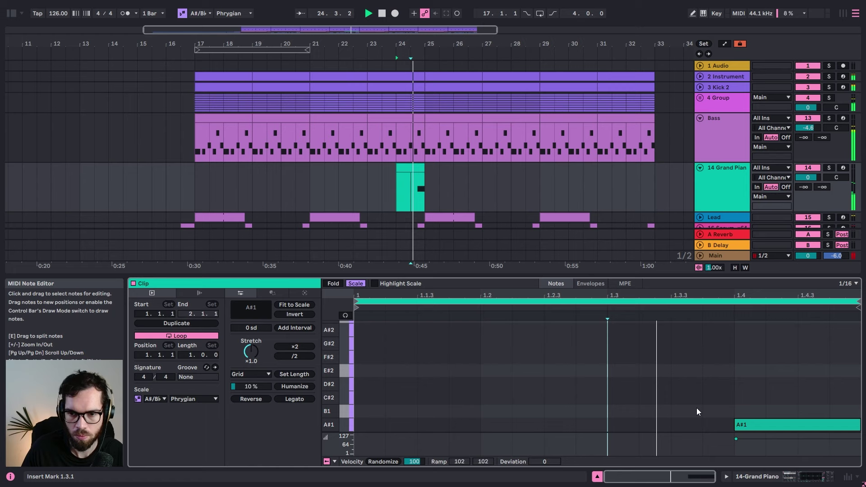
Step: Build a chord on beat 4 by copying the A#1 note up to C#2 and E#2, and audition it
left_click_drag(787, 426, 783, 348)
left_click_drag(783, 384, 774, 399)
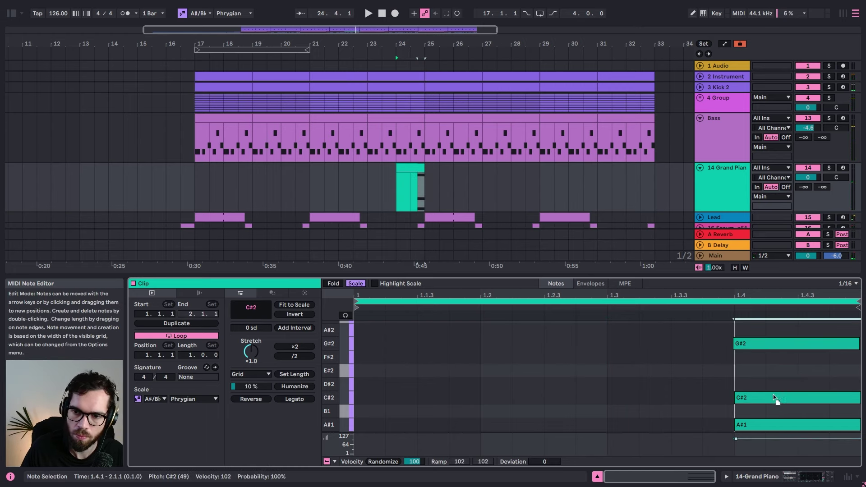
left_click_drag(778, 348, 776, 369)
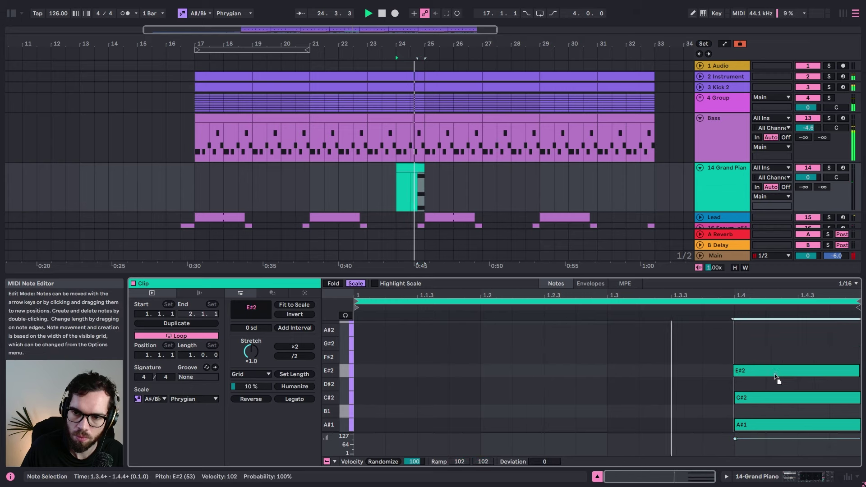
key("space")
Step: Solo the Grand Piano track, split its clip at bar 24 beat 3 and duplicate the second half to bar 25
left_click(830, 167)
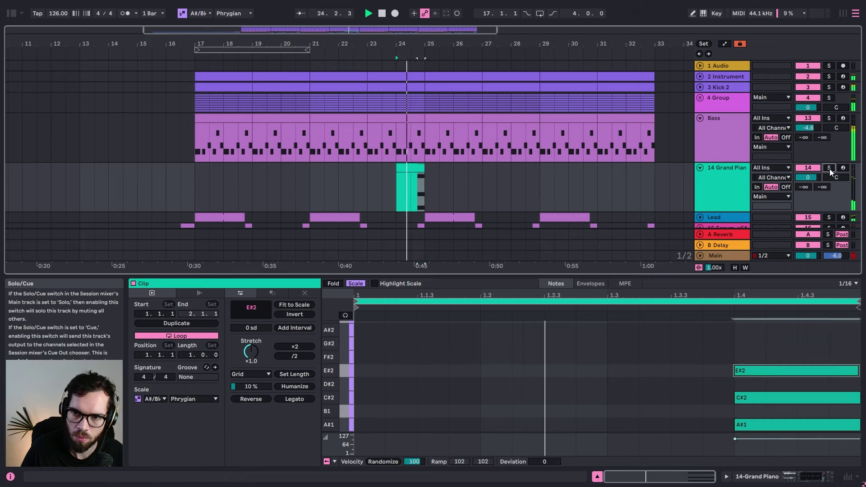
key("space")
left_click(415, 193)
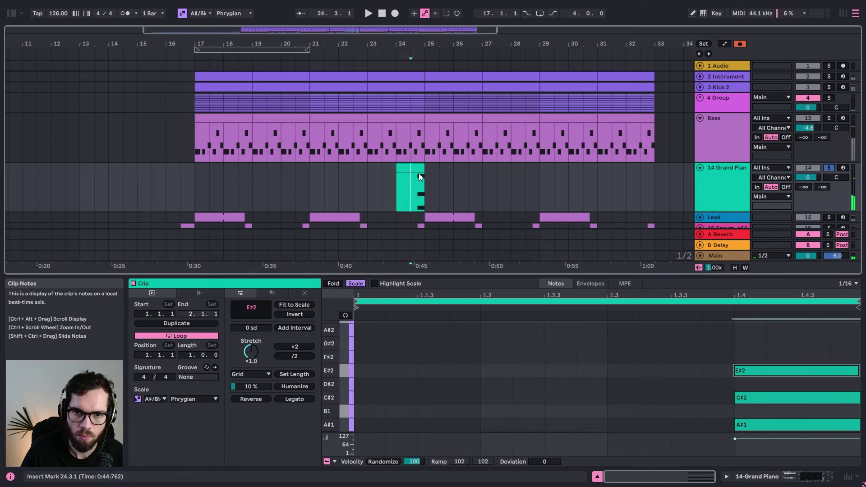
key("shift+Right")
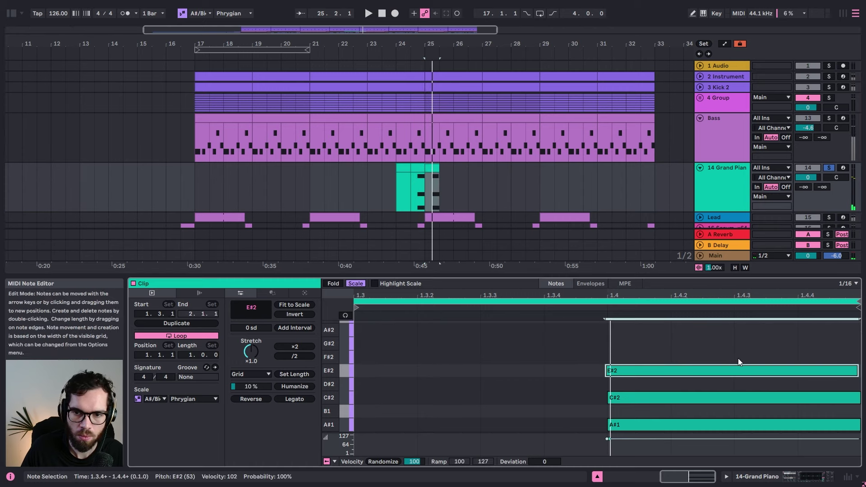
Step: Move the chord in the duplicated clip one beat earlier to the start of bar 25 and audition it
key("ctrl+a")
key("Left")
key("Left")
key("Left")
key("Left")
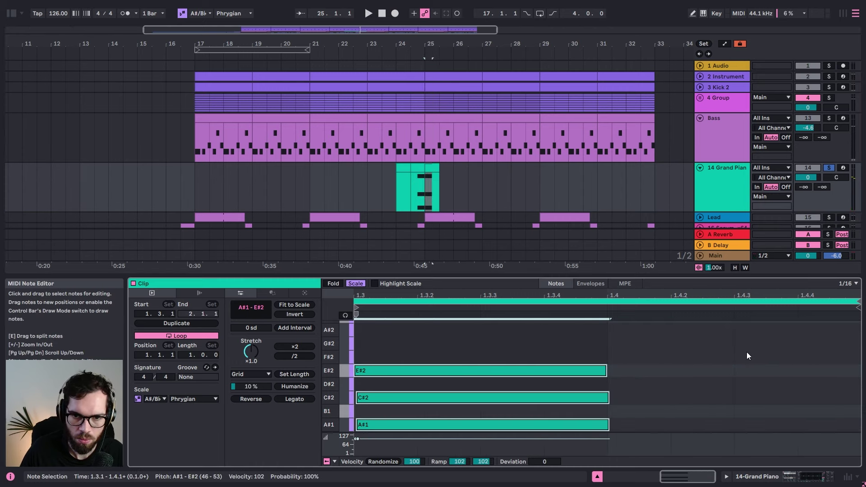
key("space")
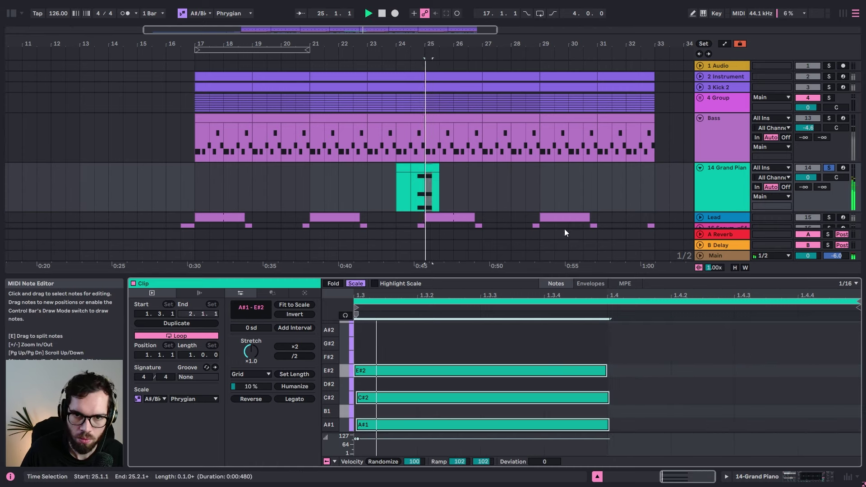
key("space")
Step: Consolidate the two half-bar piano clips from 24.3.1 to 25.3.1 into a single one-bar clip
left_click(419, 168)
key("space")
left_click(434, 168, "shift")
key("space")
left_click(434, 169)
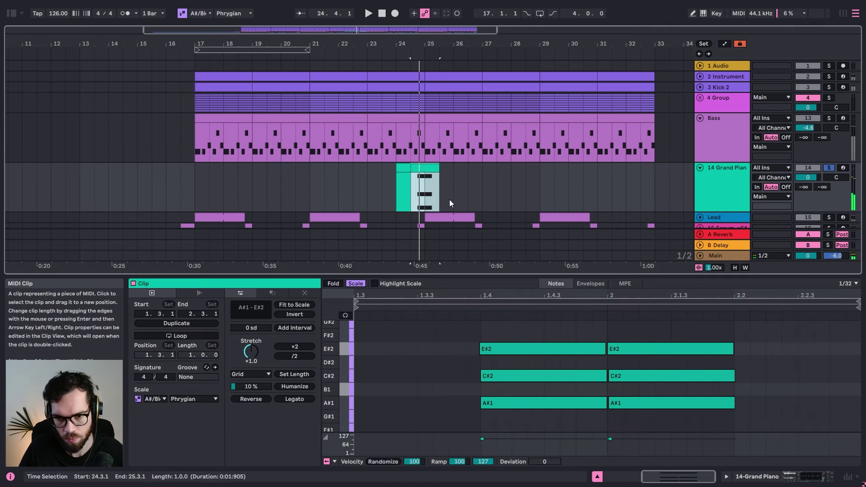
Step: Raise the first chord two scale steps to C#2, E#2 and G#2 and audition the progression
left_click_drag(500, 329, 494, 435)
key("Up")
key("Up")
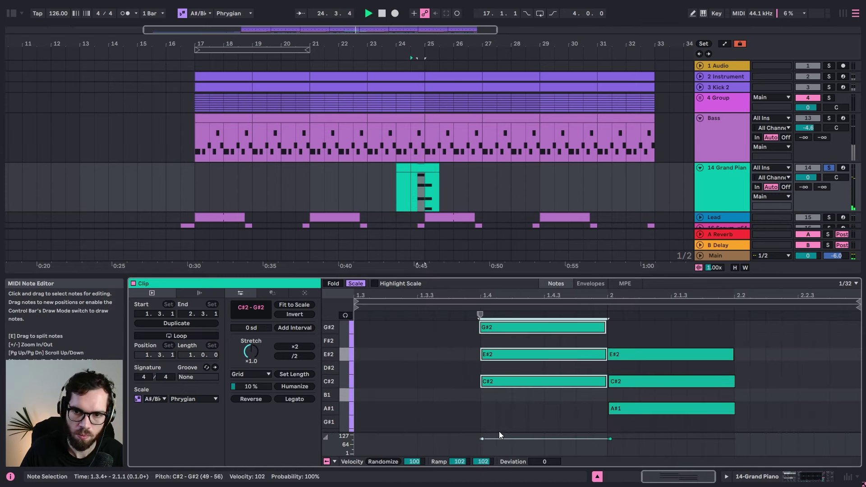
key("space")
key("space")
key("space")
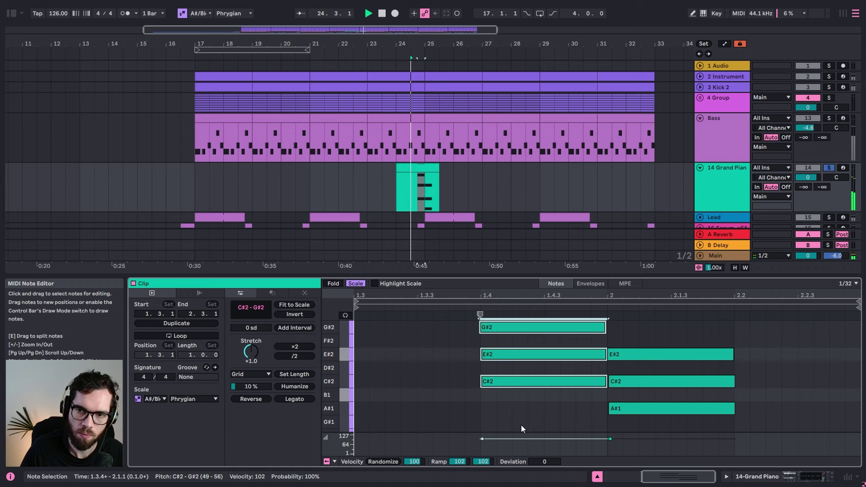
Step: Shorten the second chord's three notes to half a beat, ending at 2.1.3, and audition the clip
left_click_drag(702, 338, 666, 410)
key("space")
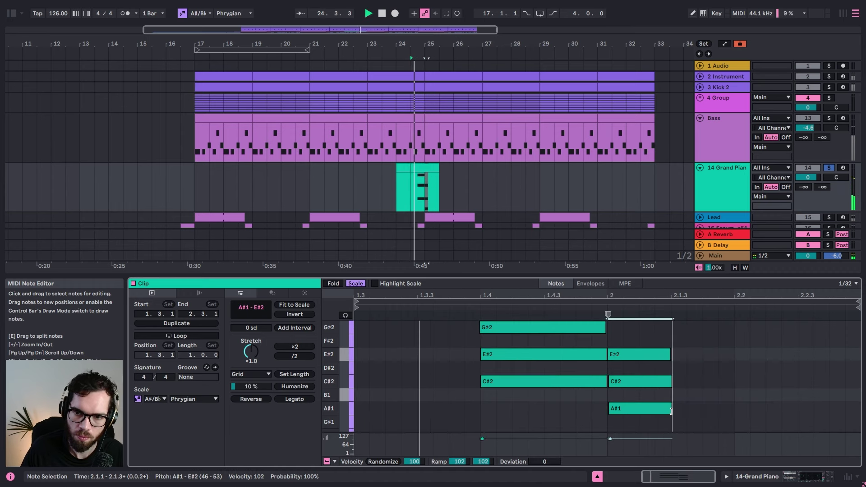
key("space")
key("space")
Step: Show the Grand Piano track's devices and set the Soft/Hard macro to 96 while auditioning
double_click(737, 185)
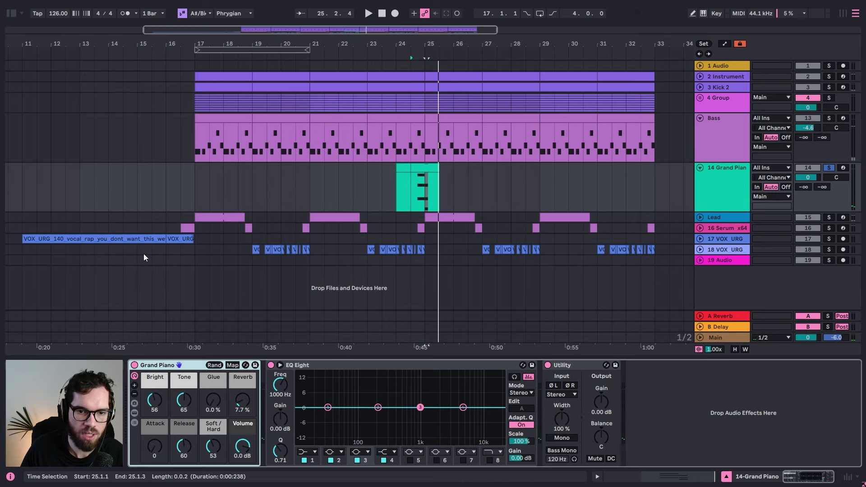
left_click_drag(221, 448, 221, 428)
key("space")
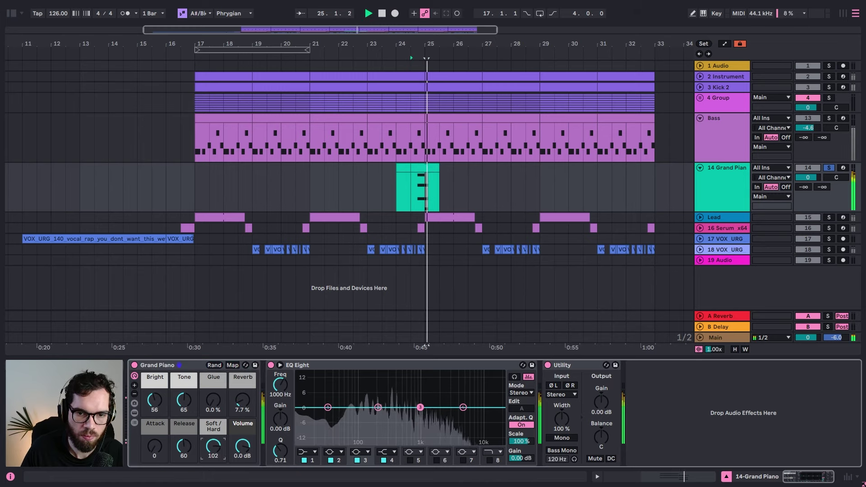
key("space")
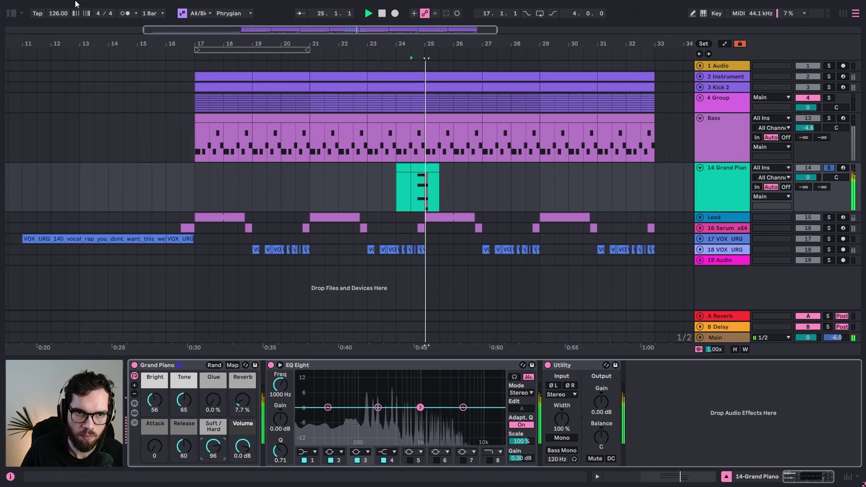
key("space")
Step: Search the audio effects for "ott" and place OTT.adv directly after the Grand Piano instrument
left_click(15, 15)
double_click(43, 32)
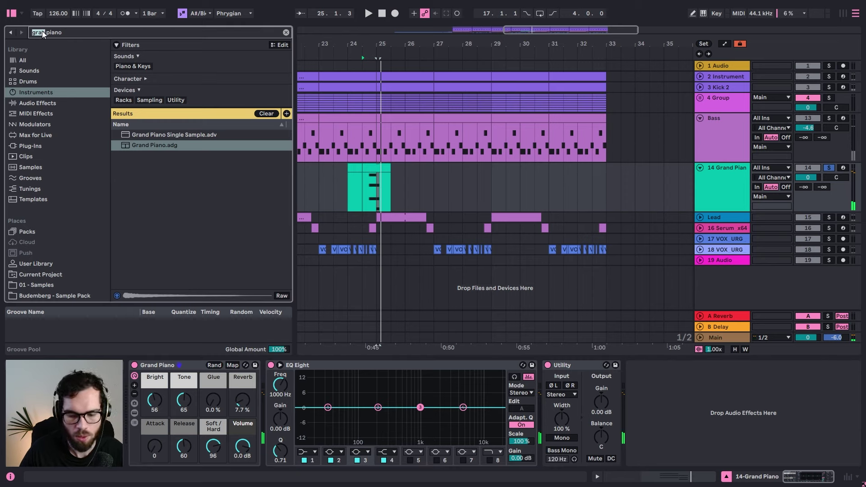
type("ott")
key("ctrl+a")
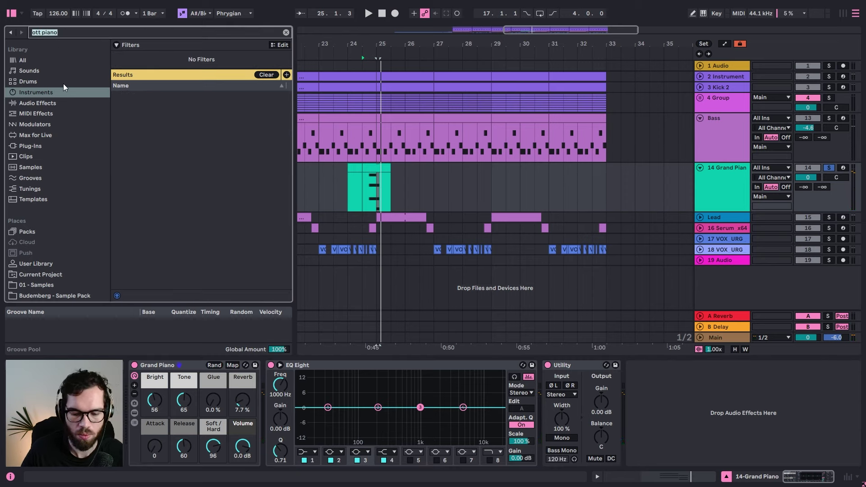
type("ott")
left_click(53, 106)
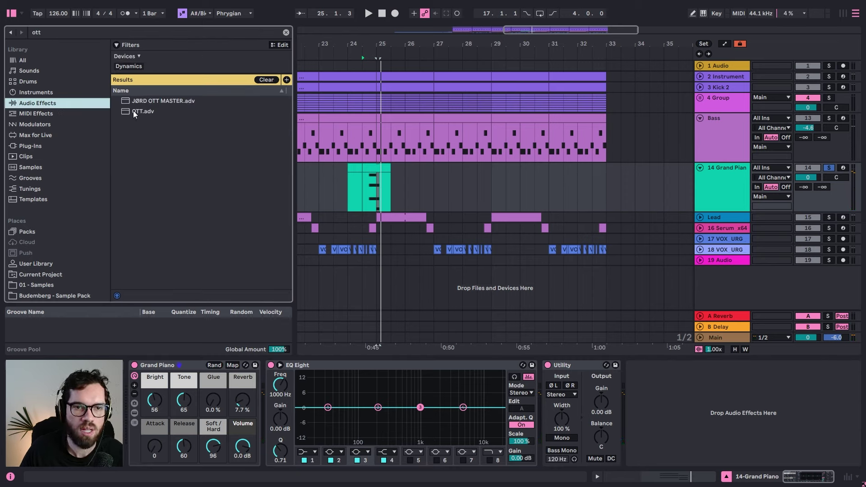
left_click_drag(134, 111, 241, 422)
left_click_drag(300, 430, 427, 401)
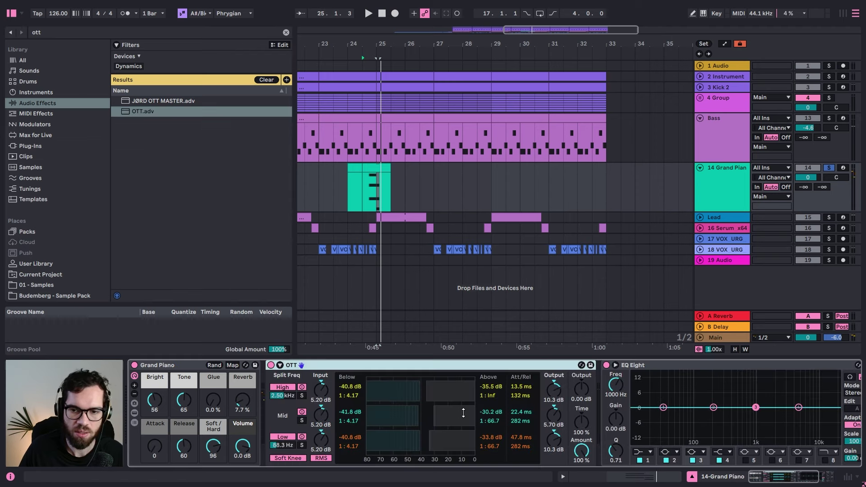
Step: Reduce the OTT Amount to 19 % while auditioning the piano clip
left_click_drag(581, 454, 581, 486)
key("space")
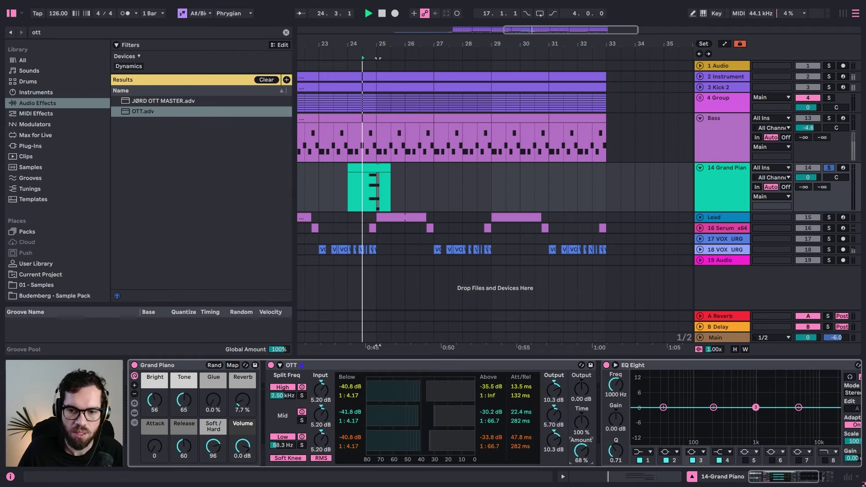
key("space")
left_click_drag(581, 452, 581, 454)
key("space")
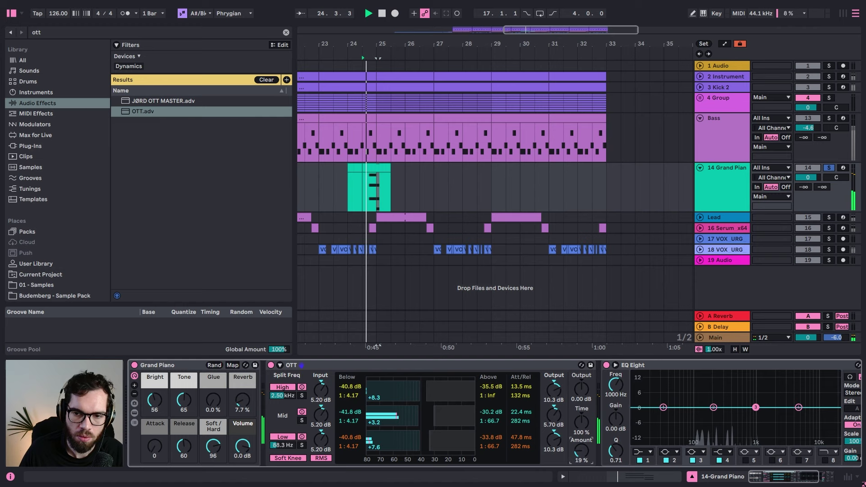
key("space")
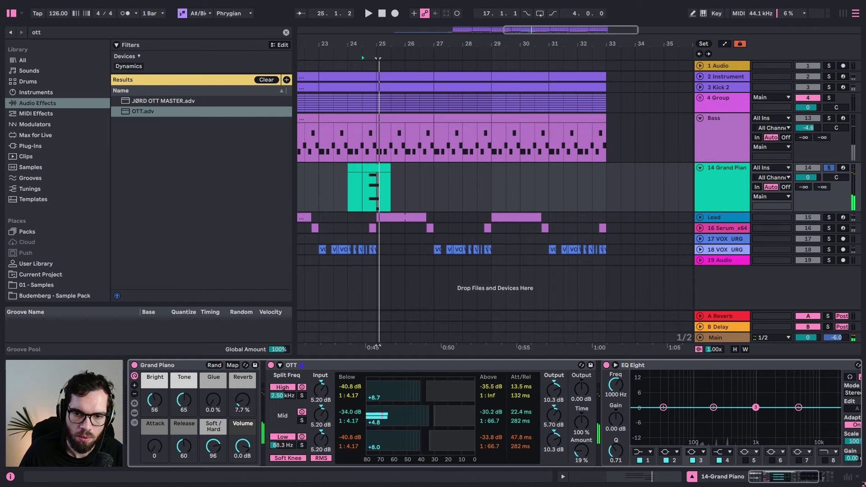
Step: Raise OTT's Below thresholds to -6.00 dB for the high band and -10.5 dB for the mid band
key("space")
key("space")
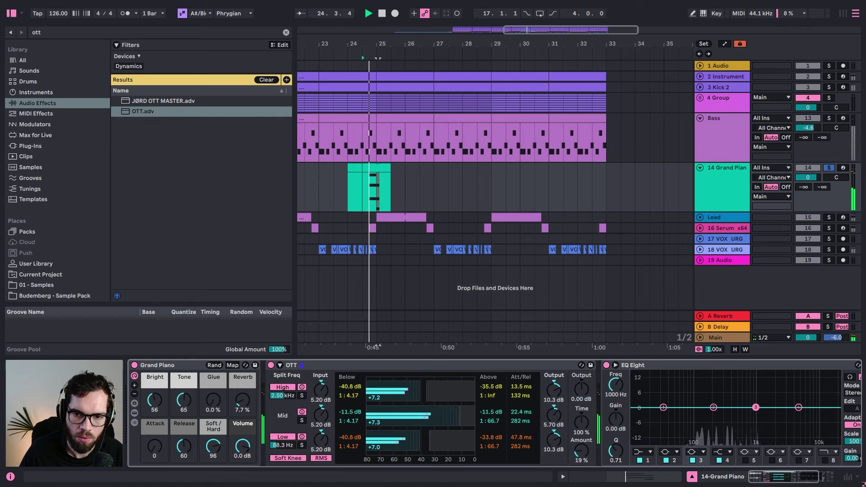
key("space")
key("space")
left_click_drag(420, 391, 466, 391)
key("space")
key("space")
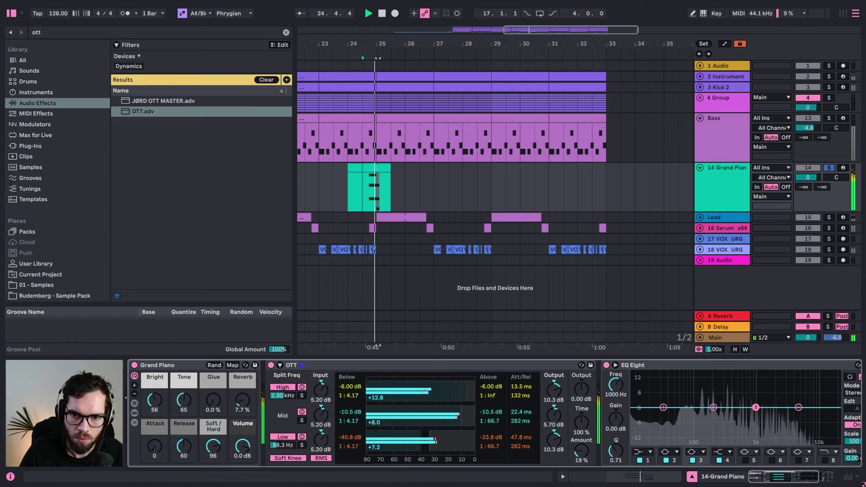
Step: Set the OTT Amount to 20 % and compare the piano with OTT bypassed and enabled
left_click_drag(581, 450, 581, 444)
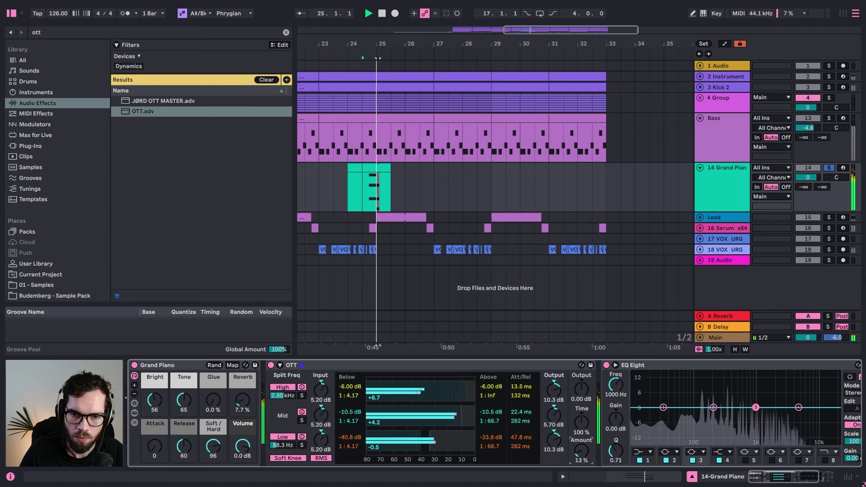
key("space")
key("space")
left_click(270, 365)
left_click(270, 365)
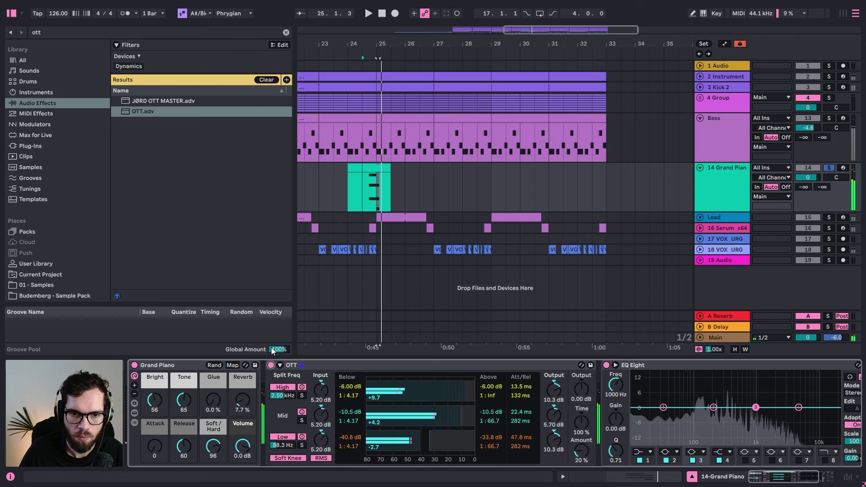
key("space")
Step: Search the audio effects for "over", insert Overdrive between OTT and EQ Eight, and audition the piano
left_click(198, 34)
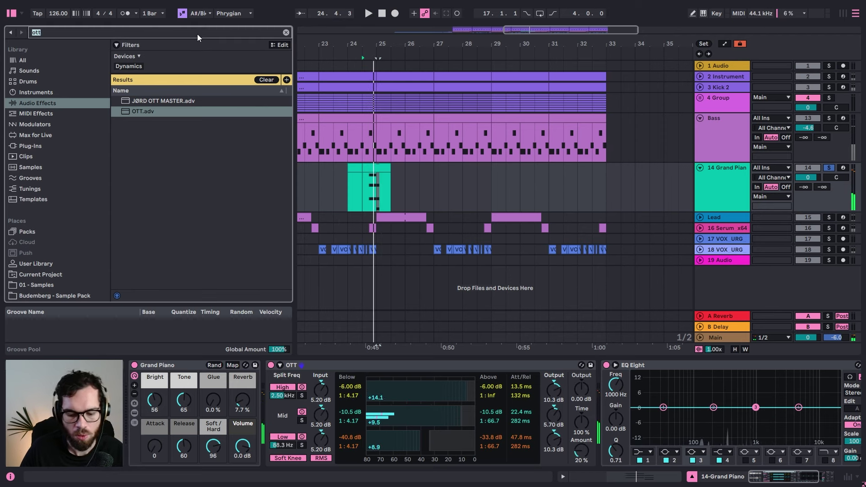
type("over")
left_click_drag(146, 101, 600, 379)
key("space")
key("space")
Step: Set the Overdrive to a 570 Hz filter frequency, 22 % Drive and 18 % Dry/Wet while auditioning
mouse_move(645, 459)
left_mouse_down()
mouse_move(645, 478)
mouse_move(646, 455)
mouse_move(652, 475)
mouse_move(644, 473)
left_mouse_up()
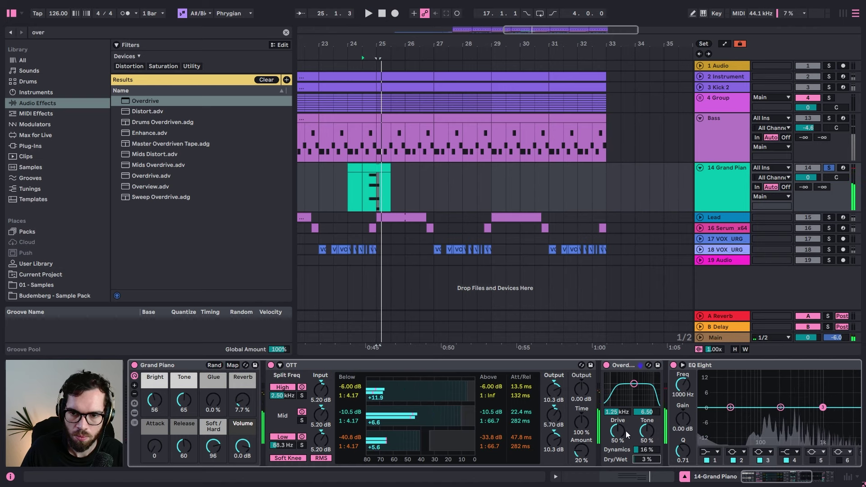
left_click_drag(617, 431, 618, 432)
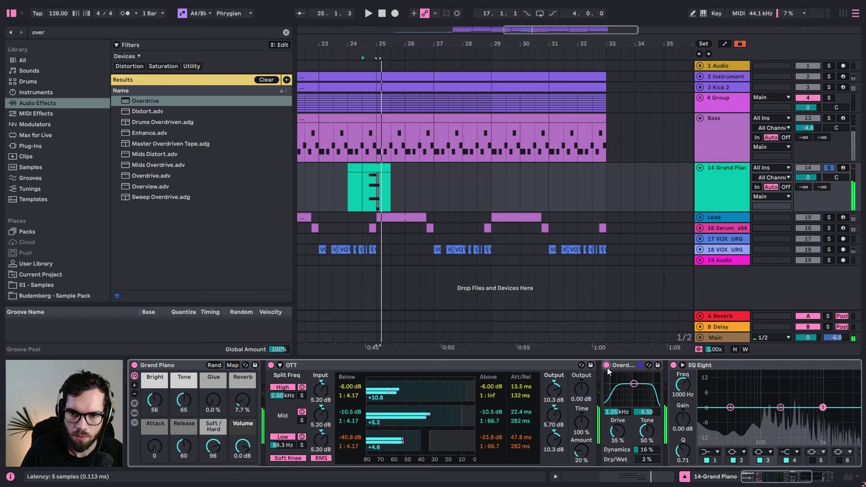
mouse_move(645, 460)
left_mouse_down()
mouse_move(645, 437)
mouse_move(647, 462)
left_mouse_up()
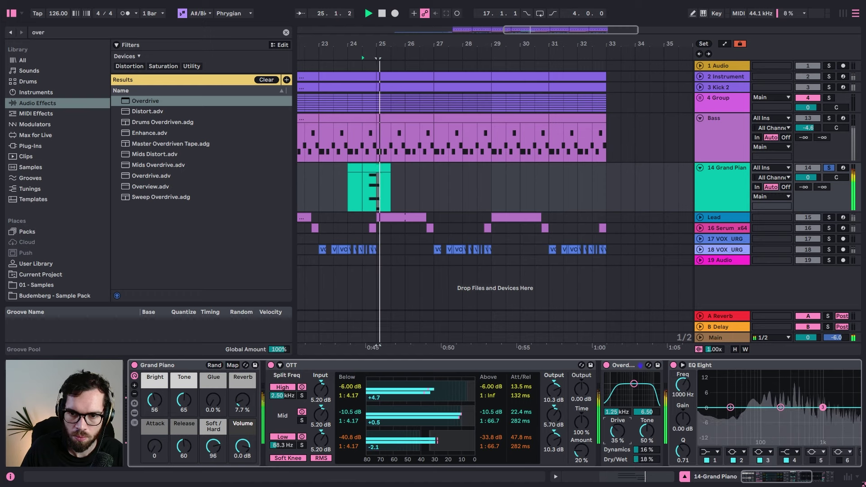
mouse_move(620, 420)
left_mouse_down()
mouse_move(621, 433)
mouse_move(617, 421)
left_mouse_up()
key("space")
Step: Unsolo the Grand Piano track and lower its volume to -4.9 dB against the full mix
left_click(830, 168)
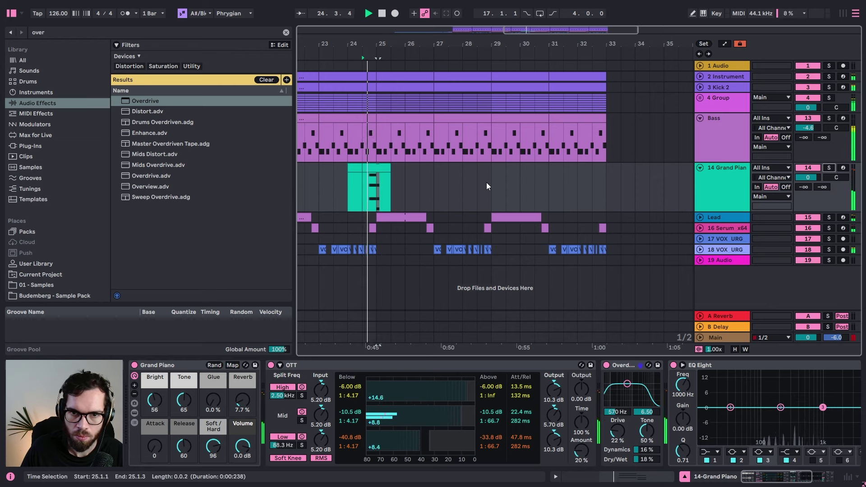
left_click(740, 188)
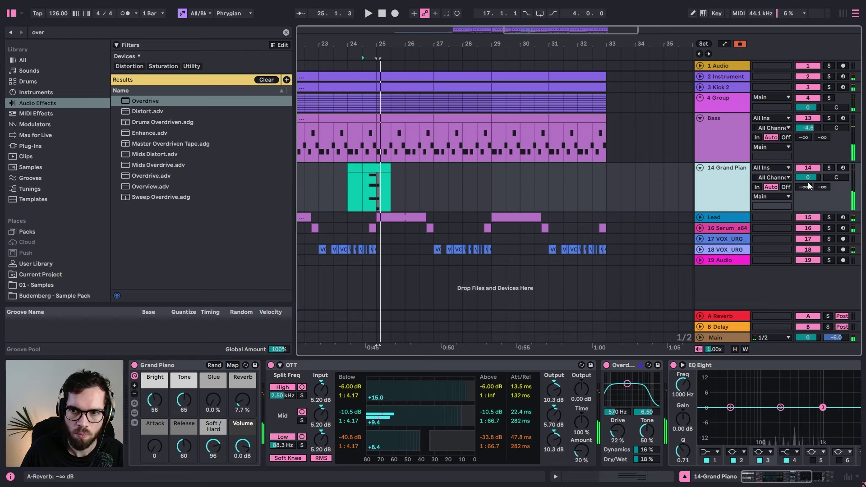
left_click_drag(808, 178, 807, 178)
Step: Copy the sidechain Compressor from the Bass track to the Grand Piano track's device chain
left_click(714, 136)
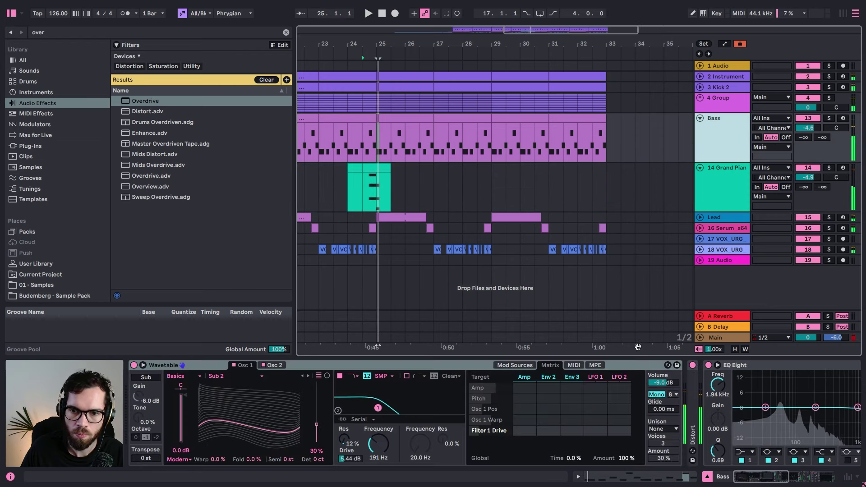
double_click(385, 362)
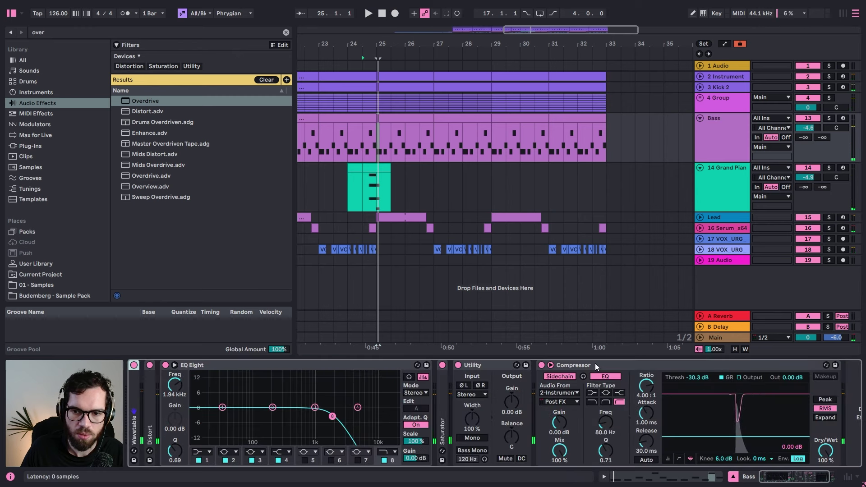
left_click(594, 365)
left_click(361, 174)
left_click(341, 128)
key("space")
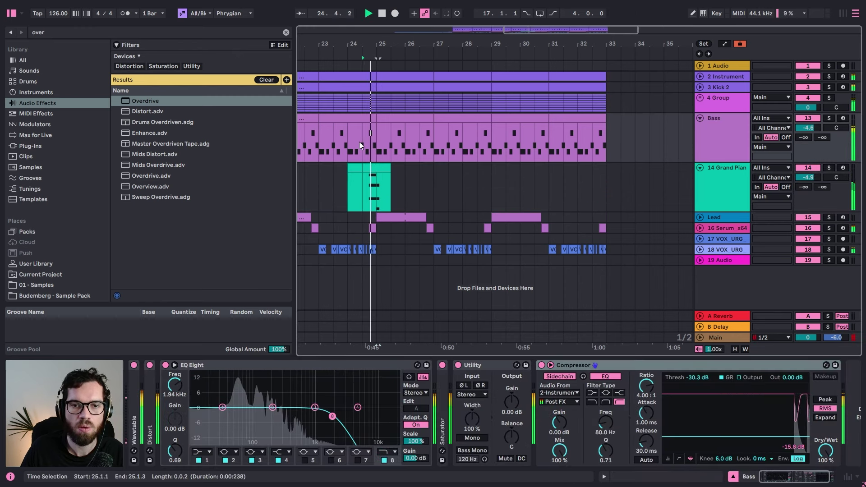
left_click_drag(365, 39, 505, 31)
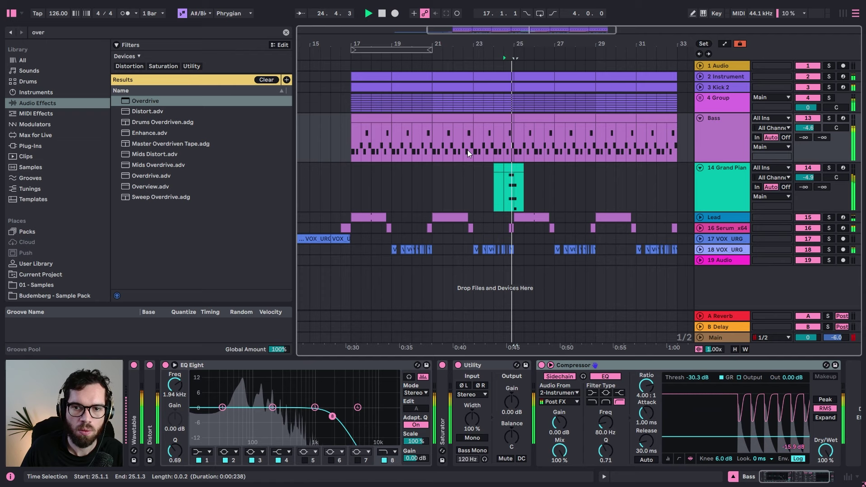
left_click(356, 141)
key("space")
key("space")
left_click(453, 152)
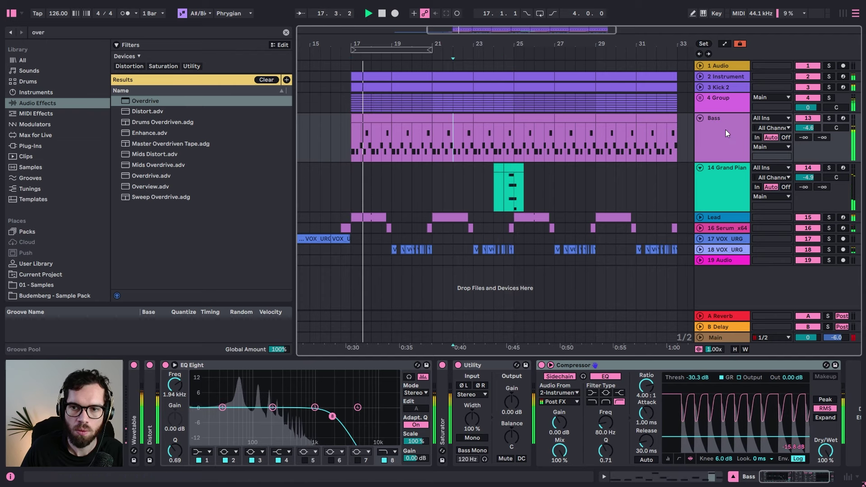
left_click(700, 217)
left_click(507, 202)
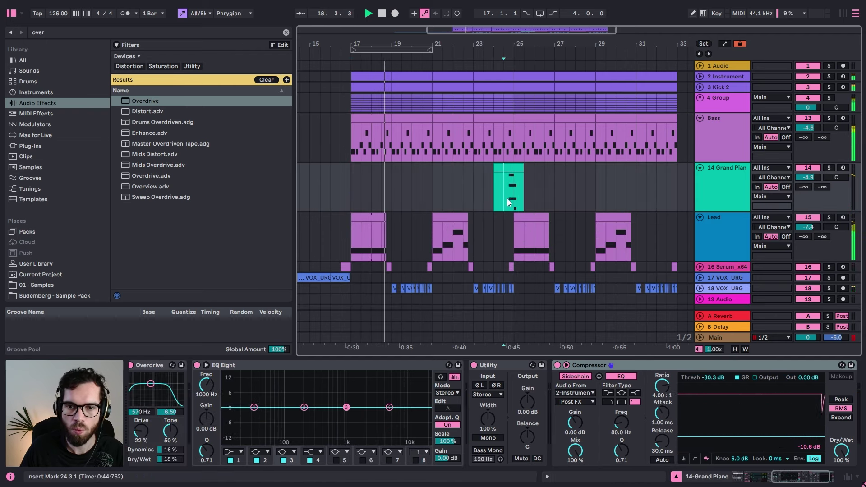
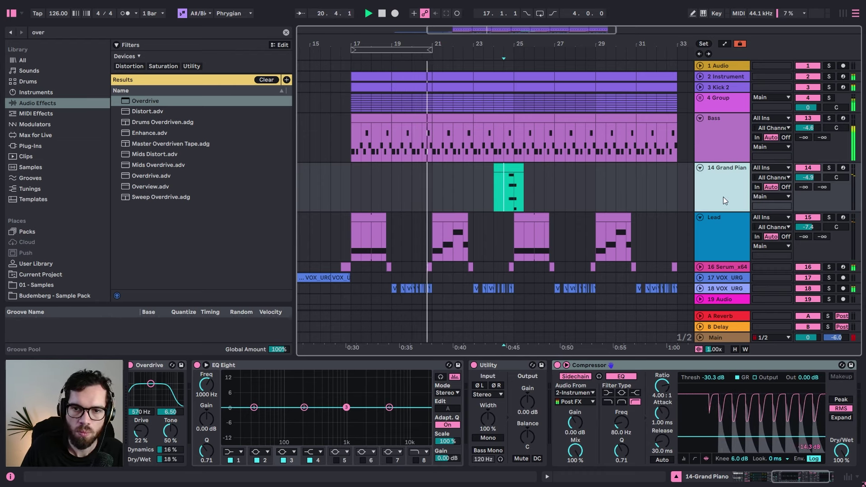
left_click(500, 133)
Step: In the drum group, set the first Hat's volume to 0 dB and the second Hat's to -3.8 dB
left_click(701, 97)
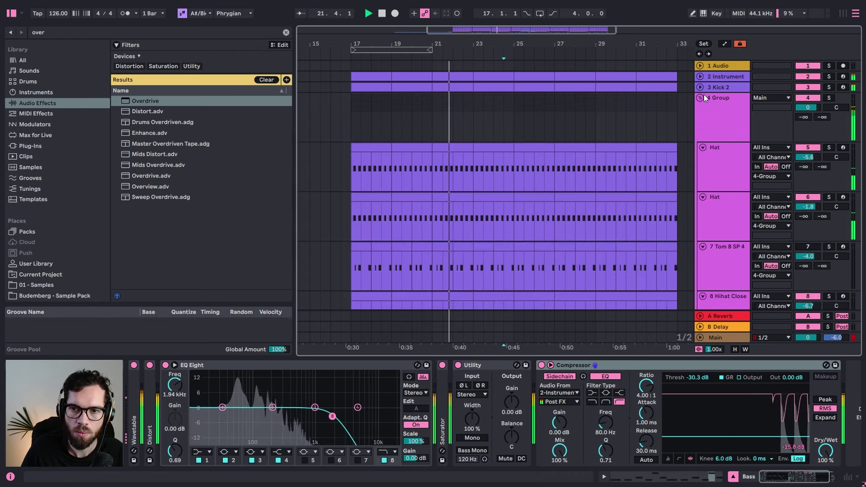
scroll(705, 160, "down", 1)
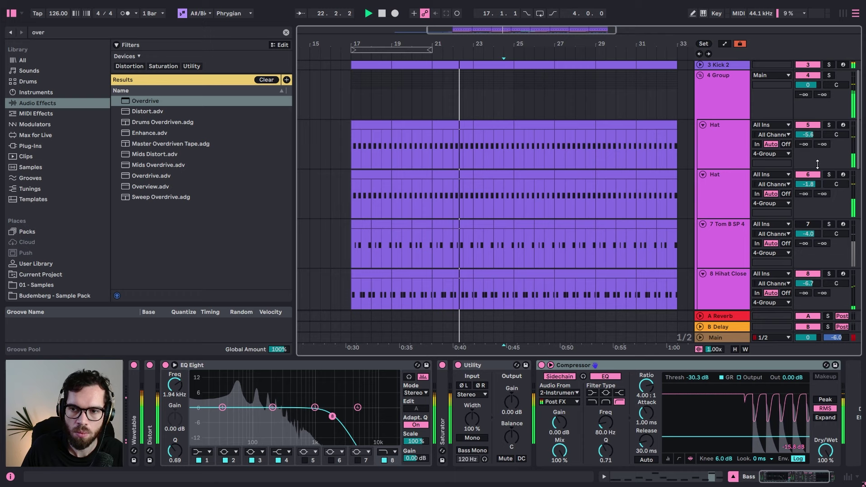
left_click(830, 125)
left_click(830, 125)
double_click(817, 134)
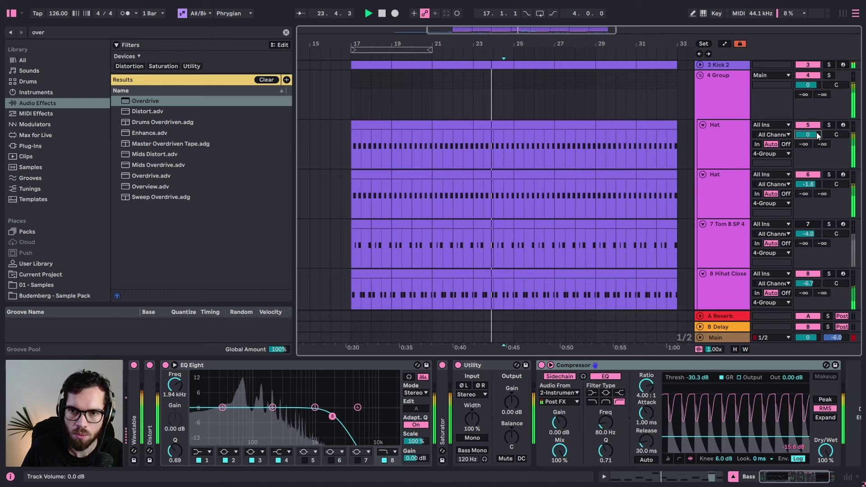
left_click_drag(801, 180, 801, 190)
left_click(735, 108)
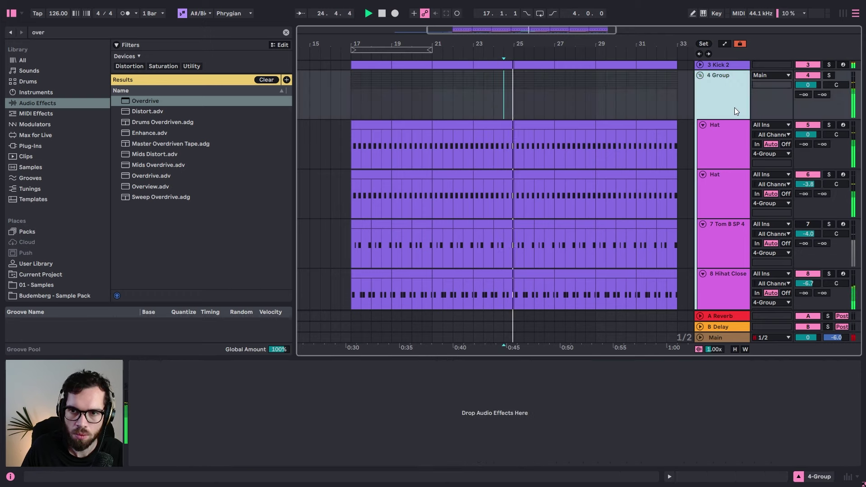
left_click(700, 76)
Step: Audition the piano chord with the full mix from its clip start and lower the Grand Piano volume to -9.3 dB
left_click(476, 149)
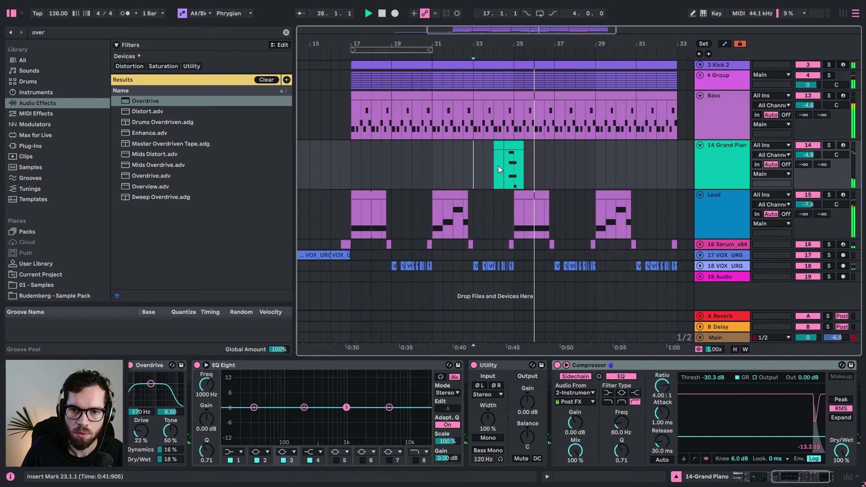
left_click(483, 169)
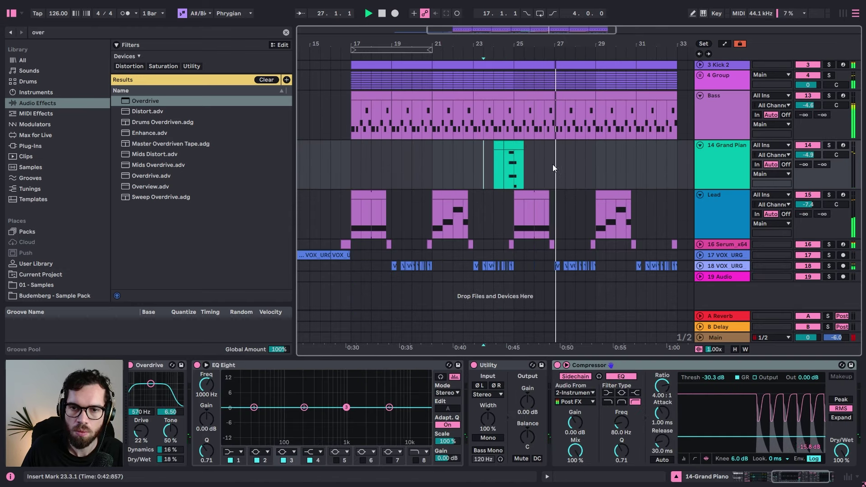
left_click(492, 173)
key("space")
key("space")
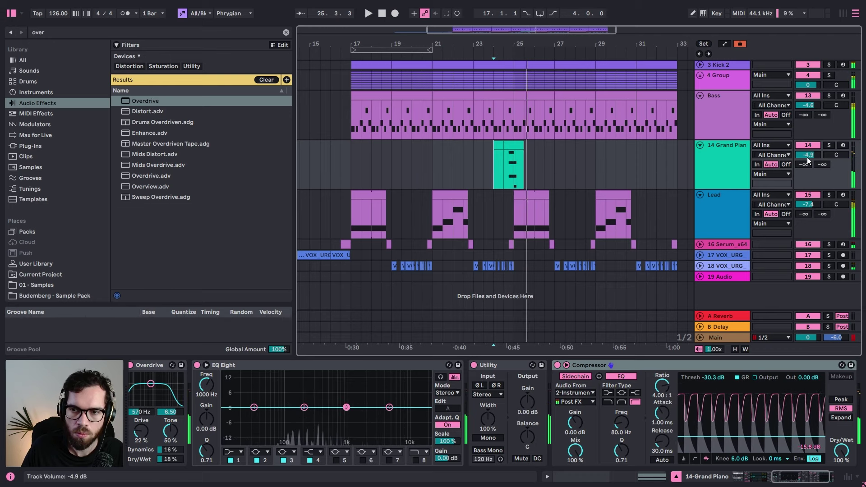
left_click(729, 159)
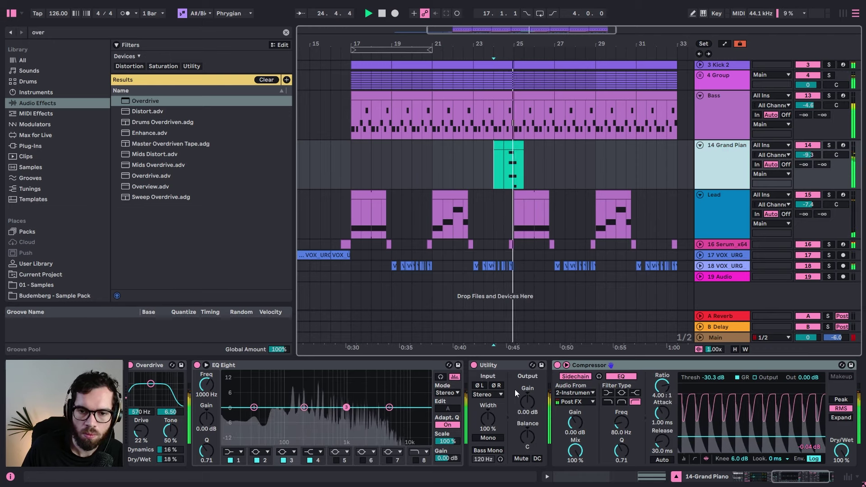
Step: In the piano's EQ Eight, make band 1 a low cut at 95.8 Hz and raise band 4's high shelf about 3 dB near 1.5 kHz
left_click(240, 452)
left_click(230, 393)
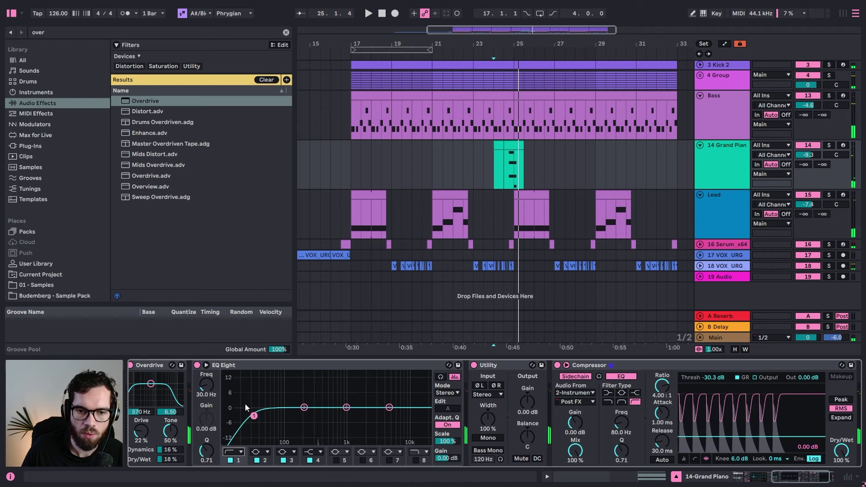
left_click_drag(268, 417, 298, 420)
left_click_drag(387, 409, 282, 418)
key("space")
key("space")
key("space")
key("space")
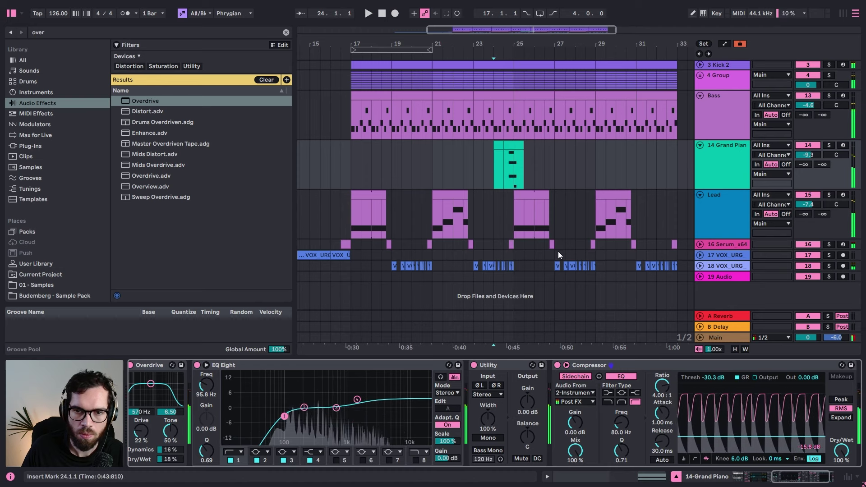
Step: Transpose the note in the Lead clip at bar 25 up to A#1 and audition it with the piano
left_click_drag(514, 197, 514, 197)
left_click(511, 164)
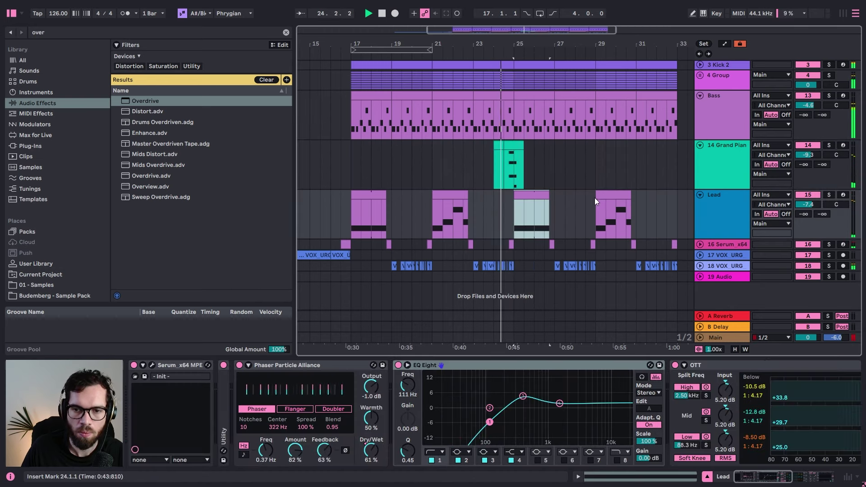
double_click(544, 195)
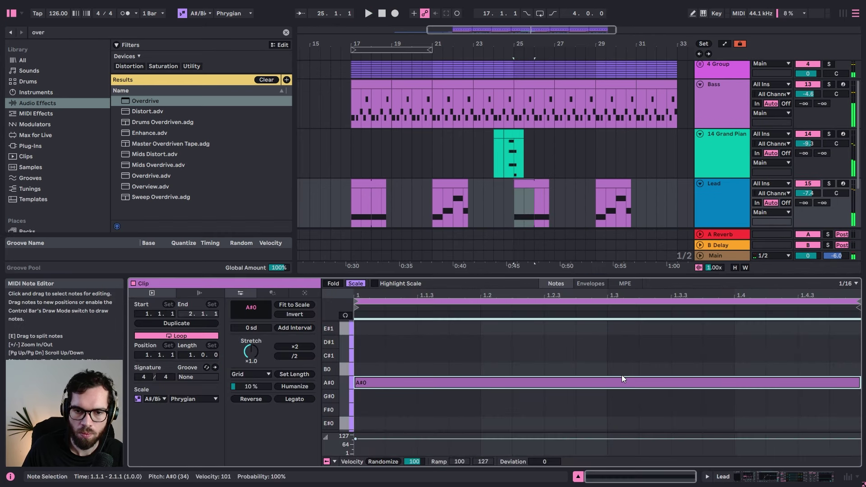
key("shift+Up")
key("shift+Up")
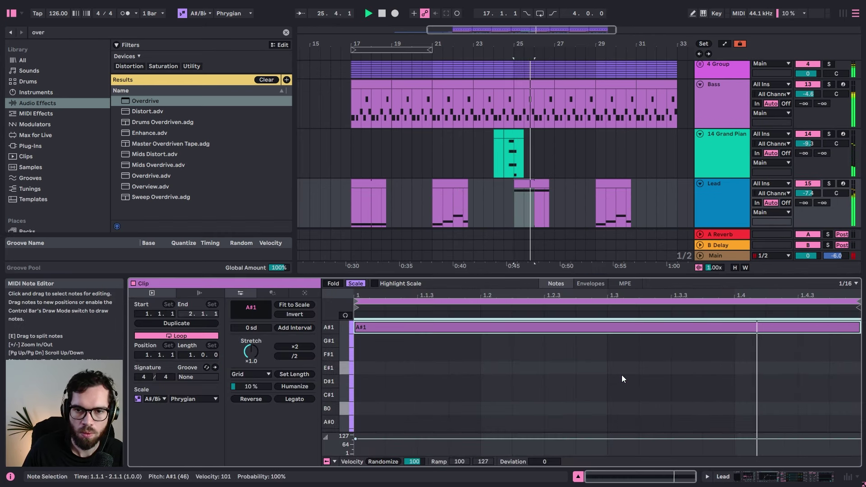
left_click(504, 175)
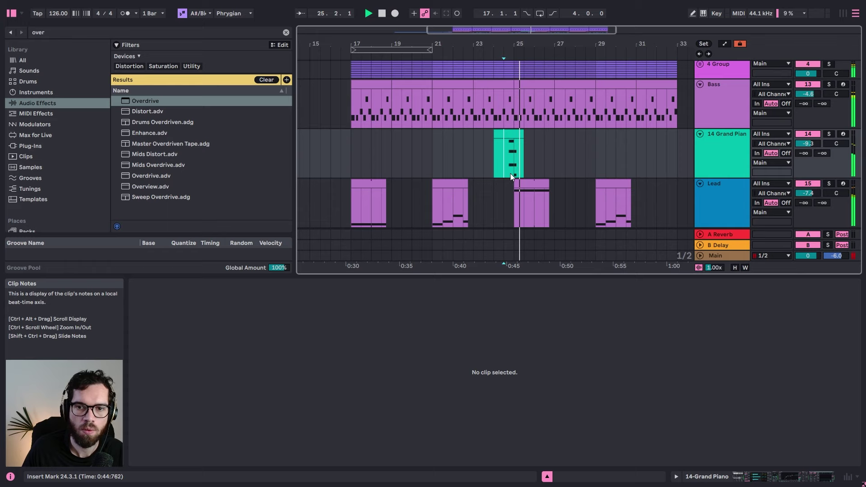
Step: Set the A Reverb send to -9.4 dB on the Lead track and -6.2 dB on the Grand Piano track
left_click(740, 190)
mouse_move(804, 237)
left_mouse_down()
mouse_move(804, 216)
mouse_move(804, 224)
left_mouse_up()
key("space")
key("space")
left_click_drag(807, 189, 806, 182)
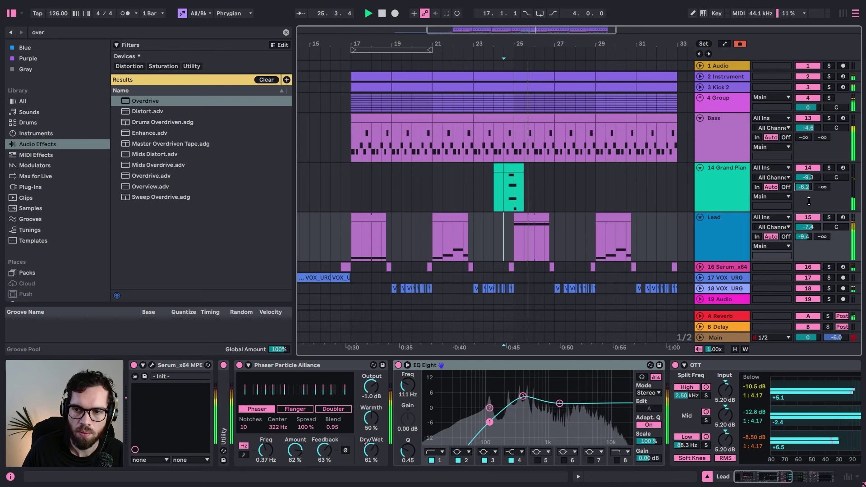
key("space")
Step: Play from bar 17, expand the Serum track and set its A Reverb send to -13.0 dB
left_click(348, 180)
scroll(361, 184, "down", 1)
key("space")
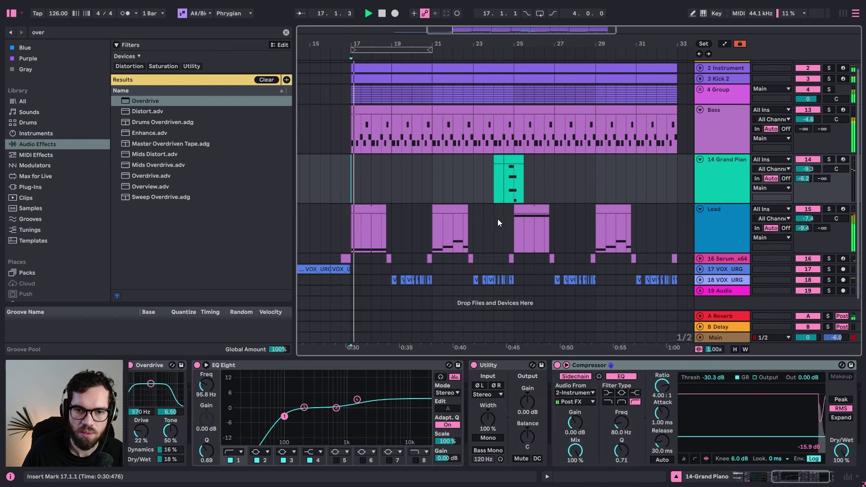
left_click(700, 259)
left_click_drag(804, 278, 804, 261)
Step: Copy the Lead's sidechain Compressor after the Reverb on the A Reverb return and set its threshold to -32.1 dB
left_click(730, 318)
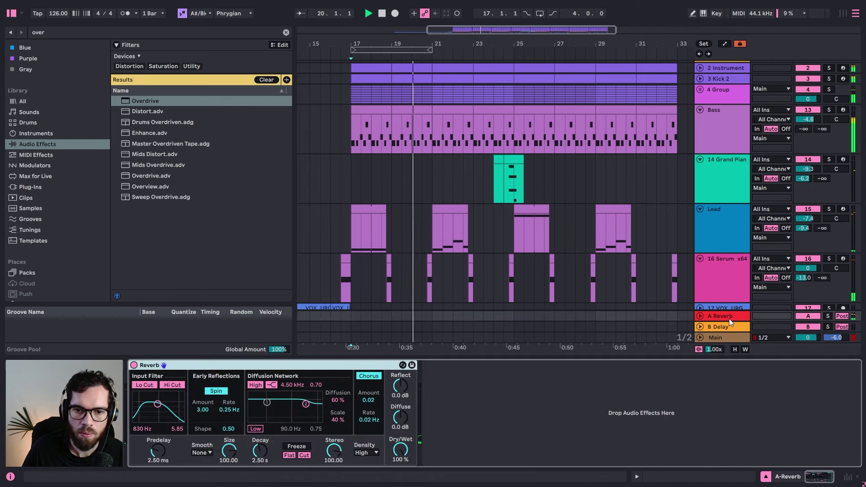
left_click(724, 238)
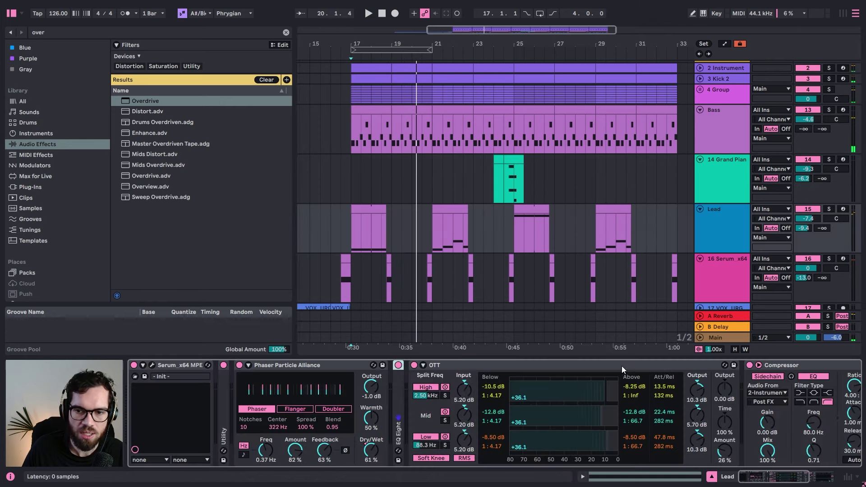
double_click(622, 366)
left_click(731, 316)
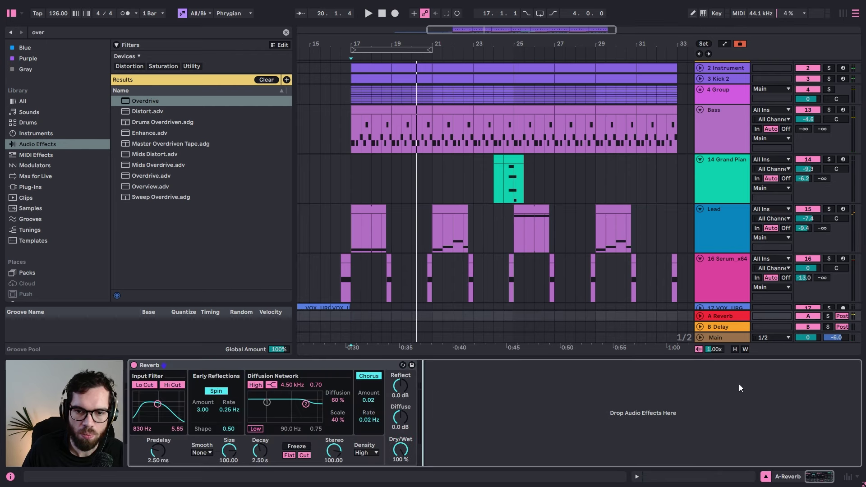
key("ctrl+v")
key("space")
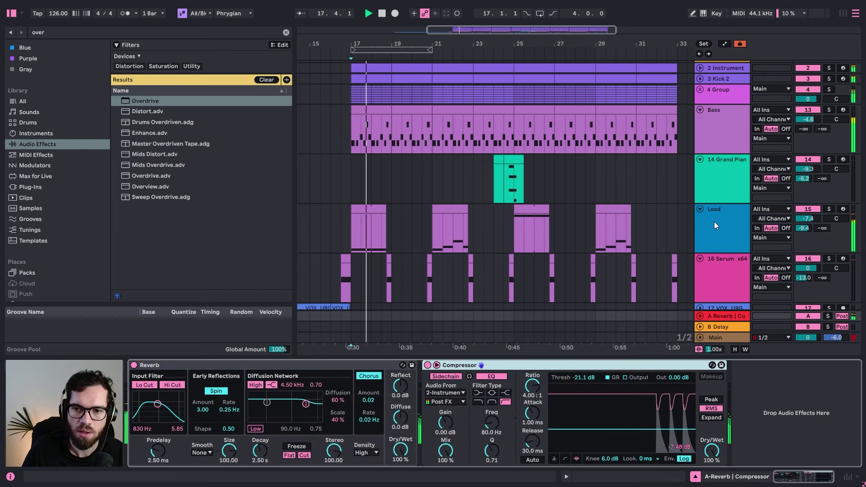
left_click_drag(641, 426, 640, 437)
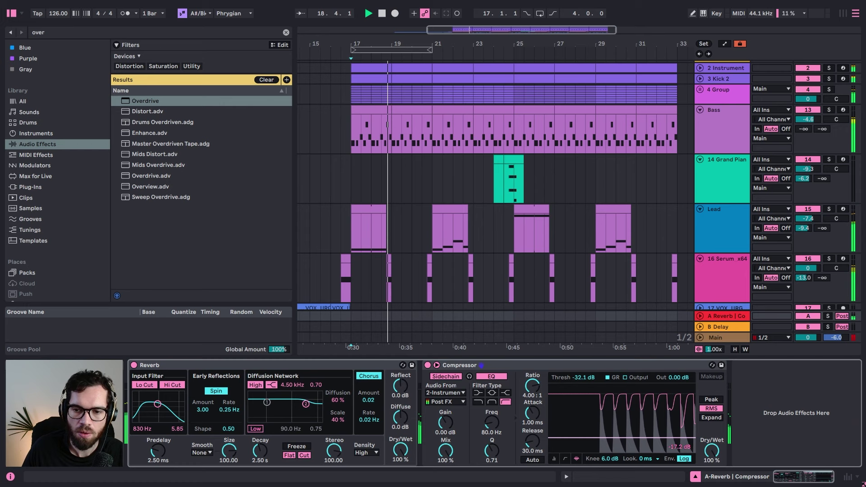
Step: Collapse the Bass, Grand Piano, Lead and Serum tracks in the arrangement together
left_click(708, 228)
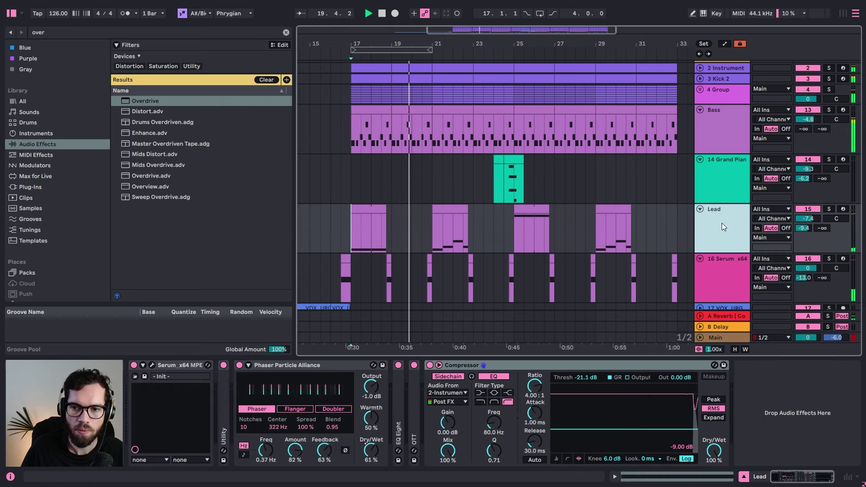
key("ctrl+a")
left_click(699, 210)
left_click(372, 151)
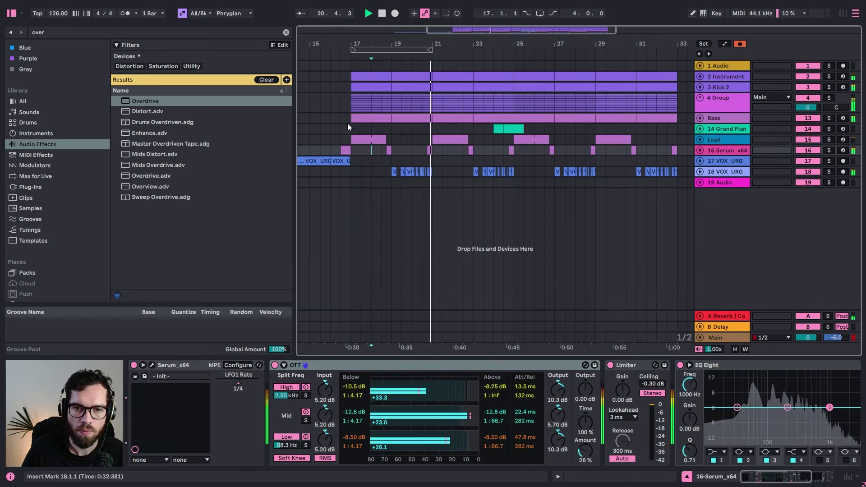
left_click(332, 119)
Step: In the drum group, lower the track 9 closed hi-hat to -18.4 dB and the track 10 shaker to -23.4 dB
left_click(722, 104)
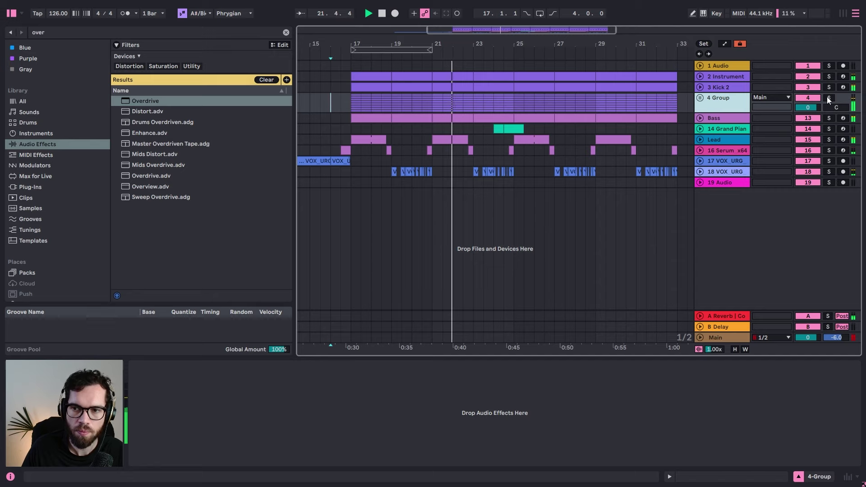
left_click(700, 98)
scroll(722, 128, "down", 3)
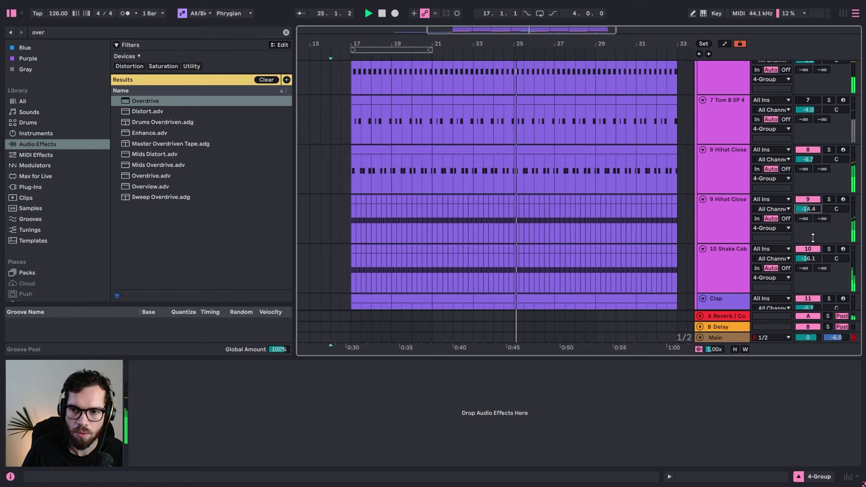
left_click_drag(811, 212, 812, 263)
scroll(689, 231, "down", 2)
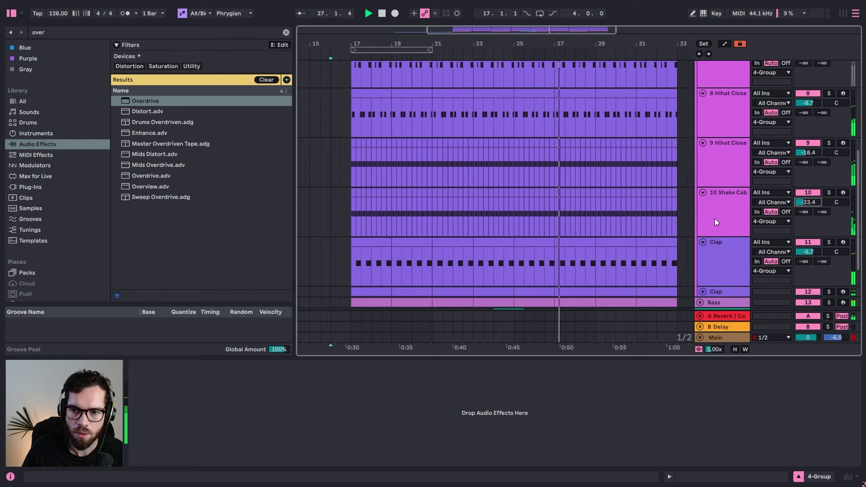
Step: Set the track 11 Clap volume to -2.4 dB, then expand the track 12 Clap and set its volume to -3.4 dB
scroll(724, 209, "up", 5)
scroll(717, 205, "down", 4)
scroll(700, 212, "down", 2)
left_click_drag(808, 241, 808, 239)
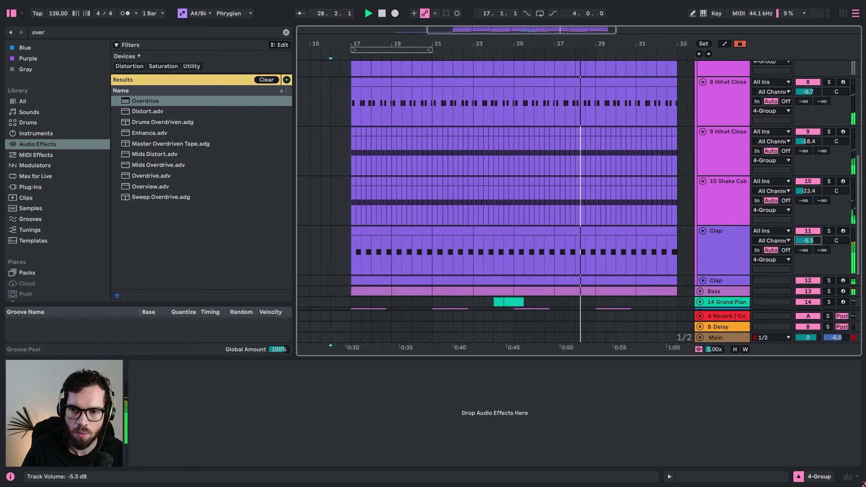
left_click(702, 280)
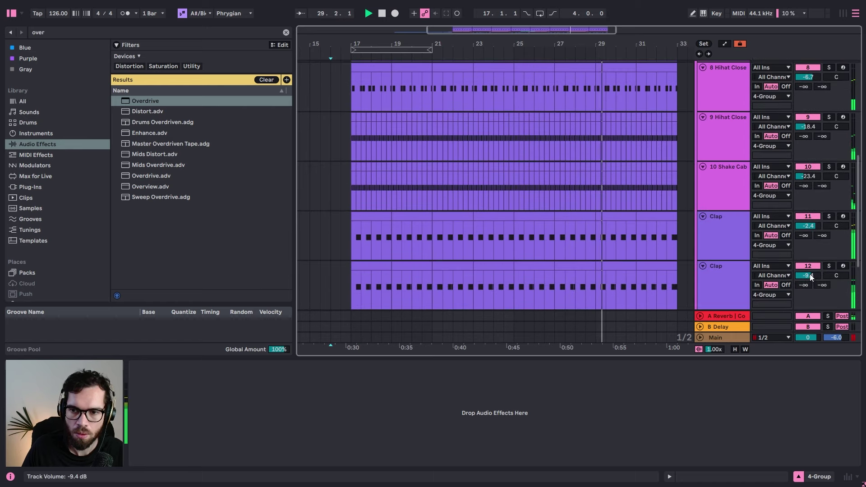
Step: Solo the track 5 Hat, insert Overdrive before its EQ Eight with Dry/Wet at 31%, and unsolo the track
scroll(741, 244, "up", 6)
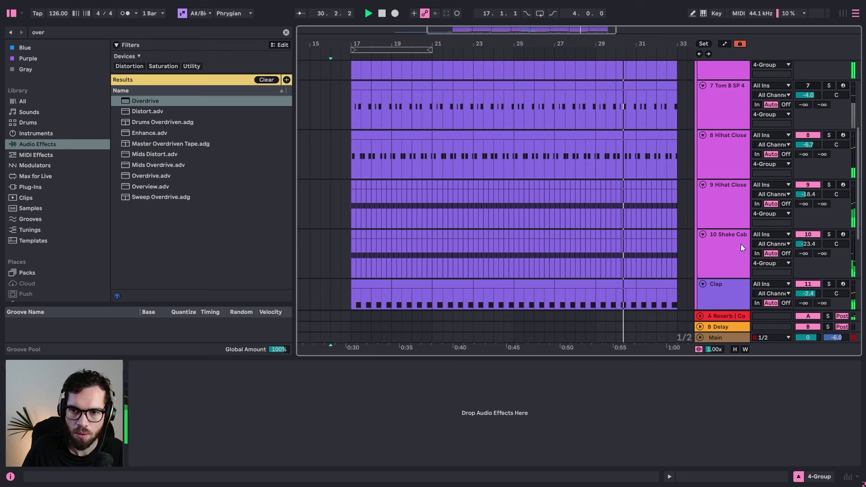
left_click(724, 129)
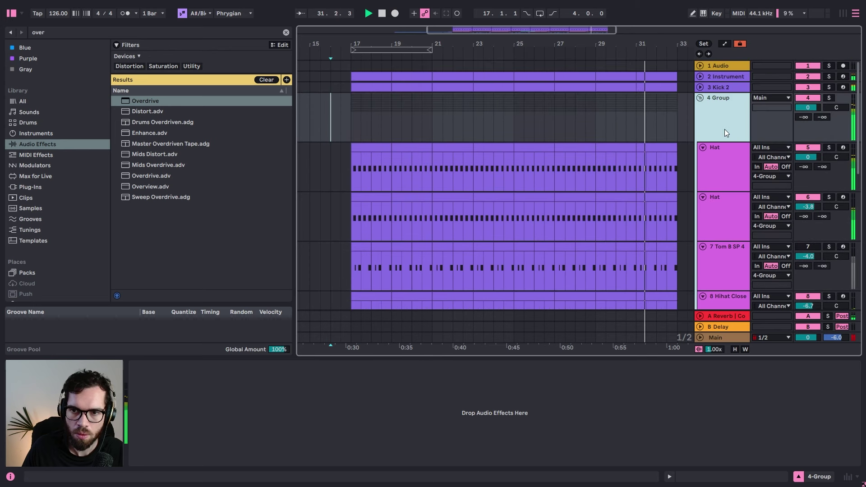
left_click(726, 153)
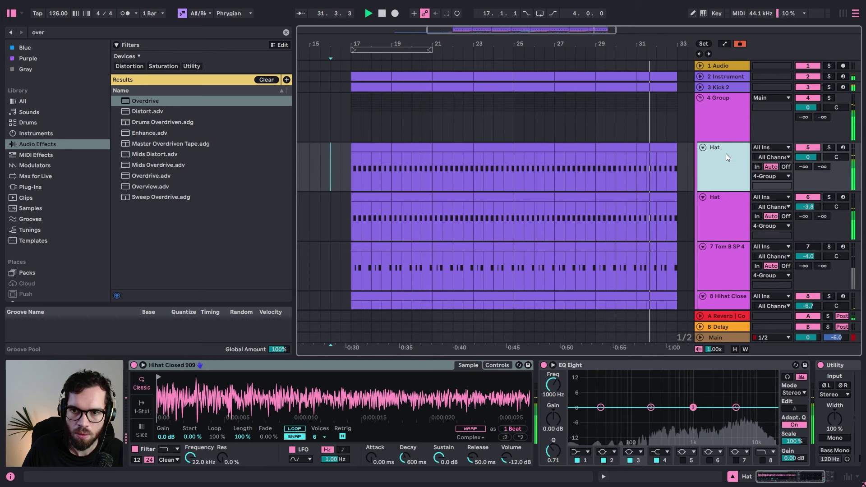
left_click(829, 147)
left_click(385, 157)
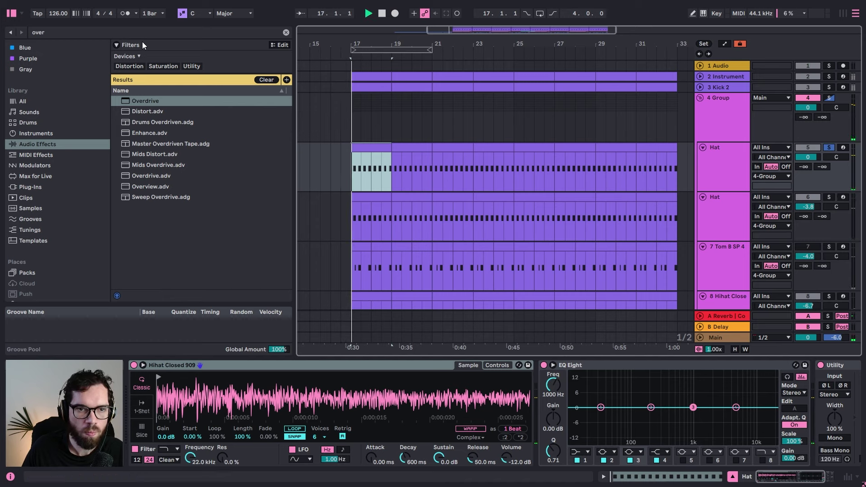
left_click(144, 101)
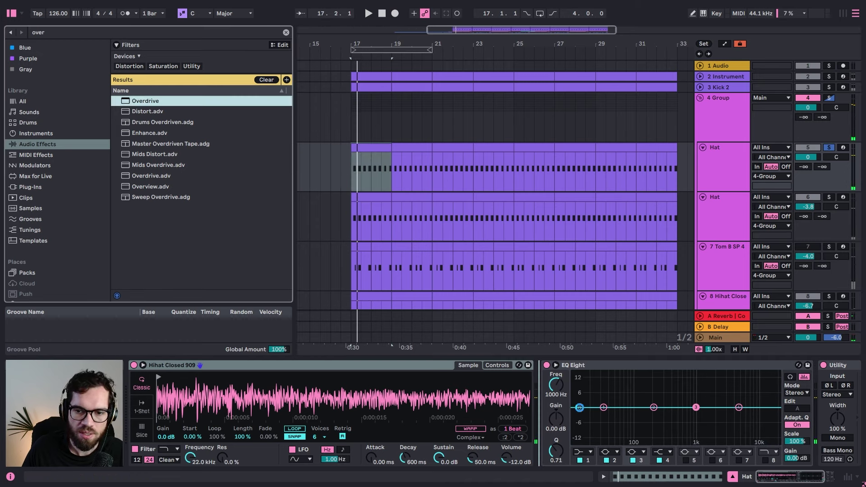
key("Return")
key("space")
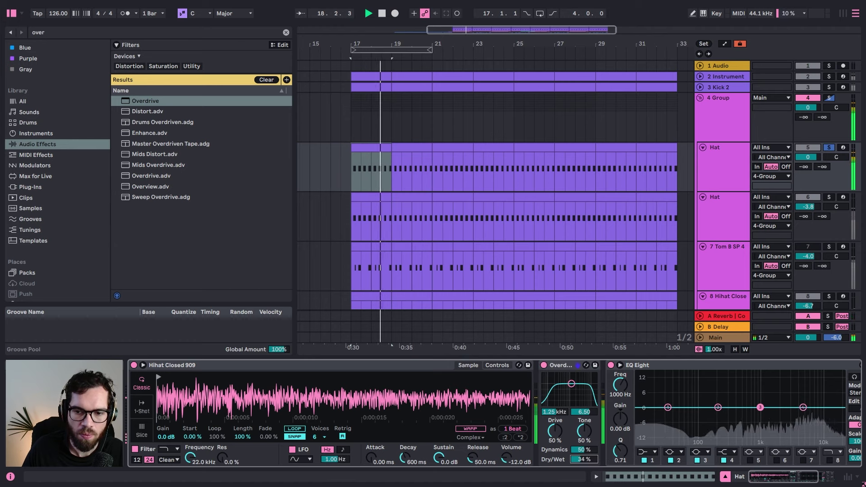
left_click(828, 147)
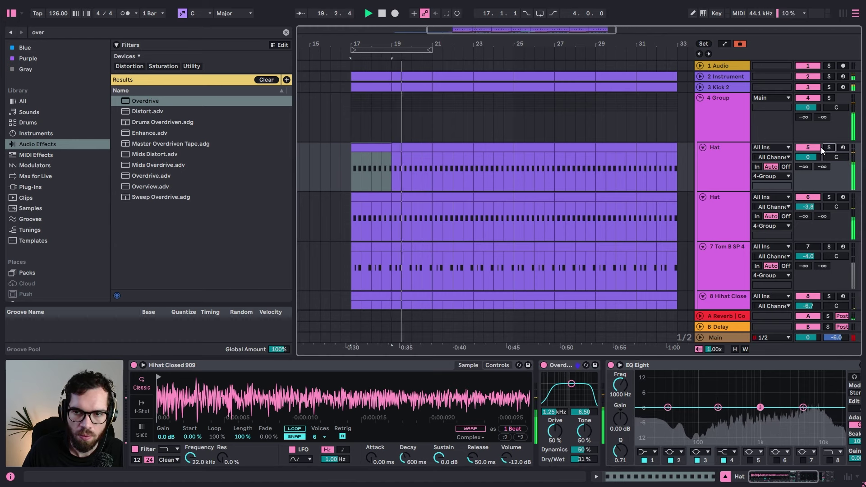
Step: Delete the track 6 Hat clips from bar 17 to bar 25
left_click(810, 200)
left_click_drag(380, 196, 539, 196)
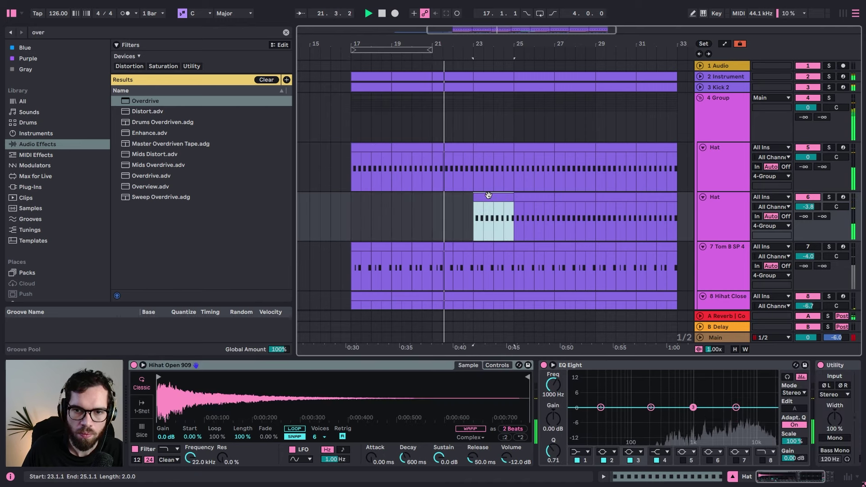
left_click(549, 129)
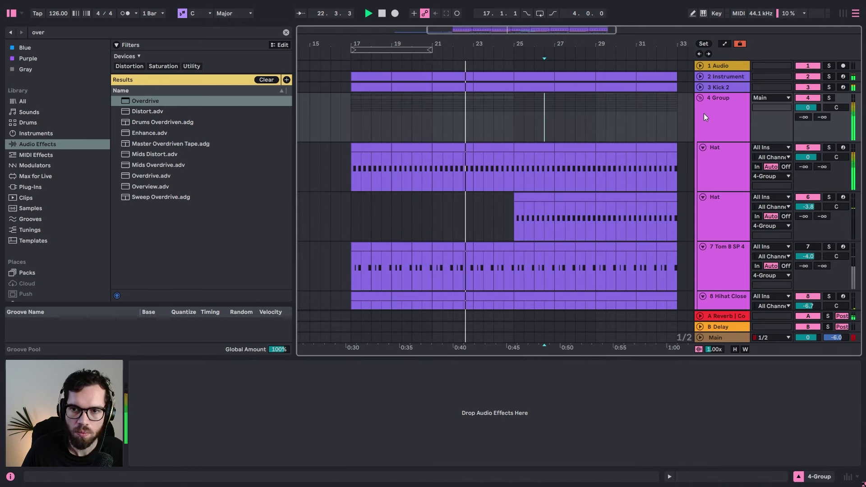
Step: Find Saturator among the audio effects and insert it before Overdrive on the track 5 Hat
left_click(705, 98)
scroll(667, 182, "down", 2)
left_click(725, 121)
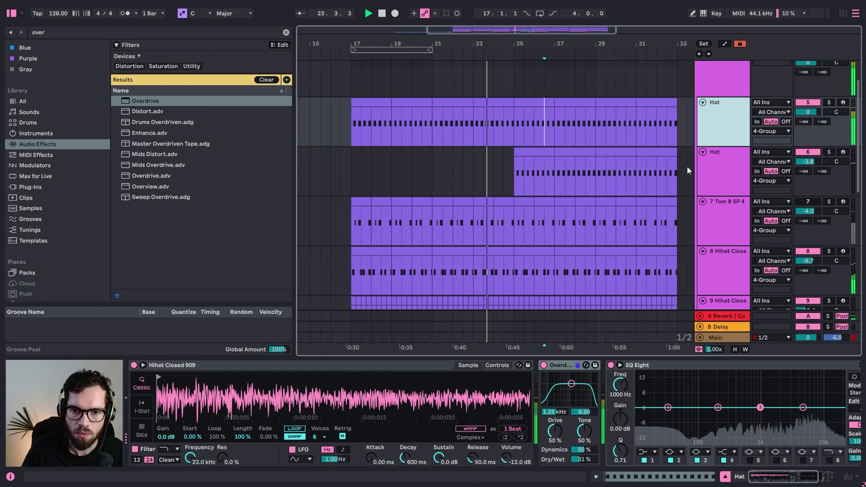
key("ctrl+f")
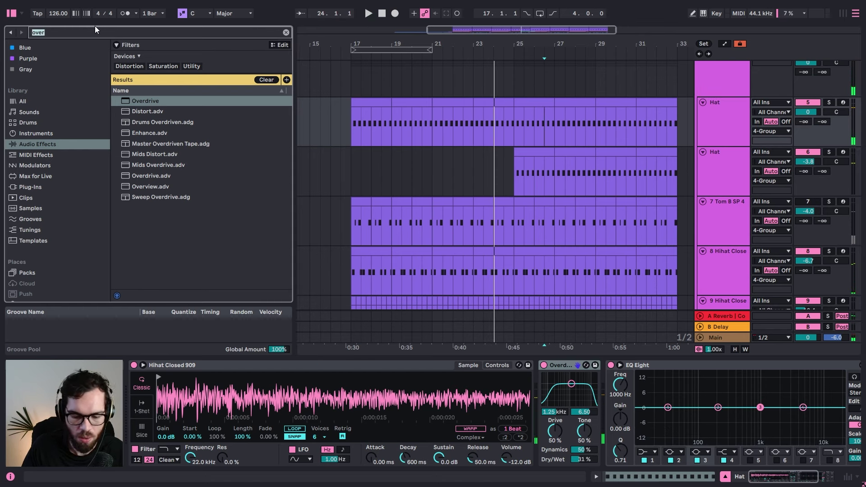
type("satu")
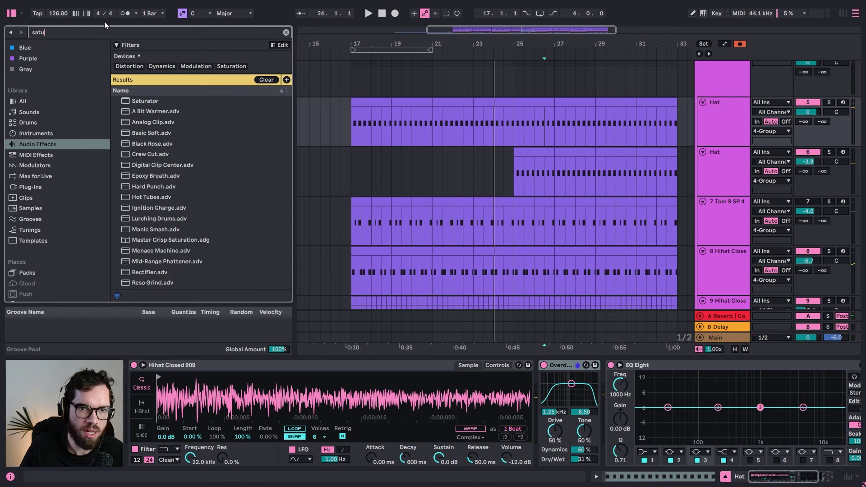
left_click_drag(132, 101, 560, 392)
key("space")
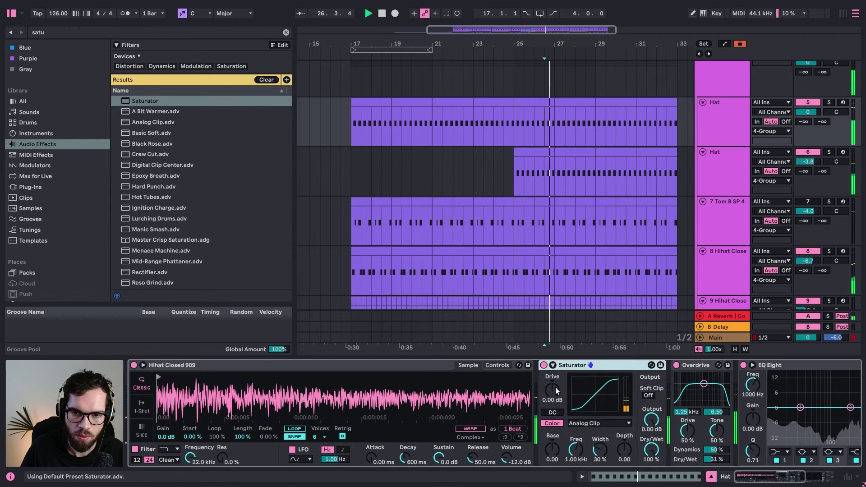
Step: Play from bar 17 and set the track 5 Hat's Saturator Drive to 7.43 dB
left_click(376, 99)
key("space")
key("space")
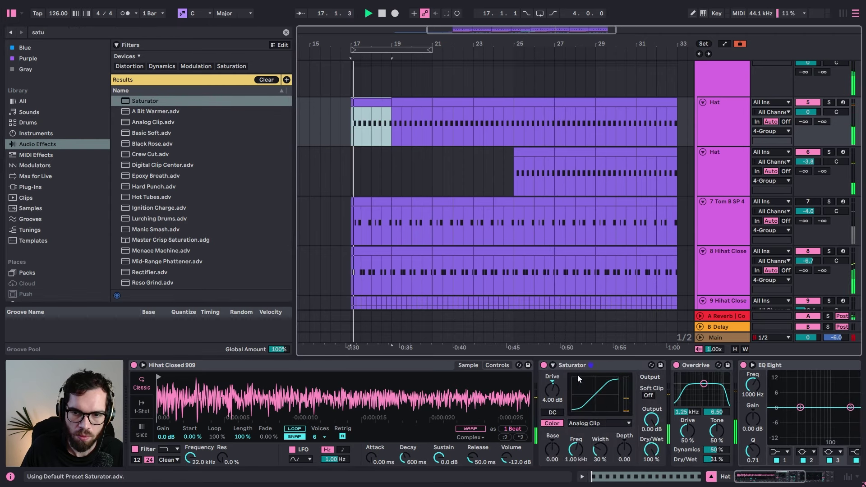
left_click_drag(554, 397, 555, 394)
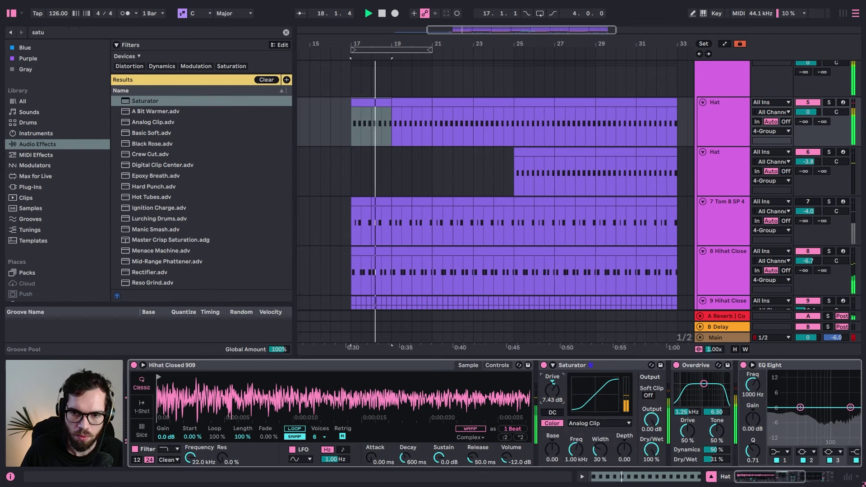
Step: Solo the track 8 closed hi-hat, copy the Saturator onto it between EQ Eight and Utility, and set Drive to 11.4 dB
scroll(559, 273, "down", 3)
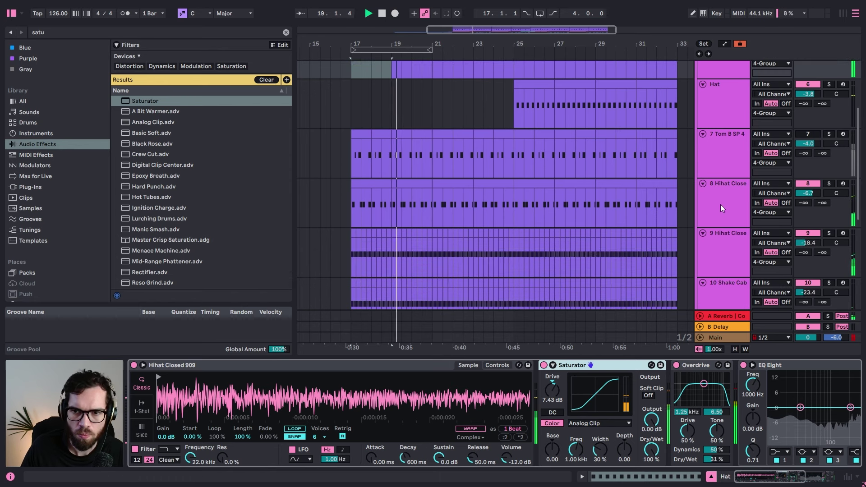
left_click(735, 191)
left_click(829, 184)
left_click(729, 225)
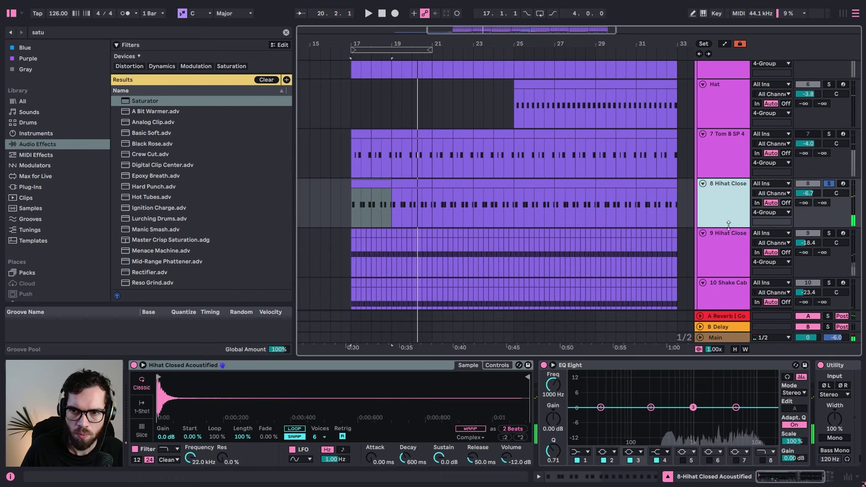
double_click(649, 363)
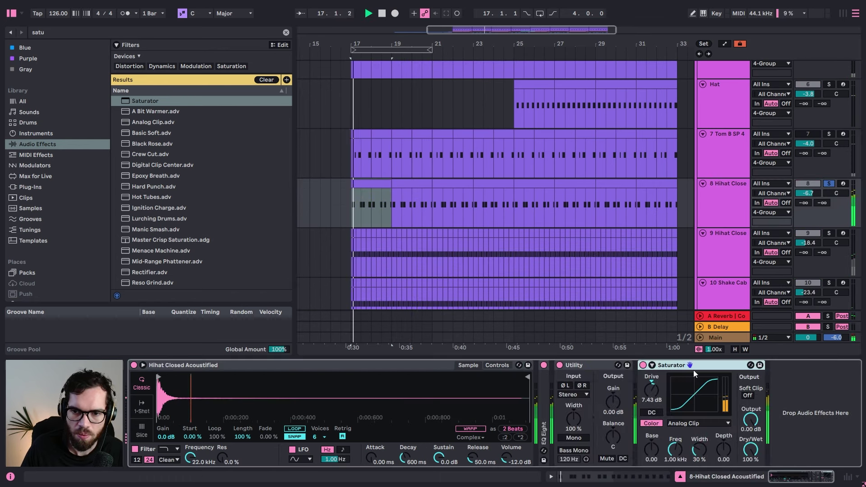
left_click_drag(681, 363, 579, 372)
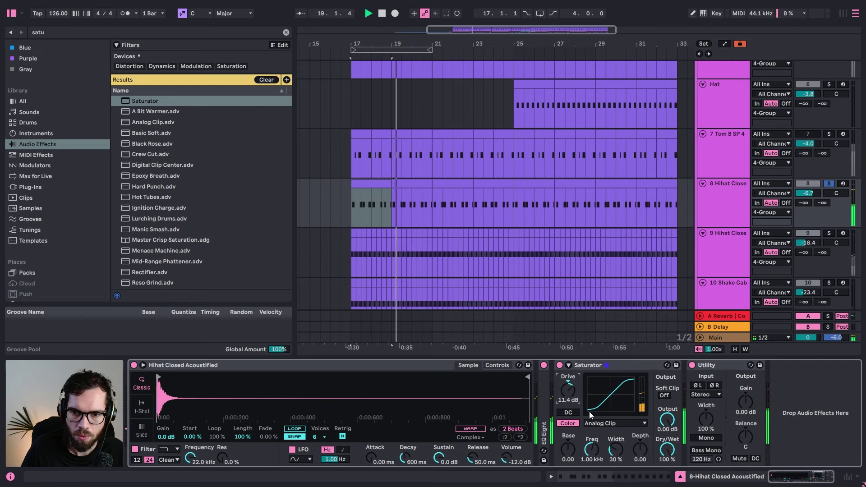
Step: Switch the track 8 Saturator curve to Soft Sine, unsolo the track and set its volume to -8.4 dB
left_click(602, 424)
left_click(602, 378)
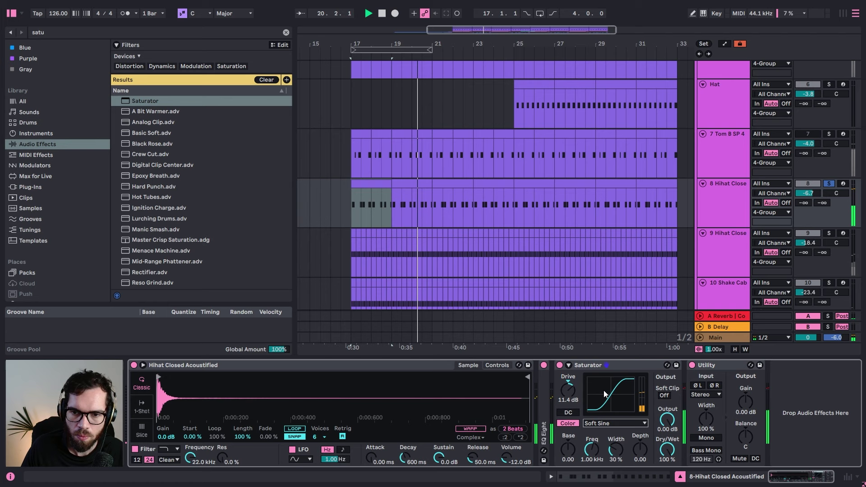
left_click(828, 185)
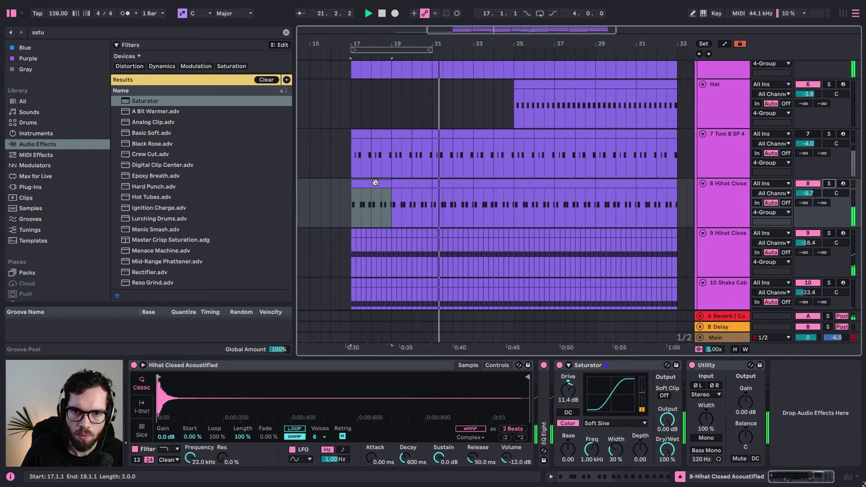
left_click(375, 182)
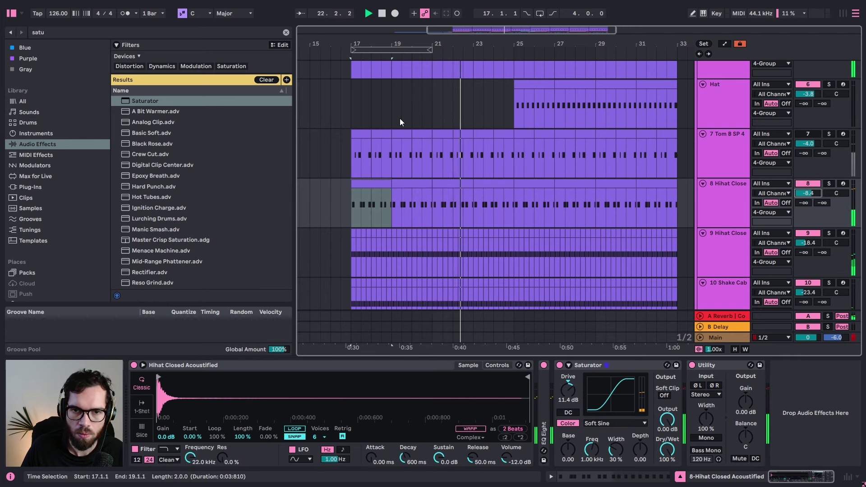
Step: Activate and solo the track 7 tom, select it and play it from bar 17
left_click(338, 110)
scroll(480, 197, "up", 1)
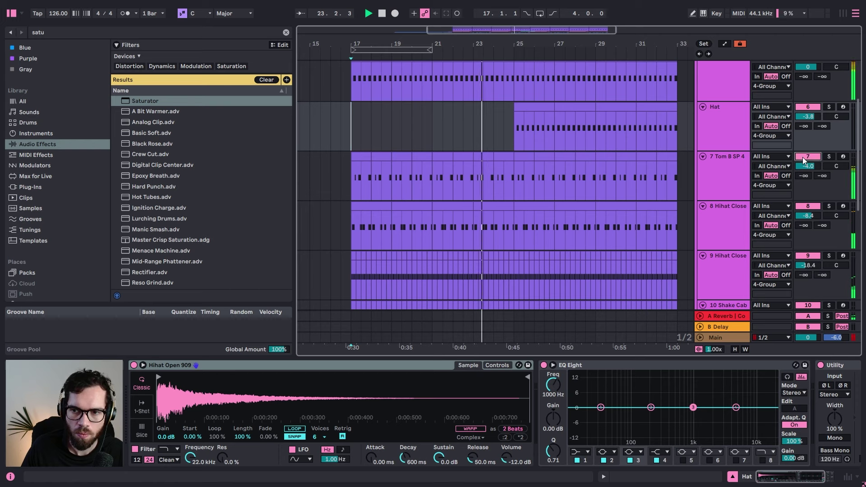
left_click(829, 157)
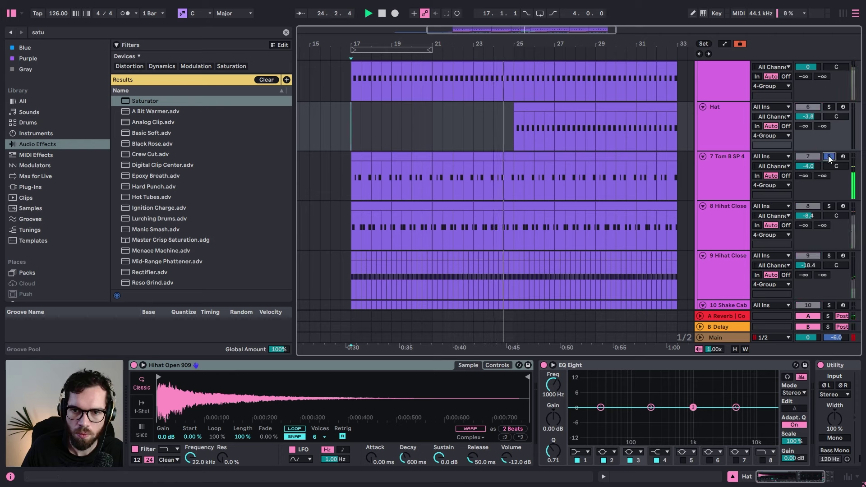
left_click(729, 168)
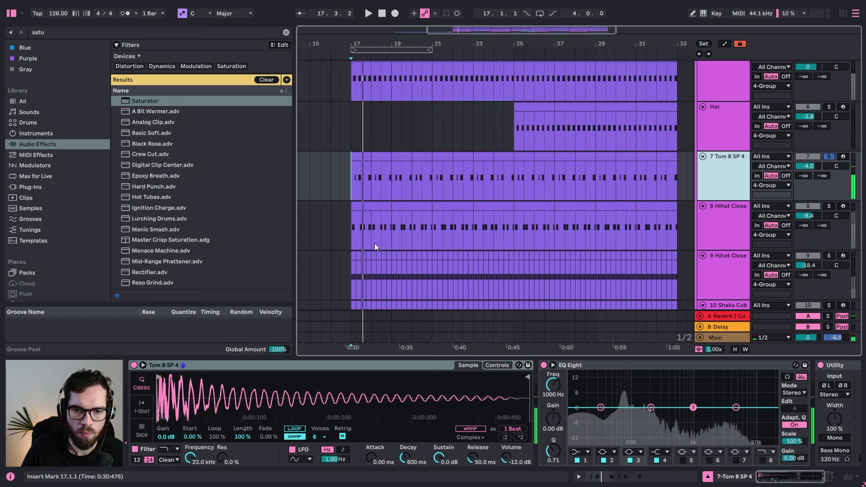
Step: Add a Tuner at the end of the track 7 tom's device chain and play the tom through it to check its pitch
left_click(83, 31)
type("tuner")
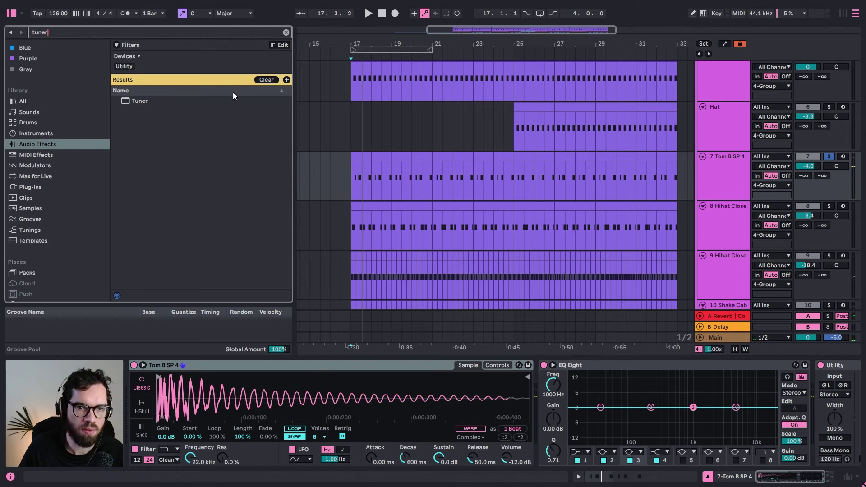
double_click(140, 102)
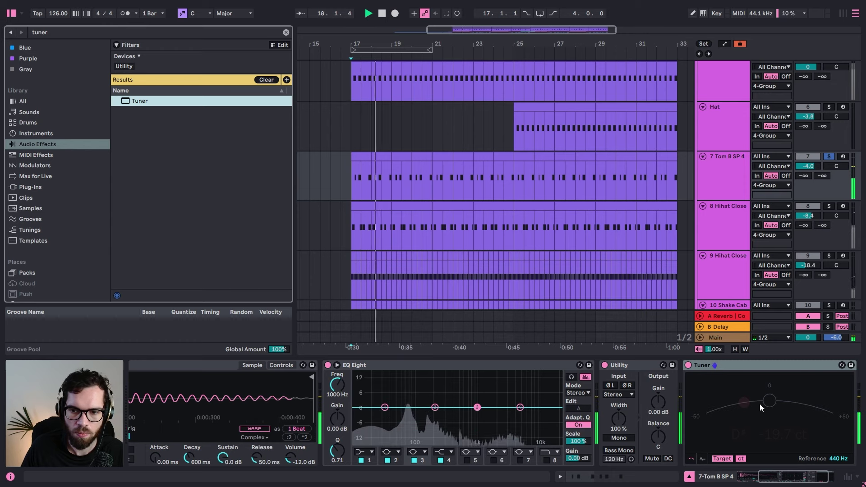
key("space")
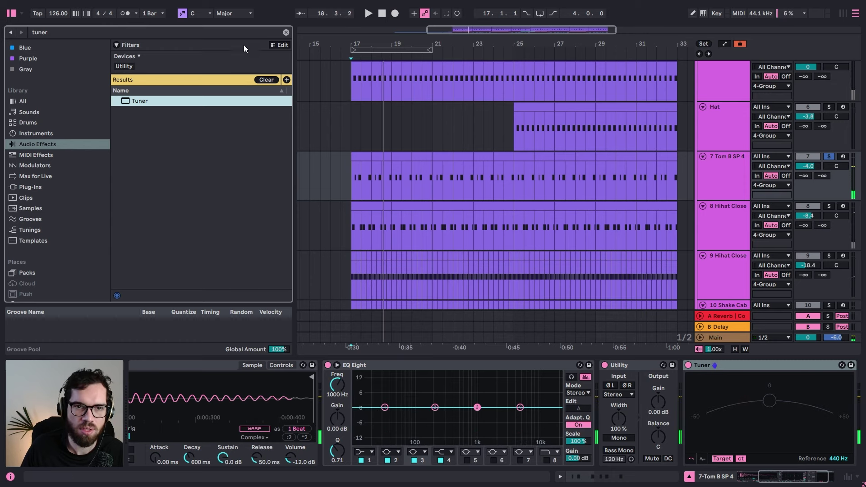
Step: Open the track 7 tom clip's notes, then examine the first Lead clip's notes for comparison
double_click(366, 157)
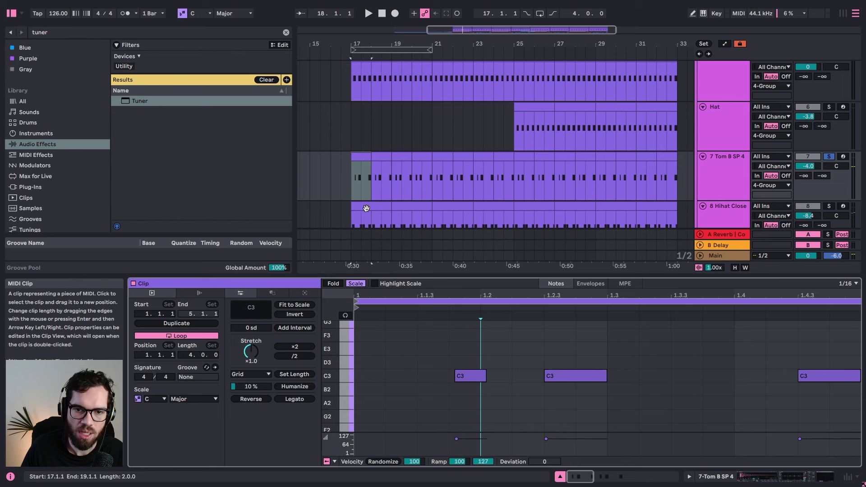
left_click(367, 206)
scroll(367, 205, "down", 3)
left_click(354, 171)
scroll(377, 159, "down", 9)
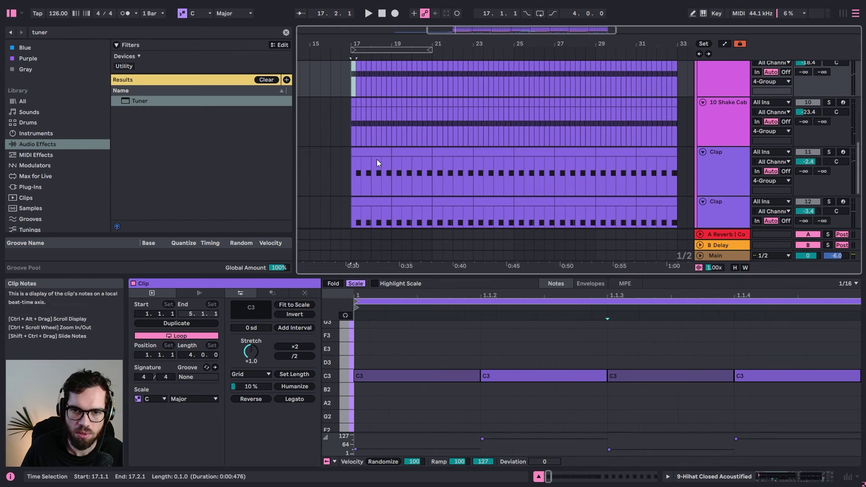
left_click(372, 160)
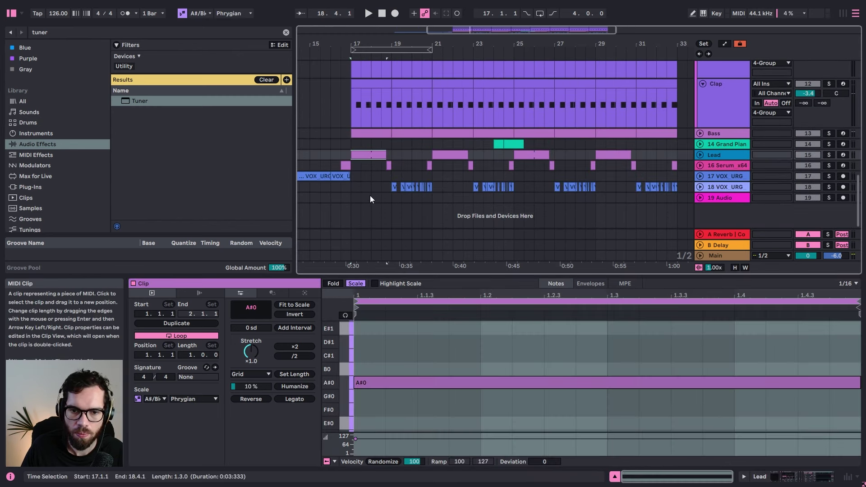
Step: Turn off Scale mode in the Lead clip's note editor to show every chromatic key
scroll(379, 189, "up", 5)
scroll(391, 172, "up", 2)
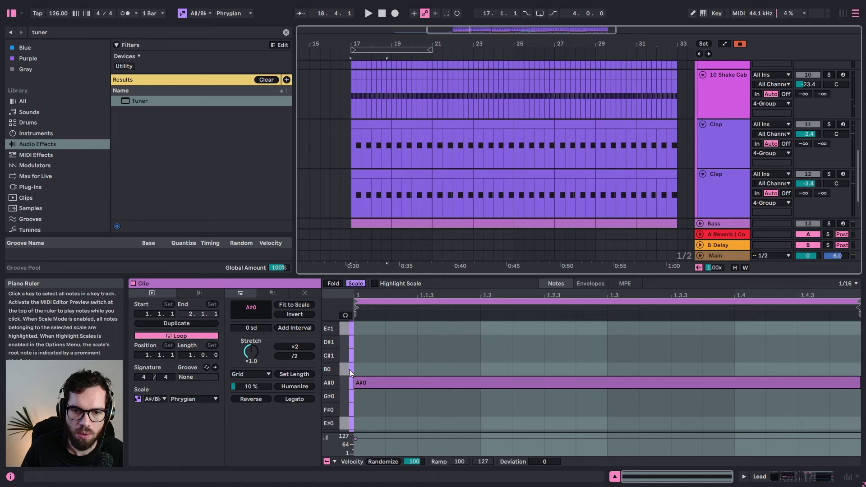
left_click(356, 283)
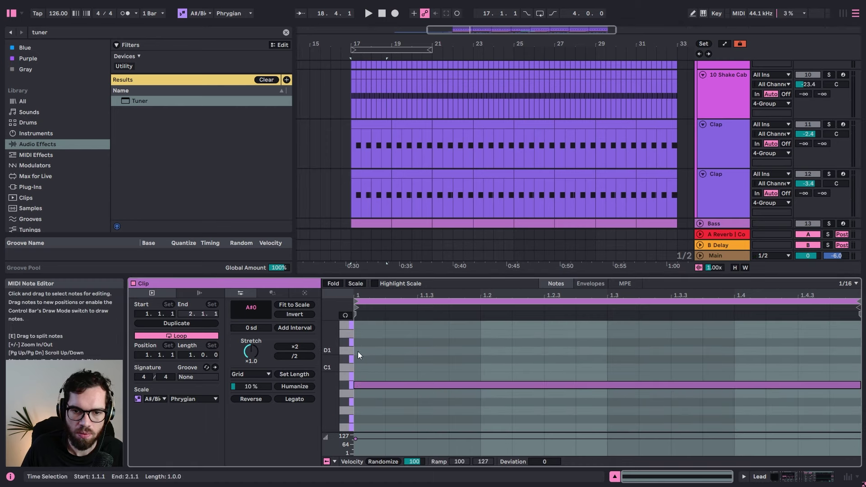
Step: Play the track 7 tom, give its EQ Eight a band 1 low cut and a 5.83 dB band 3 boost at 2.78 kHz, and unsolo it
left_click(355, 342)
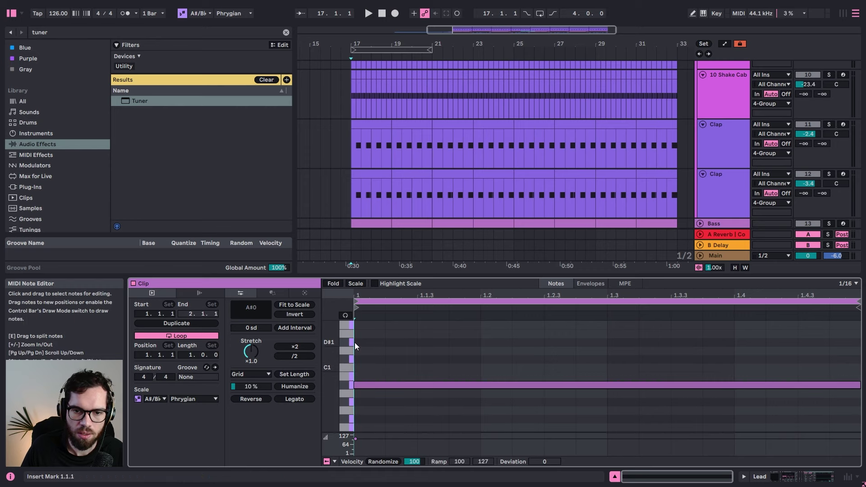
scroll(510, 133, "up", 5)
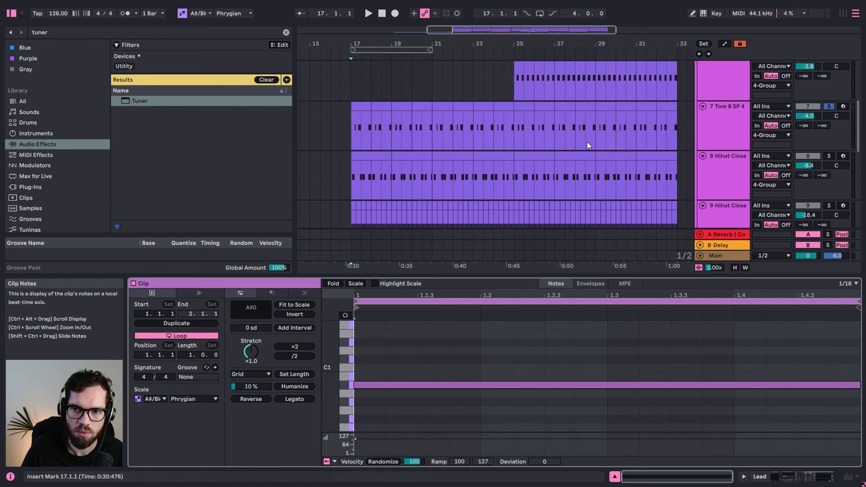
left_click(697, 137)
key("space")
key("shift+Tab")
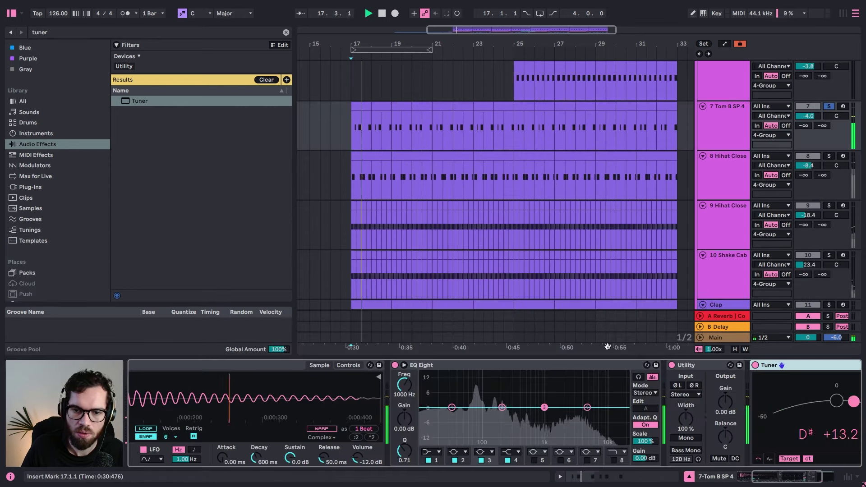
left_click(431, 453)
left_click(431, 395)
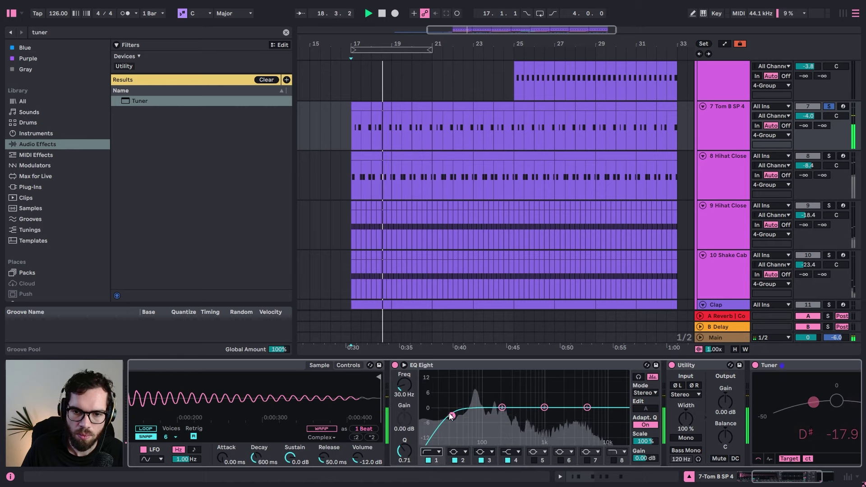
left_click_drag(453, 416, 486, 423)
left_click_drag(544, 407, 571, 394)
left_click(829, 106)
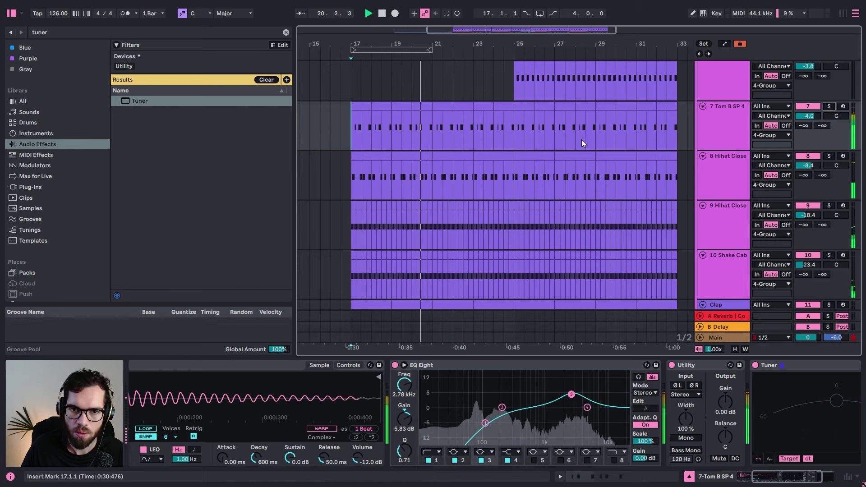
Step: Open the first track 7 tom clip's notes and move its first two C3 notes to 1.2.2 and 1.2.4 during playback
left_click(363, 107)
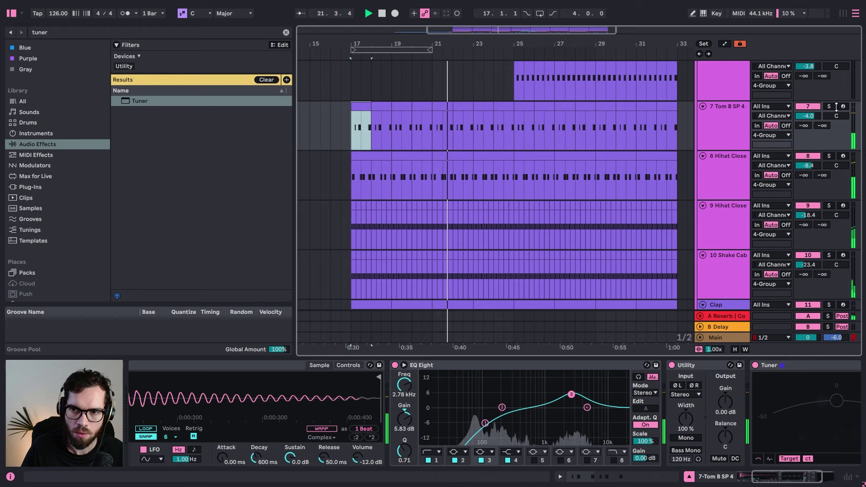
key("space")
key("shift+Tab")
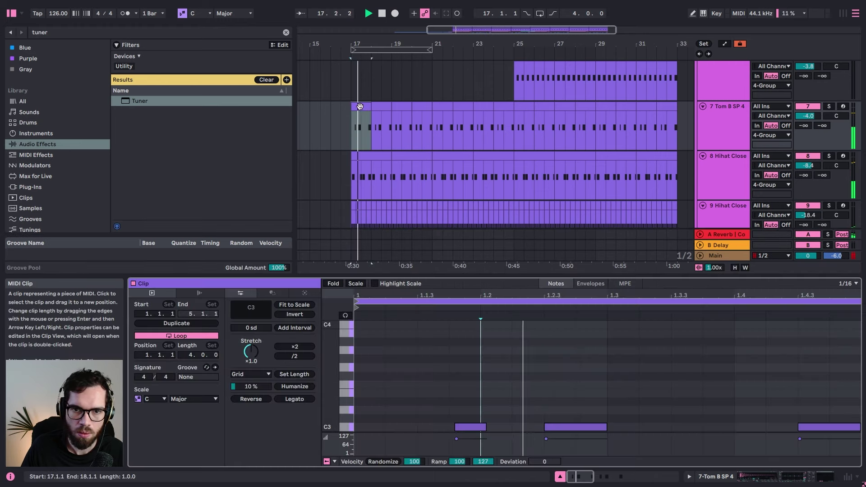
left_click_drag(469, 428, 608, 428)
key("space")
key("space")
key("space")
left_click(532, 407)
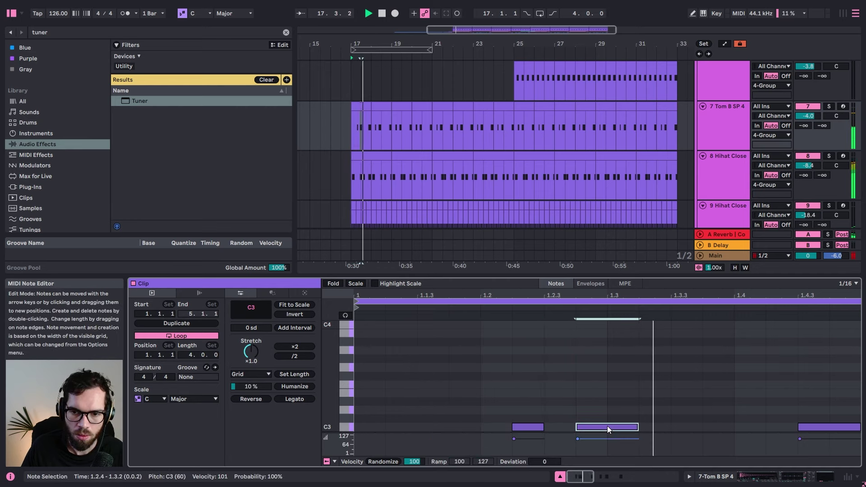
Step: With the tom soloed, flatten EQ Eight band 3, lower the band 1 cutoff and boost band 2 by 7.07 dB at 116 Hz; replay it unsoloed
left_click(830, 107)
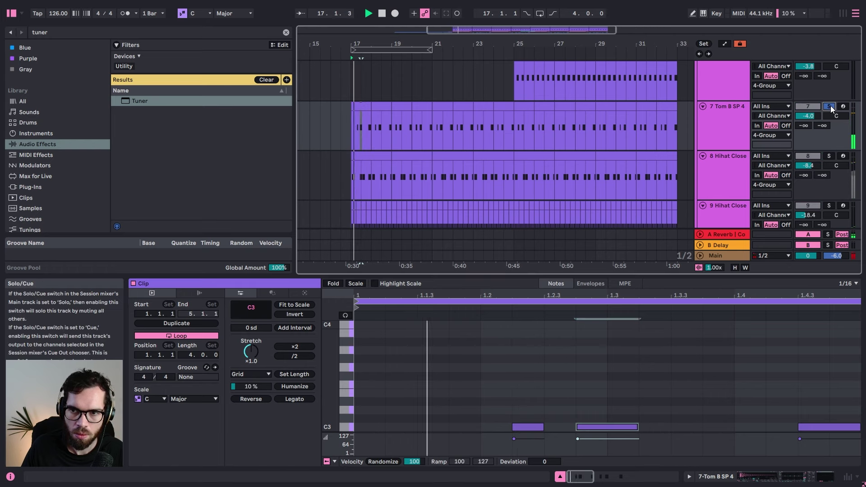
left_click(727, 116)
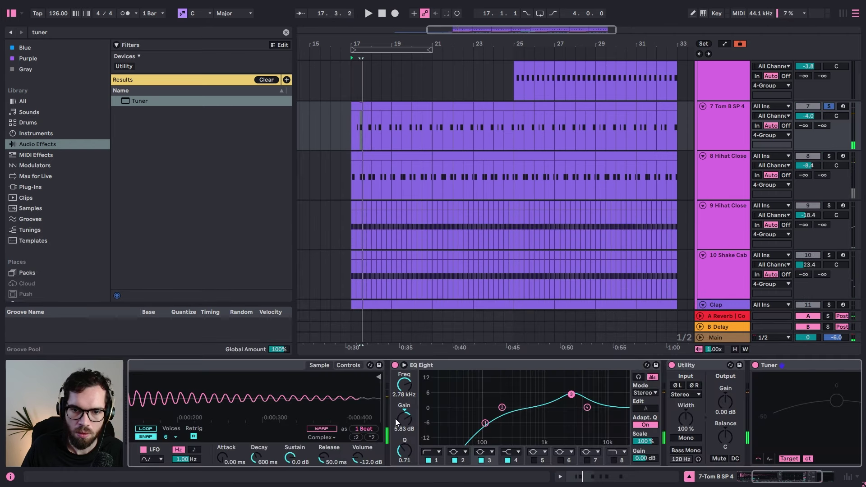
key("space")
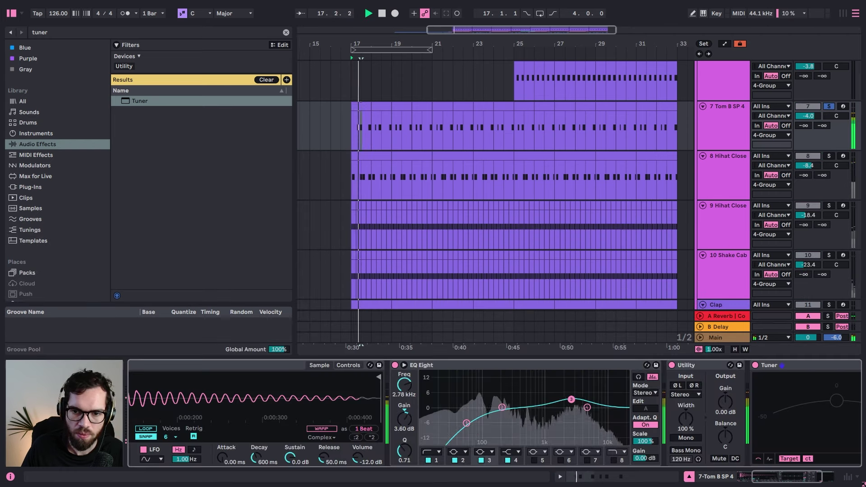
left_click_drag(571, 394, 571, 407)
left_click_drag(502, 408, 487, 391)
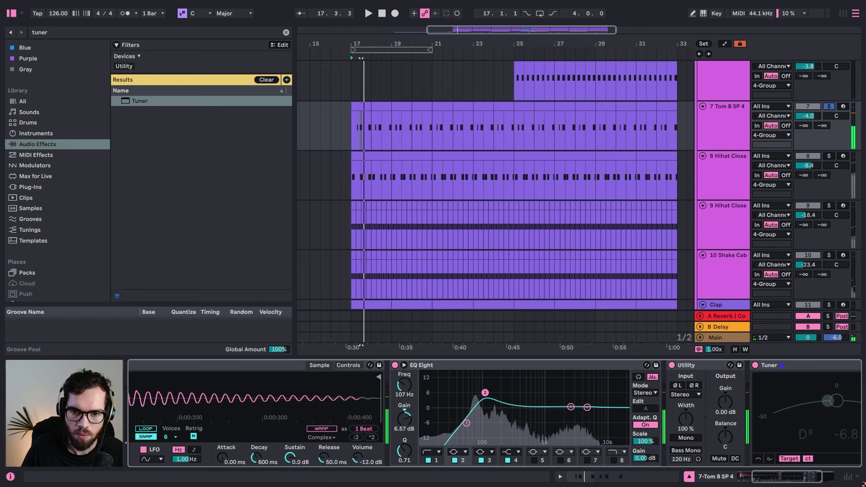
left_click(828, 107)
key("space")
key("space")
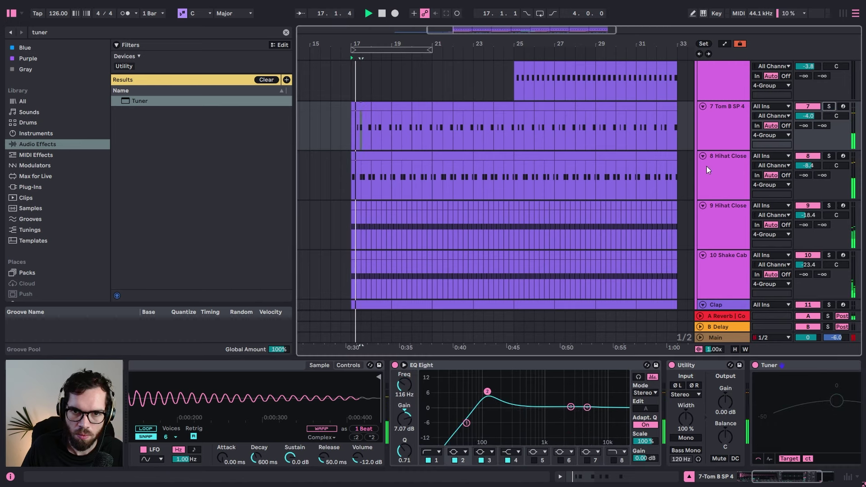
Step: In the first tom clip, move the last C3 note to 1.3.4 and lower it to A2
left_click(366, 106)
double_click(366, 106)
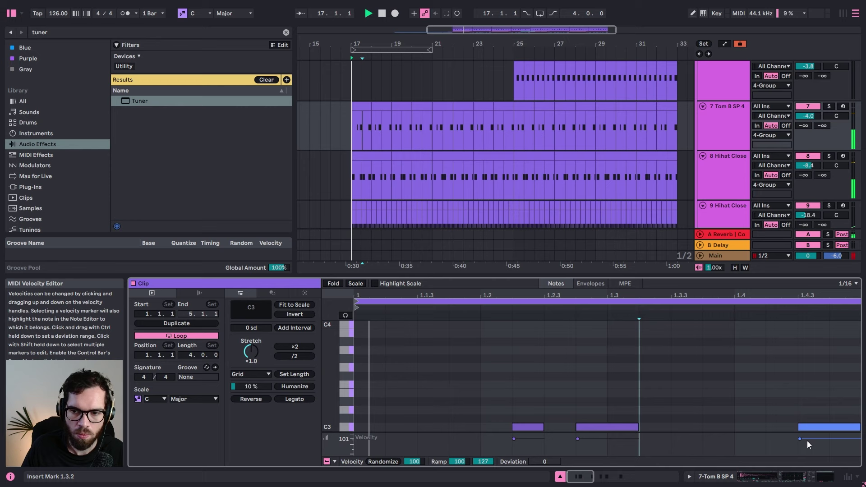
left_click(785, 428)
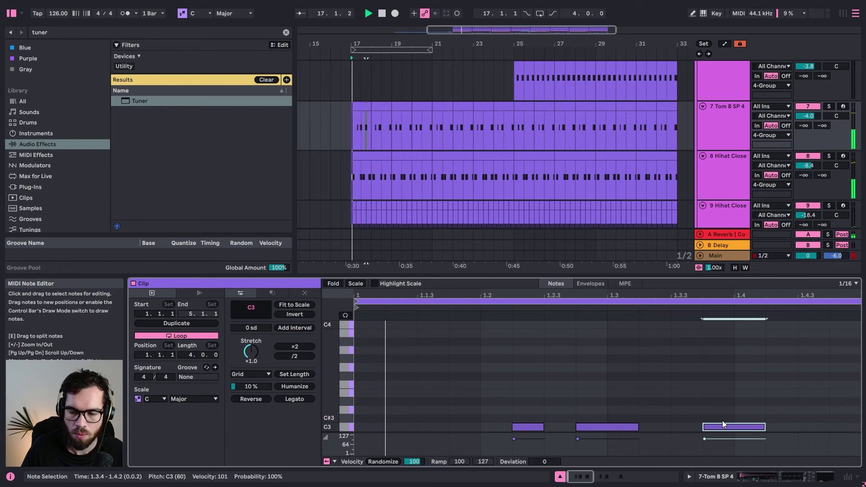
left_click(738, 411)
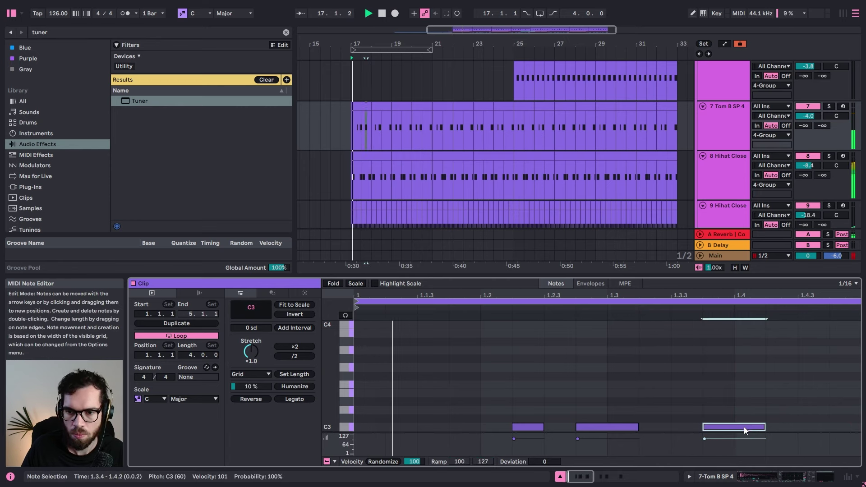
left_click_drag(743, 426, 733, 397)
key("space")
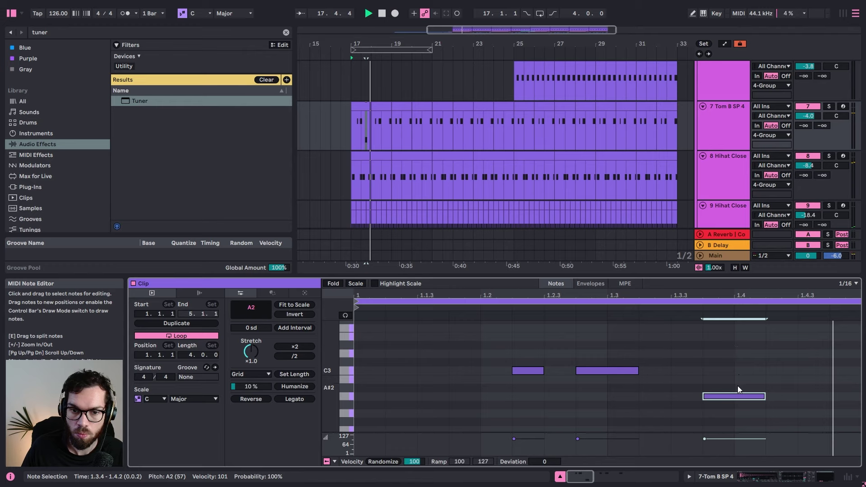
Step: Shorten the A2 note at 1.3.4 to one sixteenth and add a two-sixteenth A2 note at 1.4.3 in the tom clip
key("space")
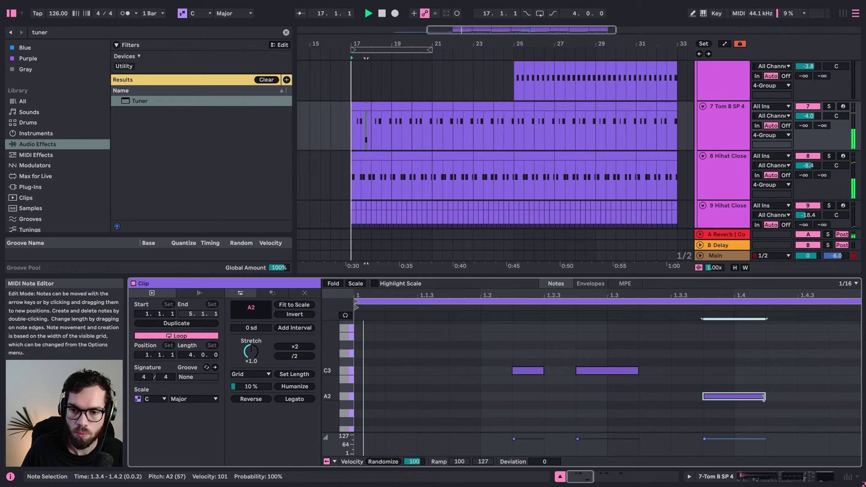
key("shift+Left")
key("space")
key("space")
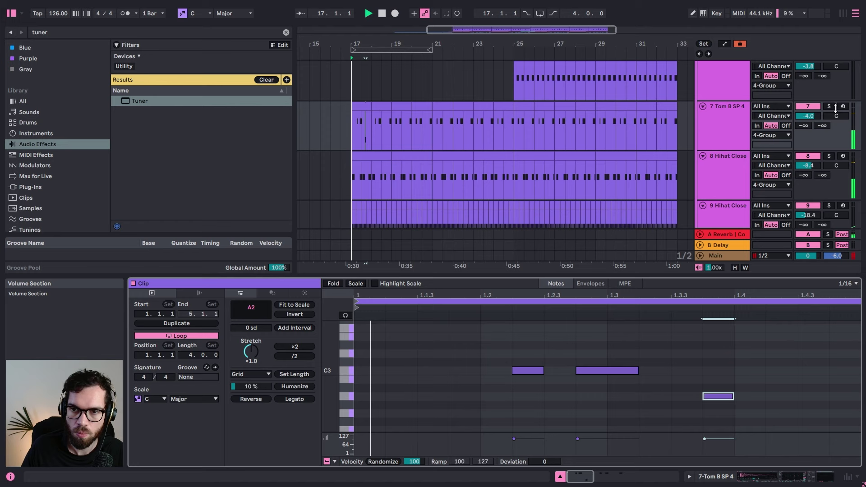
left_click(831, 109)
left_click(832, 106)
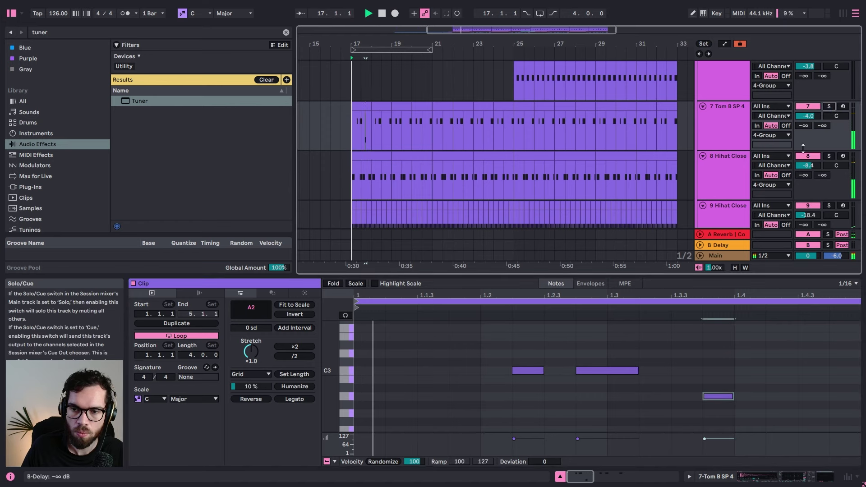
double_click(815, 397)
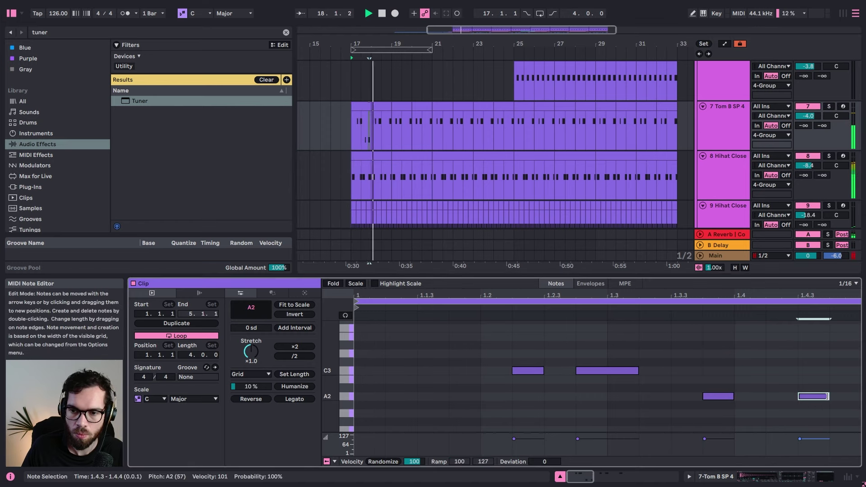
left_click_drag(828, 397, 860, 397)
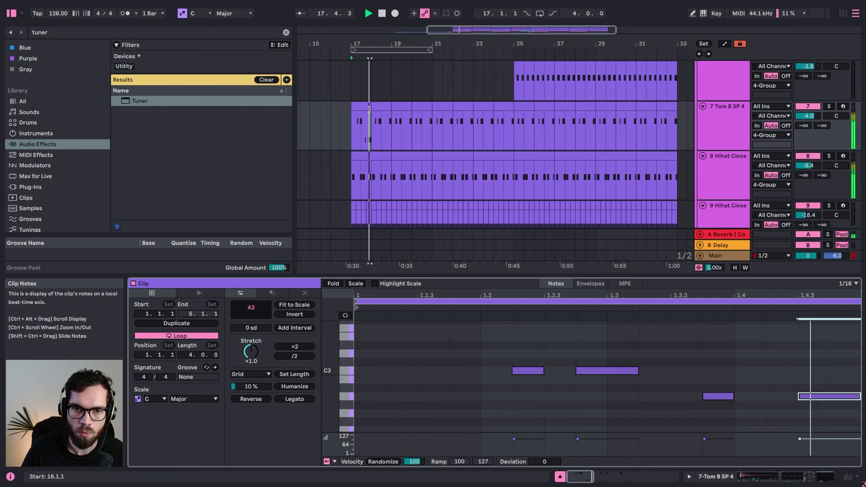
Step: Duplicate the one-bar tom clip from bar 17 across bars 18 to 24
left_click_drag(369, 109, 352, 115)
key("ctrl+d")
key("ctrl+d")
key("ctrl+d")
key("ctrl+d")
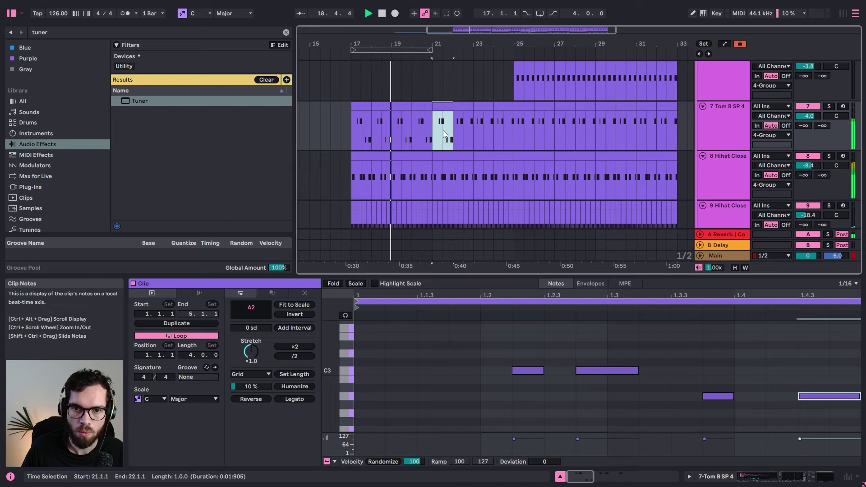
key("ctrl+d")
key("ctrl+d")
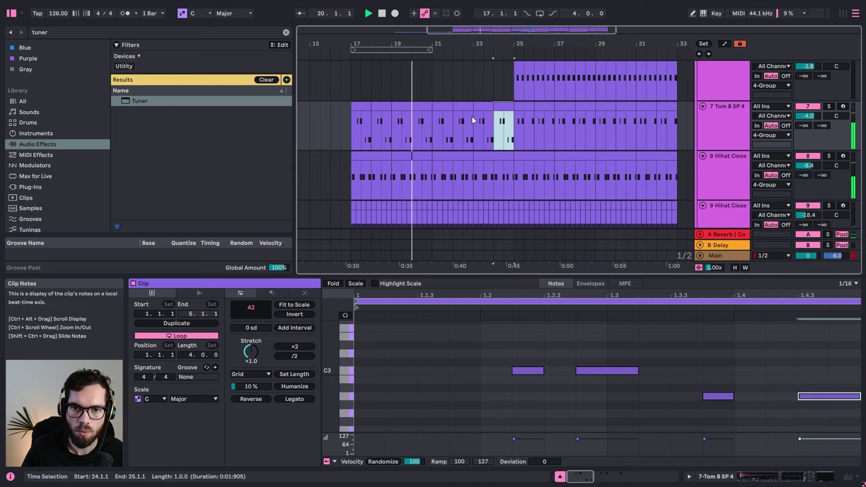
Step: Lower the tom track to -10.5 dB and, in the bar 20 clip, move the first A2 note to 1.3.2 with a two-sixteenth length
left_click(412, 126)
scroll(412, 126, "down", 1)
scroll(412, 127, "up", 2)
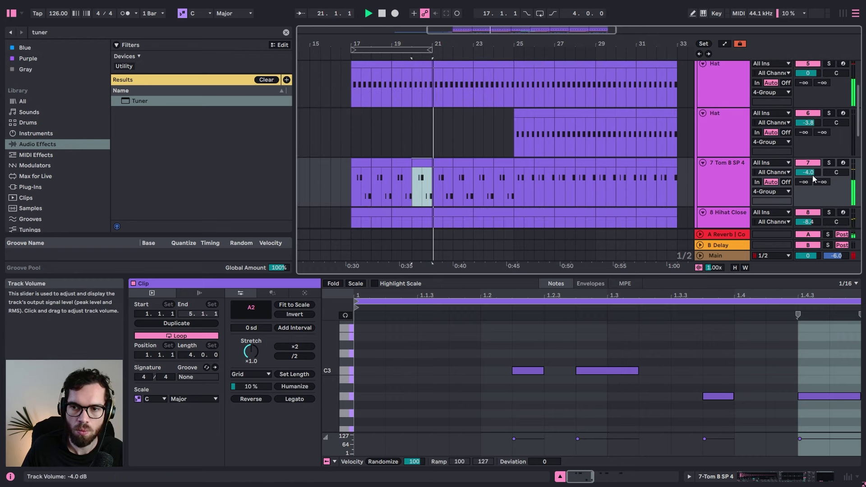
key("space")
left_click(607, 346)
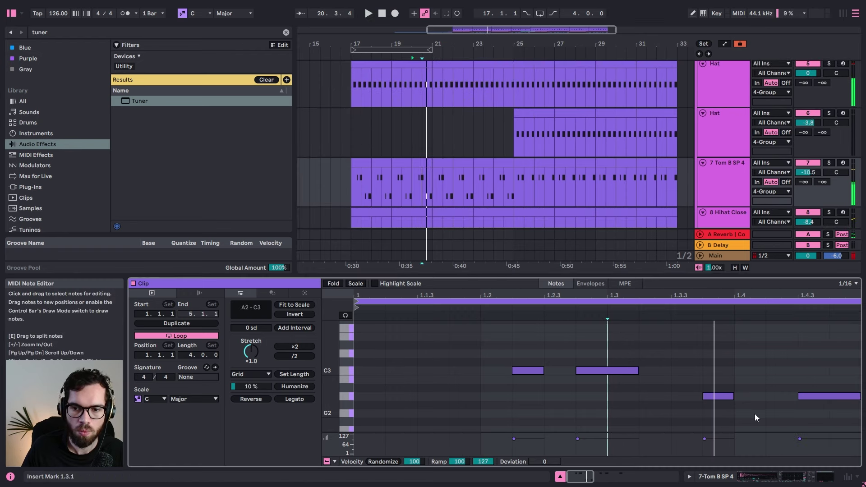
left_click_drag(718, 397, 689, 398)
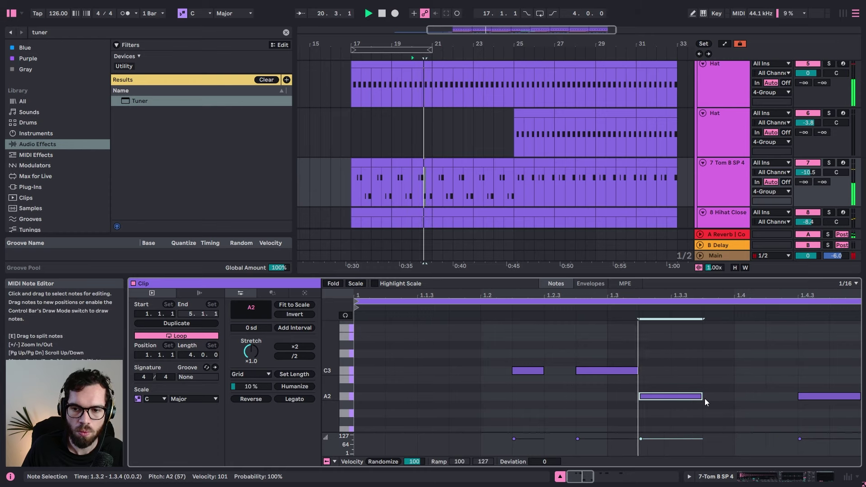
left_click(705, 367)
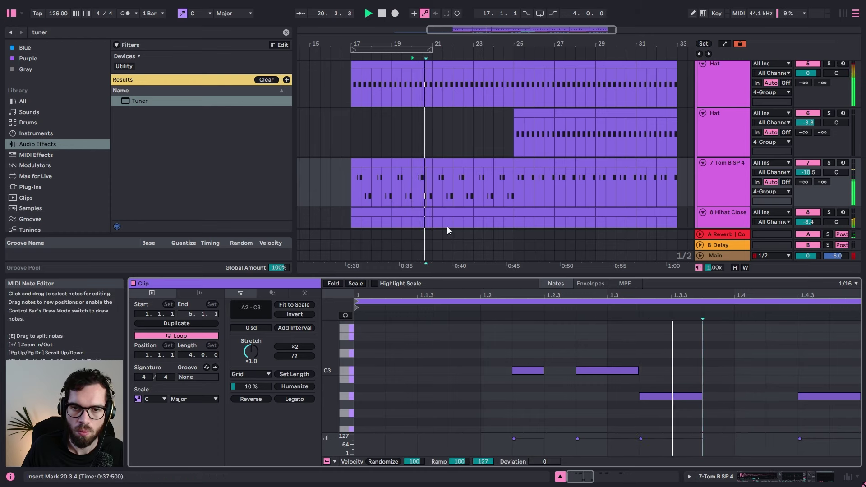
Step: Copy the edited bar 20 tom clip and paste it four times from bar 17 through bar 20
left_click(420, 163)
key("ctrl+c")
key("space")
left_click(366, 164)
key("ctrl+v")
key("ctrl+v")
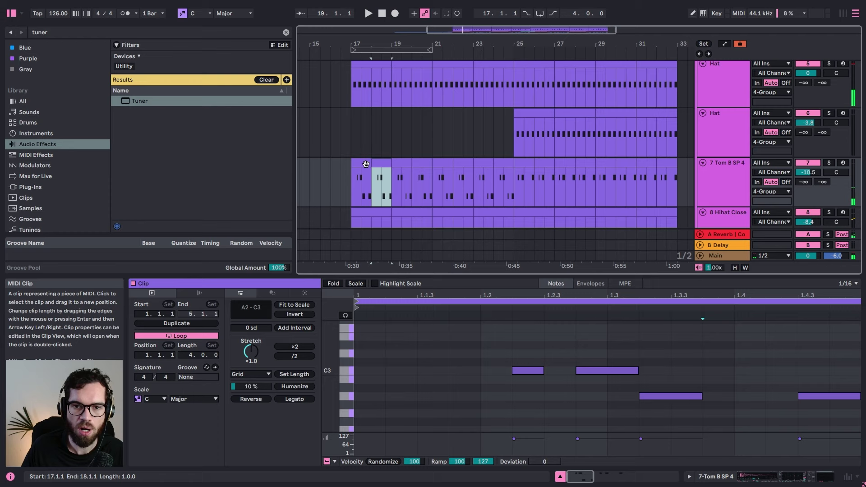
key("ctrl+v")
key("ctrl+v")
Step: Consolidate the four tom clips in bars 17 to 20 into one clip and duplicate it twice, through bar 28
key("space")
left_click(354, 161)
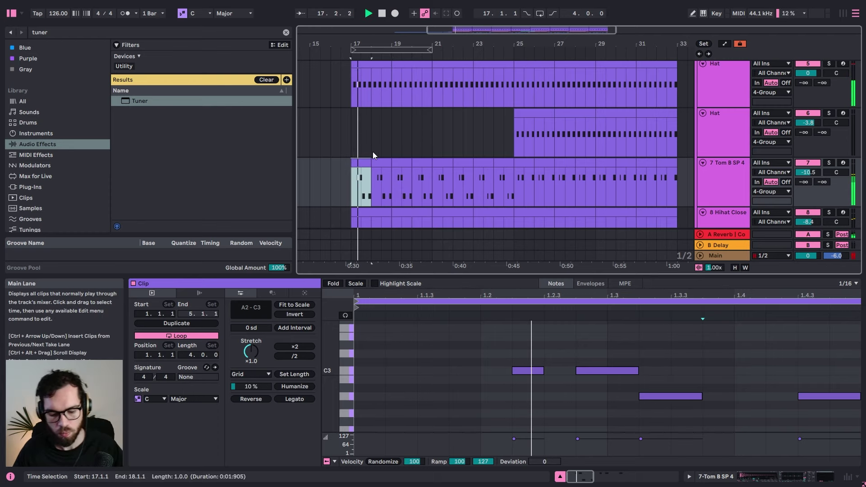
left_click(426, 164, "shift")
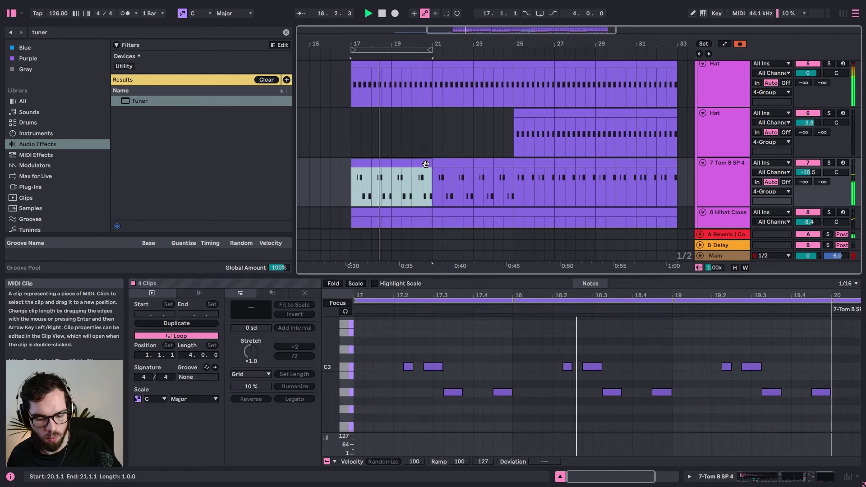
key("ctrl+j")
key("ctrl+d")
key("ctrl+d")
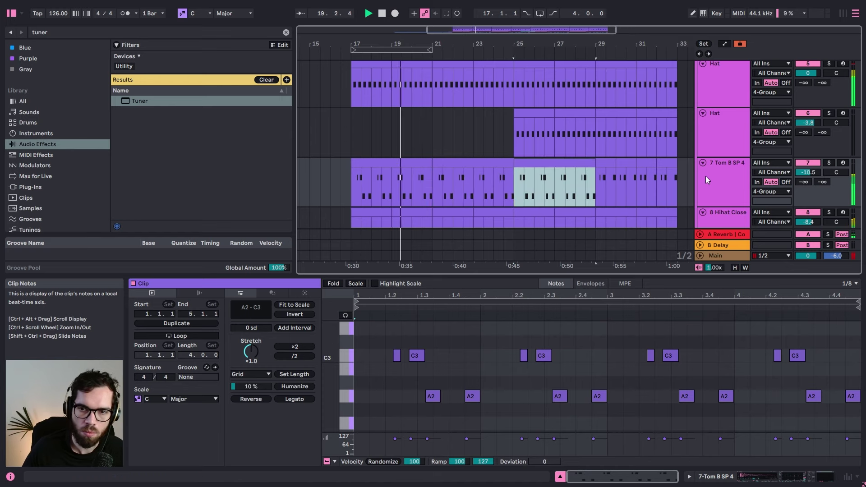
Step: Set the tom track's volume to -6.6 dB and reduce its EQ Eight band 2 boost to 4.59 dB at 114 Hz
left_click_drag(801, 173, 800, 163)
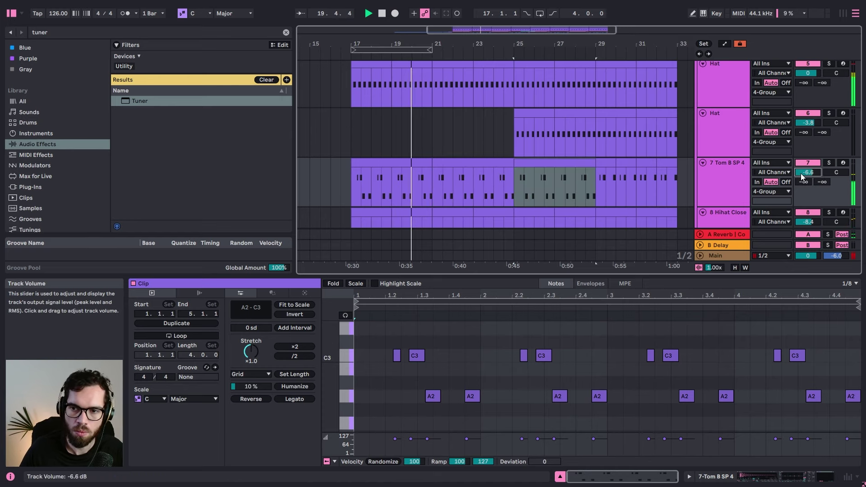
left_click(722, 184)
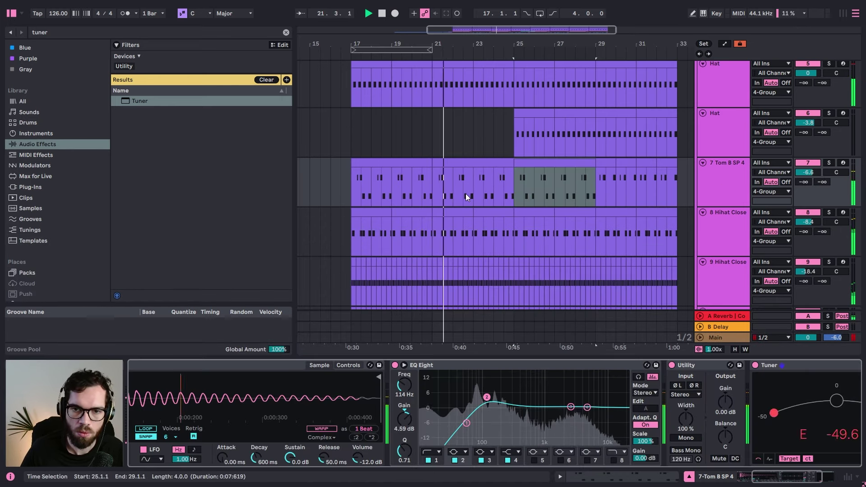
scroll(483, 172, "down", 10)
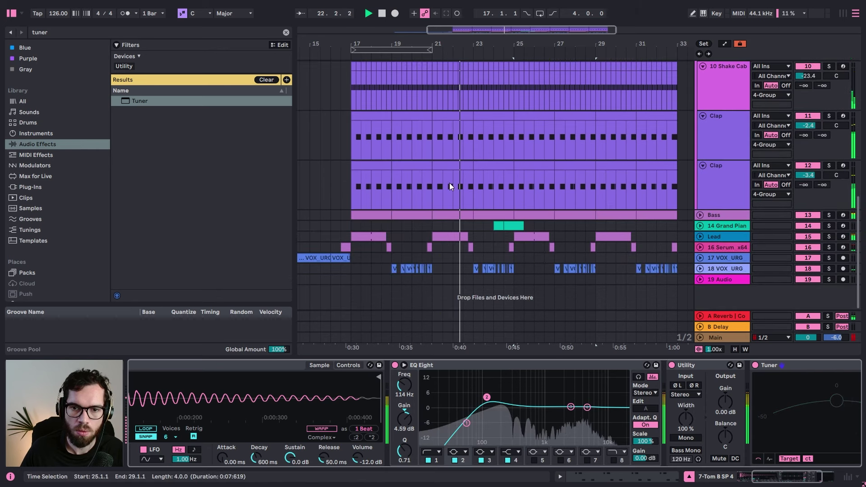
Step: Unfold the 18 VOX URG track and set its reverb send to -9.7 dB
left_click(700, 268)
left_click_drag(801, 286, 806, 288)
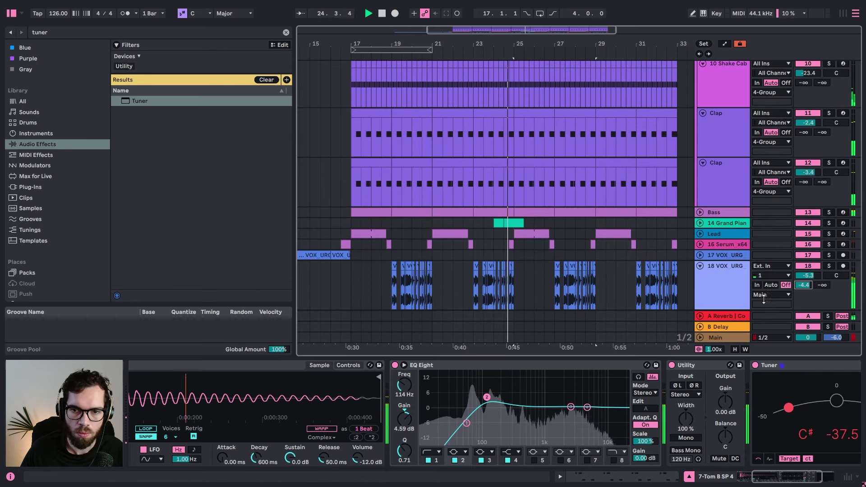
left_click_drag(803, 286, 804, 295)
left_click(704, 308)
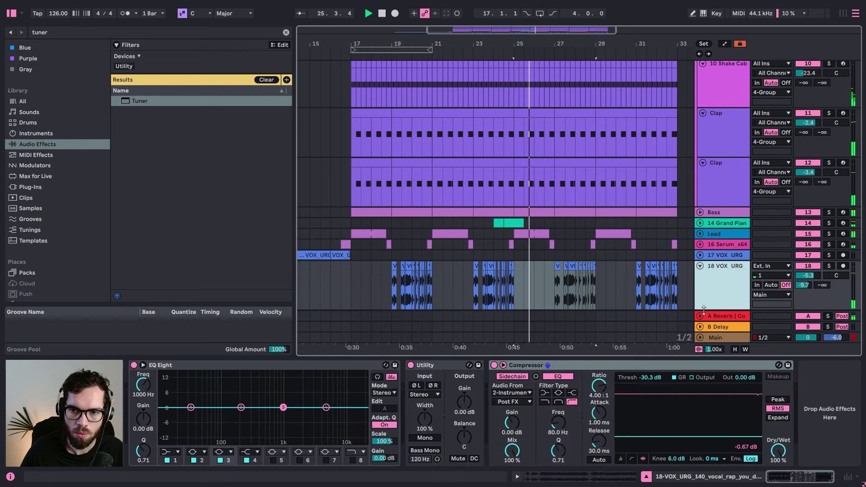
Step: Change band 1 of the vocal track's EQ Eight to a low cut and raise its cutoff frequency
left_click(342, 364)
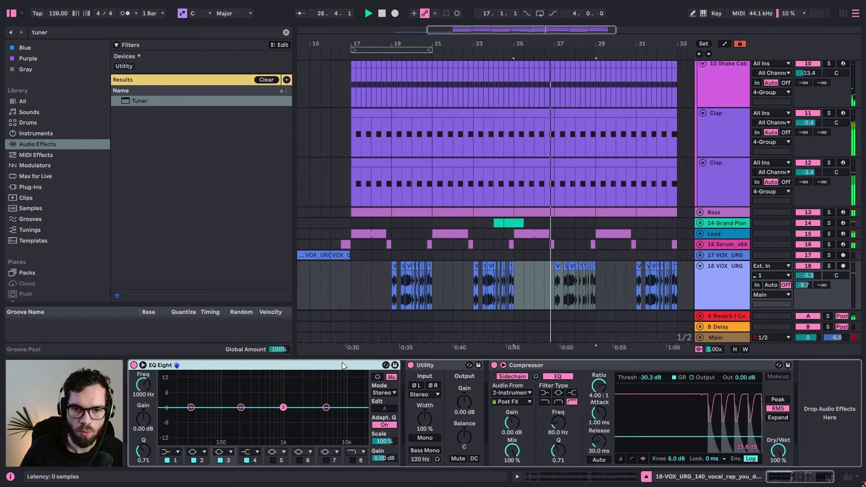
left_click(177, 452)
left_click(175, 402)
left_click_drag(191, 415, 236, 417)
Step: On the A Reverb return, move EQ Eight ahead of the Compressor and nudge its low-cut curve slightly higher in frequency
left_click(729, 338)
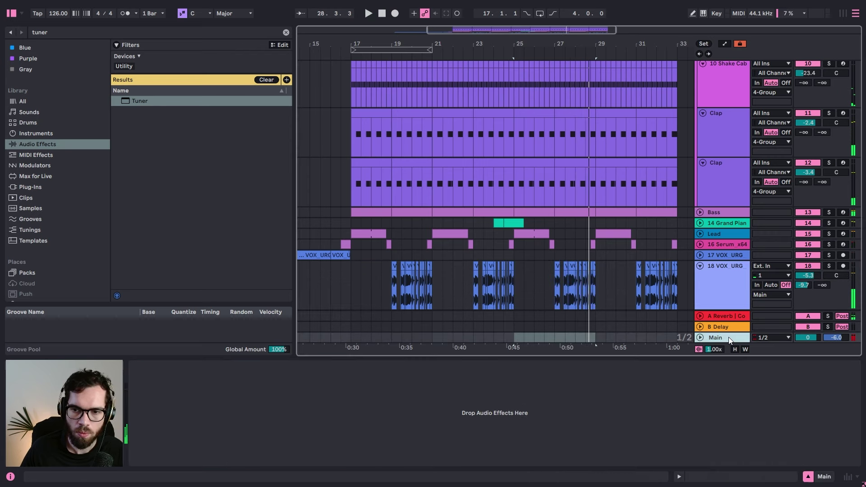
left_click(733, 316)
scroll(770, 402, "right", 5)
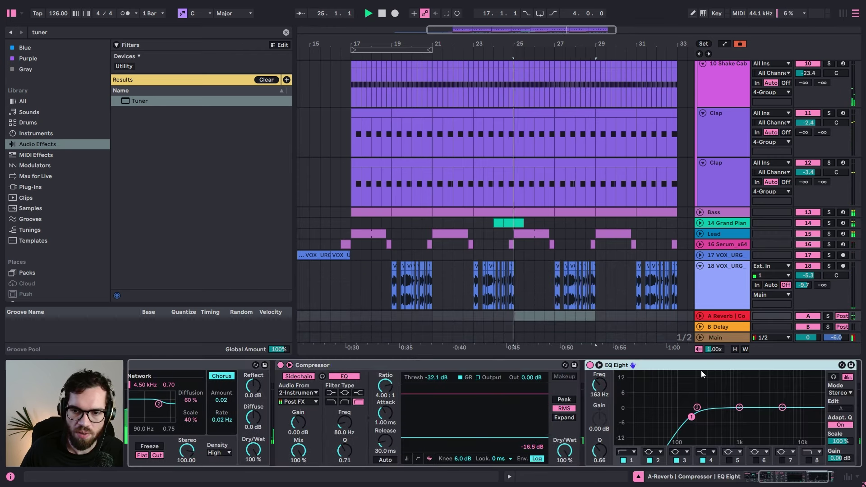
left_click_drag(618, 365, 288, 366)
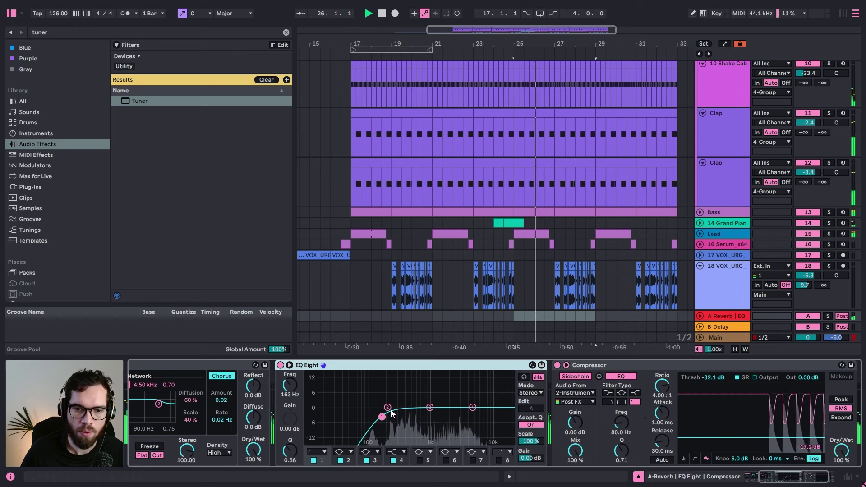
left_click_drag(389, 409, 395, 413)
Step: Open the Serum clip just before bar 17 and shorten its A#0 note to end at about 1.4.3
left_click(332, 181)
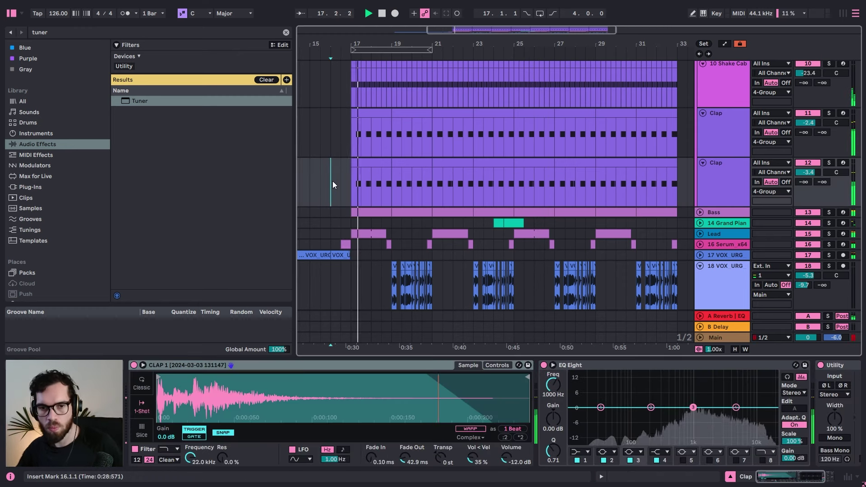
key("space")
double_click(345, 244)
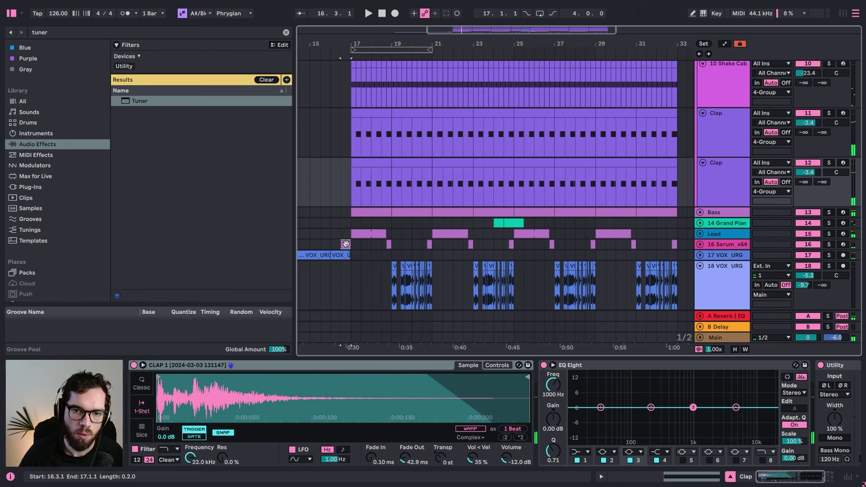
left_click(348, 221)
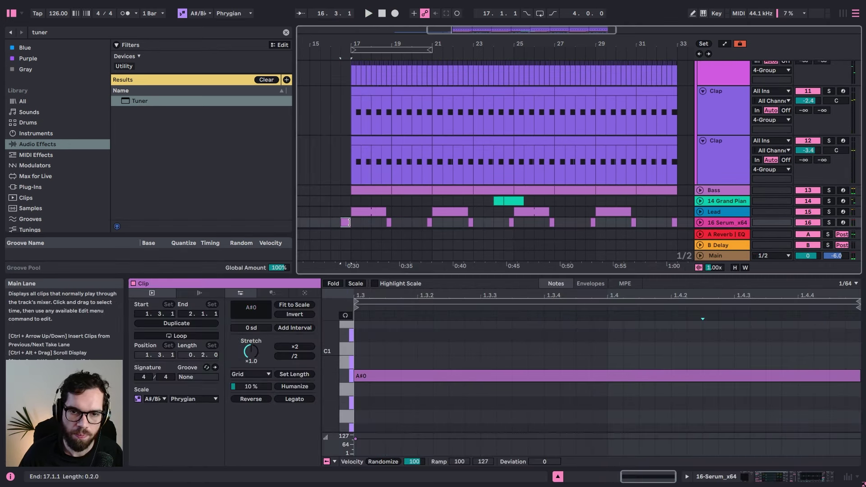
double_click(422, 292)
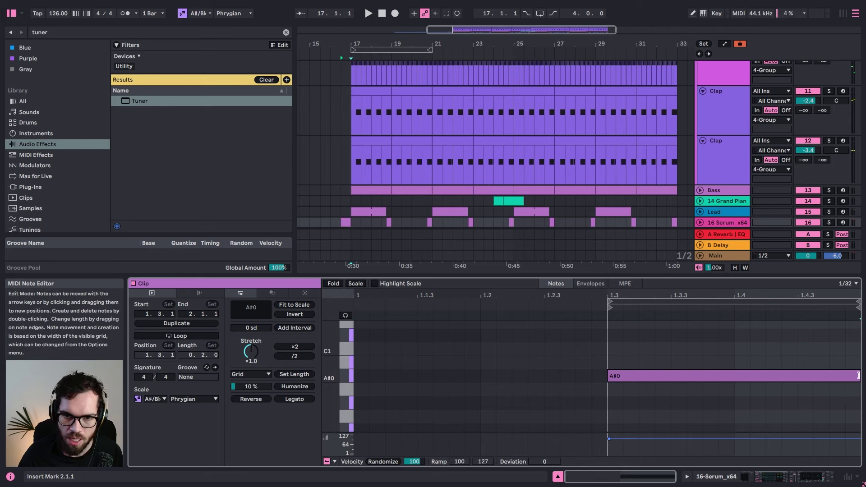
left_click(346, 223)
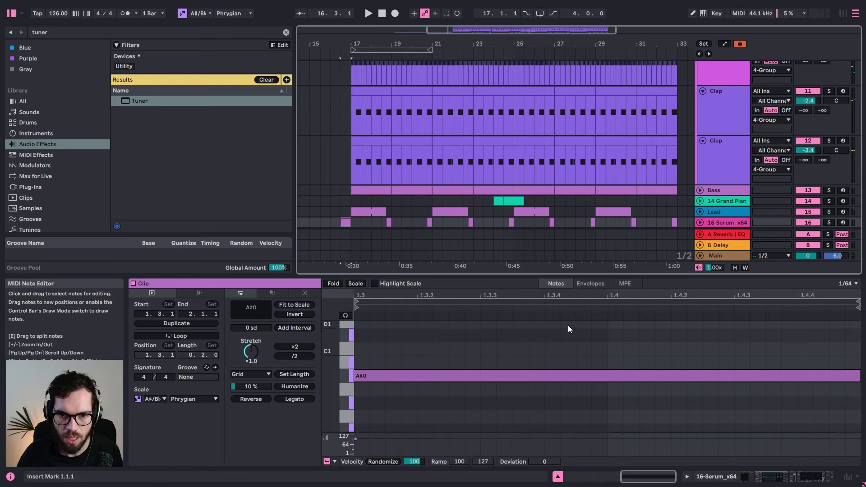
left_click_drag(860, 376, 748, 370)
Step: Duplicate the shortened A#0 note, limit the note rows to the scale, and raise the copy to E#1 while auditioning it
key("ctrl+d")
key("Up")
key("Up")
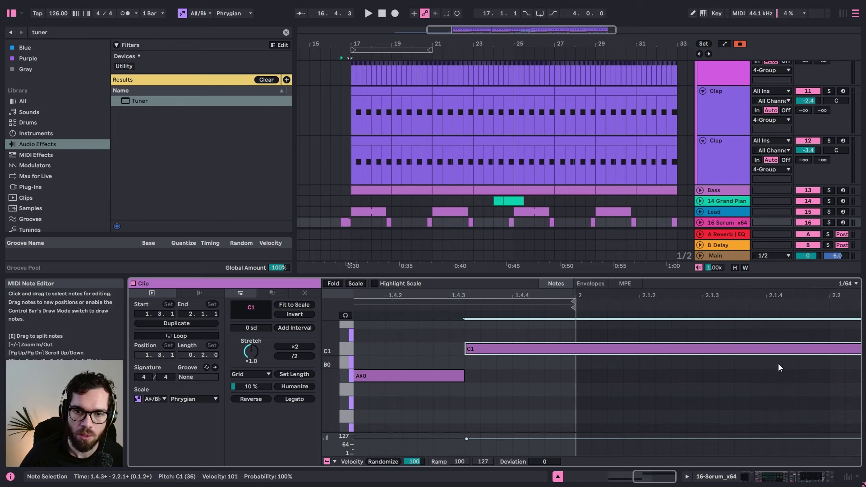
left_click(355, 285)
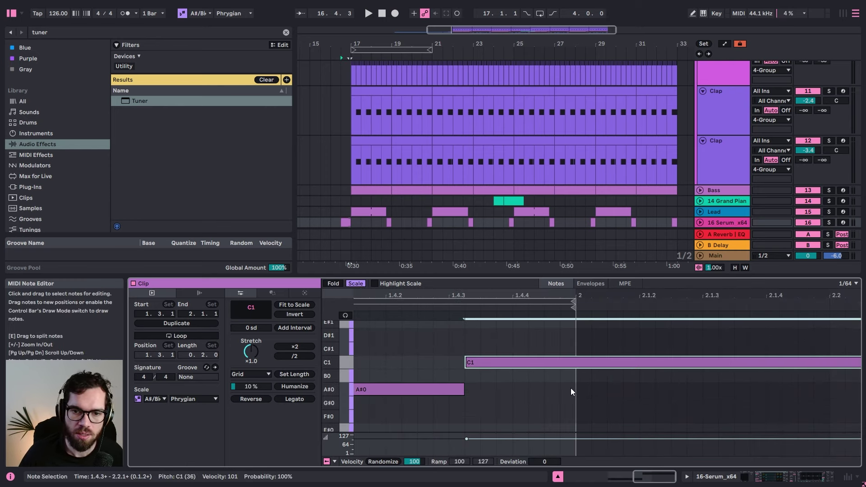
key("Up")
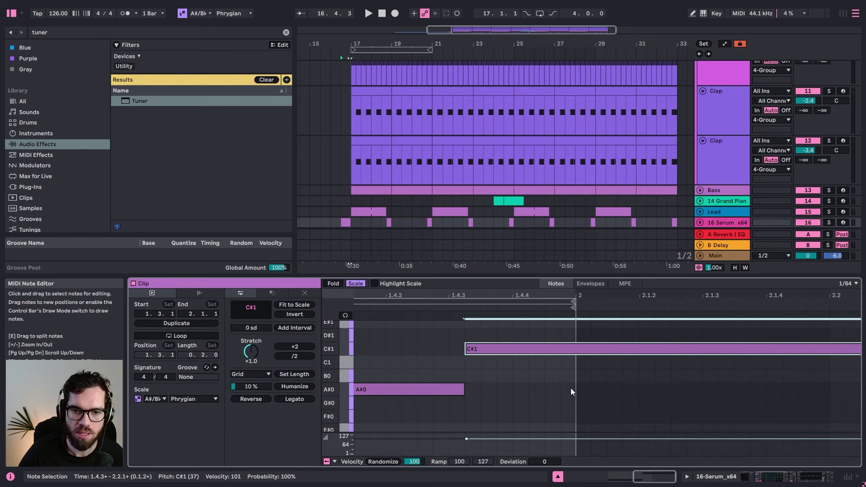
key("space")
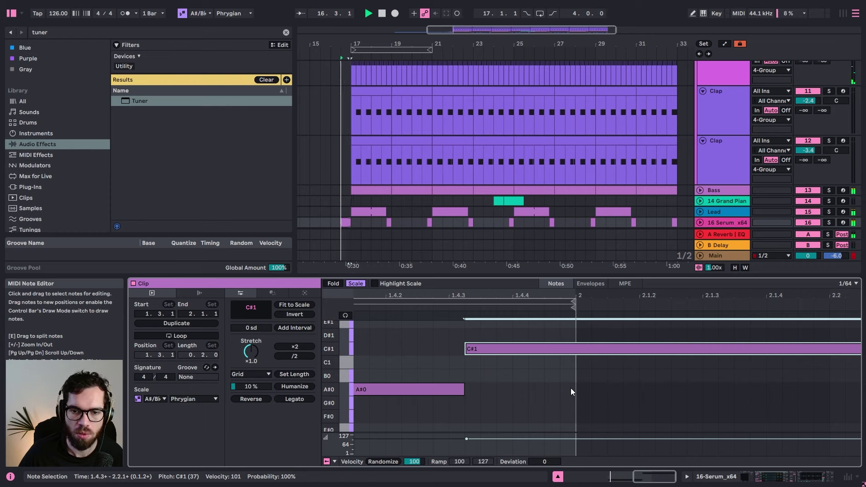
key("Up")
key("Up")
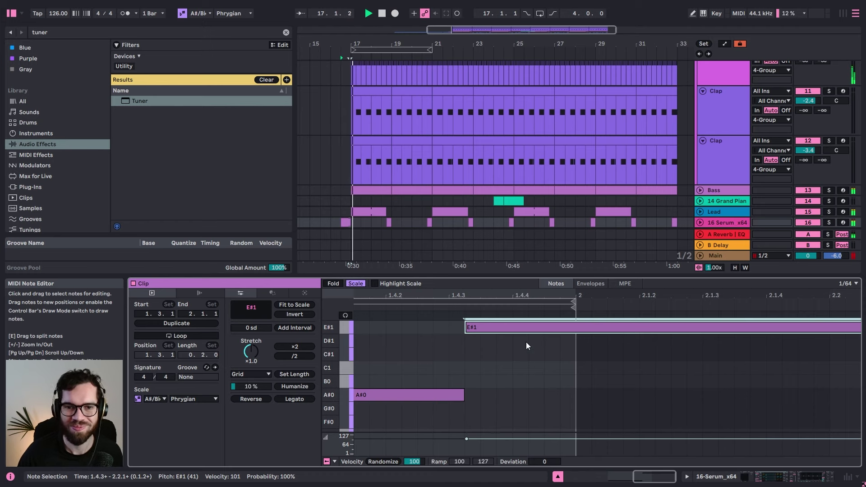
Step: Raise the A#0 note in the Serum clip just before bar 21 to E#1
scroll(416, 216, "down", 2)
left_click(388, 176)
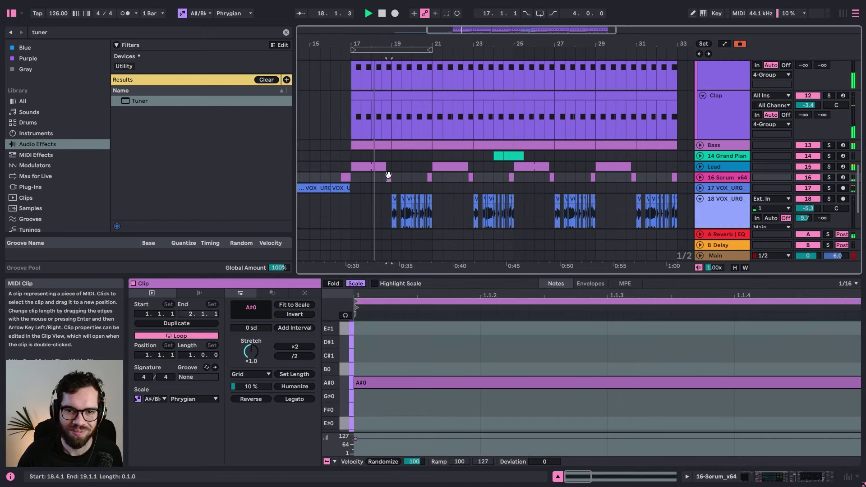
left_click_drag(395, 44, 619, 268)
left_click(538, 178)
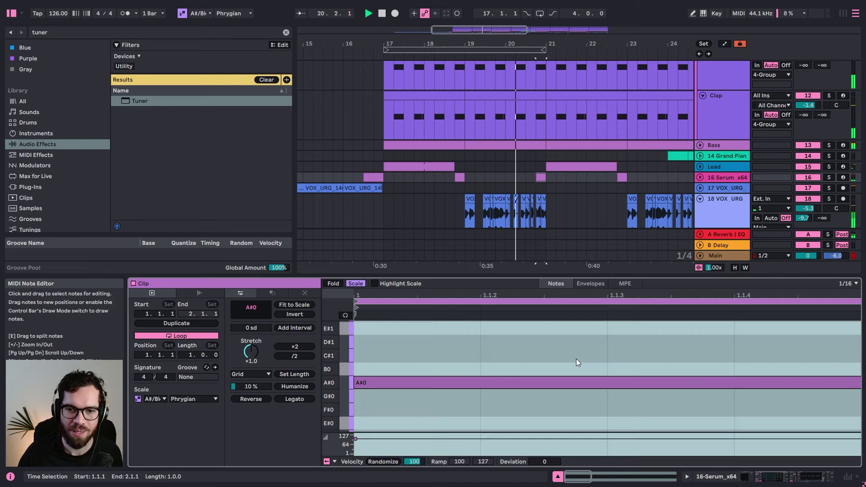
key("Up")
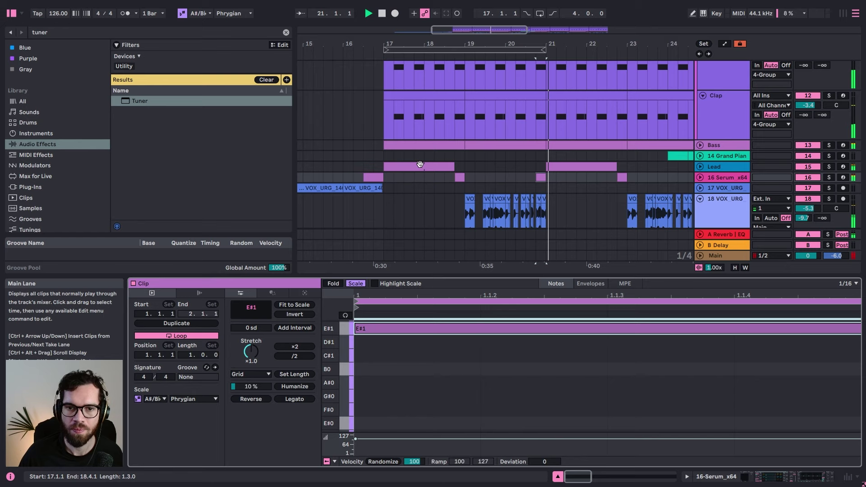
Step: Play the arrangement from bar 16.4 and select the 16 Serum_x64 track
left_click(375, 145)
left_click(721, 176)
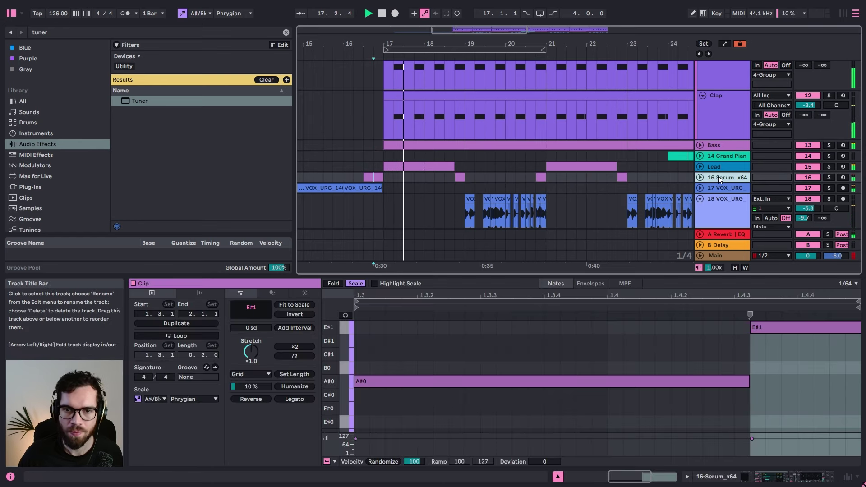
Step: Unfold the 16 Serum_x64 track and examine its Serum x64 LFO1 Rate automation lane
left_click(700, 177)
key("a")
left_click(713, 186)
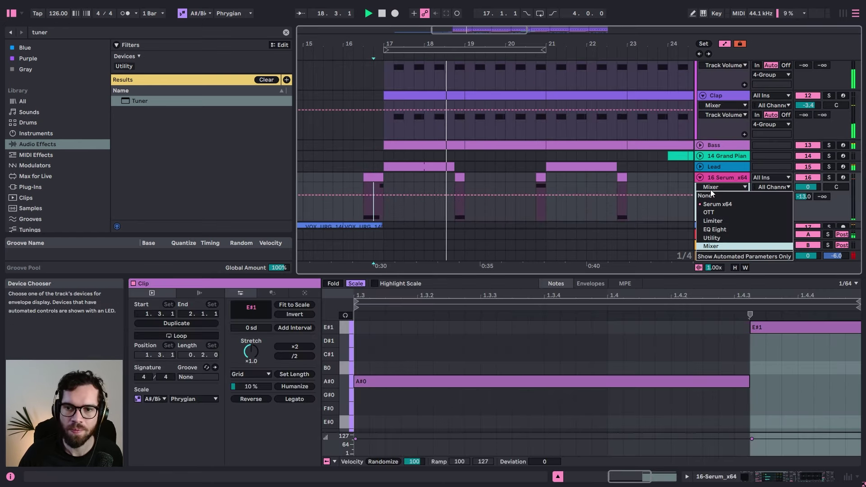
left_click(719, 206)
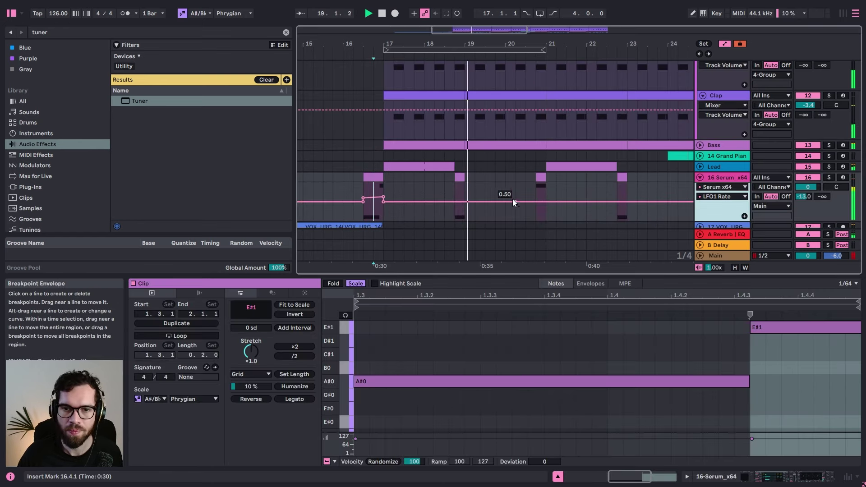
left_click(542, 185)
key("a")
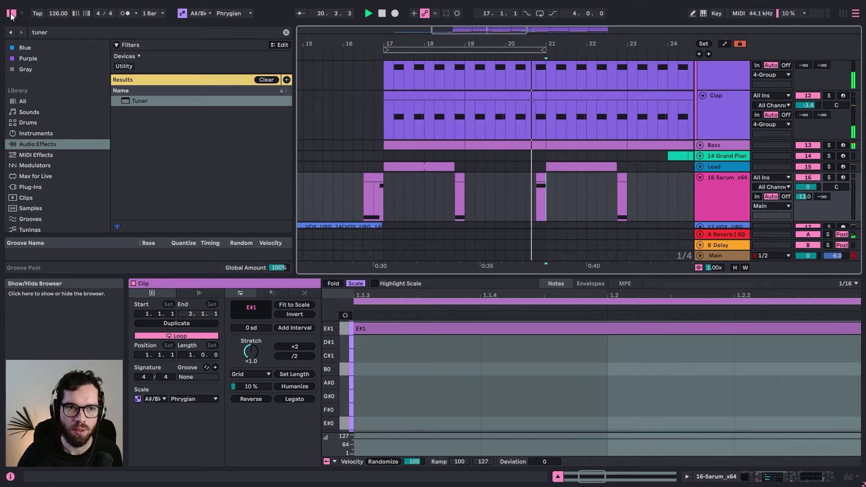
Step: Hide the browser and the clip view, and collapse all tracks in the arrangement
key("ctrl+alt+b")
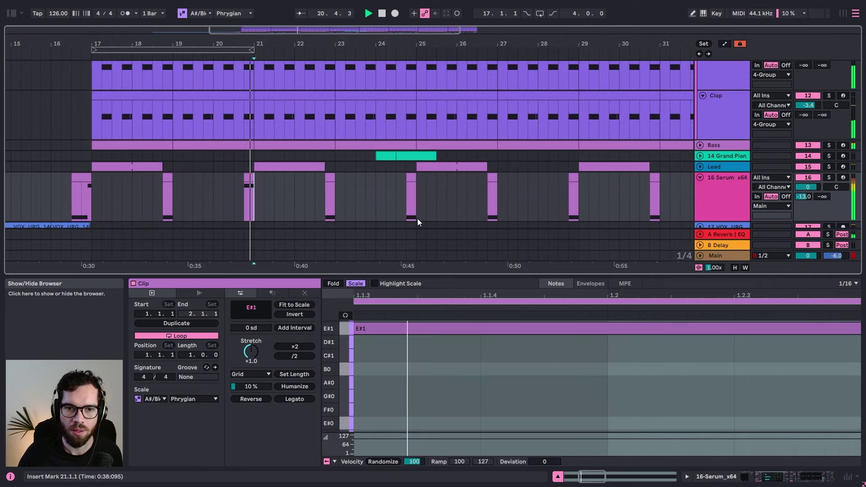
left_click(557, 477)
scroll(390, 286, "up", 10)
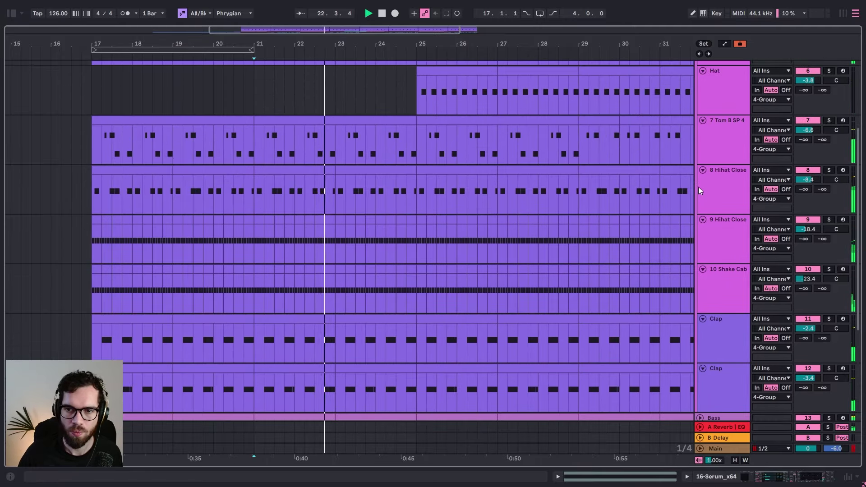
scroll(699, 187, "up", 5)
left_click(712, 104)
left_click(700, 89)
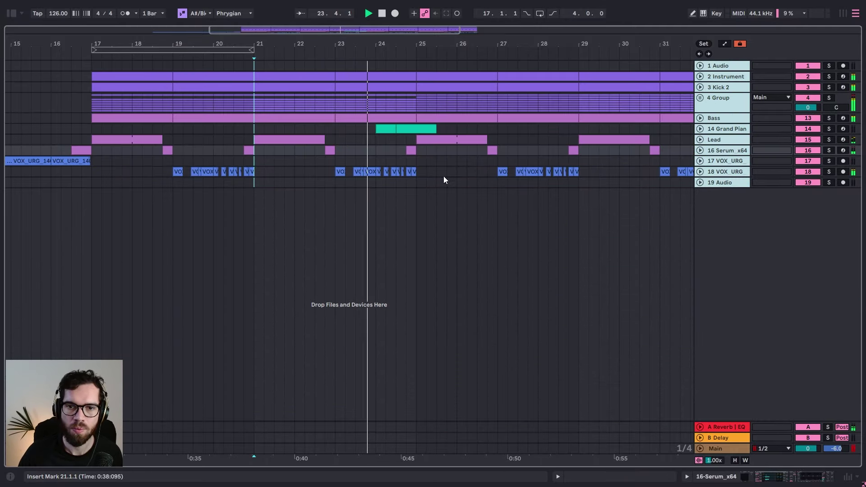
Step: Delete the beat from 24.4.1 to 25.1.1 on the tracks from 1 Audio down to Bass, and play back from 24.2.1
left_click(444, 180)
left_click_drag(408, 65, 411, 121)
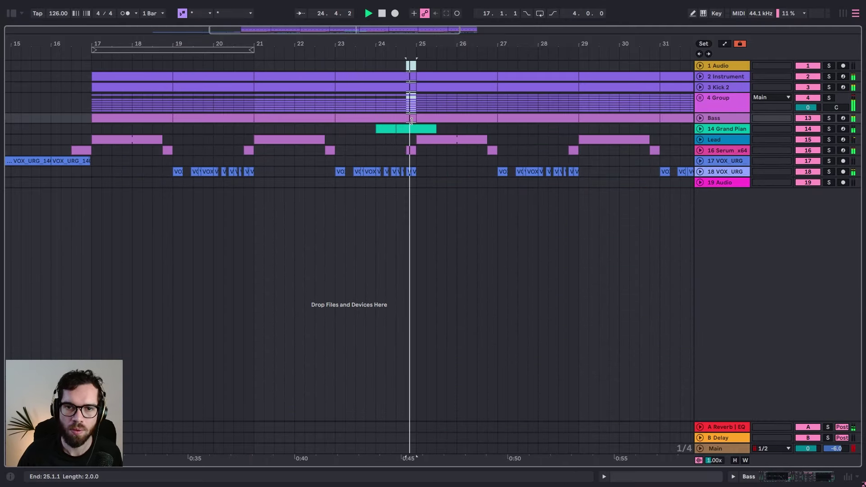
key("Delete")
left_click(386, 67)
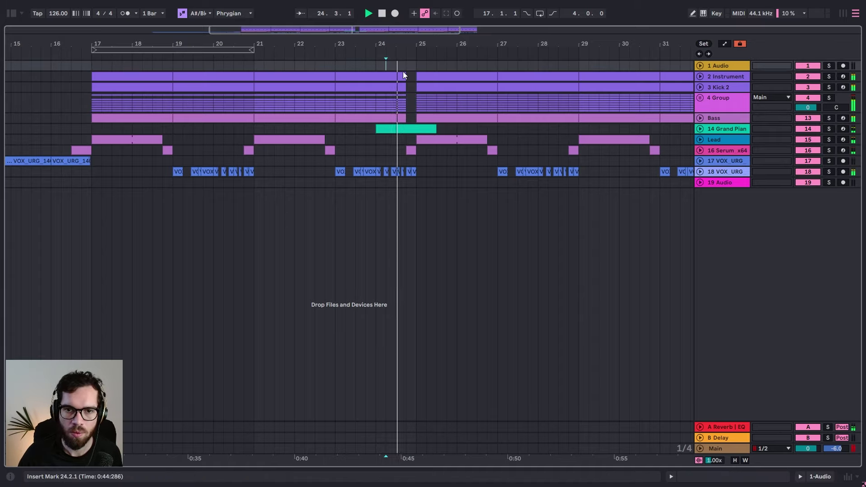
key("space")
key("space")
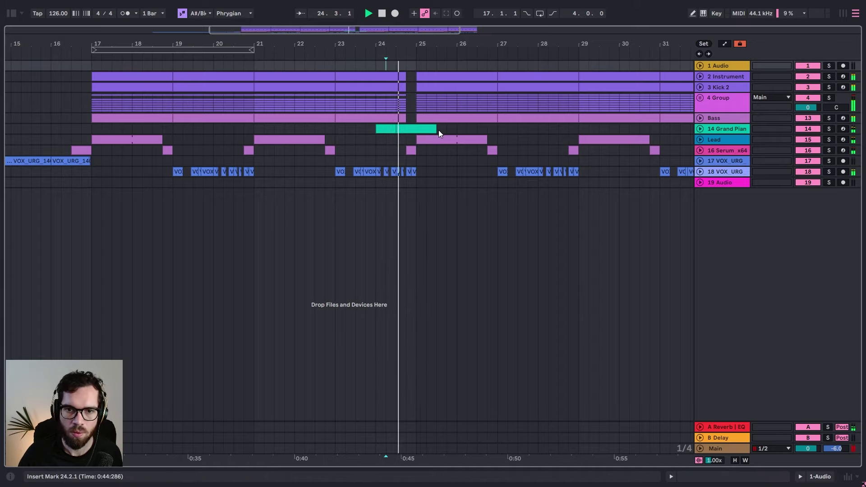
Step: Delete the Serum clip in the last beat before bar 25 and play the gap back from bar 23
key("Delete")
left_click(397, 150)
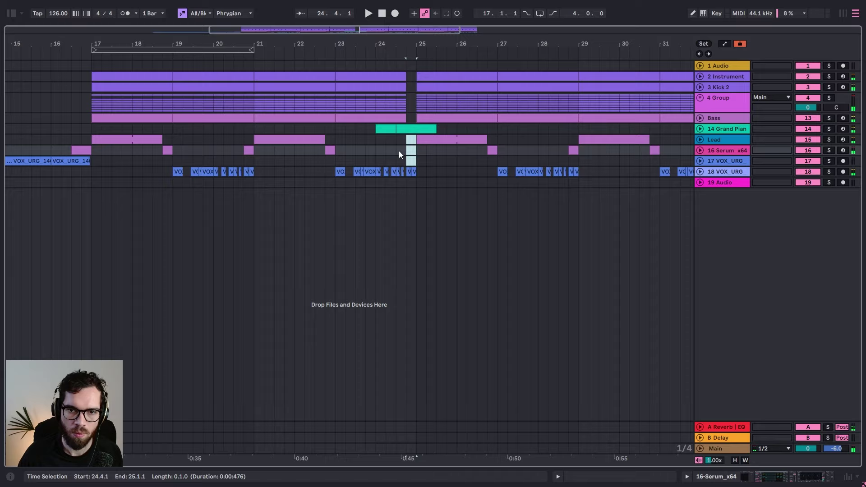
key("space")
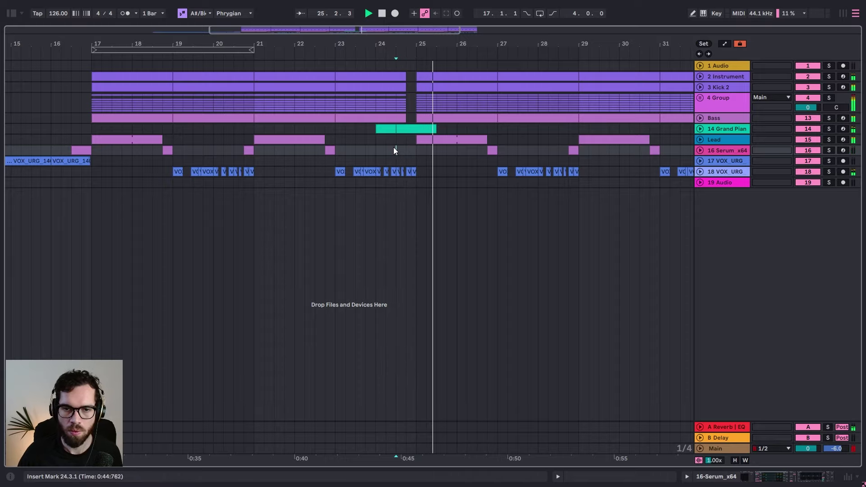
left_click(338, 140)
key("space")
key("space")
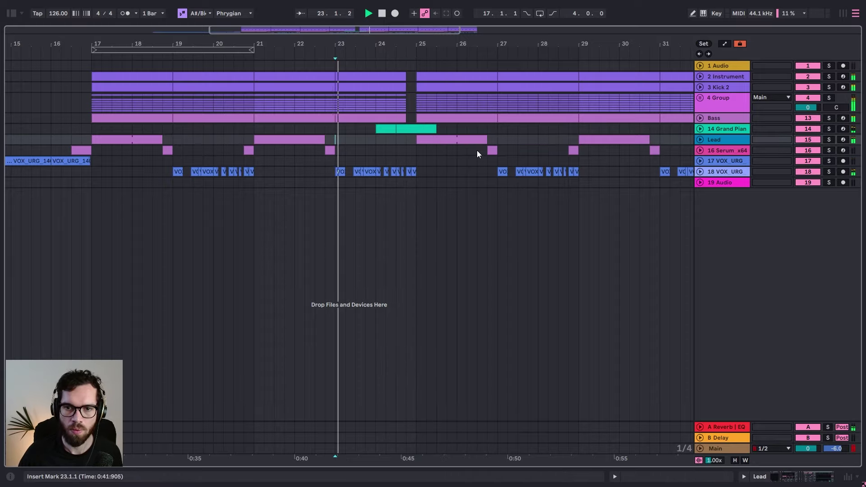
Step: Unfold the Grand Piano track, insert a new audio track below it, and show the browser
left_click(700, 129)
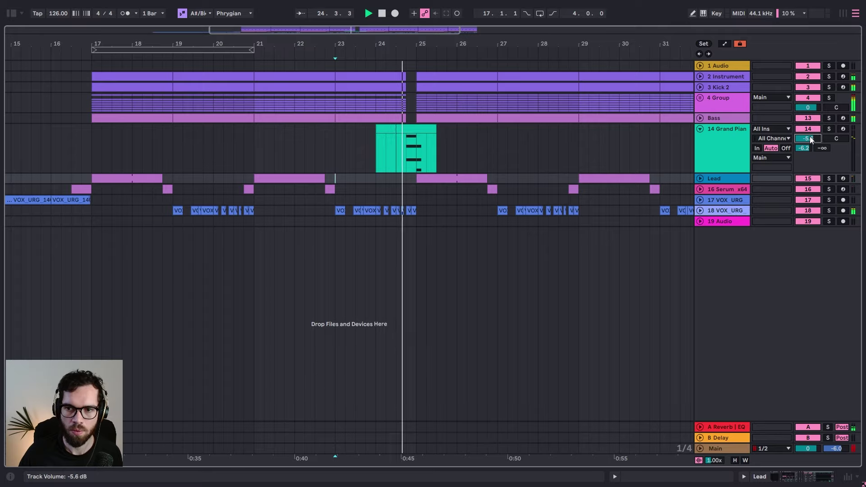
left_click(407, 147)
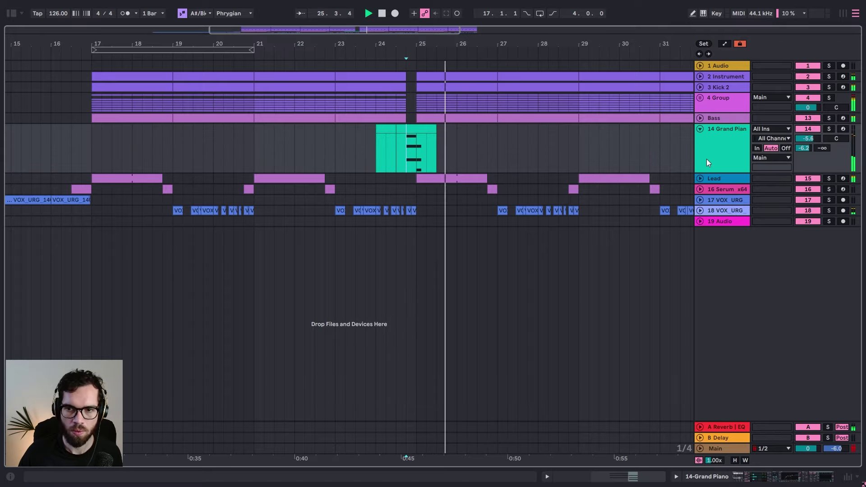
left_click(706, 159)
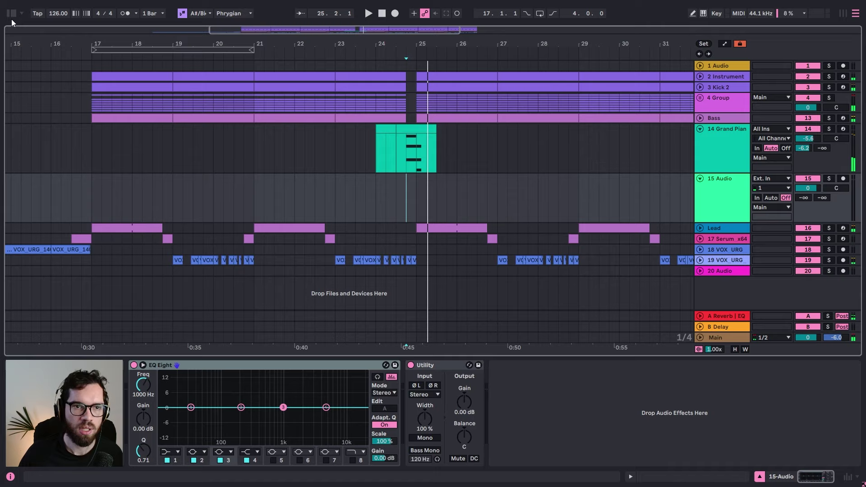
key("ctrl+t")
left_click(12, 17)
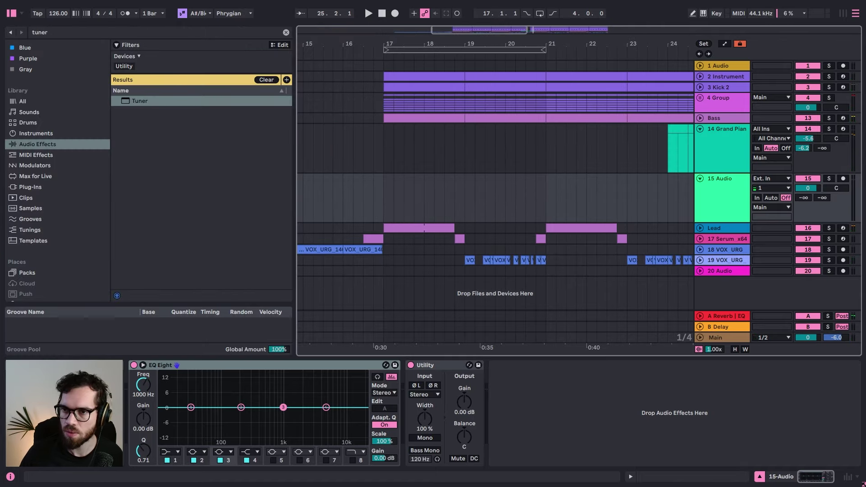
Step: Switch to Splice, search for "scratch" samples and preview the first result
left_click_drag(865, 62, 310, 17)
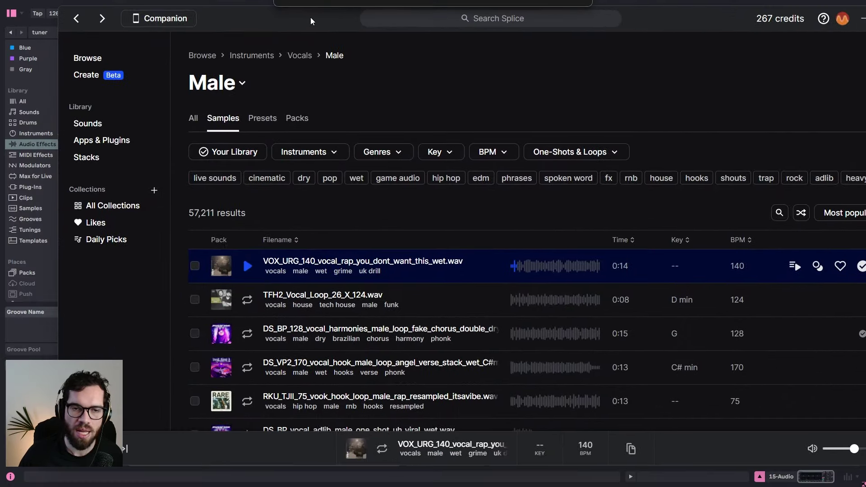
left_click(438, 21)
type("scr")
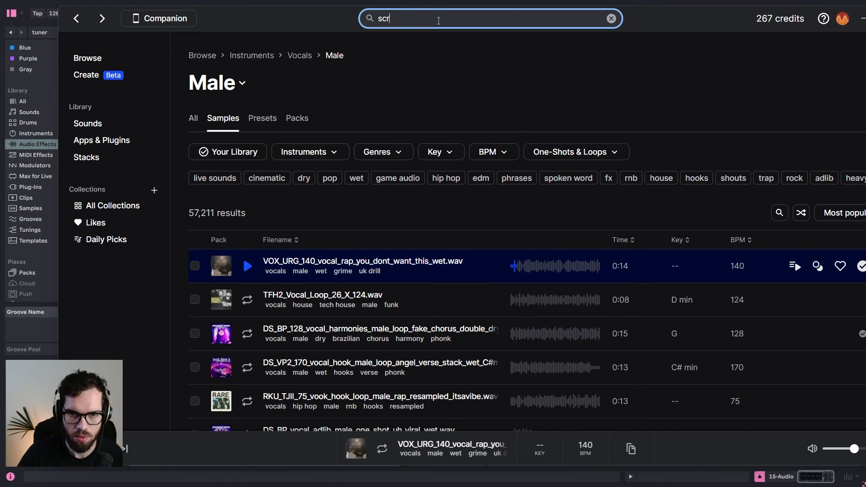
type("atch")
key("Return")
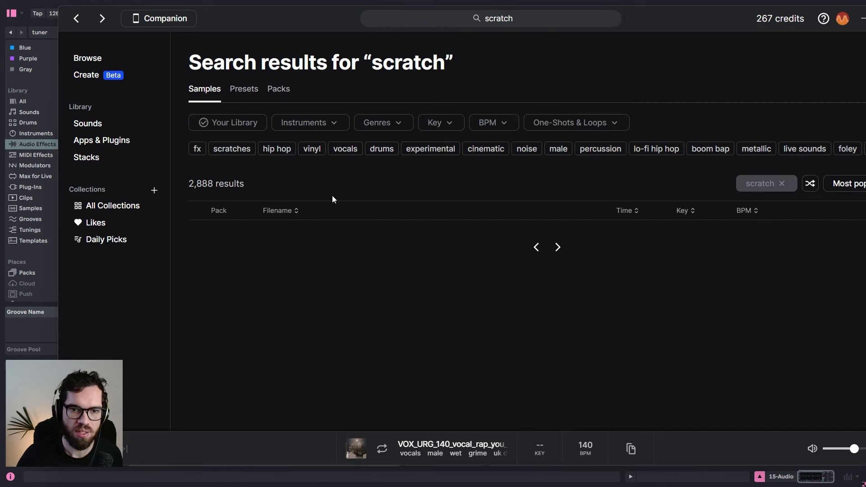
left_click(248, 236)
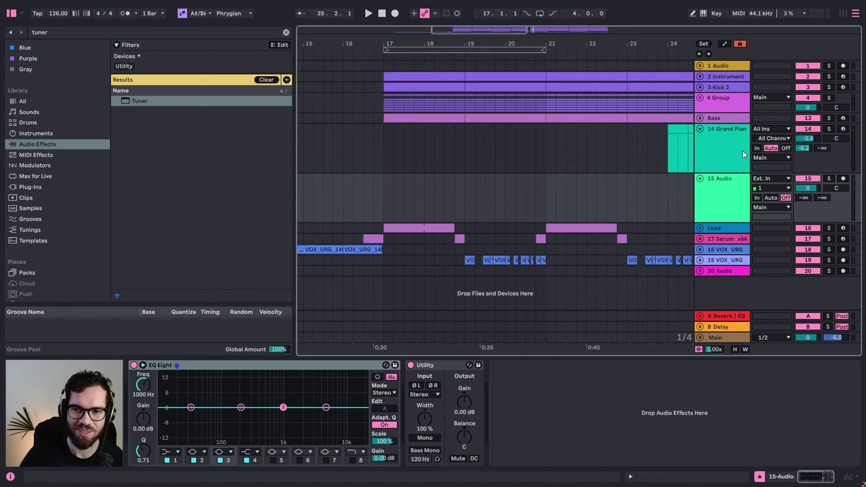
Step: Insert another audio track below Grand Piano and place the KA_LHV_95_vocal_scratch_vision_Cm sample on it at bar 17
left_click(742, 149)
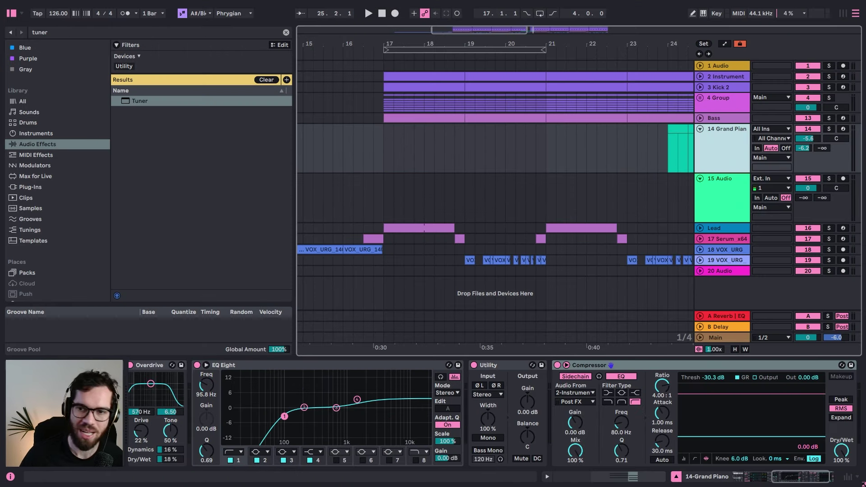
key("ctrl+t")
left_click_drag(649, 228, 387, 192)
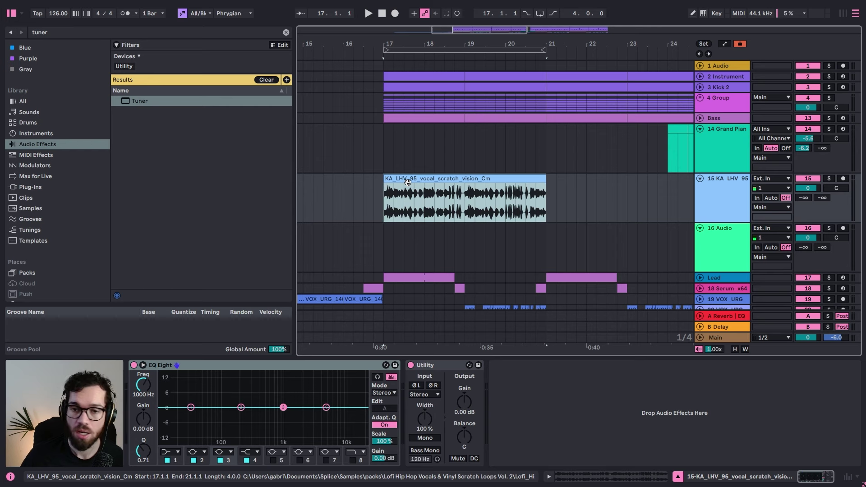
Step: Transpose the vocal scratch clip by +4 semitones, and turn off the scale-only note view in the Bass clip
double_click(407, 182)
left_click(306, 386)
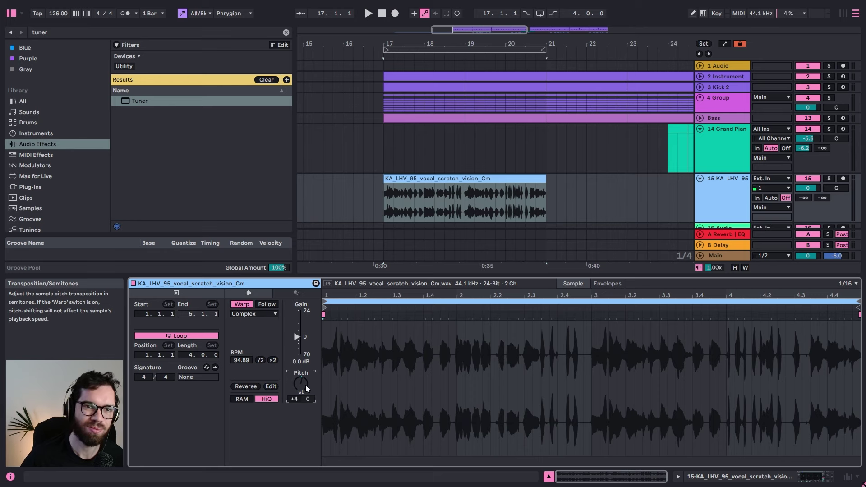
left_click(442, 118)
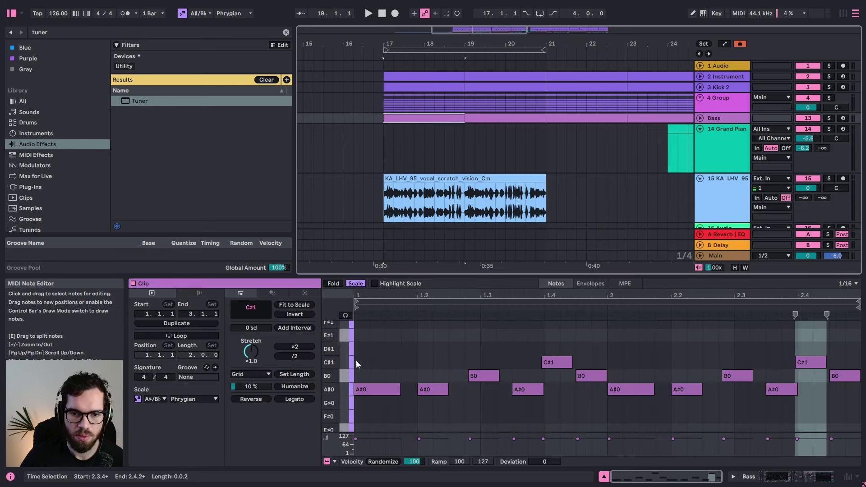
left_click(355, 283)
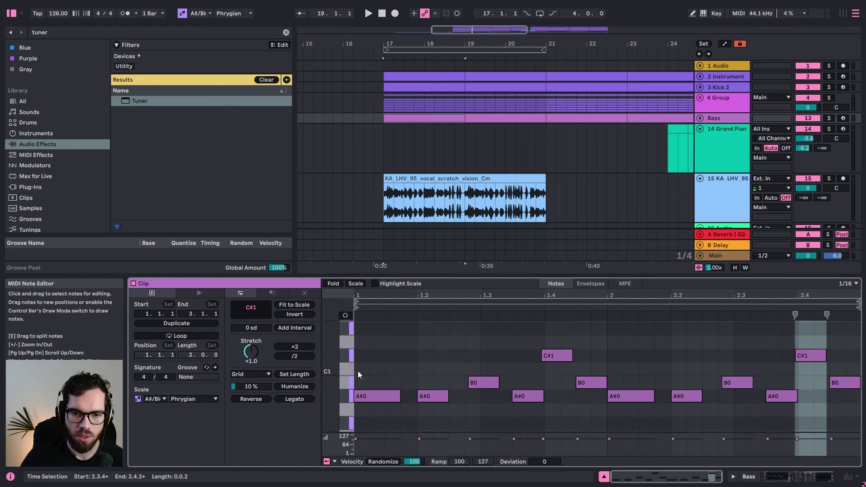
Step: Set the vocal scratch clip's pitch to -2 semitones and play it with the track from 16.3.1
left_click(465, 190)
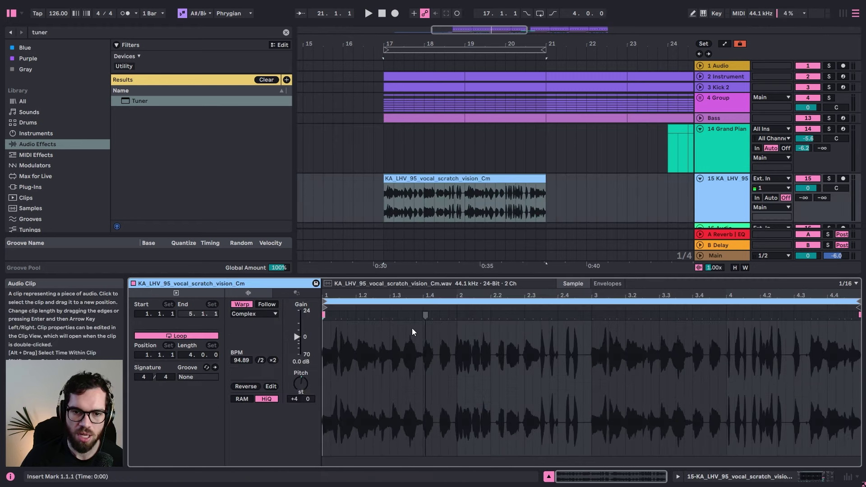
left_click(314, 380)
type("-2")
key("Return")
key("space")
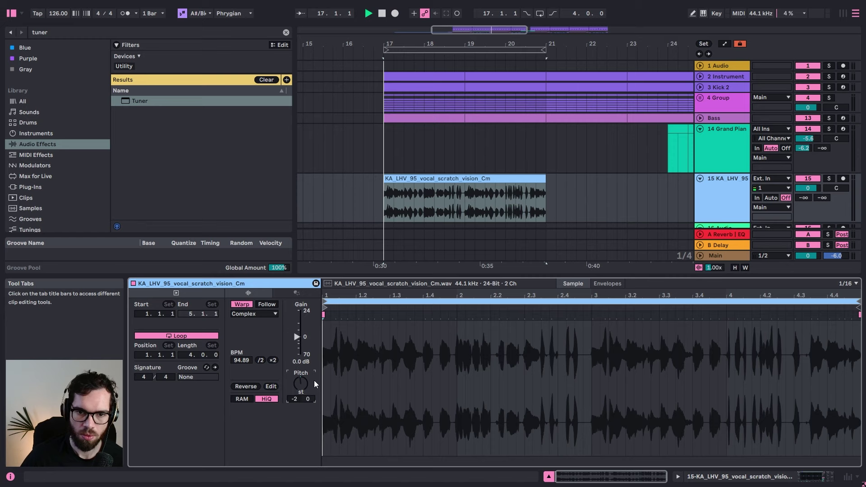
left_click(368, 158)
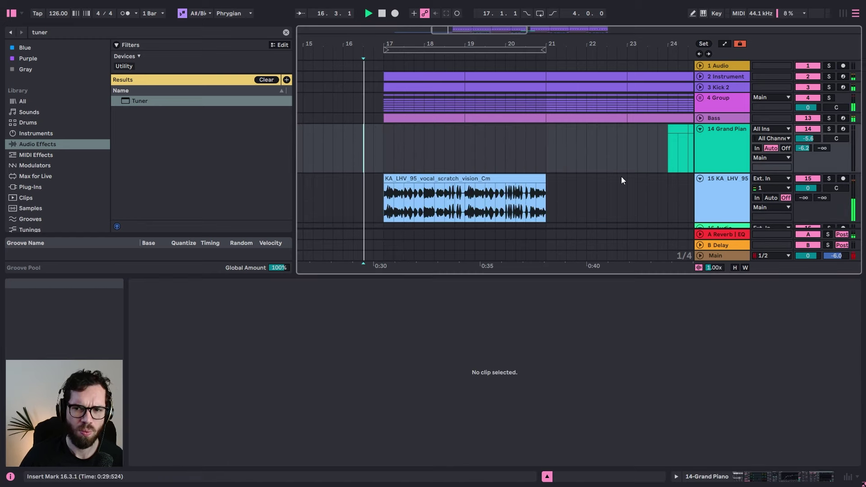
key("space")
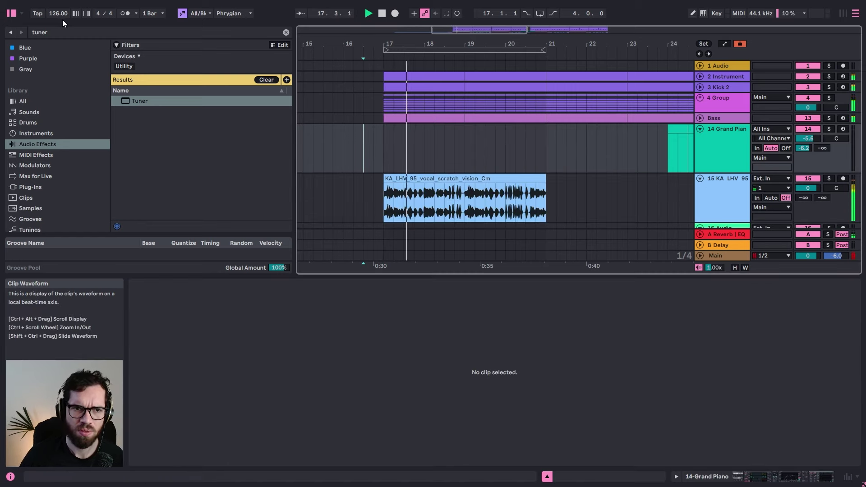
Step: Hide the browser and split the vocal scratch clip at 18.3.1 and 19.1.1
left_click(11, 13)
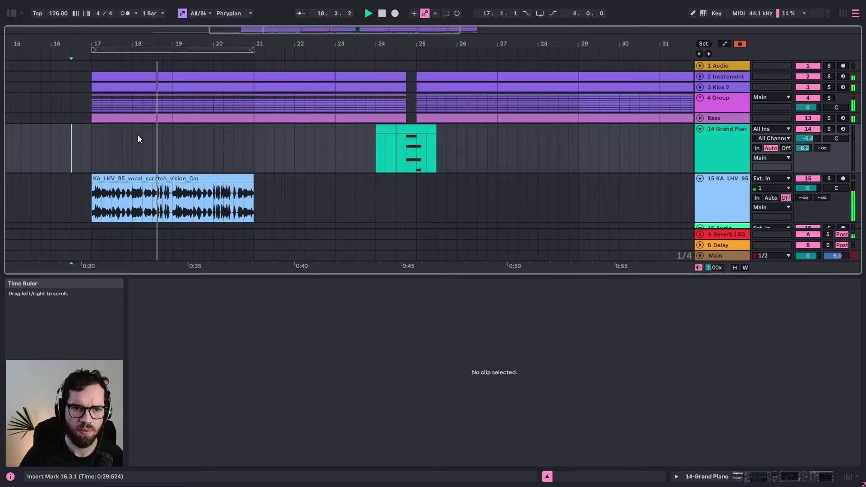
key("space")
left_click(157, 202)
key("ctrl+e")
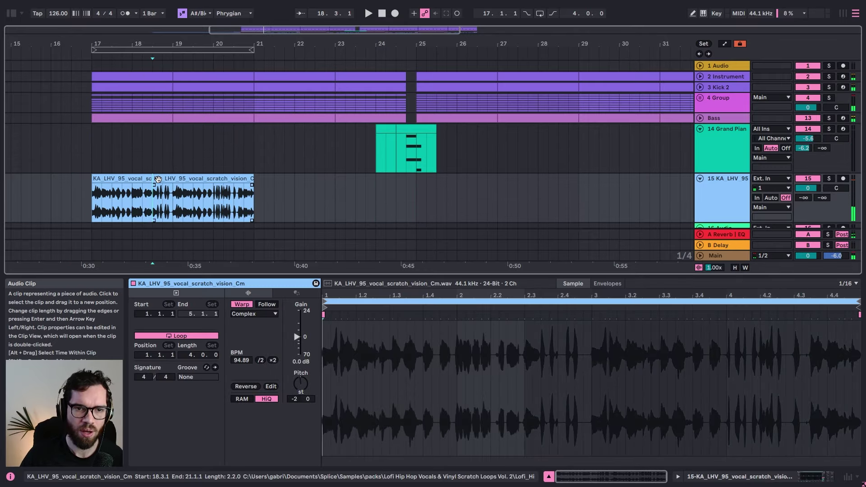
key("space")
key("space")
left_click_drag(170, 44, 261, 81)
left_click(261, 198)
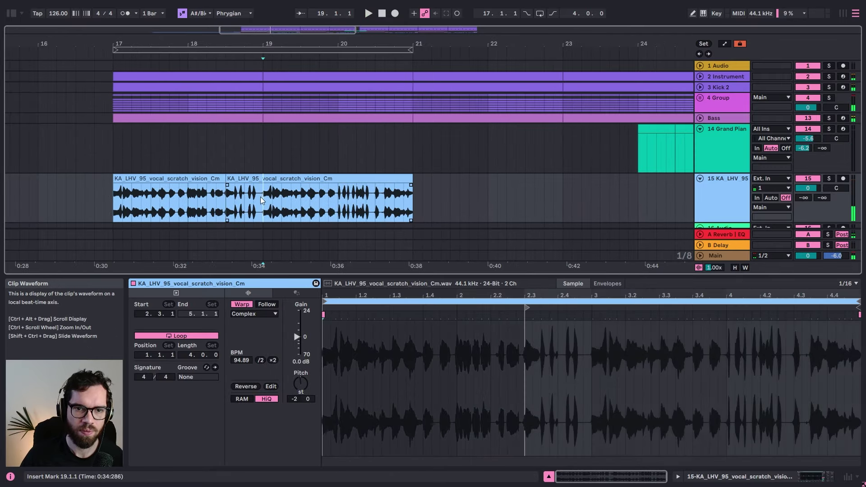
key("ctrl+e")
Step: Move the middle piece of the vocal scratch into bar 23 and delete the other two pieces
left_click_drag(245, 178, 612, 178)
left_click(311, 179)
key("Delete")
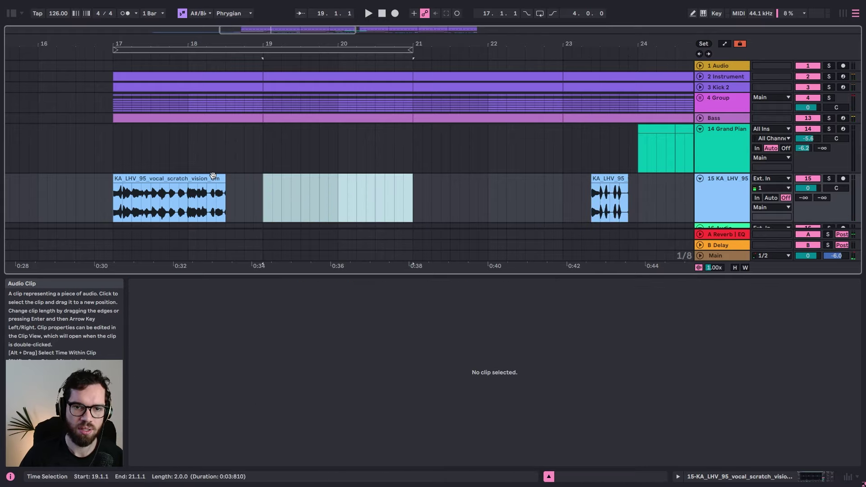
left_click(212, 175)
key("Delete")
left_click(66, 155)
key("space")
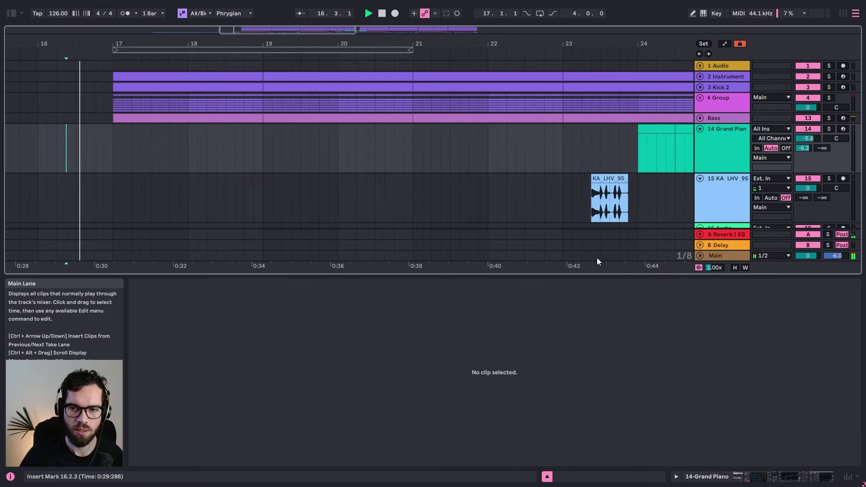
Step: Collapse all tracks and place the insert marker early in bar 23, just before the scratch clip
left_click(706, 199)
key("ctrl+a")
left_click(699, 179)
left_click(581, 183)
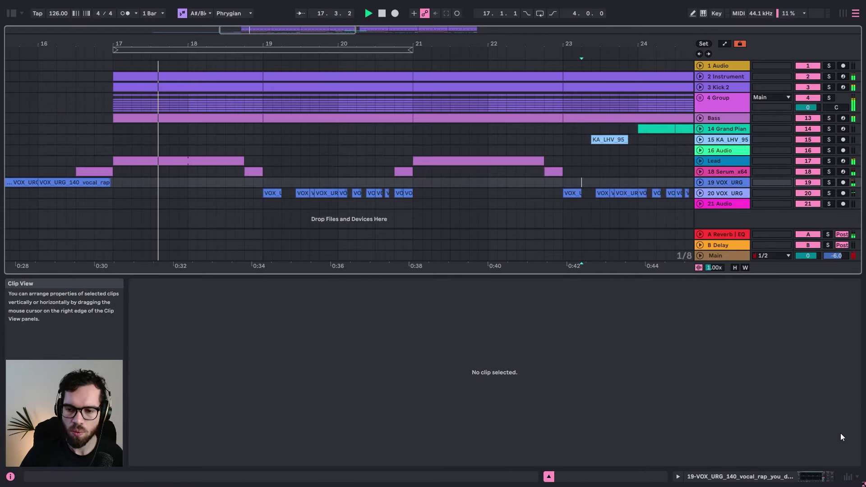
Step: Move the vocal scratch clip to end at 25.1.1, extend its start back to 20.4.1, and unfold its track
key("ctrl+alt+l")
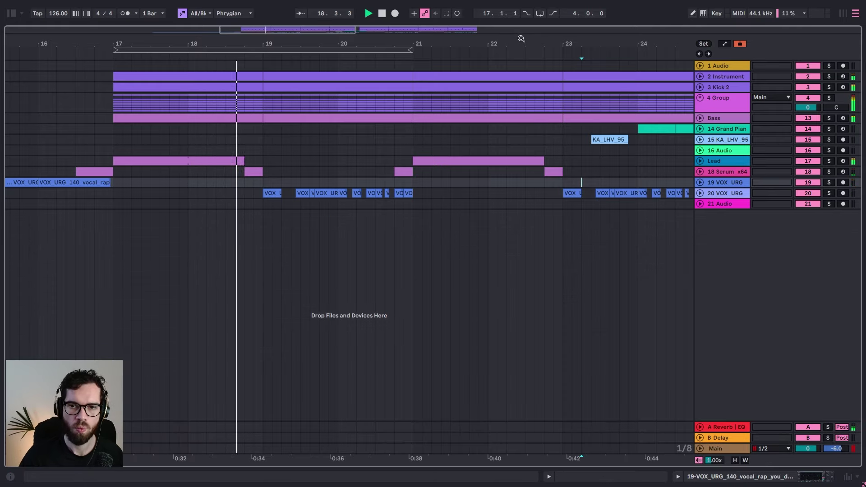
left_click_drag(521, 39, 351, 32)
left_click(412, 148)
left_click_drag(414, 140, 243, 132)
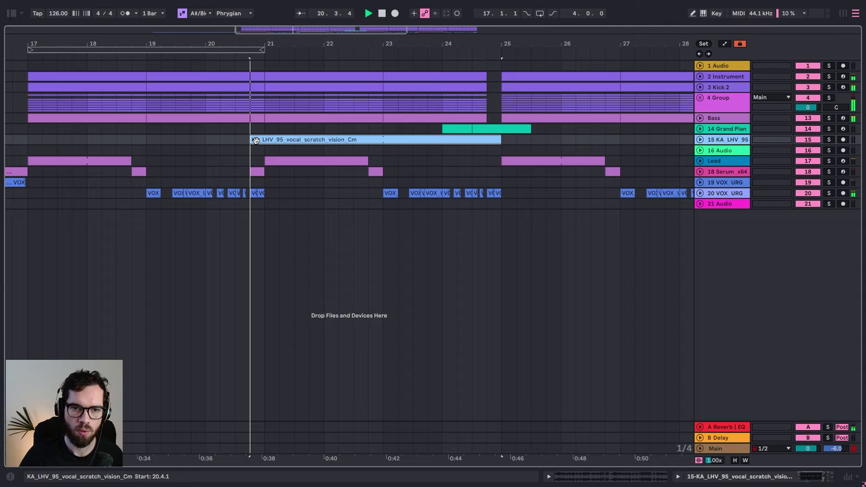
left_click(699, 140)
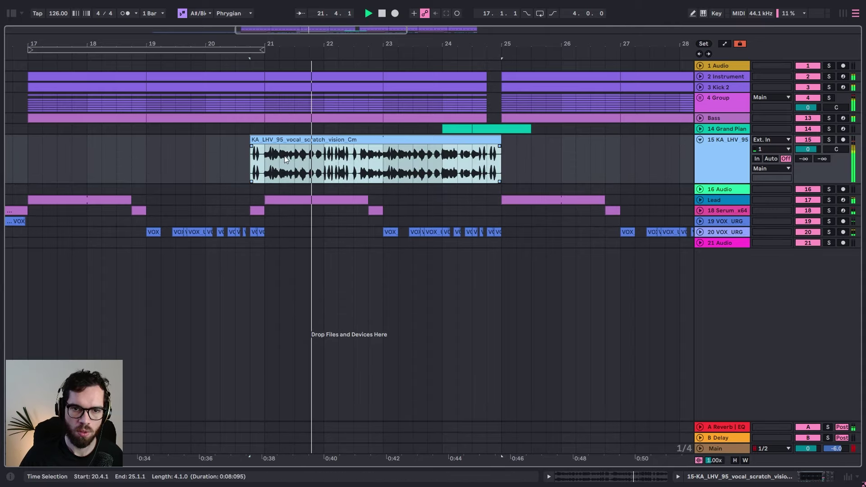
Step: Split the vocal scratch clip at 21.1.1 and trim the start of the second piece to 24.3.1
left_click(265, 157)
key("ctrl+e")
left_click_drag(266, 140, 473, 150)
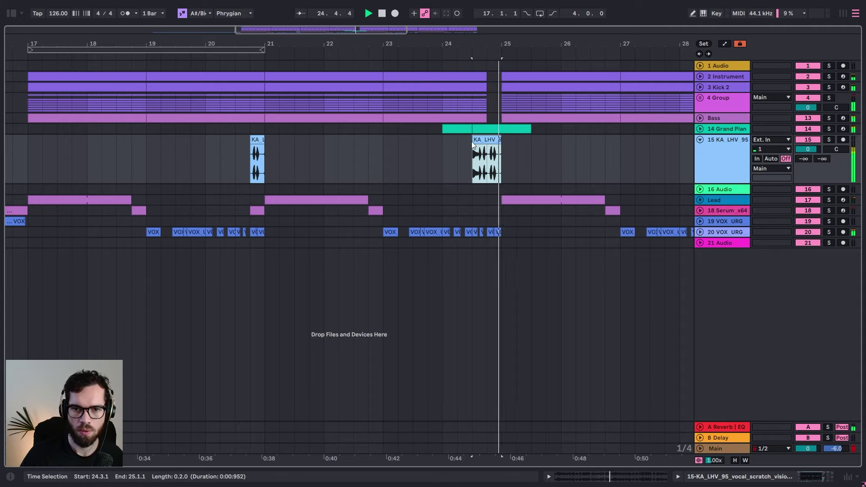
Step: Play the vocal scratch fills with the track, starting from 24.3.1 and from 19.3.1
key("space")
key("space")
left_click(472, 171)
key("space")
key("space")
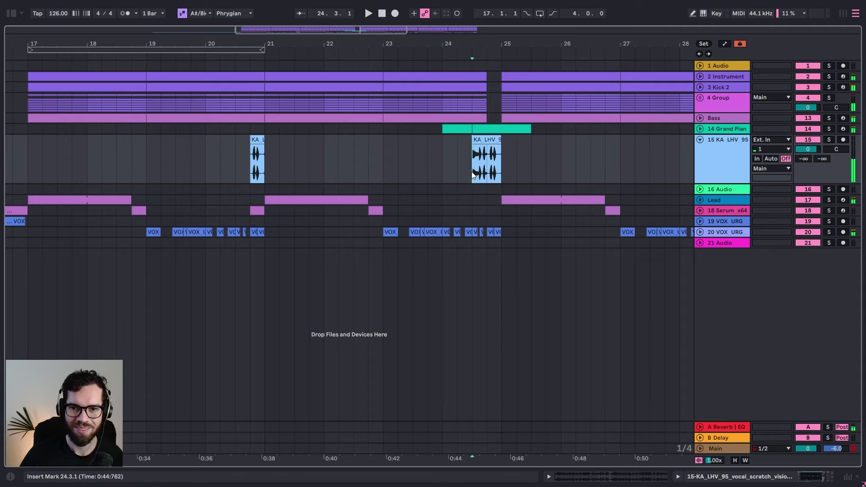
left_click(176, 158)
key("space")
key("space")
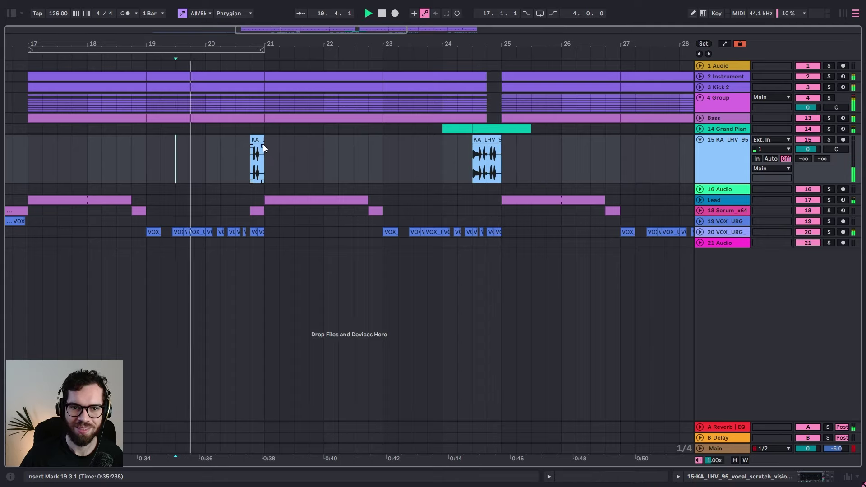
Step: Lower the vocal scratch track's volume to -5.8 dB and play it from 20.3.1
left_click(261, 146)
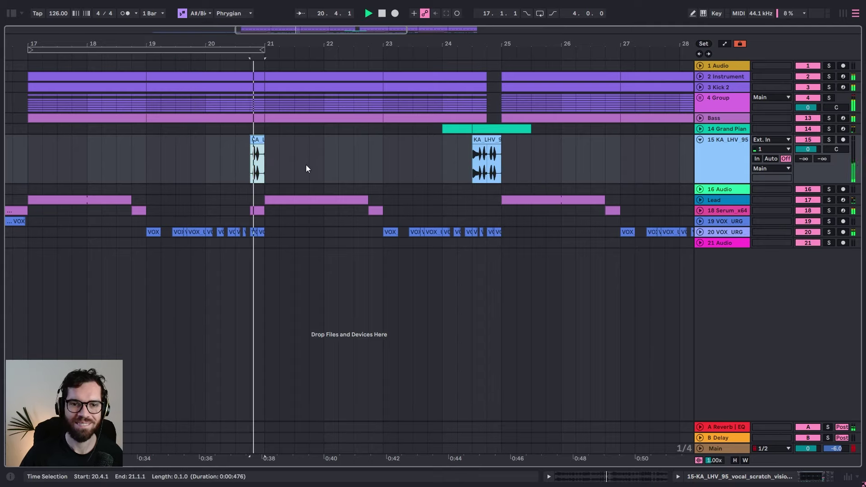
left_click(807, 148)
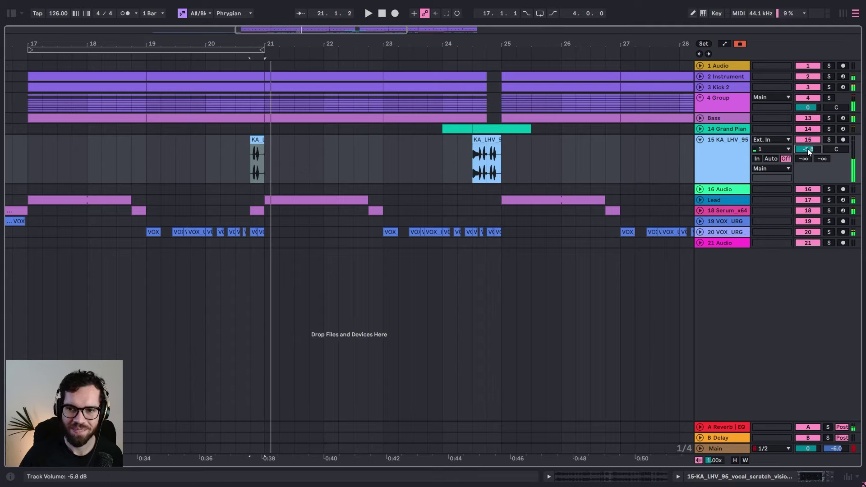
left_click(236, 144)
key("space")
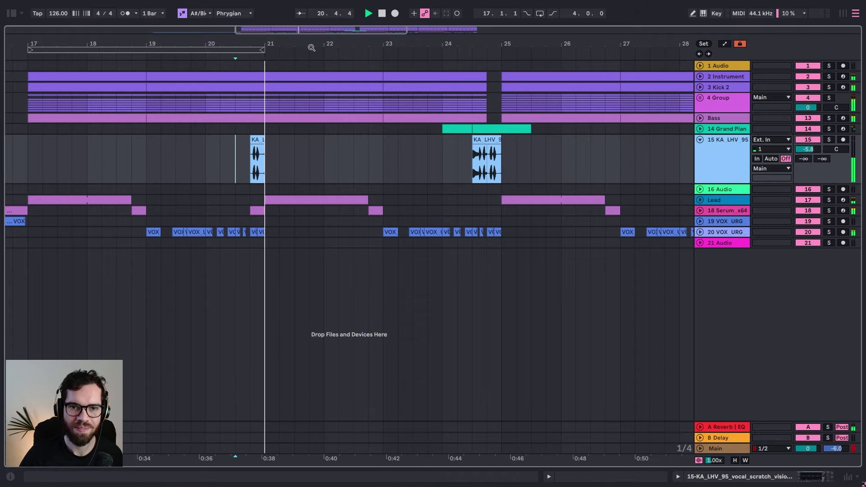
Step: Fold the vocal scratch track, rename it Scratch, and rename the grand piano track Piano
scroll(309, 78, "down", 4)
left_click(700, 140)
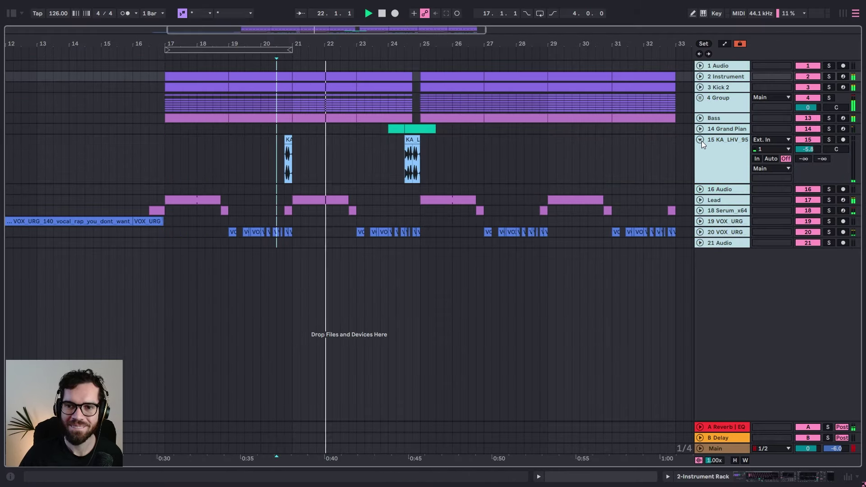
left_click(595, 153)
double_click(717, 141)
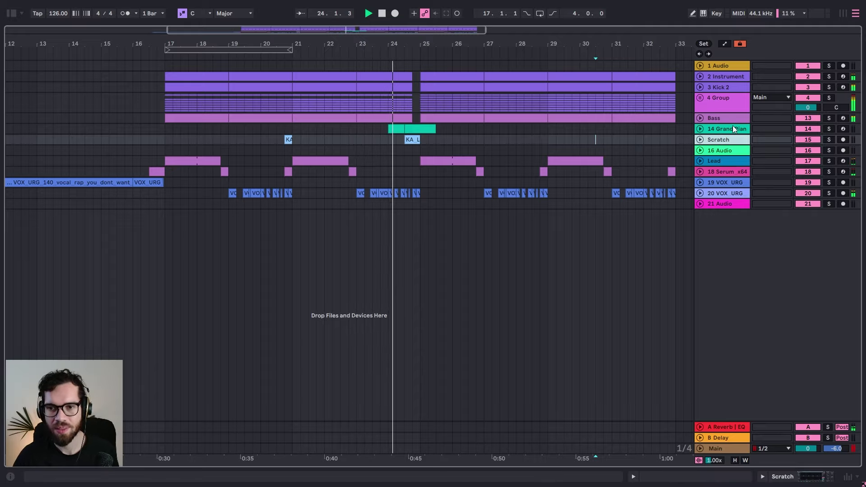
double_click(732, 126)
type("Piano")
key("Return")
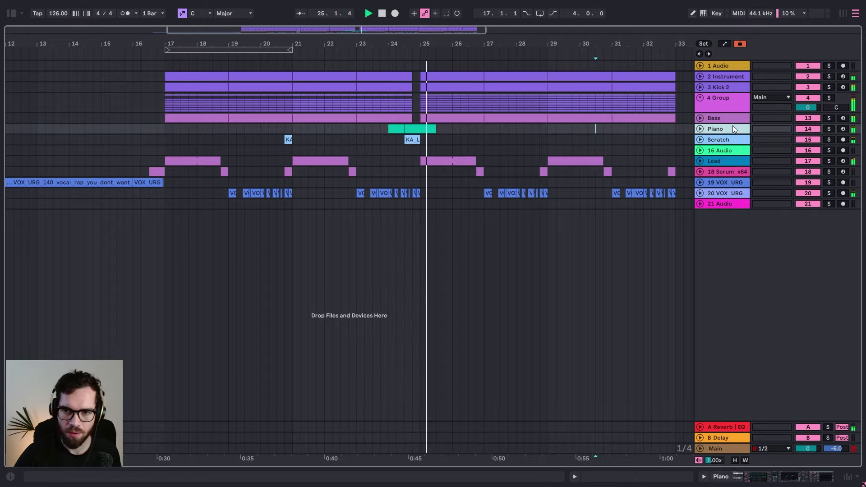
Step: Place the insert marker at 25.1.1, stop playback, and unfold the tracks of group 4
left_click(418, 88)
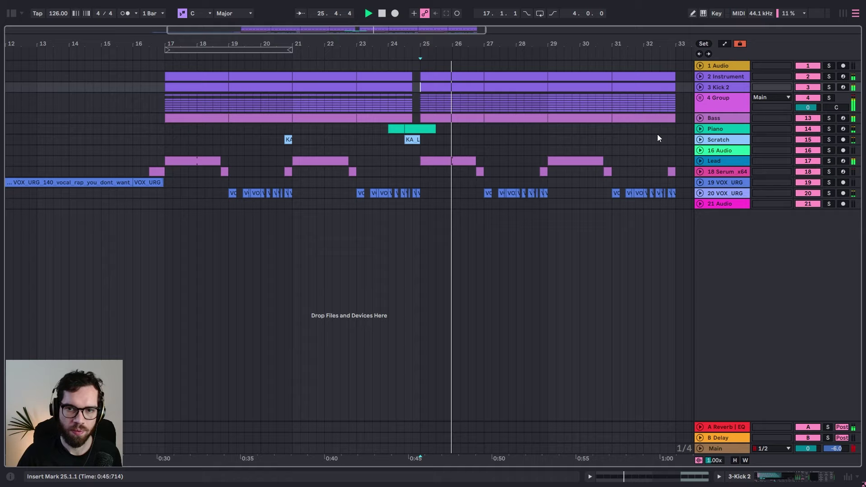
left_click(710, 102)
key("space")
key("u")
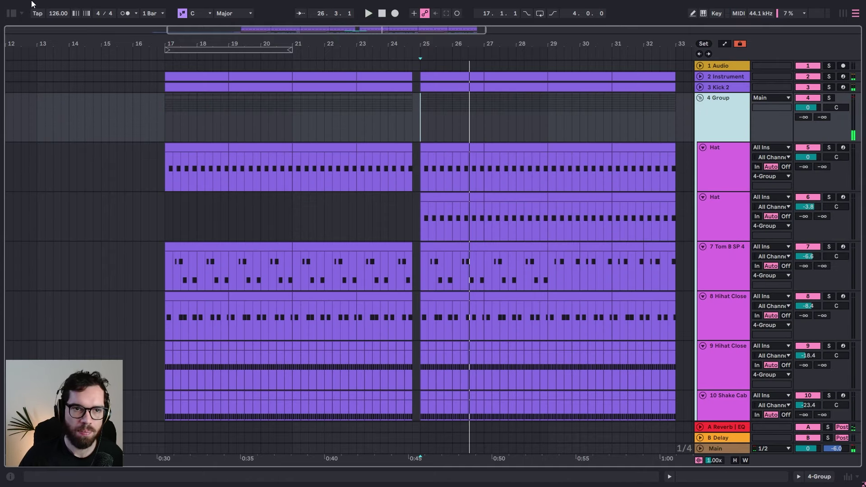
Step: Search the browser's Drums category for "ride" and preview Ride 909.aif
left_click(12, 13)
left_click(47, 31)
type("ride")
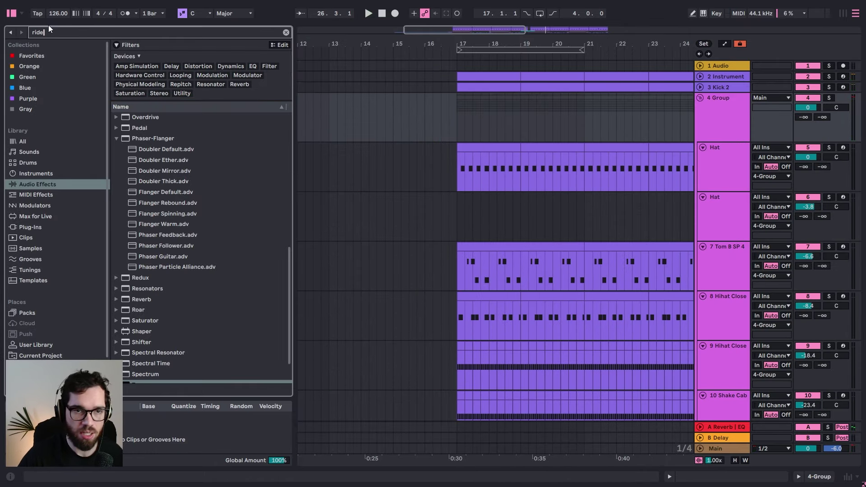
left_click(41, 162)
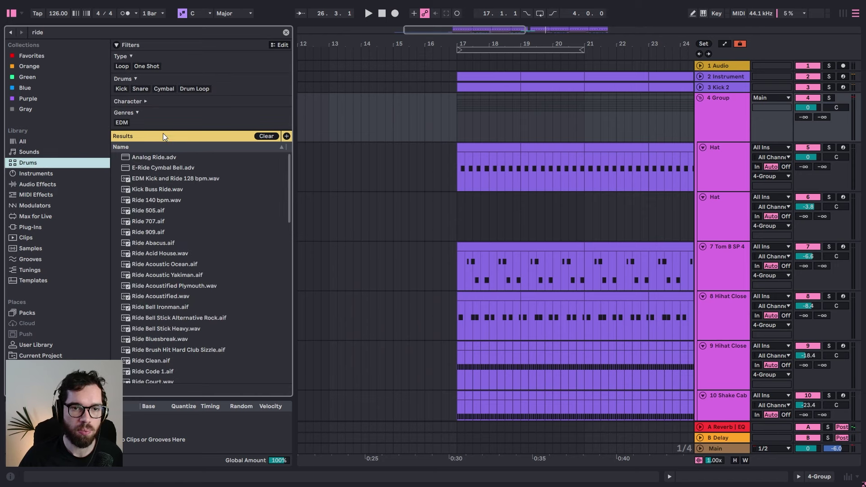
left_click(185, 156)
left_click(185, 225)
left_click(174, 232)
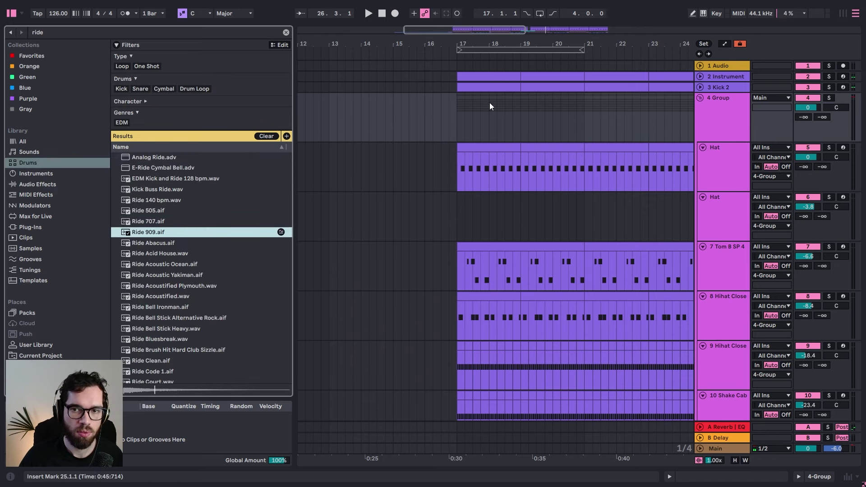
Step: Duplicate the second Hat track and replace the copy's sample with Ride 909.aif
left_click_drag(509, 45, 378, 28)
left_click(721, 199)
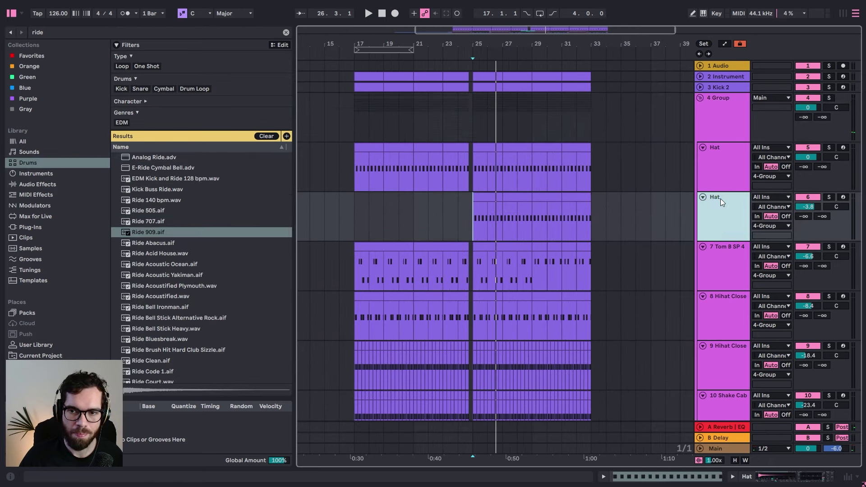
key("ctrl+d")
double_click(713, 262)
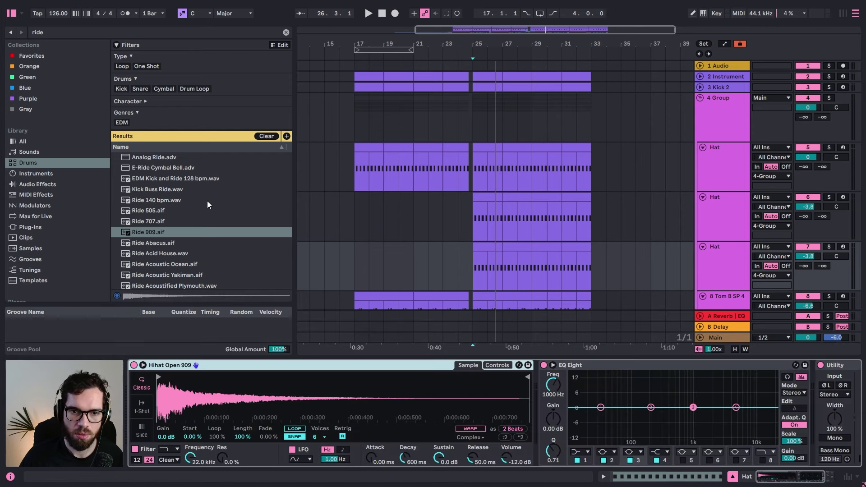
double_click(154, 231)
Step: Lengthen all notes in the duplicated Hat track's first clip to one beat each and play from 25.1.1
key("space")
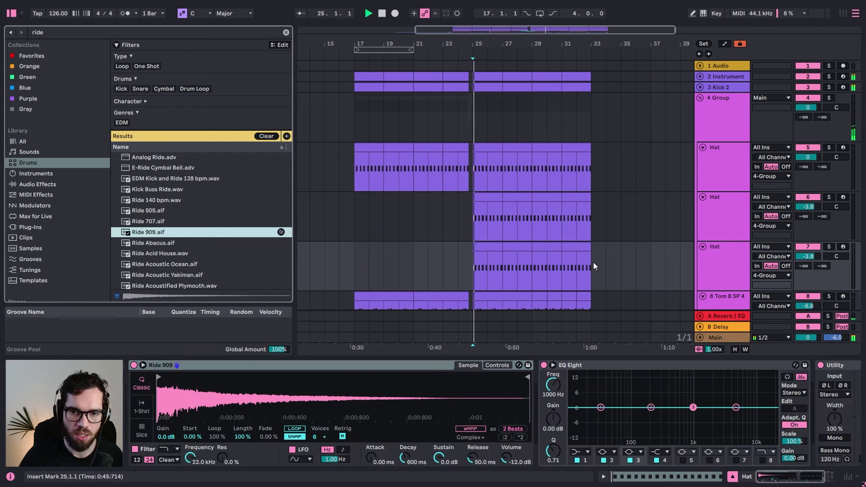
key("space")
double_click(491, 248)
left_click(494, 381)
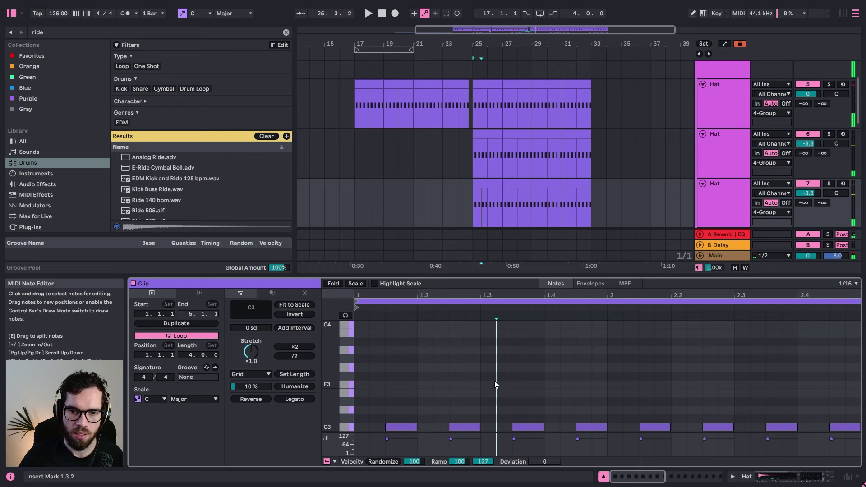
key("ctrl+a")
left_click_drag(414, 428, 505, 418)
key("space")
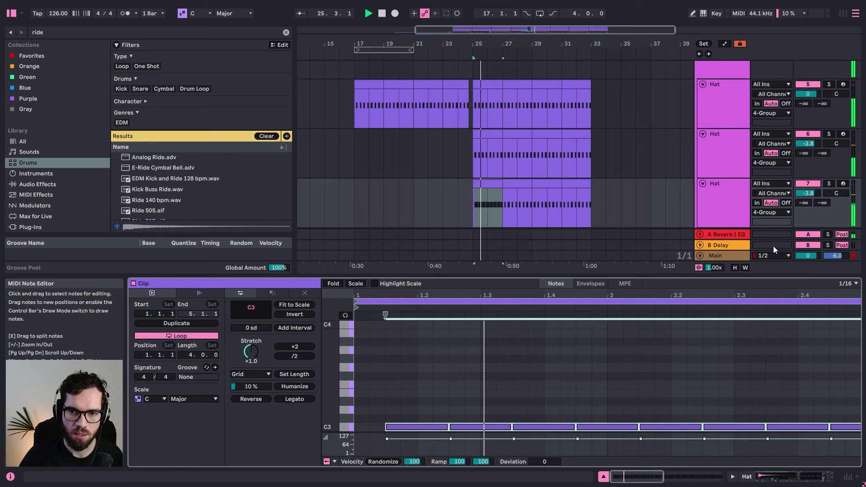
Step: Shorten the edited ride clip to one bar and duplicate it across bars 25 to 33
left_click(480, 184)
key("ctrl+d")
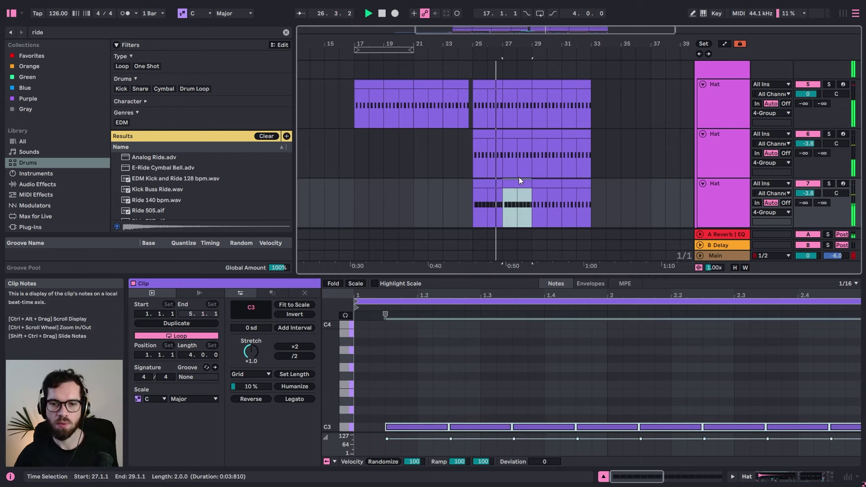
left_click_drag(485, 207, 499, 181)
key("ctrl+d")
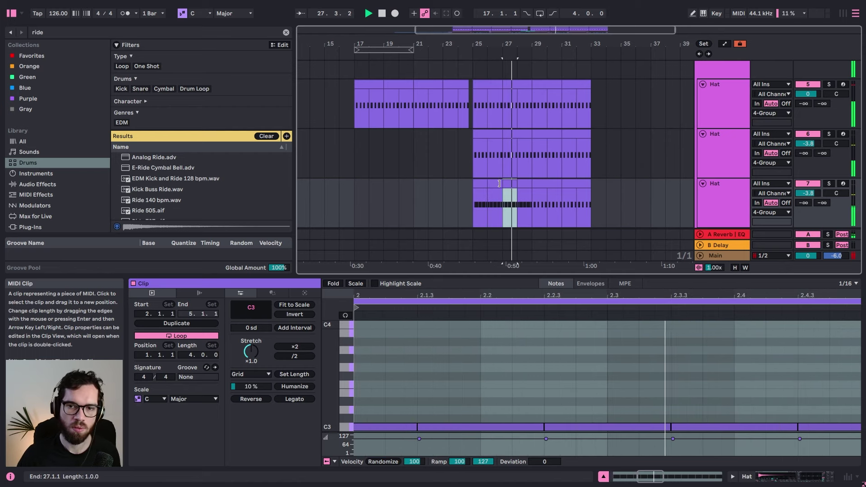
key("ctrl+d")
key("ctrl+d")
key("ctrl+d")
key("ctrl+d")
key("ctrl+d")
left_click(494, 185)
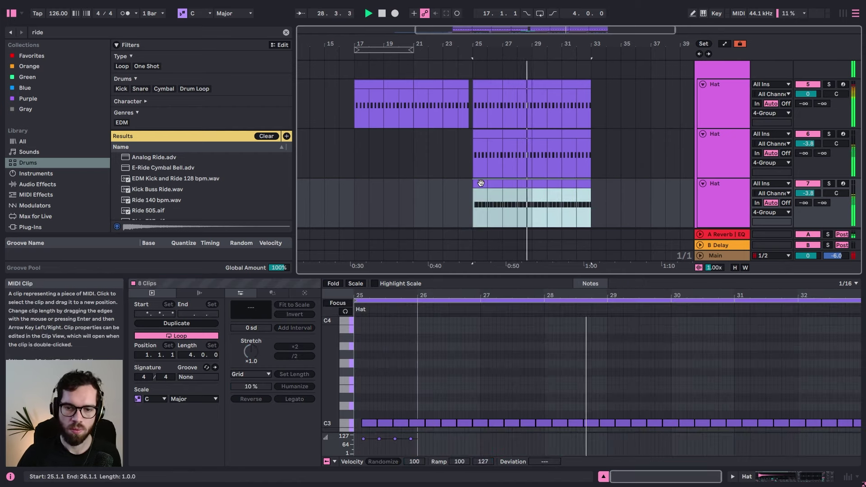
Step: Play the transition from 24.1.1, fold group 4, and hide the browser
left_click(459, 183)
scroll(654, 153, "up", 3)
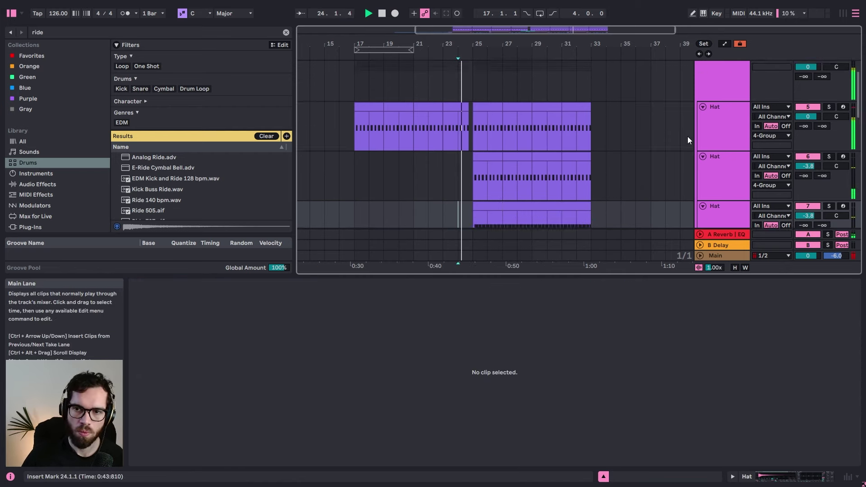
left_click(706, 104)
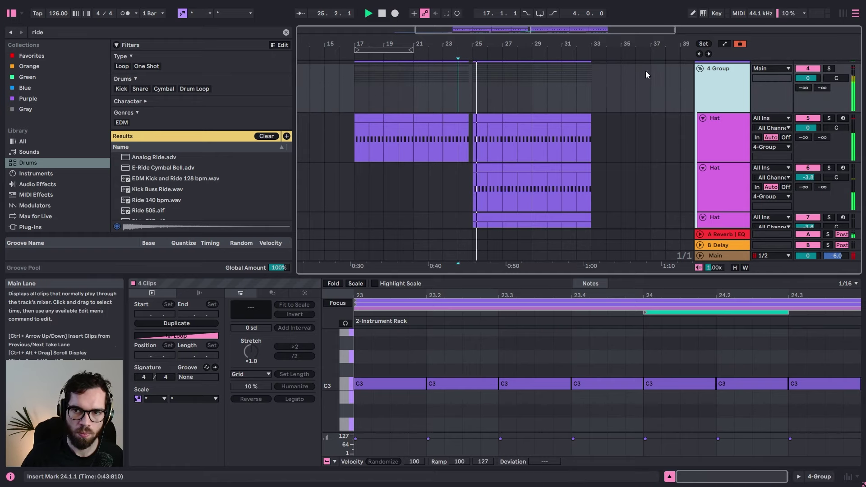
left_click(698, 68)
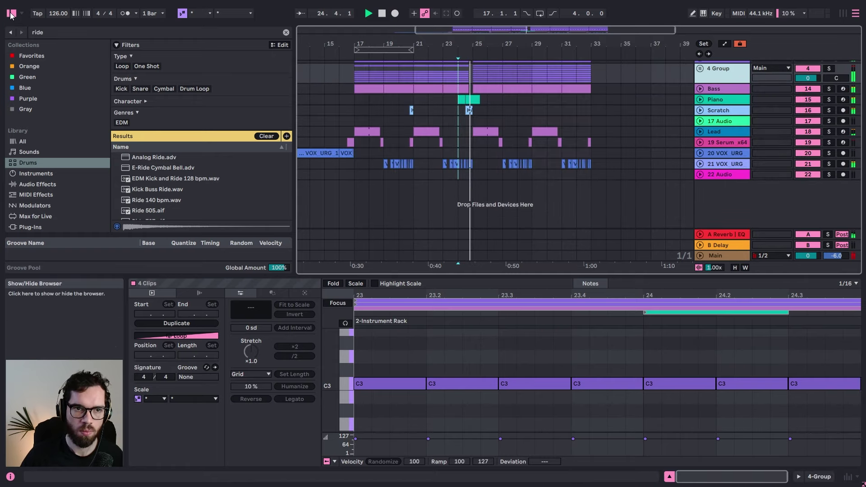
left_click(11, 13)
key("space")
Step: Trim the start of the Instrument track's clip at bar 25 to 25.2.1 and play the transition
left_click_drag(143, 40, 144, 85)
scroll(282, 138, "up", 2)
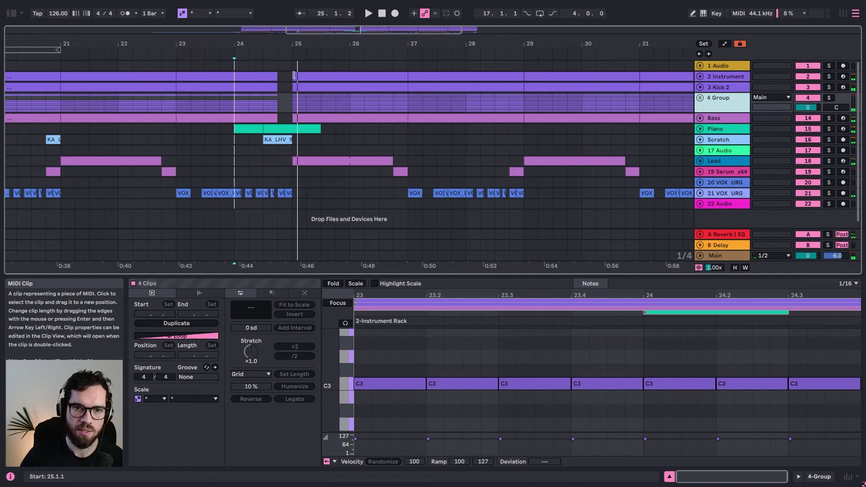
left_click_drag(294, 75, 307, 75)
key("space")
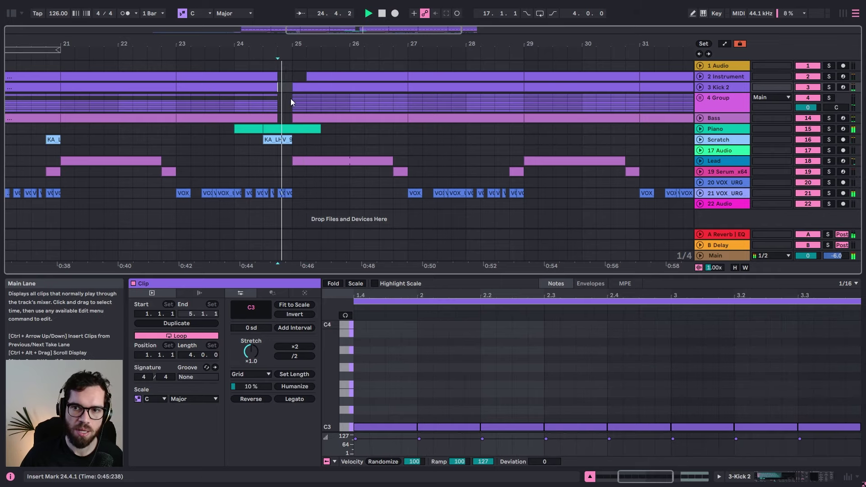
left_click(266, 108)
Step: Try trimming the Lead clip's start at bar 25 to 25.2.1, undo it, and replay the transition
left_click_drag(293, 157, 308, 157)
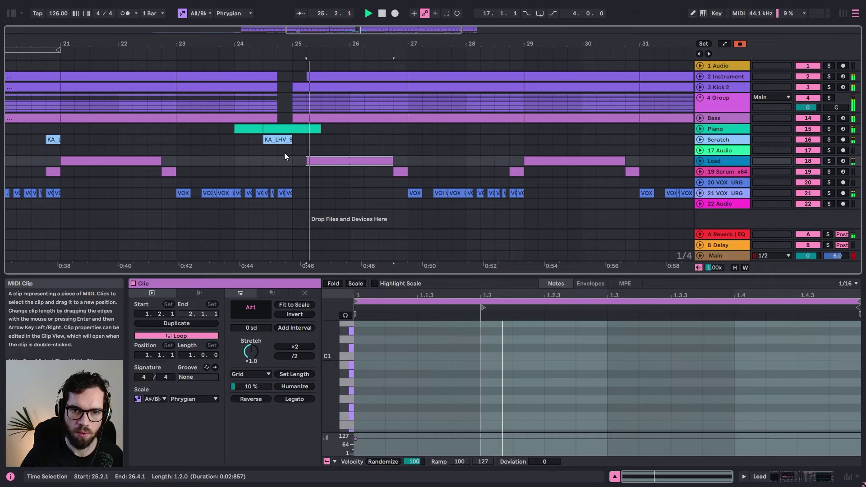
key("ctrl+z")
left_click(286, 86)
key("space")
key("space")
key("space")
Step: Trim the start of the Kick 2 clip at bar 25 to 25.2.1 and play the transition
left_click_drag(293, 88, 306, 87)
left_click(275, 87)
key("space")
left_click(251, 108)
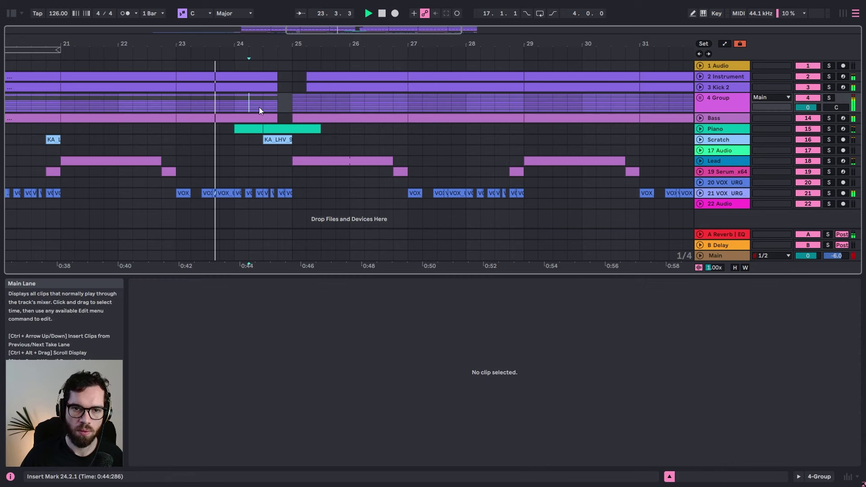
Step: Hide the clip view, undo the Kick 2 and Instrument start trims, and play the transition from 24.3.1
left_click(670, 476)
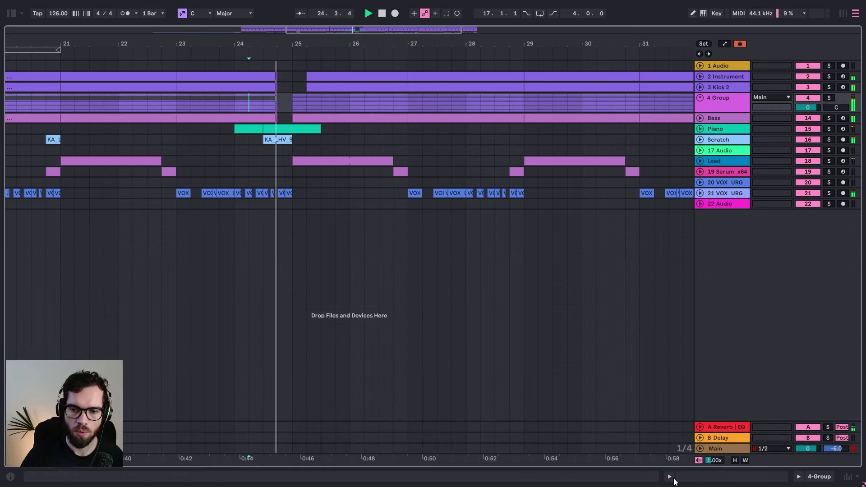
key("ctrl+z")
key("ctrl+z")
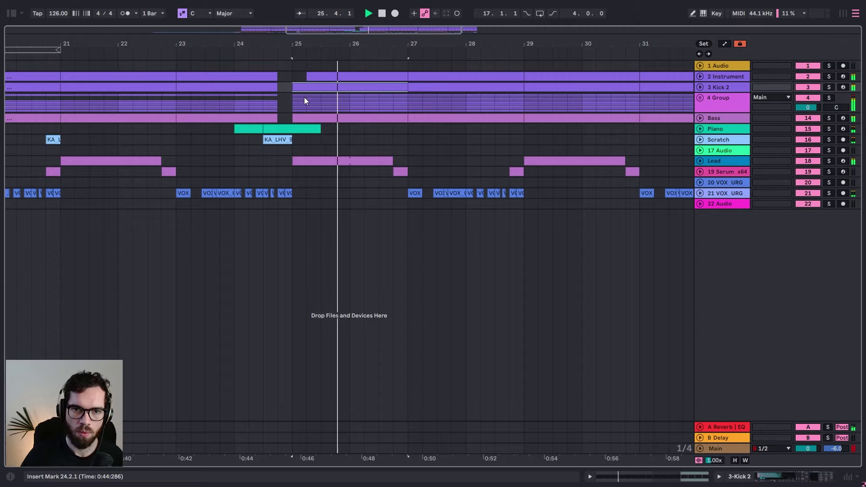
left_click(267, 106)
key("space")
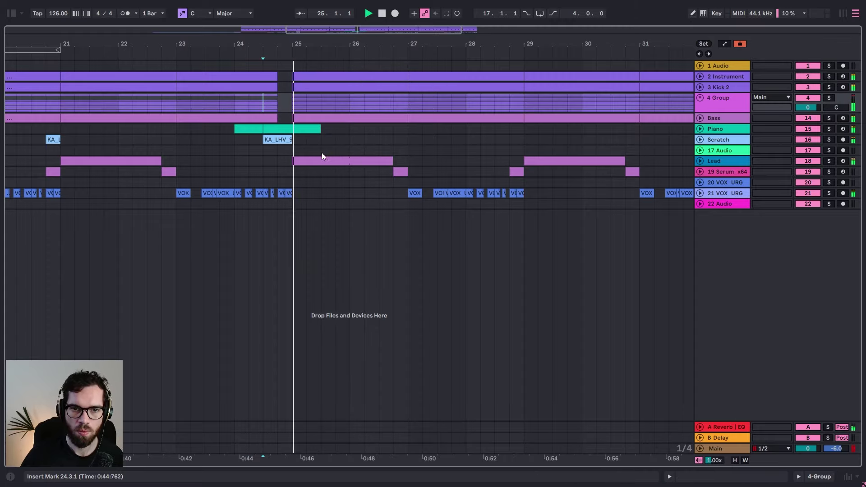
Step: Unfold the Scratch track, extend its vocal scratch clip to 26.3.1, and cut out the section from 25.1.1 to 25.2.1
key("space")
left_click(699, 139)
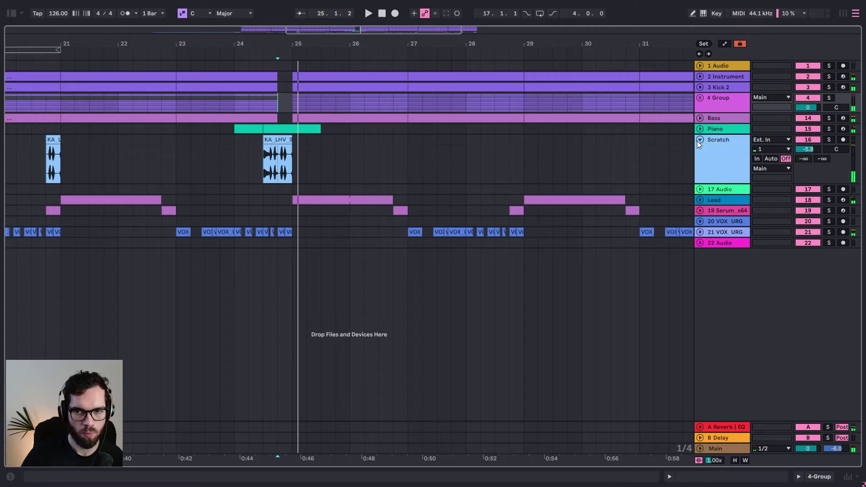
key("space")
left_click_drag(291, 137, 382, 135)
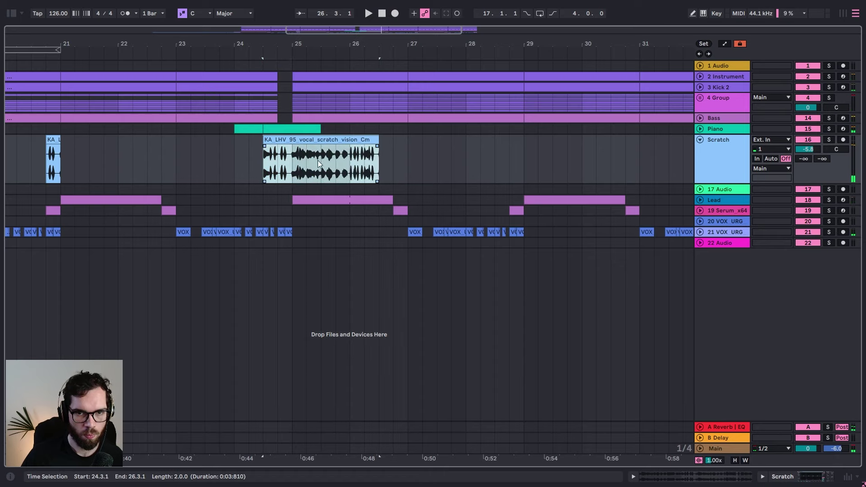
left_click_drag(307, 161, 313, 158)
key("Delete")
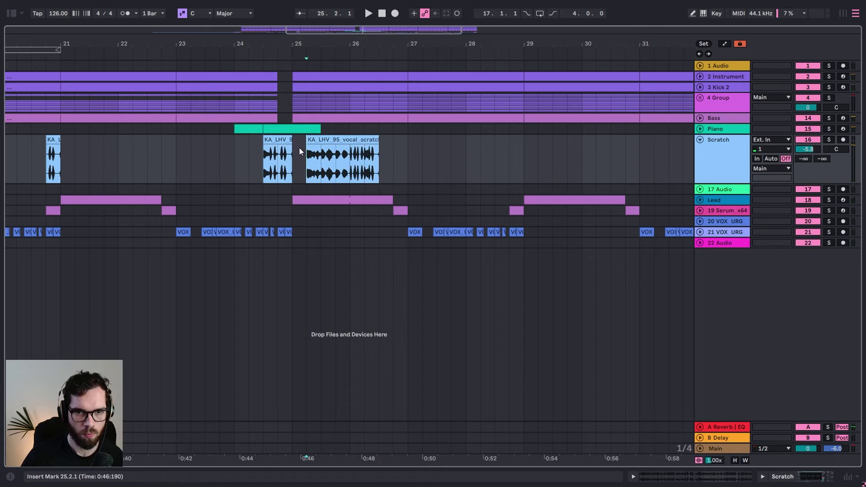
Step: Paste the cut one-beat vocal scratch section at 24.4.4 and play the transition from 24.3.3
left_click_drag(287, 50, 285, 67)
key("ctrl+v")
left_click(248, 167)
key("space")
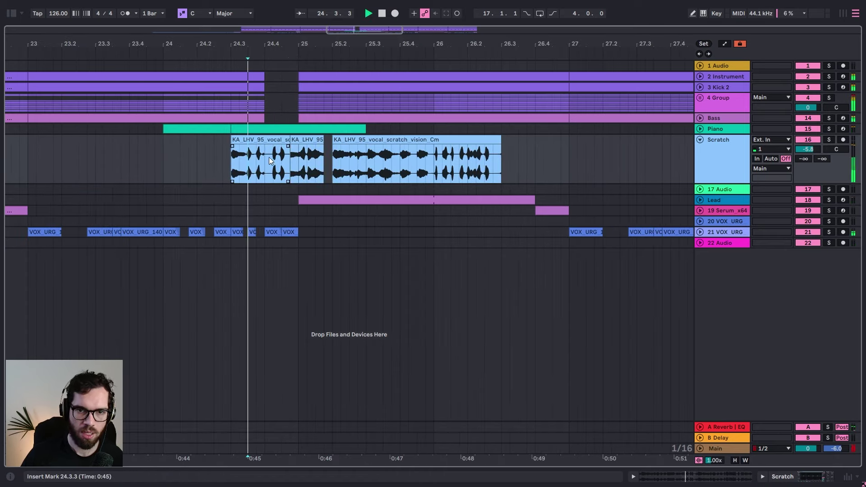
key("space")
Step: Trim the pasted scratch piece to end at 25.1.1, delete the leftover clip from 25.2.1 to 26.3.1, and play the transition
left_click_drag(323, 140, 299, 139)
left_click(336, 144)
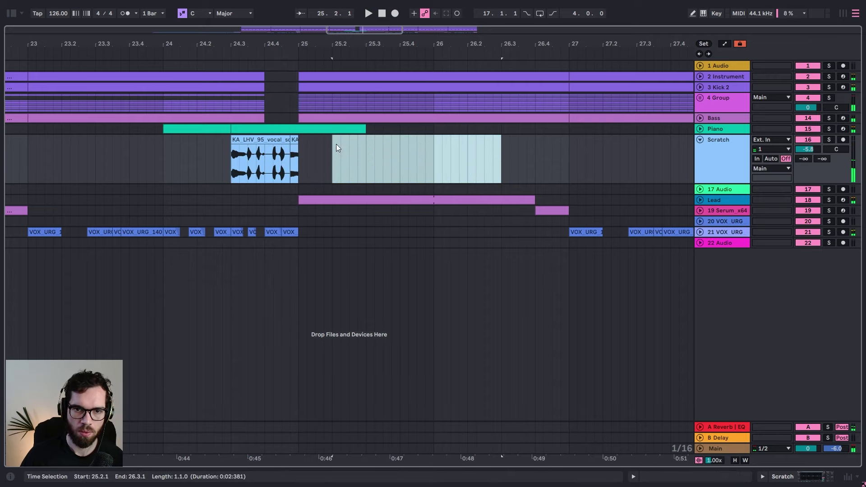
key("Delete")
left_click(247, 112)
key("space")
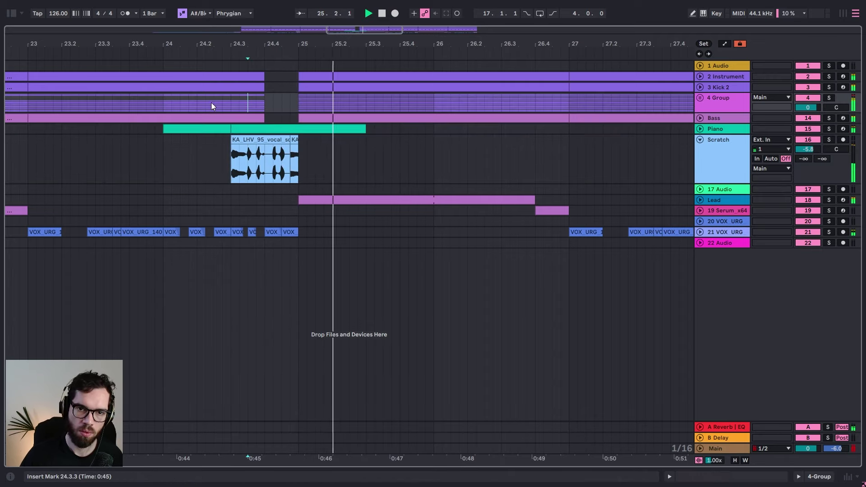
Step: Try starting the short scratch piece at 24.4.3, undo the edit, and replay the transition
left_click(220, 104)
mouse_move(298, 140)
left_mouse_down()
mouse_move(307, 140)
mouse_move(293, 141)
left_mouse_up()
key("space")
left_click(247, 111)
key("space")
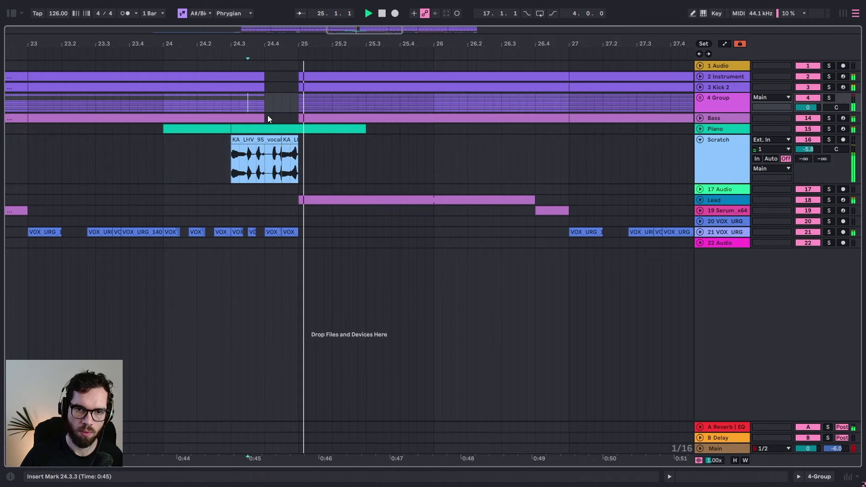
key("space")
key("ctrl+z")
left_click(240, 109)
key("space")
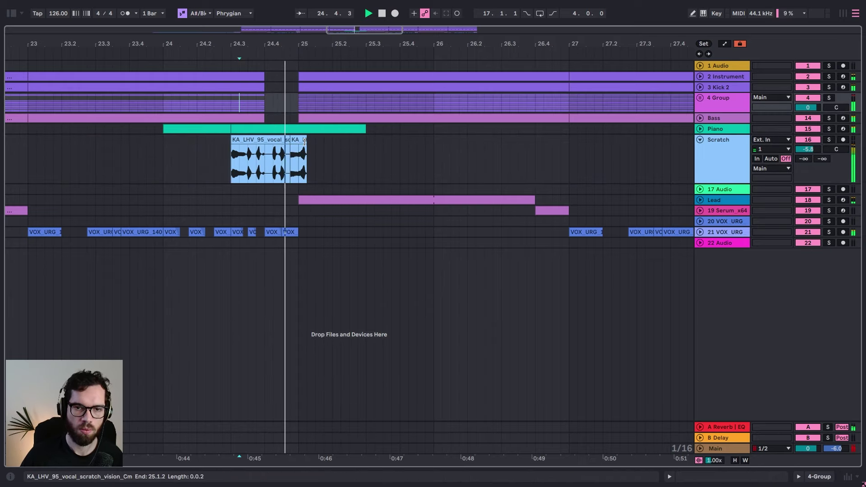
Step: Trim the end of the short scratch piece to 25.1.1 and play the transition from 24.2.2
left_click_drag(306, 141, 298, 142)
left_click(243, 86)
key("space")
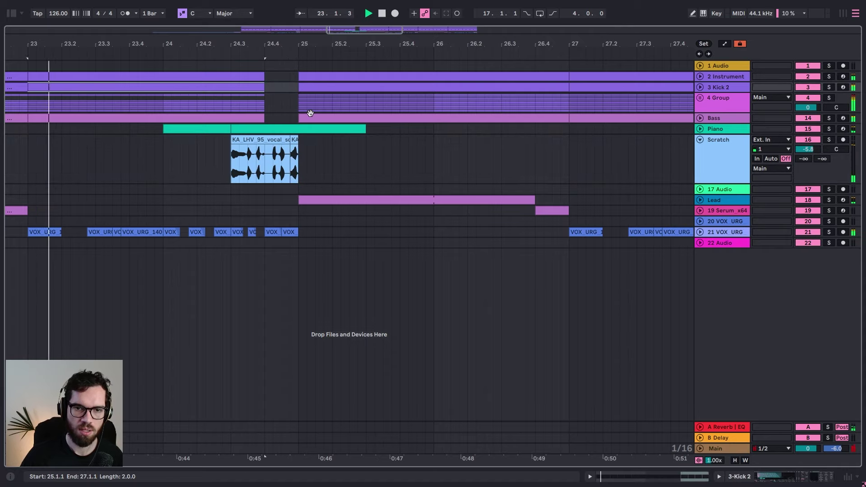
left_click(205, 157)
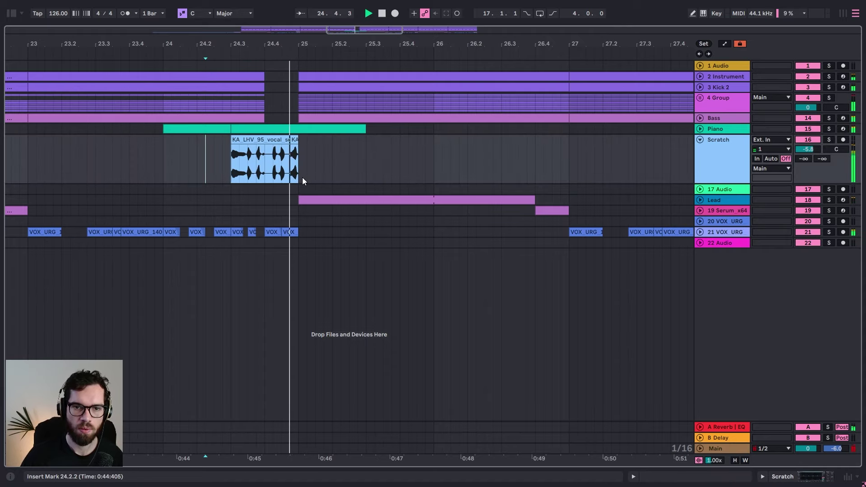
Step: Try extending the short scratch piece to 25.1.2, undo the change, and replay from 24.1.3
key("space")
left_click_drag(298, 143, 307, 142)
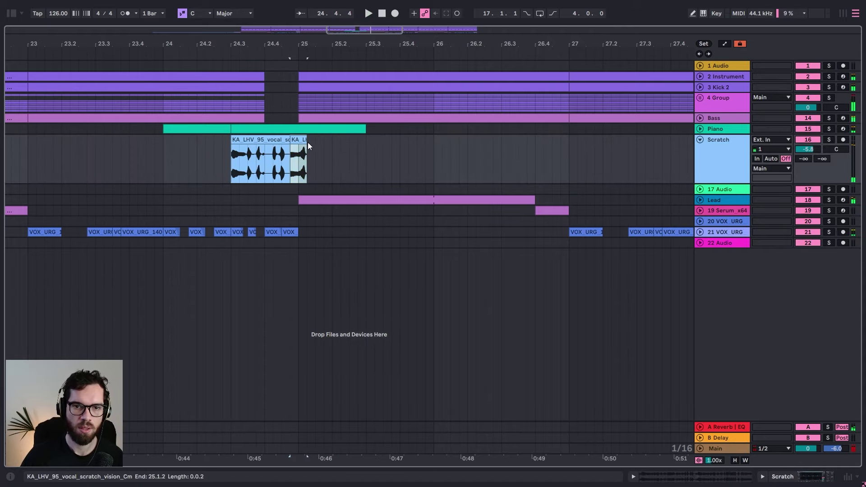
key("ctrl+z")
left_click(180, 142)
key("space")
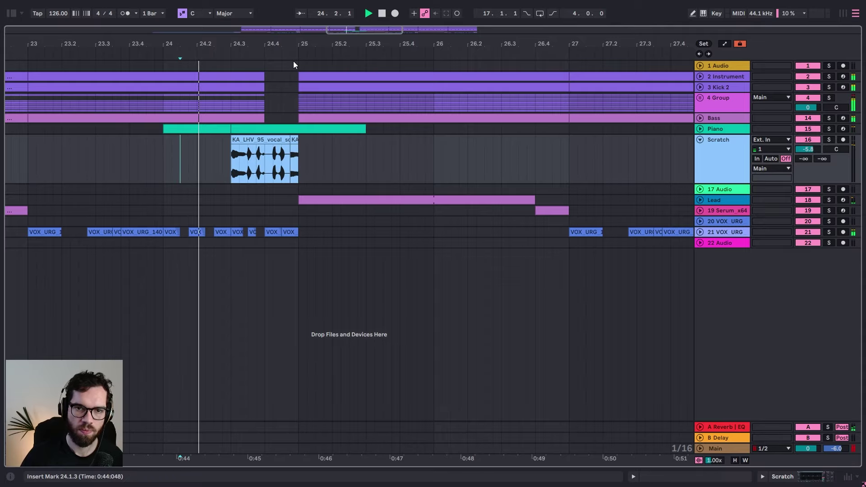
Step: Fold the Scratch track, unfold Lead, and transpose all notes of the Lead clip at bar 29 up one octave
scroll(332, 67, "down", 5)
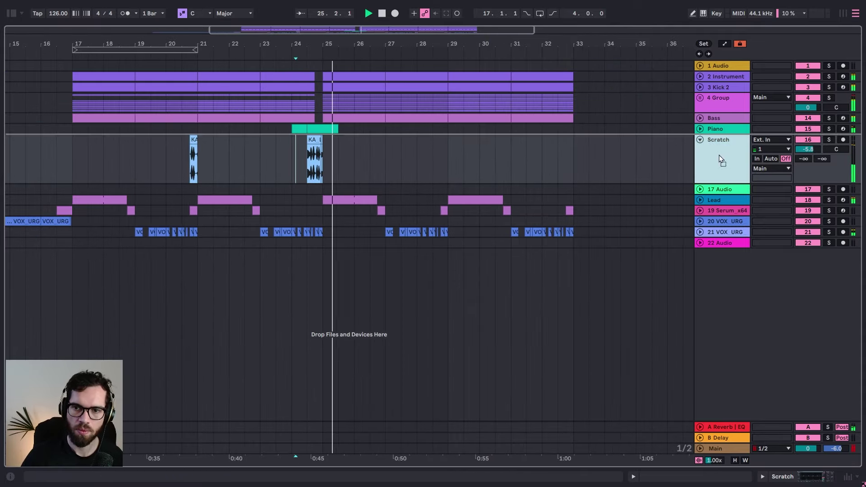
left_click(700, 140)
left_click(542, 161)
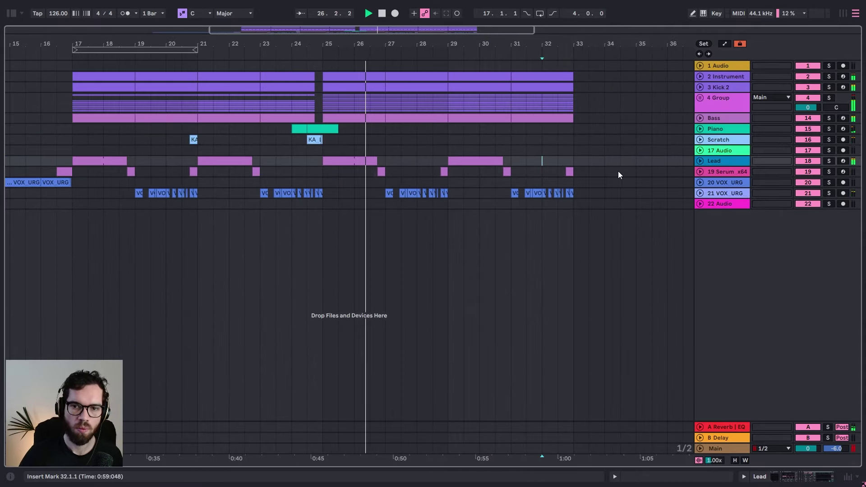
left_click(700, 161)
double_click(496, 178)
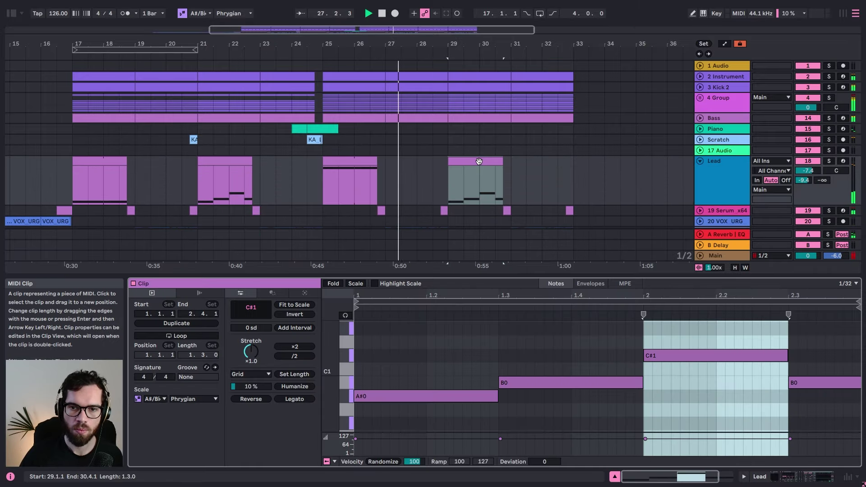
key("ctrl+a")
key("shift+Up")
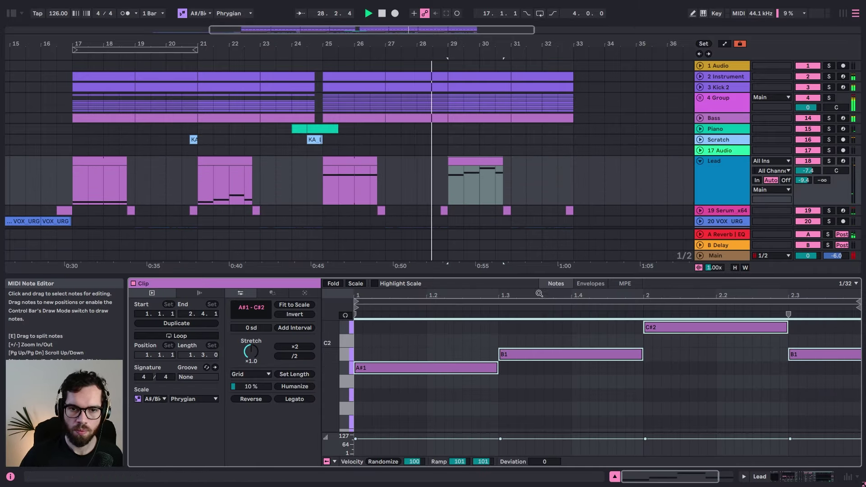
Step: Unfold the Scratch track and place a copy of the vocal scratch clip from 26.1.1 to 31.3.1 while playing the arrangement
scroll(479, 198, "down", 2)
left_click(700, 106)
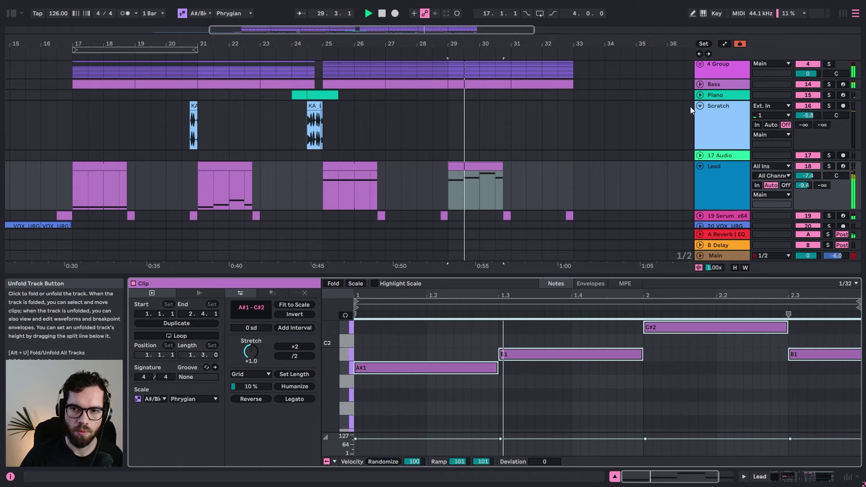
left_click(495, 126)
left_click_drag(312, 106, 527, 106)
key("space")
key("space")
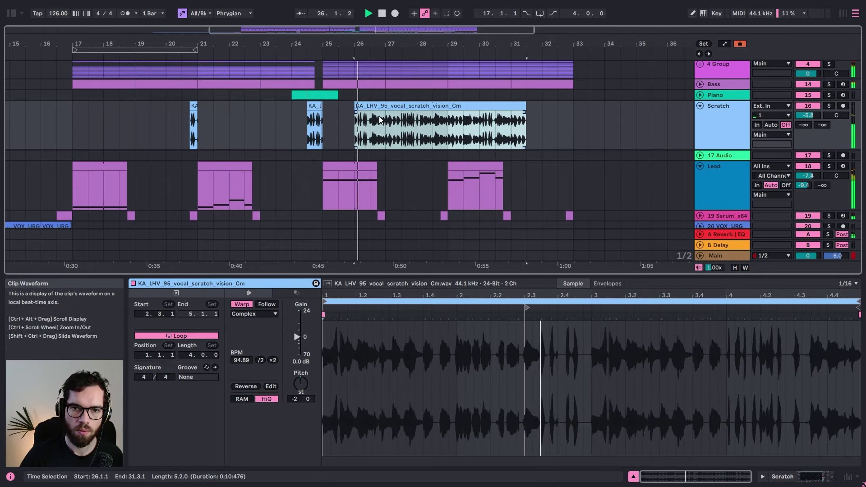
left_click(369, 131)
left_click_drag(379, 44, 423, 64)
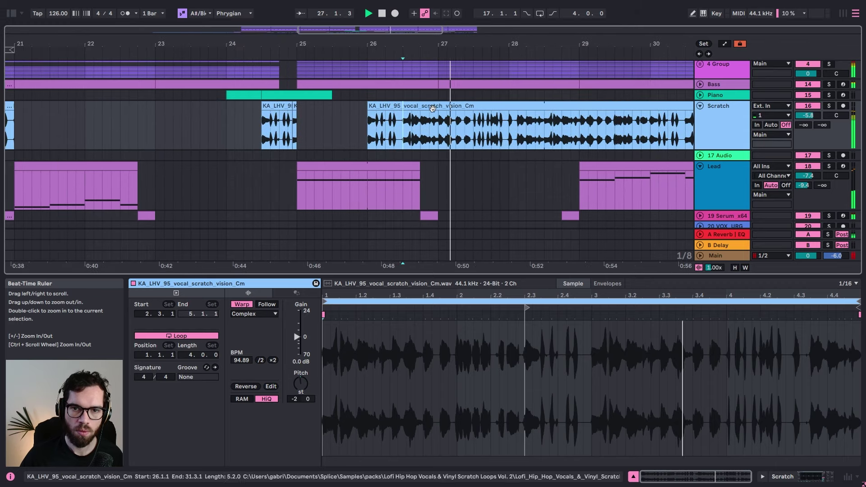
Step: Split the copied vocal scratch clip at 26.3.1 and delete the part before the split
key("space")
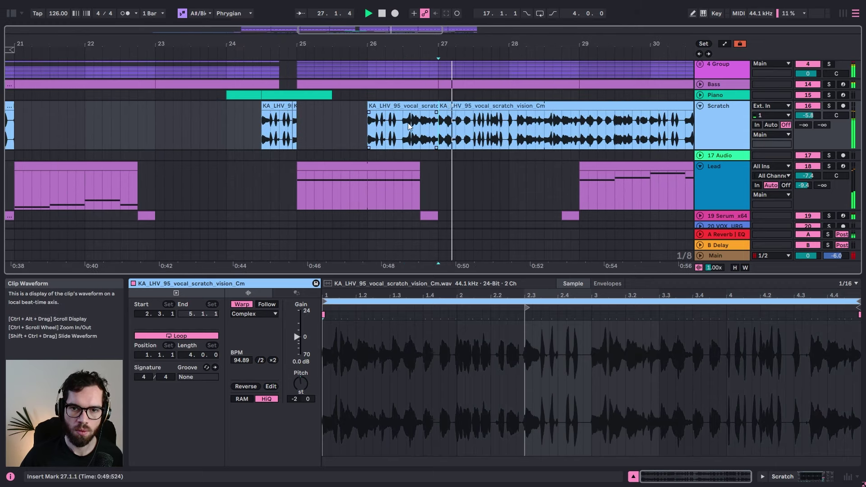
key("space")
key("ctrl+e")
left_click(377, 108)
left_click(316, 116)
key("space")
left_click(389, 107)
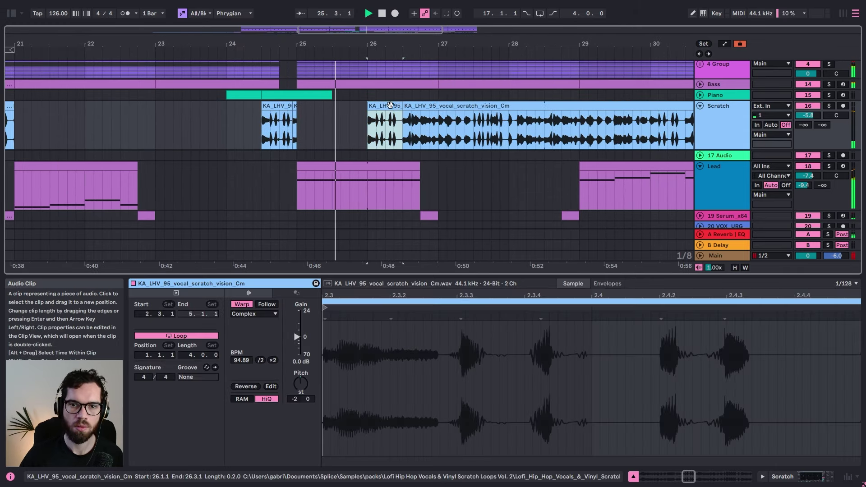
key("Delete")
Step: Move the remaining scratch clip to 27.1.1 on a new audio track, set playback to 24.3.1, and hide the clip view
mouse_move(426, 108)
left_mouse_down()
mouse_move(502, 113)
mouse_move(495, 159)
left_mouse_up()
key("ctrl+t")
left_click(261, 197)
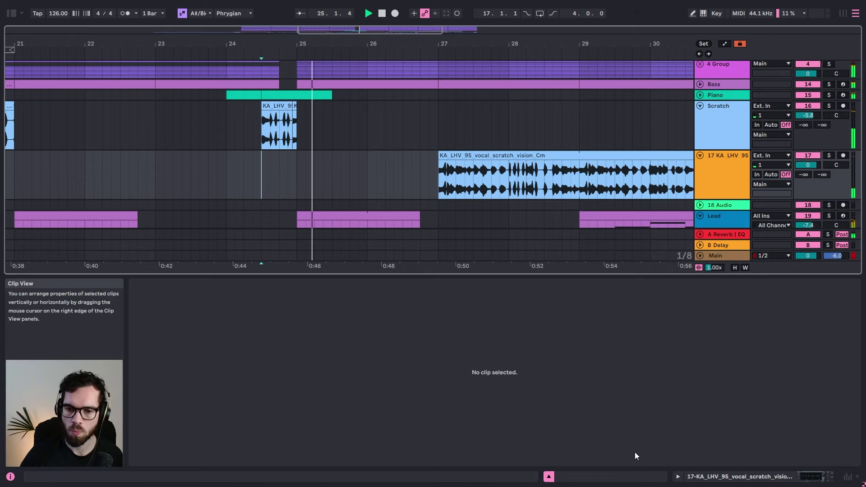
left_click(548, 476)
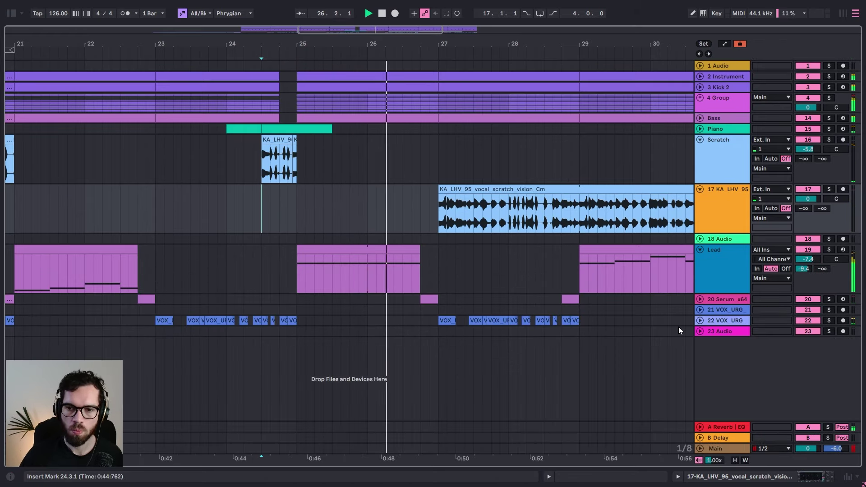
Step: Copy the sidechain Compressor from the lower VOX_URG track to the new vocal scratch track and play from 25.1.3
double_click(715, 320)
left_click(664, 365)
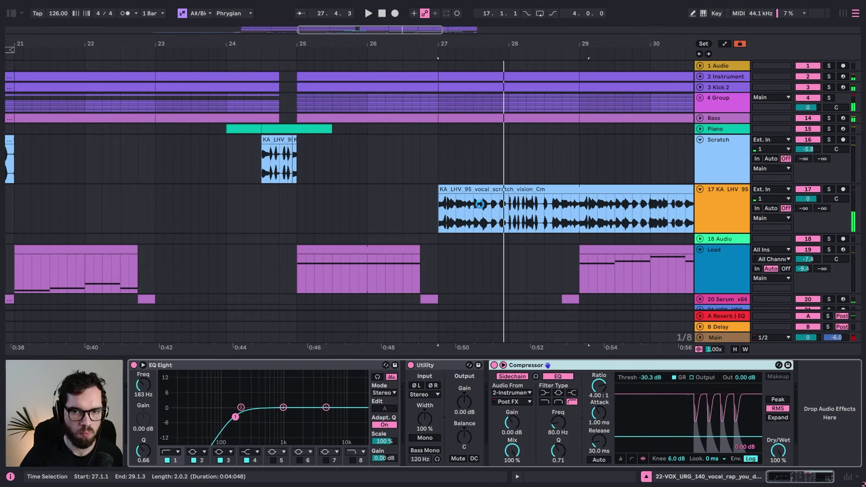
left_click(306, 209)
key("space")
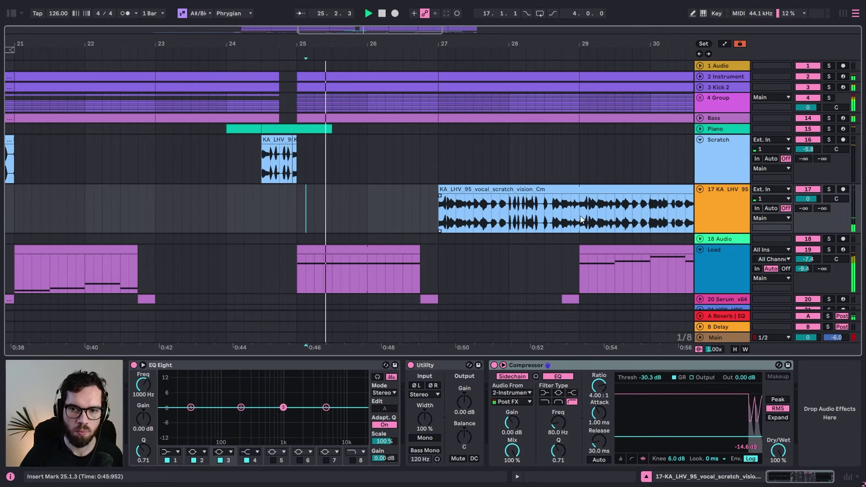
Step: Split the vocal scratch clip at 29.1.1 and clear the VOX_URG clips between bars 27 and 29
left_click(581, 219)
key("ctrl+e")
left_click(590, 189)
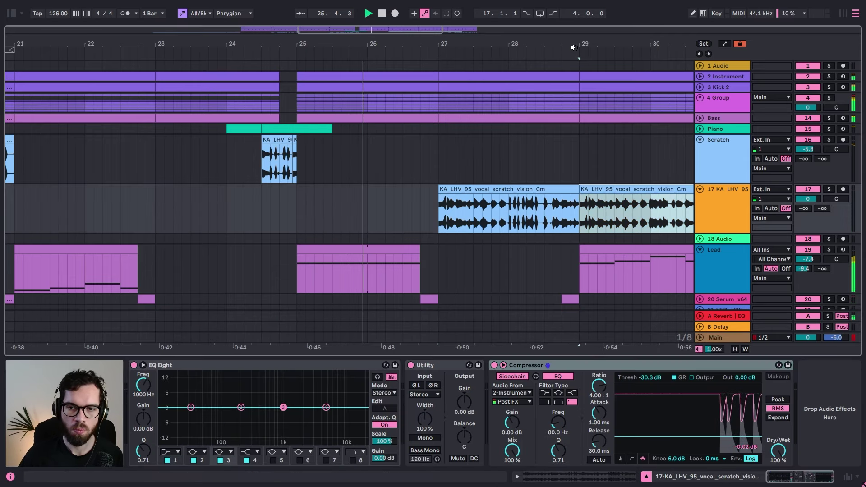
scroll(593, 210, "down", 3)
left_click_drag(593, 211, 498, 177)
scroll(498, 177, "down", 2)
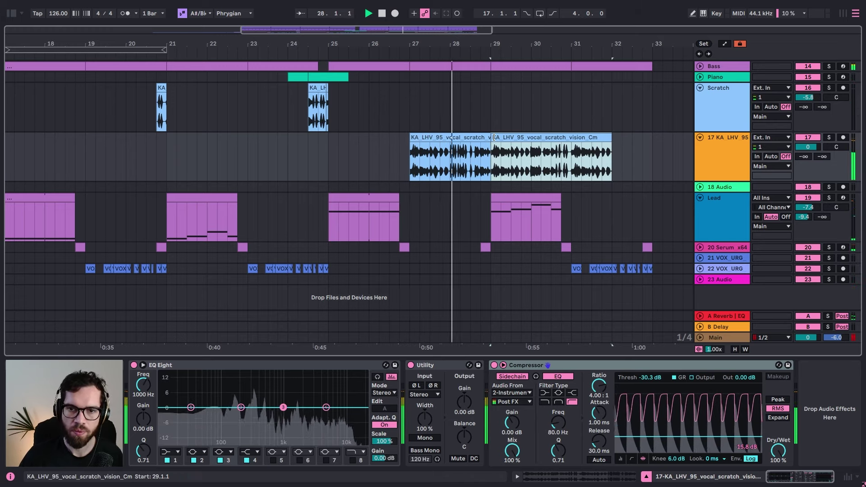
Step: Replace the scratch part after bar 29 with a copy of the two-bar clip at 31.1.1, and delete the VOX_URG clips in bars 31 to 33
left_click_drag(490, 137, 657, 139)
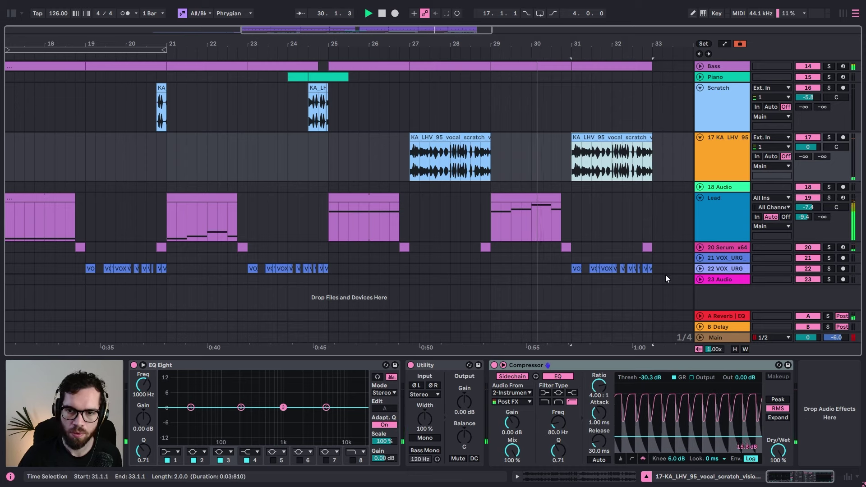
left_click_drag(665, 275, 540, 274)
key("Delete")
left_click(594, 250)
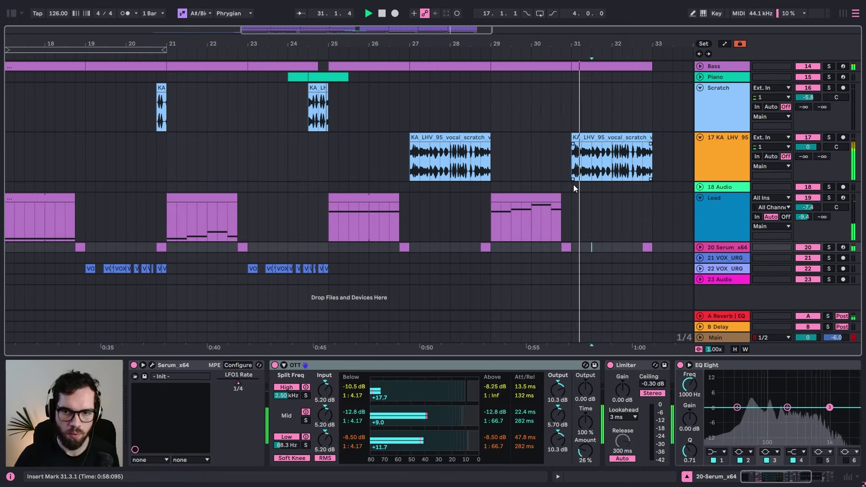
Step: Set the Lead track's volume to -4.0 dB and its Compressor threshold to -22.3 dB while playing from bar 25
left_click(340, 215)
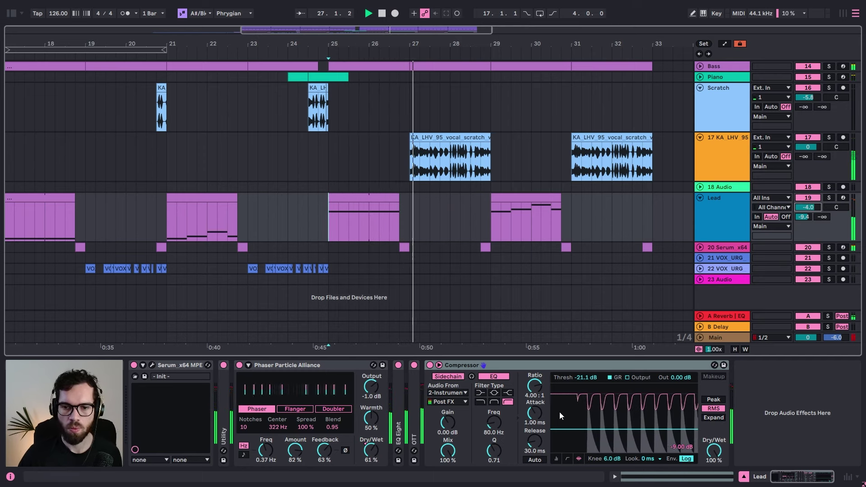
left_click_drag(568, 426, 568, 433)
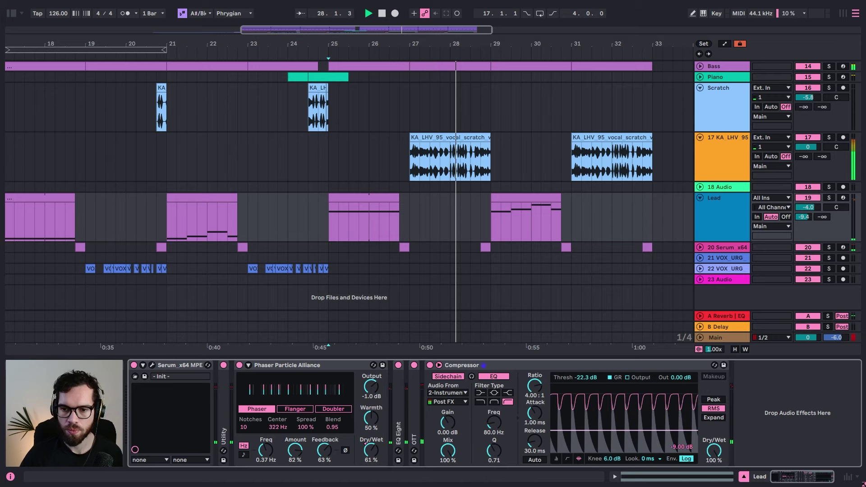
Step: Fold all the unfolded tracks and place the insert mark at 33.1.1
left_click(529, 153)
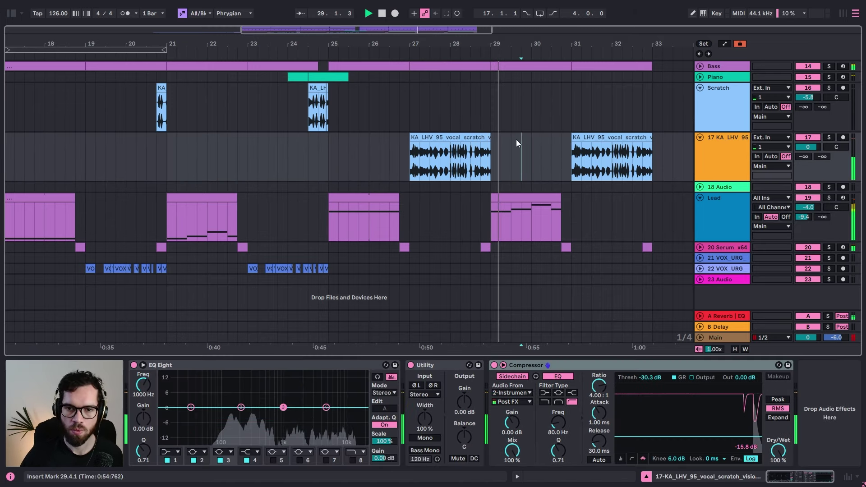
scroll(513, 139, "up", 2)
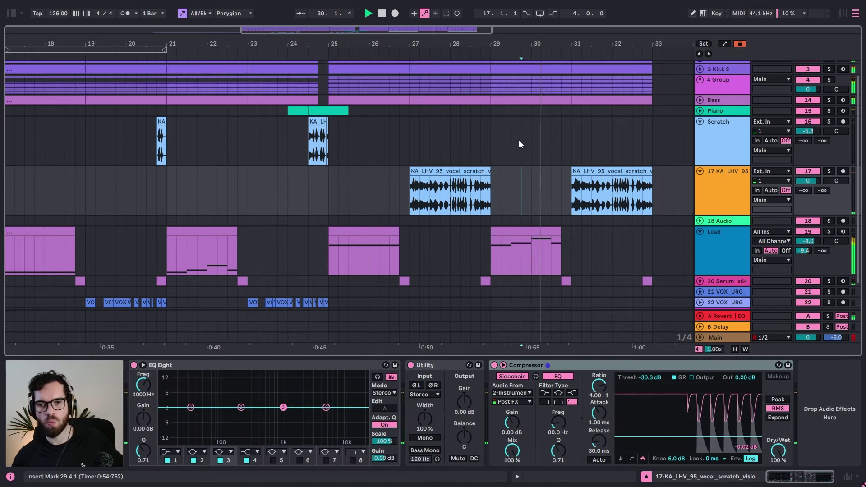
left_click(716, 138)
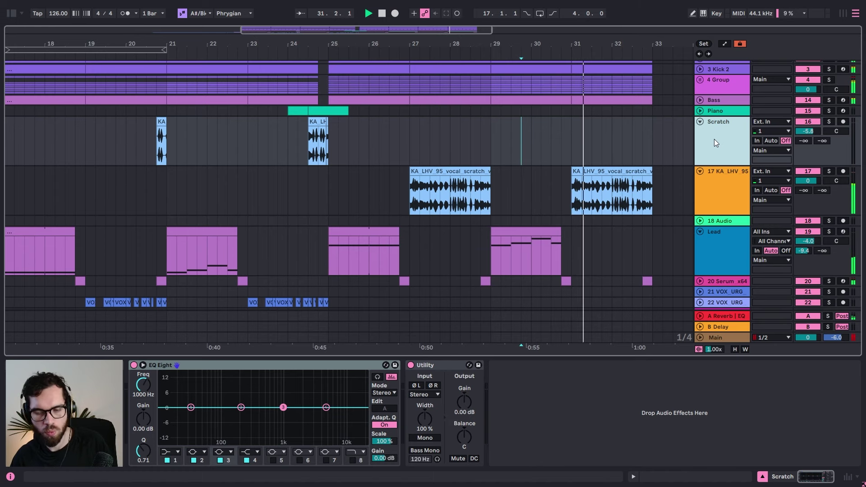
key("ctrl+a")
left_click(700, 122)
left_click(670, 125)
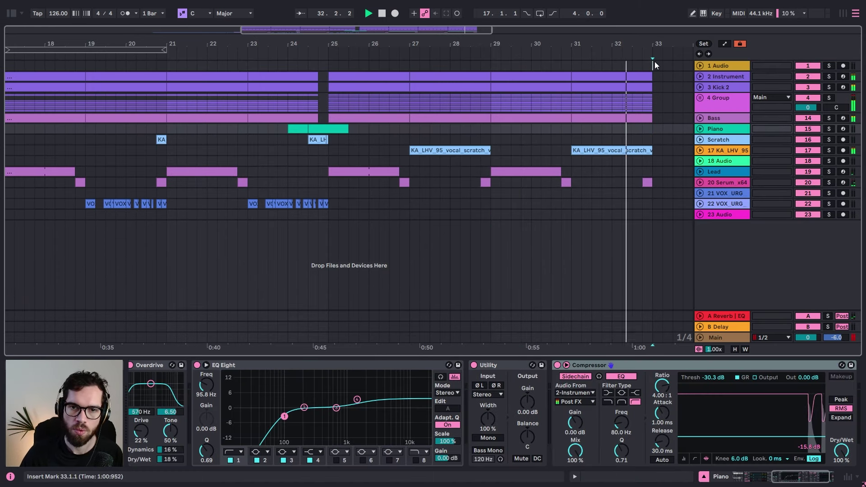
Step: Duplicate bars 25 to 33 of all tracks to bar 33, and clear 32.4.1 to 33.1.1 on the instrument, drum, bass, piano and Scratch tracks
left_click_drag(653, 62, 328, 230)
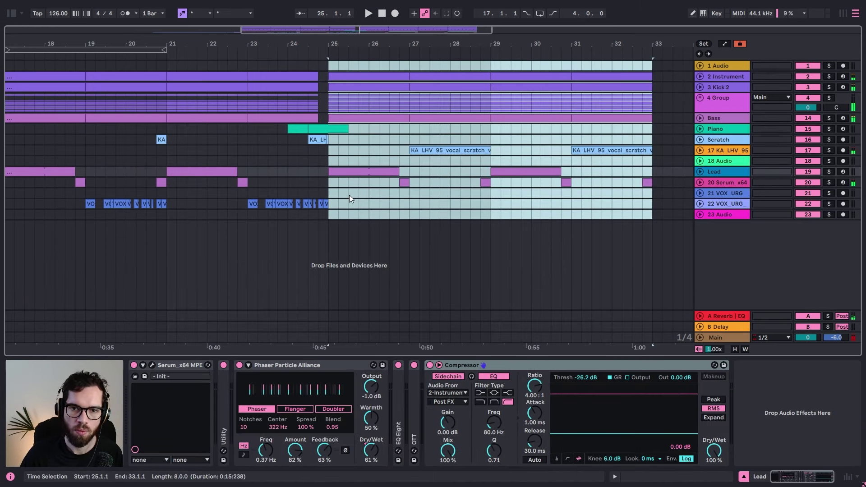
key("ctrl+d")
left_click_drag(231, 138, 218, 82)
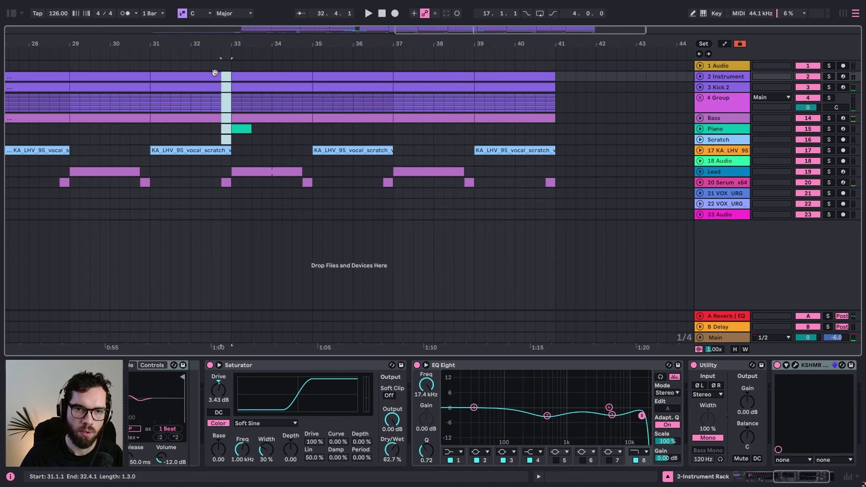
left_click(203, 128)
left_click_drag(241, 46, 518, 68)
left_click(488, 144)
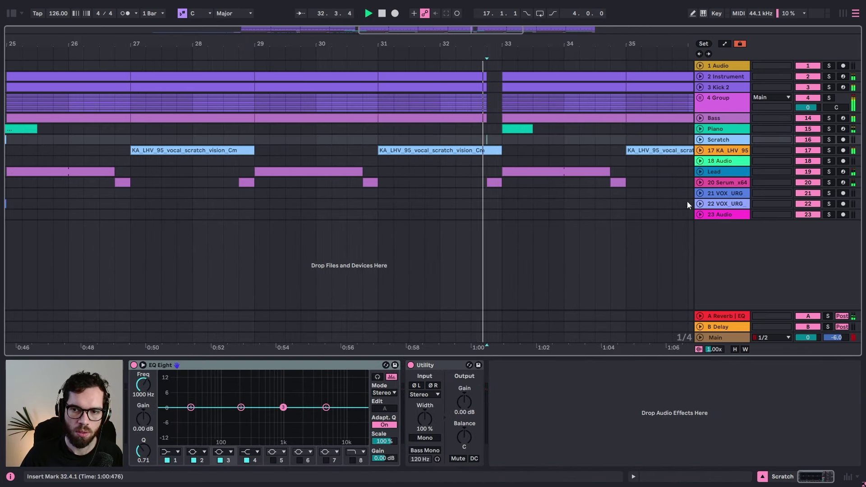
Step: Show the Serum_x64 track's LFO1 Rate automation and raise it to 0.61 over the clip from 32.4.1 to 33.1.1, auditioning the fill
left_click(700, 183)
left_click(493, 182)
key("a")
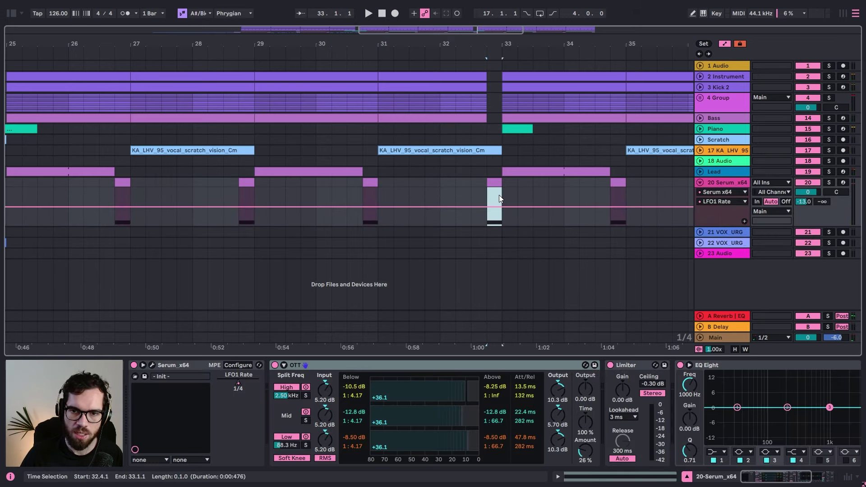
key("space")
left_click(470, 192)
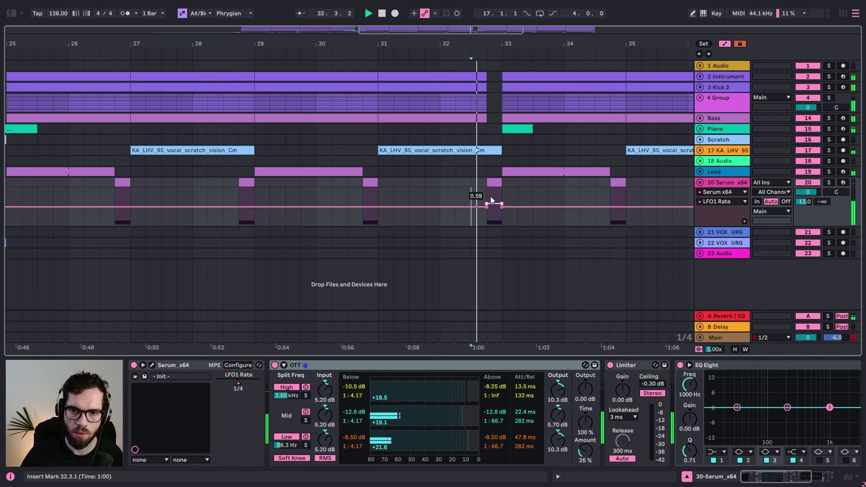
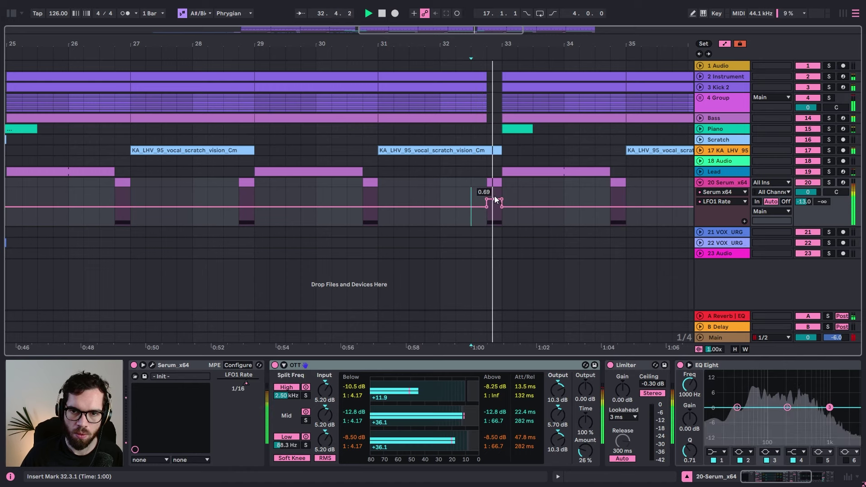
left_click_drag(490, 199, 492, 207)
key("space")
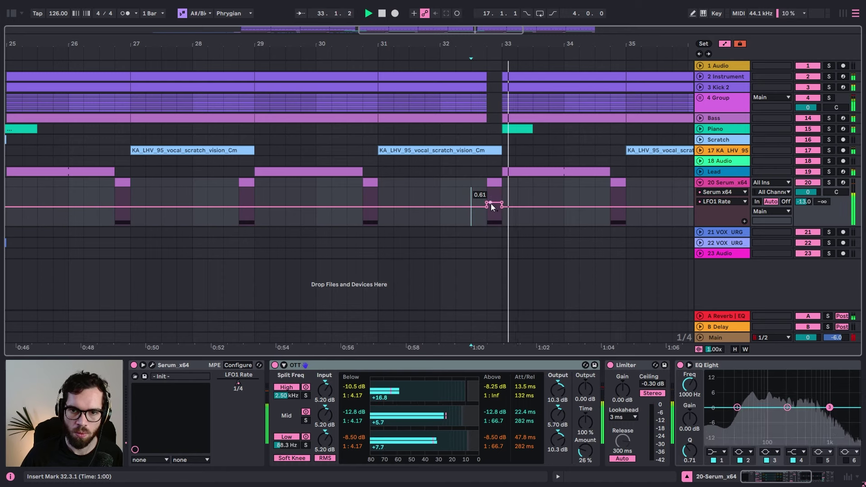
Step: Try an extra LFO1 Rate breakpoint at 0.40 within the clip at 32.4.1 while replaying the fill
key("space")
key("space")
left_click_drag(496, 202, 495, 210)
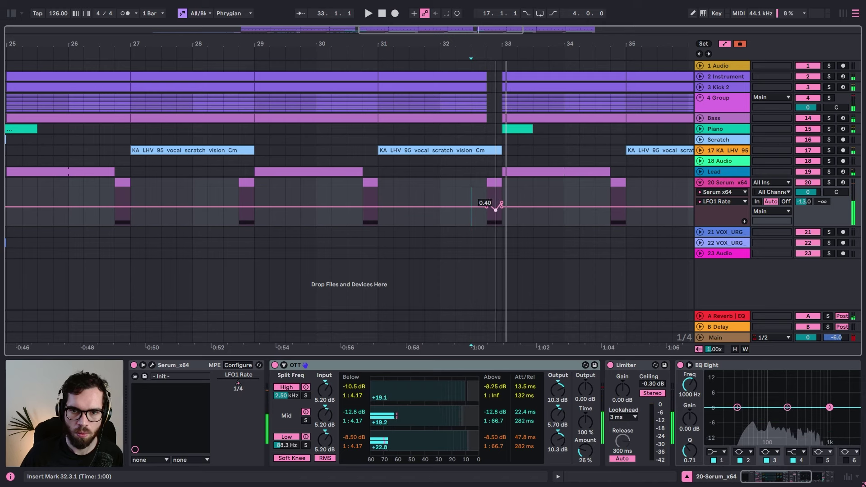
key("space")
left_click(497, 212)
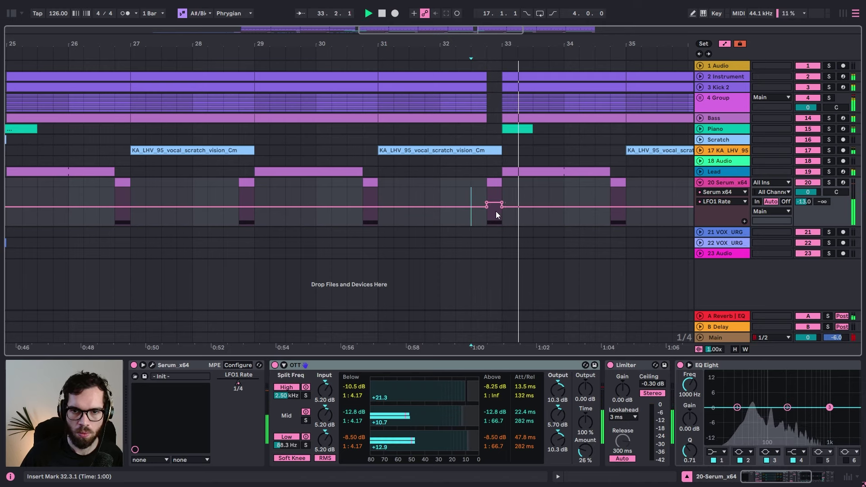
key("space")
key("space")
Step: Transpose the note in the Serum_x64 clip at 32.4.1 up an octave to A#1 and audition it from 30.3.1
left_click(462, 176)
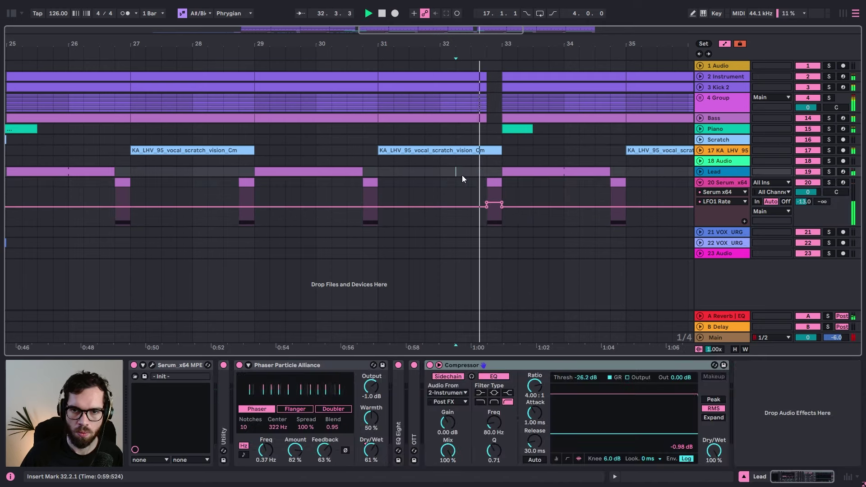
left_click(498, 183)
double_click(498, 183)
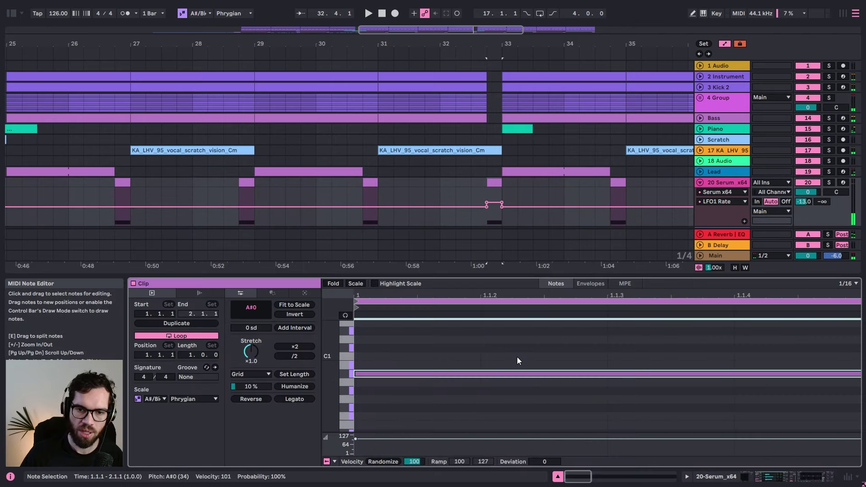
key("space")
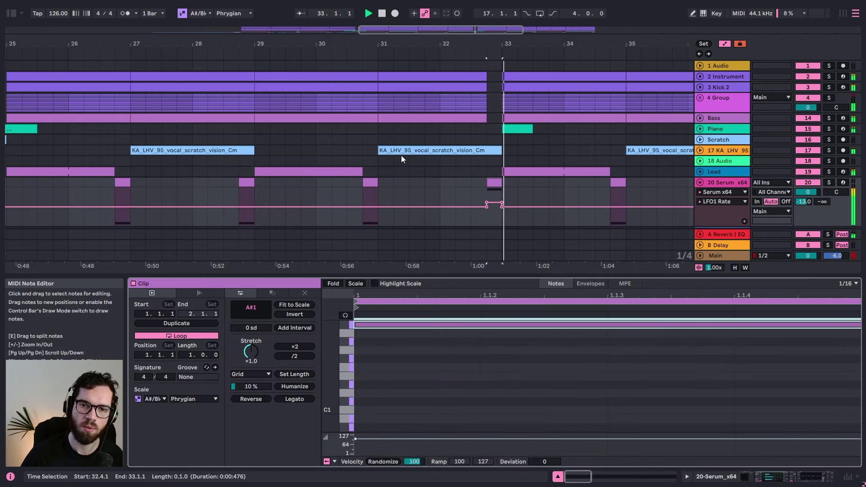
left_click(349, 129)
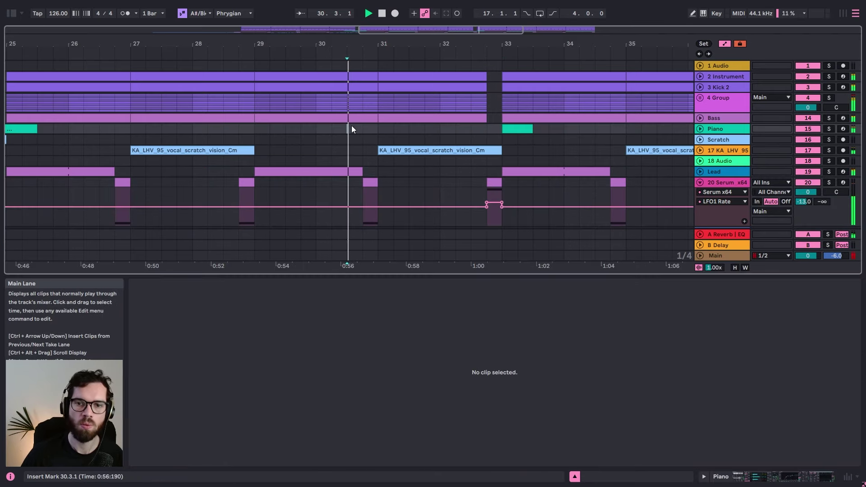
Step: Fold the Serum_x64 track while playing around bar 33, and place the insert mark at bar 34
left_click(714, 184)
key("ctrl+a")
left_click(509, 145)
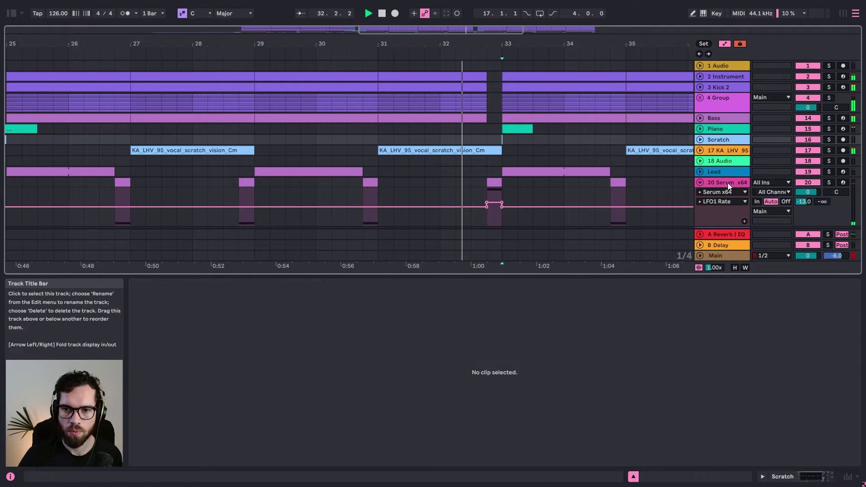
left_click(726, 183)
key("ctrl+a")
left_click(699, 183)
left_click(568, 153)
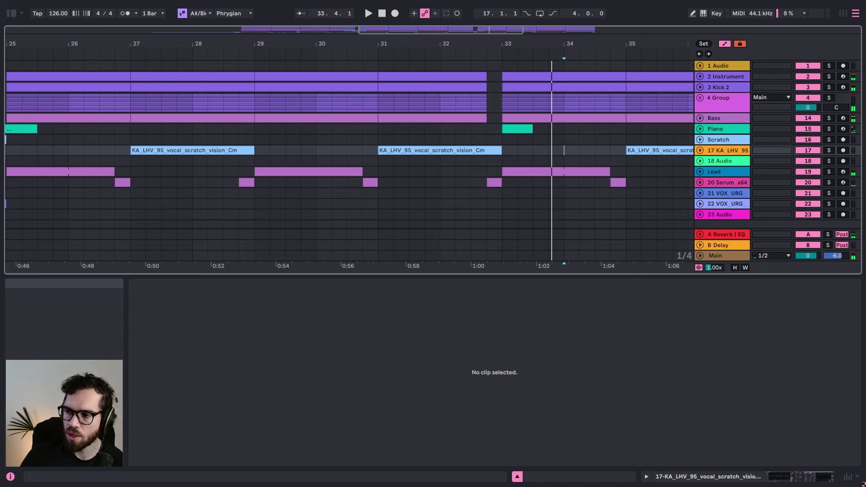
Step: Glance at the Mau P reference video in the browser, and return to the arrangement to play from 30.3.1
key("alt+Tab")
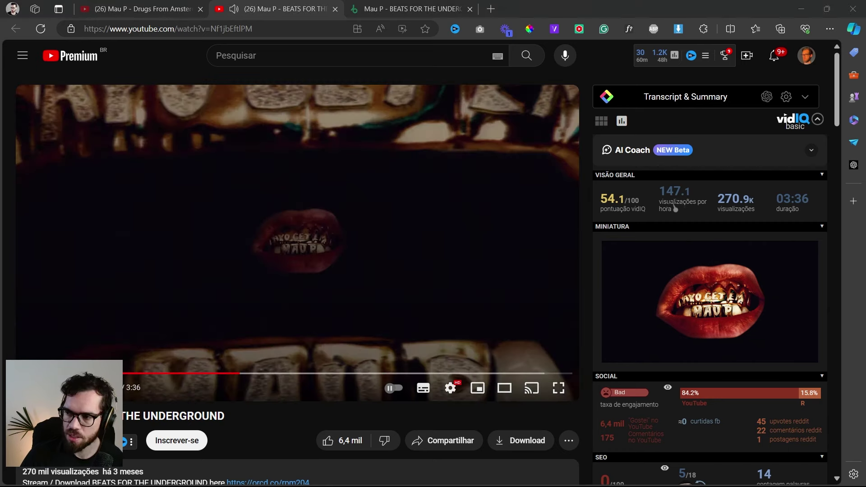
key("alt+Tab")
left_click(465, 150)
left_click(351, 128)
key("space")
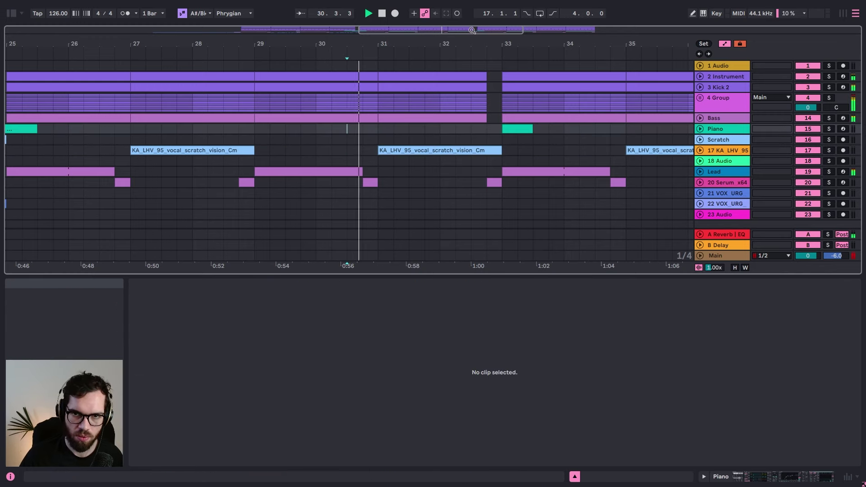
Step: Copy the VOX_URG vocal chops of bars 23 to 25 to 33.1.1 and duplicate them until bar 39
left_click_drag(470, 45, 470, 32)
left_click(326, 204)
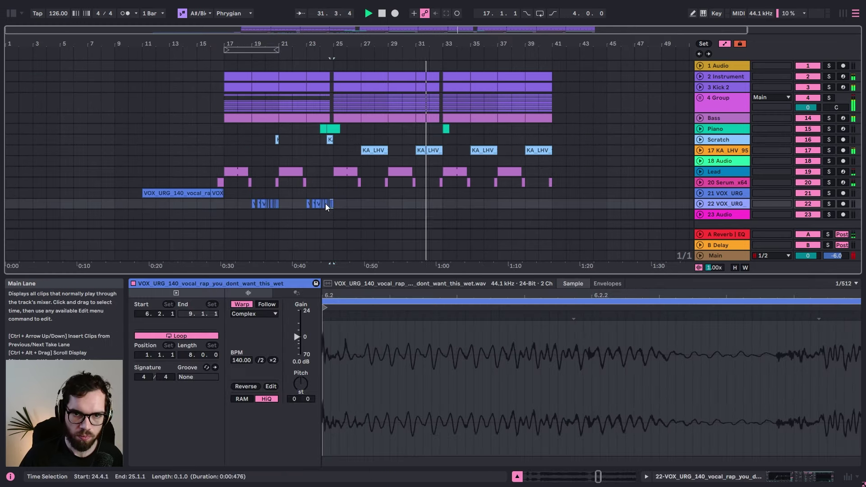
key("ctrl+c")
left_click(443, 206)
key("ctrl+v")
key("ctrl+d")
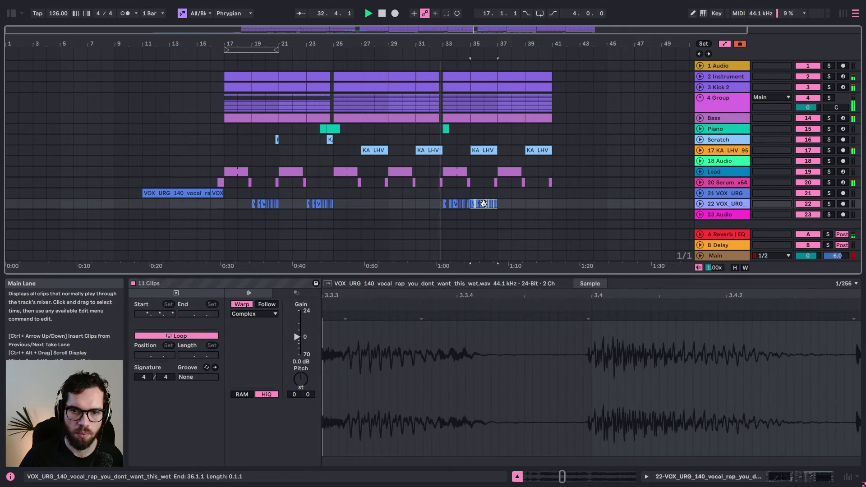
key("ctrl+d")
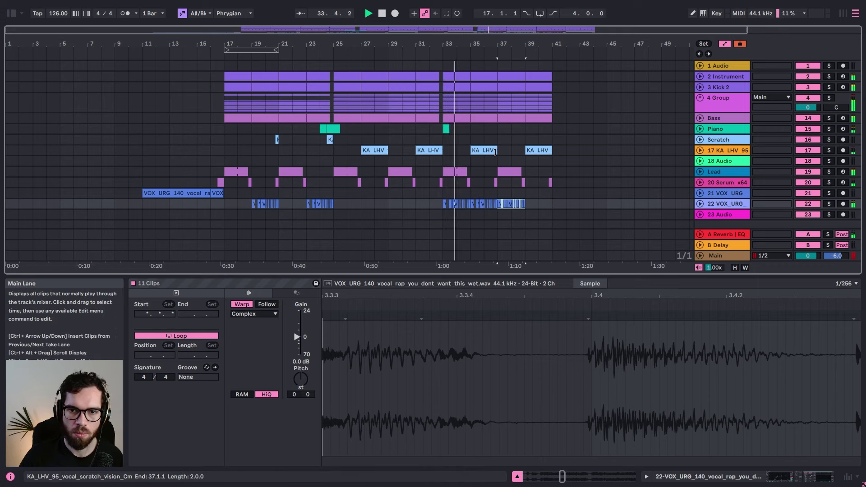
Step: Delete the vocal scratch clips at bars 35 and 39, and clear the VOX_URG chops between bars 34 and 35
left_click(543, 149)
key("Delete")
left_click_drag(487, 42, 487, 86)
left_click_drag(412, 213, 446, 203)
key("Delete")
left_click(368, 215)
key("space")
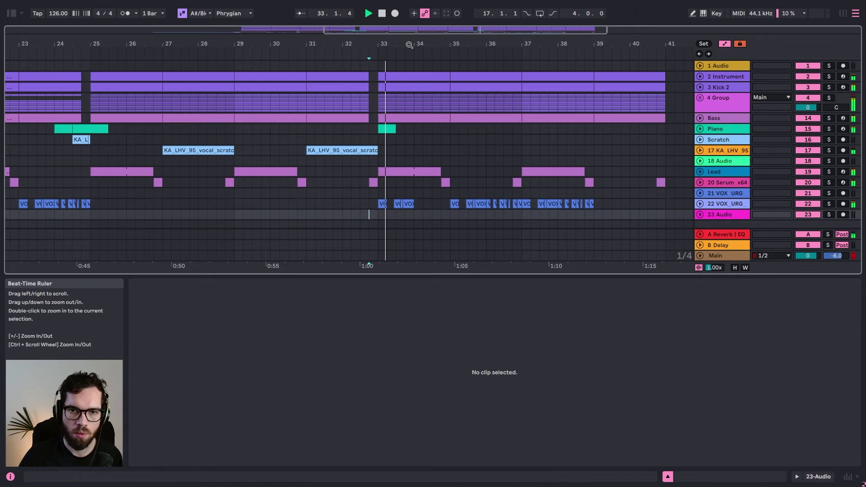
Step: Try a copy of the single VOX_URG chop at 33.3.4 just before bar 35, audition it, and undo the copy
left_click_drag(409, 43, 410, 166)
left_click(407, 204)
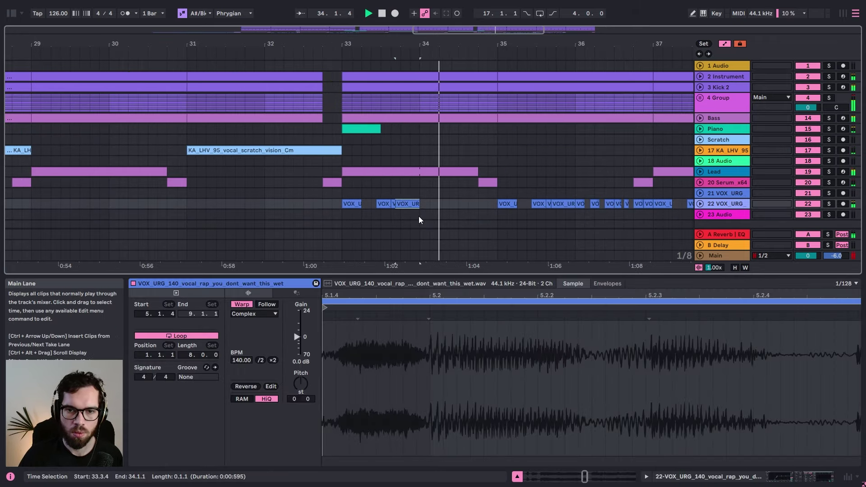
key("space")
left_click_drag(411, 203, 481, 201)
left_click(344, 193)
key("space")
left_click(511, 204)
key("Delete")
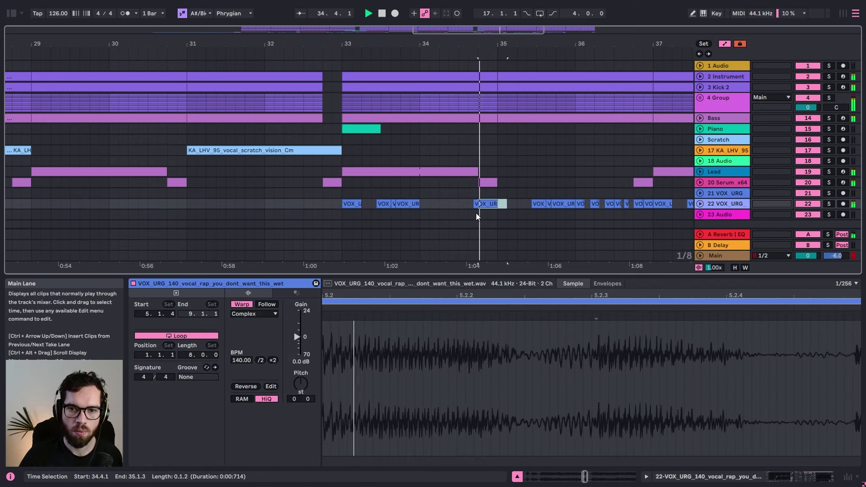
key("ctrl+z")
left_click(400, 191)
key("space")
key("ctrl+z")
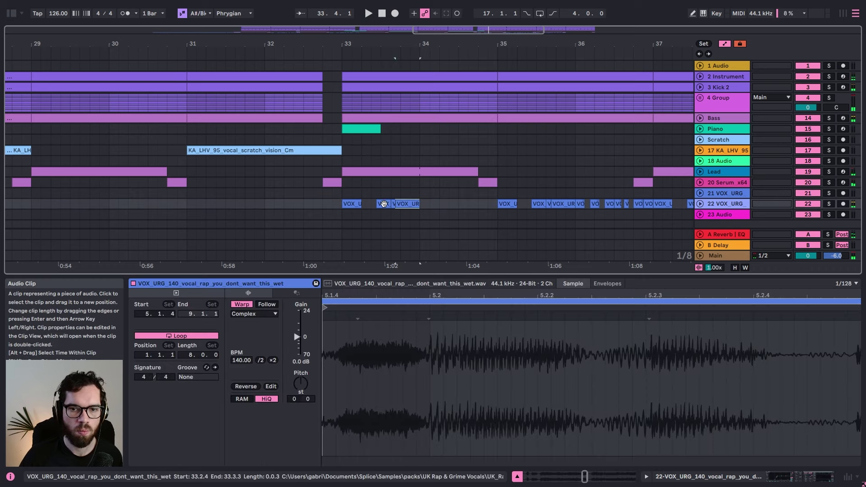
Step: Copy the three VOX_URG chops from 33.2.4 to 34.1.1 to the matching position in bar 34 and play from 32.2.1
left_click_drag(375, 205, 423, 202)
key("ctrl+c")
left_click(460, 204)
key("ctrl+v")
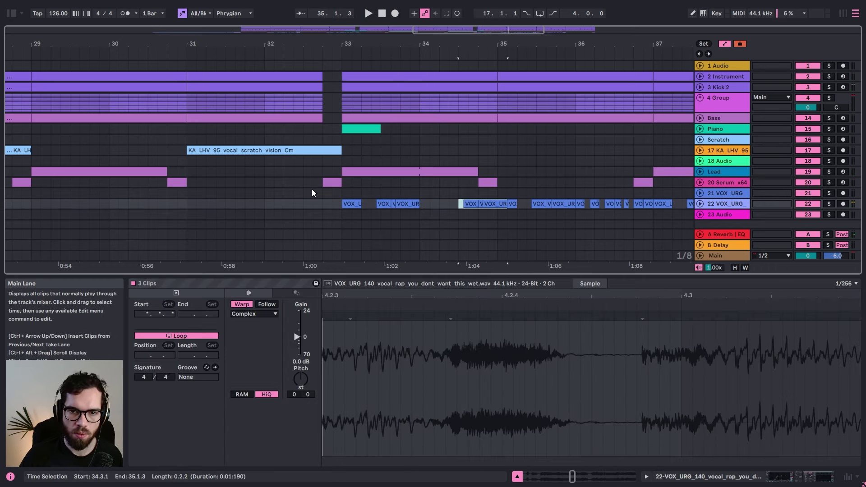
key("ctrl+z")
left_click(453, 202)
key("ctrl+v")
key("space")
left_click(283, 182)
key("space")
key("space")
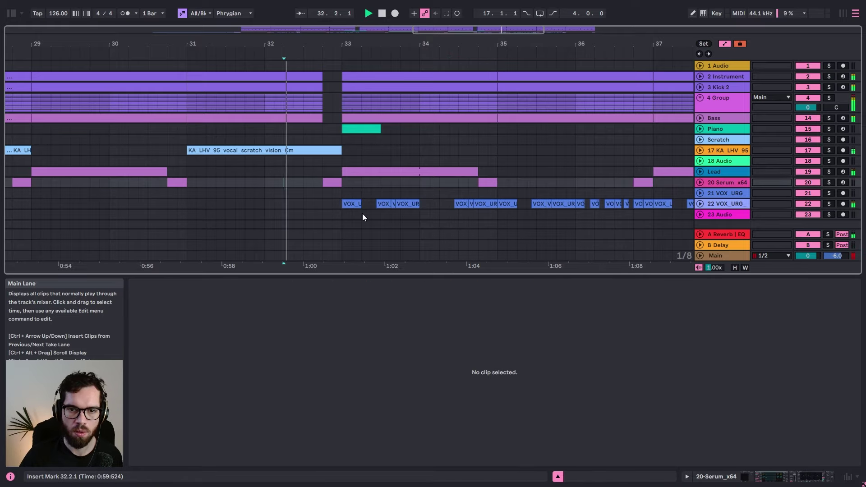
Step: Consolidate the VOX_URG chops from 33.1.1 to 35.1.1 into one clip and duplicate it until bar 41
left_click(353, 203)
key("space")
left_click(483, 202, "shift")
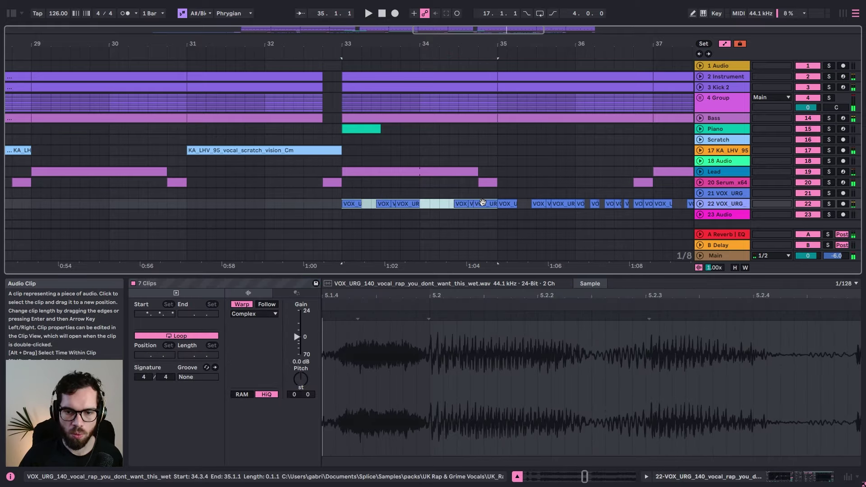
key("ctrl+j")
key("ctrl+d")
key("ctrl+d")
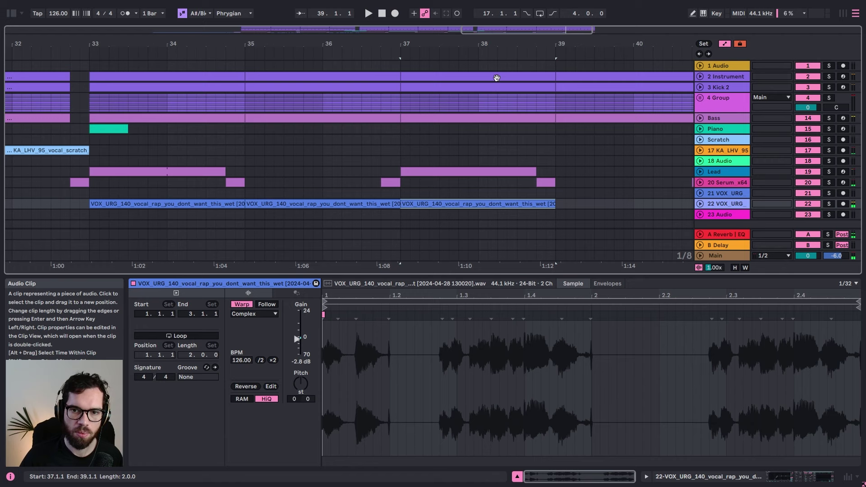
left_click_drag(500, 45, 500, 11)
key("ctrl+d")
key("ctrl+d")
key("ctrl+z")
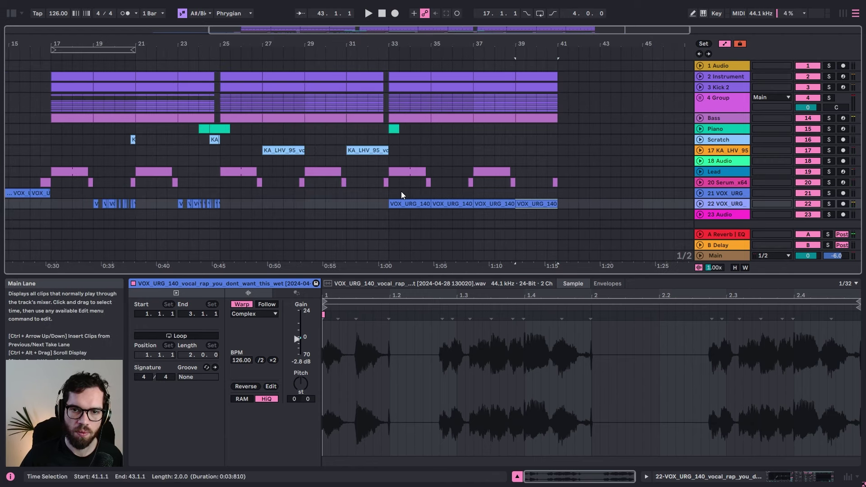
Step: Play the new section from 32.3.1 with the repeated vocal clip and view the Bass clip's notes
left_click(378, 156)
key("space")
left_click(716, 119)
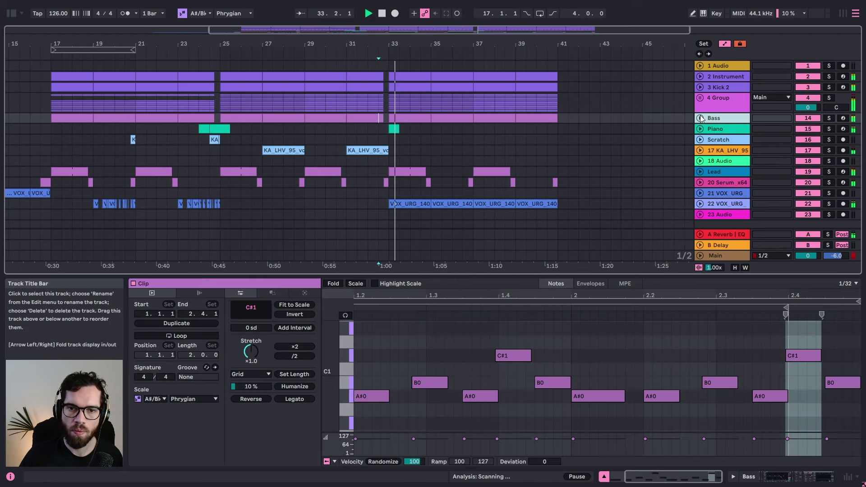
scroll(686, 119, "down", 1)
scroll(686, 117, "up", 1)
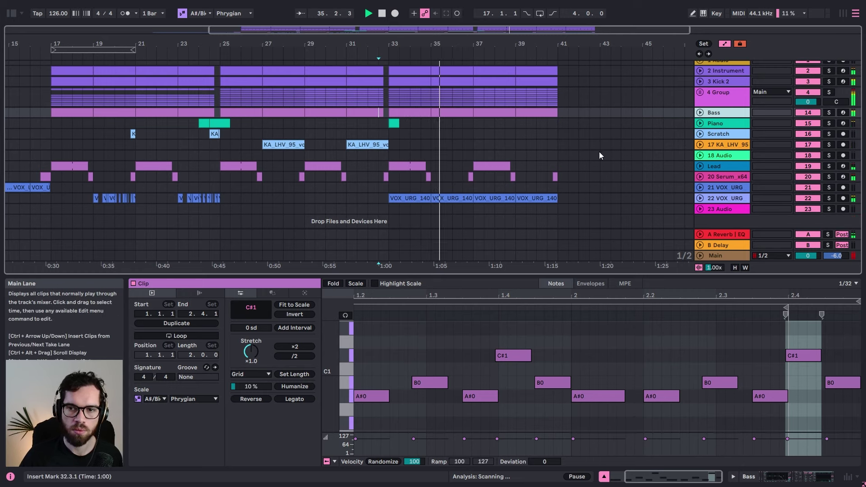
Step: Stop playback, add a MIDI track below Lead and load the Vital plug-in on it
left_click(727, 166)
key("space")
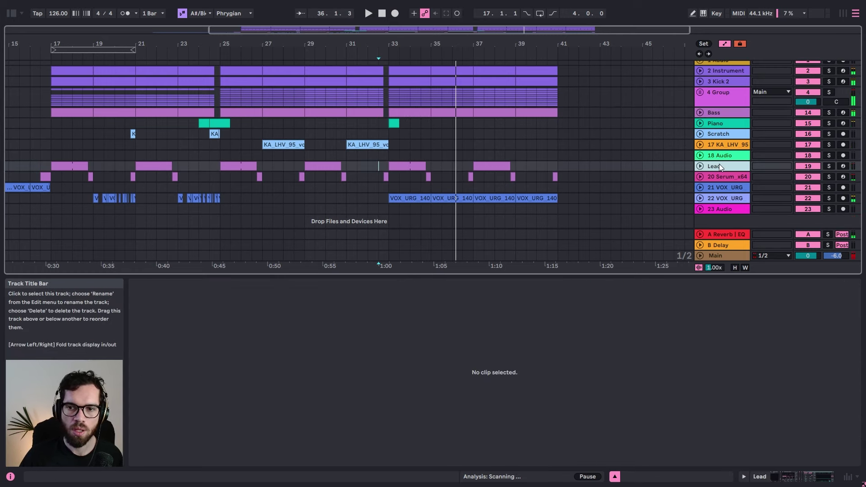
key("ctrl+shift+t")
key("ctrl+f")
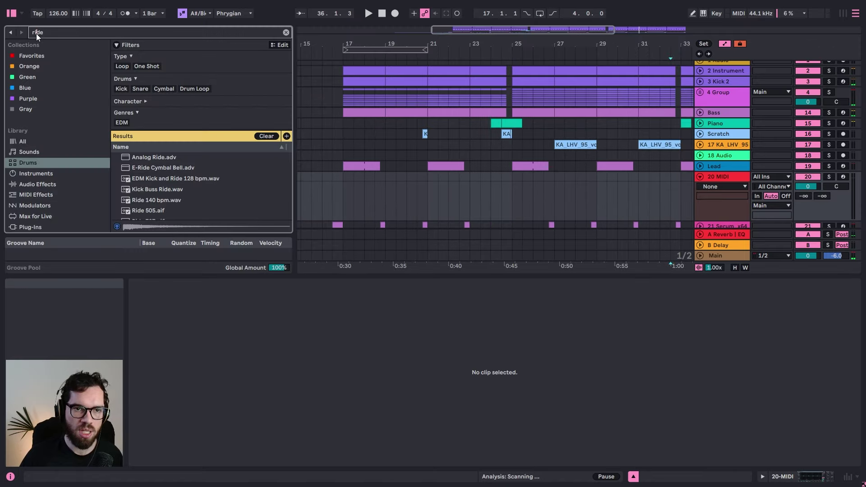
type("vi")
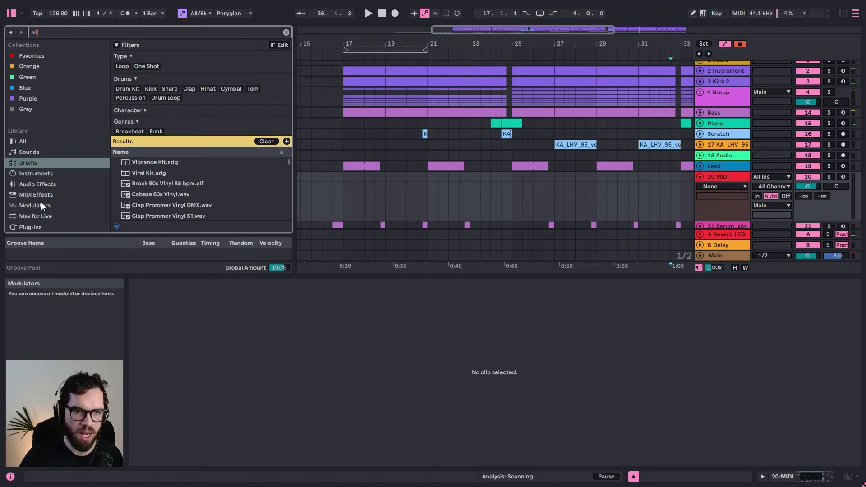
left_click(44, 226)
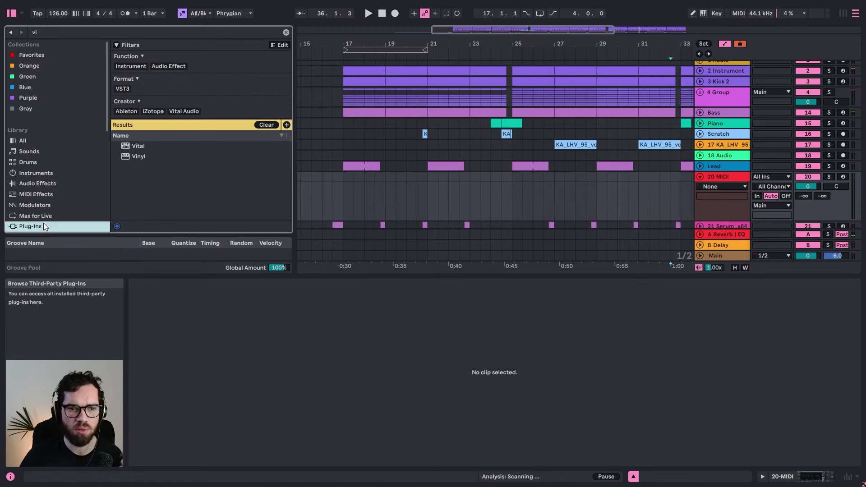
left_click(151, 148)
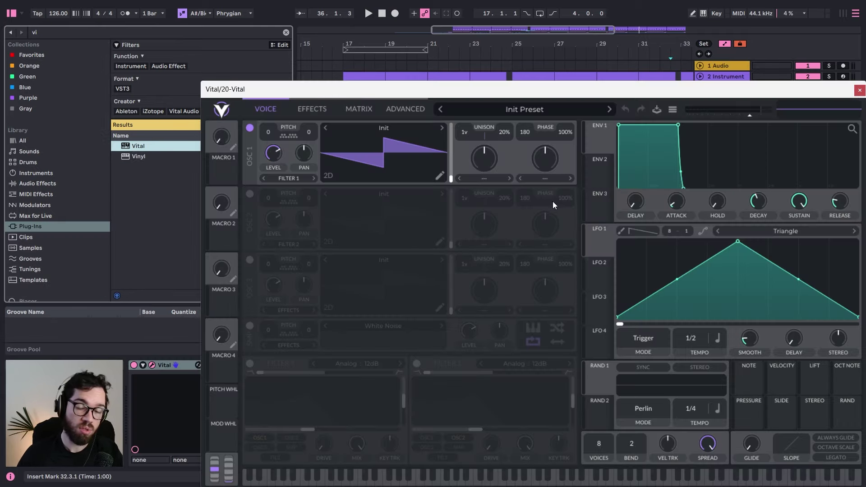
left_click_drag(581, 92, 460, 70)
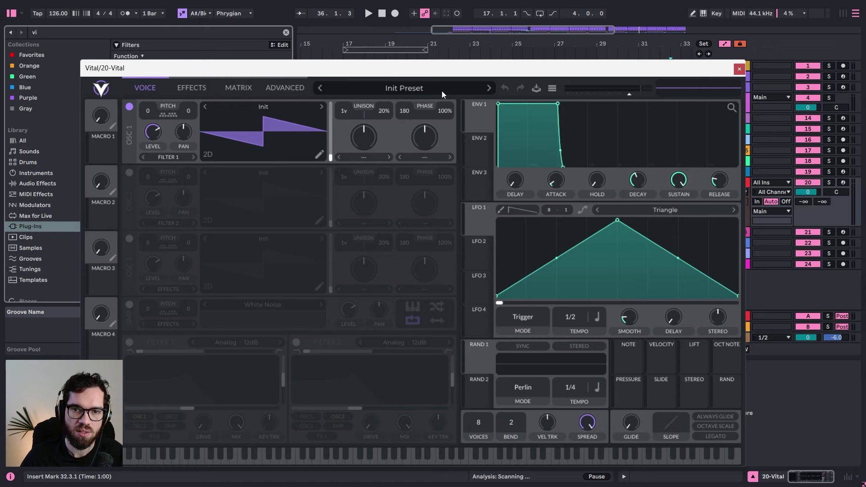
Step: Look through the presets in Vital's Vital Preset Pack - Budemberg folder for a suitable layer
left_click(374, 88)
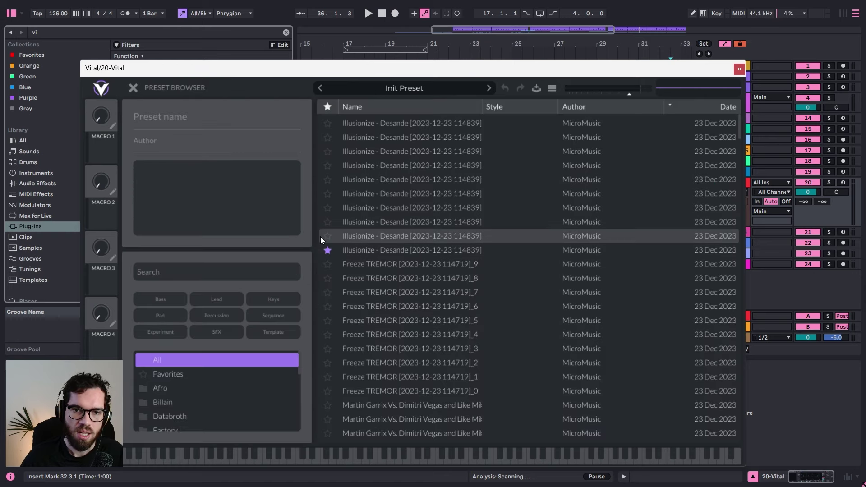
scroll(217, 372, "down", 8)
scroll(209, 397, "down", 1)
left_click(210, 406)
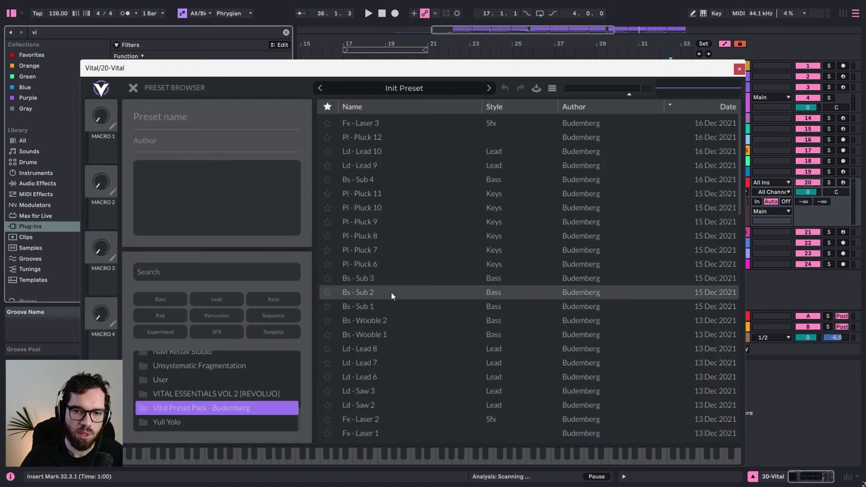
scroll(388, 295, "down", 10)
scroll(384, 304, "down", 15)
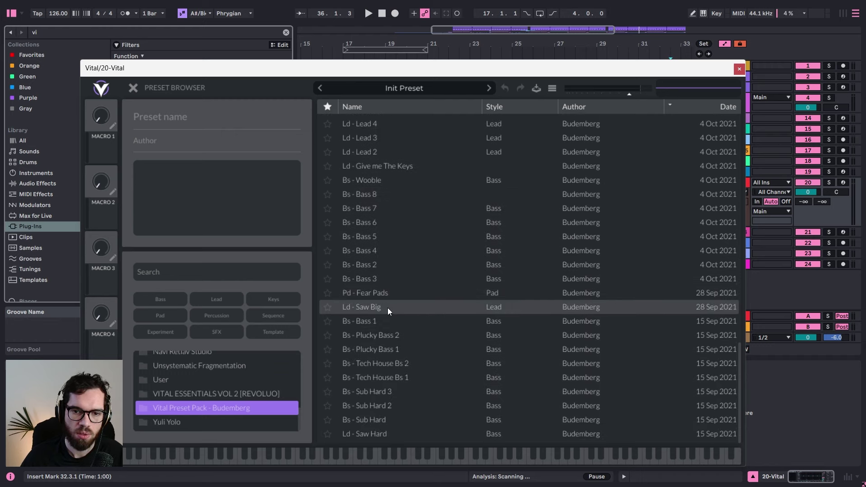
scroll(388, 307, "up", 6)
scroll(387, 308, "up", 7)
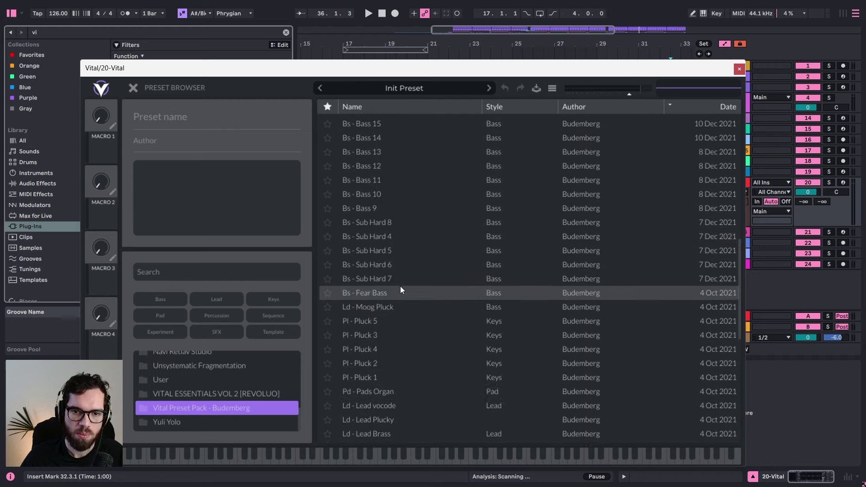
scroll(402, 283, "up", 5)
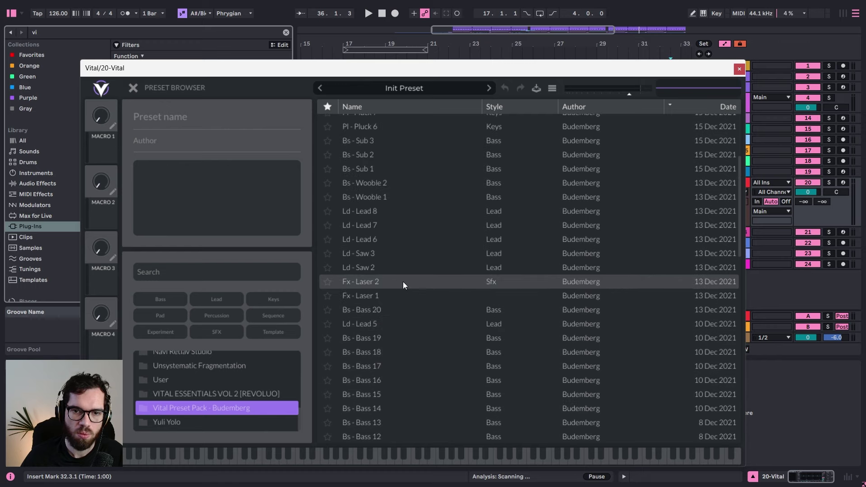
Step: Load the PD - Stelar preset from the VITAL ESSENTIALS VOL 2 [REVOLUO] folder and close the Vital window
left_click(243, 394)
scroll(412, 228, "down", 3)
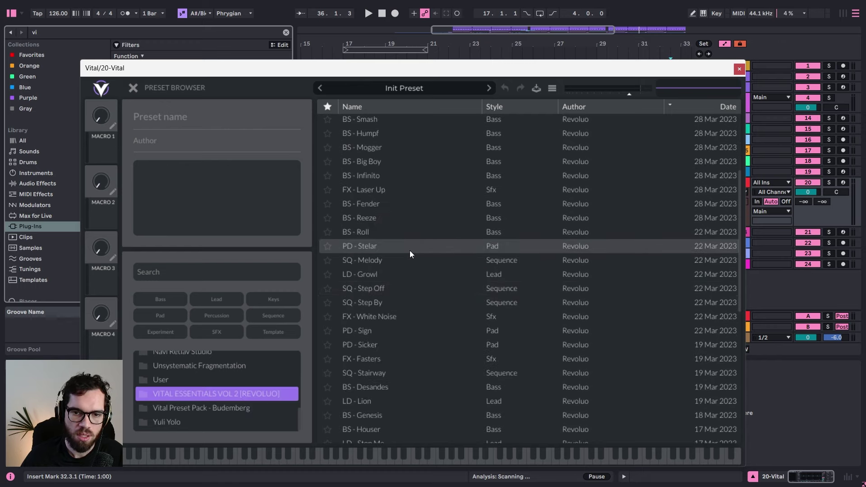
left_click(410, 246)
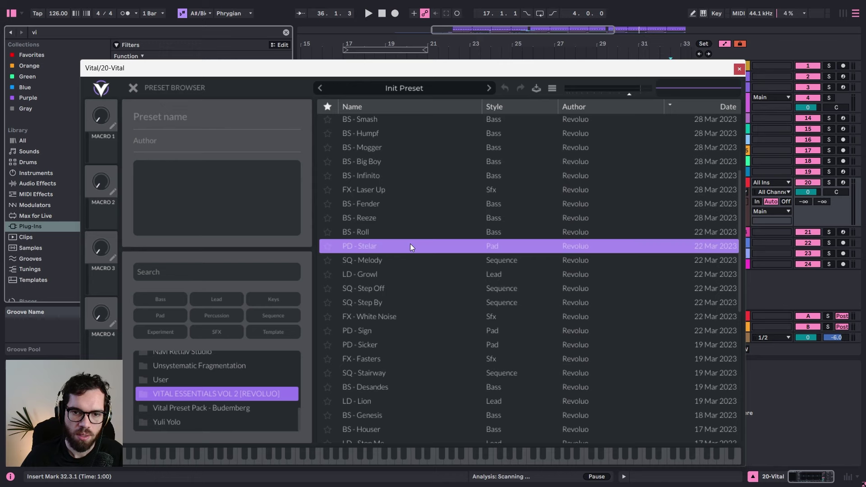
left_click(738, 71)
Step: Create a MIDI clip from 33.1.1 to 34.4.1 on the Vital track with a full-bar A#1 note and play it in solo
key("space")
left_click(668, 173)
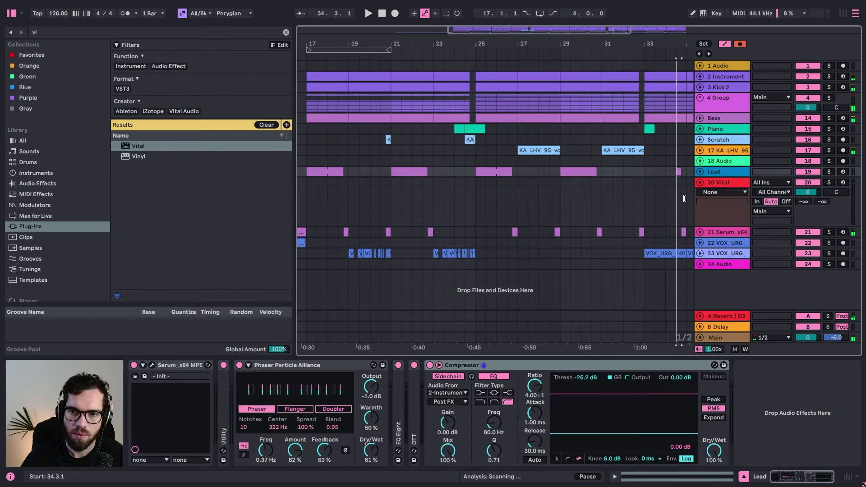
double_click(655, 196)
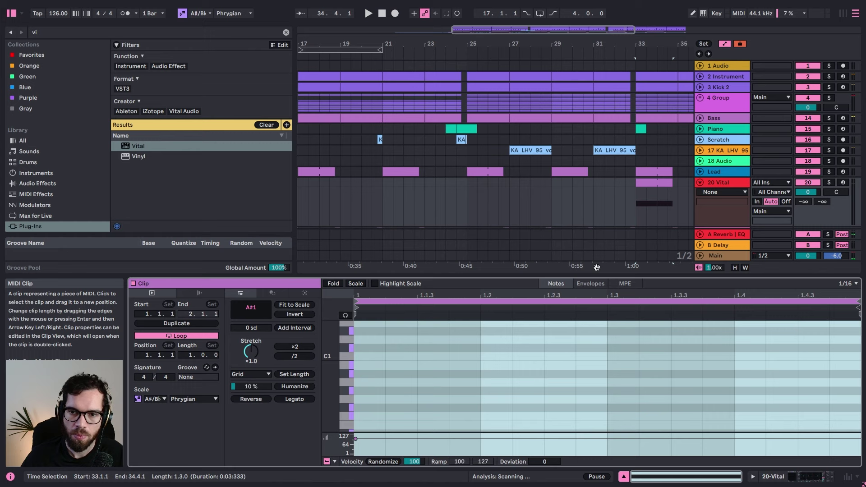
scroll(426, 367, "up", 2)
scroll(426, 366, "up", 10)
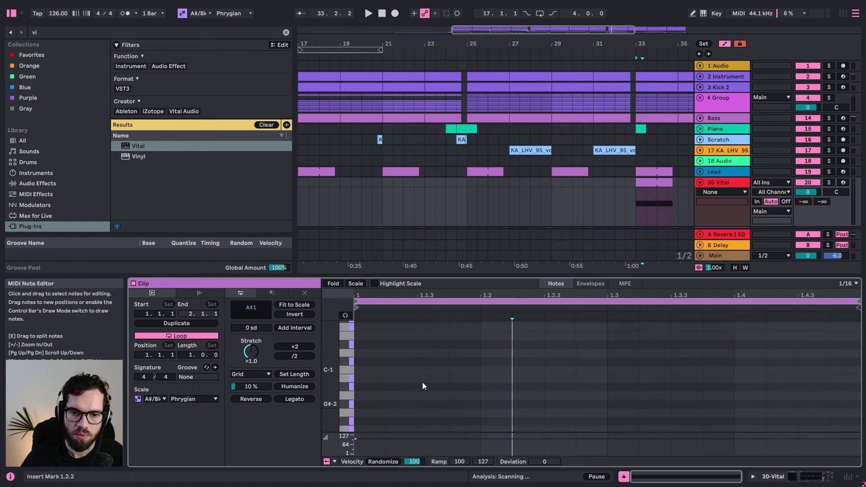
scroll(393, 388, "up", 3)
left_click(373, 415)
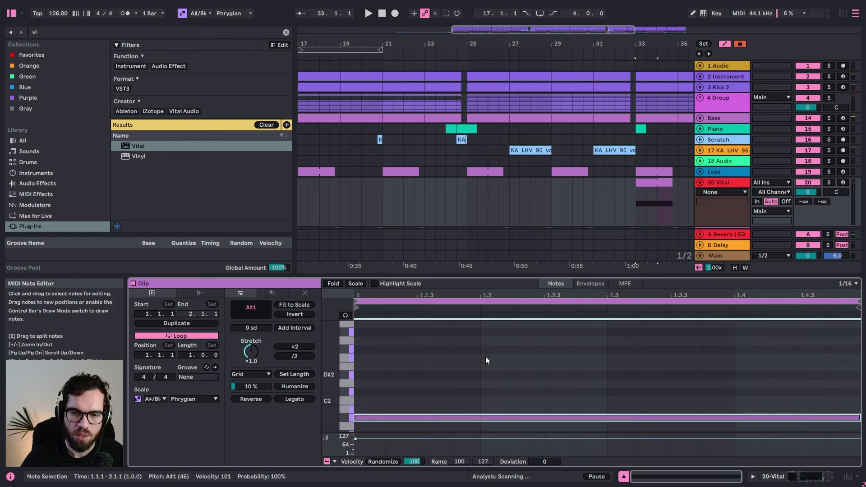
key("space")
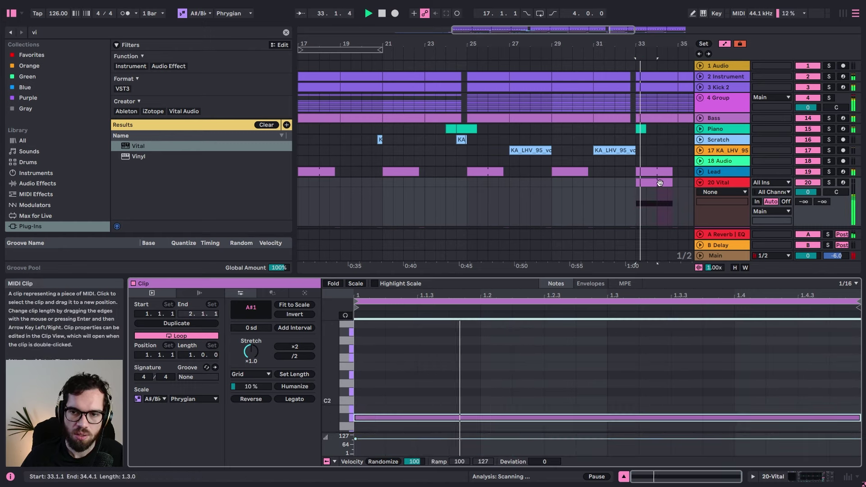
left_click(828, 183)
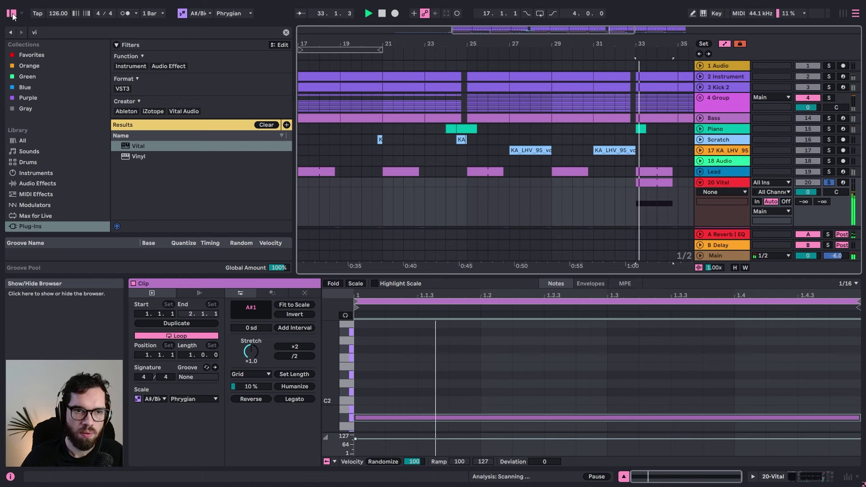
Step: Hide the browser, extend the Vital clip to 41.1.1 and consolidate it into one clip
key("ctrl+alt+b")
left_click_drag(378, 185, 441, 183)
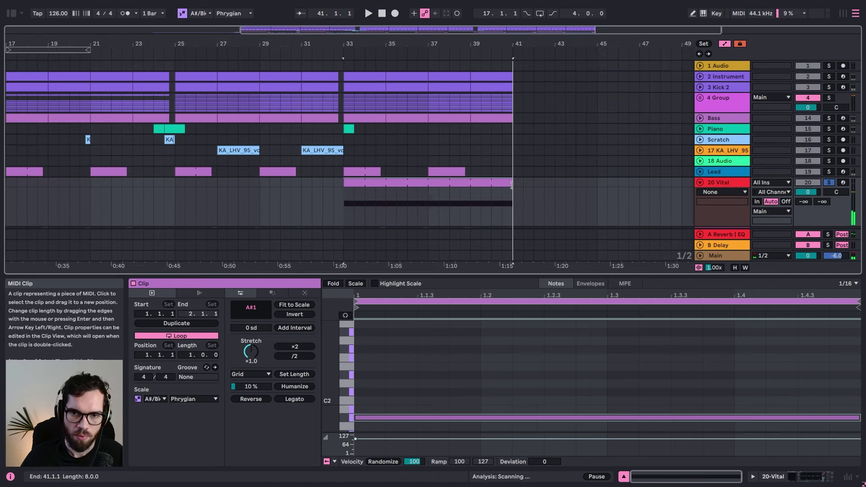
key("ctrl+j")
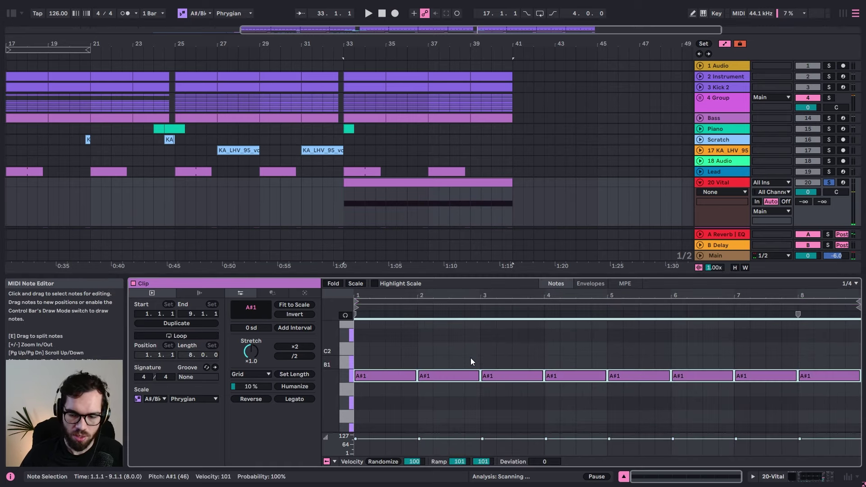
Step: Raise the Vital notes an octave to A#2, merge them into one eight-bar note and play the clip
key("shift+Up")
left_click(470, 362)
left_click(401, 330)
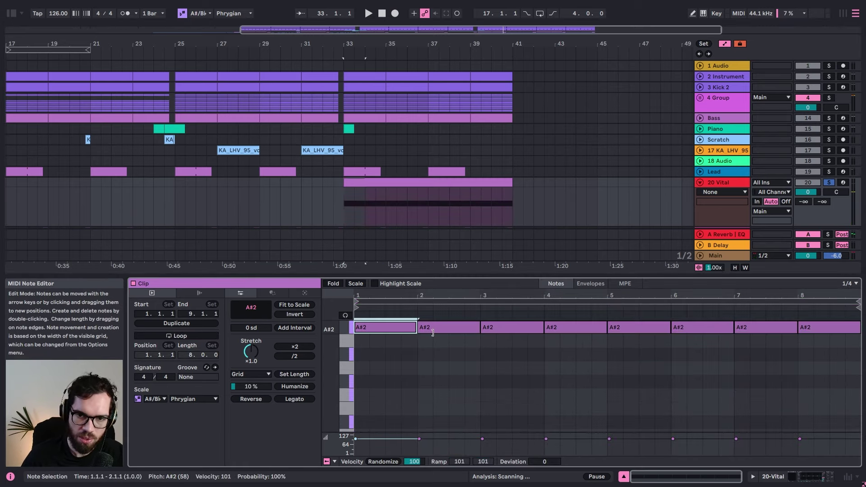
left_click_drag(432, 332, 829, 363)
key("space")
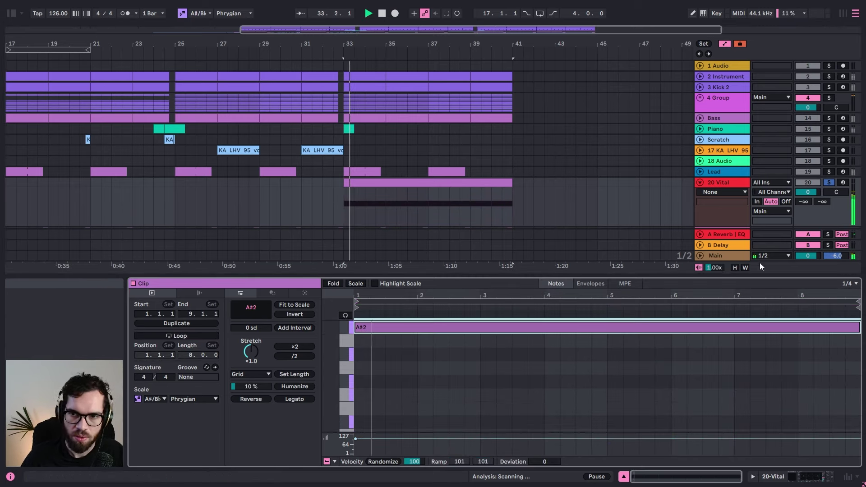
Step: Audition Vital's pad presets PD - Sign, PD - Sicker and PD - The Dark, and load PD - Whos There
left_click(733, 182)
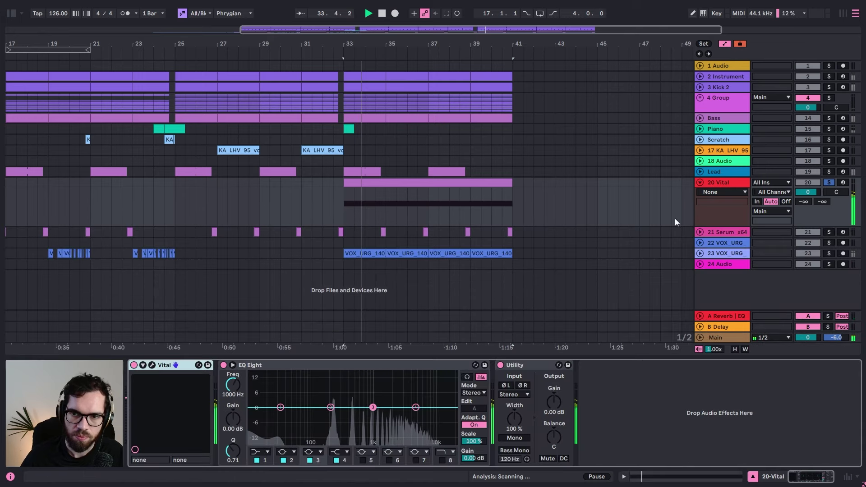
left_click(153, 366)
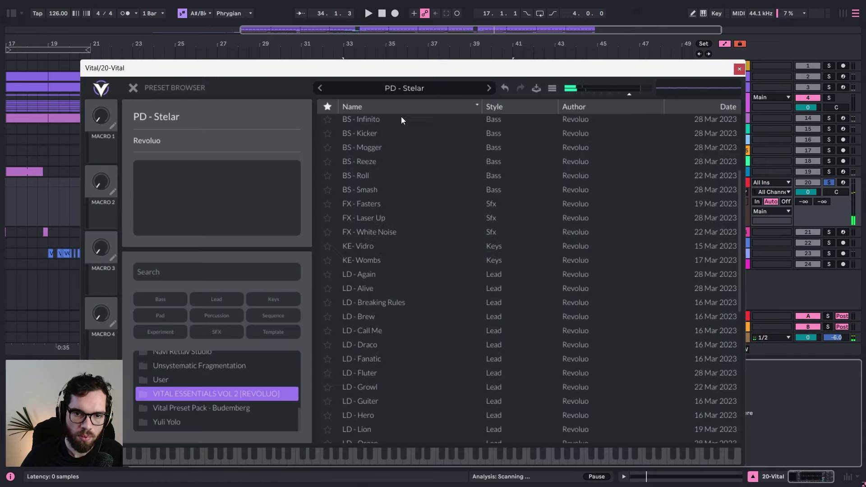
scroll(405, 216, "down", 7)
left_click(374, 307)
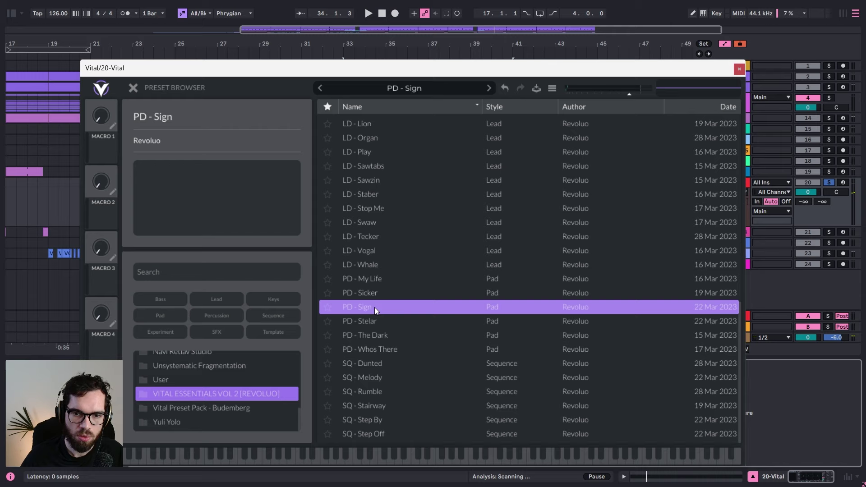
key("space")
left_click(379, 296)
left_click(377, 334)
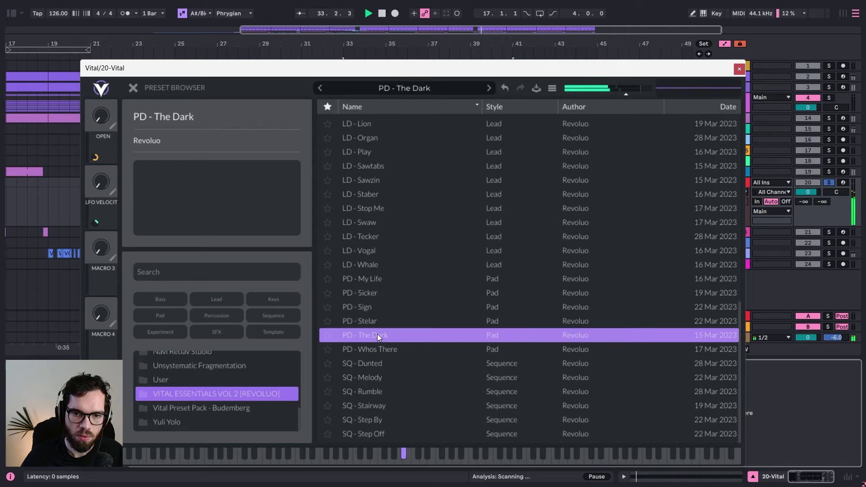
left_click(384, 347)
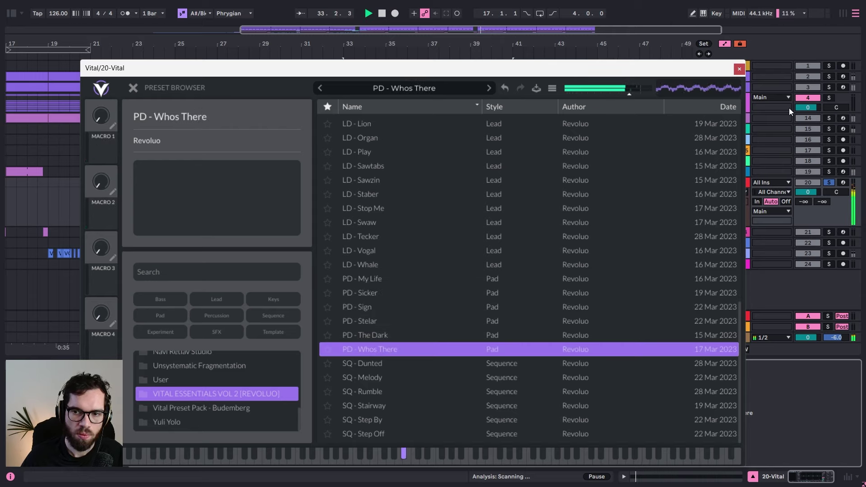
Step: Take the Vital track out of solo, lower its volume to -9.6 dB and close the plug-in window
left_click_drag(812, 192, 812, 201)
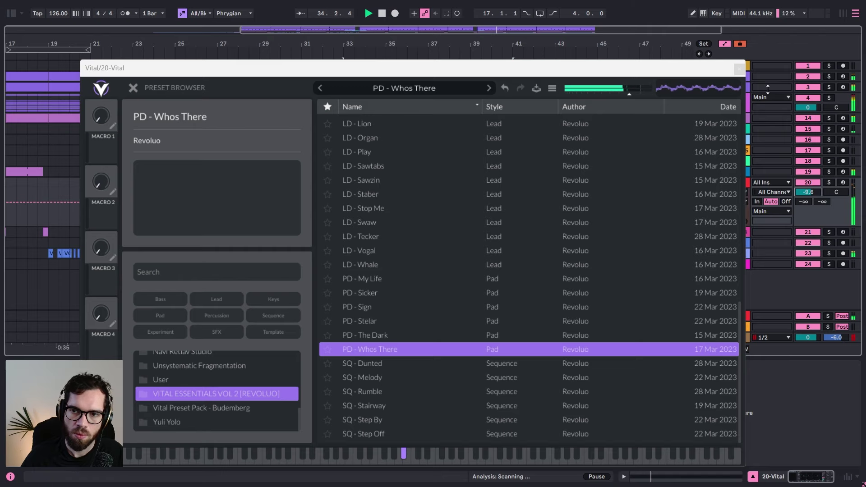
left_click(740, 69)
Step: Copy the Lead track's sidechain Compressor to the end of the Vital track's device chain and play from bar 33
left_click(724, 172)
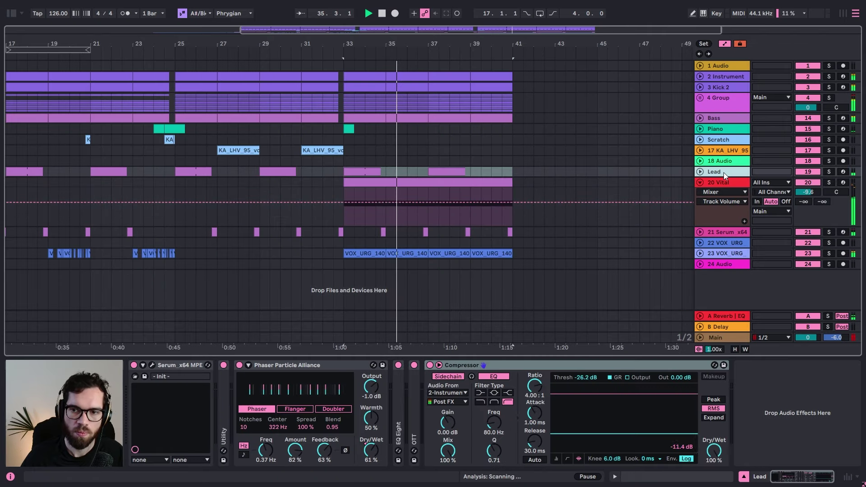
left_click(413, 183)
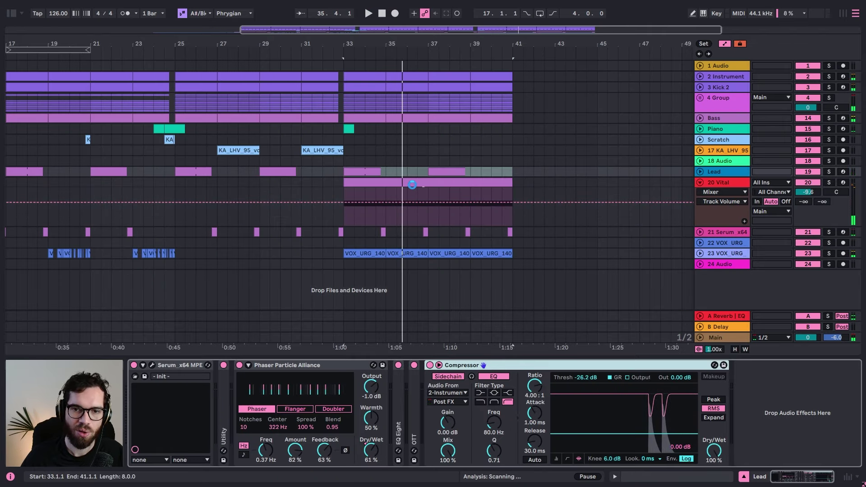
key("space")
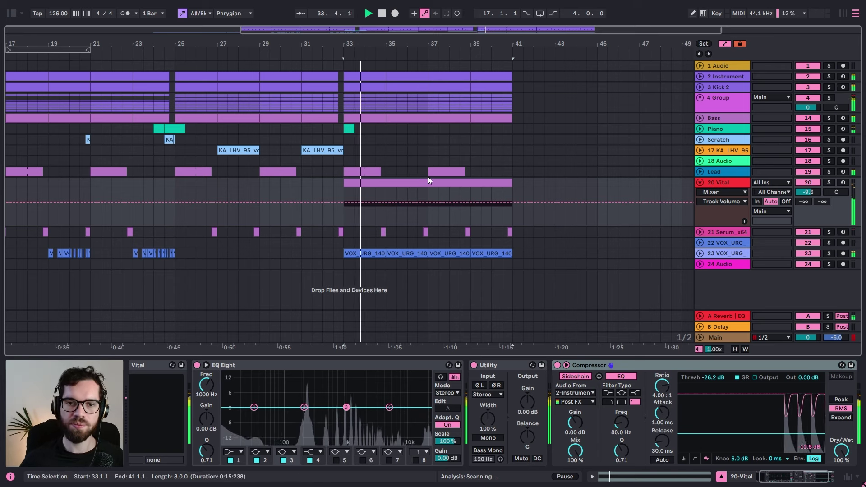
Step: Delete the Lead clips at bars 33 and 37 and show the Vital track's devices
left_click(375, 170)
left_click_drag(375, 170, 446, 167)
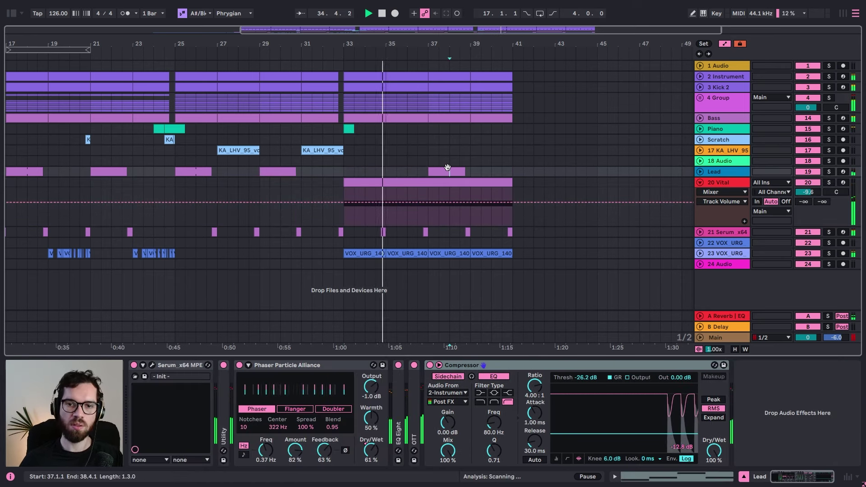
left_click(312, 138)
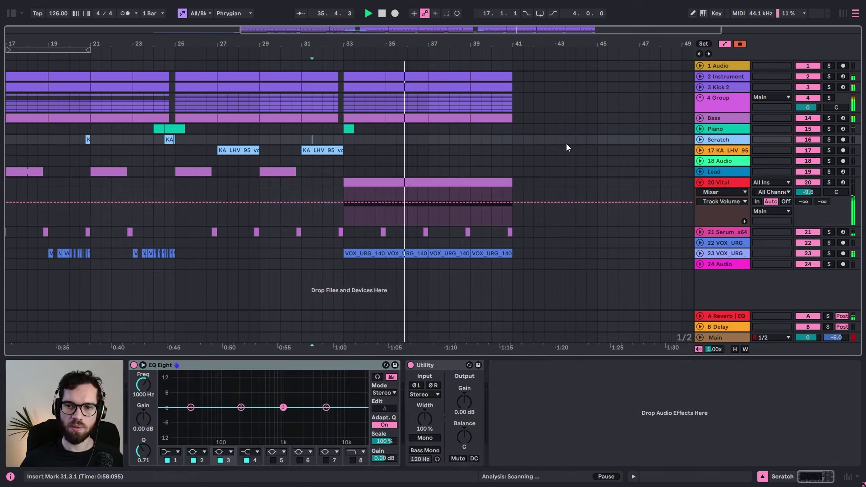
left_click(721, 183)
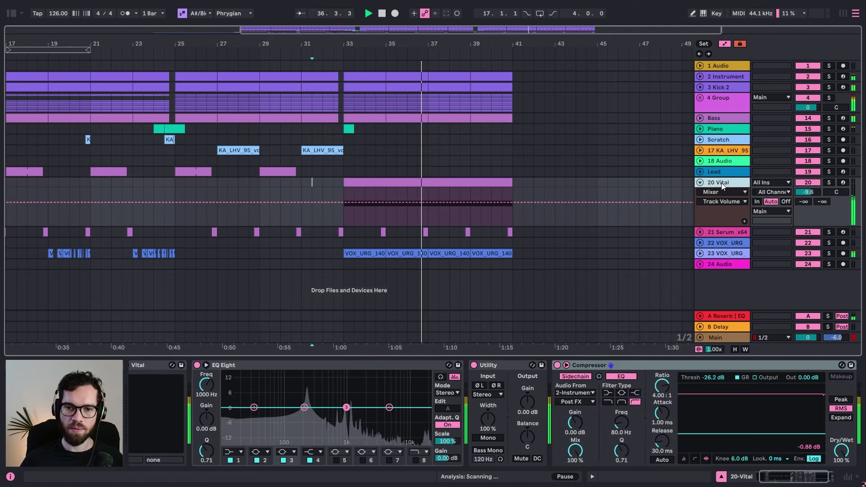
Step: Set the volume of the vocal chop track (23 VOX_URG) to -1.6 dB and fold all tracks in the arrangement
left_click(700, 254)
left_click(750, 254)
left_click_drag(809, 263, 809, 257)
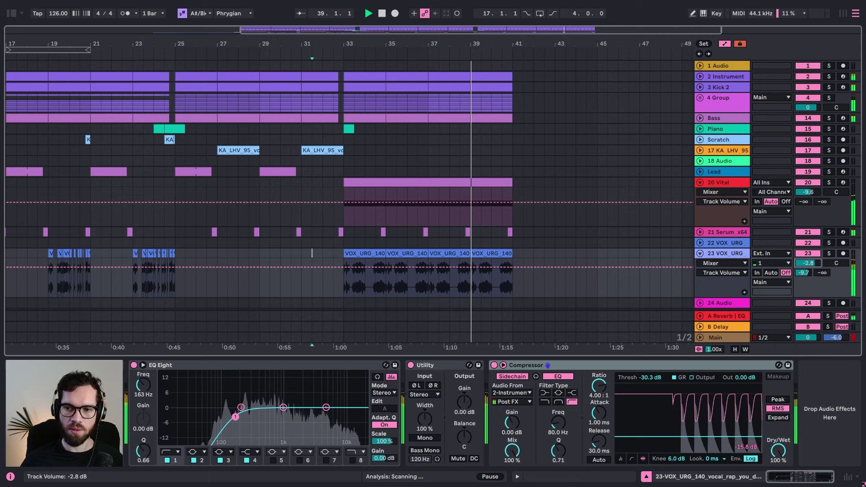
double_click(807, 264)
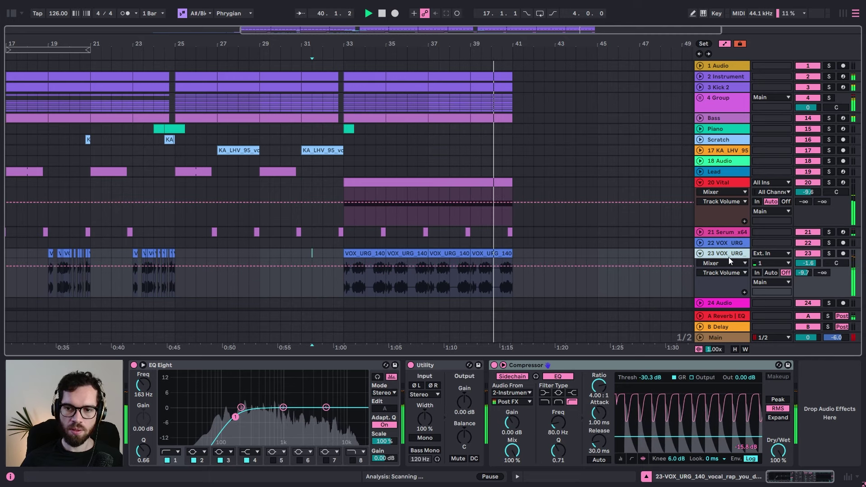
left_click(566, 183)
key("alt+u")
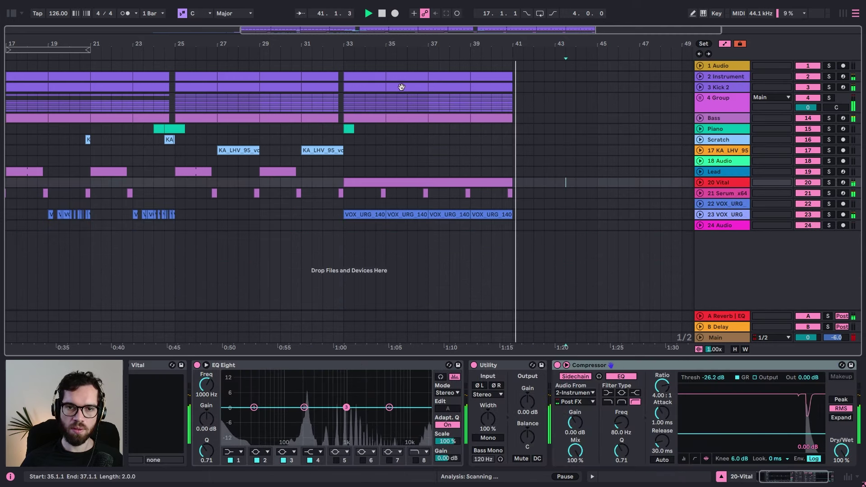
Step: Play from bar 33, open the Vital clip, shorten its A#2 note to four bars and show only the scale's notes
left_click(345, 173)
key("space")
key("space")
double_click(356, 181)
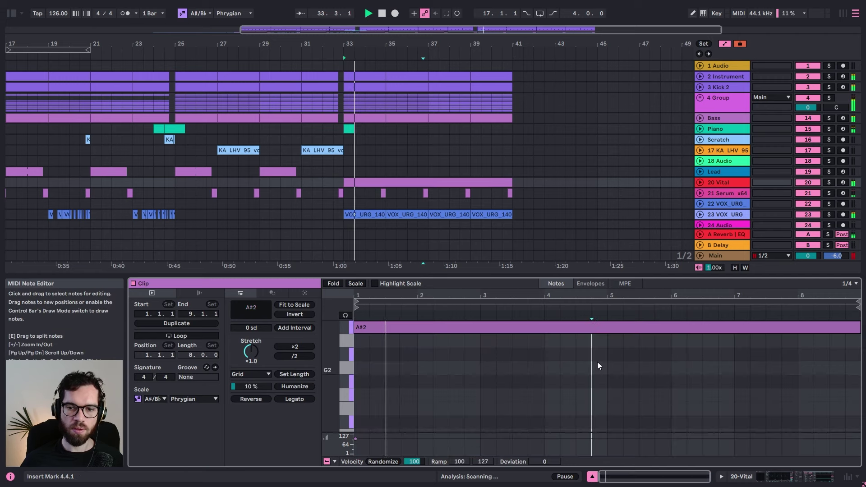
left_click_drag(857, 331, 607, 331)
left_click(353, 285)
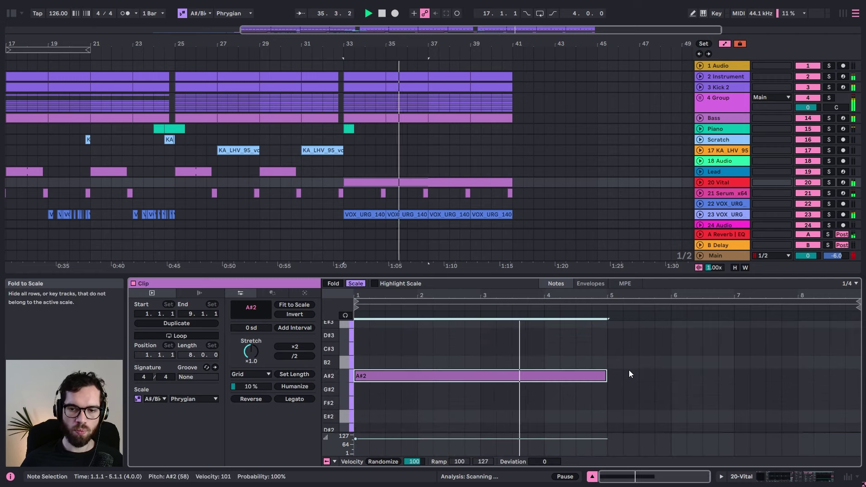
Step: Duplicate the A#2 note to bar 5 of the clip and raise the copy to C#3
key("ctrl+d")
key("Up")
key("Up")
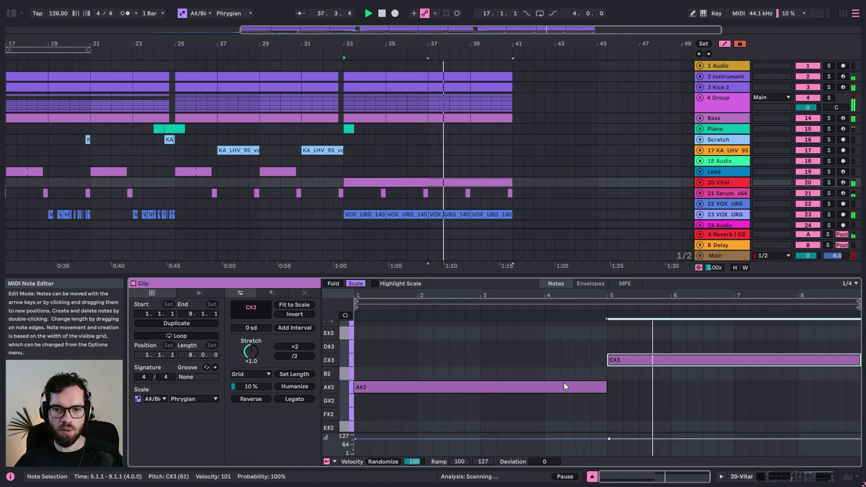
Step: Add a third note by duplicating the C#3, raise it to E#3 and shift it to start at bar 8
key("ctrl+d")
key("Down")
key("ctrl+z")
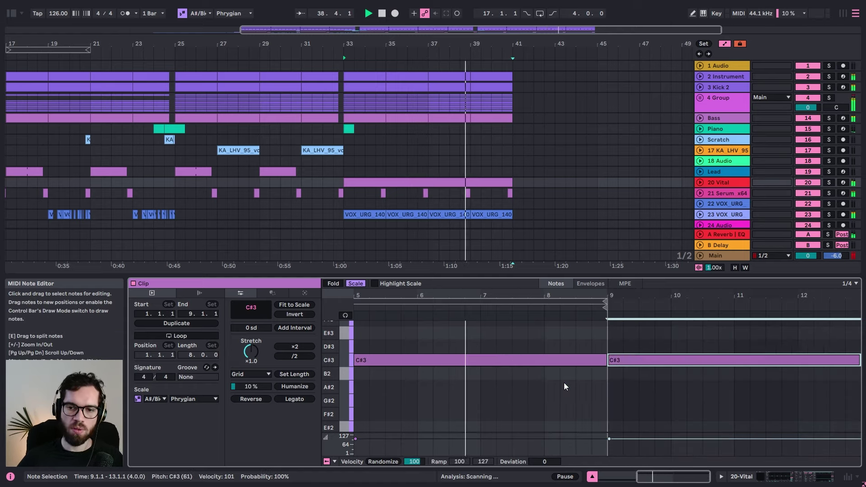
key("ctrl+z")
key("ctrl+d")
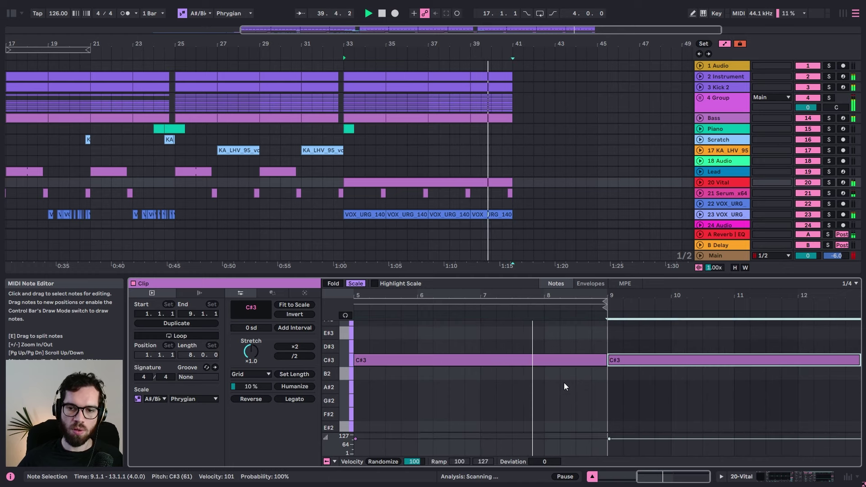
key("Up")
key("Up")
key("Left")
key("Left")
key("Left")
key("Left")
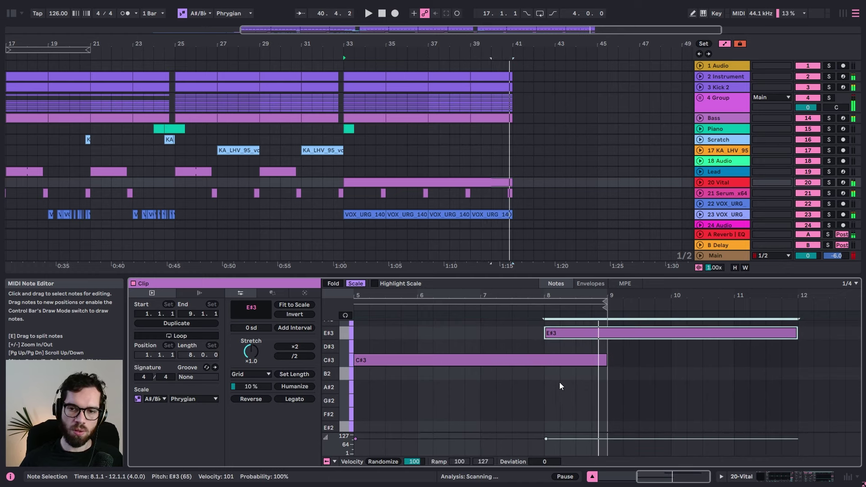
Step: Lower the second pad note to G#2 and the third to F#2
left_click_drag(558, 295, 680, 293)
left_click(657, 346)
left_click_drag(613, 358, 613, 399)
left_click_drag(692, 337, 687, 417)
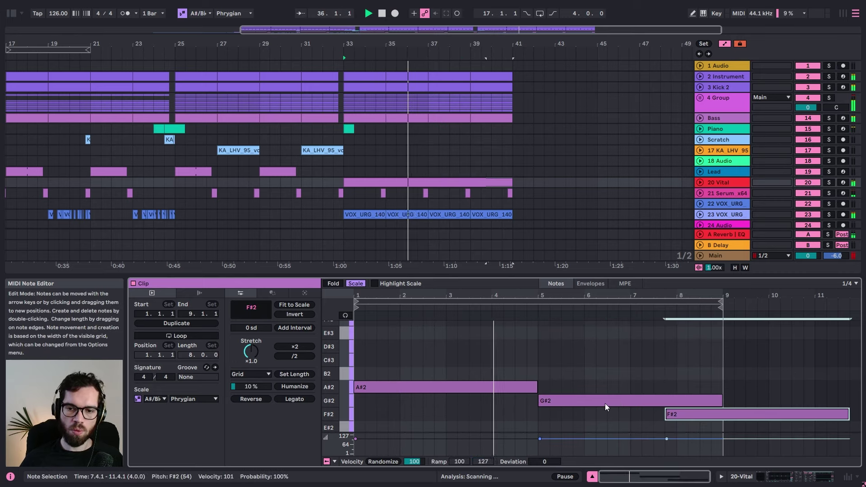
Step: Rearrange the last two pad notes so F#2 spans bars 5 to 7 and G#2 spans bars 7 to 9
left_click_drag(605, 402, 630, 415)
left_click(612, 392)
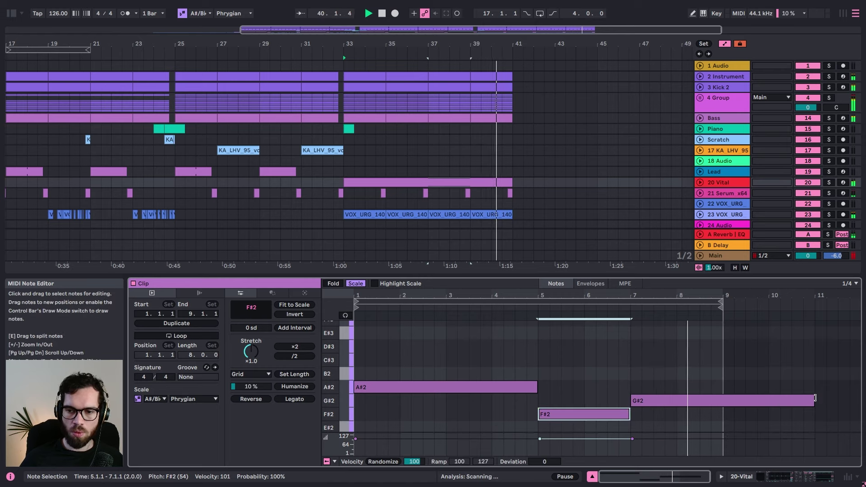
left_click_drag(814, 400, 720, 405)
Step: Duplicate the Vital clip and both kick tracks' clips from bars 33–41 to start at bar 41
left_click(486, 182)
key("ctrl+d")
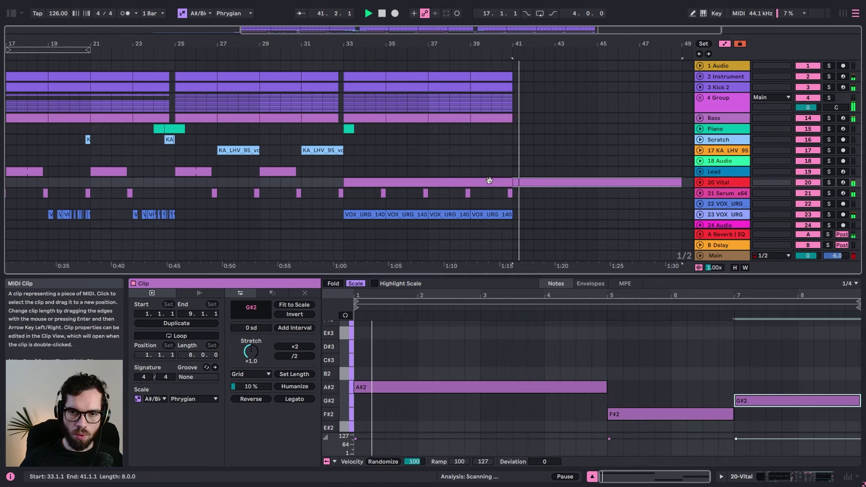
left_click(499, 162)
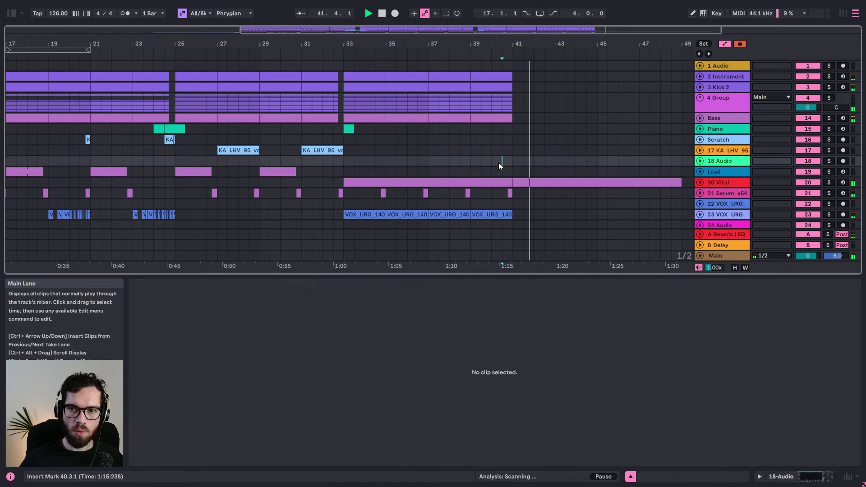
left_click(353, 84)
left_click(504, 77, "shift")
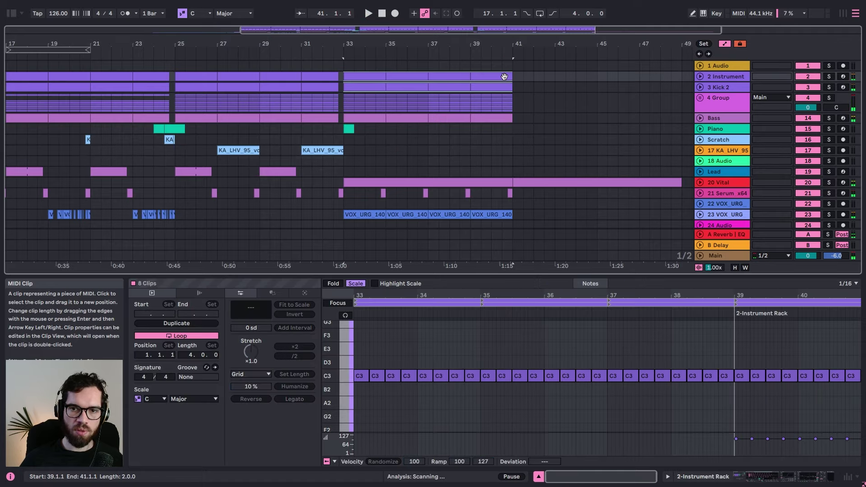
key("ctrl+d")
Step: Group the two kick tracks and name the group Kick
key("ctrl+g")
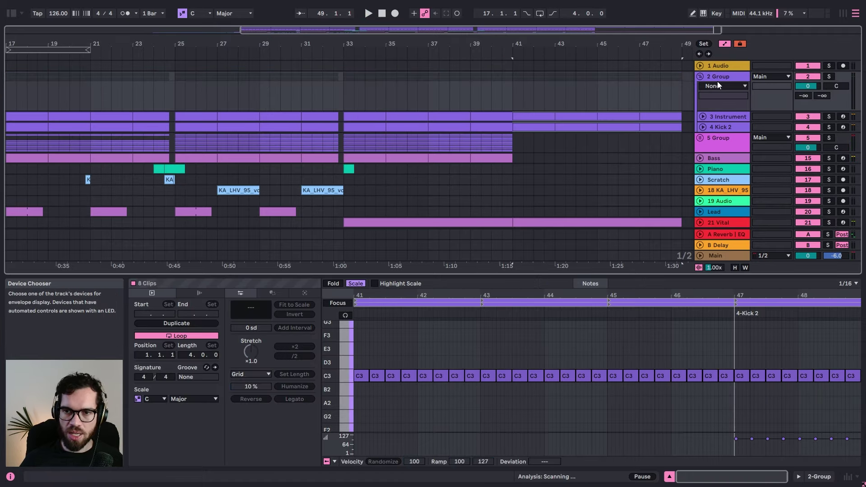
left_click(722, 78)
key("Tab")
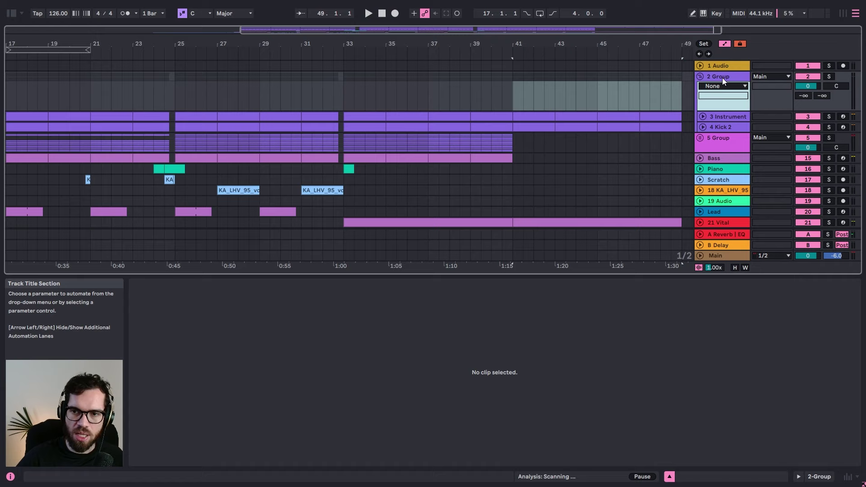
left_click(721, 78)
key("ctrl+r")
type("Kick")
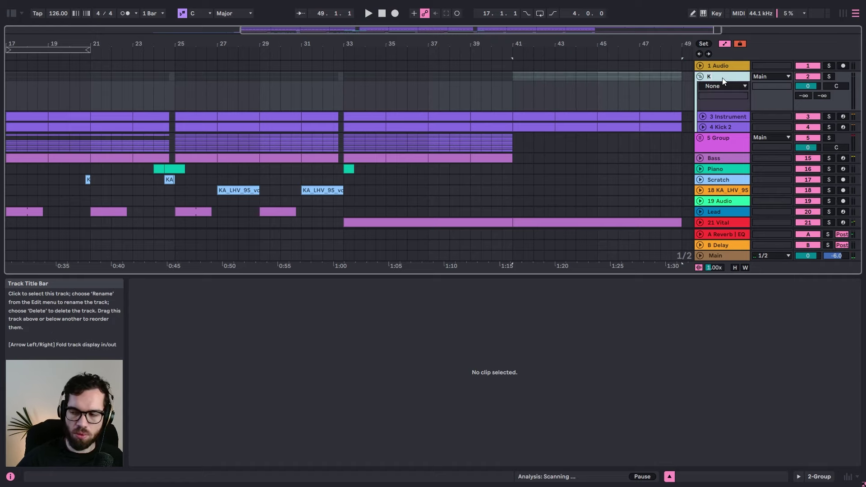
key("Return")
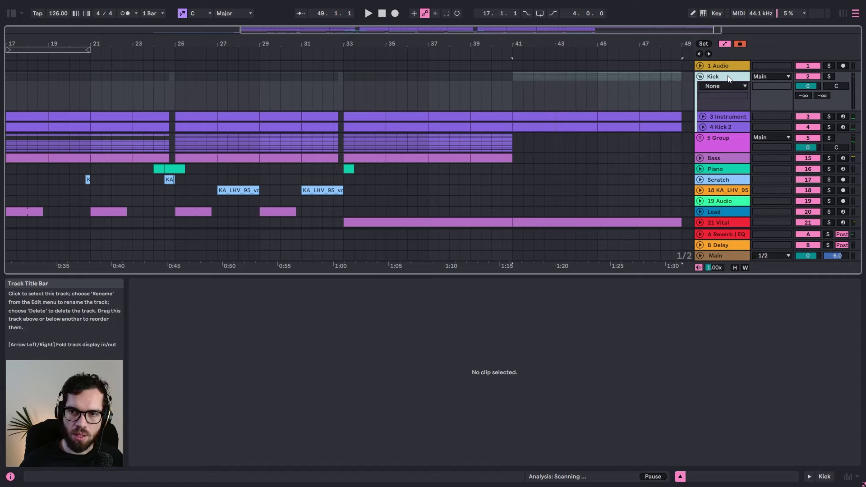
Step: Find Auto Filter among the audio effects, load it onto the Kick group and set its frequency to 19.9 kHz
left_click(824, 476)
left_click(15, 15)
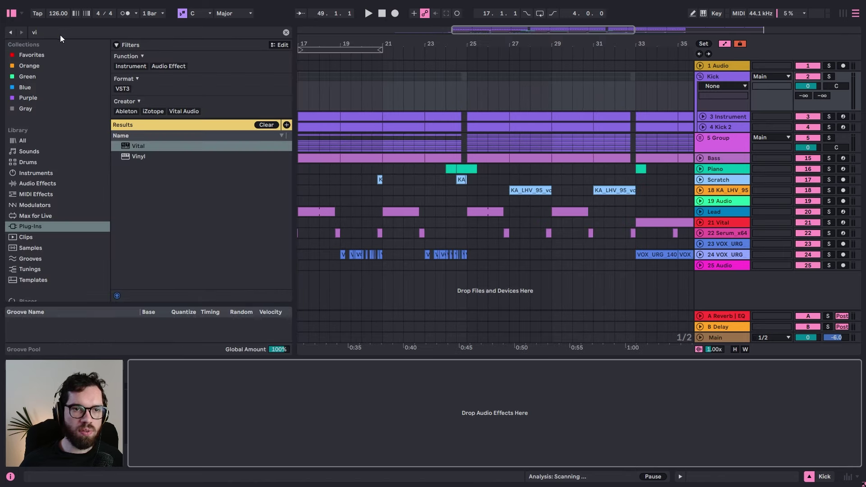
left_click(64, 33)
type("filter")
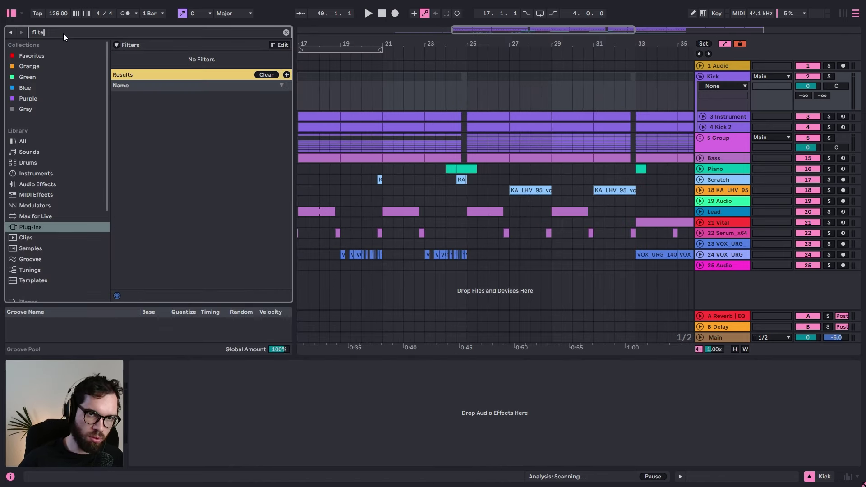
left_click(38, 183)
double_click(146, 109)
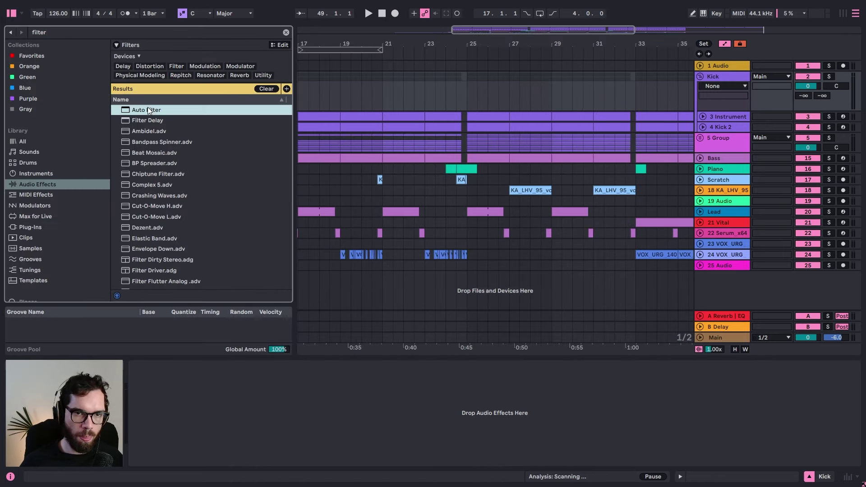
left_click(8, 15)
left_click_drag(292, 393, 292, 375)
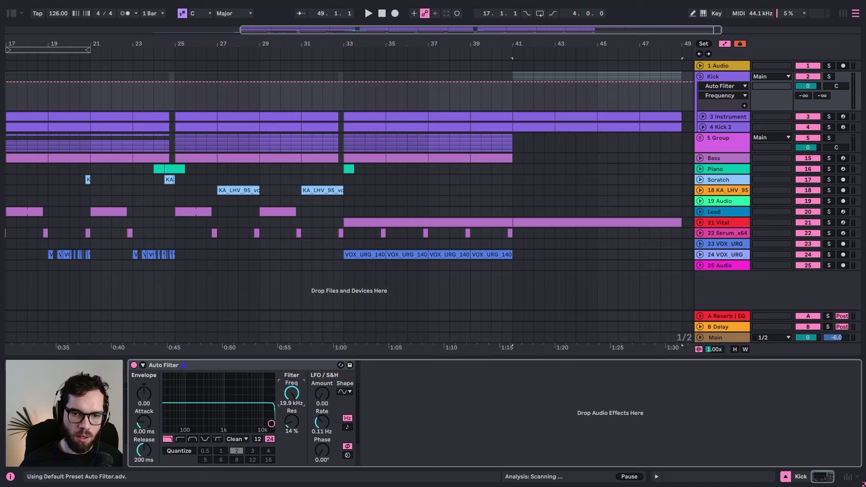
Step: Automate the Kick group's Auto Filter frequency to ramp down over the last beat to 1.22 kHz at bar 41
left_click(523, 98)
left_click_drag(507, 83, 497, 98)
left_click_drag(512, 46, 522, 93)
Step: Delete the last beat of both kick tracks before bar 41 and play the transition from around bar 40
left_click(700, 76)
key("space")
key("Delete")
left_click(456, 78)
key("space")
left_click(699, 76)
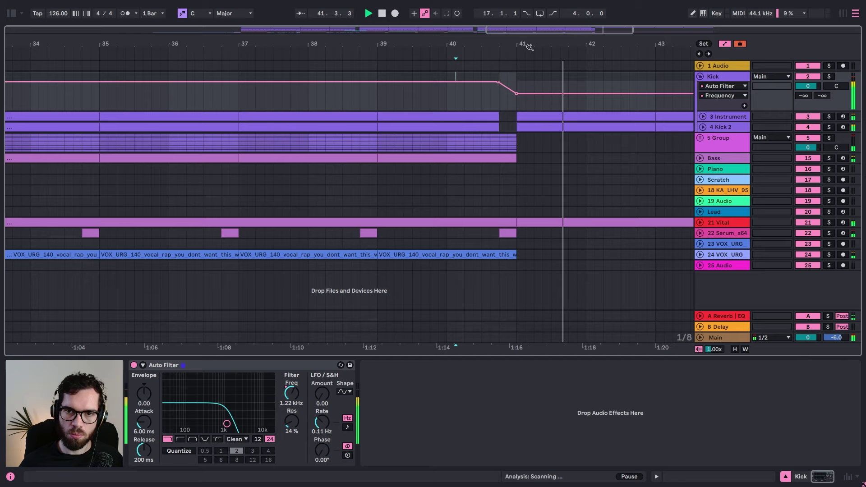
Step: Hide the automation and duplicate the four vocal clips at bars 33–41 to start at bar 41
left_click_drag(527, 46, 526, 45)
key("a")
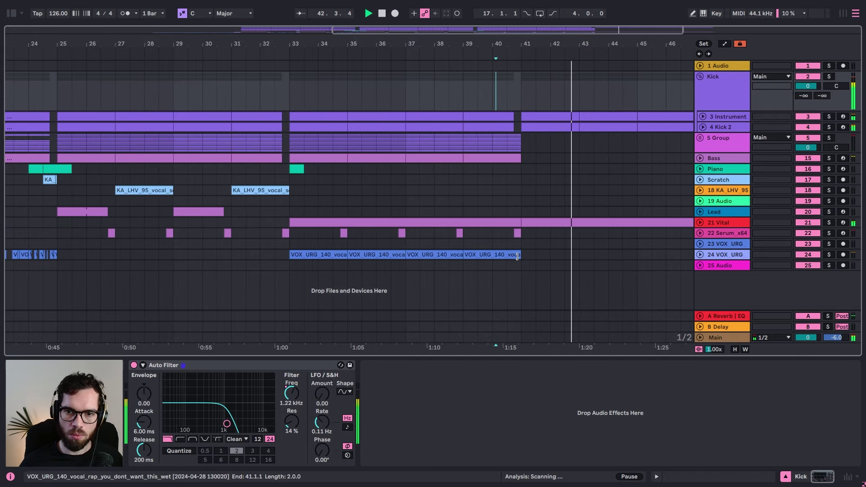
key("space")
key("space")
left_click(512, 256)
left_click(303, 256, "shift")
key("ctrl+d")
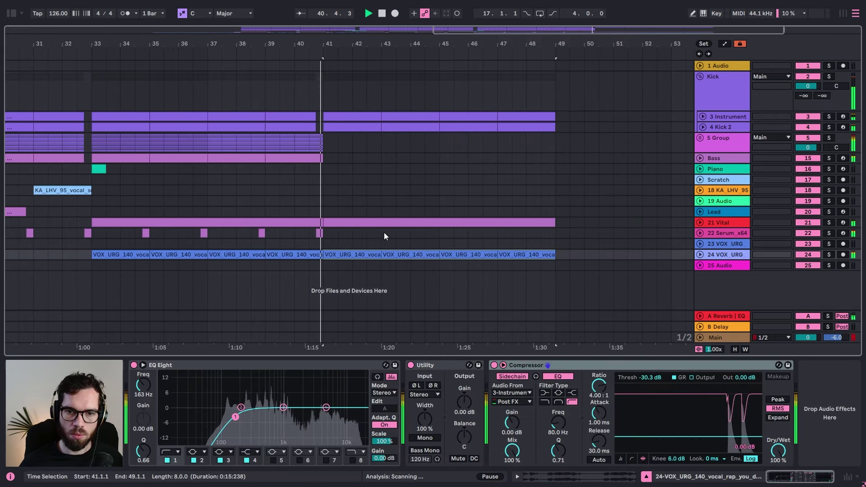
Step: Play from around bar 40 and view the device chains of the Kick 2 and Instrument Rack tracks
left_click(294, 201)
left_click_drag(396, 47, 489, 50)
left_click(724, 126)
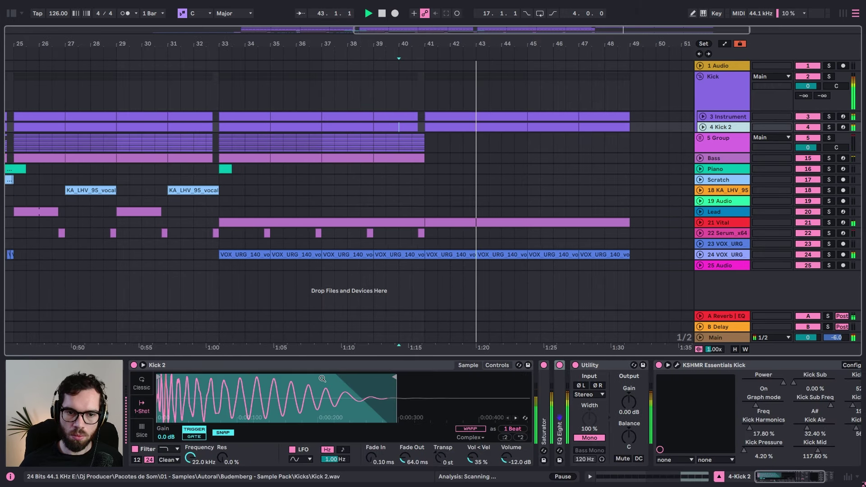
left_click(713, 116)
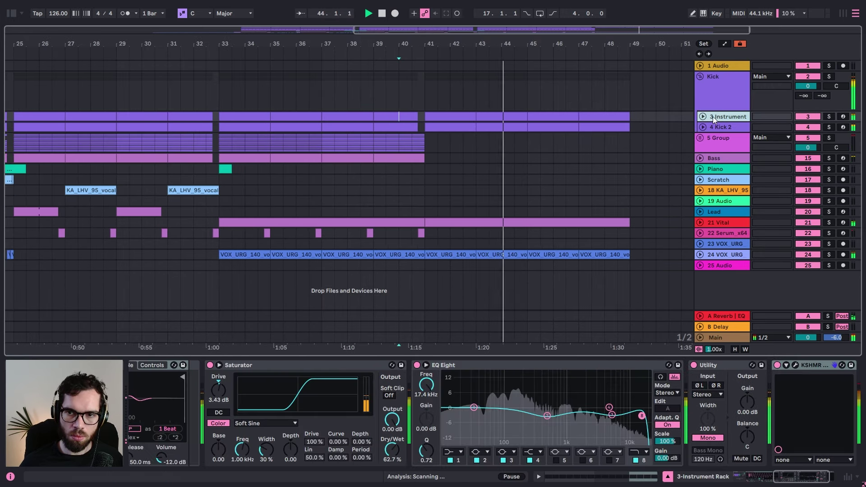
Step: Unfold the drum group and duplicate the Hihat Closed 909 clip from bar 39 four times to reach bar 49
left_click(361, 140)
left_click(701, 138)
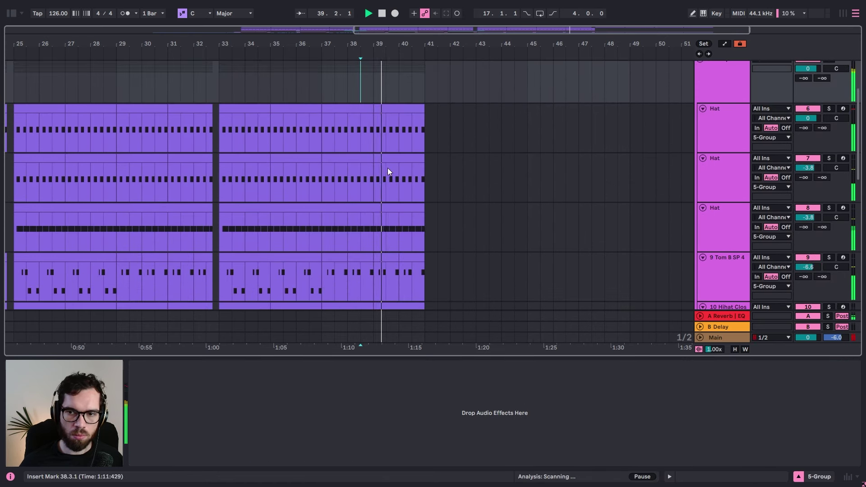
left_click(244, 159)
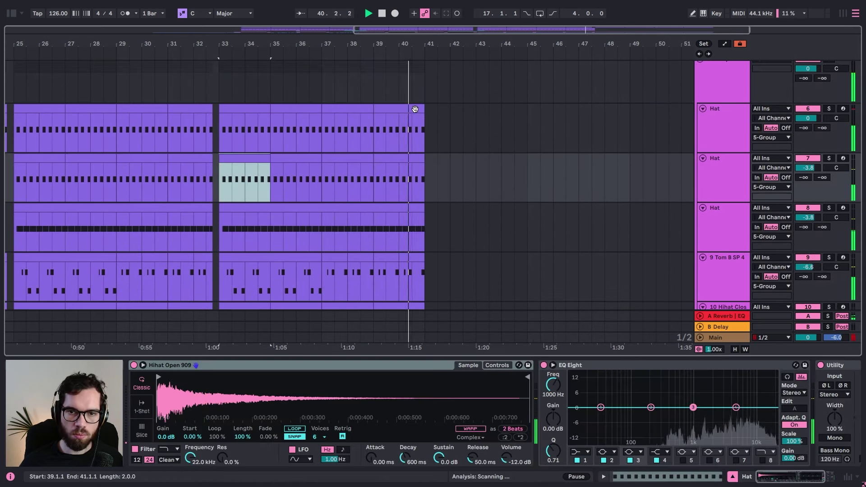
left_click(413, 135)
key("ctrl+d")
key("ctrl+d")
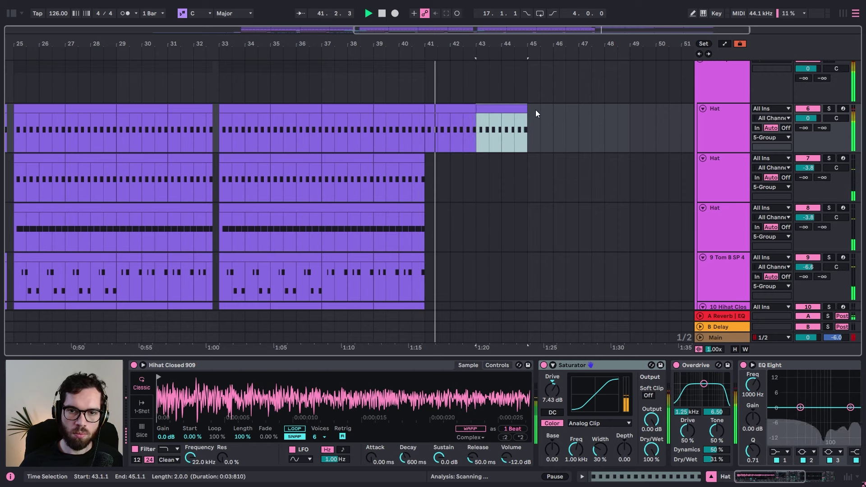
key("ctrl+d")
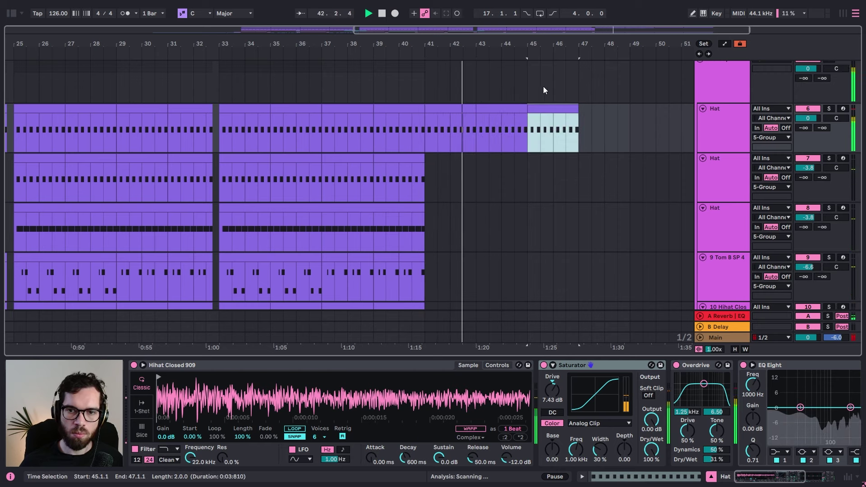
key("ctrl+d")
scroll(663, 109, "up", 3)
Step: Load Auto Filter onto 5 Group, set its frequency to 19.9 kHz and show the automation lanes
left_click(740, 137)
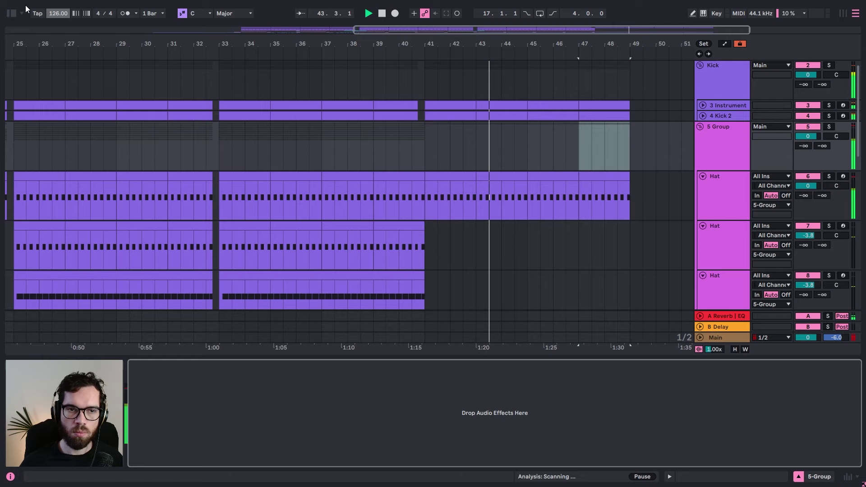
left_click(9, 14)
double_click(138, 109)
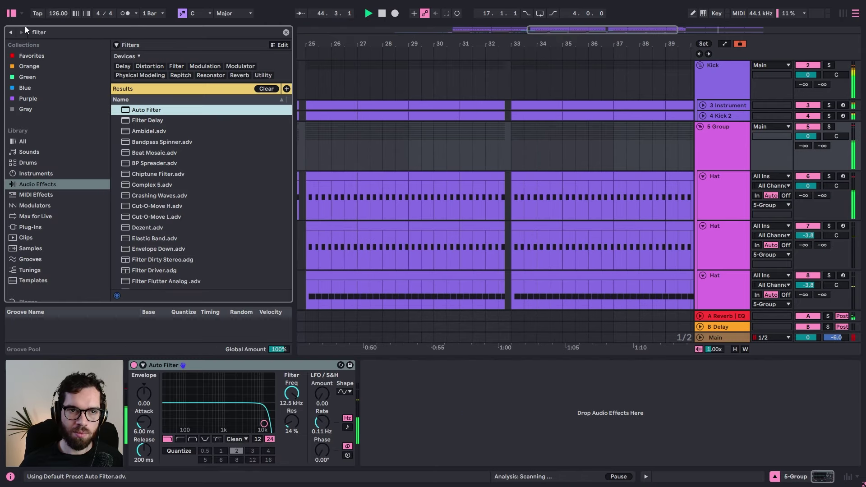
left_click(13, 15)
key("a")
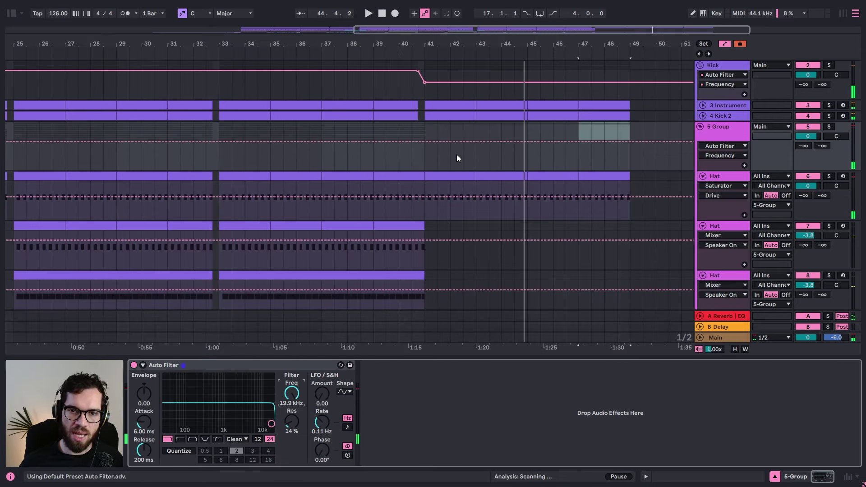
Step: Automate the drum group's filter frequency down to 4.04 kHz at bar 41 and delete its hat clips between 40.3.1 and 41.1.1
left_click_drag(440, 149, 429, 290)
key("space")
left_click(404, 158)
key("a")
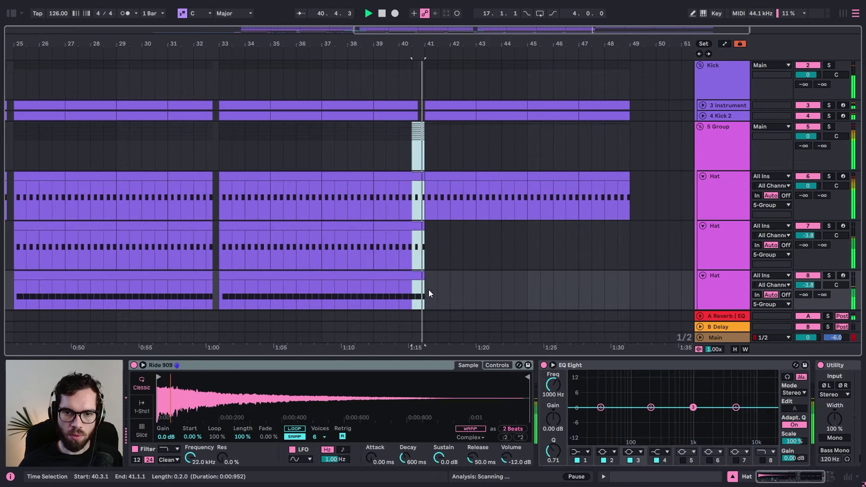
key("Delete")
Step: Play the transition from bar 40 into the breakdown and fold all tracks with the automation hidden
left_click(401, 152)
key("a")
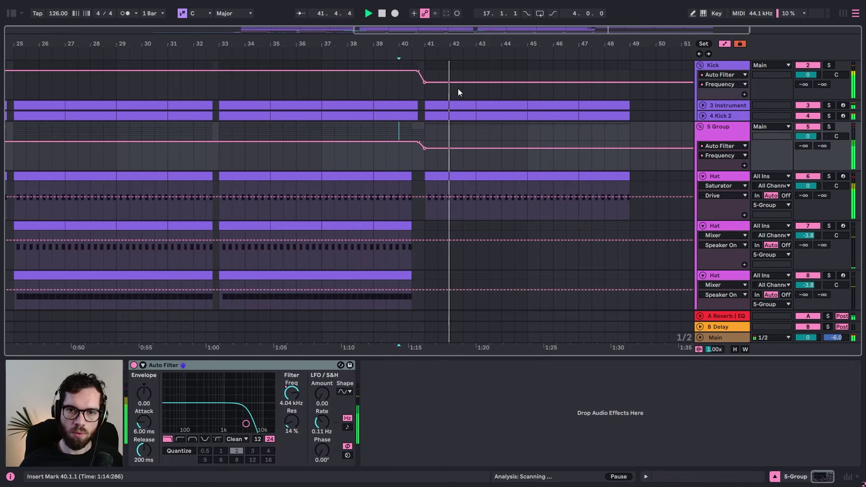
key("a")
left_click_drag(468, 42, 584, 42)
scroll(656, 107, "down", 6)
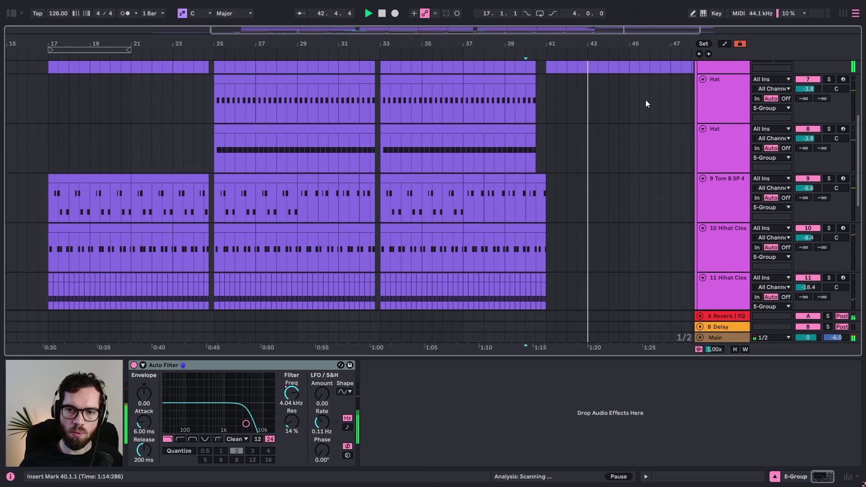
scroll(646, 99, "up", 7)
left_click(700, 138)
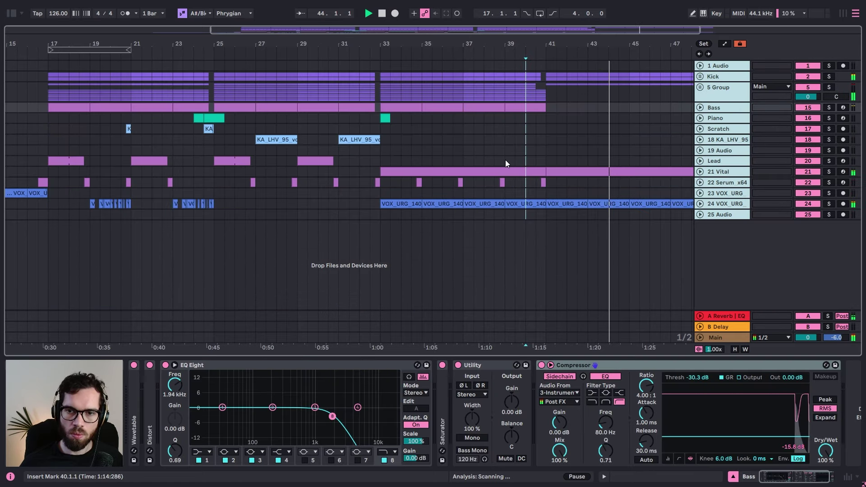
left_click(505, 160)
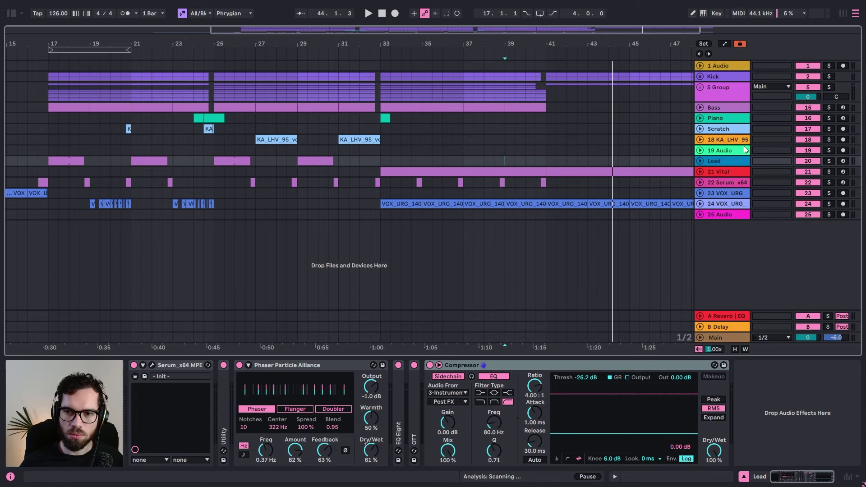
Step: Unfold the Piano track and paste its 24.3.1–25.3.1 chord clip at 40.3.1, playing it back
left_click(701, 119)
left_click(214, 118)
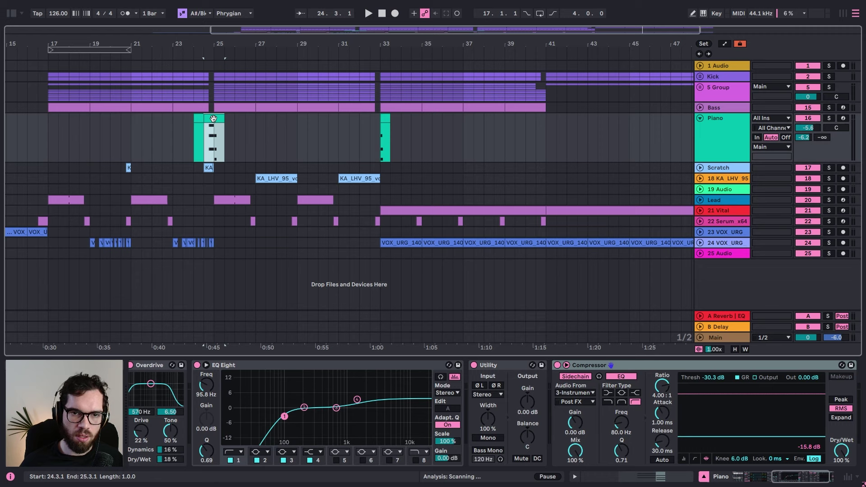
left_click(540, 135)
key("ctrl+v")
key("space")
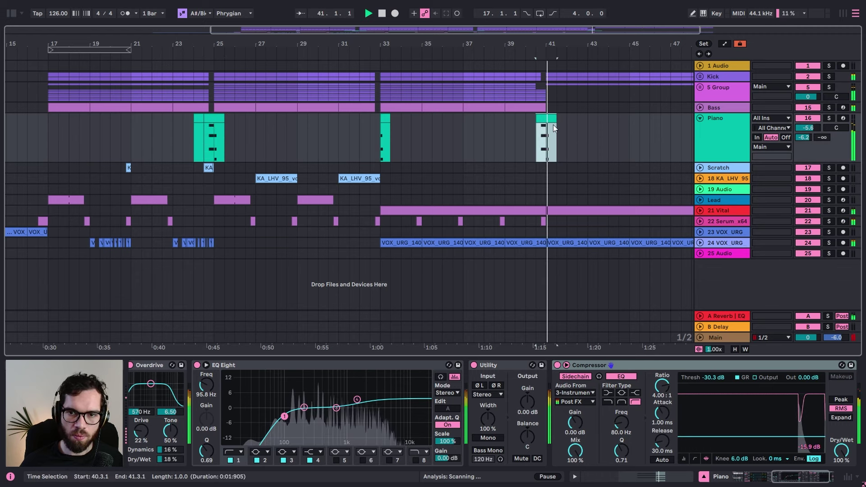
Step: Paste the half-bar piano chord at 43.1.1 and the one-bar chord clip at 44.3.1
left_click(577, 135)
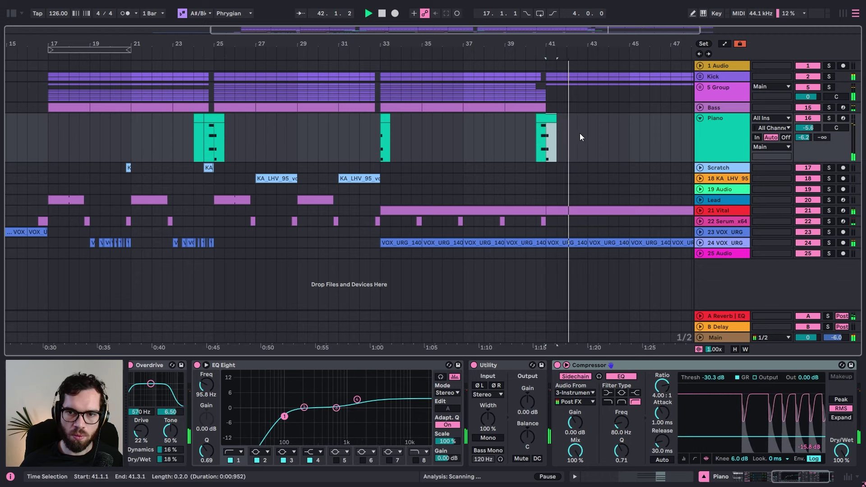
left_click(589, 135)
key("ctrl+v")
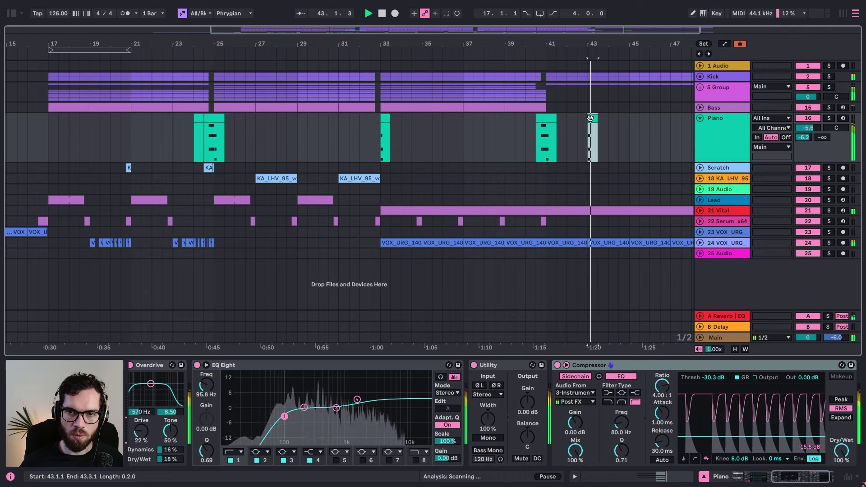
left_click(558, 122)
left_click(619, 119)
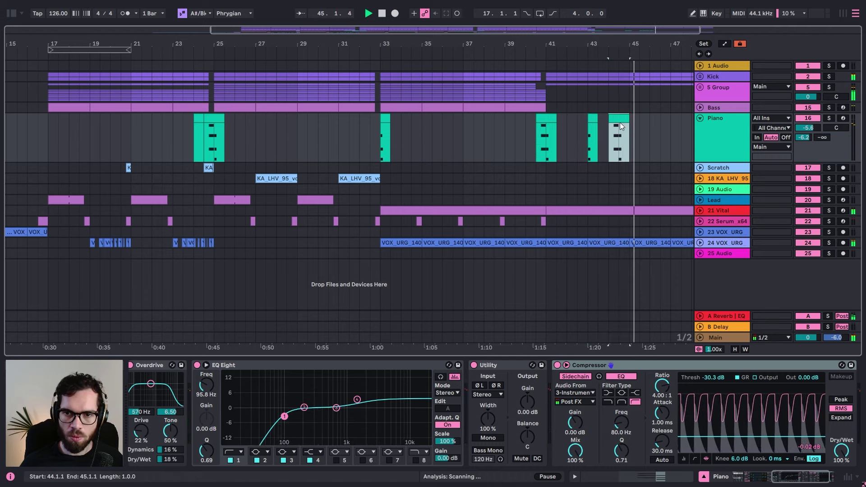
key("ctrl+v")
left_click(515, 136)
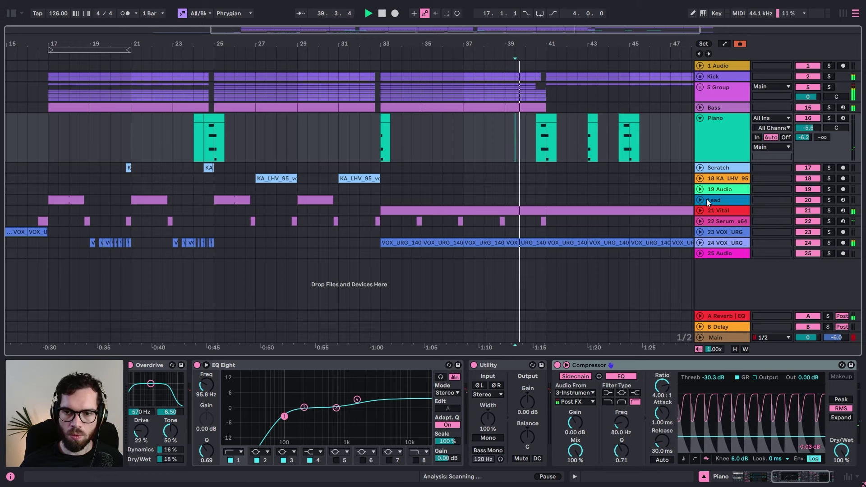
Step: In the Vital clip at bar 41, delete the F#2 and G#2 notes and extend the A#2 note across all eight bars
left_click(703, 208)
double_click(624, 214)
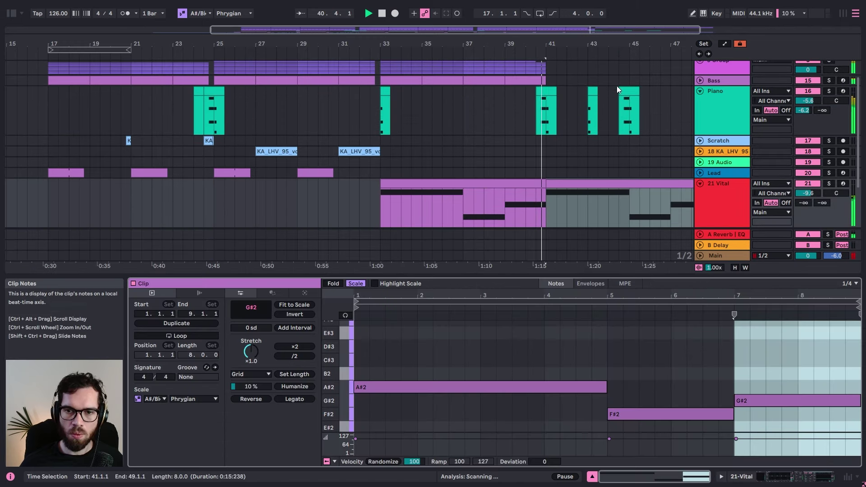
left_click_drag(606, 43, 432, 38)
left_click(488, 195)
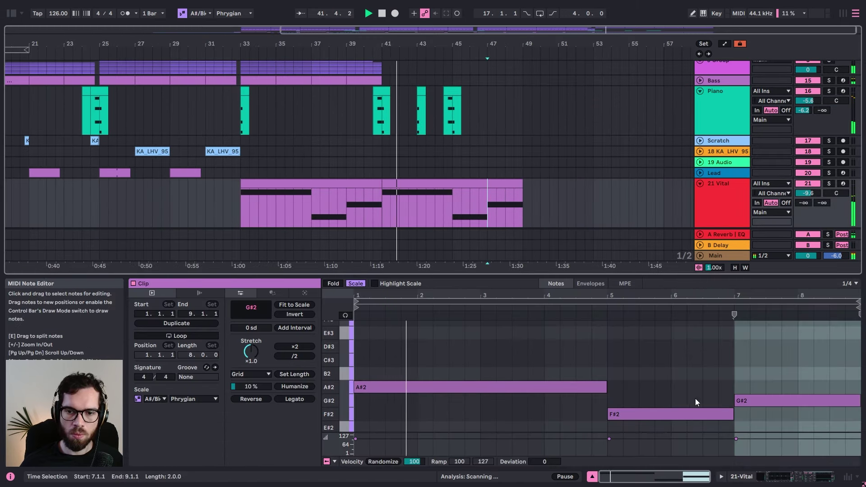
left_click(706, 362)
left_click_drag(705, 361, 845, 418)
key("Delete")
left_click_drag(606, 387, 853, 355)
left_click(510, 177)
Step: Paste the half-bar piano chord at 47.1.1 and the one-bar chord clip at 48.3.1
left_click(478, 127)
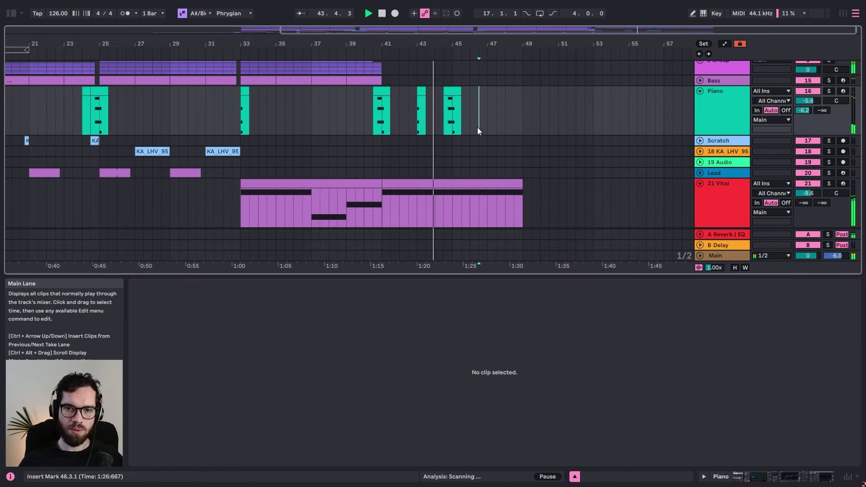
left_click(422, 102)
left_click(490, 106)
key("ctrl+v")
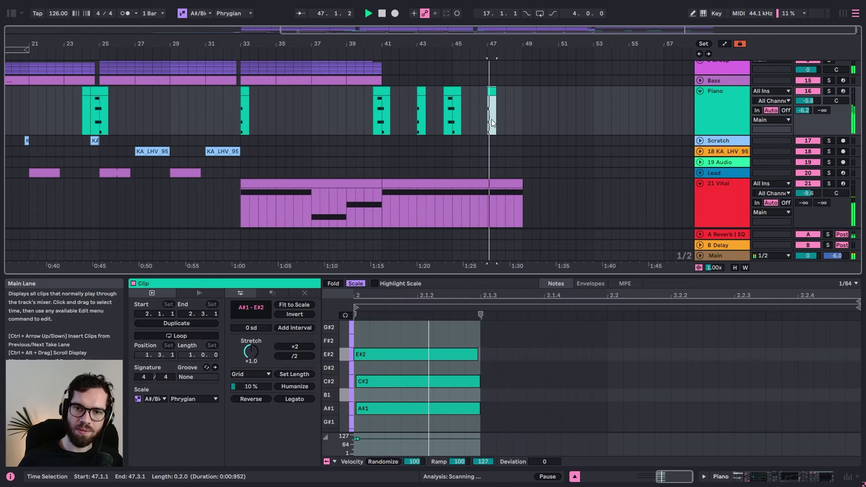
left_click(386, 92)
key("ctrl+c")
left_click(515, 114)
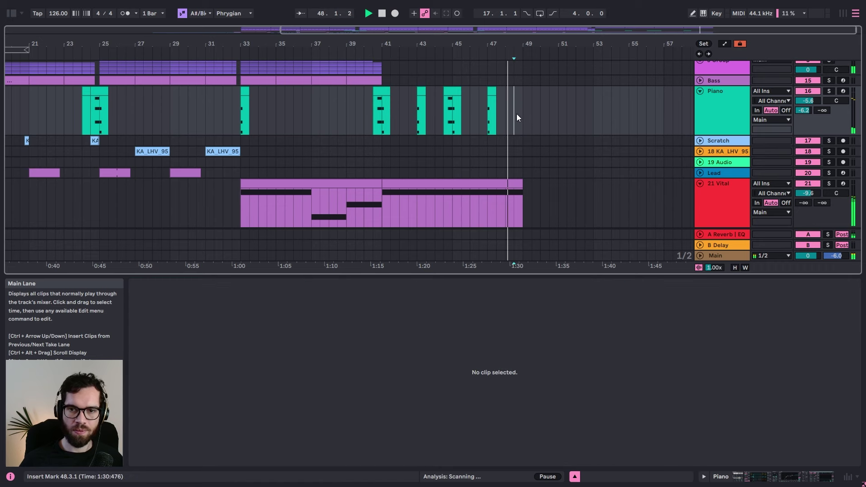
key("ctrl+v")
Step: Fold all tracks and duplicate the kick and drum group clips from bars 41–49 to reach bar 57
left_click(705, 93)
key("ctrl+a")
key("Left")
scroll(501, 140, "up", 2)
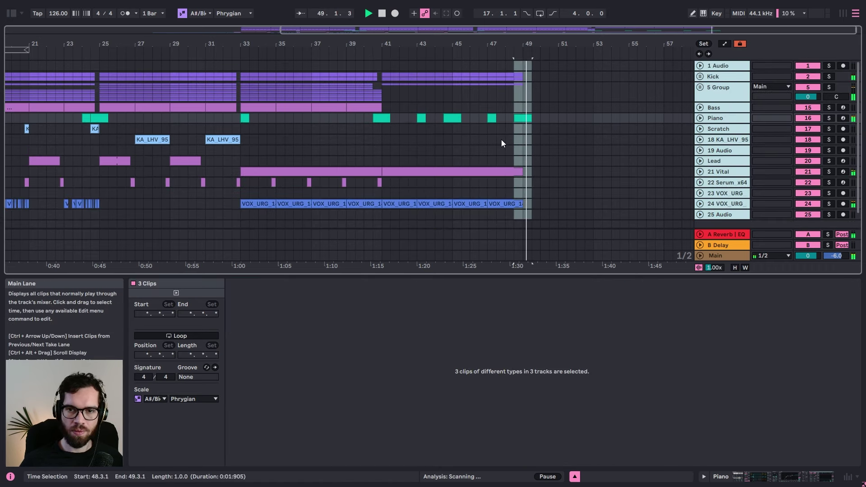
left_click(469, 99)
left_click(383, 75)
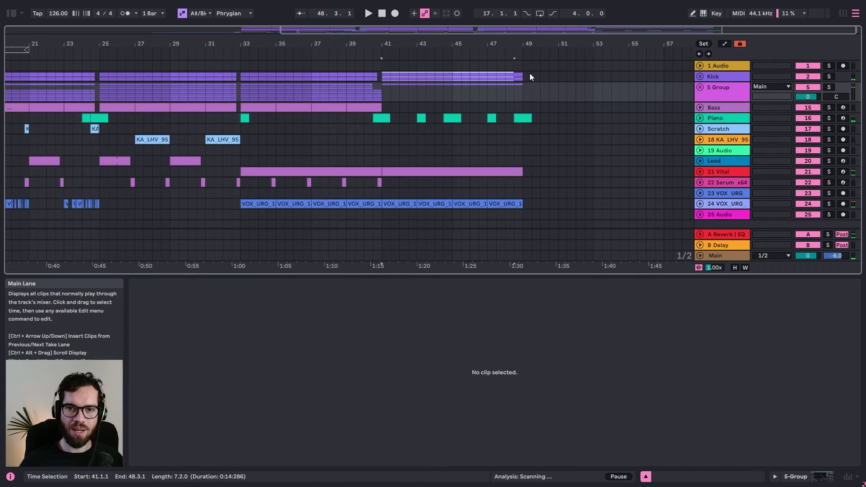
key("ctrl+d")
left_click(497, 91)
key("space")
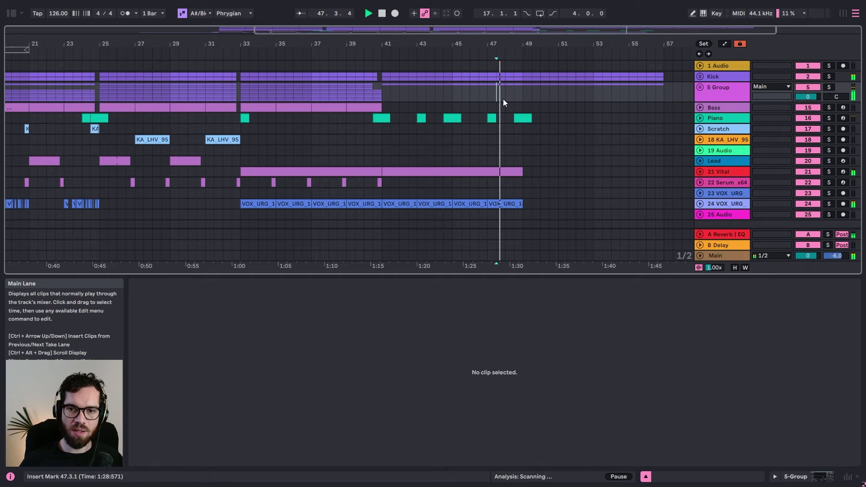
Step: Duplicate the Vital clip and the two-bar vocal chop clip so that both tracks reach bar 57
left_click(510, 172)
key("ctrl+d")
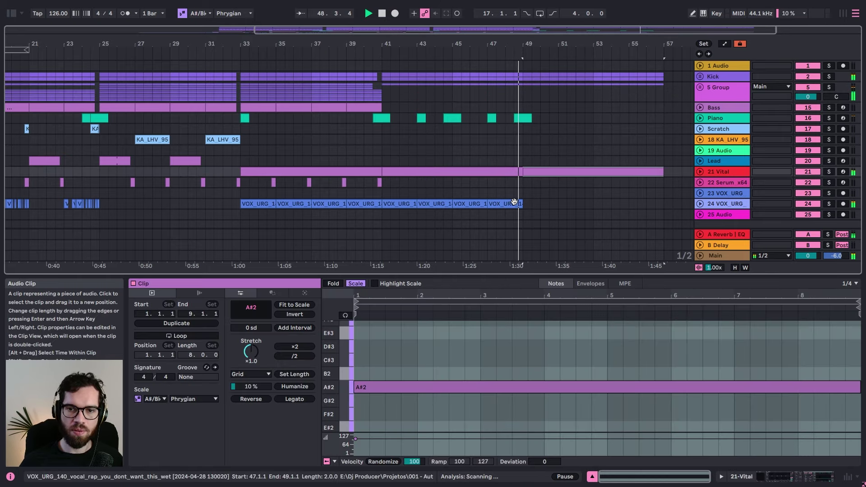
left_click(516, 201)
key("ctrl+d")
key("ctrl+d")
key("ctrl+d")
key("ctrl+d")
key("ctrl+d")
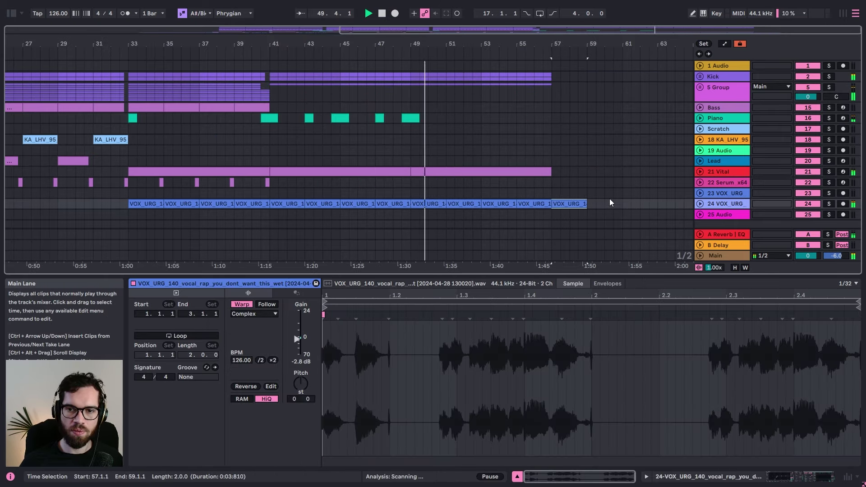
left_click_drag(488, 41, 489, 28)
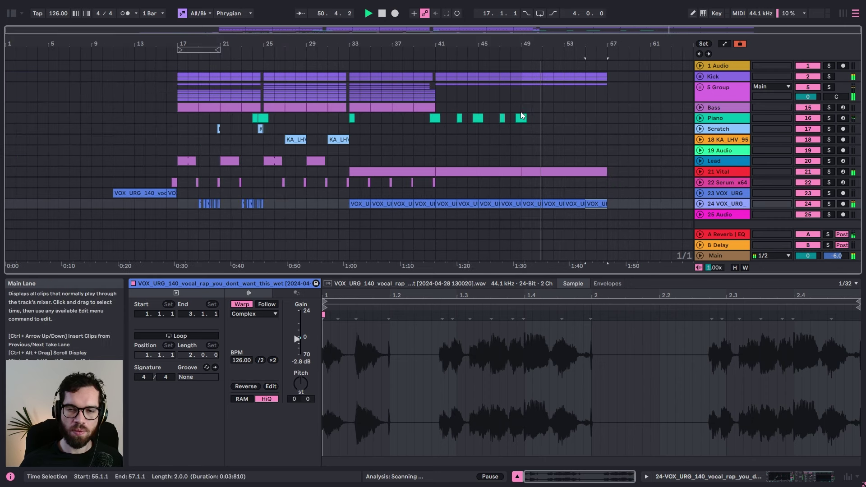
Step: Duplicate the piano clips of bars 41–49 to start at bar 49
left_click(440, 125)
left_click_drag(440, 126, 524, 119)
key("ctrl+d")
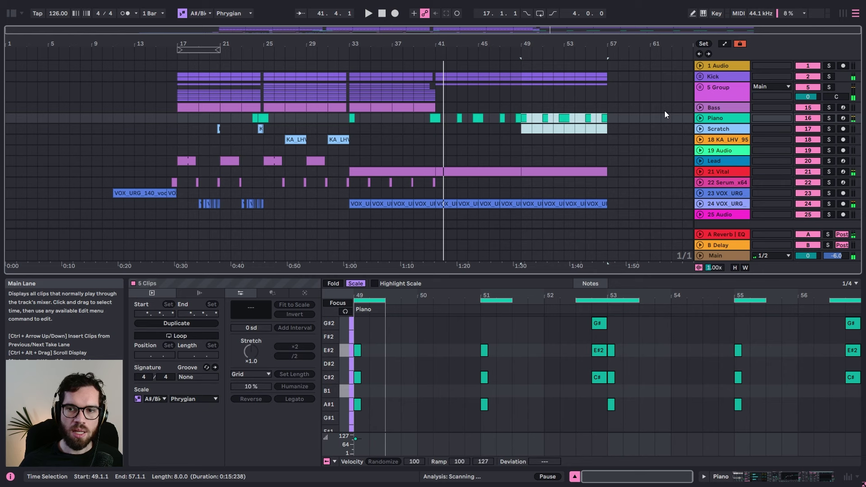
Step: Consolidate the bass clips of bars 33–41 into one clip and paste a copy at bar 49
left_click(700, 107)
left_click(360, 108)
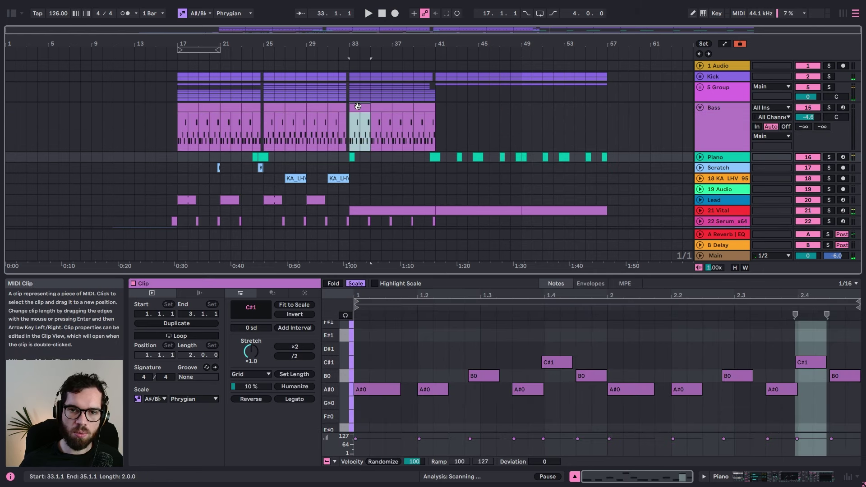
left_click(443, 111, "shift")
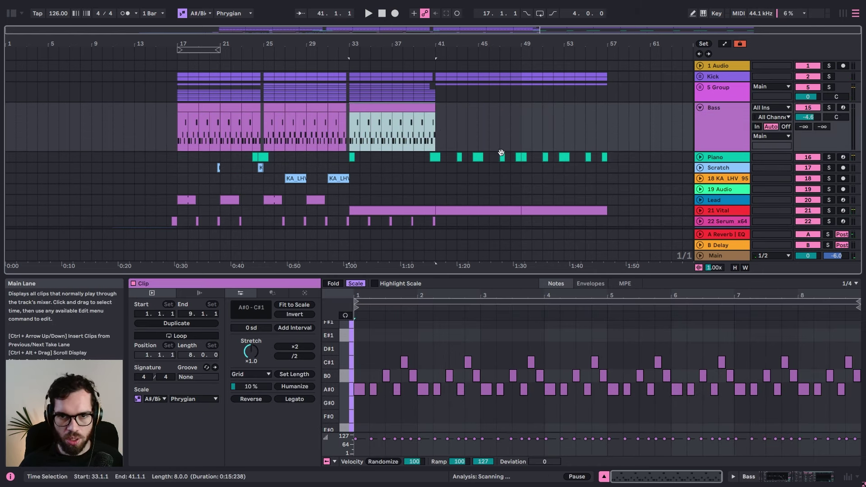
left_click(524, 138)
key("ctrl+v")
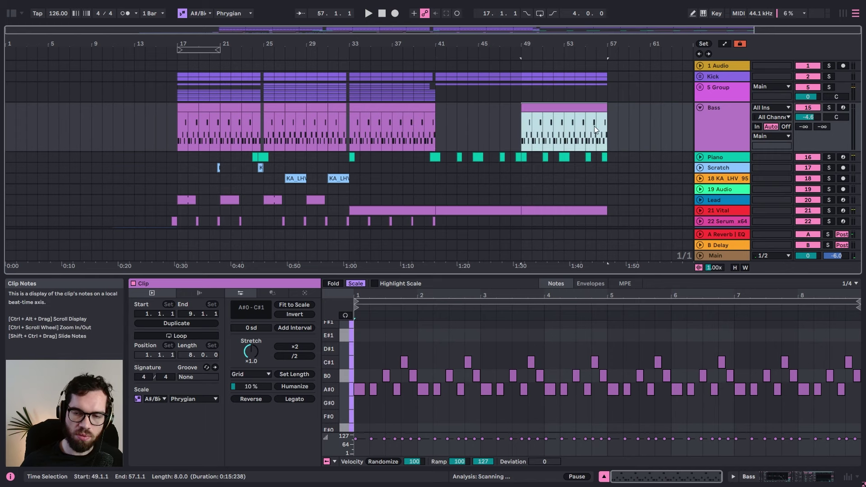
Step: Load Auto Filter at the end of the Bass device chain and switch it to high-pass
double_click(715, 121)
key("space")
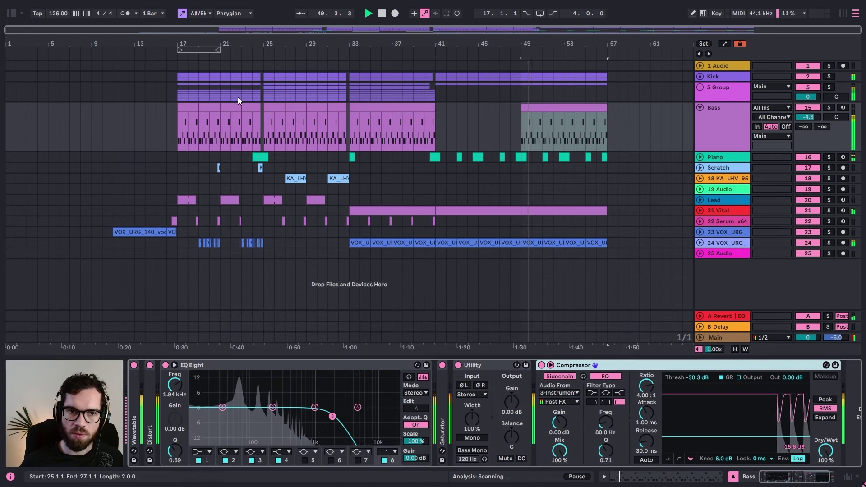
left_click(11, 15)
double_click(146, 110)
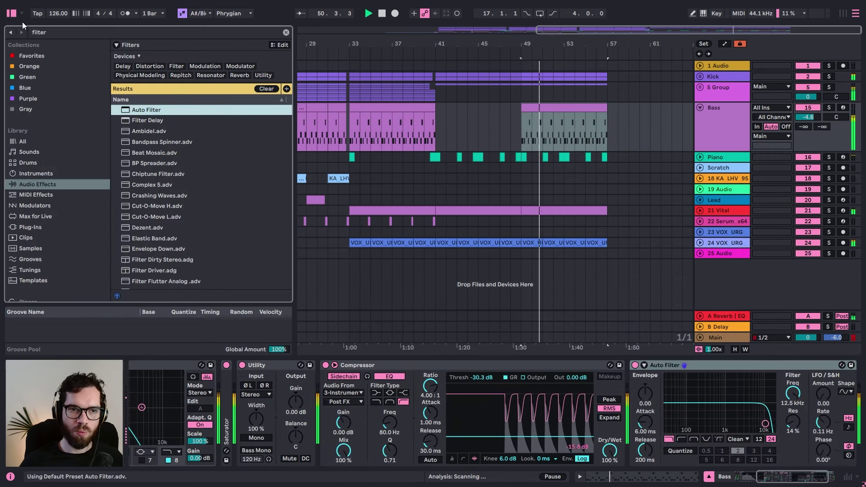
left_click(681, 439)
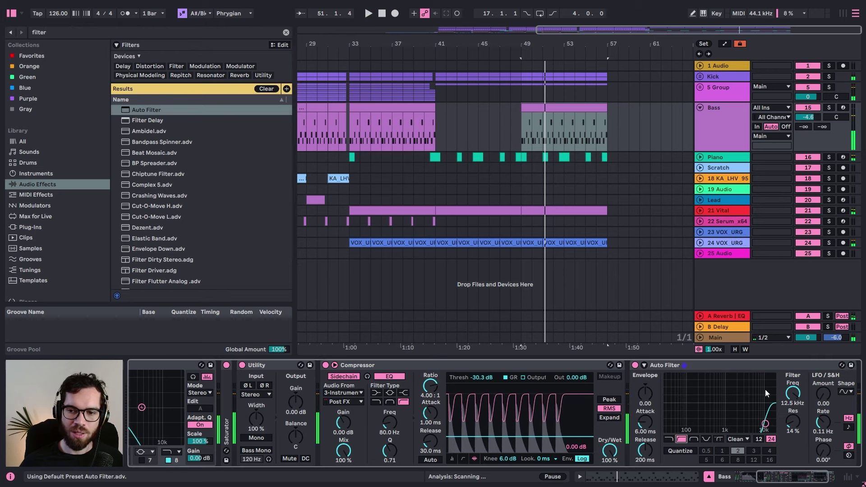
Step: Set the bass filter frequency to 552 Hz and automate a ramp up to it between bars 45 and 47
left_click_drag(765, 424, 716, 424)
key("space")
key("a")
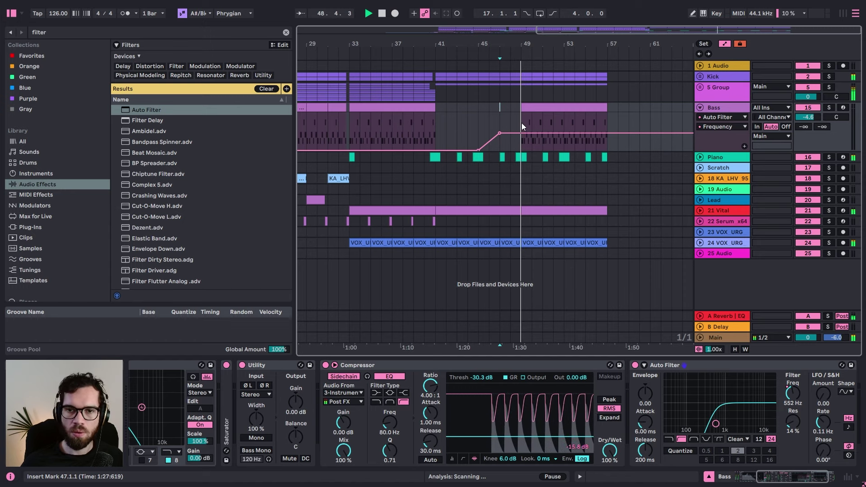
Step: Play the bass from bar 33 and from bar 48 to compare it without and with the high-pass filter
left_click(527, 109)
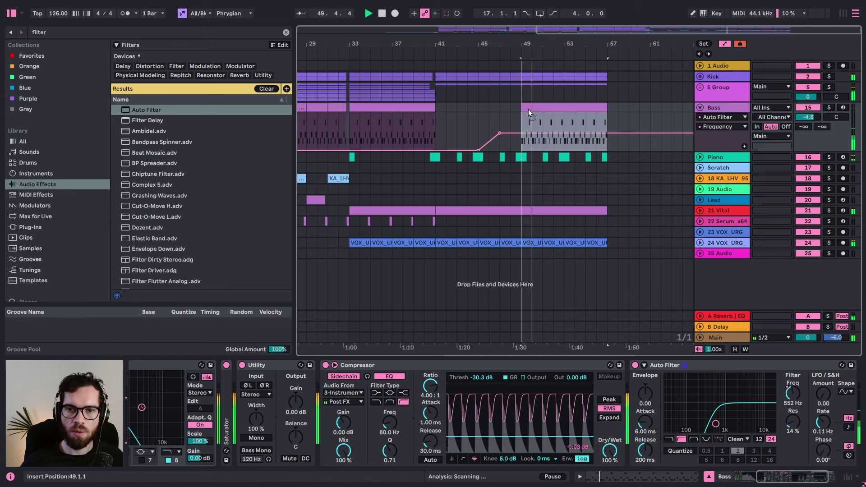
left_click(438, 112)
key("a")
left_click(431, 108)
key("space")
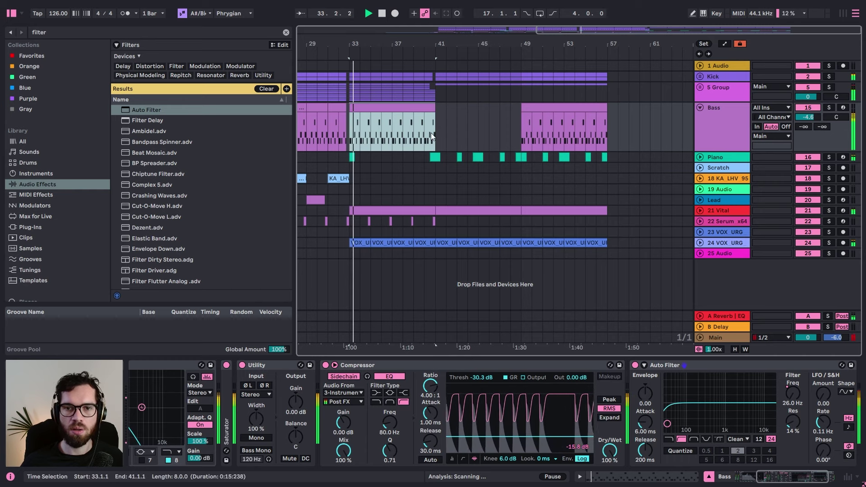
left_click(438, 116)
key("space")
key("space")
left_click_drag(511, 43, 513, 81)
left_click(515, 129)
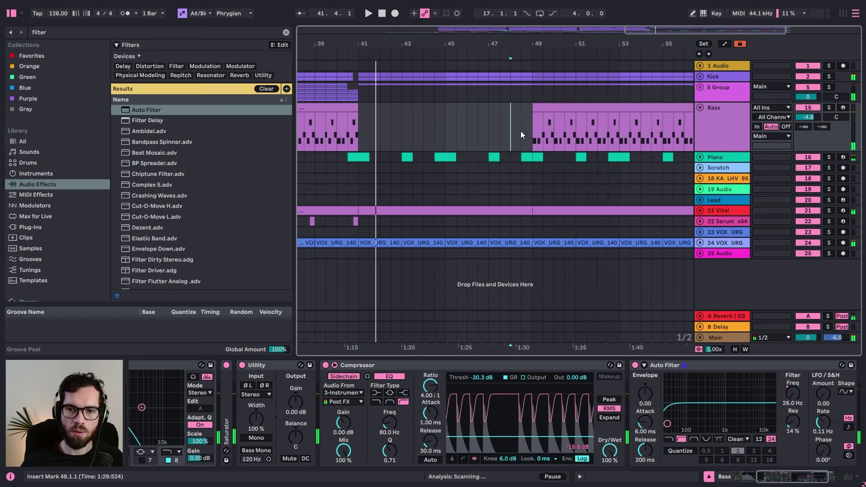
key("space")
key("space")
Step: Show the automation and lower the bass filter frequency from bar 47 onward to 68.9 Hz
key("a")
left_click_drag(489, 134, 517, 150)
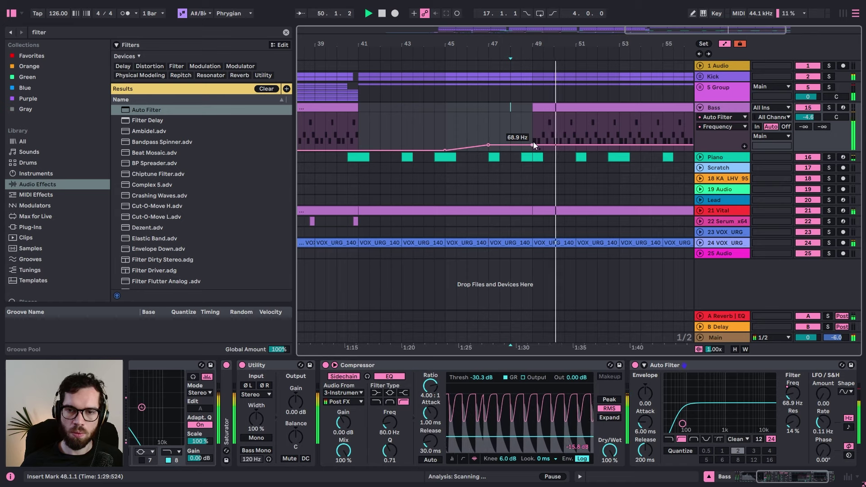
left_click_drag(564, 48, 505, 28)
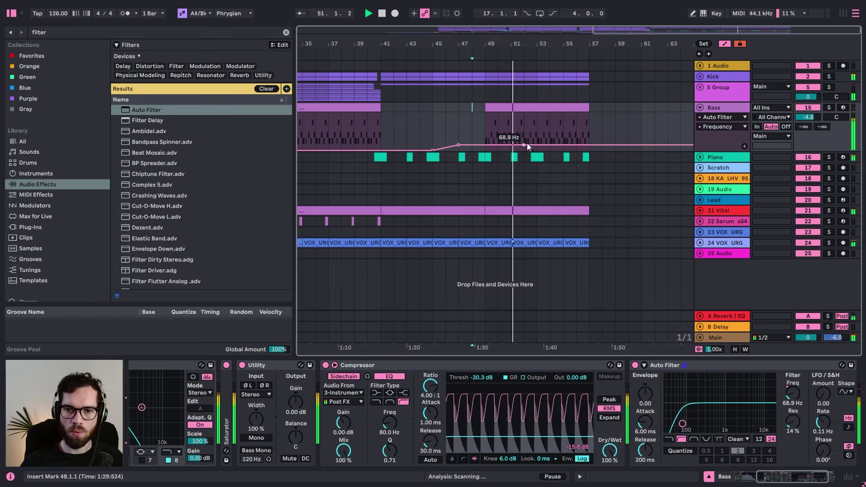
Step: Fold the Bass track and duplicate bars 49 to 57 of the Kick through vocal tracks, extending the arrangement to bar 65
left_click(711, 111)
left_click(707, 106)
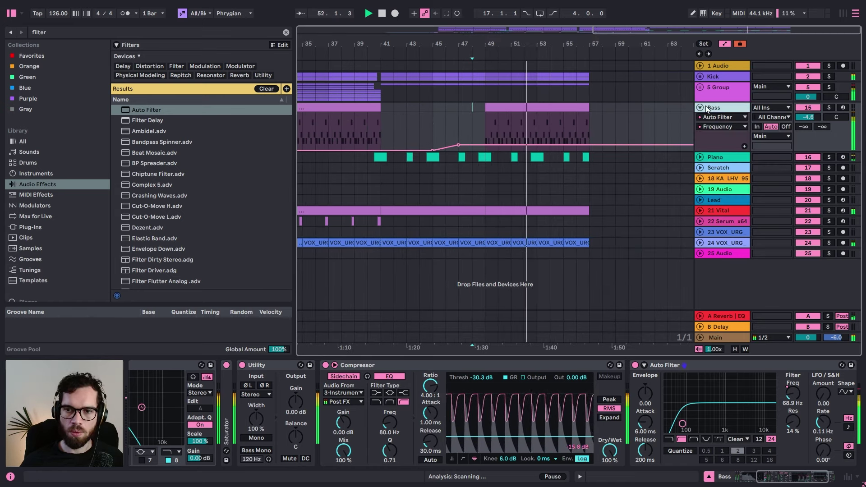
key("ctrl+a")
key("u")
left_click(550, 91)
left_click_drag(484, 71, 589, 224)
key("ctrl+d")
left_click(627, 215)
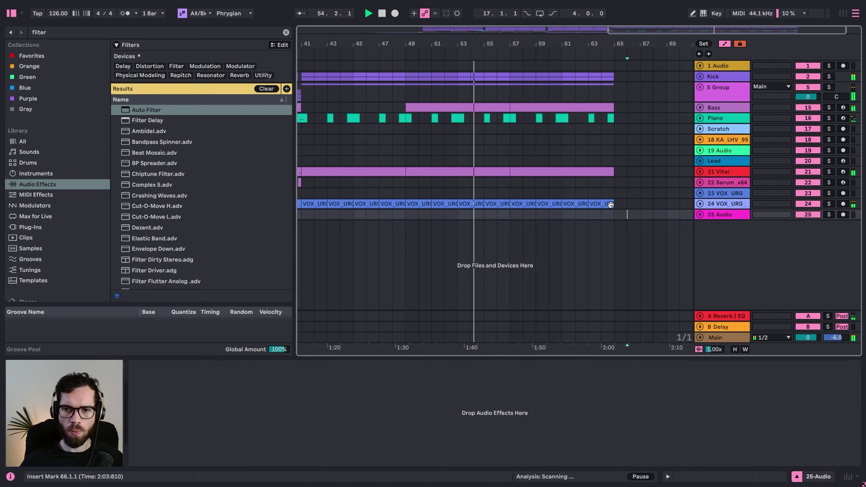
Step: Repeat a one-beat slice of the VOX_URG vocal on track 24 from bar 57 through bar 64
left_click(700, 203)
left_click_drag(528, 40, 492, 225)
left_click(476, 224)
key("ctrl+d")
key("ctrl+d")
key("ctrl+d")
key("ctrl+d")
key("ctrl+d")
key("ctrl+d")
key("ctrl+d")
key("ctrl+d")
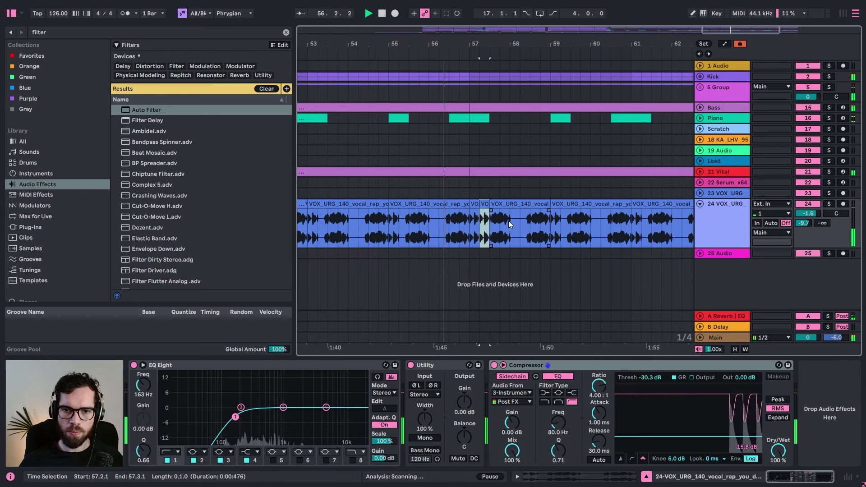
key("ctrl+d")
key("ctrl+d")
key("ctrl+d")
key("ctrl+d")
key("ctrl+d")
key("ctrl+d")
key("ctrl+d")
key("ctrl+d")
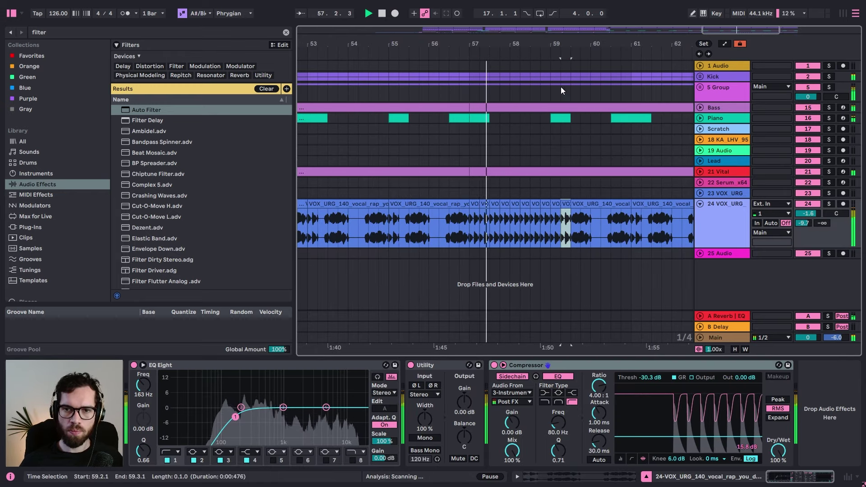
left_click_drag(566, 44, 520, 42)
key("ctrl+d")
key("ctrl+d")
key("ctrl+d")
key("ctrl+d")
key("ctrl+d")
key("ctrl+d")
key("ctrl+d")
key("ctrl+d")
key("ctrl+d")
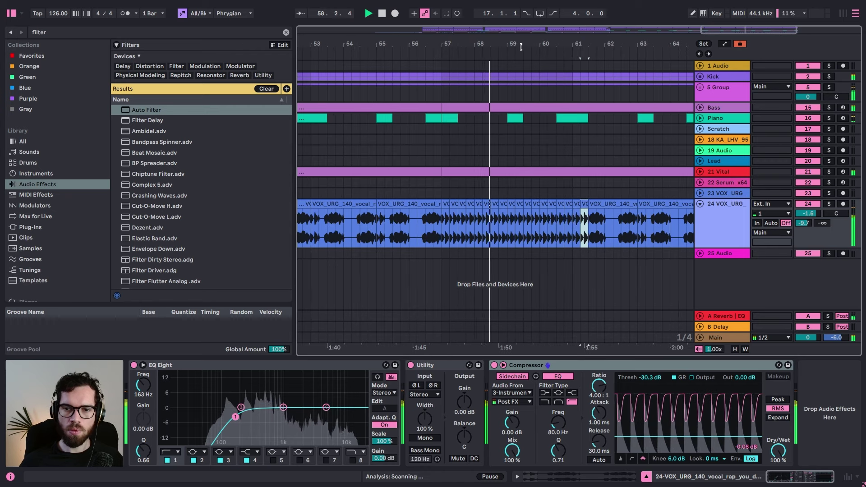
key("ctrl+d")
key("ctrl+d")
key("ctrl+d")
key("ctrl+d")
key("ctrl+d")
key("ctrl+d")
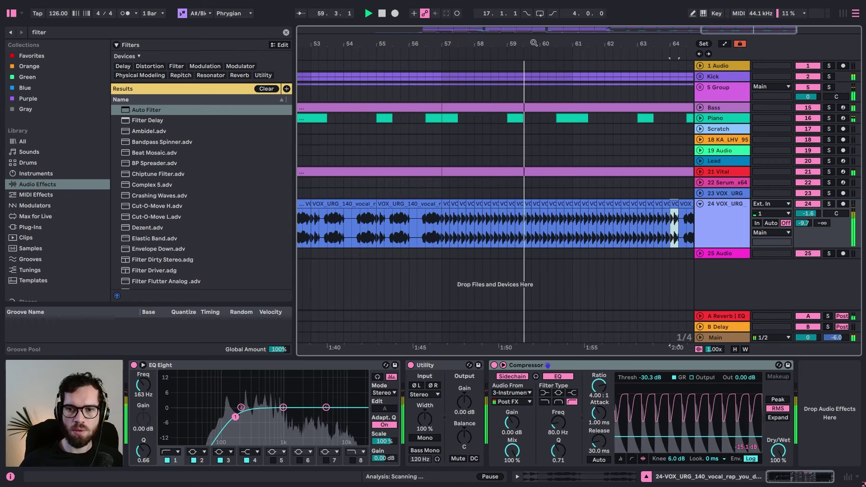
Step: Shorten the vocal slice at bar 61 to half a beat, repeat it across that bar, and play the transition
left_click_drag(537, 41, 494, 79)
key("space")
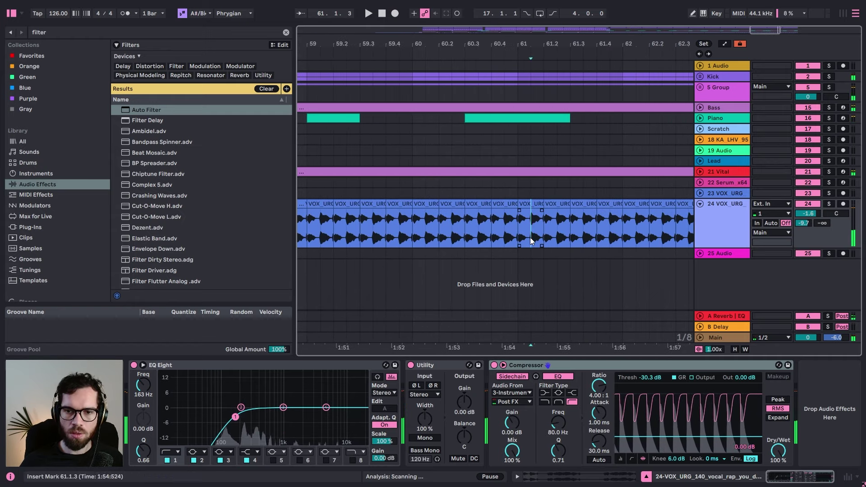
left_click_drag(532, 238, 520, 228)
key("ctrl+d")
key("ctrl+d")
key("ctrl+d")
left_click(524, 206)
left_click(549, 203, "shift")
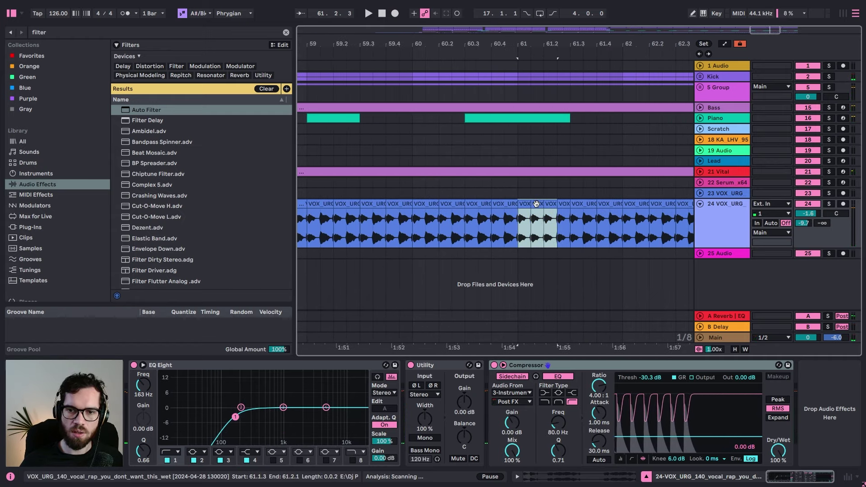
key("ctrl+d")
key("ctrl+d")
key("ctrl+d")
left_click(480, 213)
key("space")
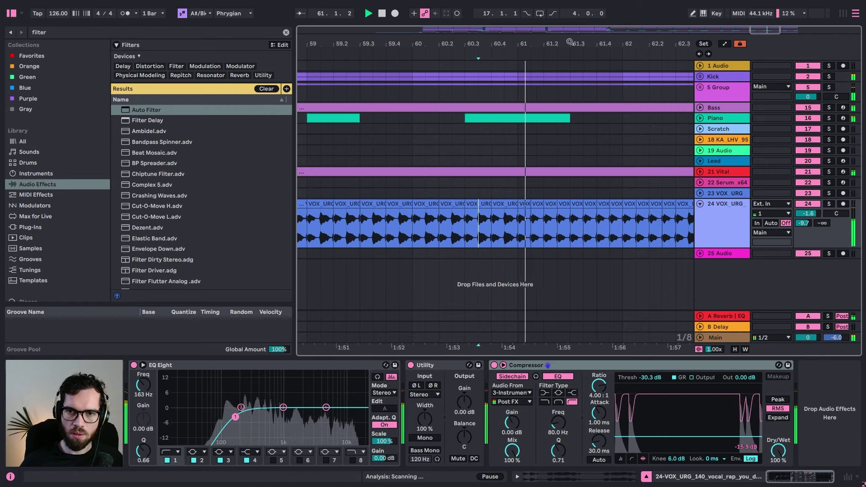
Step: Continue repeating the half-beat vocal slice from bar 62 up to bar 65
left_click_drag(570, 43, 543, 42)
left_click(630, 204)
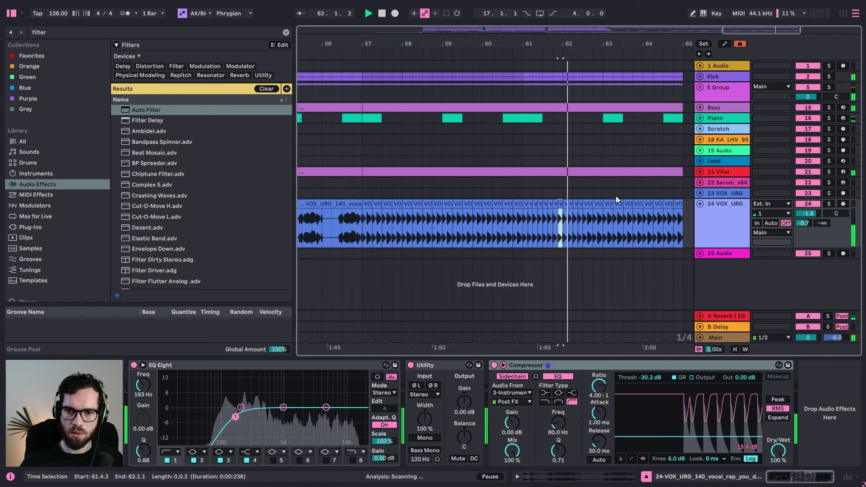
key("ctrl+d")
key("ctrl+d")
key("ctrl+d")
key("ctrl+d")
key("ctrl+d")
key("ctrl+d")
key("ctrl+d")
key("ctrl+d")
key("ctrl+d")
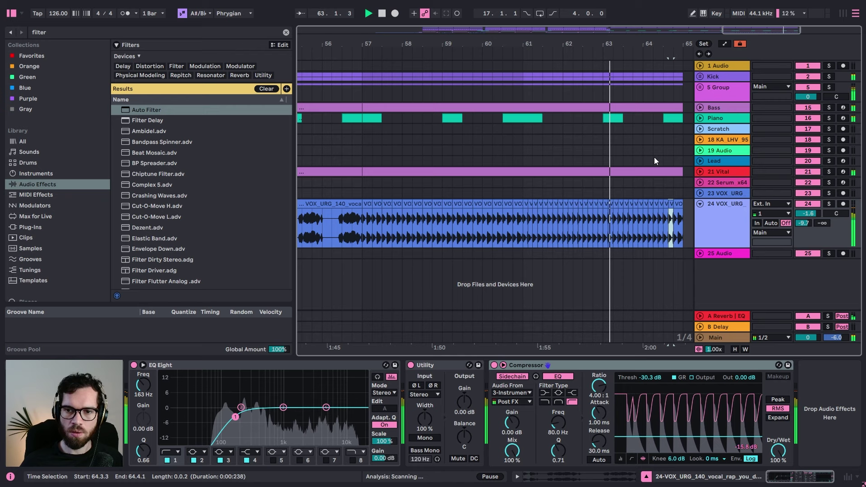
key("ctrl+d")
Step: Repeat a sixteenth-note vocal slice from bar 63 into bar 64 and play the build from beat 62.3
scroll(666, 90, "up", 3)
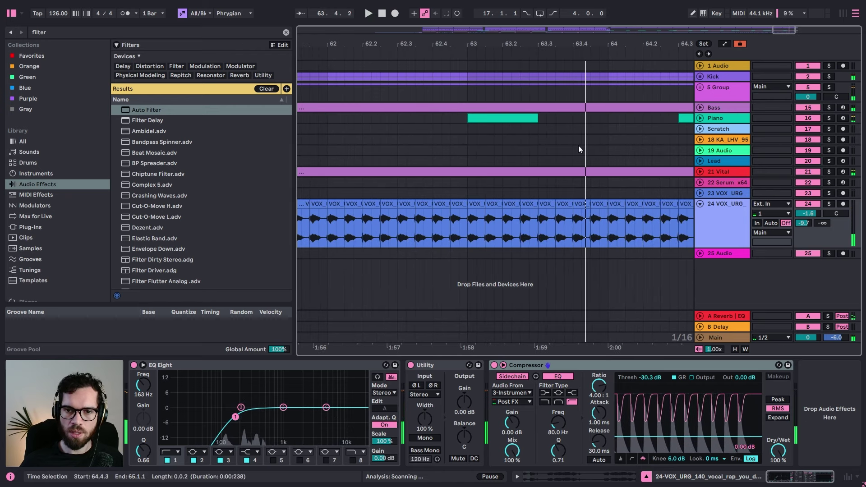
key("ctrl+d")
key("ctrl+d")
key("ctrl+d")
key("ctrl+d")
key("ctrl+d")
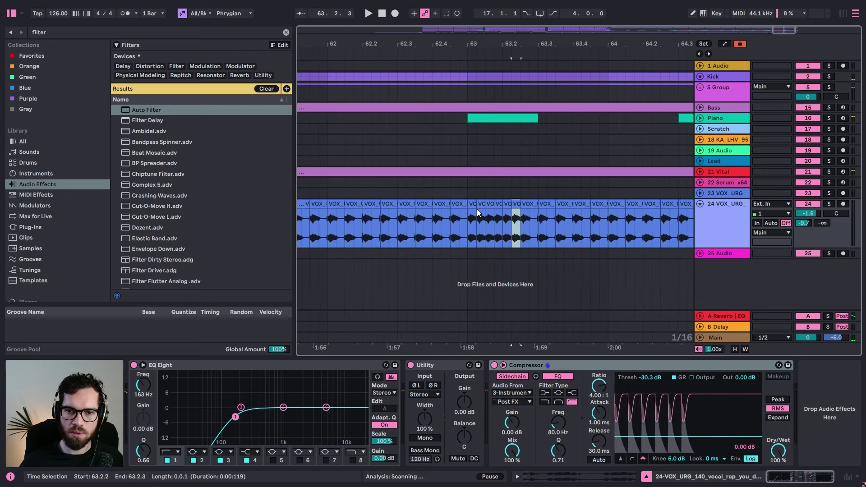
left_click(473, 204, "shift")
key("ctrl+d")
key("ctrl+d")
left_click(422, 193)
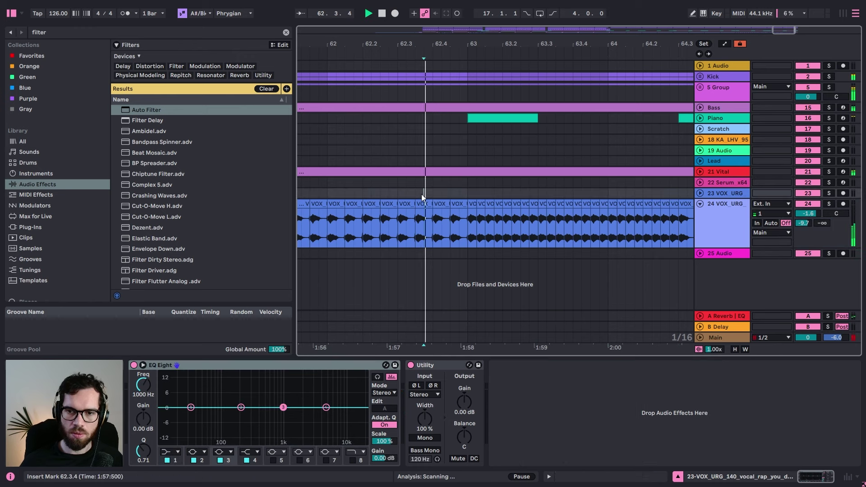
key("space")
key("minus")
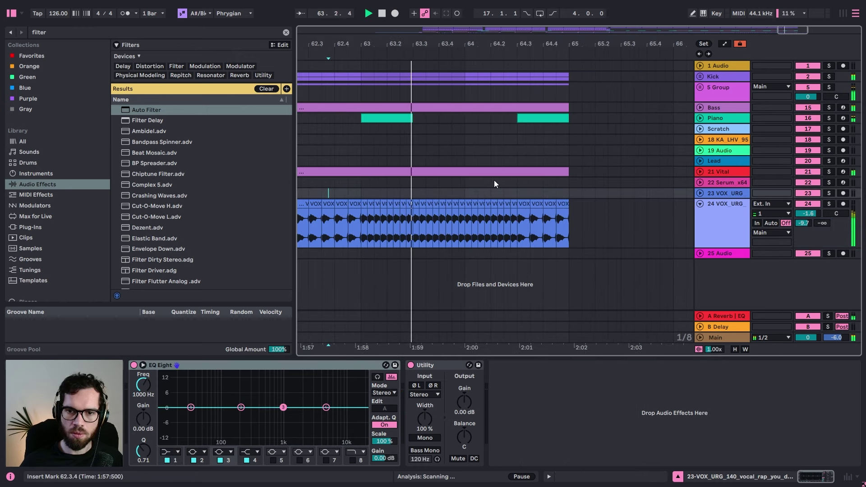
Step: Fill the vocal track up to bar 65 with the sixteenth-note slices and delete the overhang beyond it
left_click(469, 204)
left_click(500, 205, "shift")
key("ctrl+d")
key("ctrl+d")
left_click_drag(606, 209, 570, 212)
key("Delete")
key("space")
left_click(531, 162)
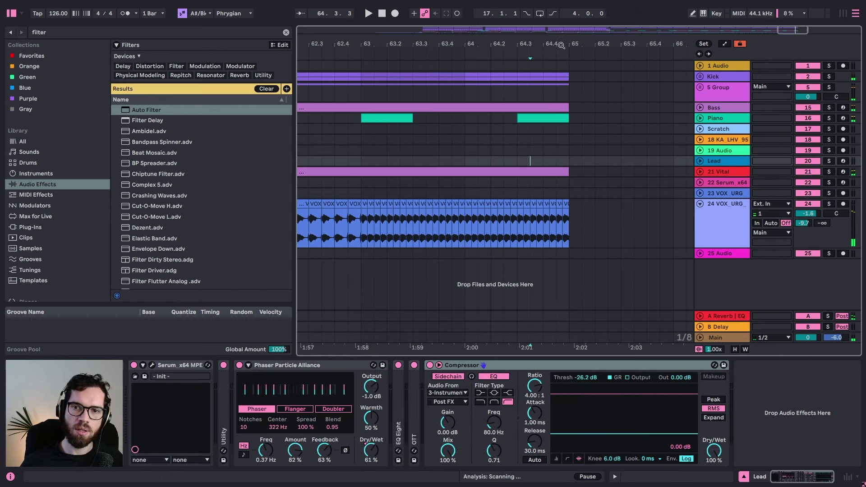
Step: Insert a new MIDI track below the Scratch track and try a browser search for "ser"
key("minus")
key("minus")
key("minus")
left_click_drag(508, 47, 607, 46)
left_click(552, 127)
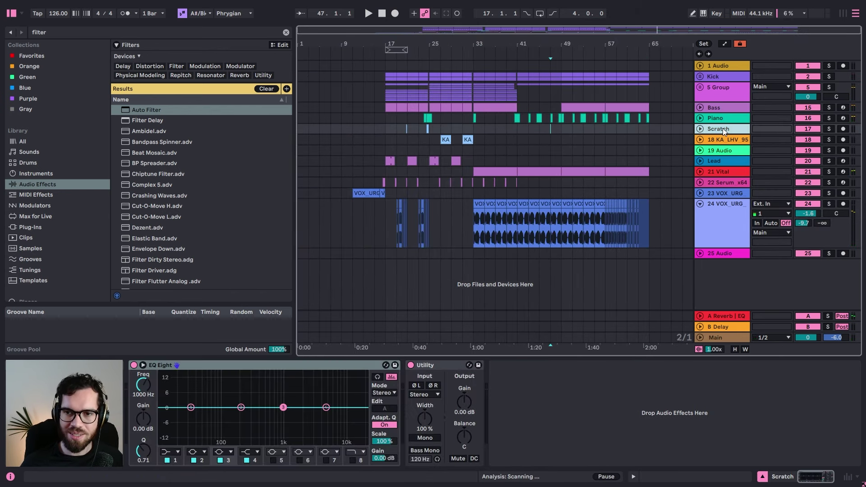
key("ctrl+shift+t")
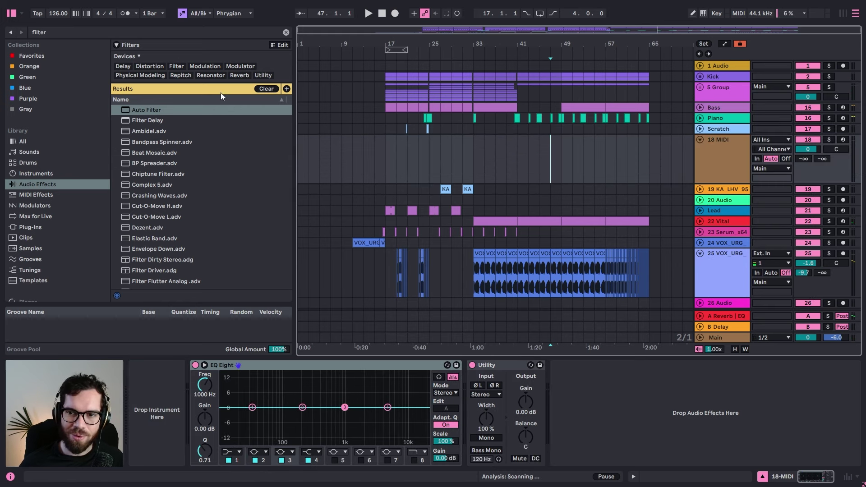
left_click(35, 32)
type("ser")
key("BackSpace")
key("BackSpace")
key("BackSpace")
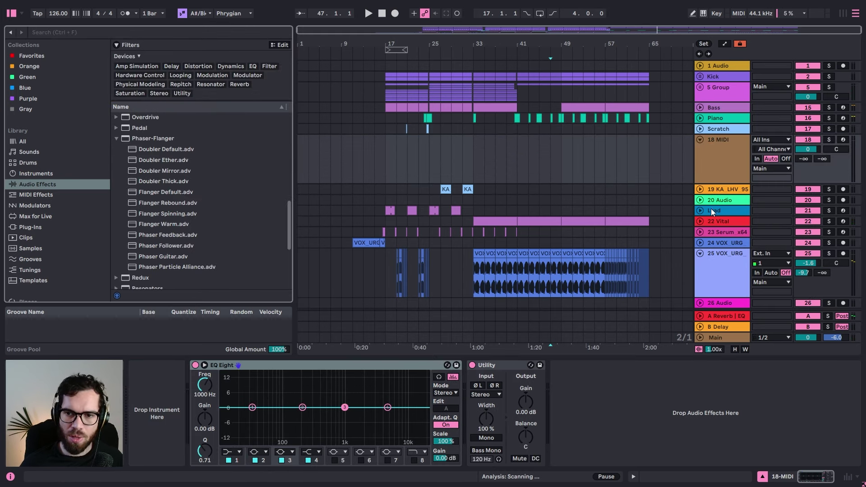
Step: Duplicate the Lead track with its devices and delete the empty MIDI track
left_click(711, 208)
left_click(699, 211)
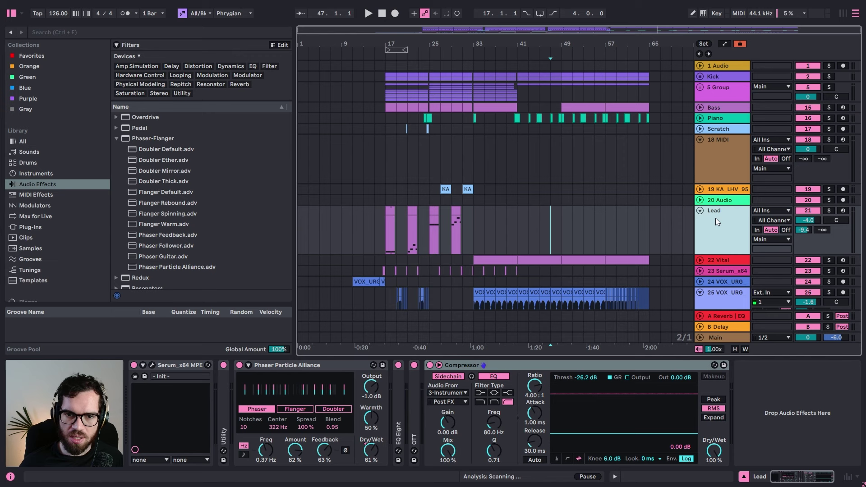
key("ctrl+d")
left_click(717, 166)
key("Delete")
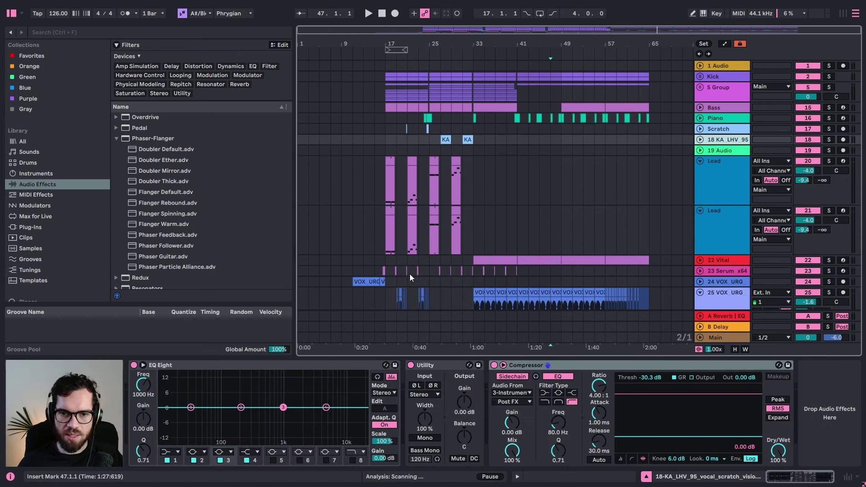
Step: Move the duplicated Lead's first clip to bar 41, extend it to 64.4.1, and turn its notes into one held A#0
left_click_drag(391, 222, 646, 215)
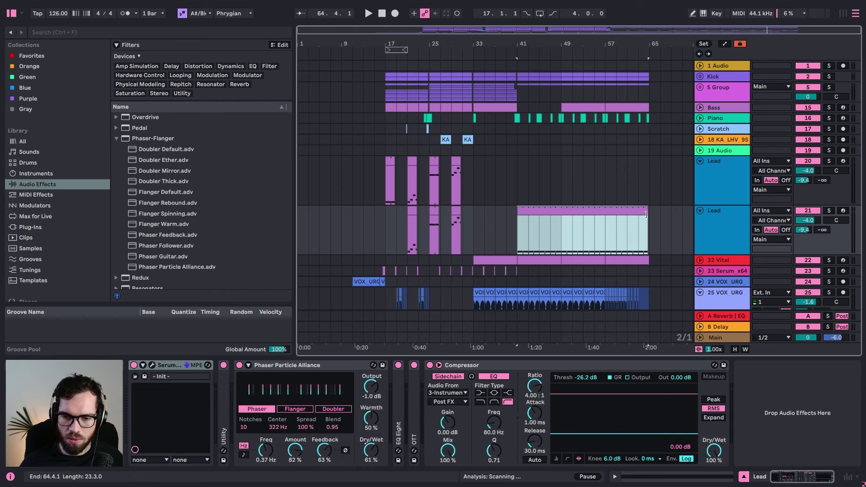
double_click(573, 211)
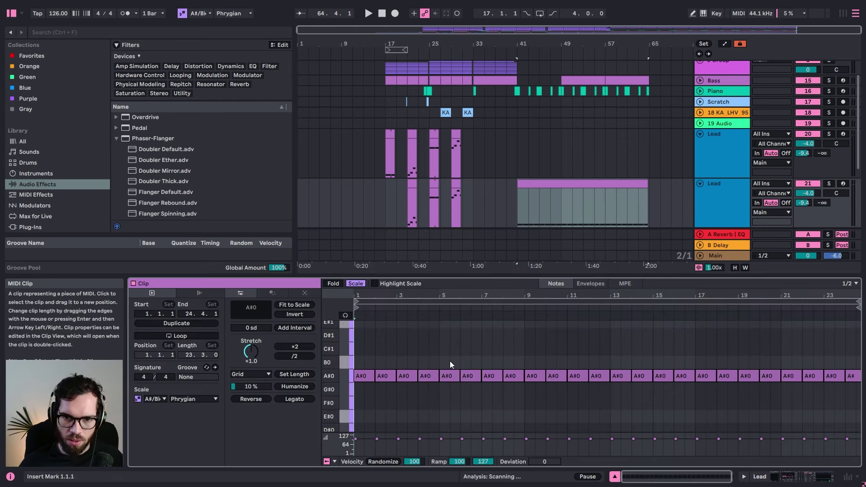
left_click(372, 377)
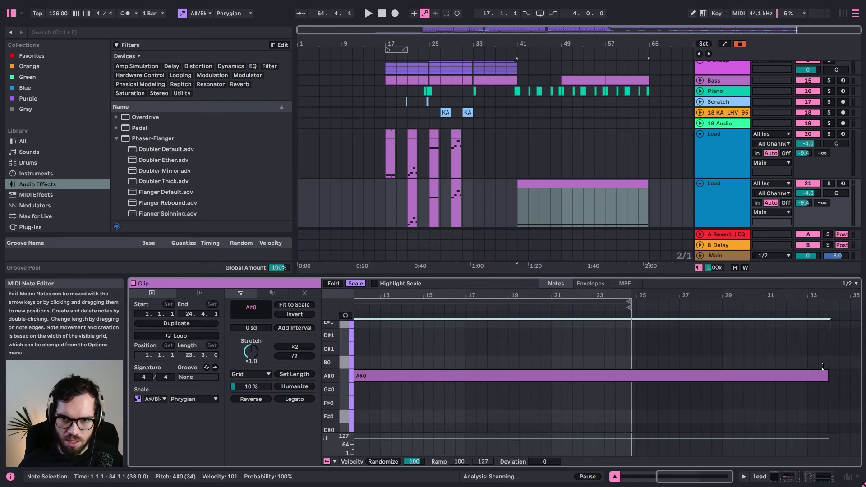
Step: Solo the duplicated Lead track and delete its leftover clips before bar 33
key("space")
left_click(828, 184)
left_click(634, 186)
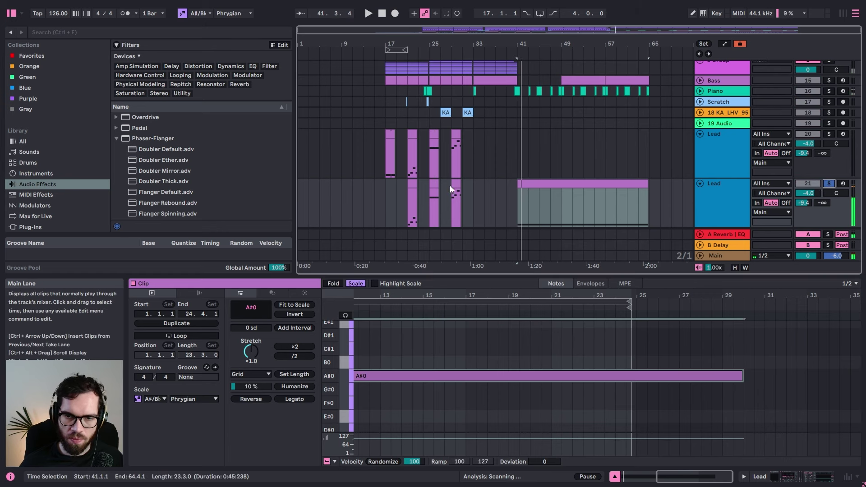
key("space")
left_click_drag(463, 197, 396, 191)
key("Delete")
Step: Play the held Lead note and open the duplicated Lead's Serum instrument
left_click(584, 182)
key("space")
left_click(721, 193)
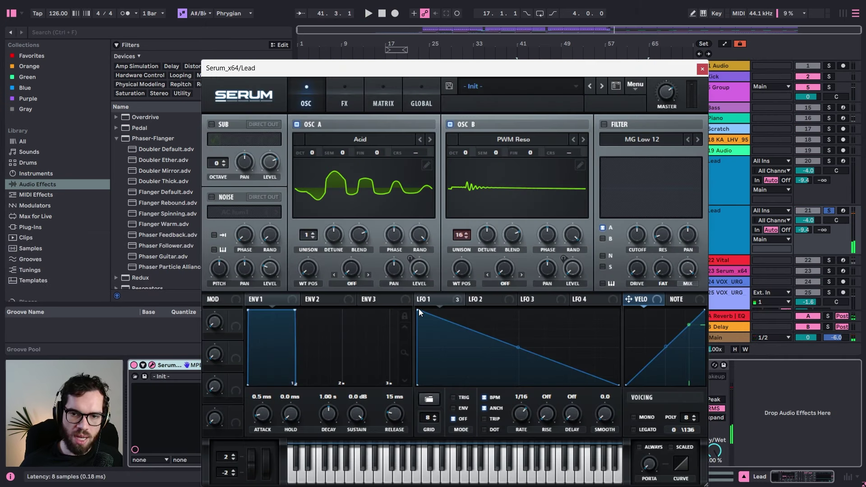
key("space")
Step: Reshape LFO 1 into a central peak with a curved rise and a curved fall
left_click_drag(419, 310, 518, 286)
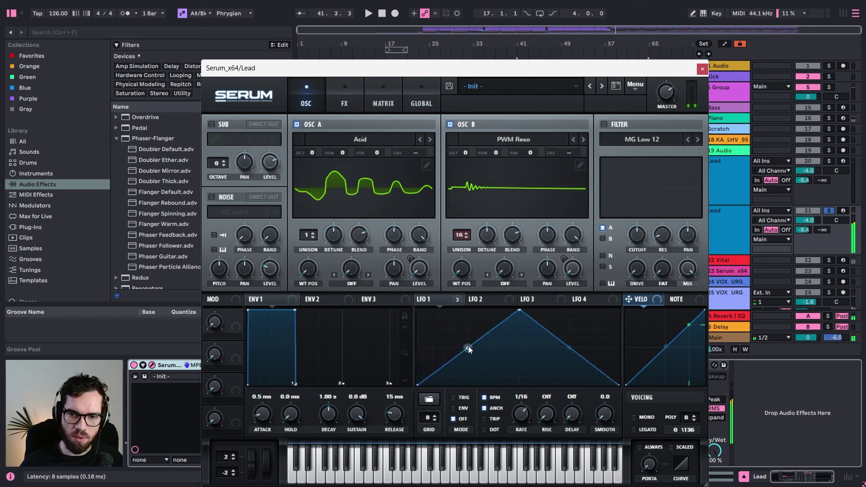
key("space")
left_click_drag(469, 349, 471, 351)
left_click_drag(570, 351, 569, 334)
key("space")
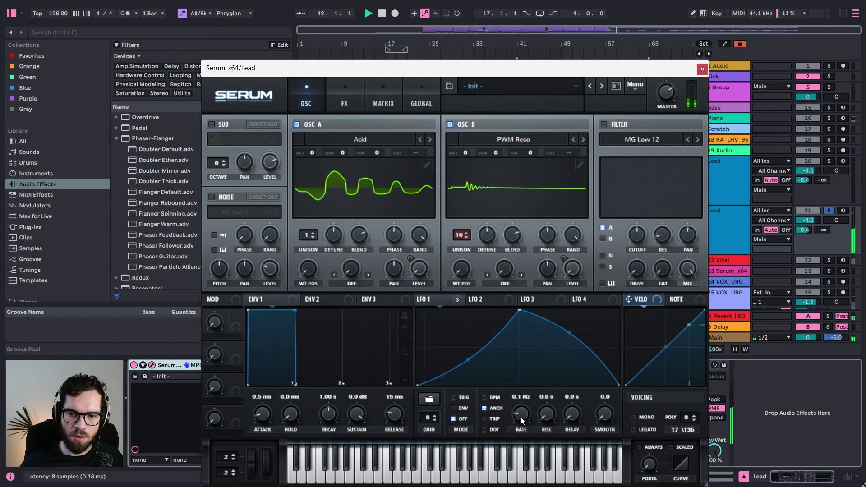
Step: Set LFO 1 to an unsynced 0.4 Hz rate in TRIG mode and load the Basic sine shape
left_click_drag(520, 417, 531, 399)
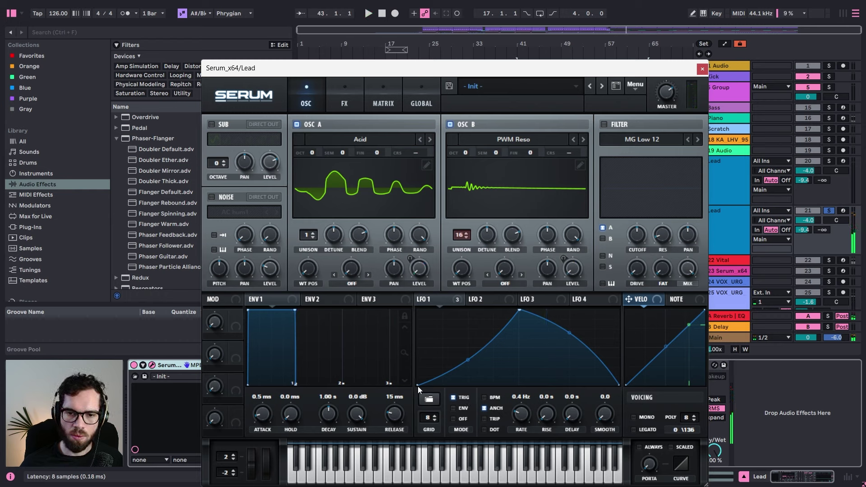
left_click_drag(418, 386, 419, 361)
left_click(430, 399)
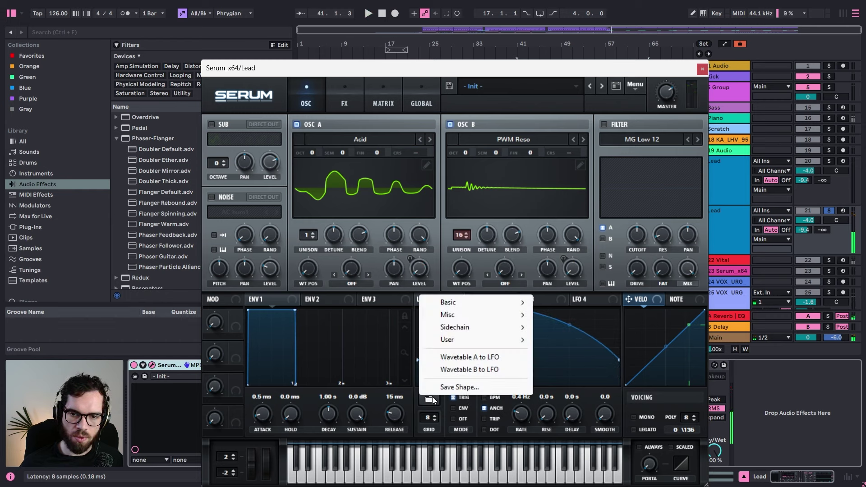
mouse_move(472, 308)
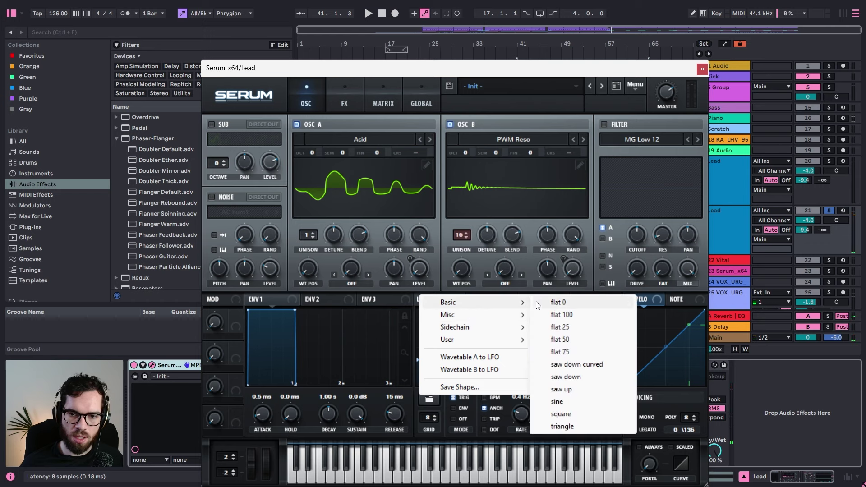
left_click(550, 399)
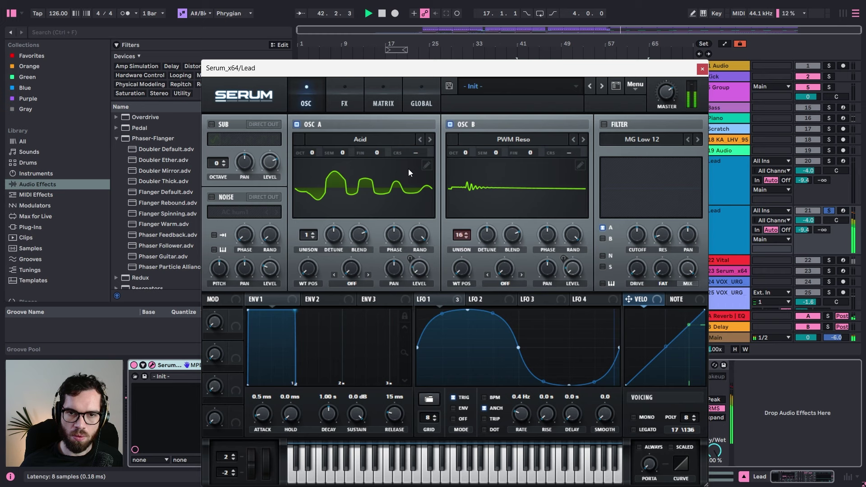
Step: Review the Serum effects chain down to the filter, and return to the oscillator page
left_click(346, 104)
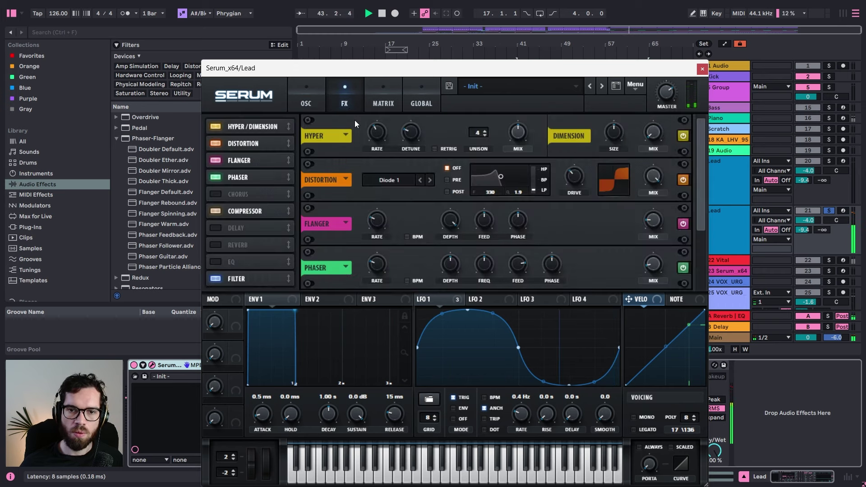
left_click_drag(702, 185, 682, 278)
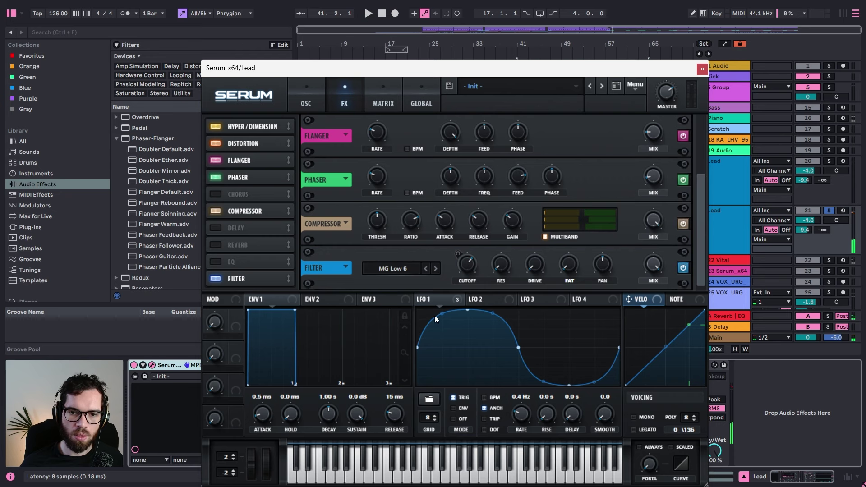
left_click(318, 93)
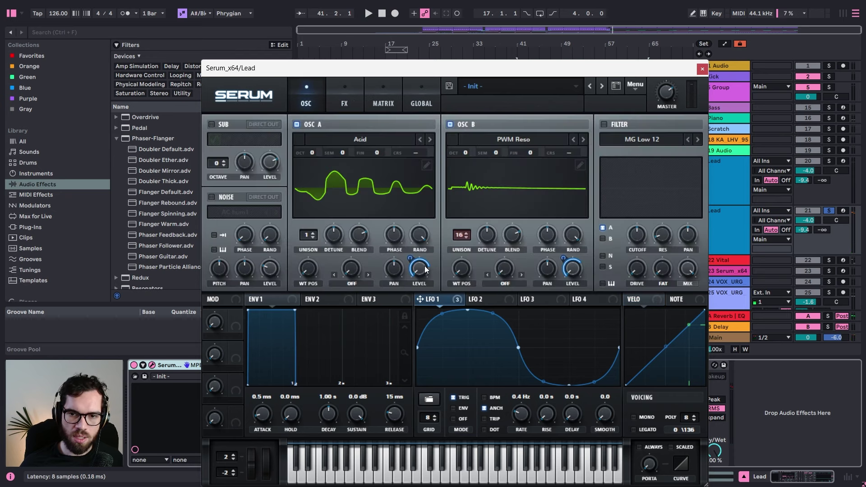
Step: Lower the effects filter's cutoff to 20 Hz during playback and replace LFO 1's sine shape with a flat line
left_click(341, 104)
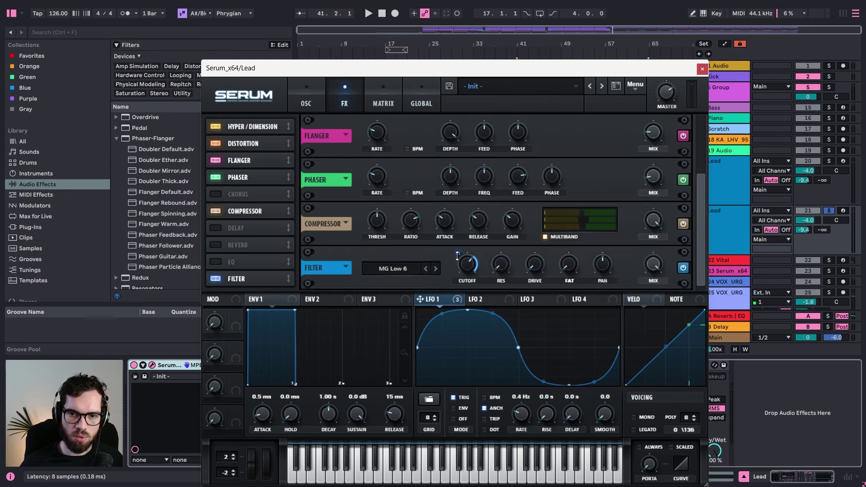
key("space")
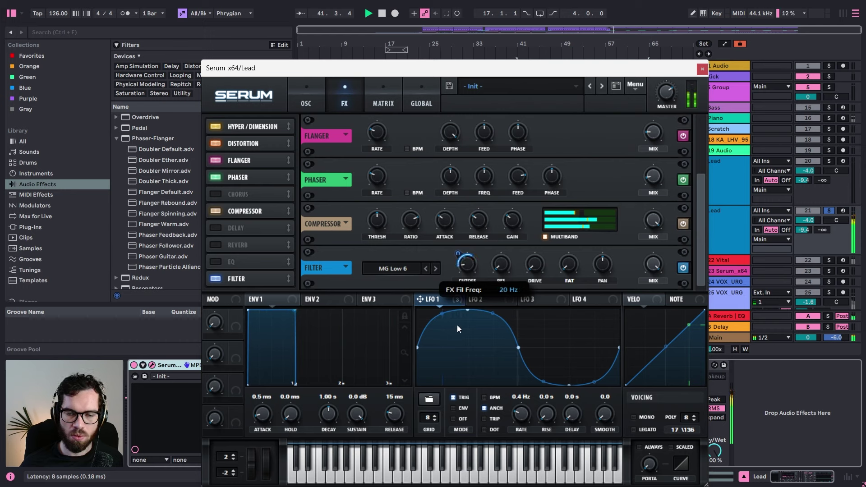
left_click(428, 401)
mouse_move(455, 302)
left_click(559, 301)
key("space")
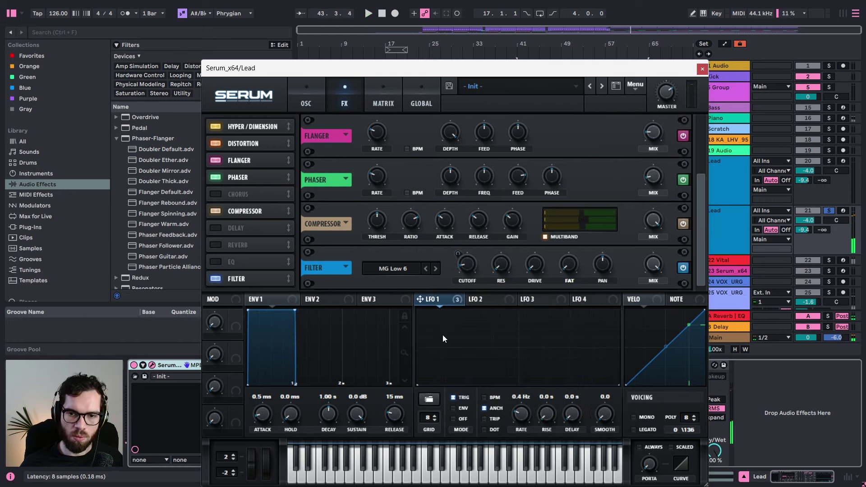
Step: Shape LFO 1 into an early peak about a quarter through with inward-curved rise and fall, and set its rate to 0.8 Hz
key("space")
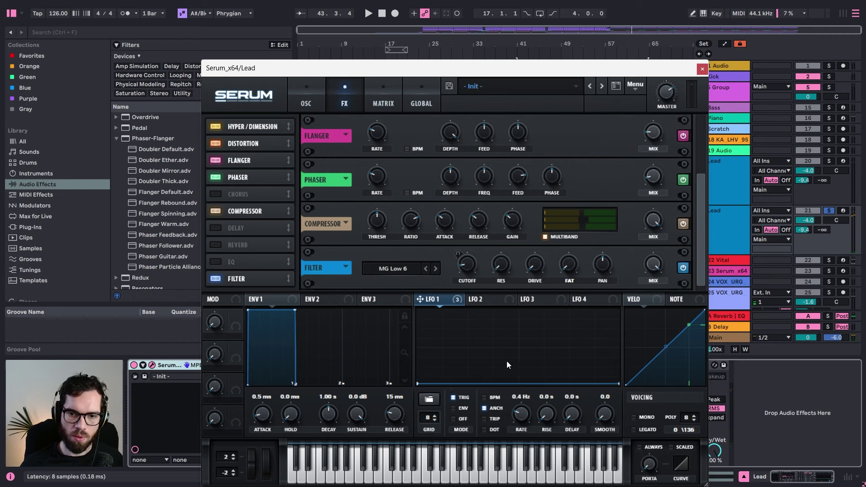
left_click_drag(503, 387, 474, 343)
key("space")
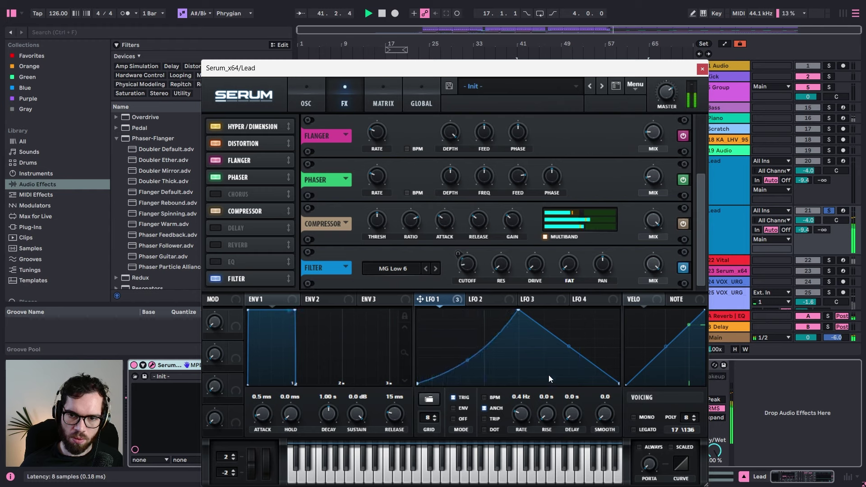
left_click_drag(522, 407, 526, 398)
left_click_drag(568, 346, 566, 357)
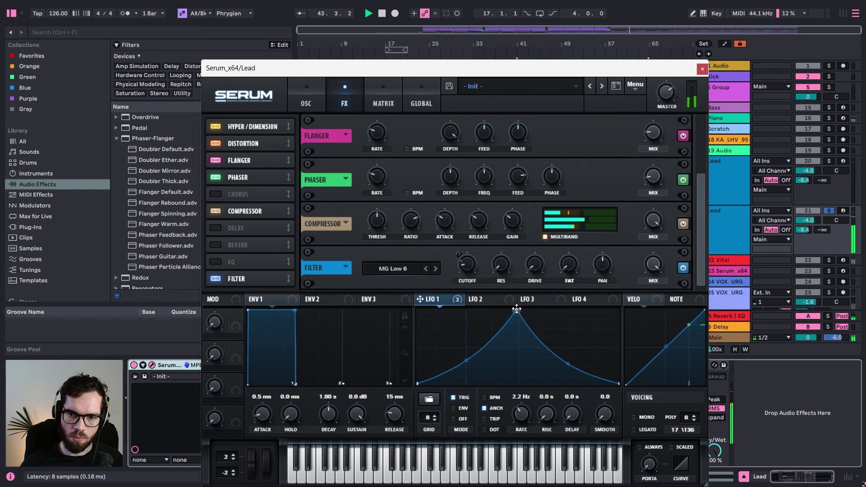
left_click_drag(517, 309, 472, 262)
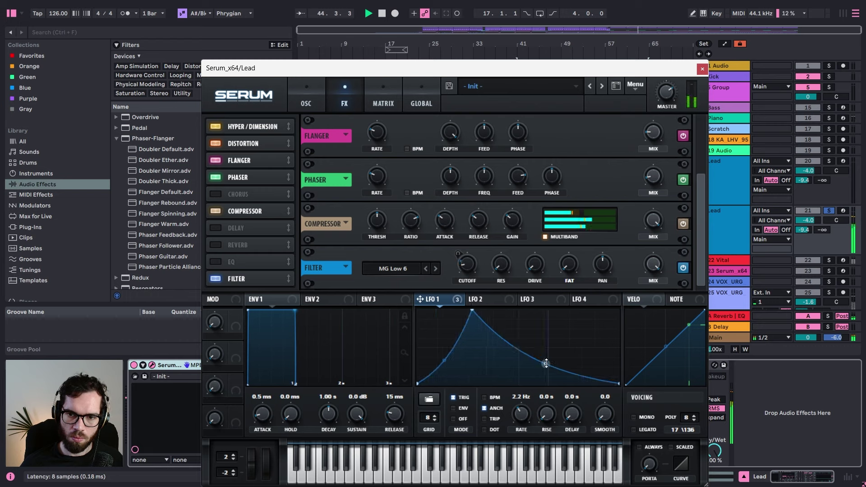
mouse_move(546, 364)
left_mouse_down()
mouse_move(547, 341)
mouse_move(540, 359)
left_mouse_up()
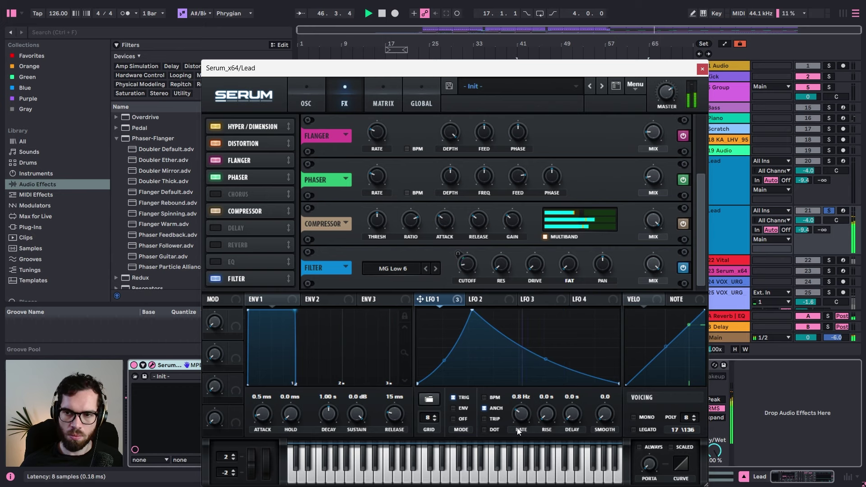
Step: Unsolo the duplicated Lead and move LFO 1's peak slightly earlier with an outward-bulging fall
left_click(829, 211)
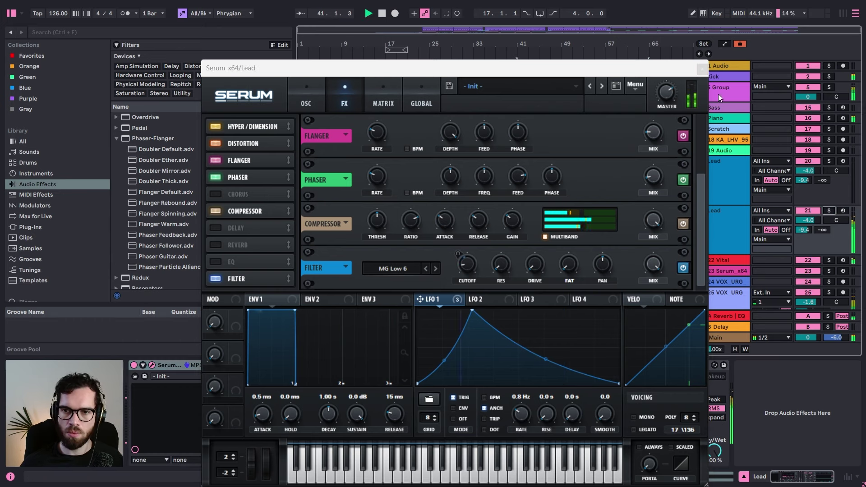
left_click(702, 68)
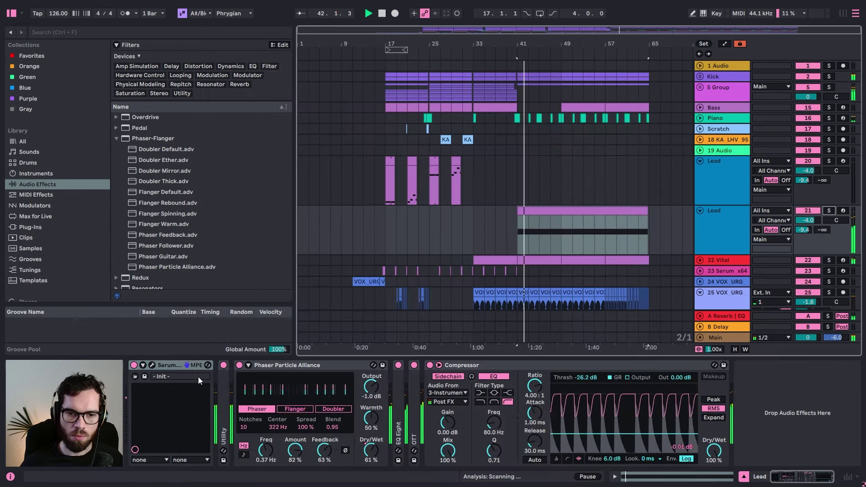
left_click(151, 365)
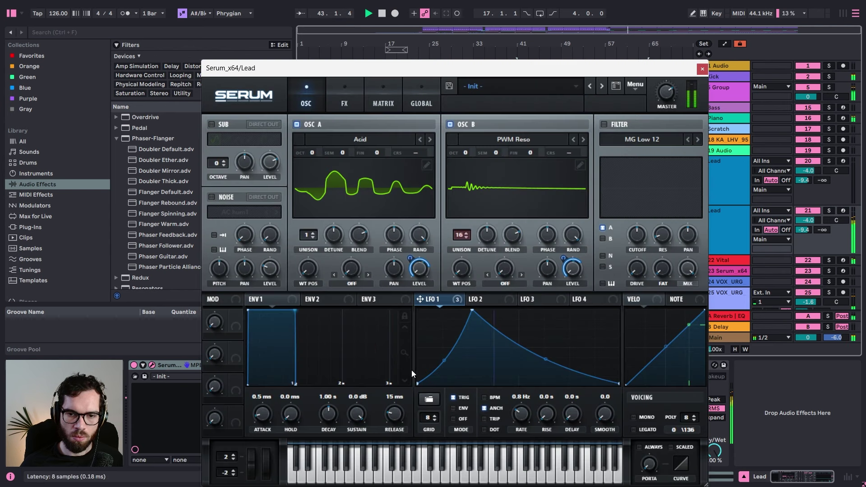
left_click_drag(472, 309, 461, 299)
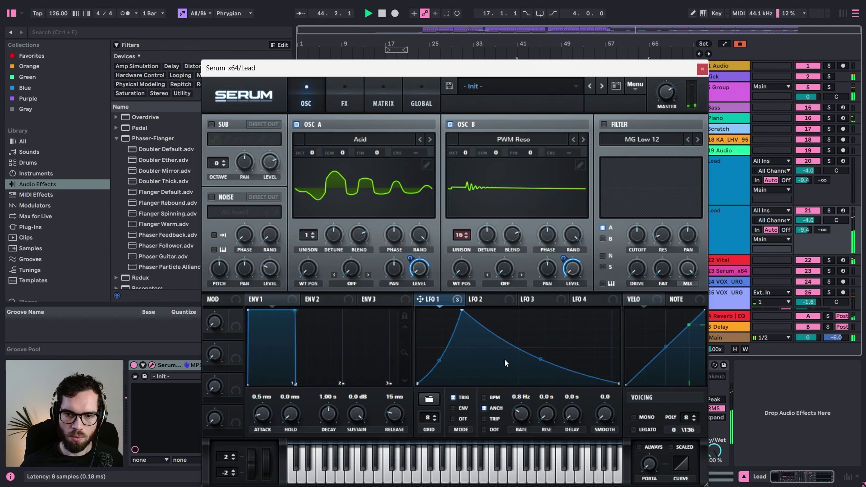
left_click_drag(539, 360, 543, 296)
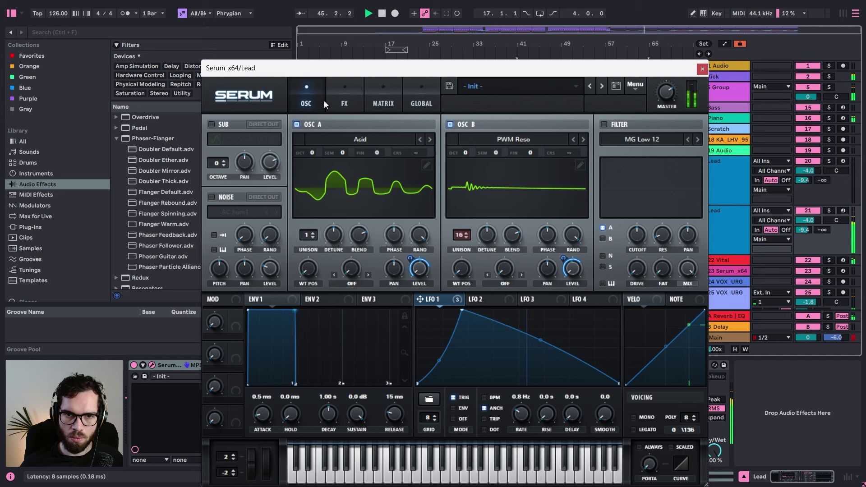
Step: Enable Serum's reverb and move it to the end of the effects chain, after the filter
left_click(344, 100)
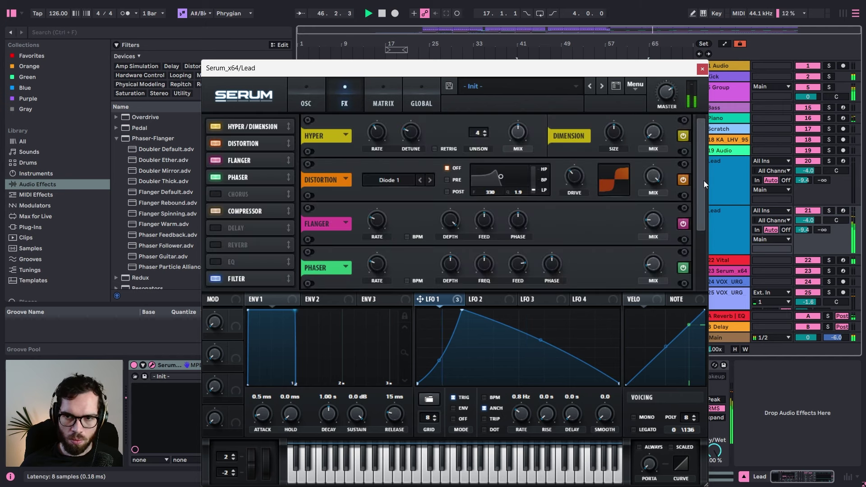
left_click_drag(702, 180, 677, 274)
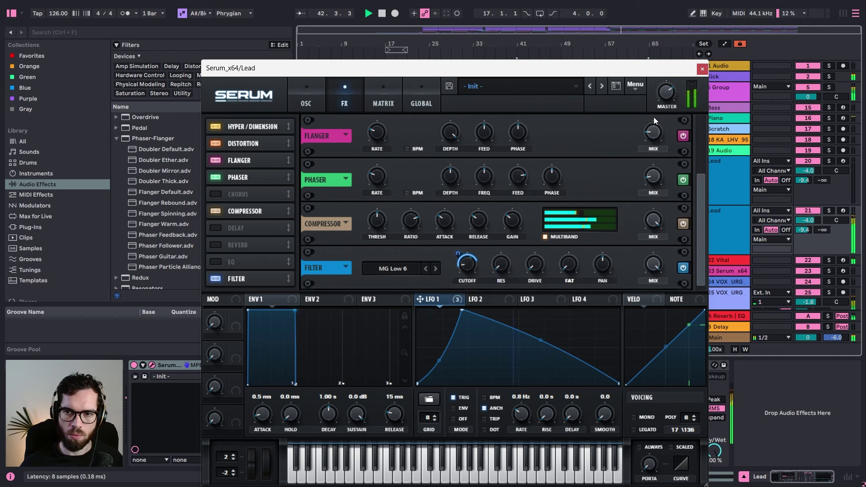
left_click(232, 245)
left_click_drag(235, 269, 233, 283)
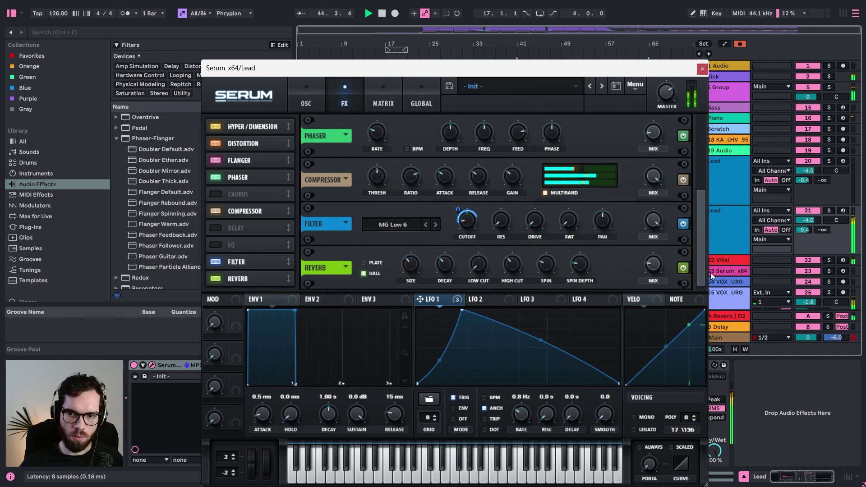
Step: Automate Serum's LFO1 Rate on the duplicated Lead as a straight ramp from 0.21 at bar 41 to 0.79 at bar 65
left_click(829, 210)
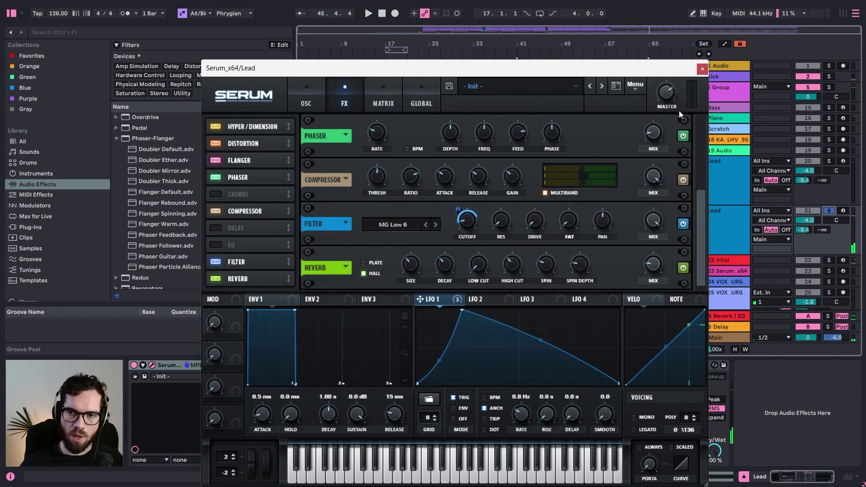
left_click(702, 69)
left_click(519, 233)
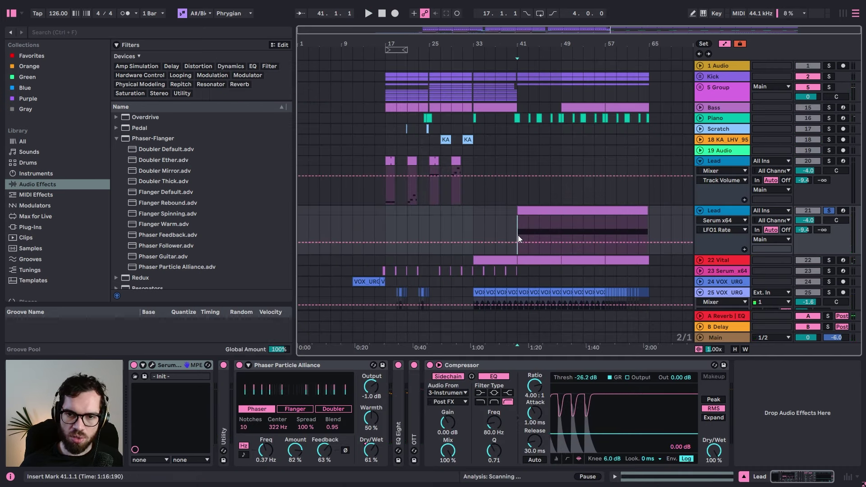
left_click(519, 243)
key("space")
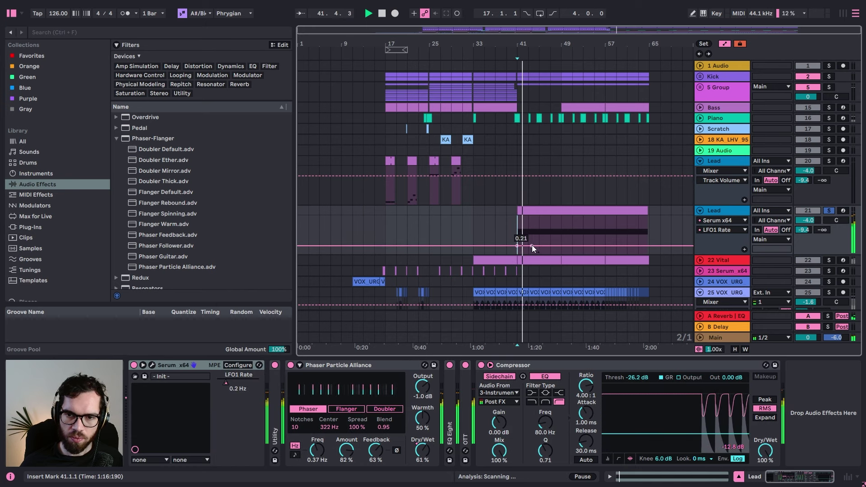
left_click_drag(573, 245, 572, 237)
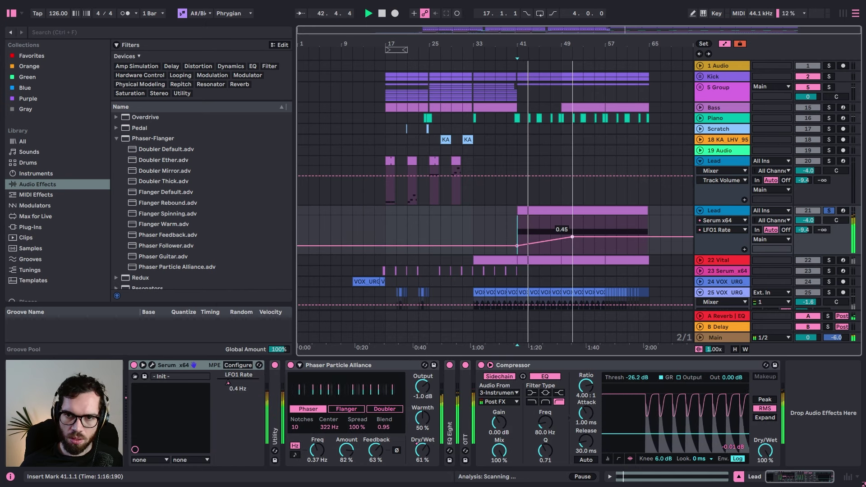
left_click_drag(649, 237, 649, 224)
left_click(829, 211)
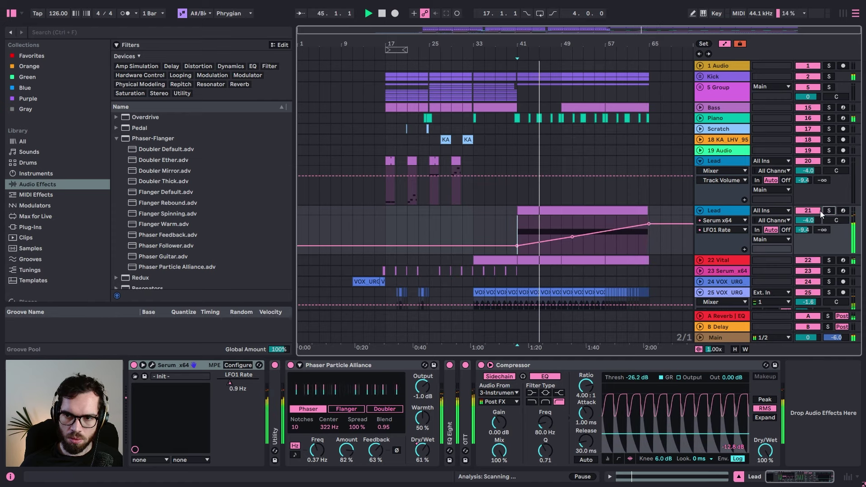
left_click(573, 237)
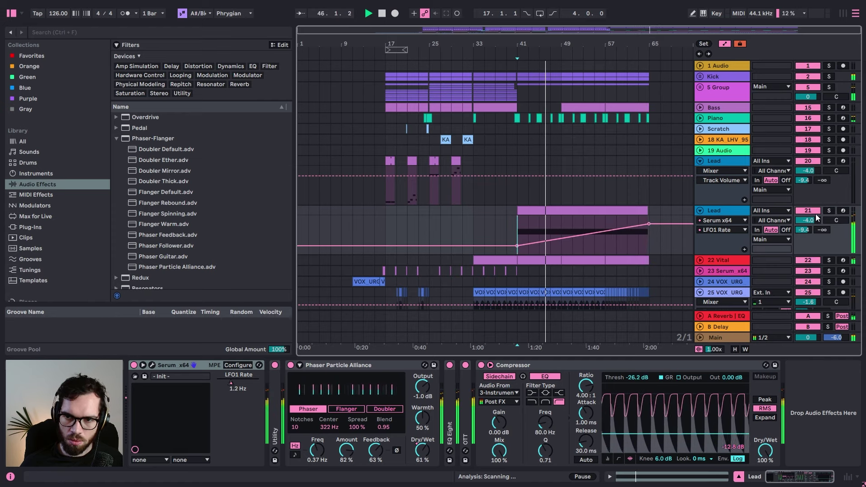
Step: Reduce the mid boost near 400 Hz in the Lead's EQ Eight and set its low-cut band to 49.5 Hz
double_click(454, 417)
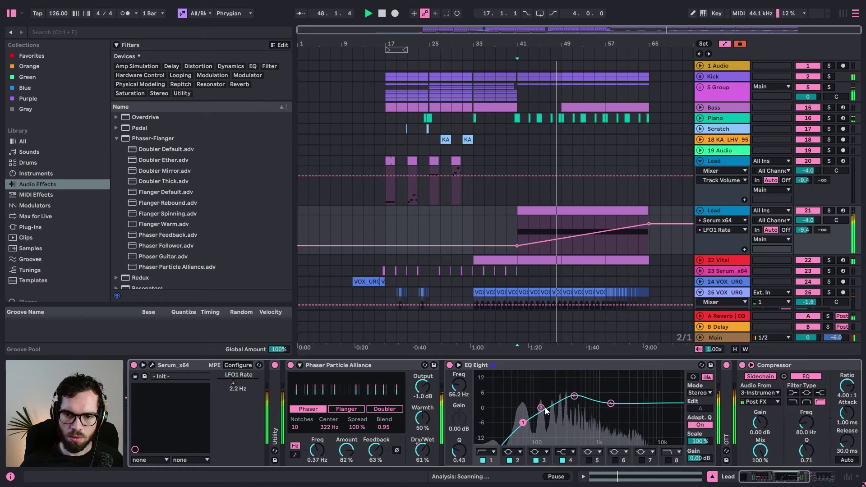
left_click_drag(541, 408, 574, 405)
left_click_drag(522, 423, 520, 421)
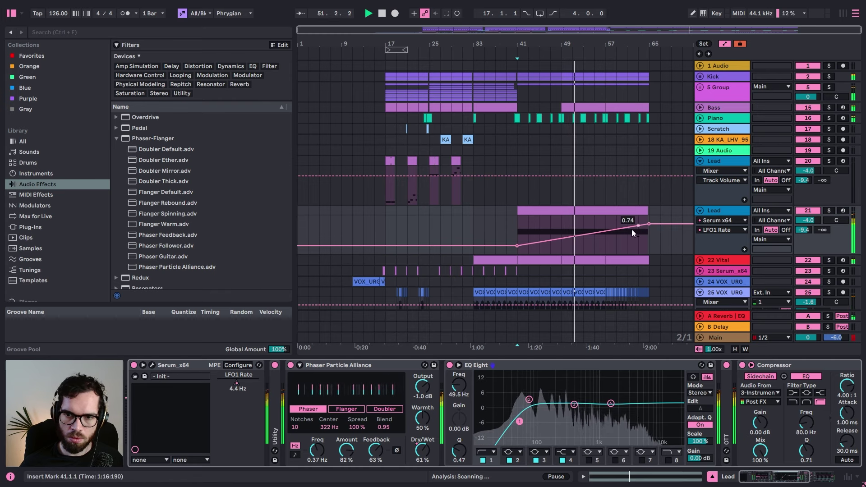
Step: Bend the LFO1 Rate ramp through 0.50 at bar 53 and a dip near bar 61, ending at 1.00 at bar 65
left_click(582, 235)
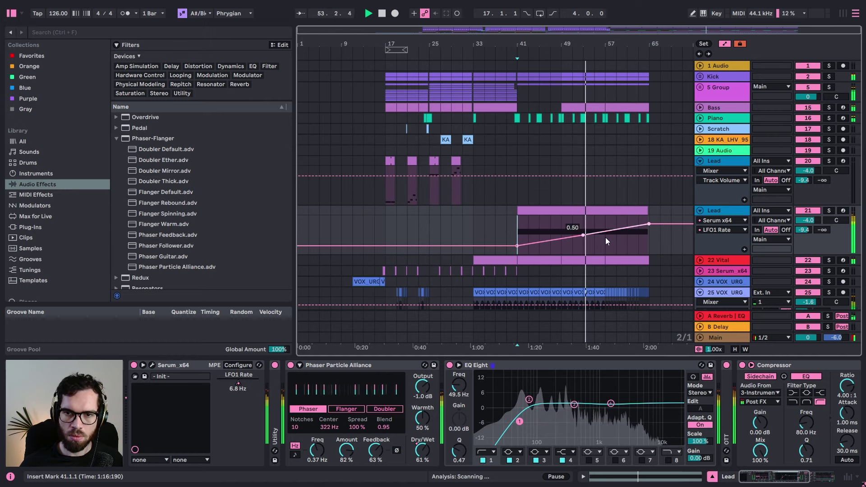
left_click(616, 240)
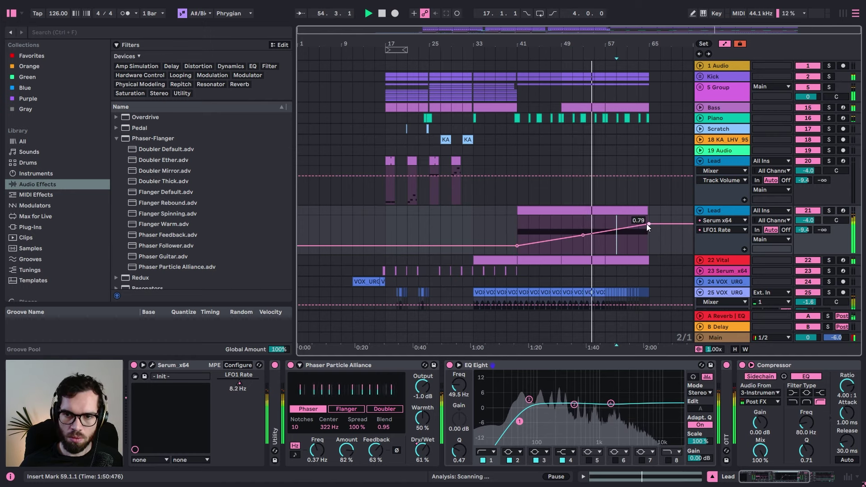
left_click_drag(648, 225, 649, 217)
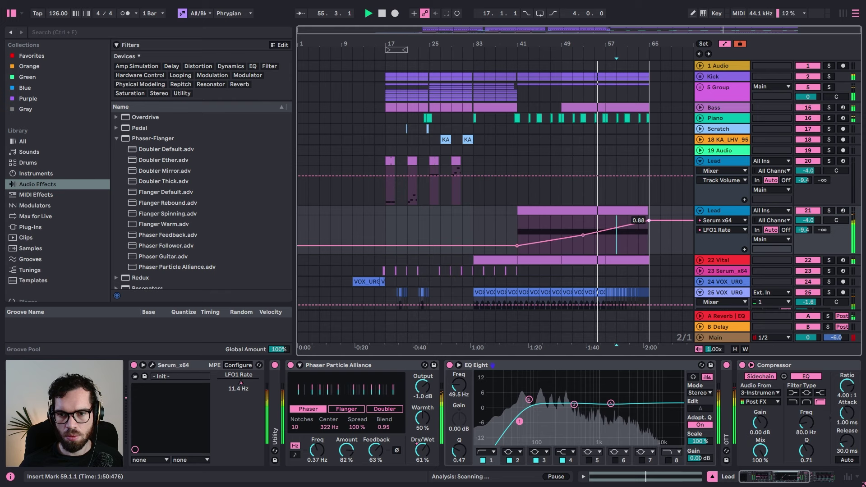
mouse_move(648, 217)
left_mouse_down()
mouse_move(608, 225)
mouse_move(649, 223)
mouse_move(639, 230)
mouse_move(628, 231)
mouse_move(649, 217)
left_mouse_up()
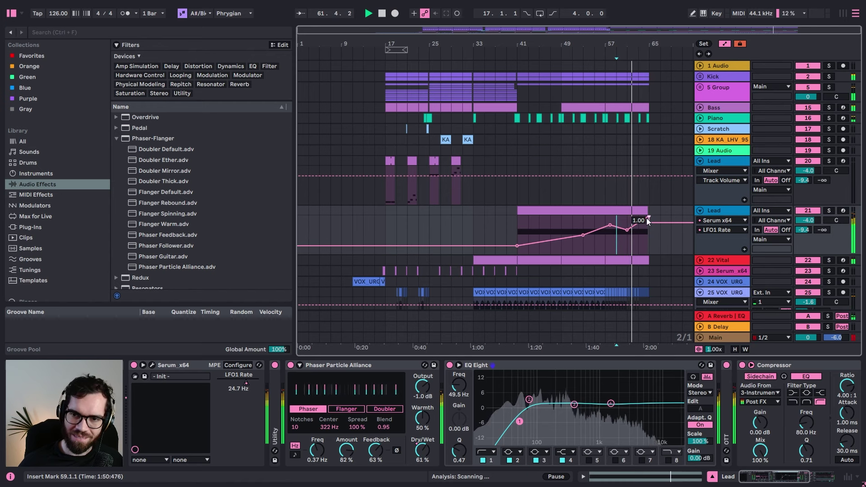
Step: Set Serum's upward bend range to 24 and automate Pitch Bend rising from 0.50 at bar 57 to its maximum at bar 65, returning to 0.50
left_click(152, 365)
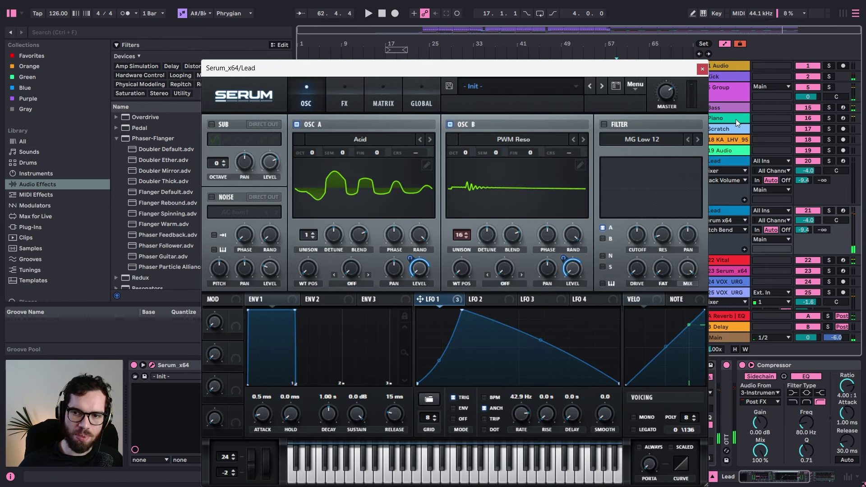
left_click(702, 69)
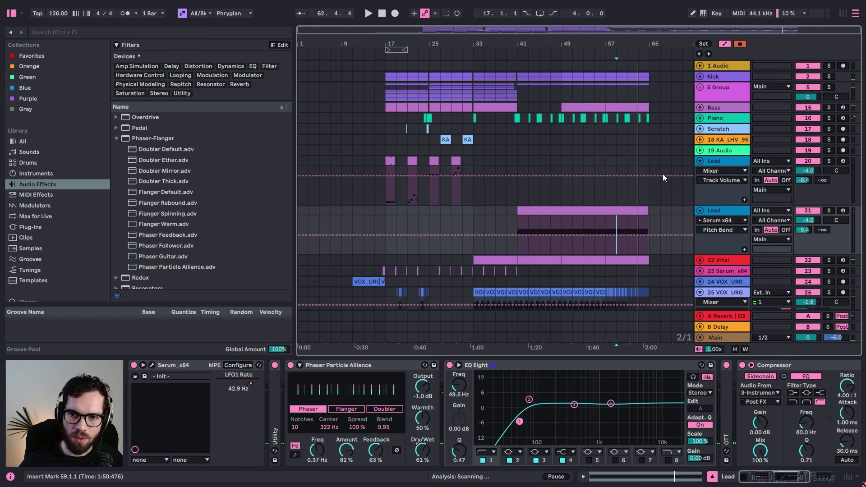
left_click(605, 228)
left_click(606, 235)
key("space")
left_click(653, 235)
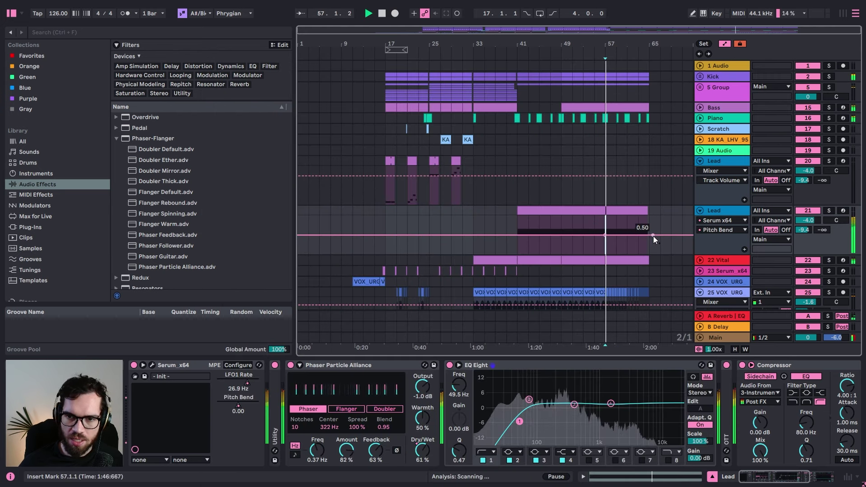
left_click_drag(644, 235, 649, 217)
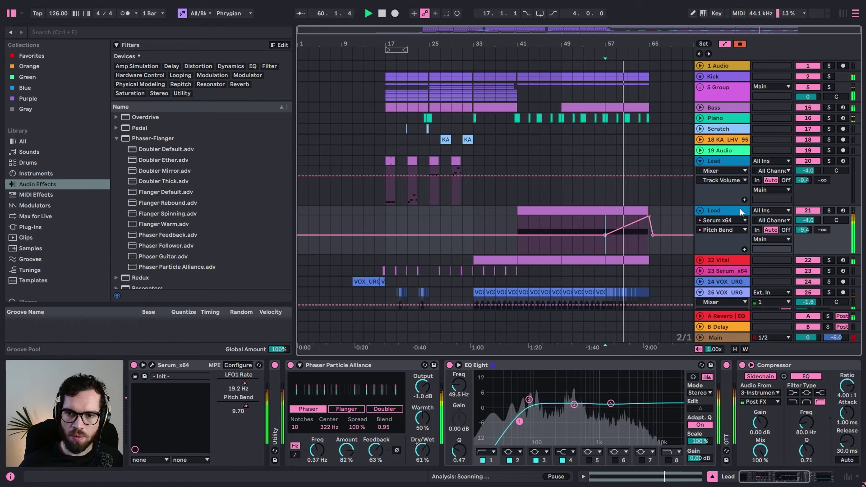
Step: Collapse the duplicated Lead track and insert a new MIDI track below it
left_click(726, 210)
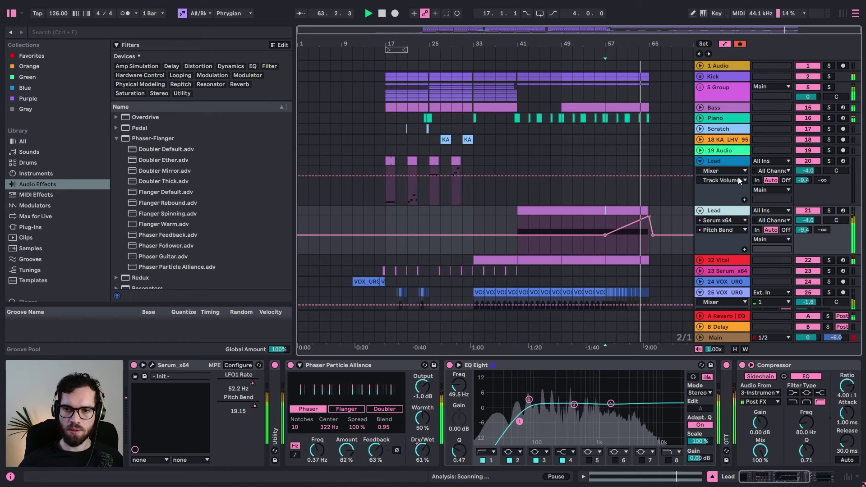
left_click(700, 210)
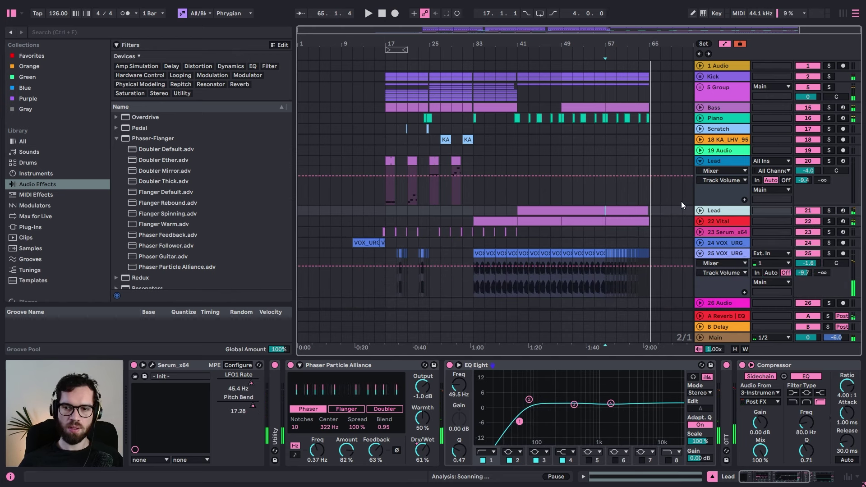
key("ctrl+shift+t")
Step: Open the Snares folder of the Budemberg - Sample Pack and collapse its Kicks folder
left_click(182, 33)
scroll(43, 262, "down", 5)
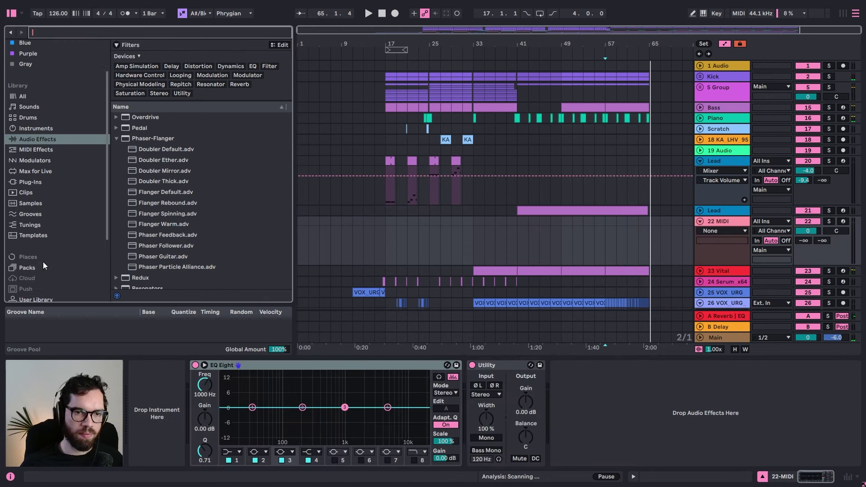
left_click(58, 253)
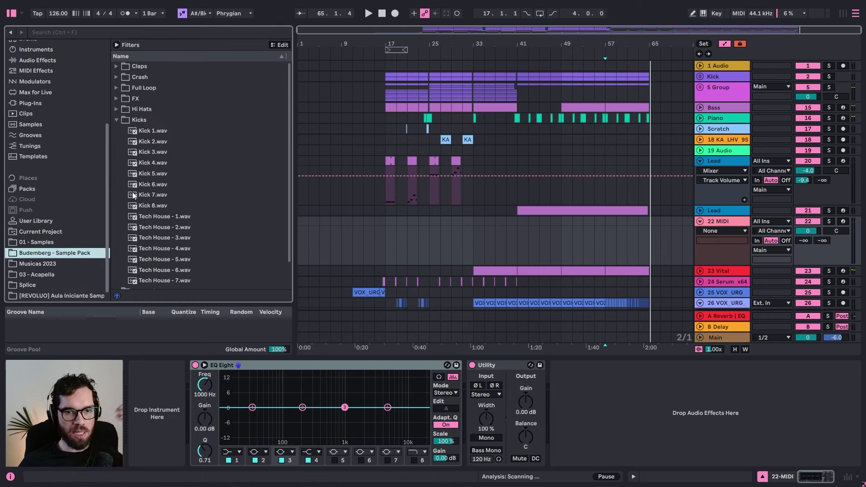
left_click(117, 120)
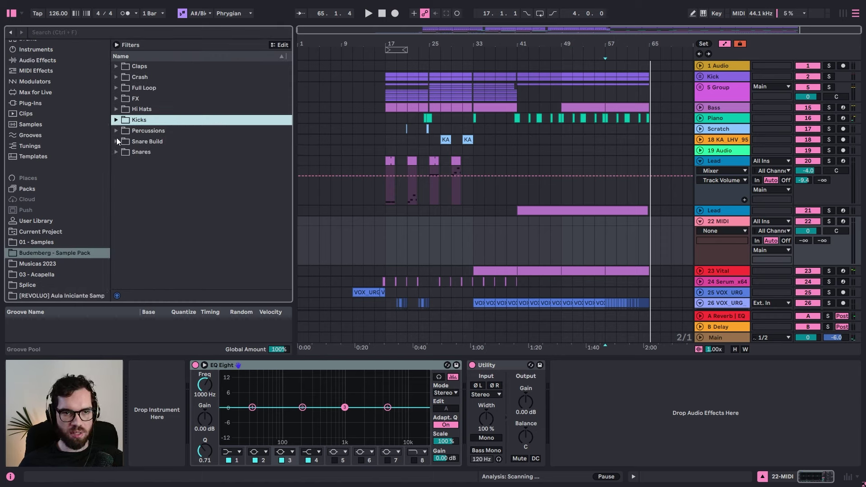
left_click(117, 151)
Step: Audition the snare samples and load Snare 9.wav as the instrument on the new MIDI track
left_click(150, 163)
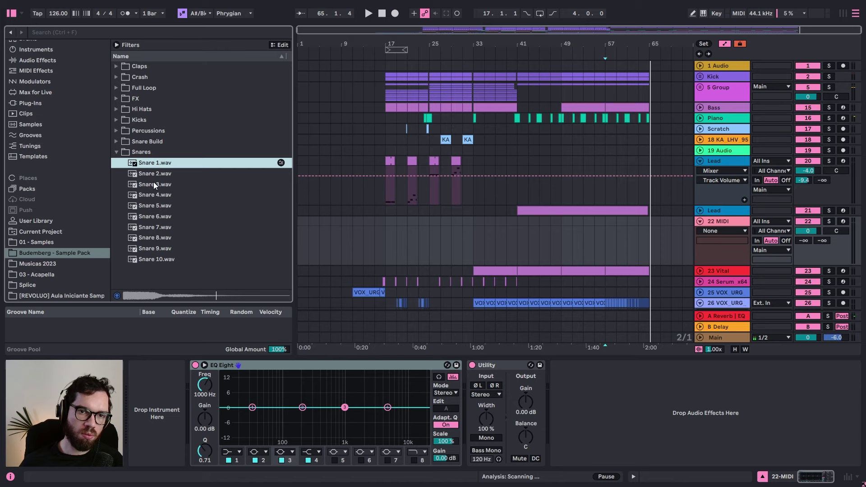
left_click(154, 184)
left_click(162, 173)
left_click(162, 195)
left_click(160, 205)
left_click(159, 216)
left_click(158, 227)
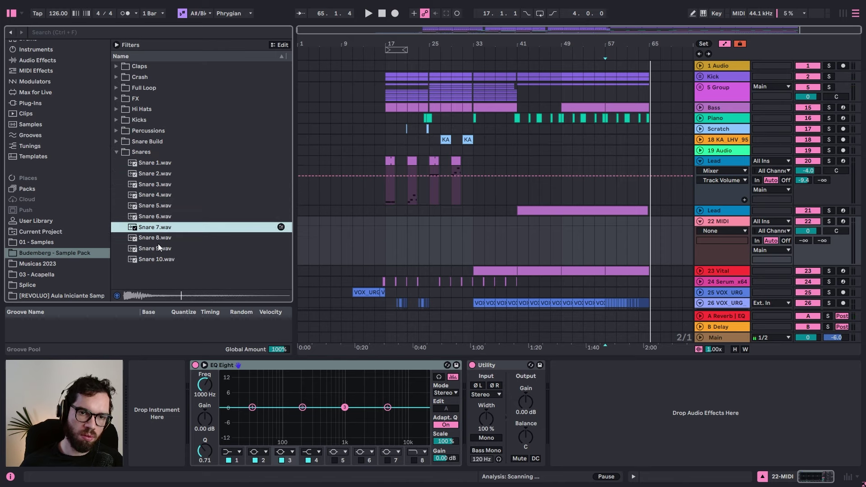
left_click(158, 247)
left_click(158, 256)
left_click(152, 251)
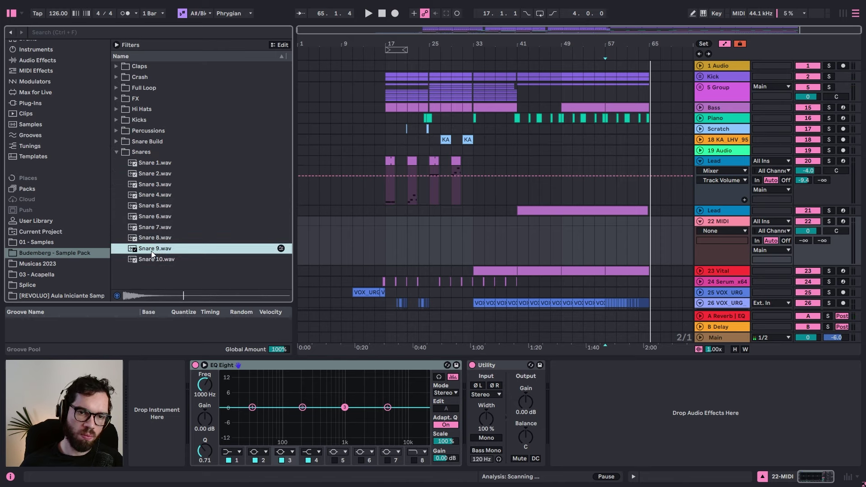
left_click_drag(151, 251, 165, 388)
Step: Insert an eight-bar MIDI clip from bar 49 to 57 on the Snare 9 track and play it
mouse_move(598, 245)
left_mouse_down()
mouse_move(567, 238)
mouse_move(604, 234)
left_mouse_up()
key("ctrl+shift+m")
key("space")
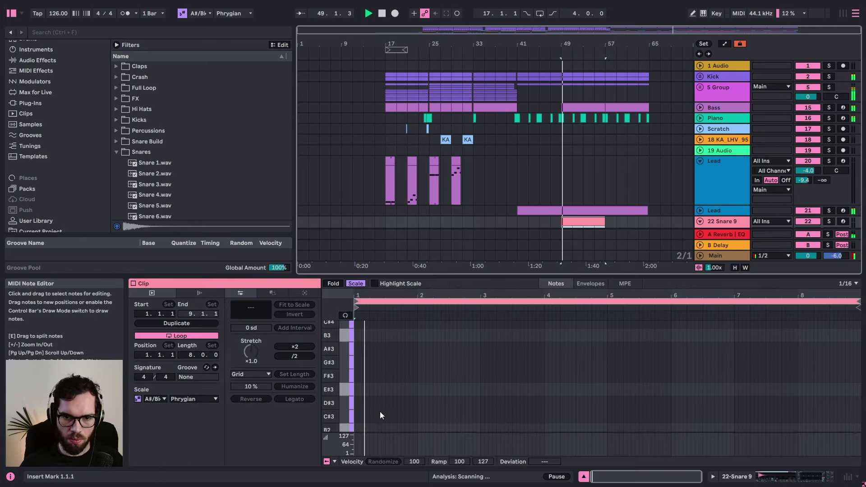
Step: Turn off the note editor's Scale filter and place four consecutive sixteenth notes on C3 at the clip's start
right_click(379, 326)
left_click(393, 251)
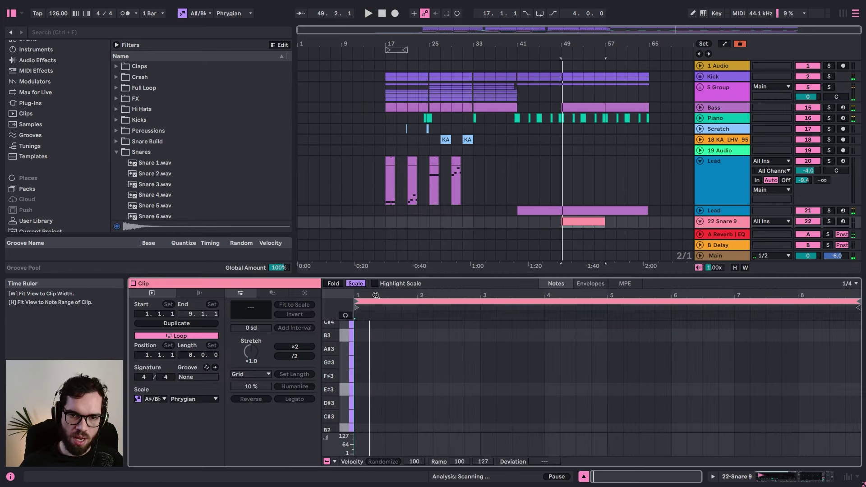
left_click(348, 285)
double_click(358, 408)
key("ctrl+d")
key("ctrl+d")
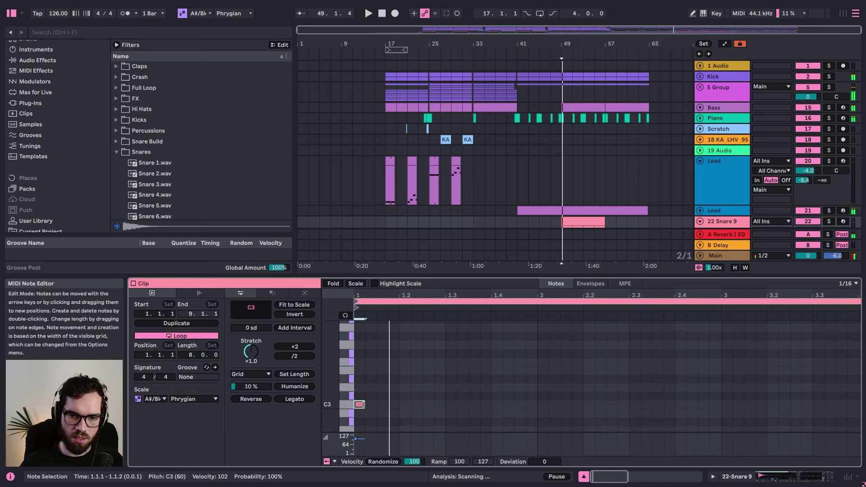
key("ctrl+d")
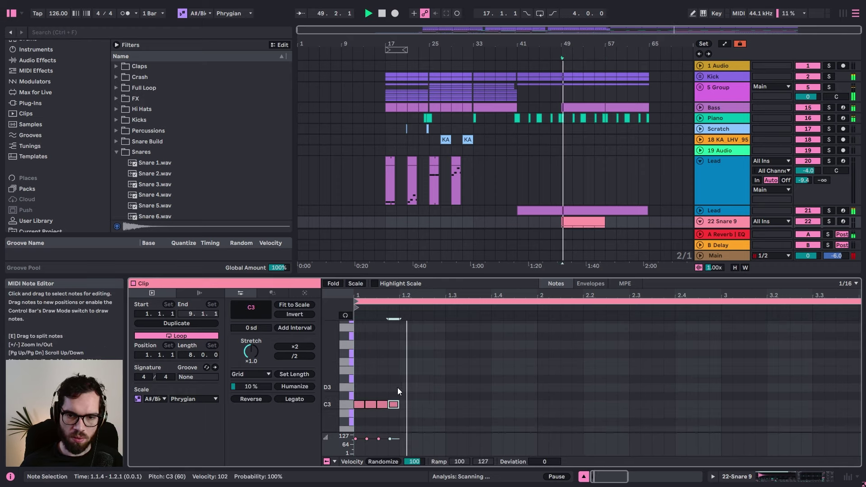
Step: Copy the four-note C3 group to beat 1.3 and add single C3 hits at 1.2.2 and 1.2.4
key("ctrl+a")
key("space")
key("ctrl+d")
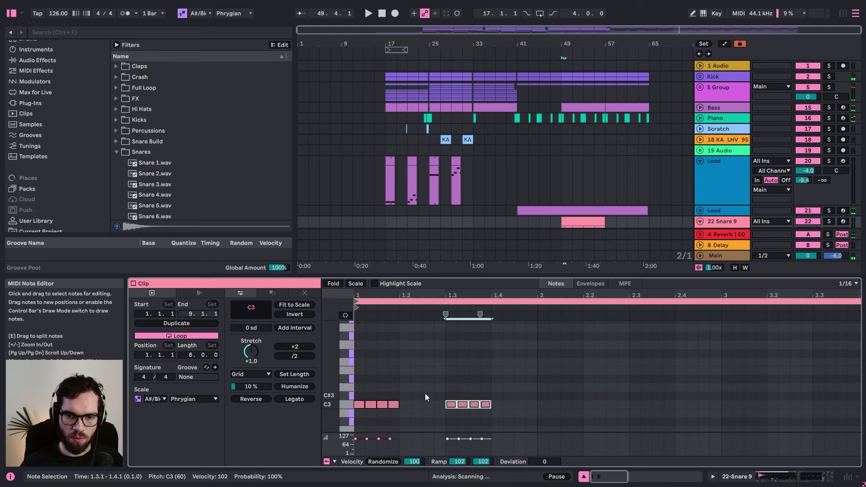
left_click(431, 405)
double_click(418, 405)
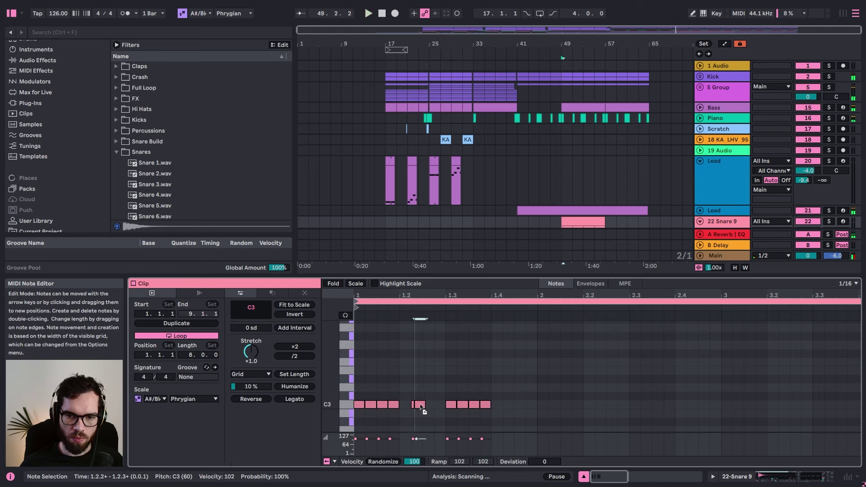
left_click(432, 392)
Step: Select the two-beat snare pattern from 1.1 to 1.3 and repeat it through the clip's first bars
key("space")
mouse_move(420, 406)
left_mouse_down()
mouse_move(440, 406)
mouse_move(355, 390)
left_mouse_up()
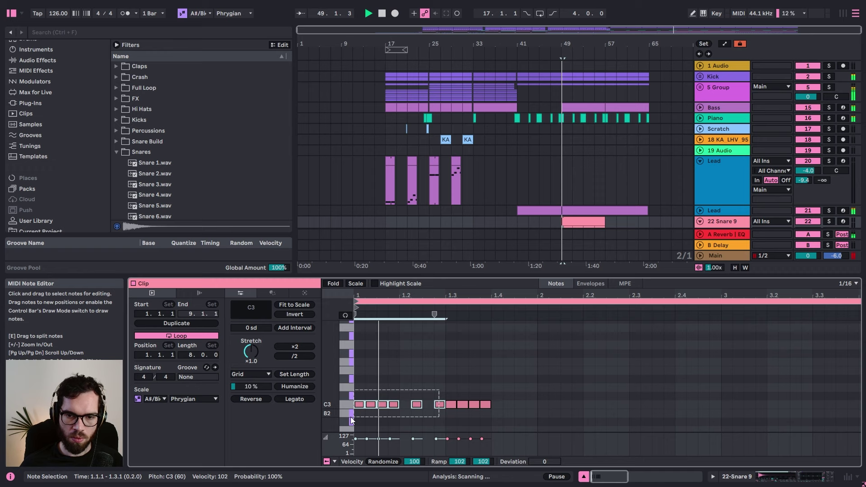
key("ctrl+d")
key("ctrl+d")
key("ctrl+d")
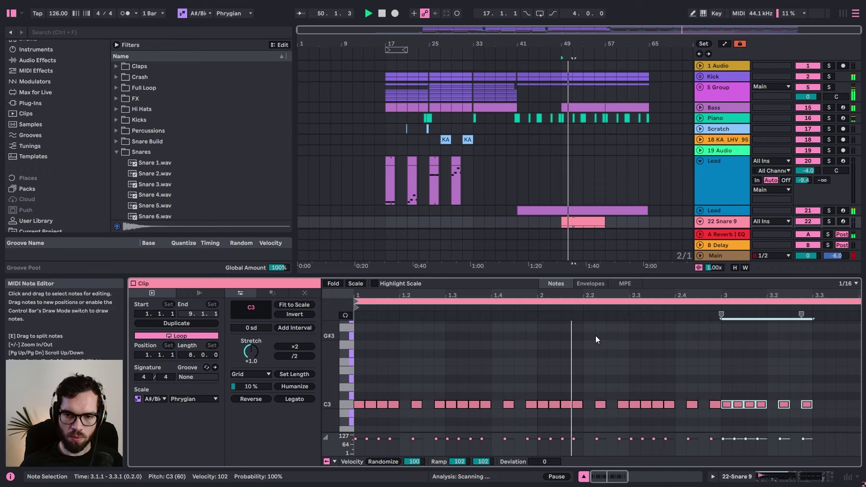
Step: Split the snare clip at bar 51 and duplicate its two-bar section up to bar 59
left_click(594, 221)
scroll(594, 221, "down", 3)
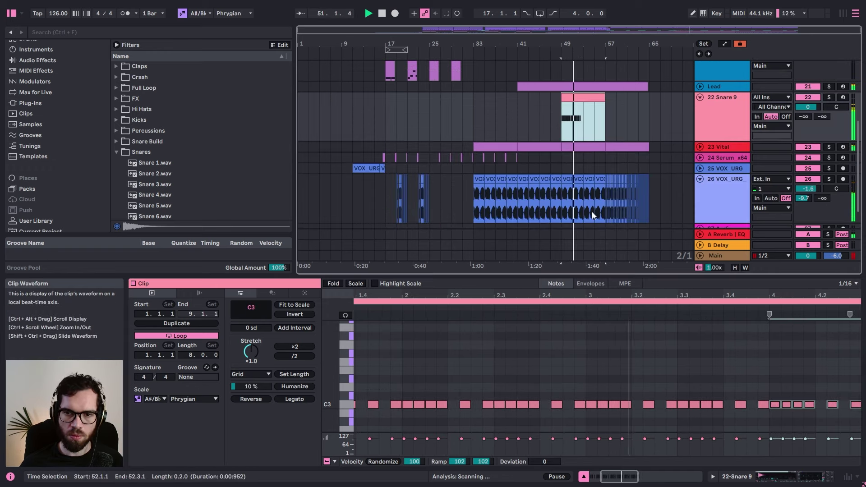
left_click(573, 119)
key("ctrl+e")
left_click(570, 98)
key("ctrl+d")
key("ctrl+d")
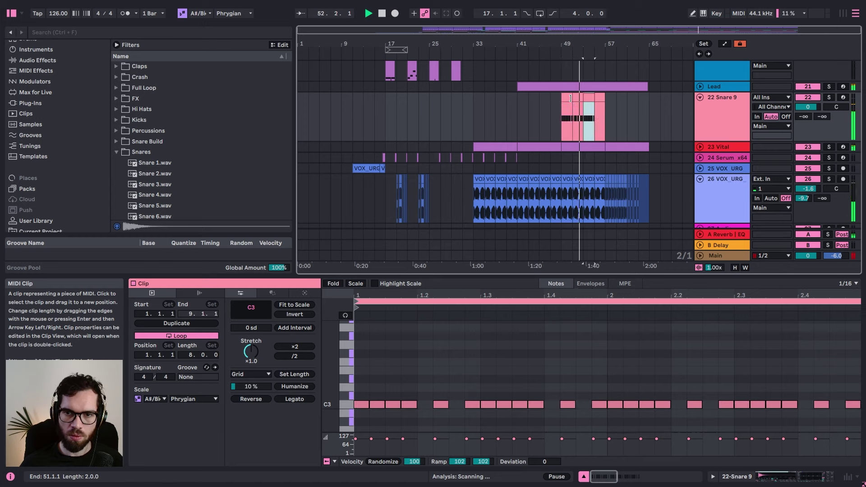
key("ctrl+d")
Step: Consolidate the four two-bar snare clips between bars 49 and 57 into one clip
left_click(599, 99)
left_click(570, 99, "shift")
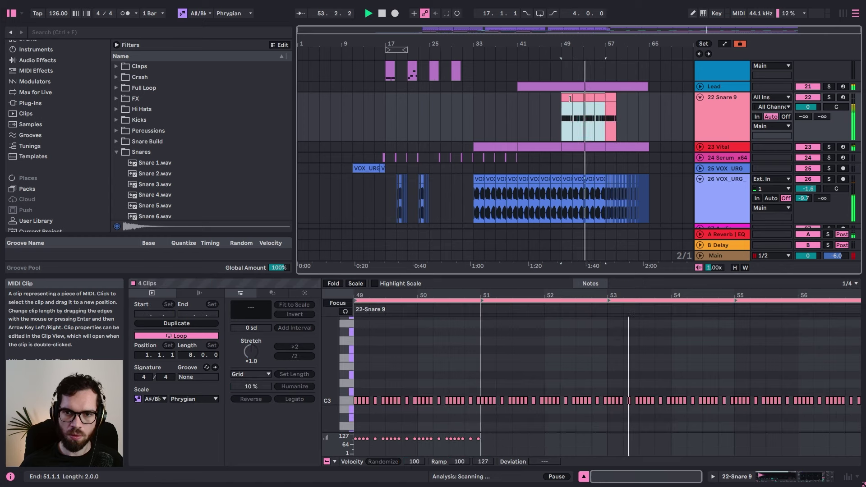
key("ctrl+j")
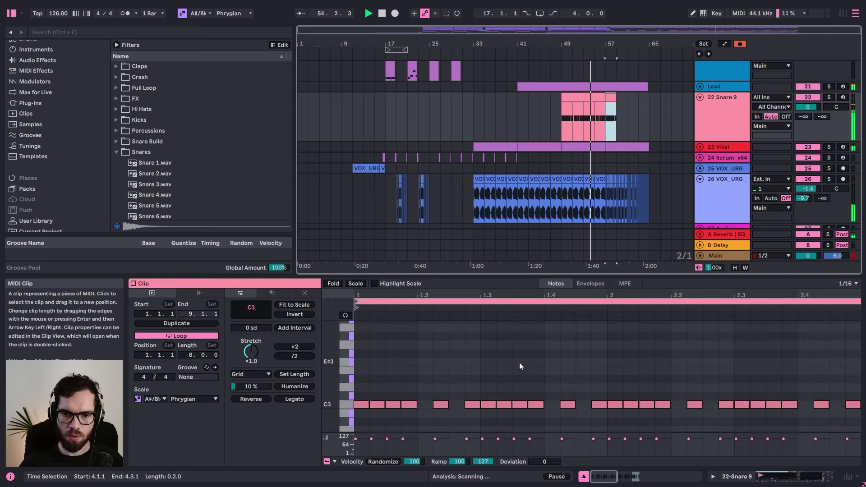
Step: Fill the two-bar snare clip at bar 57 with continuous C3 sixteenth notes by repeating its first four-note group
left_click(481, 374)
left_click_drag(405, 396, 360, 407)
key("ctrl+d")
key("ctrl+d")
key("ctrl+d")
key("ctrl+d")
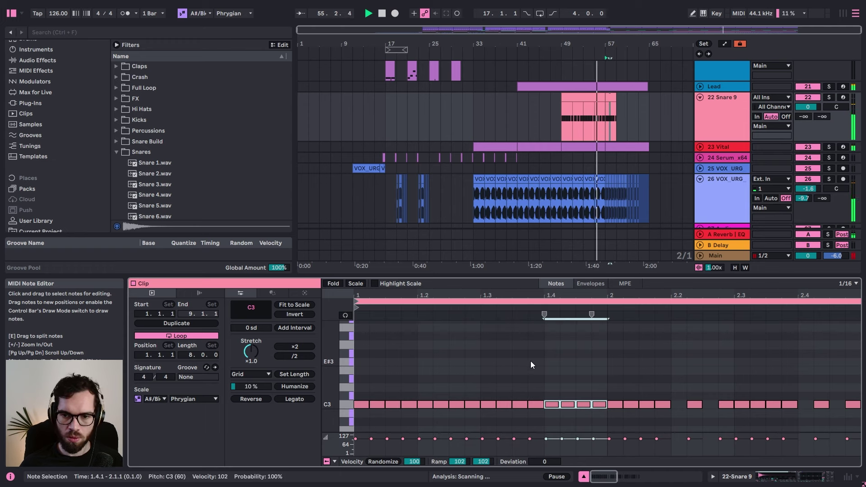
key("ctrl+d")
key("ctrl+d")
key("ctrl+d")
key("ctrl+d")
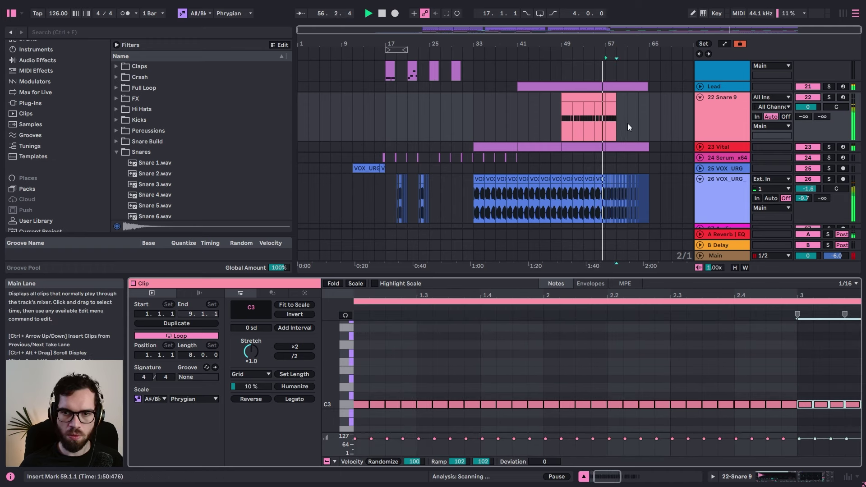
Step: Repeat the two-bar snare roll up to bar 65, remove the surplus copy, and consolidate bars 57 to 65
left_click(609, 101)
key("ctrl+d")
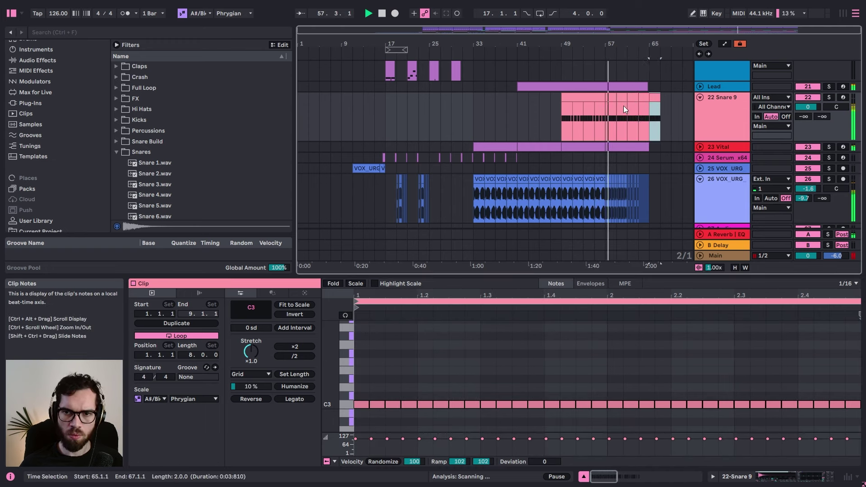
key("Delete")
left_click(644, 98)
left_click(613, 99, "shift")
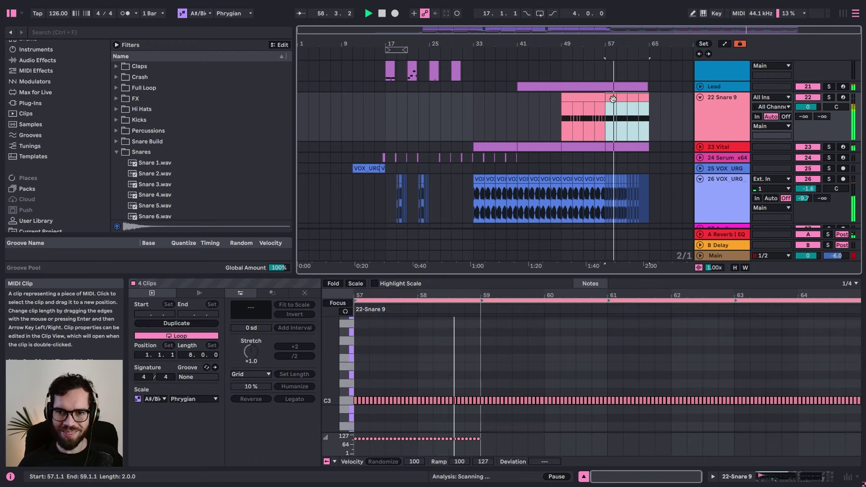
key("ctrl+j")
Step: In the snare's EQ Eight, raise the high shelf by about 5 dB and set a low cut at 95.8 Hz
double_click(711, 121)
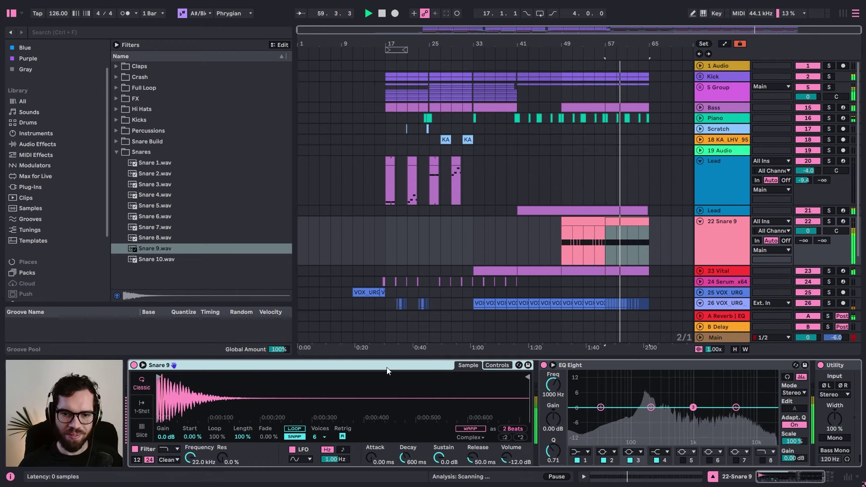
double_click(386, 366)
left_click_drag(343, 407, 315, 396)
left_click(186, 452)
left_click(187, 399)
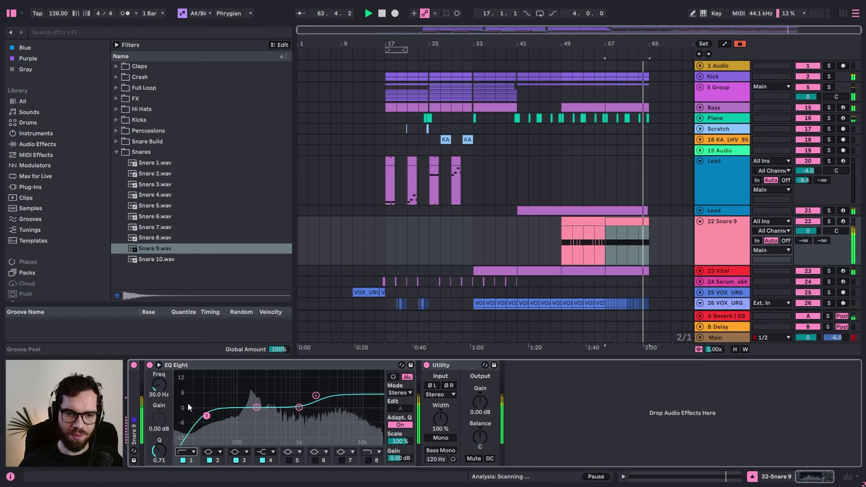
left_click_drag(207, 414, 237, 421)
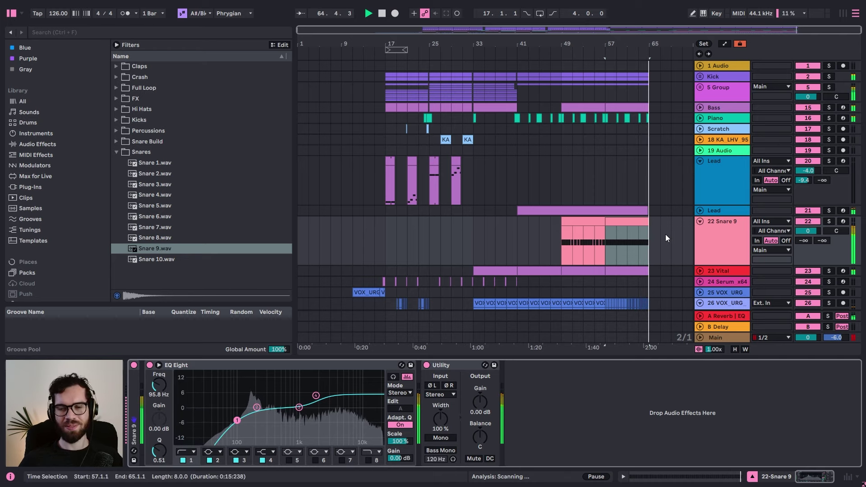
scroll(716, 105, "down", 1)
key("space")
Step: Show the Kick group's Auto Filter Frequency automation and add a 1.22 kHz breakpoint at bar 55
left_click(721, 67)
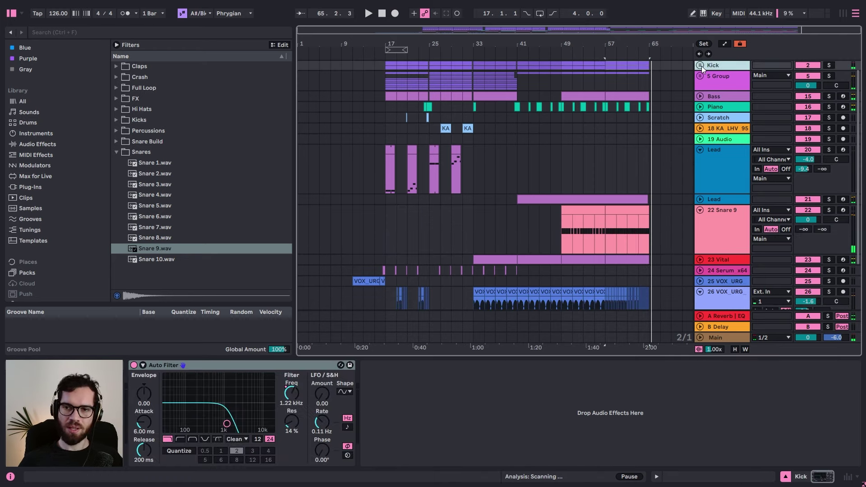
left_click(700, 65)
key("a")
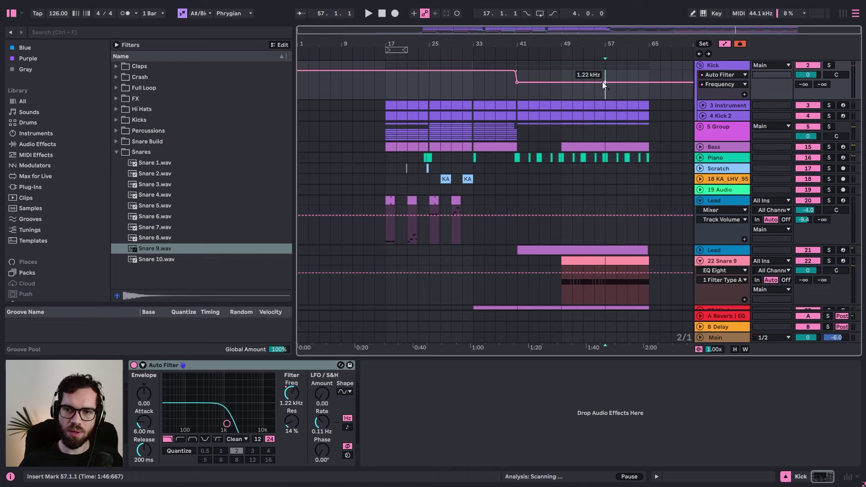
left_click(596, 88)
key("space")
left_click(627, 82)
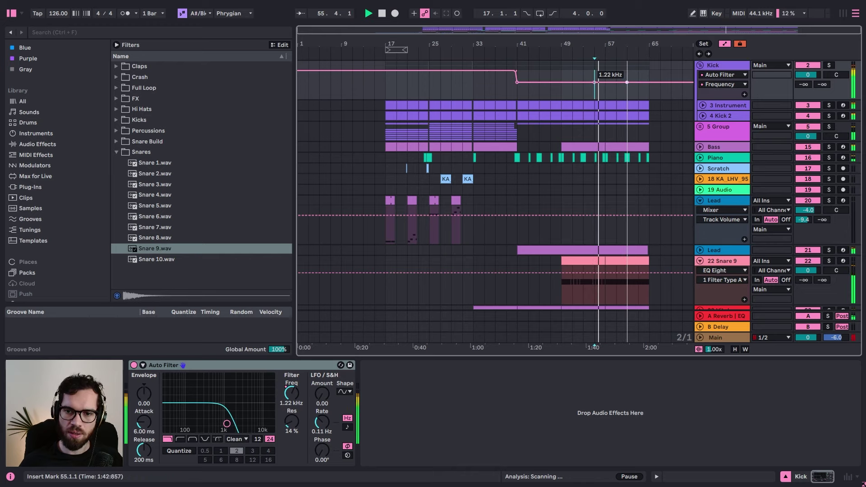
Step: Delete the two single C3 hits at 1.2.2 and 1.2.4 from the snare clip starting at bar 49
left_click(583, 262)
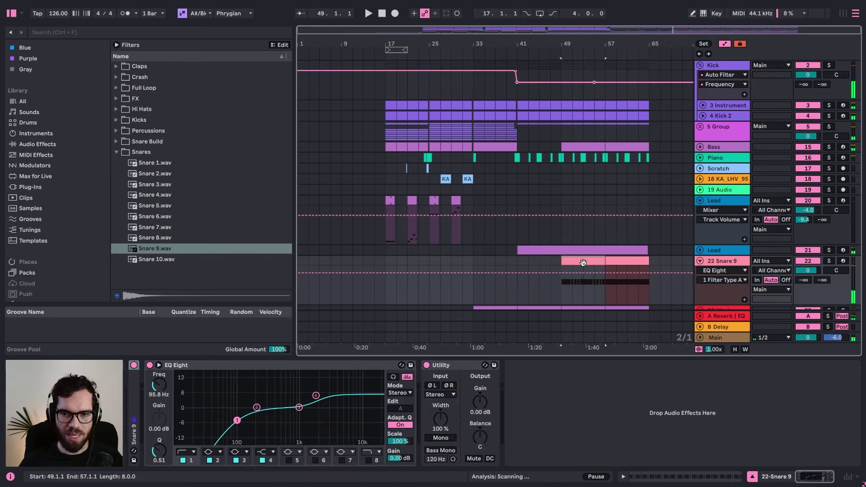
double_click(583, 262)
left_click(377, 375)
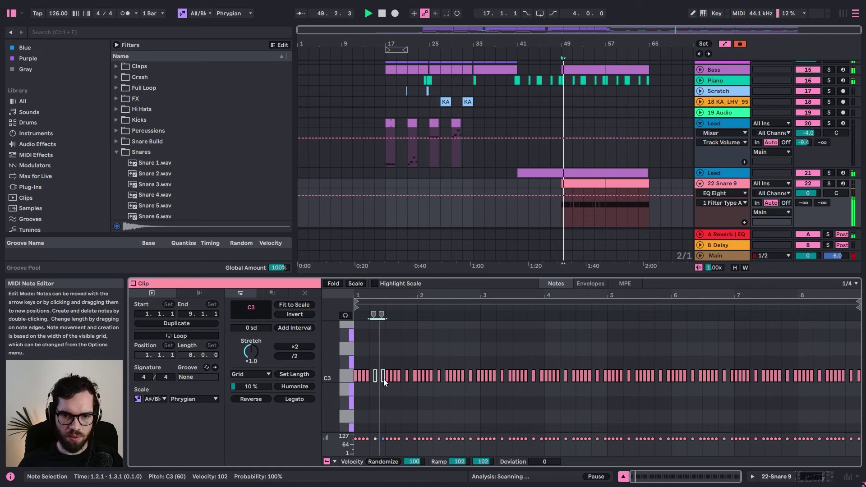
key("Delete")
Step: Hide the automation lanes and split the snare clip at 49.3 to isolate its first half bar
left_click_drag(571, 44, 528, 244)
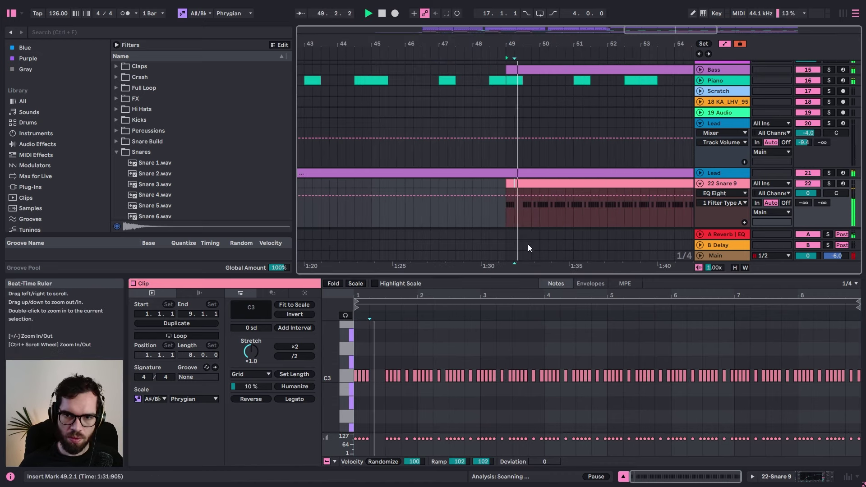
key("a")
left_click(524, 213)
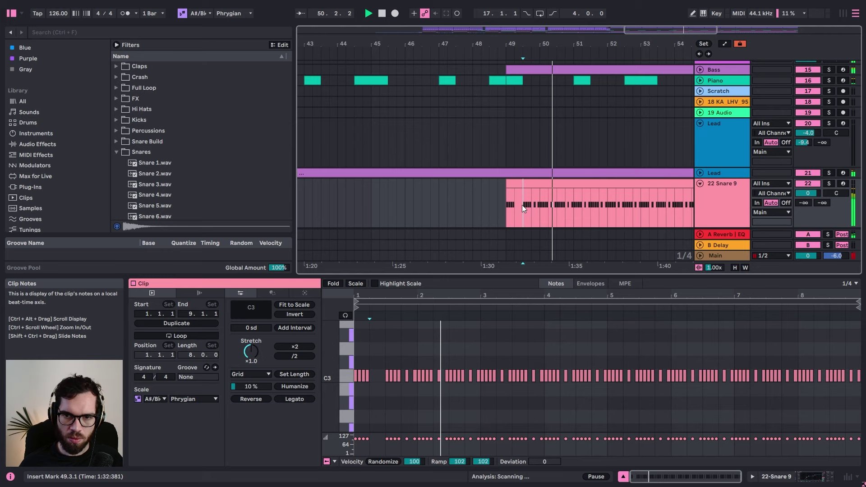
key("space")
key("ctrl+e")
Step: Duplicate the half-bar snare clip repeatedly from 49.3 up to bar 57, replacing the denser pattern
key("ctrl+d")
key("ctrl+d")
key("ctrl+d")
key("ctrl+d")
key("ctrl+d")
key("ctrl+d")
key("ctrl+d")
key("ctrl+d")
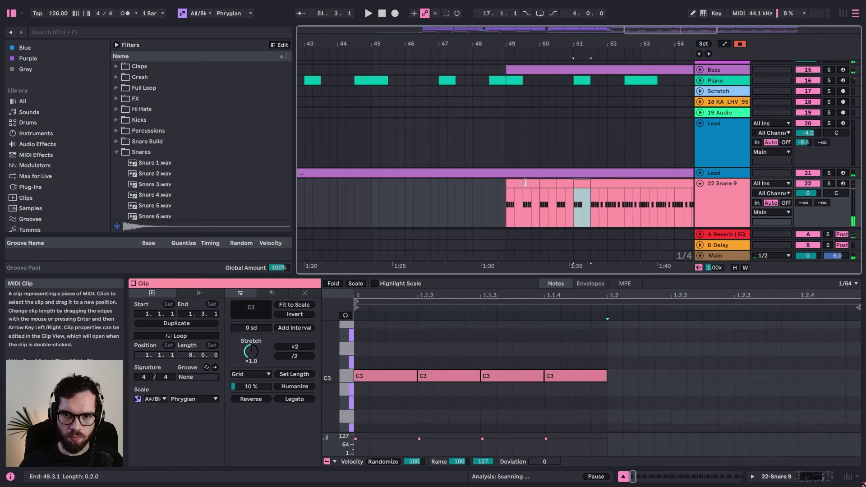
key("ctrl+d")
key("ctrl+d")
key("ctrl+d")
key("ctrl+d")
key("ctrl+d")
key("ctrl+d")
key("ctrl+d")
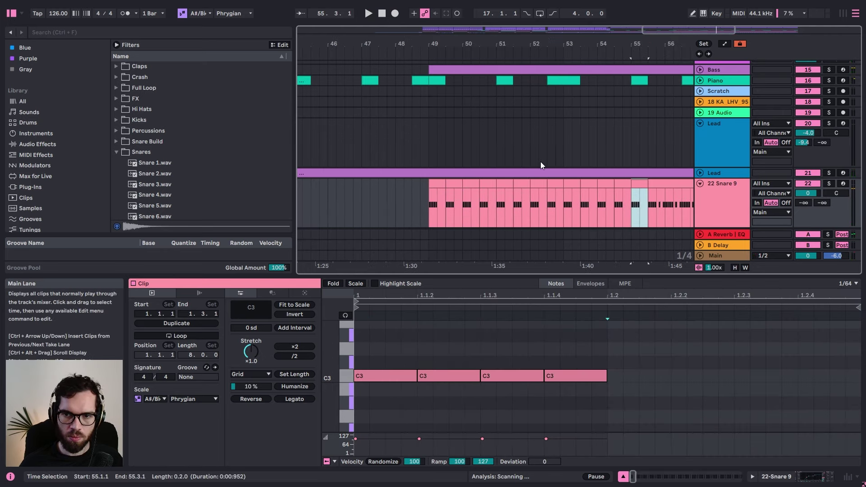
Step: Play the snare build from bar 48, find Auto Filter in the audio effects and add it to the Snare 9 track
left_click(329, 158)
key("space")
double_click(730, 198)
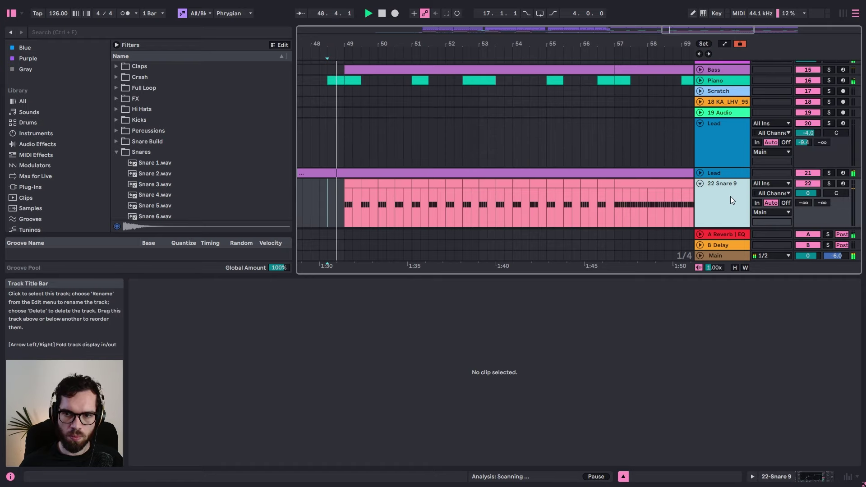
key("space")
left_click(117, 29)
type("filter")
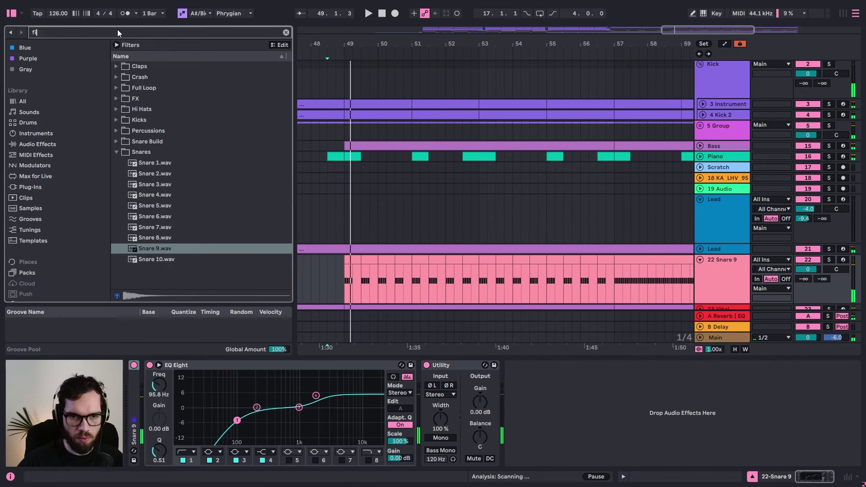
left_click(37, 103)
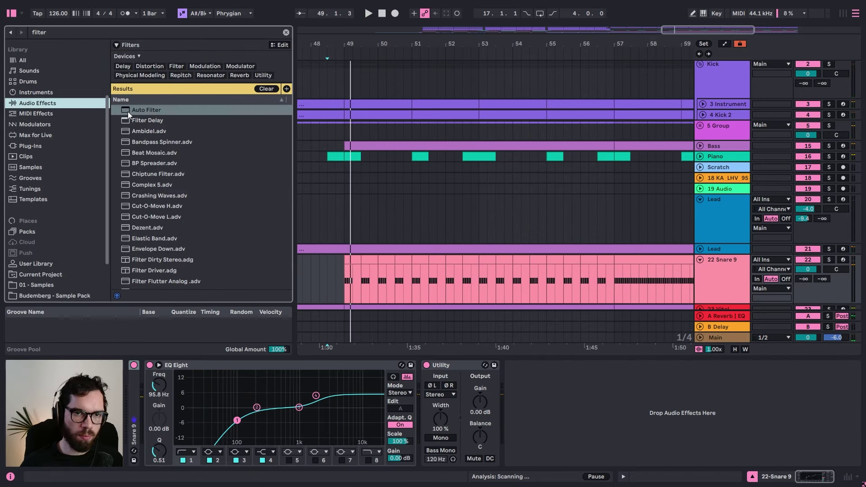
double_click(128, 110)
left_click(11, 14)
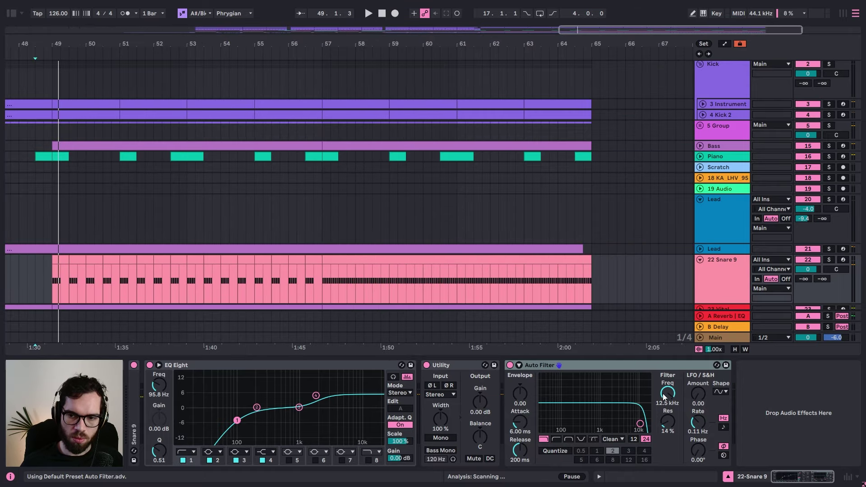
Step: Lower the Snare 9 filter frequency to 682 Hz and automate it to rise from bar 49 to 6.04 kHz at bar 57
left_click_drag(664, 395, 663, 426)
key("space")
scroll(235, 288, "down", 3)
key("a")
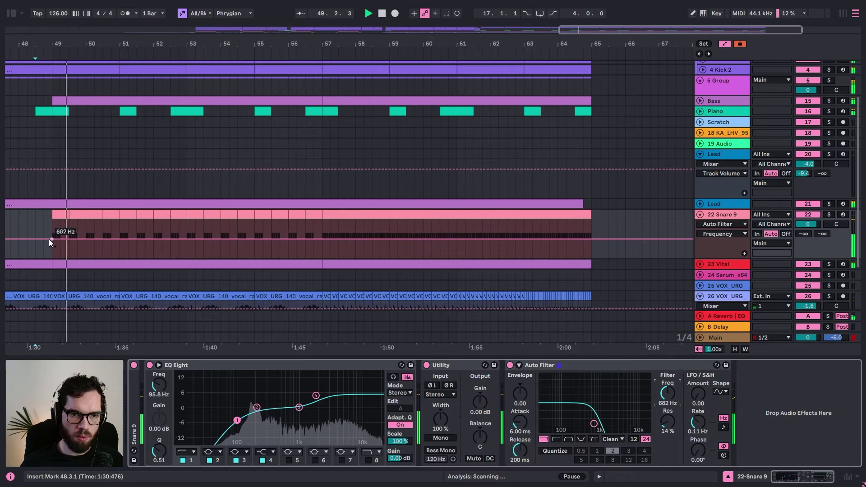
left_click(49, 240)
left_click_drag(85, 239, 145, 233)
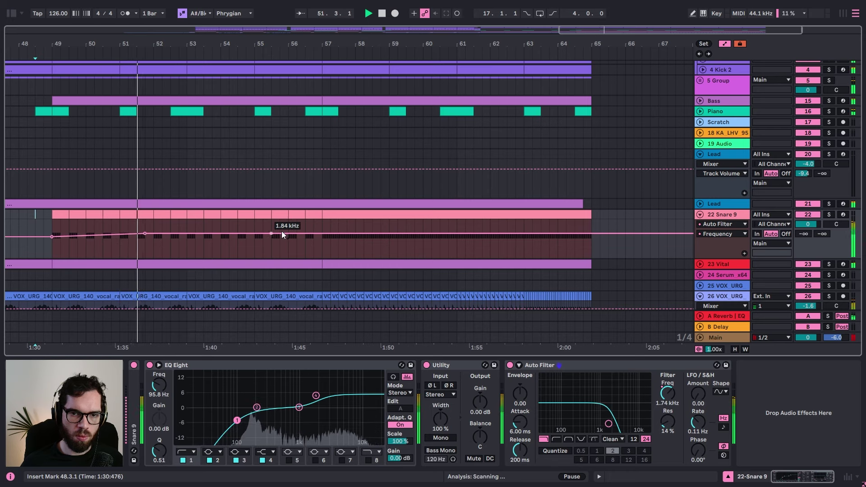
left_click_drag(322, 234, 323, 227)
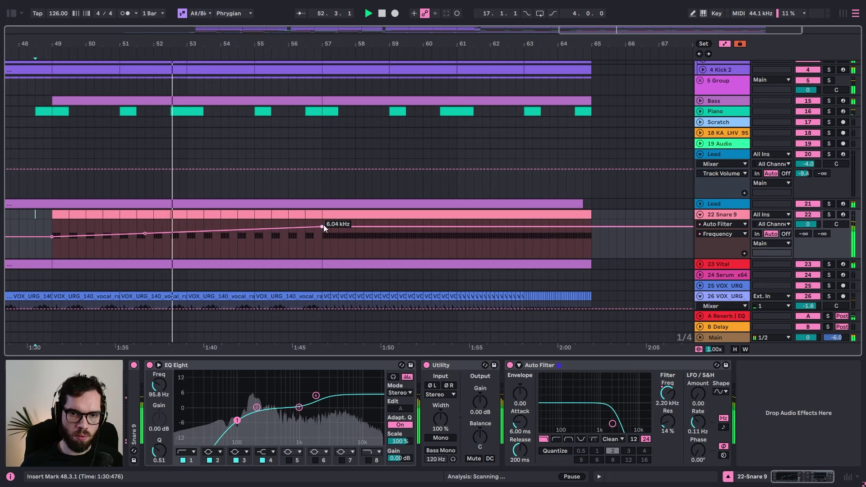
Step: Shape the Kick group's filter frequency automation to dip from bar 49 to bar 57 and climb to 19.9 kHz at bar 65
left_click_drag(329, 44, 458, 39)
scroll(650, 154, "up", 1)
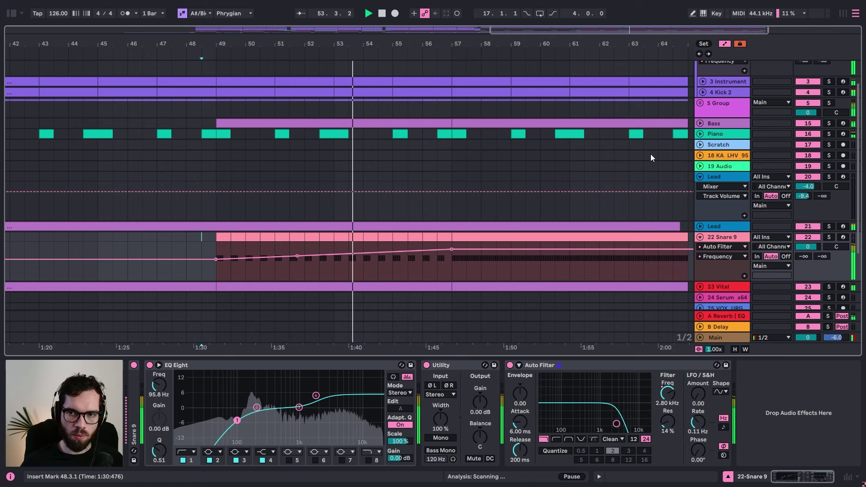
scroll(650, 155, "up", 2)
left_click(216, 95)
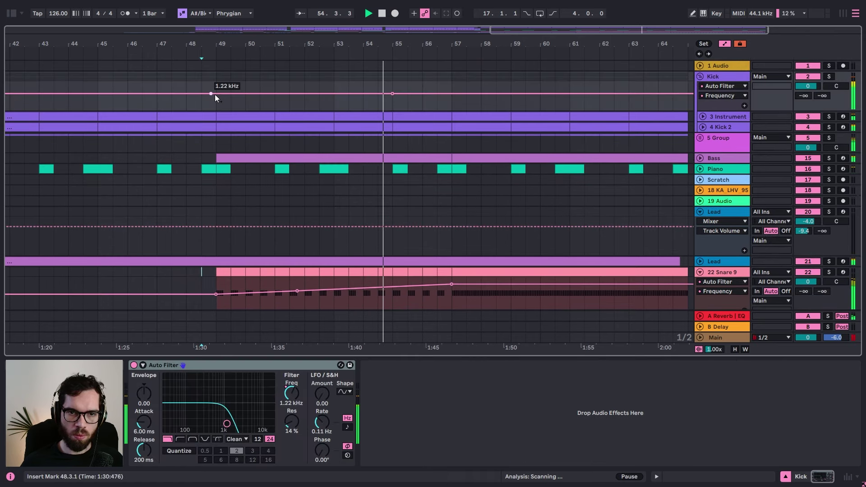
left_click(215, 94)
left_click_drag(220, 94, 687, 82)
left_click_drag(622, 43, 587, 30)
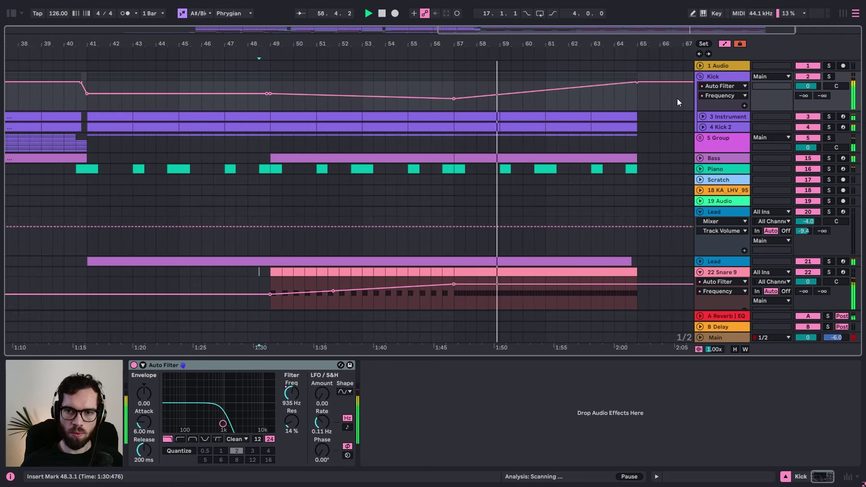
Step: Fold all tracks and copy the Scratch clip ending at bar 25 into the bar starting at 64
left_click(704, 75, "alt")
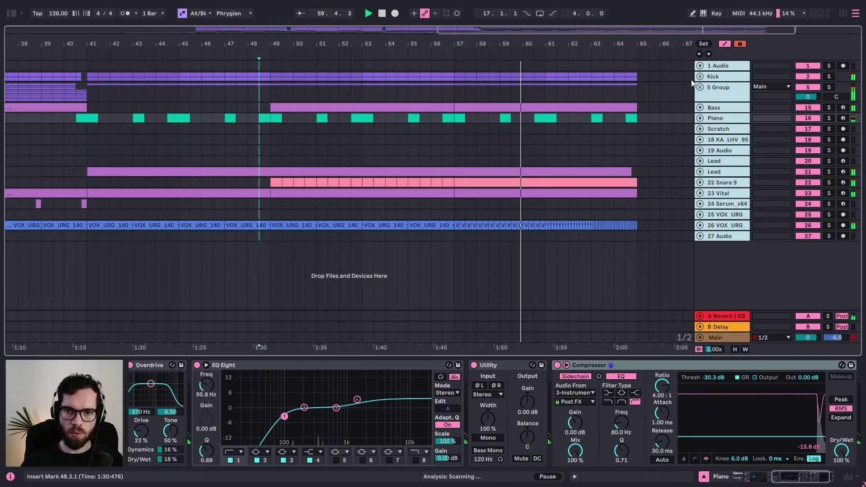
left_click(614, 140)
key("w")
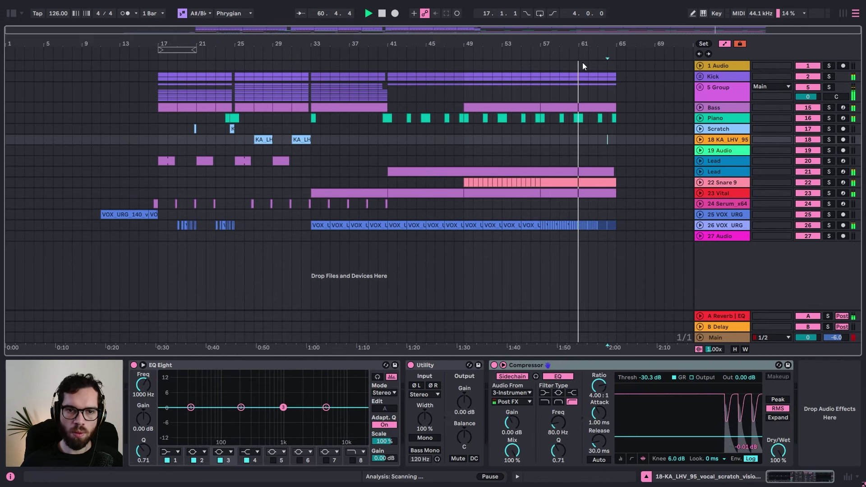
left_click(236, 128)
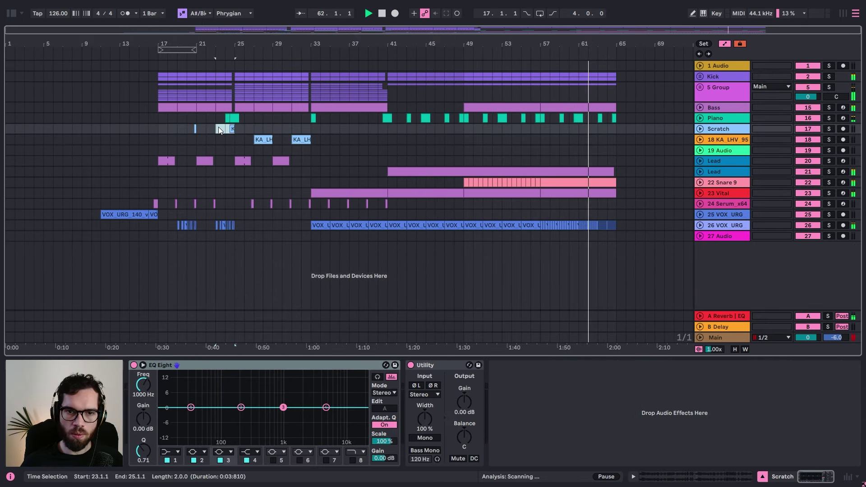
left_click(607, 129)
key("ctrl+v")
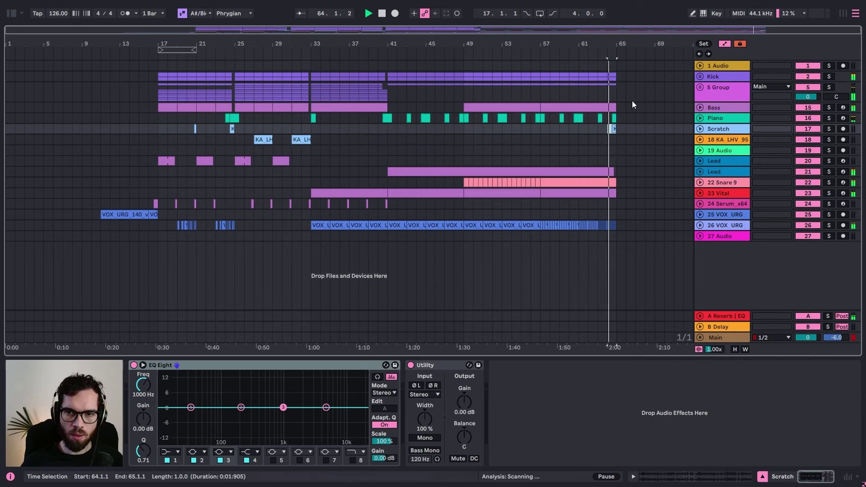
Step: Unfold the Kick group's filter automation and play back the end of the build from bar 64
left_click(718, 74)
left_click(700, 77)
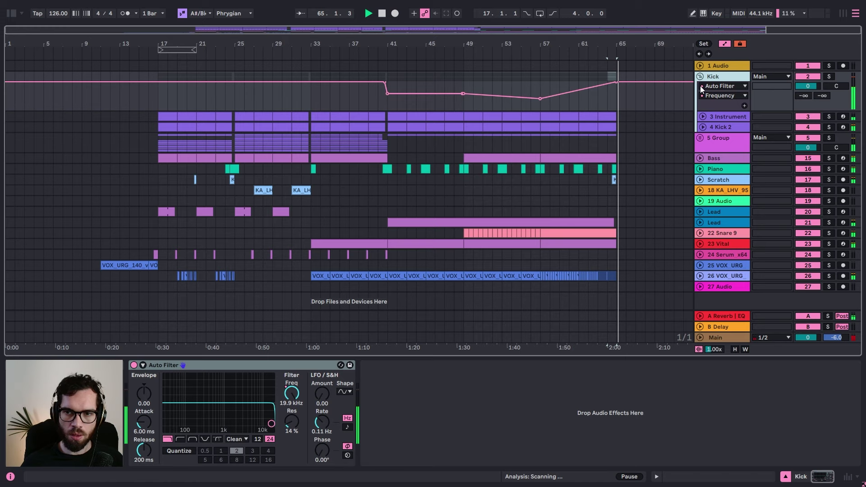
key("space")
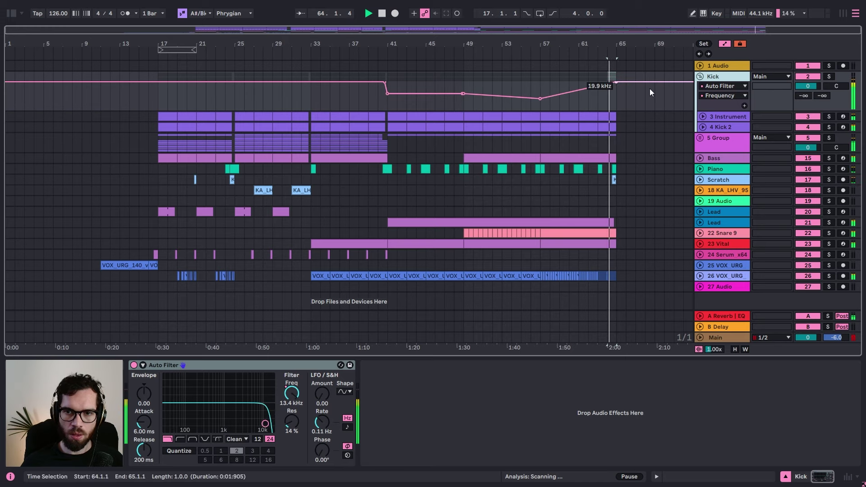
key("space")
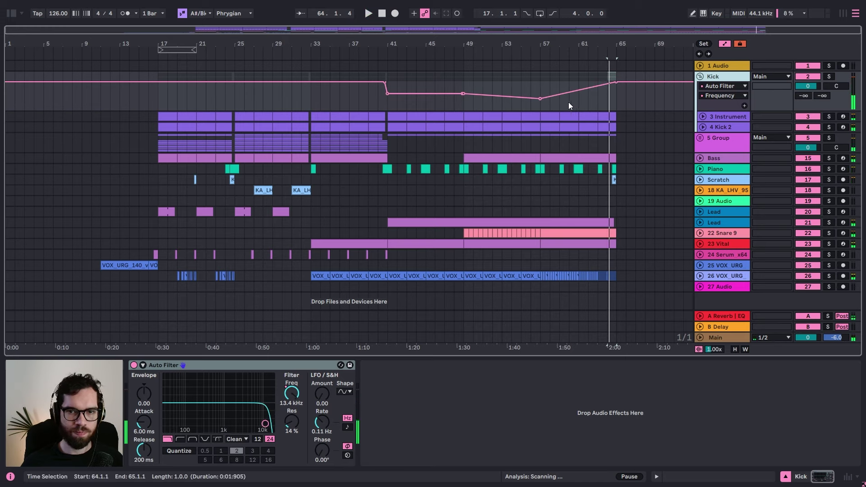
Step: Add a second Auto Filter to the Kick group as a high-pass and set its frequency to 26 Hz
left_click(13, 16)
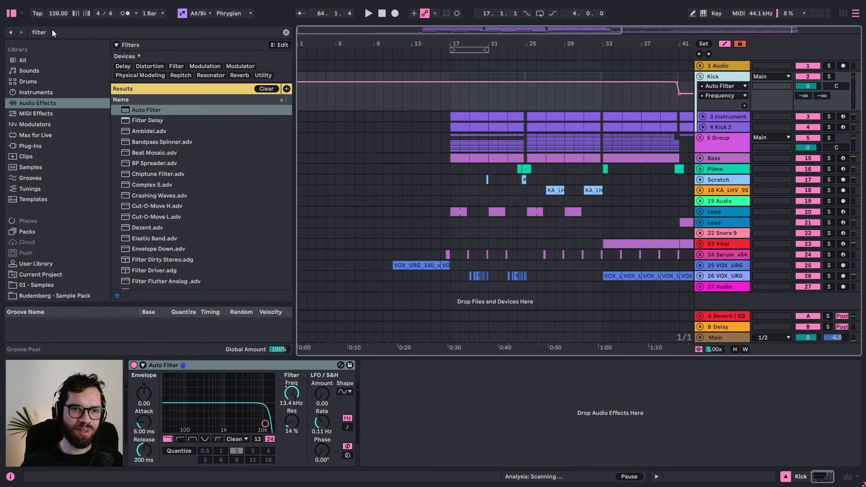
double_click(132, 110)
left_click(12, 14)
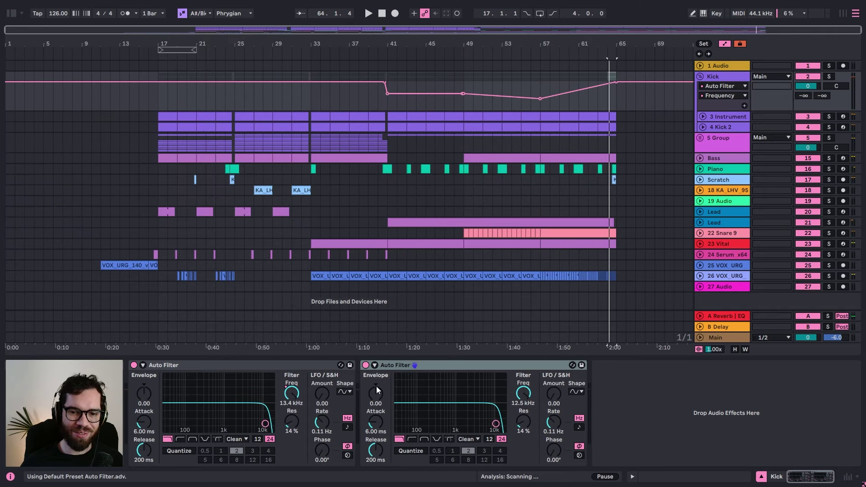
left_click(411, 439)
left_click_drag(524, 393, 524, 470)
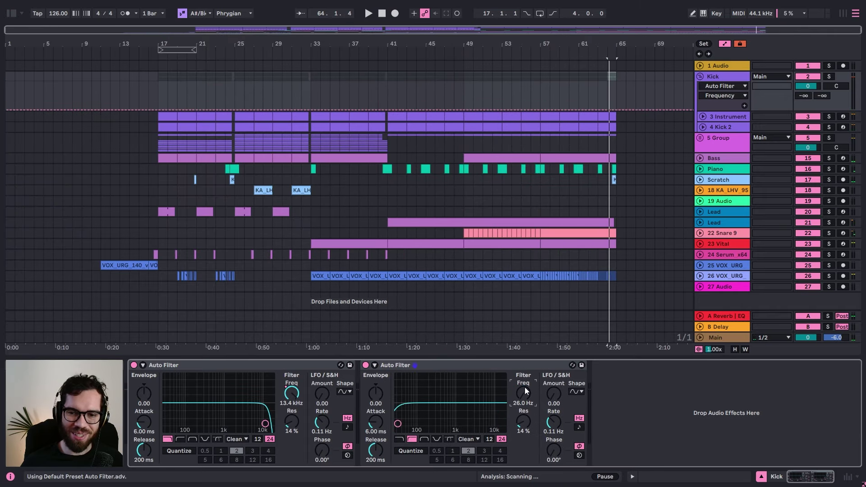
Step: Automate the Kick group's high-pass frequency to rise from 26 Hz at bar 57 up to bar 65, and play it from bar 57
left_click(544, 109)
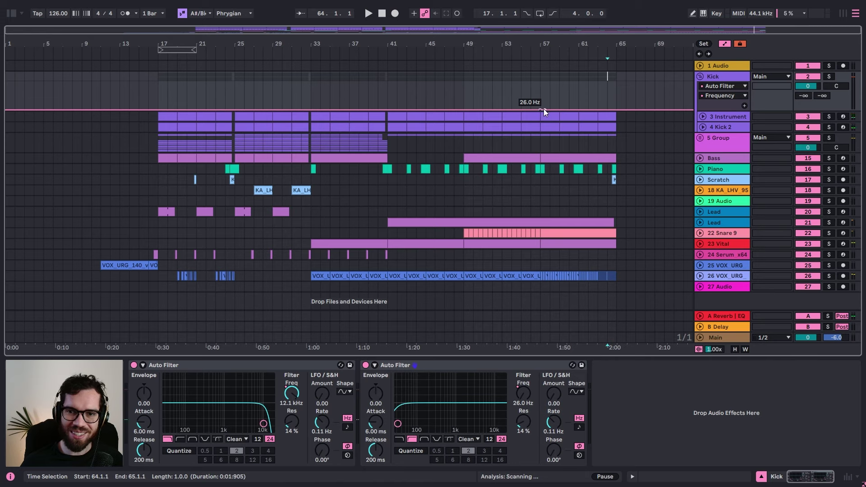
left_click_drag(544, 109, 616, 87)
key("space")
key("space")
key("space")
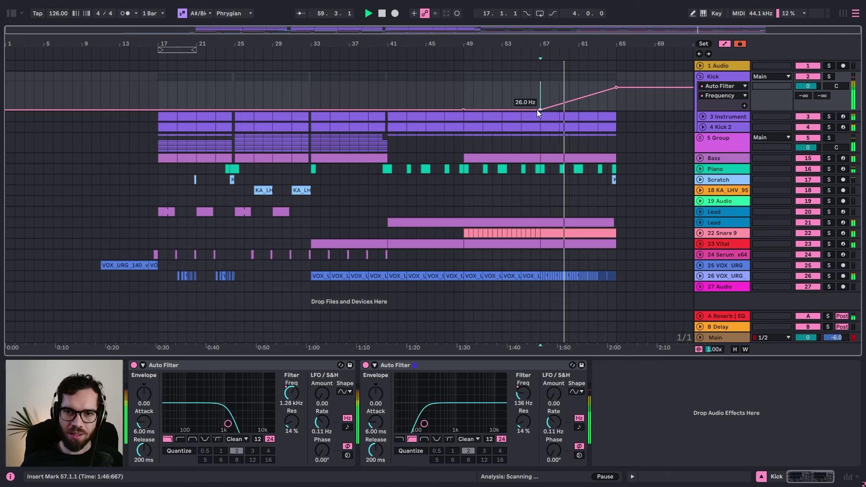
Step: Raise the Kick group's Auto Filter frequency automation from bar 49, sloping to about 72 Hz at bar 57
left_click_drag(540, 110, 480, 103)
left_click_drag(540, 95, 540, 106)
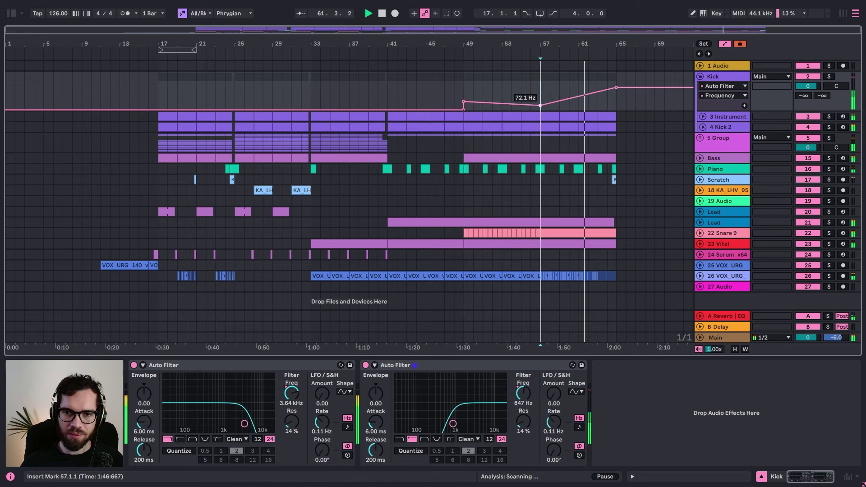
left_click_drag(462, 102, 462, 105)
Step: Fold the Kick group track to hide its automation lane and inner tracks
left_click(714, 79)
key("ctrl+a")
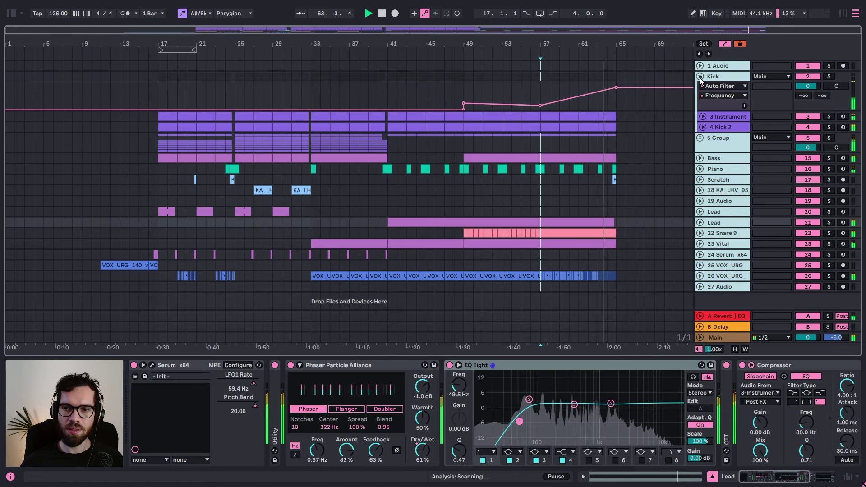
left_click(700, 77)
left_click(645, 91)
left_click_drag(164, 66, 233, 248)
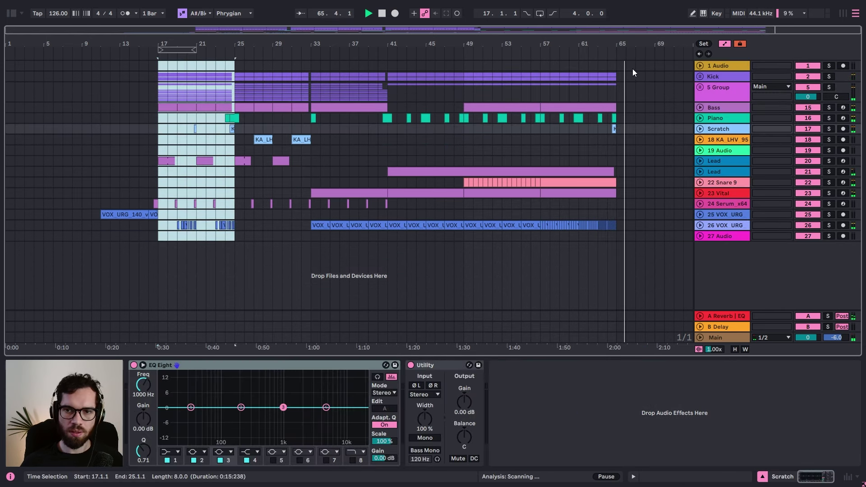
left_click(649, 67)
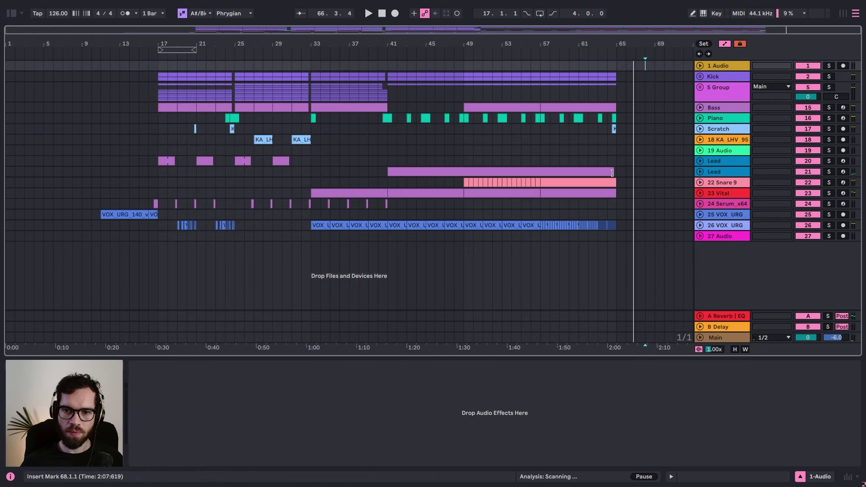
Step: Copy the vocal section at bars 15–17 of the 25 VOX URG track to bar 65 and play it back
left_click_drag(159, 215, 139, 215)
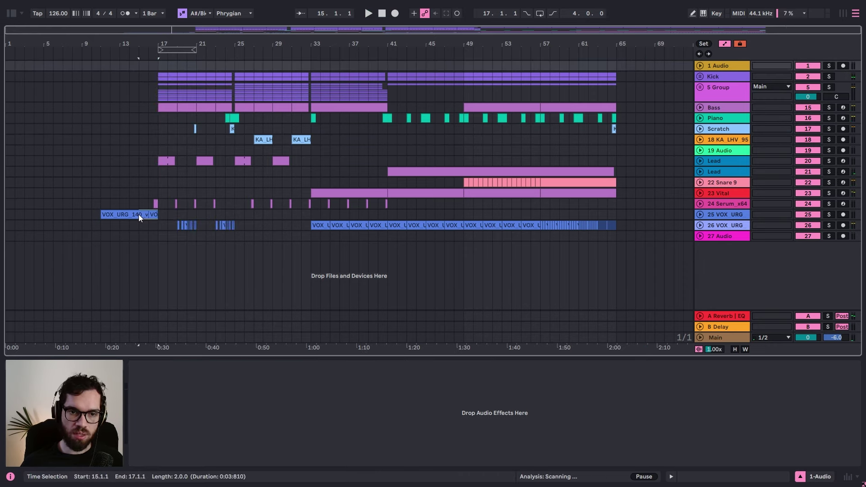
left_click(616, 214)
key("ctrl+v")
key("space")
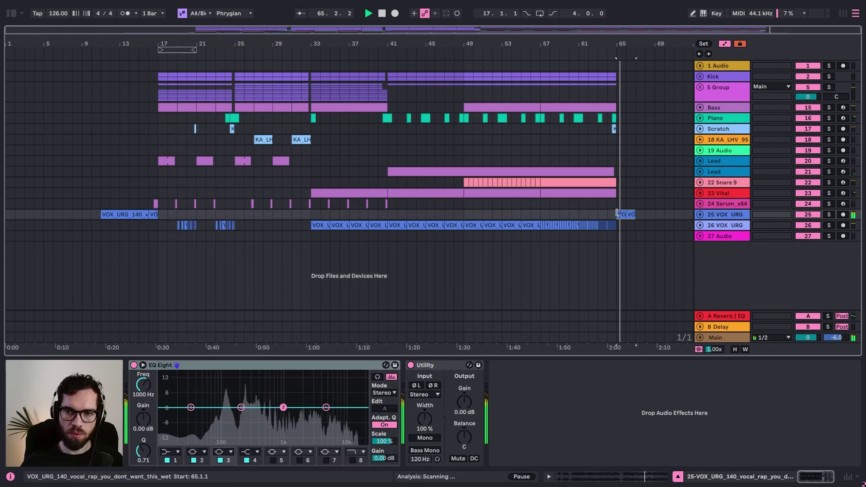
left_click(611, 152)
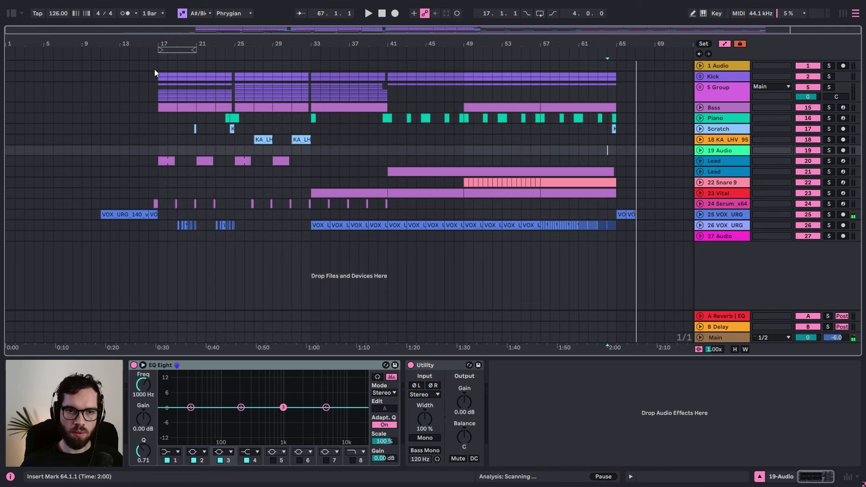
key("space")
Step: Copy bars 17–25 of all tracks to bar 67 and play the transition from bar 63
left_click_drag(158, 68, 234, 249)
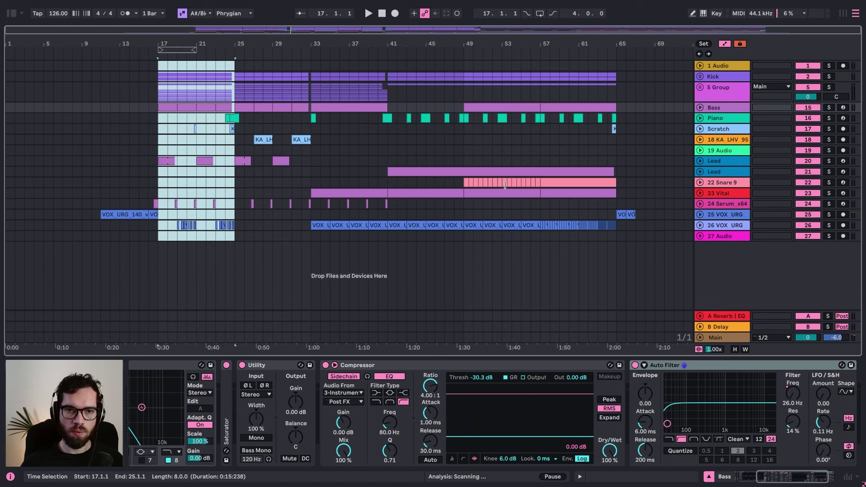
key("ctrl+v")
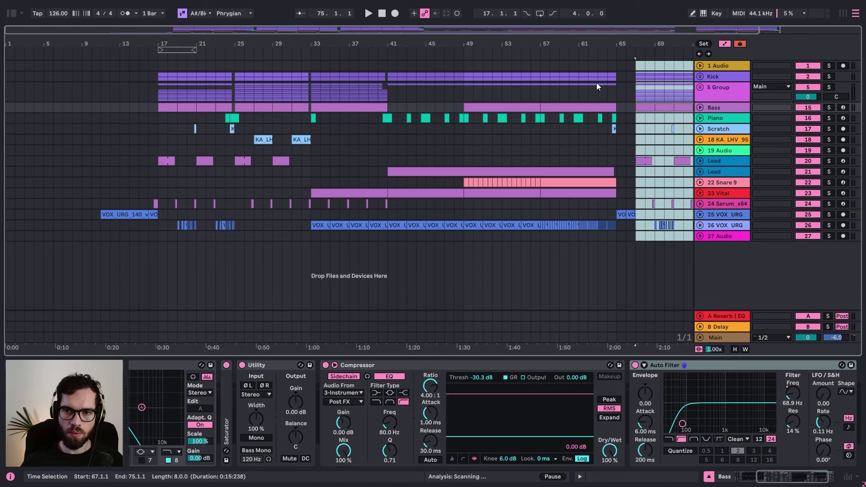
left_click(599, 76)
key("space")
left_click_drag(647, 42, 574, 35)
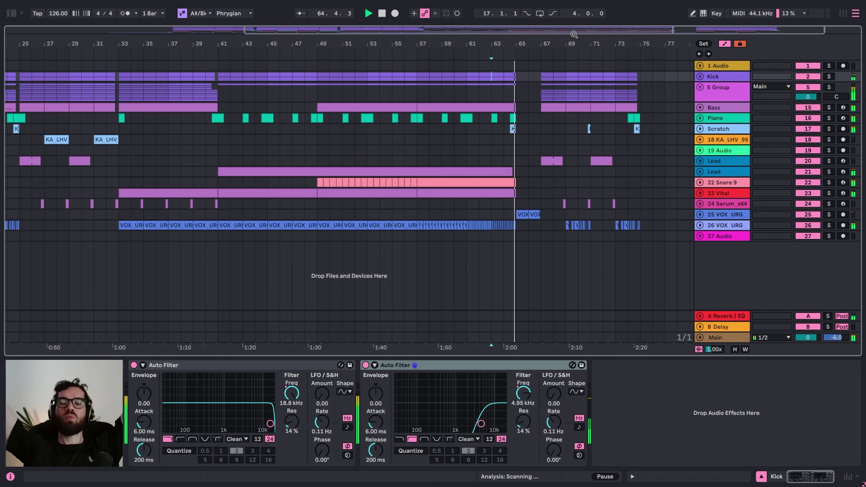
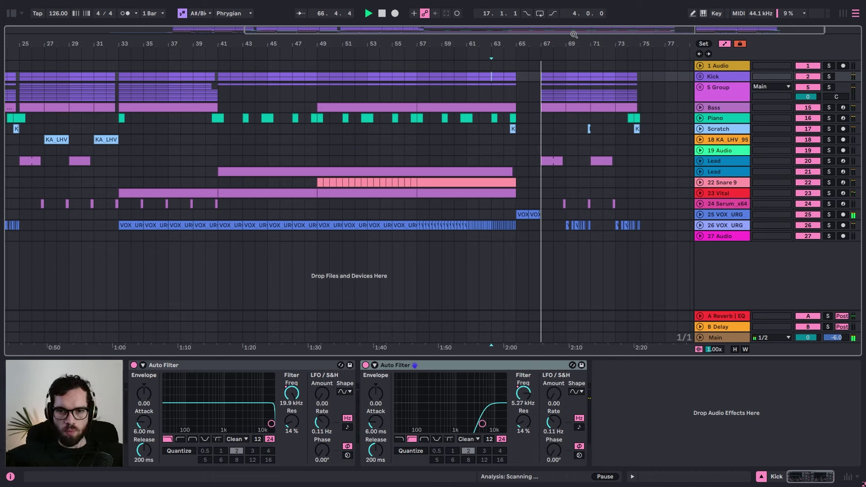
Step: Unfold the Kick group and bring its high-pass Auto Filter frequency automation back down to 26 Hz at bar 67
left_click(700, 76)
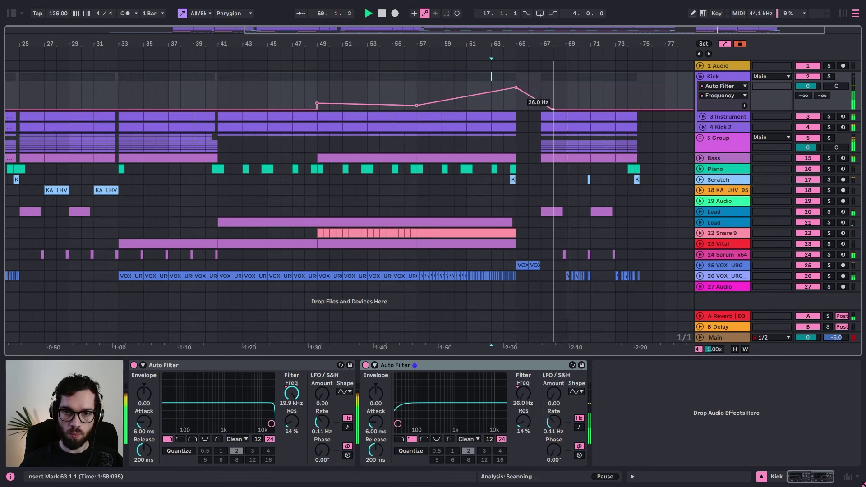
key("ctrl+z")
key("space")
left_click_drag(545, 88, 566, 110)
Step: Inspect the frequency automation of both Kick Auto Filters and audition the Kick group soloed from bar 67
left_click(712, 87)
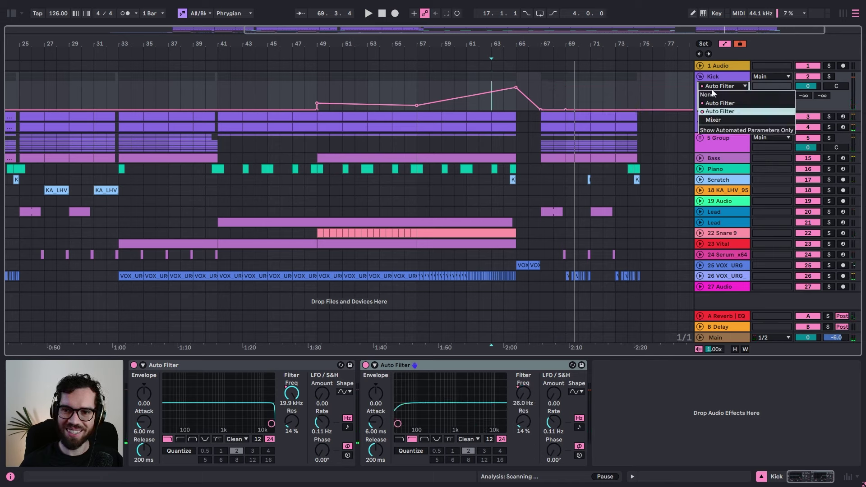
left_click(715, 103)
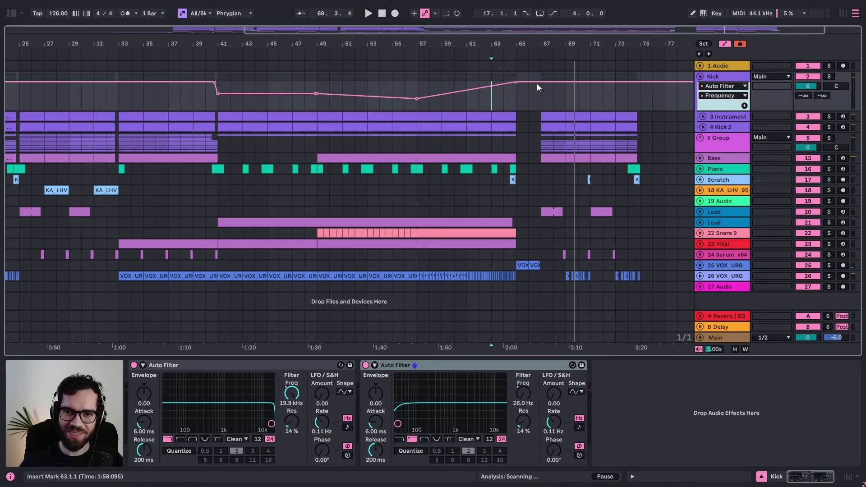
left_click(537, 94)
key("space")
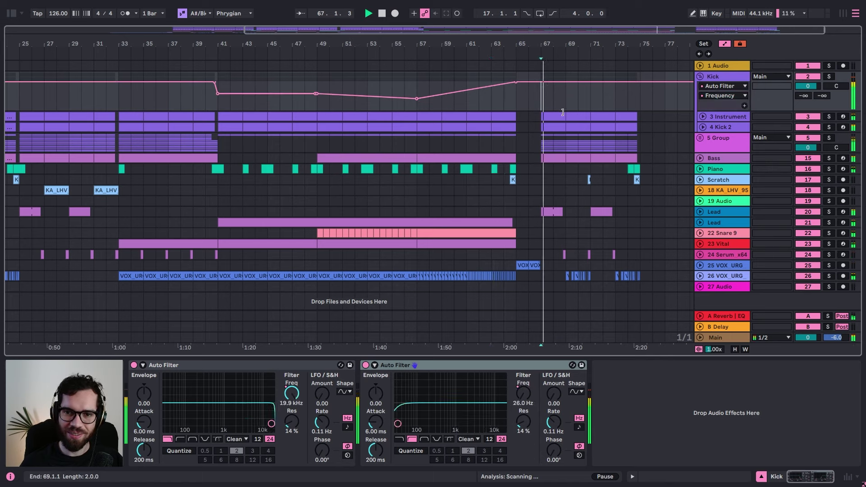
left_click(712, 86)
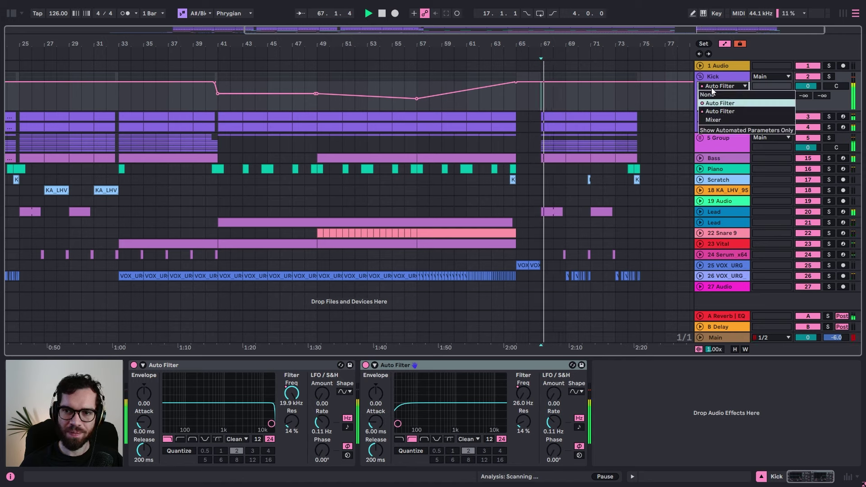
left_click(715, 111)
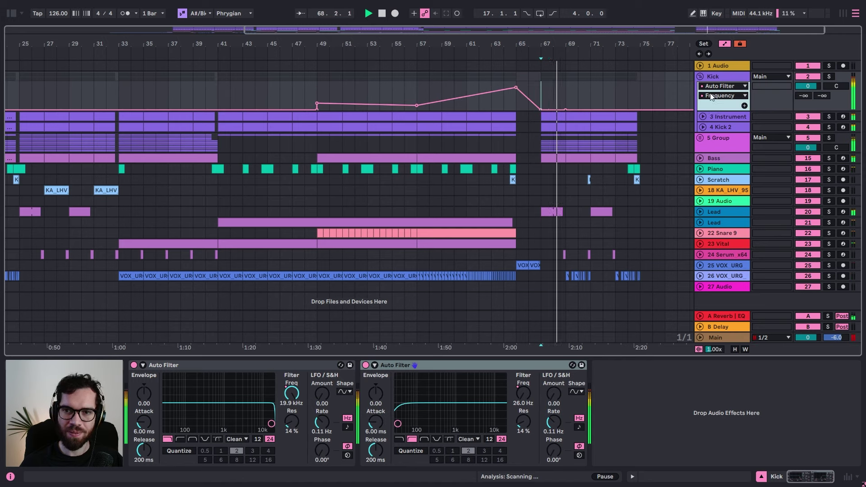
left_click(829, 77)
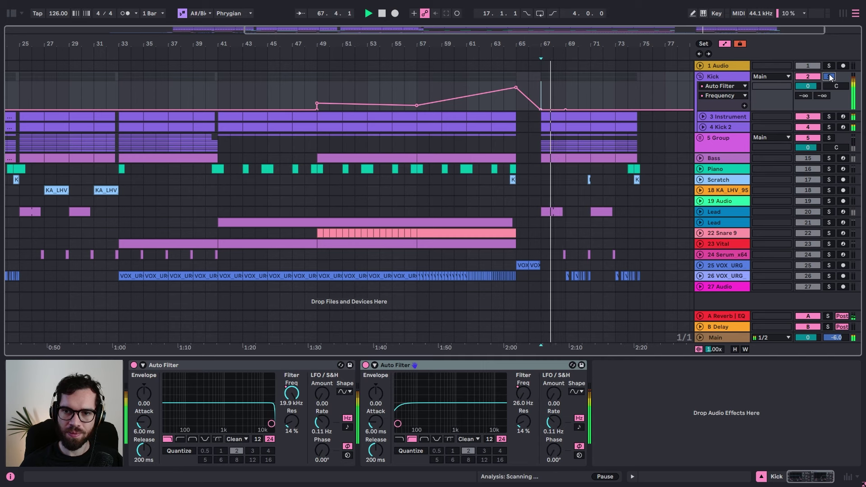
left_click(829, 77)
Step: Unfold the Bass track and lower its Auto Filter frequency automation to 26 Hz at bar 67
left_click(700, 158)
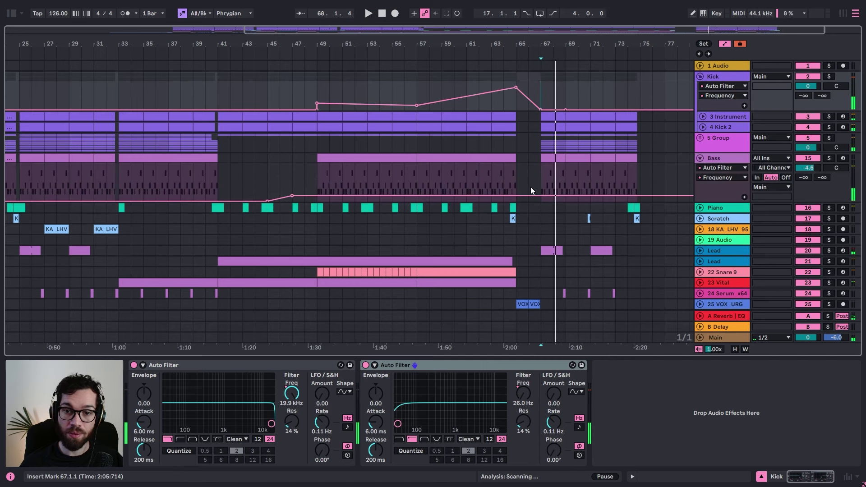
left_click_drag(539, 195, 539, 201)
key("space")
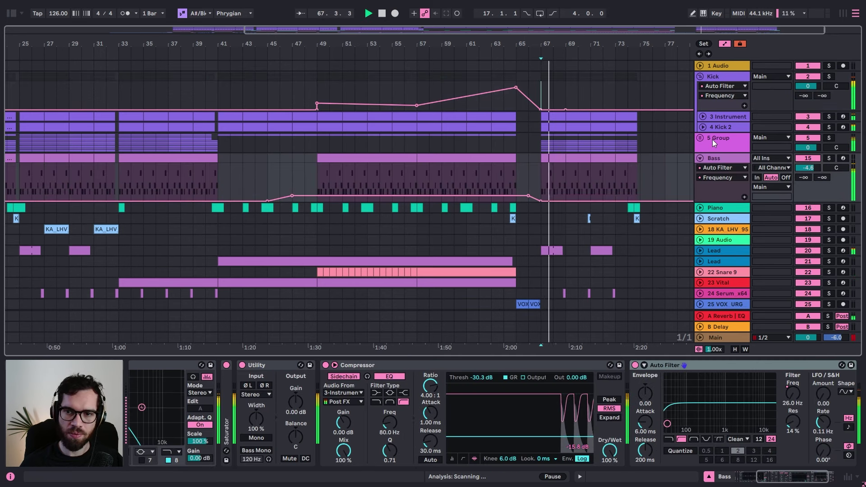
Step: Raise the 5 Group's Auto Filter frequency automation to 19.9 kHz at bar 67, and fold the group again
left_click(700, 138)
left_click(536, 161)
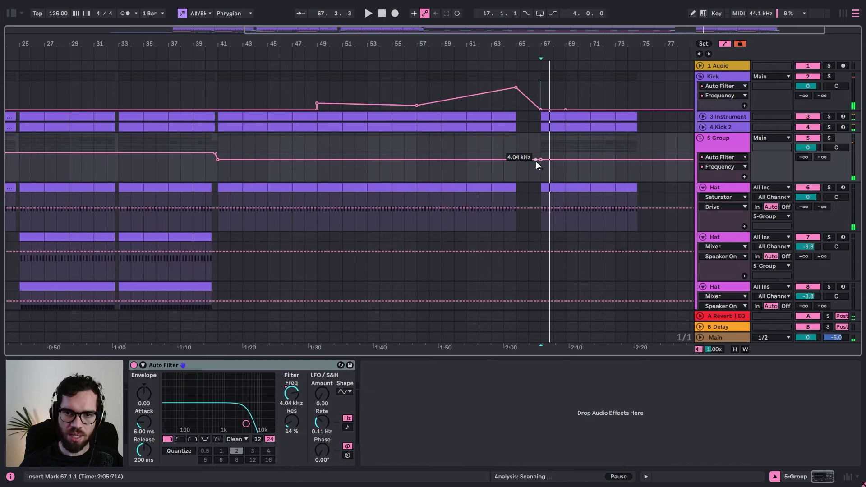
left_click_drag(536, 162, 536, 155)
key("space")
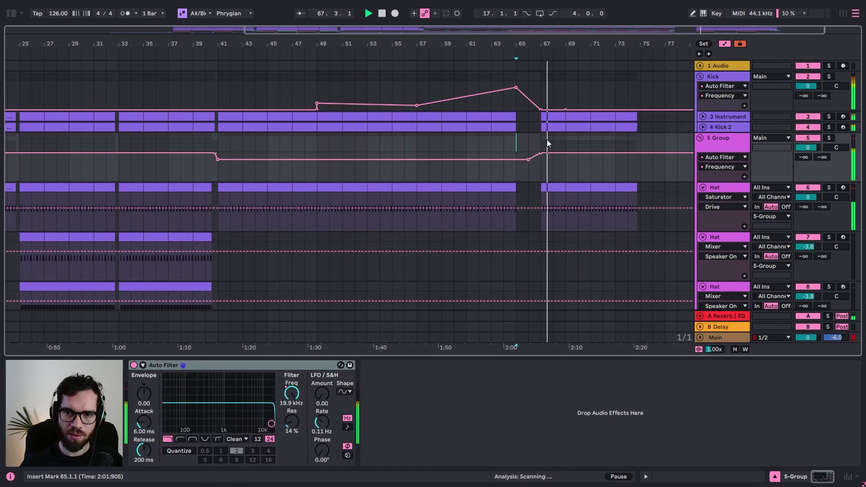
left_click(700, 139)
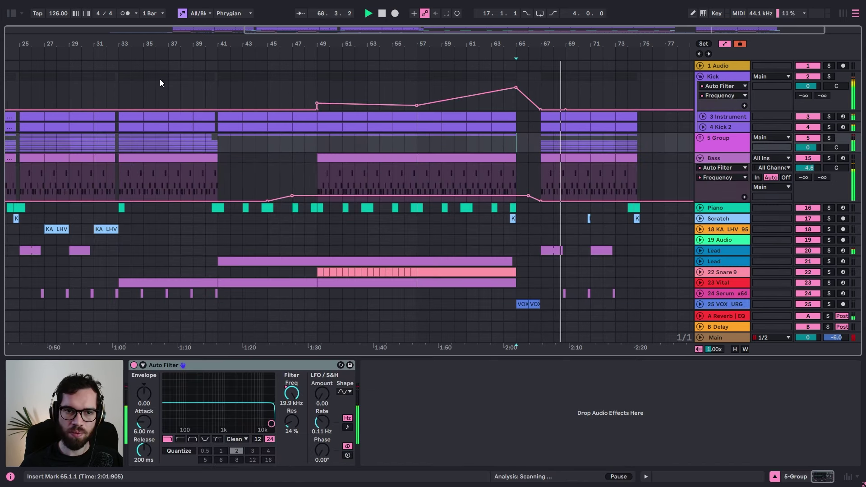
Step: Play the first drop from bar 17 to compare its sound with the copied section
left_click(107, 83)
key("space")
key("space")
left_click_drag(197, 40, 293, 32)
left_click(96, 93)
key("space")
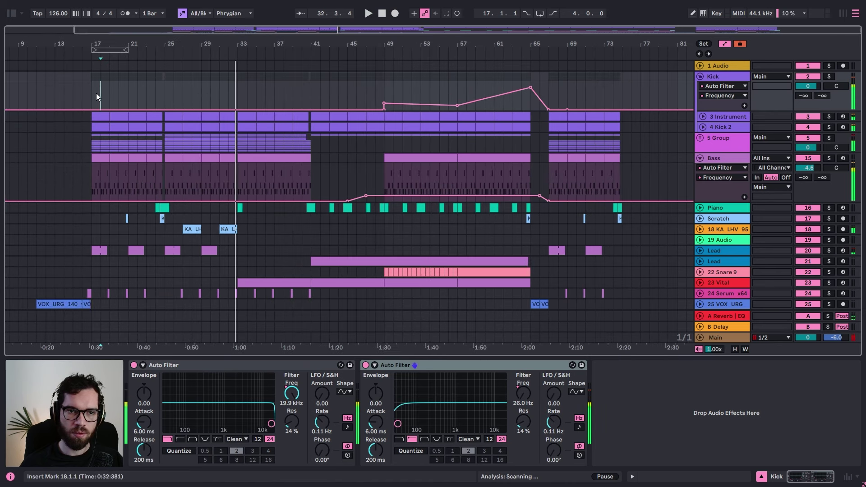
key("space")
left_click(92, 90)
key("space")
key("space")
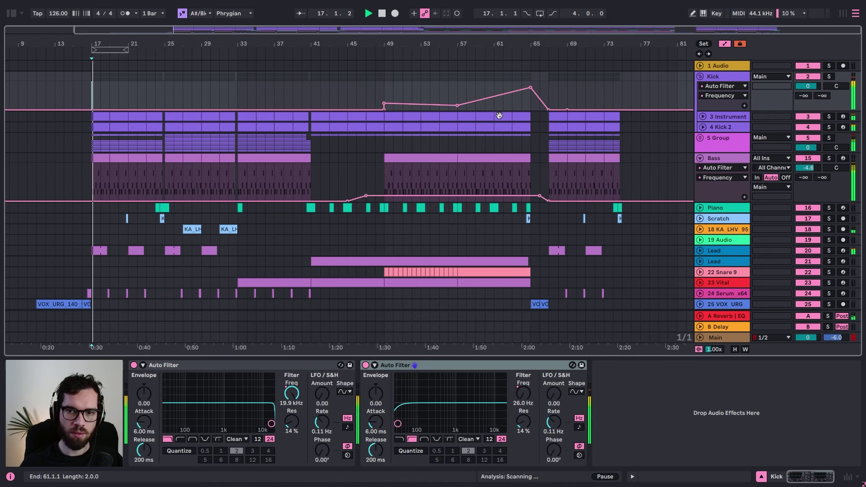
Step: Unlock the automation envelopes from the arrangement position and fold the Kick group
left_click(739, 44)
left_click(700, 76)
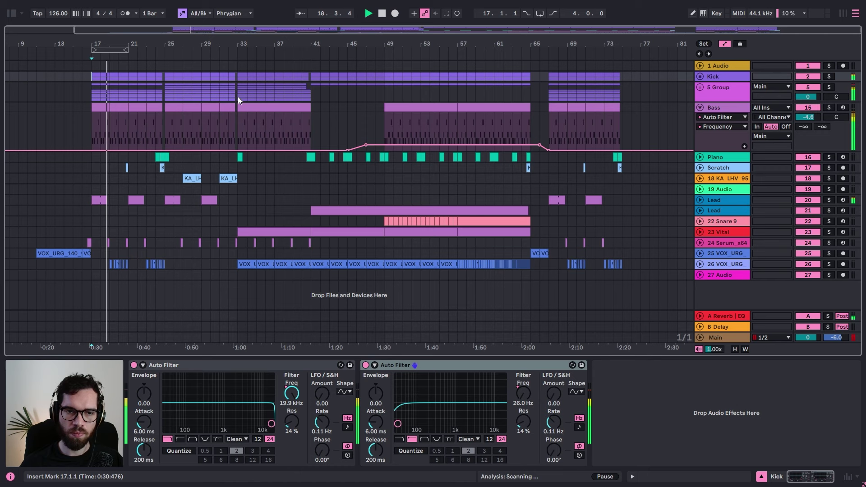
left_click(98, 84)
left_click_drag(250, 47, 286, 44)
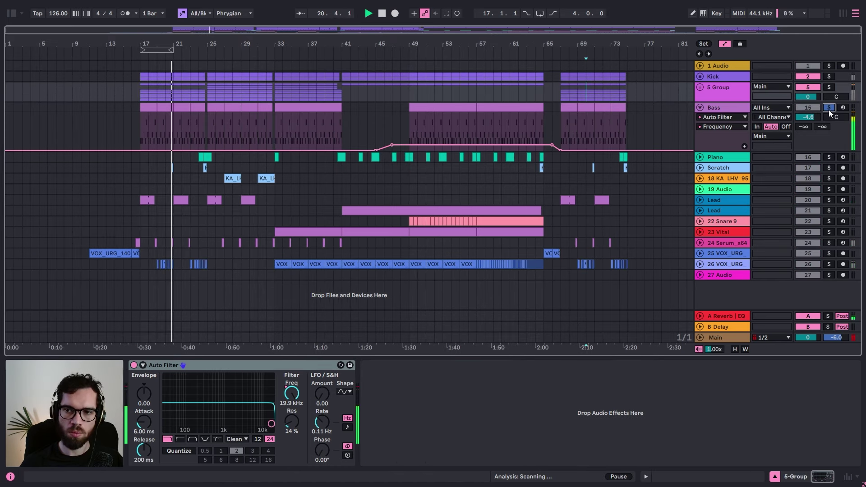
Step: Select the Bass track to examine its effects, and audition the Kick group in solo
left_click(734, 108)
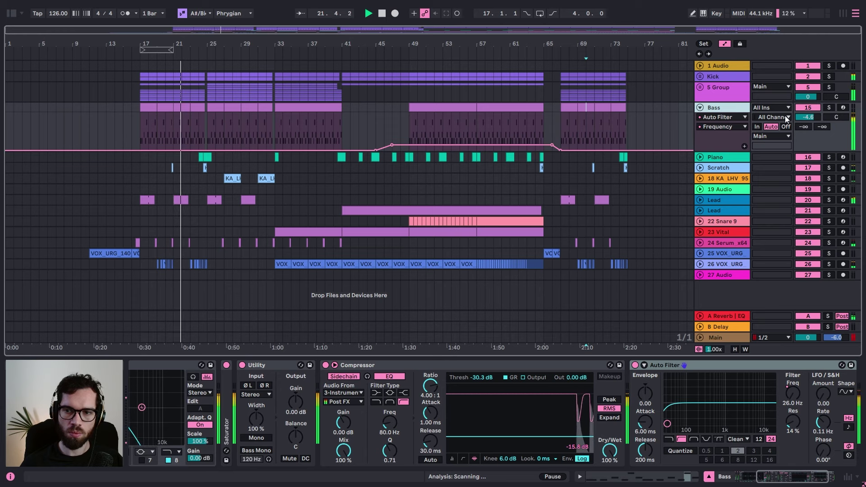
left_click(828, 77)
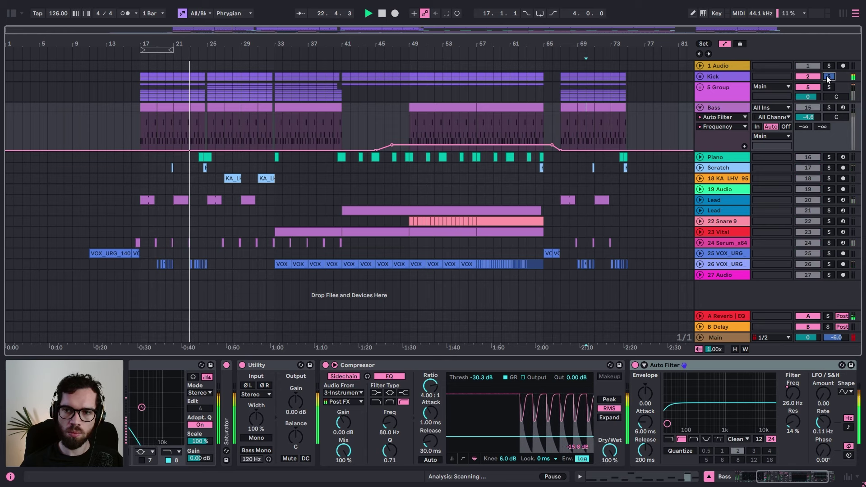
left_click(829, 77)
Step: Mute the 3 Instrument track inside the Kick group and unfold the 4 Kick 2 track
left_click(700, 77)
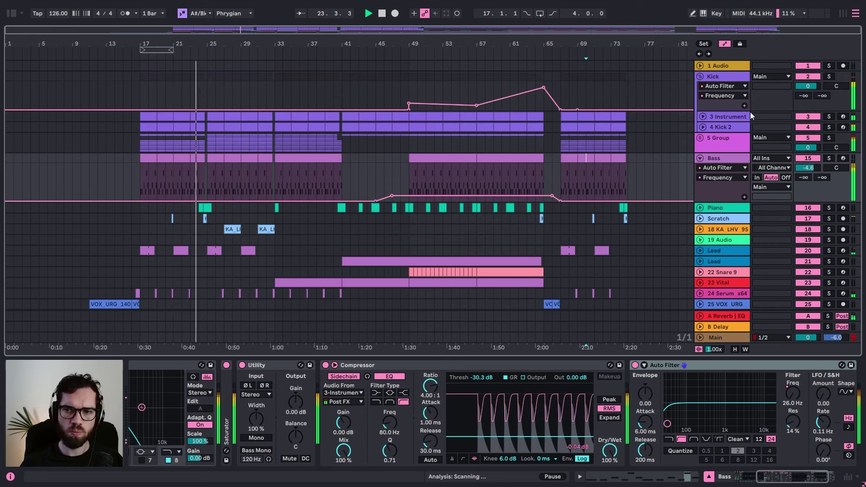
left_click(805, 113)
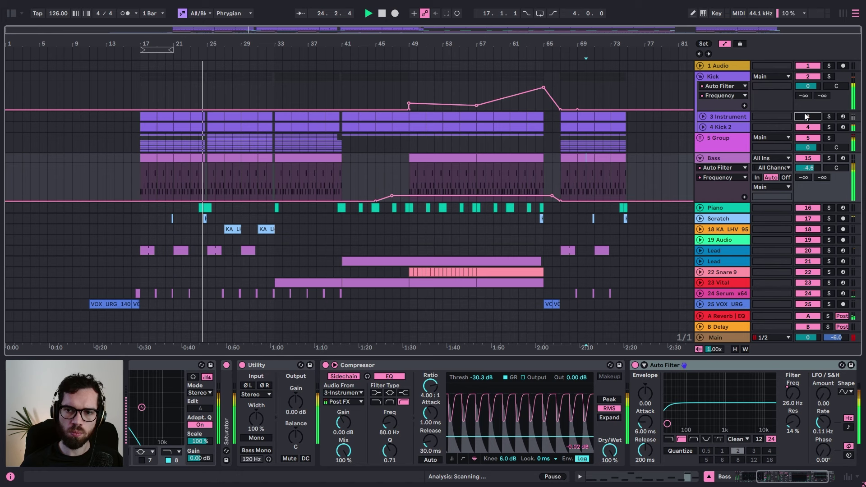
left_click(702, 127)
left_click(805, 137)
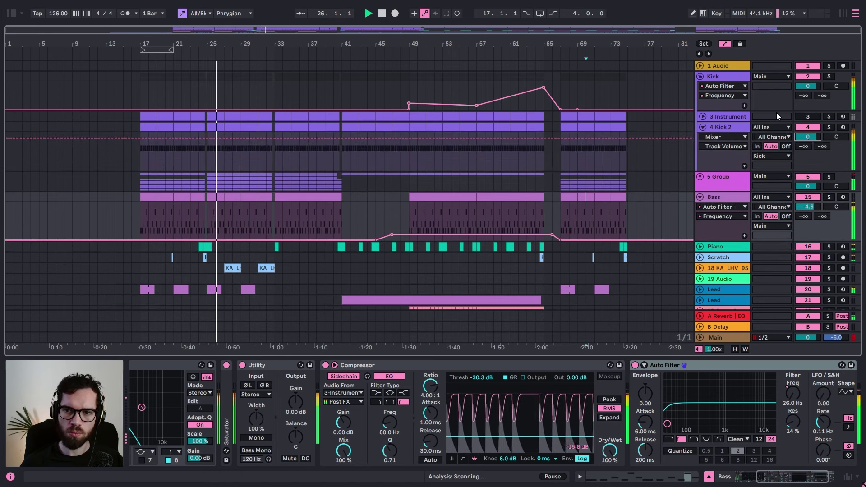
Step: Extend the Kick 2 sample's end well past the 0:00:300 mark while the Kick group is soloed
left_click(829, 77)
left_click(718, 139)
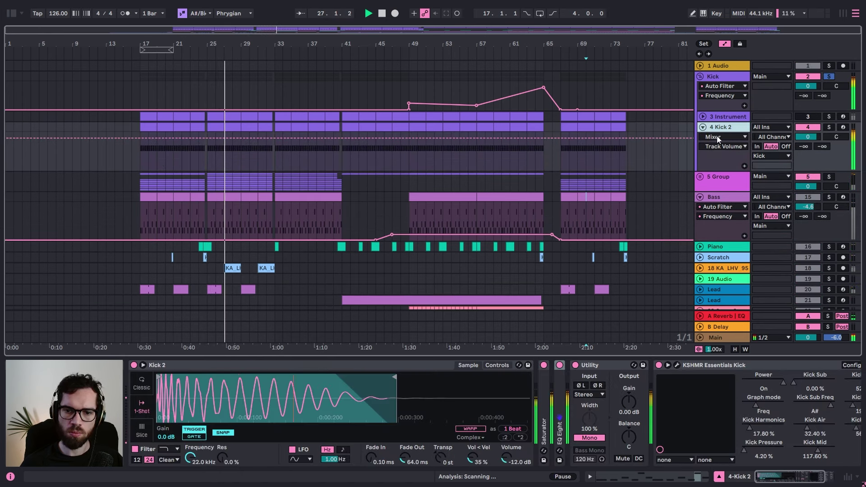
left_click_drag(395, 377, 467, 377)
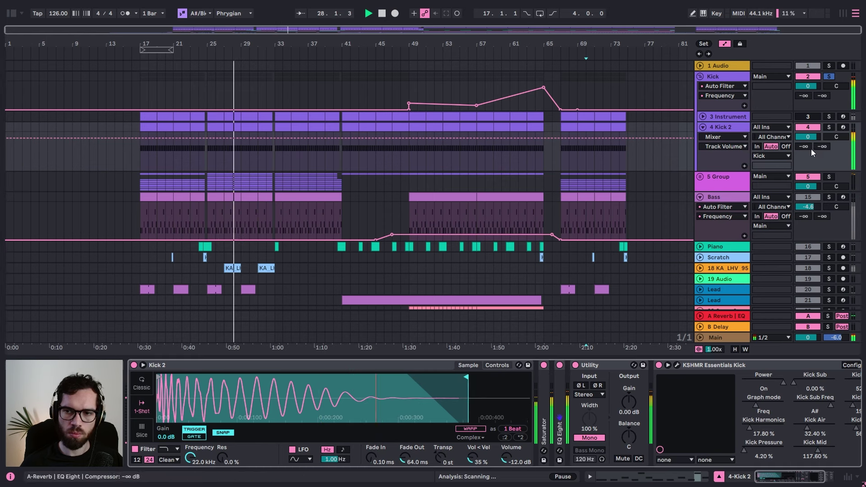
left_click(830, 78)
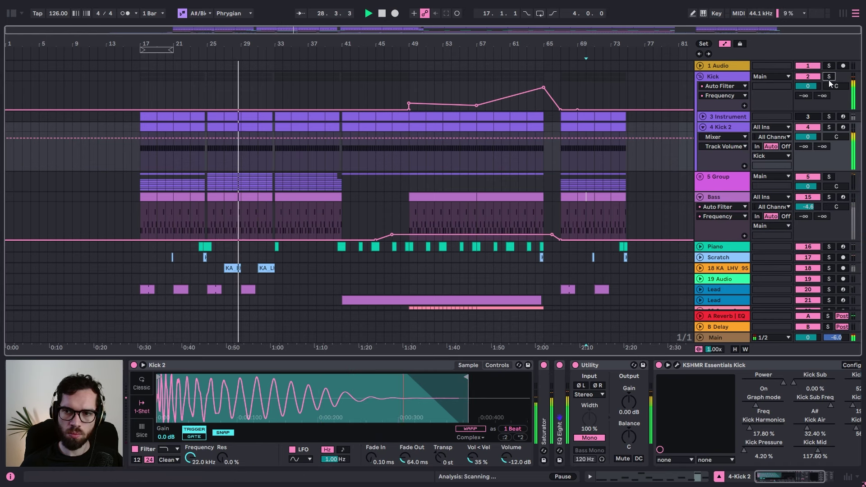
Step: Hide the automation envelopes and set the Bass compressor's sidechain source to 4-Kick 2
left_click(163, 94)
key("a")
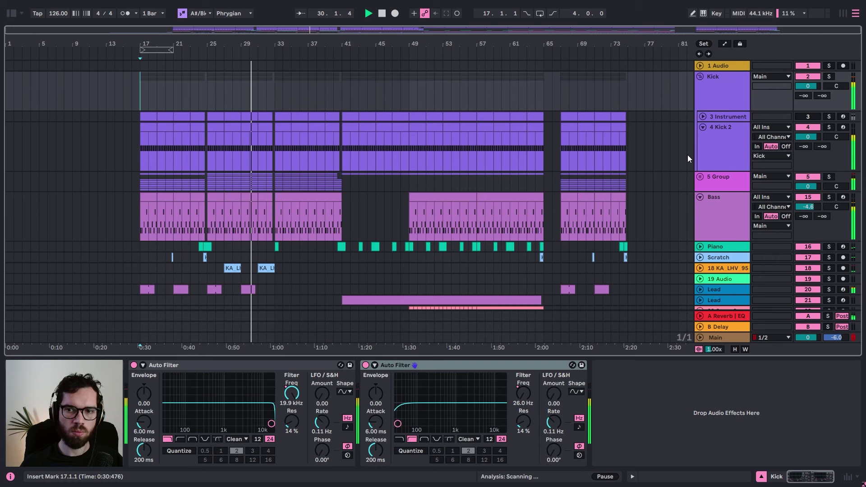
scroll(698, 149, "down", 3)
left_click(718, 149)
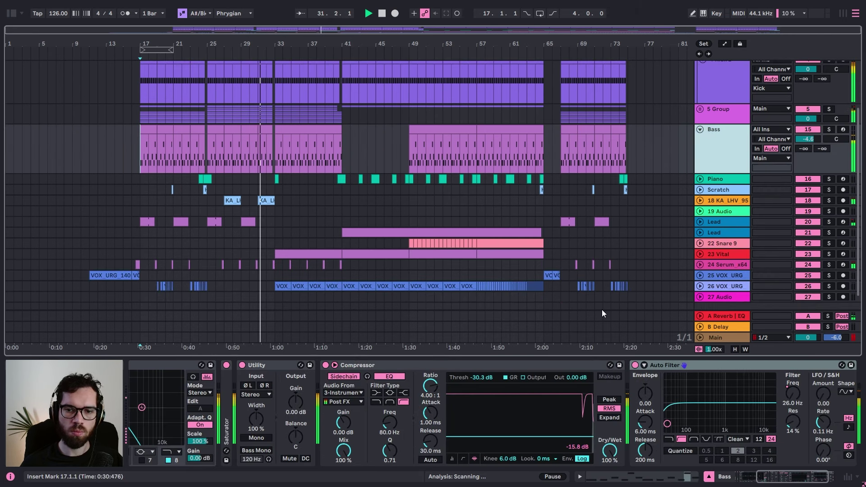
left_click(349, 393)
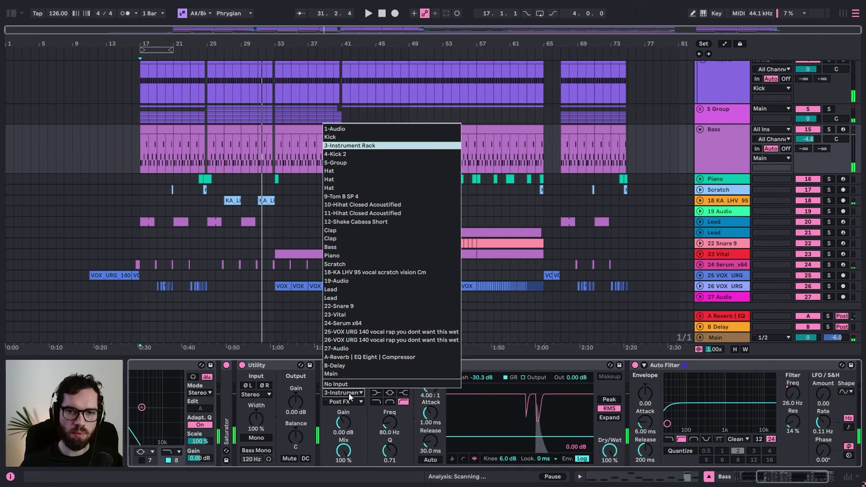
key("Escape")
key("space")
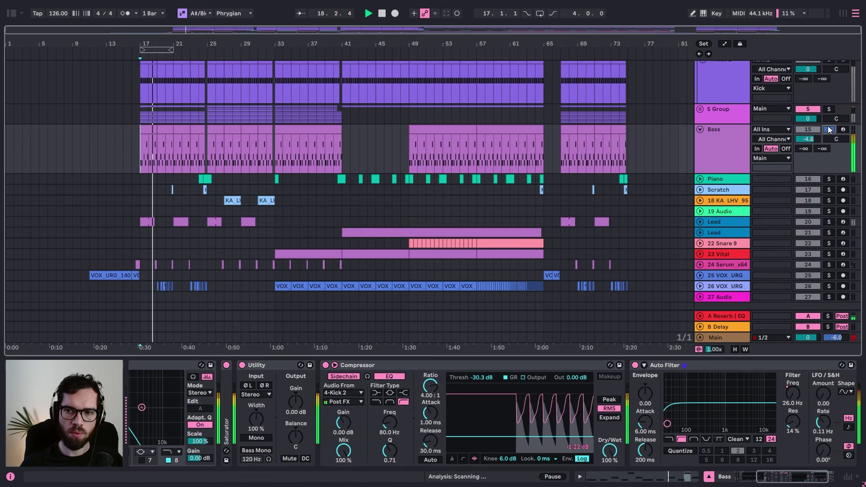
Step: Audition the Kick group and Bass in solo, and set the Bass compressor's threshold to -24.8 dB
scroll(840, 95, "up", 3)
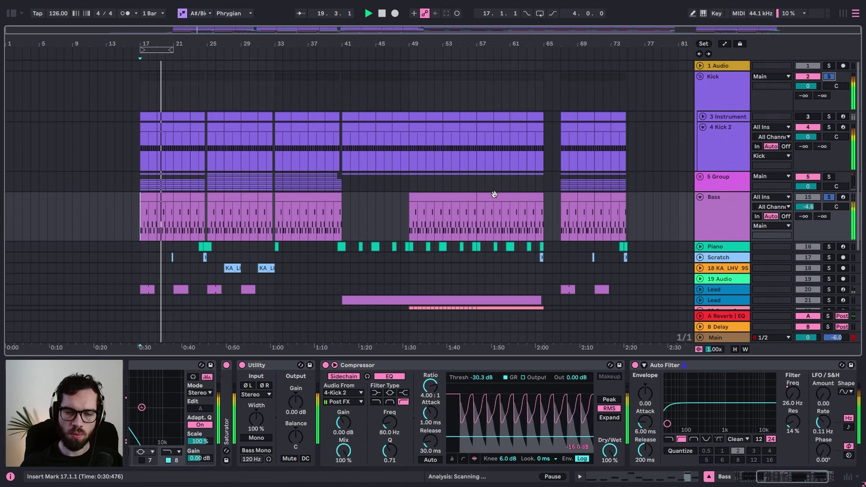
scroll(493, 194, "down", 2)
left_click_drag(474, 438, 475, 432)
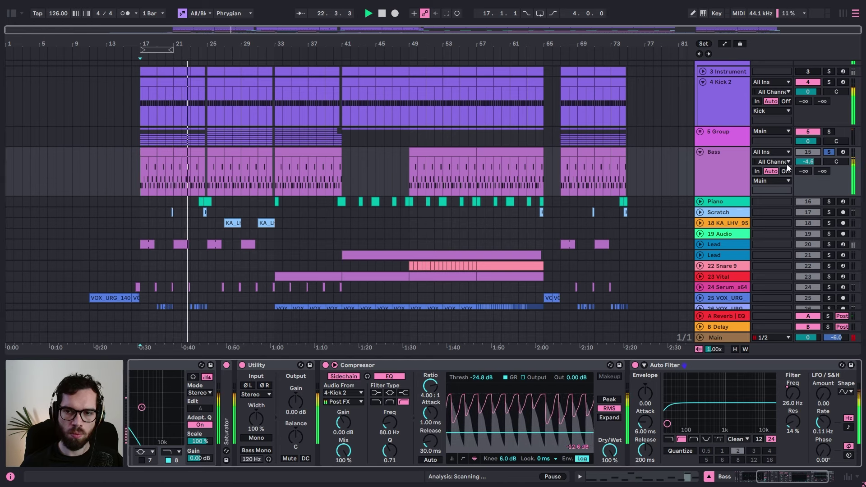
Step: Set the sidechain source of the first Lead track's compressor to 4-Kick 2, auditioning it in solo and clearing the solo
scroll(692, 200, "down", 2)
key("space")
key("space")
left_click(775, 212)
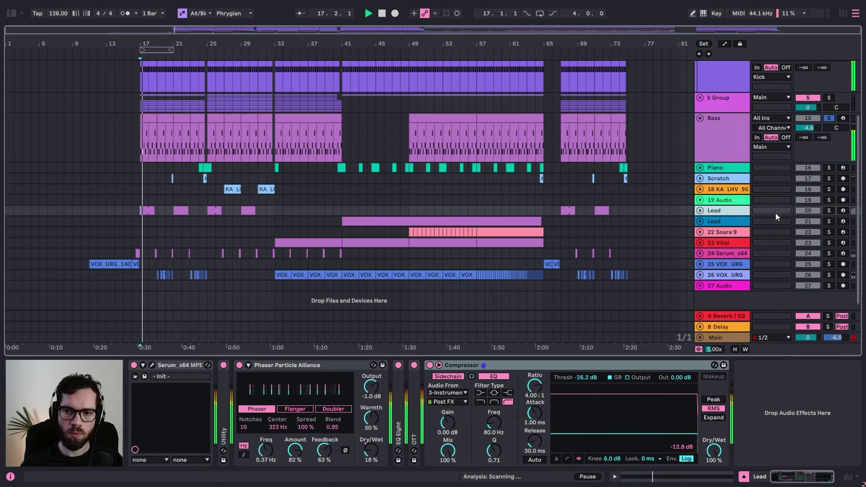
left_click(829, 210)
left_click(447, 393)
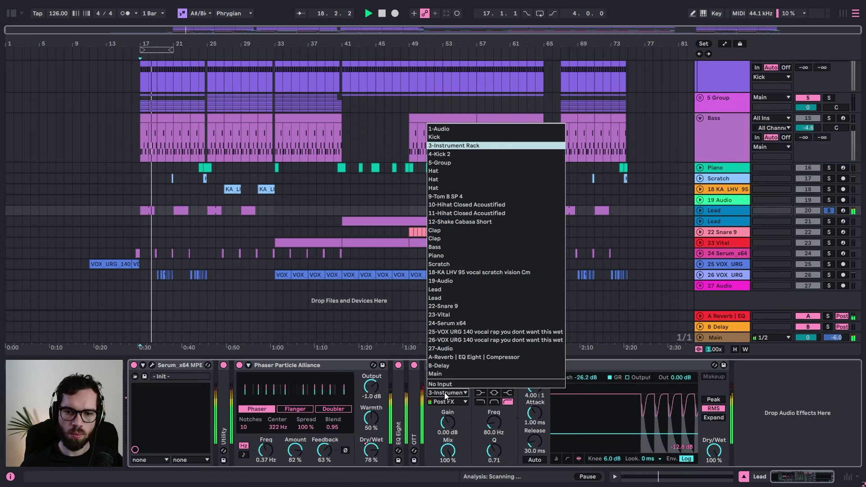
left_click(474, 154)
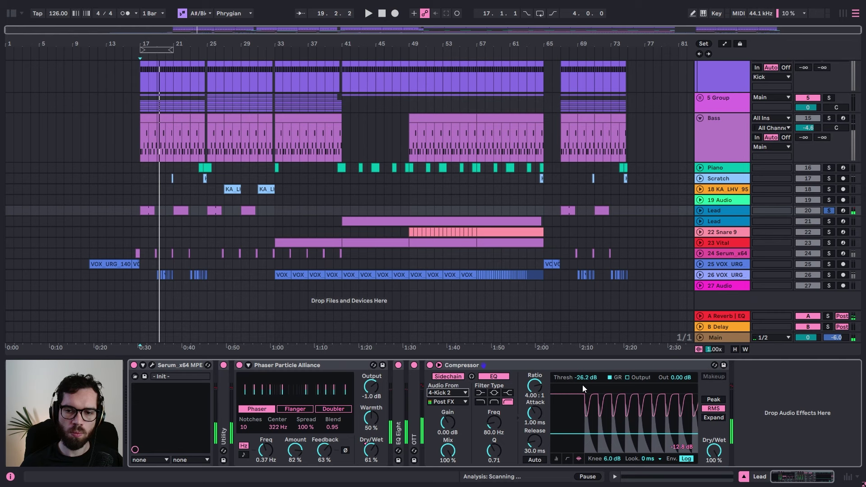
left_click(829, 210)
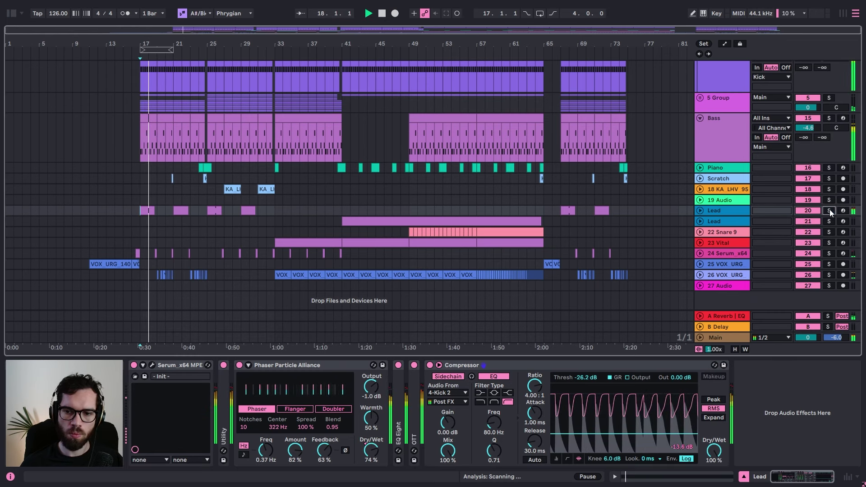
Step: Examine the effect chains of the 24 Serum_x64 and Scratch tracks during playback
left_click(722, 254)
double_click(450, 367)
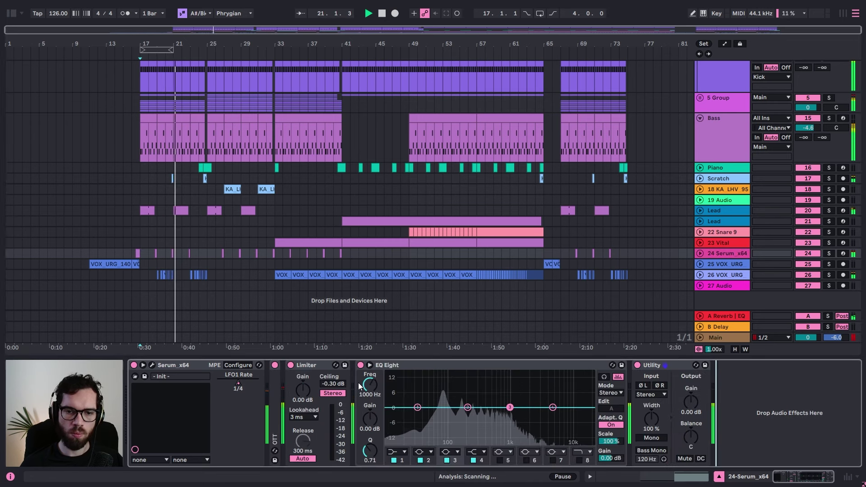
left_click(722, 179)
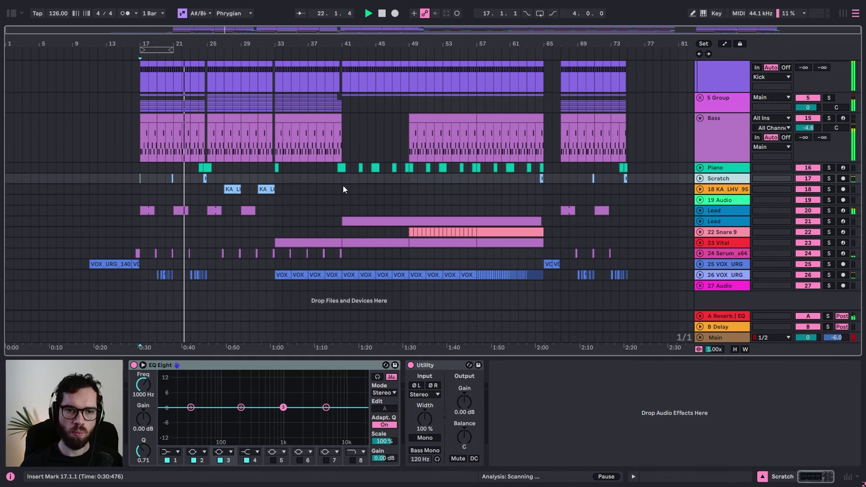
scroll(239, 226, "down", 1)
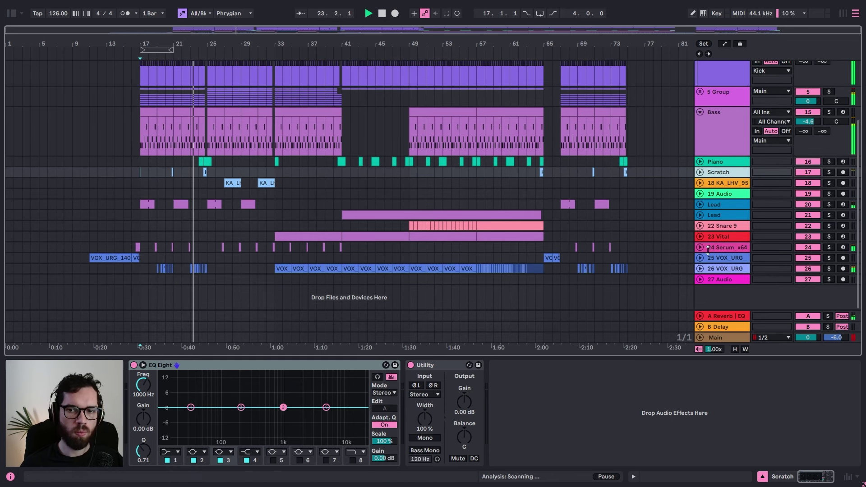
Step: Copy the first Lead track's sidechain compressor to the end of the 24 Serum_x64 track's effect chain
left_click(733, 249)
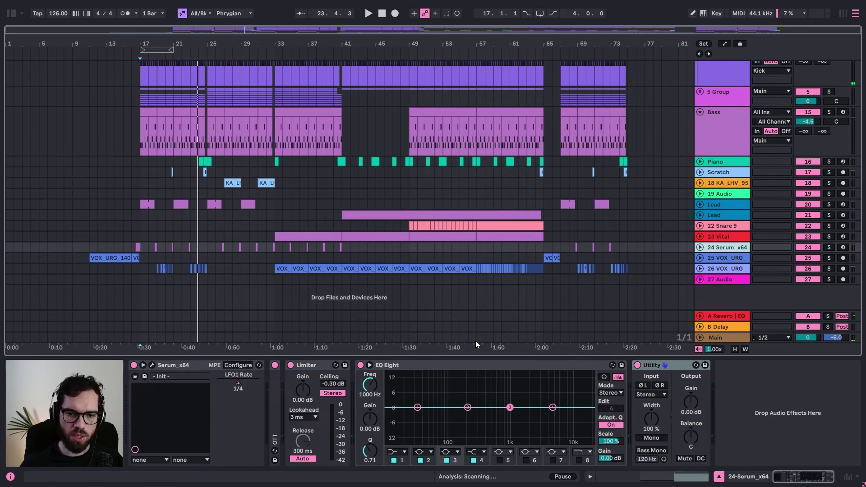
left_click(722, 205)
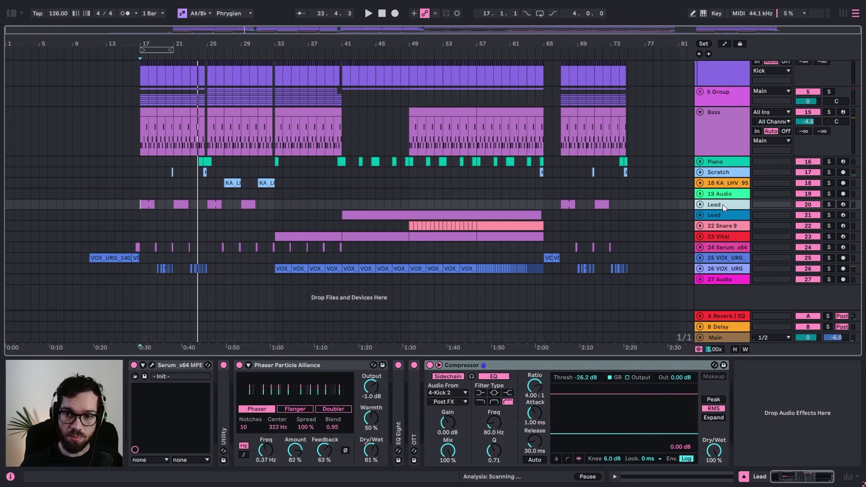
left_click(575, 362)
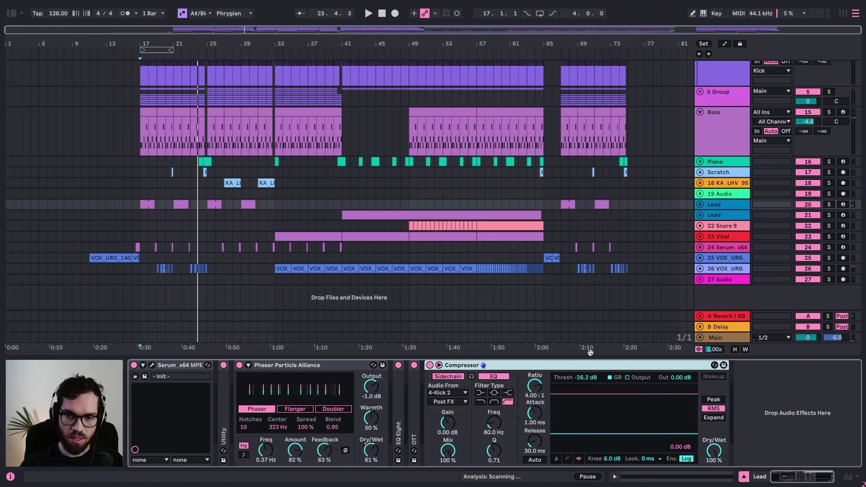
left_click(719, 247)
key("space")
left_click(767, 427)
key("ctrl+v")
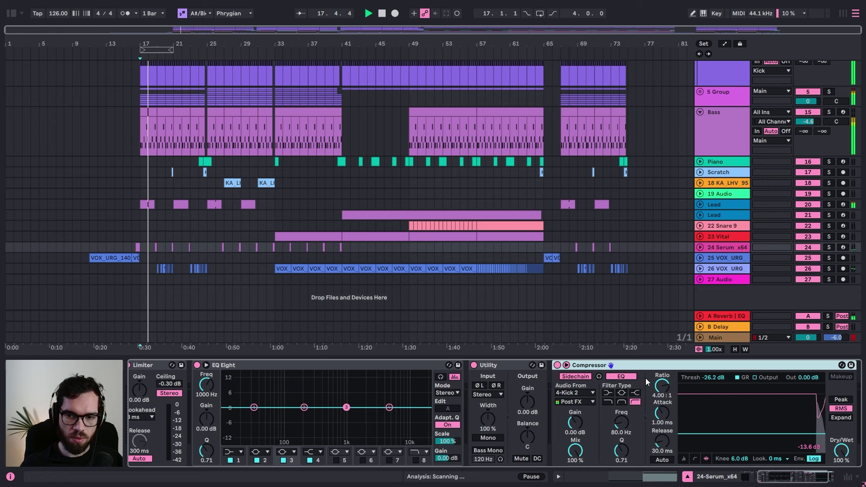
Step: Delete the 25 VOX URG track's intro vocal before bar 16, using the time selection from 7.1.1 to 16.1.1
left_click(132, 245)
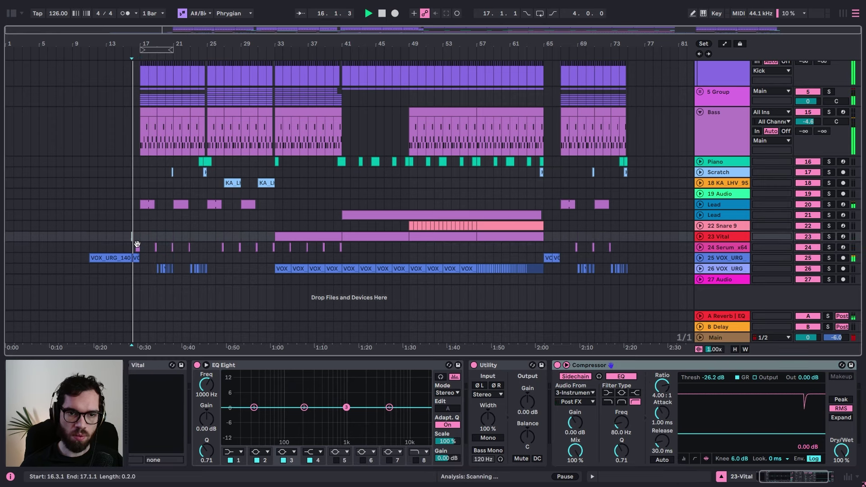
left_click_drag(130, 254, 59, 290)
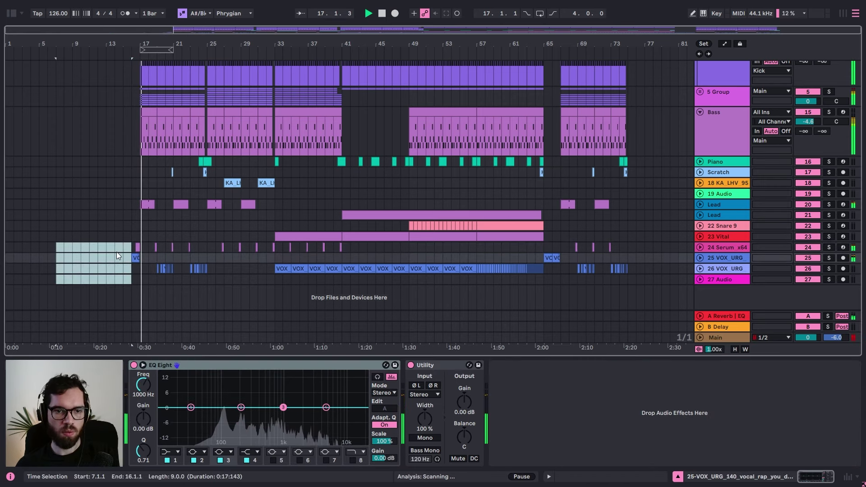
key("Delete")
Step: Unmute and unfold the 3 Instrument track, and fold the Kick group
scroll(136, 250, "up", 4)
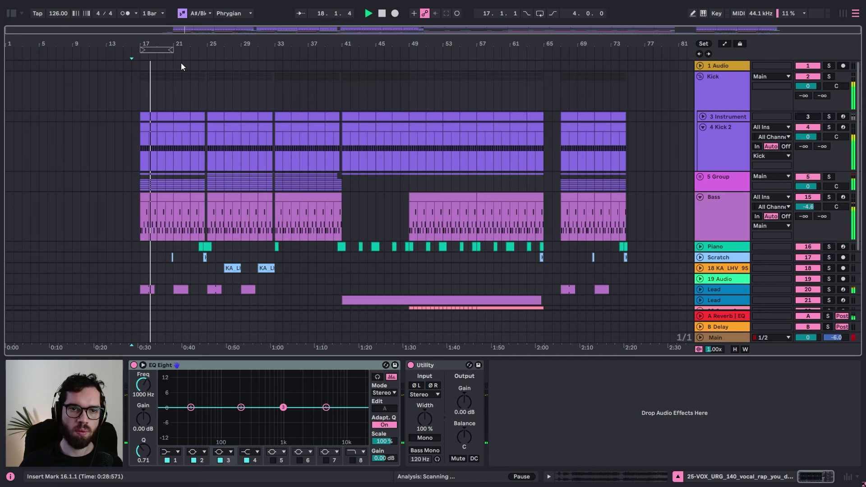
left_click_drag(187, 45, 214, 74)
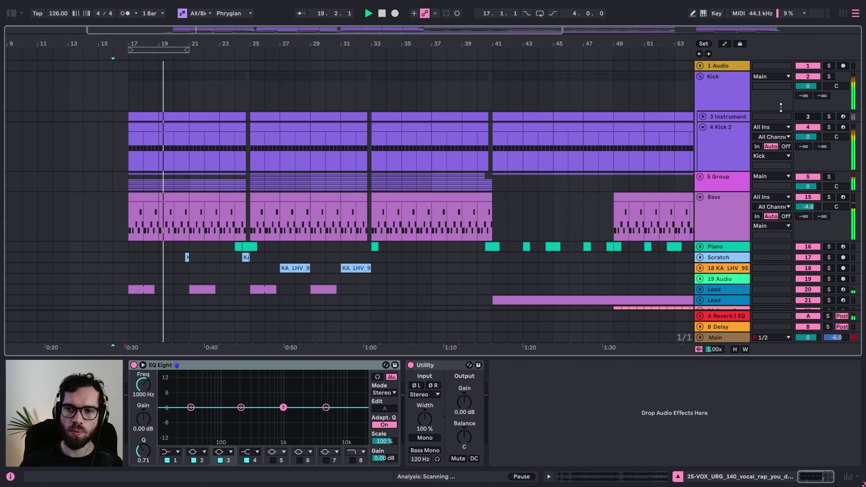
left_click(724, 118)
left_click(703, 117)
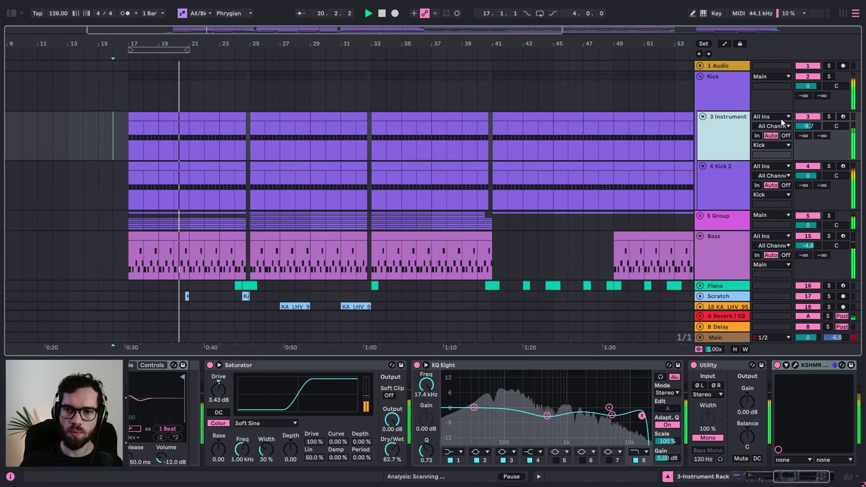
left_click(724, 94)
left_click(700, 76)
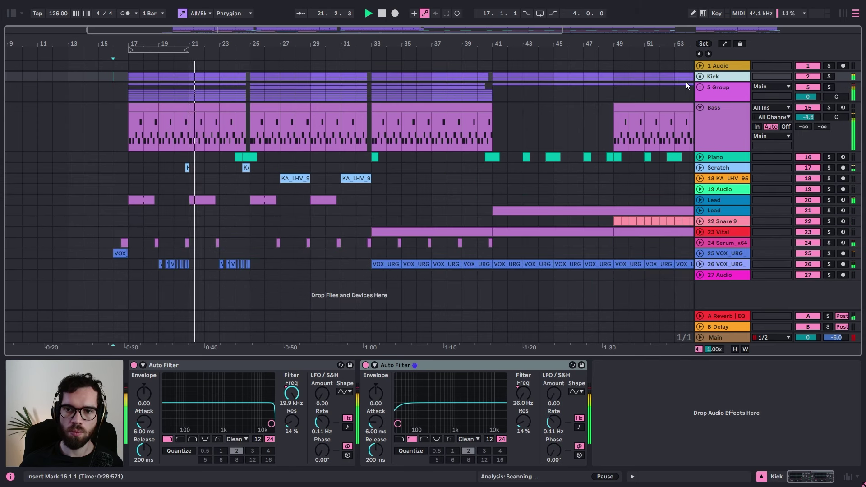
Step: Play the arrangement from bar 64 to audition the vocal break leading into the second drop
left_click_drag(509, 44, 402, 68)
left_click(636, 105)
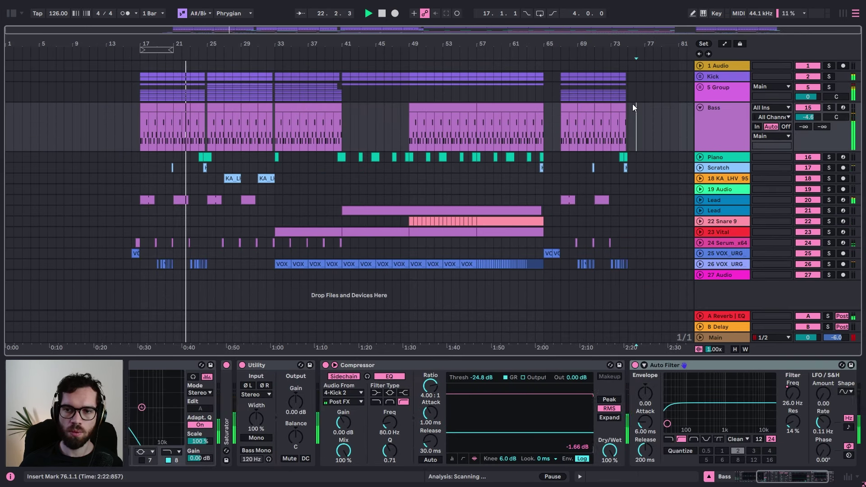
left_click(536, 92)
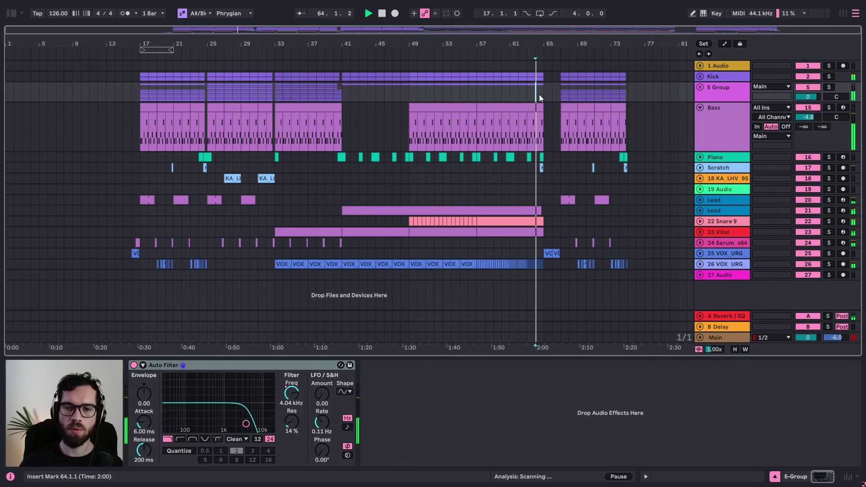
left_click(554, 104)
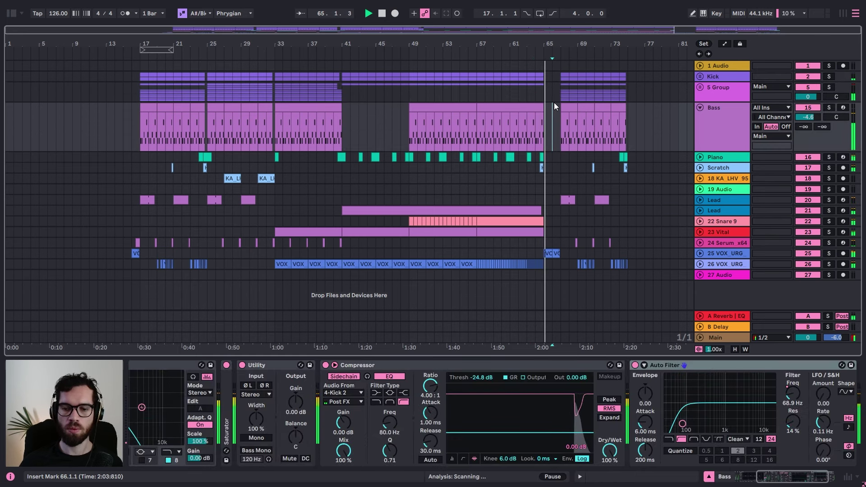
key("XF86AudioLowerVolume")
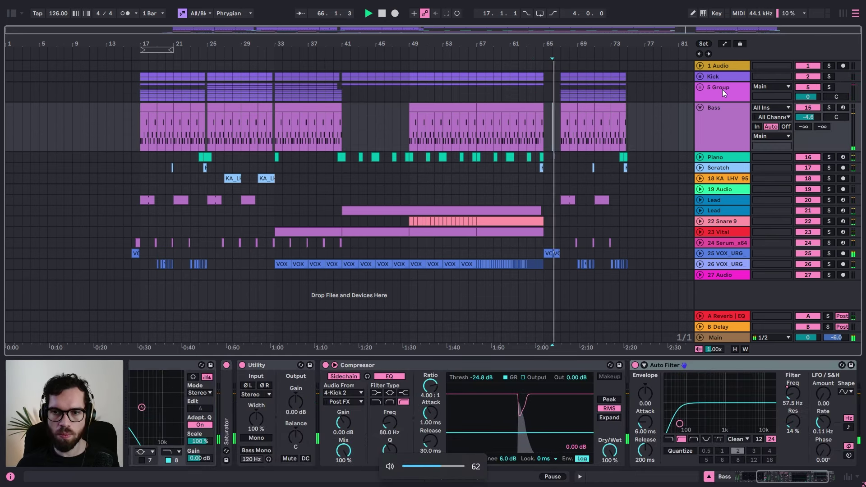
Step: Unfold the 5 Group to examine its hat and percussion tracks, and fold it again
left_click(701, 88)
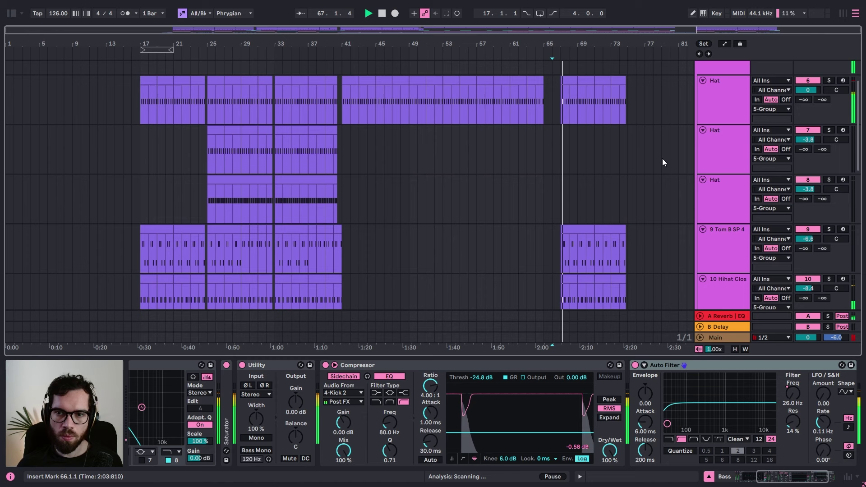
left_click(707, 117)
left_click(700, 87)
left_click(579, 93)
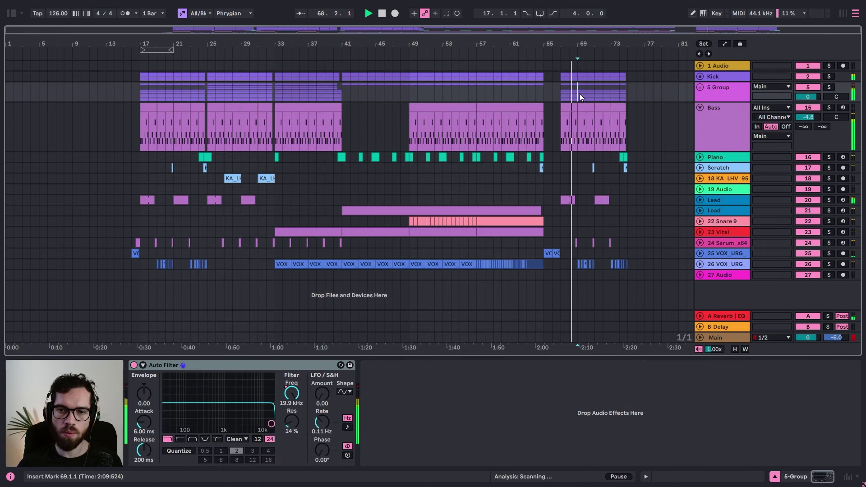
Step: Duplicate the first Lead track, select the duplicate's lane at bar 67 and open its Serum instrument
left_click_drag(563, 53, 573, 44)
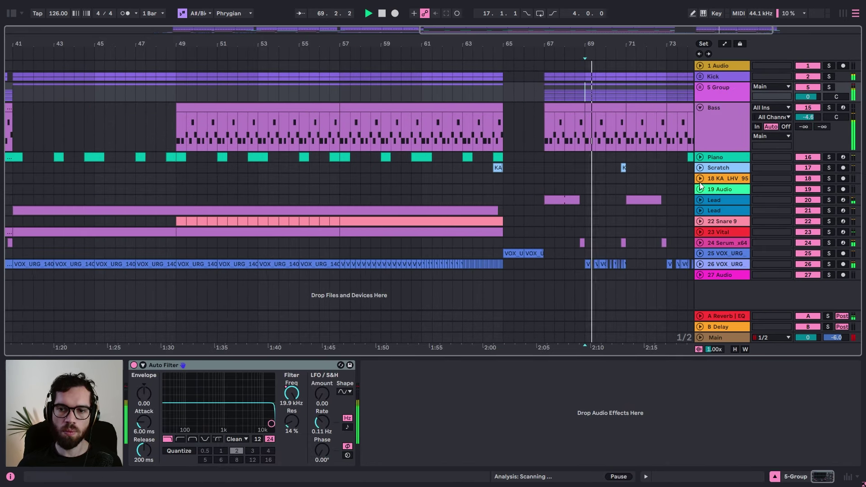
left_click(722, 200)
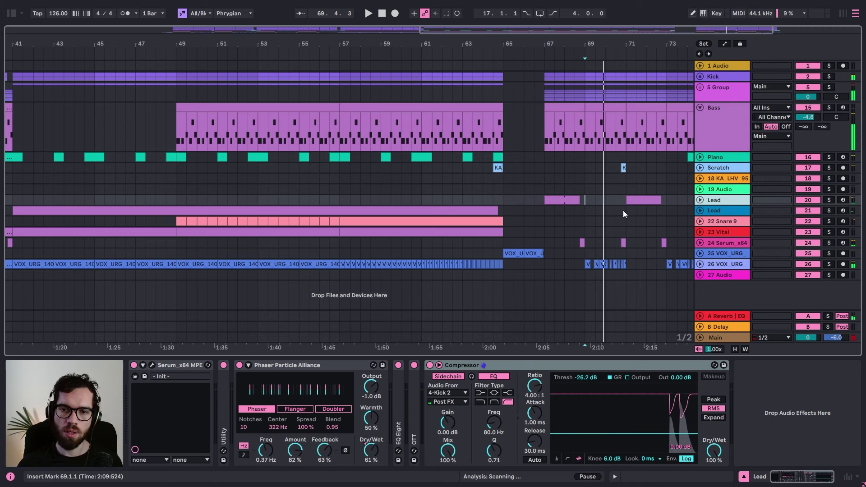
key("ctrl+d")
left_click(554, 208)
left_click(153, 364)
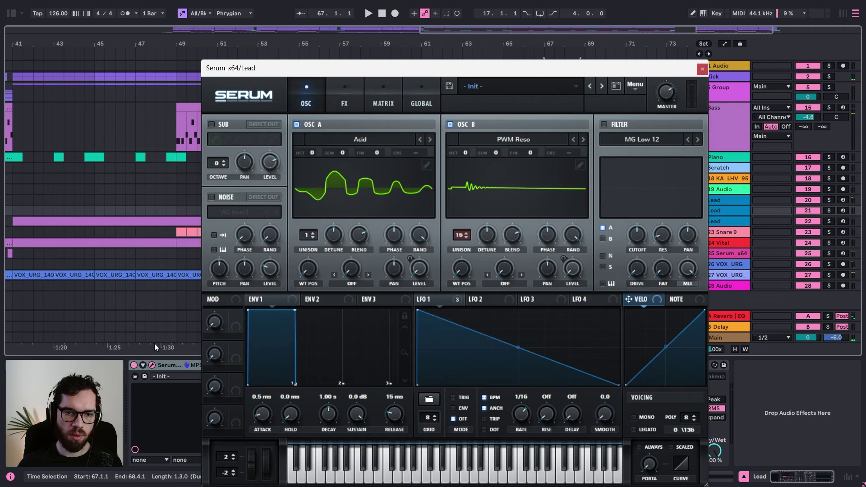
Step: Raise oscillator A's unison to 8 voices and load the Basic Shapes wavetable into both oscillators of the duplicated Lead's Serum
left_click_drag(306, 235, 348, 219)
key("space")
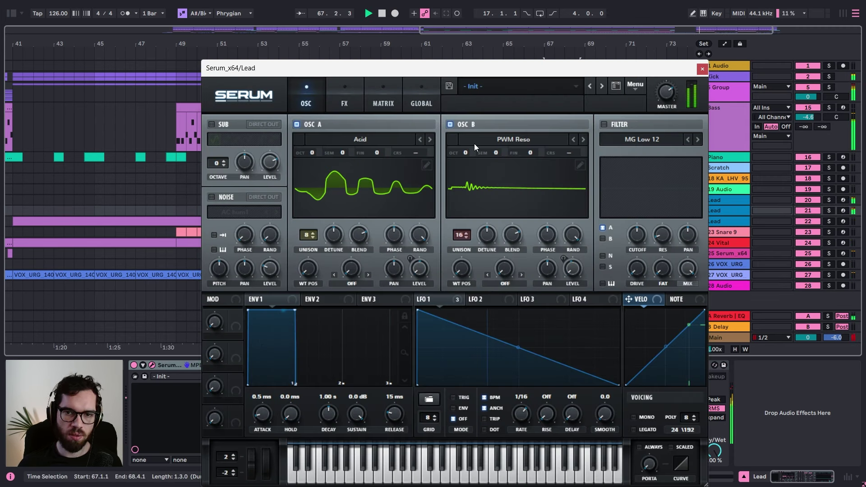
left_click(583, 136)
left_click(573, 138)
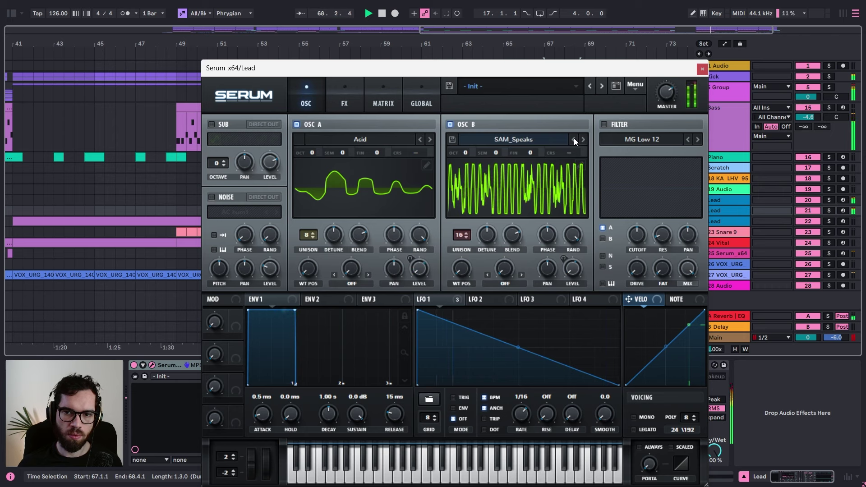
left_click(545, 142)
mouse_move(543, 153)
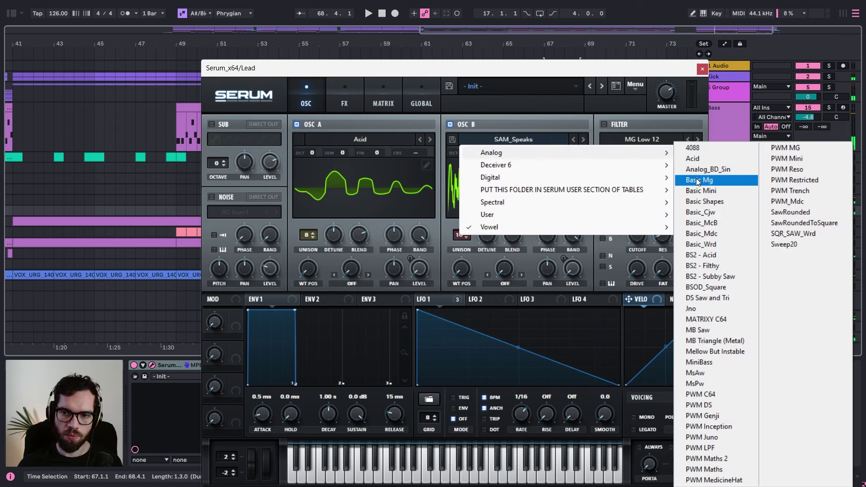
left_click(704, 201)
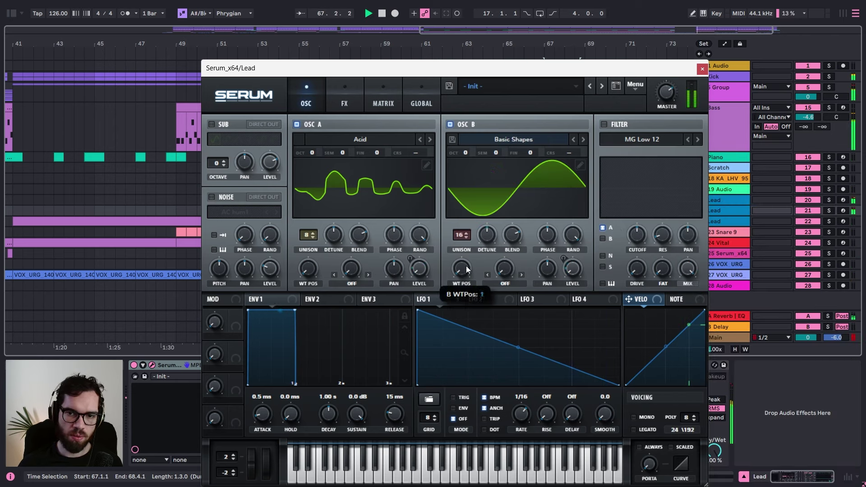
left_click(372, 143)
mouse_move(496, 153)
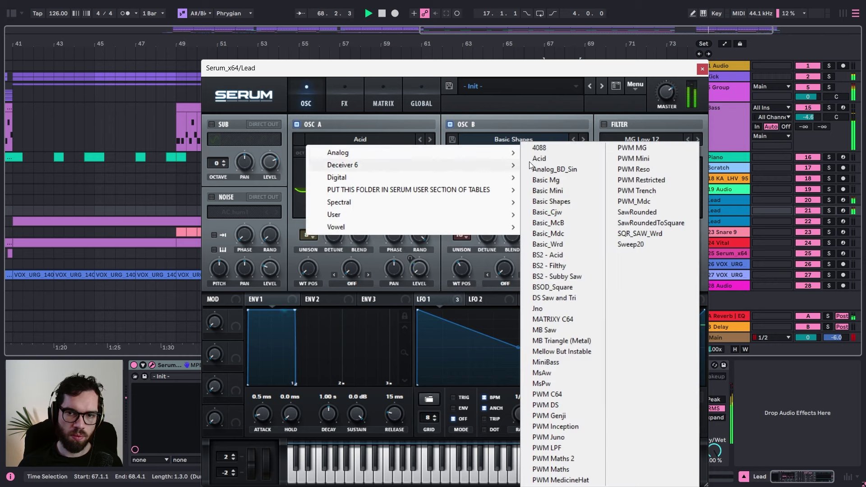
left_click(551, 201)
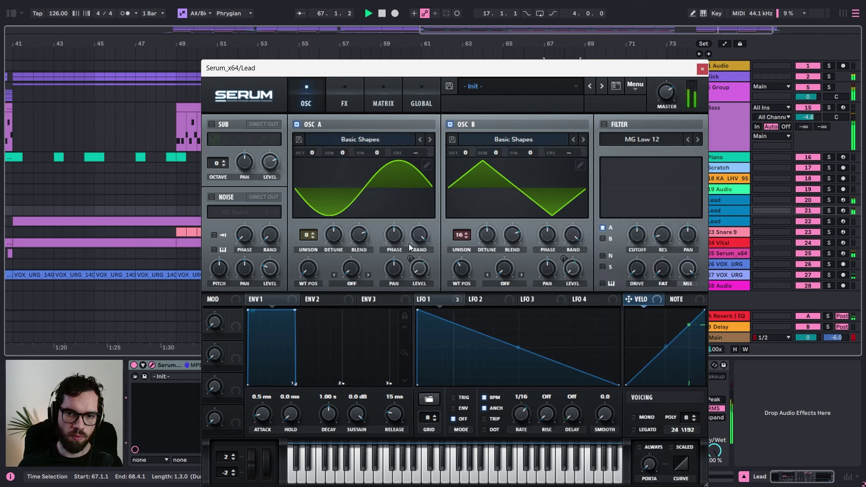
Step: Move both oscillators' wavetable positions to the saw shape, set oscillator A's unison to 16 voices, and close Serum
left_click_drag(309, 268, 308, 287)
left_click_drag(461, 269, 458, 290)
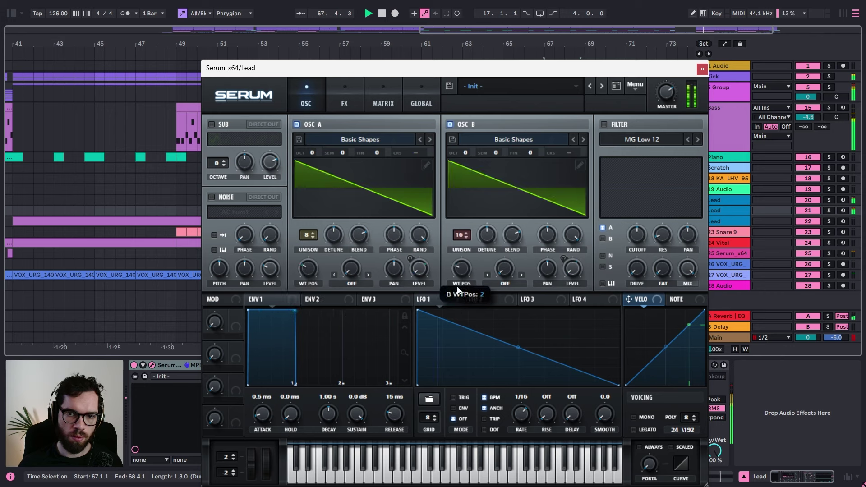
left_click_drag(309, 235, 653, 121)
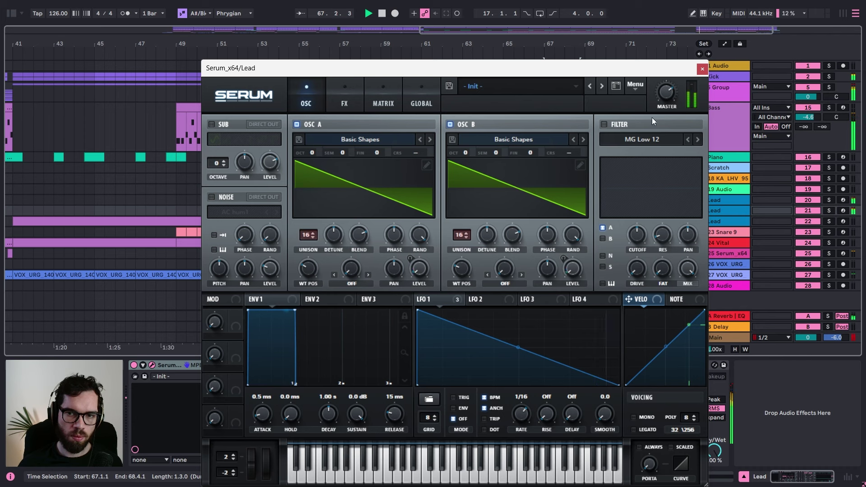
left_click(702, 69)
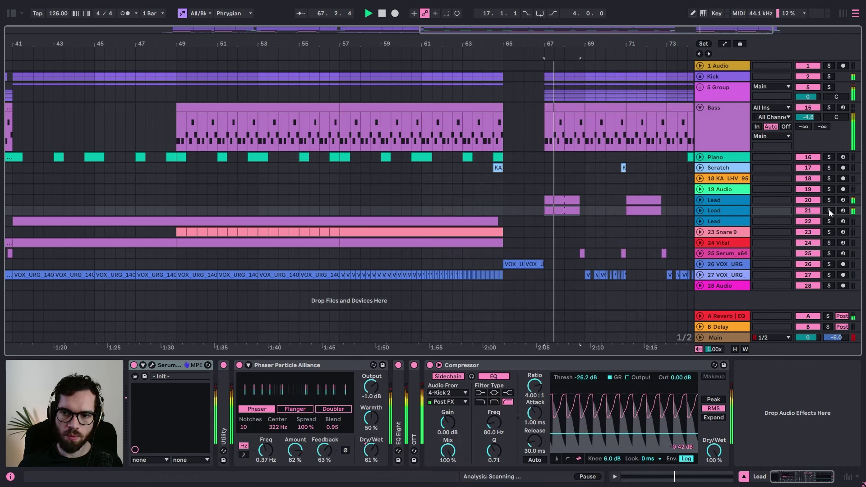
Step: Remove Phaser Particle Alliance from the soloed duplicate Lead track and move EQ Eight's band 4 to about 2.02 kHz with 5.33 dB gain
left_click(295, 364)
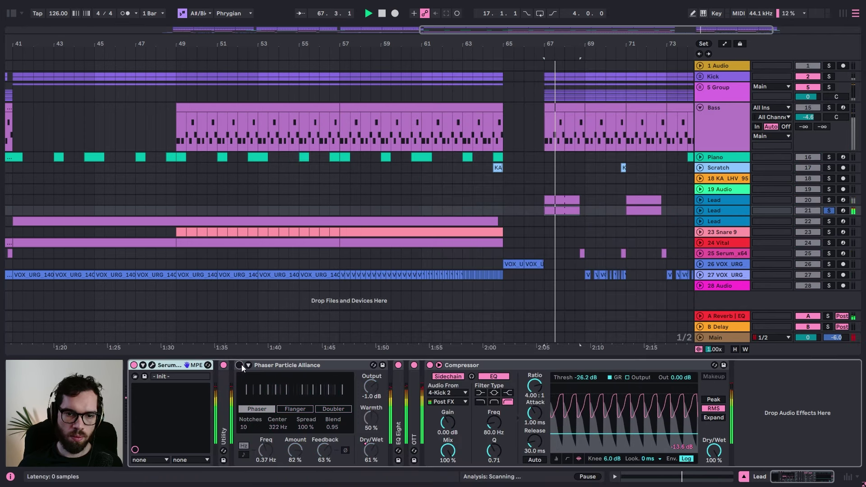
key("Delete")
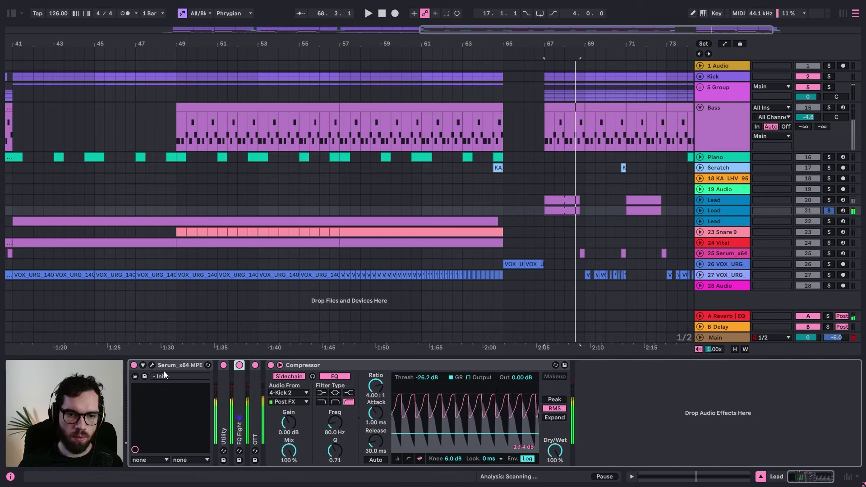
double_click(251, 402)
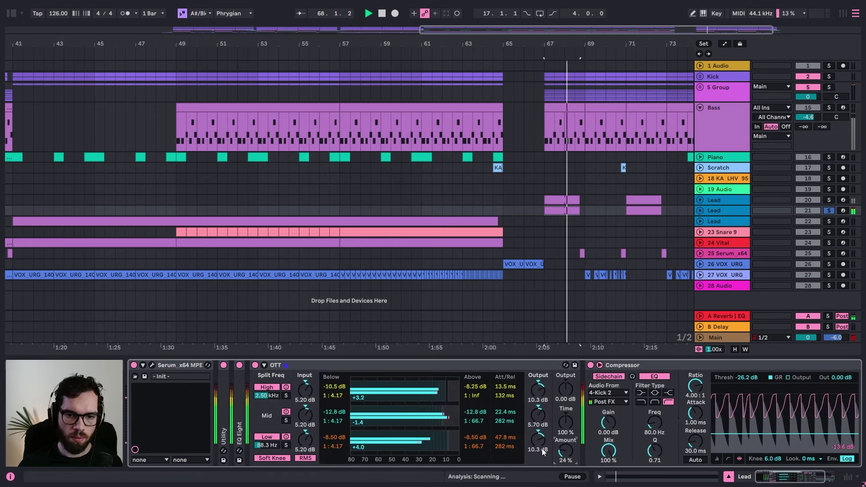
double_click(241, 419)
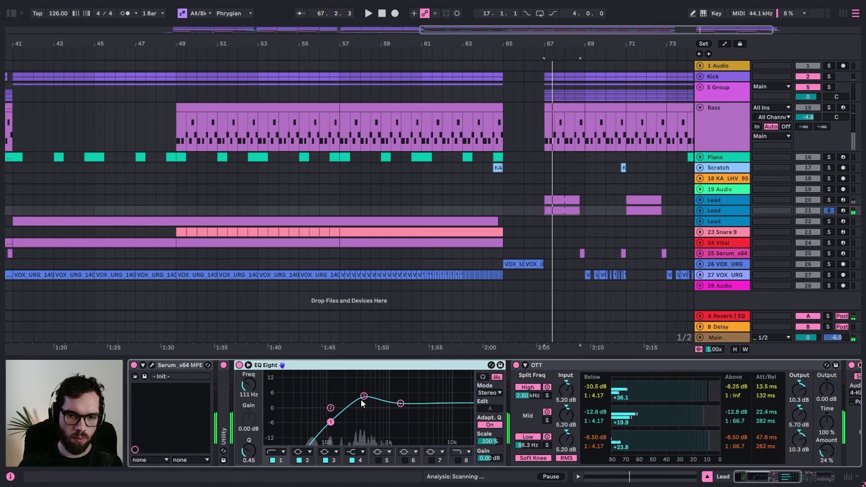
left_click_drag(363, 396, 408, 396)
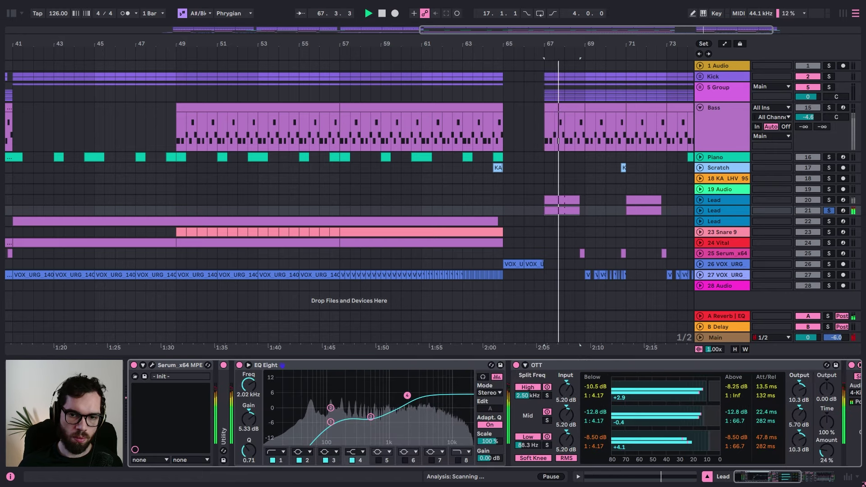
Step: Disable the Flanger, Phaser and Distortion effects in the duplicate Lead's Serum, and unsolo the track
left_click(152, 365)
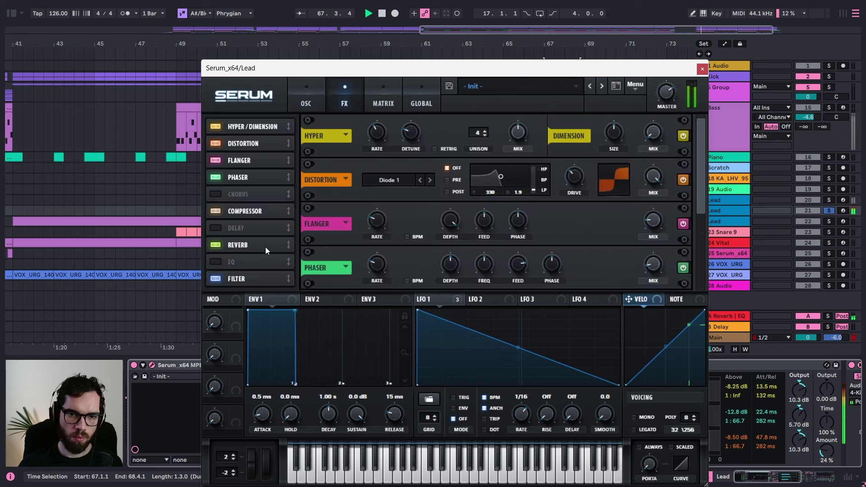
left_click(240, 242)
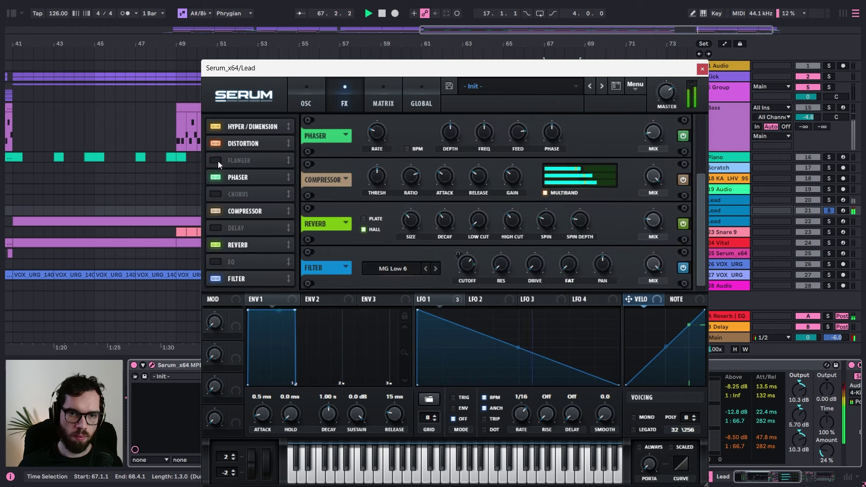
left_click(215, 178)
left_click(216, 143)
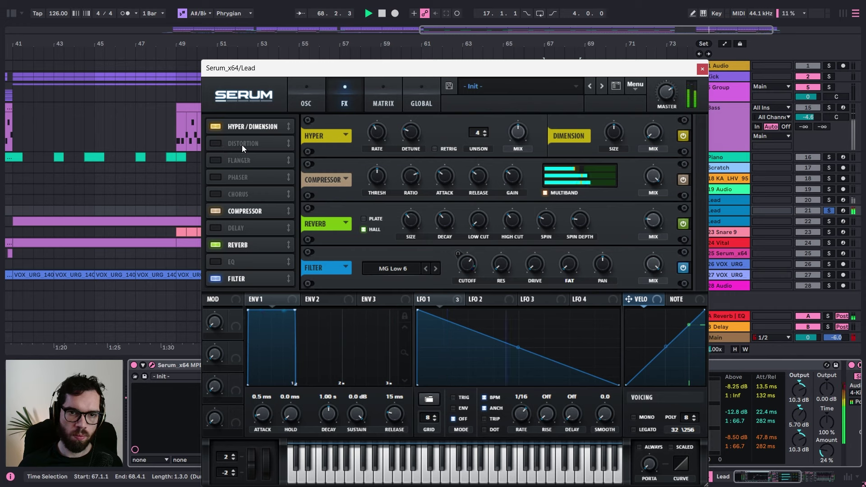
left_click(829, 210)
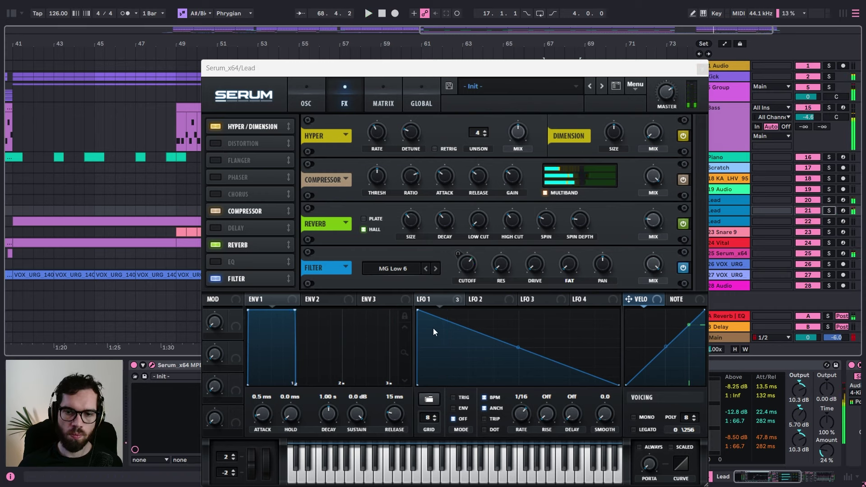
Step: Reshape LFO 1 during playback by lowering its start point slightly and bending the falling curve upward, then close Serum
key("space")
left_click_drag(423, 310, 407, 332)
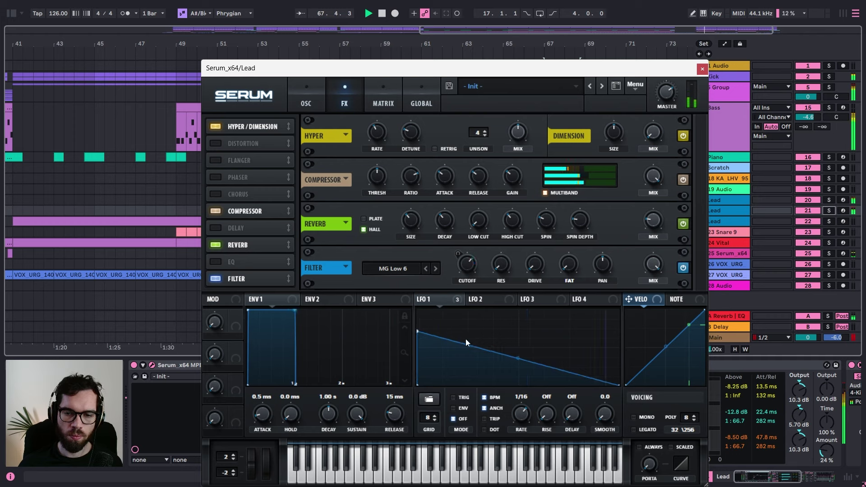
left_click_drag(516, 361, 518, 344)
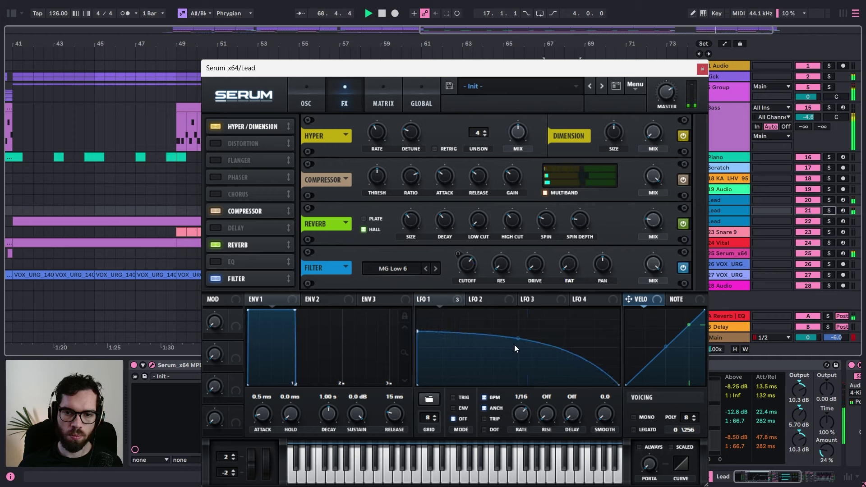
left_click_drag(416, 327, 412, 320)
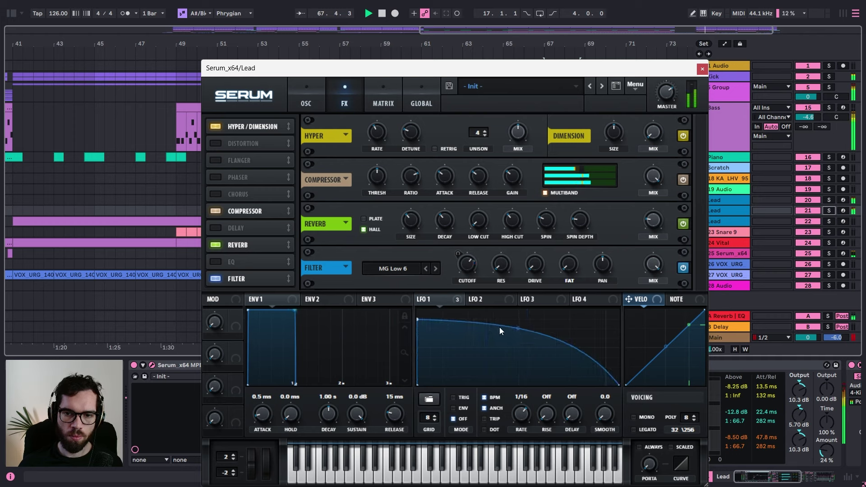
left_click_drag(514, 330, 511, 335)
left_click(702, 69)
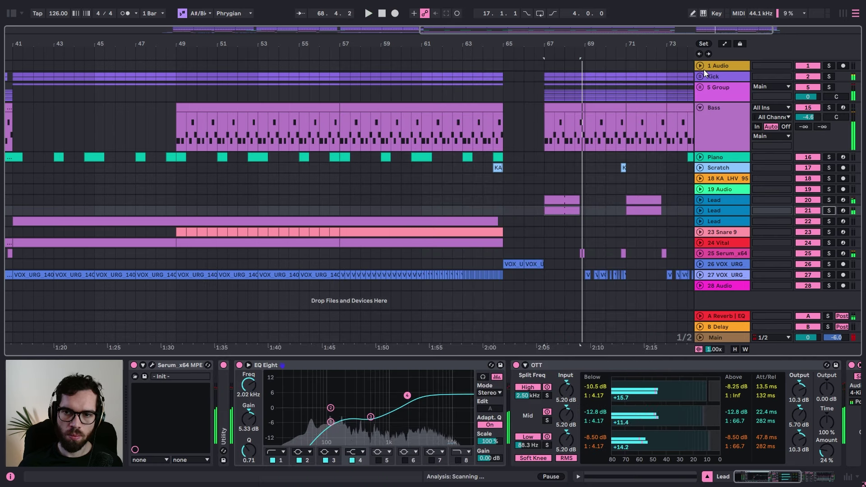
Step: Solo and unfold the first Lead track, and set LFO 1's smooth amount to about 0.4 in its Serum
left_click(714, 202)
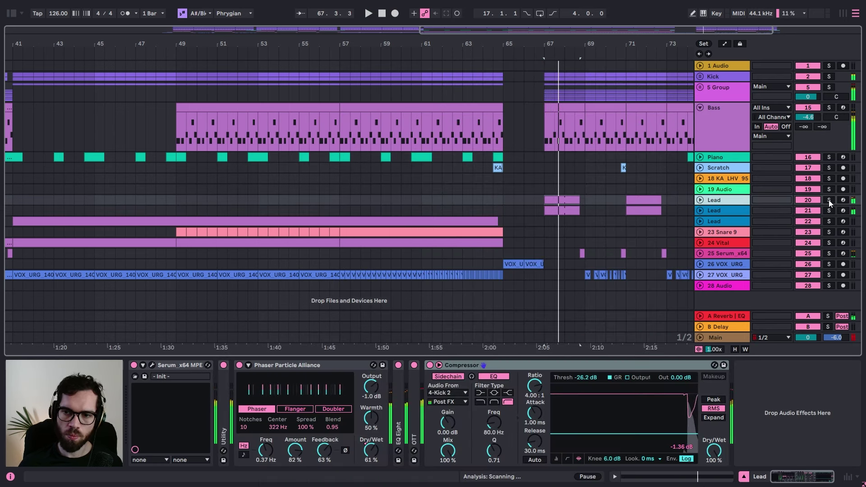
left_click(829, 200)
left_click(700, 200)
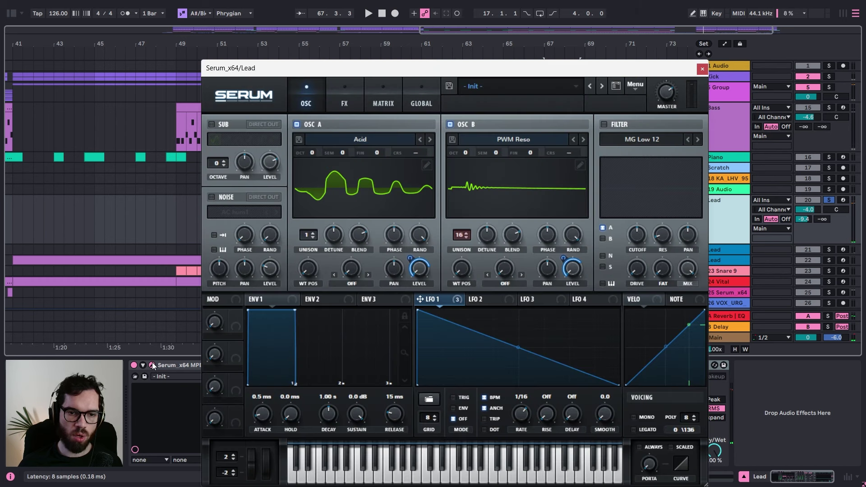
left_click(153, 362)
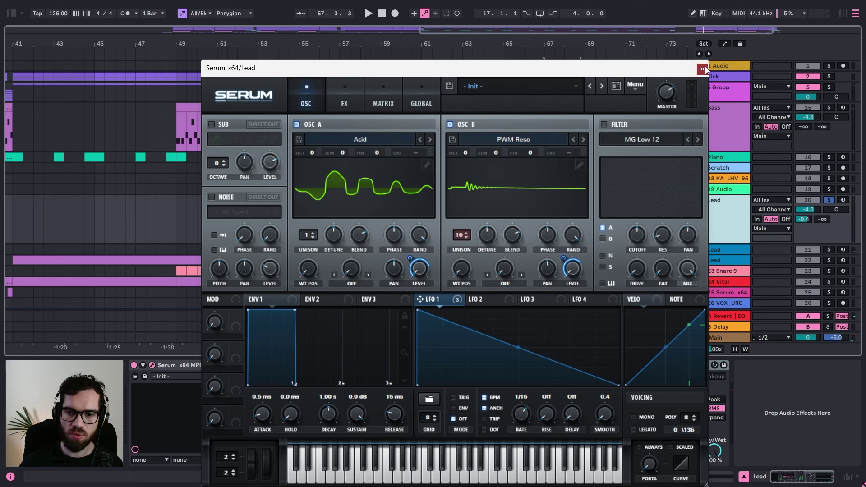
left_click(702, 69)
Step: Draw LFO1 smooth automation on the first Lead, rising from 0 at bar 67 to about 0.99 near 68.4 and dropping to 0 at bar 69
left_click(553, 220)
key("a")
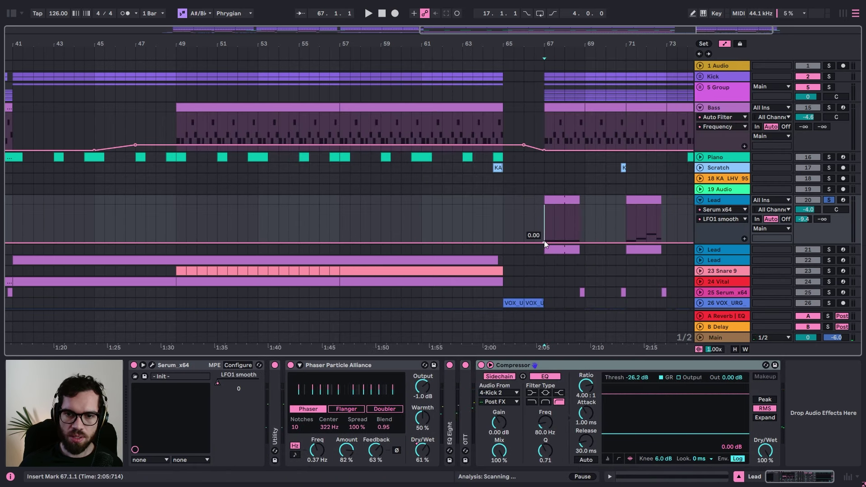
left_click(544, 242)
left_click(585, 242)
left_click_drag(579, 238, 578, 227)
key("space")
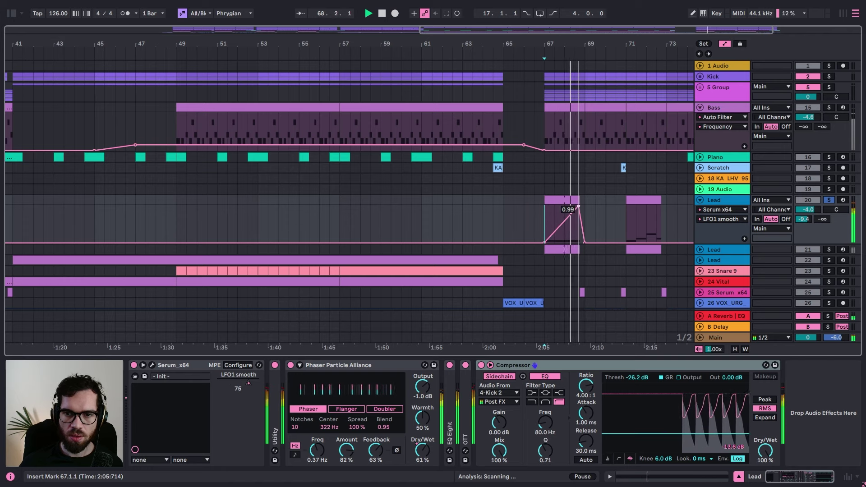
Step: Unsolo the first Lead, extend its clip and the automation peak to bar 69, and play from bar 67
left_click(829, 199)
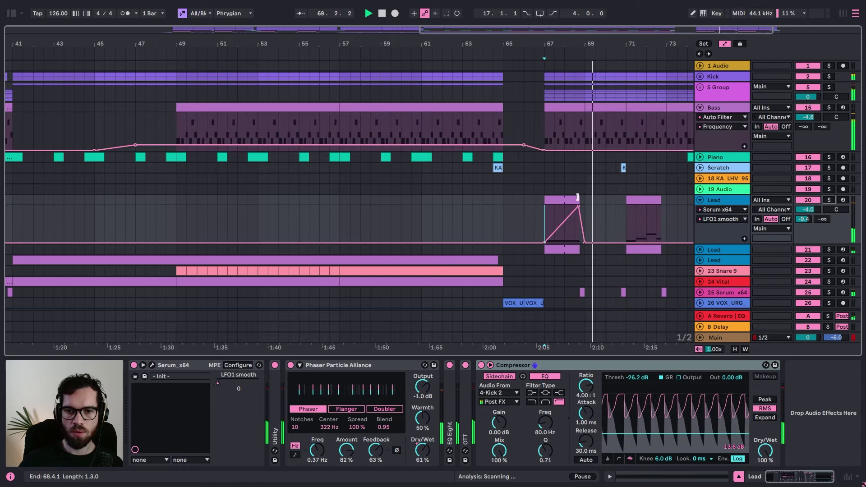
mouse_move(580, 197)
left_mouse_down()
mouse_move(589, 196)
mouse_move(586, 209)
left_mouse_up()
key("space")
left_click(595, 224)
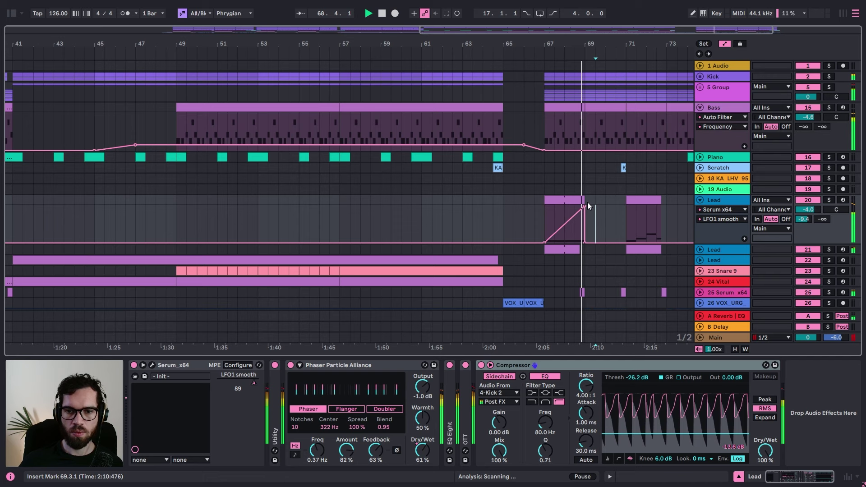
left_click(545, 189)
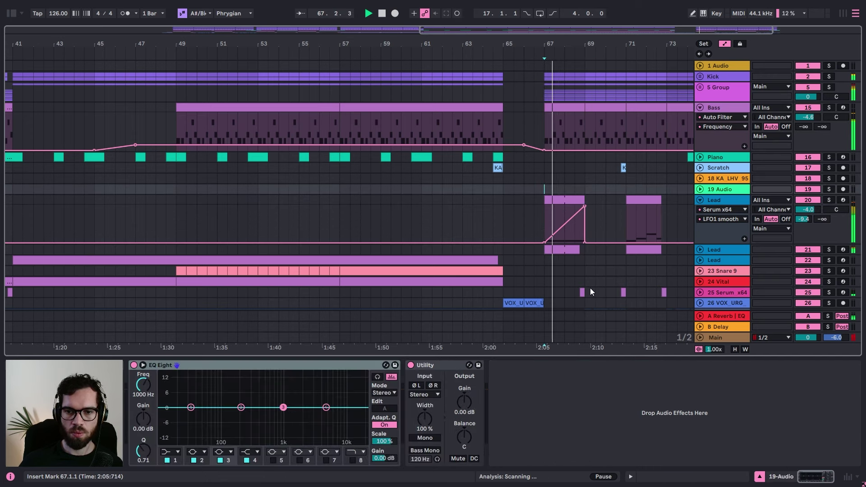
Step: Set the first Lead track's volume to -3.3 dB and audition the transition around the 25 Serum_x64 clip at 68.4.1
left_click_drag(808, 209, 807, 208)
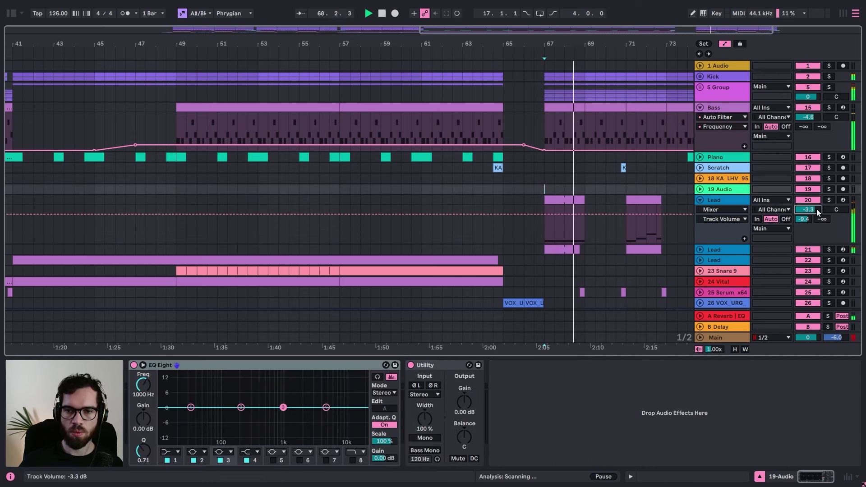
left_click_drag(588, 45, 588, 70)
key("space")
key("space")
left_click(577, 292)
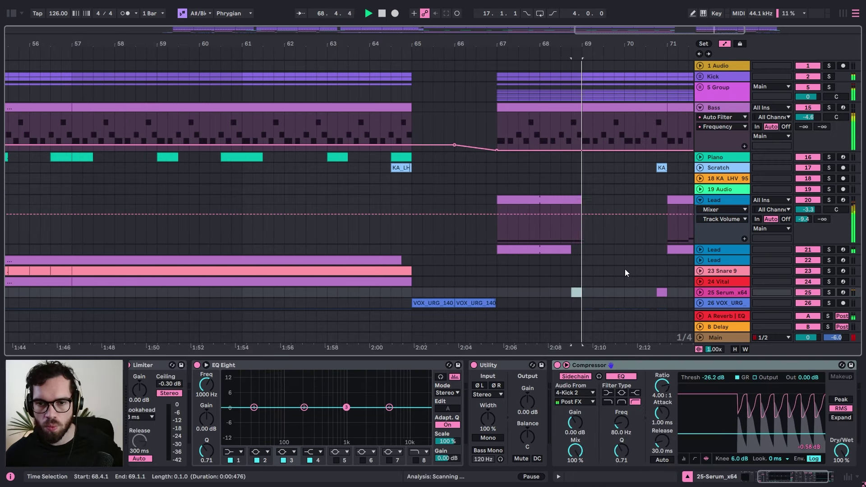
left_click(624, 269)
key("space")
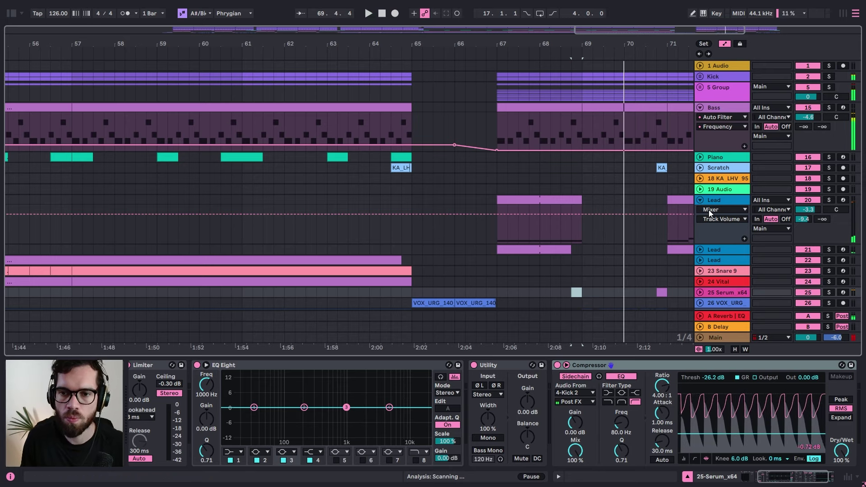
Step: Copy the section at bars 27 to 29 of the Ride 909 Hat track to bar 67 and repeat it to bar 75
left_click(699, 89)
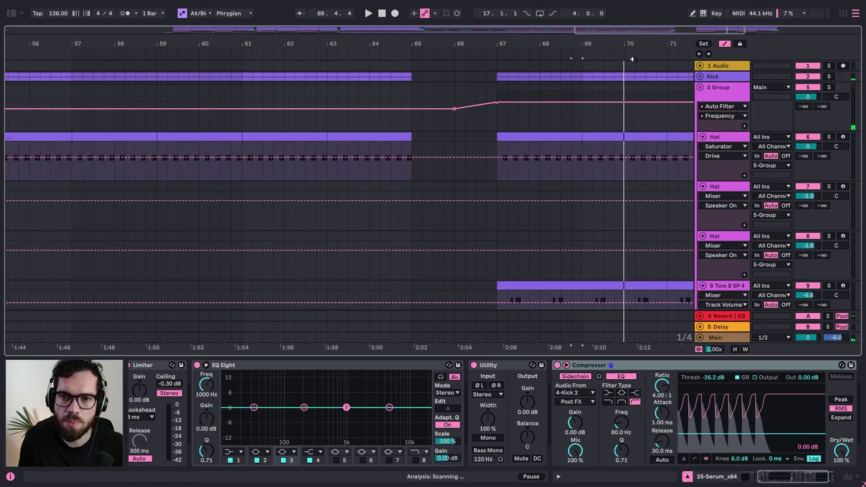
key("a")
left_click_drag(635, 47, 635, 4)
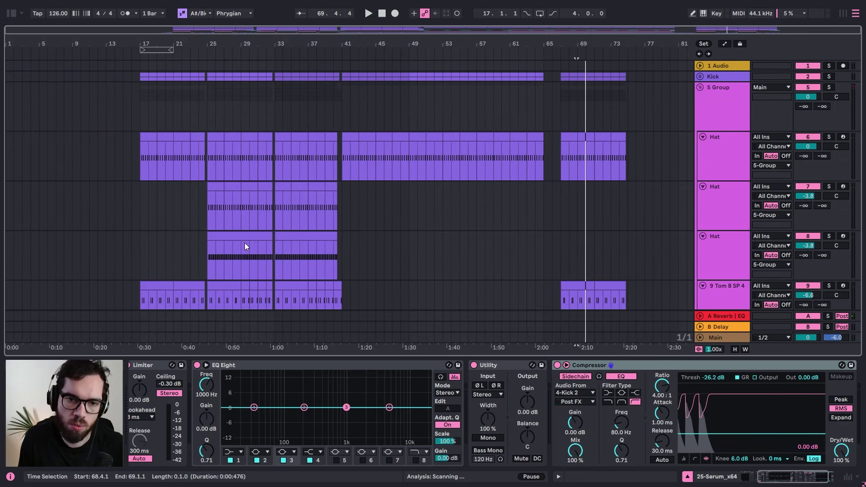
left_click(226, 238)
left_click(226, 254)
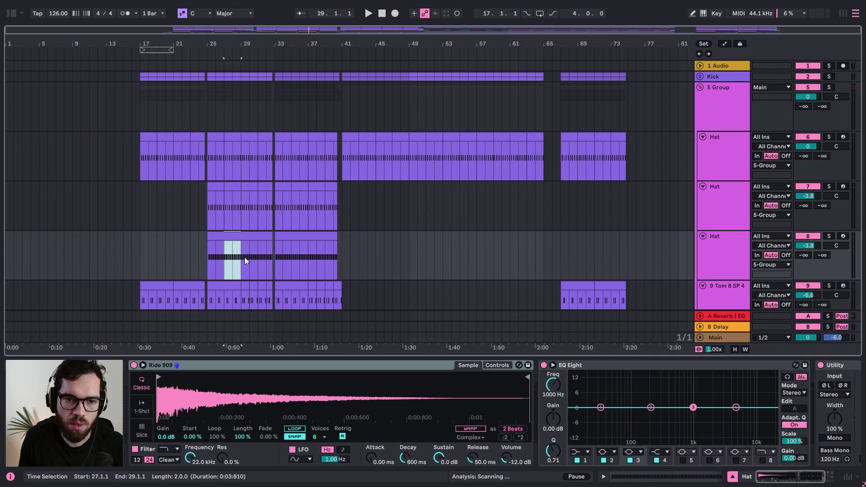
left_click(560, 254)
key("ctrl+v")
key("space")
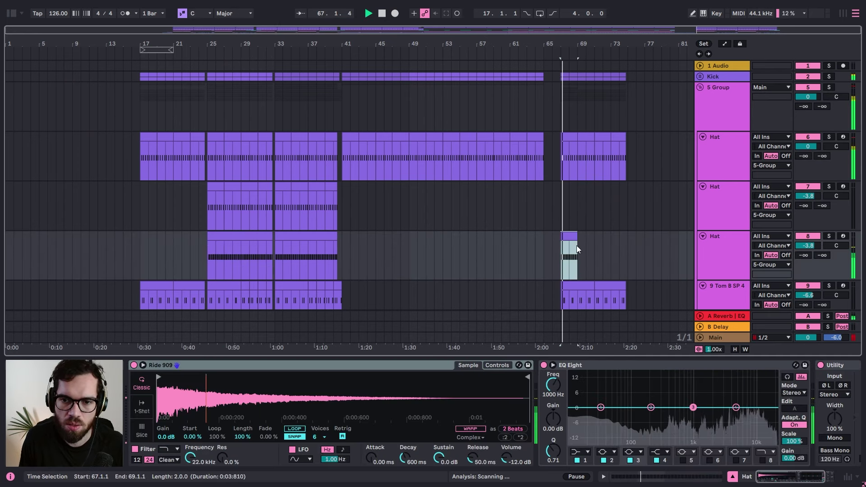
key("ctrl+d")
key("ctrl+d")
key("ctrl+d")
Step: Fold the 5 Group and all other tracks, and audition the vocal break into the drop from 64.1.1 and 66.3.1
left_click(543, 205)
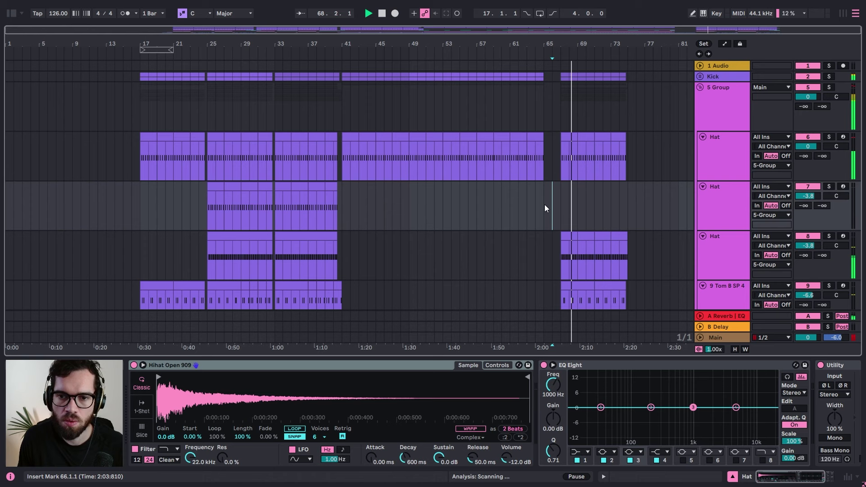
left_click(714, 90)
left_click(700, 87)
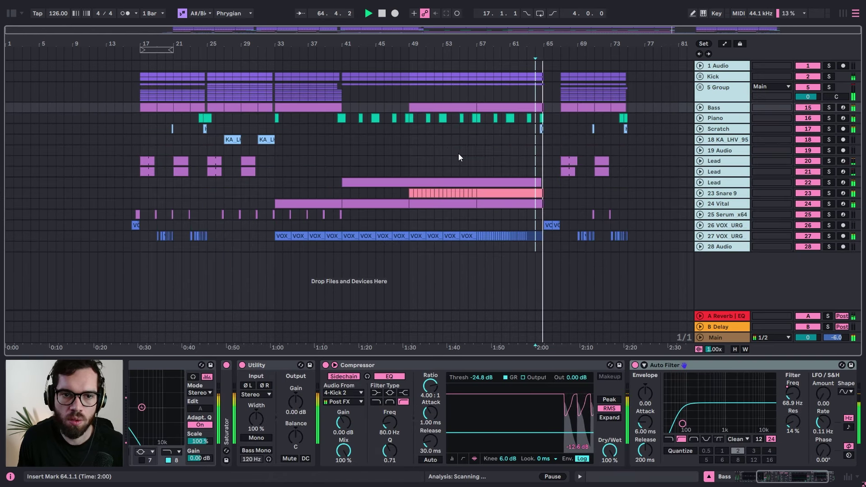
scroll(565, 225, "up", 5)
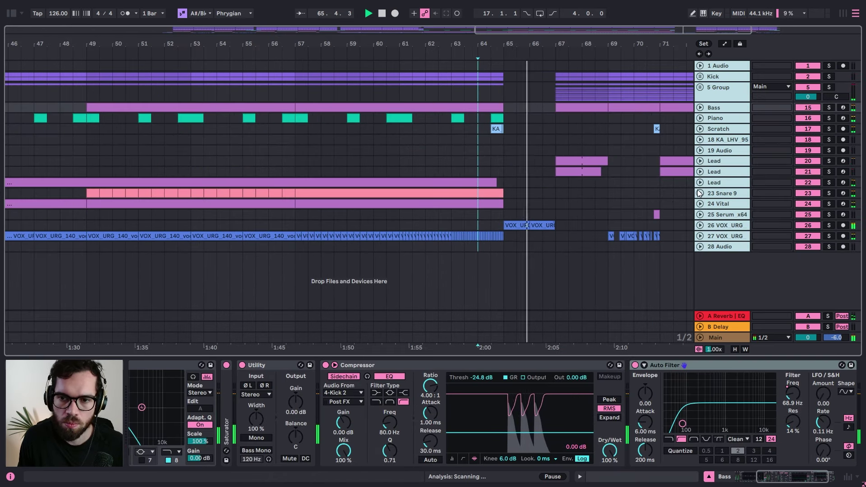
scroll(625, 187, "up", 5)
left_click(543, 104)
key("alt+u")
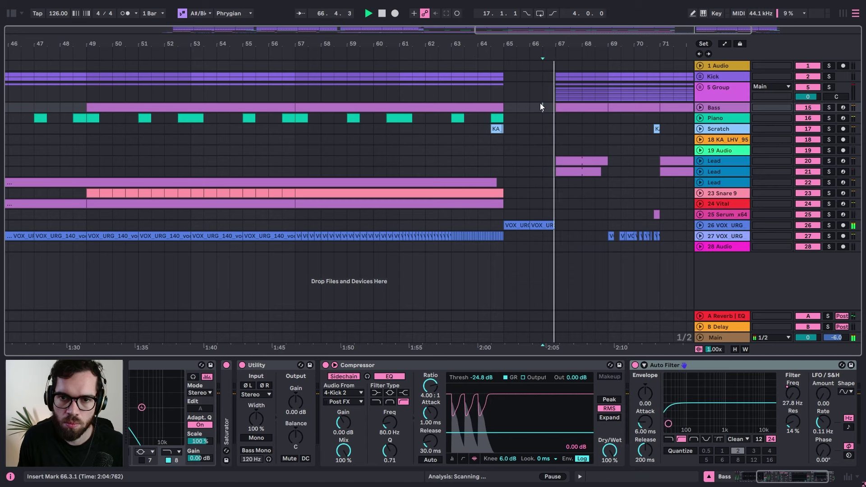
left_click(544, 116)
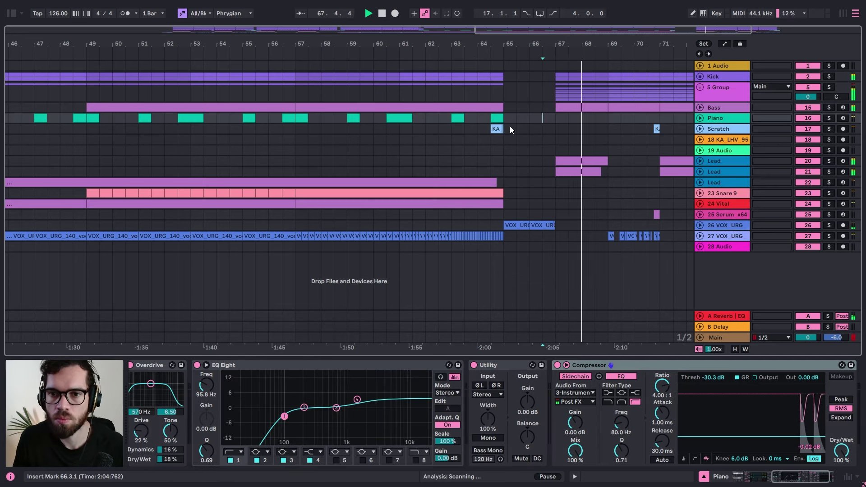
Step: Raise the note in the second Lead track's bar 67 clip by one octave to A#1 and play it
double_click(581, 171)
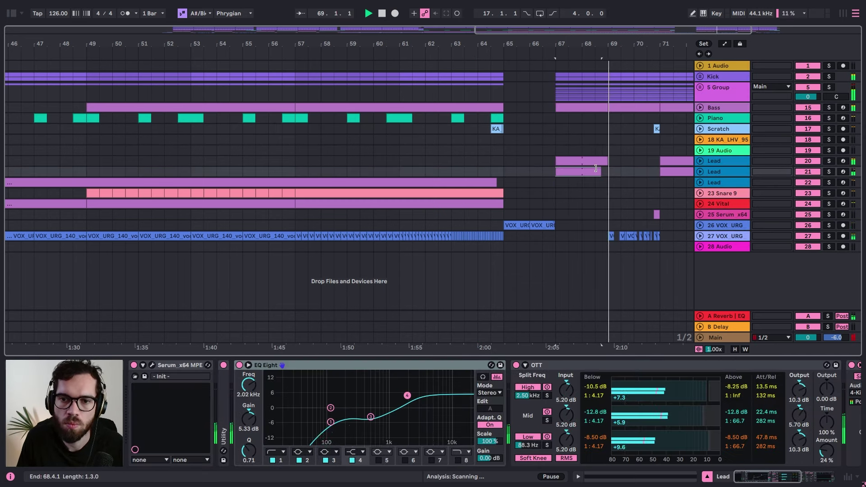
left_click(581, 310)
key("space")
left_click(558, 354)
key("ctrl+a")
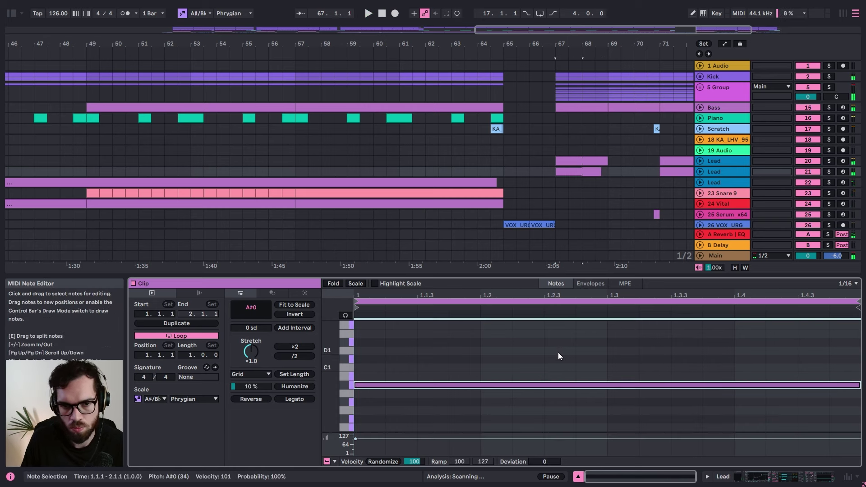
key("shift+Up")
key("space")
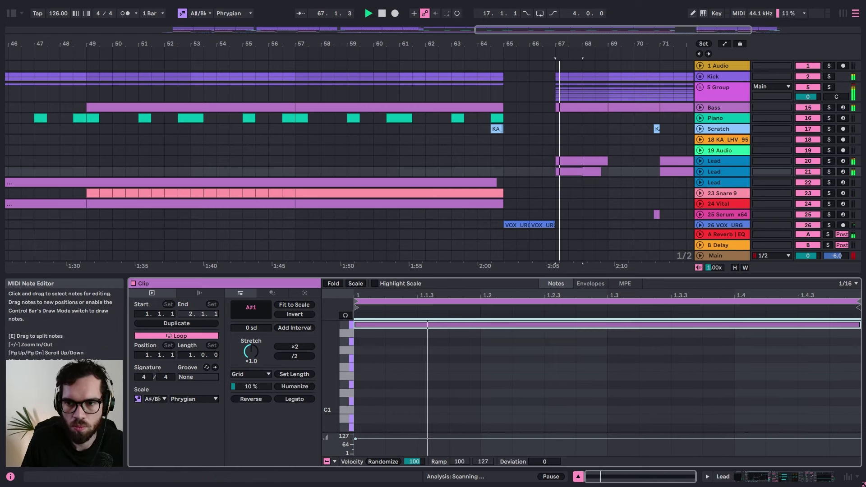
Step: Solo the second Lead, raise its bar 67 note another octave to A#2, and unsolo it
left_click(829, 171)
key("shift+Up")
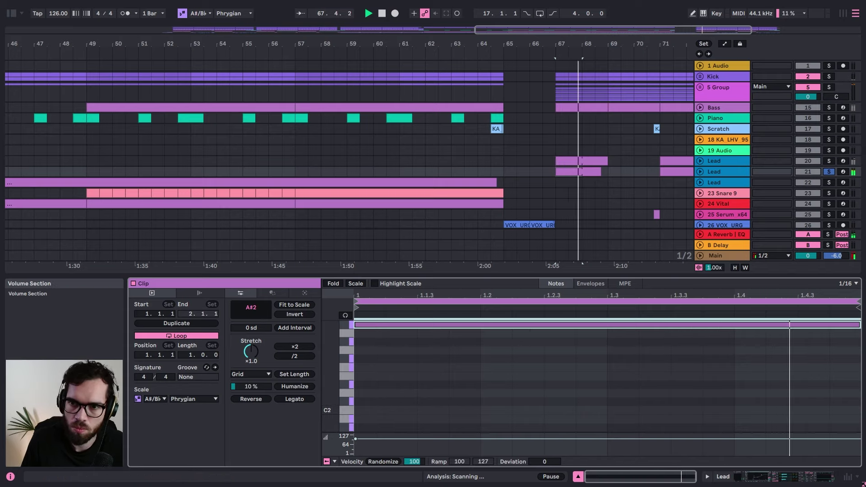
left_click(830, 172)
left_click(507, 161)
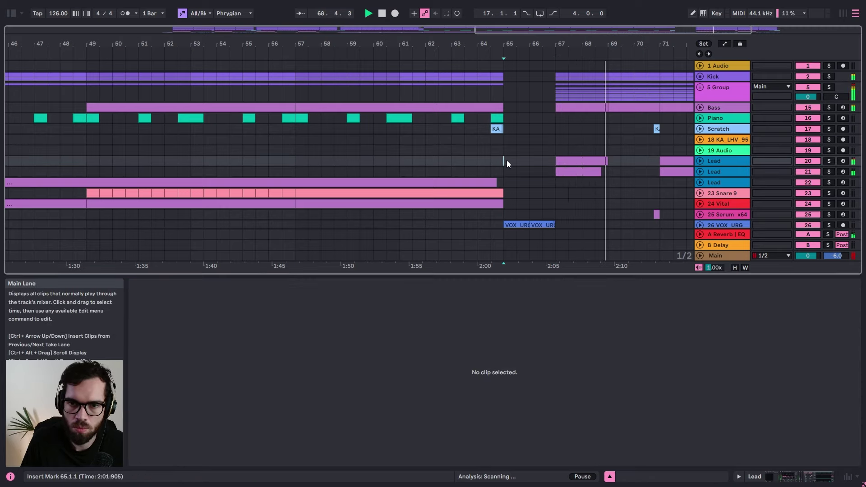
Step: Open the second Lead's Serum and reshape LFO 2 into a straight rising ramp
left_click(701, 171)
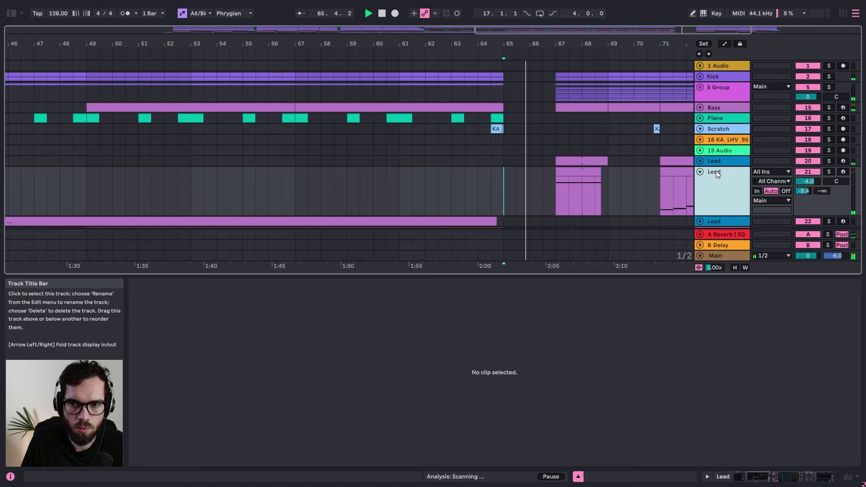
left_click(716, 171)
left_click(152, 365)
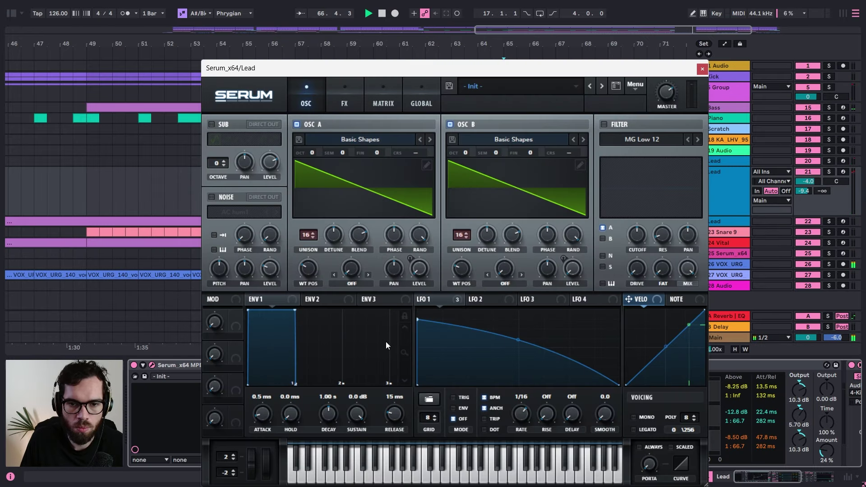
left_click(478, 300)
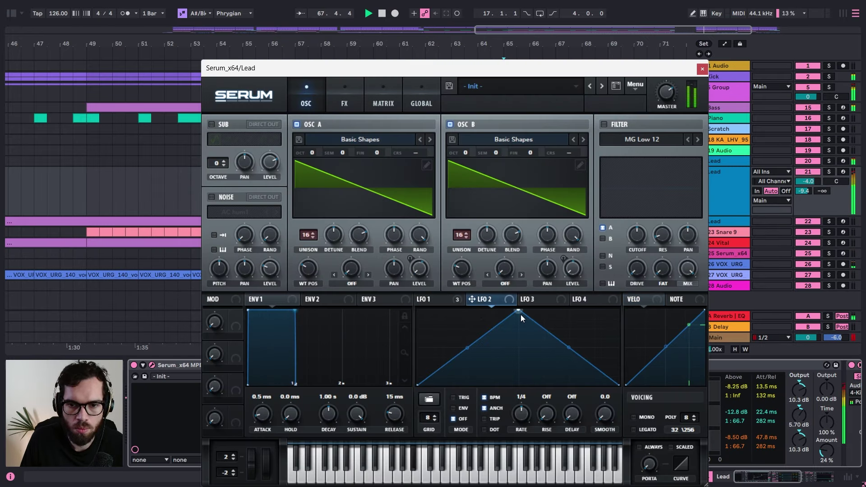
left_click_drag(520, 315, 629, 279)
Step: Turn off OSC B and modulate OSC A's coarse pitch with LFO 2, set to Trig mode at a 4 bar rate
left_click(346, 93)
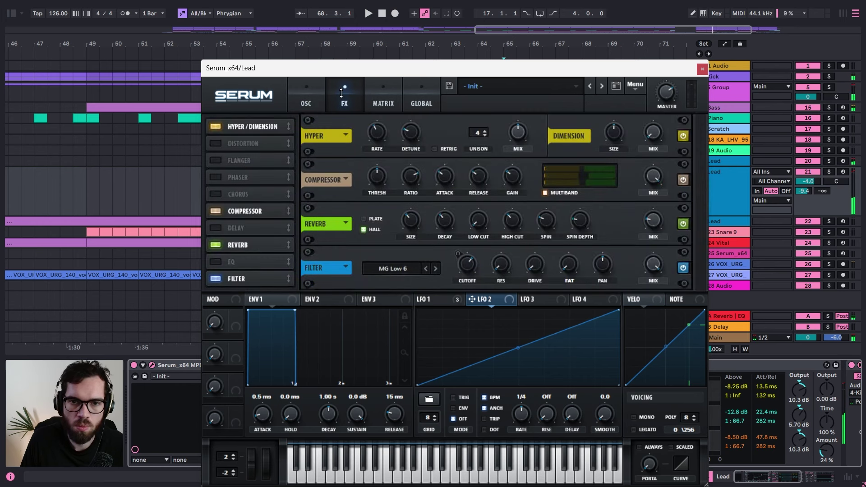
left_click(296, 98)
left_click(449, 124)
key("space")
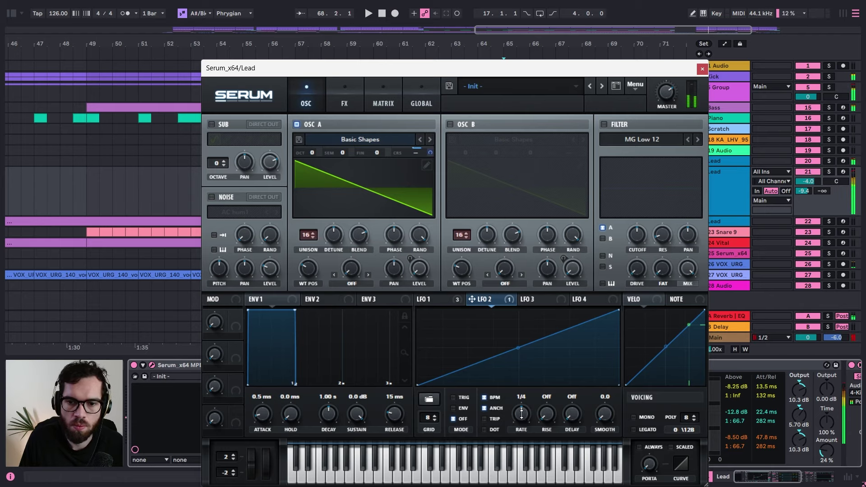
left_click_drag(521, 414, 521, 419)
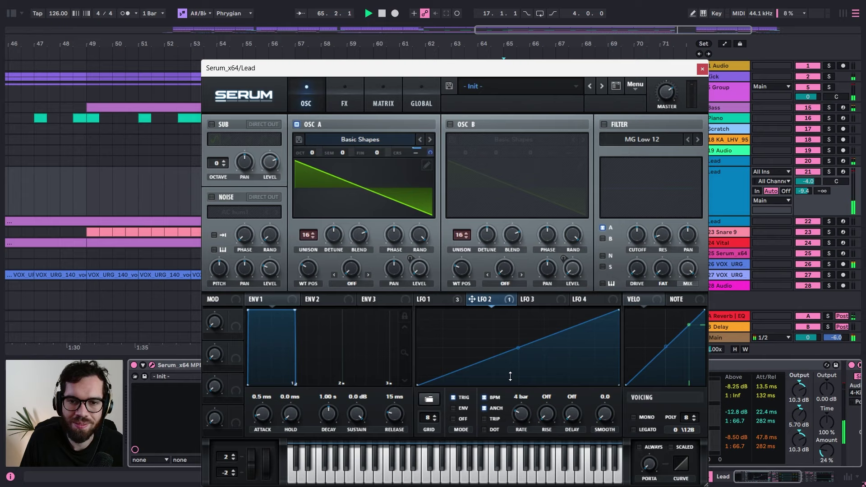
Step: Raise LFO 1's starting point to the maximum in the second Lead's Serum and close the plugin
left_click(450, 299)
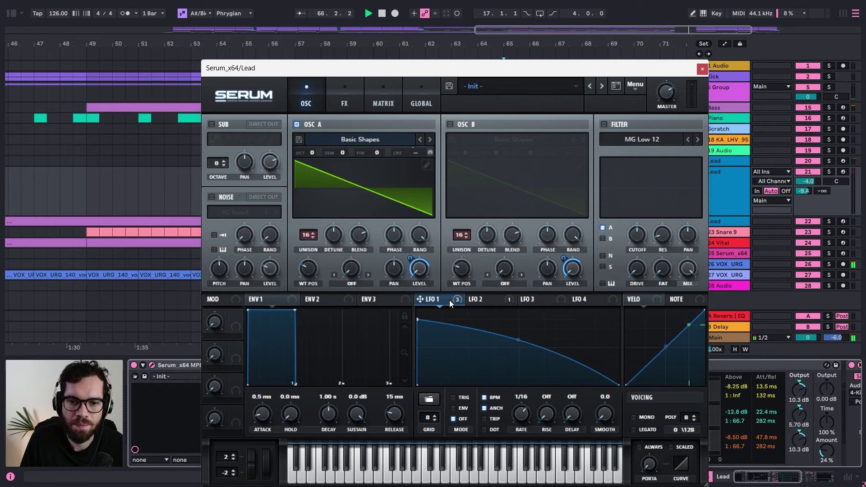
left_click_drag(417, 319, 418, 312)
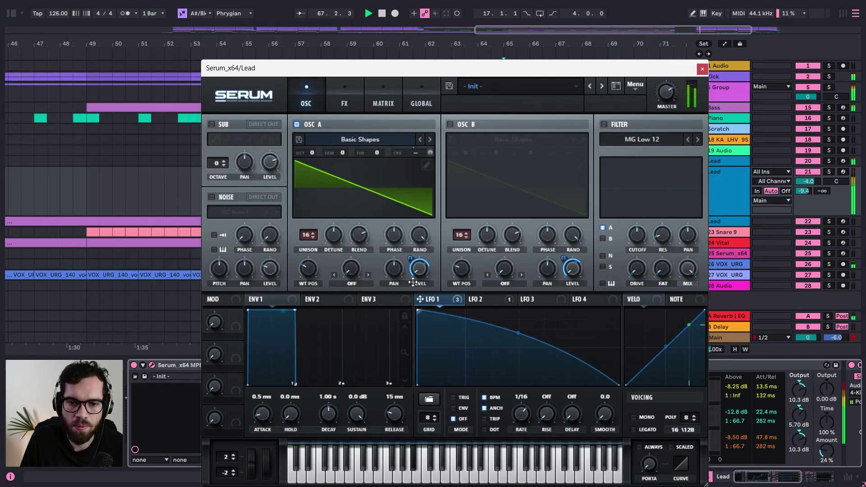
left_click(702, 71)
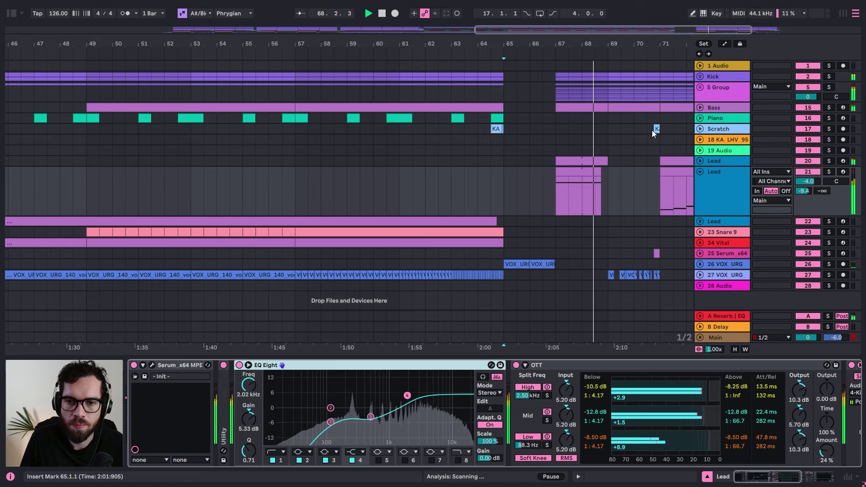
Step: Set LFO 2 in the second Lead's Serum to Env mode with a rate of 2 bar
left_click(586, 171)
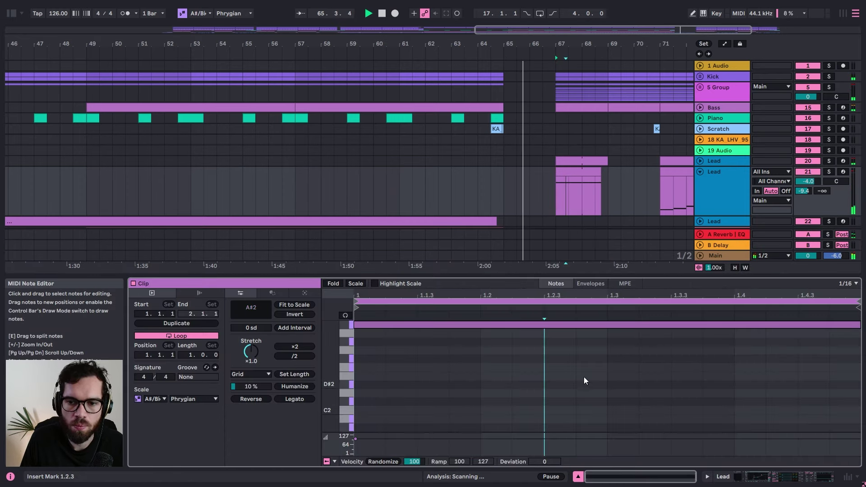
left_click(708, 194)
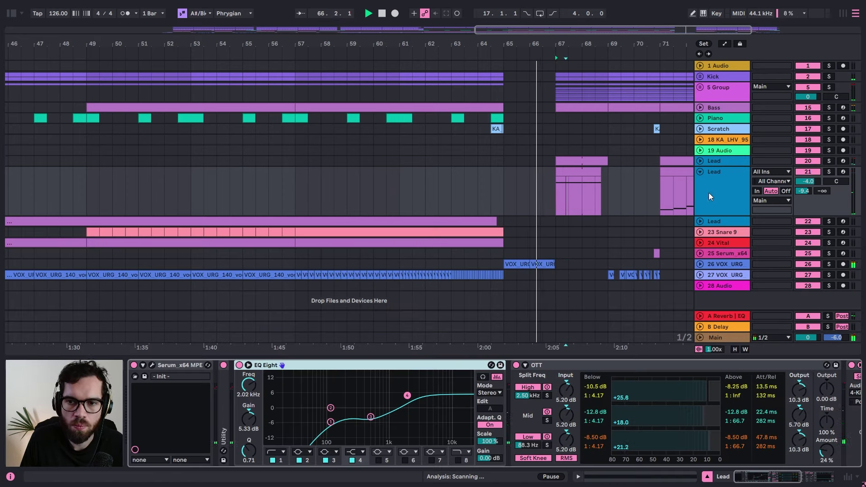
left_click(151, 364)
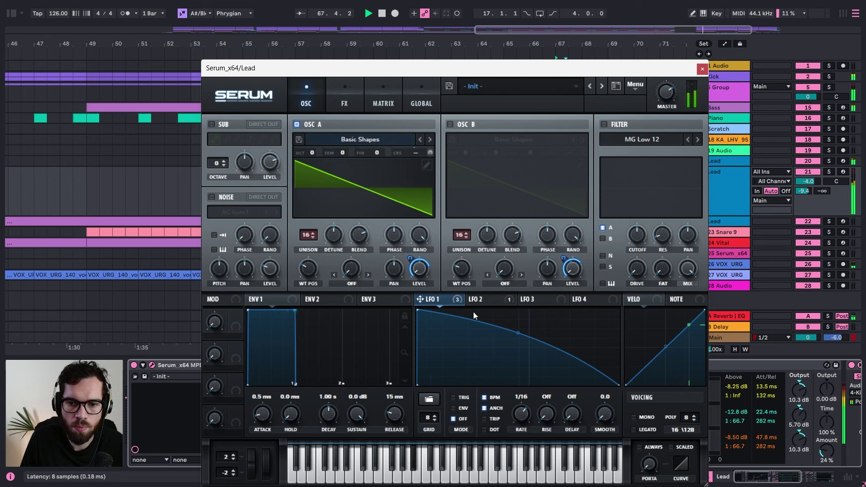
left_click(476, 300)
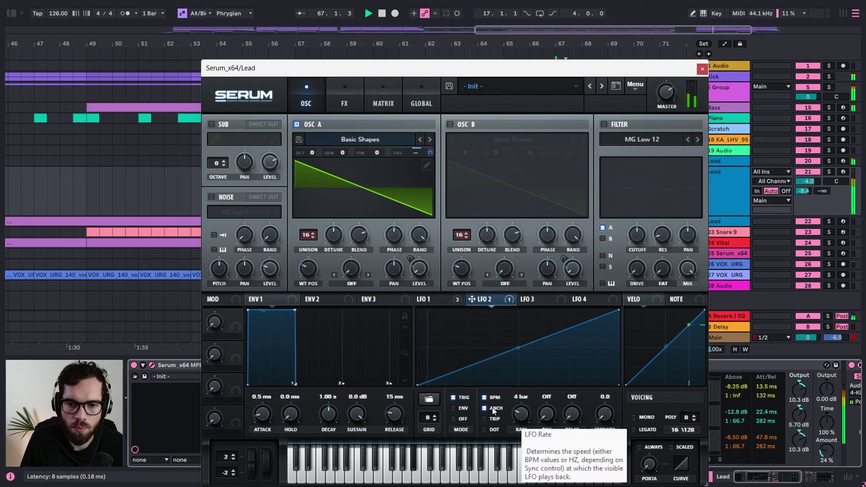
left_click(463, 409)
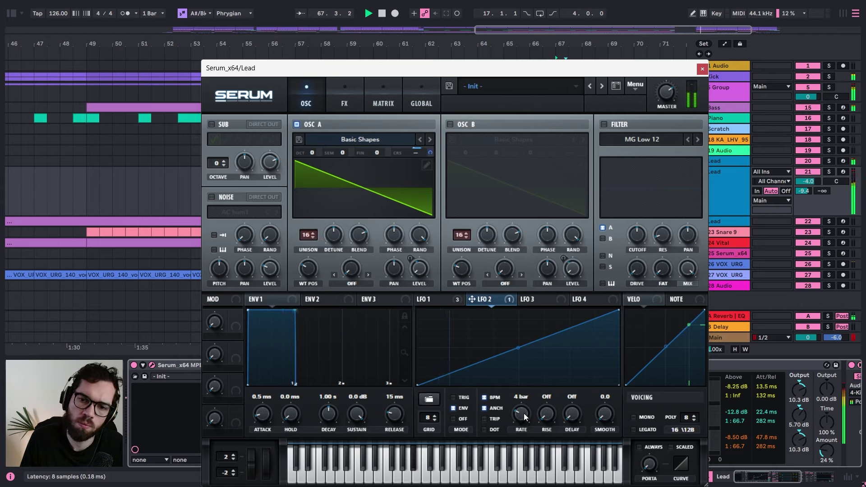
mouse_move(524, 414)
left_mouse_down()
mouse_move(524, 425)
mouse_move(525, 412)
left_mouse_up()
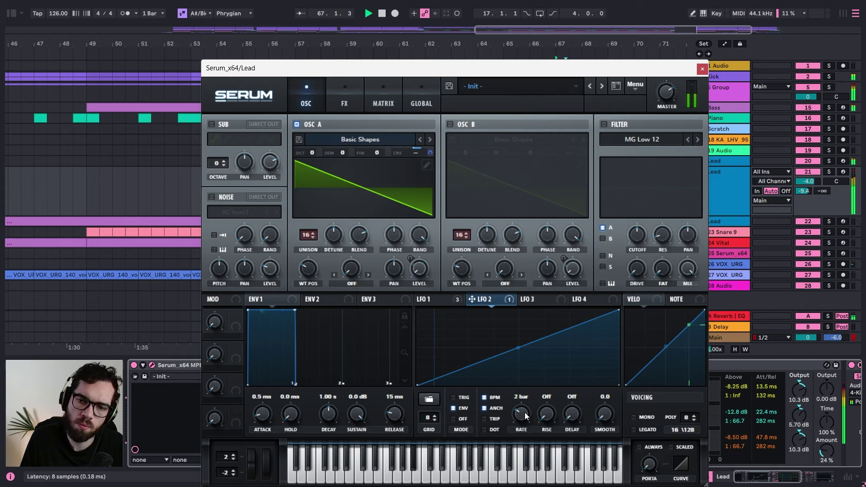
left_click(702, 69)
Step: Consolidate the second Lead's clips from 67.1.1 to 68.4.1 and extend the first A#2 note across the whole clip
left_click(588, 173)
key("space")
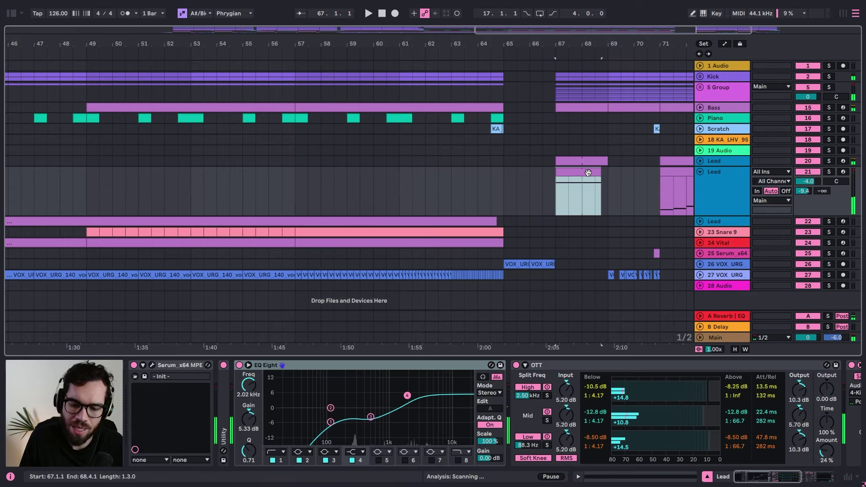
double_click(588, 173)
left_click(593, 364)
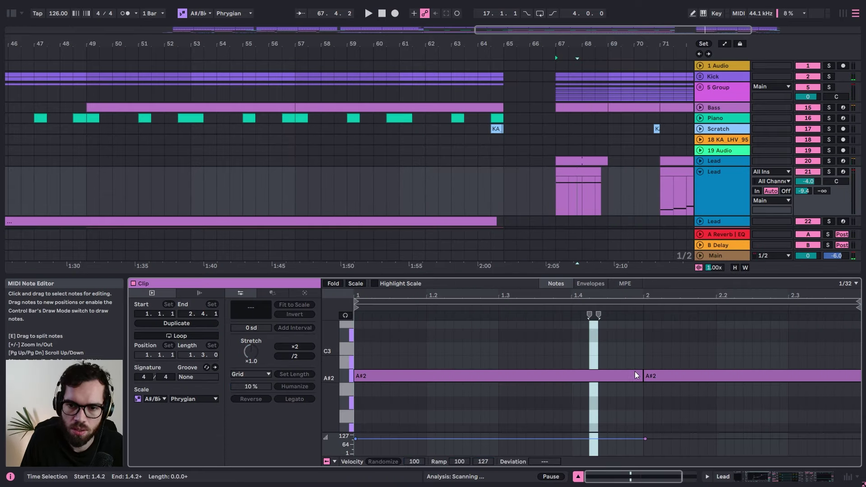
left_click_drag(642, 375, 861, 368)
key("space")
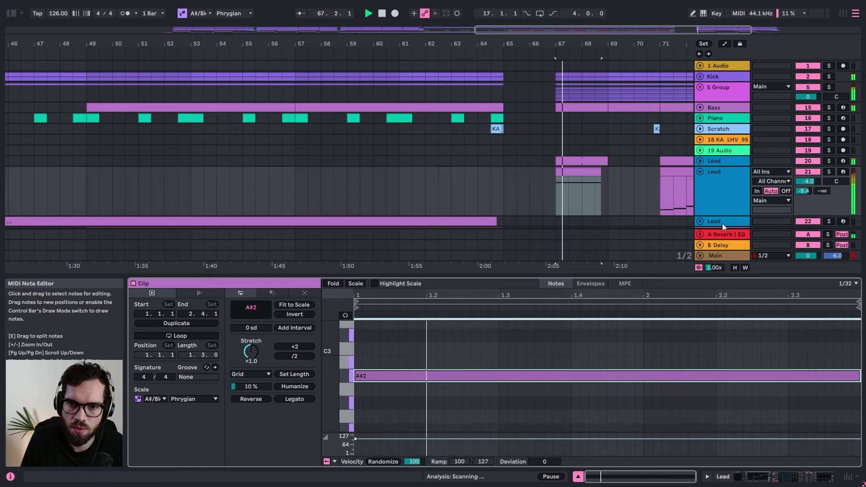
Step: Fold the second Lead track and play the transition into the second drop from 65.3.1
left_click(622, 189)
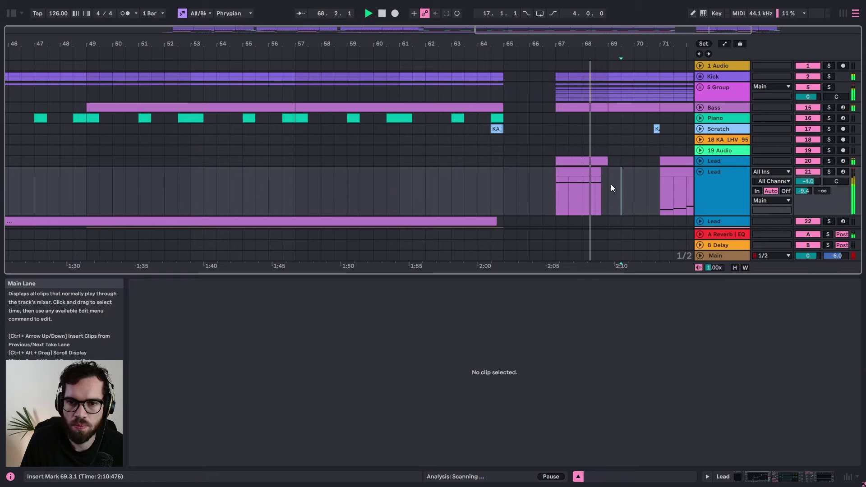
left_click(540, 136)
left_click(731, 188)
key("ctrl+a")
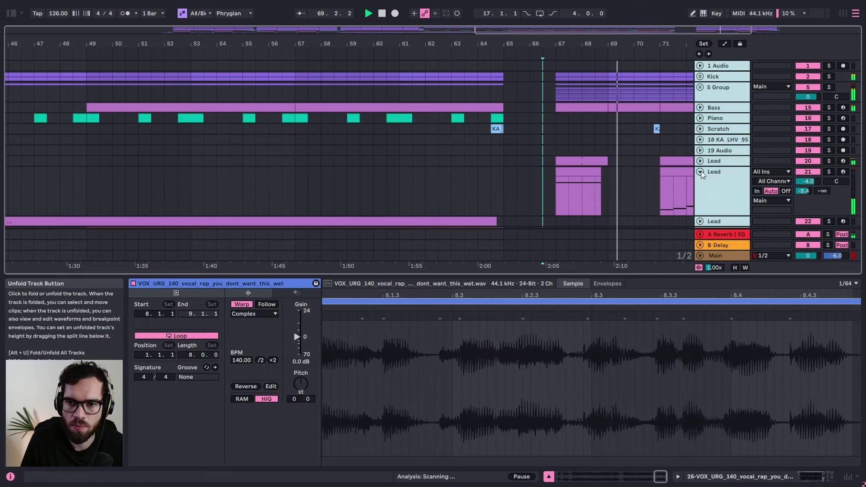
left_click(701, 173)
left_click(523, 109)
key("space")
key("space")
left_click_drag(587, 45, 515, 29)
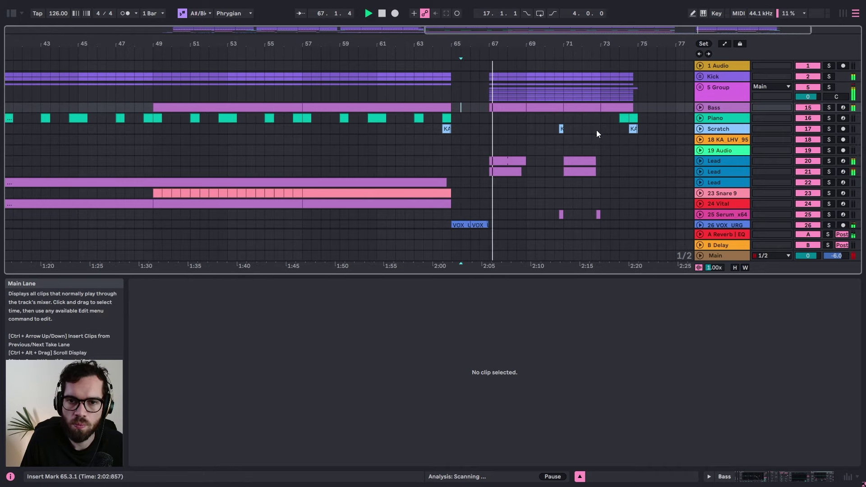
Step: Search the browser for "top loop"
left_click(424, 95)
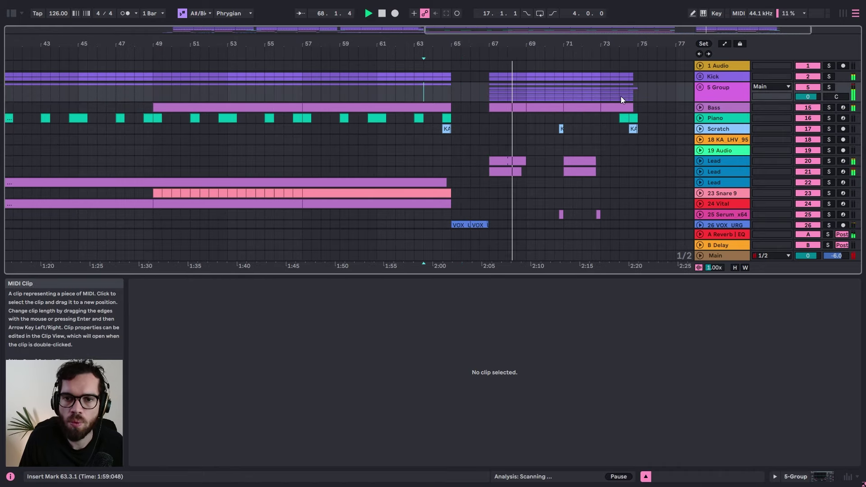
left_click(702, 88)
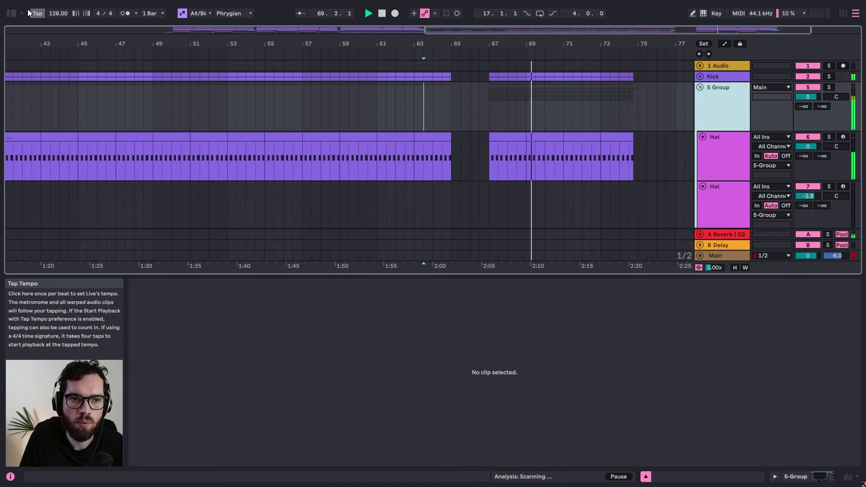
left_click(11, 14)
left_click(80, 34)
scroll(64, 136, "up", 3)
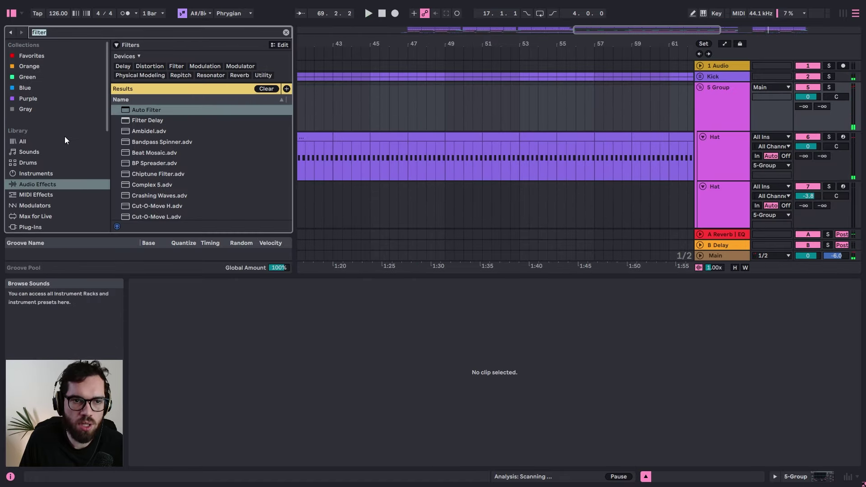
type("top lop")
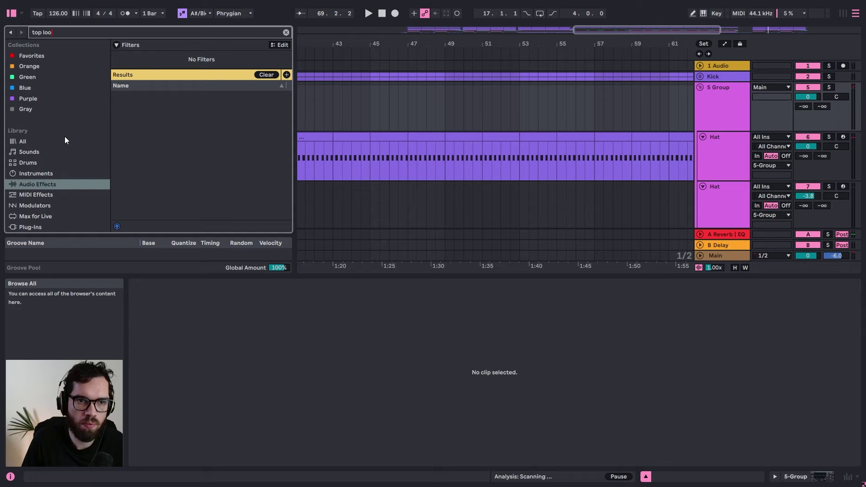
key("BackSpace")
type("op")
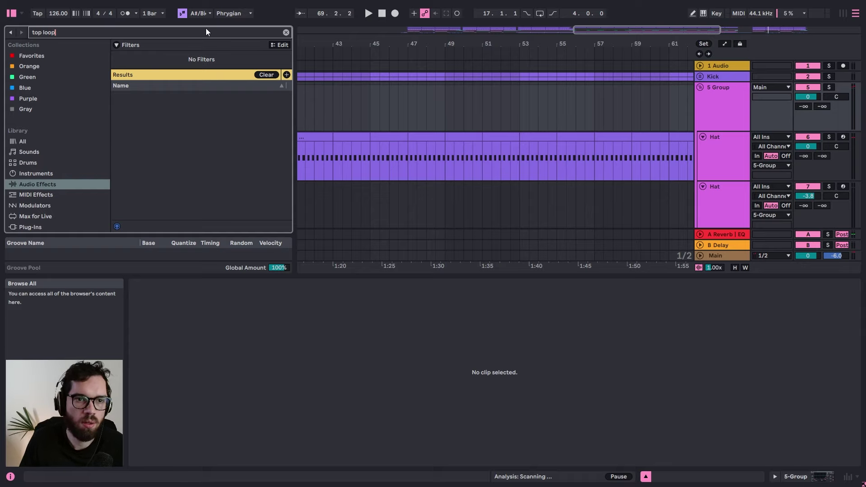
Step: Open the NOIZU_top_loops folder of Noizu Sample Pack Vol. 1 in Favorites and preview NOIZU_hihat_loop_house_01_124.wav
left_click(80, 53)
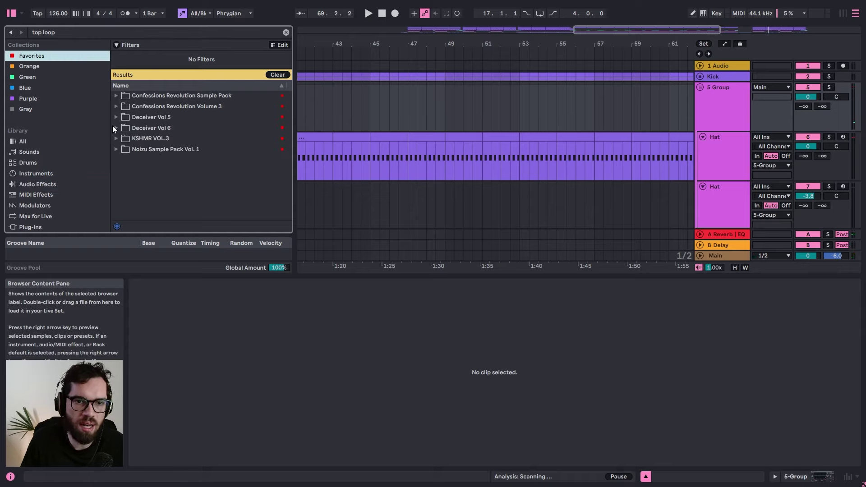
left_click(116, 149)
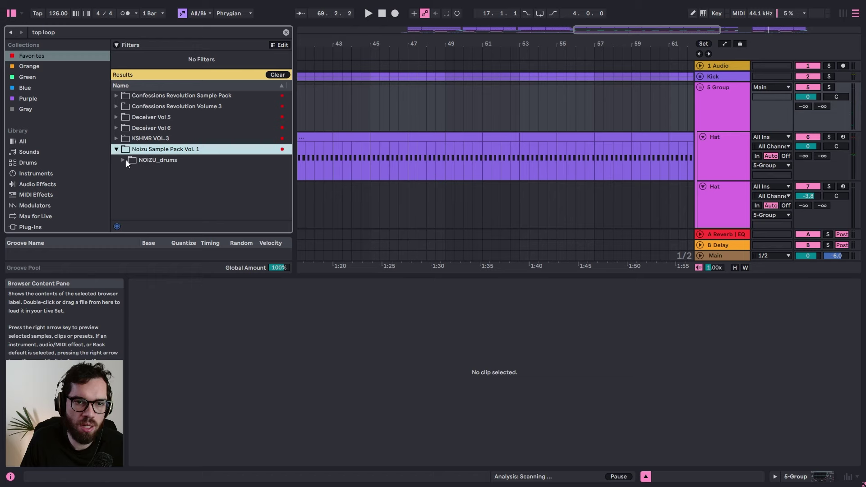
left_click(123, 160)
left_click(130, 171)
key("Down")
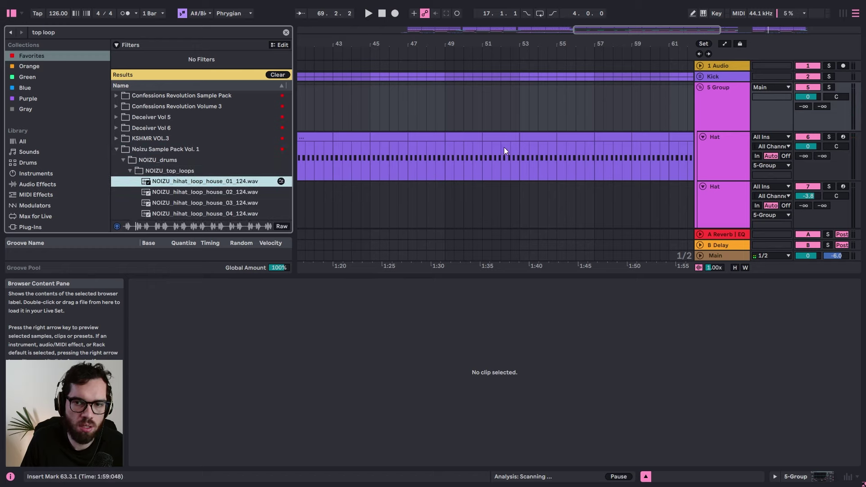
Step: Fold the drum group, add an audio track below Kick and place NOIZU_hihat_loop_house_02_124.wav on it
left_click(705, 114)
left_click(701, 87)
left_click(713, 78)
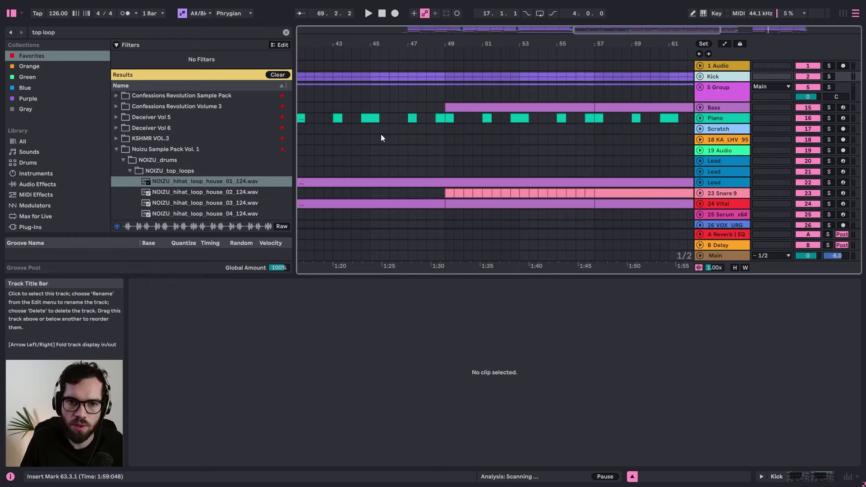
key("ctrl+t")
left_click(246, 192)
left_click_drag(225, 194, 653, 104)
key("space")
Step: Move the hi-hat loop clip to the start of the second drop at bar 67 and play it in context
left_click_drag(642, 41, 641, 22)
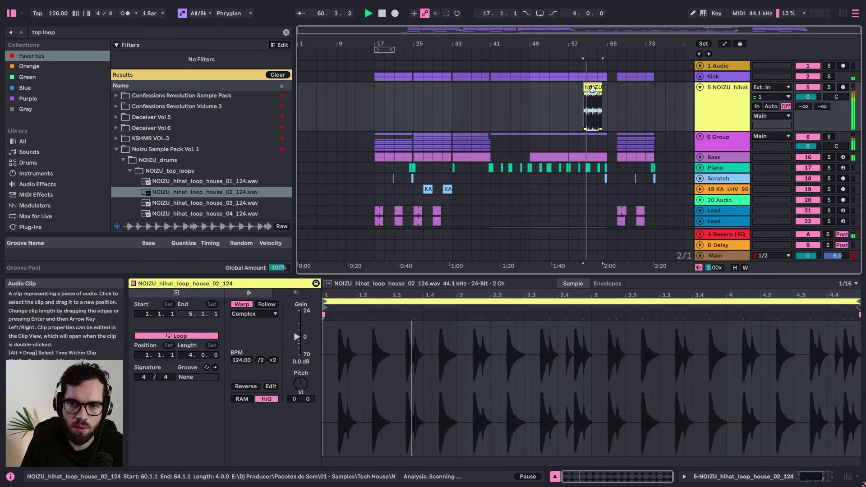
left_click_drag(596, 86, 631, 83)
key("space")
key("space")
left_click_drag(636, 43, 635, 59)
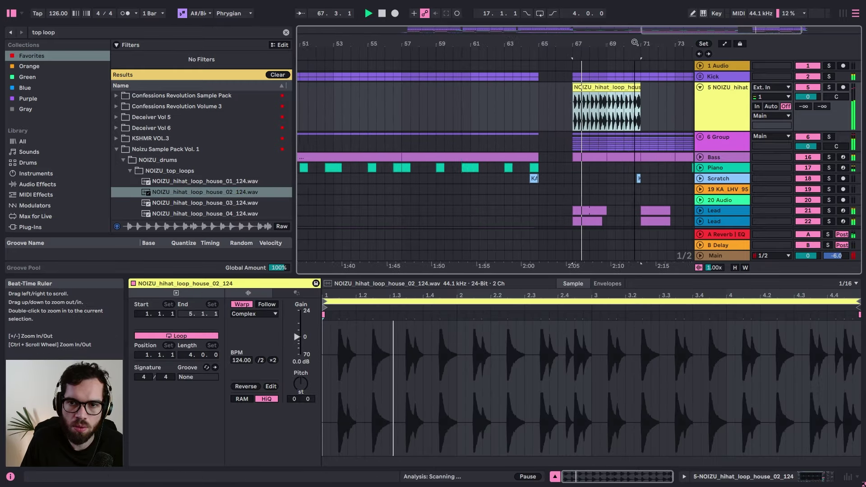
Step: Add another audio track below the hi-hat track and replace the loop at bar 67 with NOIZU_hihat_loop_house_03_124.wav
left_click(732, 94)
key("ctrl+t")
left_click(248, 203)
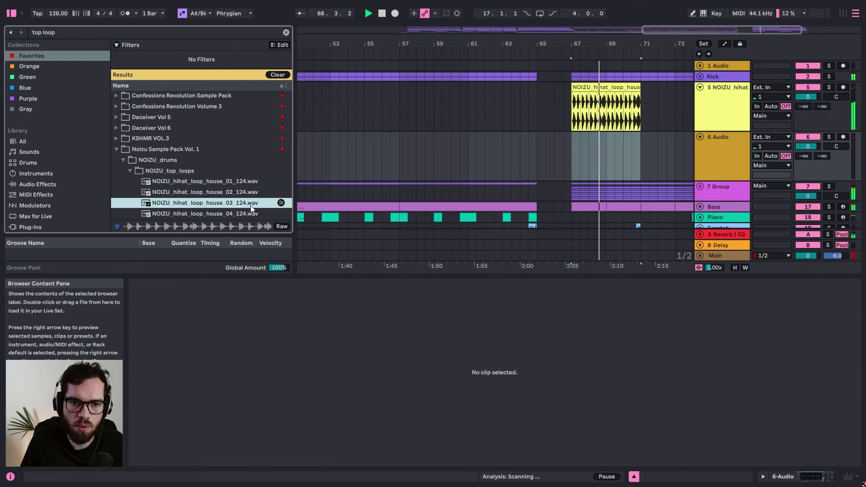
left_click_drag(240, 205, 575, 107)
key("space")
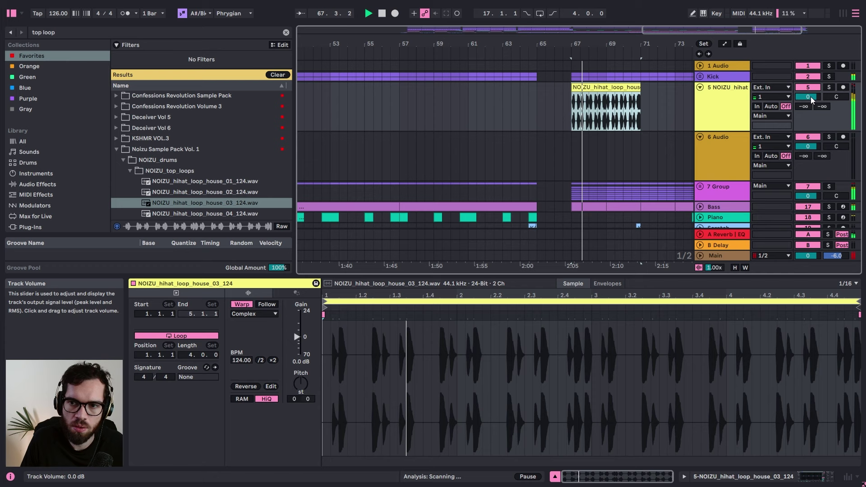
Step: Try NOIZU_hihat_loop_house_01_124.wav in place of the hi-hat loop at bar 67 and play it
left_click(209, 182)
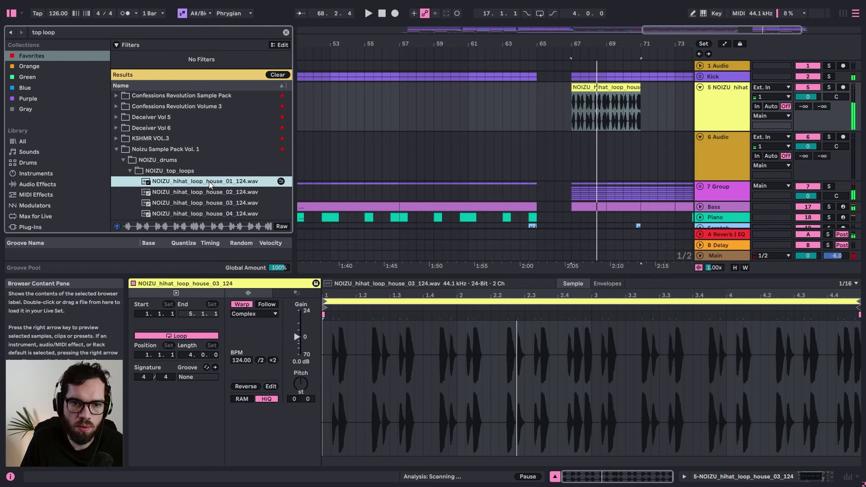
left_click_drag(401, 161, 577, 109)
key("space")
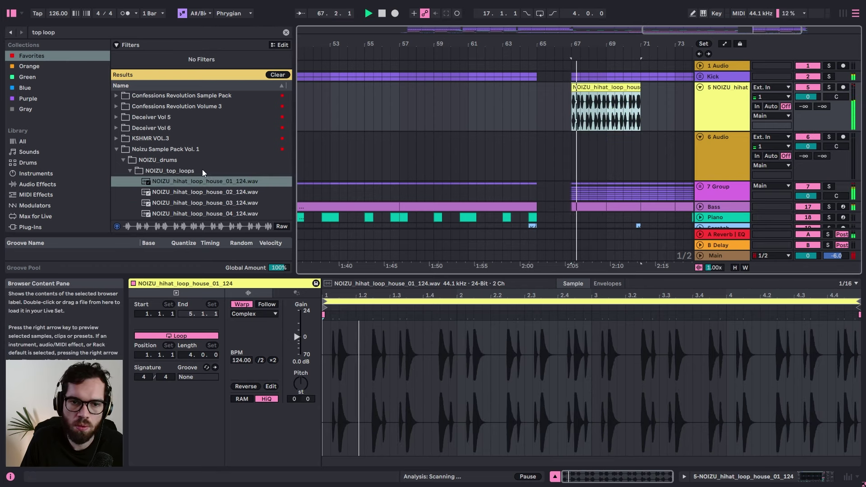
Step: Replace the hi-hat loop at bar 67 with NOIZU_hihat_loop_house_05_124.wav and lower its track volume to -9.1 dB
scroll(205, 163, "down", 4)
left_click_drag(217, 138, 582, 115)
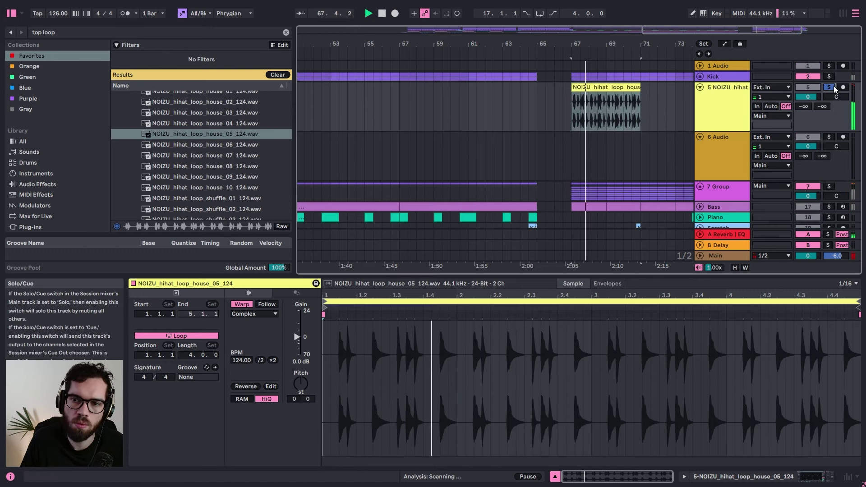
left_click_drag(808, 97, 709, 108)
Step: Extend the hi-hat loop clip to the end of the second drop's kick clips, just before bar 75
left_click(638, 87)
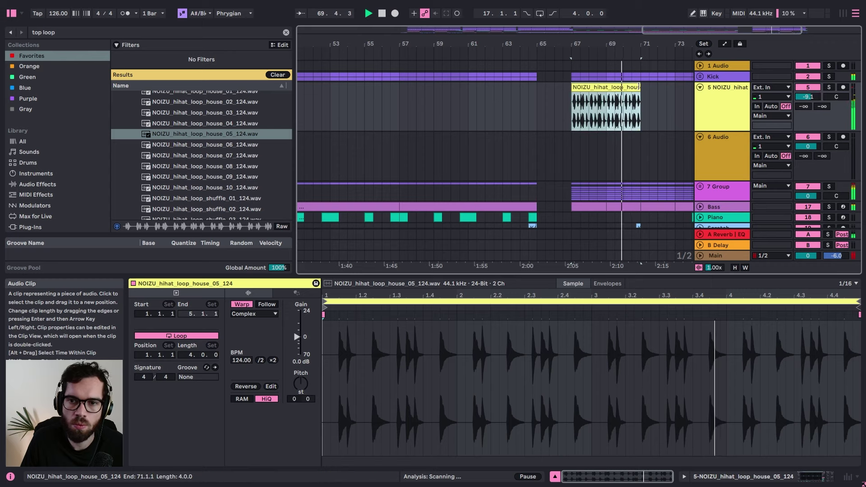
left_click_drag(639, 86, 698, 87)
left_click_drag(666, 44, 612, 88)
Step: Fold all tracks, hide the browser and stop playback with the whole arrangement in view
key("ctrl+a")
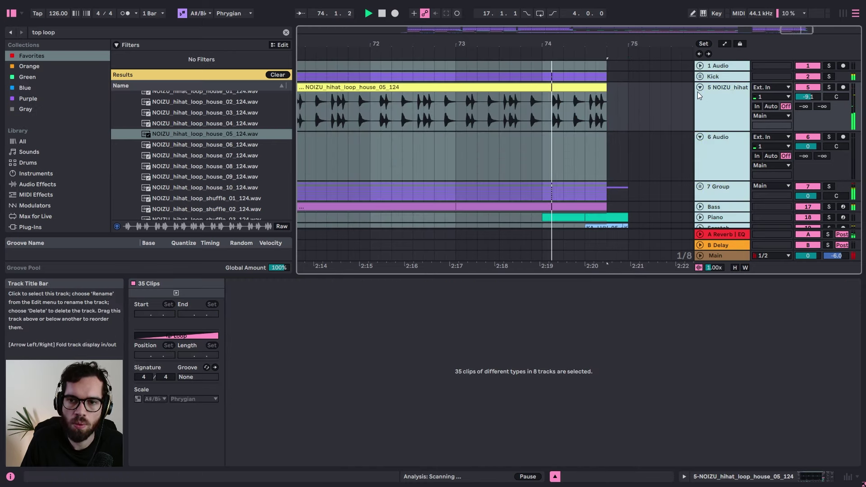
left_click(700, 88, "alt")
left_click(650, 98)
left_click(13, 14)
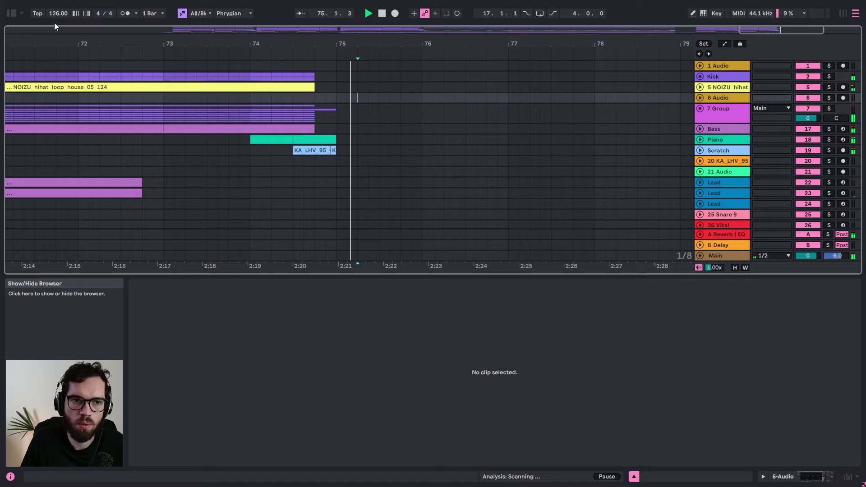
key("space")
key("w")
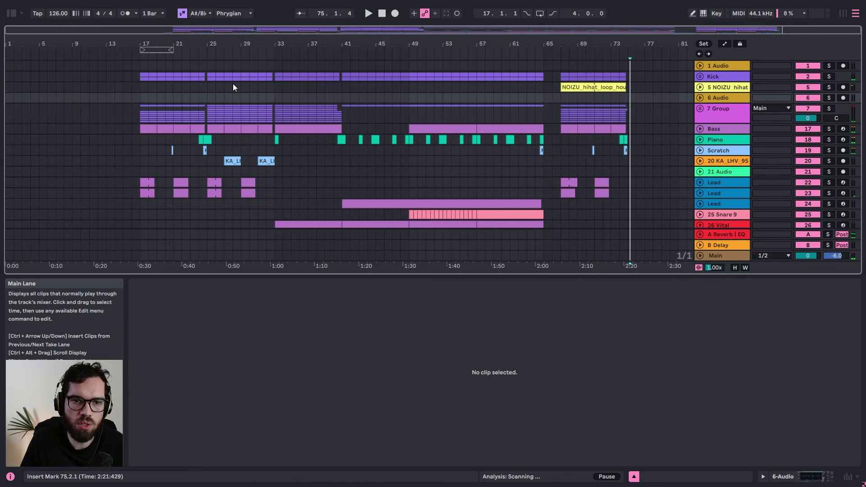
Step: Copy the section from 25.1.1 to 41.1.1 across all tracks to bar 75 and play from 74.1.1
left_click(208, 77)
left_click(341, 256, "shift")
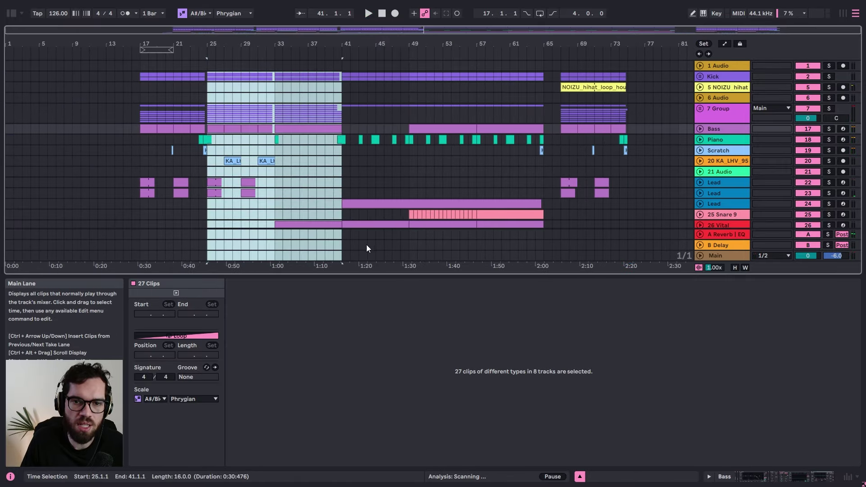
key("ctrl+c")
left_click(629, 78)
key("ctrl+v")
left_click(618, 97)
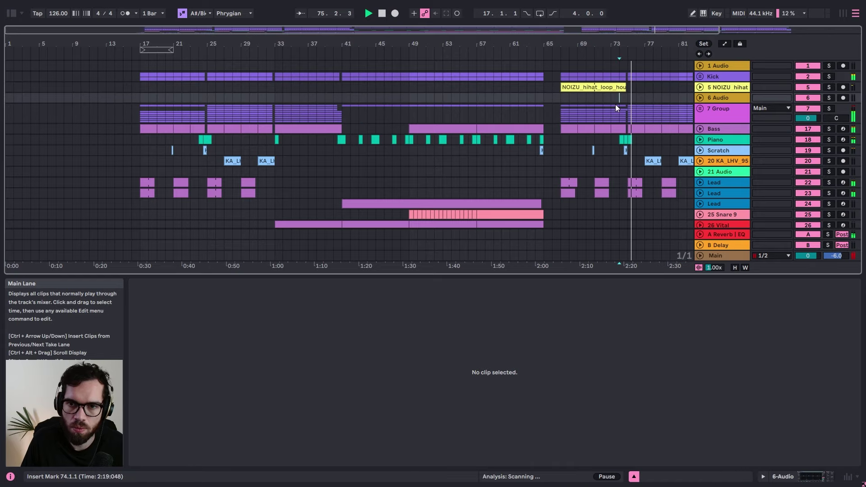
key("space")
Step: Duplicate the hi-hat loop clip so that copies start at bars 75 and 83
left_click(613, 88)
key("ctrl+d")
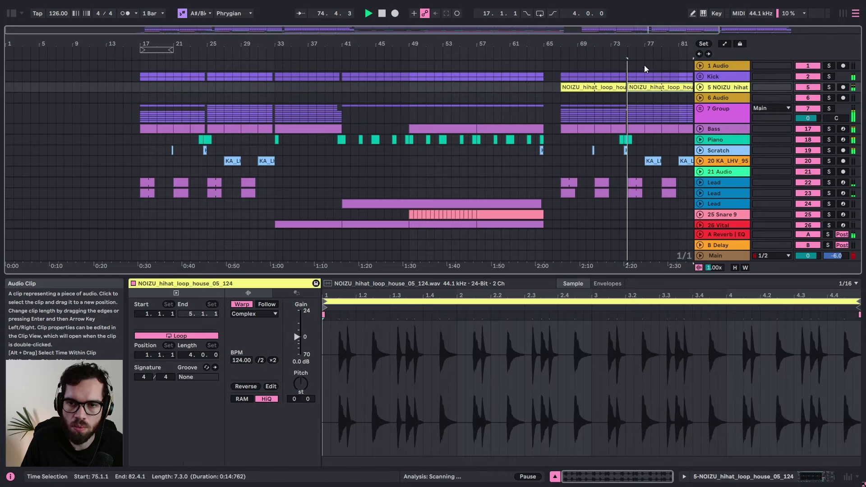
left_click_drag(643, 41, 582, 104)
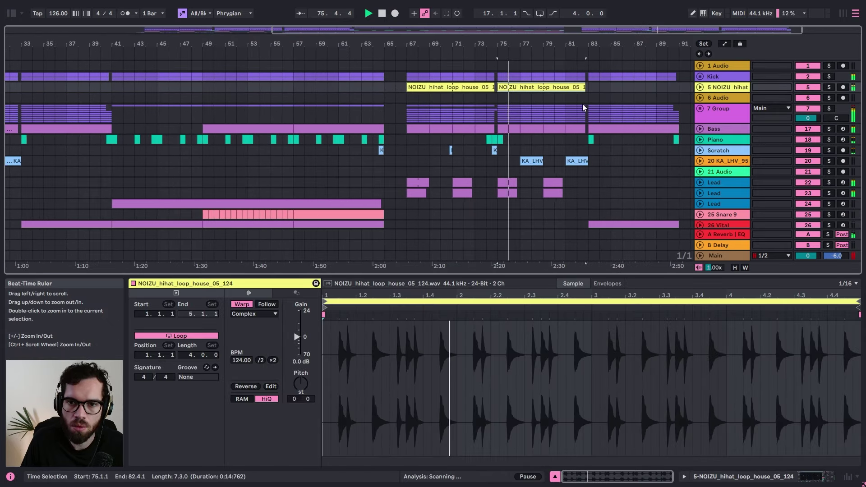
left_click(590, 90)
left_click(589, 91)
Step: Delete the second Lead's clip from 79.1.1 to 80.4.1
scroll(555, 131, "down", 3)
left_click(551, 123)
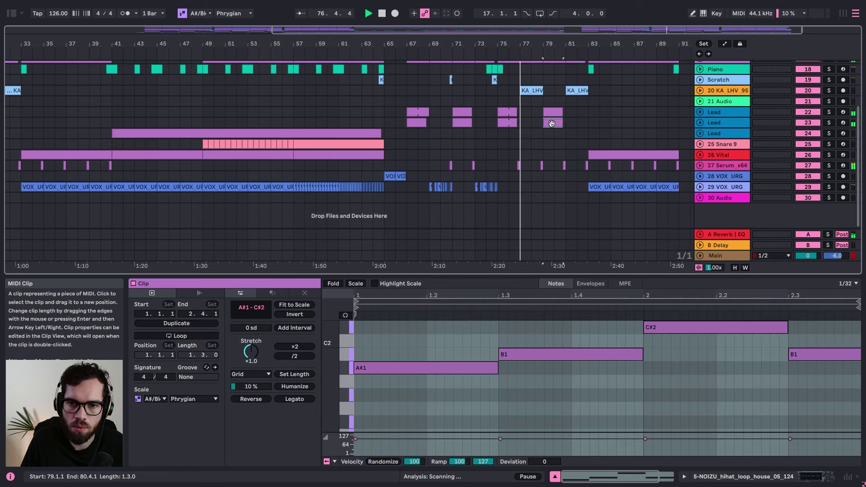
left_click(551, 121)
left_click(701, 122)
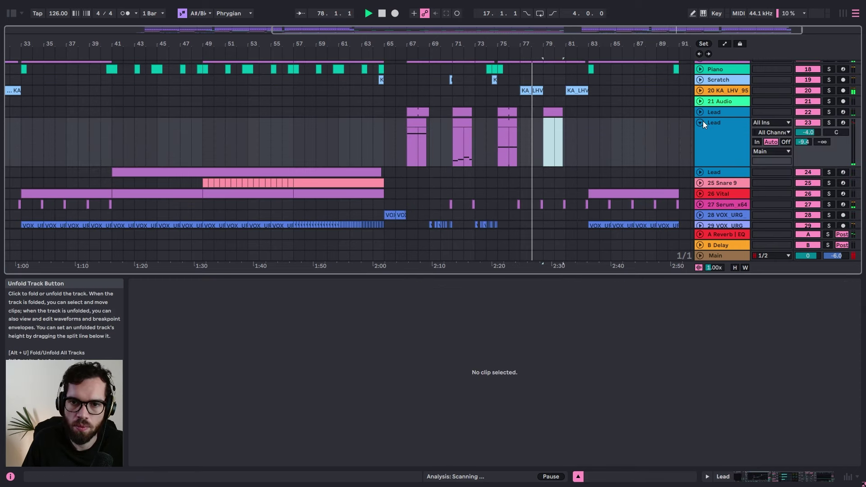
left_click(512, 123)
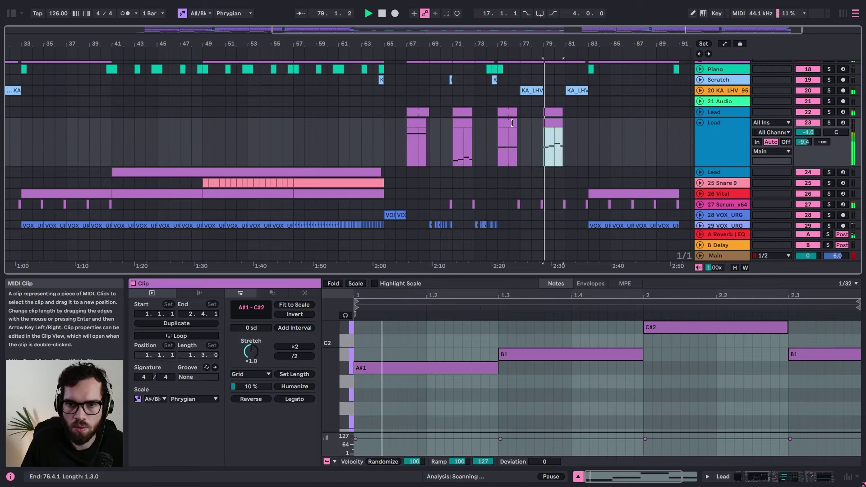
left_click(712, 136)
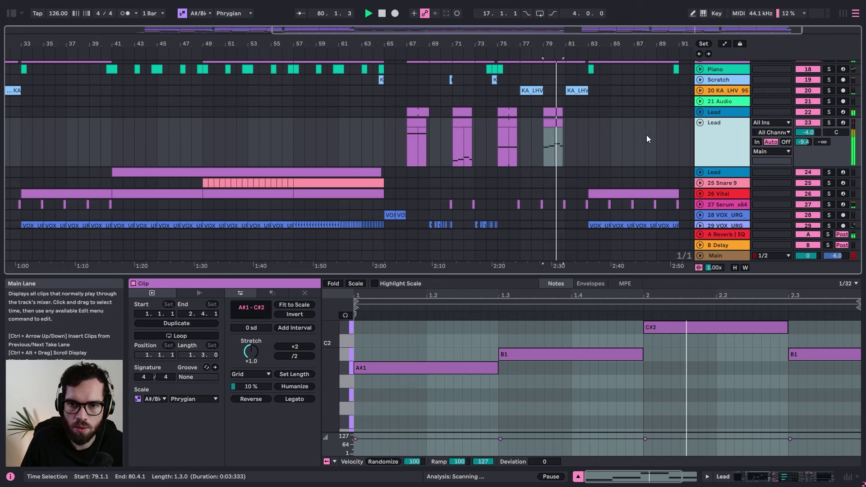
left_click(554, 120)
key("Delete")
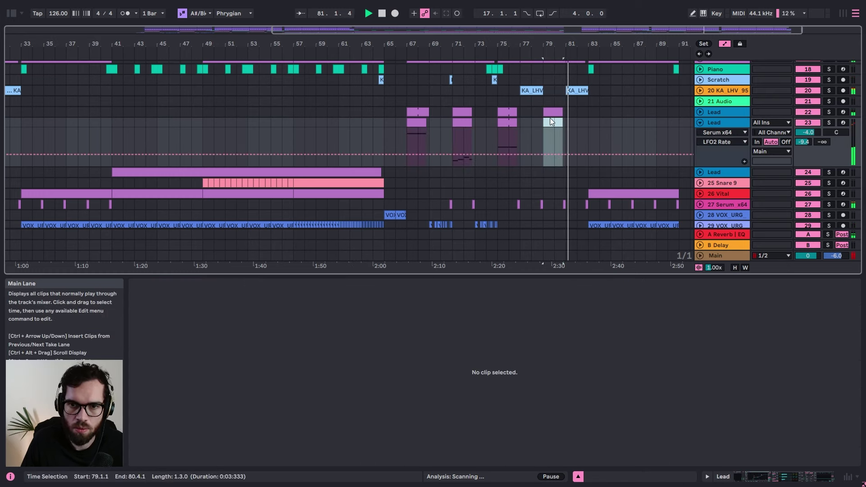
Step: Hide the automation lanes and fold the second Lead track
left_click(491, 102)
left_click(711, 137)
key("ctrl+a")
left_click(700, 123)
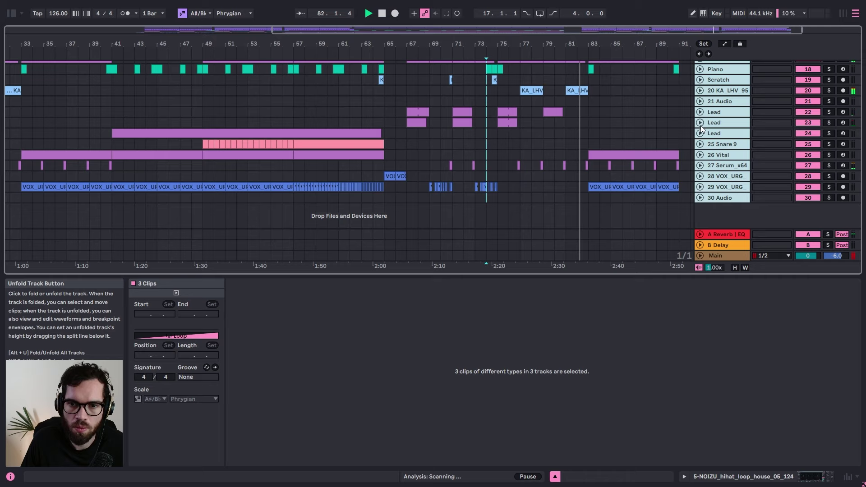
left_click(622, 123)
Step: Delete the Vital clip from 83.1.1 to 91.1.1
scroll(623, 136, "up", 3)
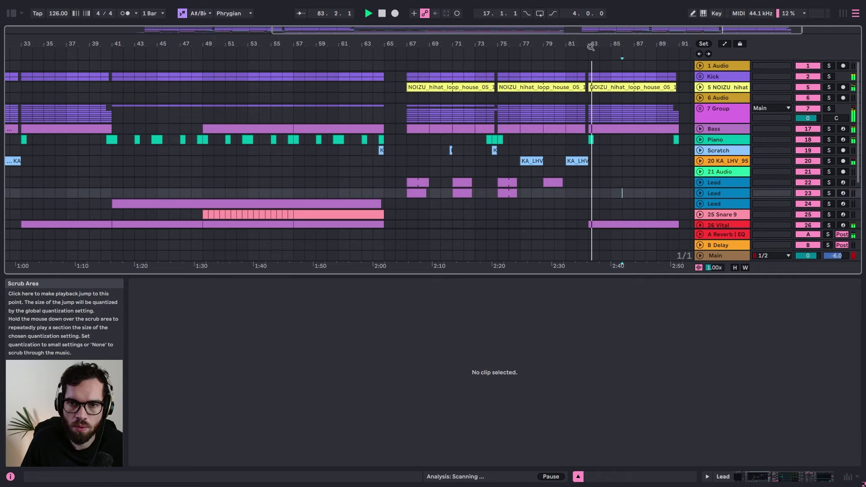
scroll(618, 112, "down", 2, "ctrl")
scroll(617, 136, "down", 3)
left_click(616, 159)
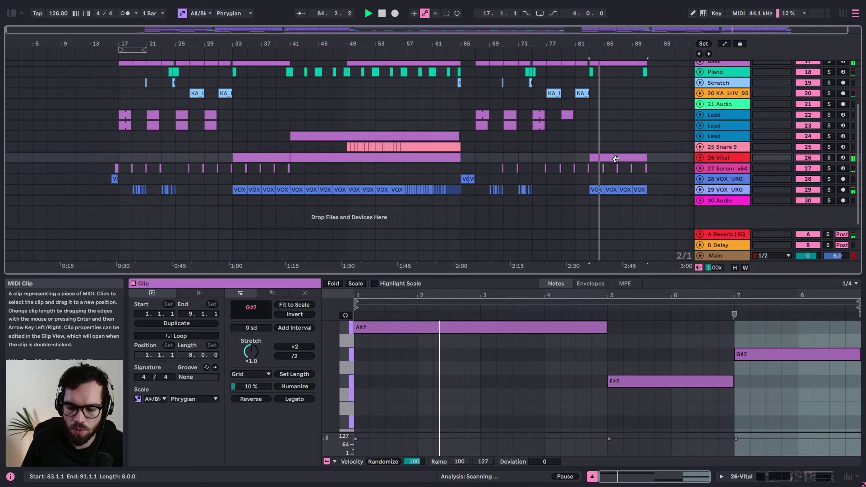
key("Delete")
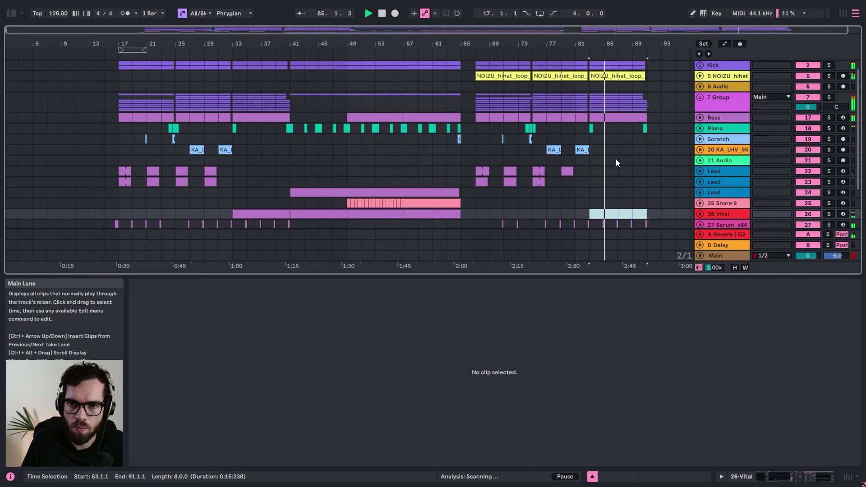
Step: Duplicate the section from 83.1.1 to 91.1.1 across all tracks so the copy starts at bar 91
left_click(727, 101)
left_click(593, 69)
scroll(616, 156, "down", 3)
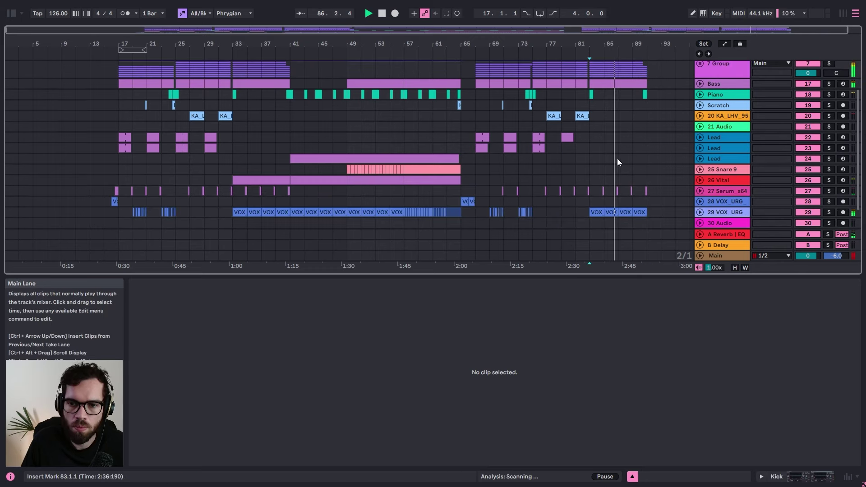
left_click(649, 244, "shift")
key("ctrl+d")
Step: Delete the copied 29 VOX_URG vocal clips from 91.1.1 to 99.1.1
left_click(644, 151)
left_click(595, 209)
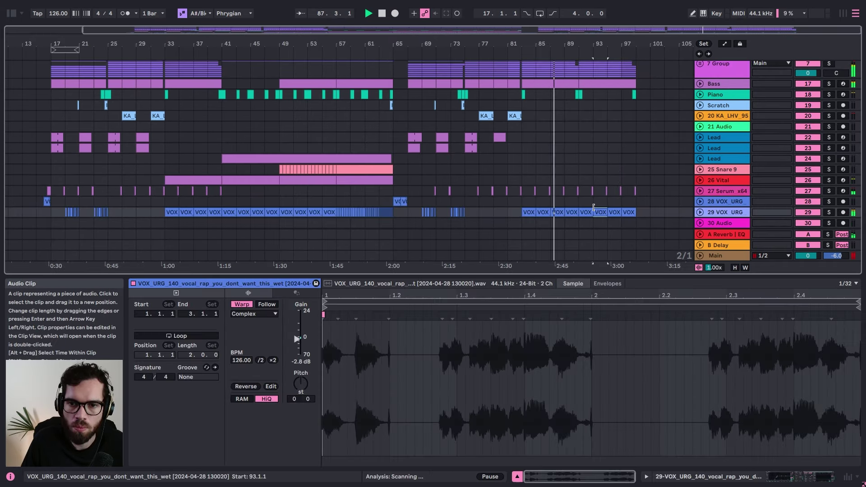
left_click(643, 214, "shift")
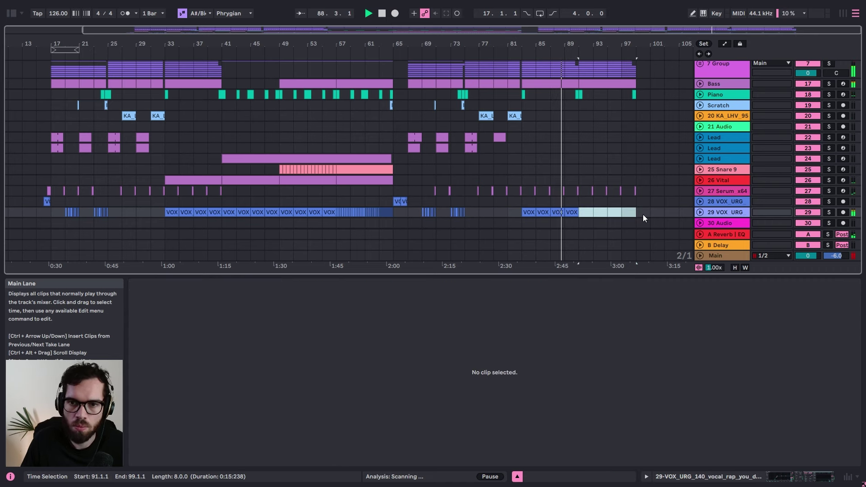
Step: Try removing the hi-hat loop clip from 91.1.1 to 98.4.1, and undo the deletion
scroll(623, 161, "up", 3)
left_click(622, 157)
left_click_drag(596, 44, 593, 83)
left_click(567, 114)
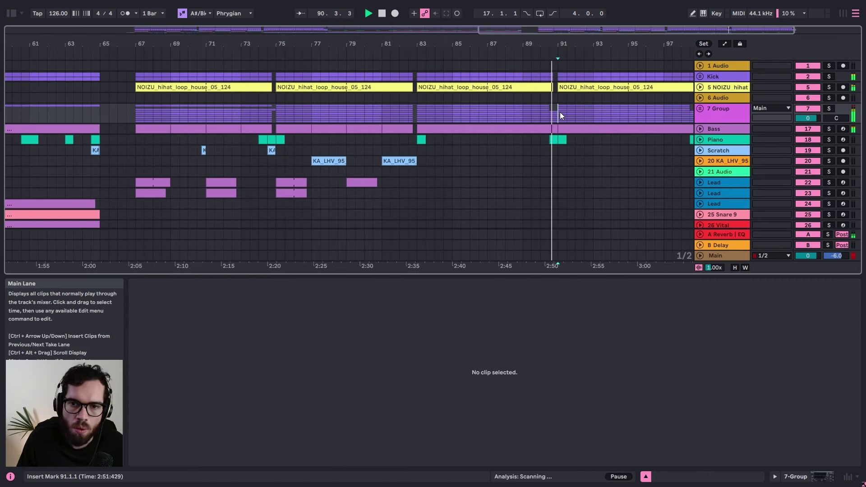
left_click_drag(575, 47, 519, 43)
left_click(565, 86)
key("Delete")
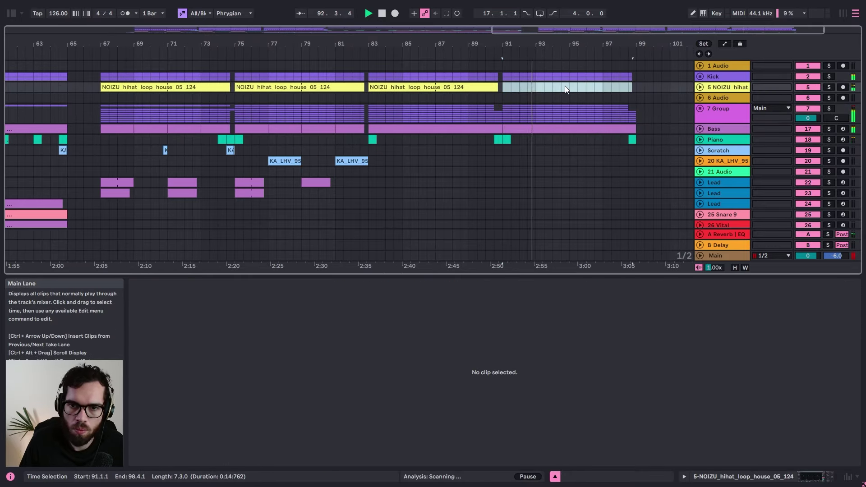
key("ctrl+z")
Step: Unfold the 7 Group and delete track 10 Hat's clip from 91.1.1 to 98.3.1
left_click(699, 110)
scroll(650, 116, "down", 4)
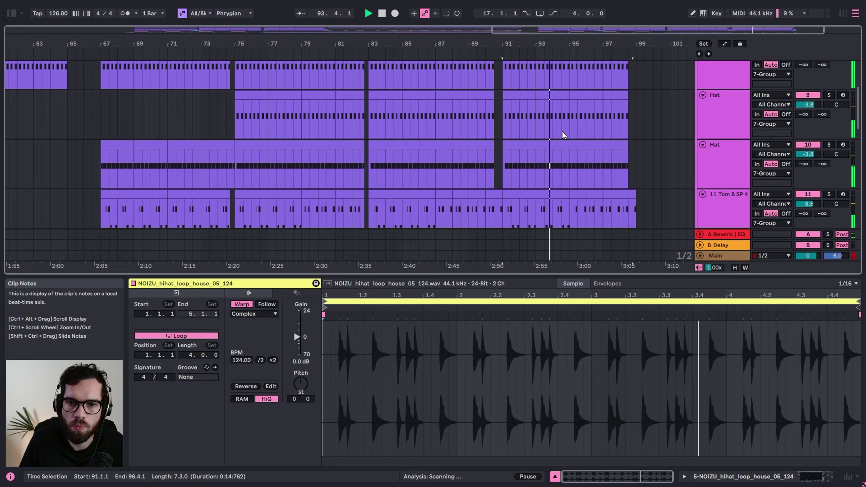
left_click(555, 134)
key("Delete")
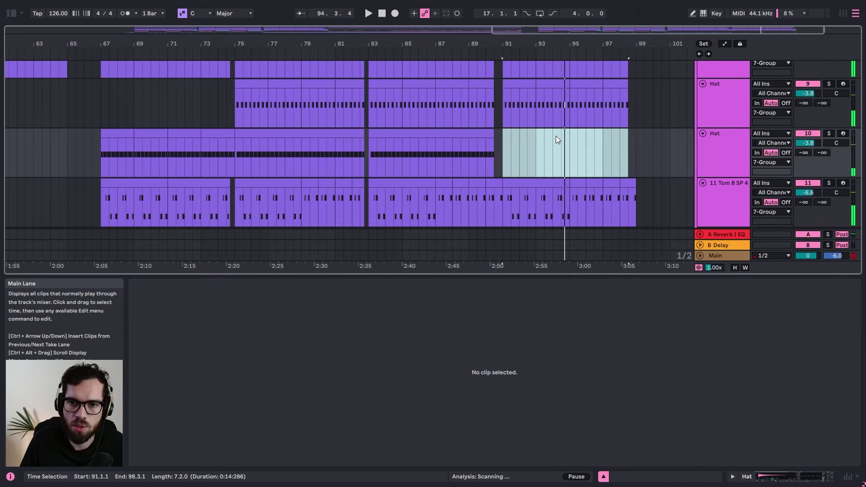
Step: Duplicate the track 11 Tom clips at 91.1.1, 83.1.1 and 75.1.1 over the four bars that follow each one
scroll(614, 158, "up", 3)
scroll(632, 161, "down", 4)
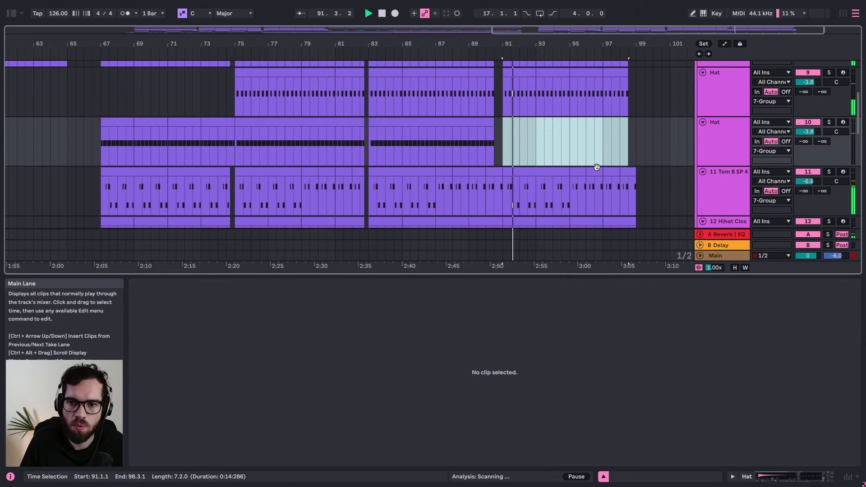
left_click(552, 171)
key("ctrl+d")
left_click(413, 172)
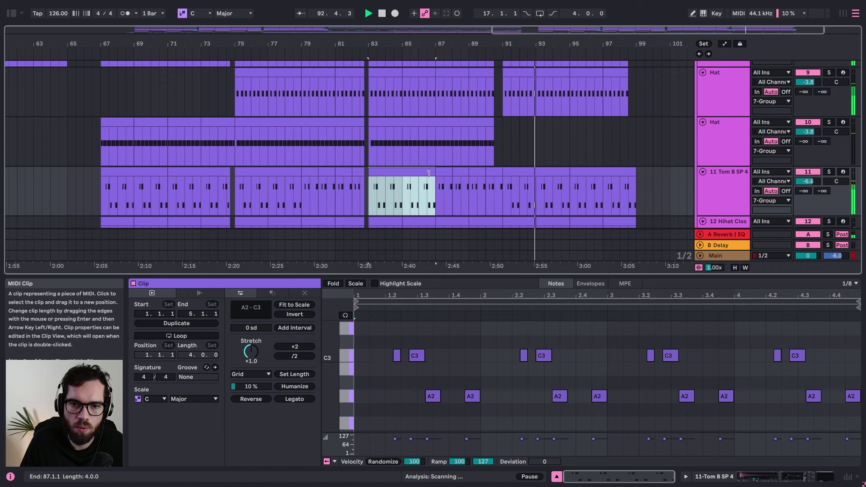
key("ctrl+d")
left_click(288, 173)
key("ctrl+d")
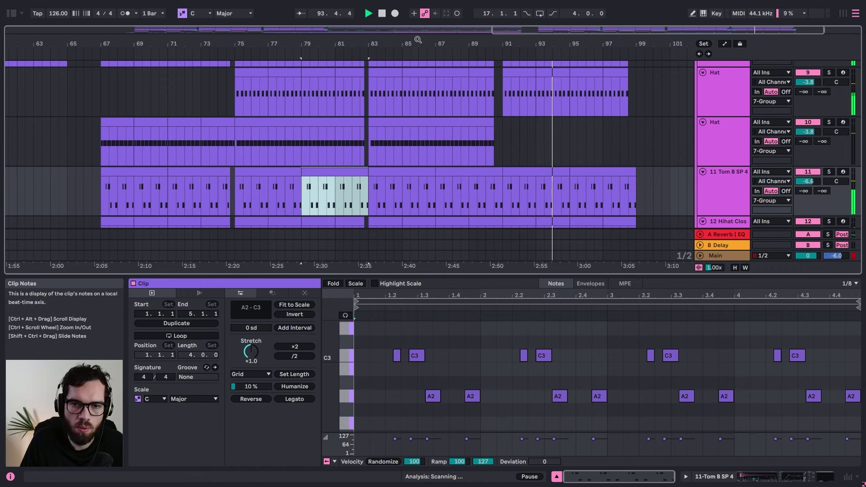
Step: Duplicate the Tom clip at 25.1.1 three times so the copies fill bars 29 to 41 of the first drop
left_click_drag(418, 43, 544, 27)
left_click(141, 172)
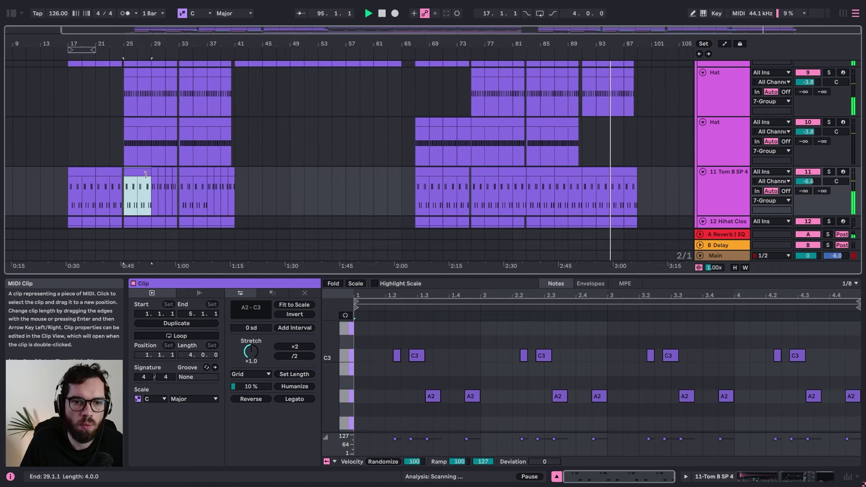
key("ctrl+d")
key("ctrl+d")
key("ctrl+d")
Step: Fold the 7 Group and duplicate the section from 91.1.1 to 99.1.1 across all tracks so the copy starts at bar 99
scroll(645, 137, "up", 5)
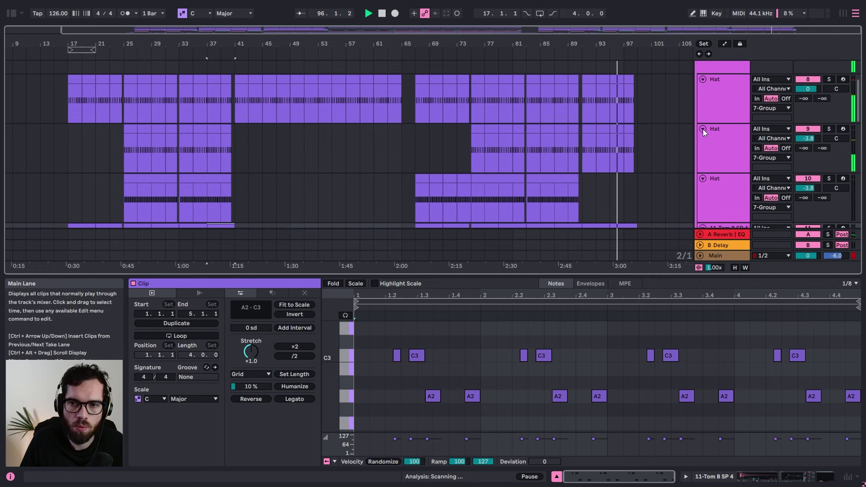
left_click(718, 110)
key("ctrl+a")
left_click(701, 110)
left_click_drag(639, 68, 577, 254)
key("ctrl+d")
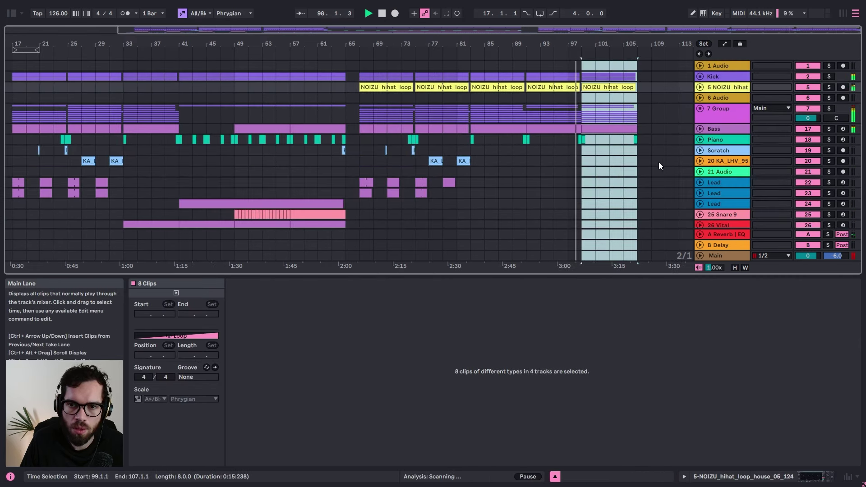
Step: Delete the Bass clip from 99.1.1 to 107.1.1
left_click(662, 161)
left_click(627, 127)
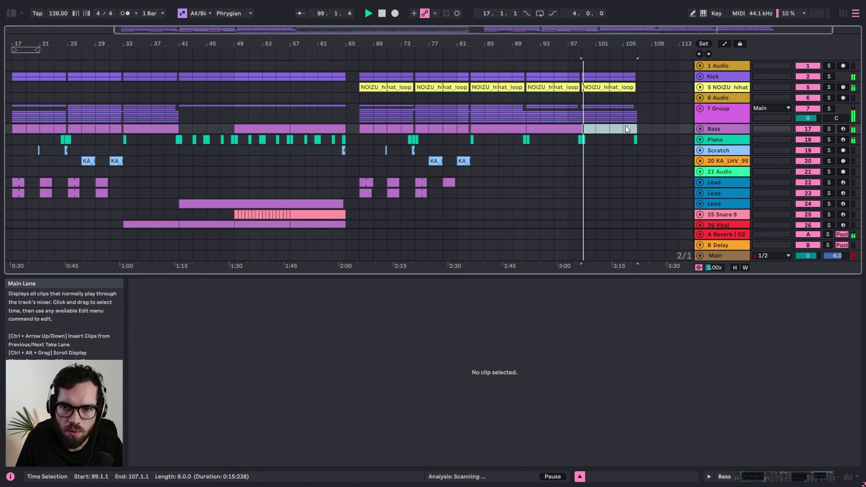
key("Delete")
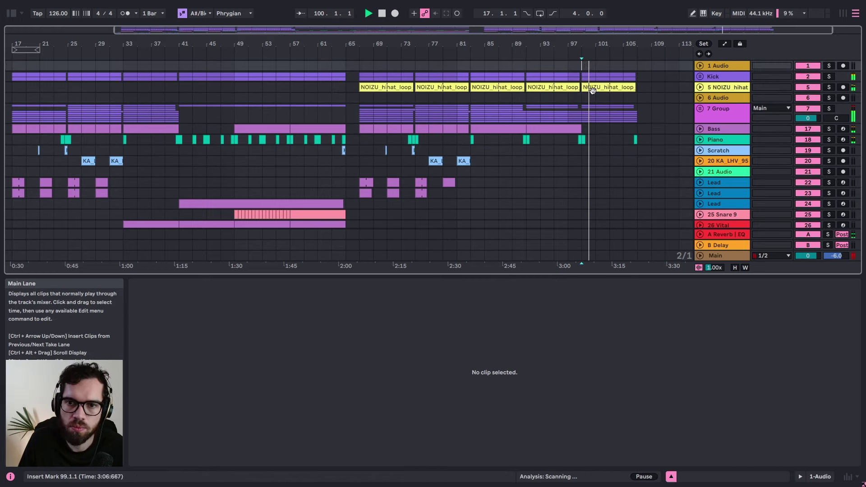
Step: Try inserting the section from 99.1.1 to 107.1.1 at the very start of the arrangement, and undo it
left_click(637, 256, "shift")
left_click_drag(628, 42, 627, 28)
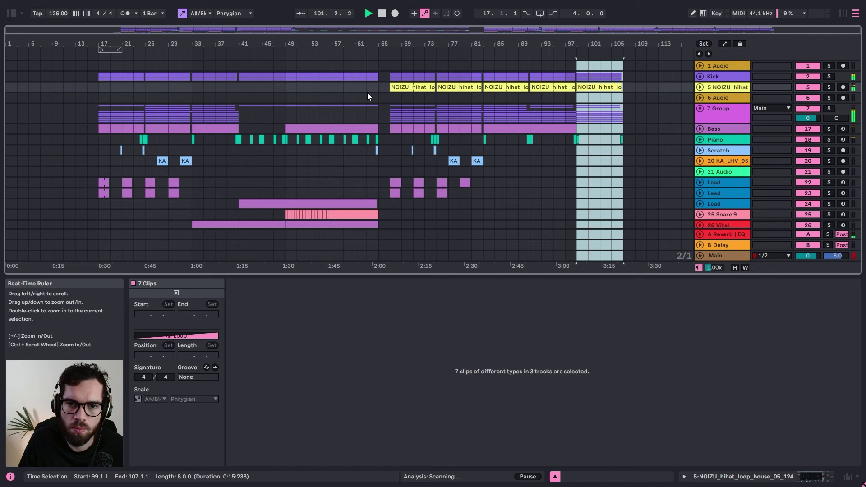
key("space")
left_click_drag(6, 78, 50, 85)
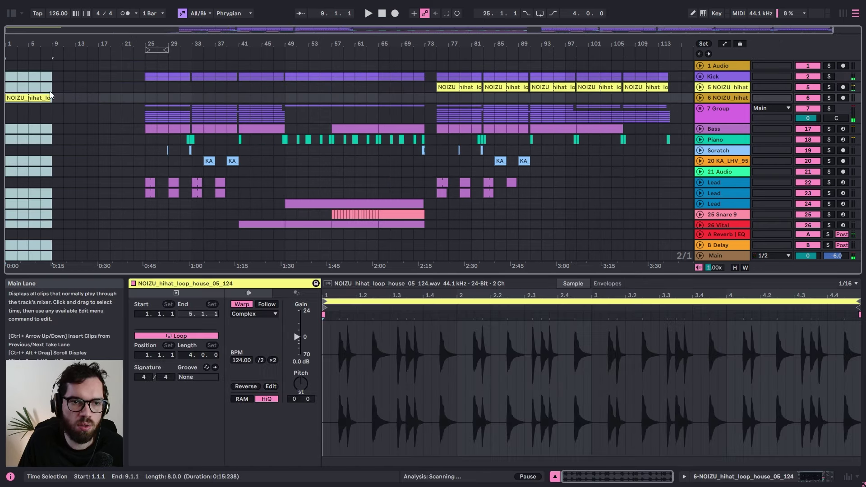
left_click(40, 76)
key("ctrl+z")
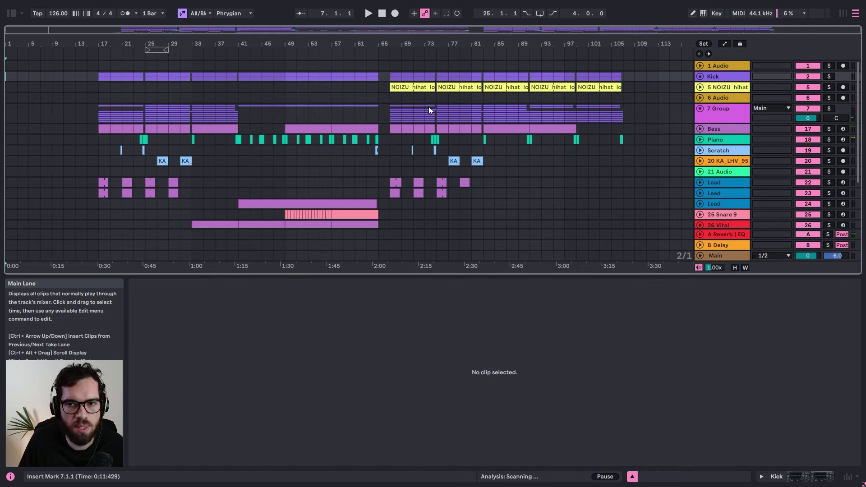
Step: Copy the section from 99.1.1 to 107.1.1 on all tracks, paste it at 1.1.1 as an intro, and play it
left_click_drag(573, 68, 627, 248)
scroll(541, 151, "up", 3)
key("ctrl+c")
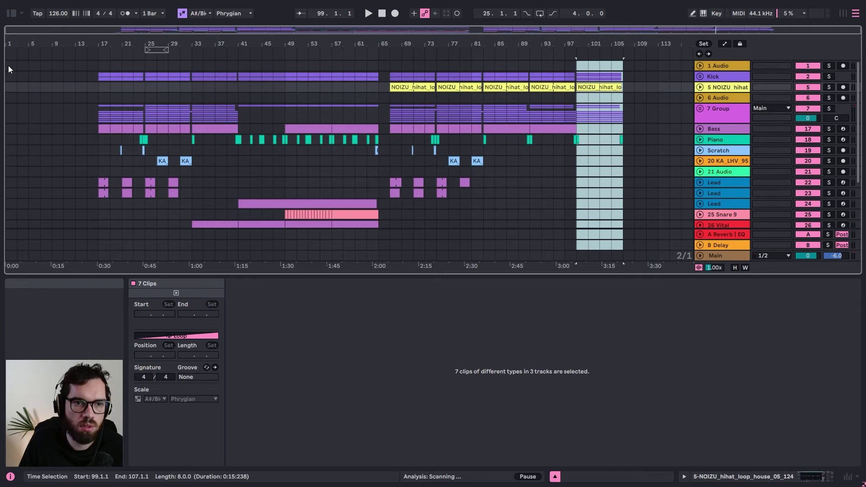
left_click(7, 69)
key("ctrl+v")
key("space")
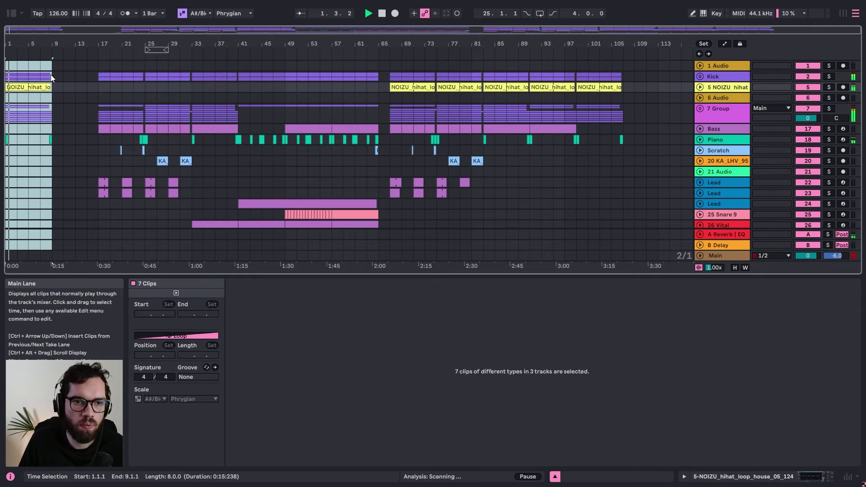
Step: Duplicate the time from 1.1.1 to 9.1.1 so a second intro section starts at bar 9
key("ctrl+shift+d")
left_click(64, 93)
left_click(64, 94)
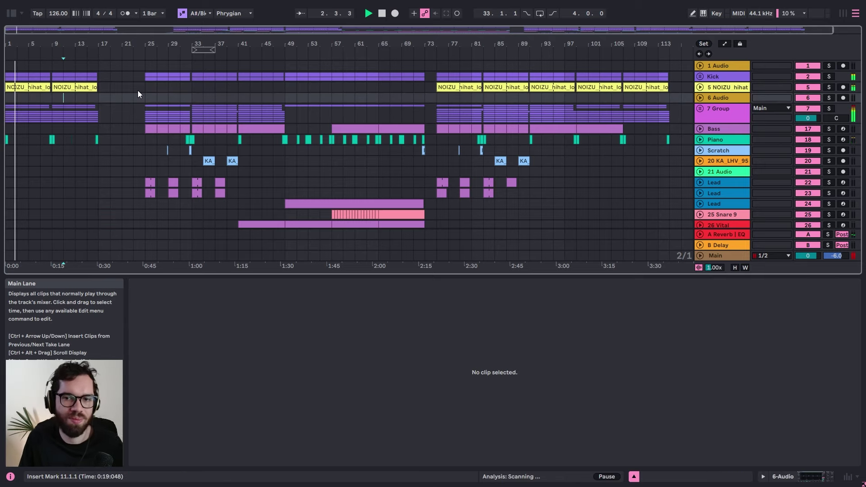
Step: Copy the Bass clip from 99.1.1 to 107.1.1 and paste it on the Bass track at 9.1.1
left_click(600, 125)
key("ctrl+c")
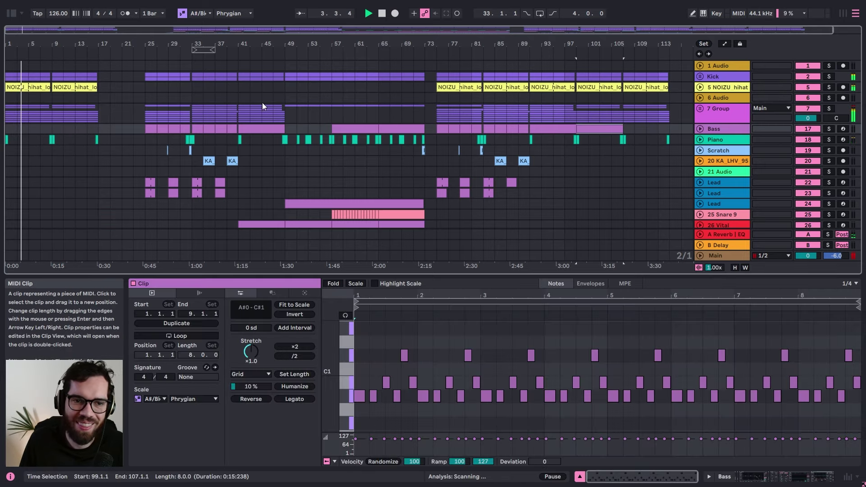
left_click(53, 128)
key("ctrl+v")
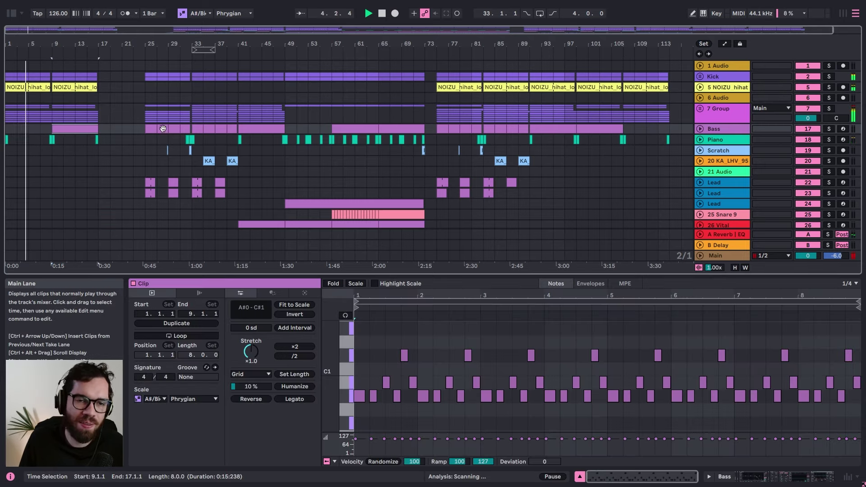
Step: Automate the Bass track's Auto Filter Frequency to 133 Hz between bars 9 and 17, with 26.0 Hz before and after
left_click(700, 129)
key("a")
left_click(44, 169)
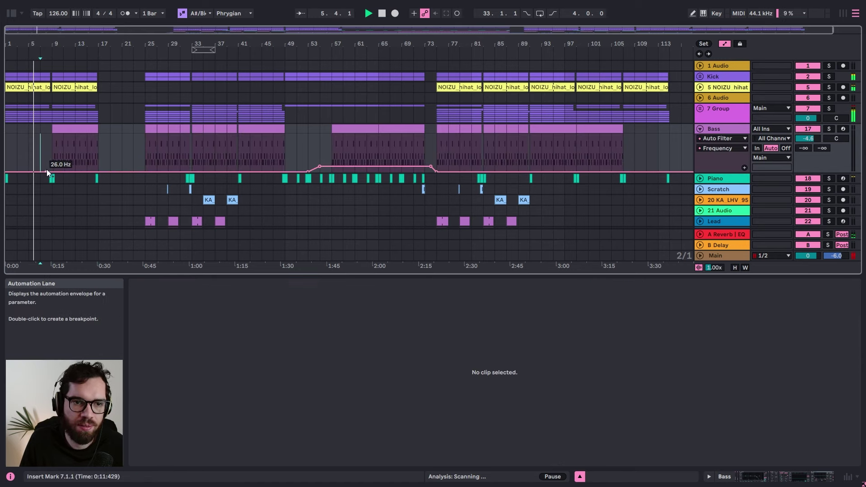
left_click_drag(52, 171, 98, 167)
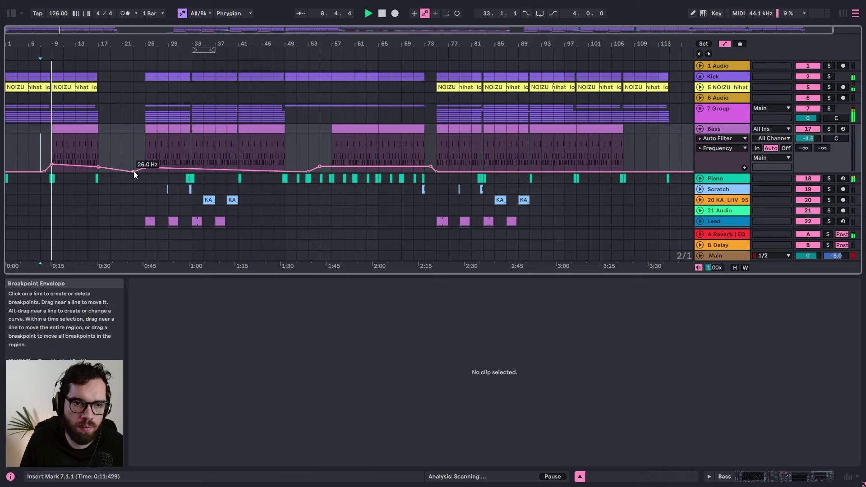
left_click(145, 169)
left_click_drag(52, 163, 52, 163)
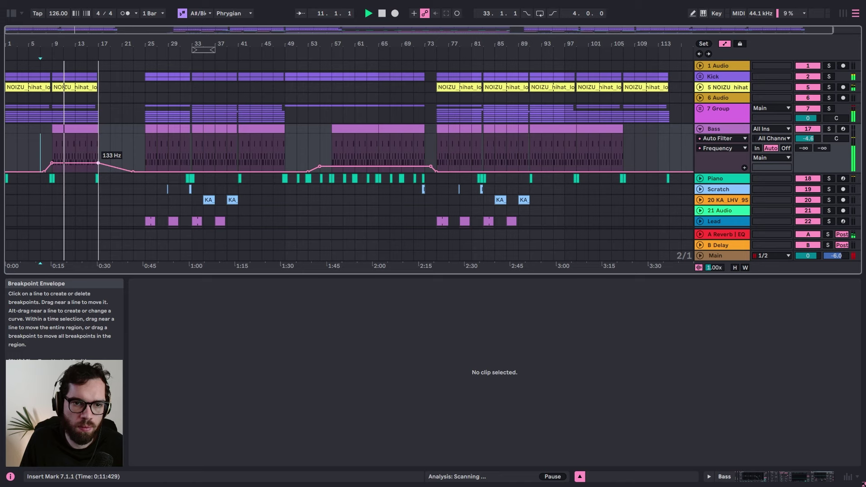
left_click_drag(83, 45, 308, 72)
key("a")
Step: Duplicate the time from 9.1.1 to 17.1.1 across all tracks so a third intro section starts at bar 17
left_click(88, 68)
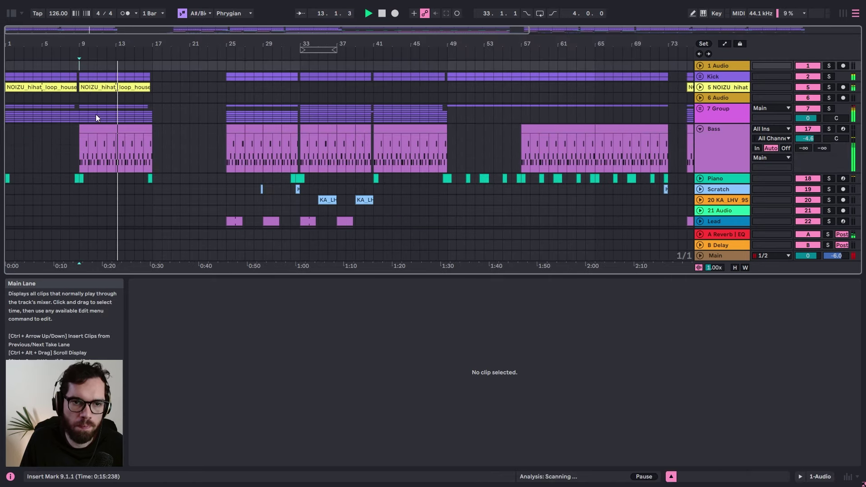
left_click(155, 257, "shift")
key("ctrl+shift+d")
left_click(219, 137)
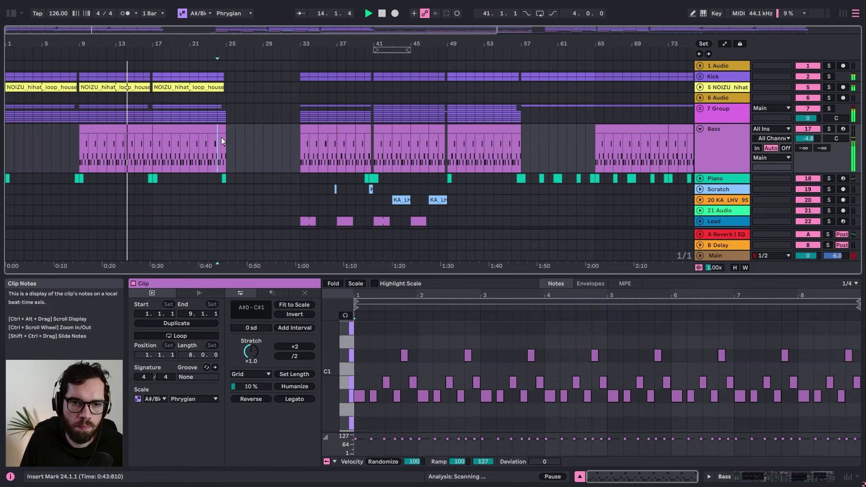
Step: Lower the Bass Auto Filter Frequency automation to 26.0 Hz from bar 17 to bar 25
key("a")
left_click(189, 145)
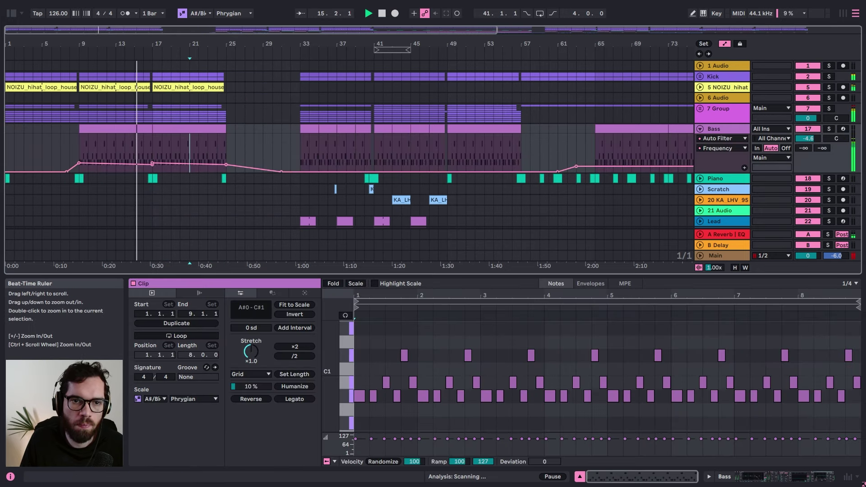
left_click_drag(144, 47, 229, 119)
left_click_drag(194, 159, 194, 167)
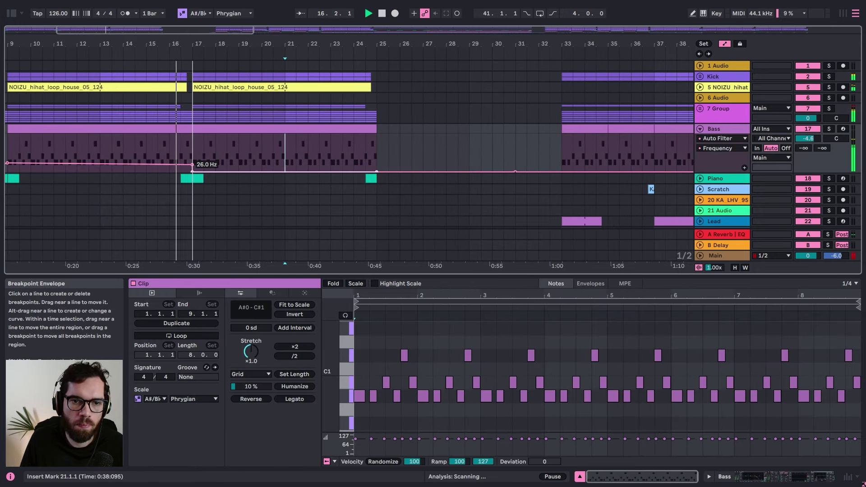
left_click_drag(225, 38, 388, 11)
key("a")
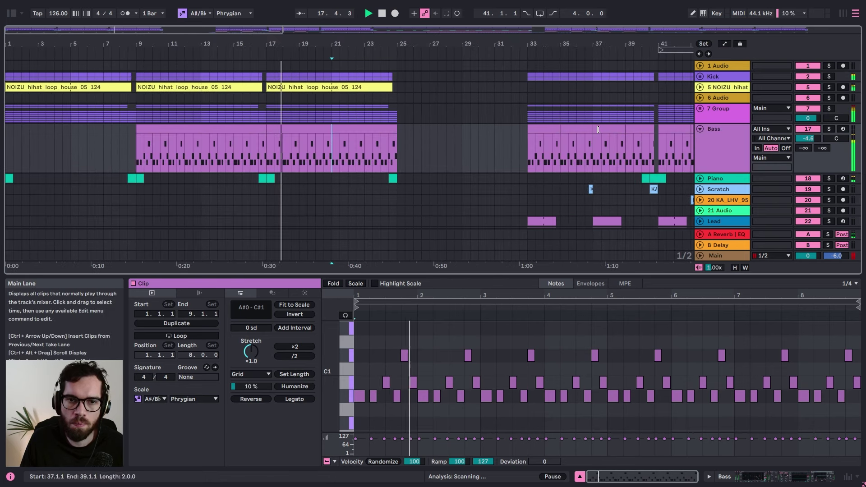
Step: Play the section from 17.1.1 to 25.1.1 and duplicate its time across all tracks to bar 25
left_click(268, 72)
left_click(392, 252, "shift")
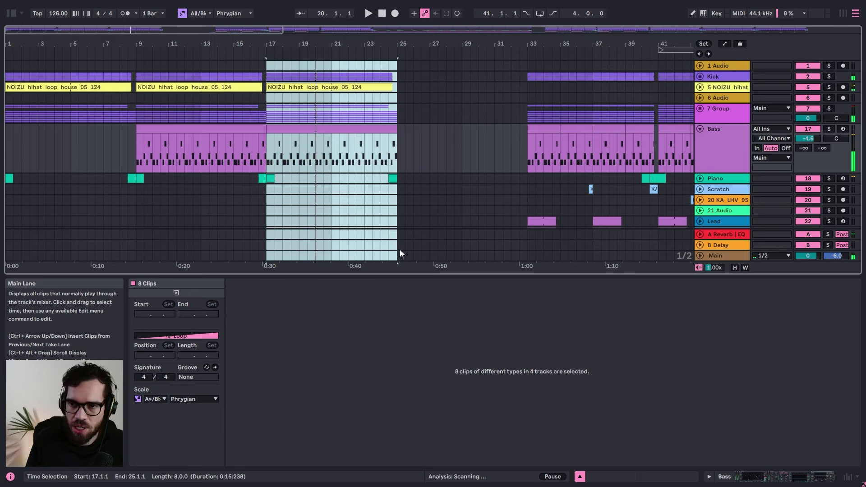
key("space")
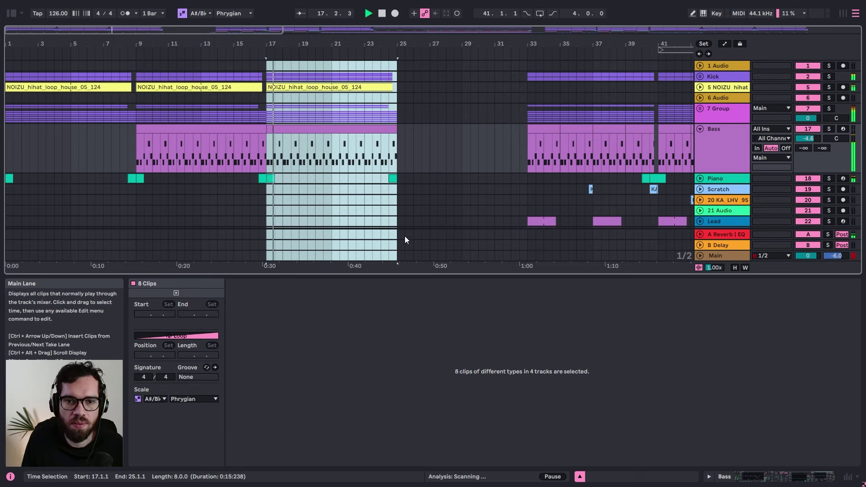
key("ctrl+d")
left_click(404, 160)
mouse_move(352, 44)
left_mouse_down()
mouse_move(199, 40)
mouse_move(350, 40)
mouse_move(337, 38)
left_mouse_up()
key("a")
left_click(194, 113)
key("space")
scroll(329, 95, "down", 4)
key("a")
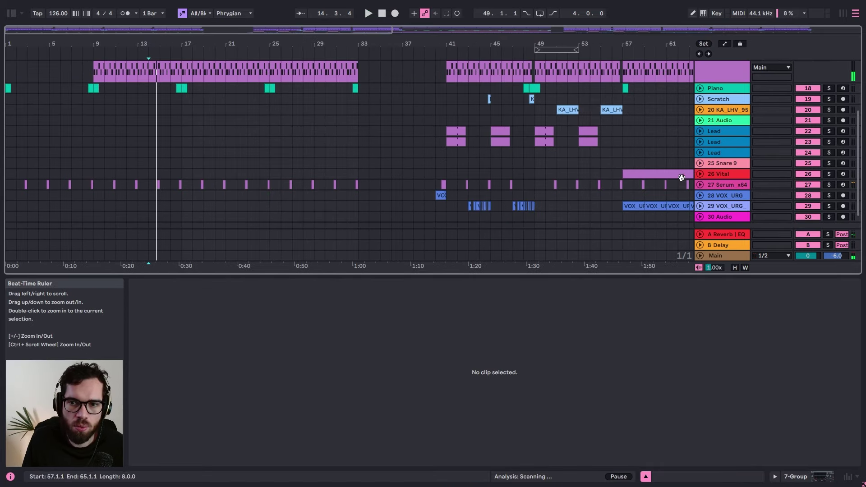
Step: Group the Piano track and the three Lead tracks into a folded group named Leads
scroll(704, 162, "up", 3)
left_click(722, 158)
scroll(720, 168, "down", 1)
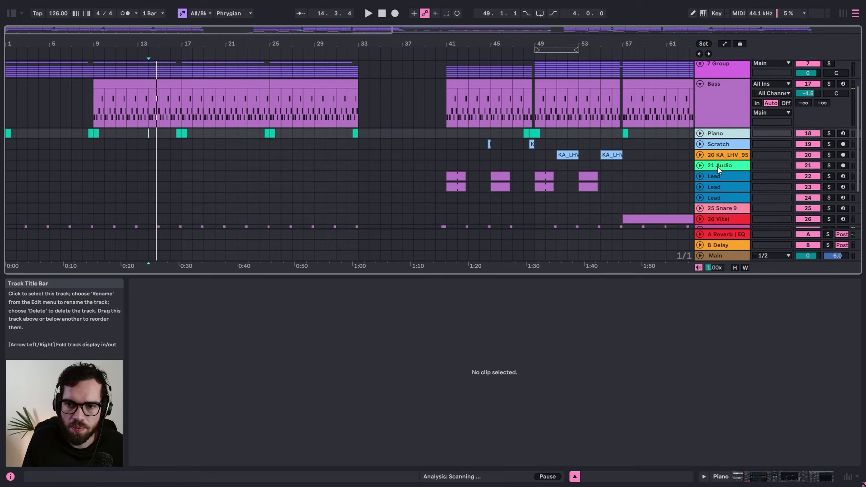
left_click(719, 177)
left_click(716, 196, "shift")
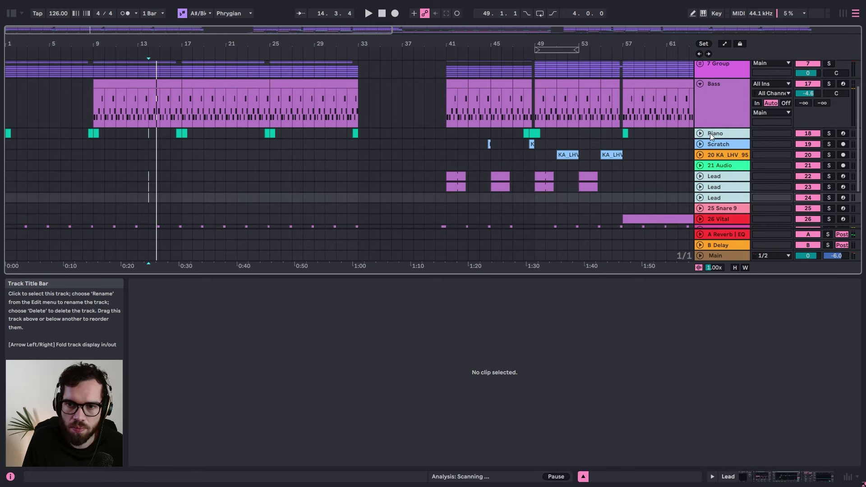
key("ctrl+g")
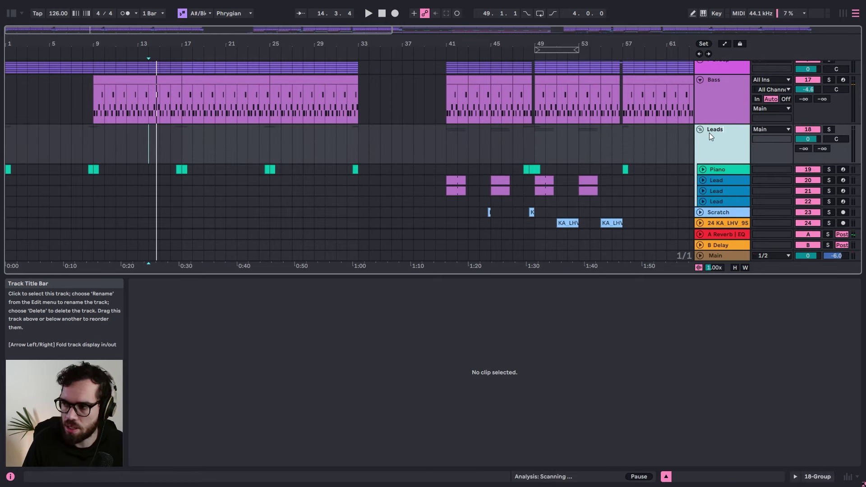
left_click(701, 130)
scroll(718, 127, "up", 3)
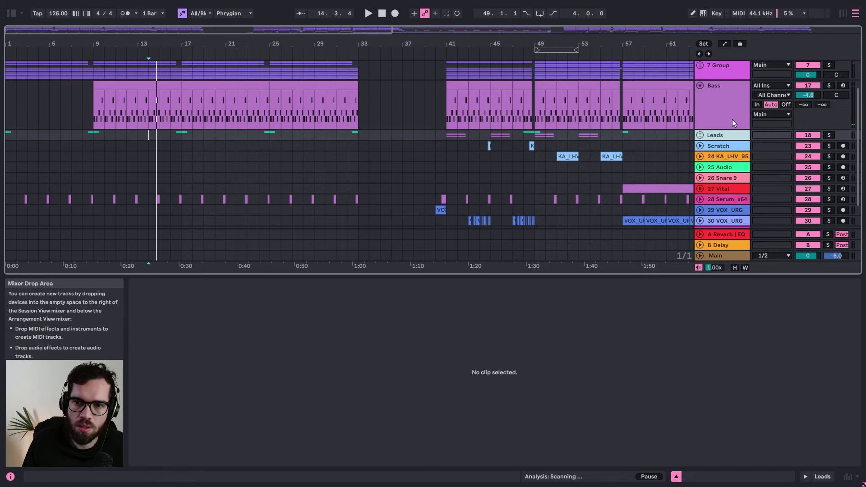
Step: Rename the percussion group above the Bass track as Drums
left_click(719, 119)
scroll(719, 122, "up", 1)
left_click(722, 112)
key("ctrl+r")
type("D")
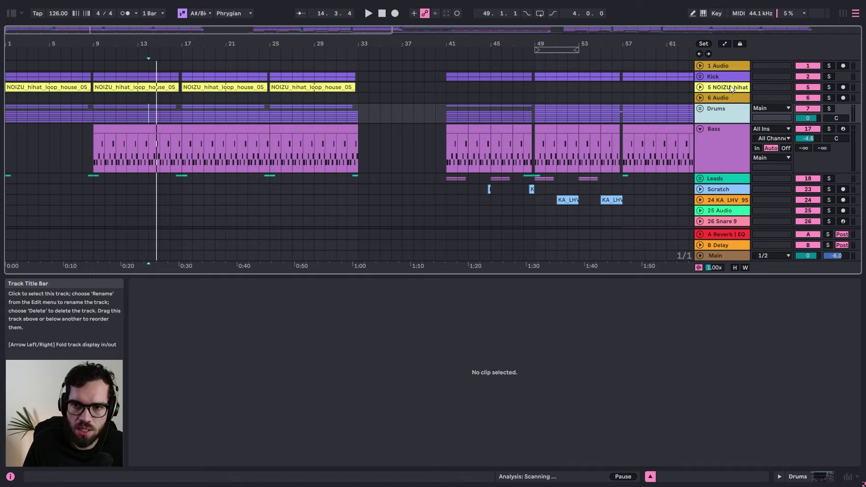
Step: Move the NOIZU hihat loop track into the Drums group and delete the empty audio track below Kick
left_click_drag(730, 86, 730, 113)
left_click_drag(616, 41, 286, 39)
left_click(498, 116)
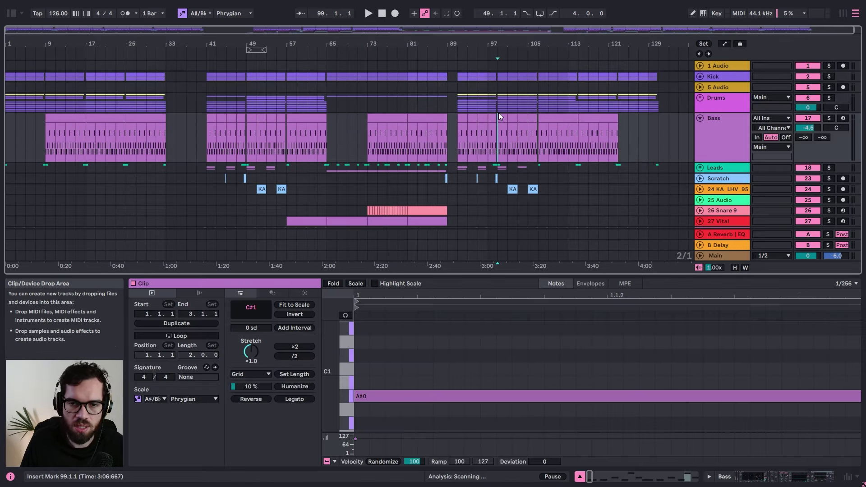
left_click(741, 86)
key("Delete")
Step: Group the Scratch, KA_LHV_95 and both VOX_URG tracks into a folded group named Vocal
left_click(724, 138)
left_click(722, 157)
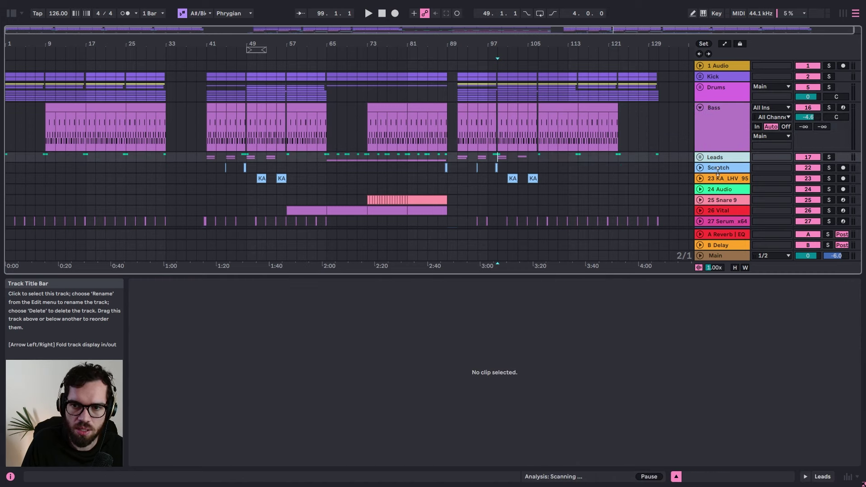
left_click(722, 168)
left_click(728, 179)
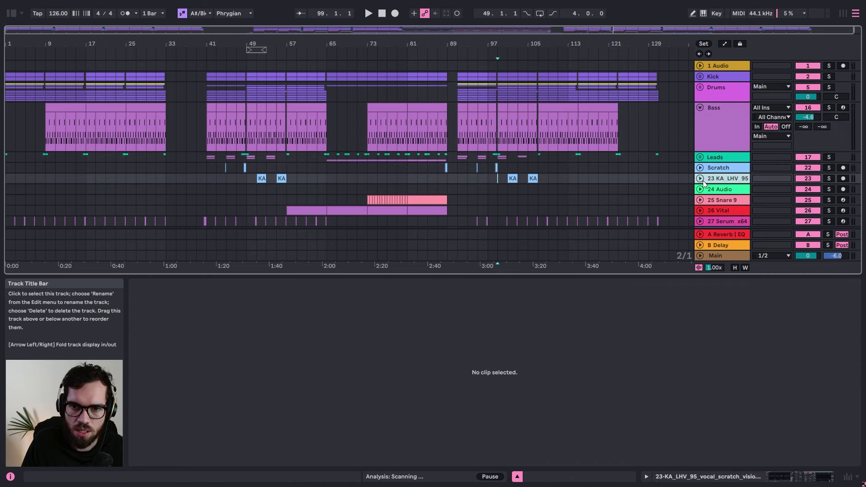
left_click(700, 179)
left_click(701, 178)
scroll(700, 172, "down", 2)
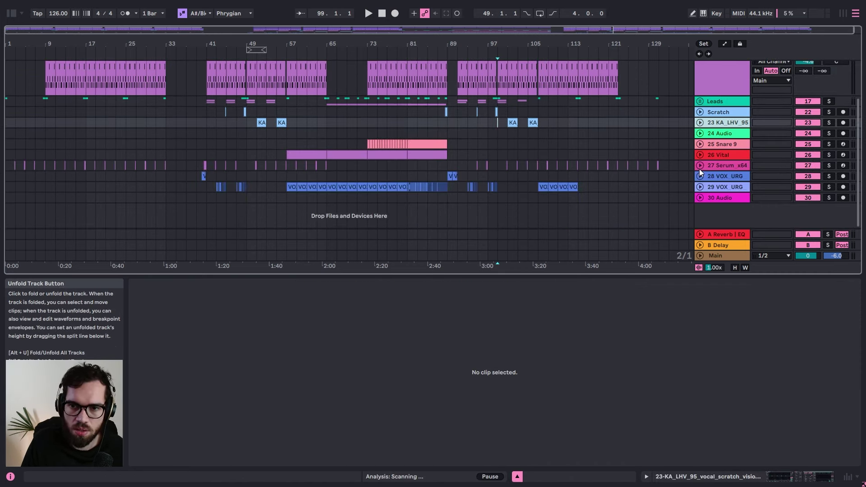
left_click(731, 111)
left_click(722, 177, "ctrl")
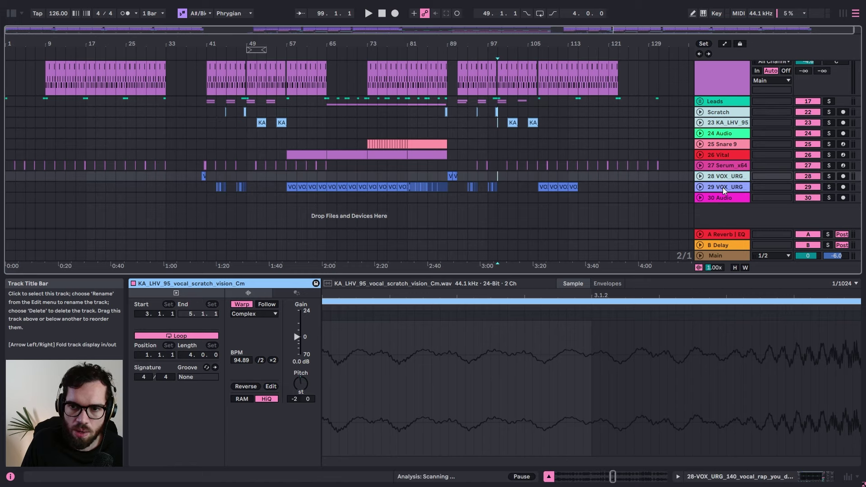
left_click(722, 188, "ctrl")
key("ctrl+g")
left_click(703, 110)
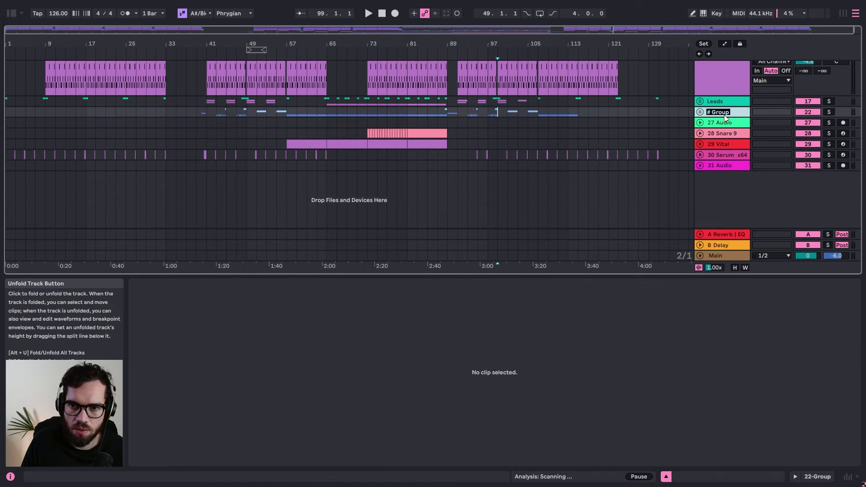
key("ctrl+r")
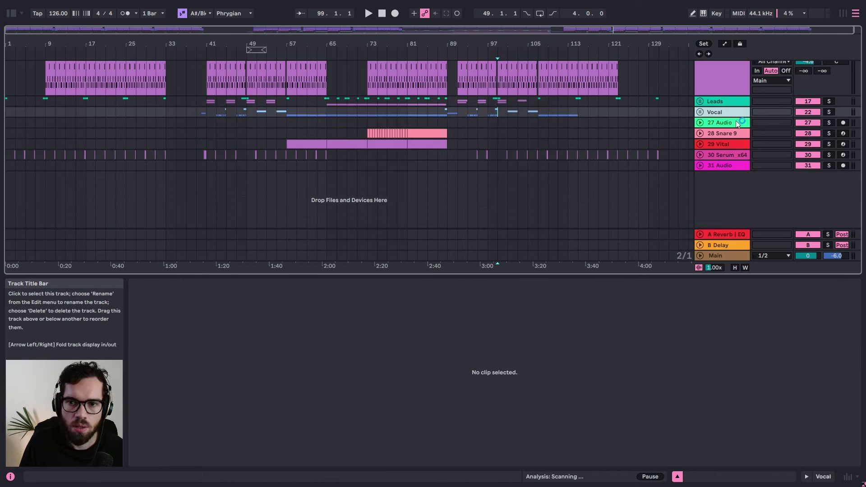
Step: Delete the empty audio track below the Vocal group and rename the Vital track as Subida
left_click(735, 121)
key("Delete")
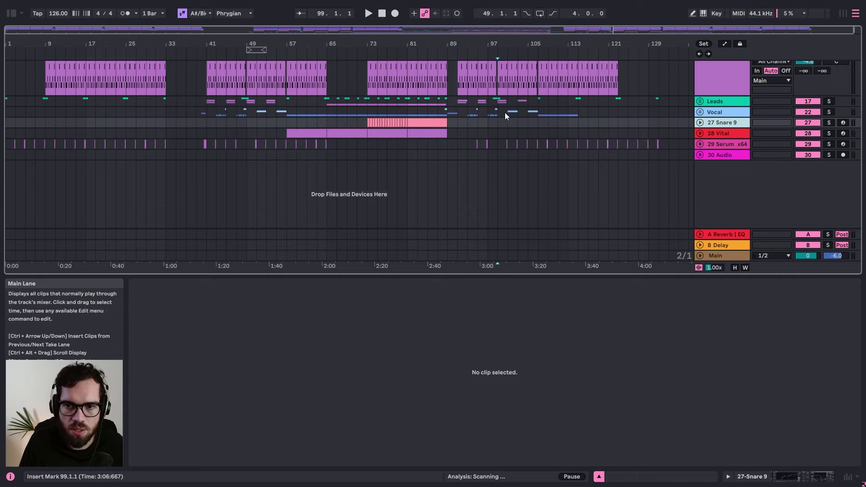
left_click(723, 133)
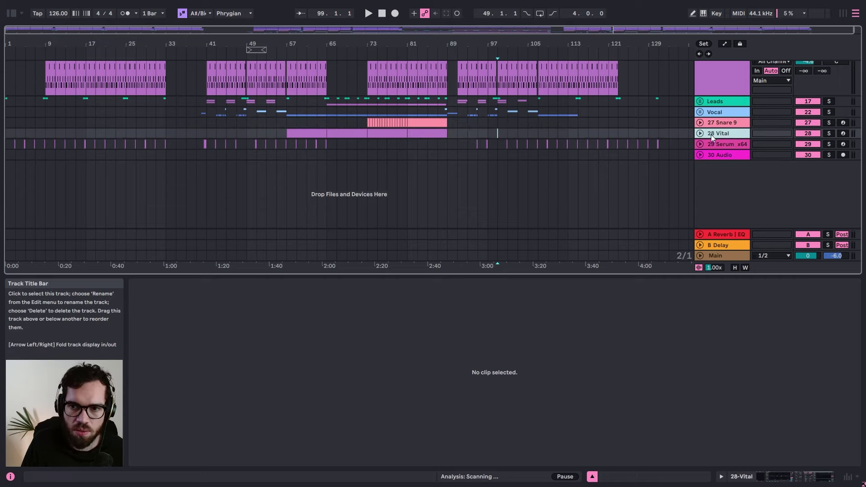
Step: Solo the Vital synth track and play it from bar 65
key("space")
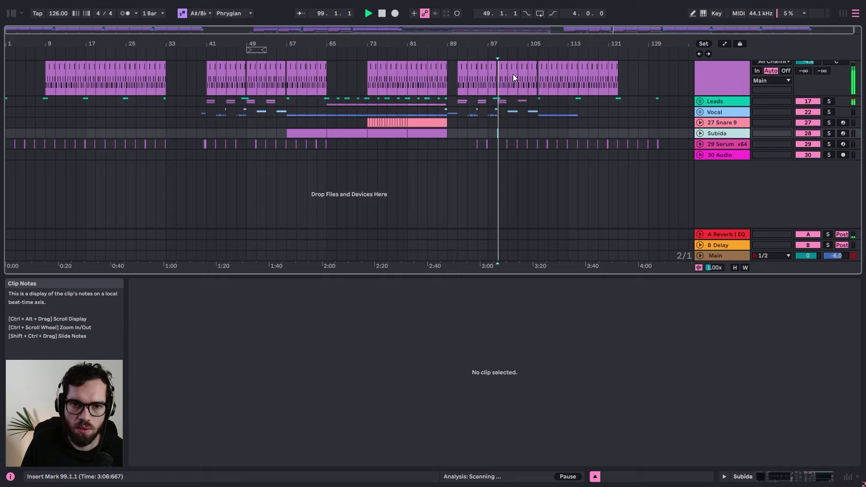
left_click(359, 131)
key("space")
key("space")
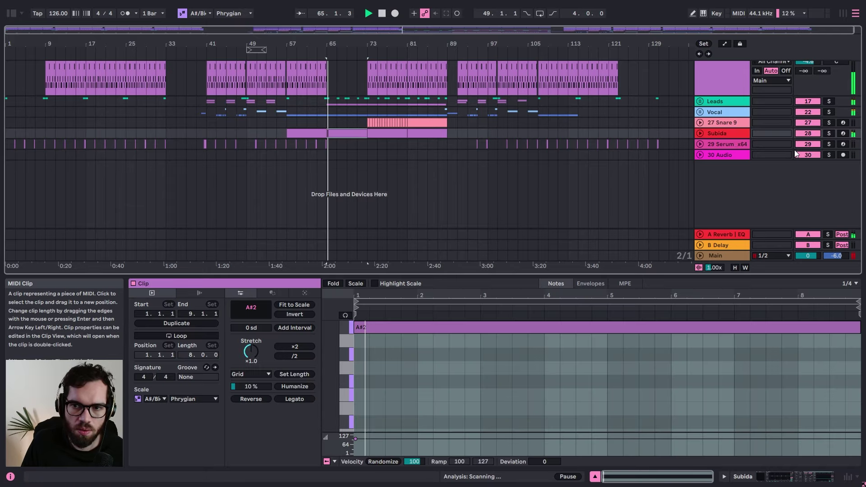
left_click(830, 133)
left_click(736, 133)
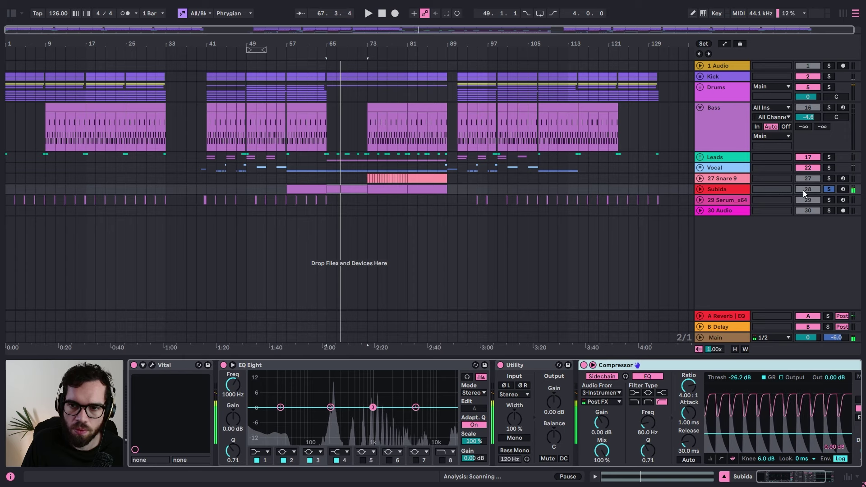
Step: Rename the soloed Vital synth track as Pad and move it into the Leads group
left_click(738, 188)
key("ctrl+r")
type("Pad")
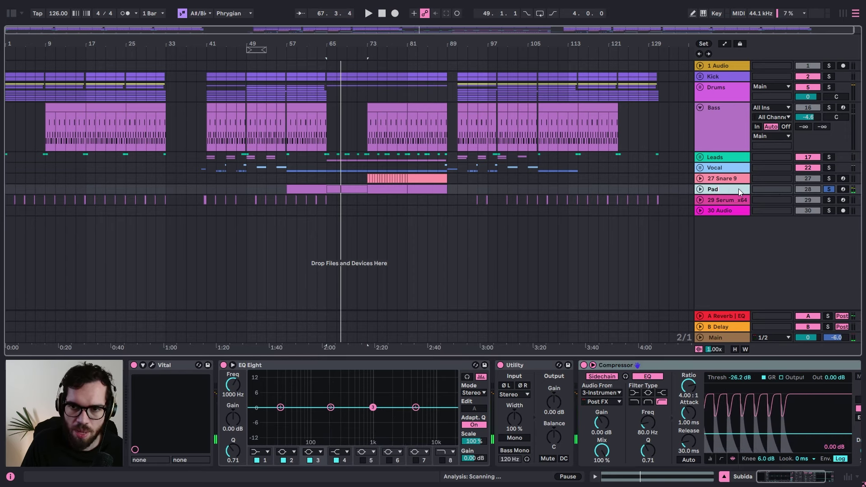
key("Return")
left_click_drag(738, 189, 727, 160)
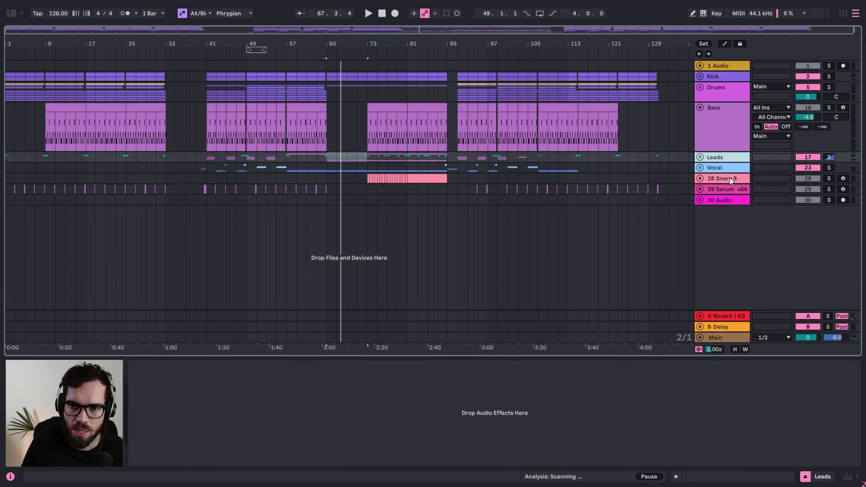
Step: Unfold the Vocal and Leads groups, play from bar 73 and solo the last Lead track
left_click(702, 169)
left_click(718, 231)
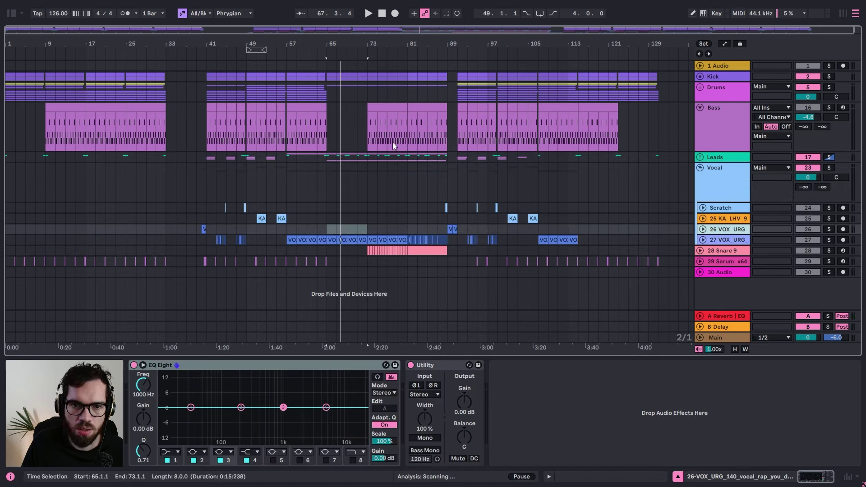
left_click(357, 157)
left_click(700, 158)
left_click(374, 196)
key("space")
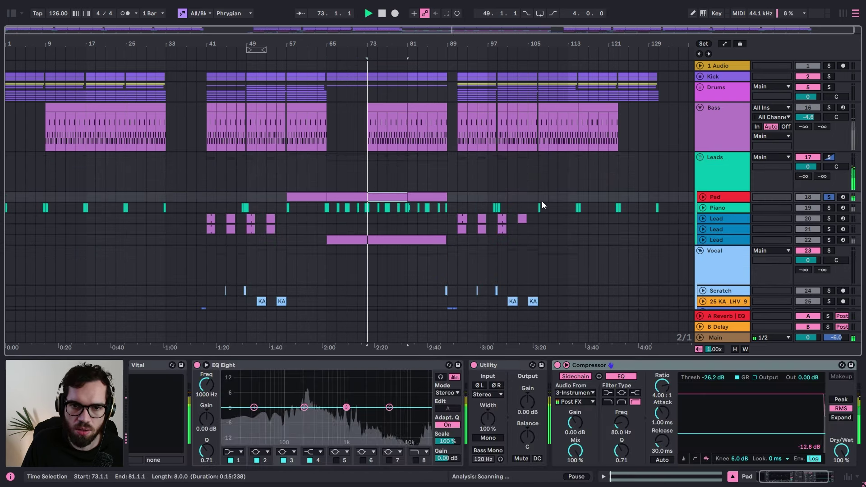
left_click(824, 239)
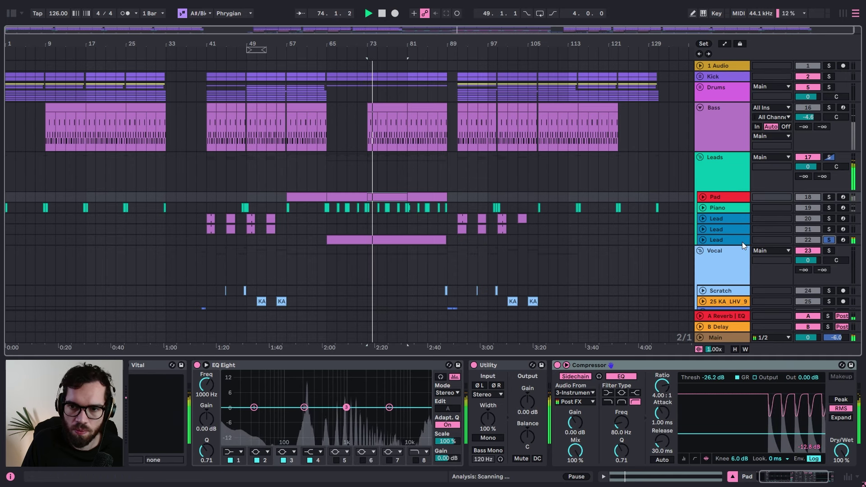
Step: Rename the last Lead track in the Leads group as Subida
left_click(732, 241)
type("Subida")
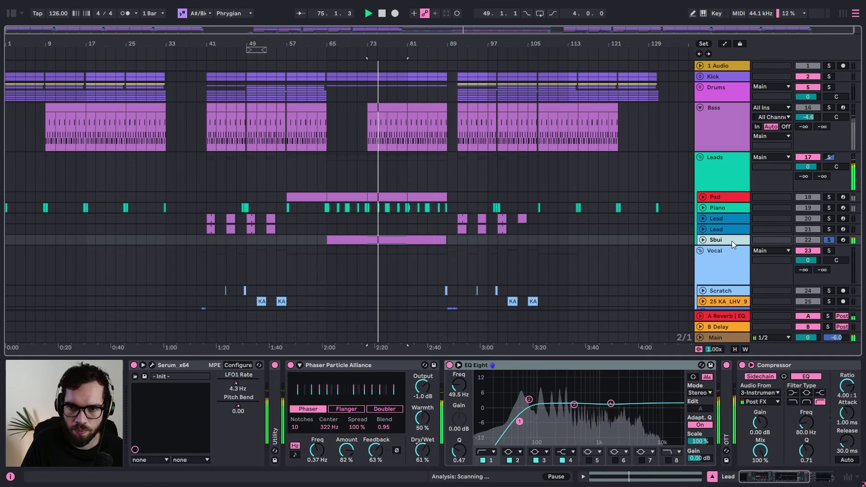
key("Return")
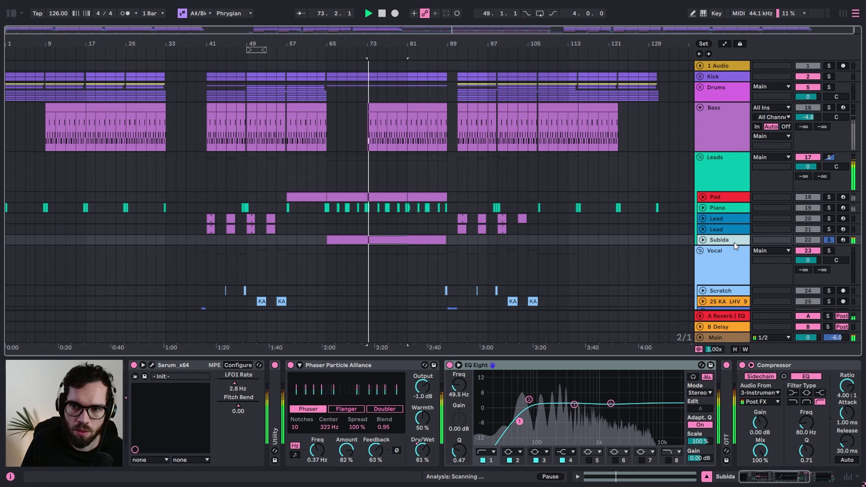
Step: Redraw Subida's Phaser Dry/Wet automation to zero from bar 65, with peaks near bars 81 and 87 and zero again from about bar 88
left_click(732, 241)
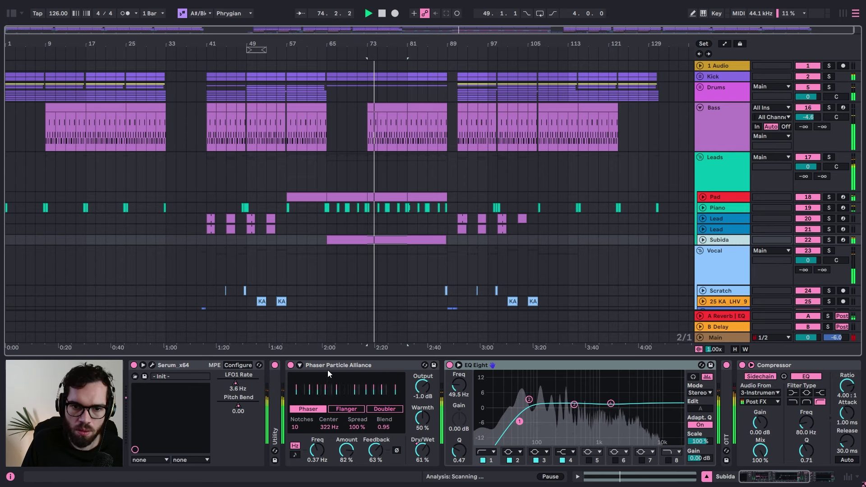
key("a")
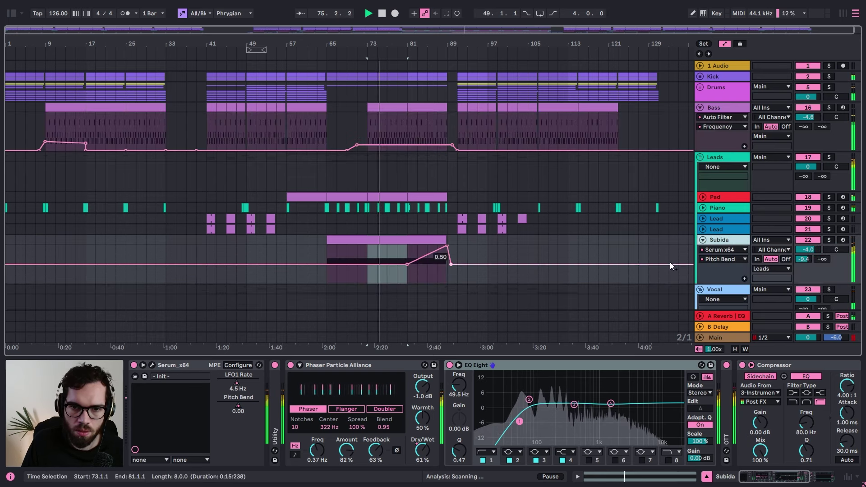
left_click(422, 449)
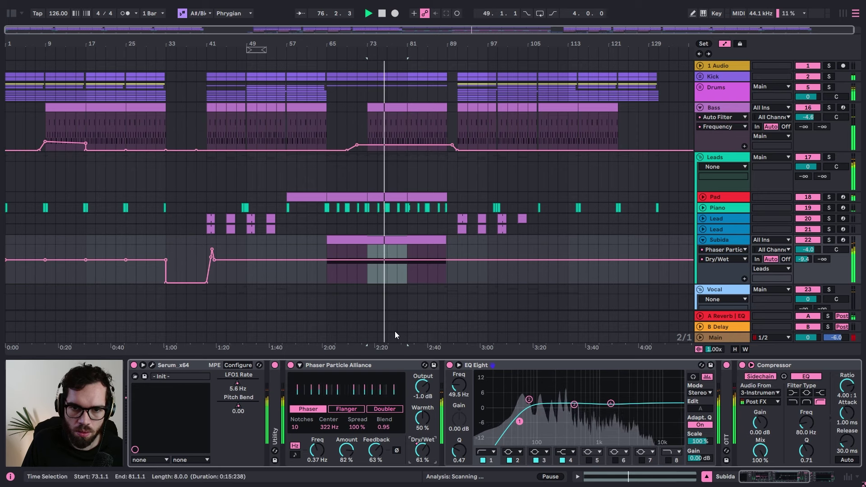
left_click_drag(318, 260, 443, 283)
Step: Try to shift the end of Subida's Serum Pitch Bend ramp slightly earlier, before bar 89
left_click(714, 250)
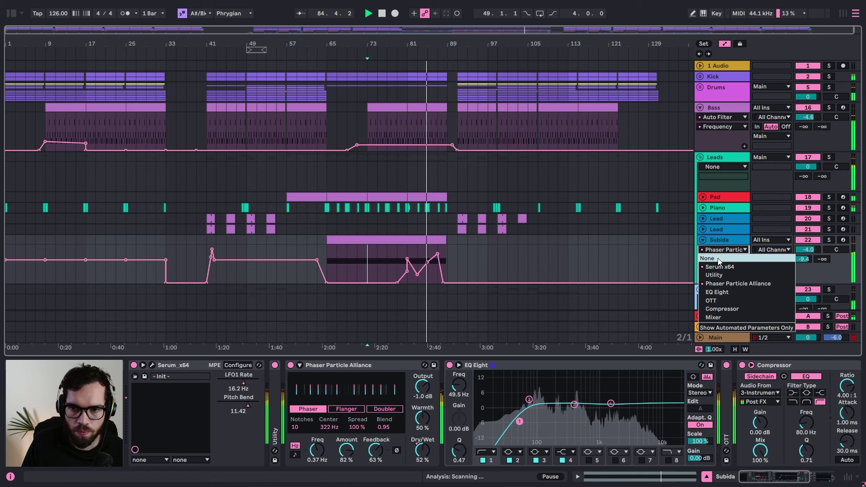
left_click(718, 267)
left_click_drag(442, 254, 442, 250)
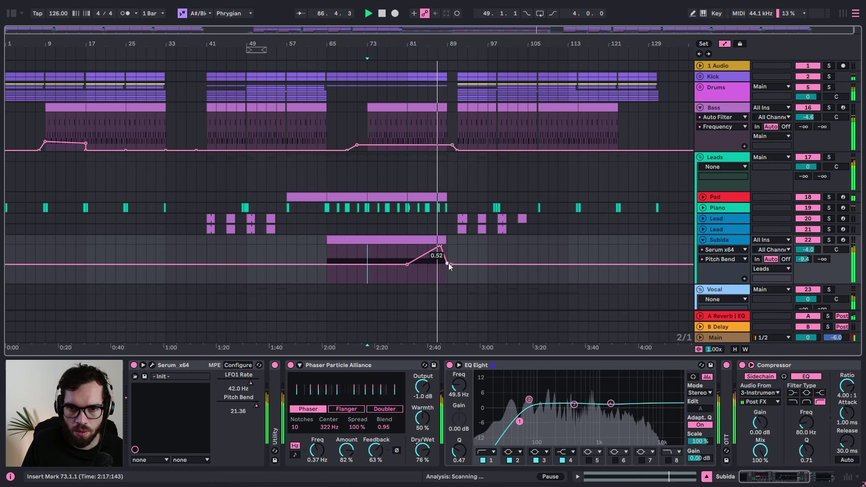
Step: Reshape Subida's Serum LFO1 Rate automation to peak near bar 88 and drop to its minimum at about bar 89
left_click(726, 260)
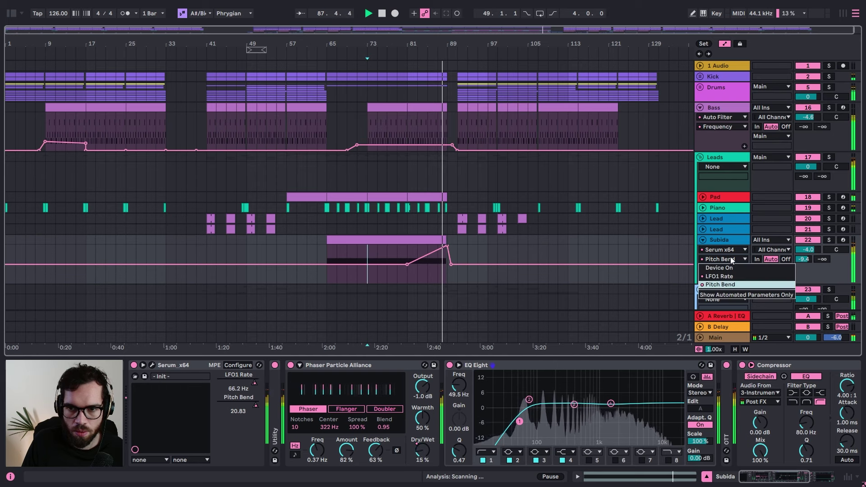
left_click(718, 272)
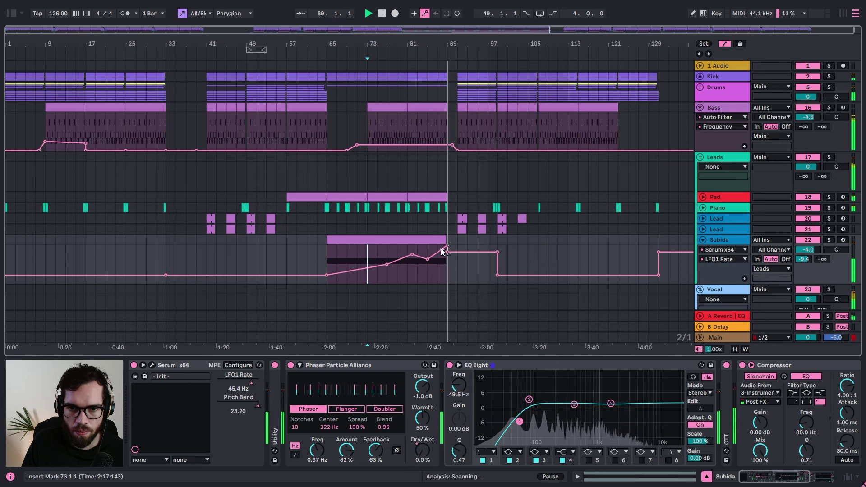
left_click_drag(447, 252, 447, 283)
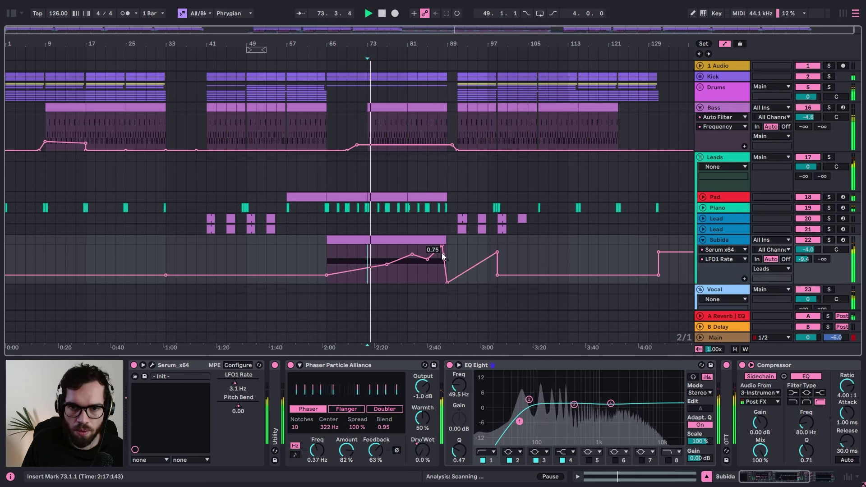
left_click(441, 239)
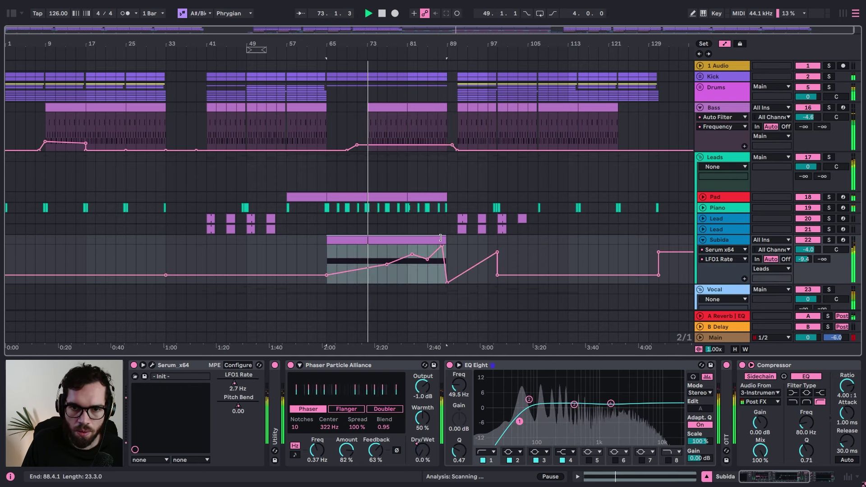
left_click(435, 276)
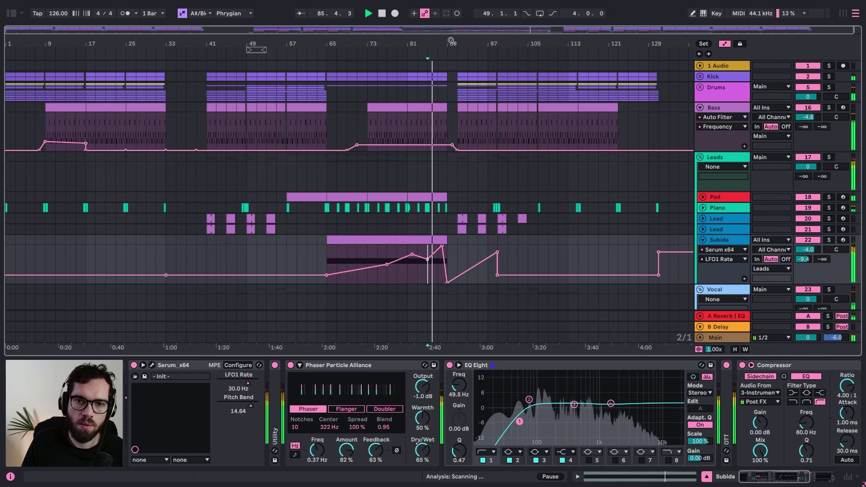
left_click_drag(453, 44, 563, 158)
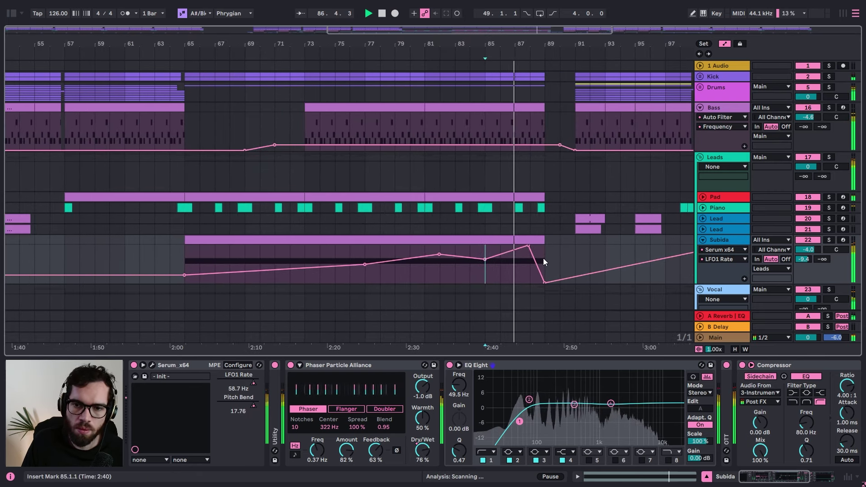
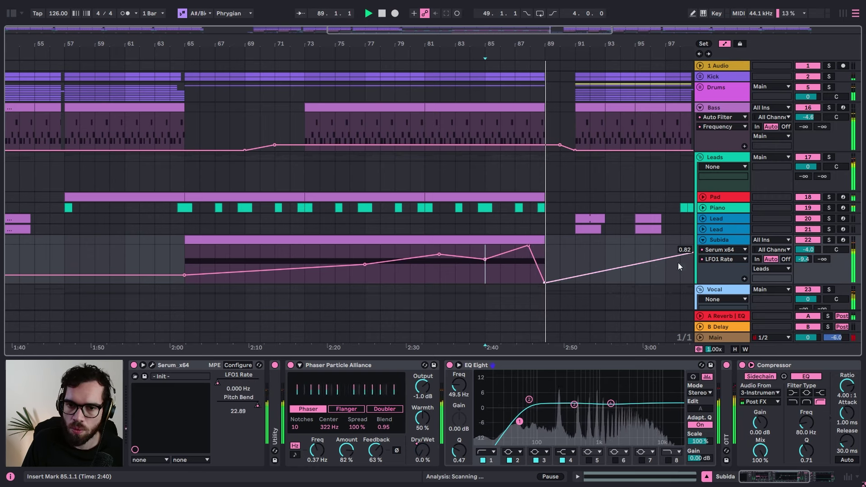
Step: Fold the Leads group, hide the automation and play the transition into the second drop from bar 90
left_click(700, 157)
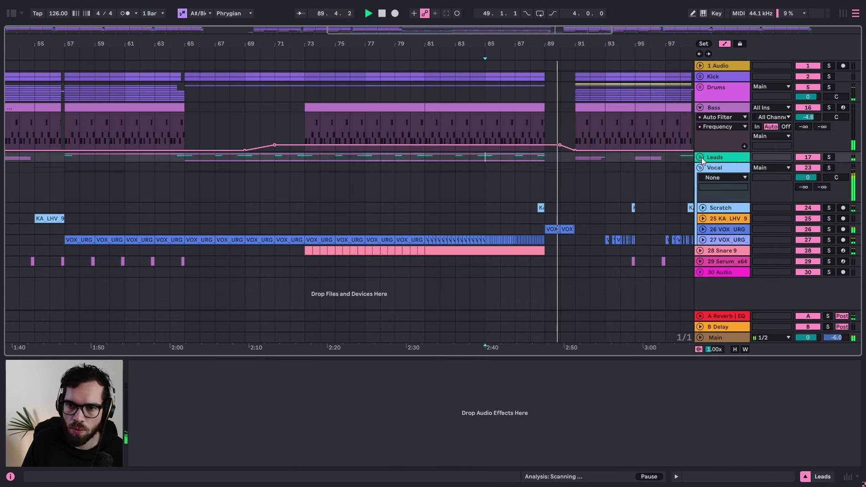
key("a")
left_click(575, 123)
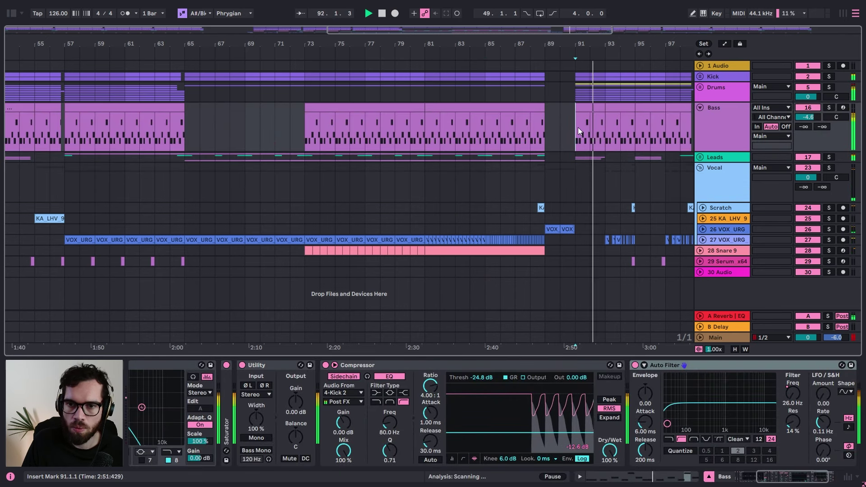
left_click(553, 99)
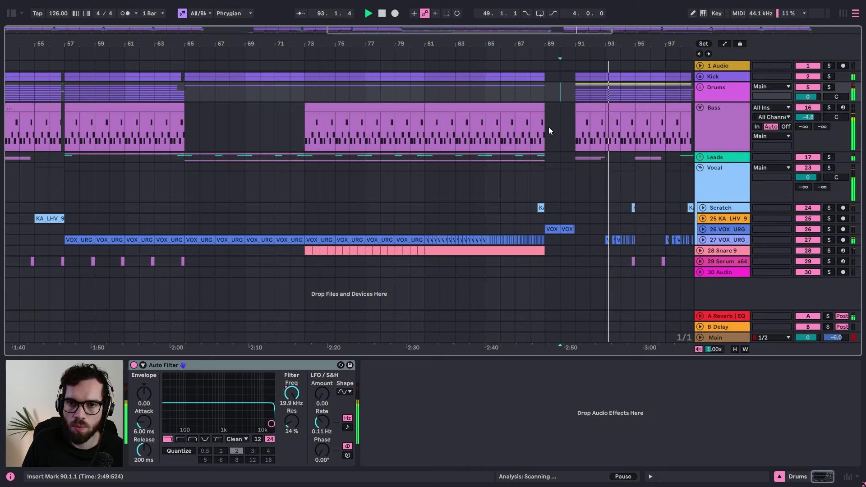
left_click_drag(617, 41, 593, 31)
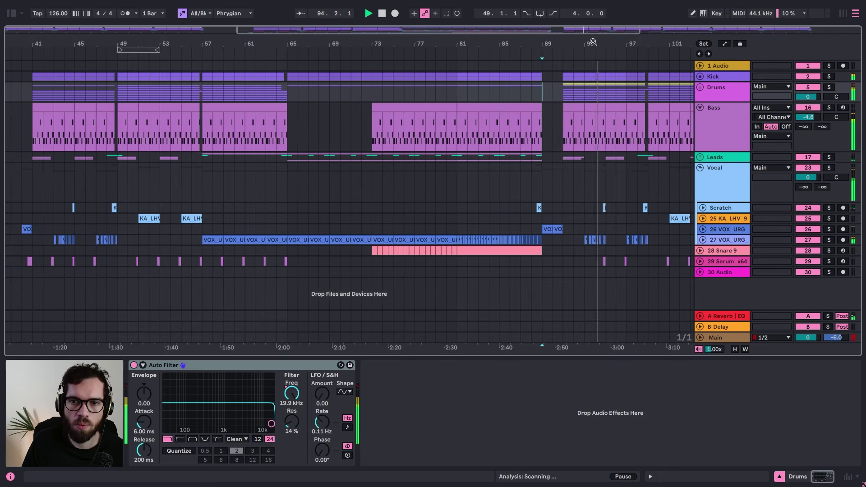
left_click(559, 105)
left_click(554, 117)
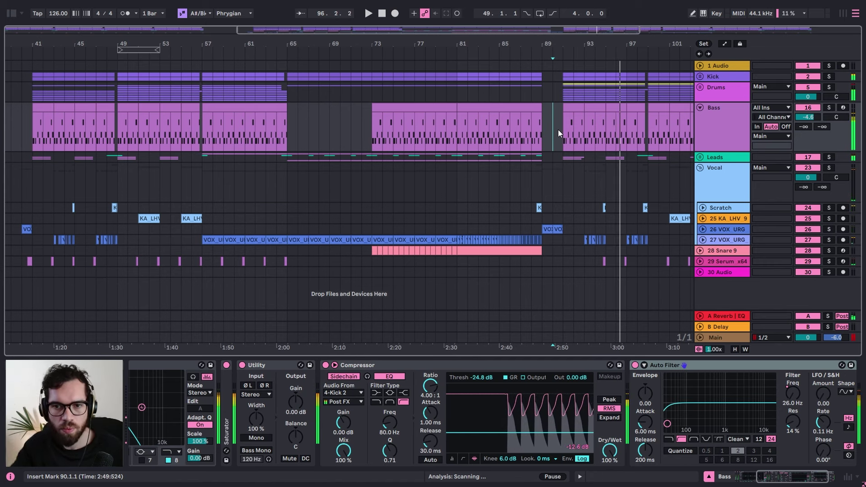
key("space")
key("space")
Step: Reset the volume of the first Lead track in the Leads group to 0 dB and replay from bar 90
left_click(700, 157)
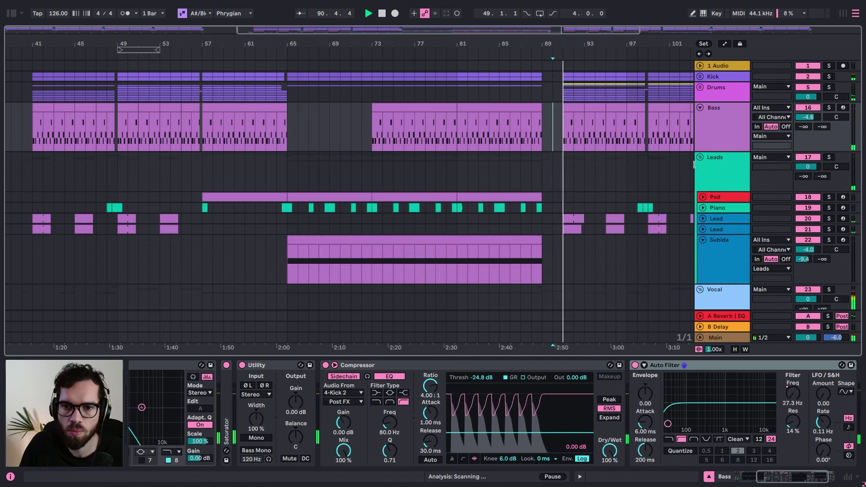
left_click(703, 218)
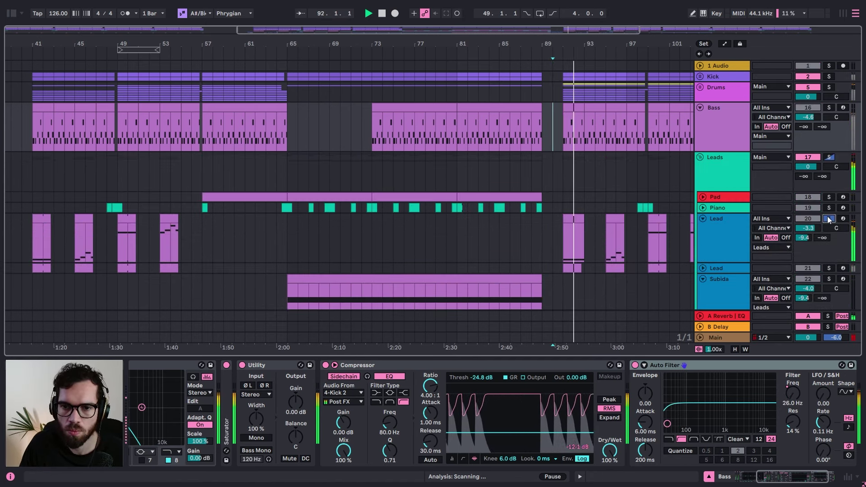
double_click(813, 231)
key("space")
key("space")
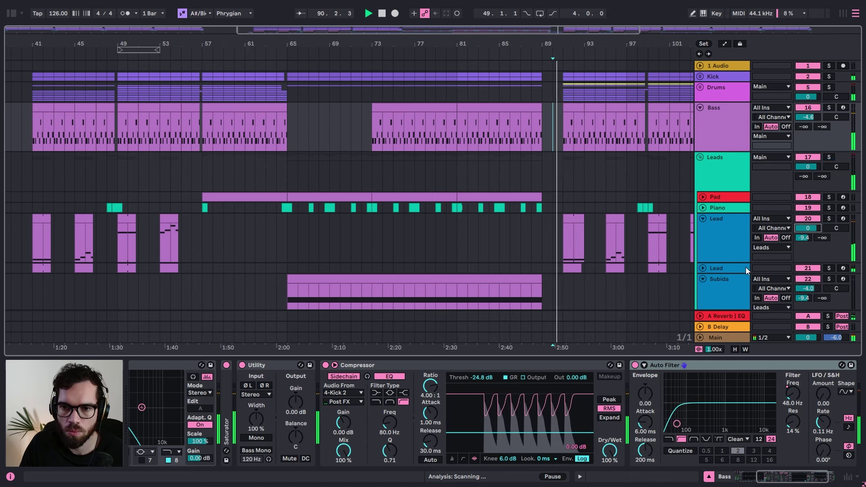
Step: Set the second Lead track's volume to -13.3 dB and replay the drop from bar 90
left_click(696, 268)
left_click(703, 268)
left_click(810, 278)
left_click_drag(810, 280, 798, 276)
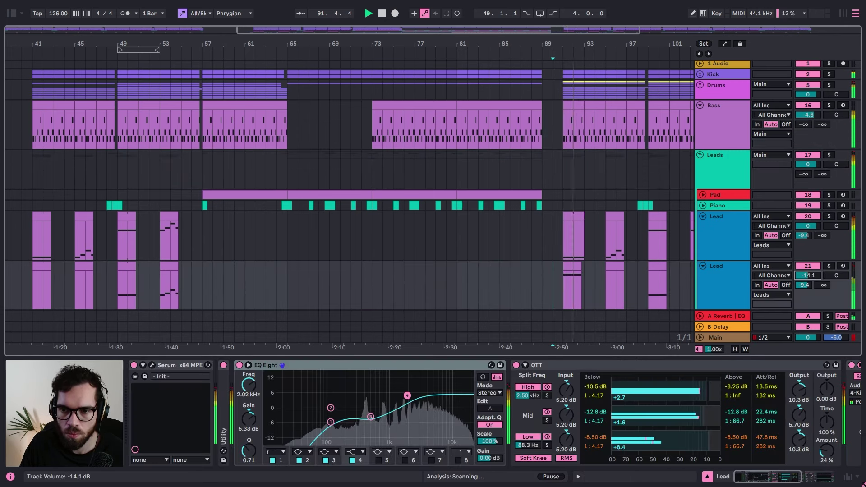
left_click(728, 229)
key("space")
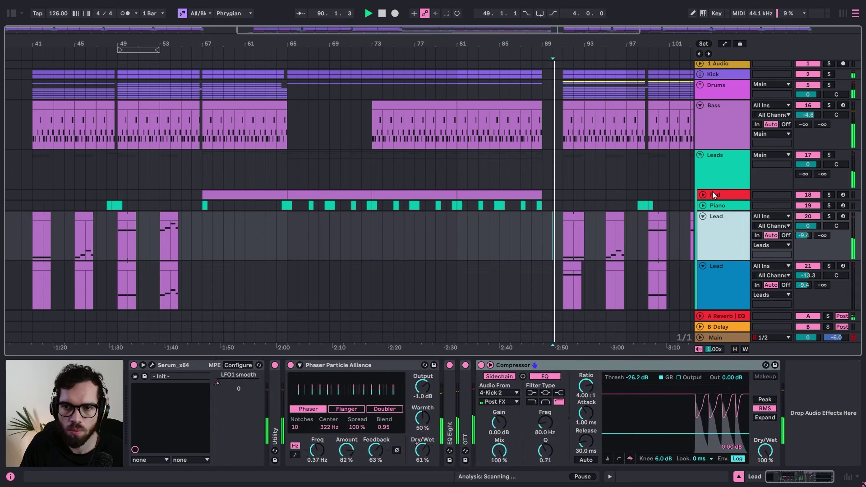
Step: Set the 3 Instrument track's volume inside the Kick group to -11.2 dB and fold the group again
left_click(716, 166)
left_click(706, 127)
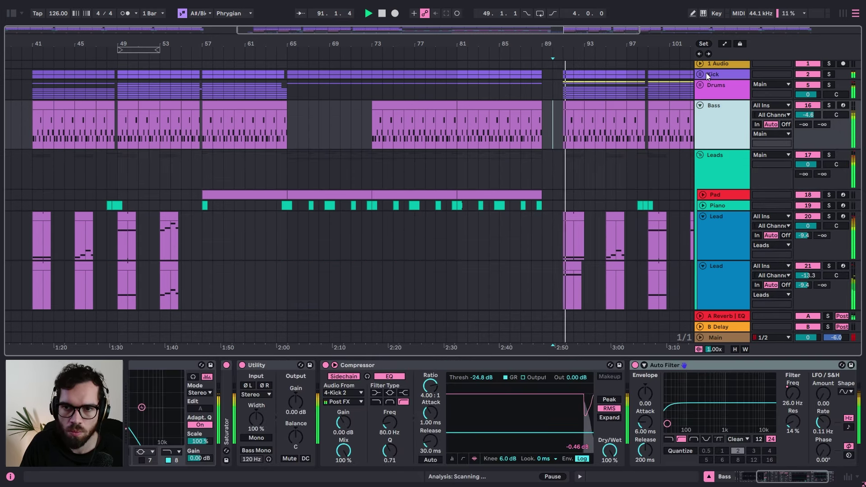
left_click(706, 73)
left_click(700, 74)
left_click_drag(803, 128, 803, 134)
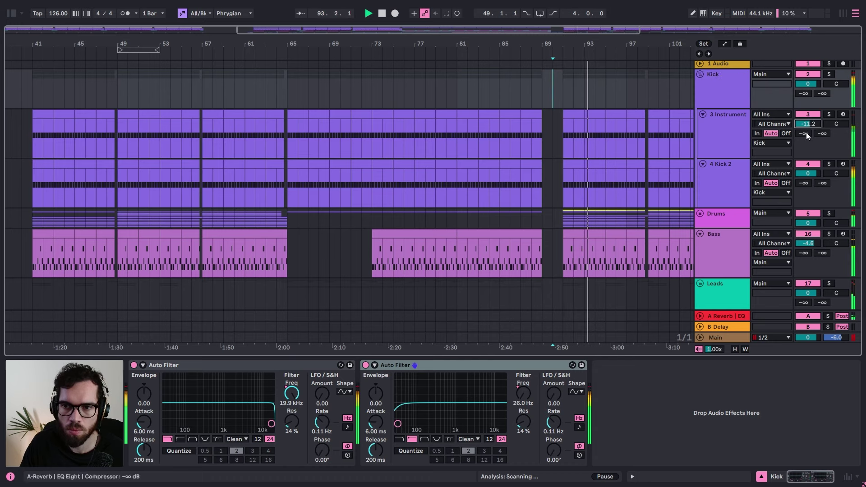
left_click(724, 108)
left_click(704, 75)
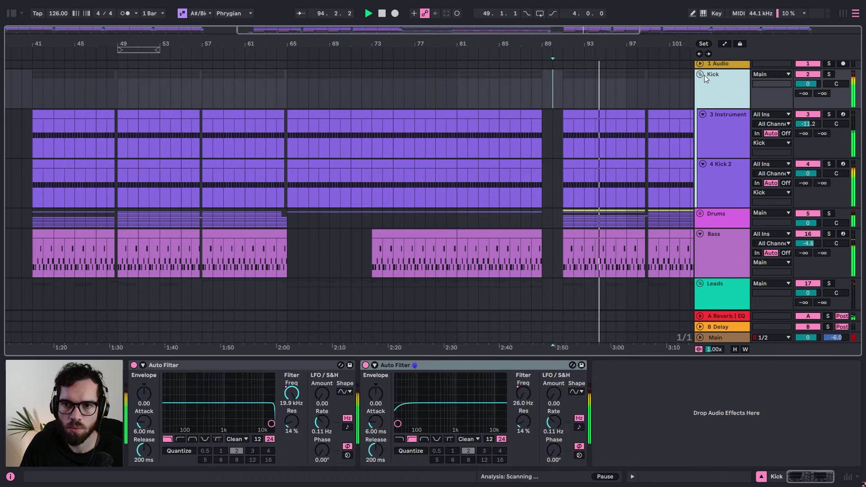
left_click(700, 74)
Step: Fold all tracks for an overview of the arrangement and stop playback
left_click(531, 93)
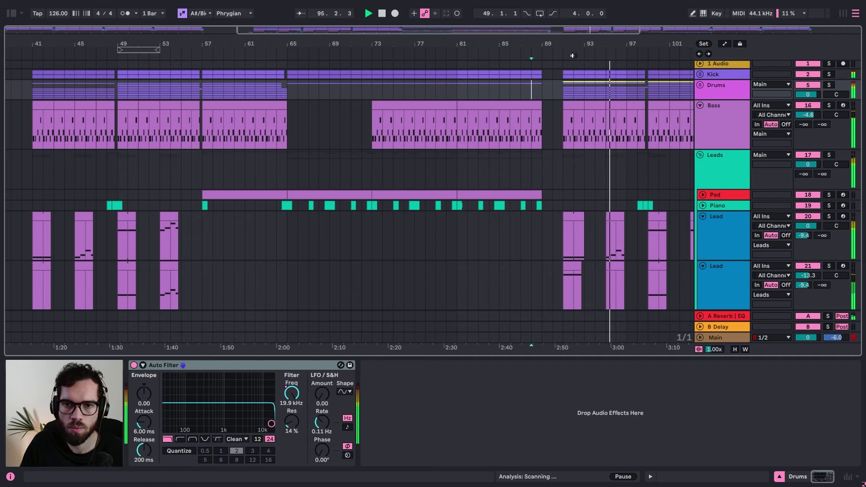
left_click_drag(576, 45, 543, 44)
left_click(539, 105)
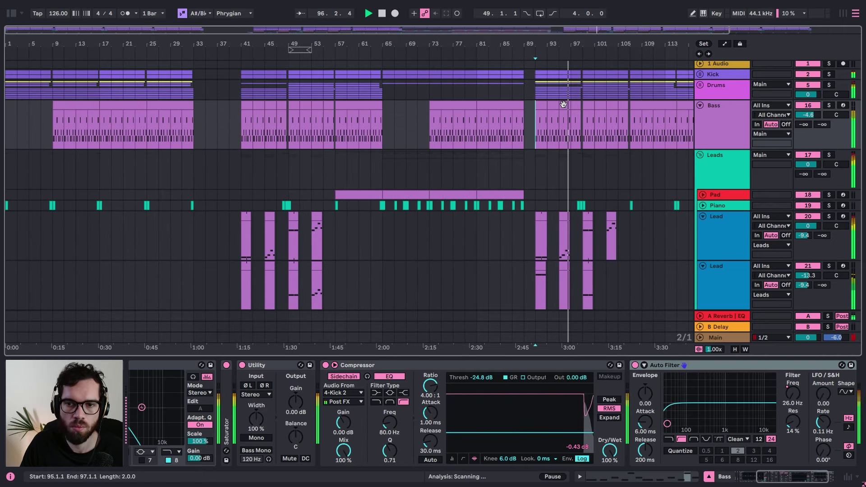
left_click(706, 130)
key("ctrl+a")
left_click(700, 105)
left_click(525, 126)
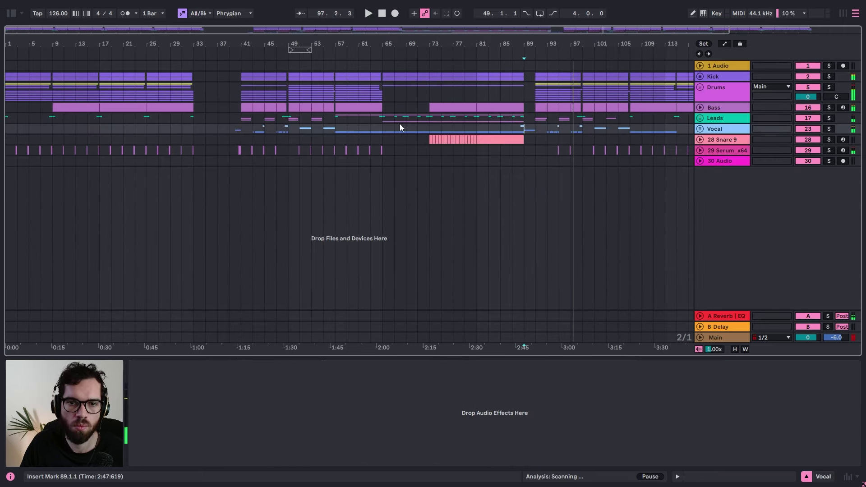
key("space")
Step: Insert an audio track below the Leads group and search the browser for "top cras"
left_click(525, 120)
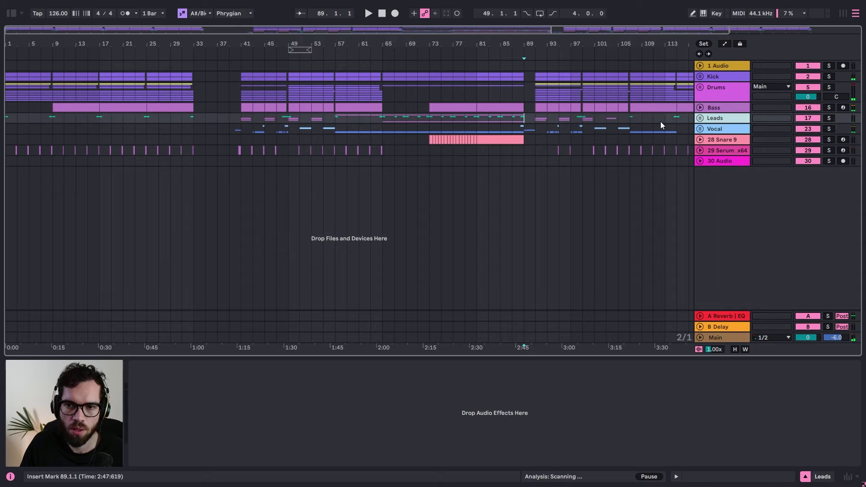
key("ctrl+t")
left_click(12, 13)
left_click(46, 32)
type("top c")
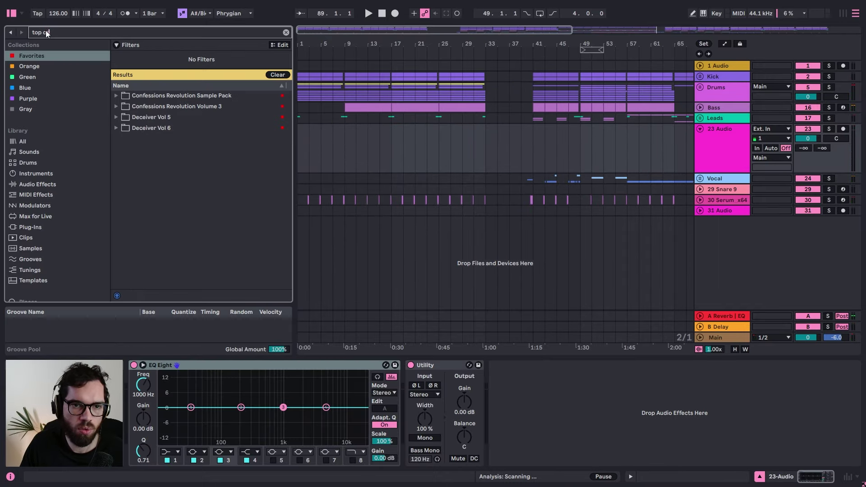
type("ras")
Step: Search the Budemberg - Sample Pack folder for "cras"
scroll(45, 119, "down", 5)
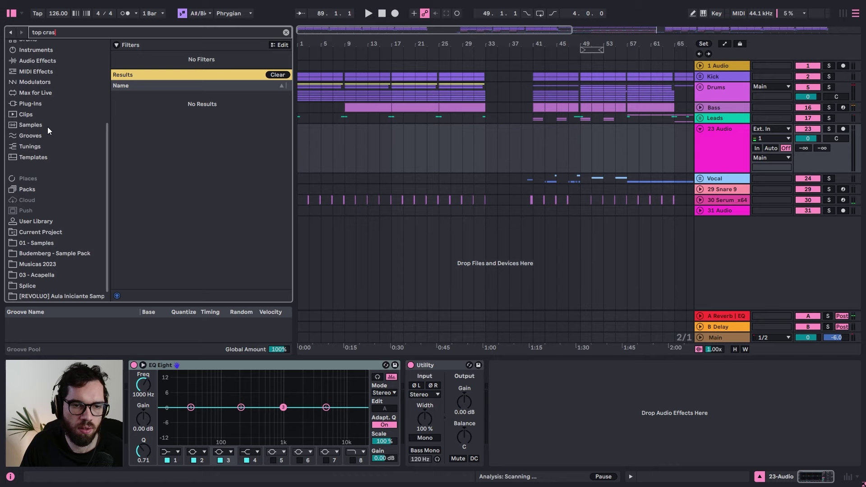
scroll(48, 127, "down", 1)
left_click(50, 242)
left_click(75, 34)
type("c")
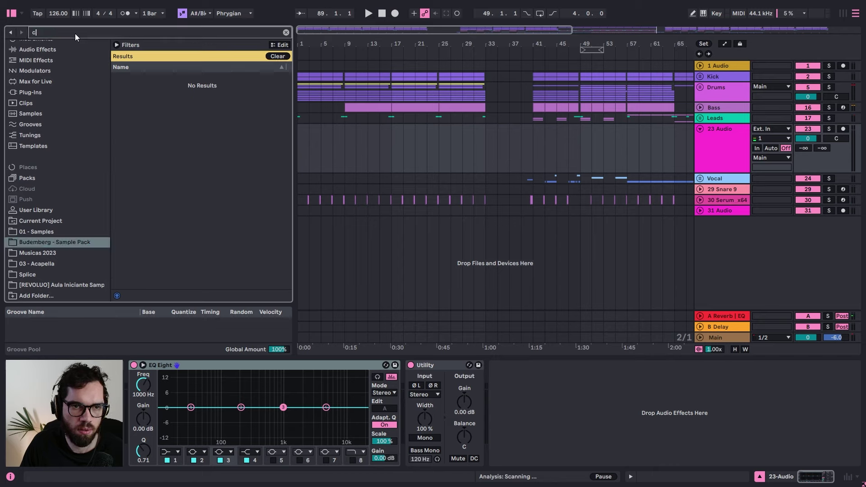
type("ras")
Step: Audition the samples in the Crash folder, from Crash 1.wav to Crash 5.wav
left_click(127, 78)
left_click(132, 88)
left_click(163, 109)
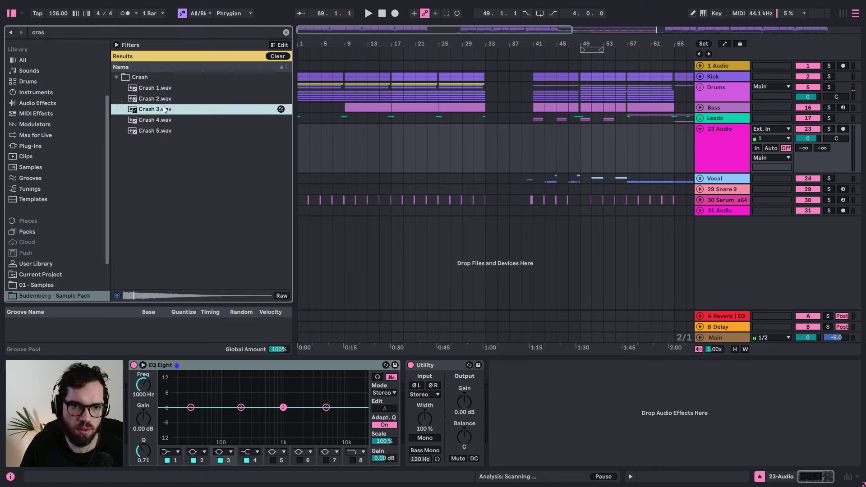
left_click(168, 118)
left_click(169, 130)
left_click(169, 99)
left_click(161, 88)
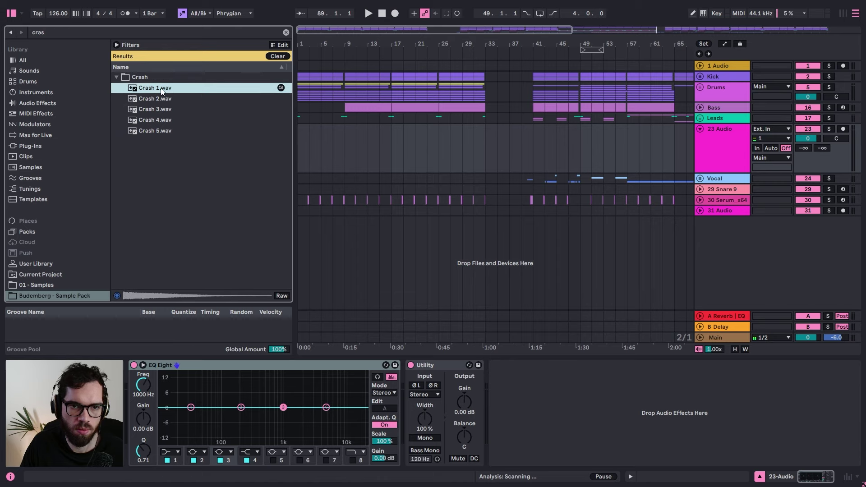
Step: Place Crash 1.wav at bar 81 on the new audio track and set that track's volume to -16.9 dB
left_click_drag(155, 89, 664, 148)
left_click(651, 151)
key("space")
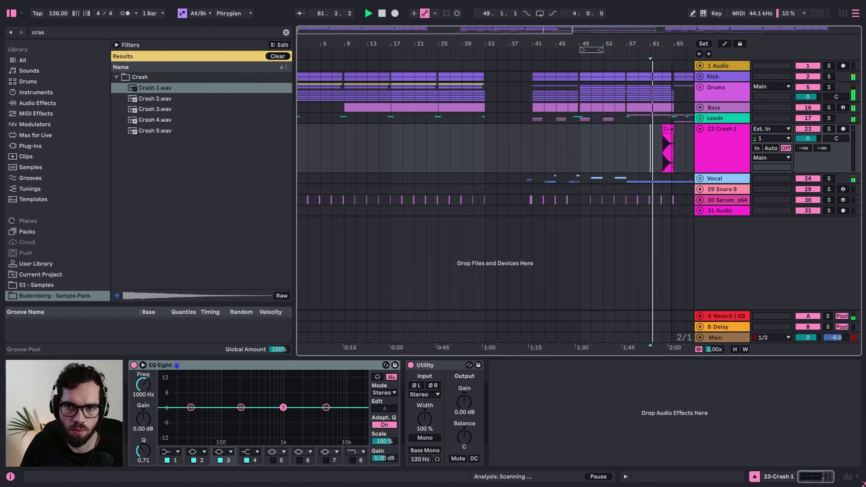
key("space")
left_click_drag(668, 117, 572, 131)
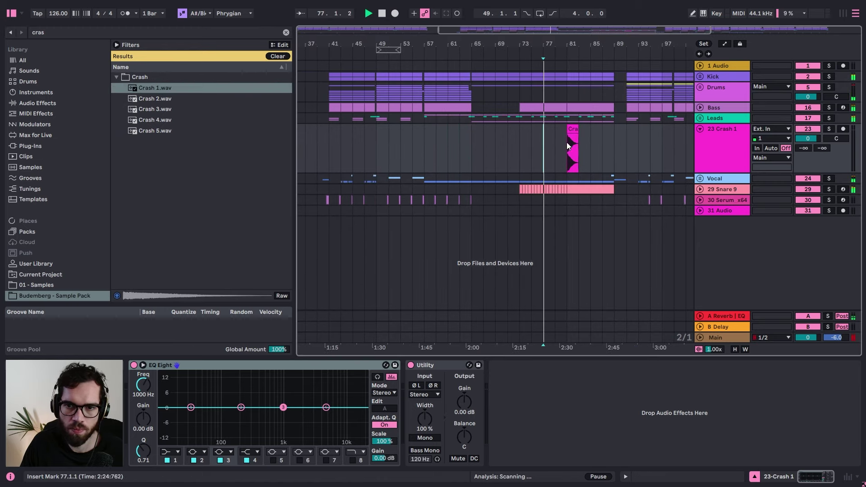
key("space")
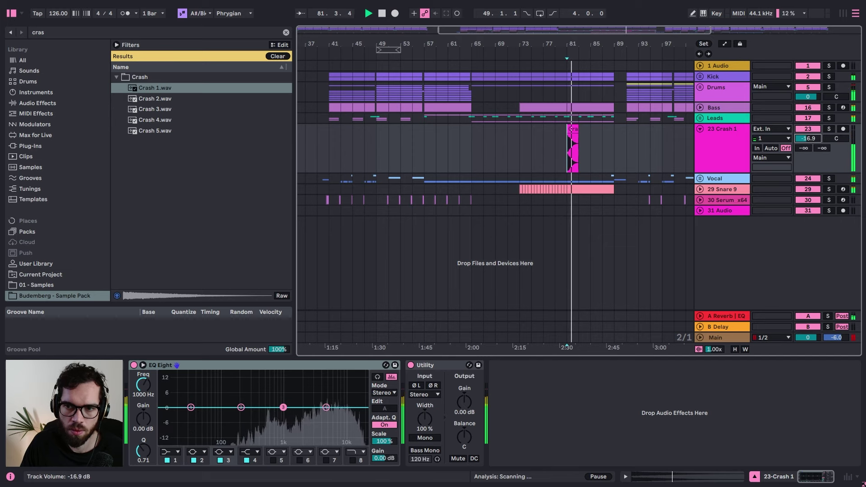
key("space")
Step: Duplicate the two-bar Crash 1 clip twice up to bar 87 and split the last copy at bar 86
left_click_drag(564, 47, 567, 90)
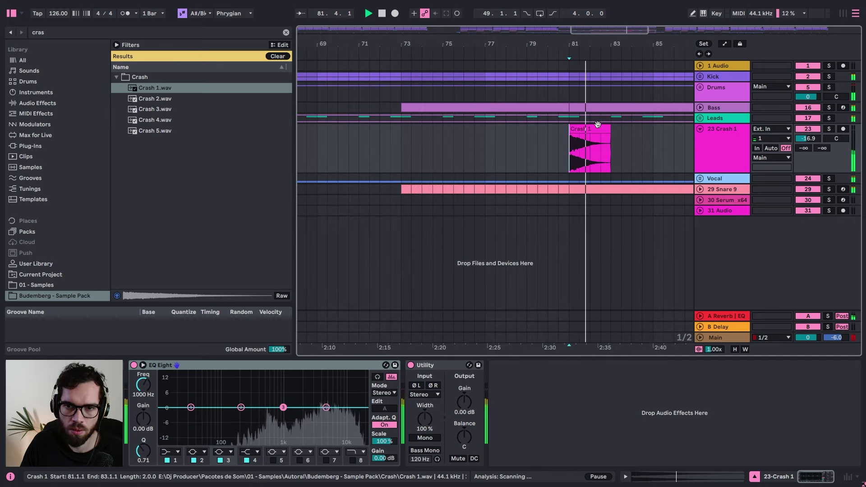
left_click(605, 129)
key("ctrl+d")
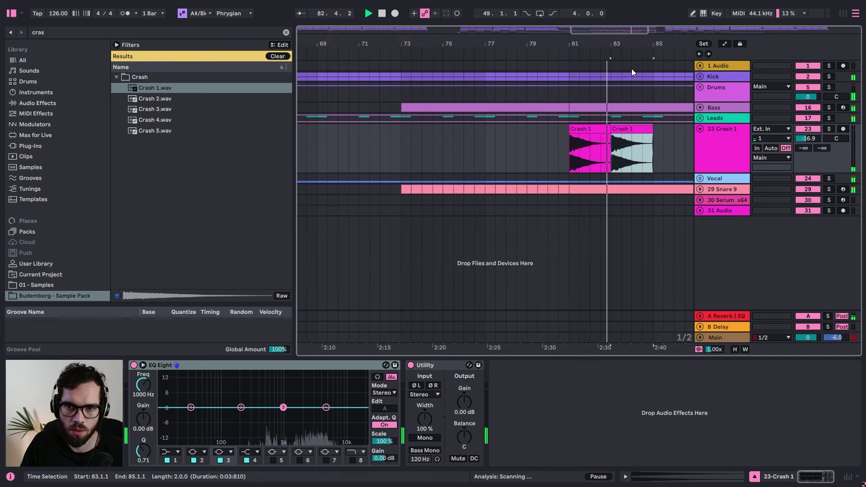
key("ctrl+d")
left_click(594, 148)
key("ctrl+e")
Step: Duplicate the one-bar crash piece from bar 85 three times to fill up to bar 89
left_click(586, 130)
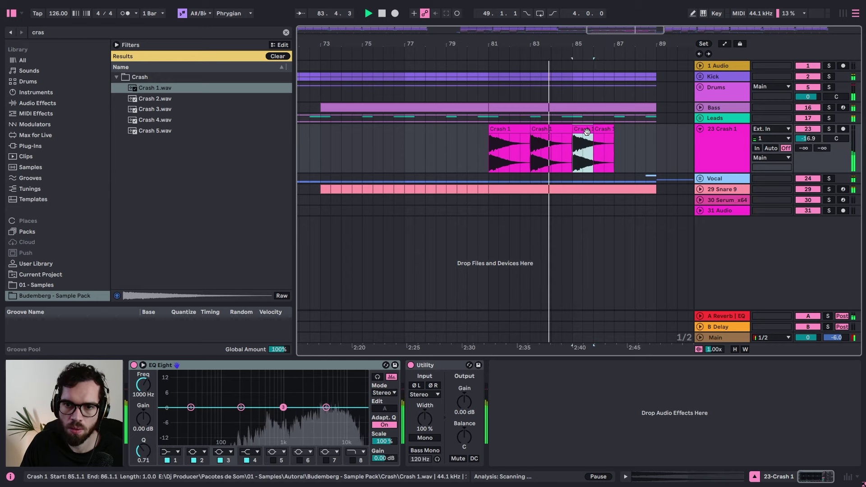
key("ctrl+d")
key("ctrl+d")
key("ctrl+d")
Step: Split the crash in the middle of bar 87 and repeat the half-bar piece up to bar 89
left_click(620, 146)
key("ctrl+e")
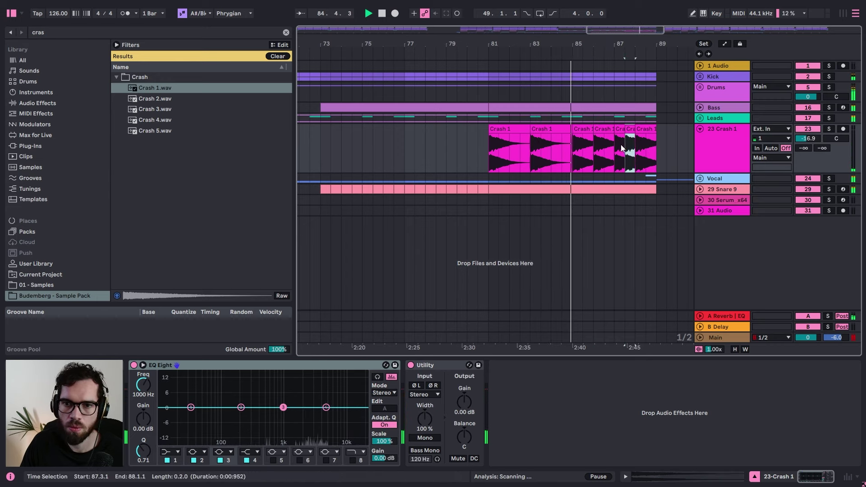
key("ctrl+d")
key("ctrl+d")
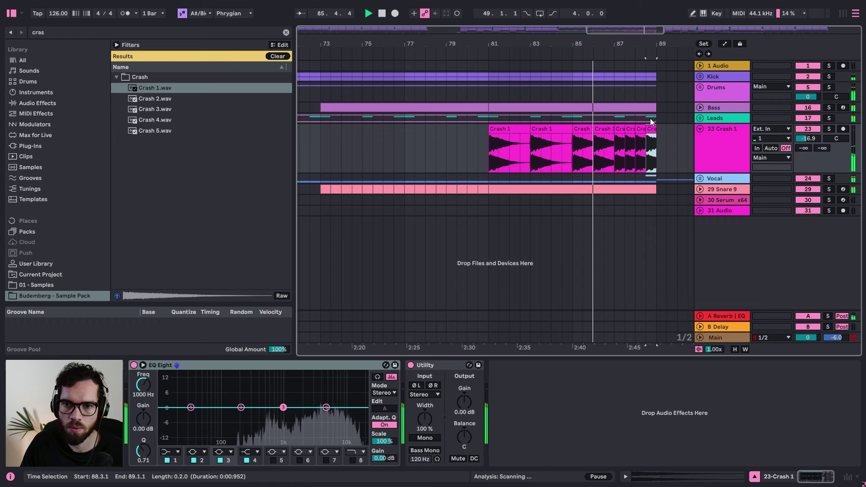
Step: Fill bar 88 with one-beat crash pieces by duplicating a one-beat selection up to bar 89
left_click_drag(648, 39, 483, 151)
key("ctrl+d")
key("ctrl+d")
key("ctrl+d")
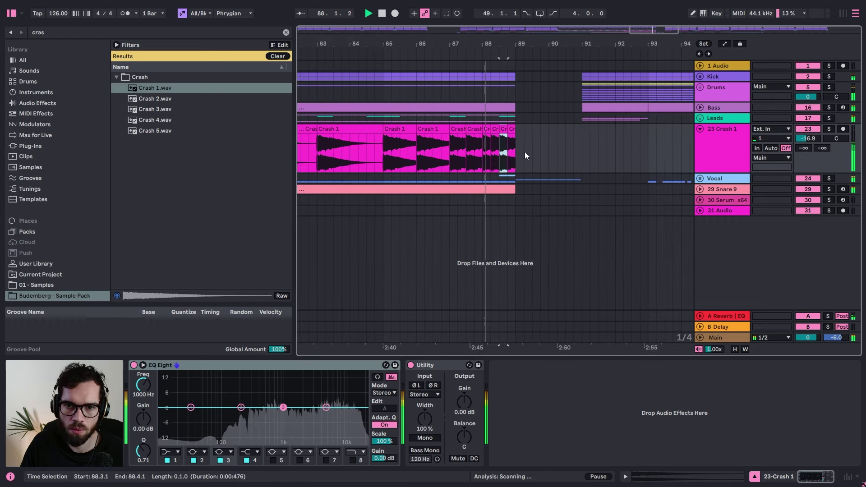
Step: Copy a crash piece to bar 91 and extend it to two bars, ending at bar 93
key("ctrl+c")
left_click(584, 145)
key("ctrl+v")
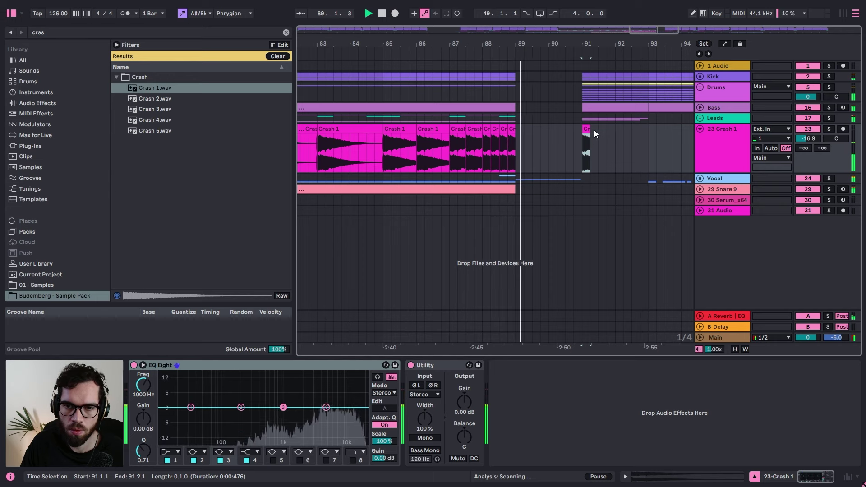
left_click_drag(590, 129, 645, 123)
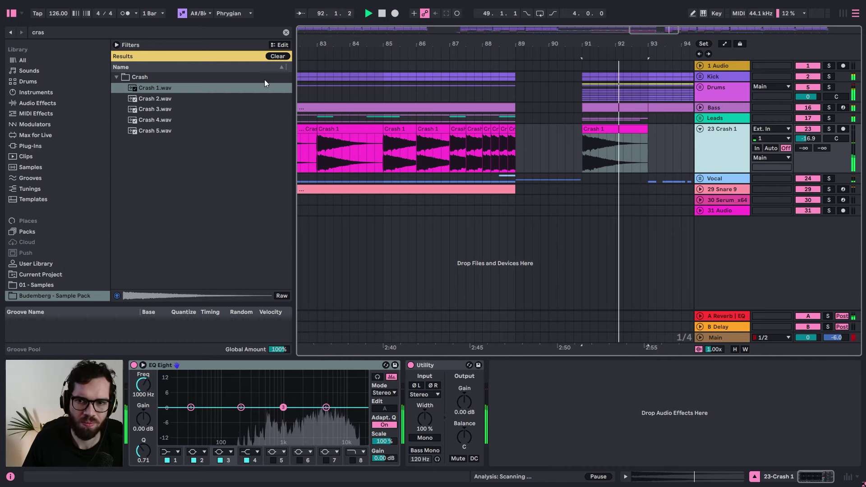
Step: Add an audio track below the crash and search the Budemberg sample pack for "dow", opening its FX Downlifters folder
key("ctrl+t")
key("ctrl+f")
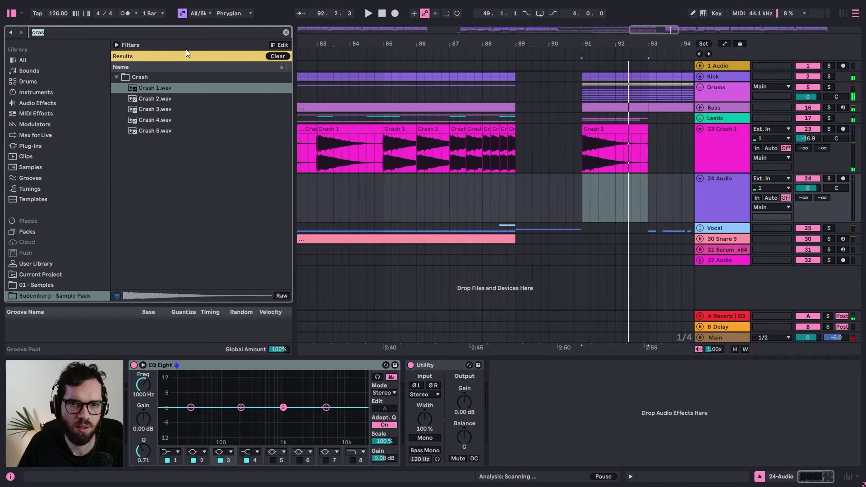
left_click(285, 33)
type("dow")
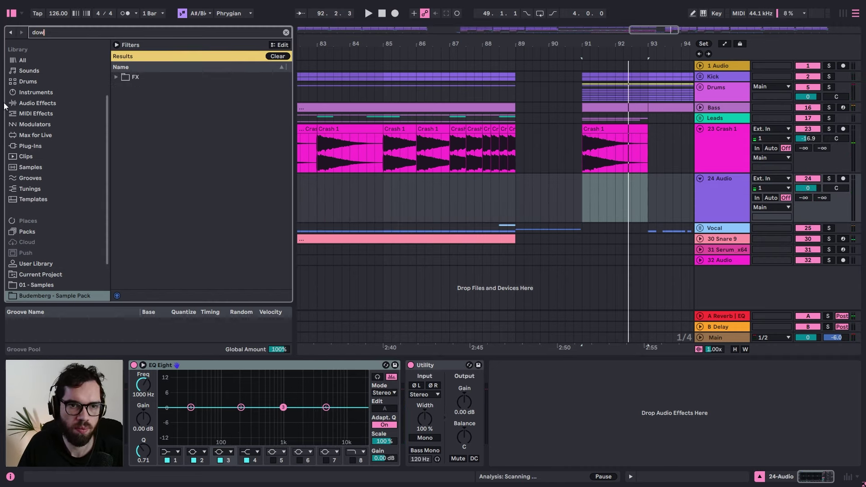
left_click(118, 82)
left_click(103, 71)
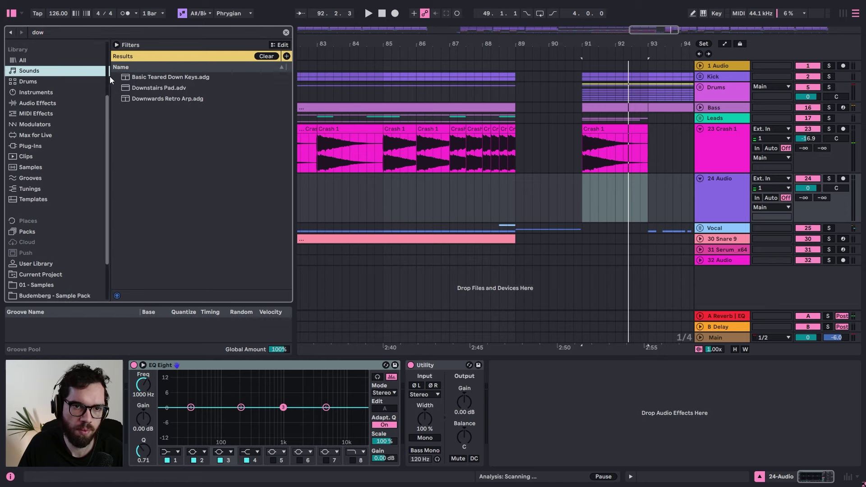
scroll(77, 257, "down", 2)
left_click(67, 251)
left_click(72, 261)
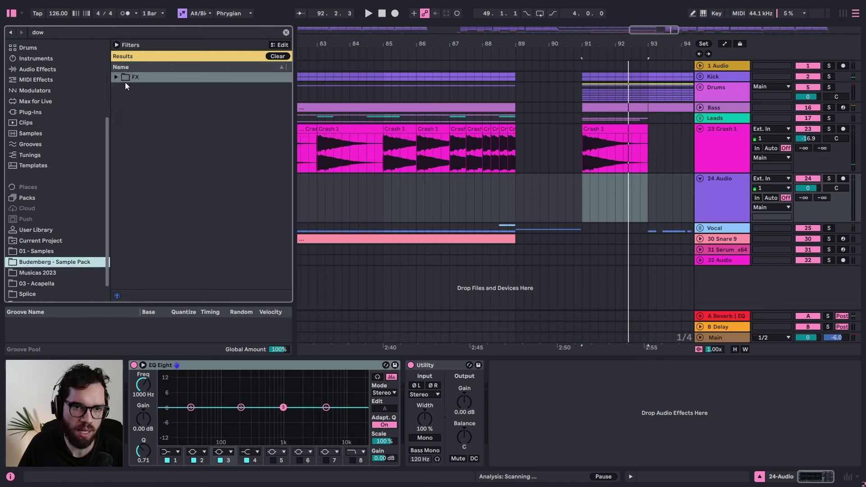
left_click(126, 82)
left_click(127, 88)
left_click(131, 99)
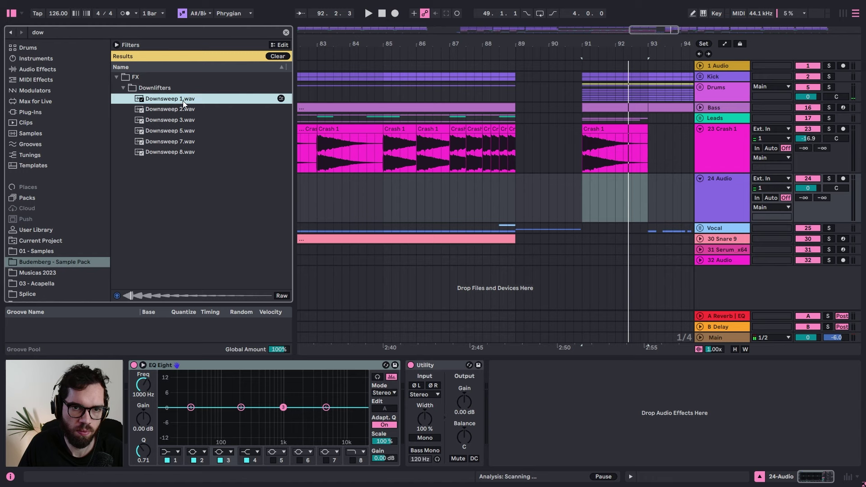
Step: Place Downsweep 1.wav at bar 91 on the new track and set the track volume to -18.7 dB
left_click_drag(183, 101, 578, 195)
left_click_drag(578, 195, 586, 195)
left_click(566, 197)
key("space")
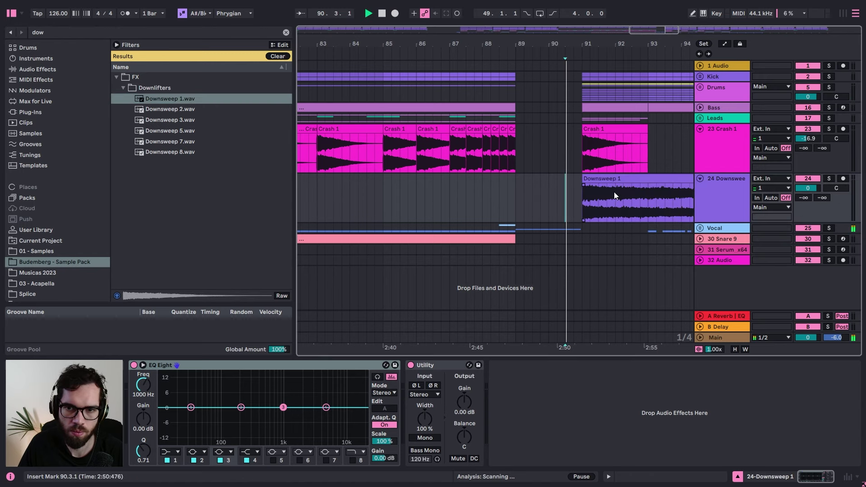
left_click_drag(809, 187, 810, 186)
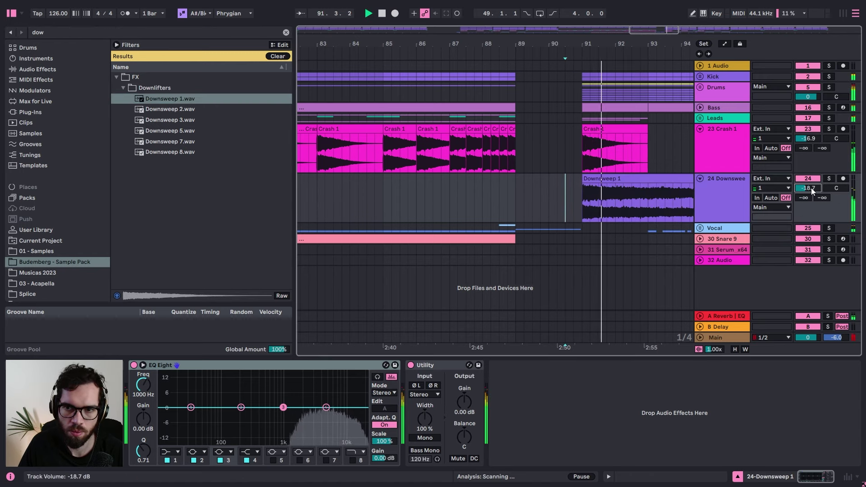
Step: Copy the Bass track's kick-sidechained Compressor onto the Downsweep and Crash 1 tracks
left_click(723, 119)
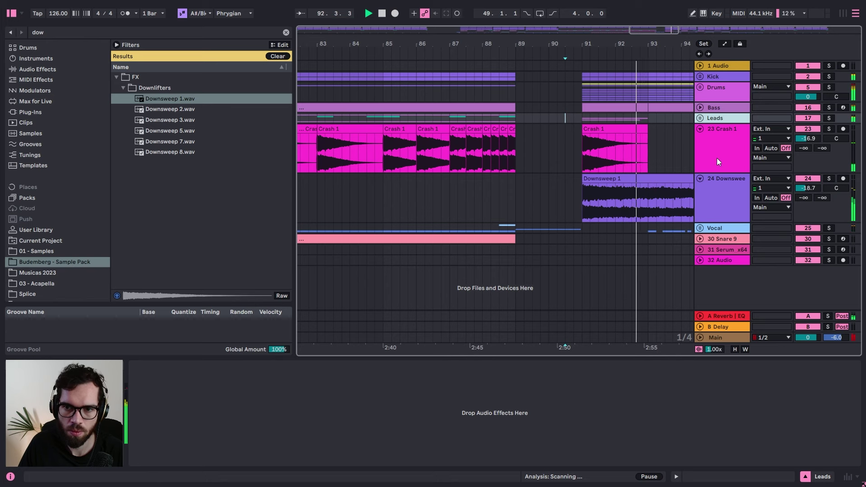
left_click(719, 107)
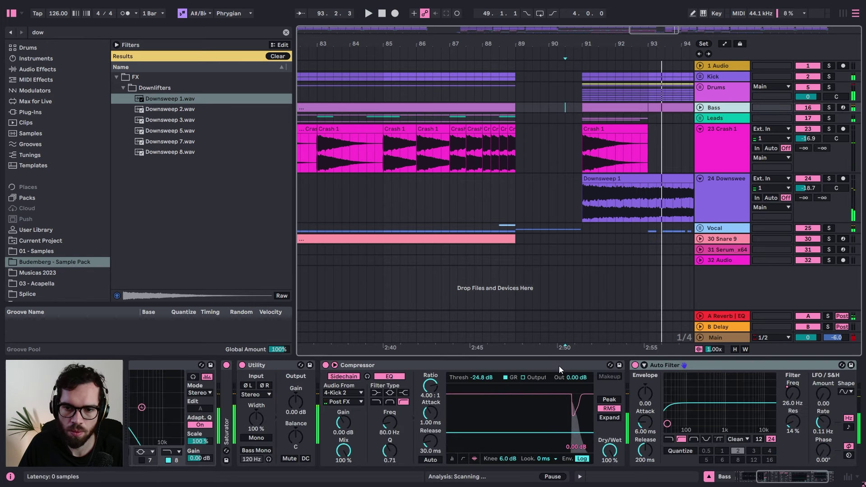
left_click(573, 183)
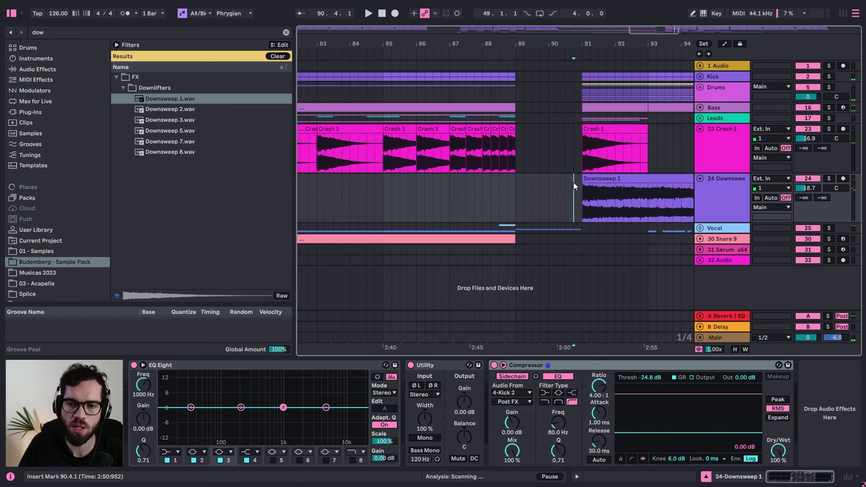
key("space")
left_click(730, 190)
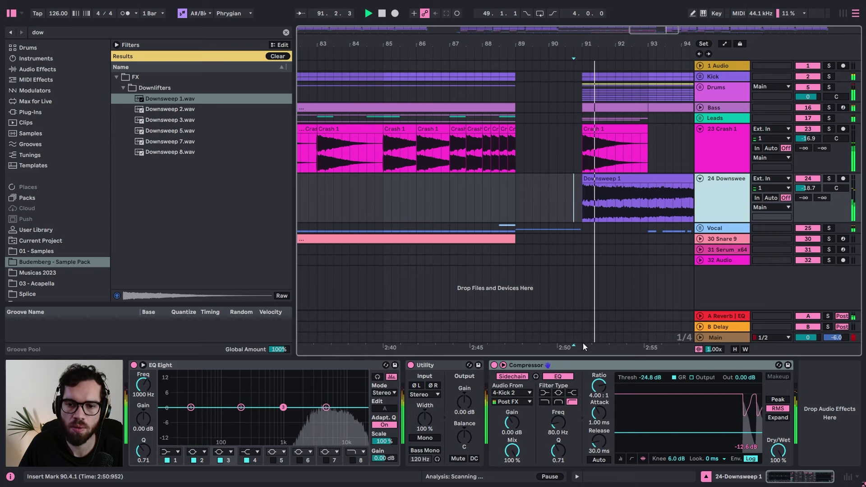
left_click(607, 156)
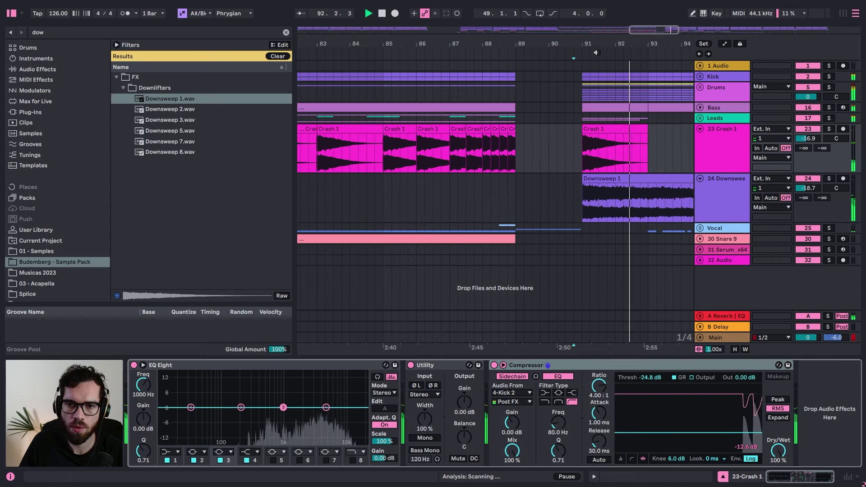
Step: Shorten the Downsweep clip so it ends at bar 99, with a fade-out at its end
left_click(11, 14)
left_click_drag(300, 45, 358, 44)
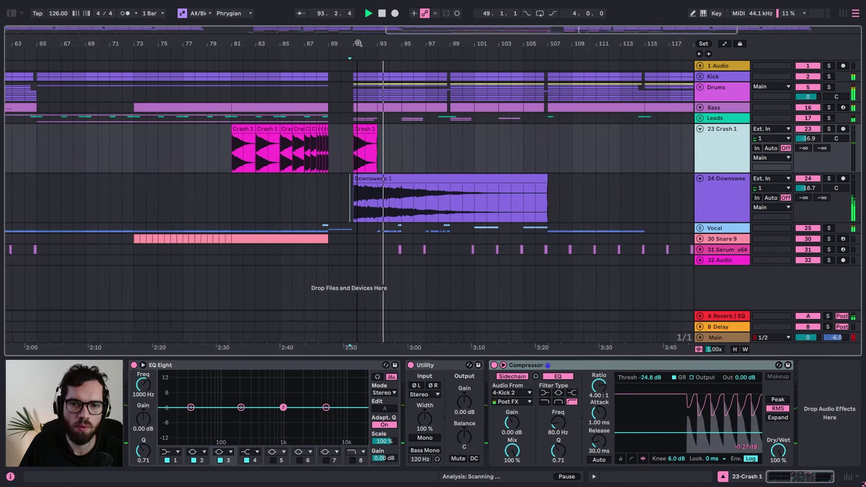
left_click_drag(546, 185, 451, 185)
left_click(454, 187)
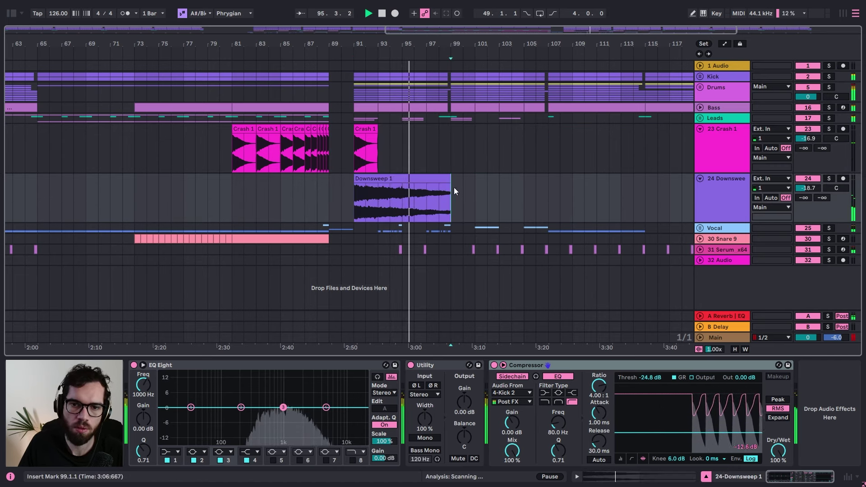
Step: Add another audio track below Crash 1, copy the two-bar crash there at bar 97, and reverse it
left_click(730, 141)
key("ctrl+t")
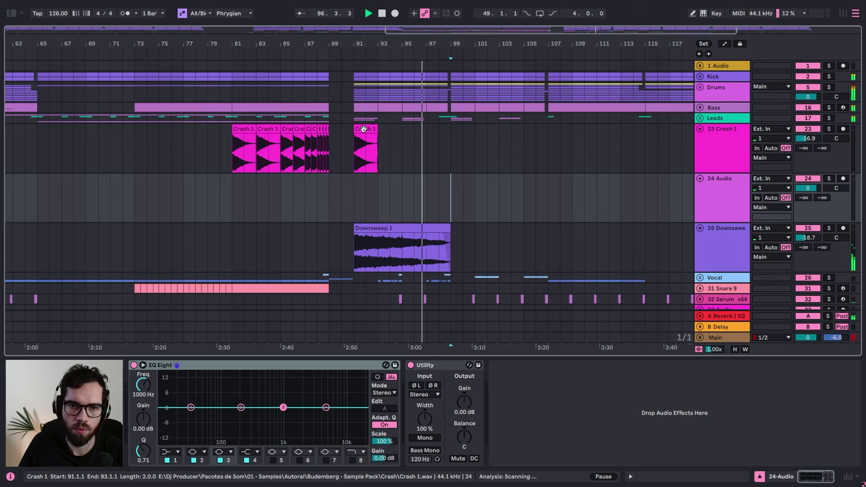
left_click_drag(364, 129, 436, 180)
double_click(438, 198)
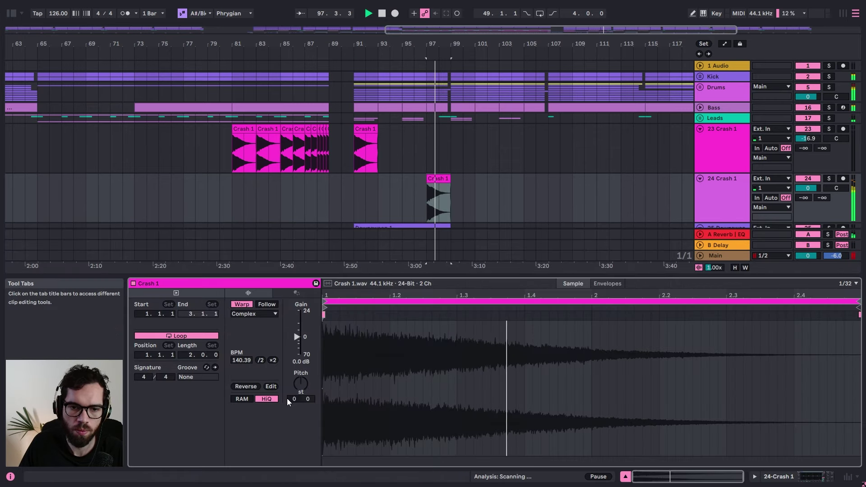
left_click(246, 387)
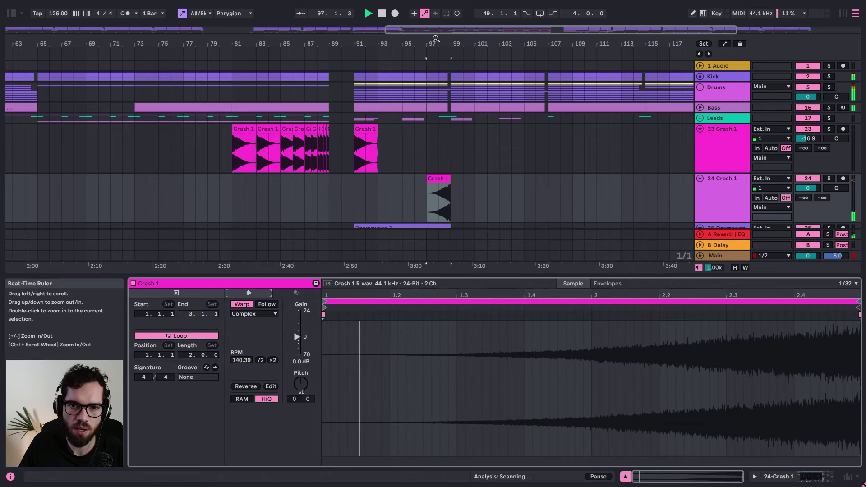
Step: Move the reversed crash half a beat earlier to end at 98.4.3 and set its track volume to -9.9 dB
left_click_drag(436, 39, 470, 110)
left_click_drag(500, 181, 496, 182)
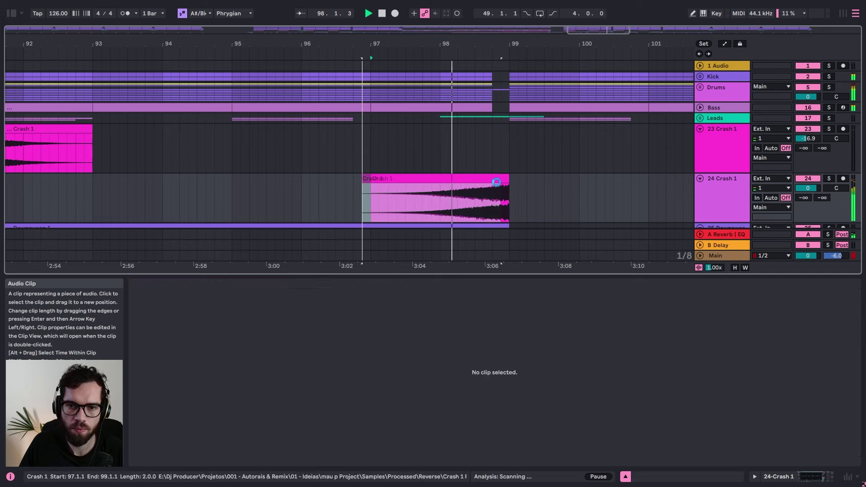
mouse_move(806, 188)
left_mouse_down()
mouse_move(806, 210)
mouse_move(806, 177)
left_mouse_up()
left_click(488, 170)
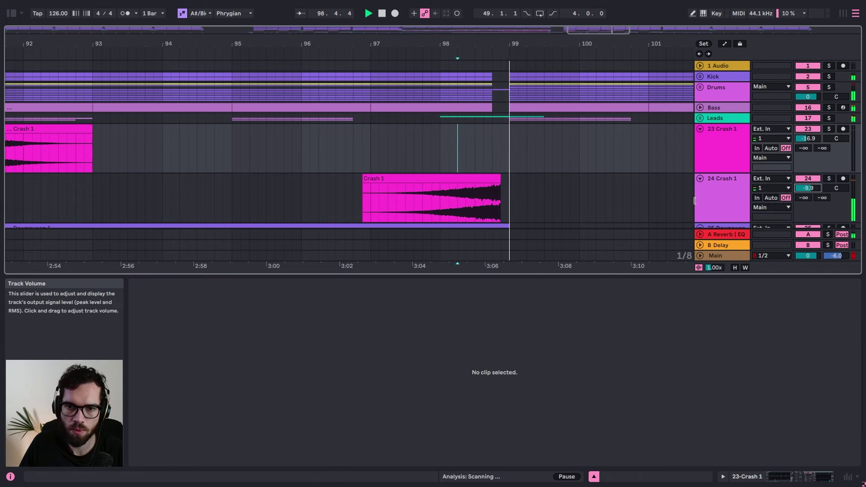
Step: Copy the two-bar crash from bar 91 to bar 99 and set the upper crash track's volume to -13.5 dB
left_click(85, 130)
key("ctrl+c")
left_click(508, 150)
key("ctrl+v")
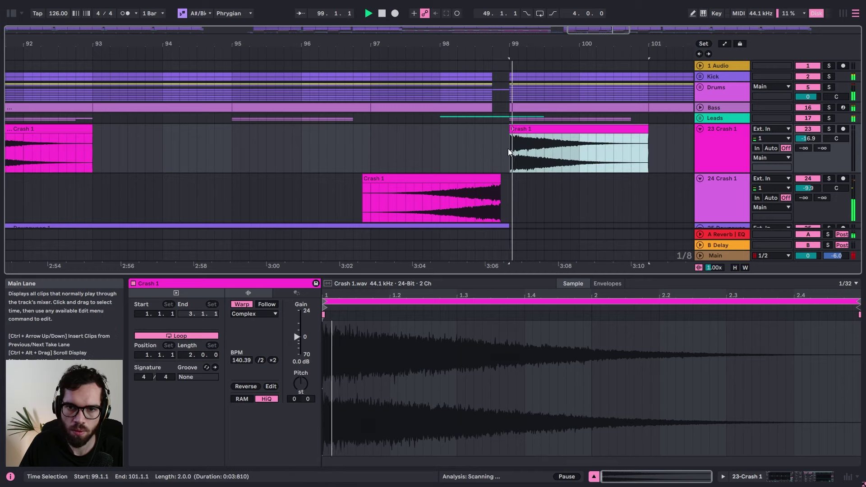
left_click(483, 140)
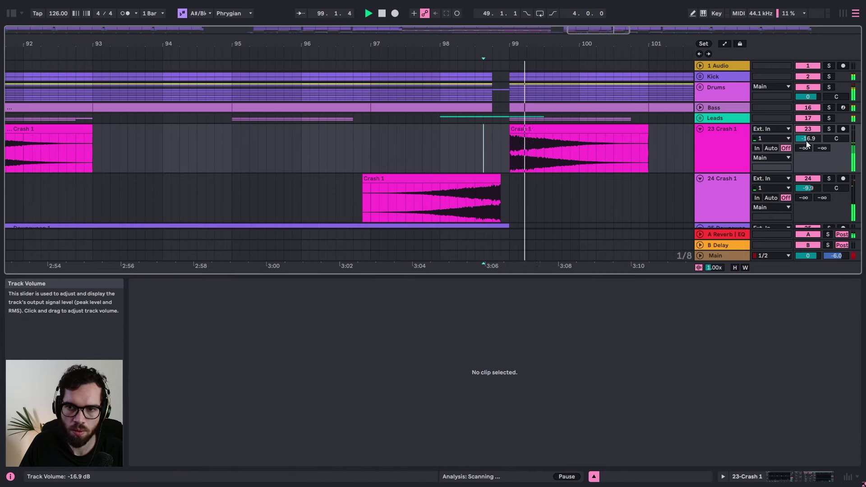
left_click_drag(807, 144, 807, 140)
left_click(424, 145)
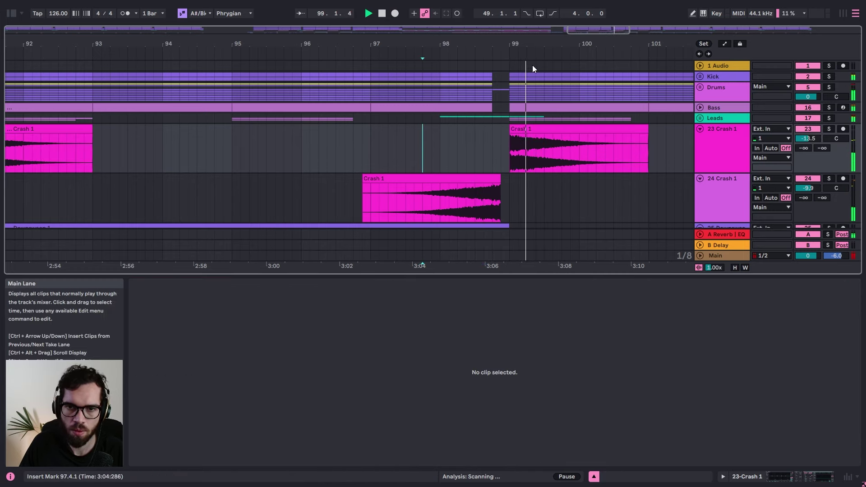
Step: Delete the drum content between 98.4.3 and bar 99 and play back the transition
left_click_drag(502, 100, 511, 98)
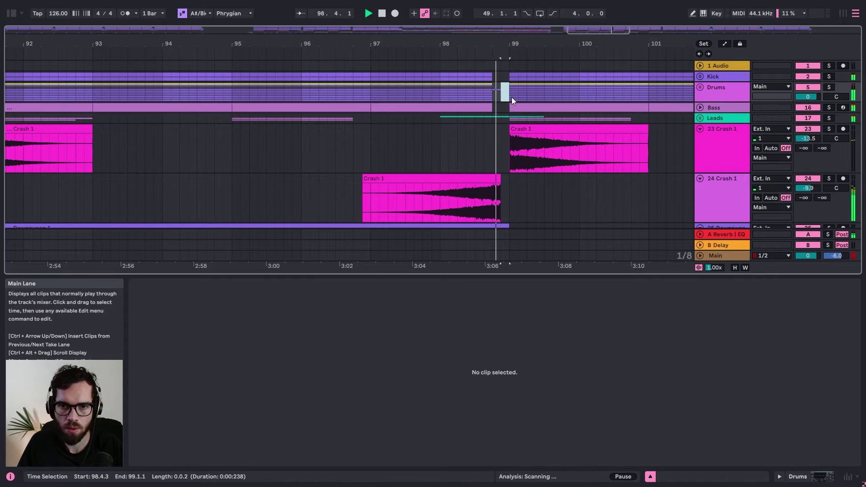
left_click(439, 105)
scroll(498, 112, "down", 3)
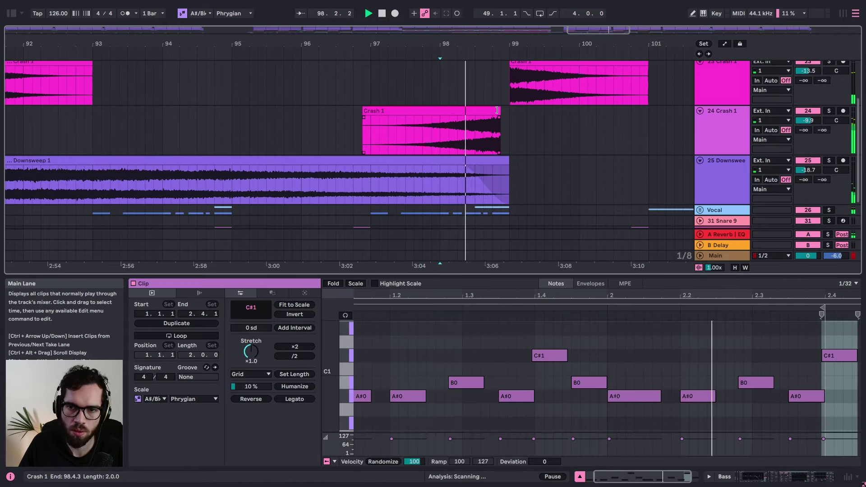
scroll(498, 110, "up", 3)
left_click_drag(496, 109, 505, 119)
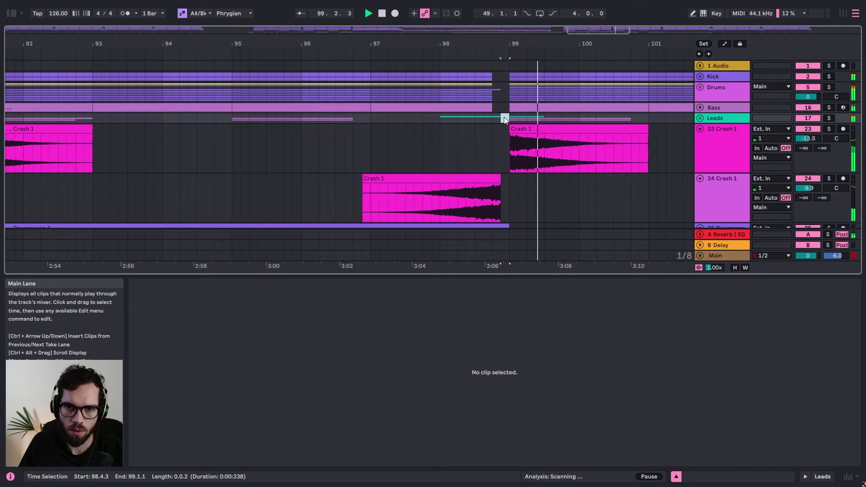
left_click(484, 108)
key("space")
key("space")
left_click(477, 118)
key("space")
Step: Unfold the Vocal group and reset the Scratch track's volume to 0 dB
scroll(483, 128, "down", 3)
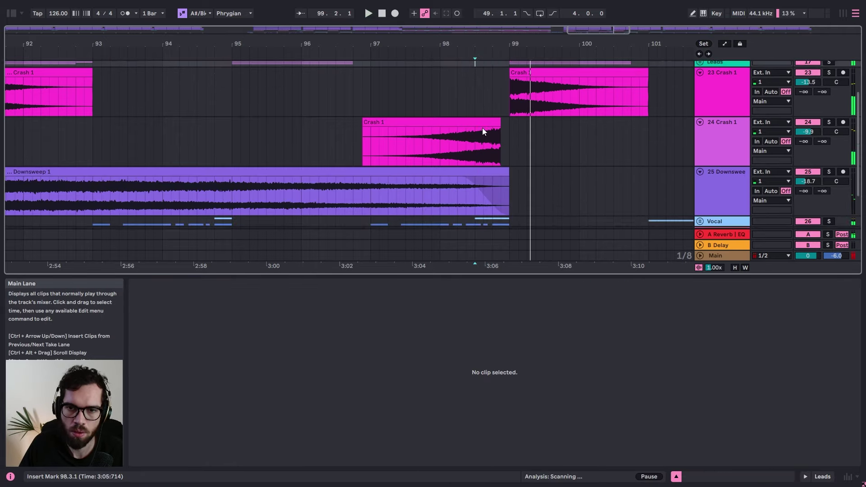
key("space")
scroll(490, 127, "down", 4)
scroll(497, 136, "up", 1)
key("space")
key("space")
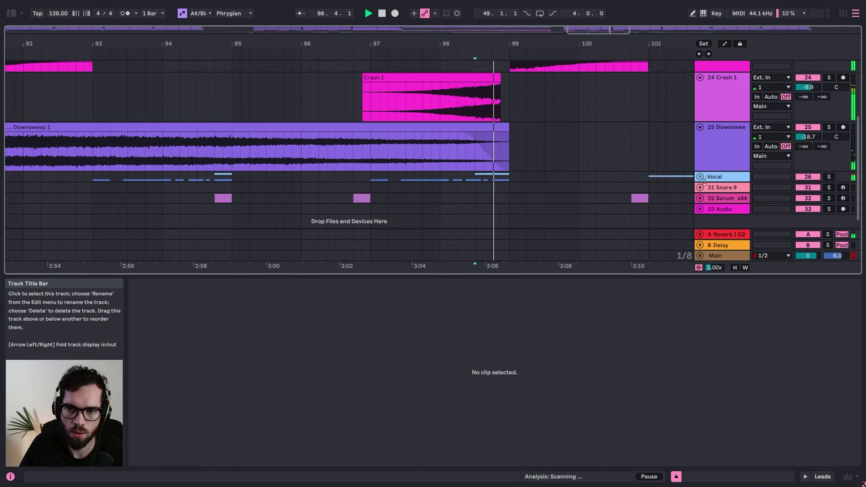
left_click(700, 176)
scroll(596, 162, "down", 2)
left_click(702, 162)
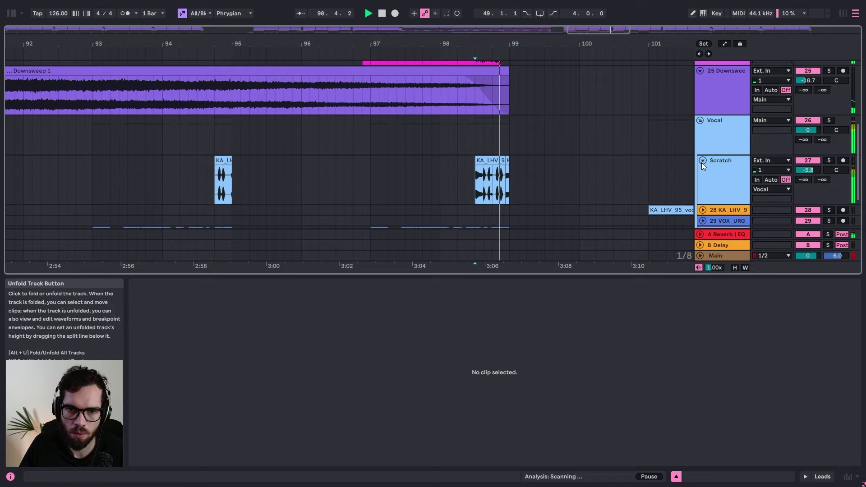
left_click(803, 171)
key("Delete")
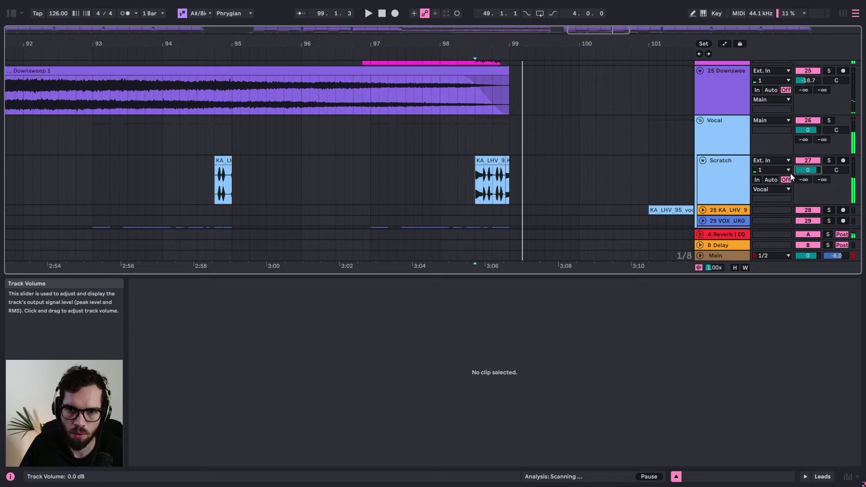
Step: Extend the Scratch vocal clip in bar 98 over the small piece after it, ending at bar 99
left_click(504, 161)
key("space")
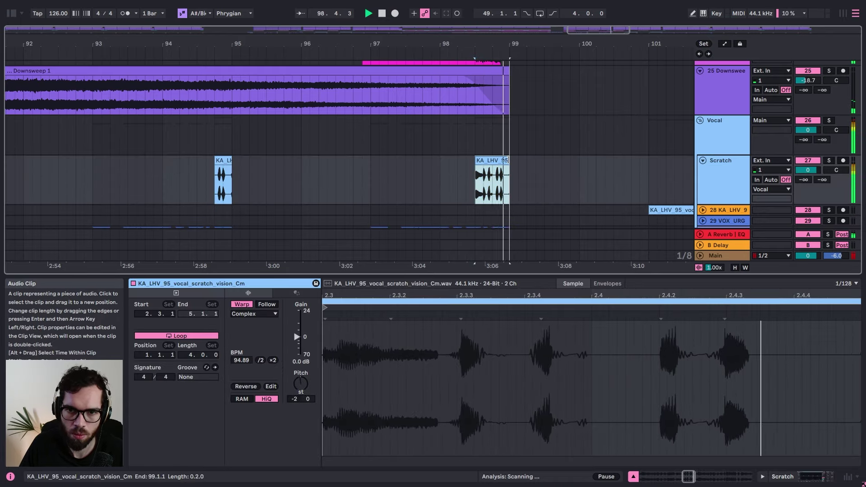
left_click(484, 146)
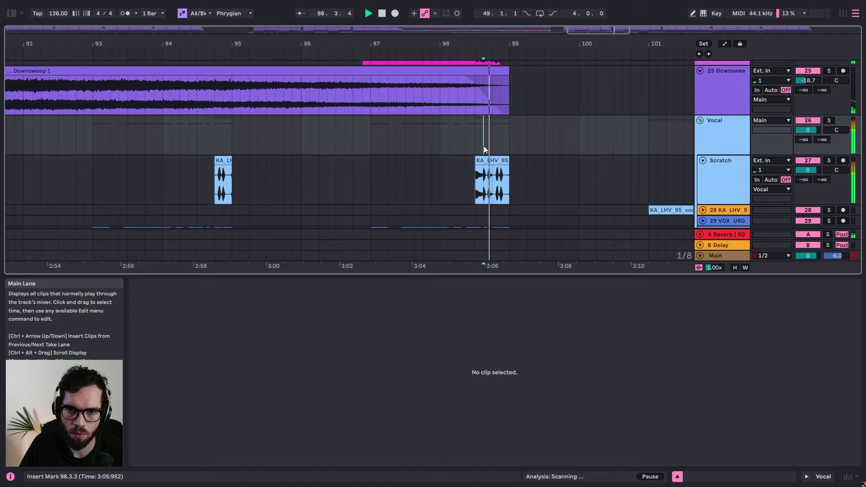
Step: Delete the last VOX rap vocal piece between 98.4.3 and bar 99 and play back from 98.4.1
left_click(701, 120)
scroll(518, 123, "up", 2)
key("space")
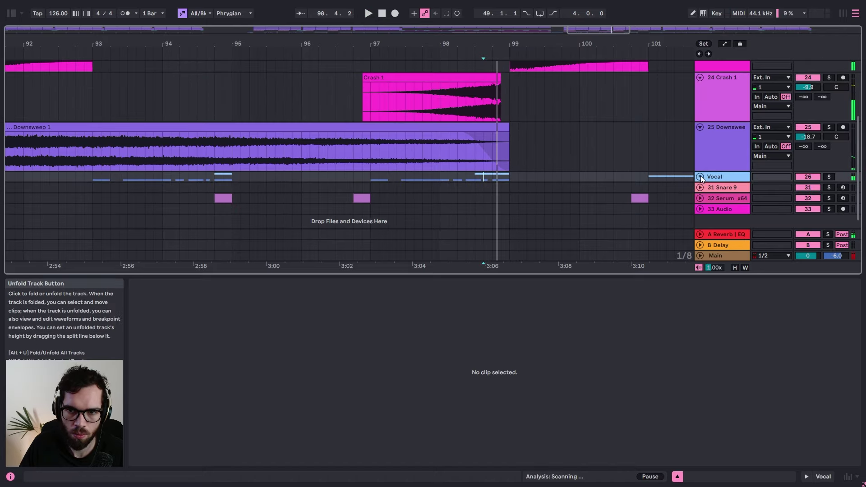
left_click(700, 177)
scroll(600, 165, "down", 4)
left_click(506, 166)
key("Delete")
left_click(489, 153)
key("space")
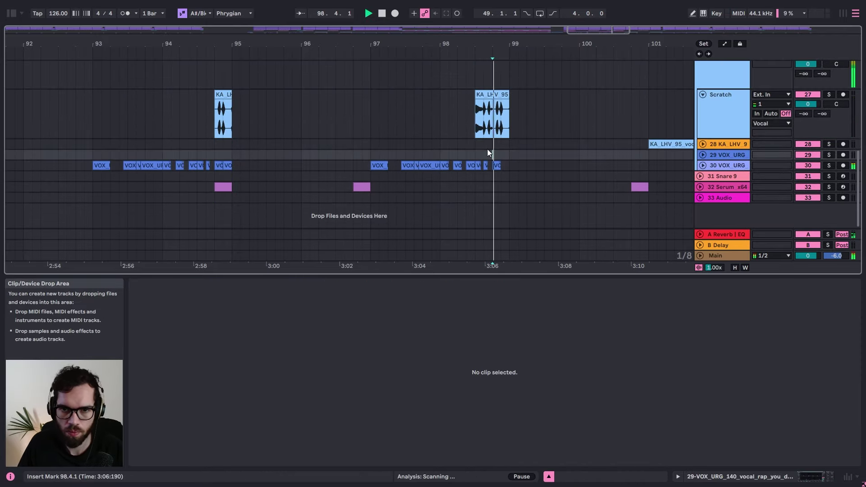
Step: Duplicate the Scratch vocal's half beat from 98.4.1 to 98.4.3 so it repeats up to bar 99, and play it back
left_click(501, 114, "shift")
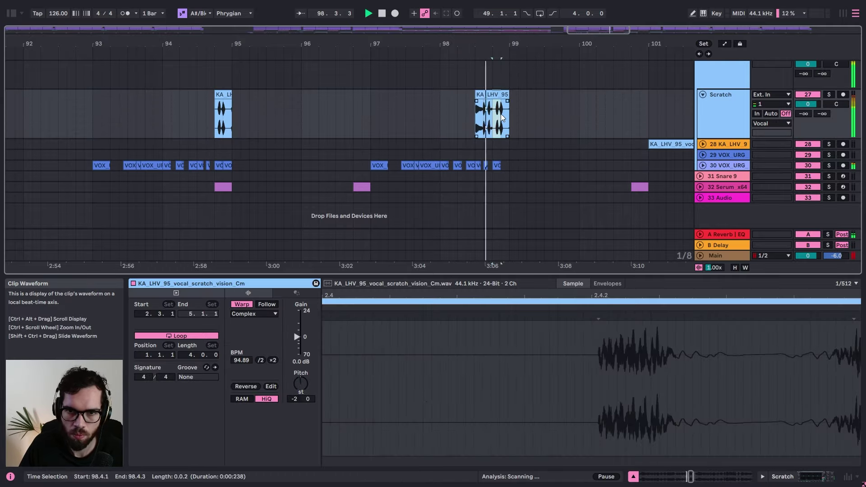
key("ctrl+d")
left_click(440, 110)
key("space")
key("space")
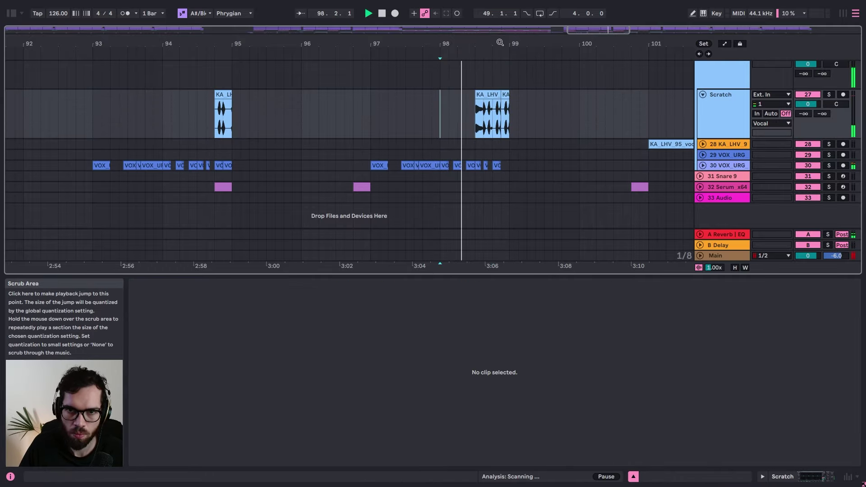
Step: Play back the Scratch vocal fill in bar 98 from 98.3.4 and again from 98.3.2
left_click_drag(501, 42, 510, 96)
left_click(455, 79)
key("space")
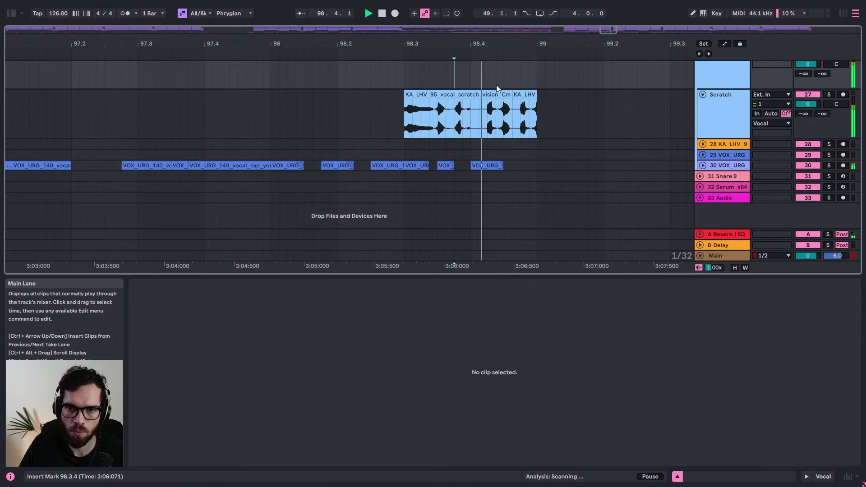
left_click(429, 82)
key("space")
key("space")
Step: Fold all tracks and play back the transition into bar 99 with the whole second drop in view
scroll(516, 112, "up", 2)
left_click(702, 130)
key("ctrl+a")
key("u")
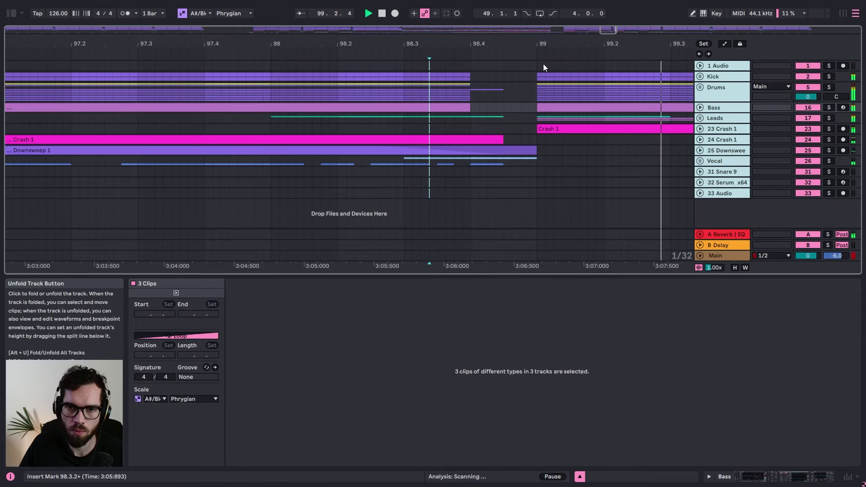
left_click_drag(526, 44, 525, 6)
key("space")
key("space")
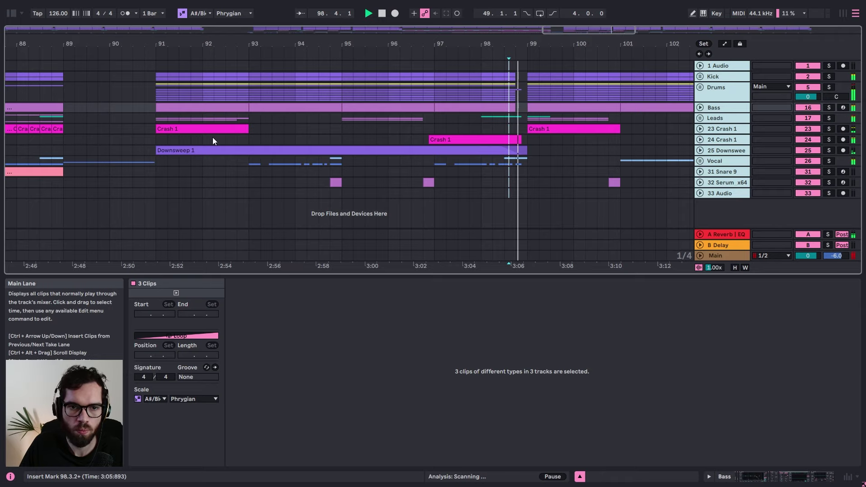
Step: Try duplicating the Downsweep 1 clip so it repeats from bar 99, undo it and play back from there
left_click(519, 150)
key("ctrl+d")
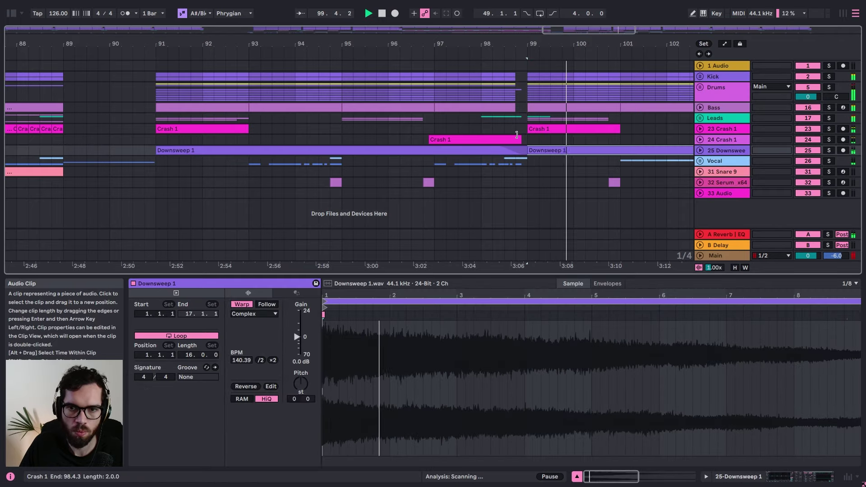
key("ctrl+z")
key("space")
key("space")
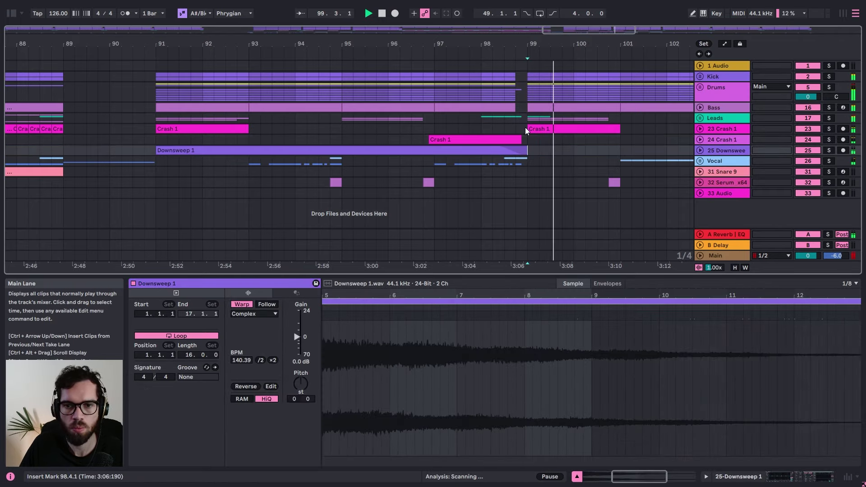
Step: Play the second drop from 90.2.1 and review the full arrangement, including the tracks inside the Drums group
left_click(492, 128)
left_click(118, 106)
key("space")
key("space")
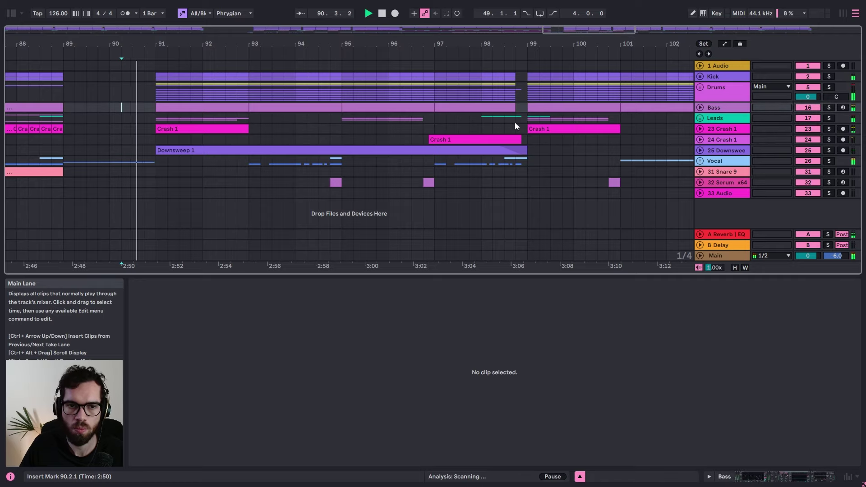
left_click_drag(460, 44, 510, 18)
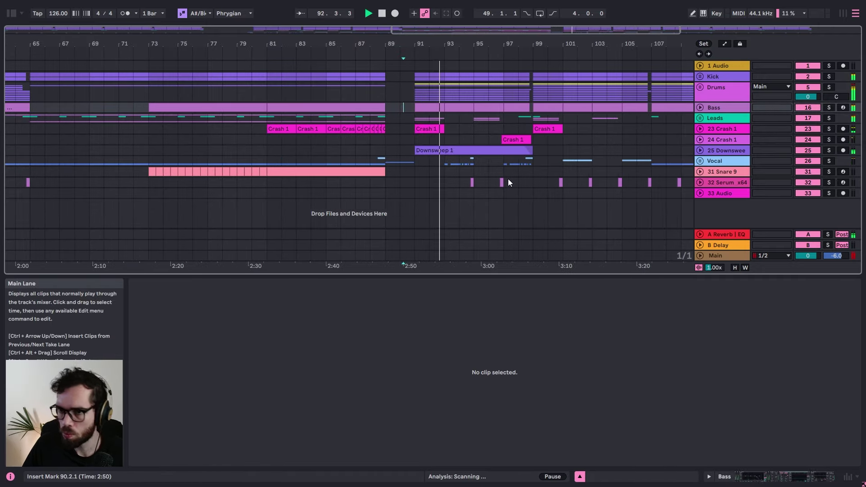
left_click(491, 149)
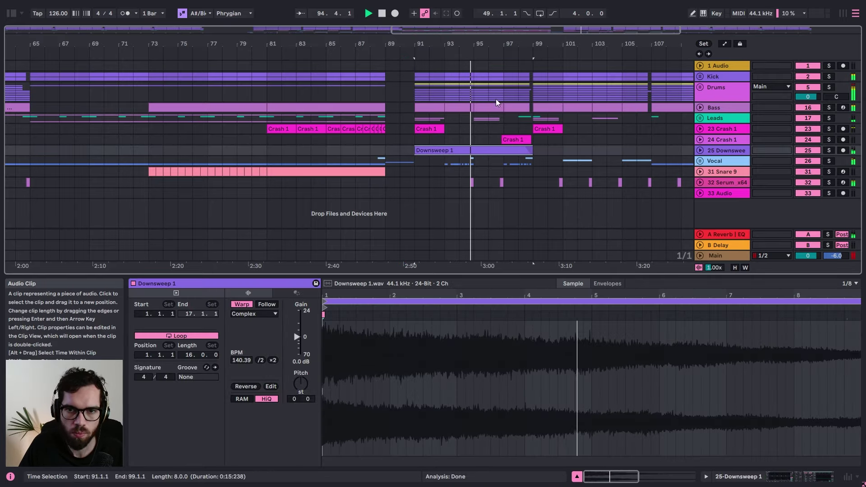
left_click_drag(504, 45, 490, 46)
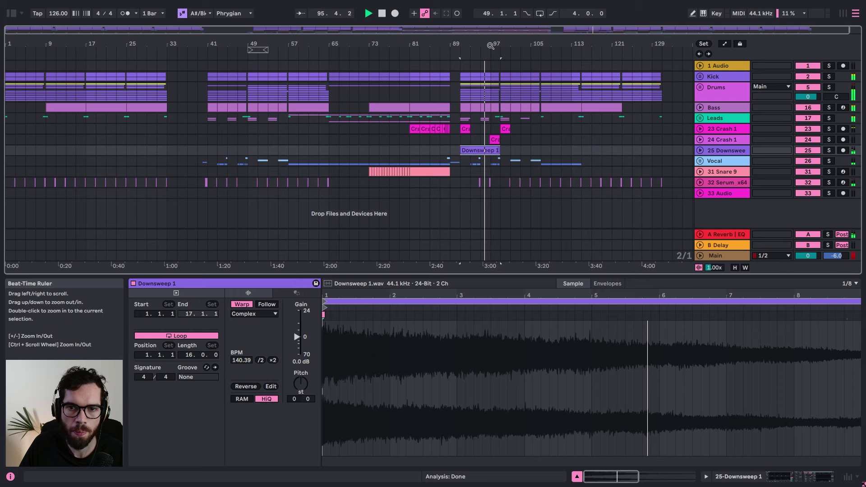
left_click(520, 163)
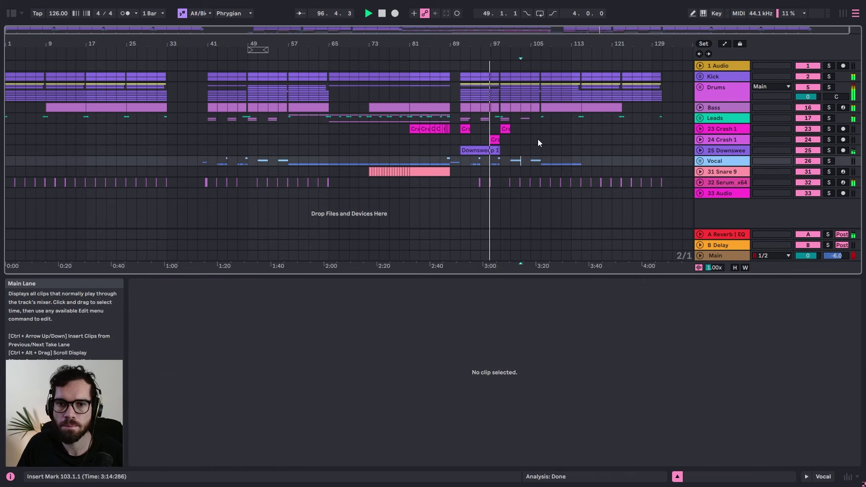
left_click(507, 129)
left_click(700, 88)
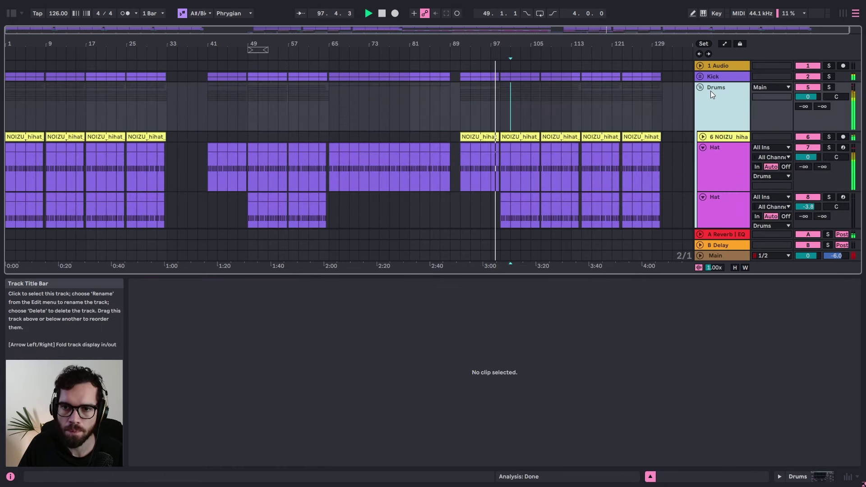
left_click(699, 90)
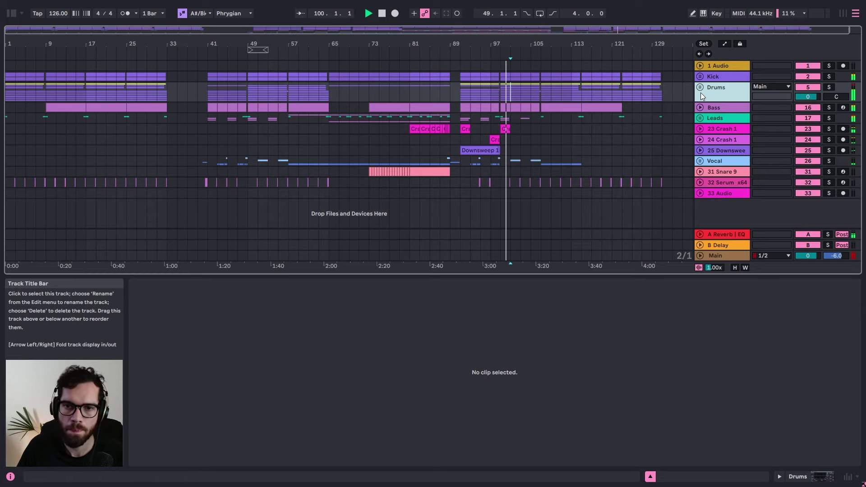
left_click(509, 93)
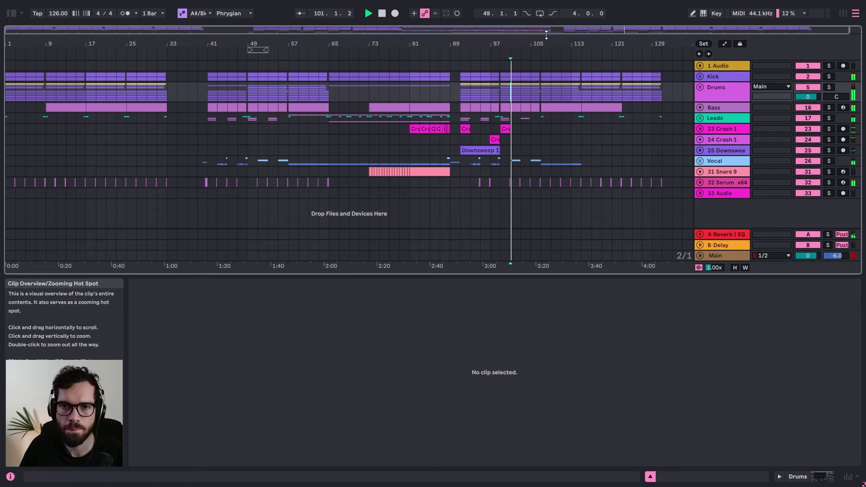
Step: On vocal scratch track 28, set EQ Eight to a low cut at about 69.6 Hz and a 3.6 dB boost at 1.94 kHz
left_click_drag(540, 43, 577, 79)
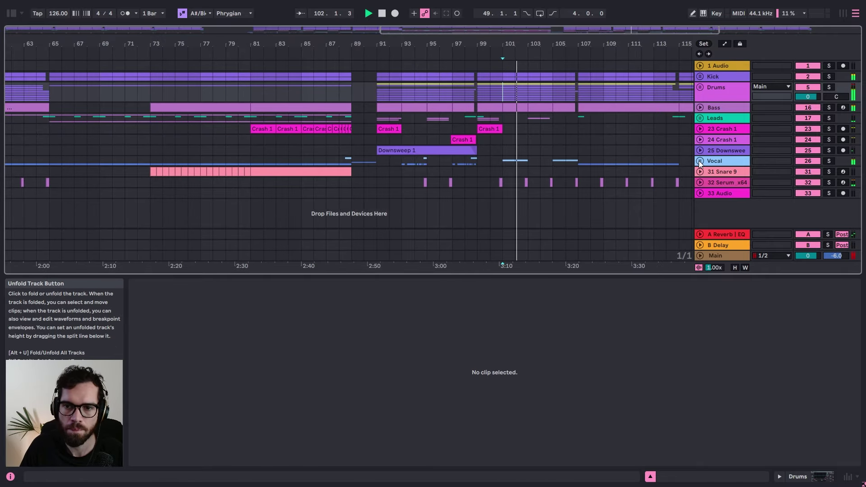
left_click(700, 161)
scroll(692, 156, "down", 3)
left_click(702, 144)
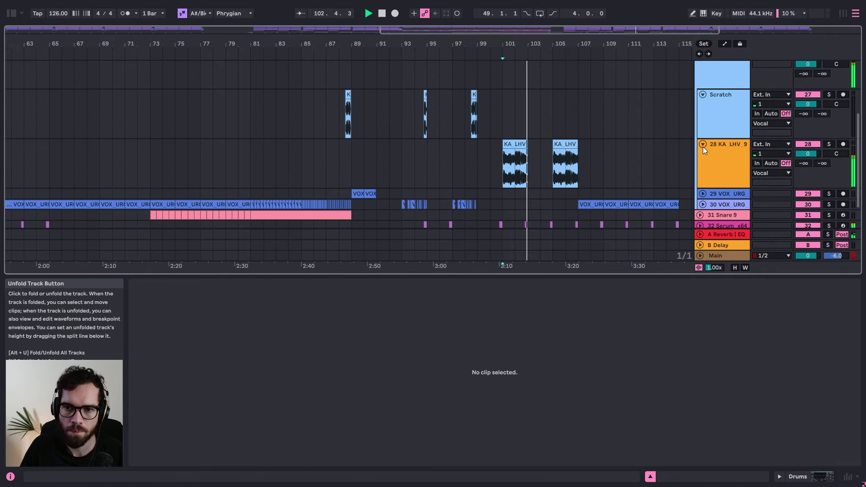
left_click(738, 151)
left_click(783, 479)
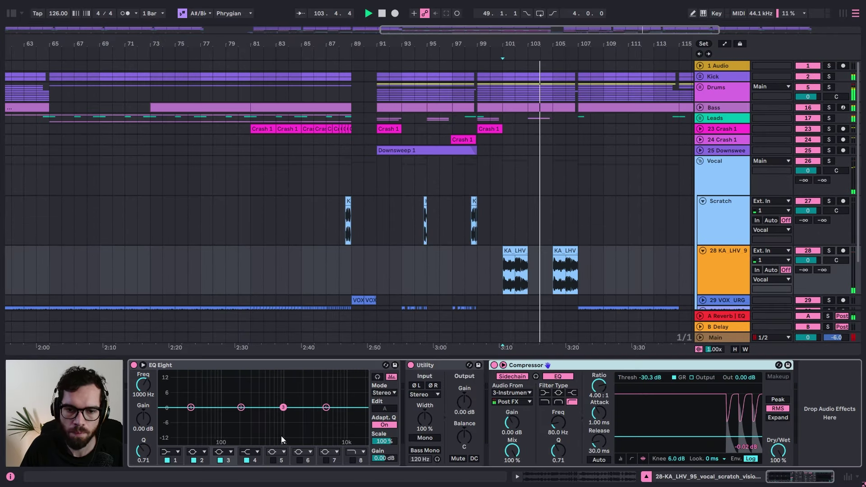
left_click(172, 453)
left_click(171, 402)
left_click_drag(191, 415, 213, 416)
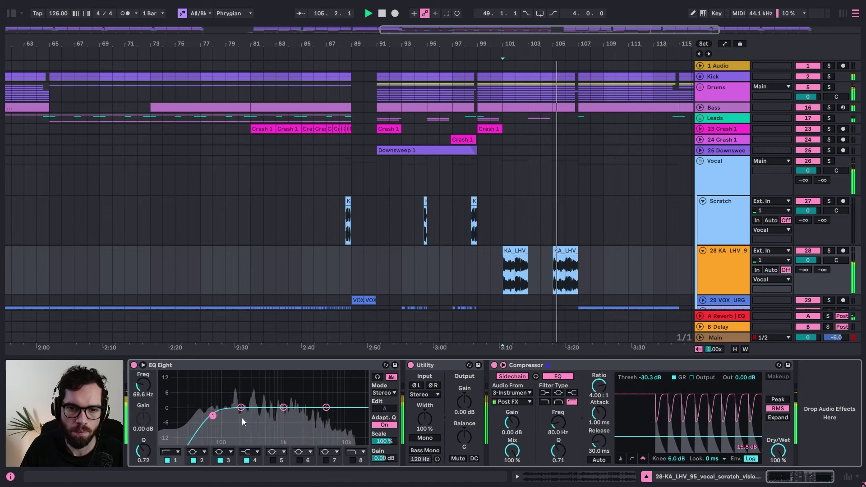
left_click_drag(283, 407, 300, 399)
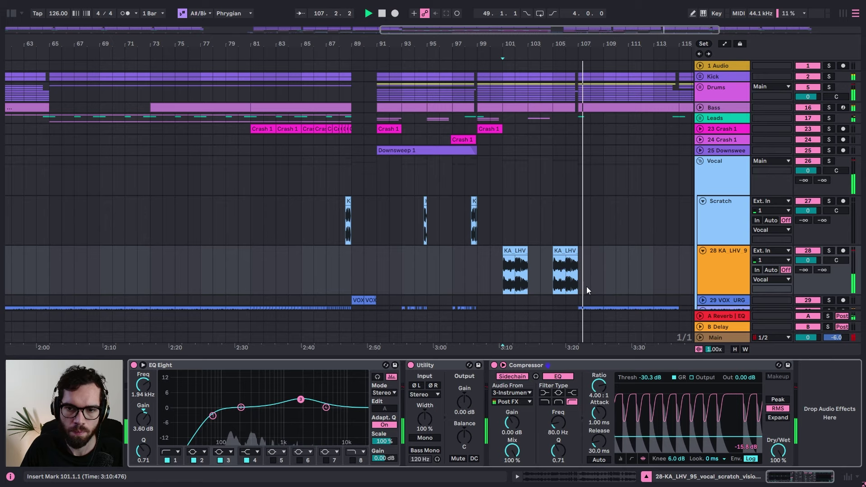
Step: Set the Compressor's sidechain source on vocal scratch track 28 to 4-Kick 2
left_click(523, 393)
left_click(526, 102)
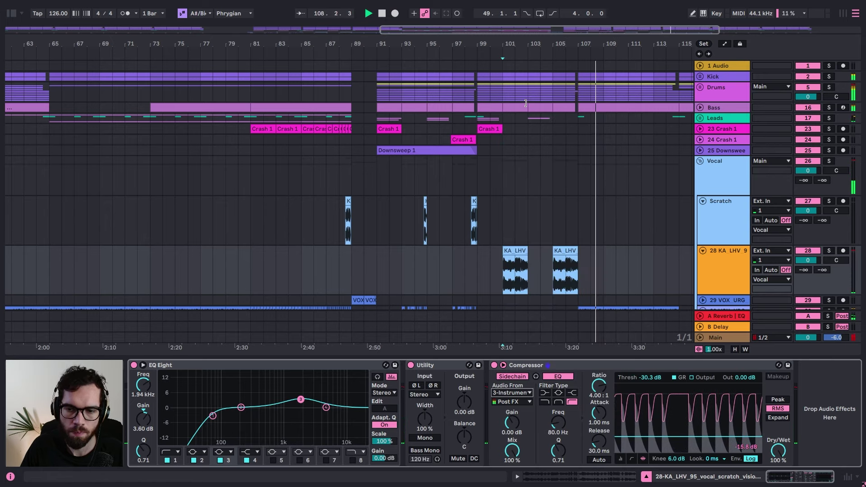
left_click(515, 274)
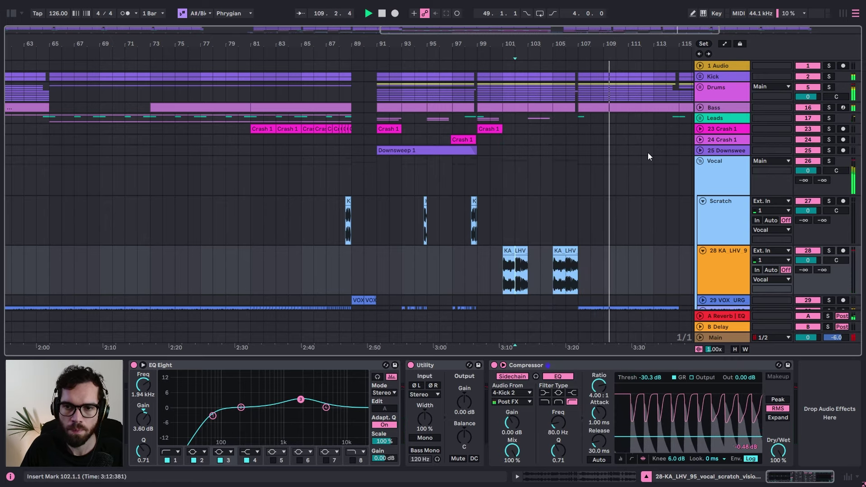
Step: Set the Compressor's sidechain source on VOX rap vocal track 30 to 4-Kick 2
scroll(655, 129, "down", 3)
left_click(515, 247)
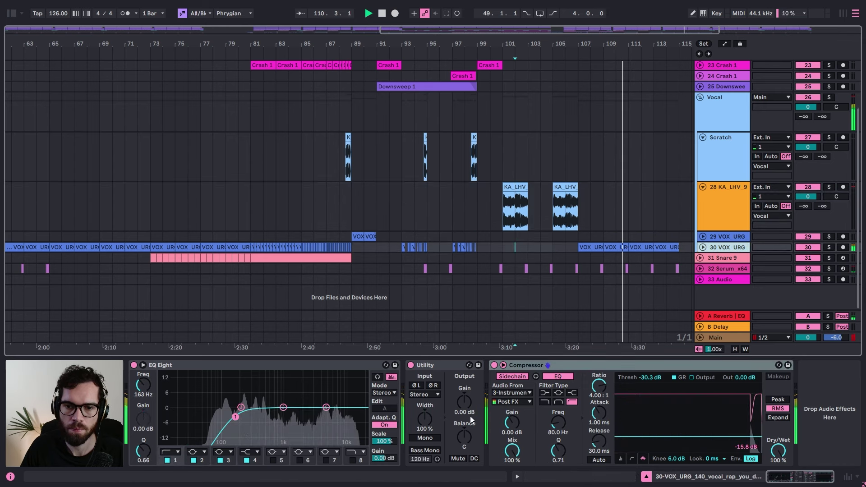
left_click(508, 392)
left_click(537, 103)
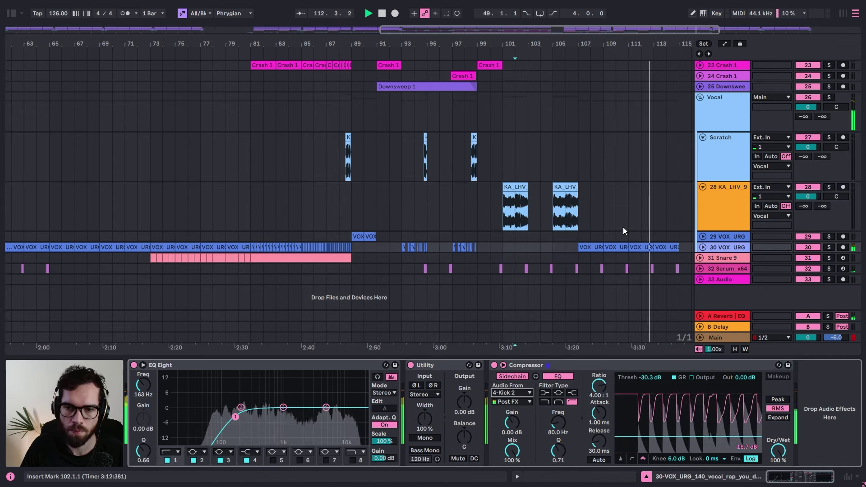
Step: Fold the Vocal group and place the insert marker at 113.1.1
scroll(655, 188, "up", 2)
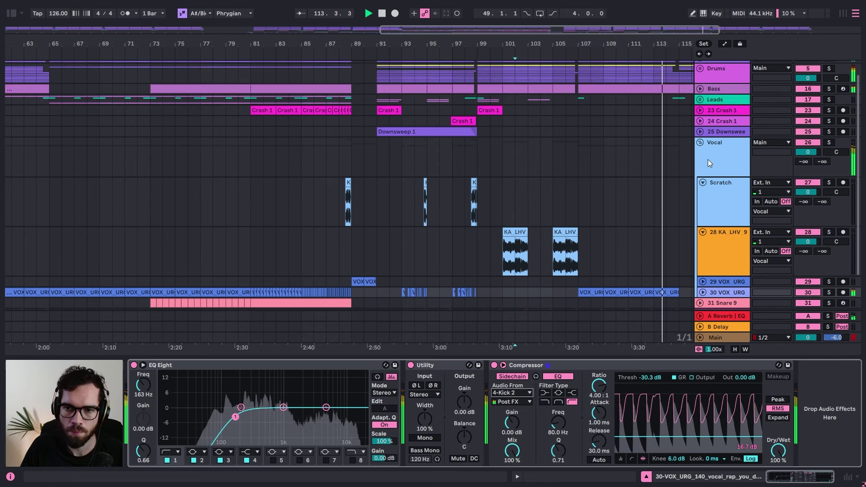
left_click(703, 143)
left_click(701, 142)
left_click(656, 146)
Step: Add an EQ Eight to the Drums group after its Auto Filter
left_click(721, 87)
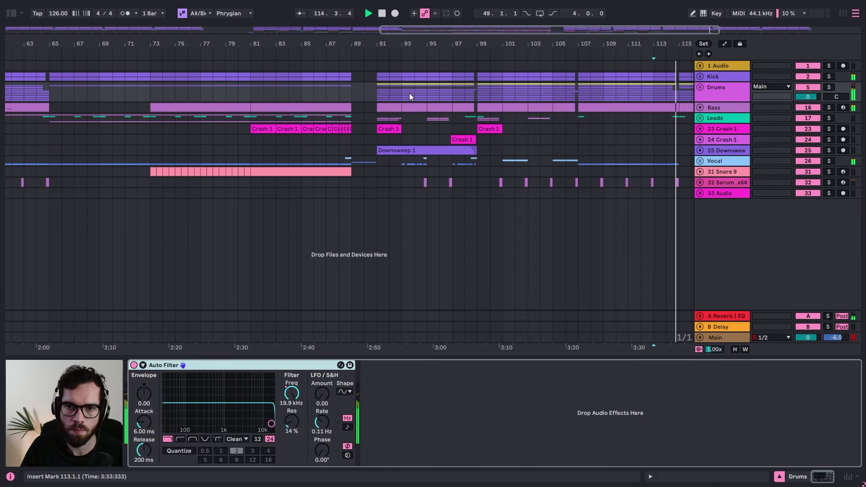
left_click(12, 13)
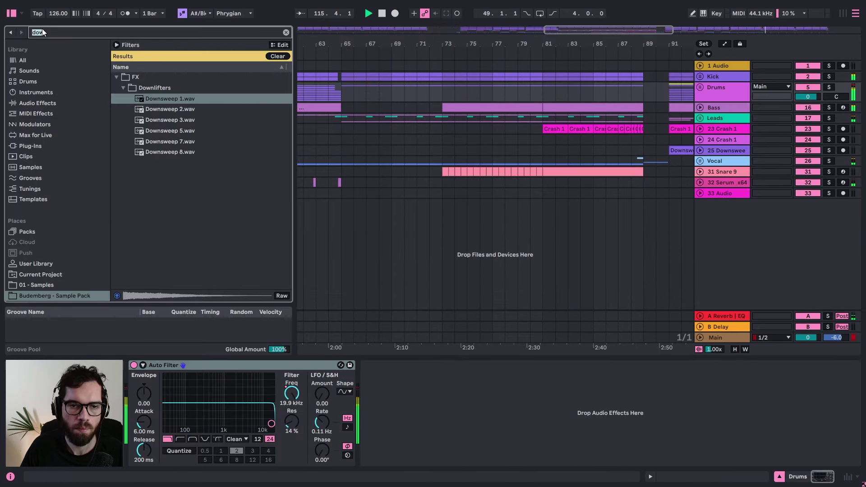
type("eq")
left_click(45, 104)
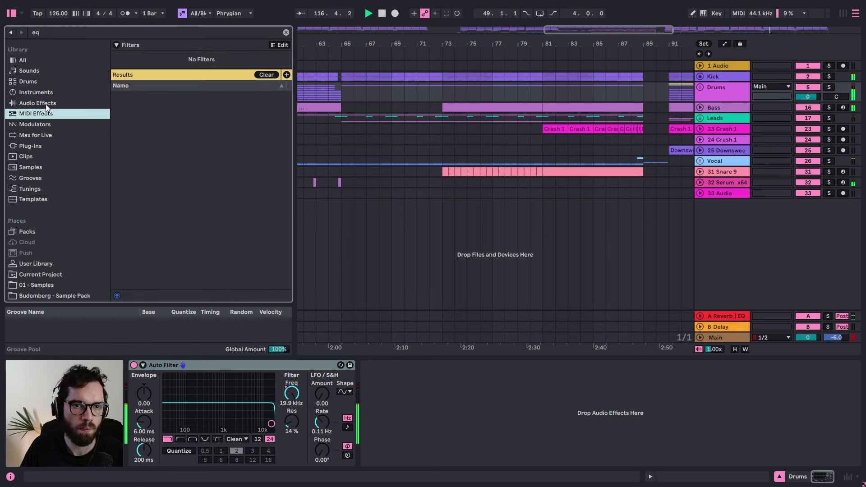
double_click(139, 111)
left_click(12, 13)
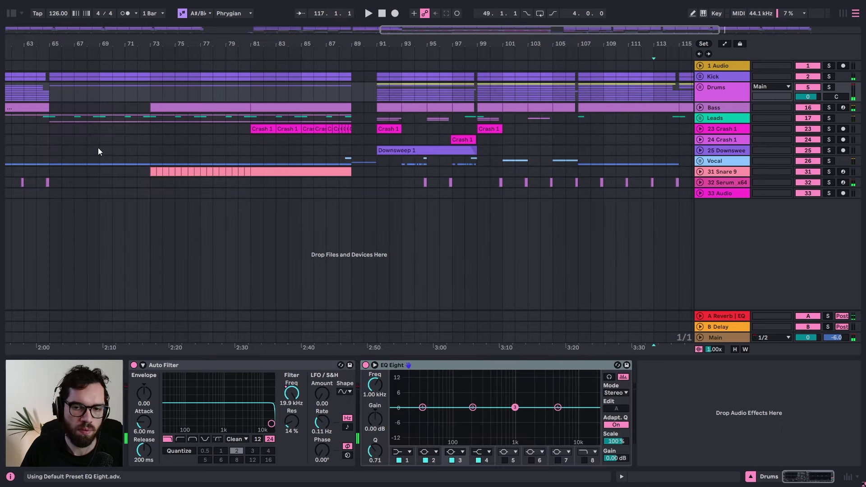
Step: Set band 1 of the Drums group's EQ Eight to a low cut at about 144 Hz and play it back
left_click(410, 453)
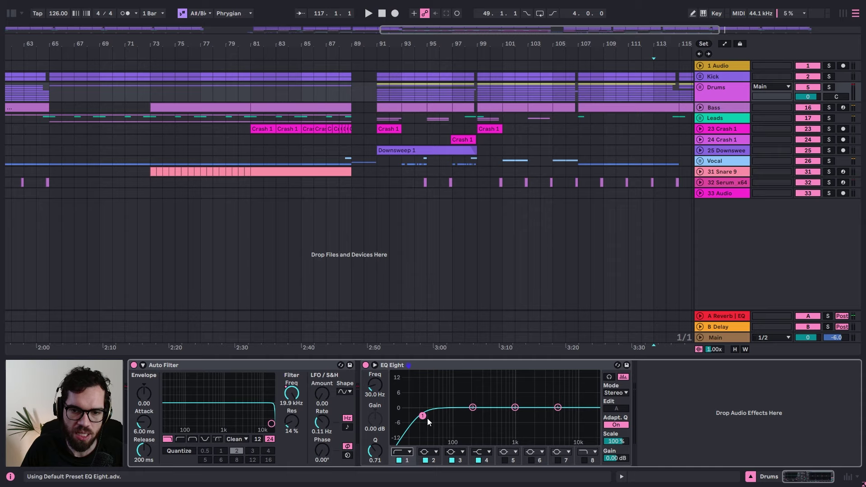
left_click_drag(422, 415, 463, 417)
key("space")
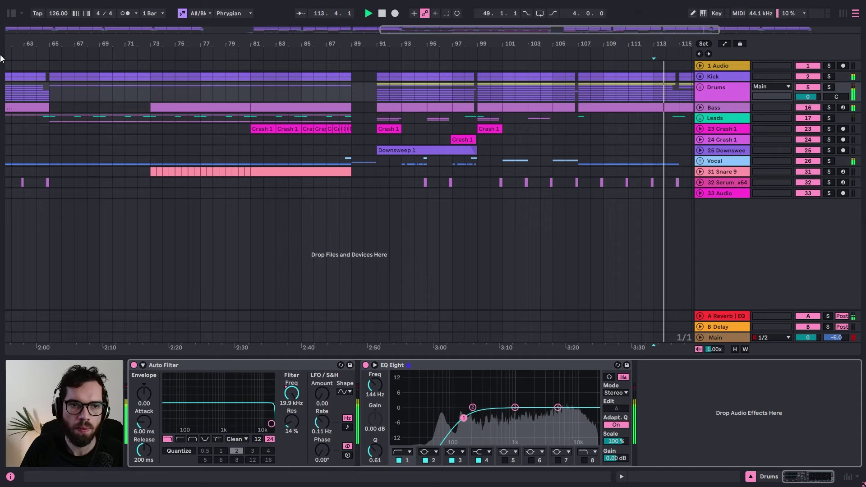
Step: Search the audio effects for a reverb
left_click(11, 14)
left_click(45, 30)
type("reve")
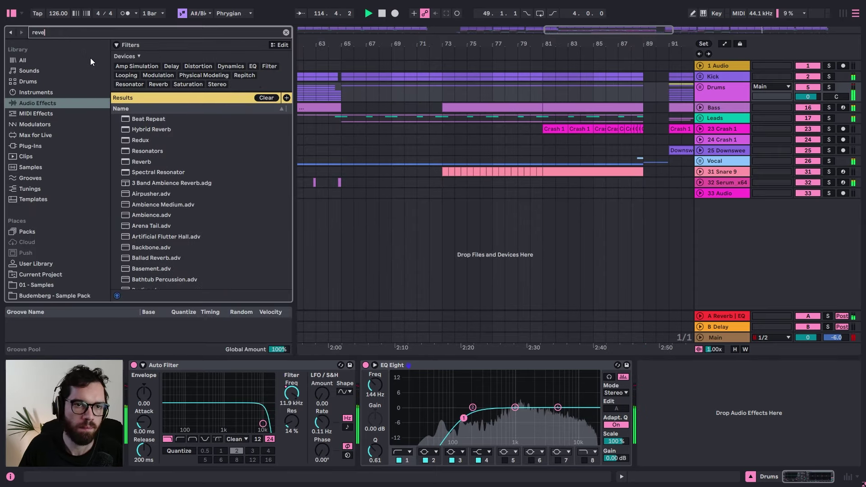
type("r")
Step: Find the Glue Compressor and add it to the Drums group after EQ Eight
double_click(220, 34)
type("g")
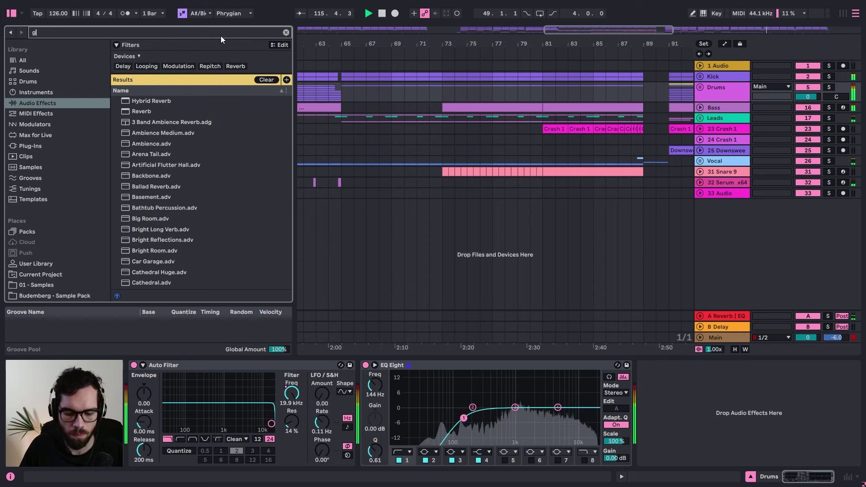
type("lu")
double_click(172, 101)
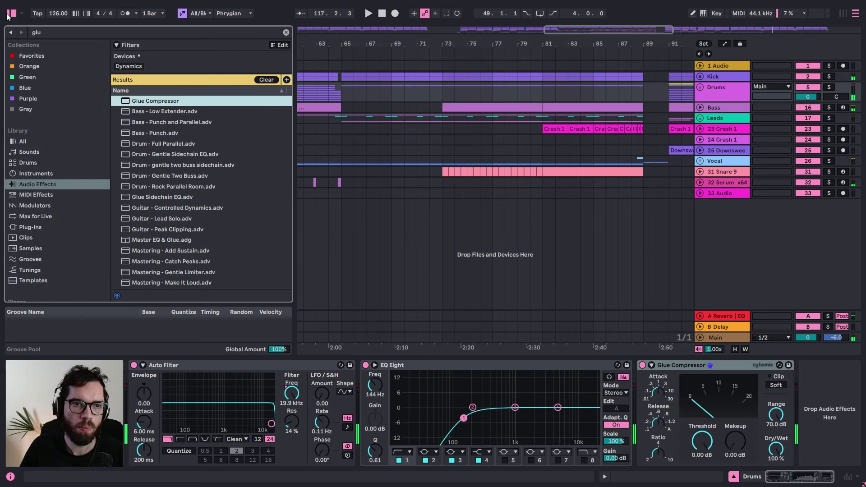
Step: Lower the Drums group's Glue Compressor threshold to about -8.75 dB during playback, and hide the browser
left_click(646, 391)
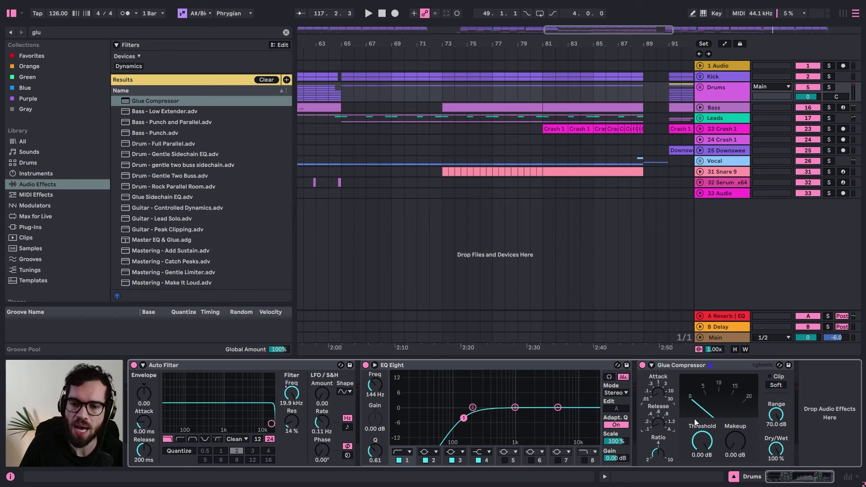
key("space")
left_click_drag(702, 440, 702, 456)
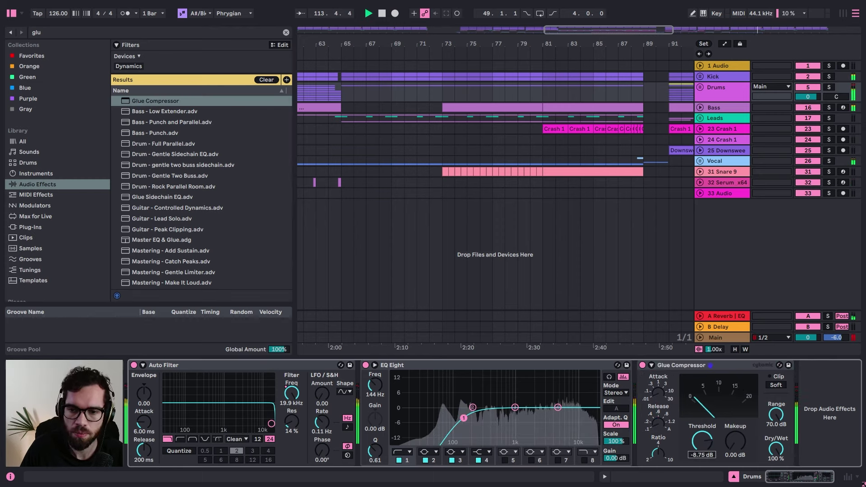
key("ctrl+alt+b")
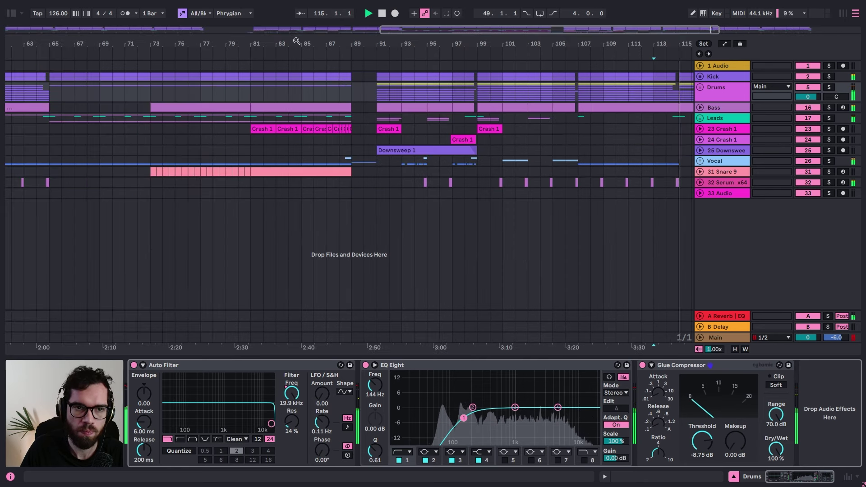
Step: Group the Kick and Bass tracks together and name the new group "Kick e Bass"
key("w")
left_click(718, 78)
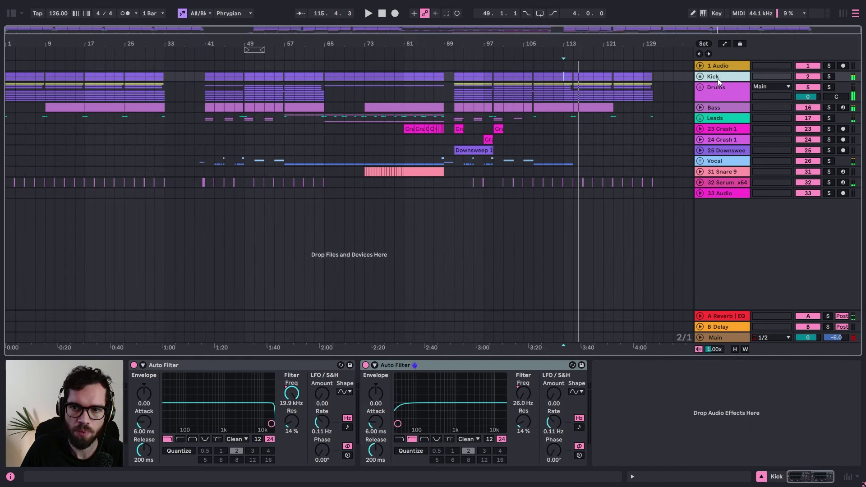
left_click(724, 109)
key("ctrl+g")
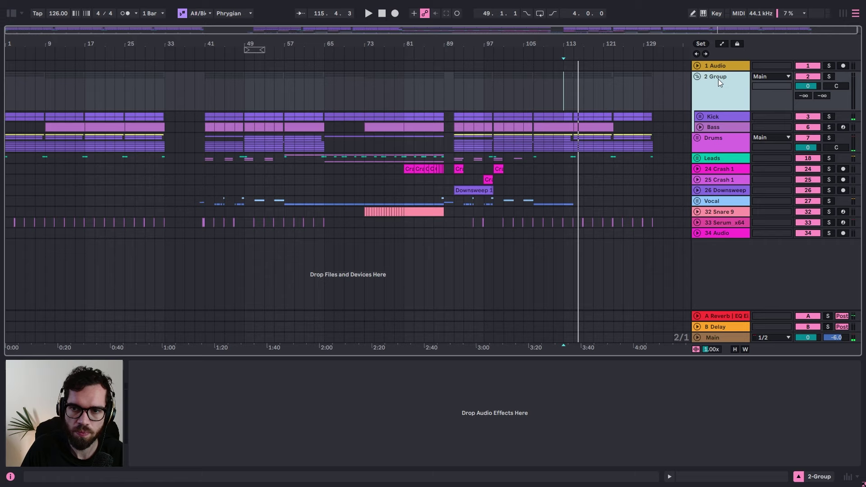
key("ctrl+r")
type("Kick e Ba")
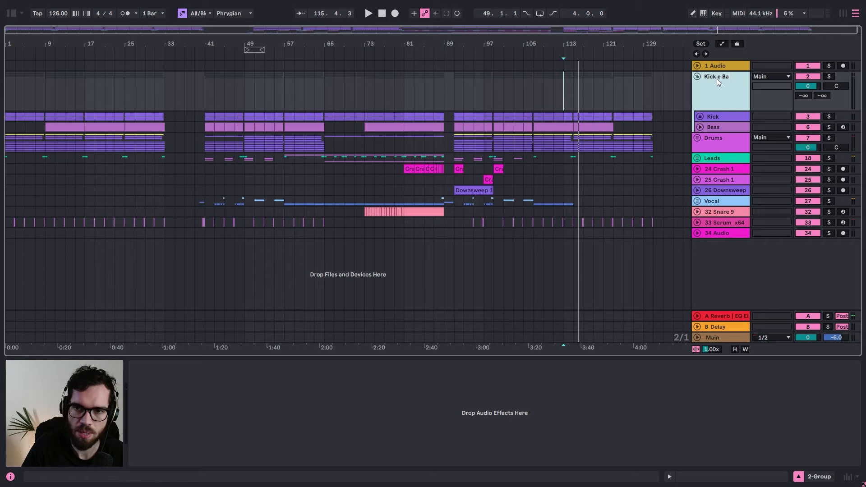
Step: Add a Glue Compressor to the Kick e Bass group and set its threshold to -2.54 dB and makeup to 1.75 dB during playback
left_click(13, 10)
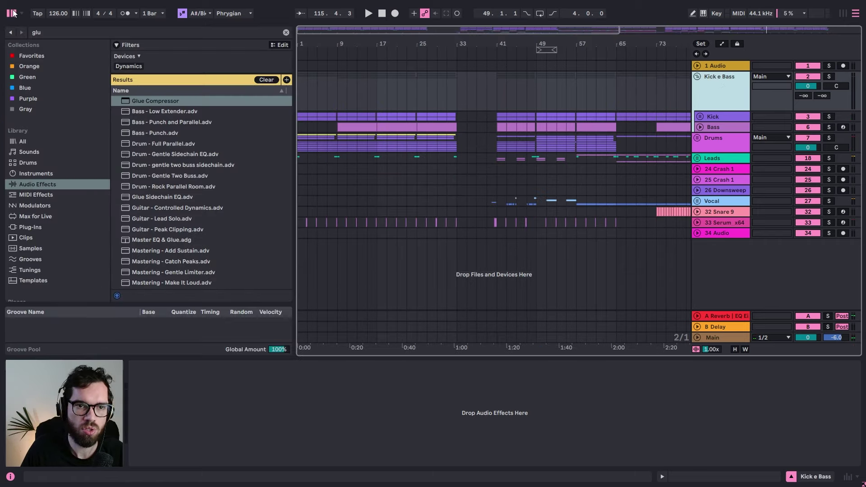
double_click(159, 99)
left_click(12, 13)
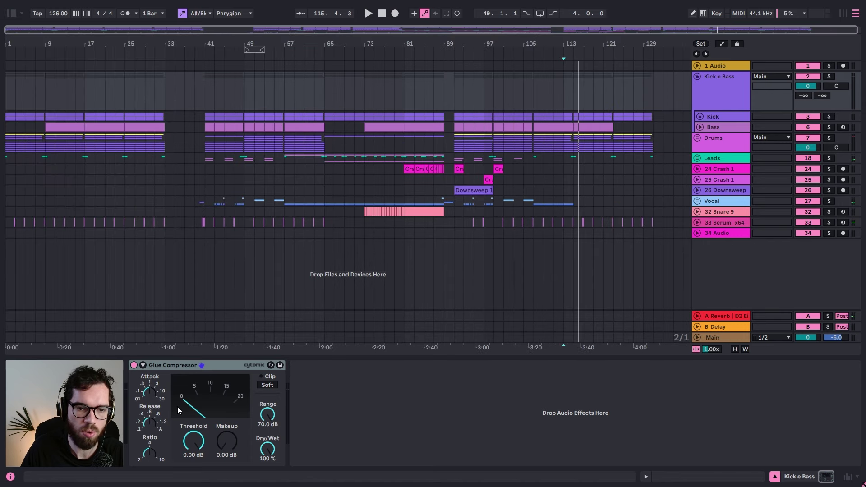
key("space")
left_click(153, 397)
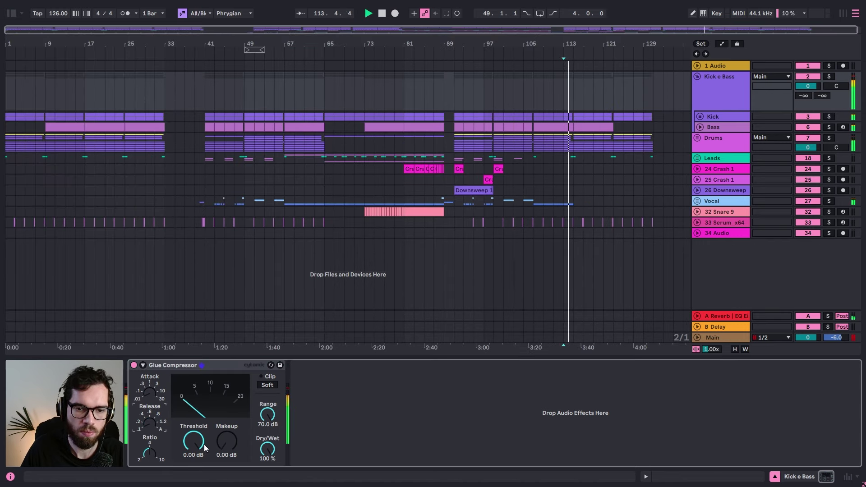
left_click_drag(200, 444, 199, 448)
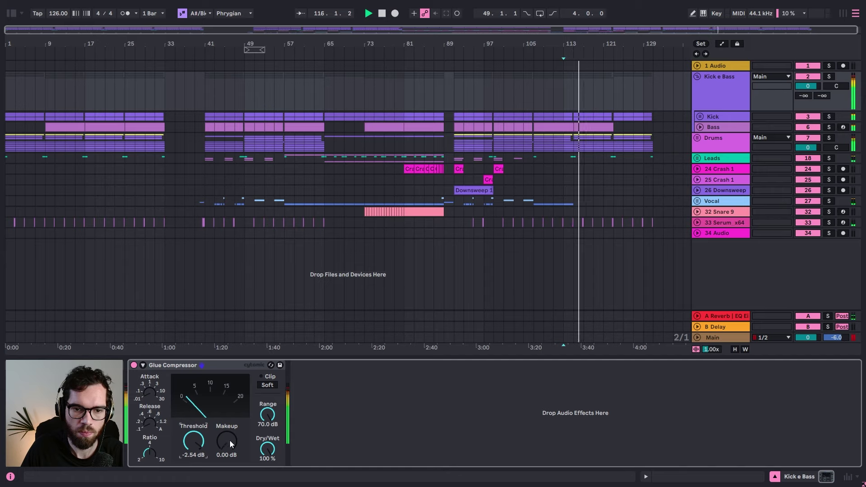
left_click_drag(229, 441, 229, 441)
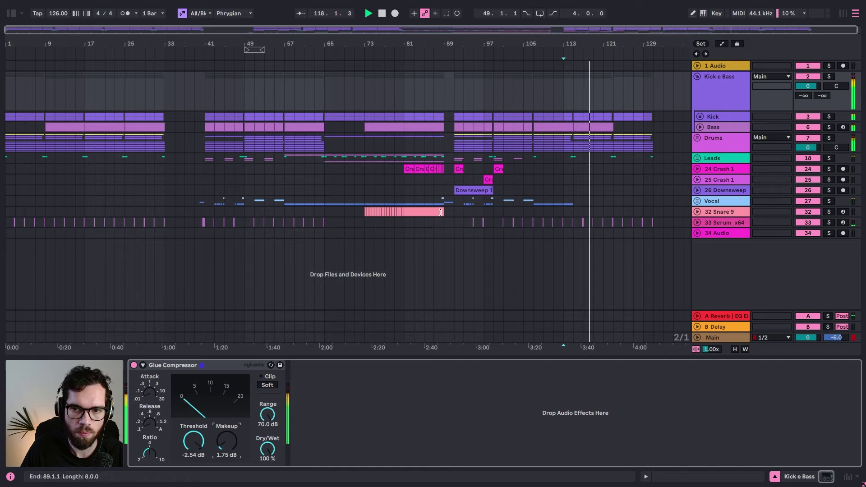
Step: Find the Saturator and add it after the Glue Compressor on the Kick e Bass group
left_click(12, 13)
left_click(54, 30)
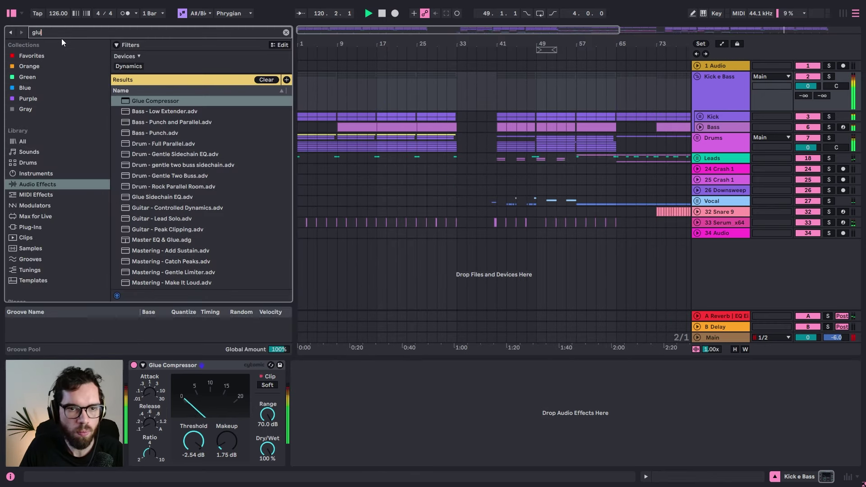
key("BackSpace")
key("BackSpace")
key("BackSpace")
type("sat")
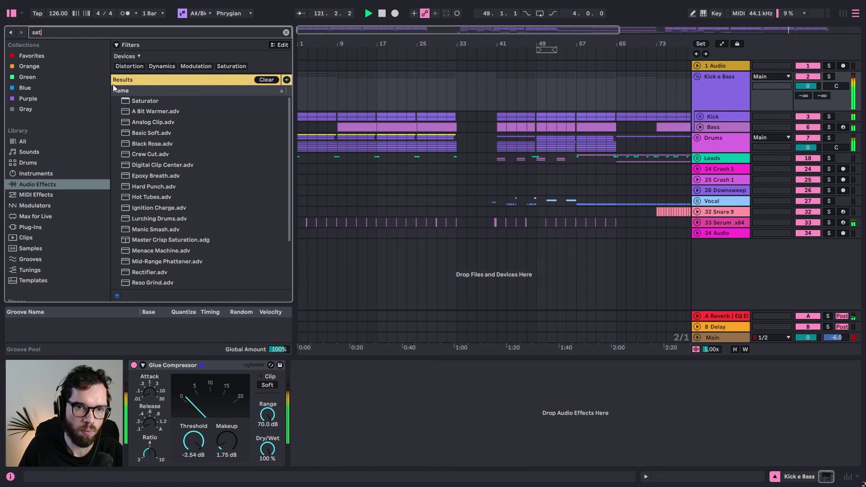
key("Down")
key("Return")
left_click(11, 14)
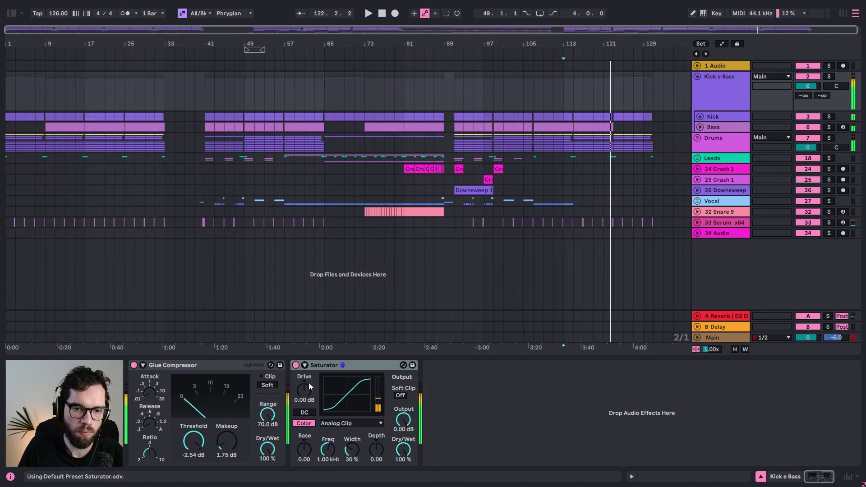
Step: Expand the Saturator, choose the Medium Curve type, and set its Dry/Wet to about 8.73% during playback
left_click(305, 365)
left_click(348, 424)
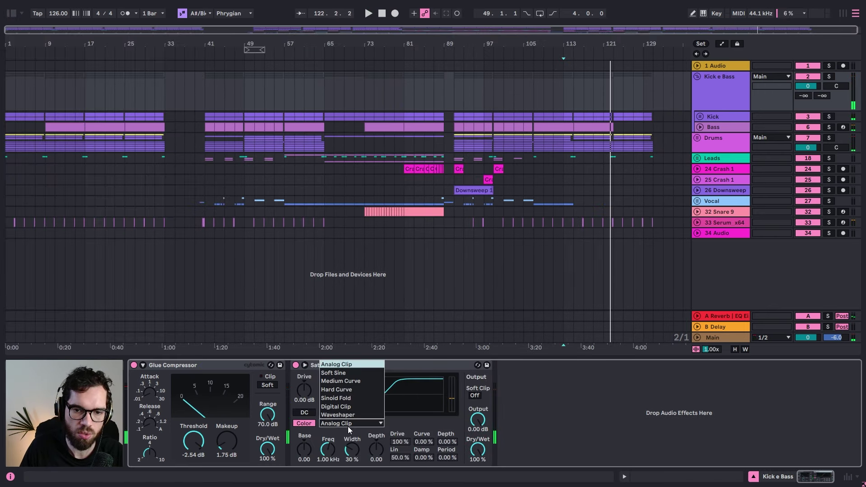
left_click(346, 382)
key("space")
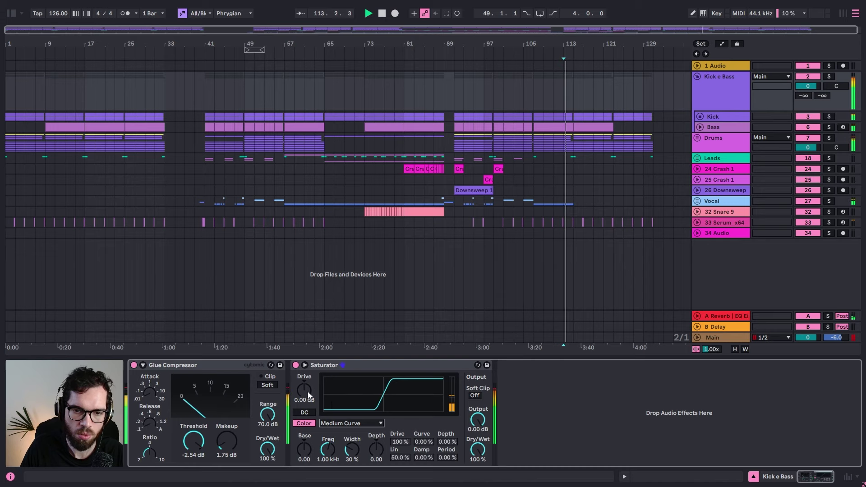
left_click_drag(478, 450, 478, 467)
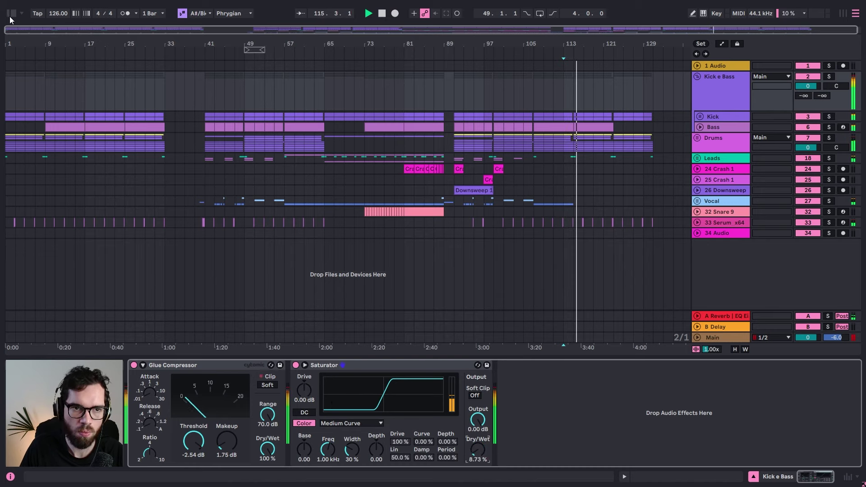
Step: Add a Limiter after the Saturator on the Kick e Bass group, and play back from the start of the second drop
left_click(9, 16)
left_click(48, 28)
type("limit")
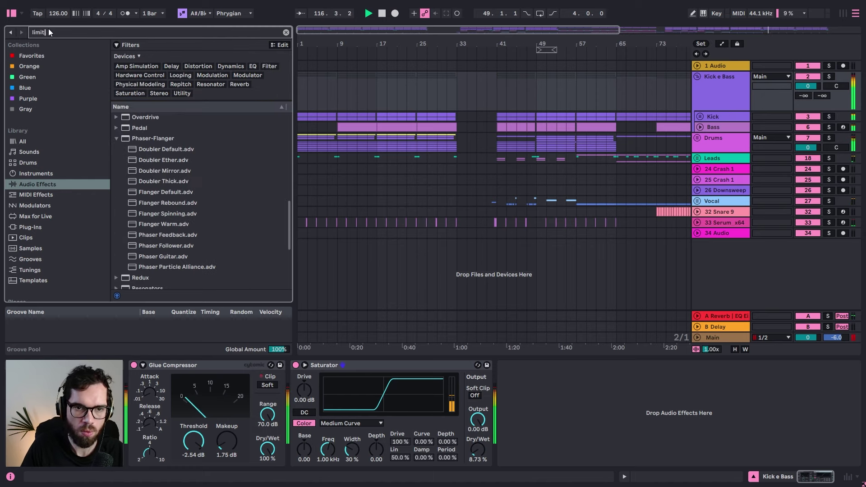
type("er")
key("Down")
key("Return")
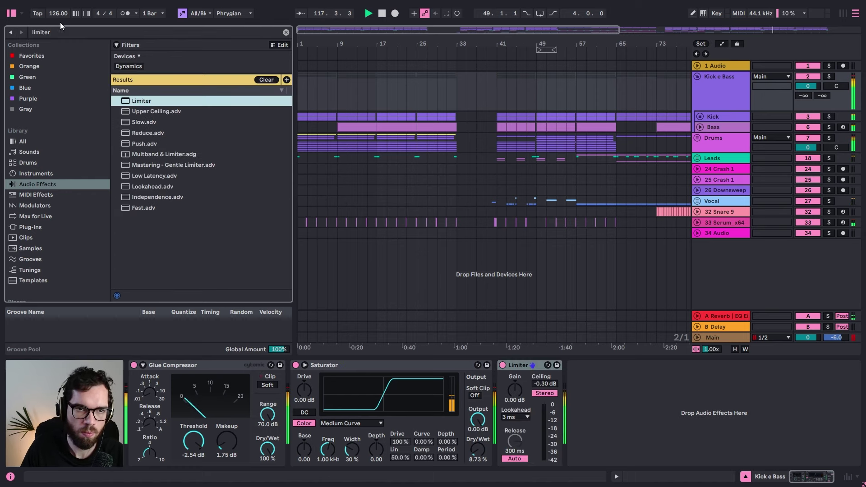
left_click(10, 16)
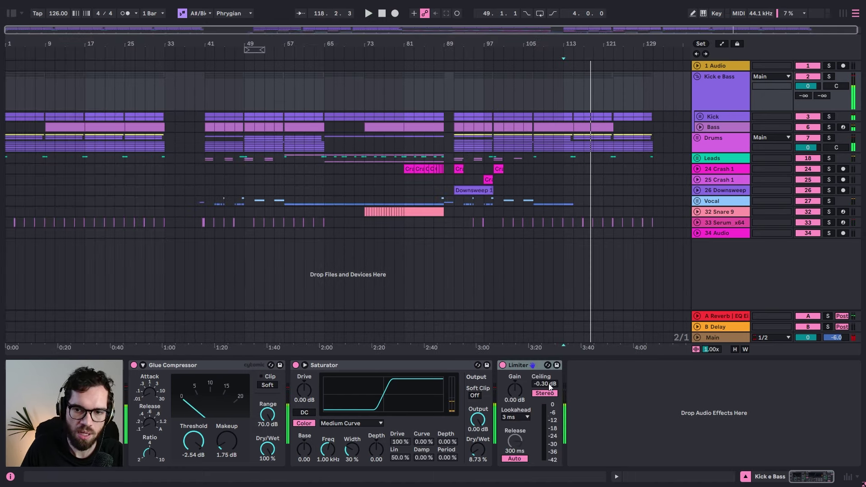
left_click(458, 97)
key("space")
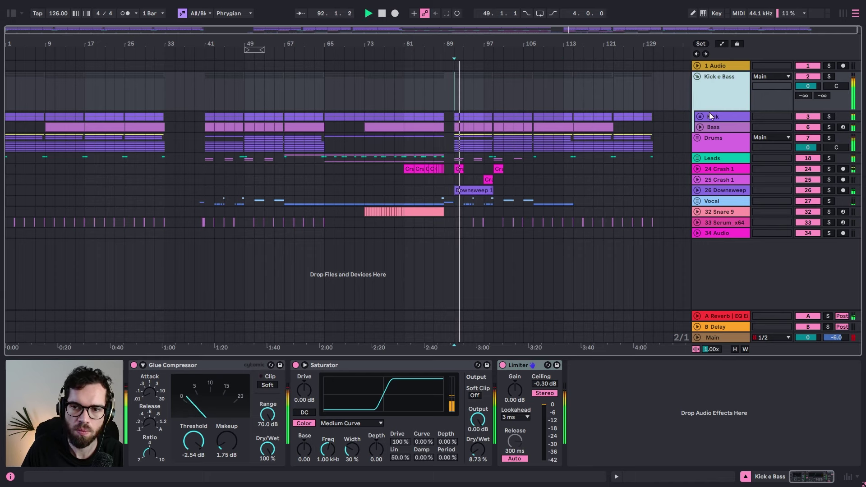
Step: Insert a Drum Buss between EQ Eight and the Glue Compressor on the Drums group and set its Dry/Wet to 40%
left_click(713, 137)
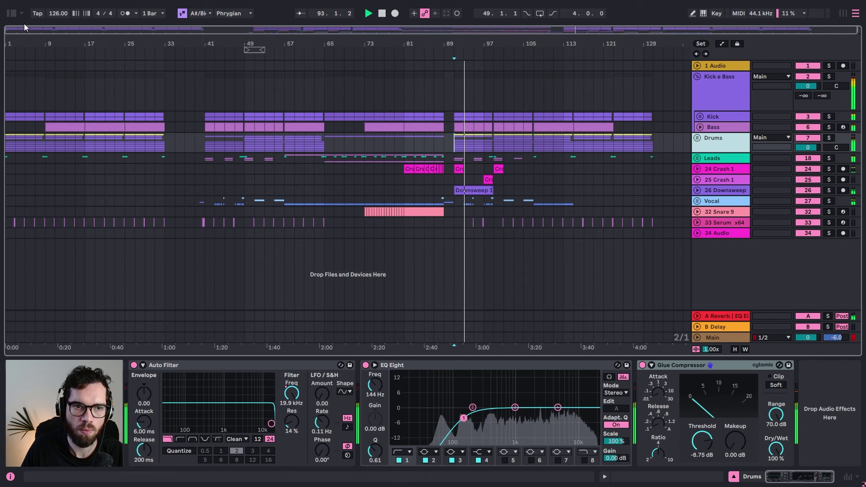
left_click(11, 14)
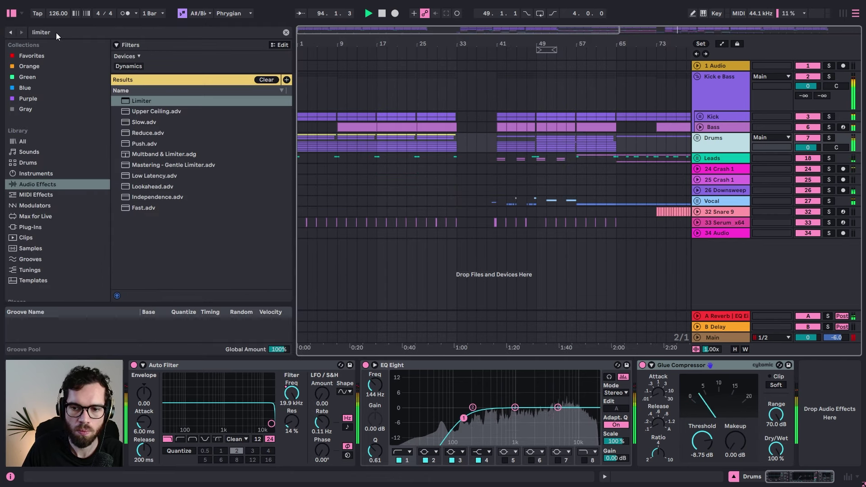
key("ctrl+f")
type("dr")
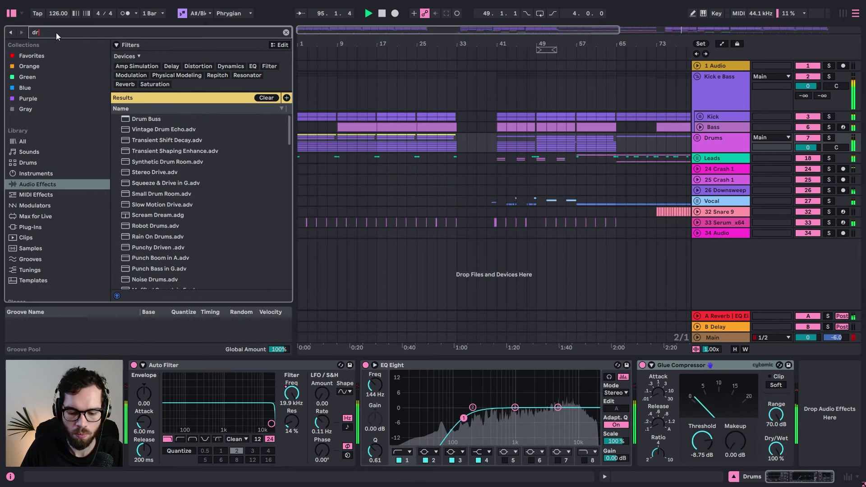
type("u")
left_click_drag(148, 119, 663, 368)
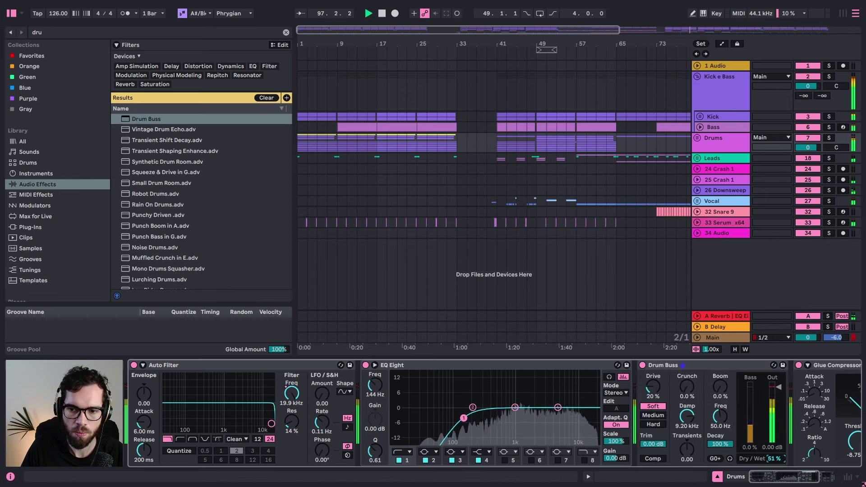
left_click_drag(776, 459, 789, 476)
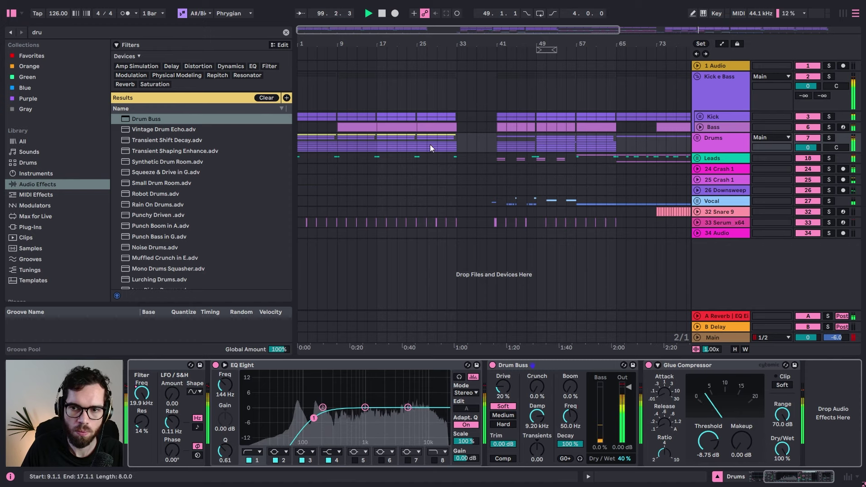
Step: Search the audio effects for "sat" and insert a Saturator between EQ Eight and Drum Buss on the Drums group
left_click(700, 142)
left_click(99, 30)
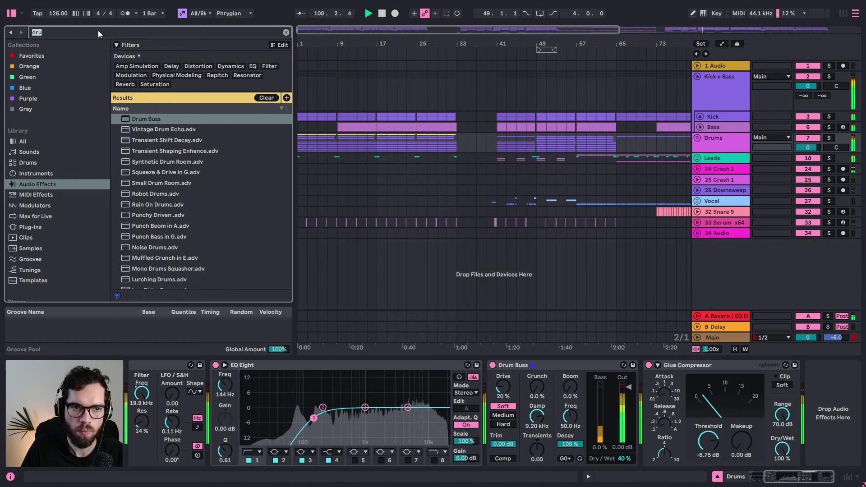
type("sat")
left_click_drag(155, 103, 548, 407)
left_click(666, 366)
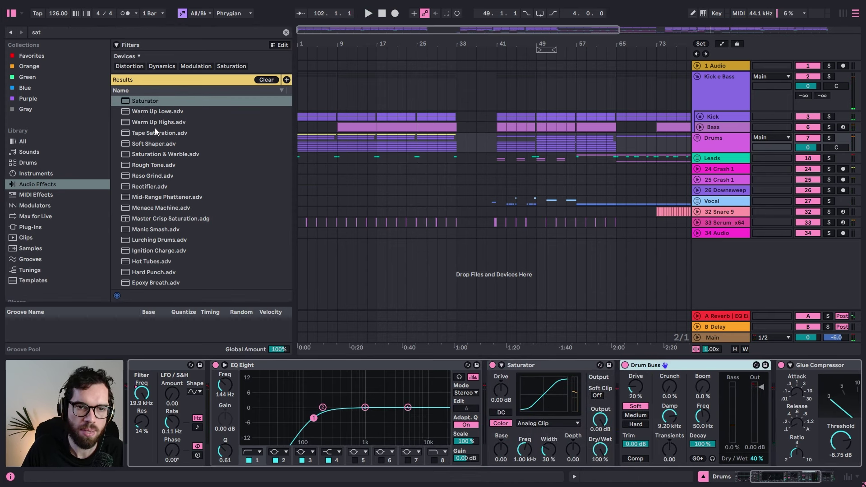
Step: Load the A Bit Warmer preset in place of the Drums group's Saturator and lower its output to -7.71 dB
scroll(155, 185, "down", 2)
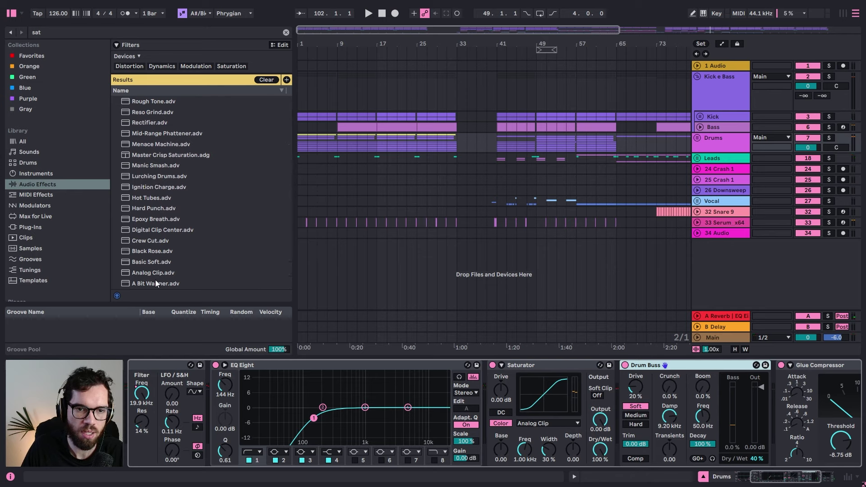
left_click_drag(157, 284, 508, 371)
key("space")
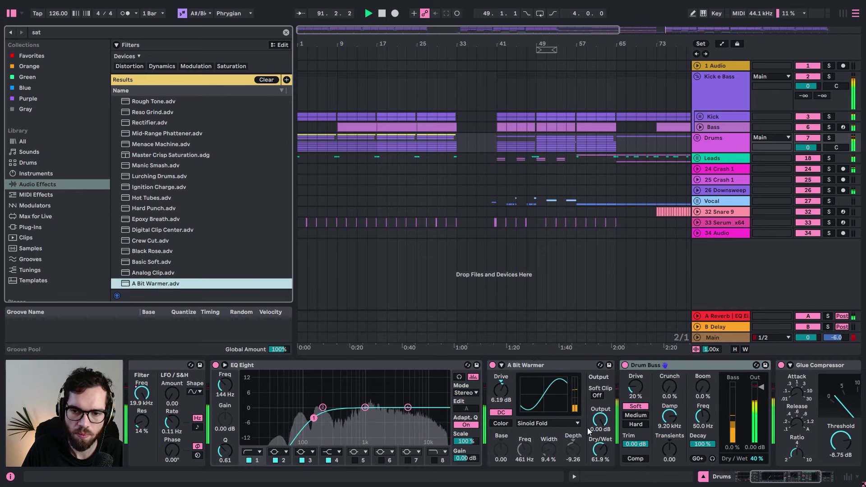
left_click(599, 420)
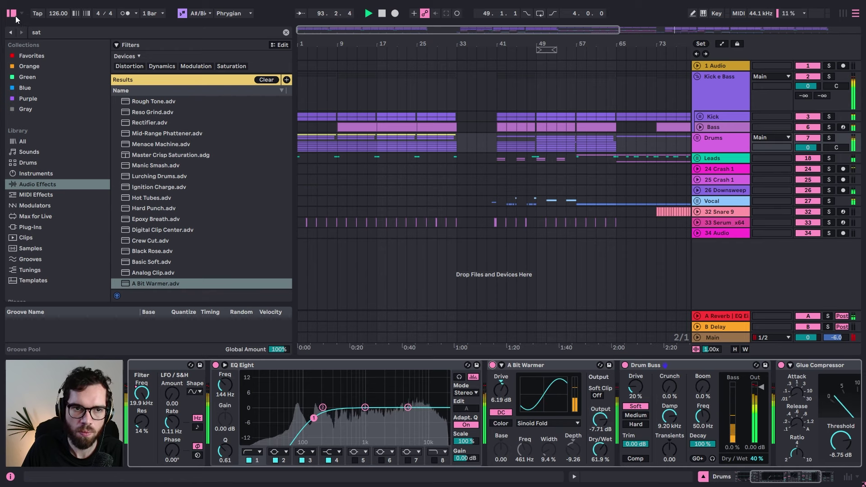
Step: Hide the browser and play the arrangement from bar 29
key("ctrl+alt+b")
left_click(195, 149)
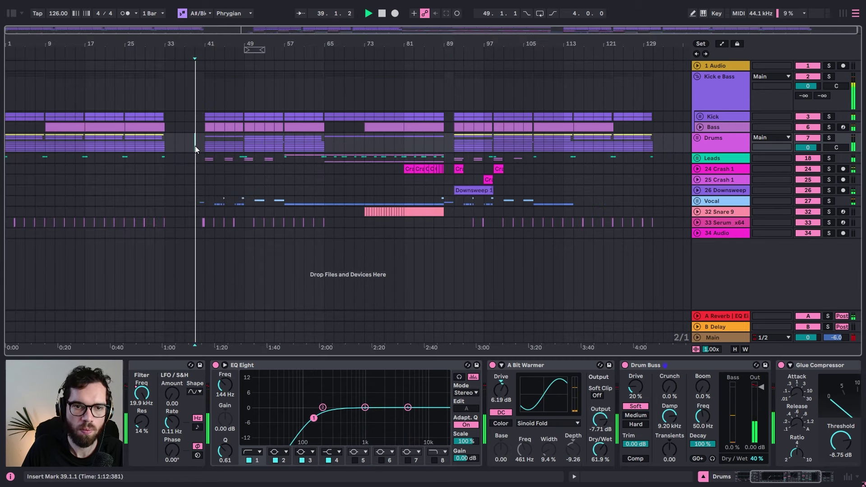
left_click(161, 151)
left_click(144, 141)
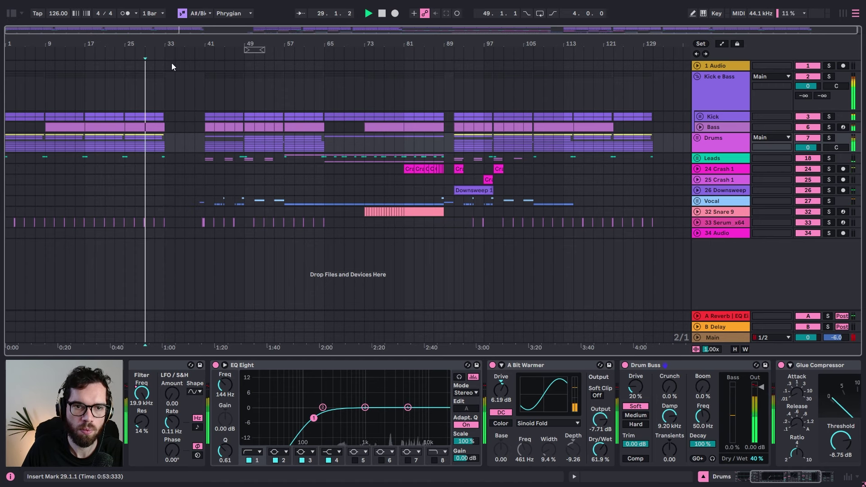
key("plus")
key("plus")
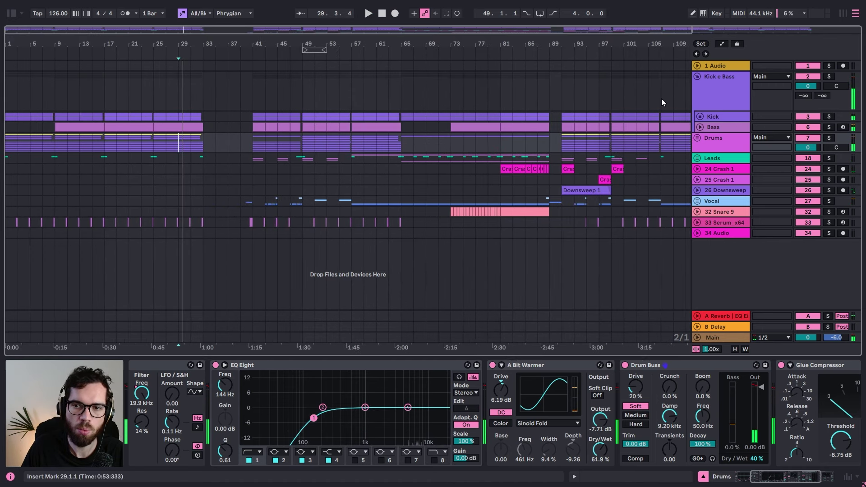
Step: Fold the Kick e Bass group and insert a copy of bars 81 to 89 of all tracks at bar 33
left_click(696, 80)
left_click(697, 76)
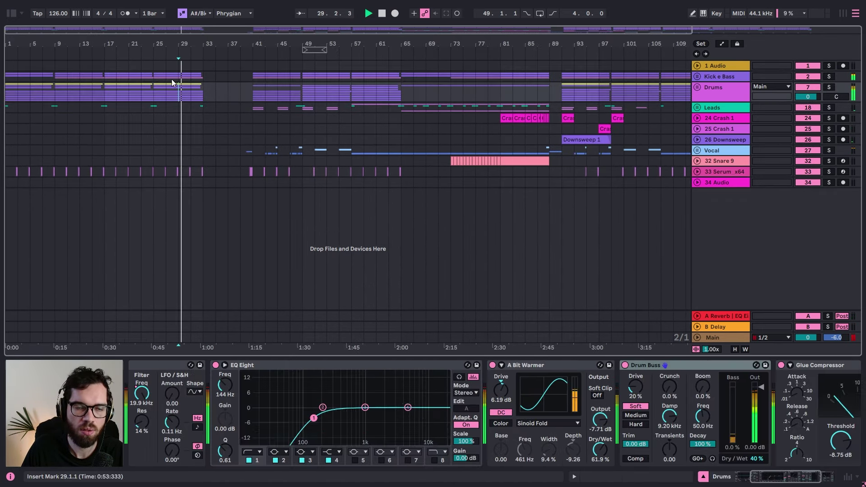
left_click(171, 83)
left_click_drag(156, 66, 209, 185)
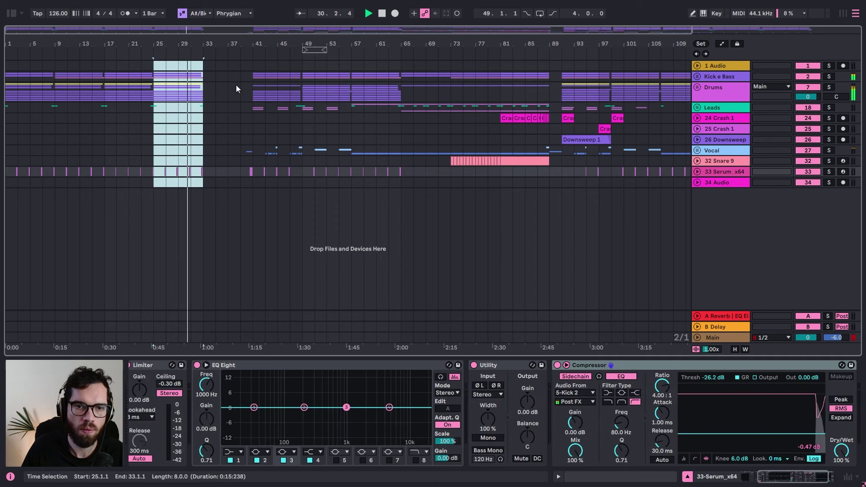
left_click_drag(504, 72, 553, 180)
key("ctrl+c")
left_click(206, 73)
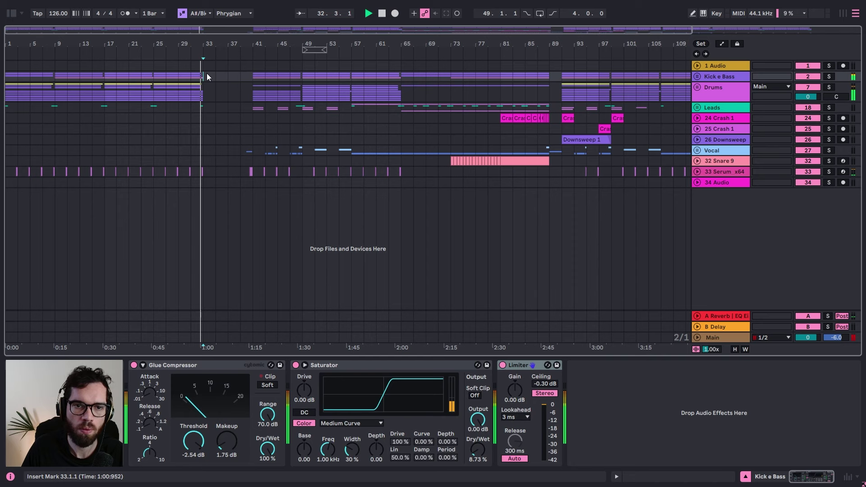
key("ctrl+shift+v")
Step: Delete the Pad clip between bars 33 and 41 inside the Leads group and fold the group again
left_click(255, 106)
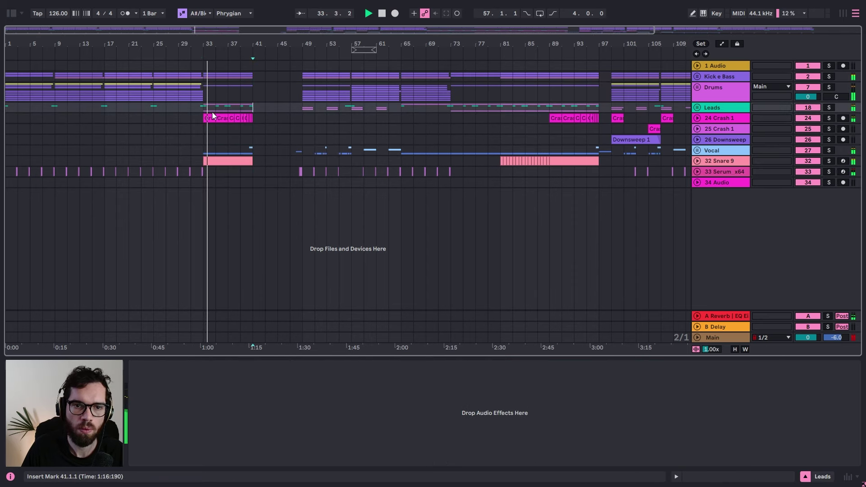
left_click(191, 140)
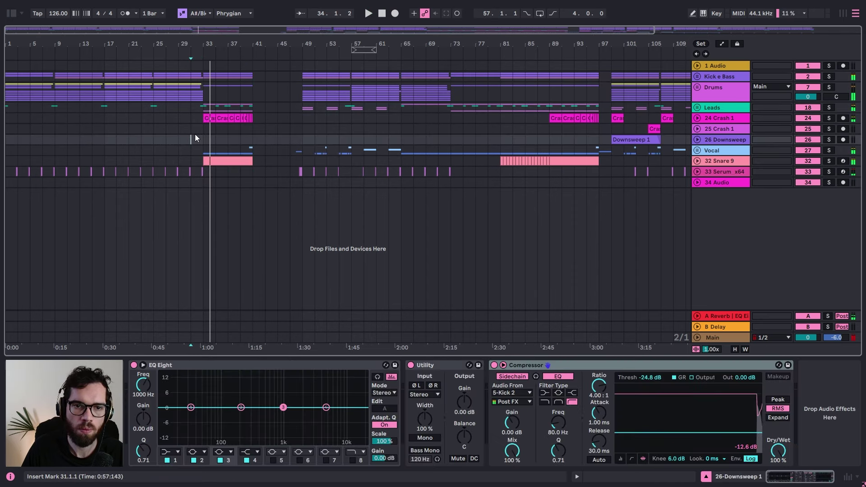
left_click(697, 108)
left_click(228, 145)
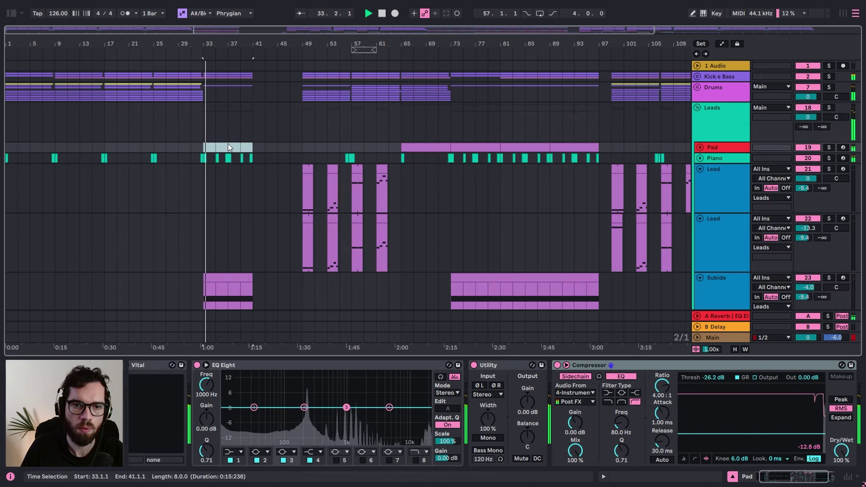
key("Delete")
left_click(215, 124)
left_click(701, 113)
key("ctrl+a")
left_click(699, 108)
Step: Show the automation inside the Kick e Bass group and remove the Kick group's Auto Filter frequency peak at bar 41
left_click(515, 91)
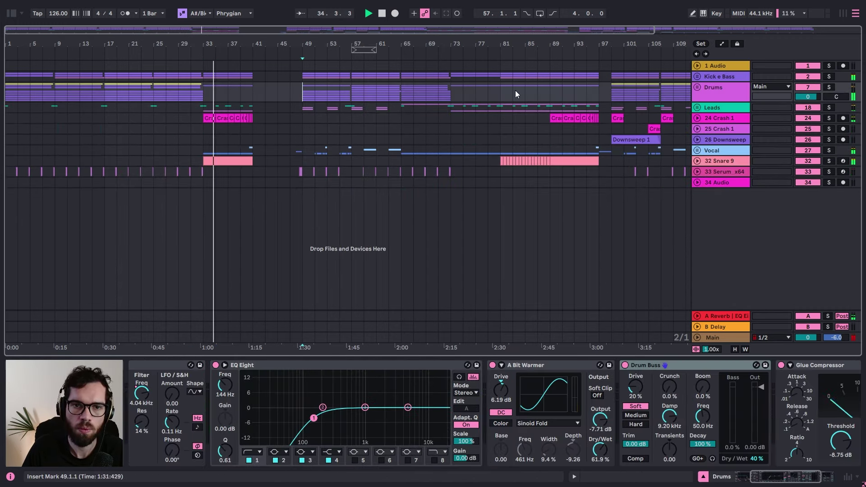
left_click(687, 77)
key("u")
key("a")
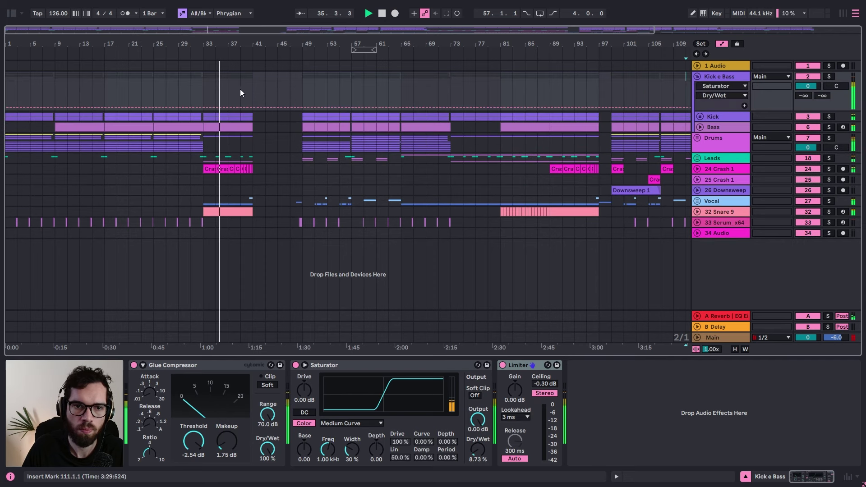
left_click(745, 86)
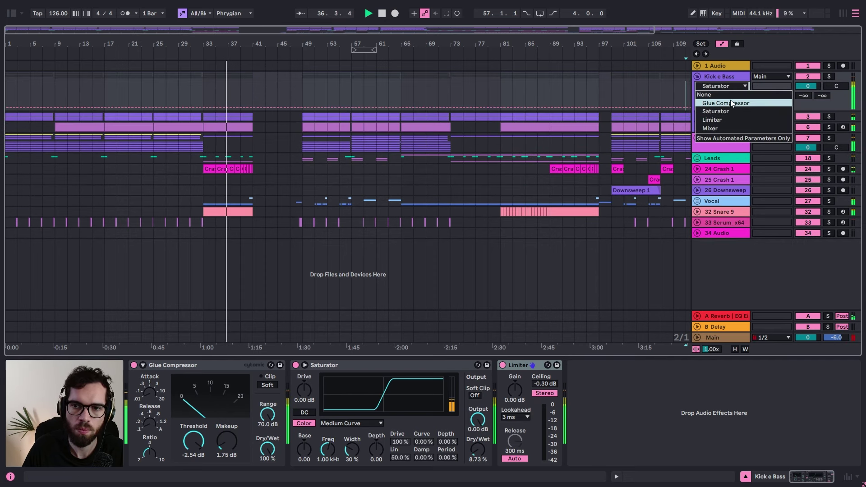
left_click(727, 88)
left_click(700, 117)
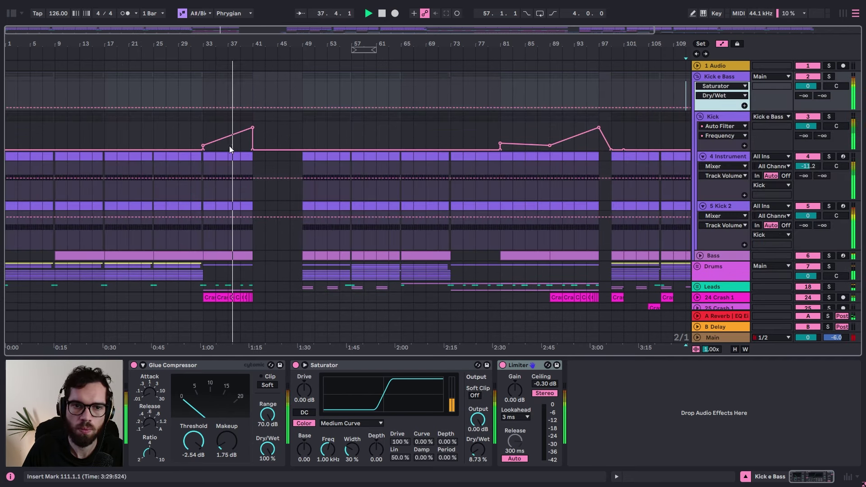
left_click(250, 128)
left_click(201, 135)
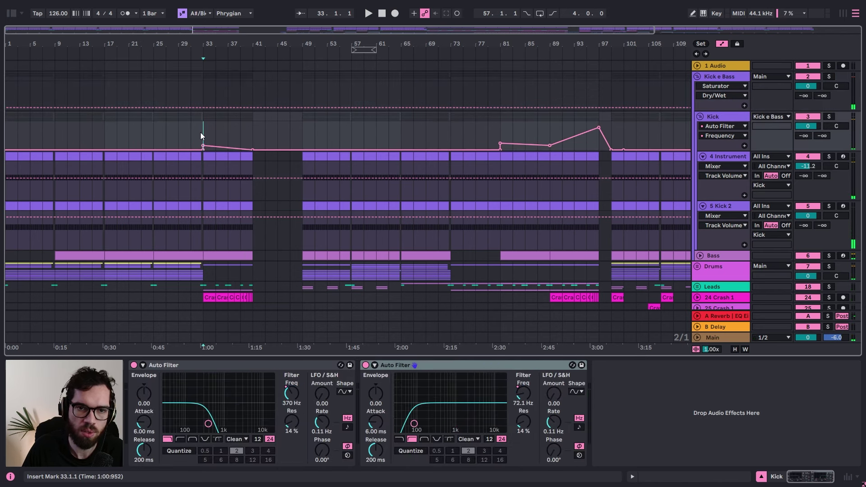
key("space")
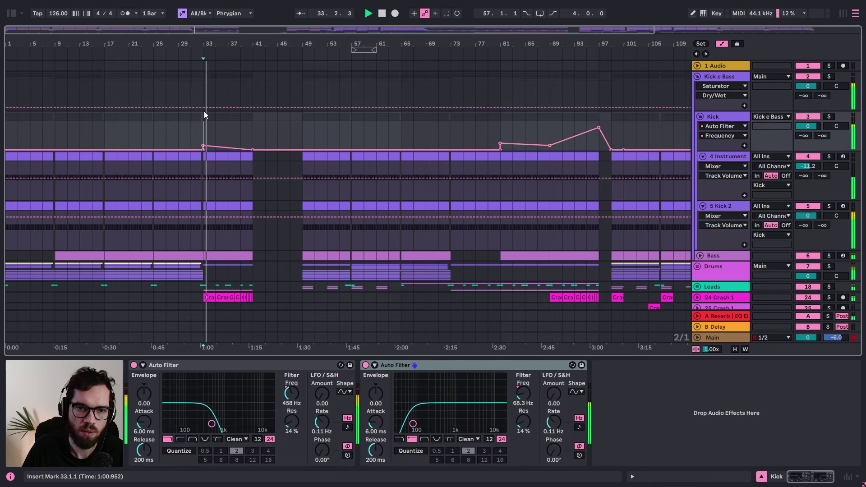
left_click_drag(206, 45, 397, 90)
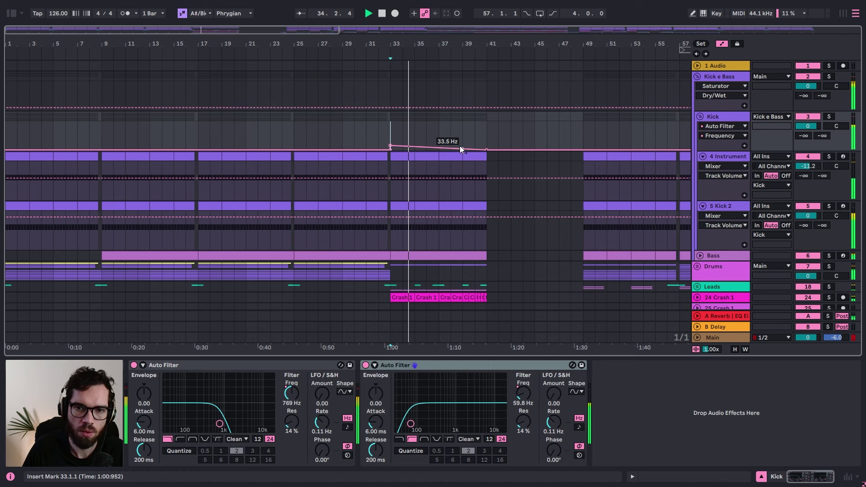
left_click_drag(486, 149, 486, 149)
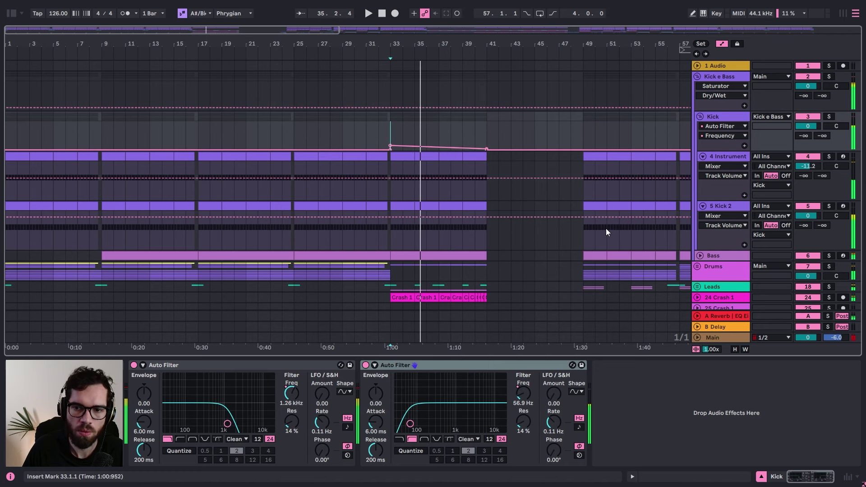
Step: Reshape the Snare 9 Auto Filter frequency automation into a rise from bar 33 to bar 41 and lower its starting point
scroll(677, 235, "down", 3)
left_click(698, 258)
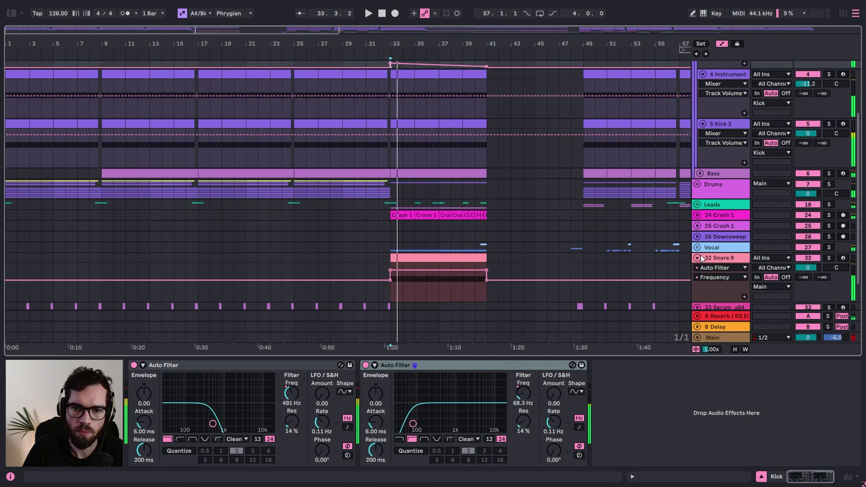
left_click(390, 270)
key("space")
left_click(390, 261)
left_click(378, 267)
key("space")
key("space")
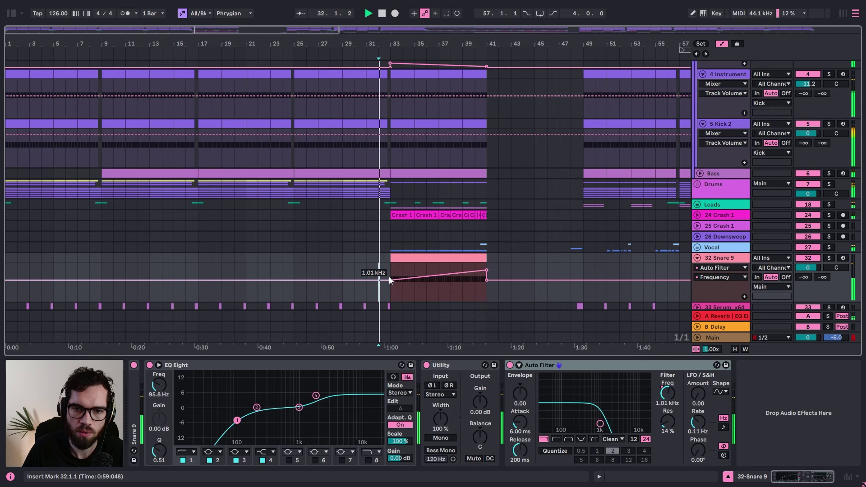
left_click_drag(389, 277, 389, 280)
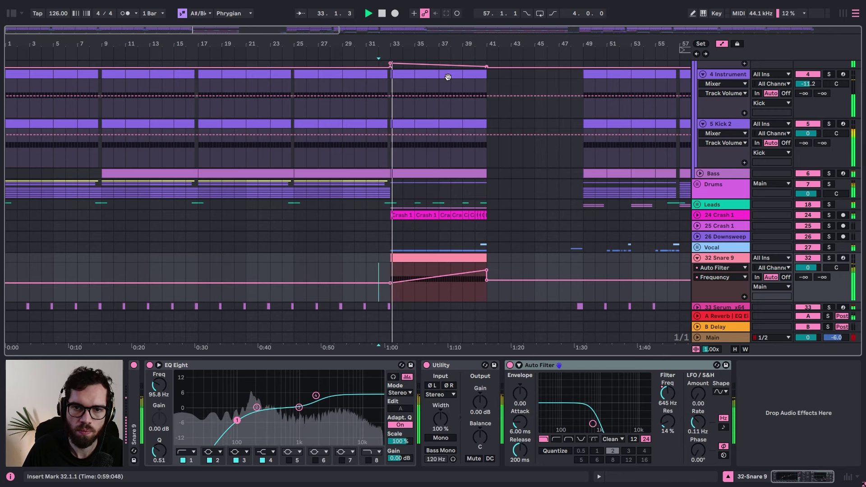
Step: Fold the Kick e Bass group and place a copy of the Downsweep 1 clip at bar 33 on its track
scroll(448, 77, "down", 3)
scroll(696, 136, "up", 4)
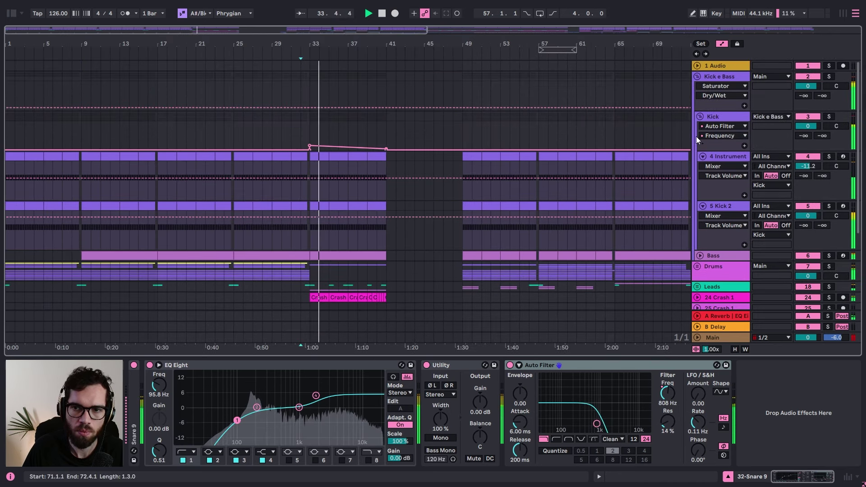
left_click(717, 77)
left_click(697, 76)
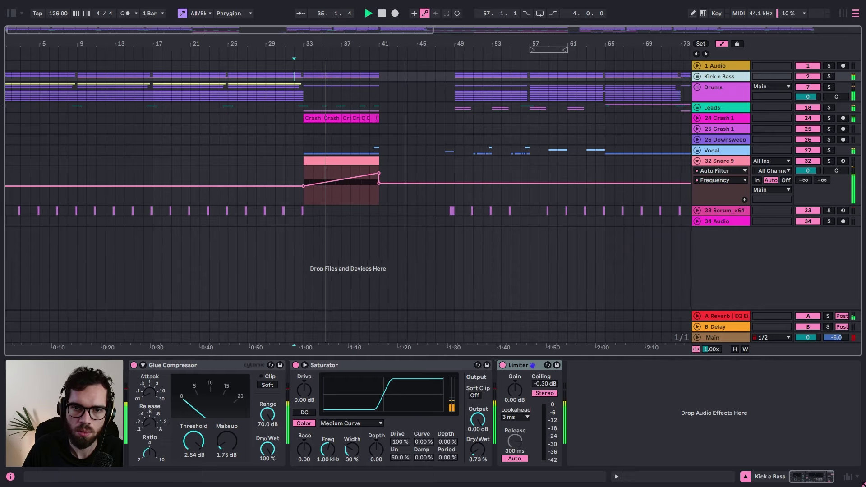
scroll(404, 108, "down", 4)
left_click(316, 107)
left_click_drag(493, 139, 179, 138)
left_click_drag(185, 44, 359, 212)
Step: Play the transition from bar 39 with automation hidden and the Vocal group and its 31 VOX_URG track unfolded
key("a")
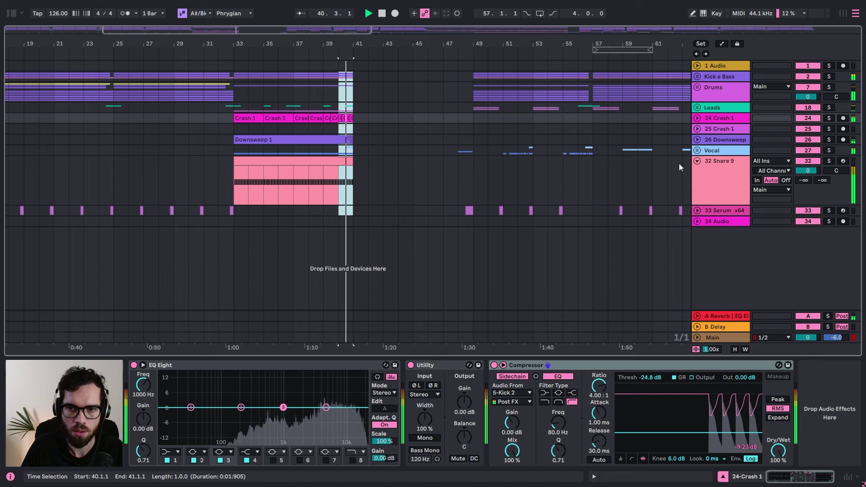
left_click(697, 150)
scroll(543, 177, "down", 2)
left_click(323, 212)
key("space")
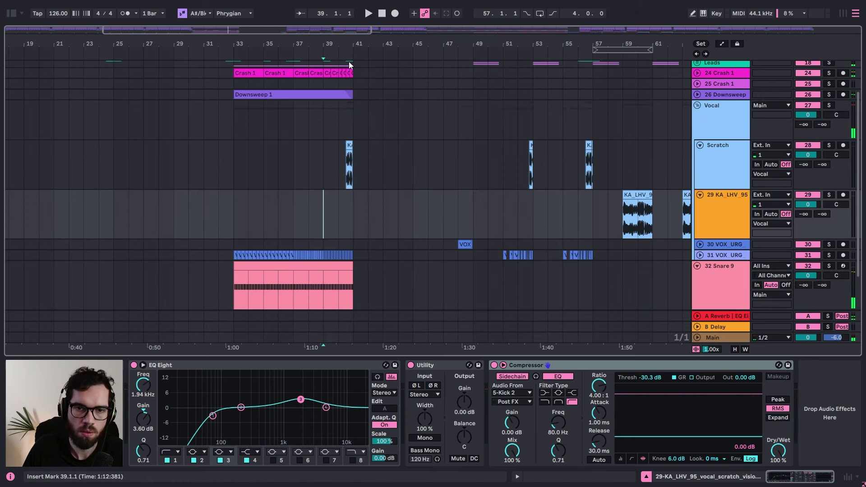
key("space")
left_click_drag(344, 44, 491, 44)
key("space")
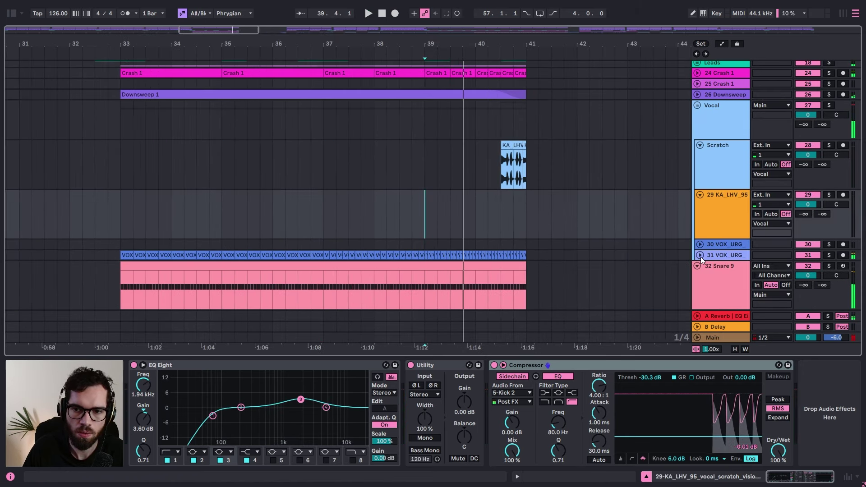
left_click(700, 255)
Step: Delete the seven bars of time from bar 41 to bar 48 across the arrangement
left_click_drag(545, 43, 393, 35)
mouse_move(647, 244)
left_mouse_down()
mouse_move(354, 244)
mouse_move(620, 229)
mouse_move(640, 243)
left_mouse_up()
key("ctrl+z")
key("ctrl+shift+Delete")
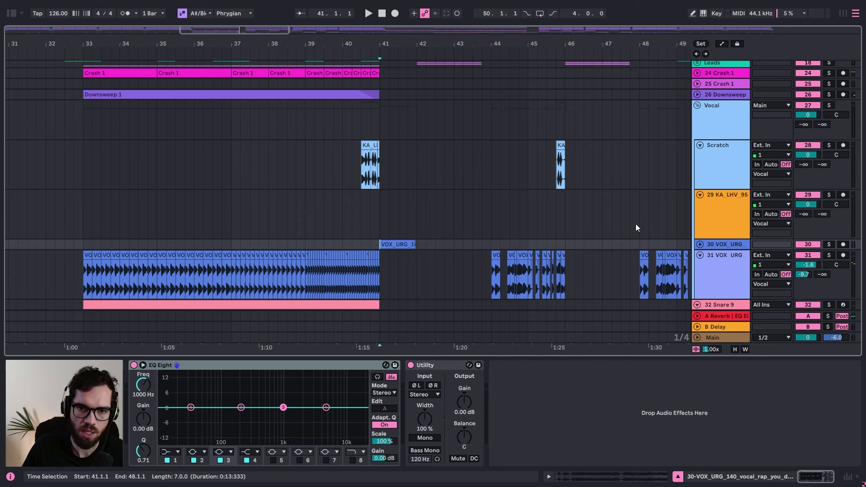
Step: Show the automation, fold the Vocal group and delete the bar of time between bars 40 and 41
key("a")
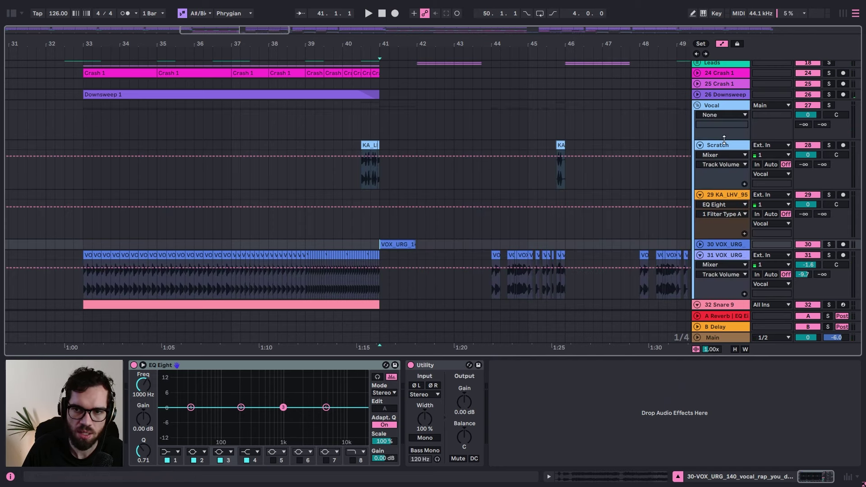
left_click(697, 105)
left_click_drag(380, 152, 352, 113)
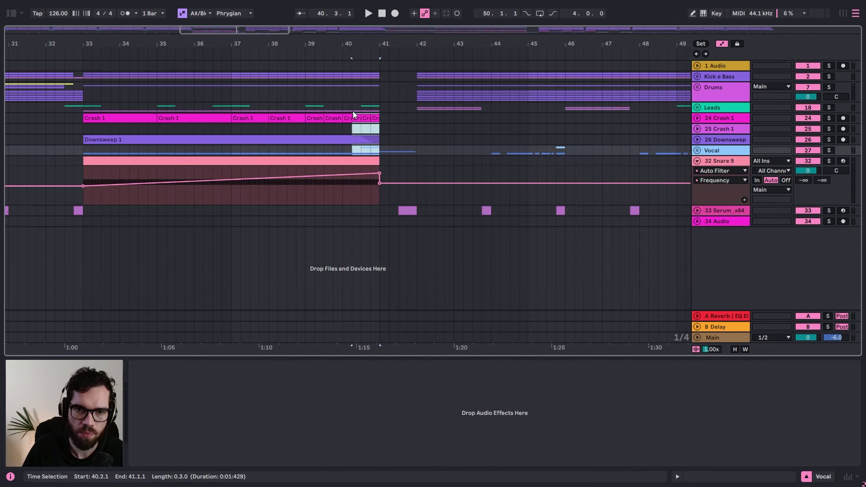
left_click_drag(342, 78, 341, 79)
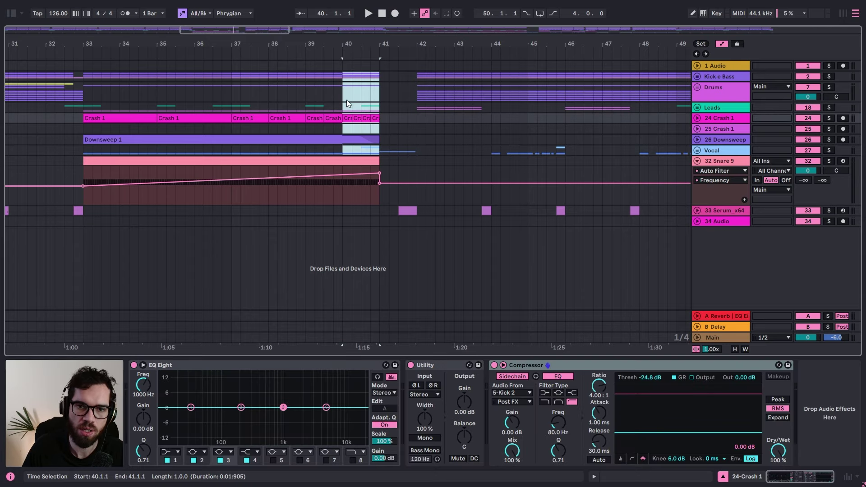
key("ctrl+shift+Delete")
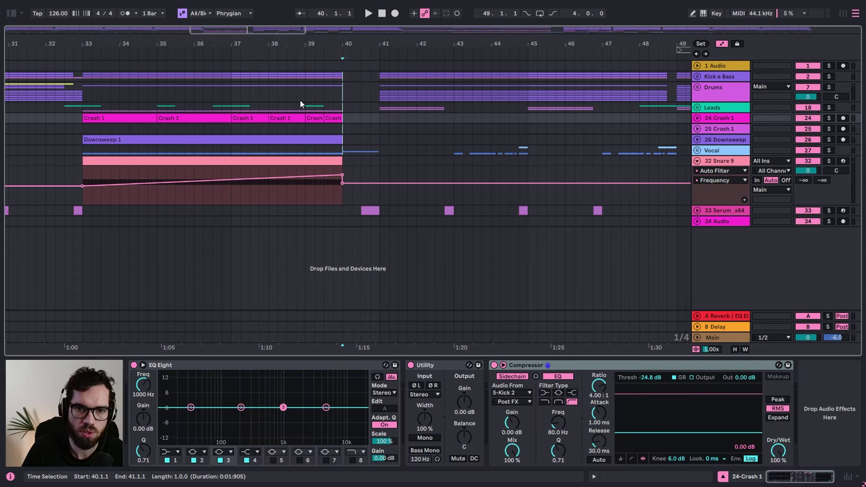
Step: Raise the bar 40 end point of the Snare 9 Auto Filter frequency automation and play the transition from just before bar 33
left_click(259, 96)
key("space")
left_click_drag(343, 175, 342, 170)
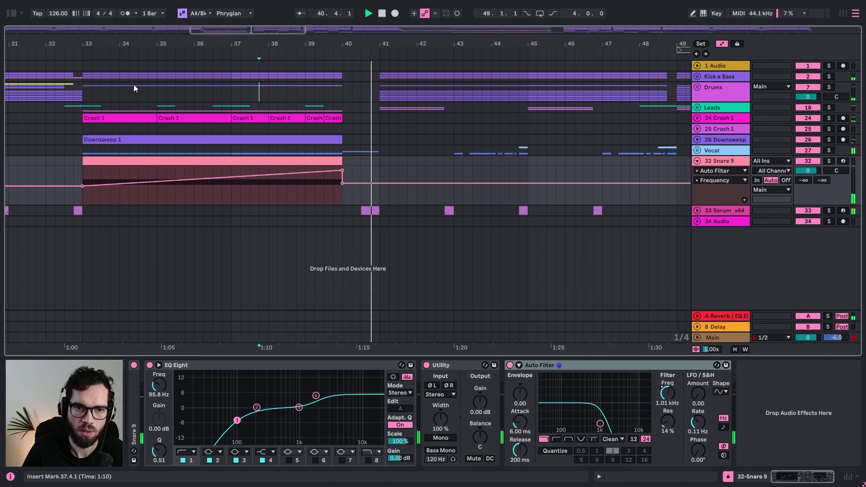
left_click(74, 87)
key("space")
key("space")
scroll(459, 131, "left", 2)
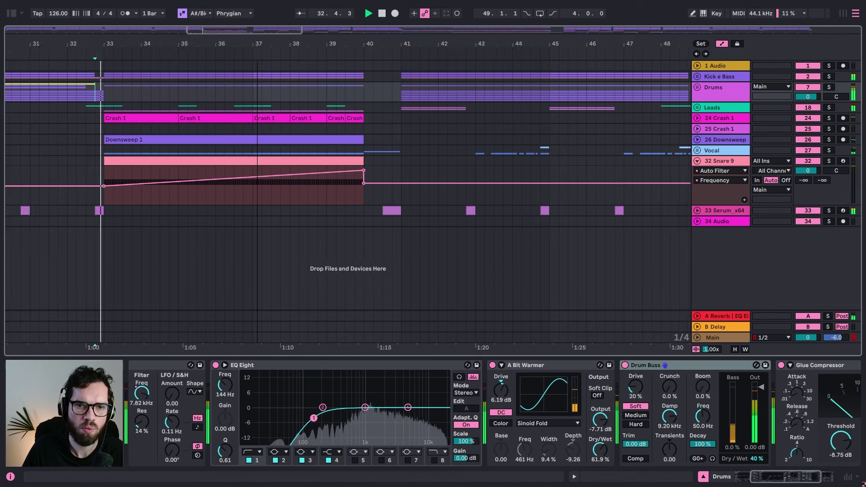
Step: Hide the automation and place a copy of the Downsweep 1 clip at bar 41 on the same track
scroll(459, 131, "down", 3)
key("a")
left_click(350, 139)
key("ctrl+c")
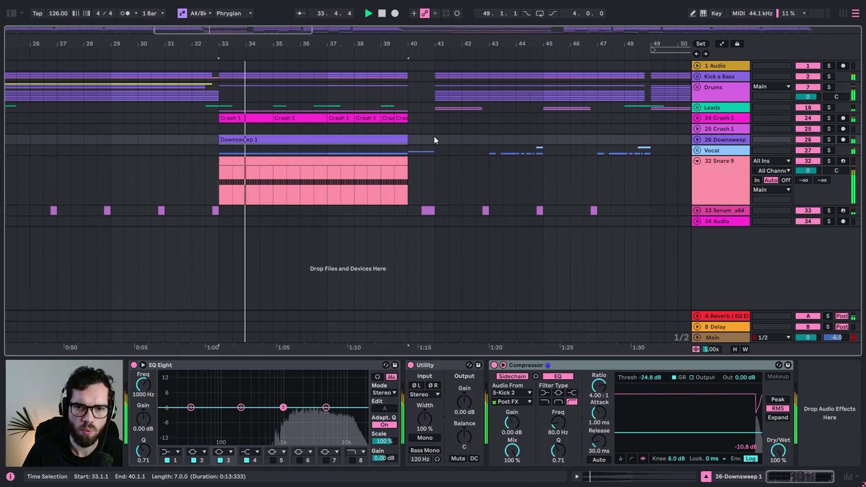
left_click(434, 139)
key("ctrl+v")
Step: Insert an audio track below the Downsweep track and search the Budemberg - Sample Pack folder for "upl", opening its Uplifters folder
key("ctrl+t")
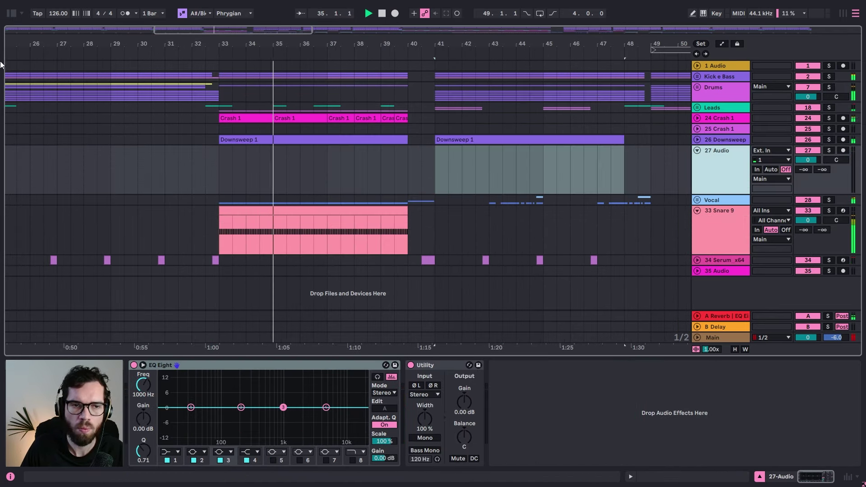
left_click(10, 13)
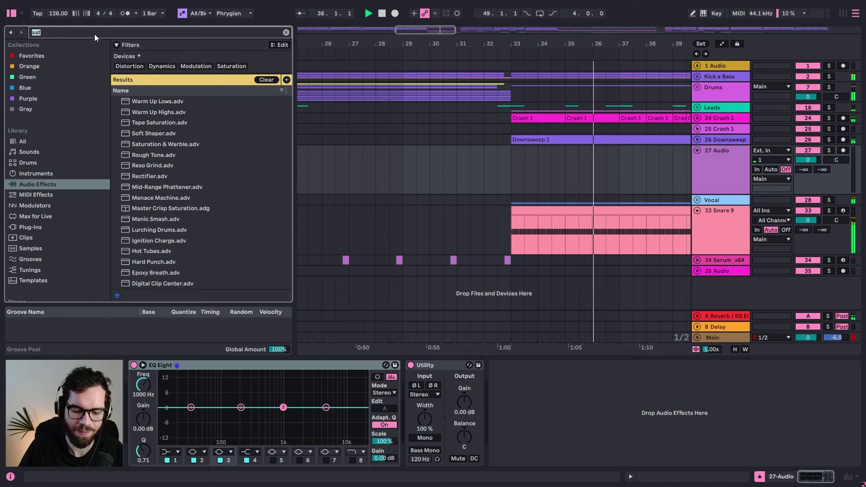
type("upl")
scroll(56, 268, "down", 5)
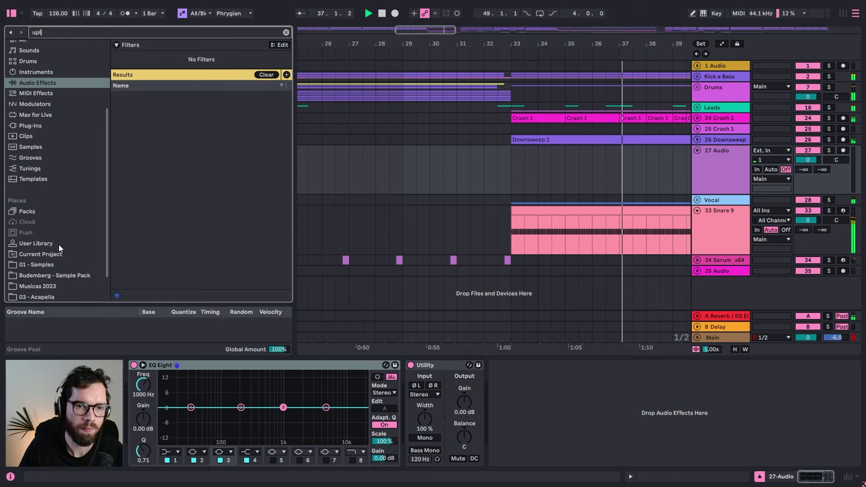
left_click(55, 231)
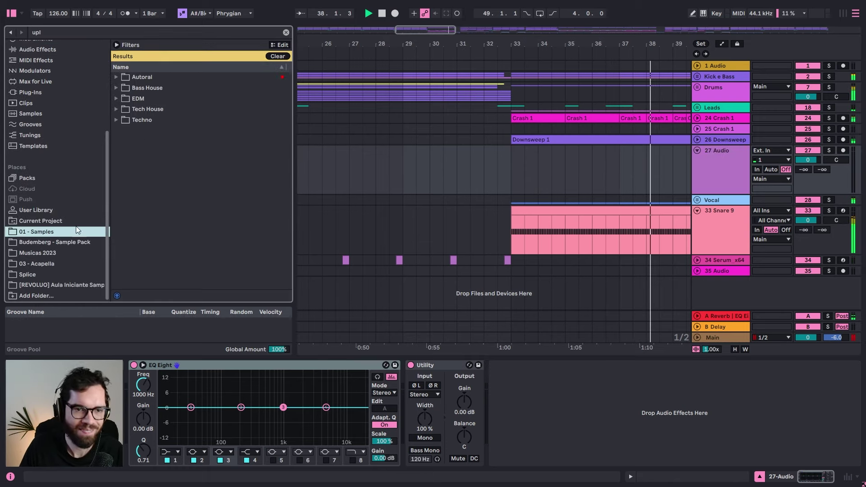
left_click(68, 242)
left_click(131, 88)
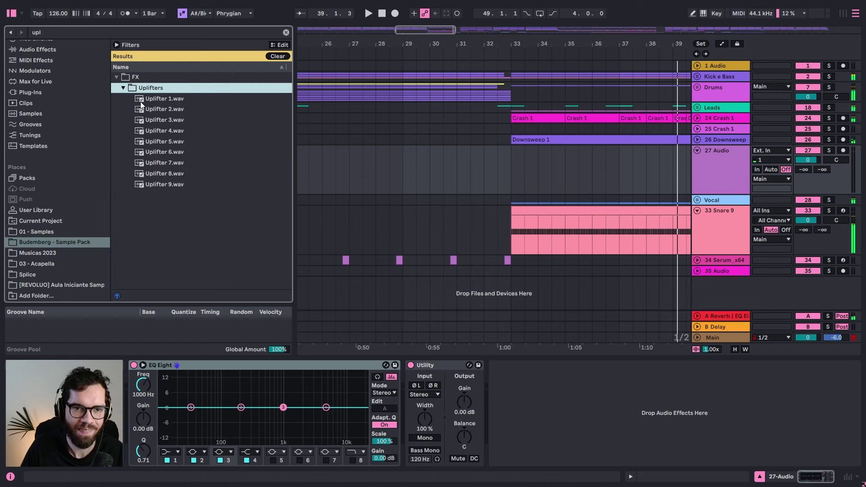
Step: Audition the uplifter samples, place Uplifter 7.wav at bar 33 on the new audio track and hide the browser
left_click(141, 102)
left_click(163, 109)
left_click(166, 120)
left_click(172, 141)
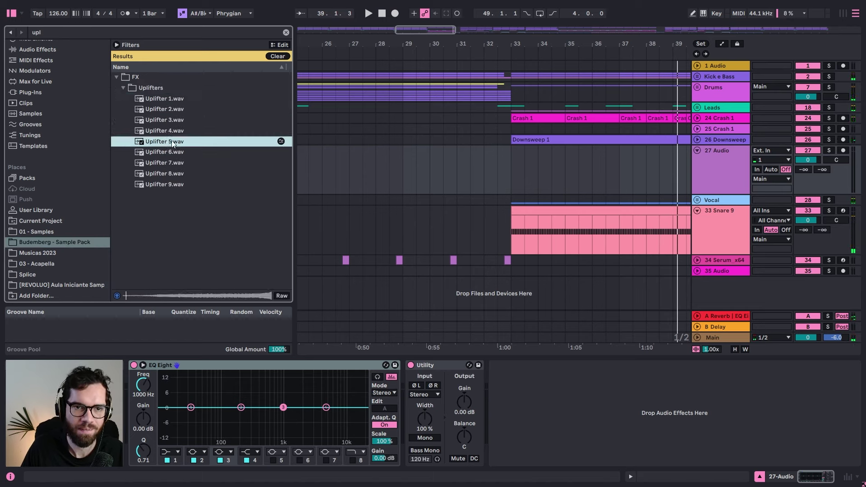
left_click(174, 132)
left_click(172, 152)
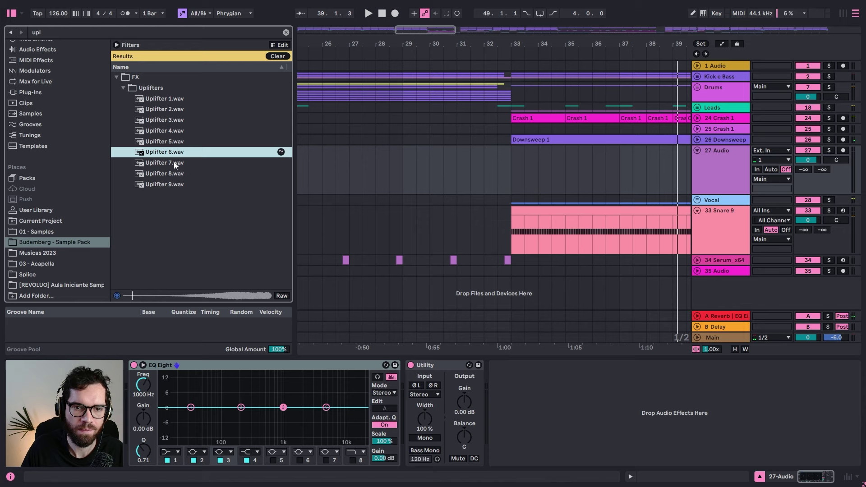
left_click(174, 162)
left_click_drag(175, 167, 495, 189)
key("space")
key("ctrl+alt+b")
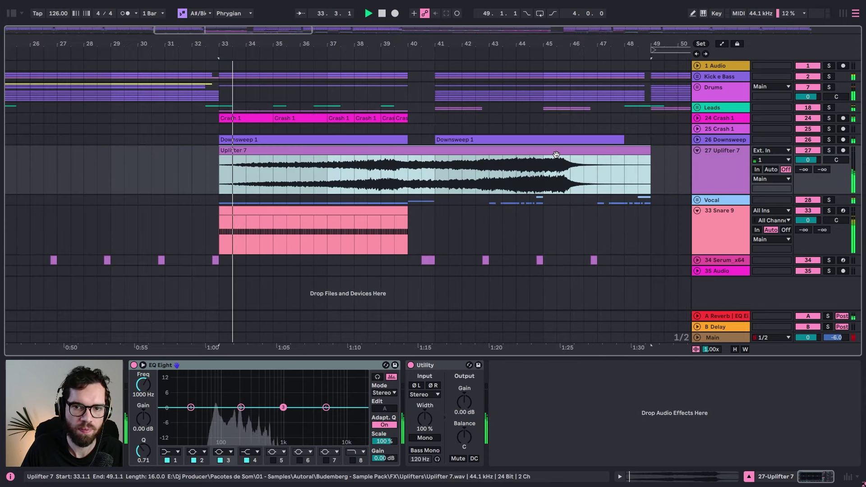
Step: Open the Uplifter 7 clip and set its warp tempo to 128 BPM
left_click(570, 156)
double_click(569, 156)
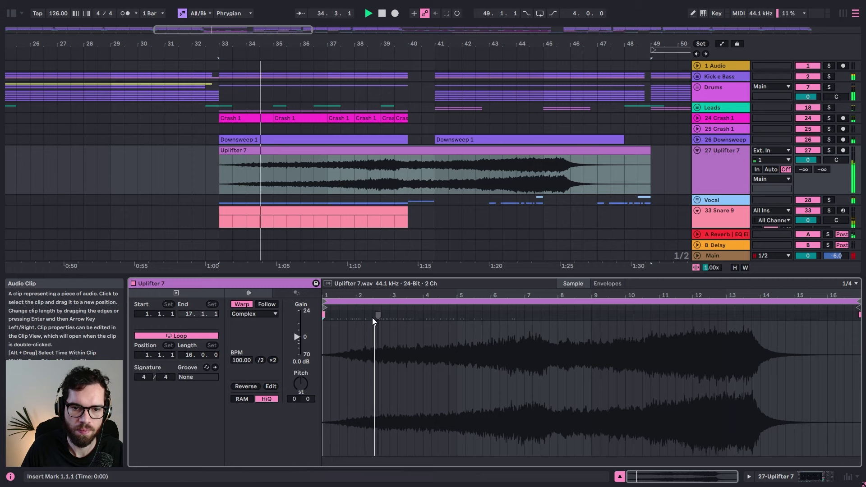
key("space")
type("999")
key("Return")
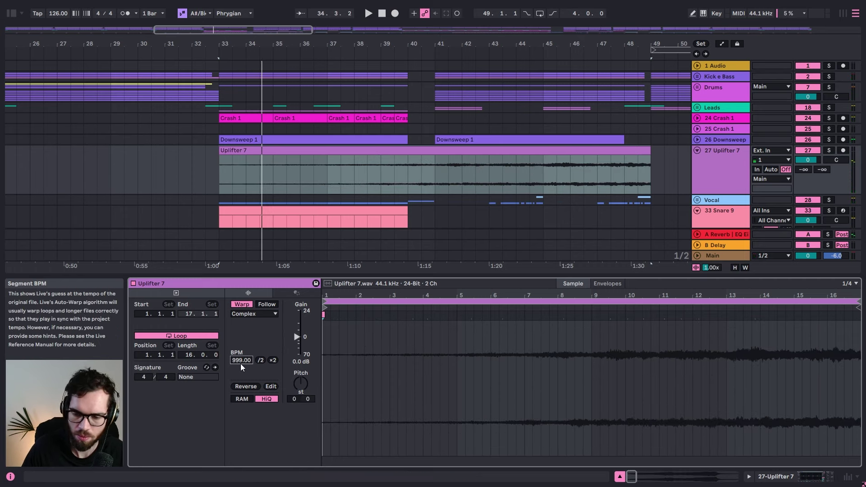
type("128")
key("Return")
key("space")
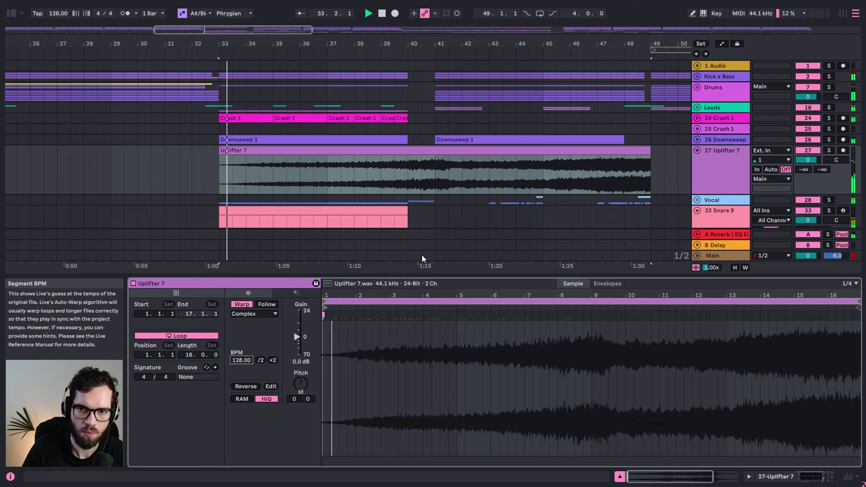
Step: Move the Uplifter 7 clip to start at bar 25 and trim its end to bar 40
left_click_drag(451, 167, 247, 148)
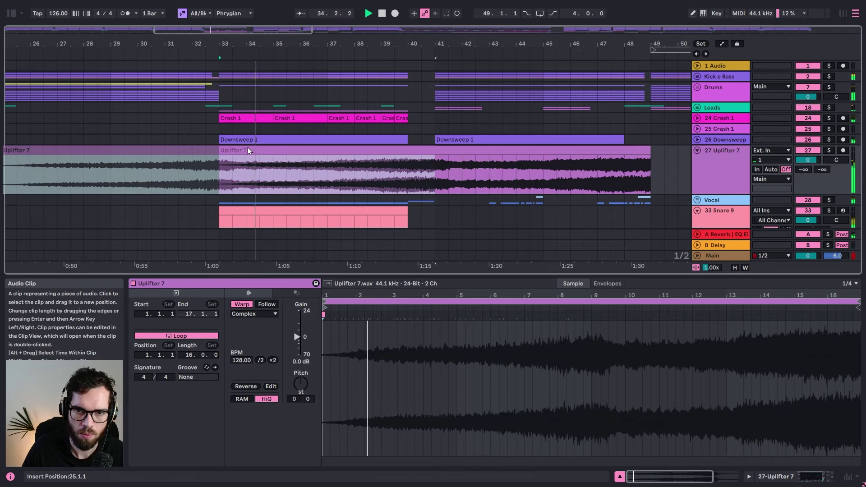
left_click_drag(435, 150, 408, 151)
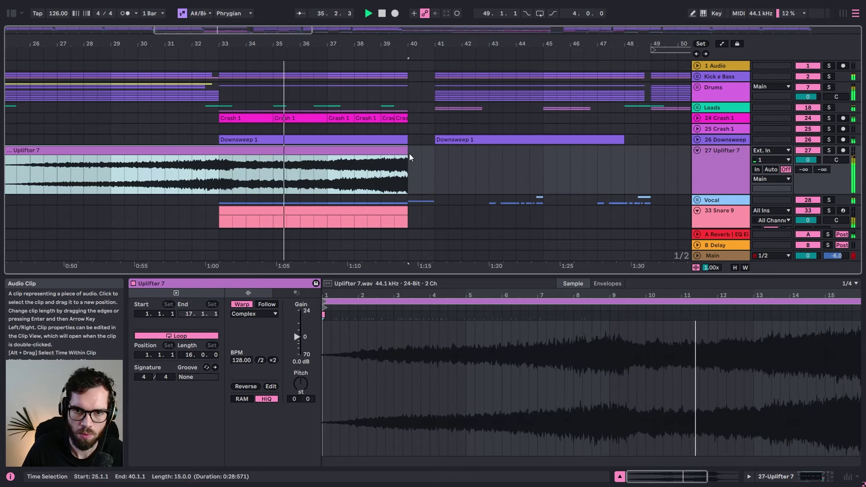
Step: Lower the Uplifter 7 track's volume to -8.8 dB and check the clip against the whole build-up
left_click_drag(808, 159, 808, 181)
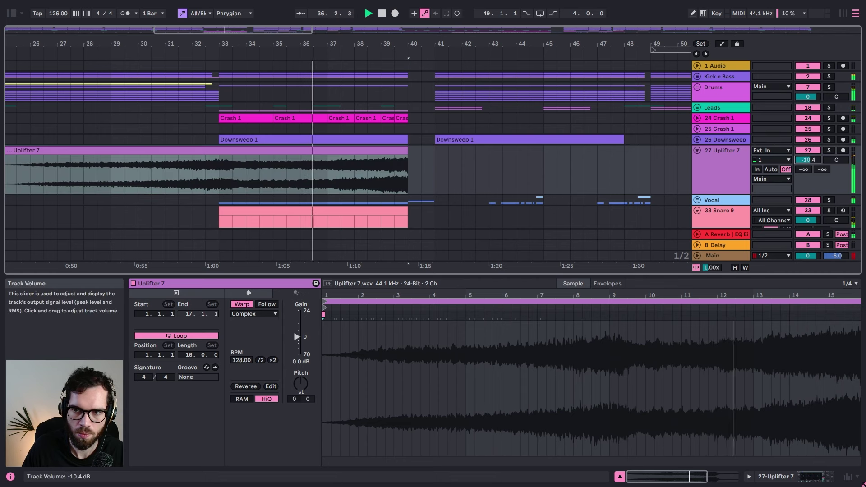
left_click_drag(493, 44, 536, 28)
left_click(373, 149)
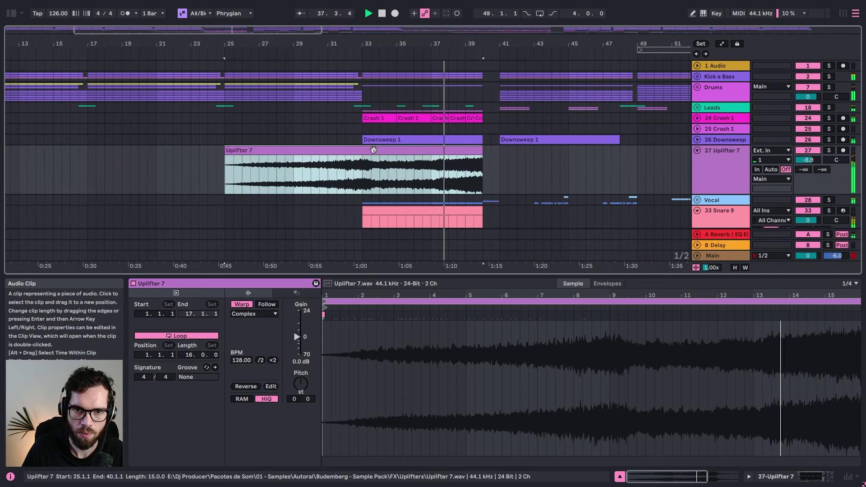
left_click(473, 176)
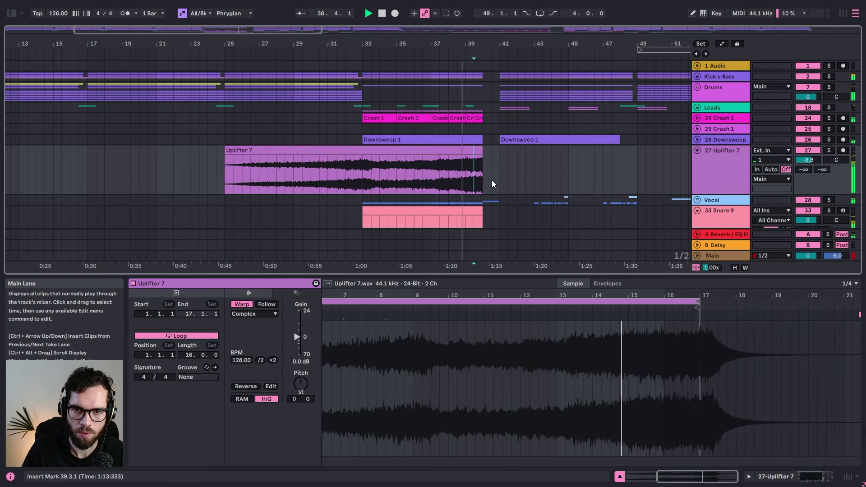
Step: Raise the bar 40 end point of the Kick group's Auto Filter frequency automation and play the change from bar 39
left_click(697, 77)
key("a")
key("a")
left_click(467, 126)
key("space")
key("a")
left_click_drag(481, 148, 478, 135)
key("space")
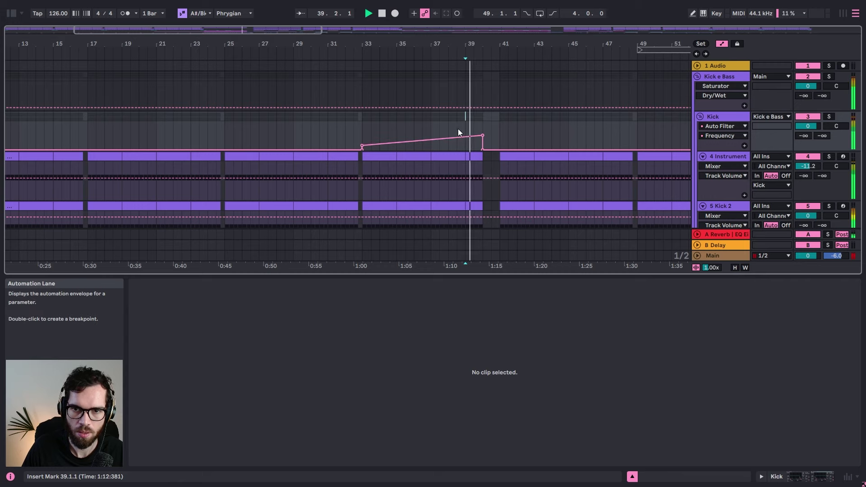
key("a")
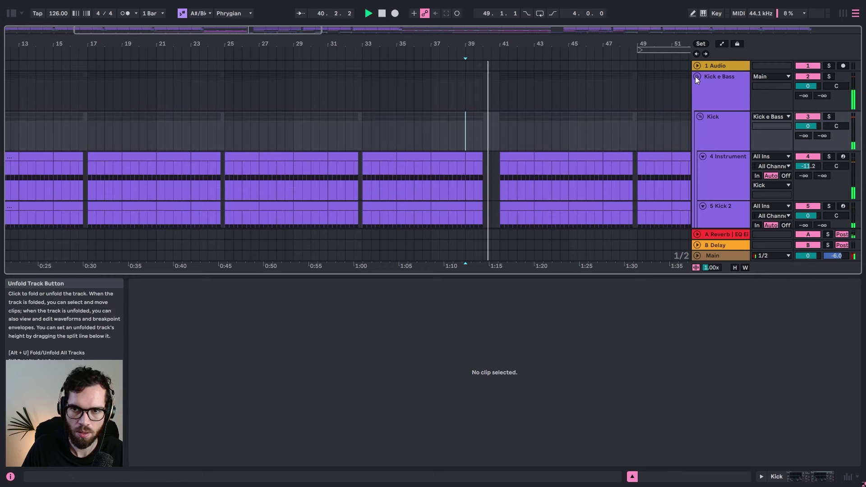
left_click(698, 77)
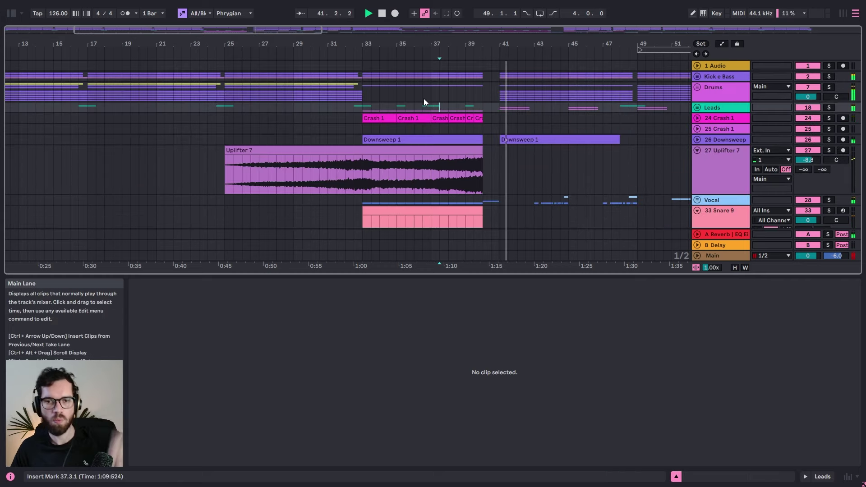
Step: Unfold the 24 Crash 1 track and place a copy of its first crash clip at bar 41
left_click(421, 98)
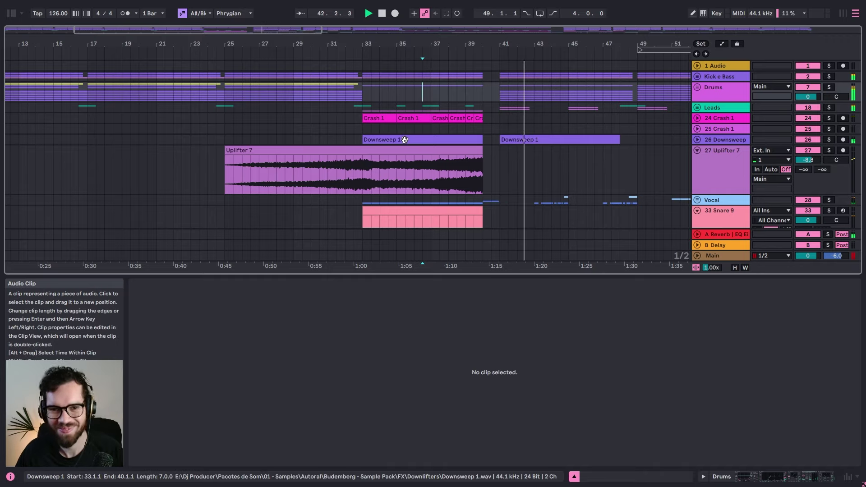
left_click(697, 118)
left_click(385, 122)
key("space")
left_click(502, 133)
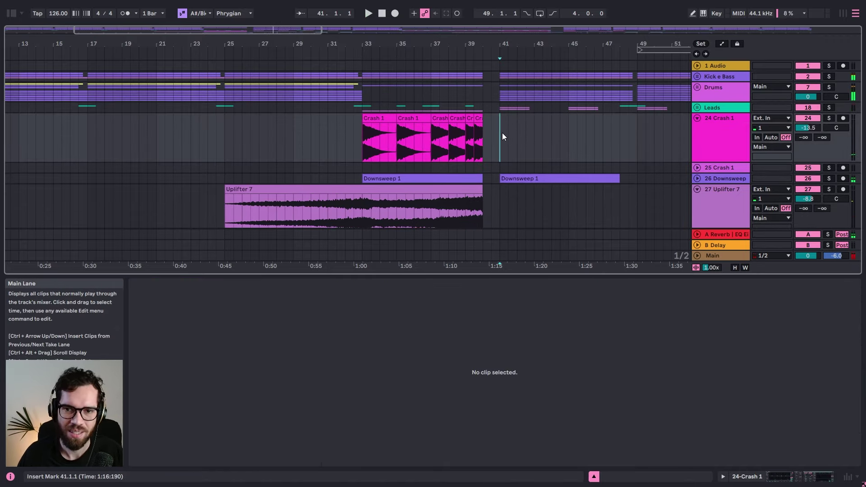
key("ctrl+v")
Step: Play the transition from bar 39 and fold the Crash, Uplifter and Snare tracks together
left_click(480, 98)
left_click(464, 90)
key("space")
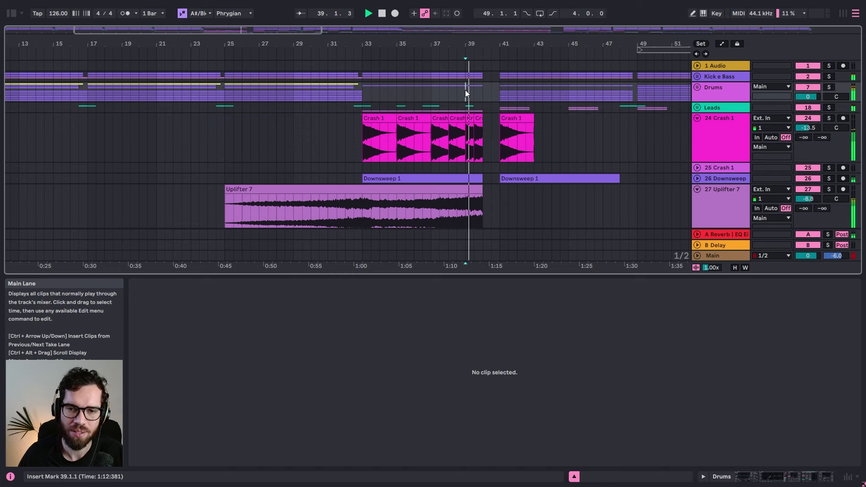
left_click(714, 118)
key("ctrl+a")
left_click(697, 118)
left_click(541, 107)
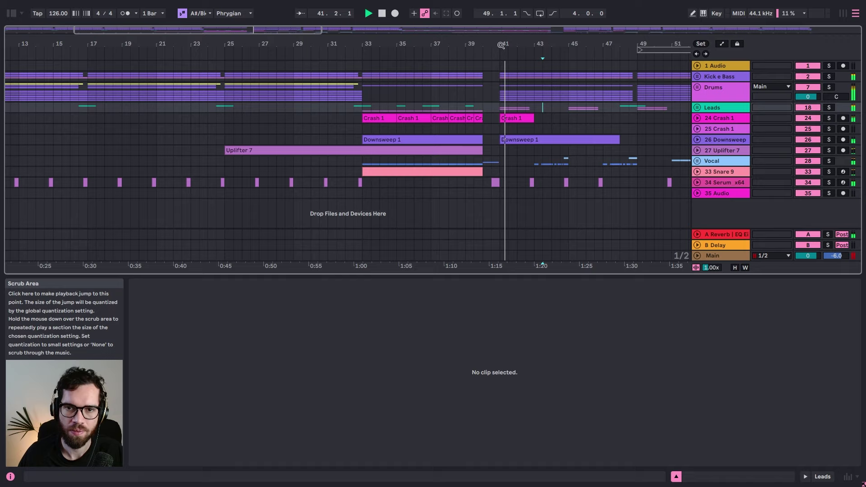
left_click_drag(499, 46, 498, 31)
left_click(460, 107)
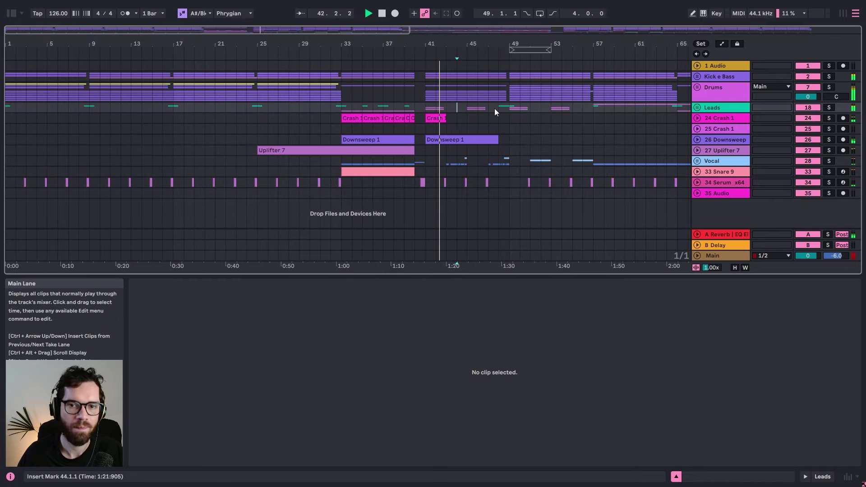
left_click(718, 108)
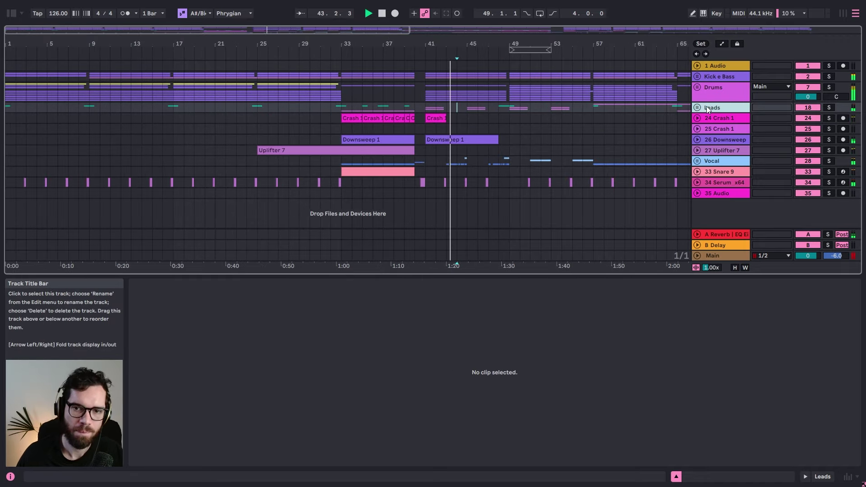
left_click(578, 100)
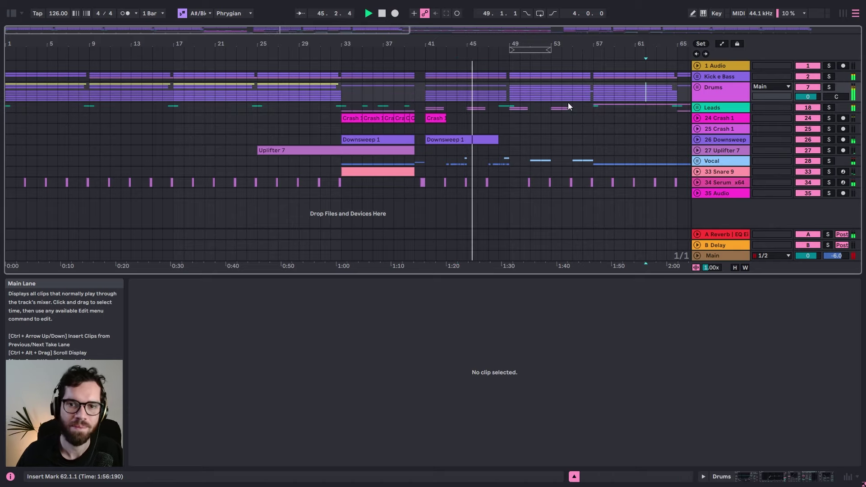
left_click(542, 106)
left_click(713, 77)
Step: Unfold the Drums group and place copies of the NOIZU_hihat_loop_house_05_124 loop at bars 41, 49 and 57 on its track
left_click(697, 88)
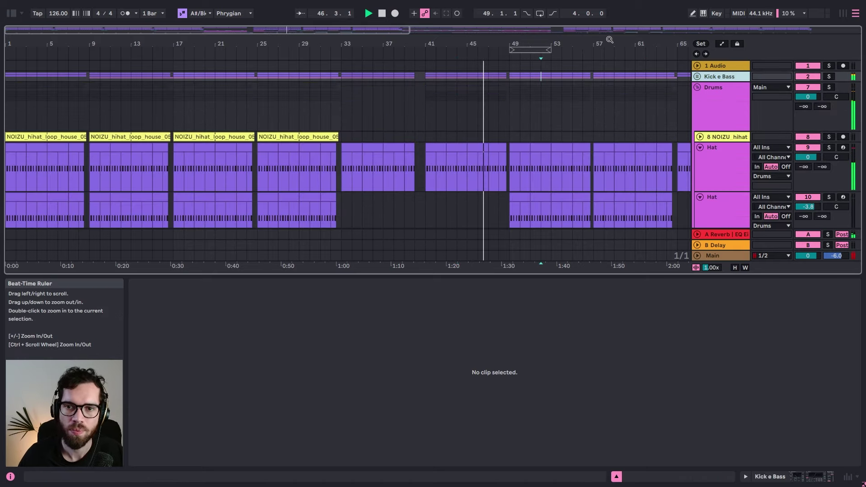
left_click(270, 137)
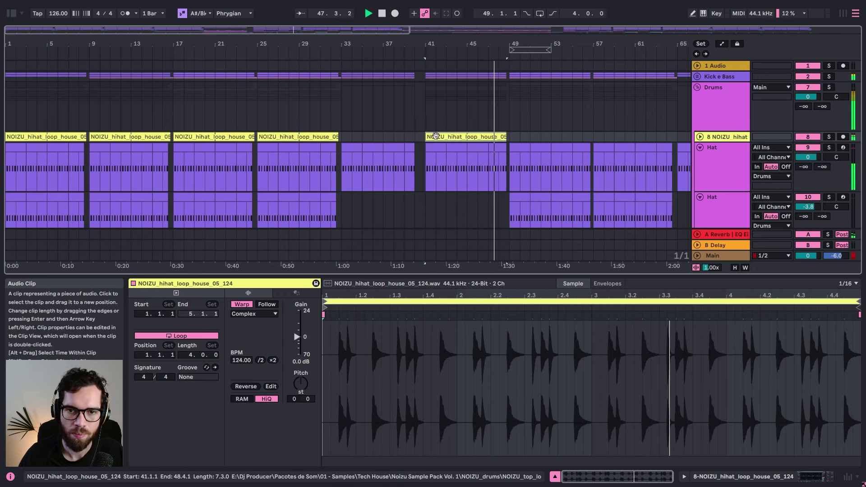
left_click(516, 140)
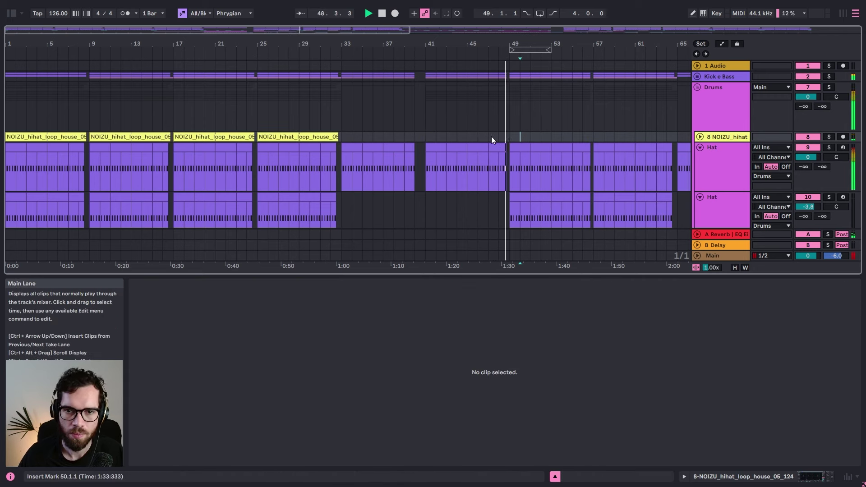
left_click(427, 135)
left_click(513, 138, "shift")
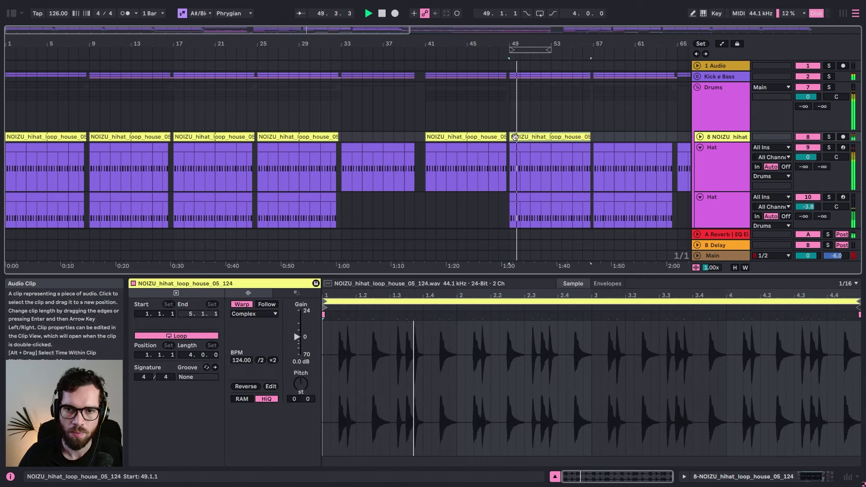
left_click(594, 138, "shift")
Step: Fold the Drums group and clear the selection between bars 57 and 65
left_click_drag(616, 44, 474, 37)
left_click(700, 93)
key("ctrl+a")
left_click(698, 87)
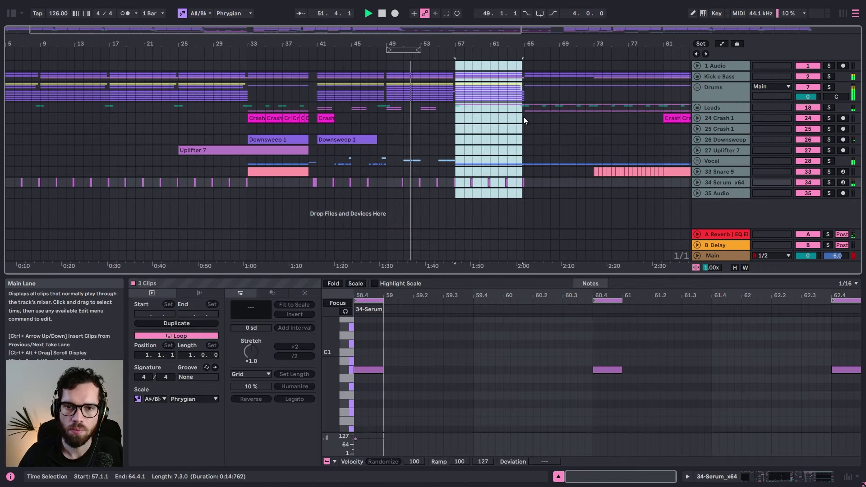
left_click(523, 118)
left_click(438, 118)
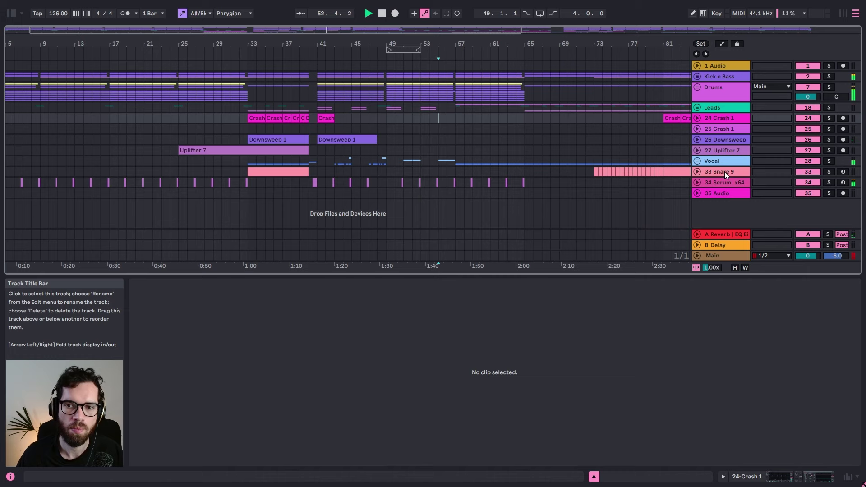
Step: Search the audio effects for glue and add a Glue Compressor to the Vocal group
left_click(719, 161)
left_click(16, 15)
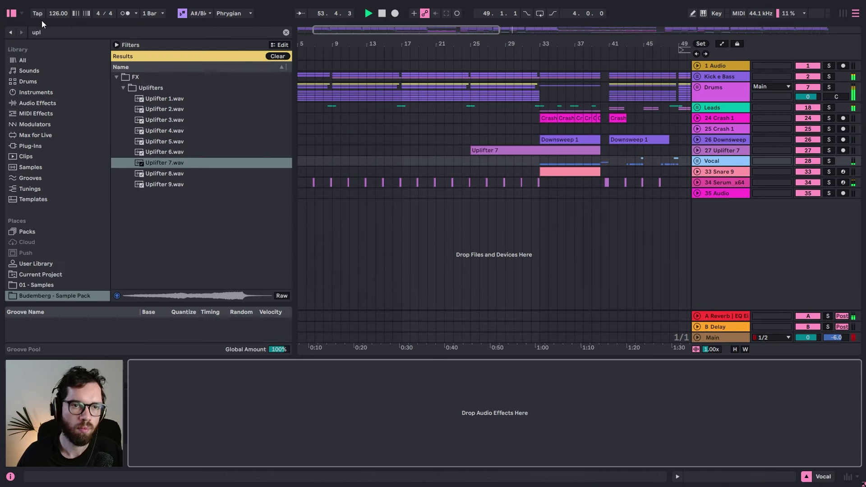
left_click(56, 33)
type("glue")
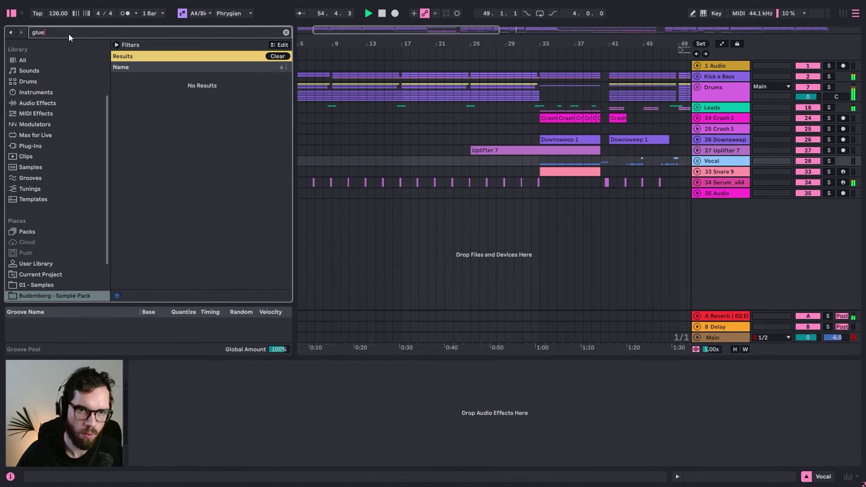
left_click(40, 104)
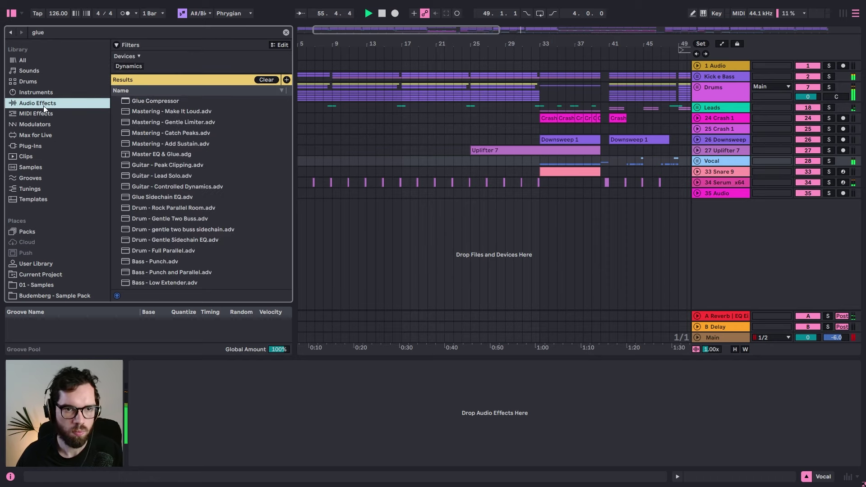
left_click(140, 100)
double_click(140, 100)
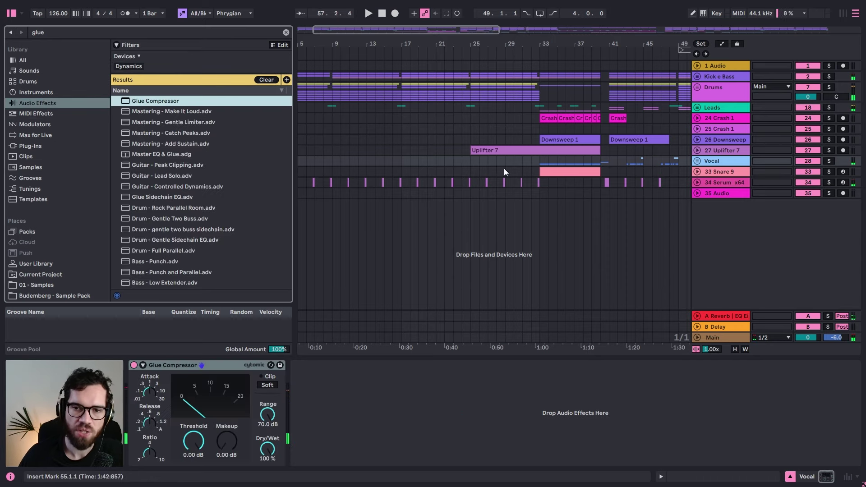
Step: Add a Glue Compressor to the Leads group and, playing from bar 41, set its threshold to -7.30 dB and makeup to 3.97 dB
left_click(713, 108)
double_click(168, 102)
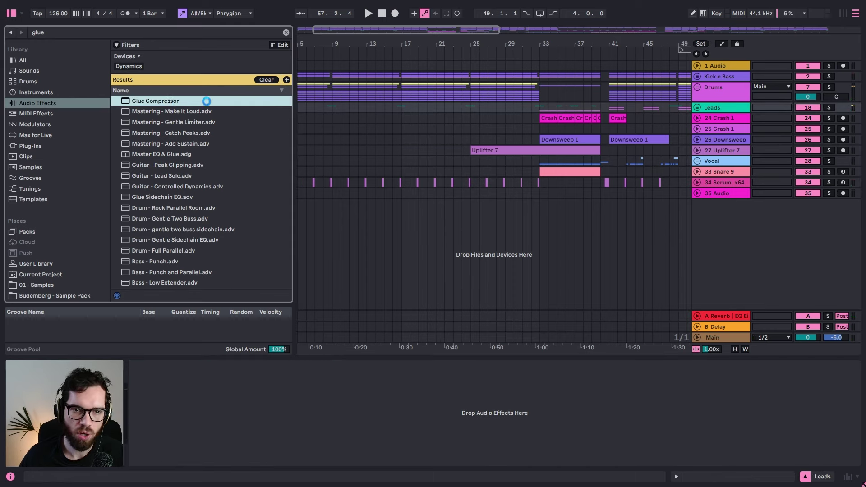
left_click(610, 109)
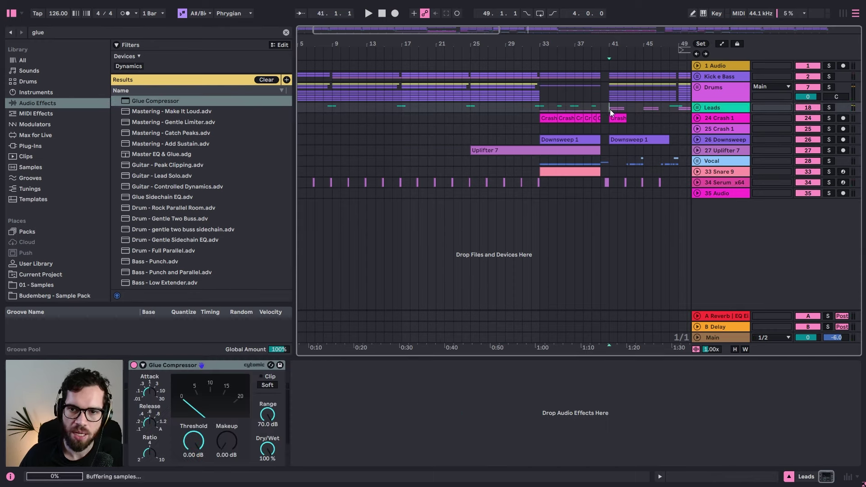
key("space")
left_click_drag(193, 441, 194, 453)
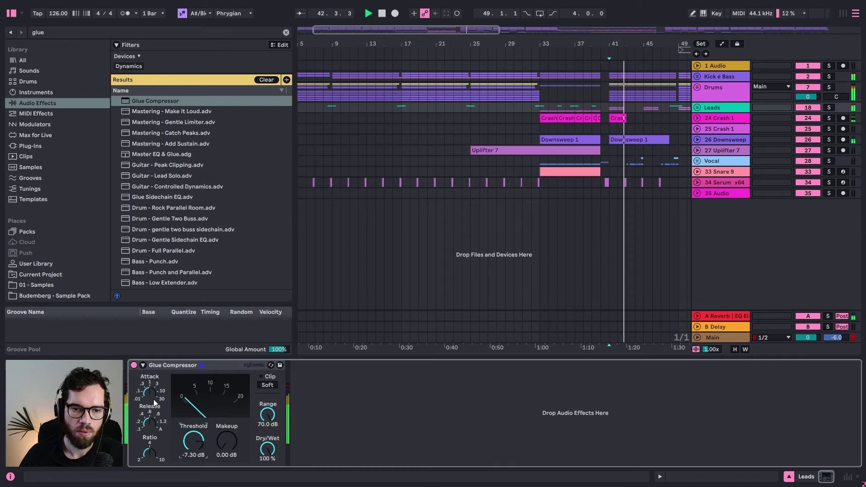
left_click_drag(229, 444, 229, 433)
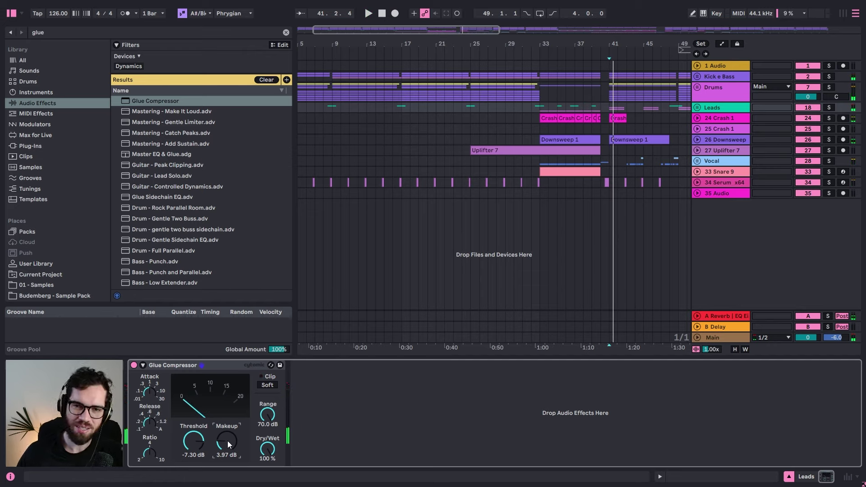
Step: Duplicate the Leads Glue Compressor, shorten the copy's attack and set its threshold to -3.81 dB and makeup to 0.00 dB
left_click(169, 371)
key("ctrl+d")
left_click_drag(312, 392, 313, 435)
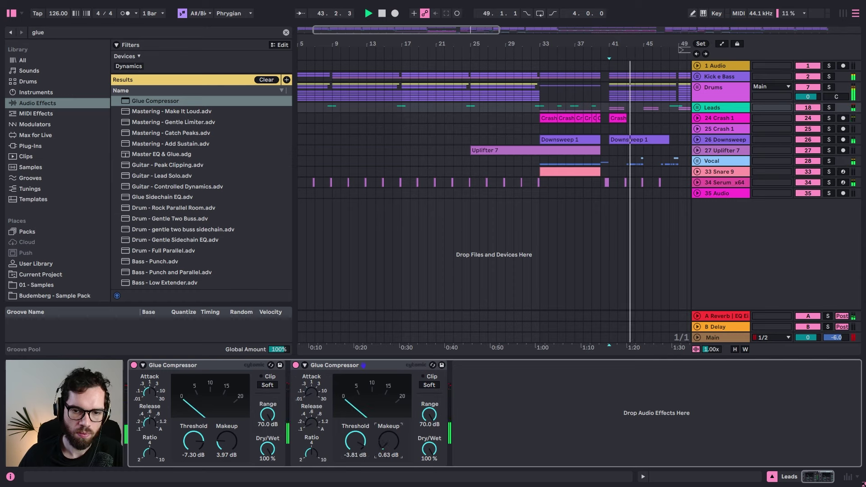
left_click_drag(388, 441, 388, 447)
Step: Move the duplicated Glue Compressor ahead of the original and set the original's threshold to -9.84 dB during playback
key("space")
key("space")
left_click_drag(350, 368, 149, 370)
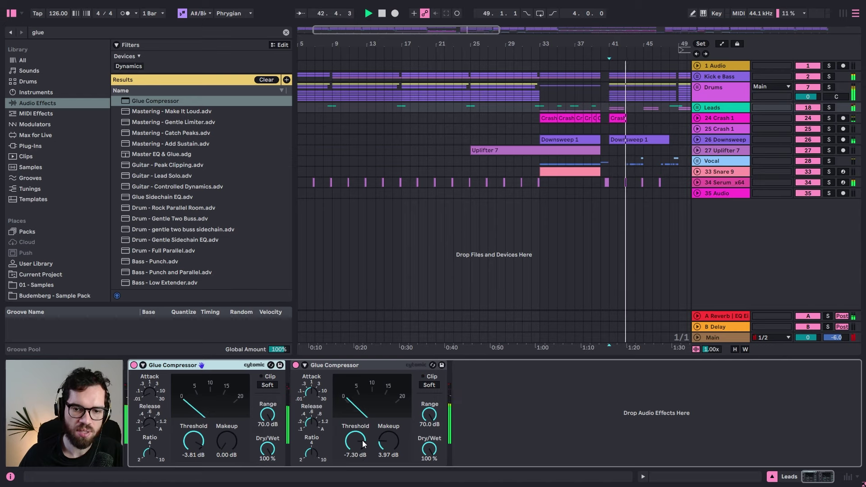
left_click_drag(364, 444, 364, 451)
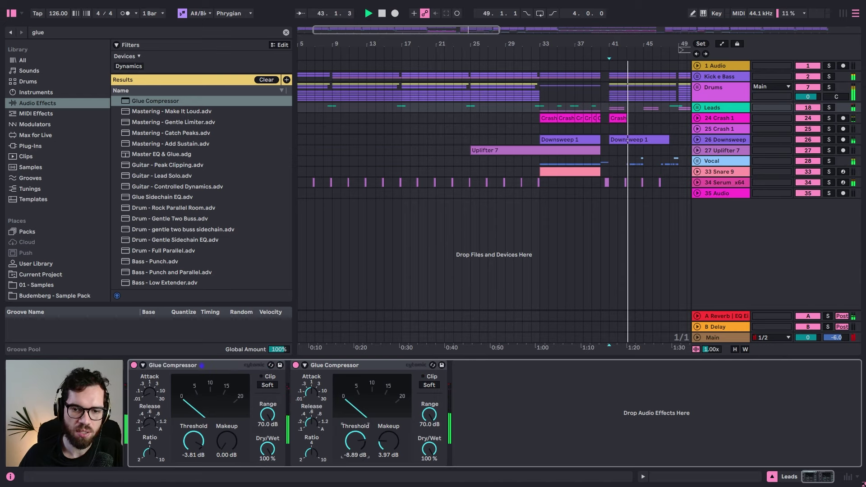
Step: Temporarily group the two Leads compressors into a rack and switch it off and on to compare the sound
left_click(326, 369)
left_click(243, 368, "shift")
key("ctrl+g")
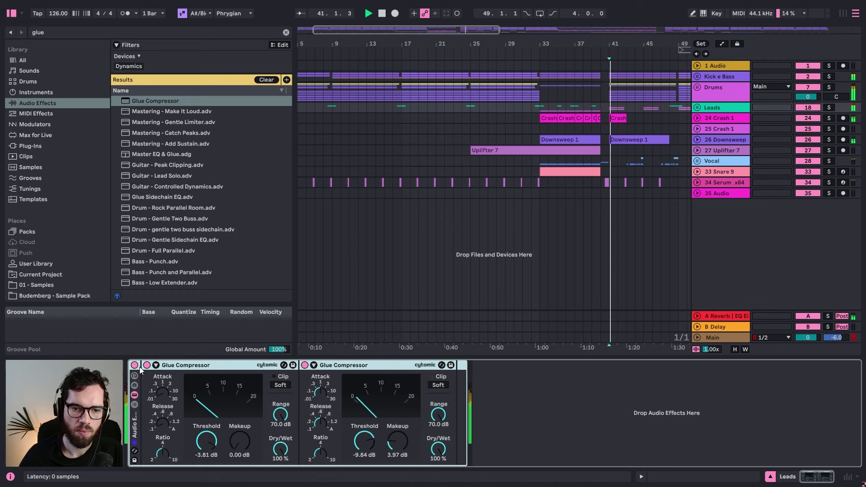
left_click(135, 365)
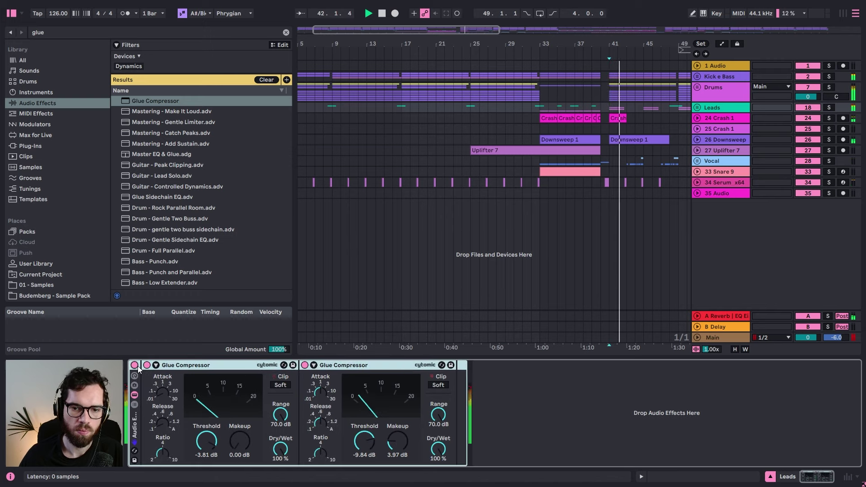
left_click(137, 366)
left_click(137, 366)
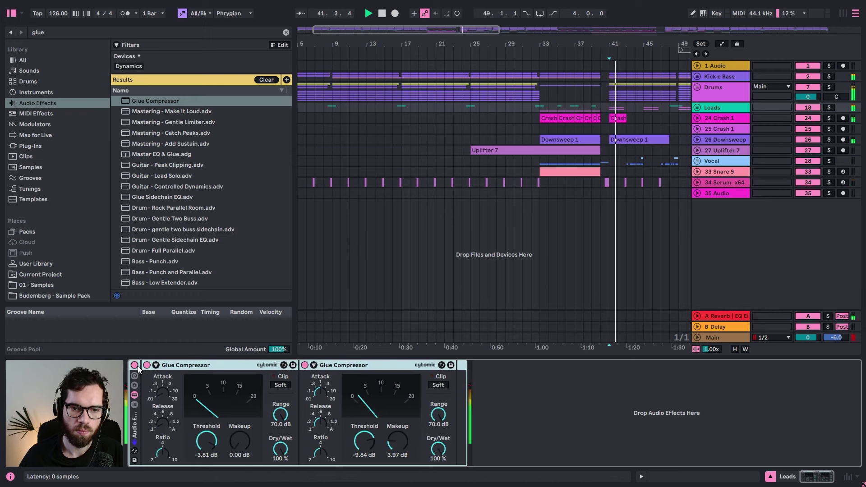
left_click(577, 402)
left_click(250, 374)
key("ctrl+shift+g")
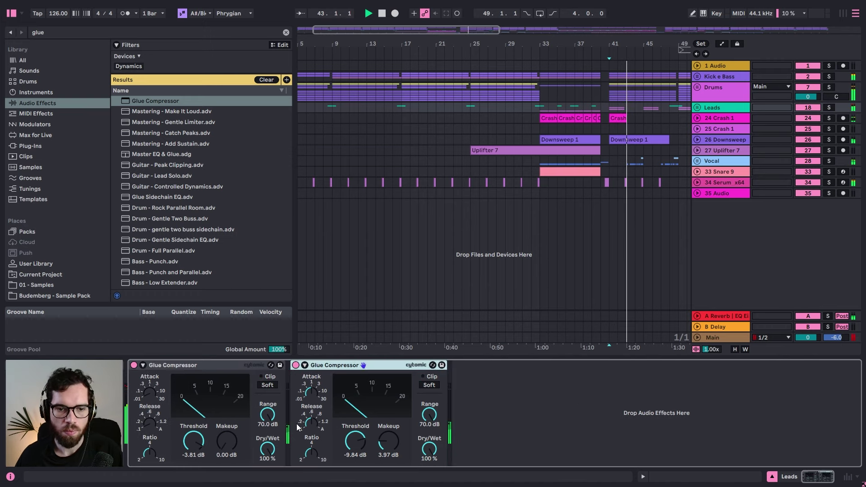
Step: Add an EQ Eight after the Leads compressors, with filter 2 as a low cut and filter 4 at 4.54 kHz and 0.62 dB
left_click(80, 34)
type("eq")
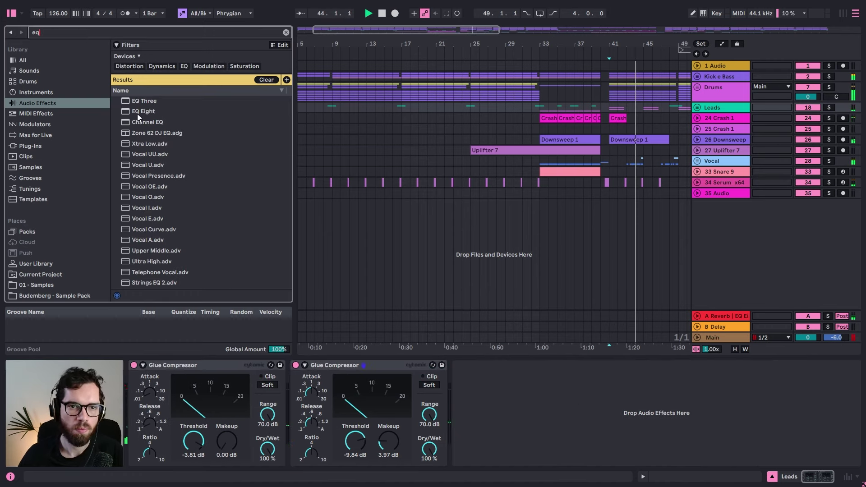
left_click(140, 103)
left_click_drag(141, 113, 547, 419)
left_click(521, 452)
left_click(522, 400)
left_click_drag(649, 408, 647, 406)
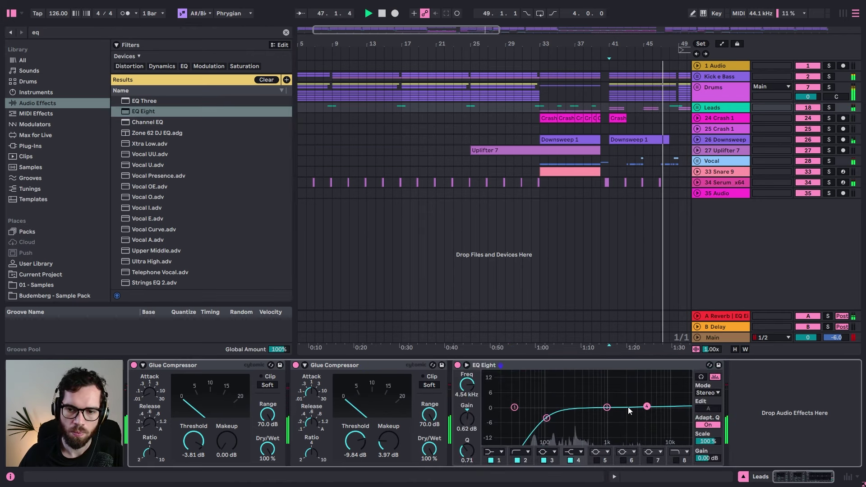
Step: Switch on filter 8 of the Leads EQ Eight as a high cut at 18.0 kHz and replay from bar 41
left_click(684, 452)
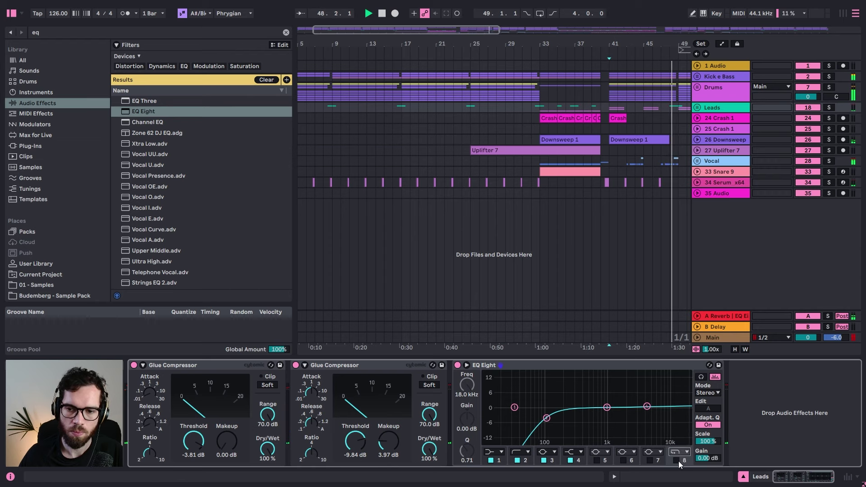
left_click(676, 460)
key("space")
key("space")
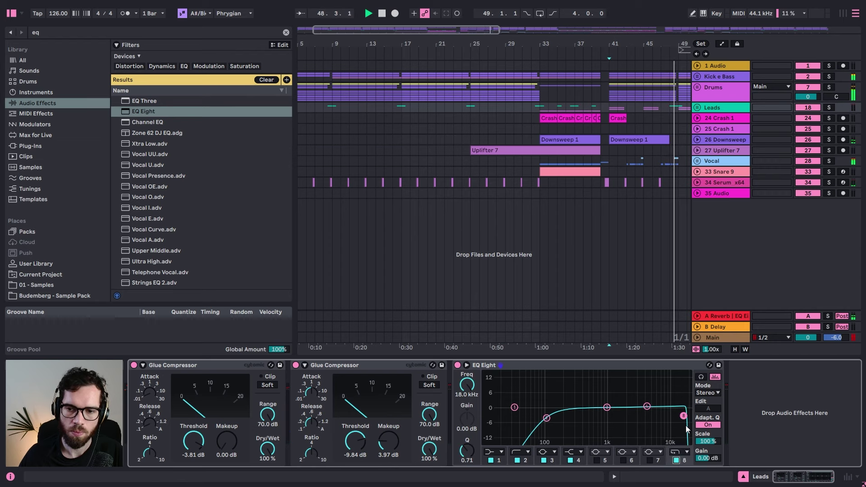
Step: Inspect the effect chains of the Drums group, the 27 Uplifter 7 track and the Vocal group
left_click(724, 99)
double_click(403, 367)
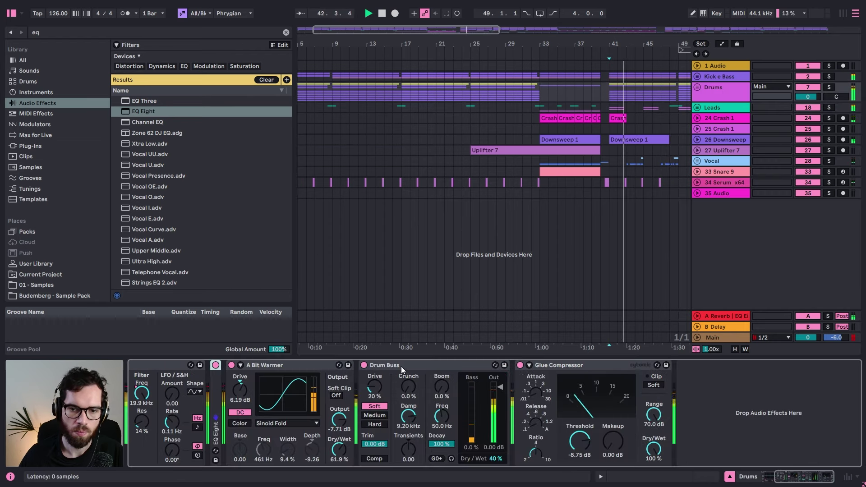
left_click(719, 394)
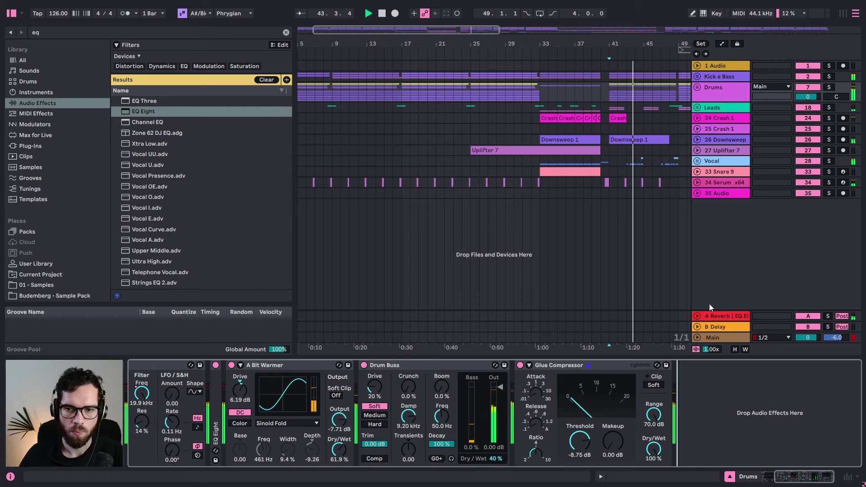
left_click(720, 151)
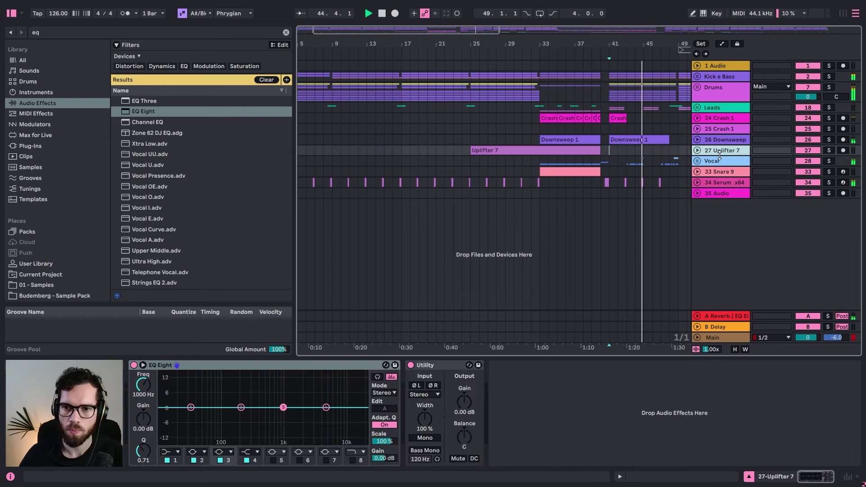
left_click(717, 161)
left_click(164, 31)
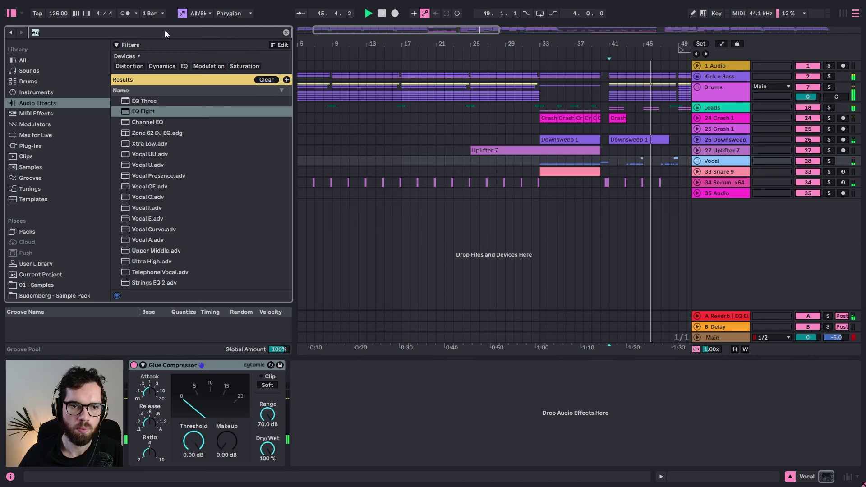
type("glu")
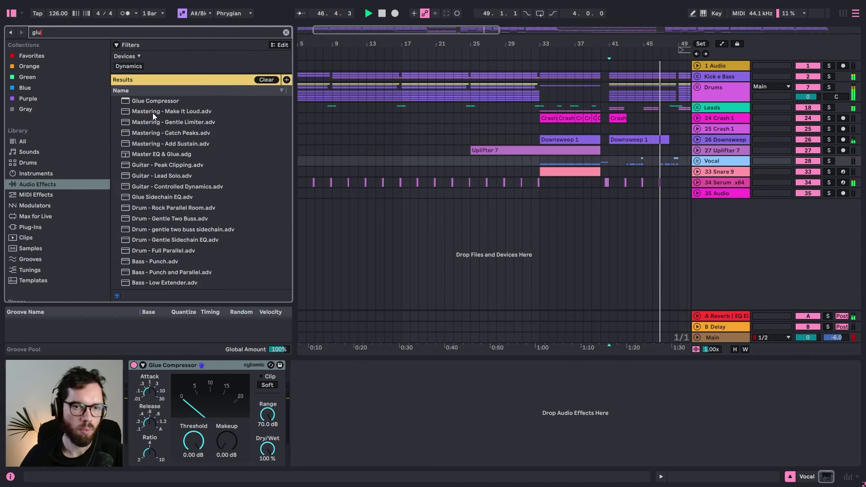
double_click(152, 101)
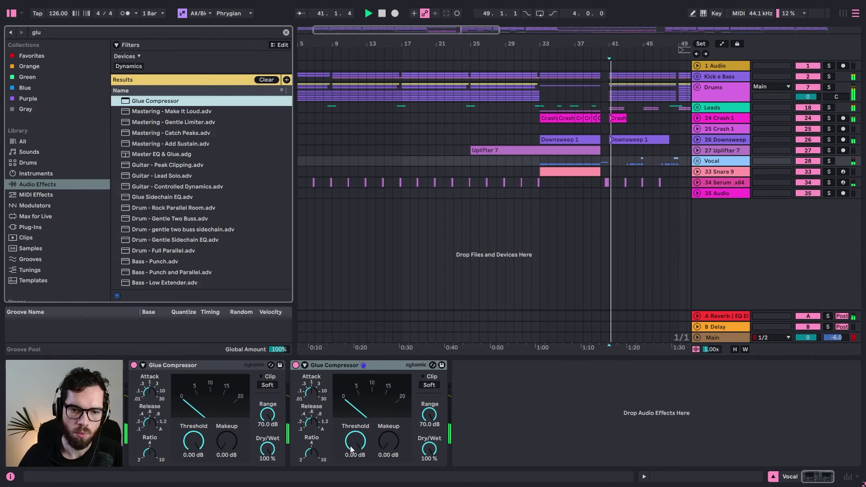
left_click_drag(351, 446, 351, 452)
left_click(708, 162)
key("space")
left_click(371, 366)
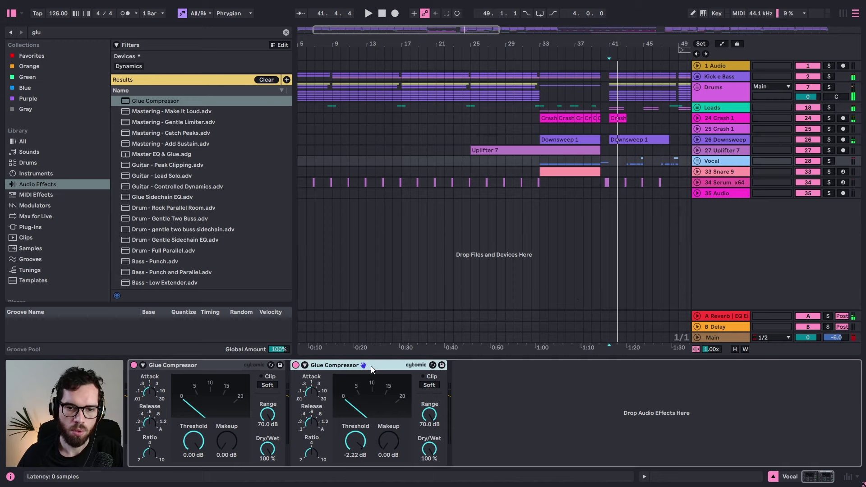
key("Delete")
Step: Set the Vocal group's Glue Compressor threshold to -14.3 dB and makeup to 3.02 dB while playing from bar 39
key("space")
left_click_drag(193, 441, 193, 458)
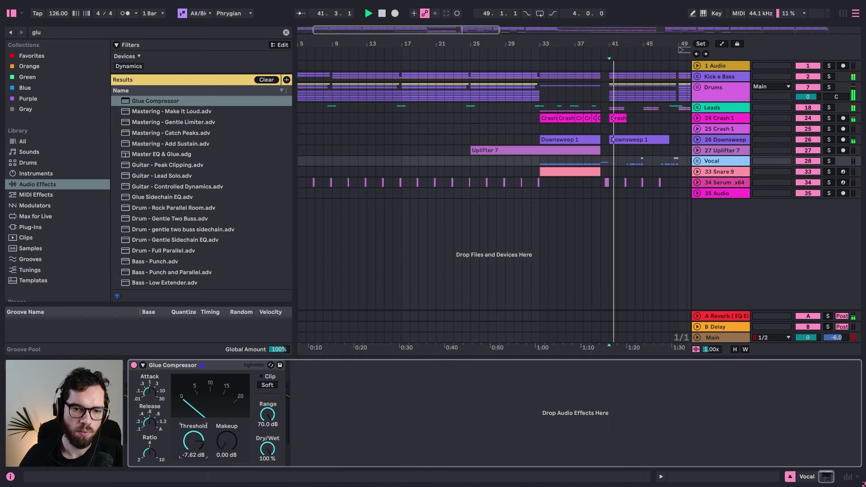
left_click(592, 169)
key("space")
key("space")
left_click(710, 162)
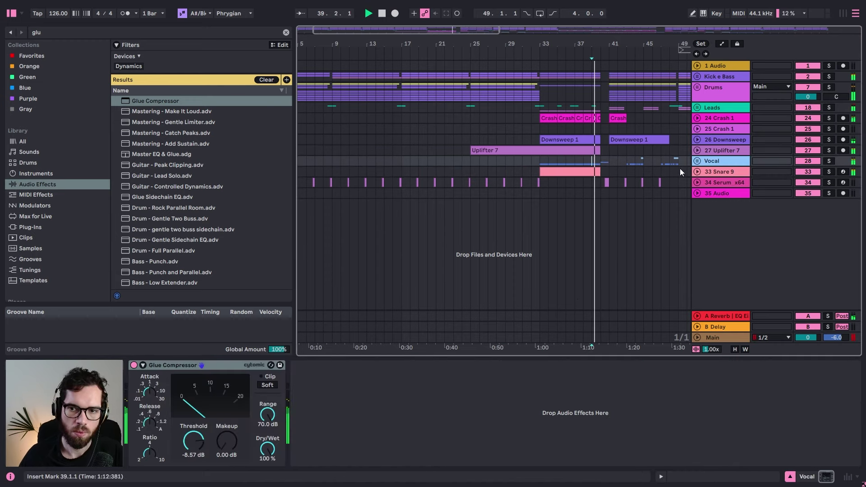
left_click_drag(193, 442, 225, 437)
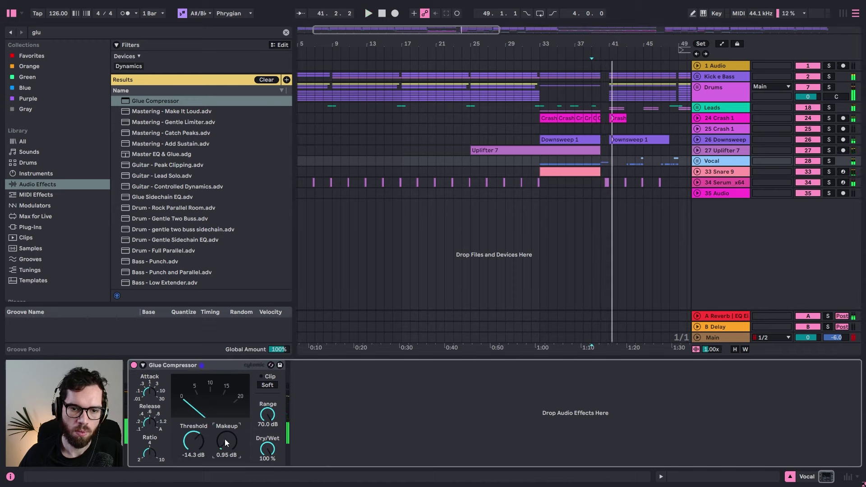
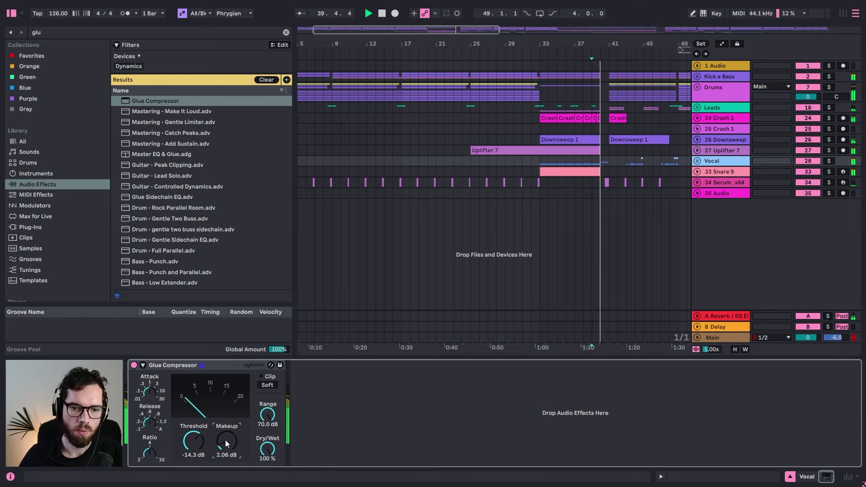
left_click_drag(225, 441, 225, 437)
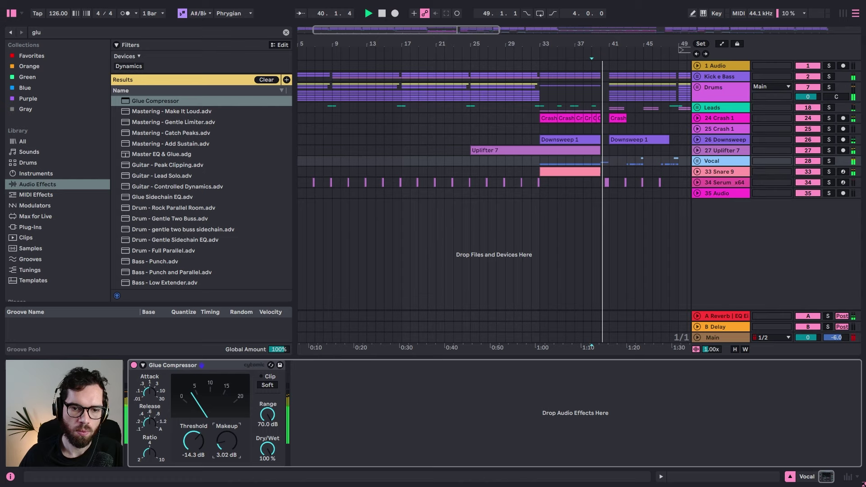
left_click(213, 364)
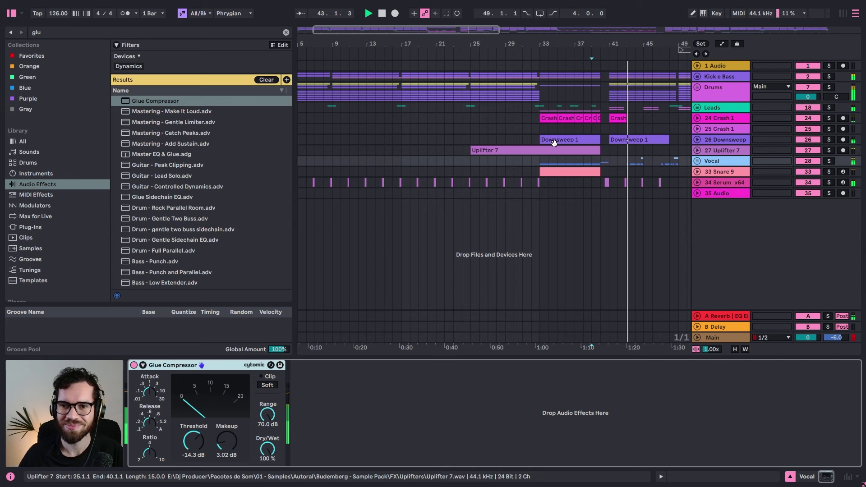
Step: Open the Bass clip at bar 41 inside the Kick e Bass group and select all its notes
left_click_drag(577, 46, 468, 37)
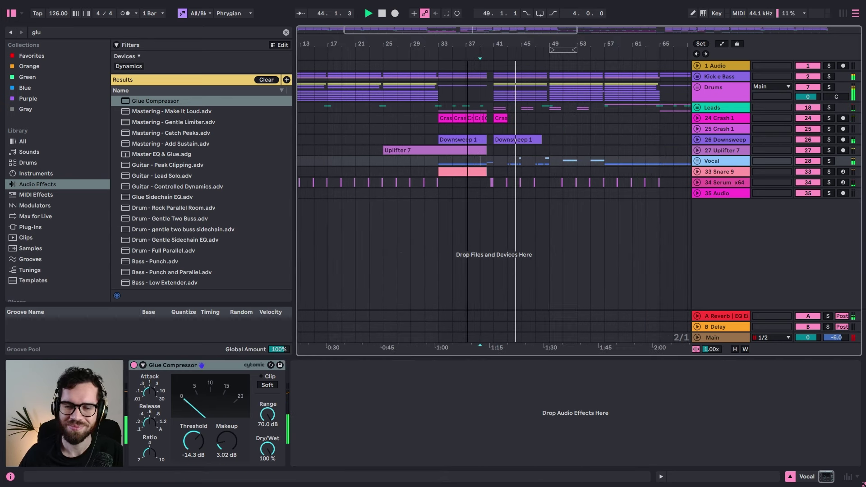
left_click(486, 131)
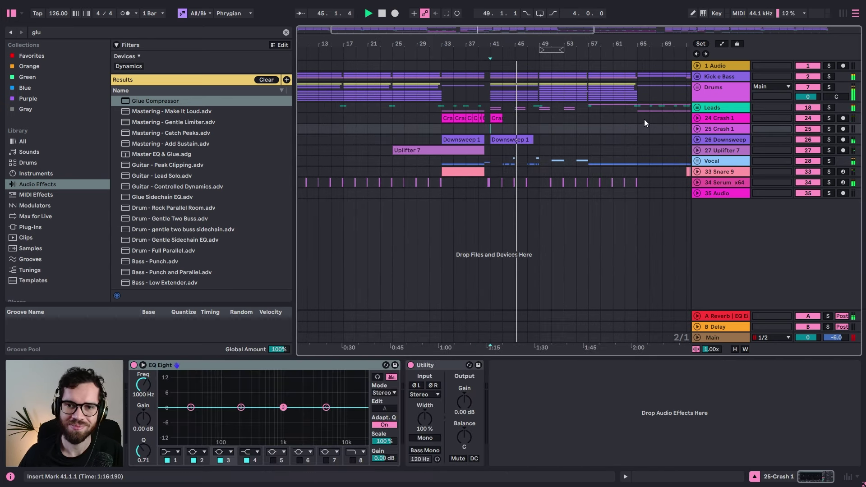
left_click(712, 93)
left_click(714, 77)
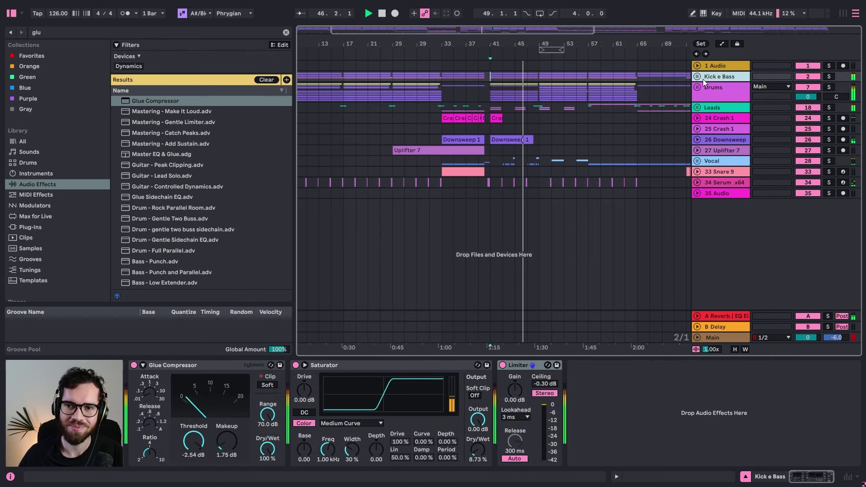
left_click(697, 77)
left_click(700, 255)
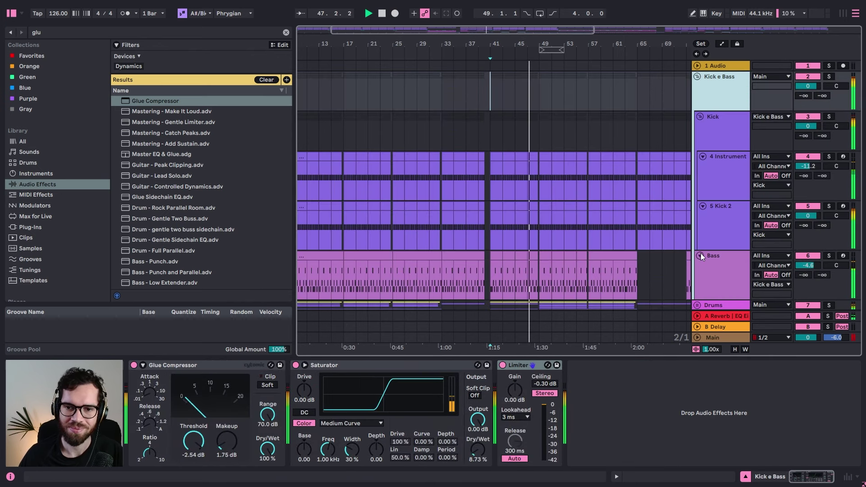
left_click_drag(492, 261, 534, 257)
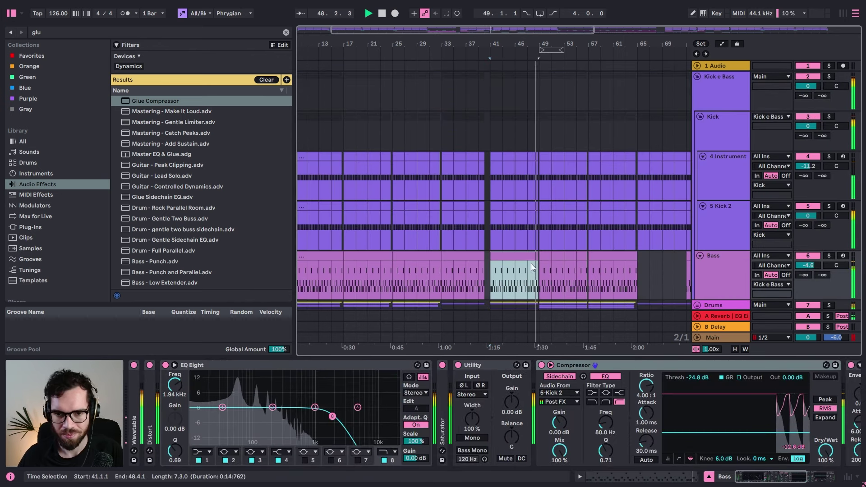
double_click(531, 263)
key("ctrl+a")
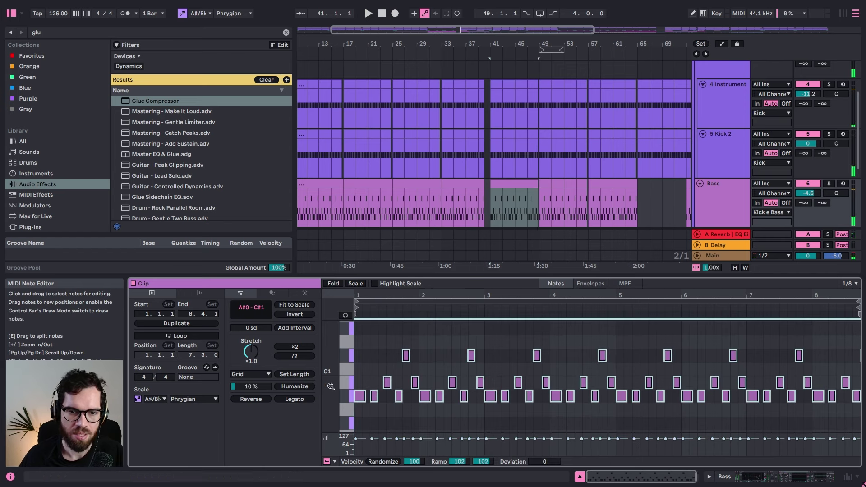
Step: Apply the Connect transformation to the selected bass notes with Spread at 0 sd and listen to it from bar 41
left_click(280, 295)
left_click(281, 302)
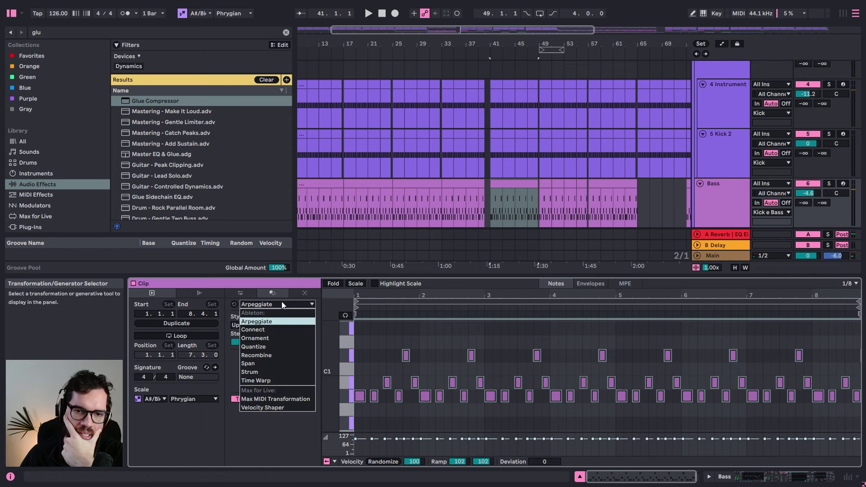
left_click(273, 329)
mouse_move(251, 334)
left_mouse_down()
mouse_move(250, 324)
mouse_move(255, 341)
left_mouse_up()
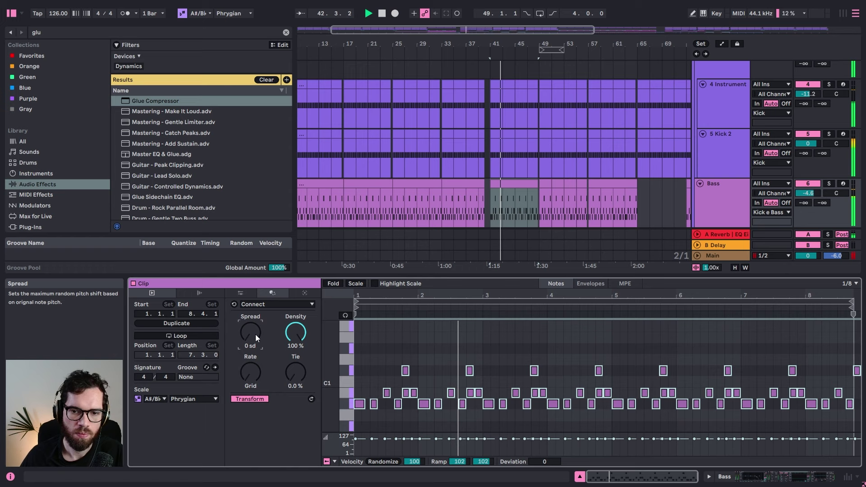
left_click(250, 293)
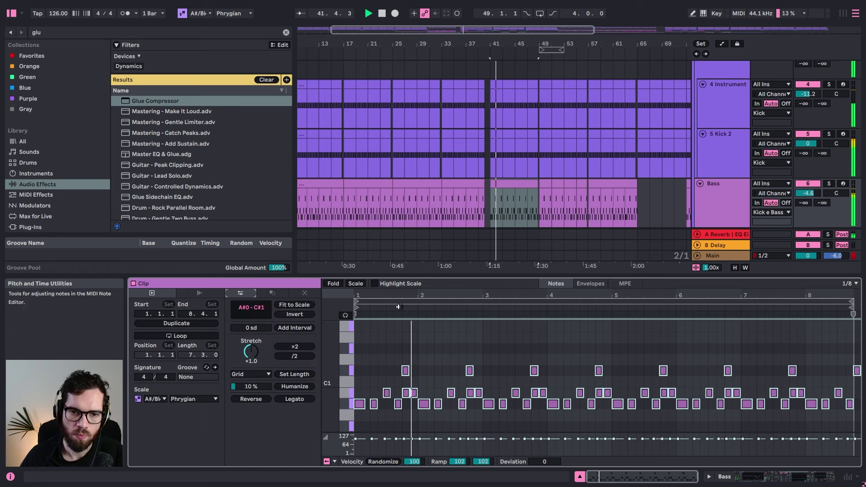
Step: Try lengthening the first two A#0 notes and the first B0 note in the bass clip's opening bar
key("space")
left_click_drag(398, 297, 443, 298)
left_click(415, 360)
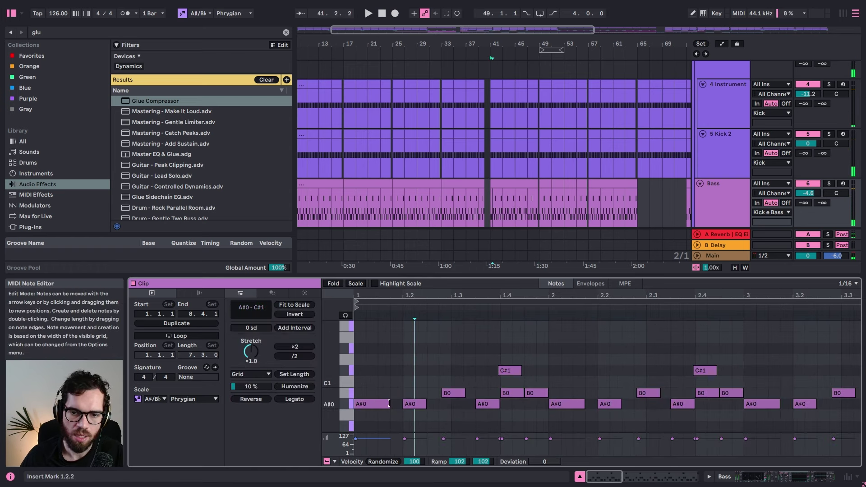
left_click(389, 403)
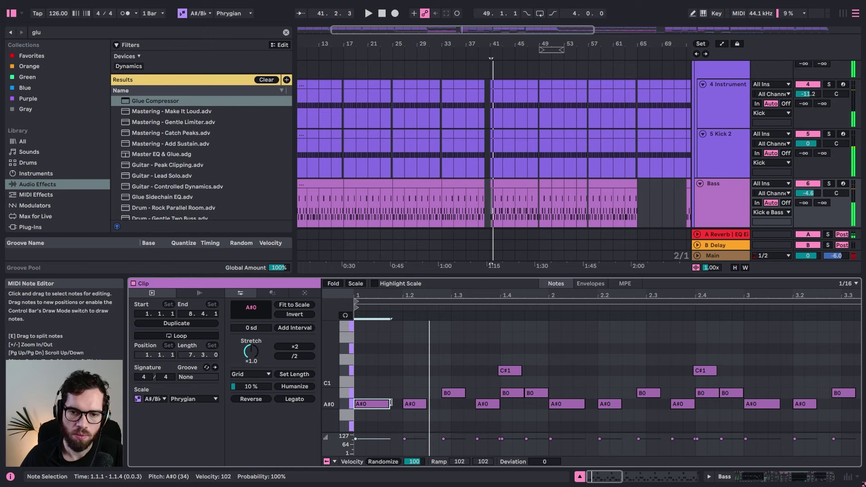
key("space")
left_click_drag(390, 403, 478, 392)
left_click(454, 372)
key("space")
key("space")
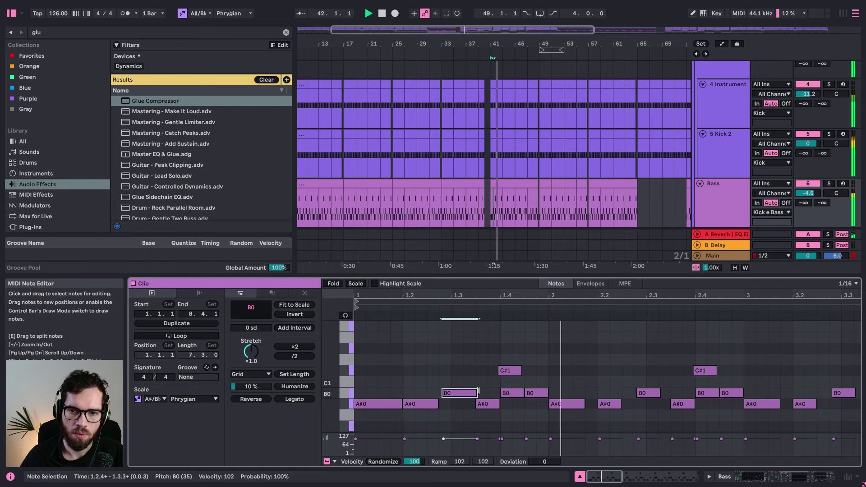
Step: Undo the bass note length changes and replay the clip from bar 41
key("ctrl+z")
key("ctrl+z")
key("ctrl+z")
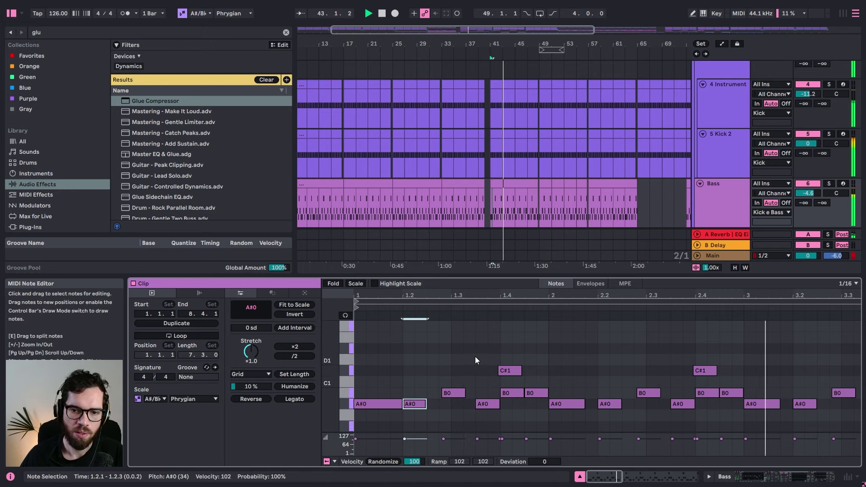
key("space")
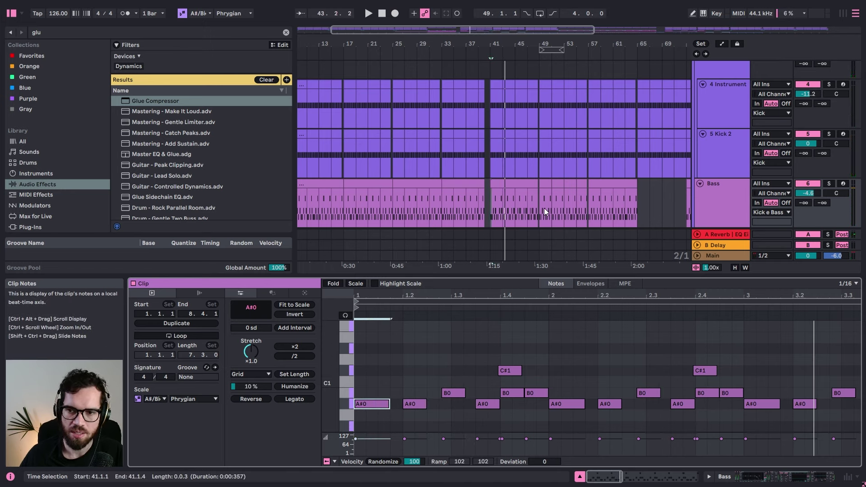
key("space")
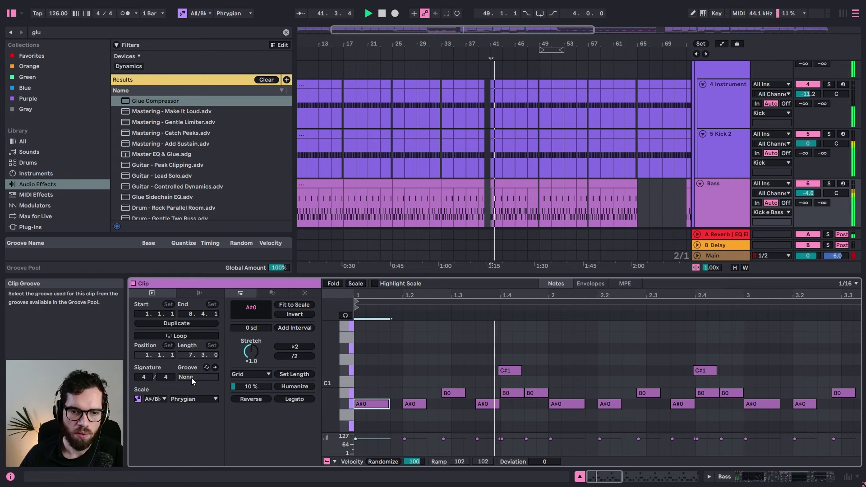
key("space")
Step: Load the Disco Subtle Loose 16ths groove from the 16ths Swing grooves onto the bar 41 Bass clip and listen to it
left_click(206, 367)
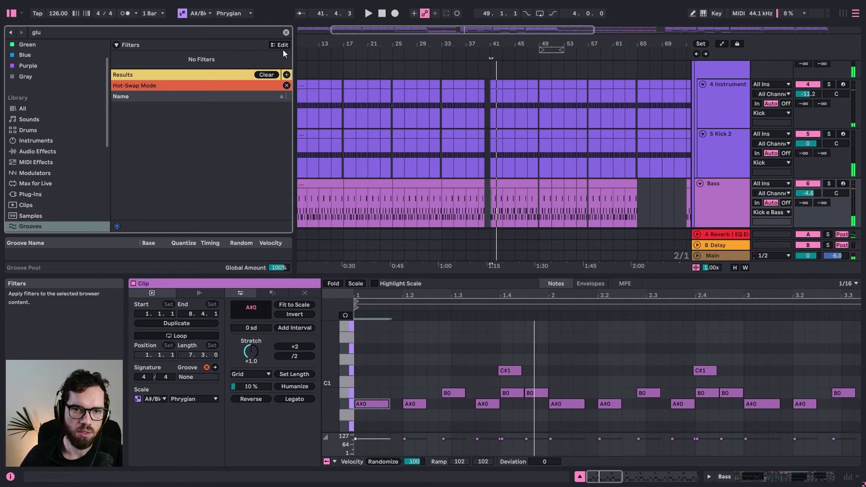
scroll(196, 182, "down", 4)
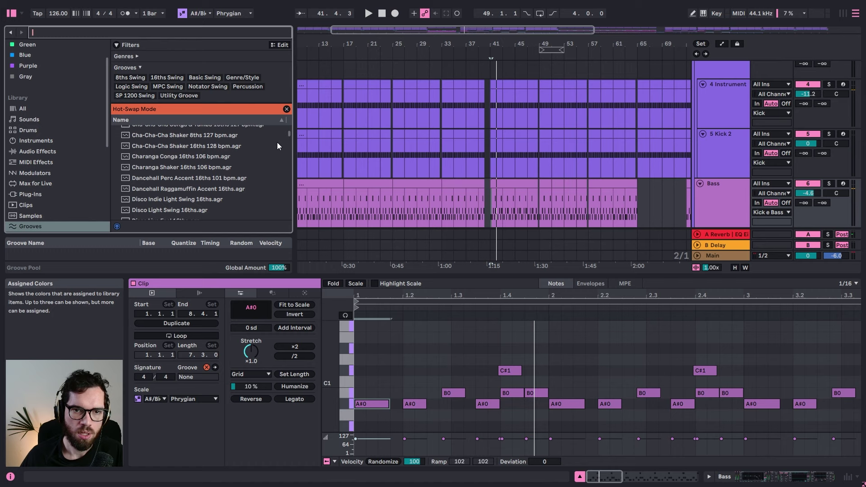
left_click(174, 77)
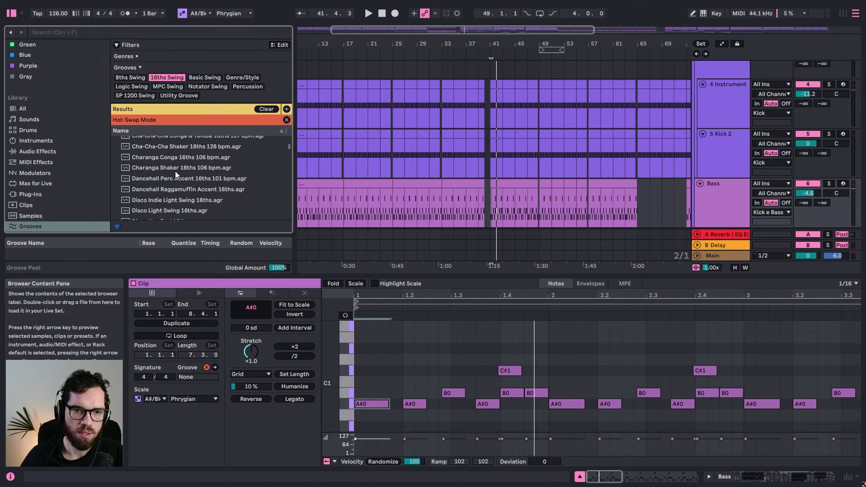
left_click(191, 166)
scroll(182, 172, "down", 5)
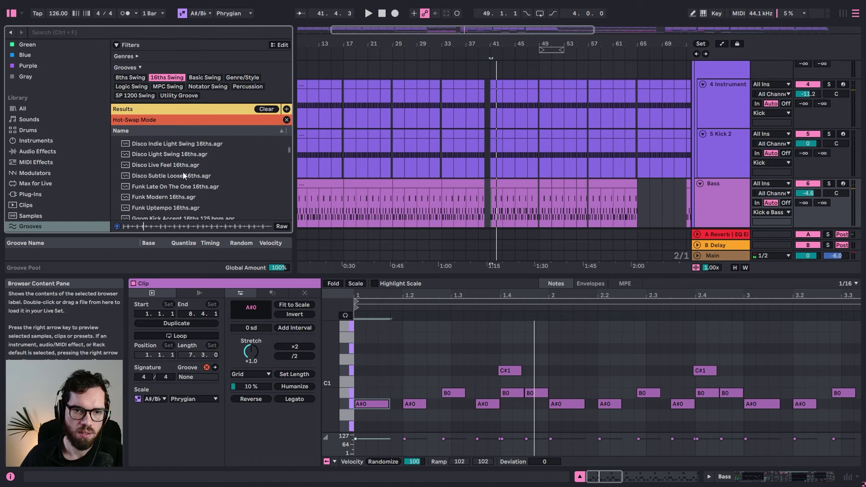
left_click(183, 174)
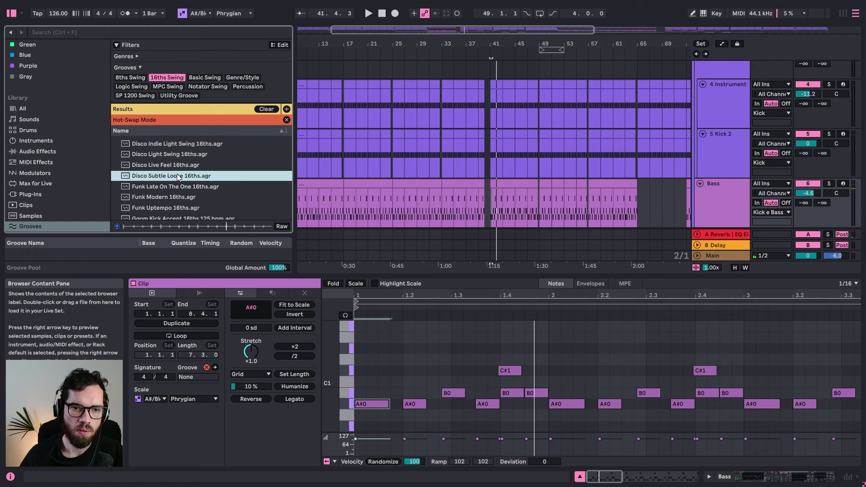
double_click(177, 174)
key("space")
left_click(469, 372)
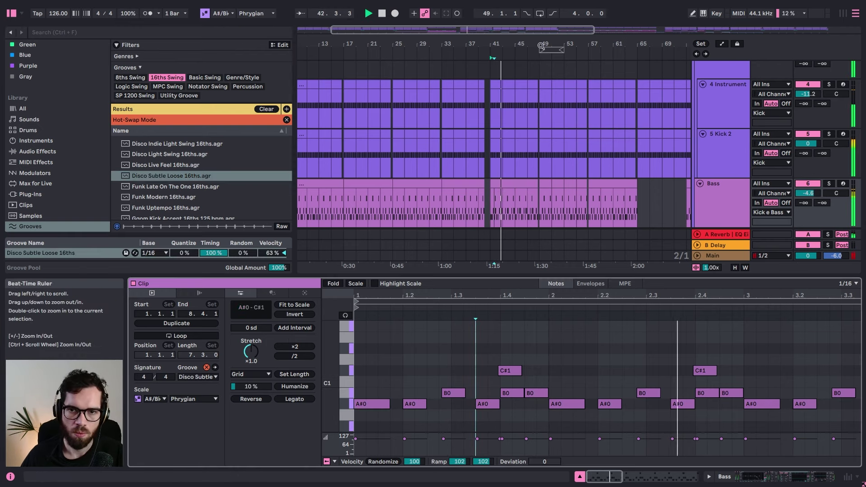
Step: Select every clip on the Bass track and assign them all the Disco Subtle Loose 16ths groove
left_click_drag(537, 53, 434, 46)
left_click(7, 14)
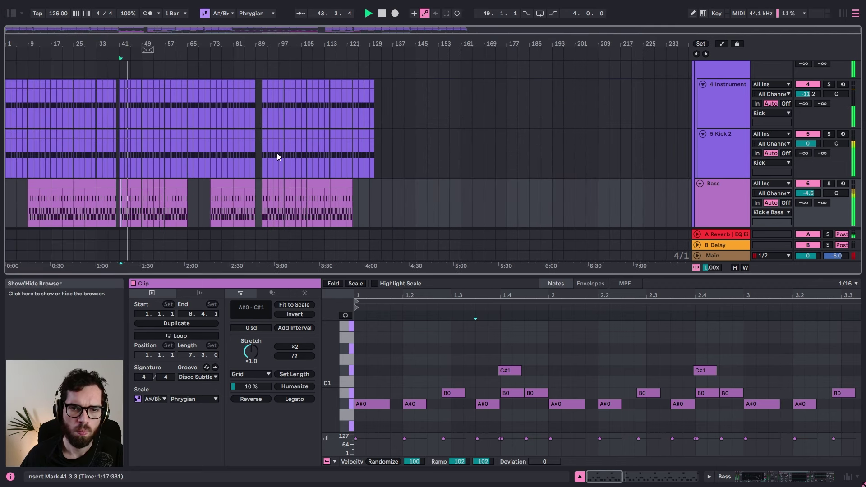
key("space")
left_click(350, 187)
key("ctrl+a")
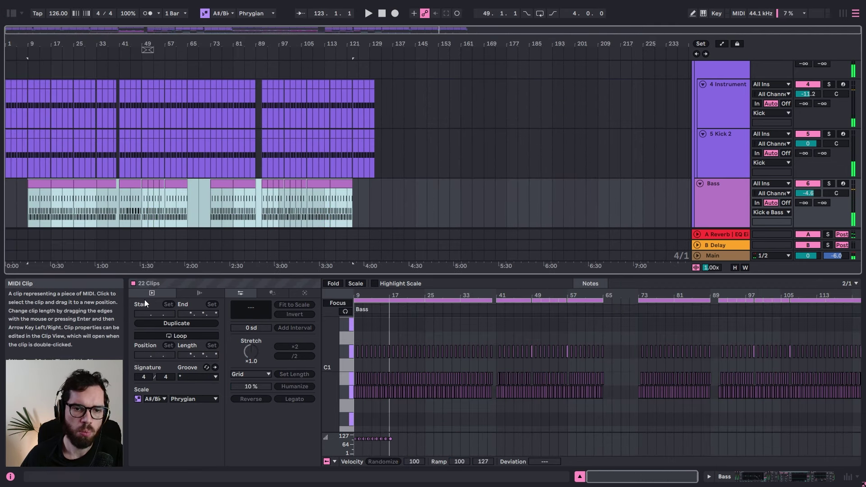
left_click(199, 377)
left_click(195, 394)
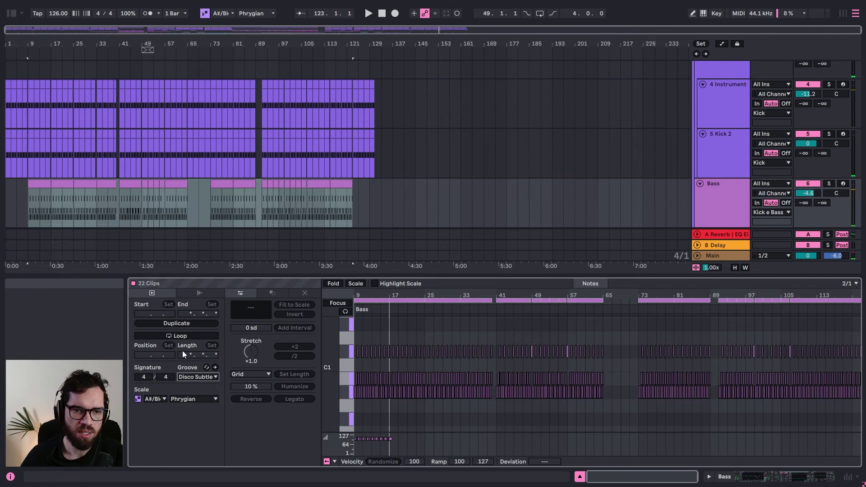
Step: Listen to the grooved Bass clips from bar 9 and from bar 17
left_click(41, 186)
key("space")
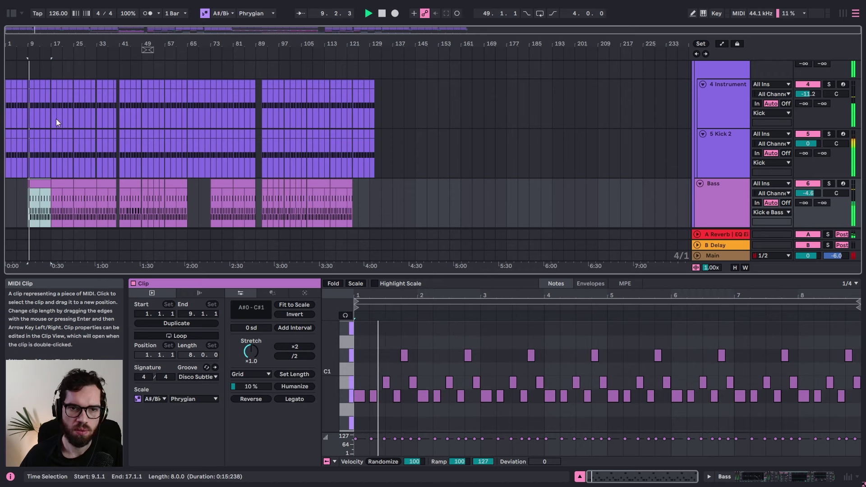
left_click(58, 184)
key("space")
key("space")
Step: Fold the Kick e Bass group and replay the arrangement from bar 17
scroll(615, 118, "up", 1)
scroll(615, 117, "up", 2)
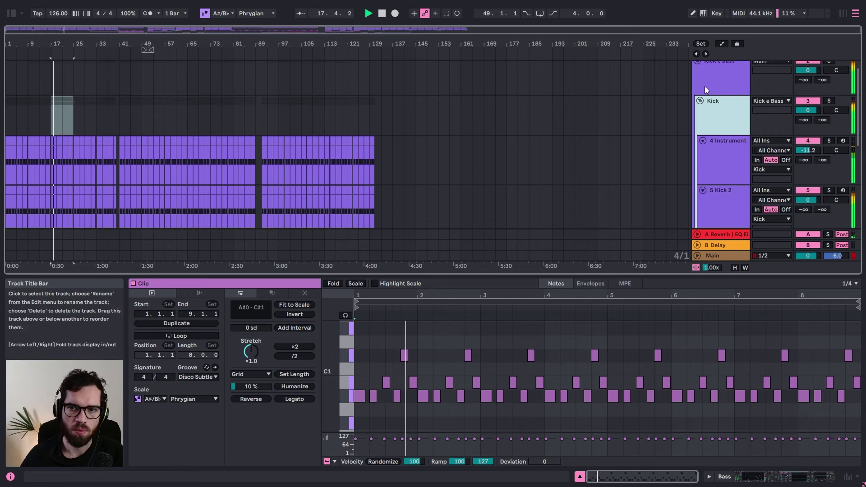
left_click(699, 75)
left_click(48, 129)
key("space")
key("space")
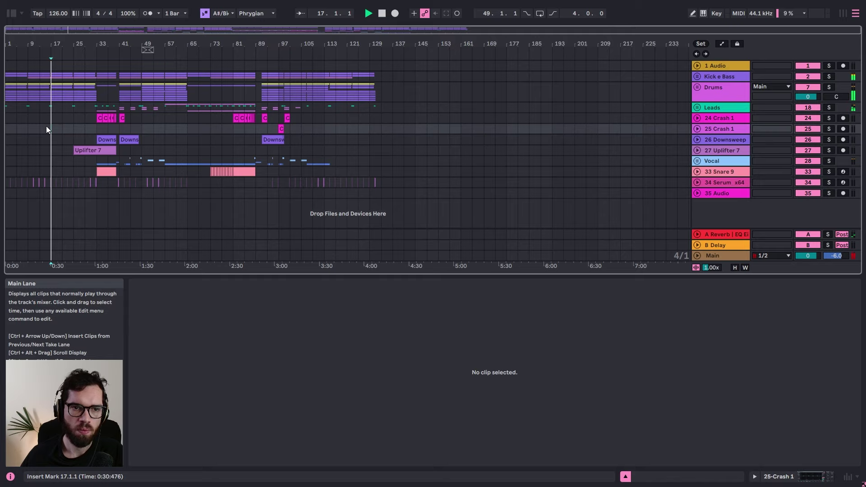
key("space")
Step: Copy the bar 33 Downsweep 1 clip to bar 9 on the same track, reverse it and play it
left_click_drag(60, 43, 61, 68)
left_click(85, 145)
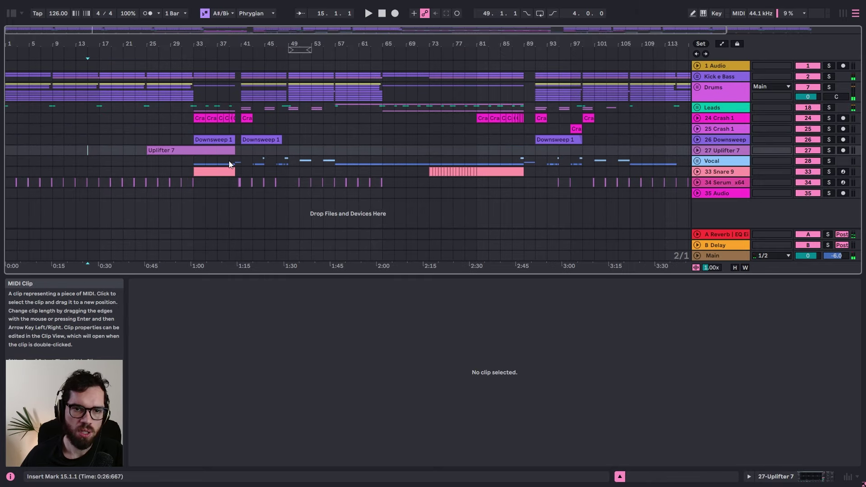
left_click_drag(219, 139, 77, 141)
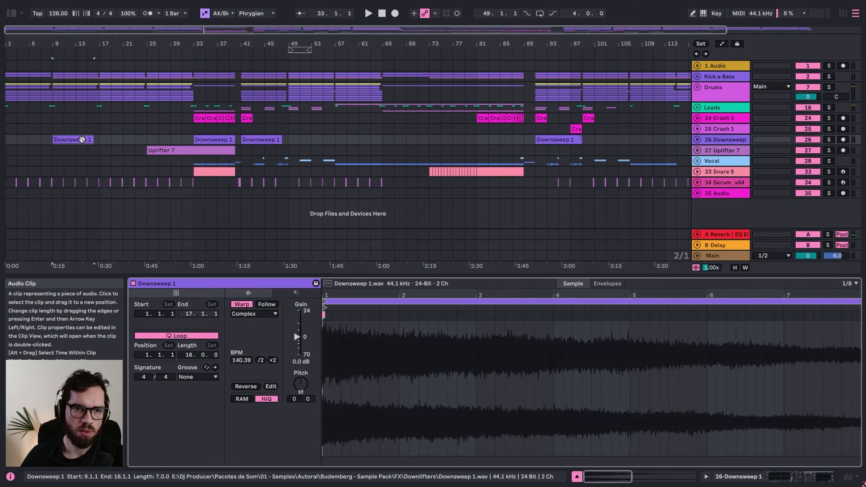
left_click(246, 387)
key("space")
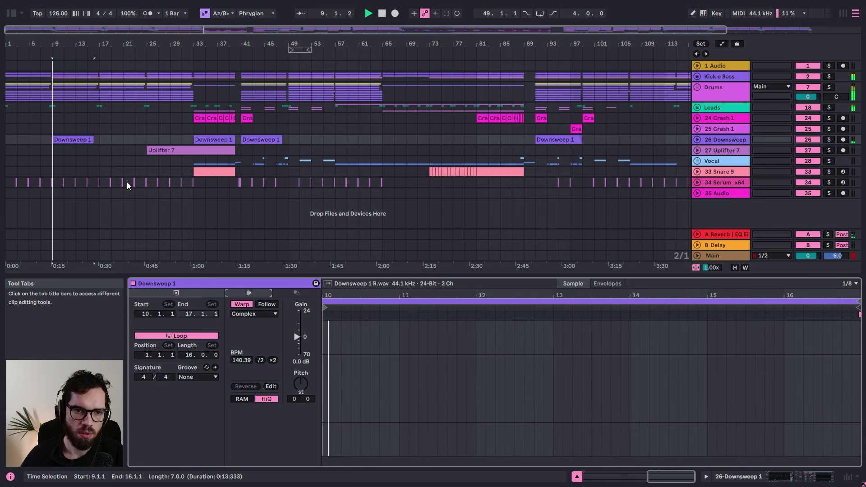
Step: Unfold the 26 Downsweep track and move the reversed clip to start at 9.4.1, ending at the gap before bar 17
left_click(697, 140)
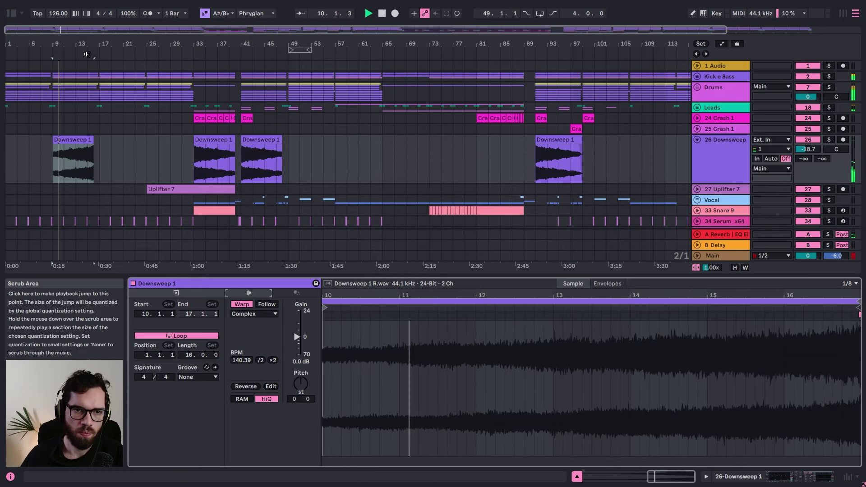
left_click_drag(91, 46, 278, 47)
left_click(302, 128)
left_click_drag(288, 141, 301, 137)
left_click_drag(299, 40, 423, 42)
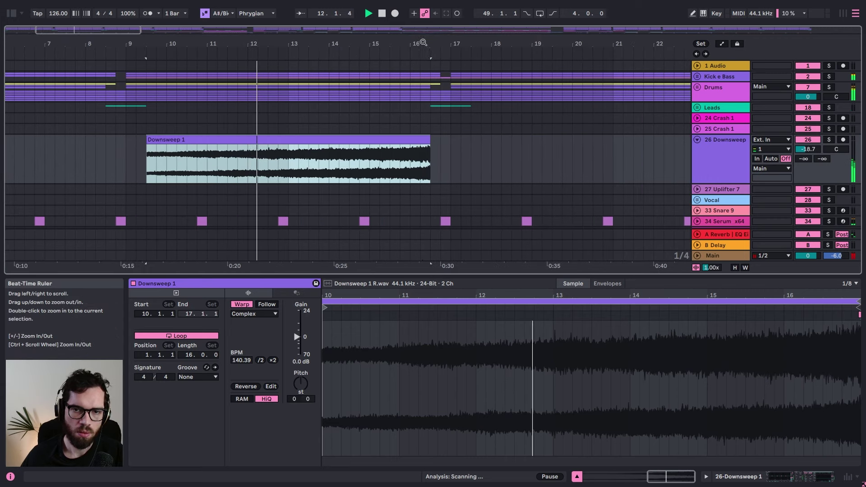
left_click_drag(398, 134, 402, 139)
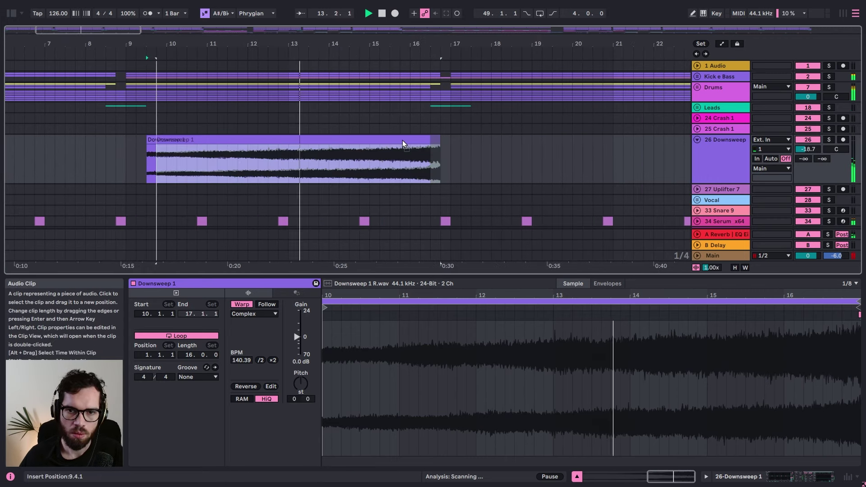
Step: Clear the last beat of bar 16 in the Drums group, from 16.4.1 to 17.1.1, matching the Kick e Bass gap
left_click(447, 85)
left_click_drag(440, 76, 448, 78)
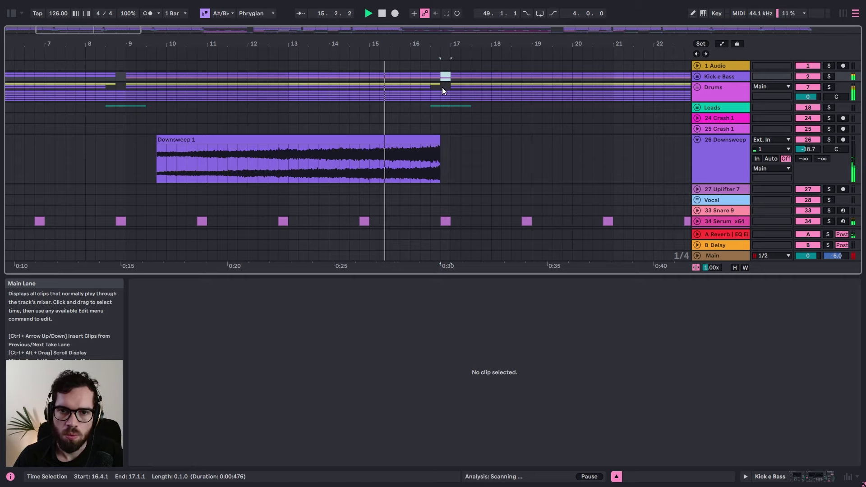
left_click(442, 87)
left_click_drag(443, 89, 449, 94)
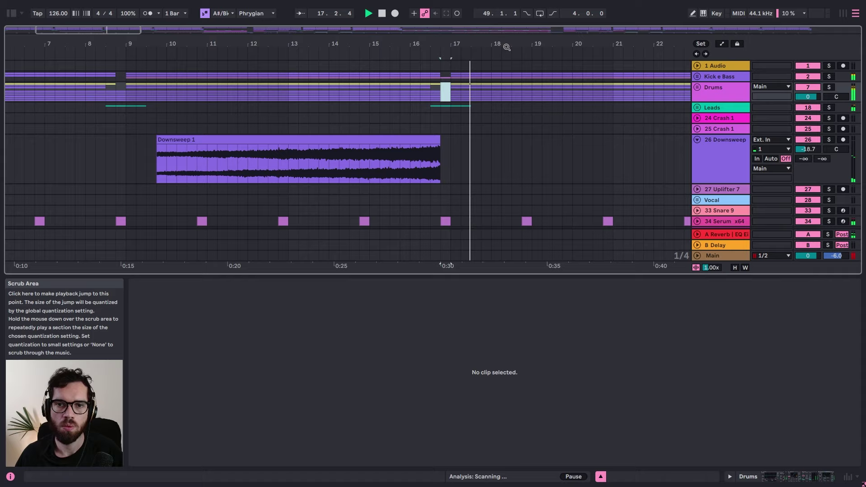
left_click_drag(504, 44, 504, 24)
scroll(410, 111, "down", 2)
key("space")
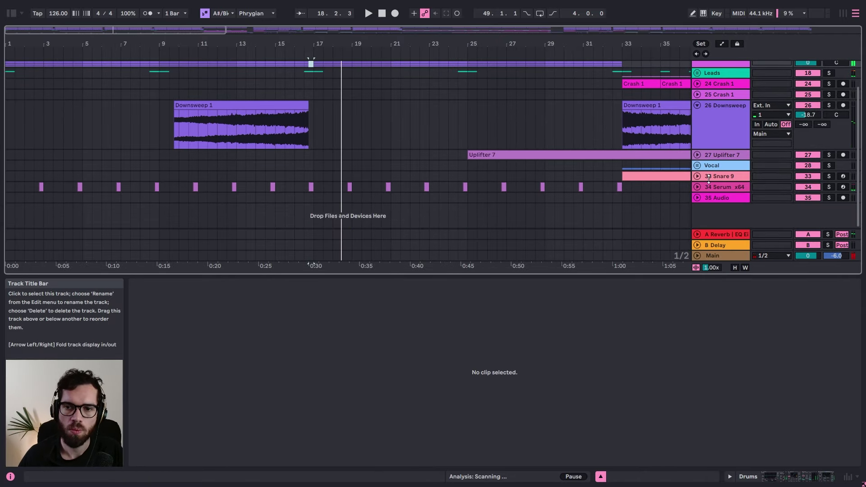
Step: Unfold the 33 Snare 9 track, copy the start of its bar 33 roll to bar 16 as a one-bar clip and play it
left_click(697, 176)
left_click_drag(624, 191, 630, 191)
left_click(286, 199)
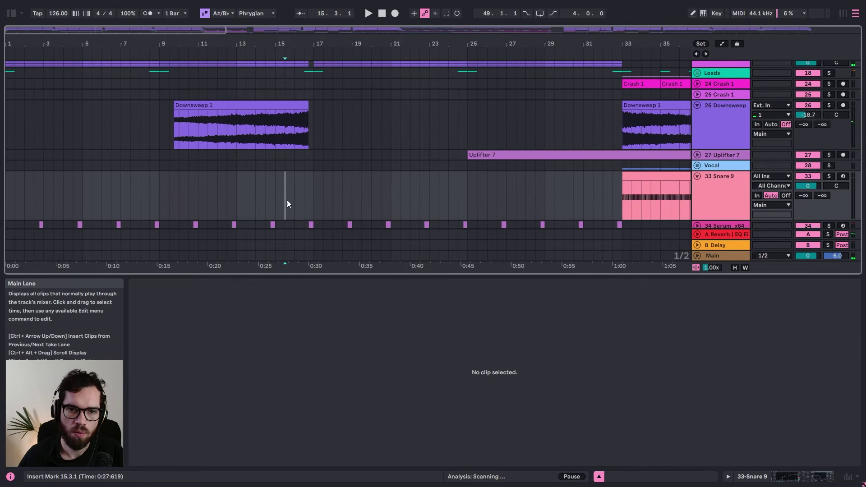
key("ctrl+v")
key("space")
left_click_drag(290, 178, 299, 178)
key("space")
key("space")
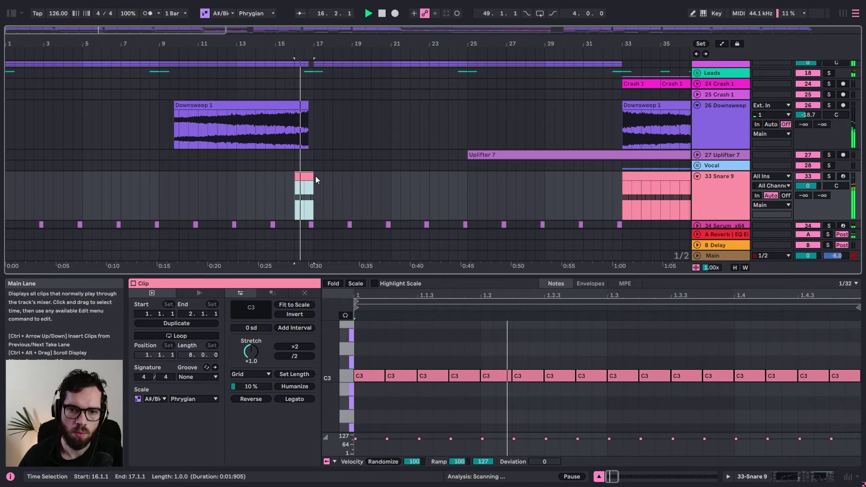
Step: Draw a rising Auto Filter Frequency ramp over the bar 16 snare clip and shorten the clip to end at 16.4.1
key("a")
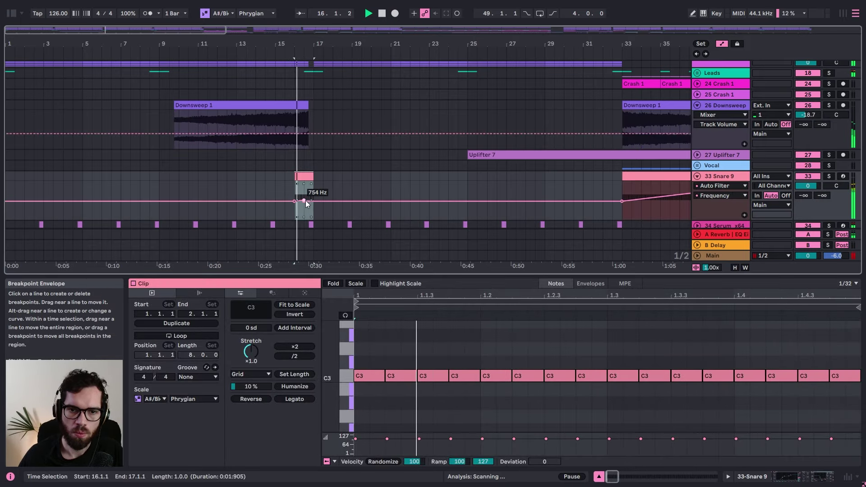
left_click_drag(305, 200, 313, 182)
scroll(311, 169, "up", 5)
key("space")
key("space")
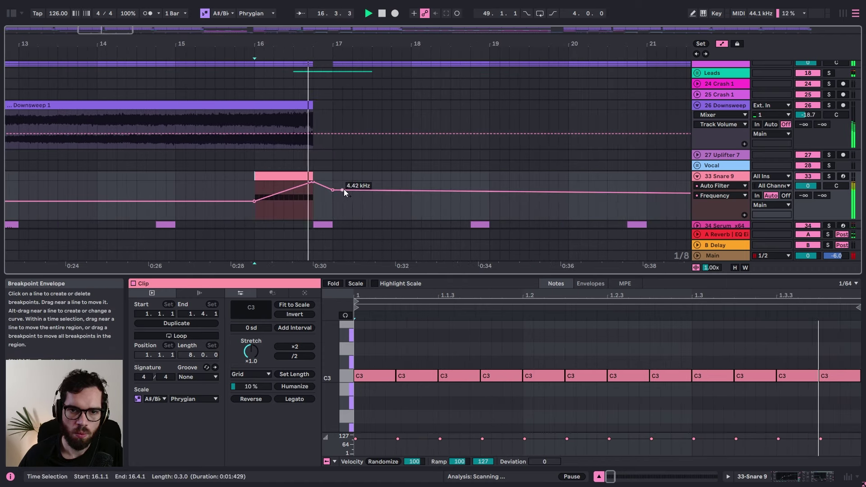
left_click(306, 176)
key("a")
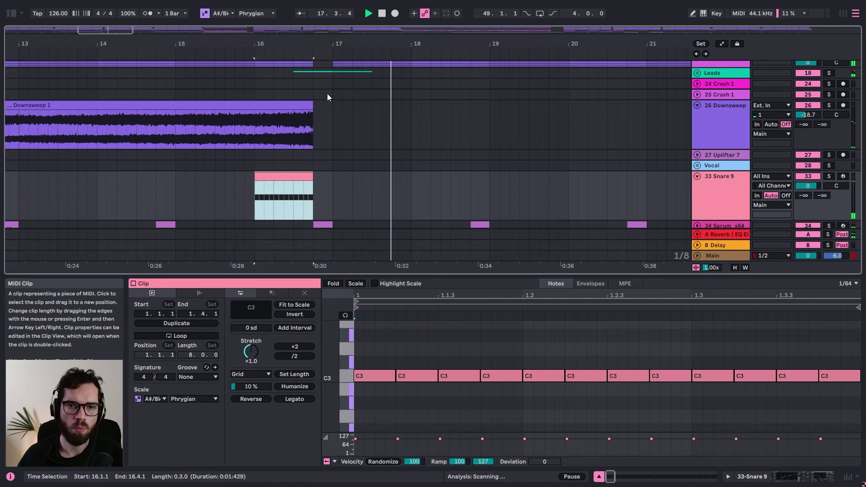
Step: Copy the bar 16 snare fill to 47.3.1 on the 33 Snare 9 track and lengthen it past 48.2.1
scroll(323, 122, "down", 5)
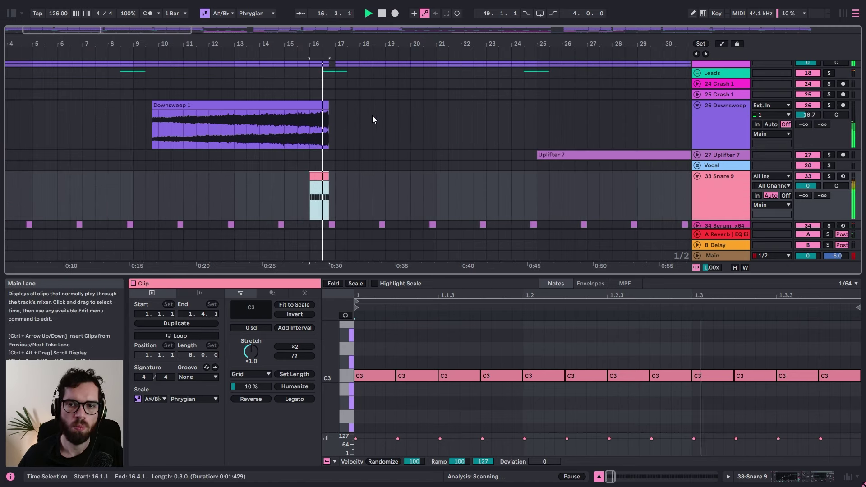
scroll(184, 130, "down", 5)
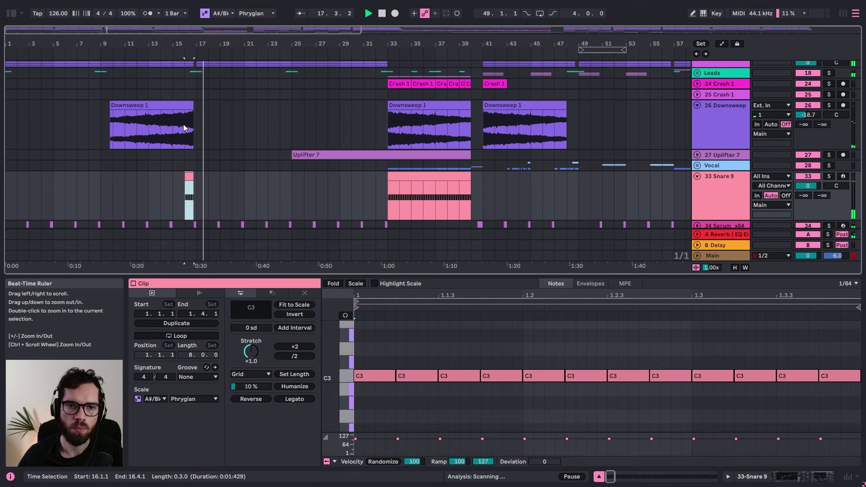
left_click(494, 198)
left_click(555, 207)
key("space")
key("space")
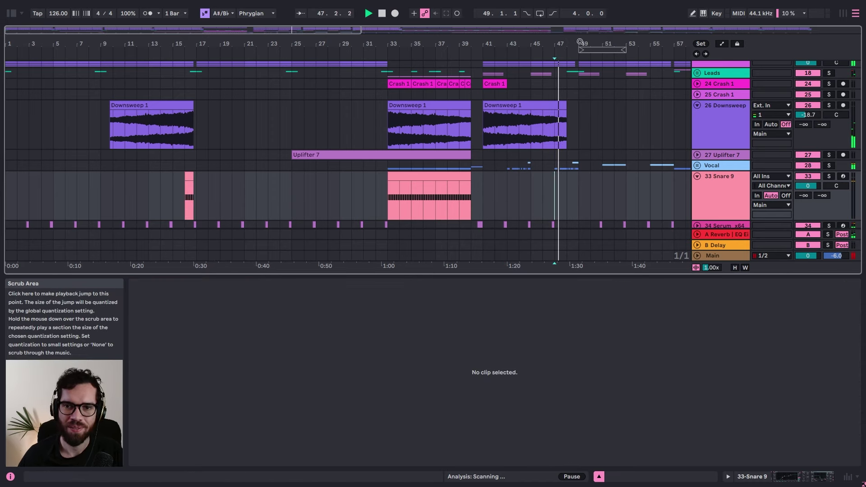
left_click_drag(580, 44, 570, 243)
left_click(556, 210)
key("ctrl+v")
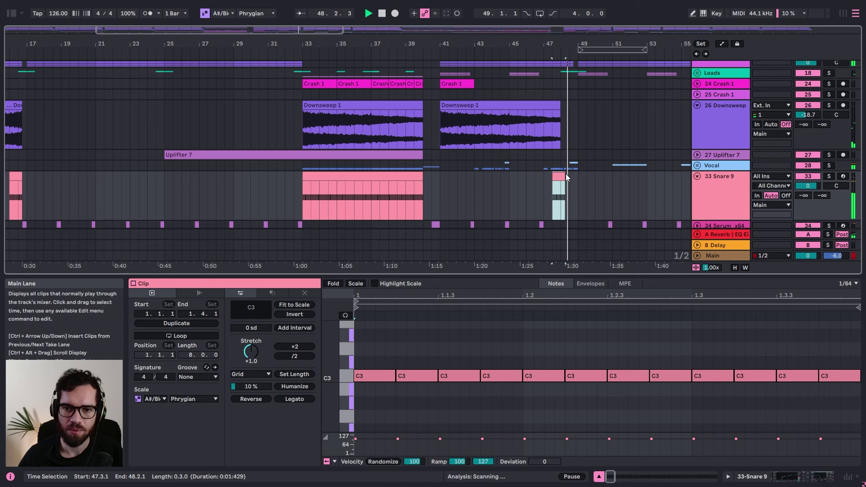
left_click_drag(565, 174, 570, 174)
Step: Stretch the Frequency ramp of the snare fill at 47.3.1 to peak at bar 49, with the clip ending at 48.4.1
key("a")
key("a")
key("a")
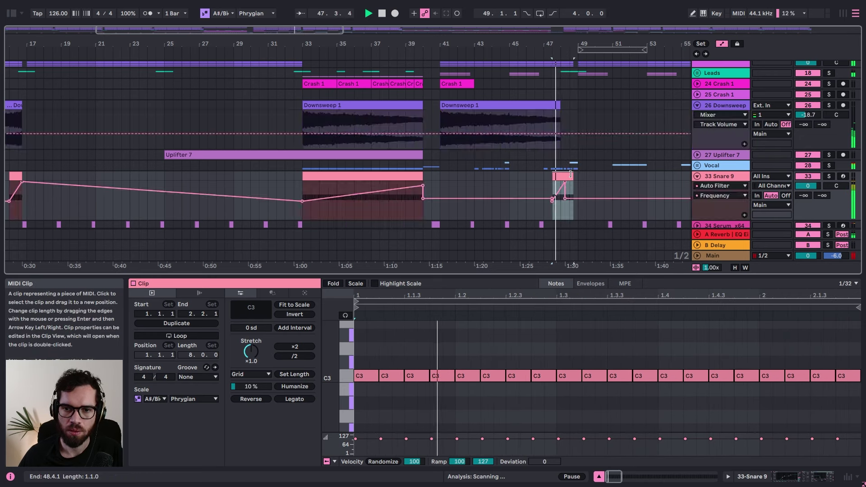
left_click(568, 206)
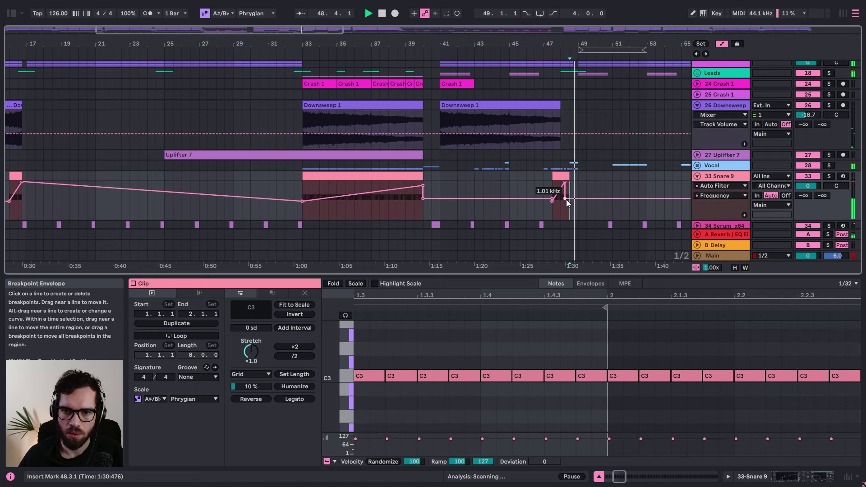
left_click_drag(566, 199, 579, 198)
key("space")
key("space")
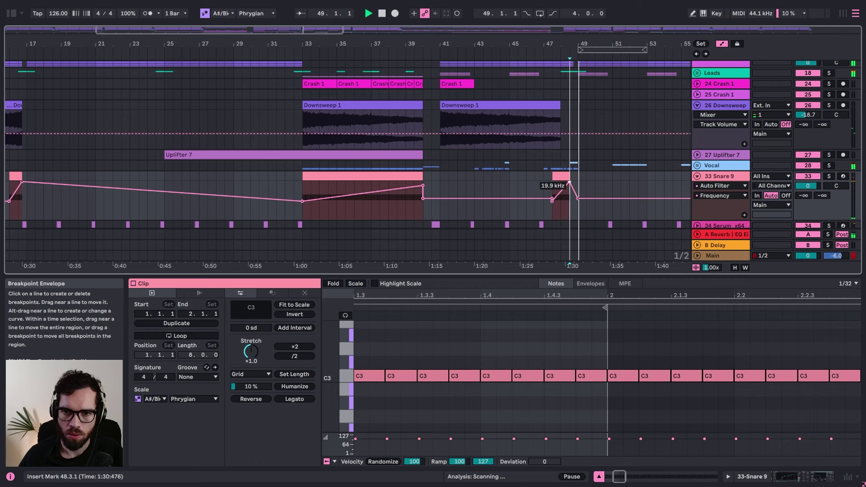
left_click(540, 173)
left_click_drag(573, 43, 573, 170)
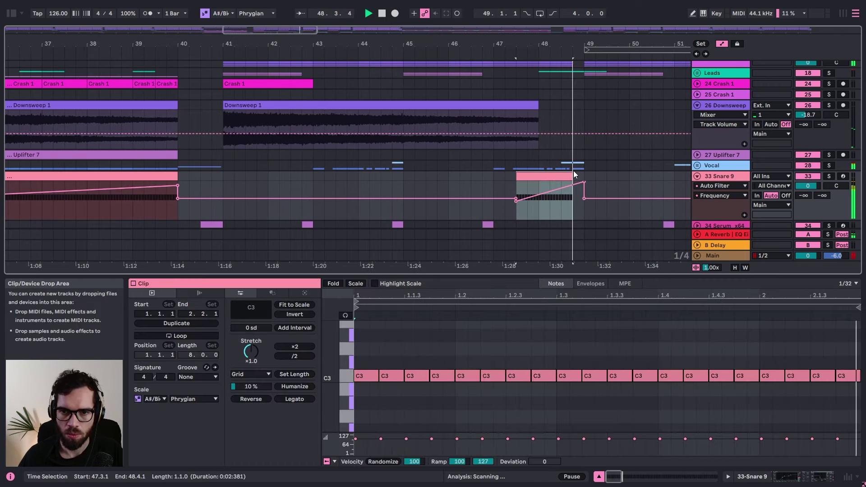
Step: Extend the snare fill back to 47.1.1 by copying its first half bar in front of it, then play the fill
left_click(513, 177)
mouse_move(516, 177)
left_mouse_down()
mouse_move(484, 177)
mouse_move(517, 178)
left_mouse_up()
key("space")
key("a")
left_click_drag(535, 207, 517, 206)
left_click(497, 202)
key("ctrl+v")
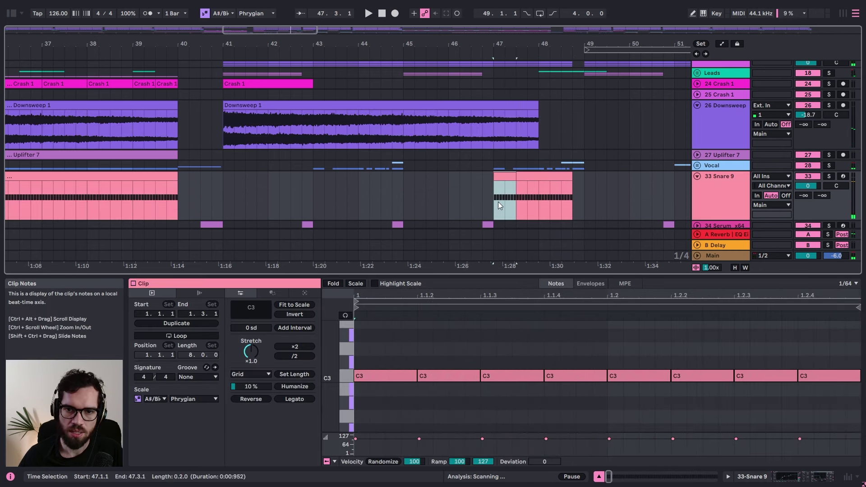
key("a")
key("space")
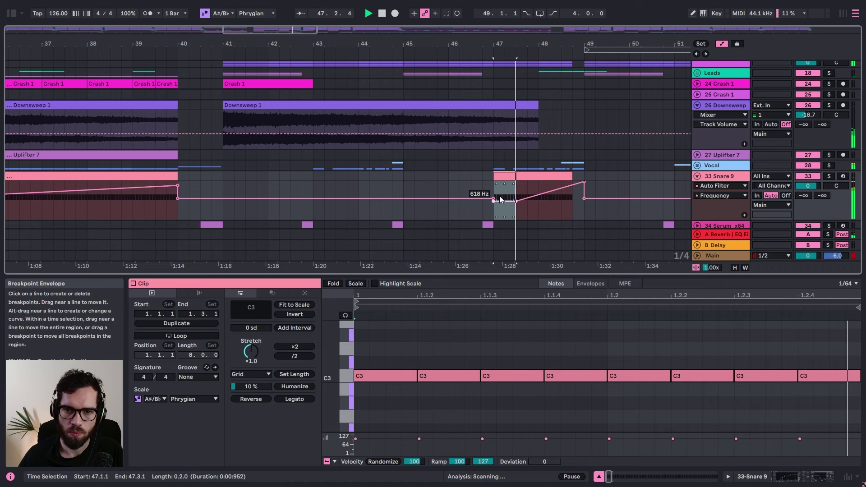
left_click(516, 203)
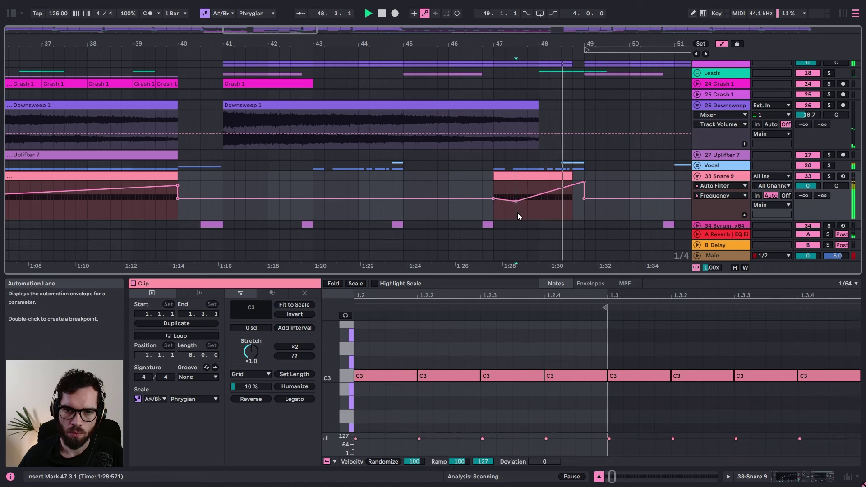
key("a")
Step: Copy the bar 41 Crash 1 clip to bar 49 on the 24 Crash 1 track
left_click(178, 135)
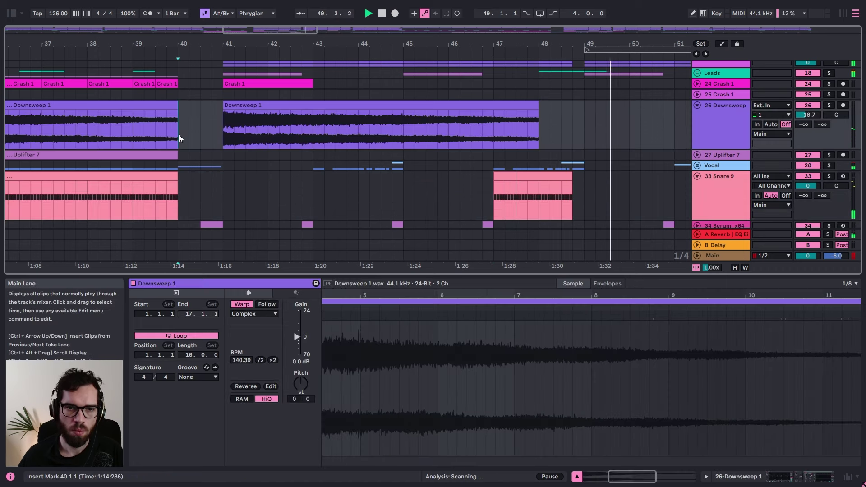
left_click(246, 83)
key("ctrl+c")
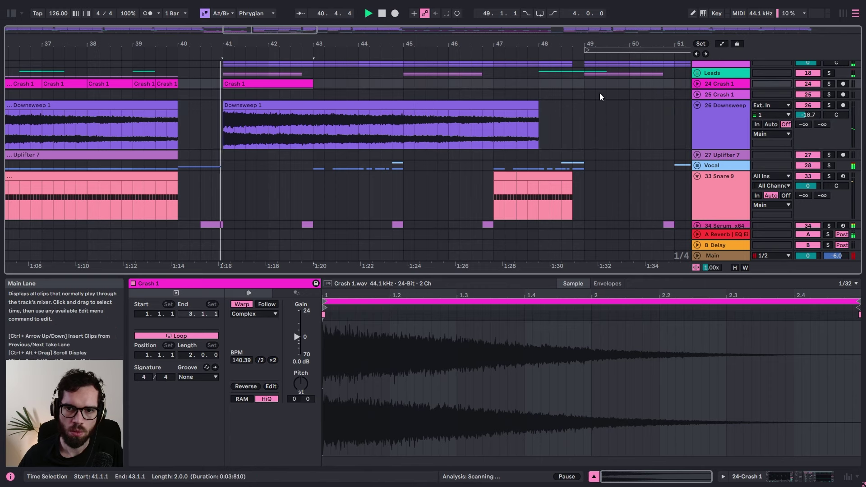
left_click(586, 86)
key("ctrl+v")
left_click_drag(600, 43, 579, 14)
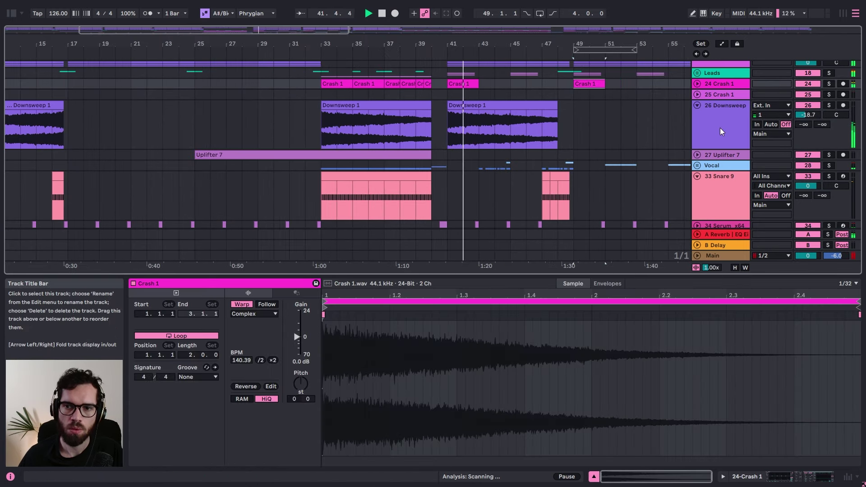
Step: Fold all the tracks and insert a new audio track below 24 Crash 1
left_click(720, 128)
key("ctrl+a")
left_click(698, 105)
left_click(608, 118)
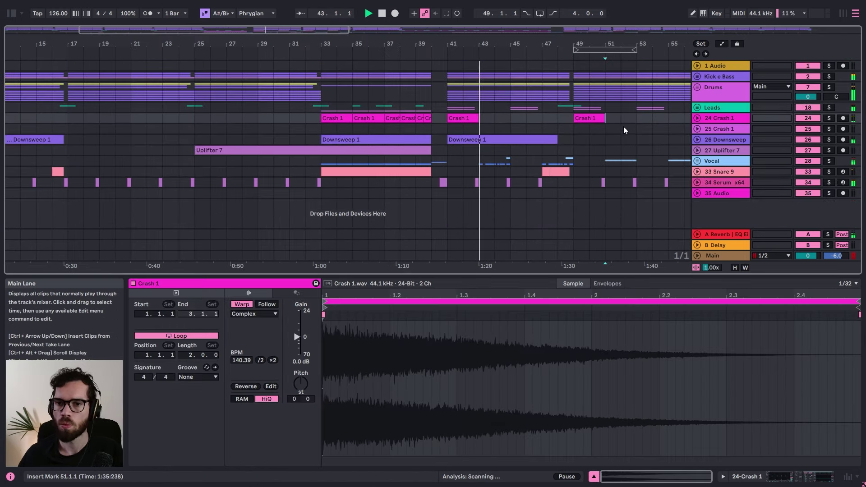
key("ctrl+t")
Step: Search the browser for "white" in the Budemberg - Sample Pack folder and expand the FX Misc folder
left_click(12, 13)
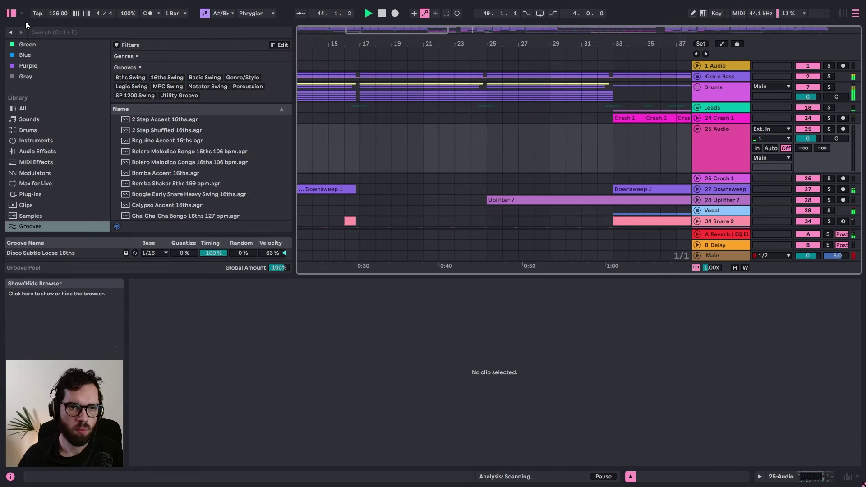
left_click(37, 31)
type("whiter")
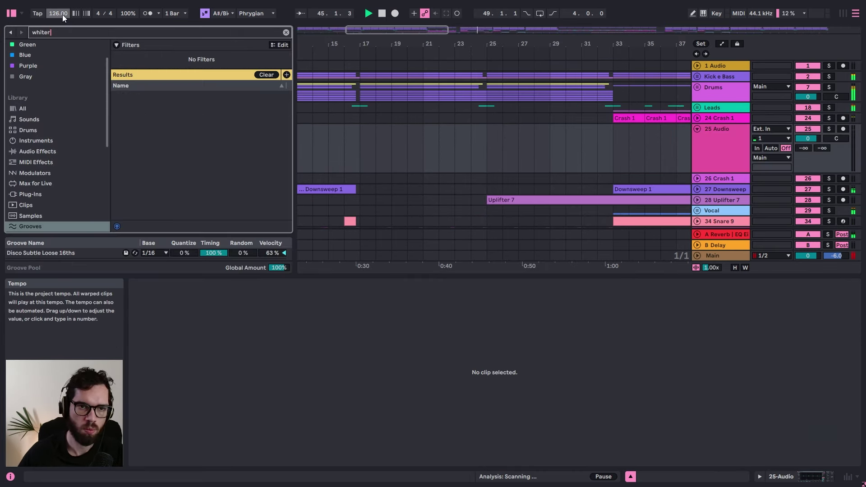
scroll(45, 96, "down", 6)
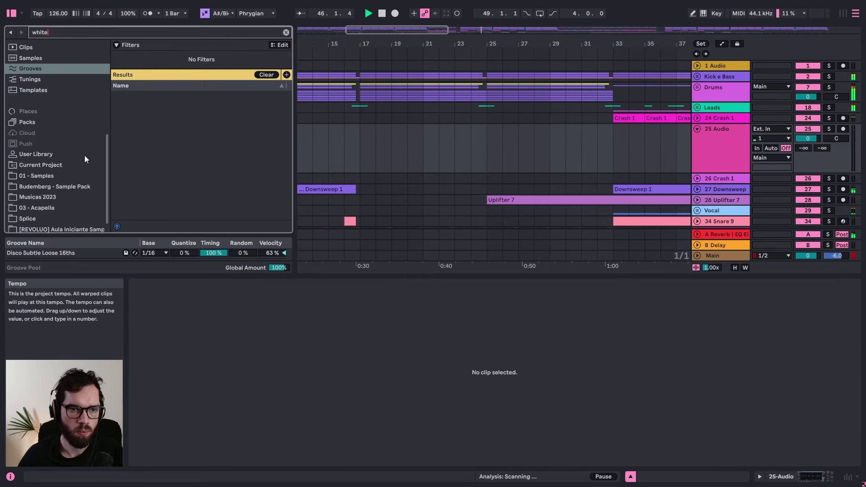
left_click(60, 167)
left_click(59, 170)
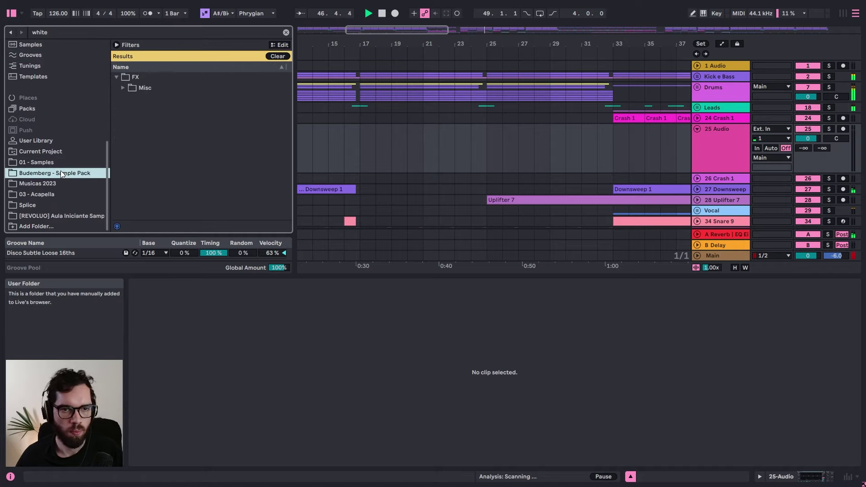
left_click(124, 91)
Step: Place the White Noise.wav sample at bar 49 on the new audio track
left_click_drag(411, 46, 337, 20)
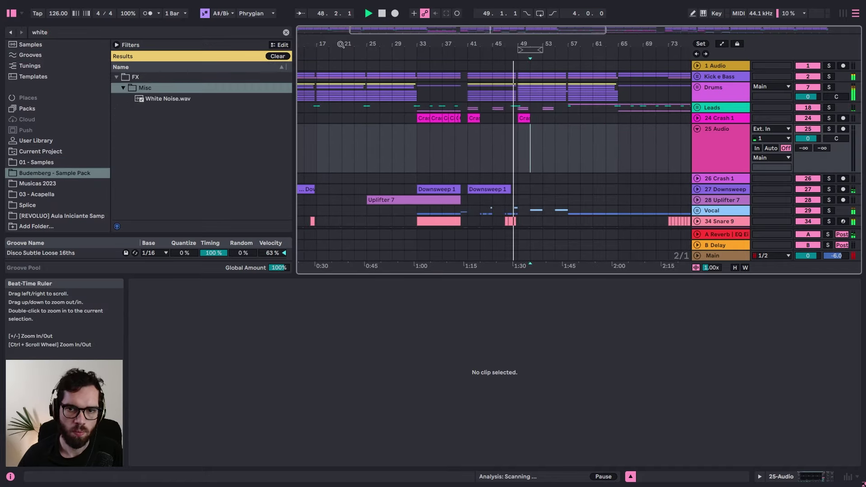
left_click_drag(183, 99, 311, 128)
left_click_drag(518, 158, 518, 159)
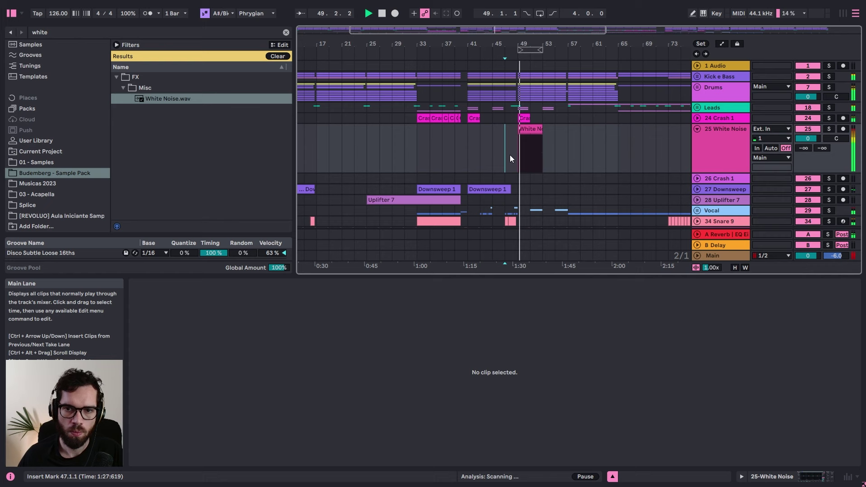
Step: Set the 25 White Noise track's volume to -5.8 and copy the EQ Eight, Utility and Compressor from 24 Crash 1 onto it
left_click(723, 119)
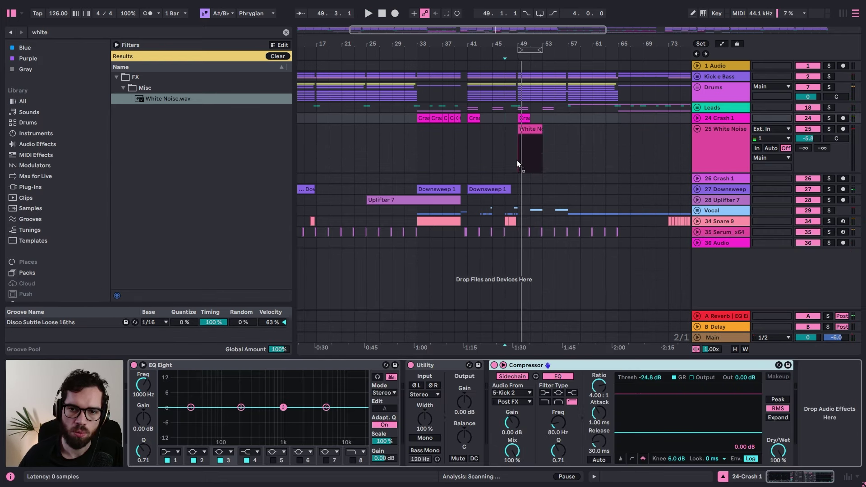
left_click(532, 135)
scroll(533, 138, "up", 3)
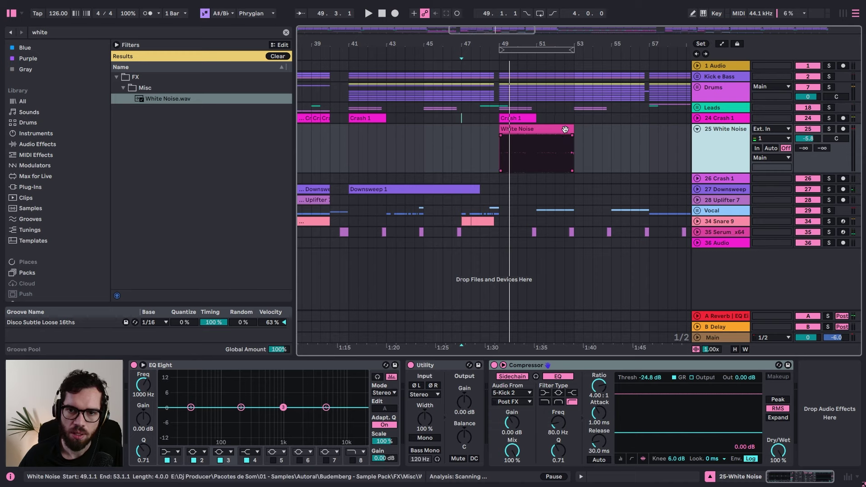
Step: Trim the White Noise clip at bar 49 to a single beat and play the transition into it
left_click_drag(565, 130, 513, 132)
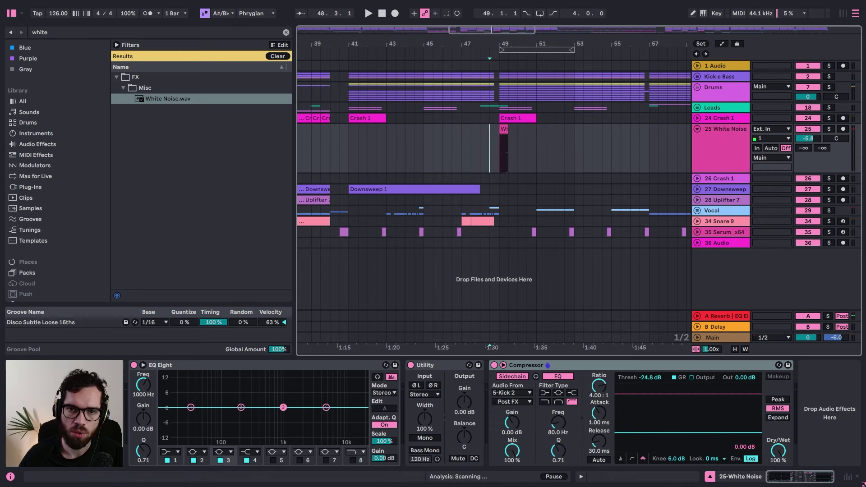
scroll(475, 120, "up", 3)
left_click(463, 131)
key("space")
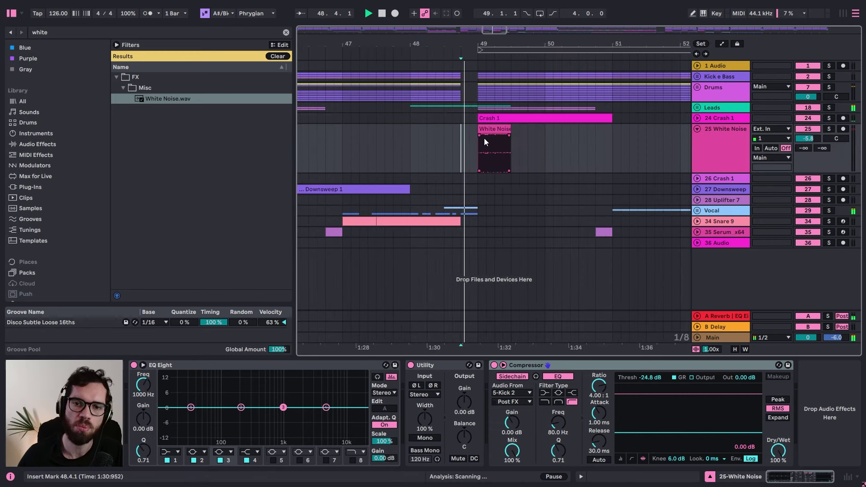
left_click_drag(510, 130, 495, 130)
left_click(453, 147)
key("space")
key("space")
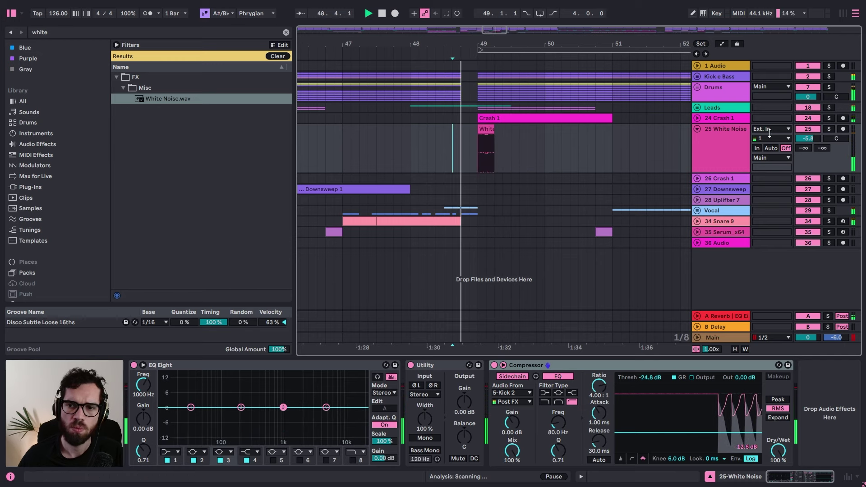
Step: Lower the 25 White Noise track's volume to -13.8 and replay the transition into bar 49
left_click_drag(807, 138, 807, 155)
key("space")
key("space")
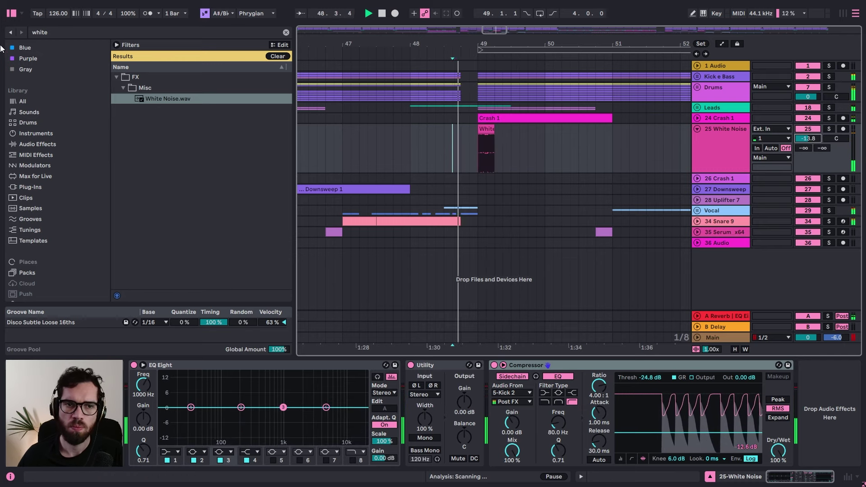
Step: Play on from bar 49, unfold the Vocal group and check the device chain of vocal track 31
left_click(9, 15)
scroll(338, 131, "down", 3)
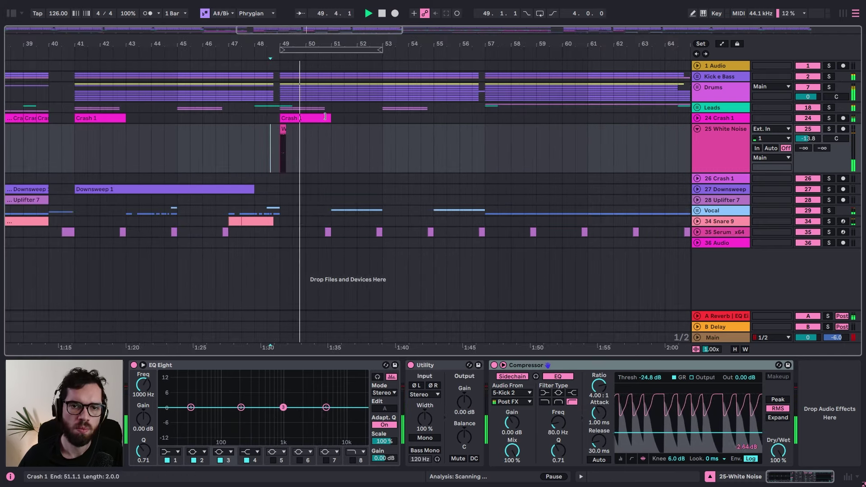
left_click(369, 147)
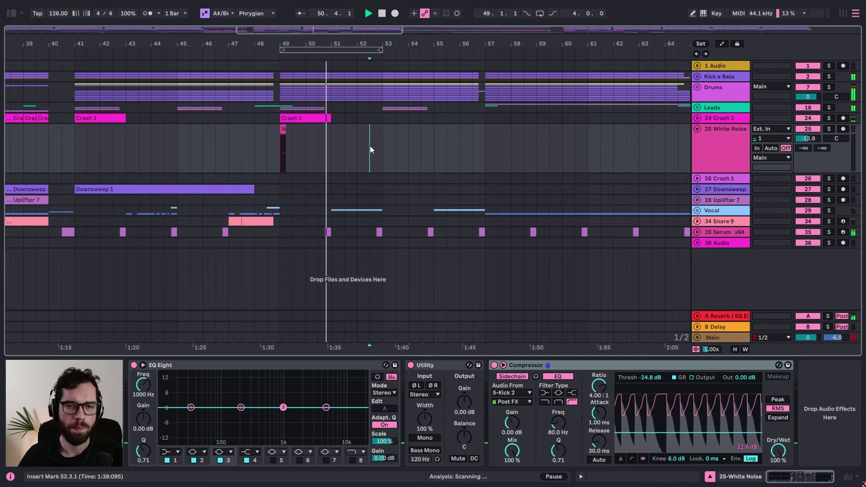
left_click(419, 151)
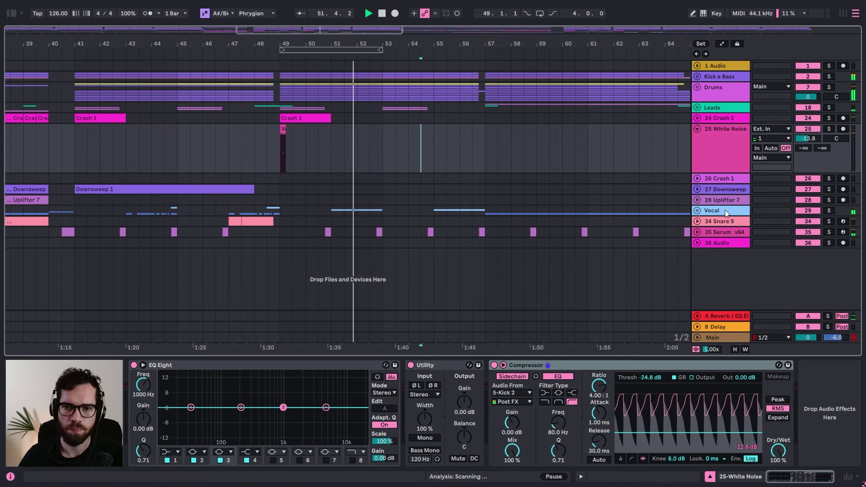
left_click(698, 211)
scroll(731, 270, "down", 3)
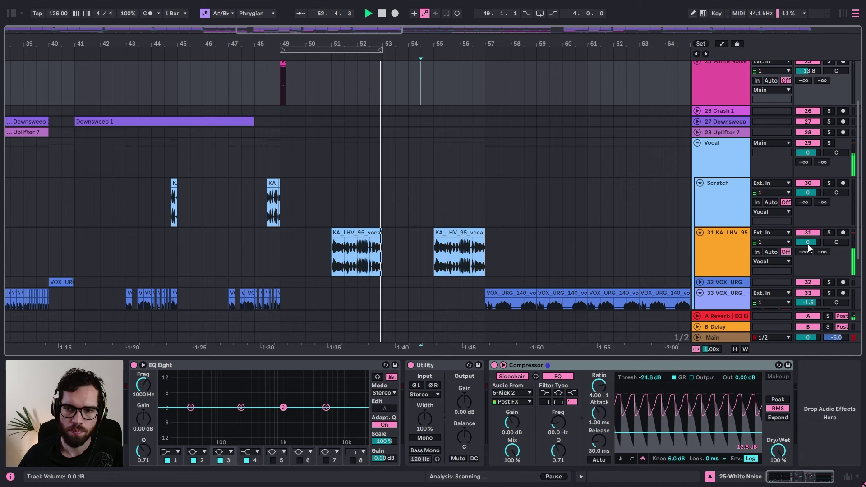
left_click(735, 242)
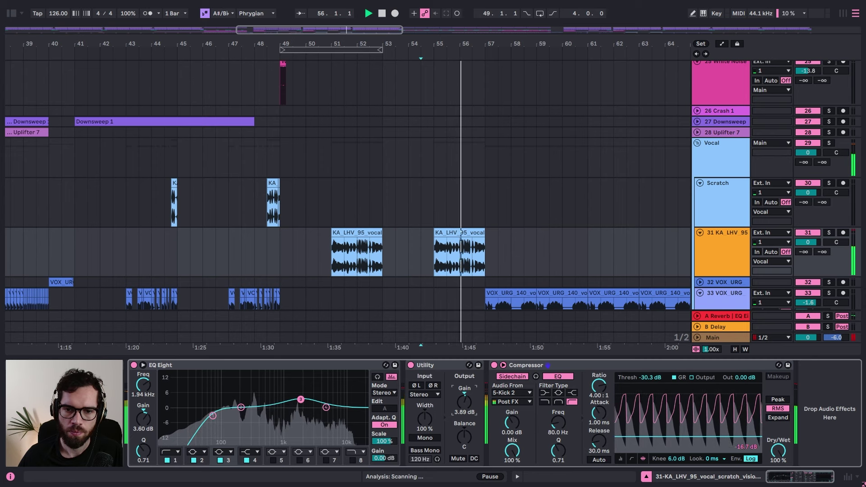
left_click(696, 164)
scroll(344, 132, "up", 3)
Step: Copy the one-beat White Noise clip from bar 49 to bar 57 and play the transition into bar 57
left_click(283, 108)
key("space")
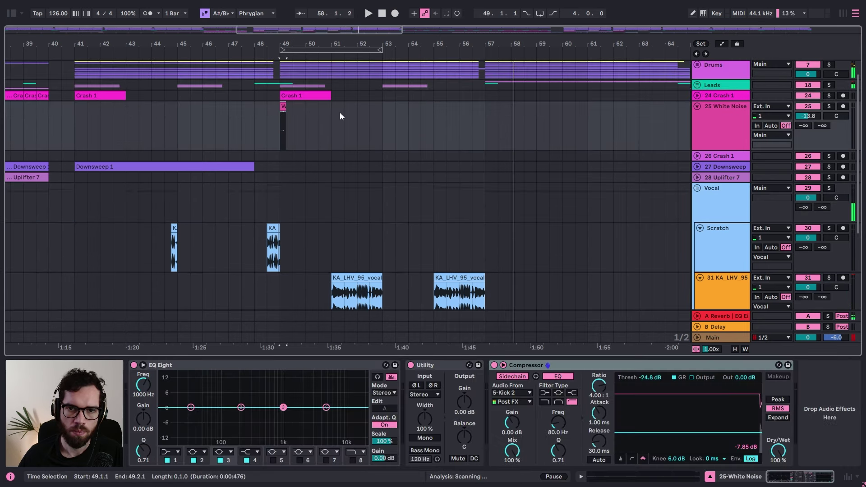
key("space")
left_click(485, 120)
key("ctrl+v")
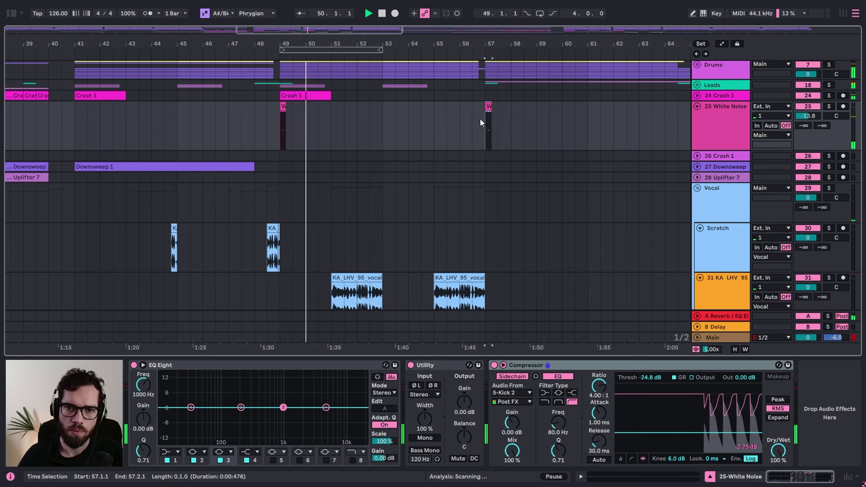
left_click(473, 118)
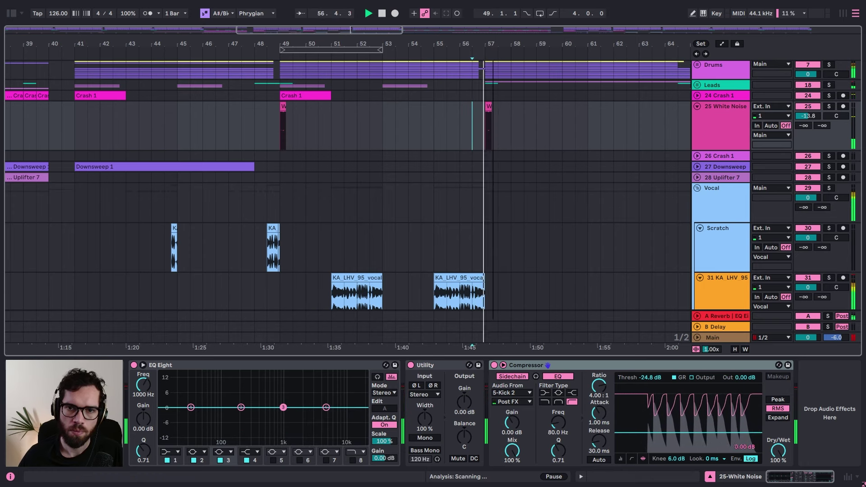
mouse_move(493, 41)
left_mouse_down()
mouse_move(495, 81)
mouse_move(478, 109)
left_mouse_up()
left_click(447, 122)
key("space")
key("space")
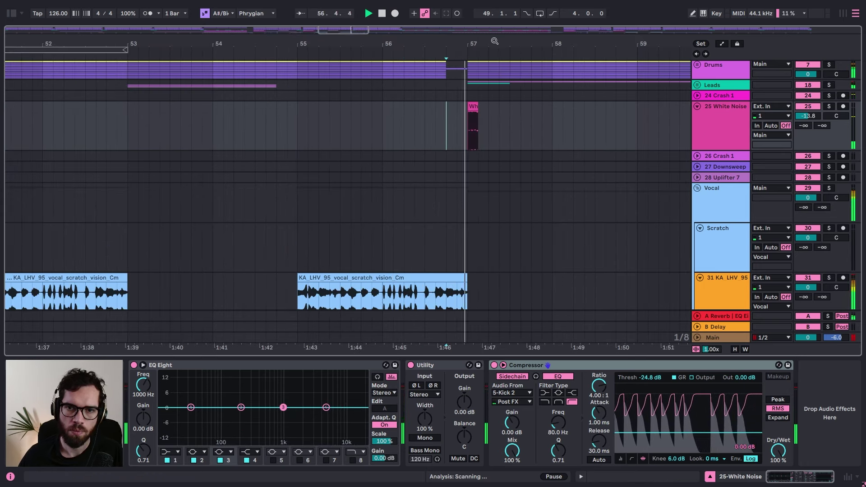
left_click_drag(495, 41, 497, 20)
key("space")
key("space")
Step: Copy the two-bar Crash 1 clip from bar 49 to bar 57 and replay from bar 56
left_click(230, 94)
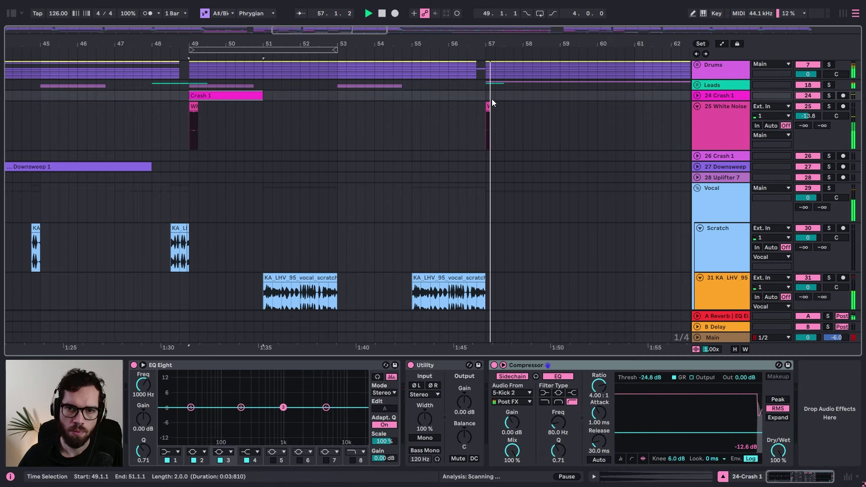
left_click(491, 99)
key("ctrl+v")
left_click(449, 96)
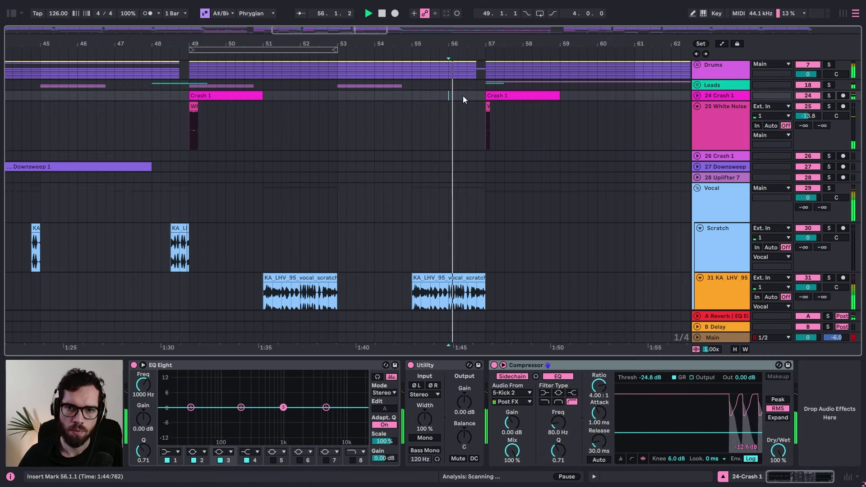
Step: Fold the Vocal group and the 25 White Noise track, and continue playback from bar 63
left_click(721, 135)
key("ctrl+a")
left_click(698, 106)
left_click(569, 119)
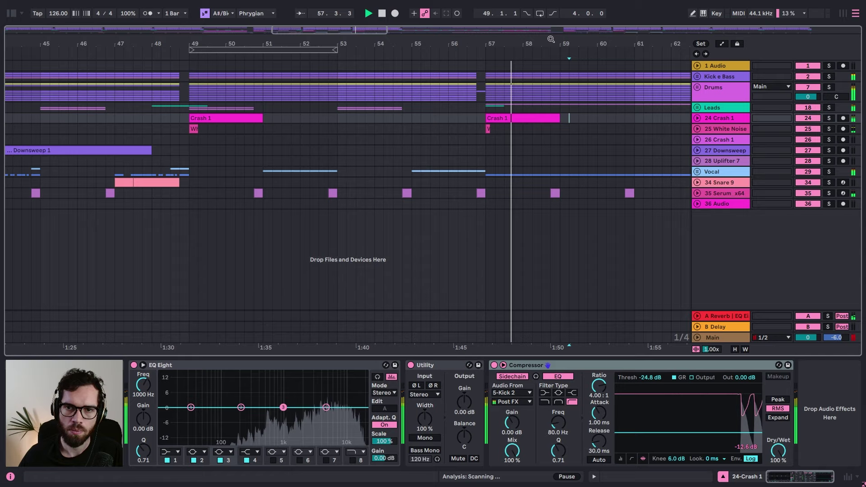
left_click_drag(551, 39, 486, 41)
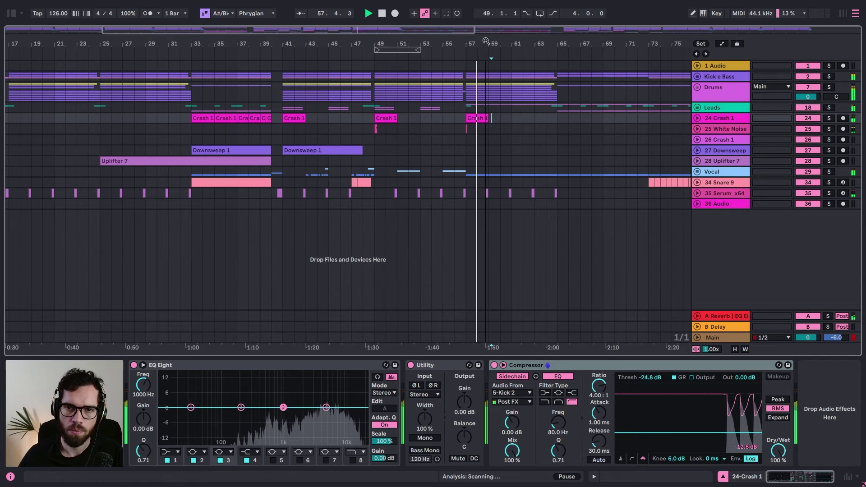
left_click(536, 95)
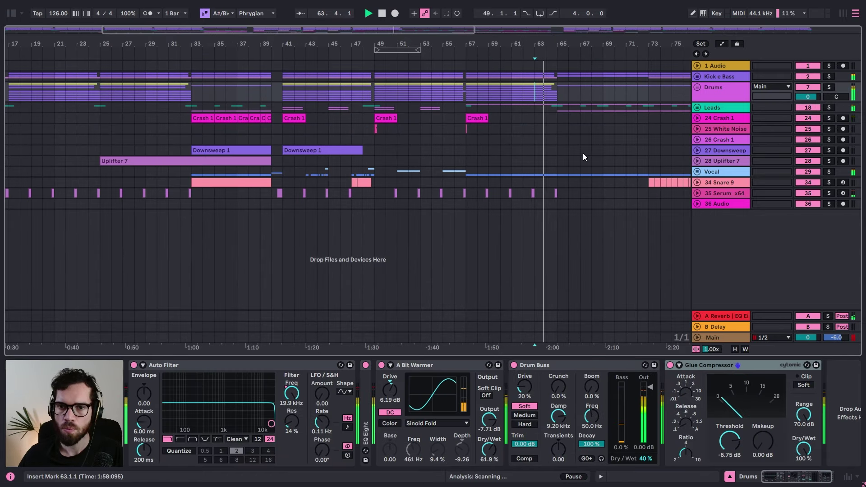
Step: Unfold the Leads group and its Pad track, and set the Pad's volume to -15.8
left_click(698, 108)
left_click(716, 148)
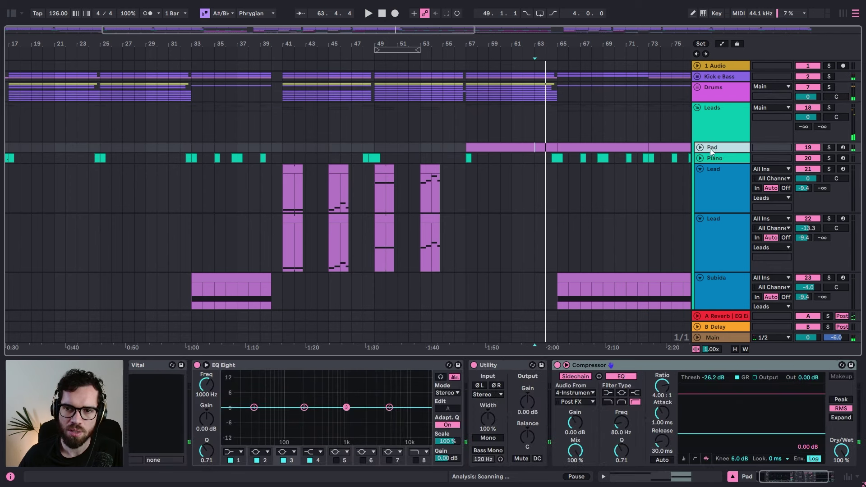
left_click(700, 148)
key("space")
left_click_drag(807, 157, 808, 170)
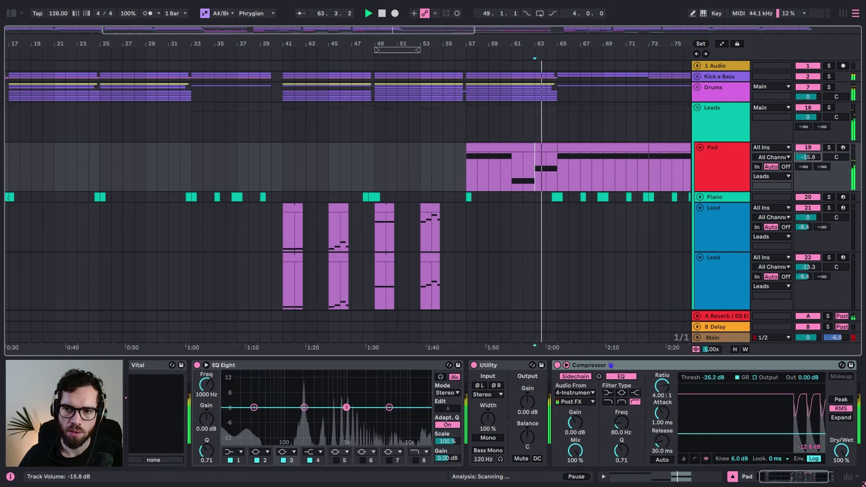
Step: Turn band 1 of the Pad's EQ Eight into a low cut at 167 Hz with a Q of 0.36
left_click(237, 452)
left_click(235, 392)
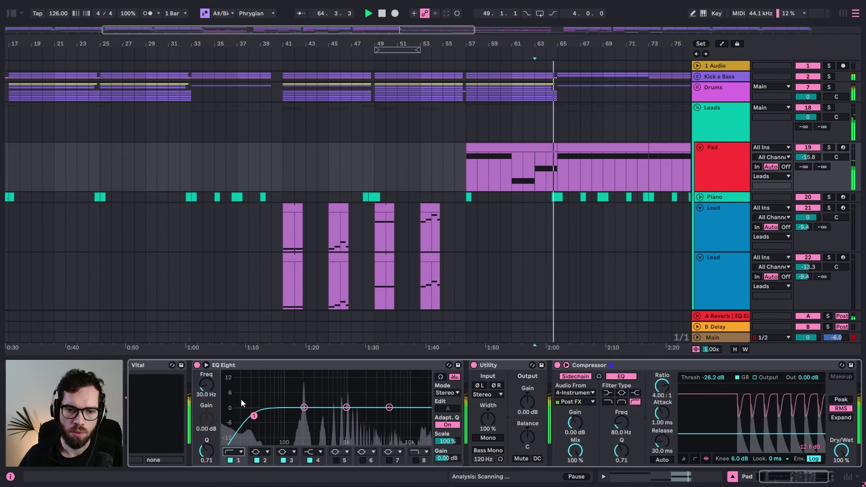
left_click_drag(253, 414, 323, 426)
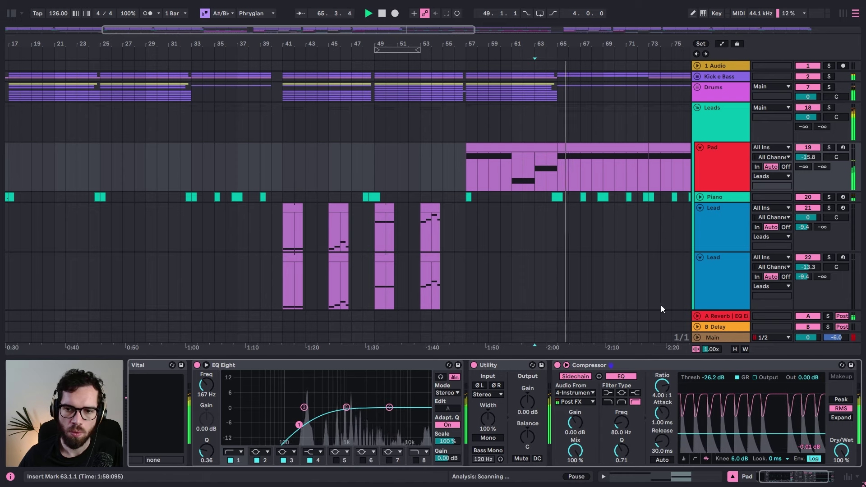
Step: Fold the Pad track, add an Auto Filter from the audio effects to the Subida track and set its frequency to 19.9 kHz
left_click(700, 148)
scroll(703, 178, "down", 4)
left_click(716, 223)
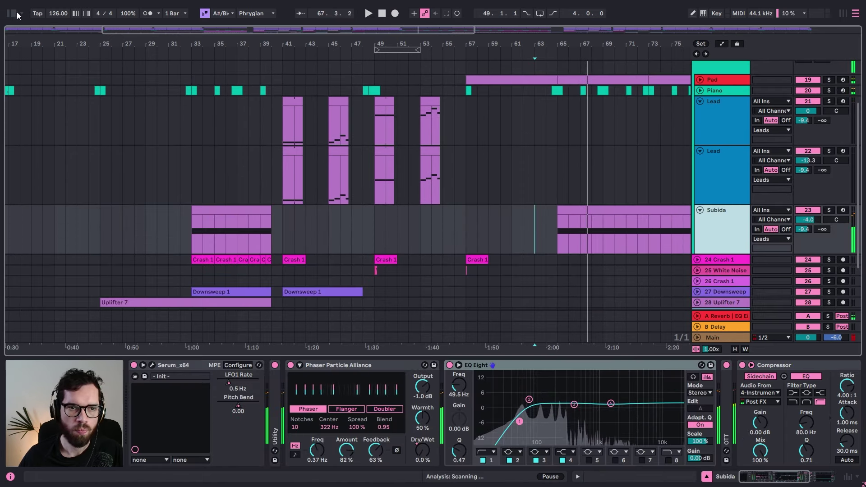
key("ctrl+f")
type("fil")
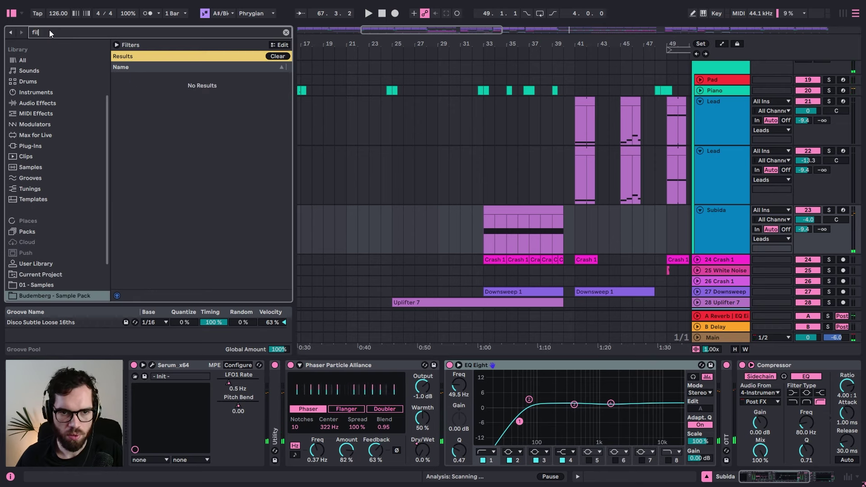
left_click(47, 103)
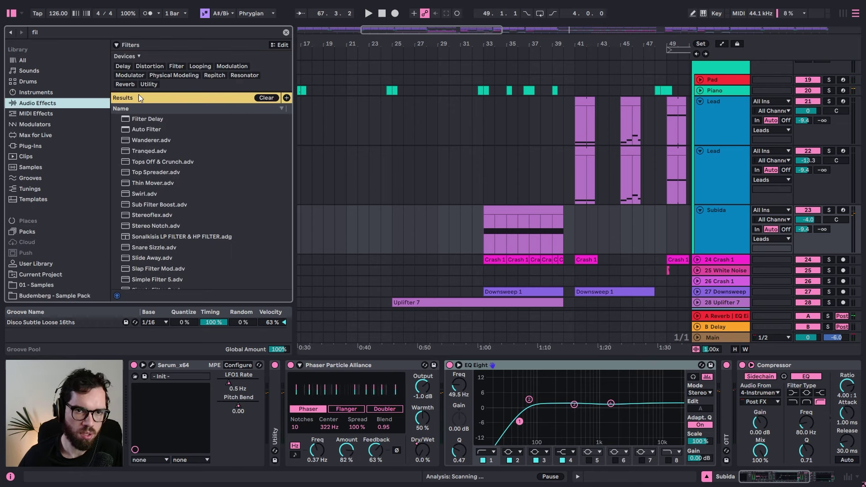
double_click(149, 130)
left_click(19, 14)
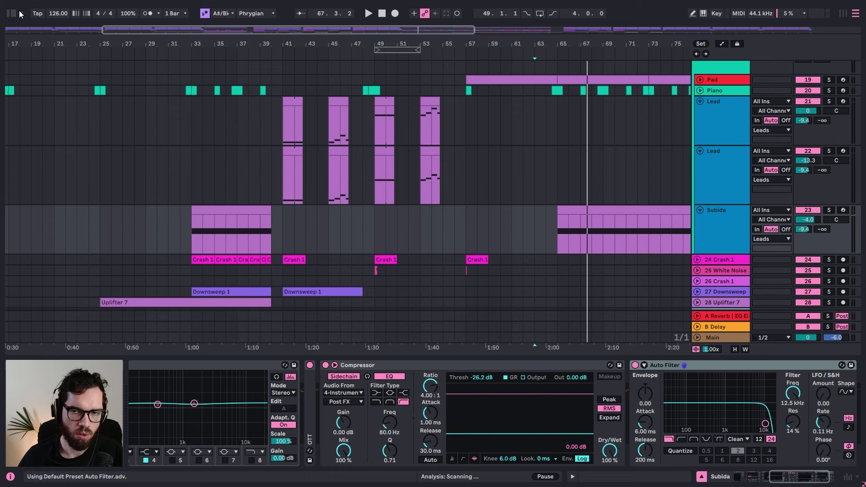
left_click_drag(788, 389, 787, 361)
Step: Automate Subida's Auto Filter frequency to drop from bar 64 to about 417 Hz at bar 65, and play it
key("a")
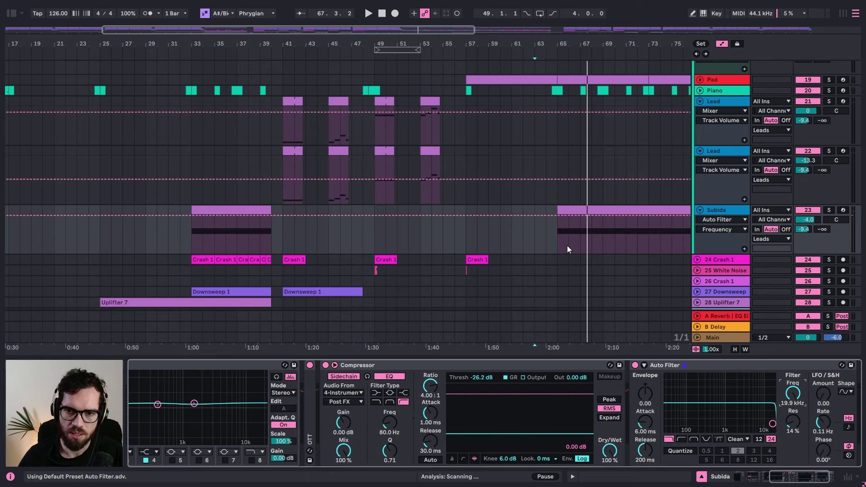
left_click(546, 220)
left_click(547, 216)
left_click_drag(557, 216, 557, 238)
key("space")
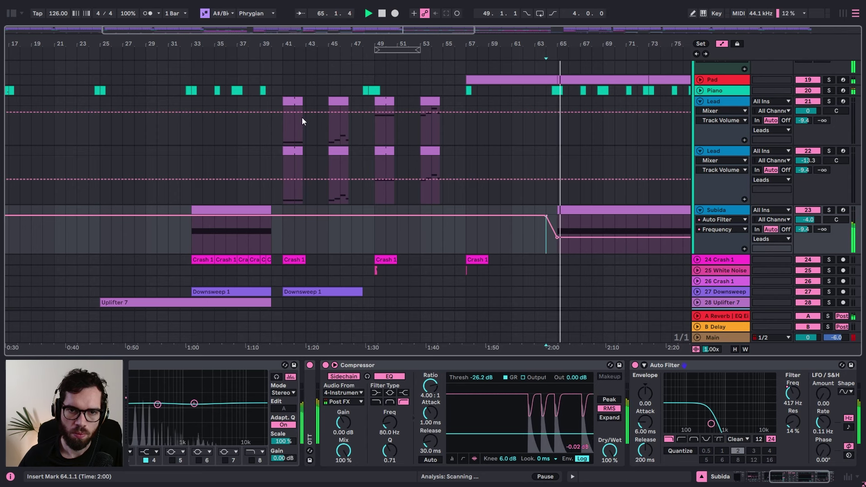
Step: Deactivate the Subida clip at bar 33 and ramp the Auto Filter frequency automation back up from bar 65 to bar 81
left_click(239, 208)
key("Delete")
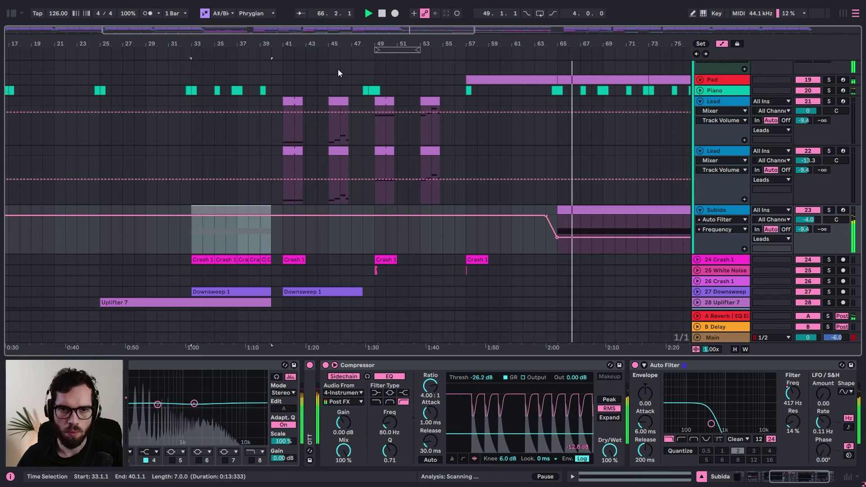
left_click_drag(354, 43, 259, 27)
left_click_drag(427, 237, 482, 217)
left_click_drag(497, 217, 513, 218)
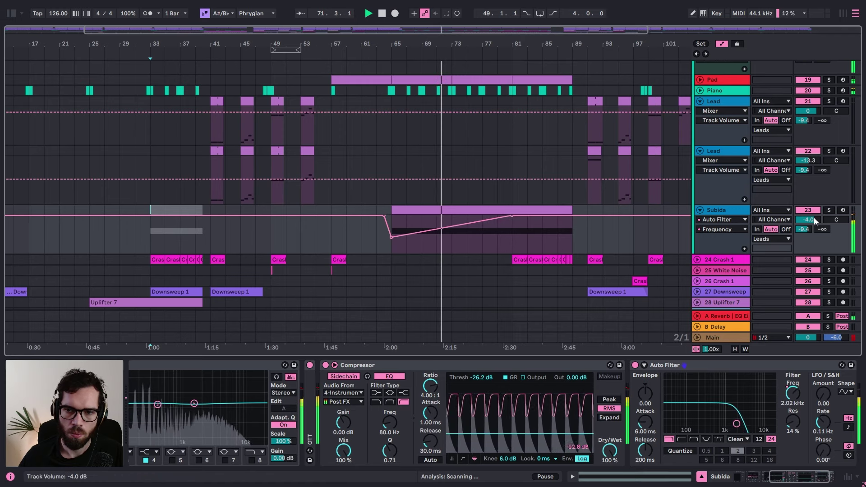
Step: Boost band 4 of Subida's EQ Eight by 5.33 dB at 758 Hz and raise the track's A Reverb send to 0
left_click(738, 209)
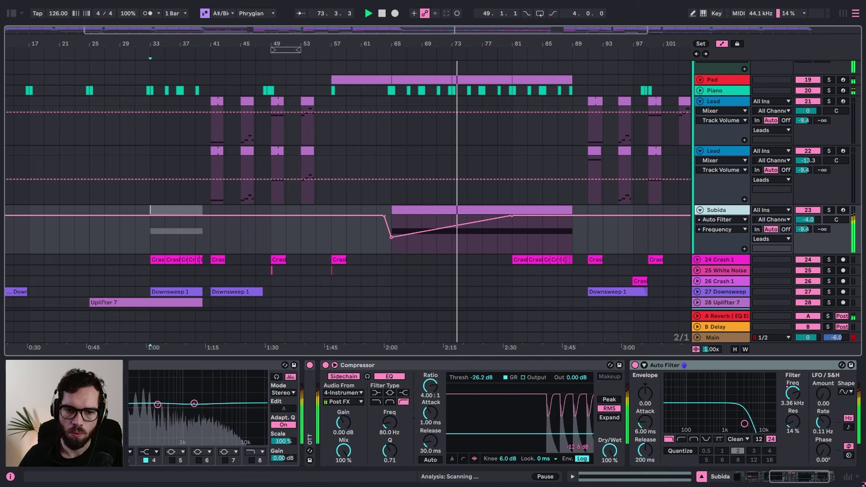
left_click(753, 477)
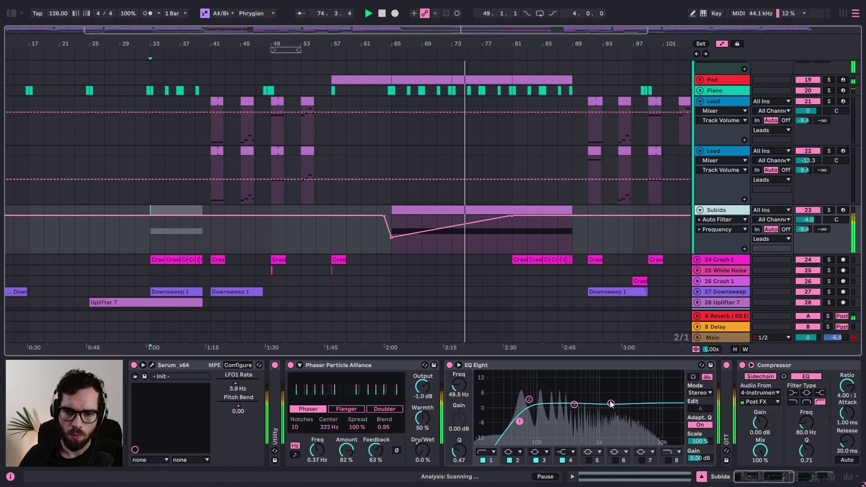
left_click_drag(611, 403, 593, 397)
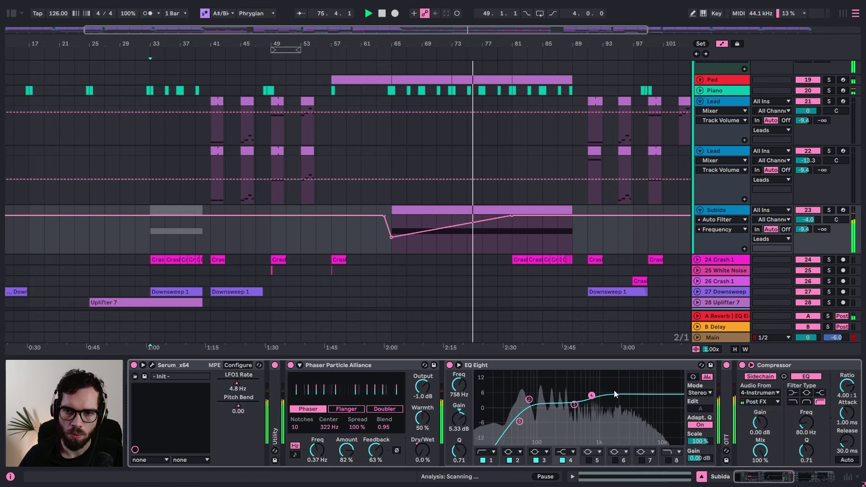
left_click_drag(802, 230, 802, 210)
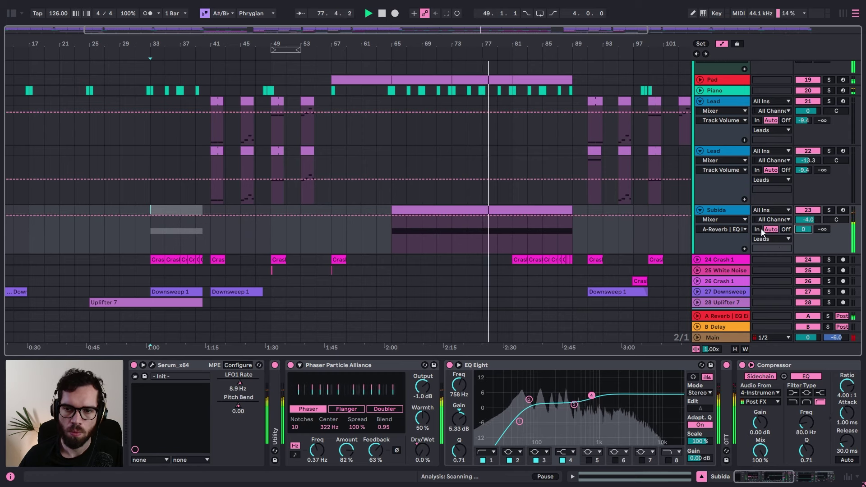
Step: Fold the Leads group and set the insert mark at bar 87 on the Drums group
scroll(571, 202, "up", 5)
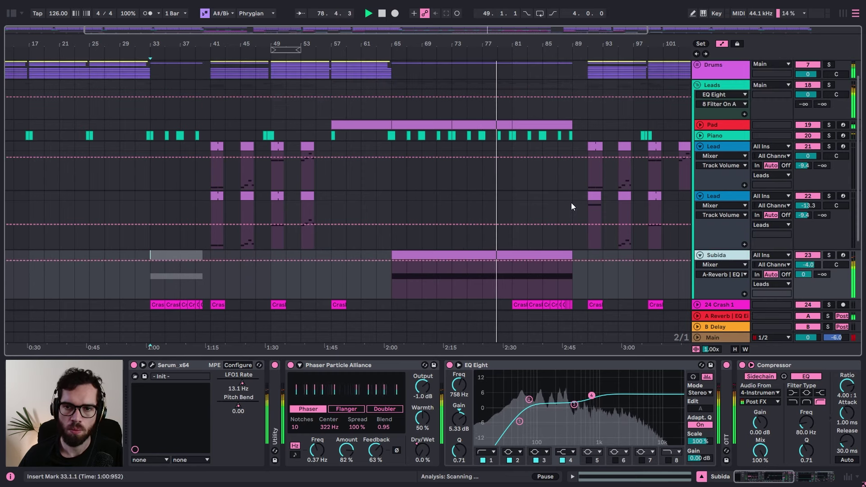
left_click(700, 118)
left_click(709, 109)
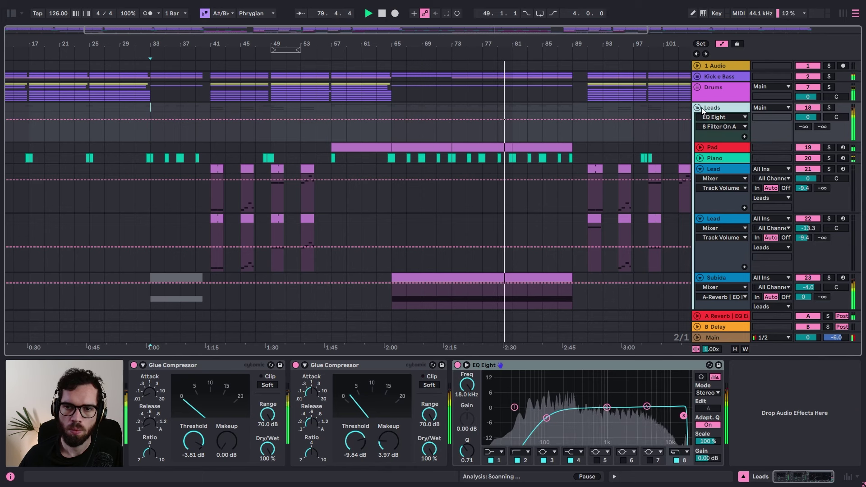
left_click(697, 107)
left_click(561, 95)
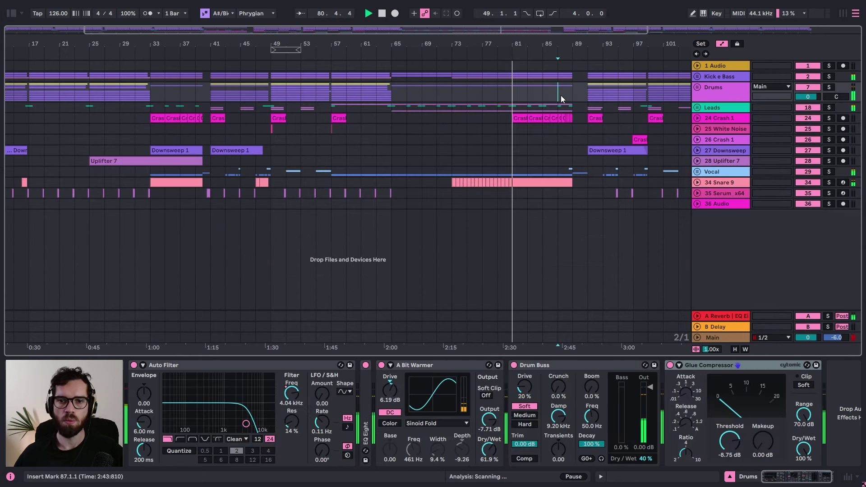
Step: Copy the Downsweep 1 clip from bar 33 to bar 81 on the same track
left_click(181, 150)
key("ctrl+c")
left_click(510, 149)
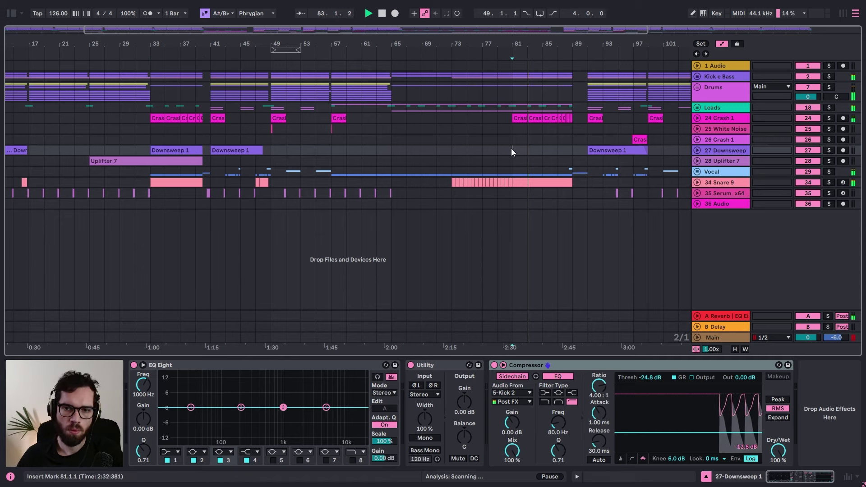
key("ctrl+v")
Step: Copy the Uplifter 7 clip from bar 25 to the second build-up, placing it from bar 74 to bar 89
left_click(198, 161)
key("ctrl+c")
left_click(452, 162)
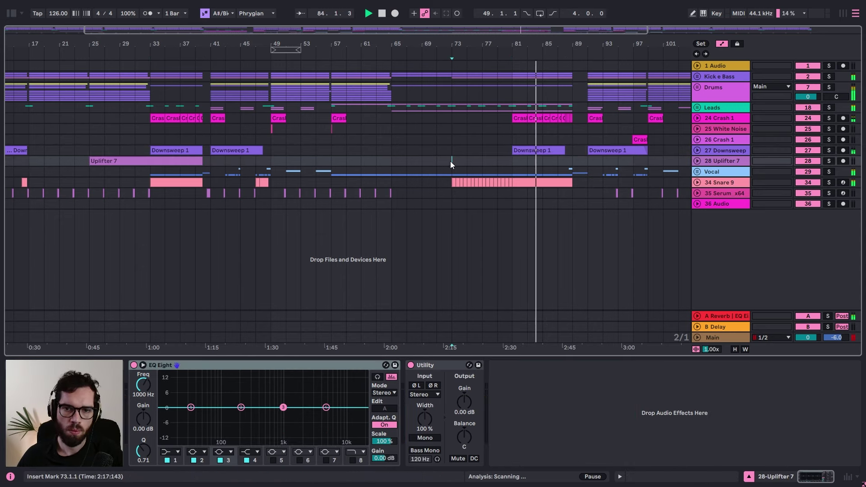
key("ctrl+v")
left_click(563, 161)
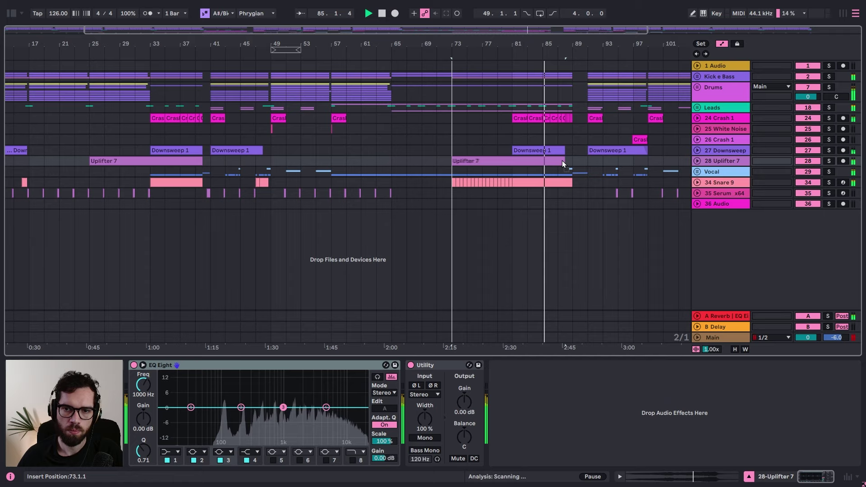
left_click_drag(577, 43, 578, 90)
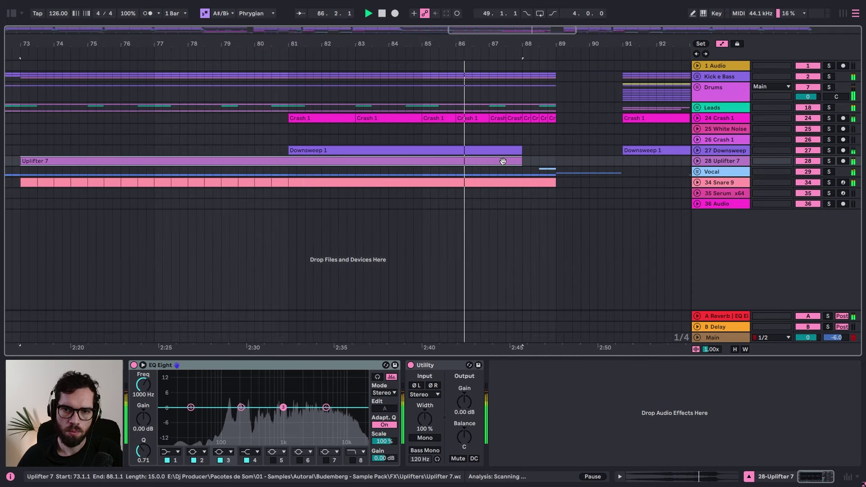
left_click_drag(504, 161, 549, 148)
Step: Extend the Downsweep 1 clip that starts at bar 81 so that it ends at bar 89
left_click(697, 150)
left_click(697, 150)
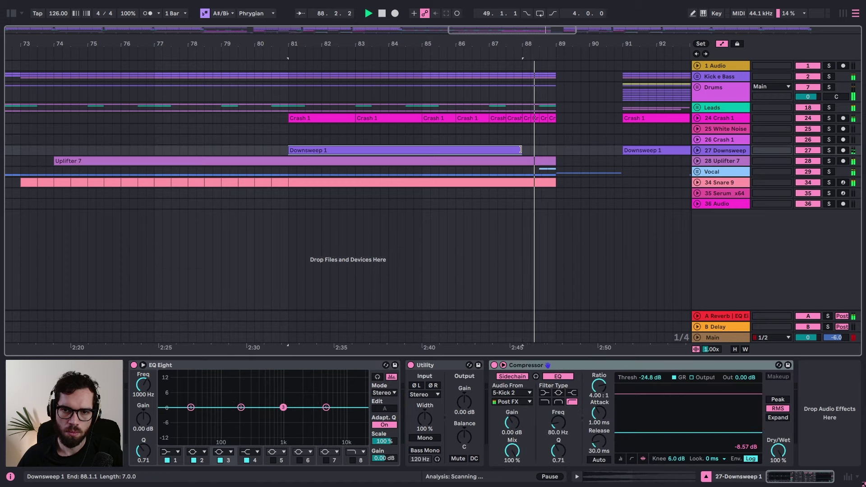
left_click(578, 159)
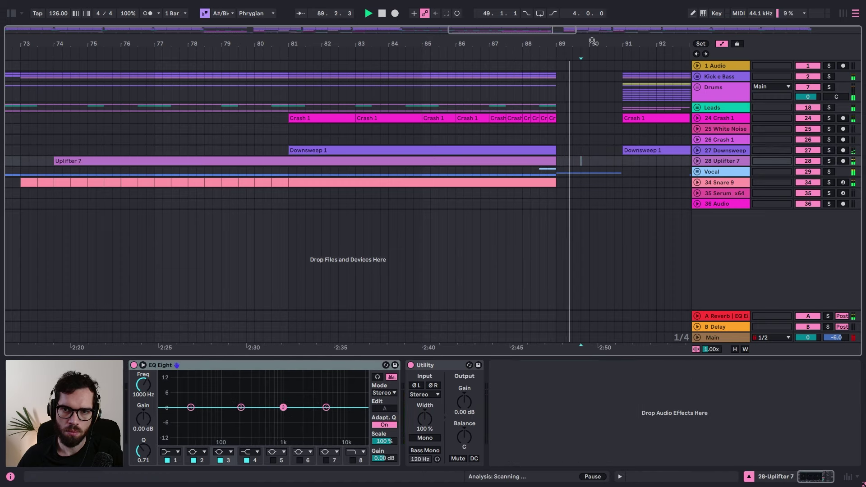
key("minus")
left_click(586, 89)
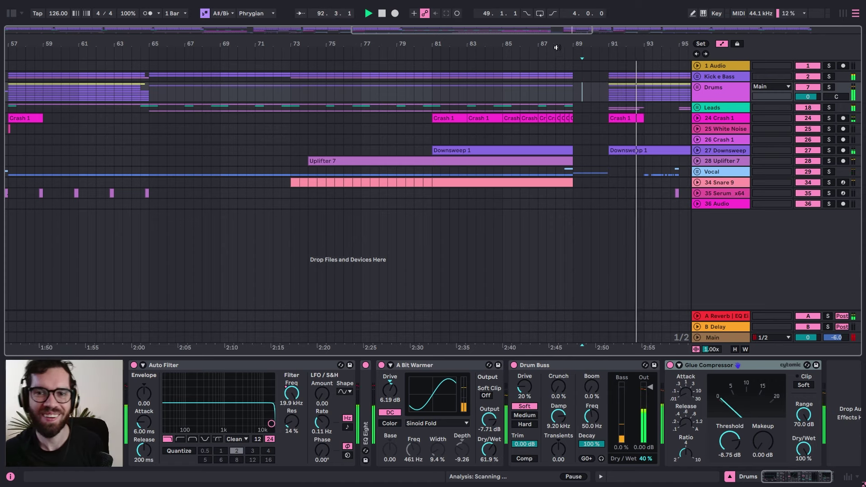
Step: Copy the Snare 9 section from bars 41 to 49 to bar 91 on the same track
left_click_drag(555, 47, 510, 24)
left_click(547, 104)
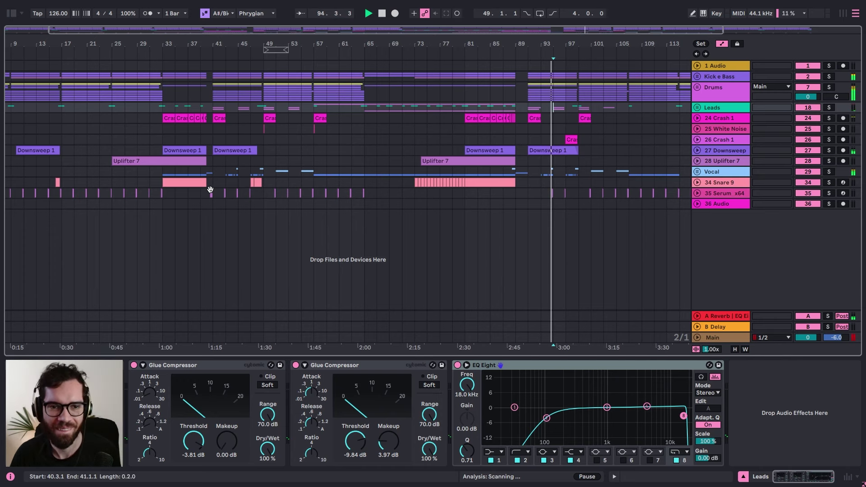
left_click_drag(212, 182, 259, 177)
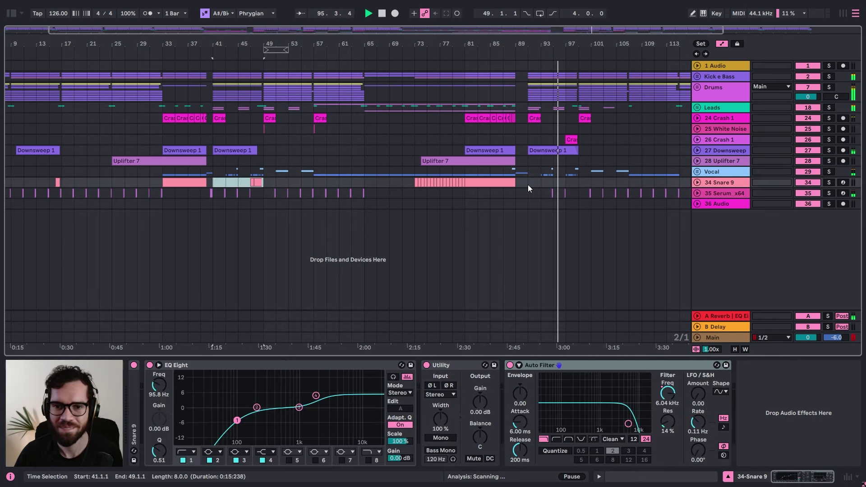
left_click(528, 185)
key("ctrl+v")
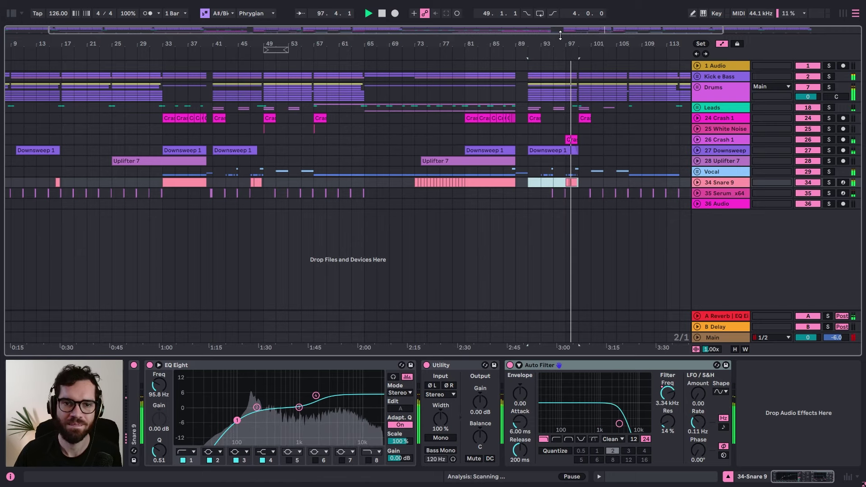
Step: Copy the White Noise section from bars 49 to 59 to bar 99 on the same track
left_click_drag(560, 35, 561, 31)
left_click(502, 132)
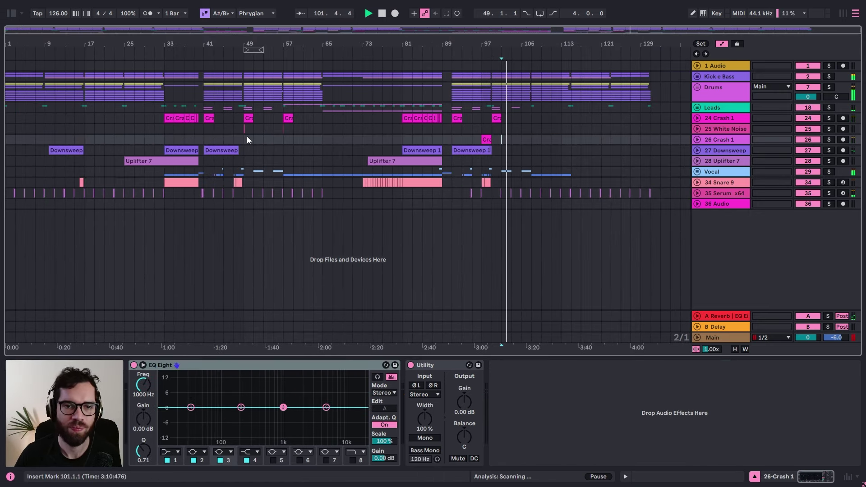
left_click(245, 132)
left_click_drag(244, 132, 291, 131)
left_click(494, 131)
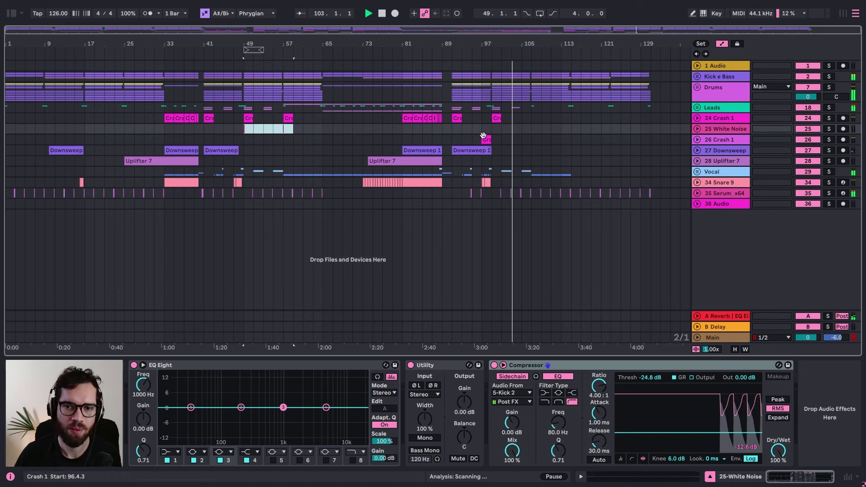
left_click(524, 129)
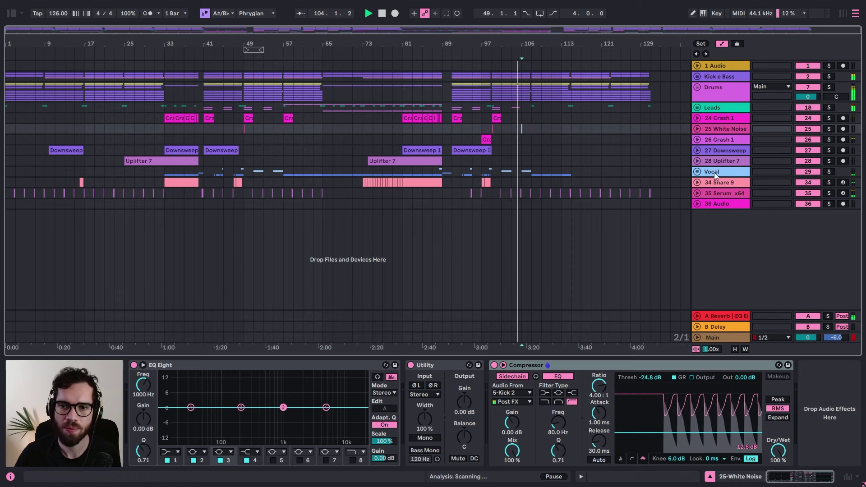
Step: Search the audio effects for "limit" and add a Limiter to the Main track
left_click(719, 338)
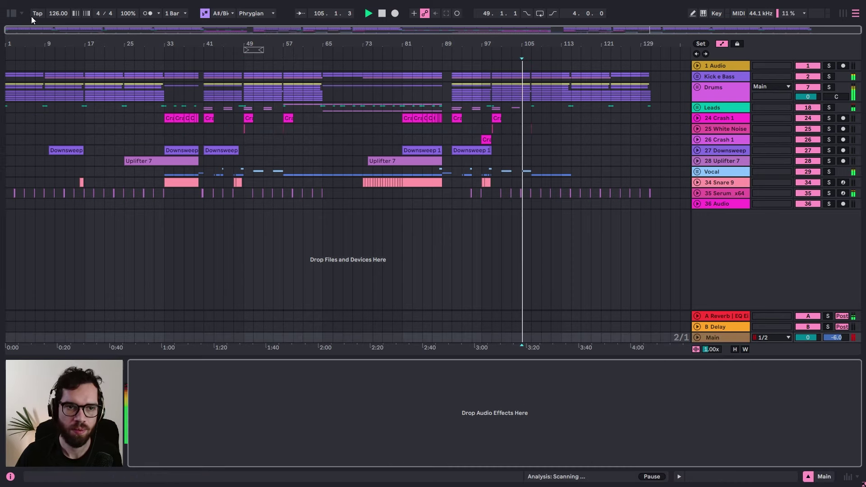
left_click(10, 14)
left_click(48, 30)
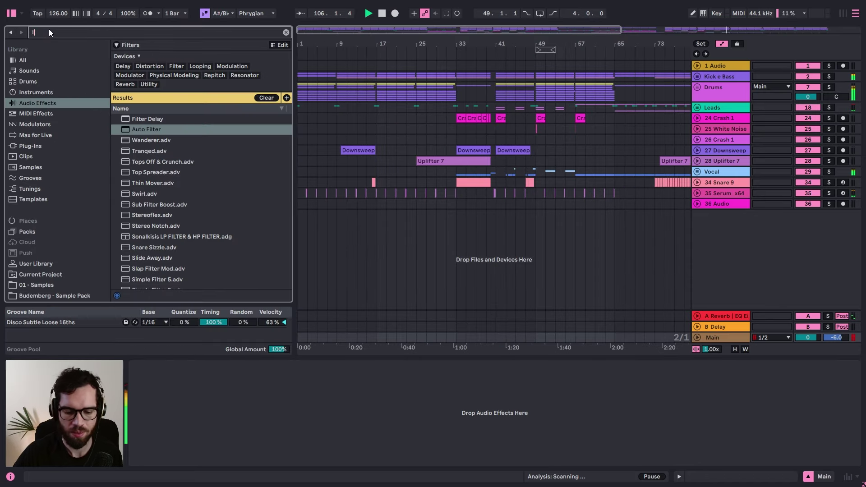
type("limit")
double_click(138, 101)
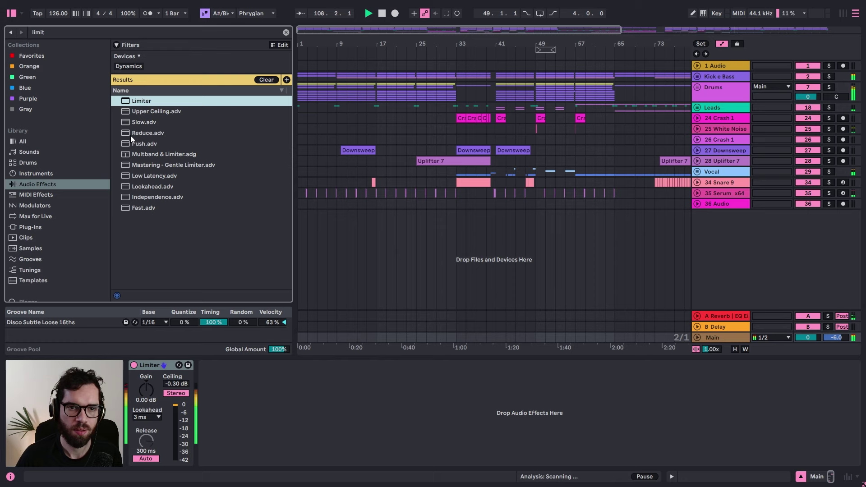
Step: Add the Mastering - Make It Loud preset after the Limiter on Main and set its threshold to -7.94 dB
left_click(286, 33)
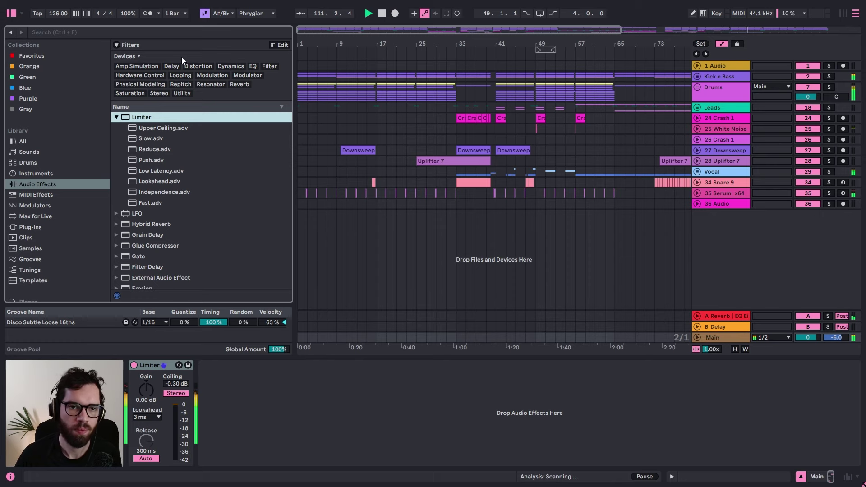
left_click(189, 32)
type("master")
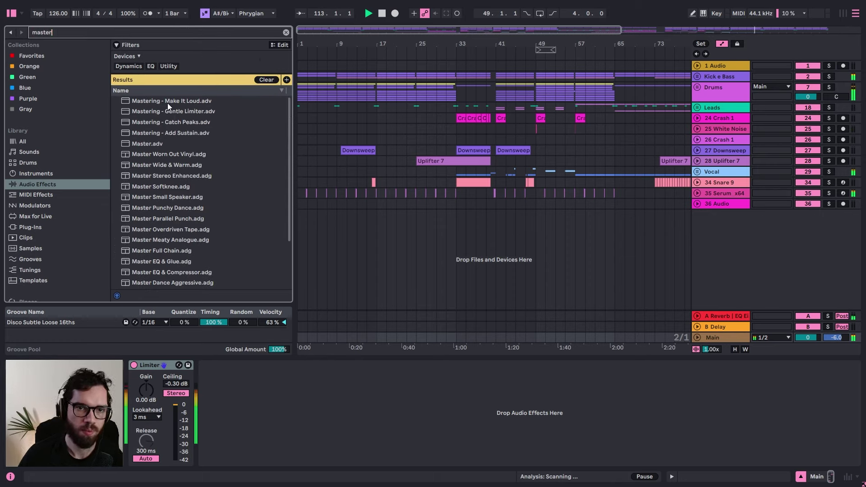
left_click_drag(167, 102, 176, 362)
left_click(164, 364)
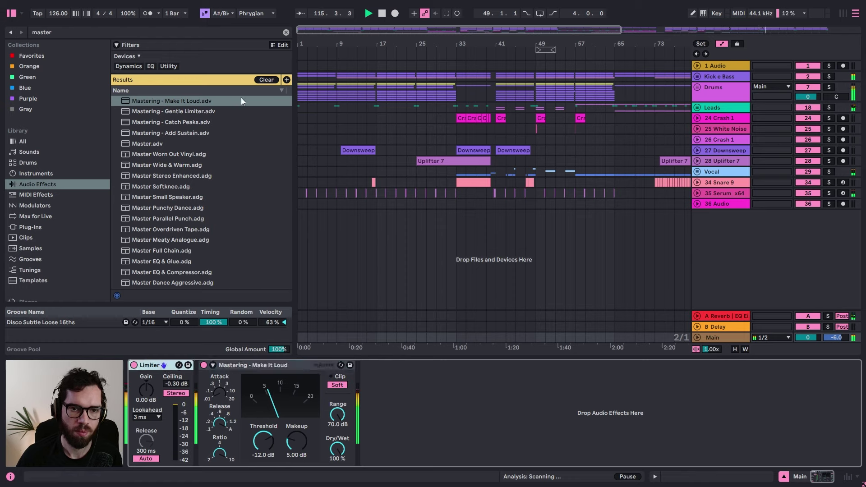
scroll(204, 170, "down", 3)
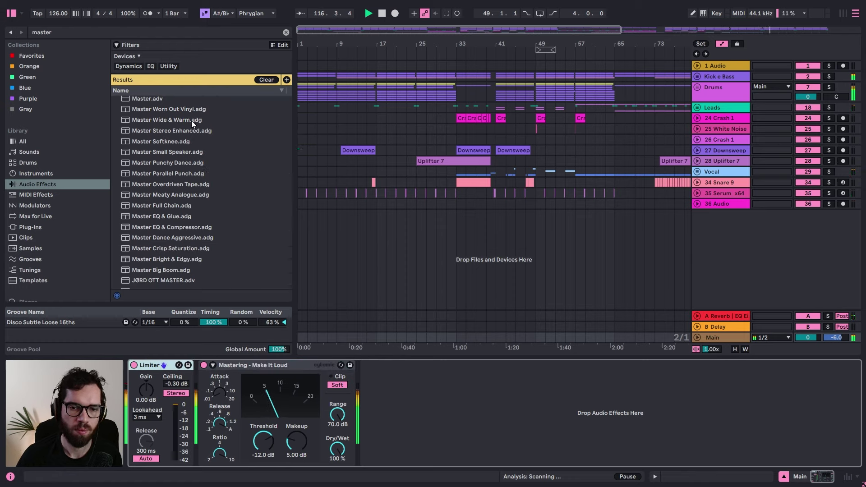
left_click_drag(270, 454, 269, 445)
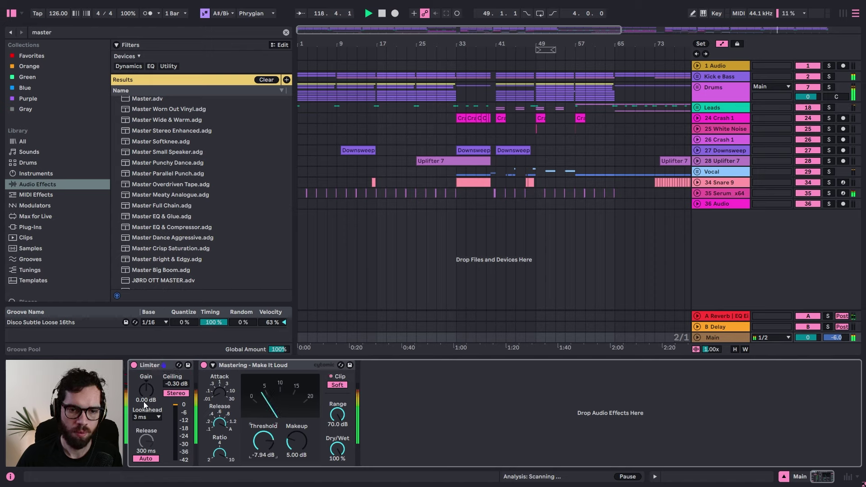
Step: Place a Utility first in the Main chain with -7.22 dB gain and set the Make It Loud threshold to -11.4 dB
left_click(174, 30)
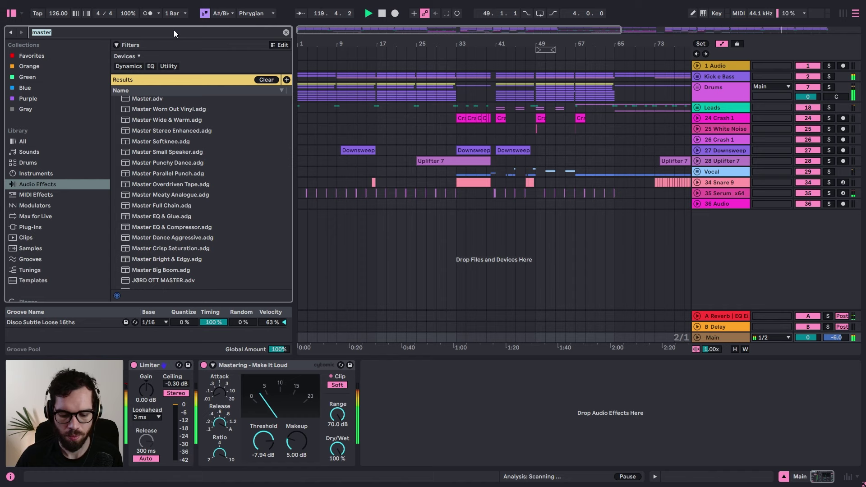
type("uti")
double_click(148, 101)
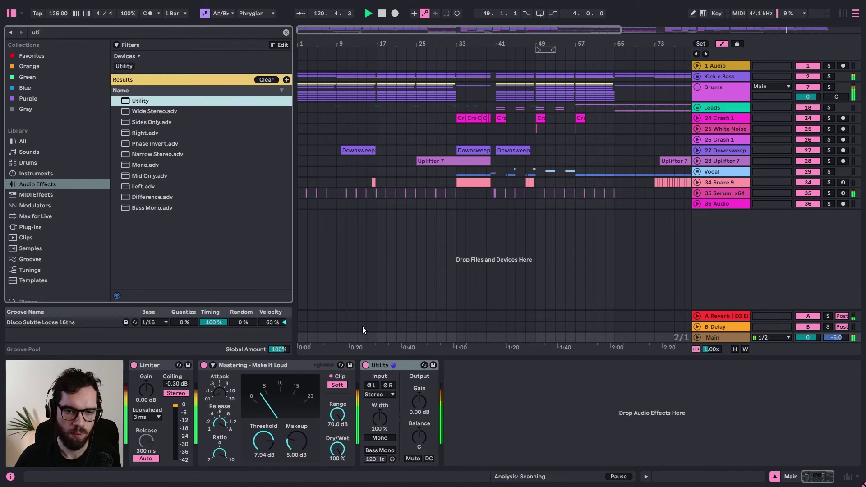
left_click_drag(386, 368, 186, 417)
key("space")
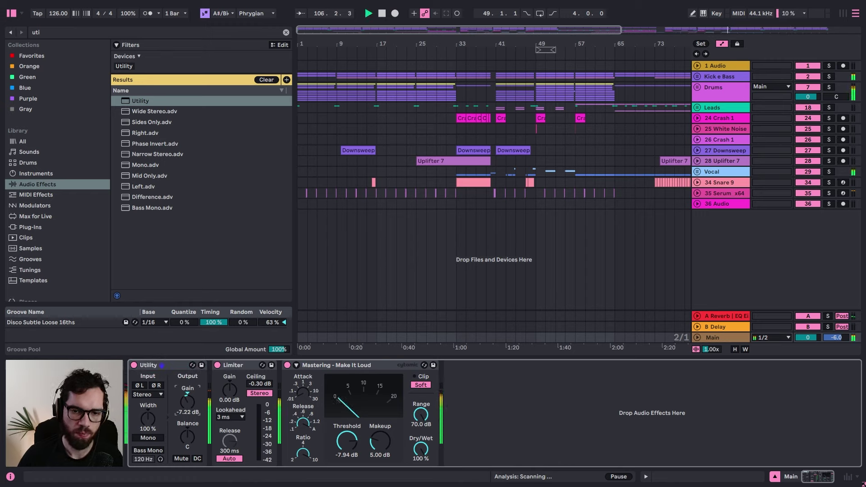
left_click(360, 456)
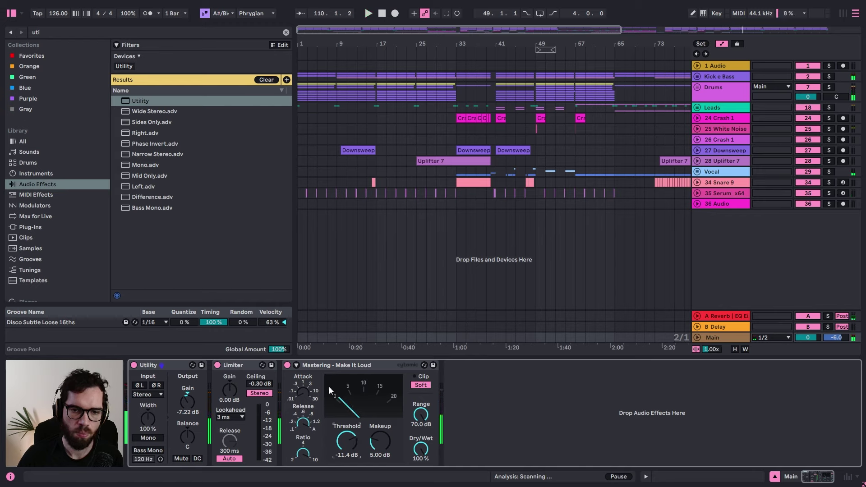
key("space")
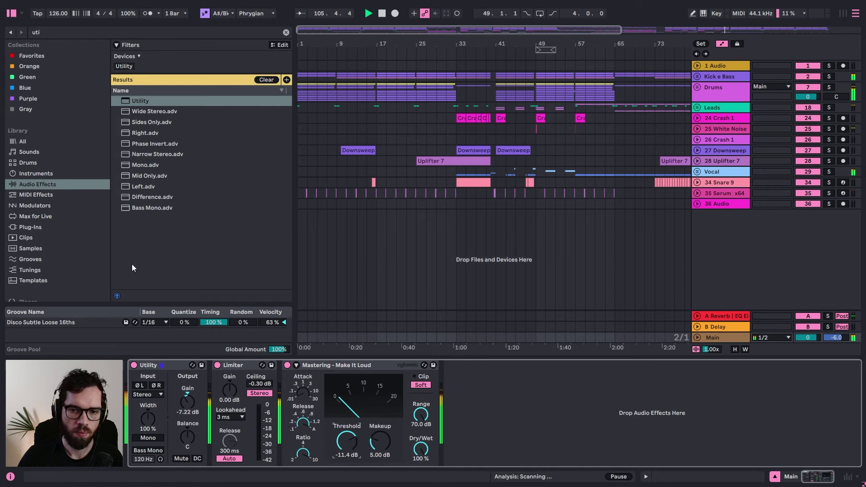
Step: Add the SPAN plug-in at the end of the Main chain, check the playing spectrum, and close its window
left_click(77, 34)
type("span")
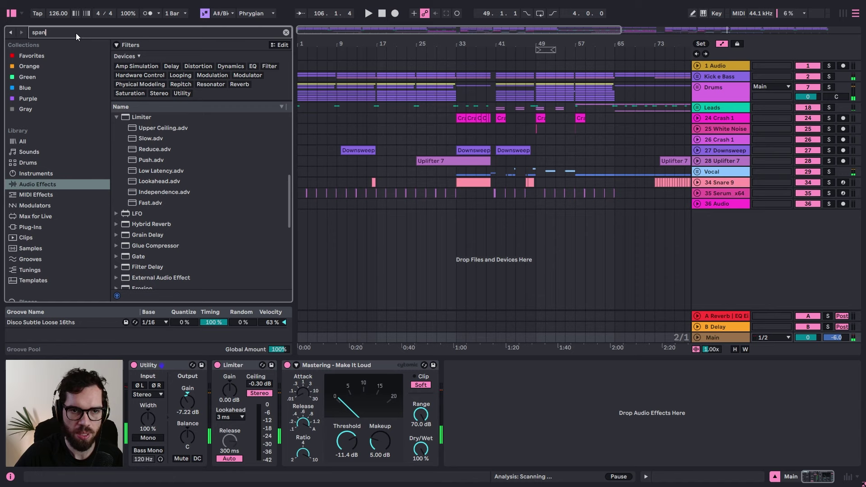
left_click(39, 229)
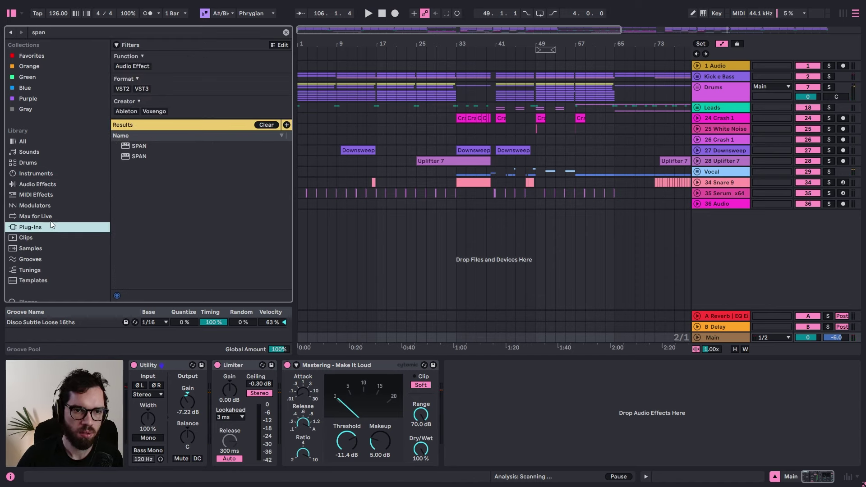
double_click(128, 145)
key("space")
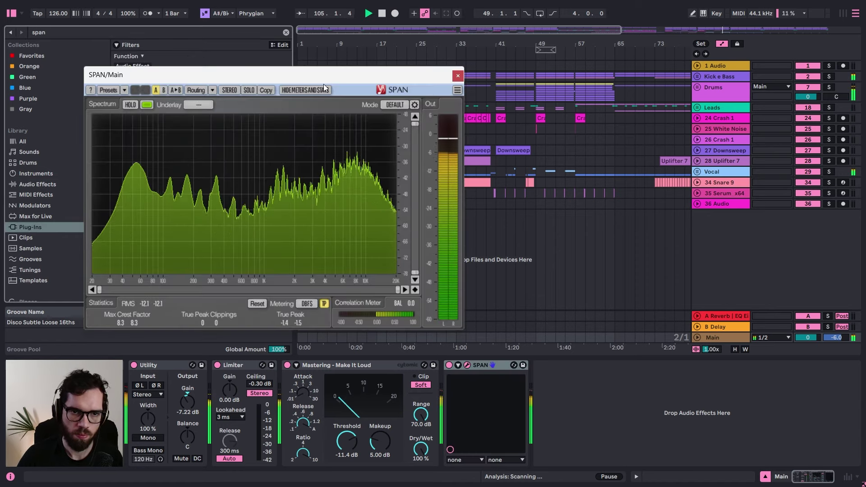
left_click(457, 76)
key("space")
Step: Add Youlean Loudness Meter 2 after SPAN, start playback from bar 105, hide the browser, and move the meter window clear of the arrangement
left_click(196, 34)
type("youl")
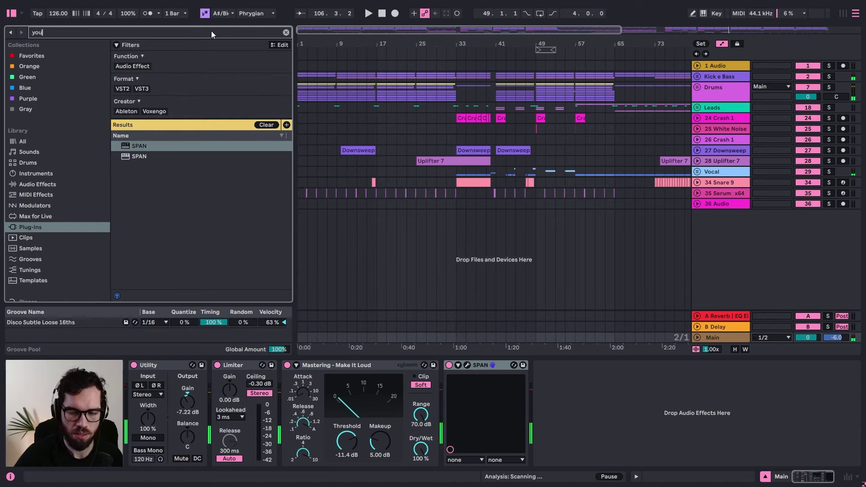
double_click(169, 145)
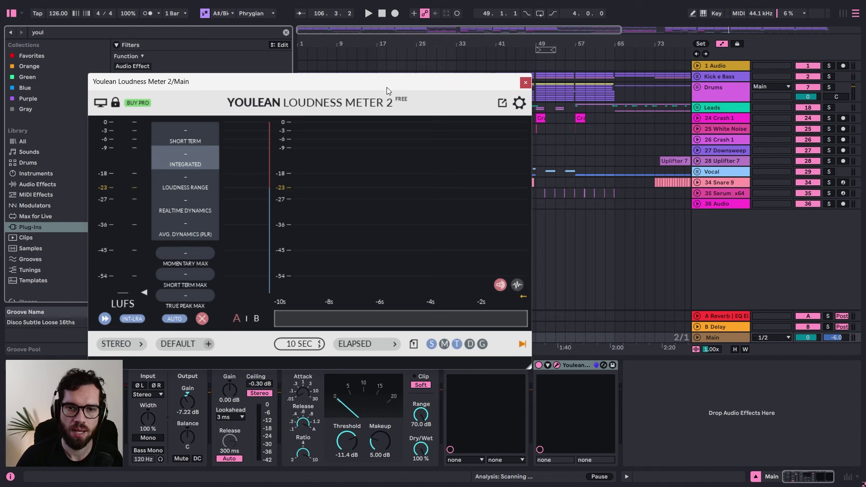
left_click_drag(386, 88, 575, 71)
key("space")
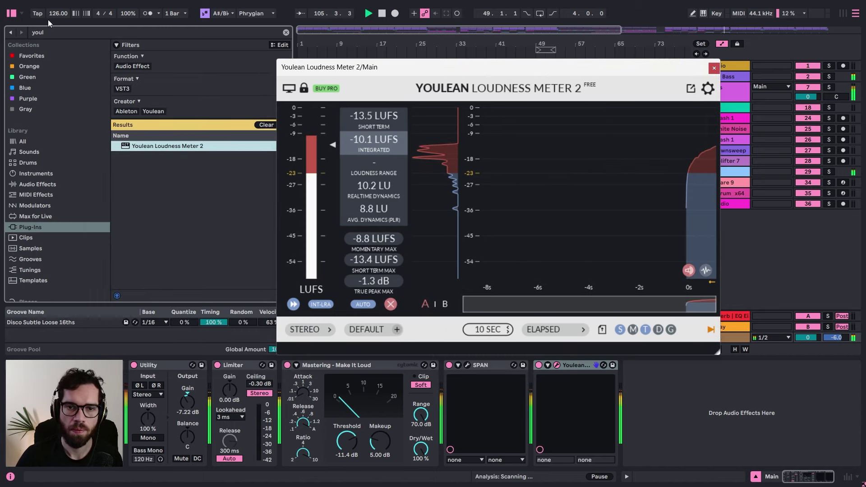
left_click(12, 13)
left_click_drag(283, 84, 576, 94)
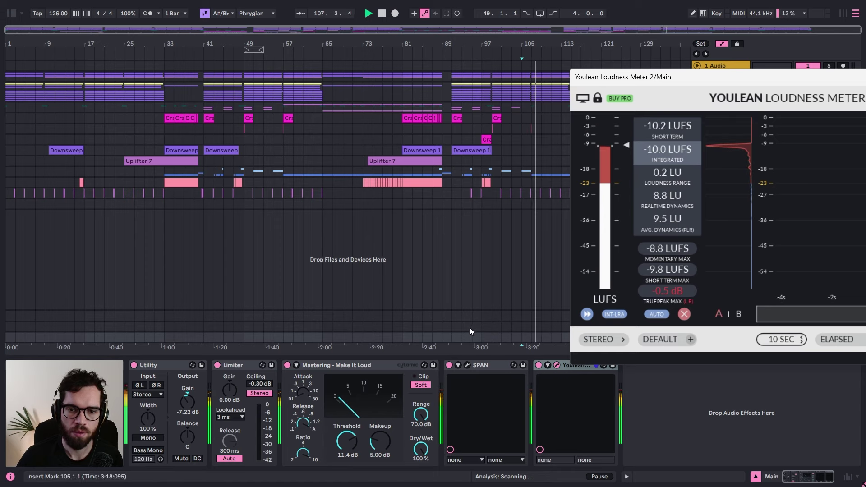
Step: Play from bar 91, set the Make It Loud makeup to 5.71 dB, and raise the Utility gain on Main to -1.11 dB
left_click(454, 336)
left_click(380, 441)
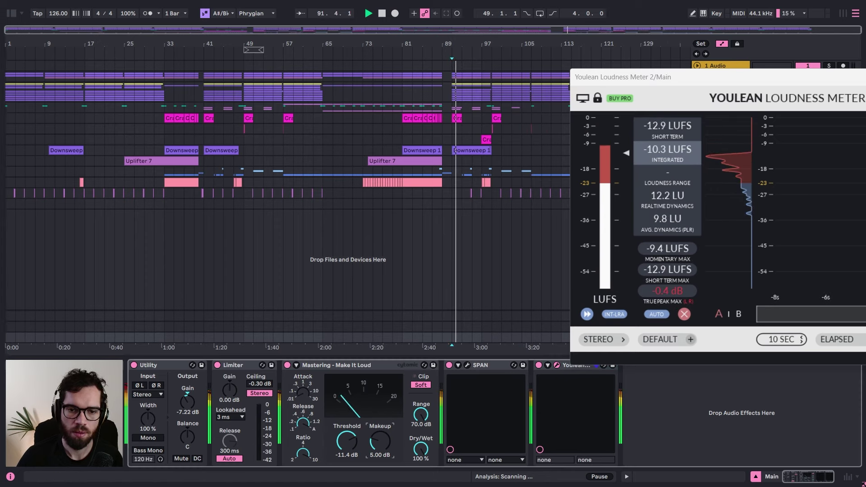
left_click_drag(379, 441, 380, 436)
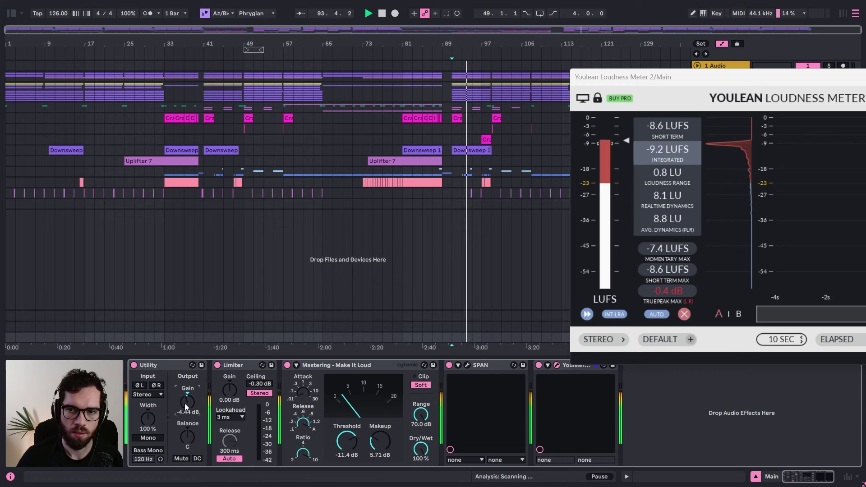
left_click_drag(185, 404, 185, 391)
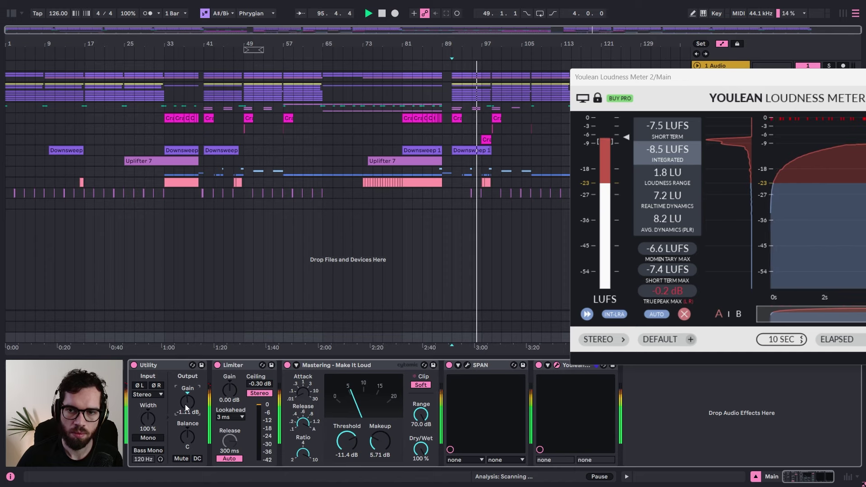
Step: Close the Youlean Loudness Meter window and look at the device chains of the Drums and Vocal groups
left_click_drag(658, 78, 453, 65)
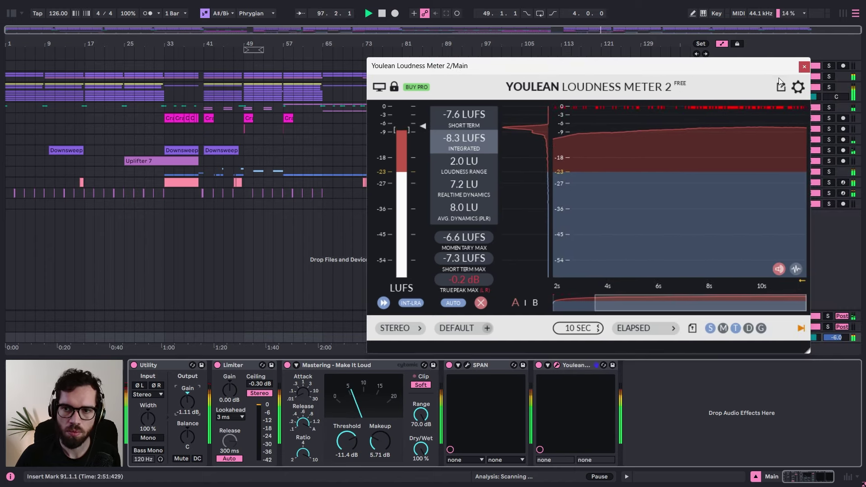
left_click(804, 67)
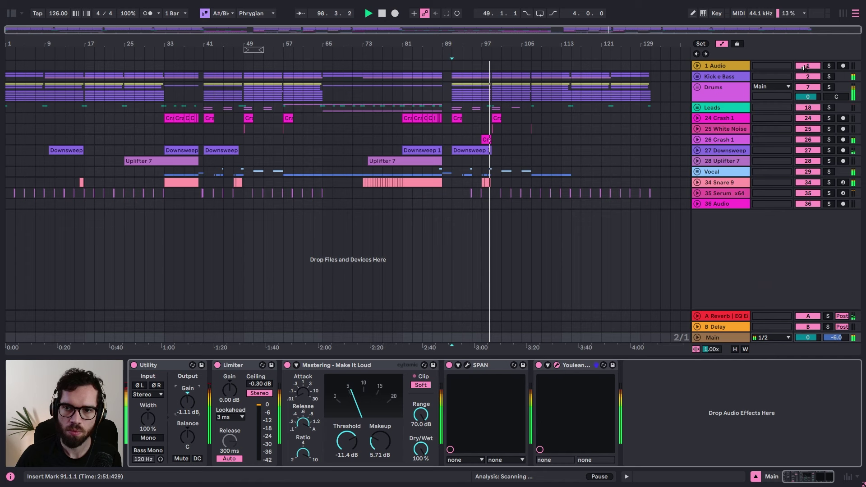
left_click(705, 87)
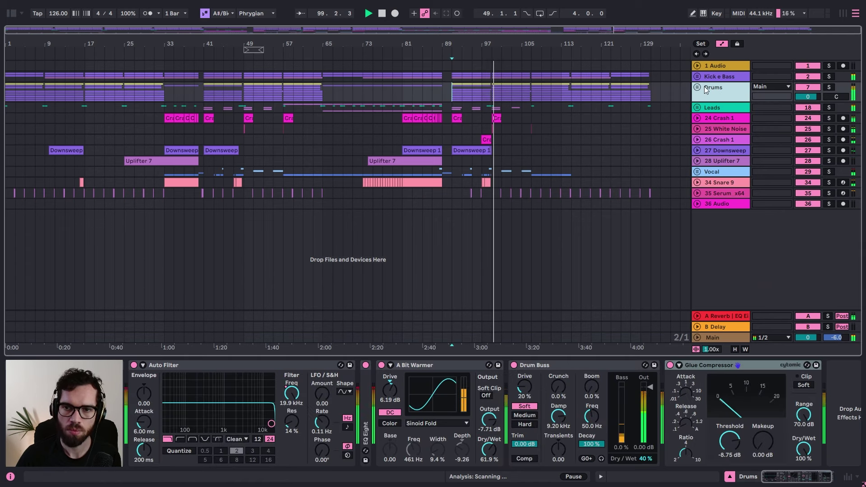
left_click(712, 172)
Step: Solo the 35 Serum_x64 track, unfold it, stop playback, and rename the track Wooble
left_click(716, 193)
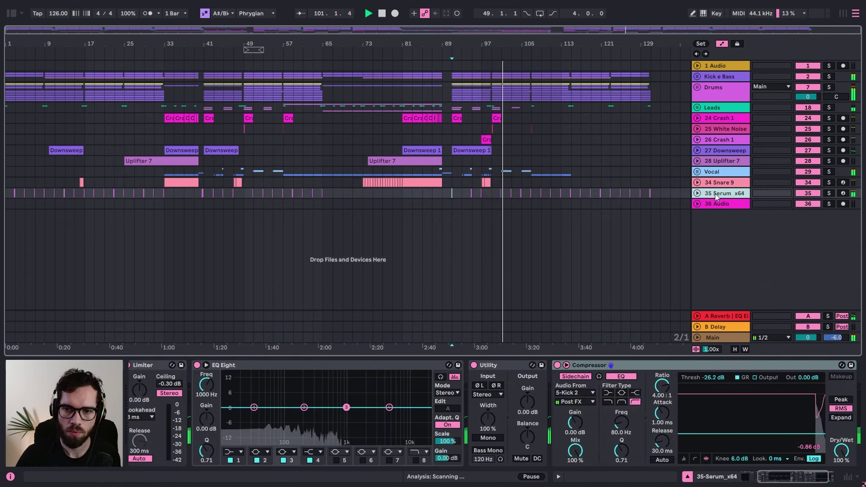
left_click(829, 193)
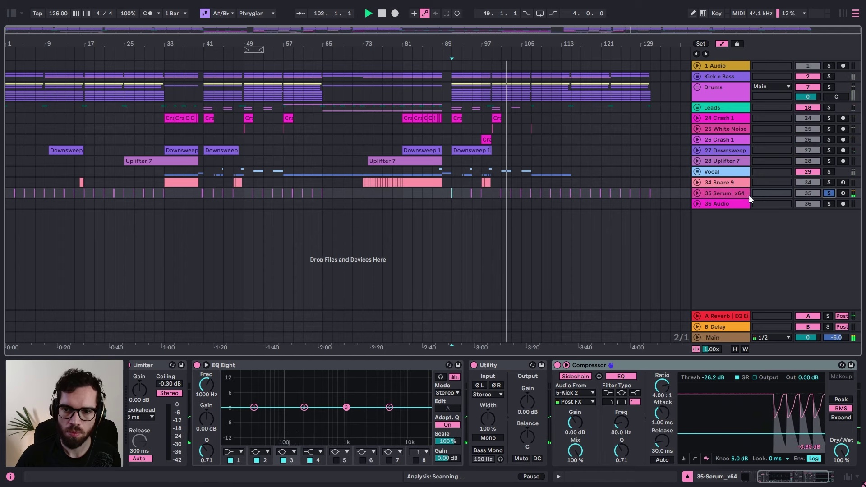
left_click(697, 193)
key("ctrl+r")
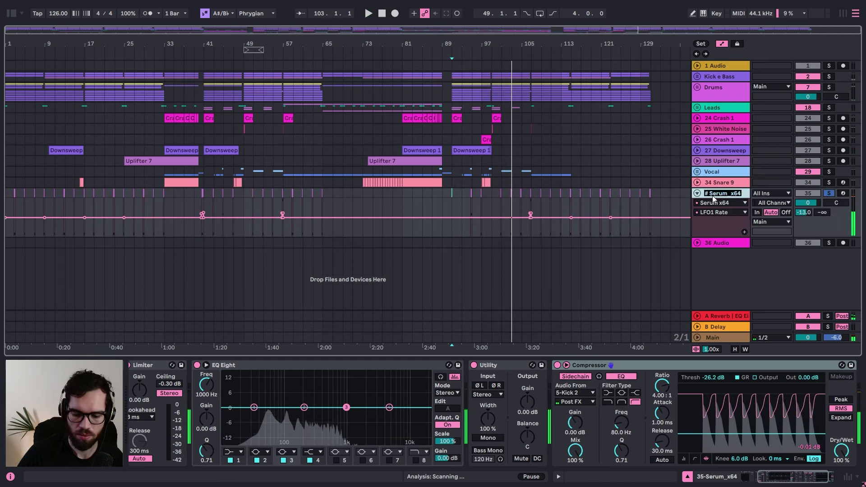
type("Wopob")
key("BackSpace")
key("BackSpace")
key("BackSpace")
type("oble")
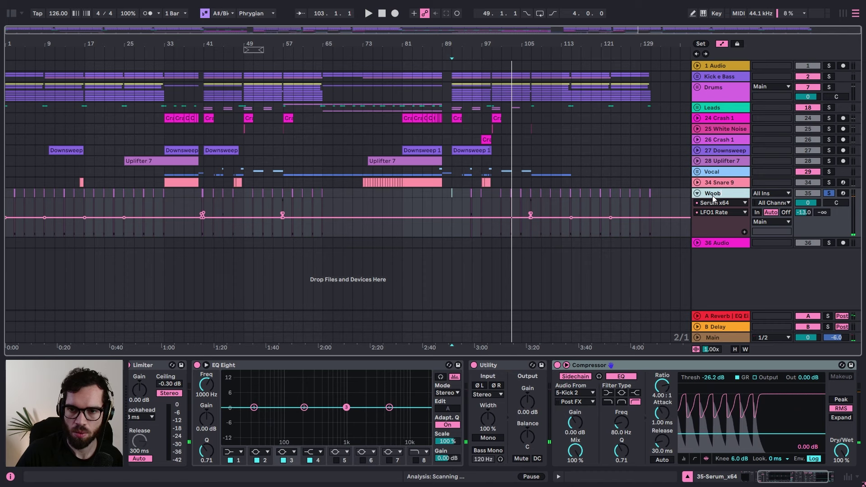
key("Return")
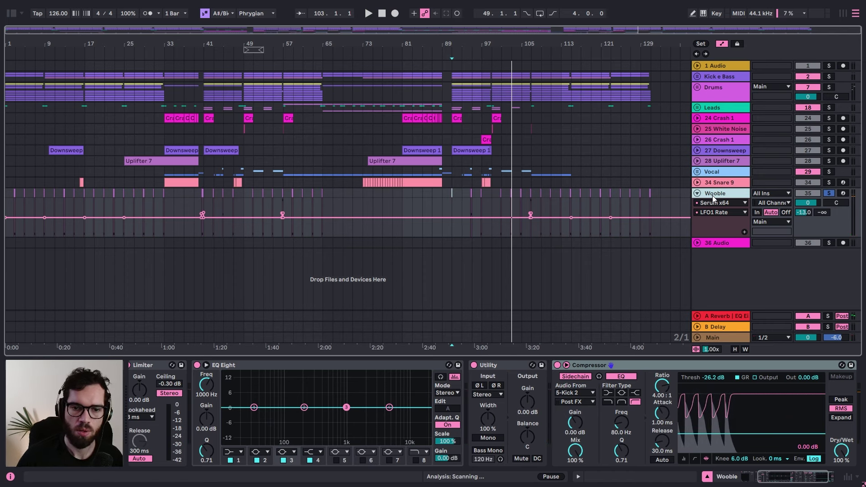
Step: Turn band 1 of the Wooble track's EQ Eight into a low cut at 56.2 Hz
left_click(236, 451)
left_click(238, 401)
key("space")
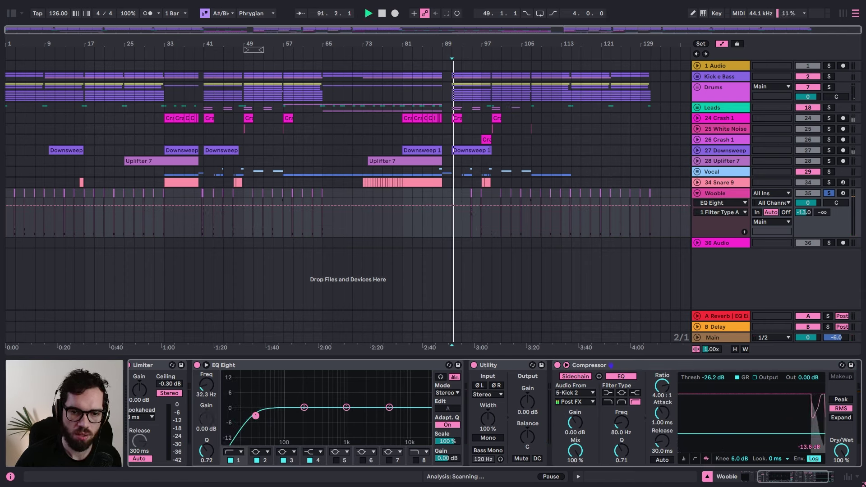
key("space")
left_click_drag(472, 44, 471, 81)
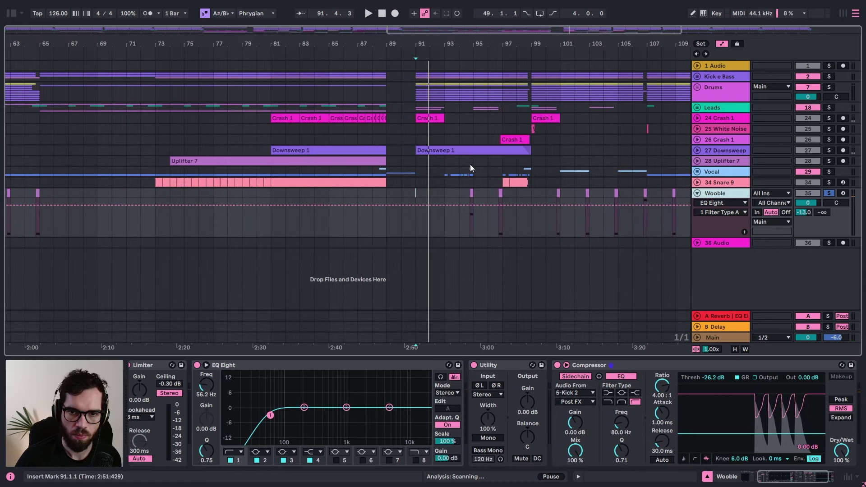
Step: Hide automation, audition the Wooble clips just before bars 95 and 97, raise the low cut to 77.4 Hz, and unsolo the track
key("a")
left_click(472, 193)
key("space")
key("space")
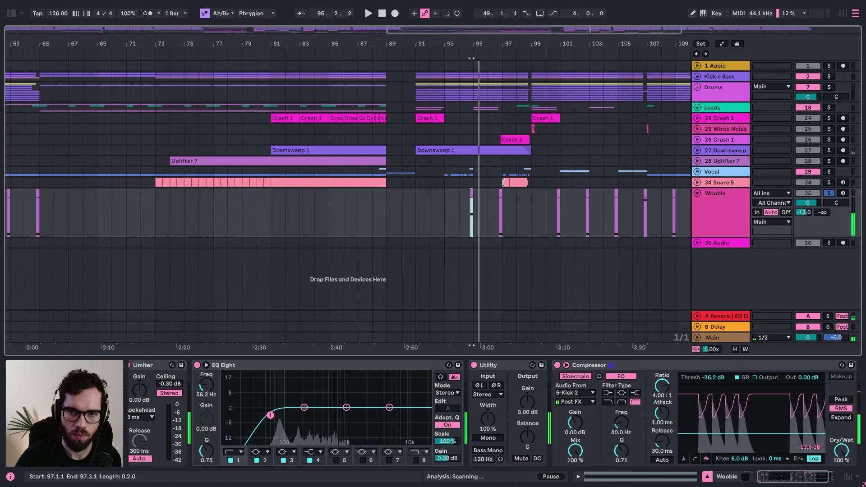
left_click(498, 195)
key("space")
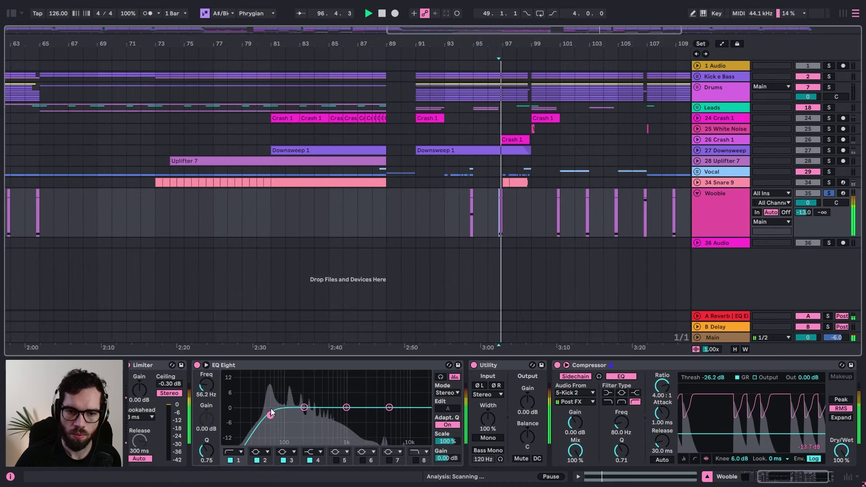
left_click_drag(271, 415, 279, 419)
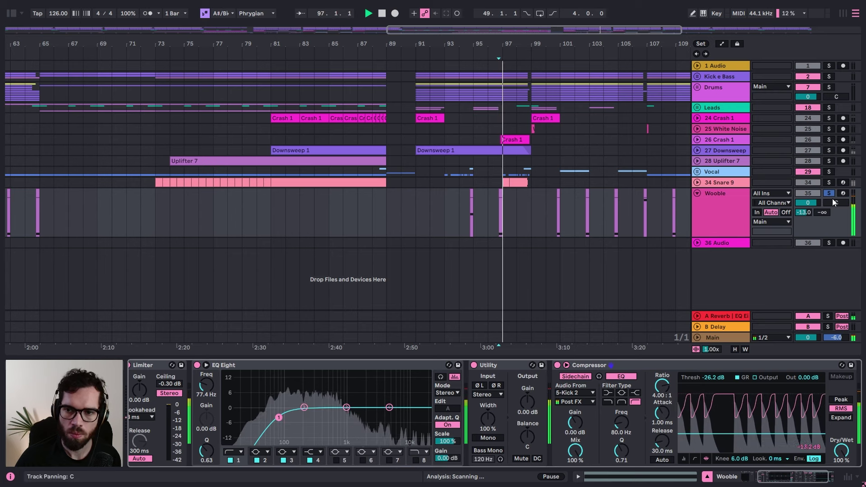
left_click(712, 206)
Step: Unfold the 34 Snare 9 track, stop playback, and rename the track Snare
left_click(706, 183)
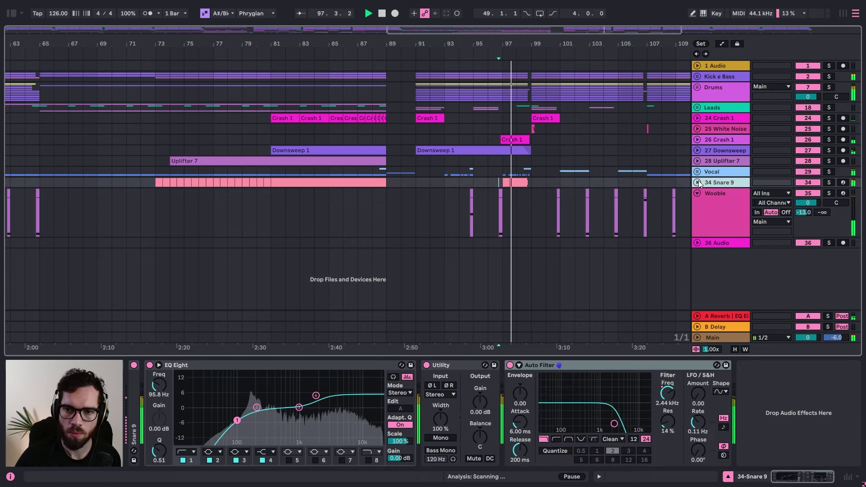
left_click(698, 183)
key("space")
key("ctrl+r")
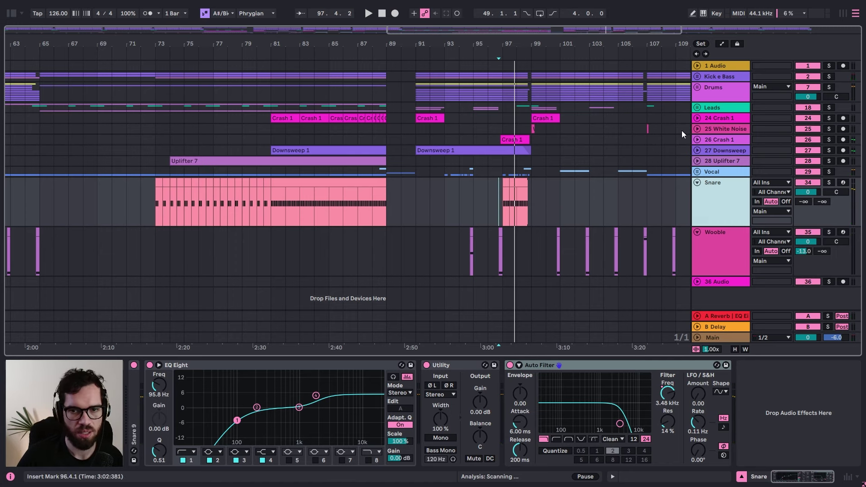
left_click(725, 126)
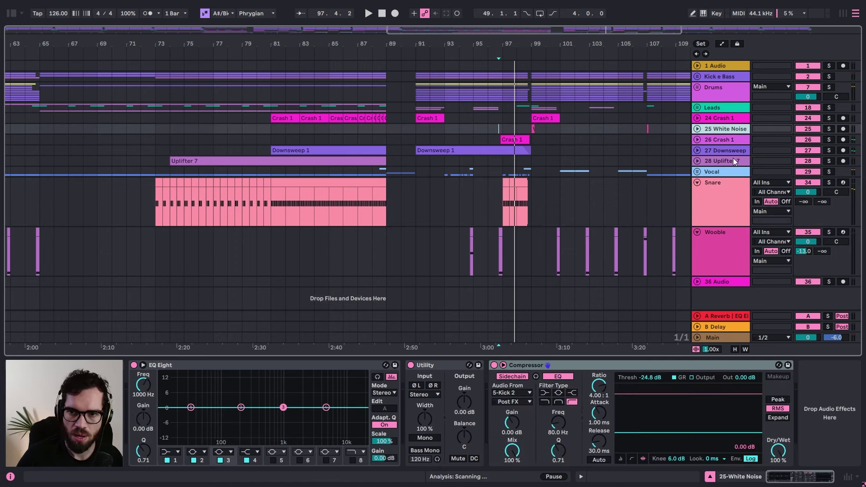
left_click(733, 160, "shift")
left_click(722, 118, "shift")
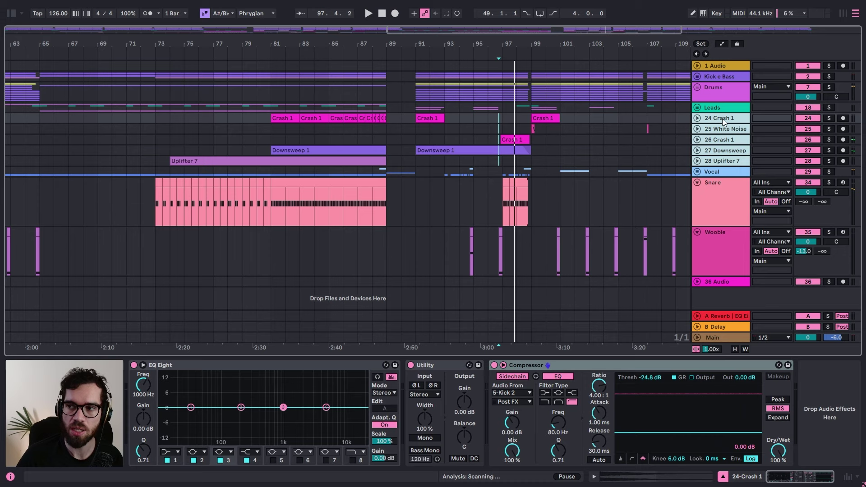
key("ctrl+g")
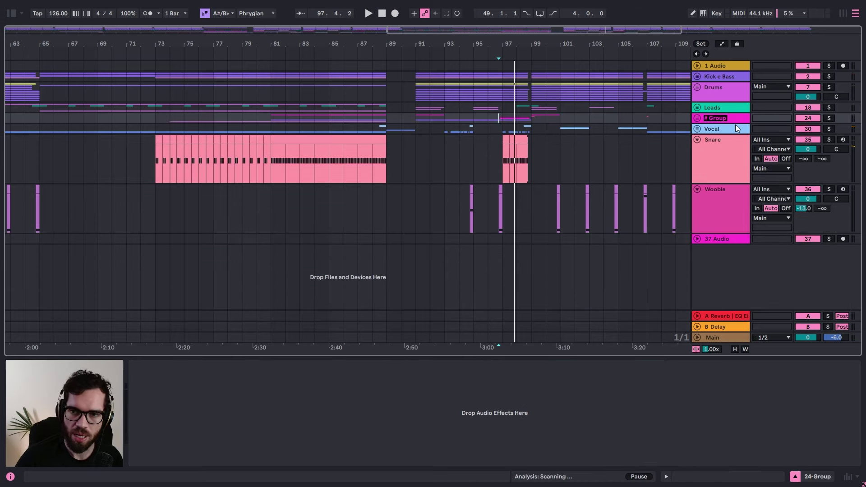
type("Bate")
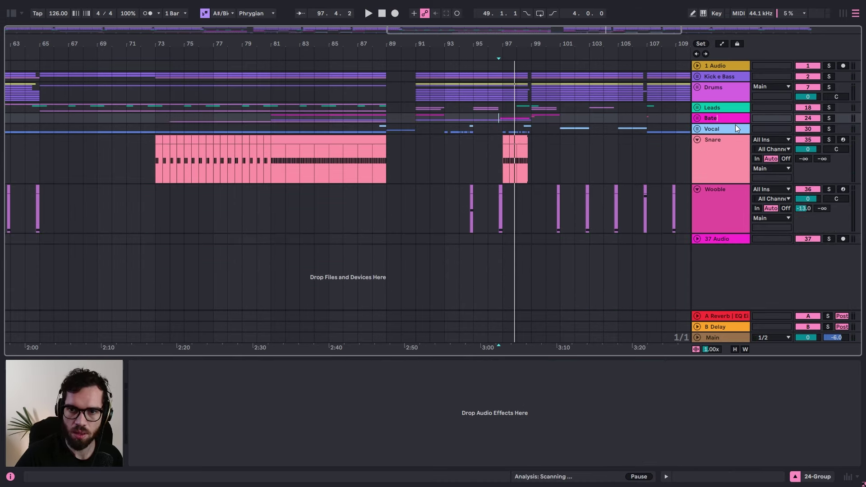
key("ctrl+z")
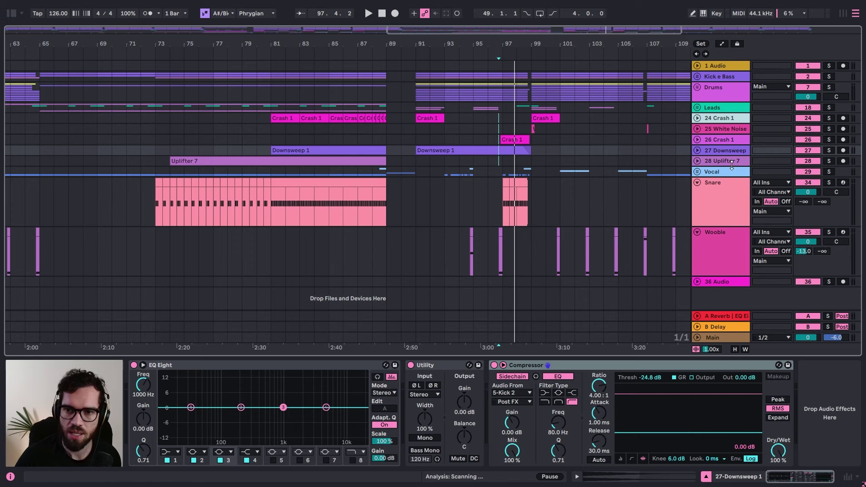
Step: Group the two crash, white noise, downsweep and uplifter tracks as Fx and fold the group
key("ctrl+g")
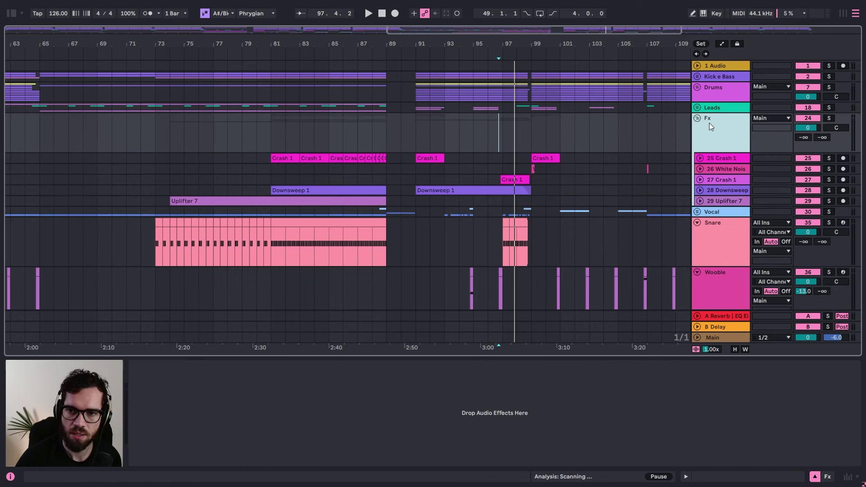
left_click(697, 119)
left_click(682, 136)
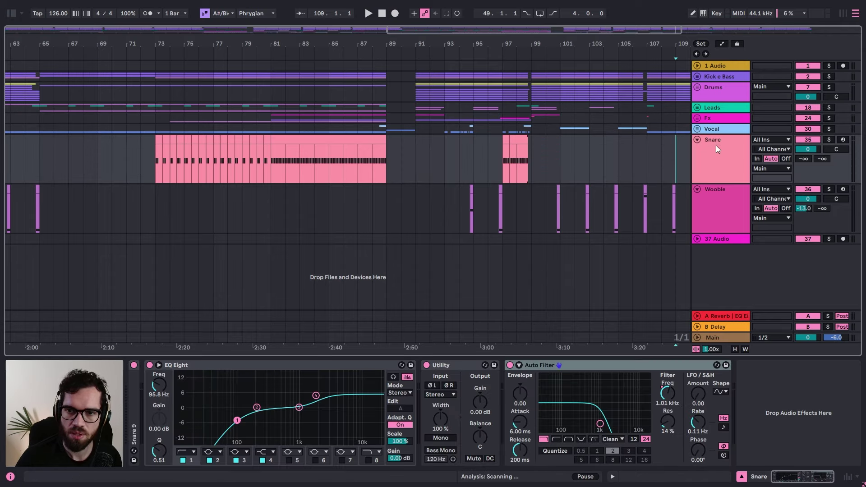
Step: Fold the Snare and Wooble tracks and delete the empty 37 Audio track
left_click(716, 147)
key("ctrl+a")
left_click(697, 140)
left_click(648, 161)
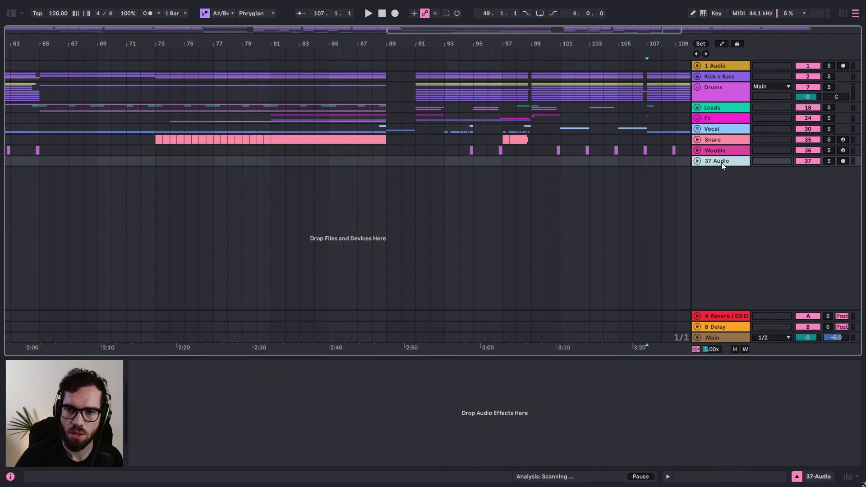
Step: Select all tracks and assign each track's color to its grouped tracks and clips
left_click(715, 149)
key("ctrl+a")
right_click(716, 148)
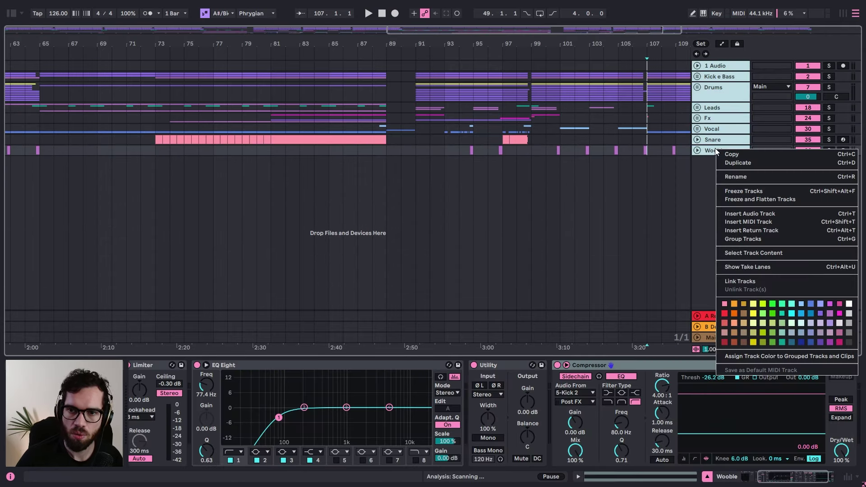
left_click(769, 354)
left_click(402, 75)
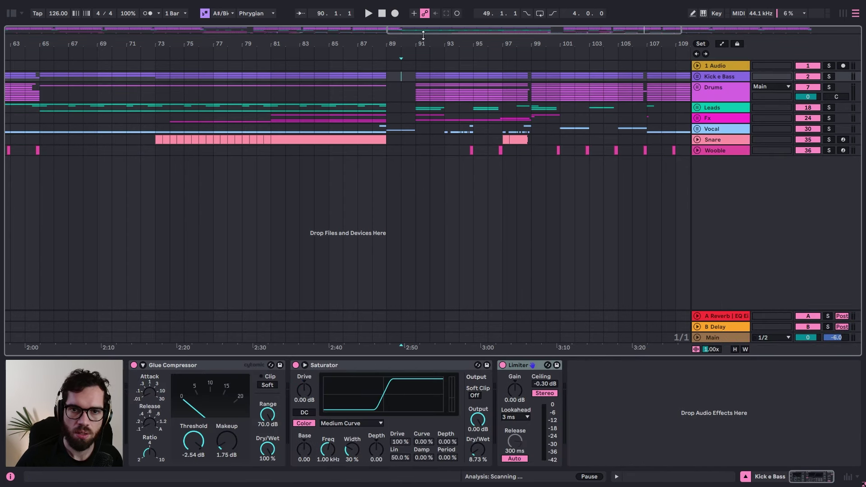
Step: Play from bar 37, unfold the Main track, and show its Mixer Track Volume automation
left_click_drag(423, 41, 455, 22)
left_click(187, 95)
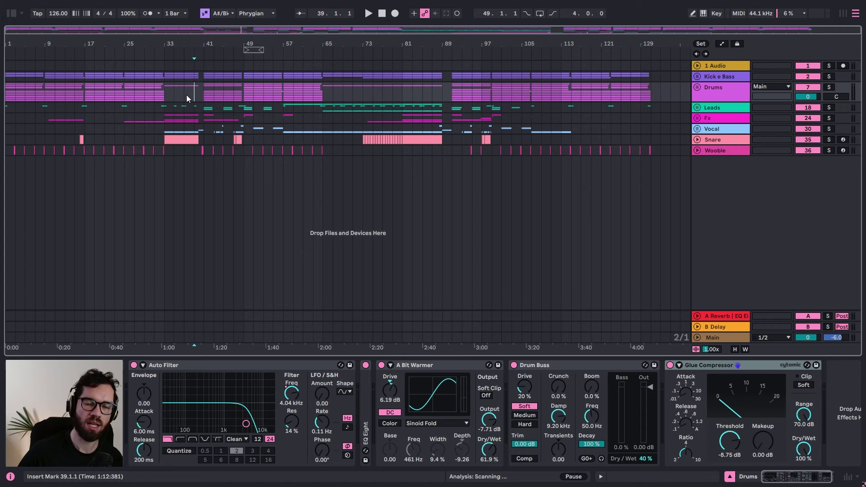
key("space")
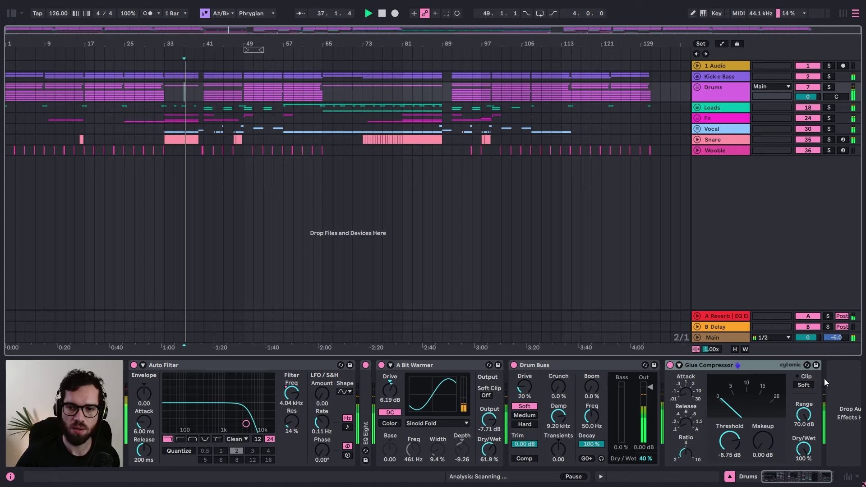
left_click(697, 338)
left_click(713, 300)
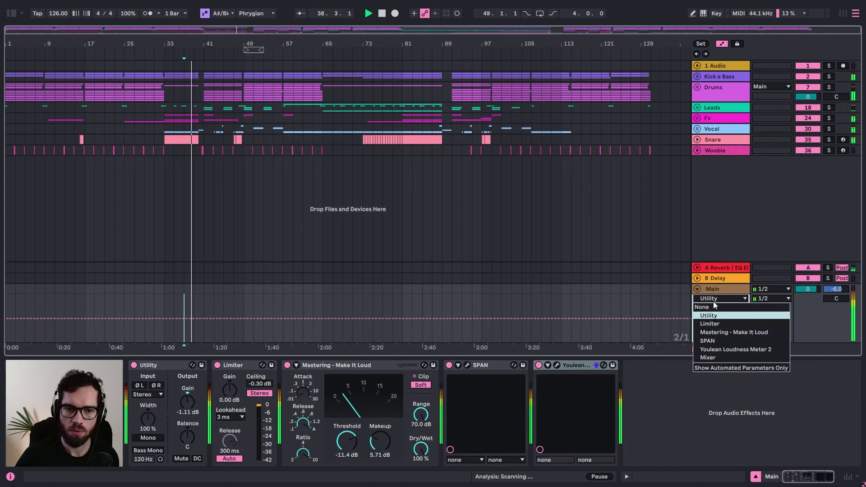
left_click(715, 358)
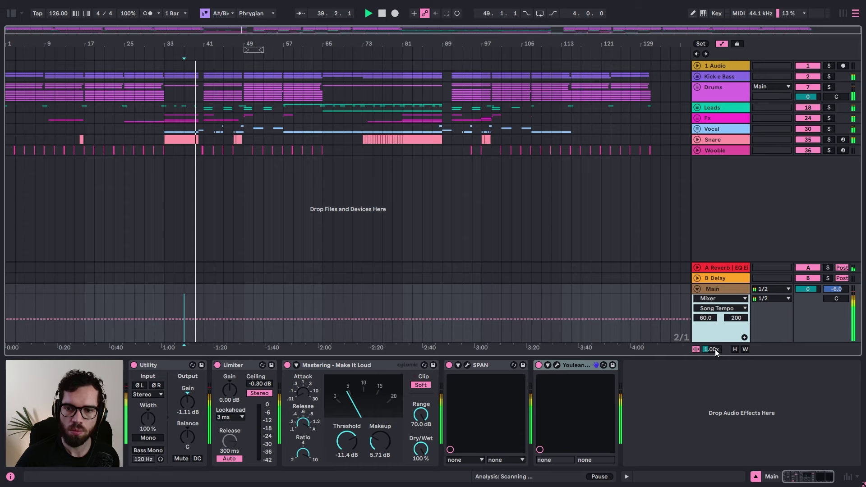
left_click(717, 309)
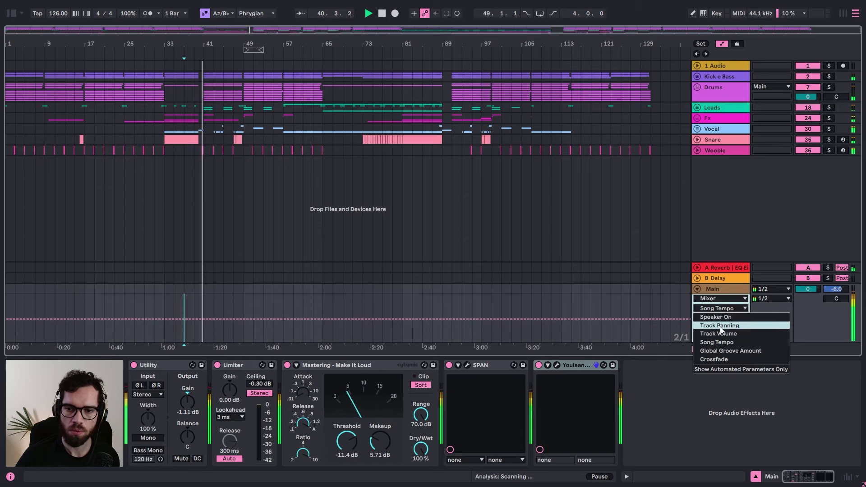
left_click(720, 333)
Step: Automate the Main volume to fall from 0.0 dB at bar 33 to -4.5 dB at bar 41, then jump back to 0.0 dB
left_click_drag(189, 47, 323, 47)
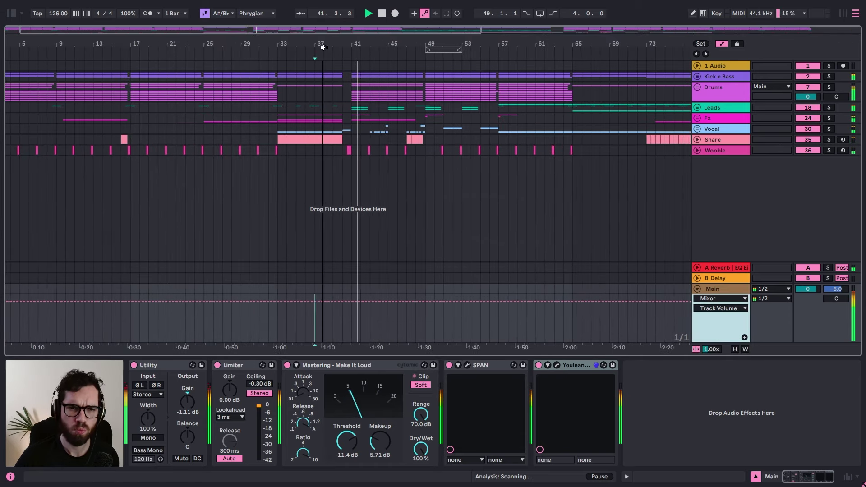
left_click(276, 304)
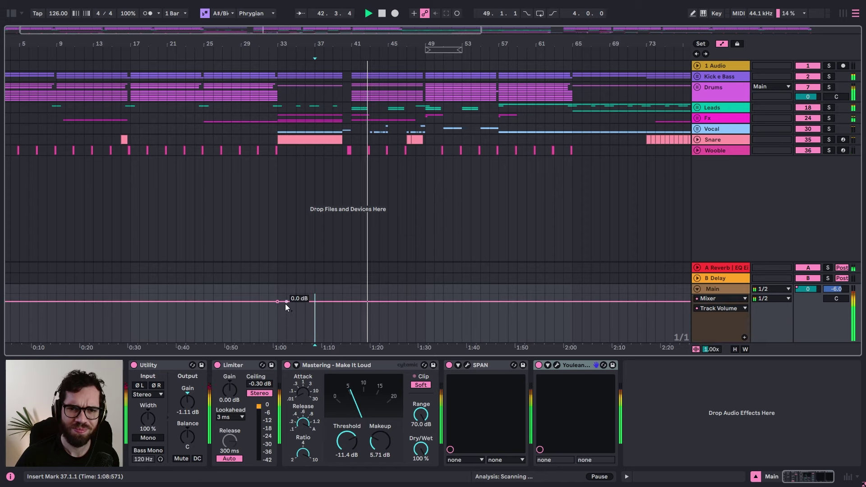
left_click(351, 303)
key("space")
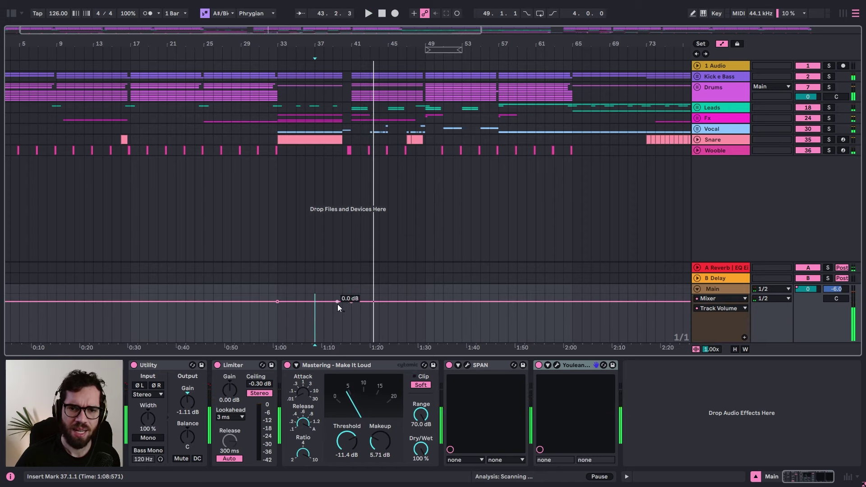
left_click_drag(338, 304, 351, 309)
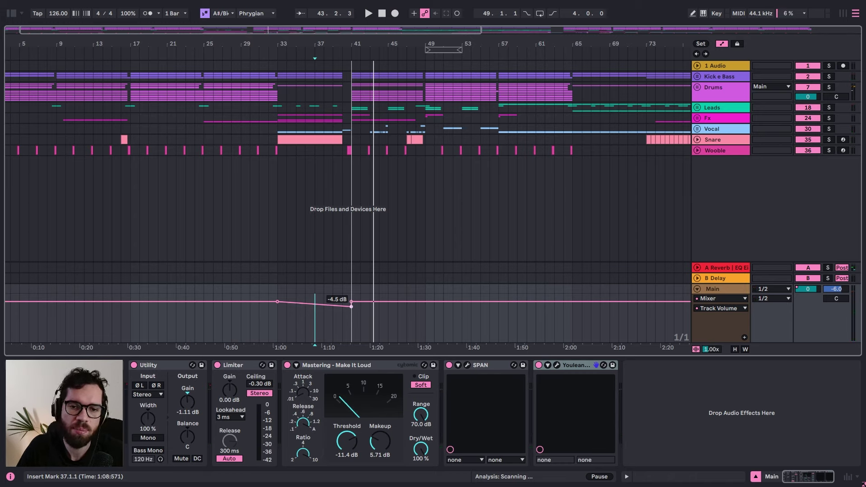
mouse_move(350, 309)
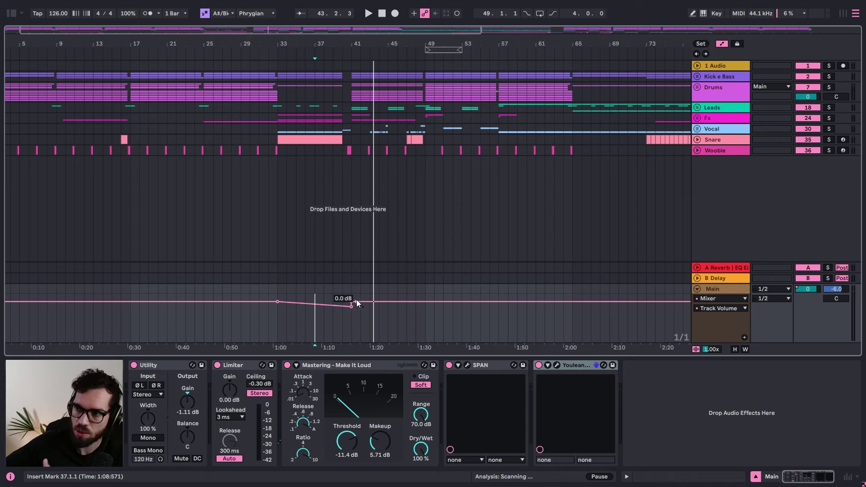
Step: Copy the Main volume automation of bars 33–41 to bars 81–89 while the track plays
key("space")
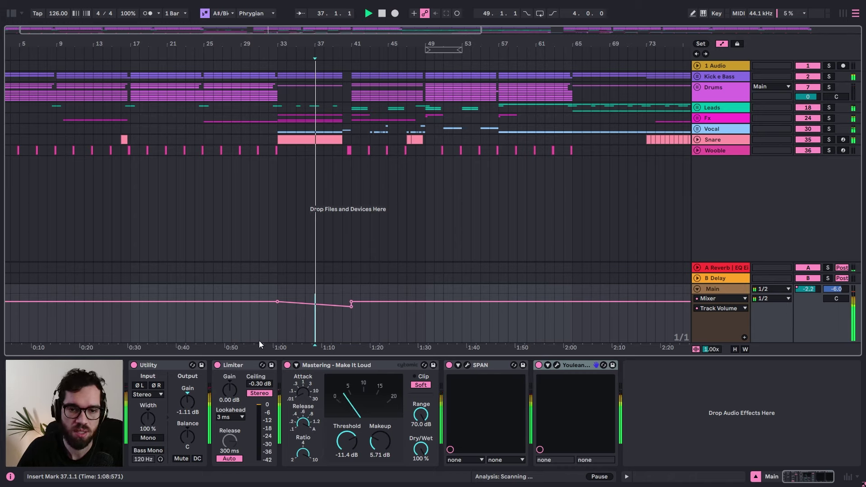
left_click_drag(278, 326, 352, 329)
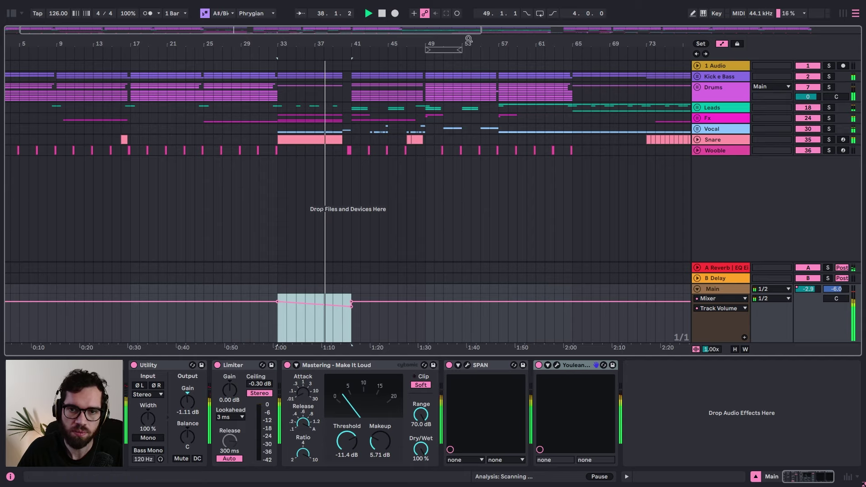
left_click_drag(468, 40, 290, 37)
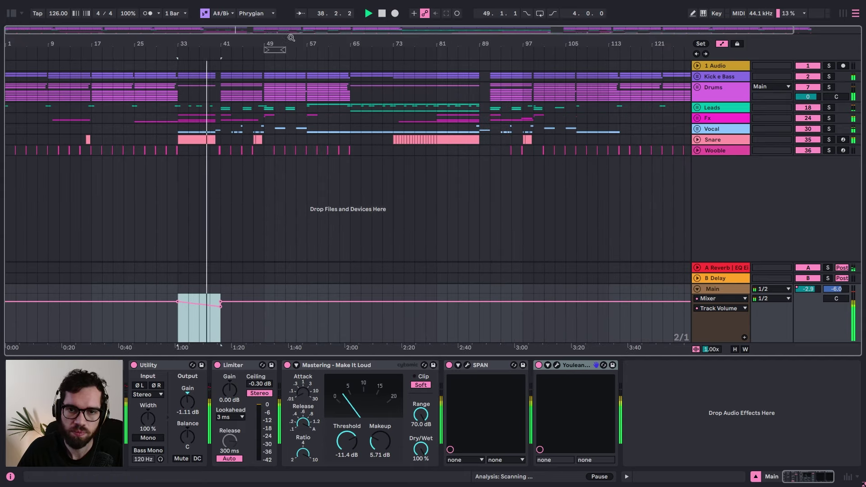
left_click(439, 325)
key("ctrl+v")
left_click(457, 329)
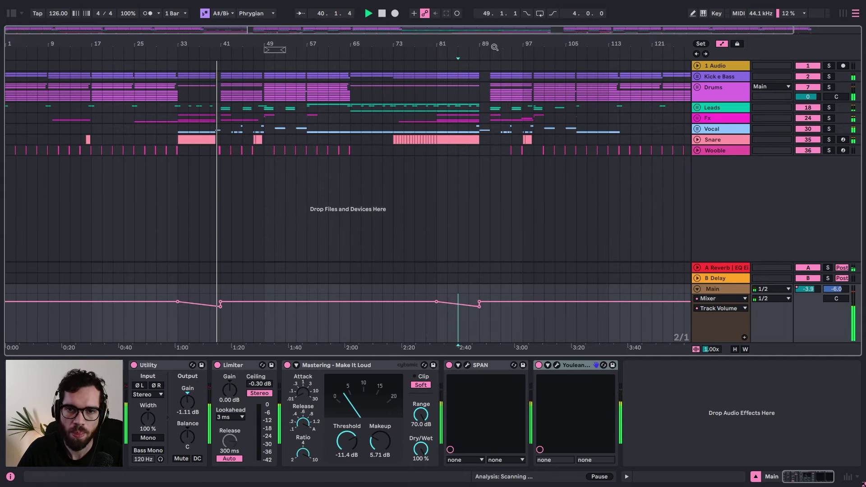
Step: Reshape the end of the second Main volume dip to ramp from bar 89 back up to 0.0 dB at bar 91
left_click_drag(495, 47, 504, 250)
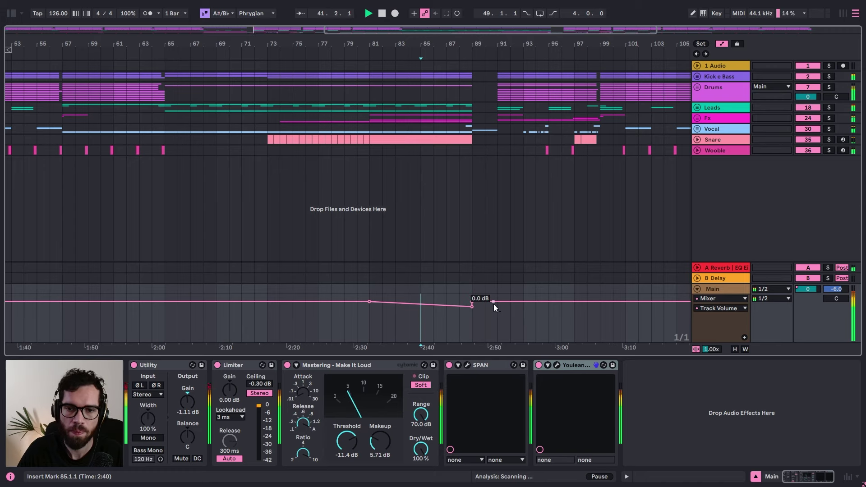
left_click_drag(470, 305, 470, 304)
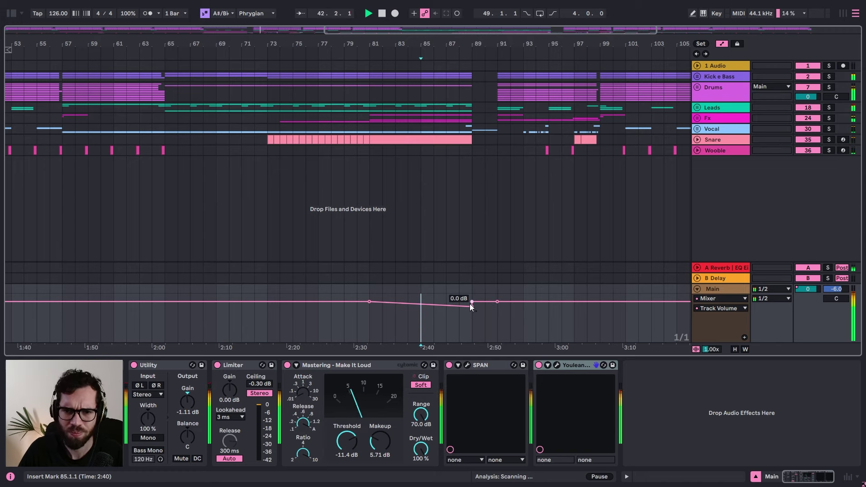
left_click(497, 150)
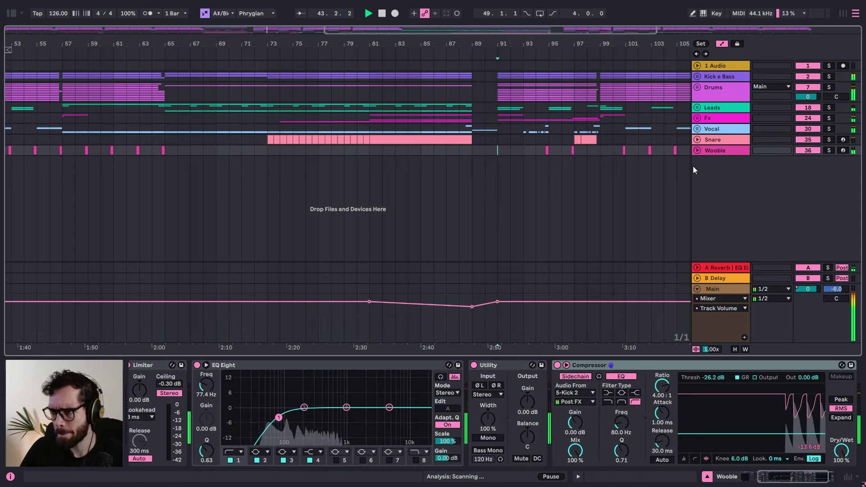
left_click(498, 132)
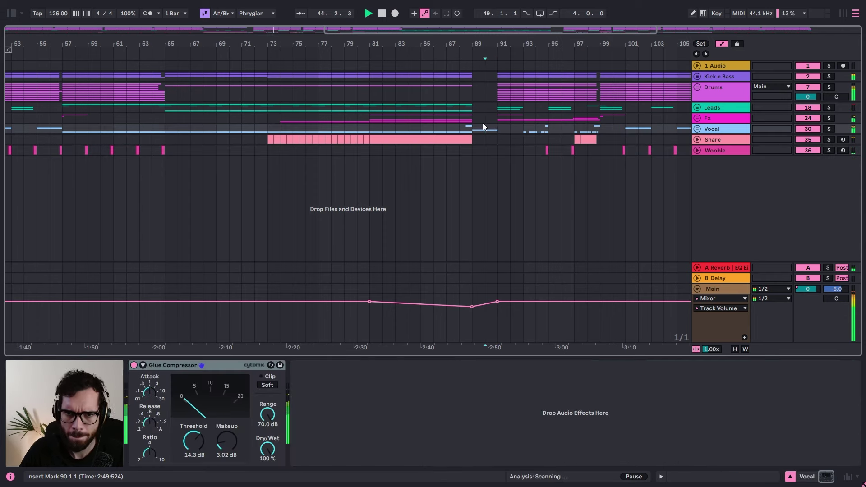
left_click_drag(414, 47, 465, 28)
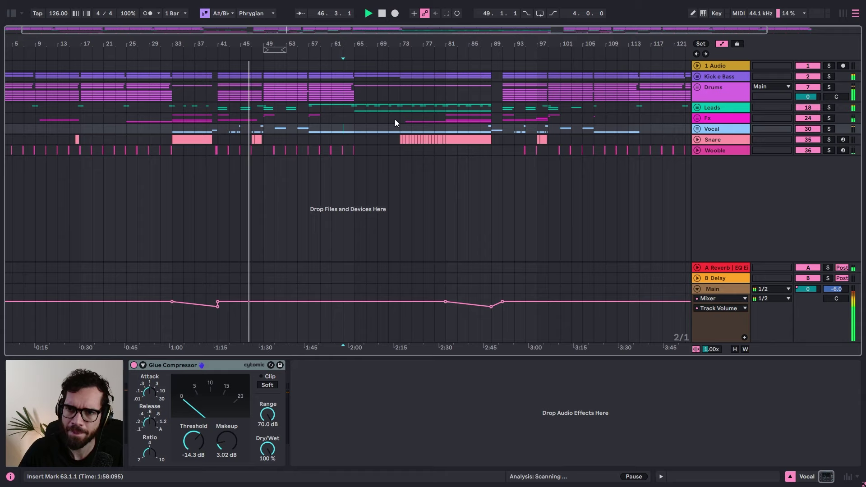
Step: Play the arrangement from bar 49 and delete the empty 1 Audio track
left_click(264, 107)
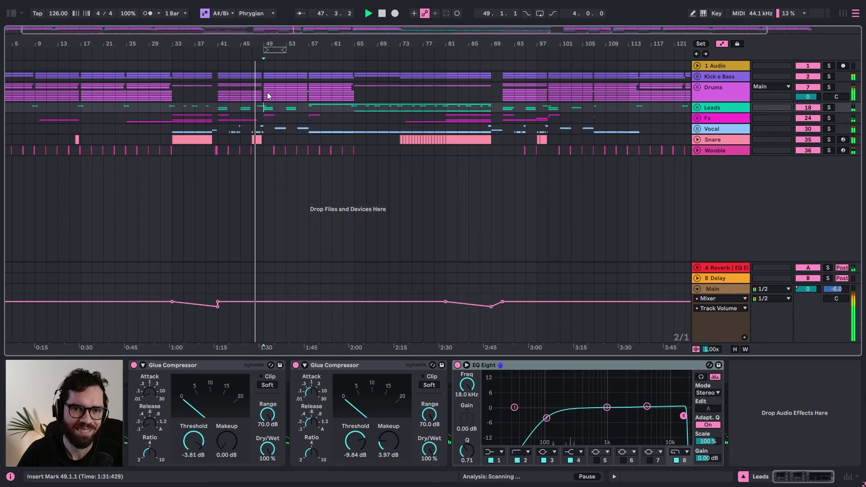
left_click(267, 92)
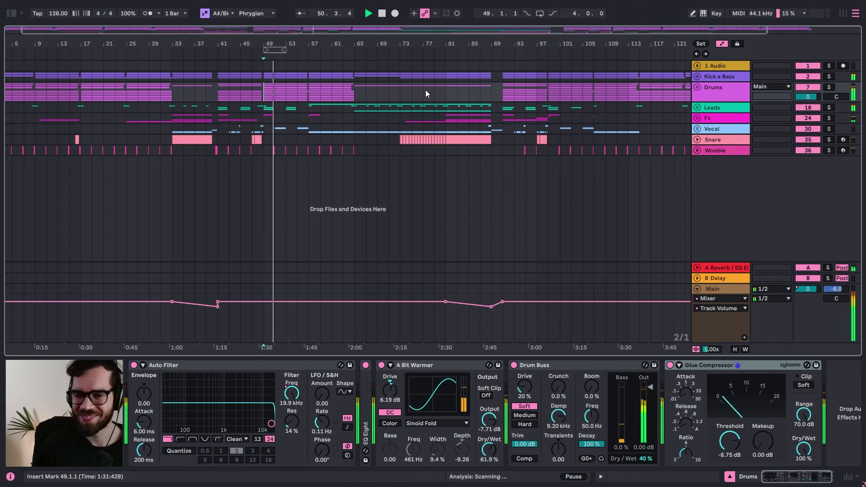
left_click(726, 64)
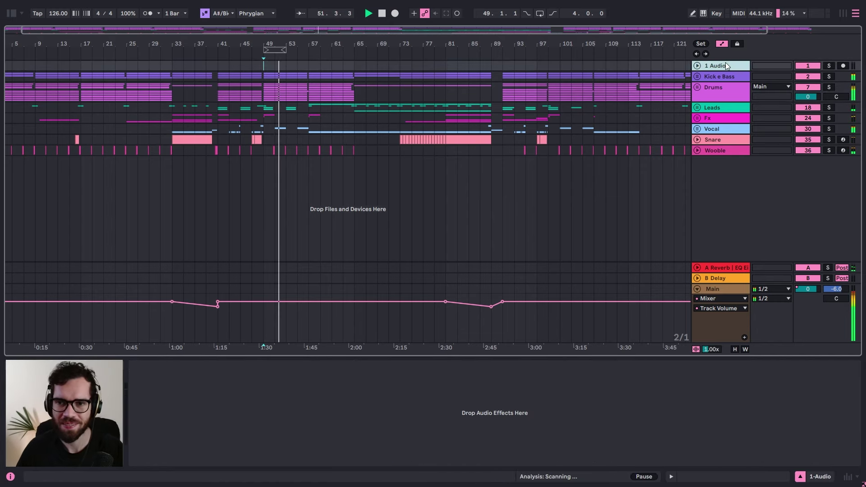
key("Delete")
left_click(453, 106)
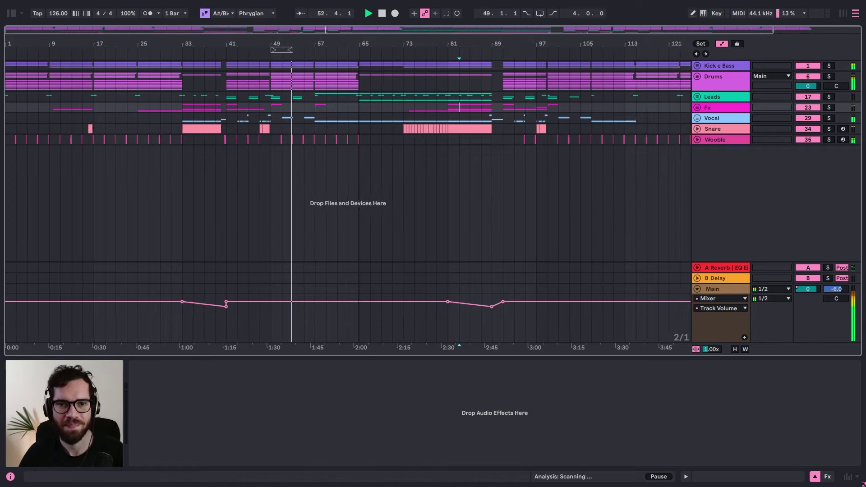
Step: Stop playback at bar 65, unfold the Fx group, and audition the transition into that section
scroll(643, 150, "down", 1)
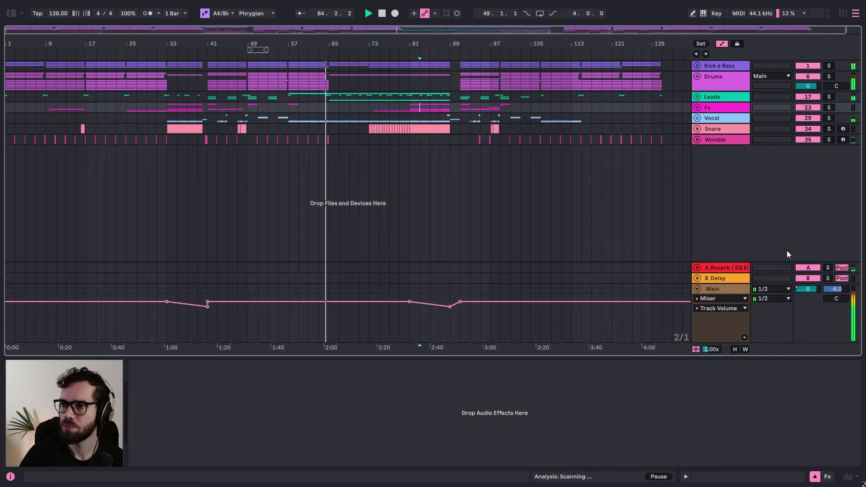
left_click(326, 114)
key("space")
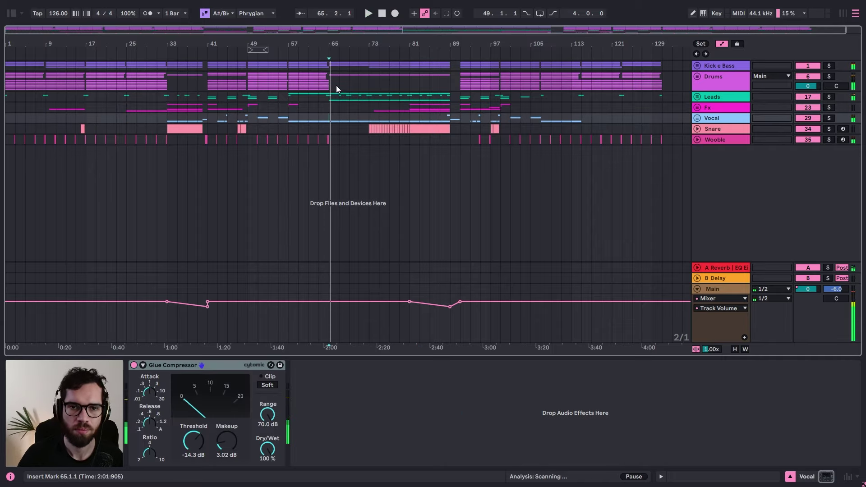
left_click_drag(322, 43, 325, 76)
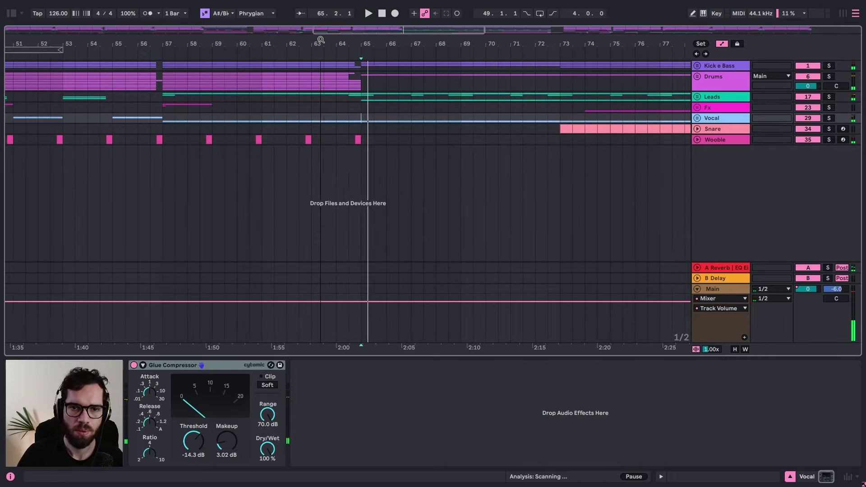
left_click(697, 107)
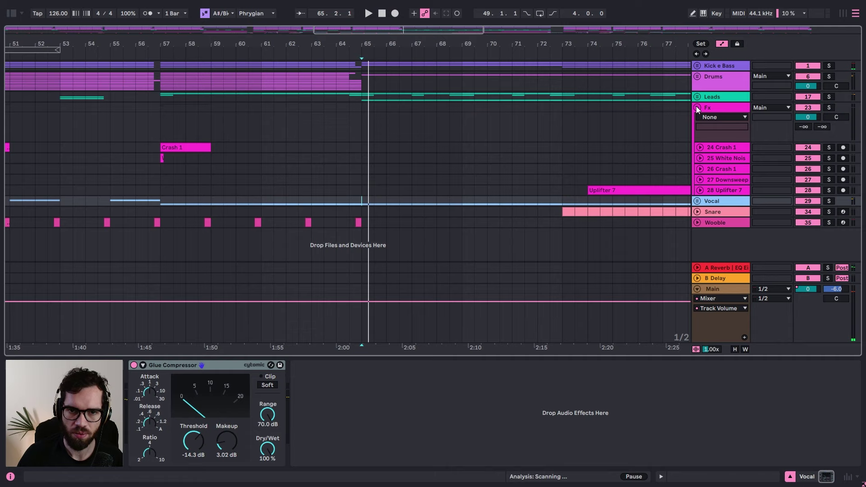
left_click(334, 125)
key("space")
key("space")
Step: Copy the snare fill starting at 47.3.1 to 63.3.1 and extend it to end at 65.1.1
left_click_drag(228, 45, 490, 38)
left_click(241, 211)
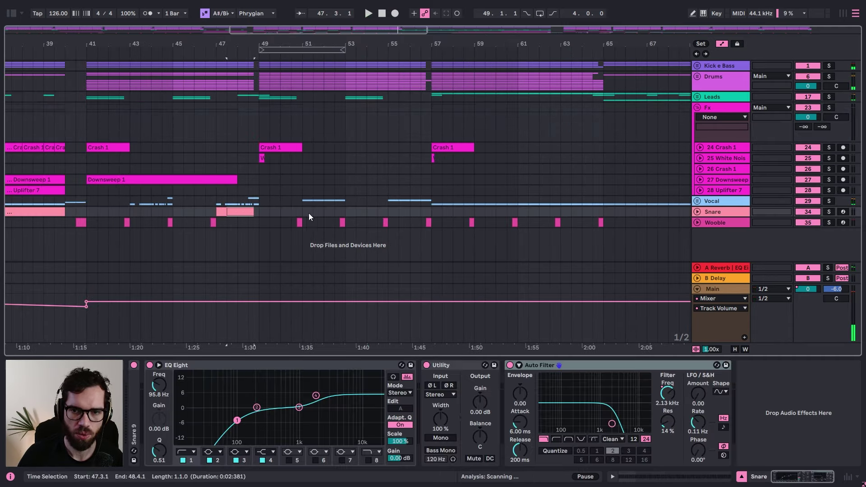
left_click(572, 213)
key("ctrl+v")
key("space")
left_click_drag(598, 212, 604, 212)
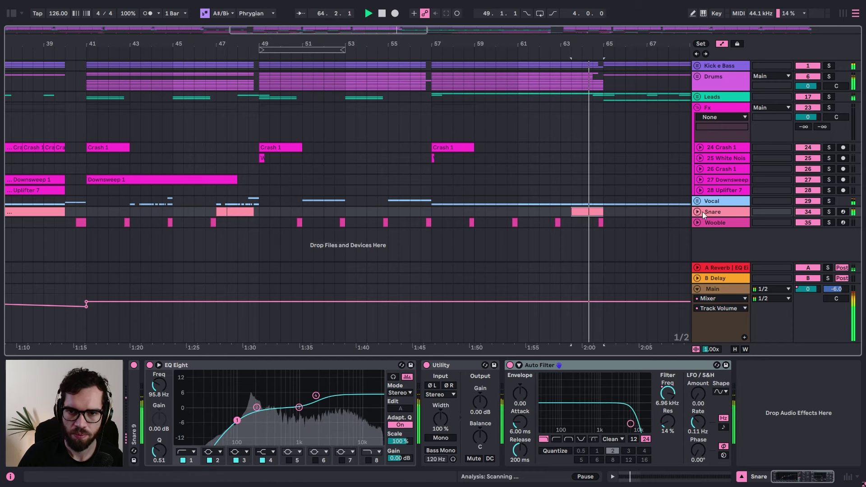
Step: Unfold the Snare track and hold its Auto Filter Frequency automation at the ramp's peak until bar 66
left_click(697, 212)
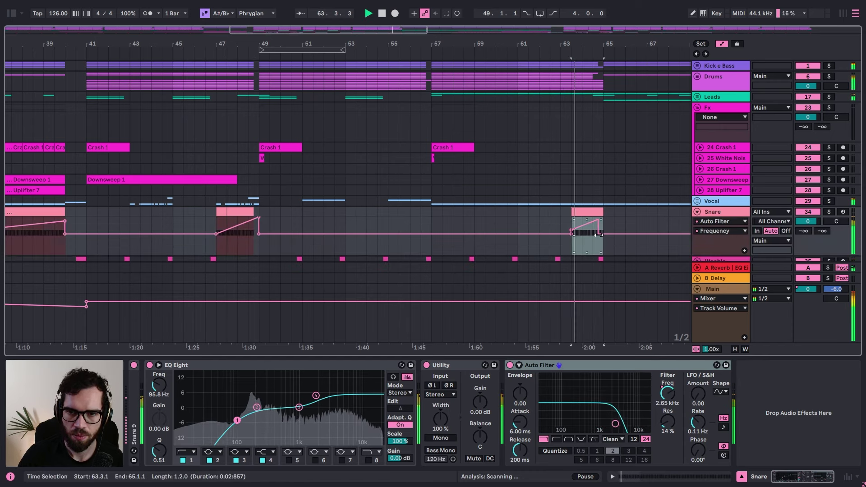
left_click(595, 258)
left_click(625, 234)
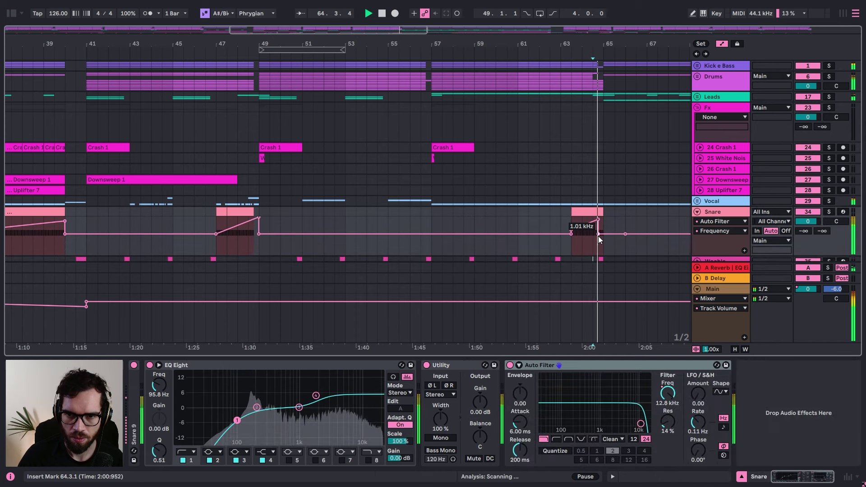
mouse_move(598, 234)
left_mouse_down()
mouse_move(625, 219)
mouse_move(598, 219)
left_mouse_up()
key("space")
key("space")
Step: Copy the Crash 1 clip from bar 57 to bar 65 and play the transition
left_click(453, 147)
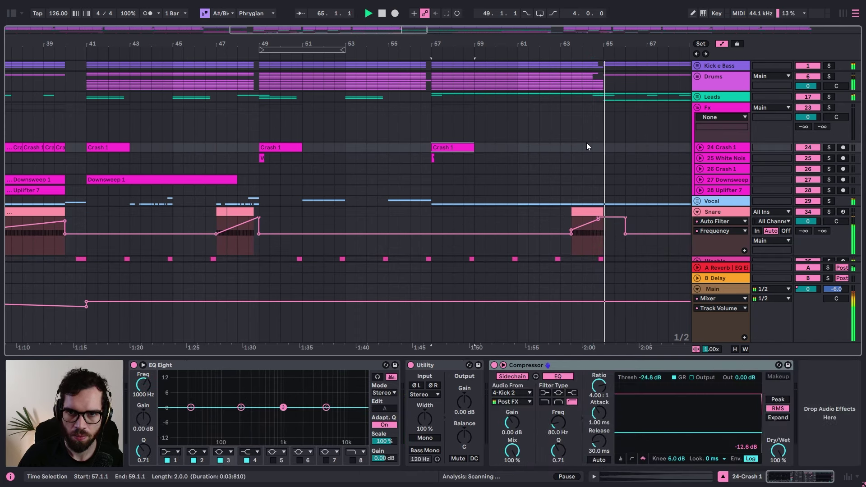
left_click(607, 148)
key("ctrl+v")
left_click(586, 120)
key("space")
key("space")
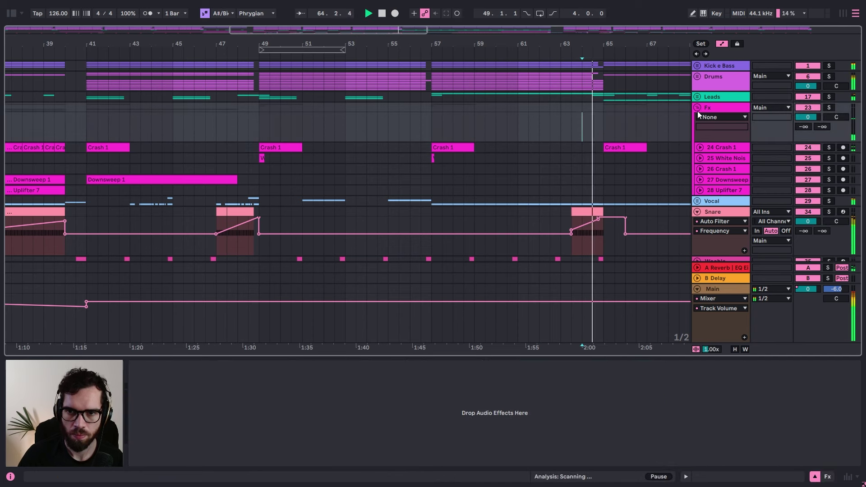
Step: Copy the Downsweep 1 clip from bar 41 to bar 65 and play back the transition
left_click(227, 187)
key("ctrl+c")
left_click(604, 181)
key("ctrl+v")
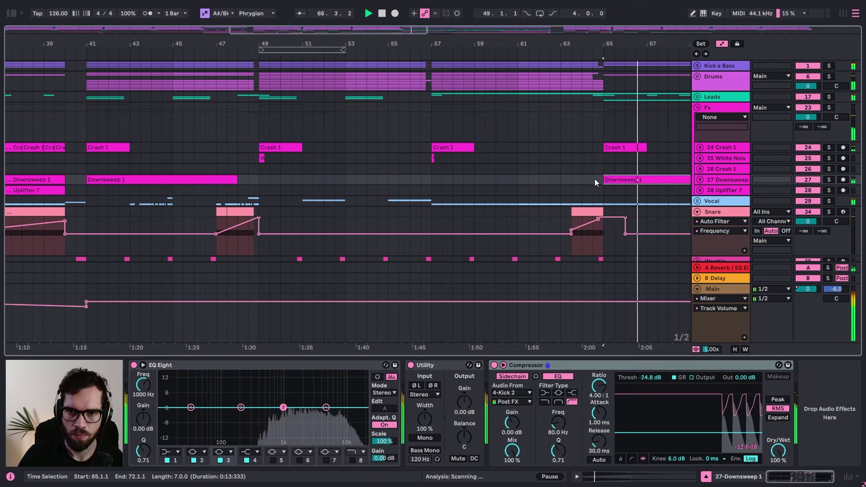
left_click(574, 169)
key("minus")
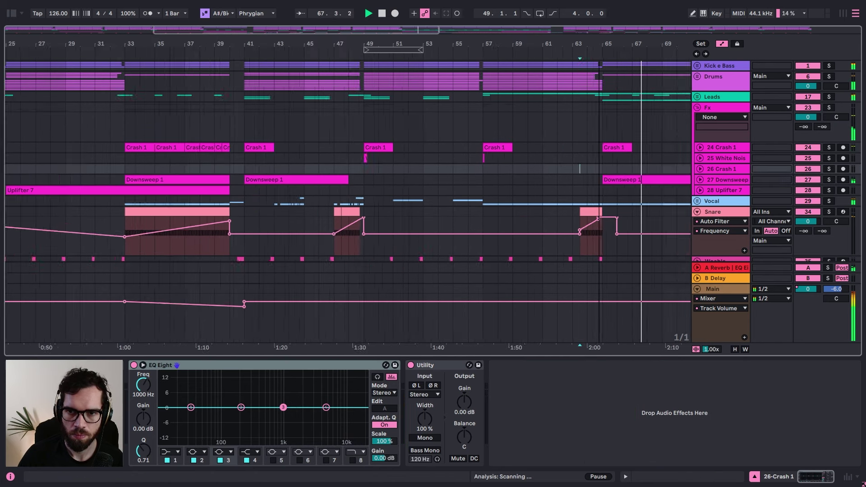
left_click_drag(599, 44, 600, 33)
key("space")
key("space")
Step: Unfold the Downsweep track, extend the rising clip before bar 17 to 17.1.1, and copy it to bar 58
left_click(83, 179)
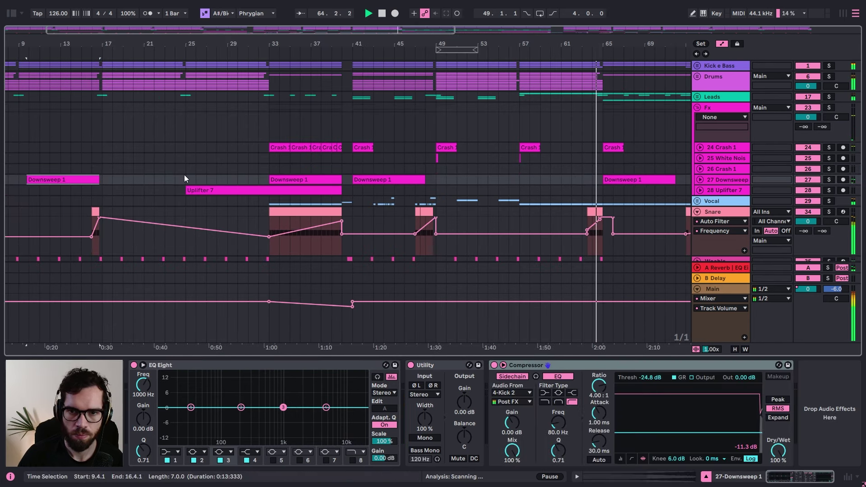
left_click(701, 180)
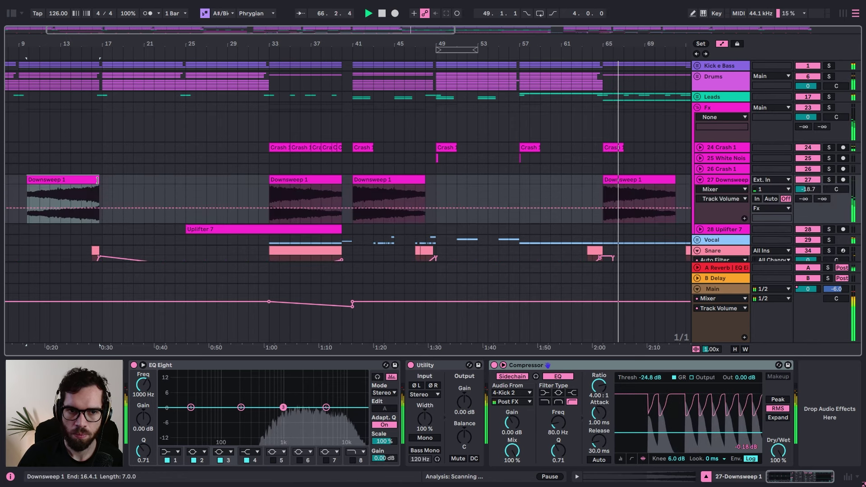
left_click_drag(99, 179, 101, 180)
key("ctrl+c")
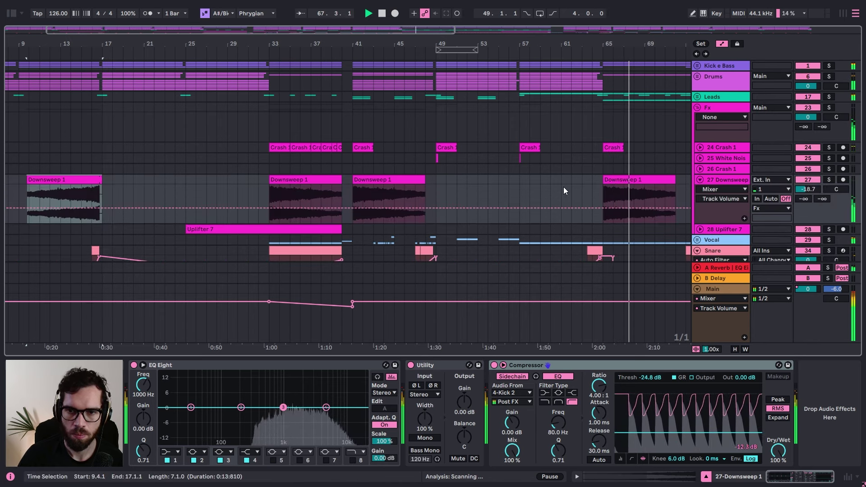
left_click(526, 192)
key("ctrl+v")
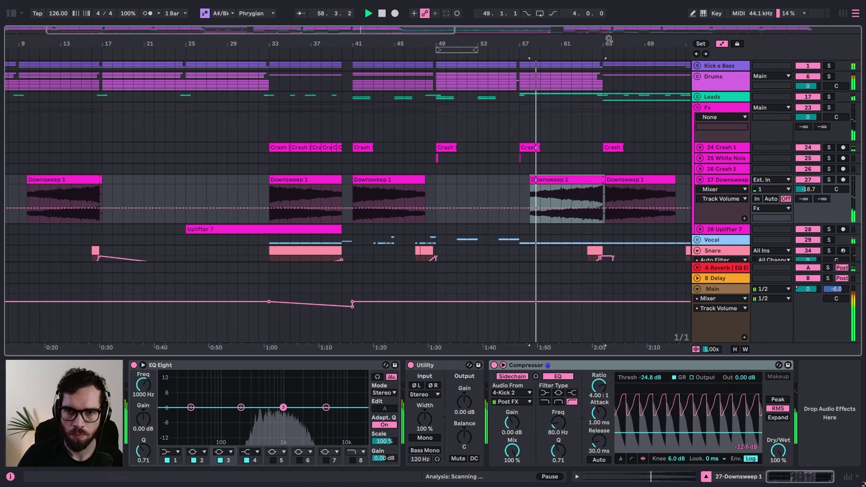
Step: Adjust the two adjoining Downsweep 1 clips to meet at 65.1.1 and play the transition
key("z")
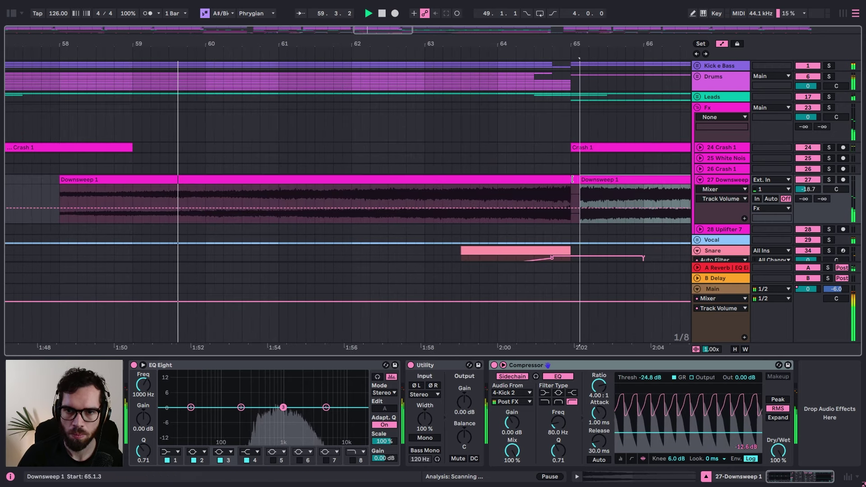
left_click(519, 158)
key("space")
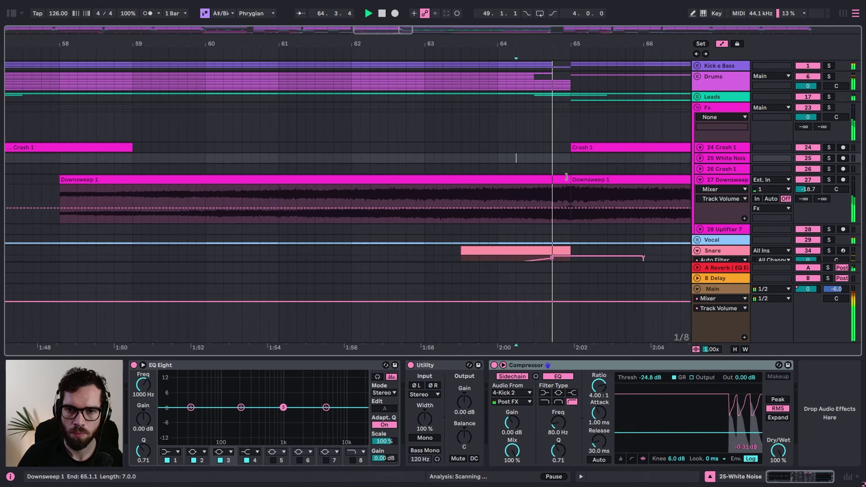
key("x")
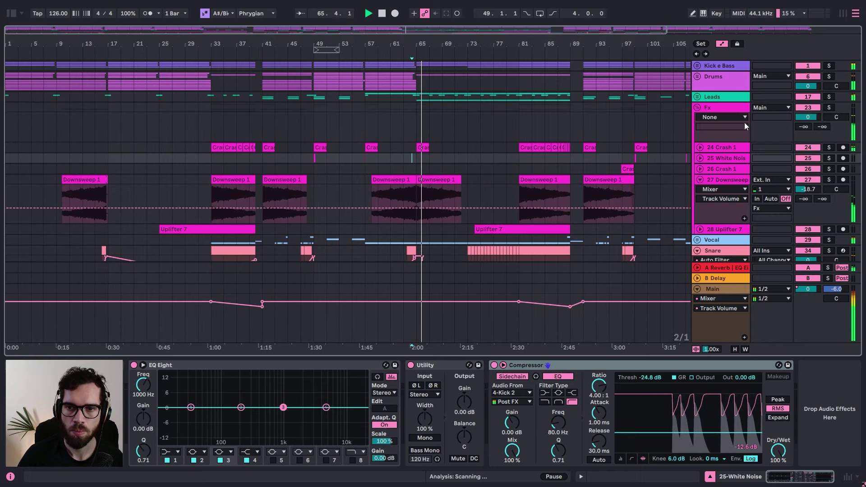
Step: Fold the Fx group and turn off the automation view
left_click(698, 107)
left_click(552, 109)
key("a")
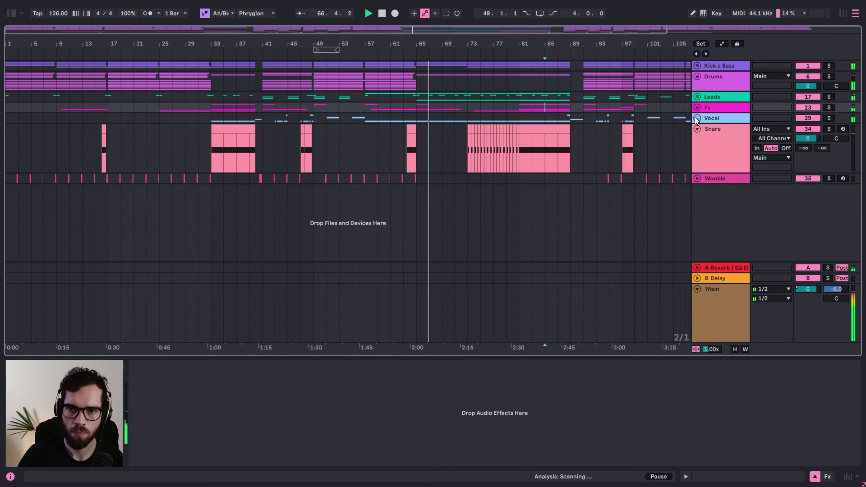
Step: Unfold the Vocal group, stop playback, and select the 33 VOX_URG vocal track
left_click(697, 118)
scroll(641, 158, "down", 2)
key("space")
scroll(629, 170, "down", 6)
left_click(711, 148)
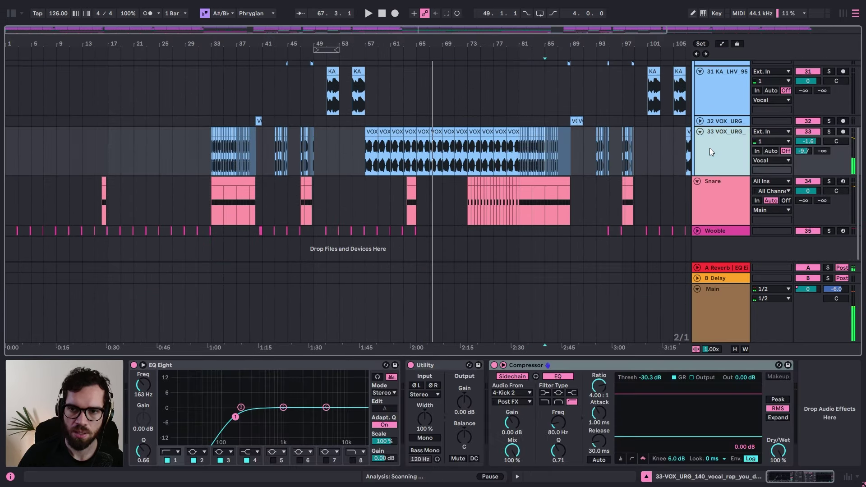
Step: Find the Echo audio effect and add it to the end of the 33 VOX_URG track's device chain
left_click(12, 13)
left_click(34, 31)
type("ec")
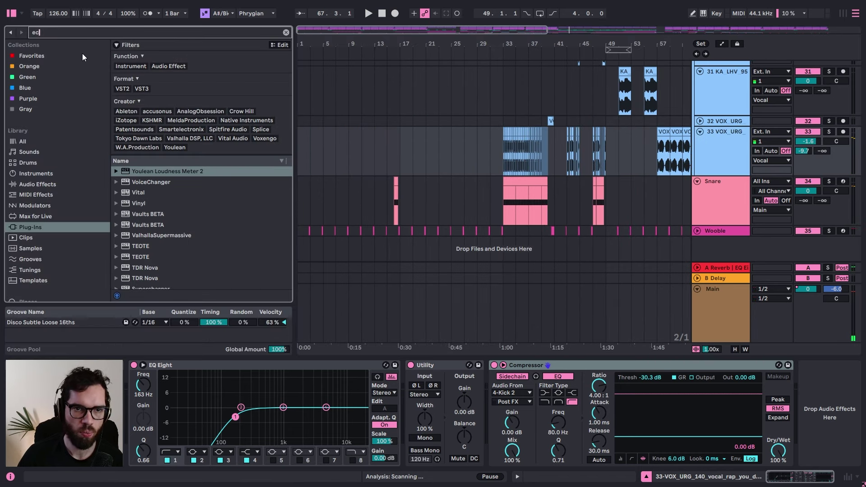
left_click(62, 186)
left_click_drag(140, 111, 160, 131)
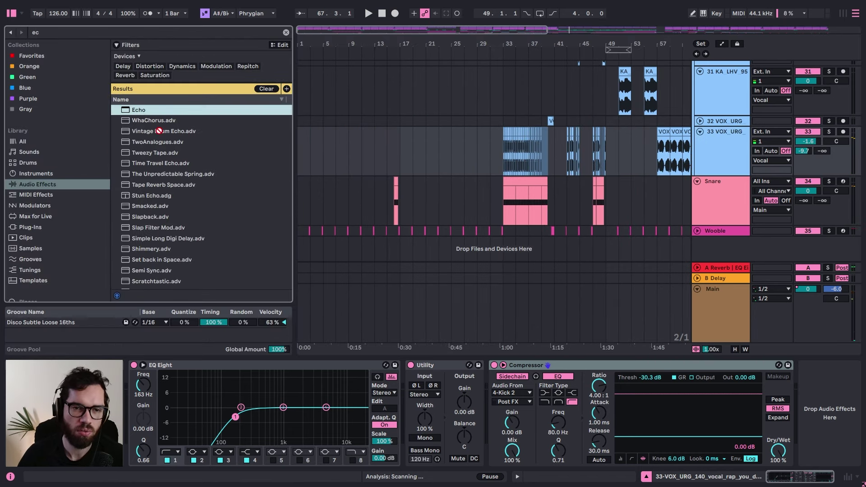
left_click_drag(798, 387, 798, 387)
key("space")
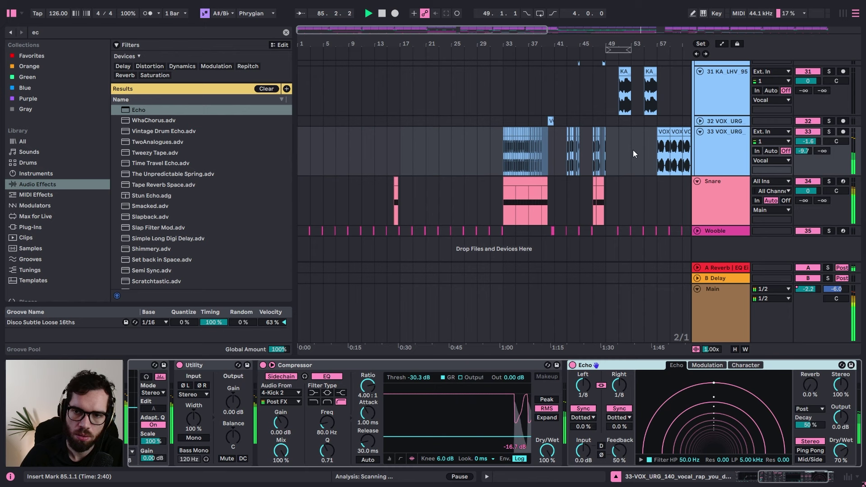
left_click(11, 17)
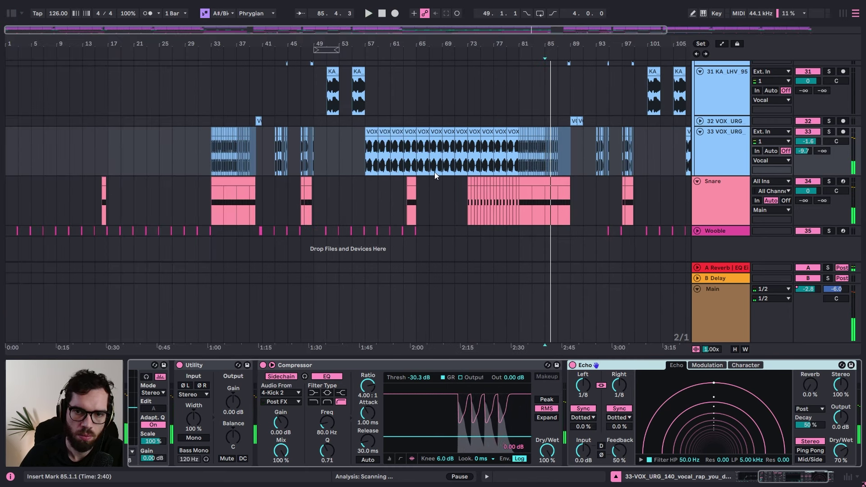
Step: Automate the vocal's Echo Dry/Wet to ramp up from zero at bar 63 to about 51% at bar 65
left_click(408, 151)
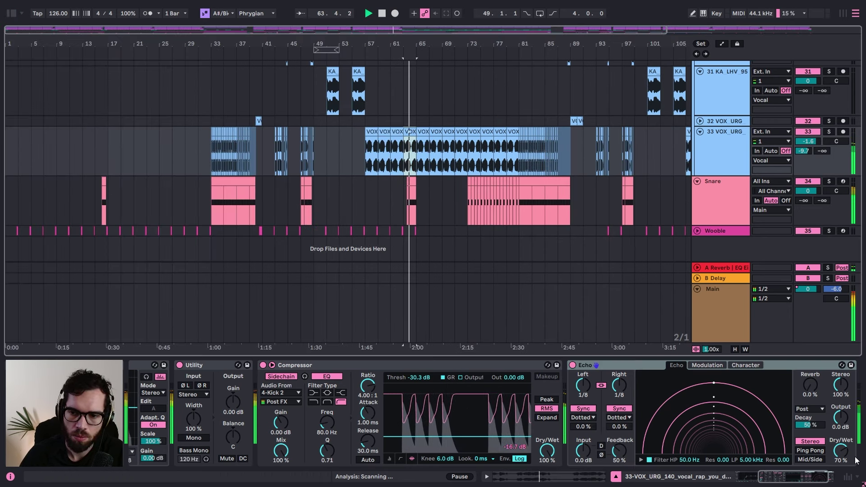
key("a")
left_click(404, 175)
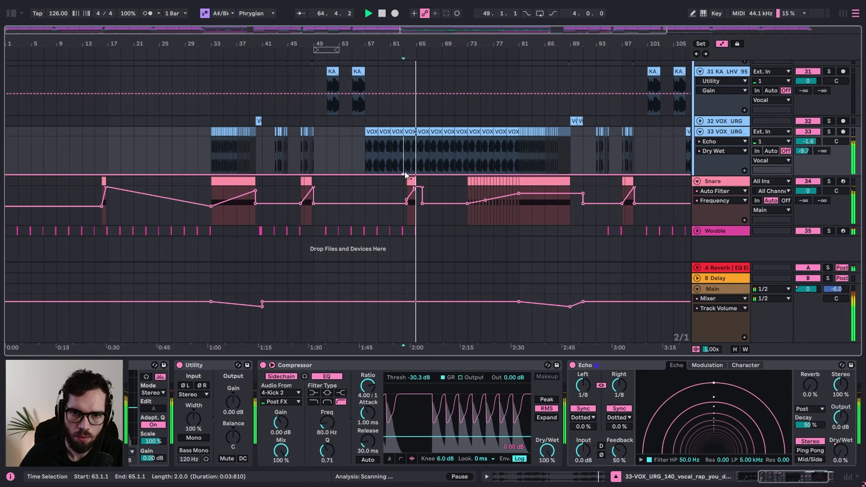
left_click_drag(416, 174, 416, 155)
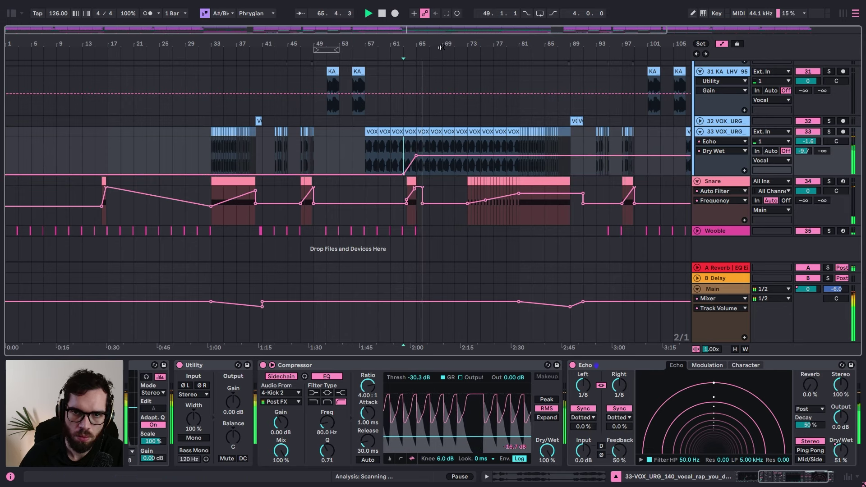
Step: Shape the vocal's Echo Dry/Wet automation to peak near bar 68, dip around bar 73, and rise to 46% near bar 81
scroll(427, 159, "up", 4)
left_click_drag(433, 156, 487, 171)
left_click_drag(650, 43, 559, 64)
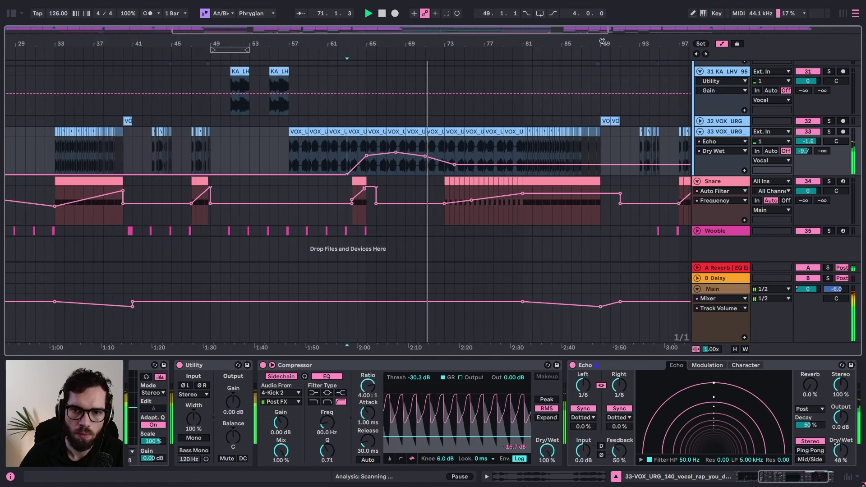
mouse_move(527, 165)
left_mouse_down()
mouse_move(526, 174)
mouse_move(527, 158)
left_mouse_up()
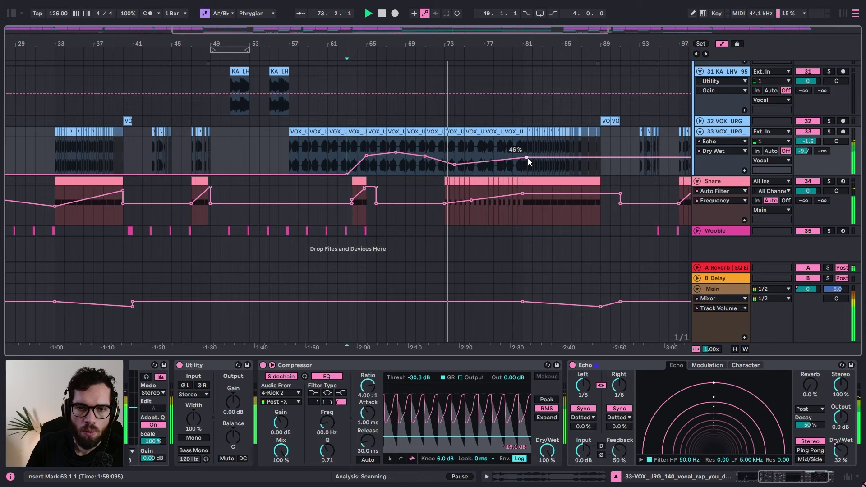
left_click(444, 163)
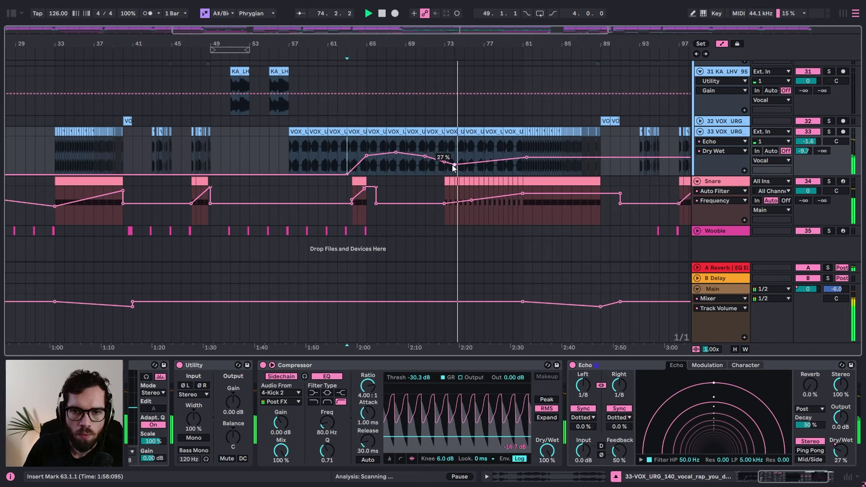
Step: Raise the Echo Dry/Wet automation at bar 81, hold it to about bar 85, and bring it down to 0% at bar 89
left_click_drag(455, 165, 601, 178)
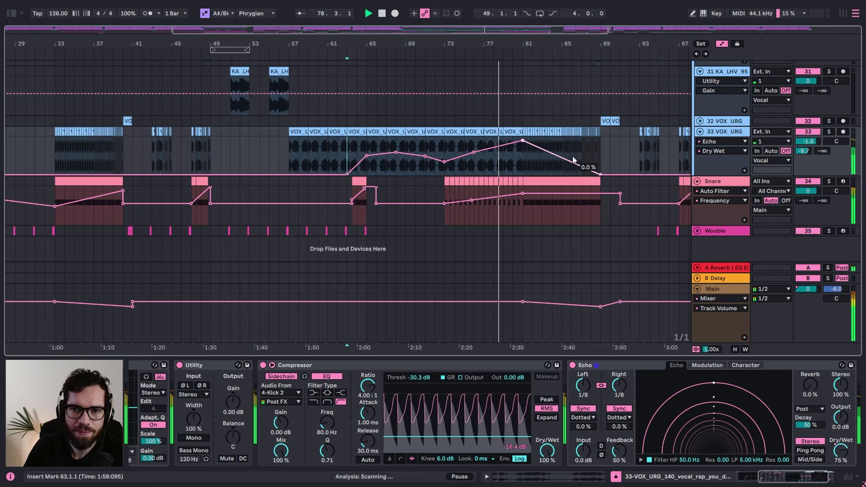
left_click_drag(522, 142, 562, 136)
key("ctrl+z")
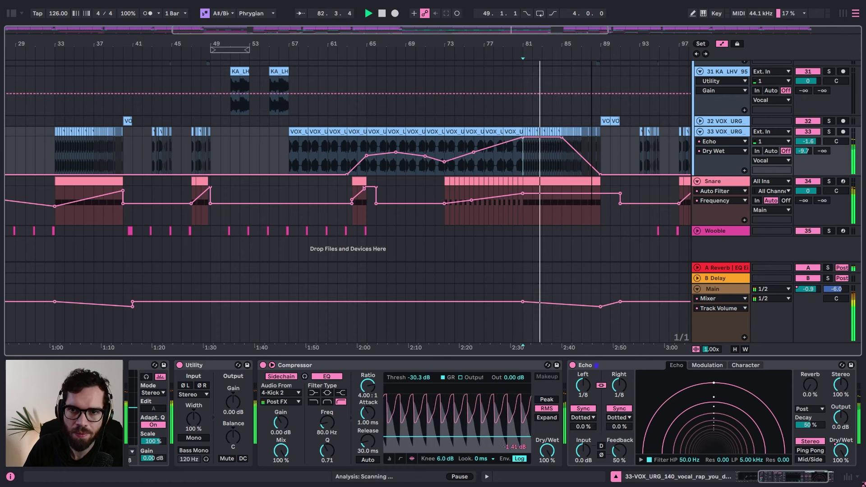
scroll(603, 77, "up", 2)
scroll(600, 104, "up", 2)
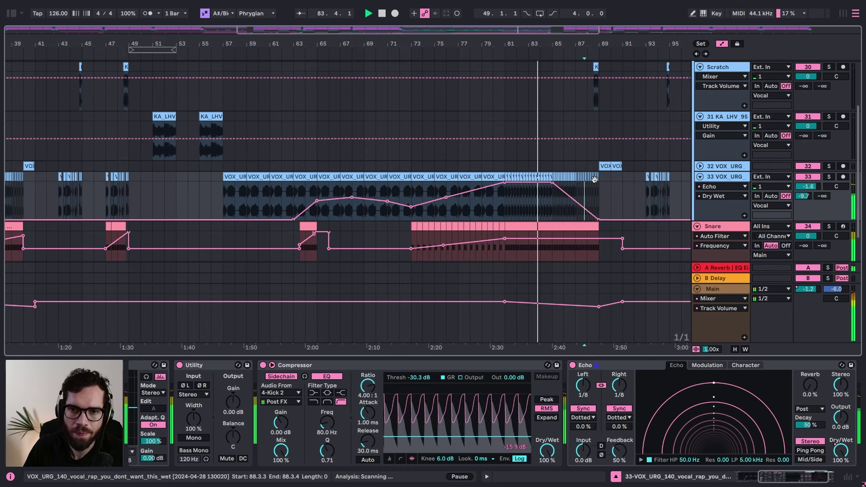
Step: Hide the automation and listen to the vocal build-up through bar 89 into the drop at bar 91
key("a")
scroll(603, 160, "up", 4)
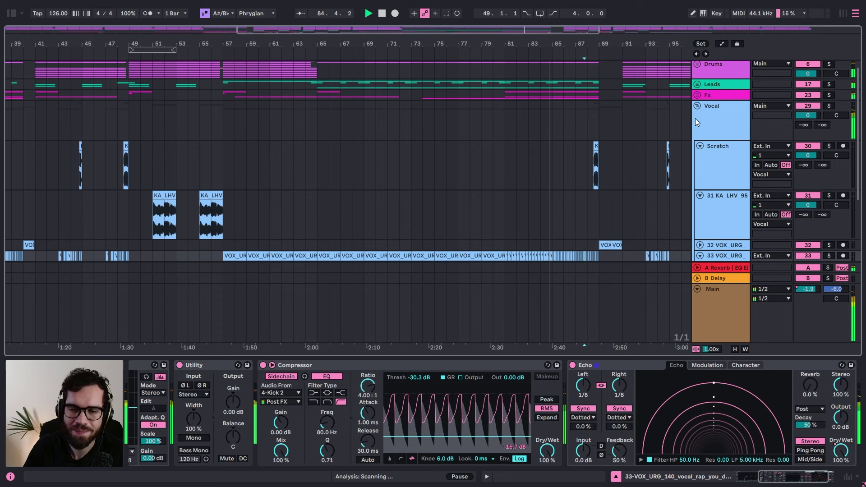
scroll(562, 159, "down", 3)
key("a")
key("a")
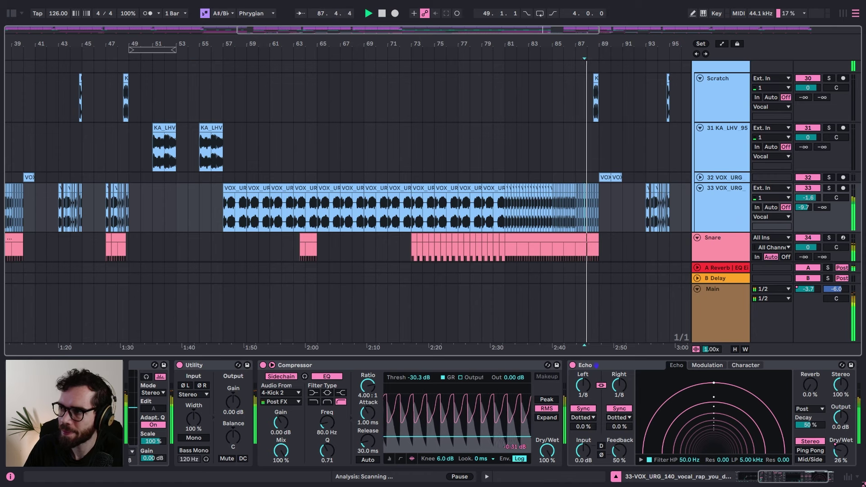
scroll(584, 174, "down", 2)
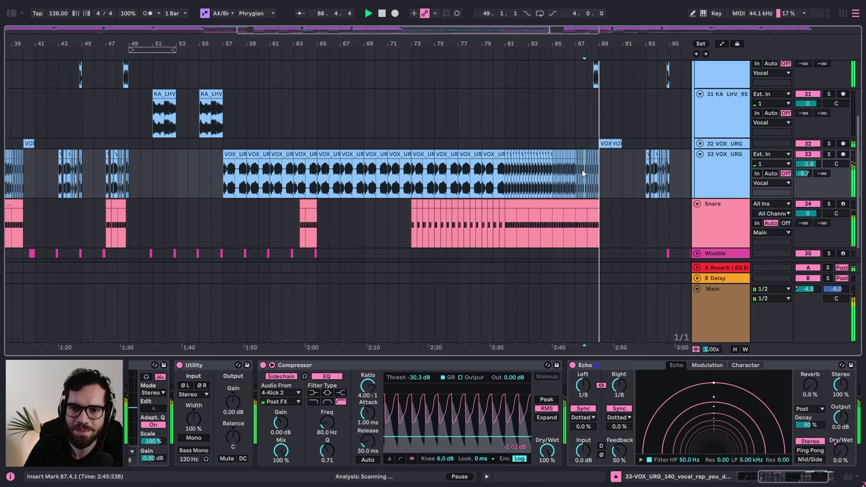
scroll(583, 174, "up", 3)
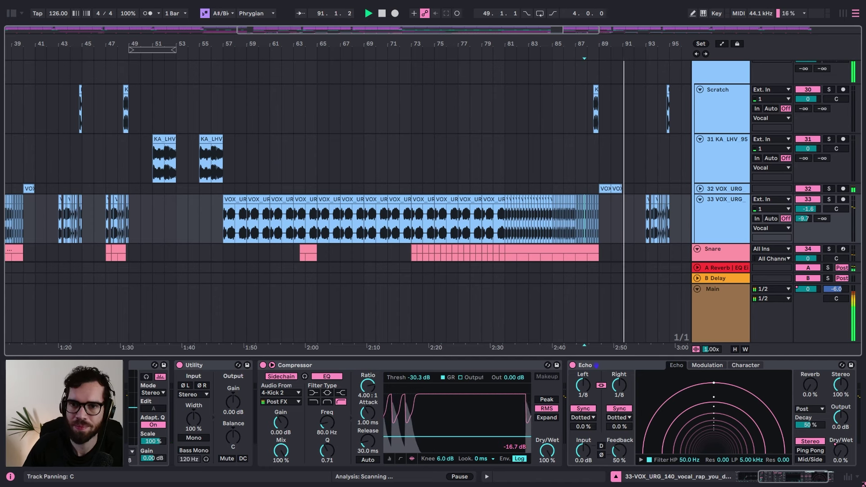
Step: Unfold the Kick e Bass group and copy the last two beats of the Bass clip before bar 89 into the gap before bar 91
left_click(633, 105)
scroll(633, 107, "up", 5)
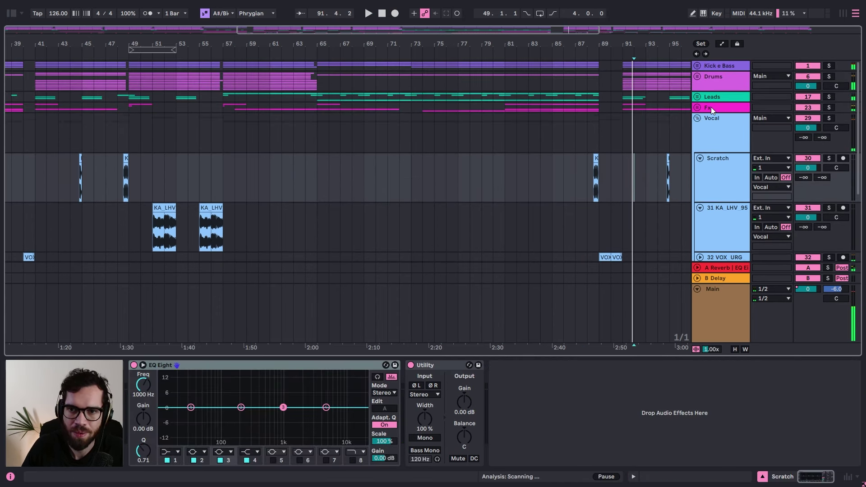
left_click(698, 66)
scroll(639, 100, "down", 3)
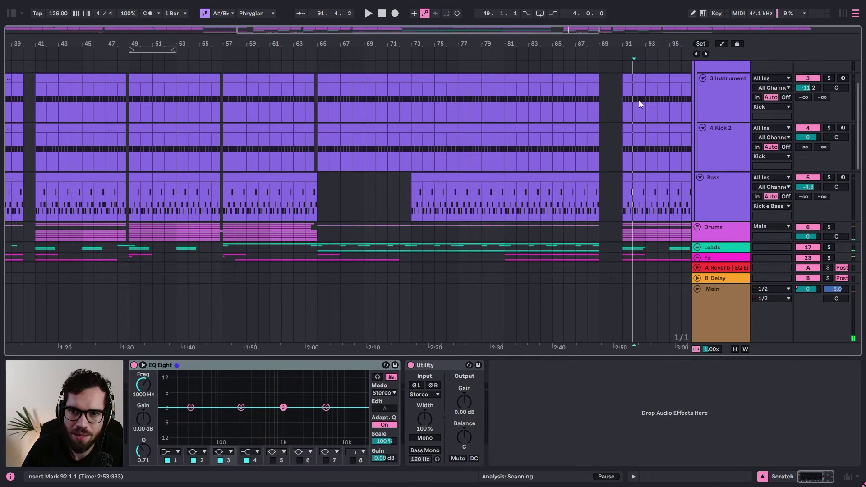
key("a")
key("plus")
key("plus")
key("a")
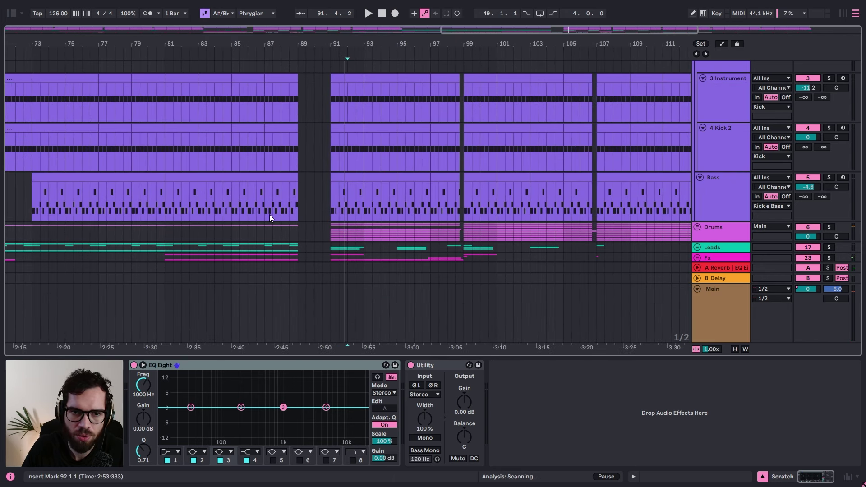
left_click(290, 213)
left_click_drag(317, 204, 320, 201)
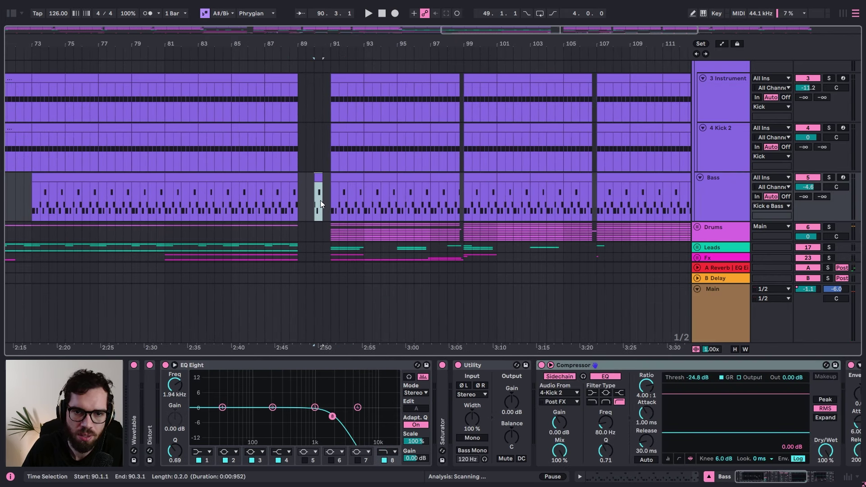
Step: Lower the Bass Auto Filter frequency automation to about 26 Hz at the copied fill before bar 91 and play it
key("a")
left_click(307, 194)
key("space")
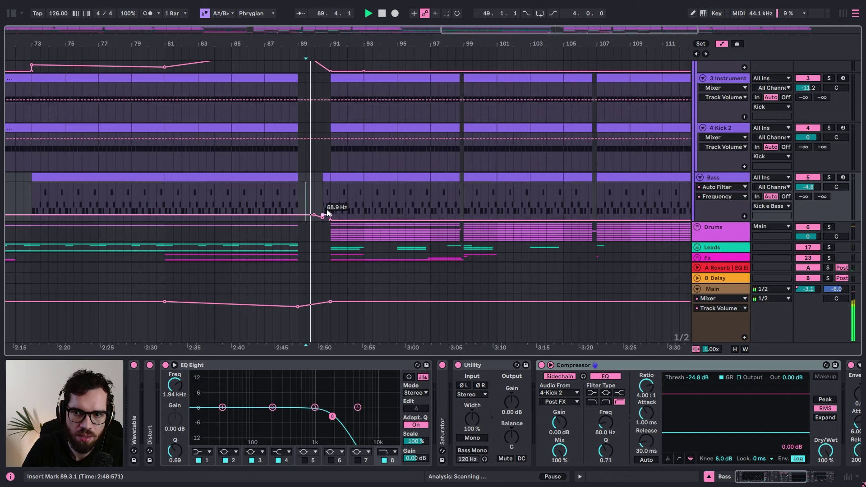
left_click_drag(326, 215, 322, 221)
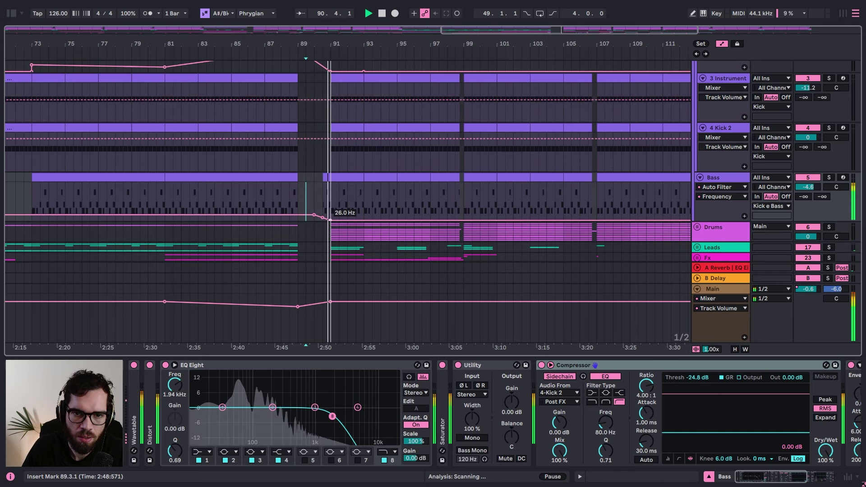
key("space")
key("space")
Step: Delete the first B0 note from the copied Bass fill and lengthen its C#1 note to meet the last B0
left_click(324, 180)
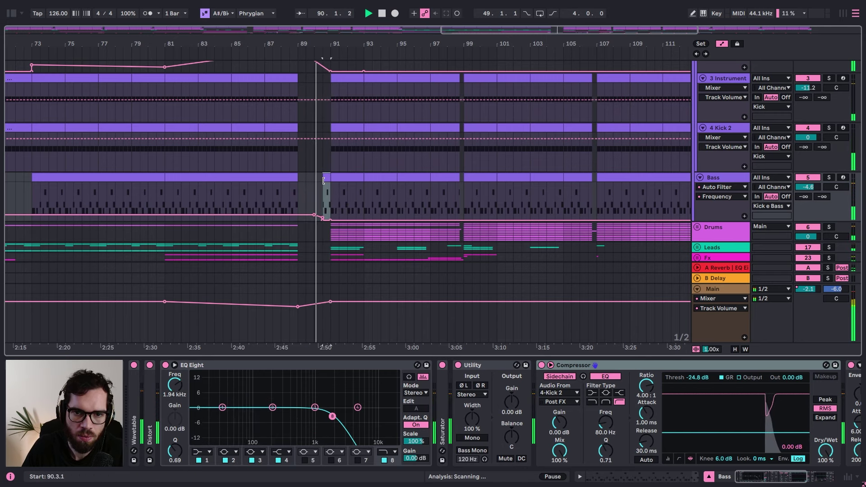
double_click(325, 180)
left_click_drag(479, 358, 383, 416)
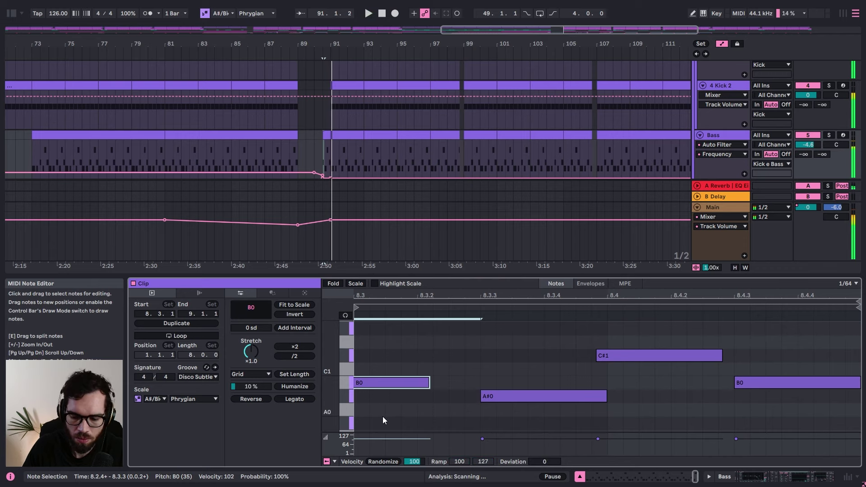
key("Delete")
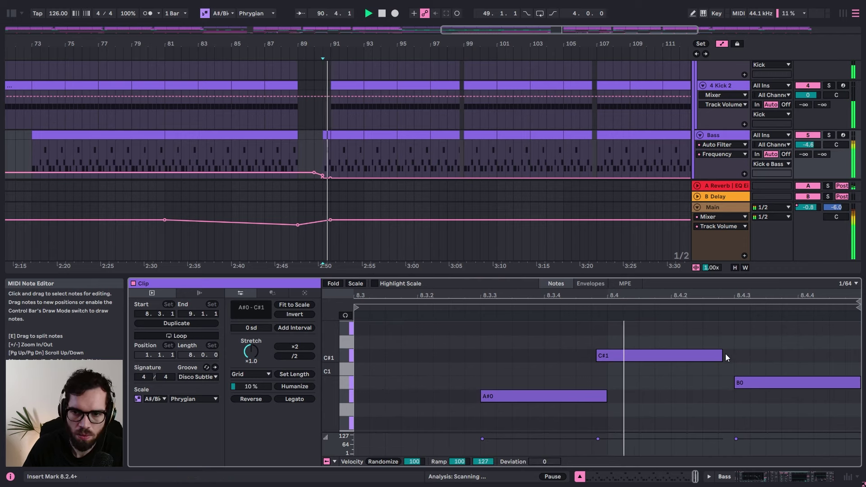
left_click_drag(722, 354, 733, 354)
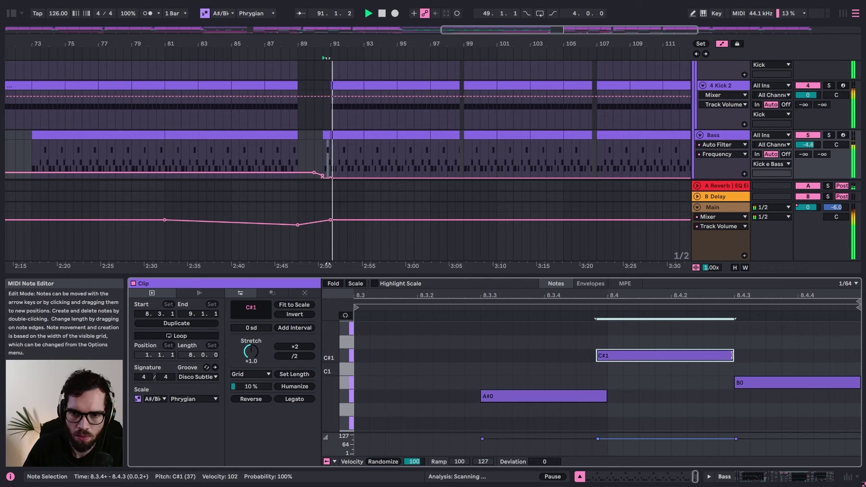
Step: Hide the automation and play the bass fill transition from 89.1.1
left_click(316, 144)
key("a")
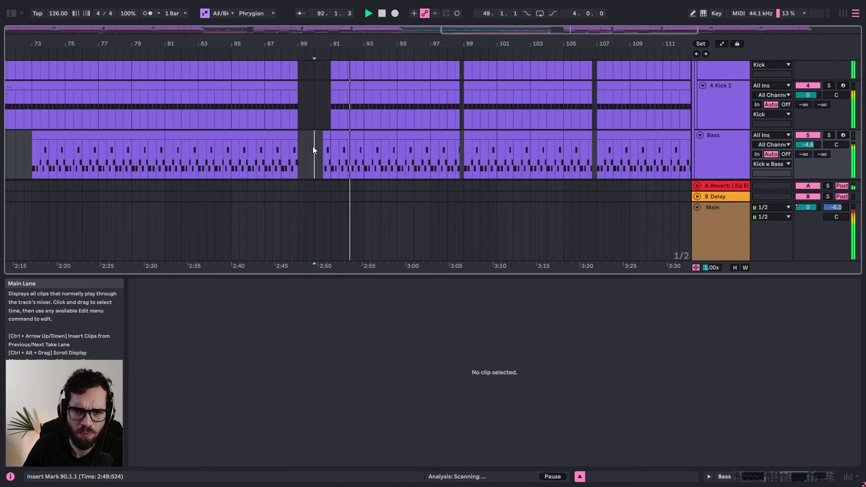
left_click(298, 150)
key("space")
key("space")
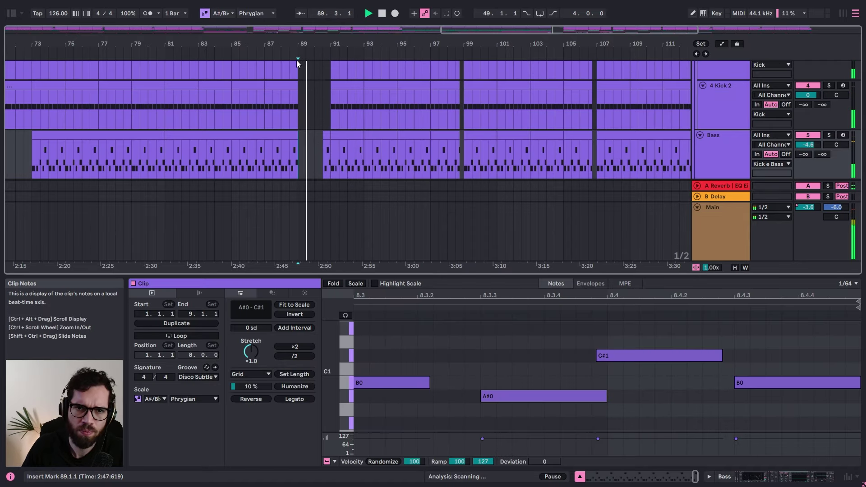
left_click_drag(318, 41, 392, 40)
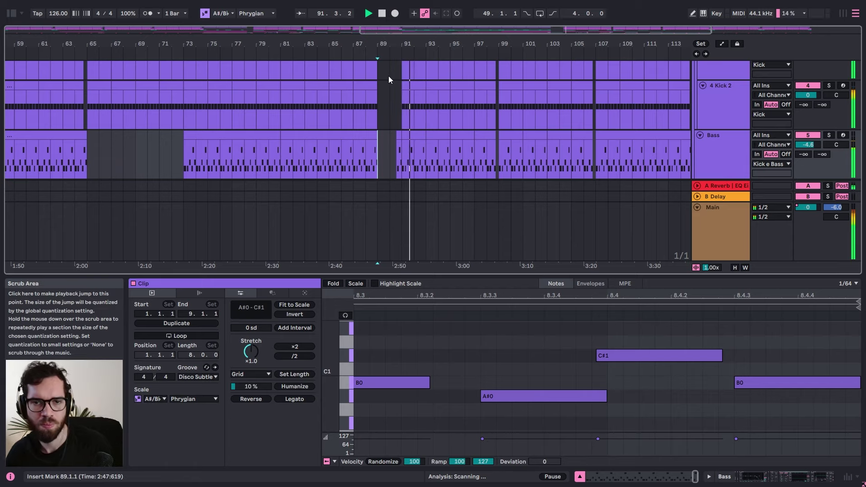
Step: Fold all the group tracks into the compact arrangement overview
left_click(386, 101)
scroll(392, 106, "up", 5)
left_click(737, 107)
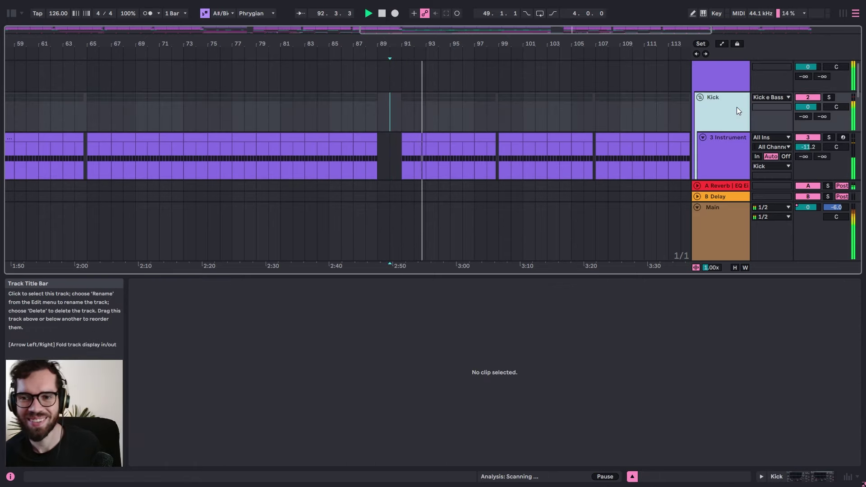
left_click(718, 82)
scroll(719, 82, "up", 1)
left_click(697, 66, "alt")
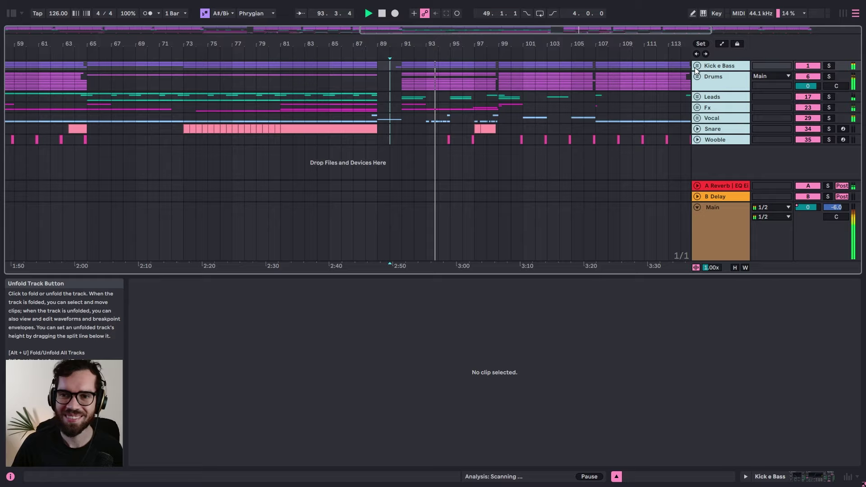
Step: Play the transition into the first drop at bar 41, starting from bar 39 and from 40.3.1
left_click_drag(492, 44, 492, 32)
left_click(199, 83)
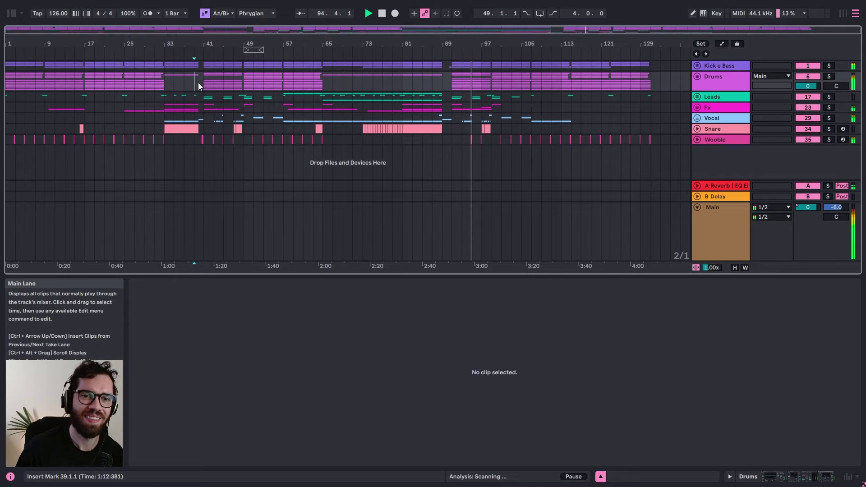
left_click_drag(214, 45, 306, 77)
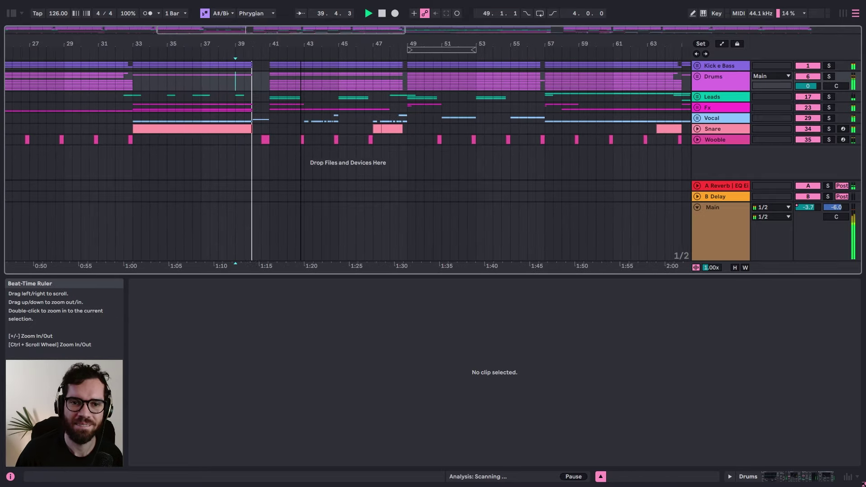
left_click(263, 104)
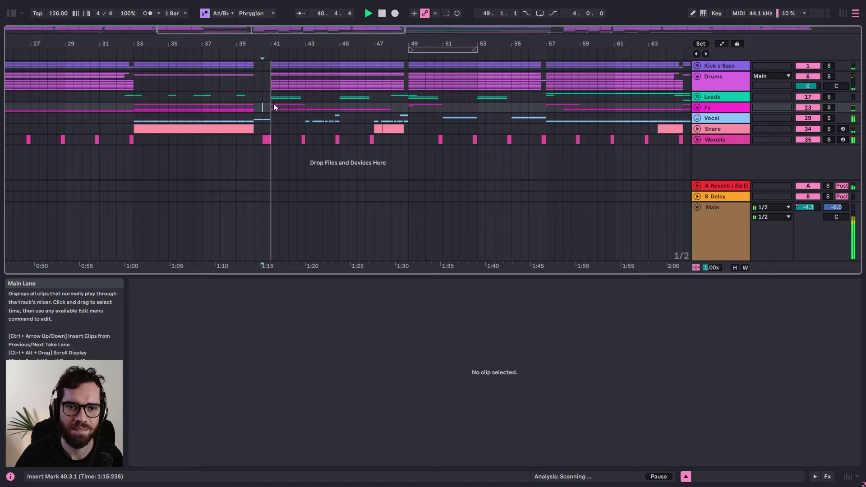
Step: Show the Main track's device chain and the whole arrangement during playback, check the Snare track's devices, and stop playback
left_click_drag(354, 45, 333, 27)
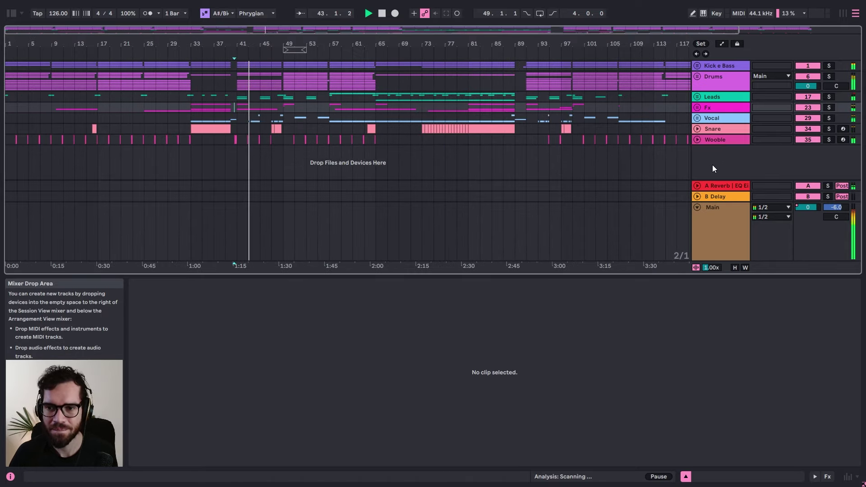
left_click(709, 209)
left_click(632, 310)
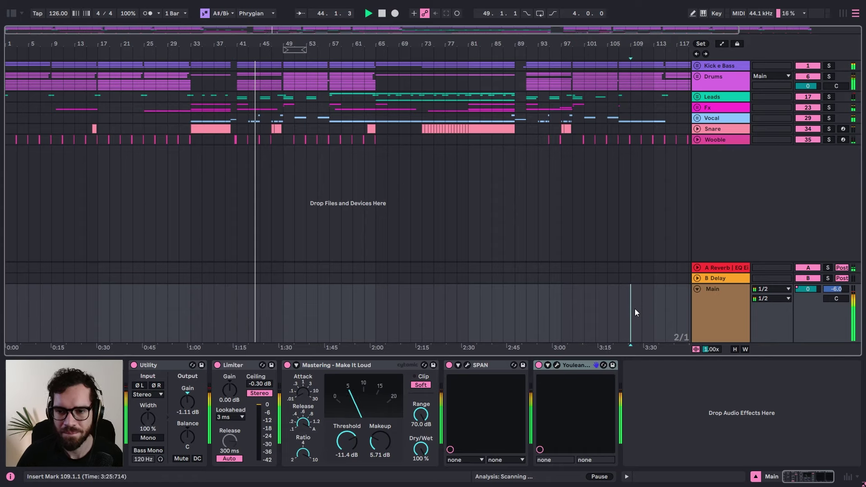
left_click_drag(588, 43, 586, 28)
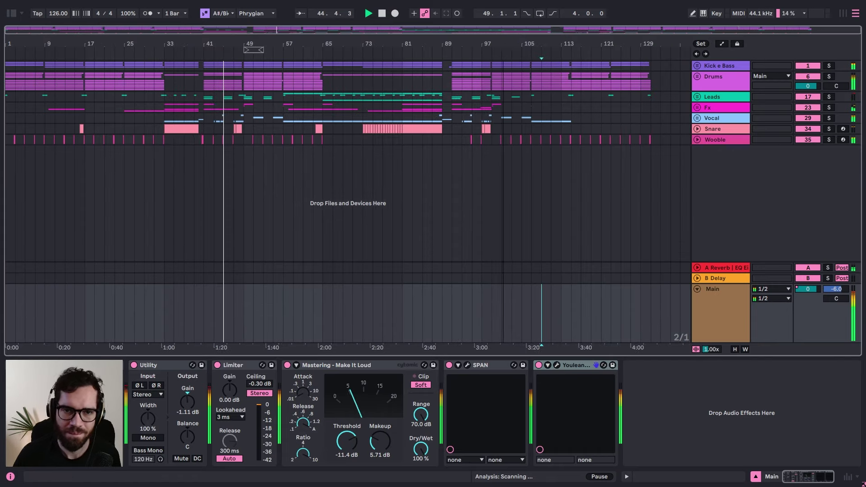
left_click(500, 129)
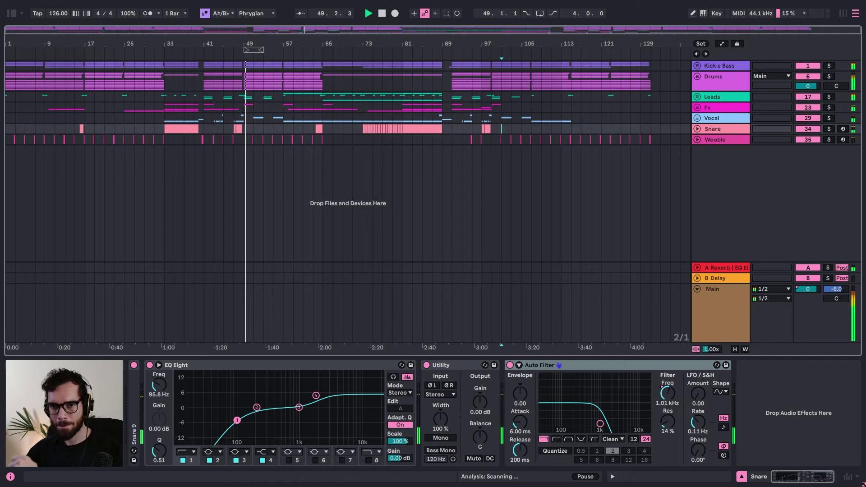
left_click(432, 98)
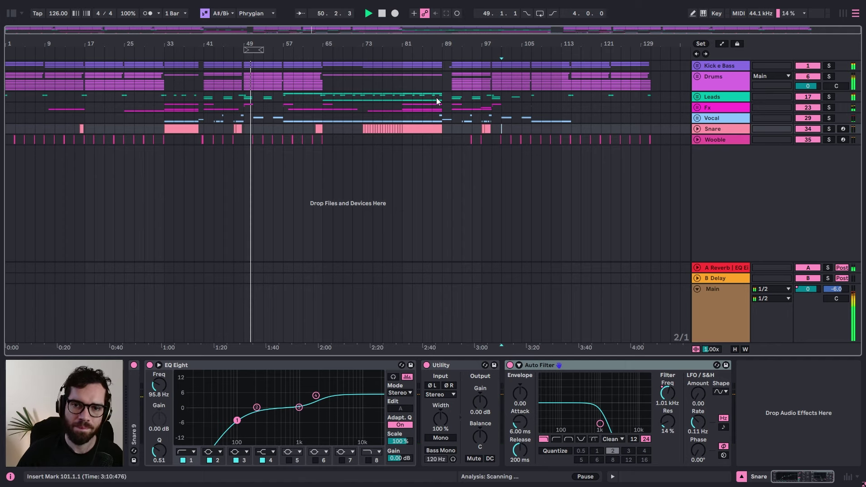
key("space")
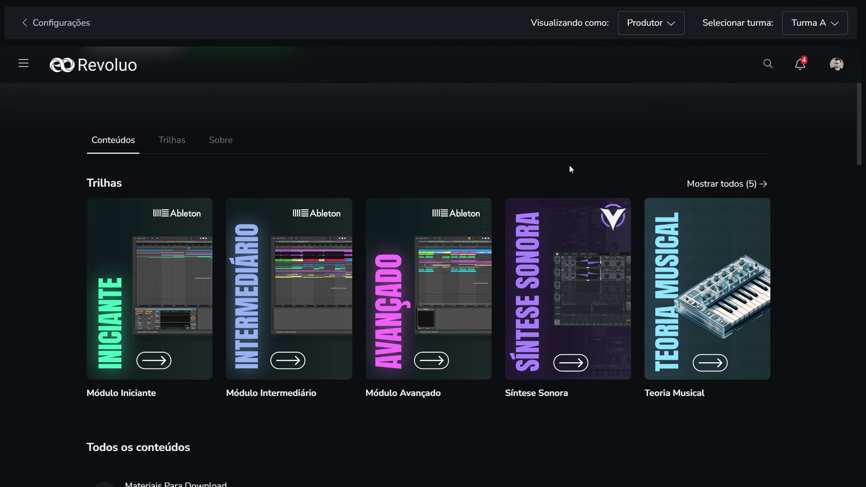
Step: Switch to the Revoluo course site, open Módulo Iniciante and browse its lesson list
mouse_move(278, 266)
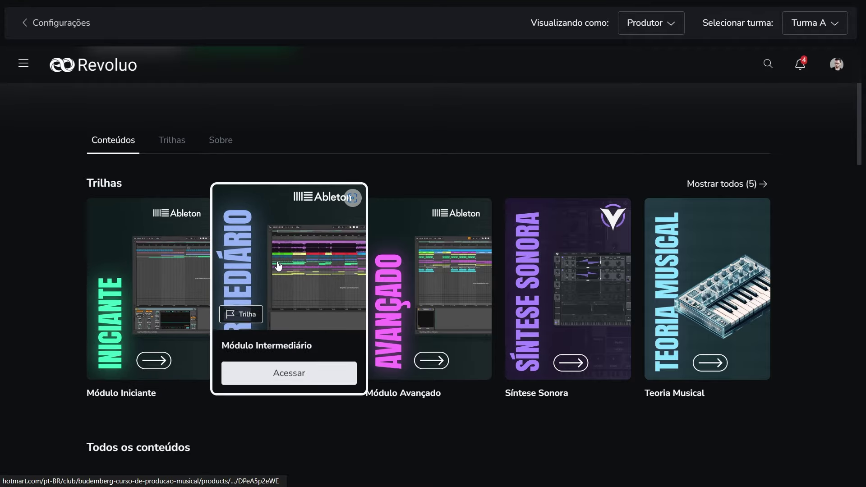
mouse_move(723, 267)
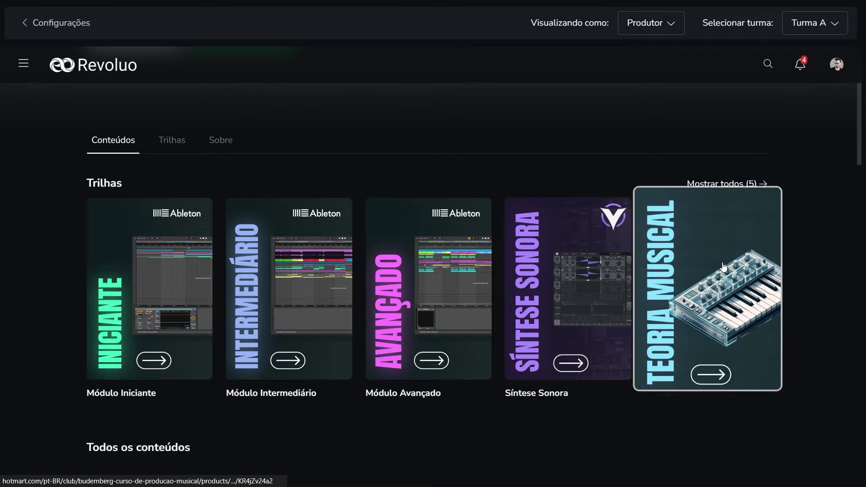
left_click(181, 277)
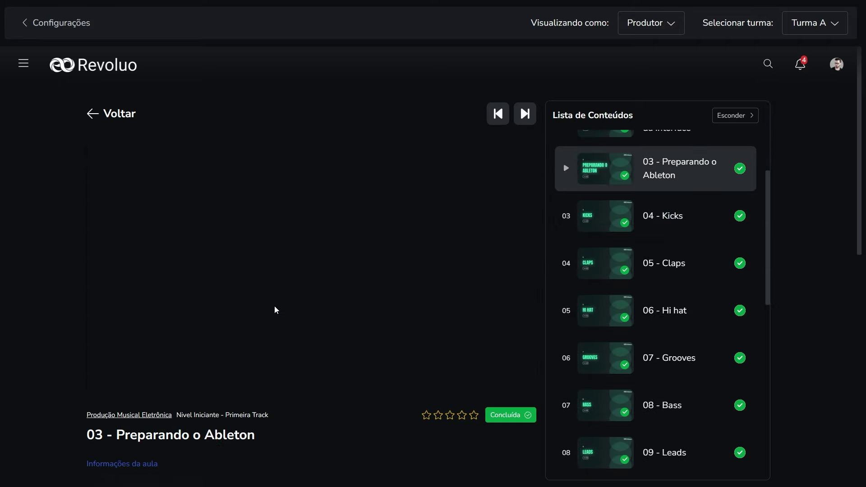
scroll(667, 250, "down", 1)
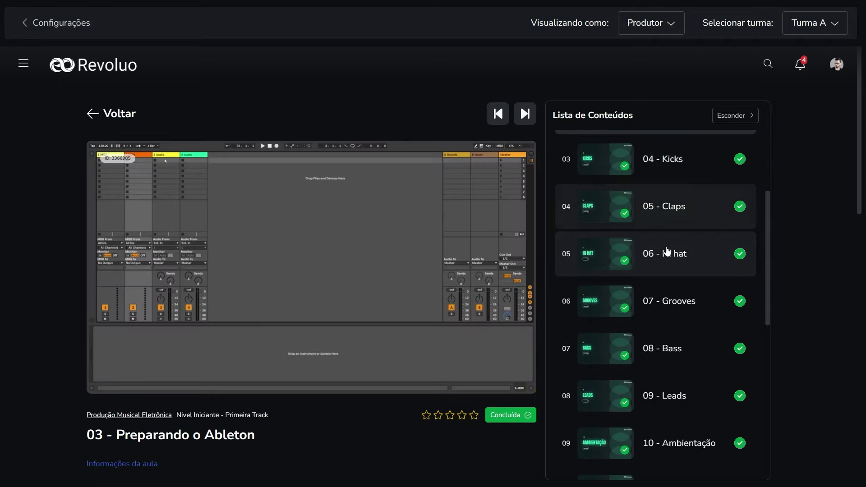
scroll(666, 251, "down", 1)
left_click(672, 262)
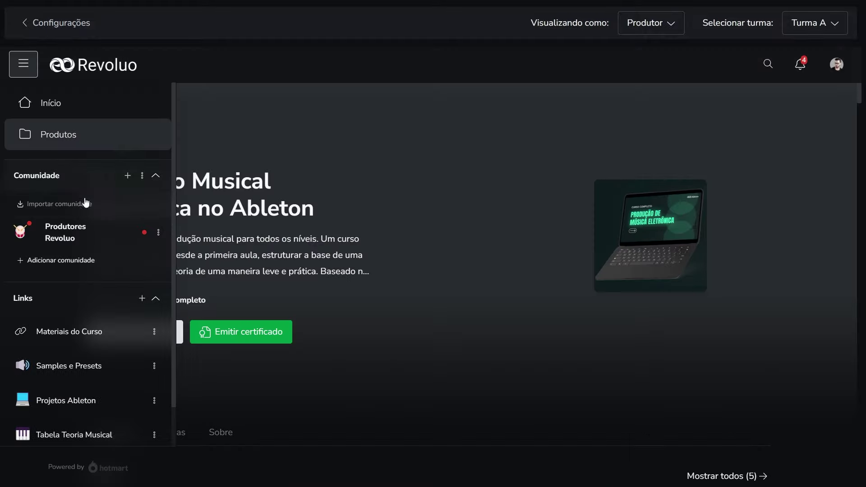
Step: Browse the lesson list of Módulo Avançado from 01 - Pesquisa Musical past 21 - Arpejo
scroll(88, 203, "down", 1)
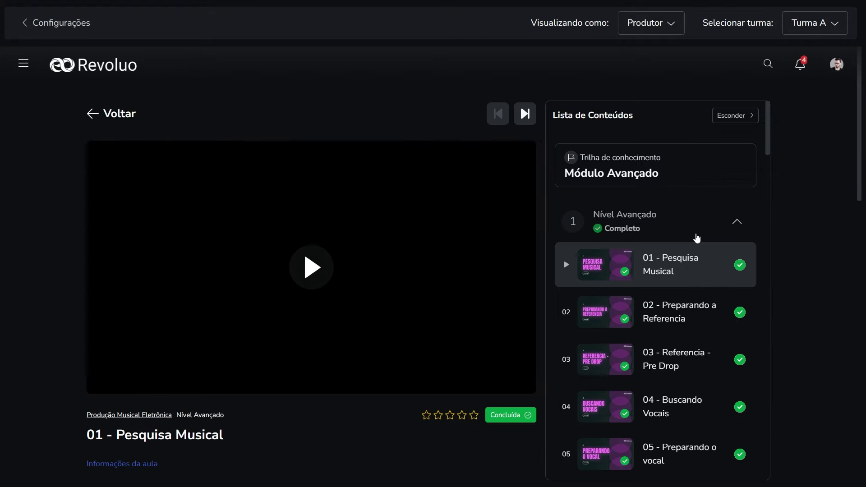
scroll(696, 238, "down", 5)
scroll(683, 258, "down", 9)
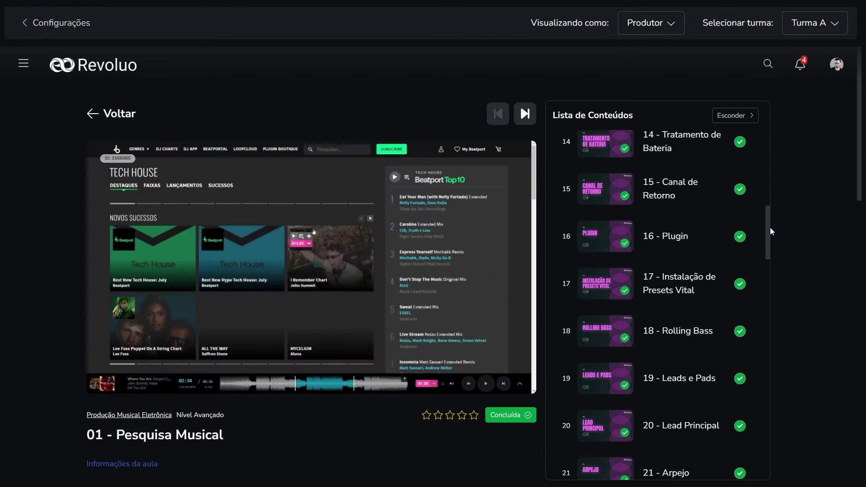
left_click_drag(770, 228, 769, 291)
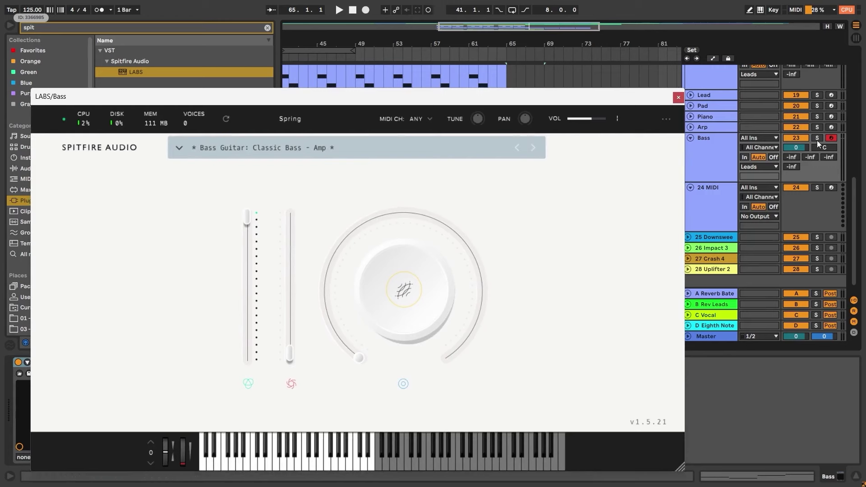
Step: Solo the Bass track, play it and raise the second vertical slider in LABS to near its maximum
left_click(817, 138)
key("space")
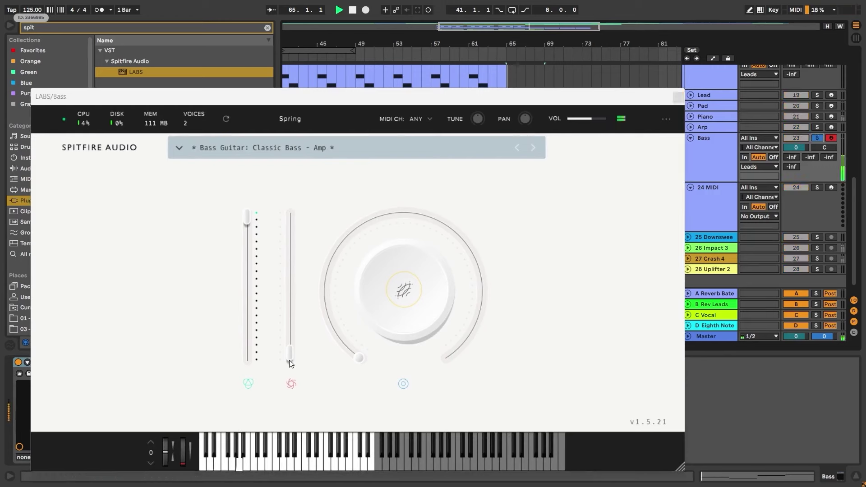
left_click_drag(290, 359, 301, 218)
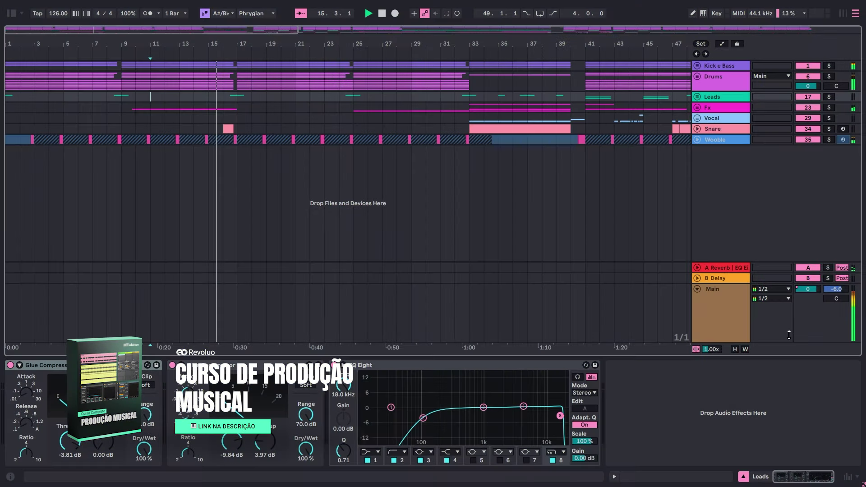
Step: Open the SPAN analyzer from the Main track's device chain while the track plays
left_click(708, 299)
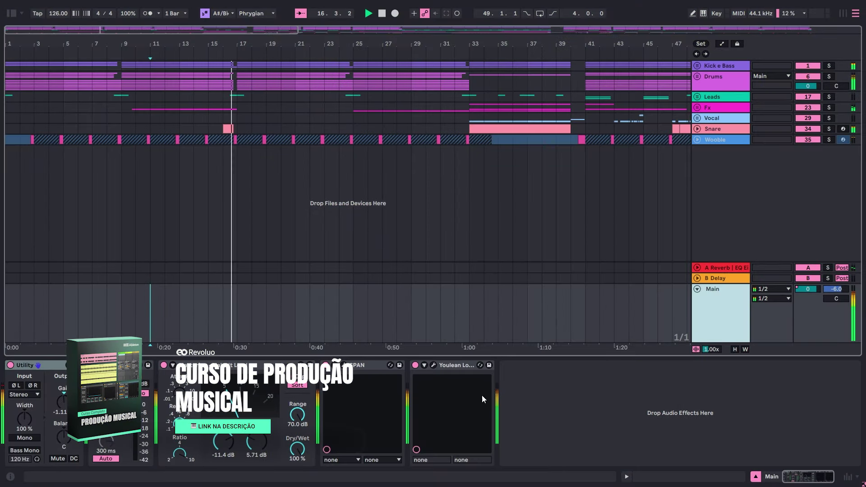
left_click(335, 366)
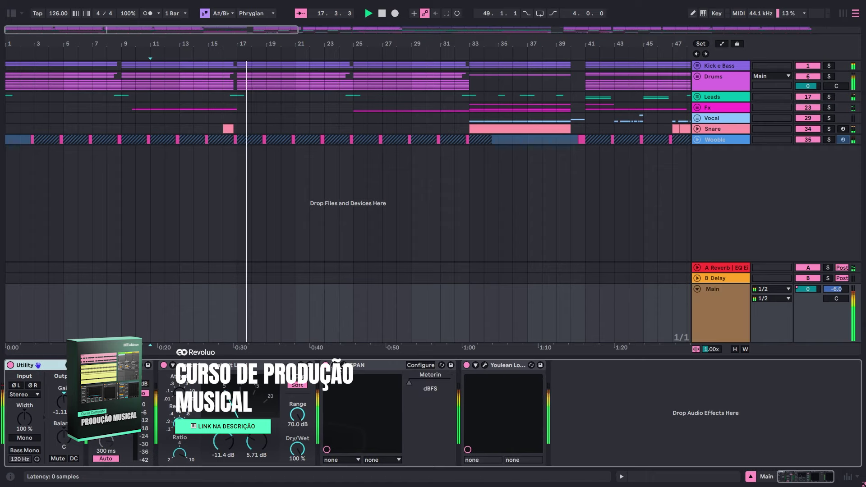
left_click(335, 365)
left_click(343, 366)
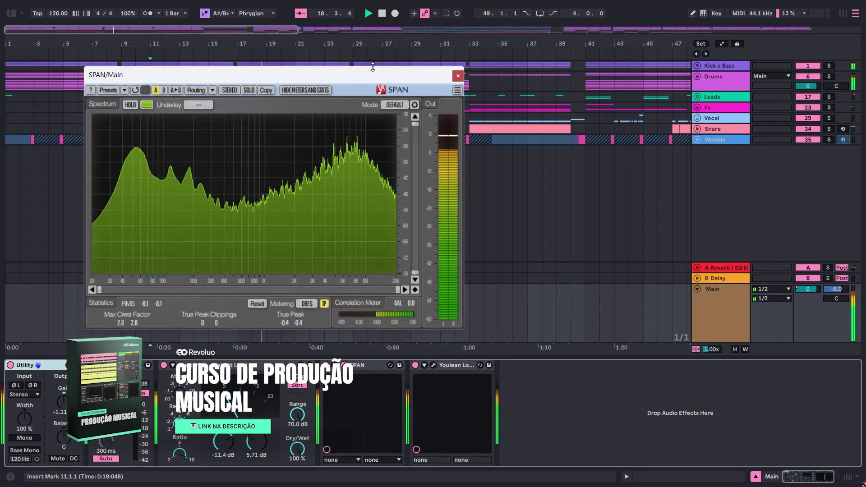
Step: Make the SPAN window shorter and wider so it fits below the tracks, and zoom the arrangement in around bar 23
left_click_drag(372, 68, 372, 161)
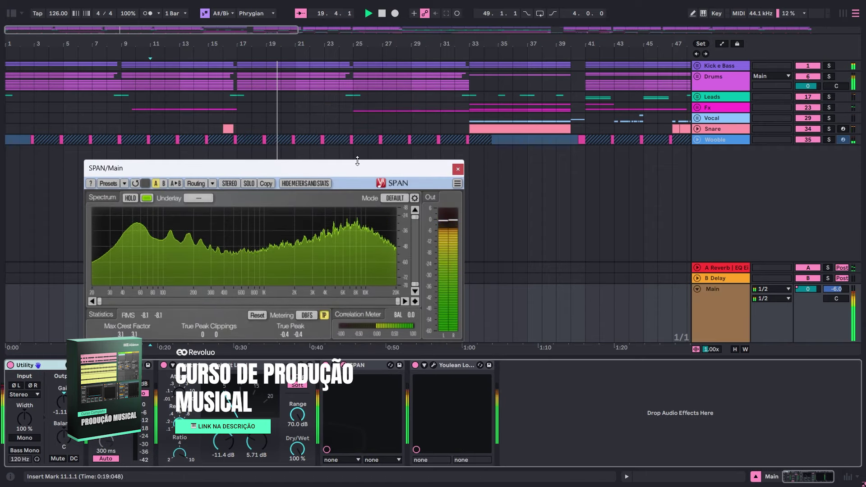
left_click_drag(465, 208, 686, 209)
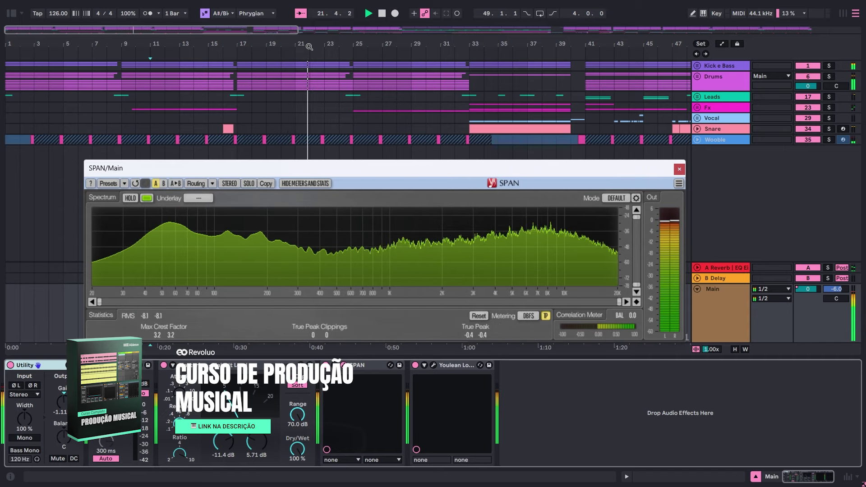
left_click_drag(307, 46, 307, 68)
left_click(305, 17)
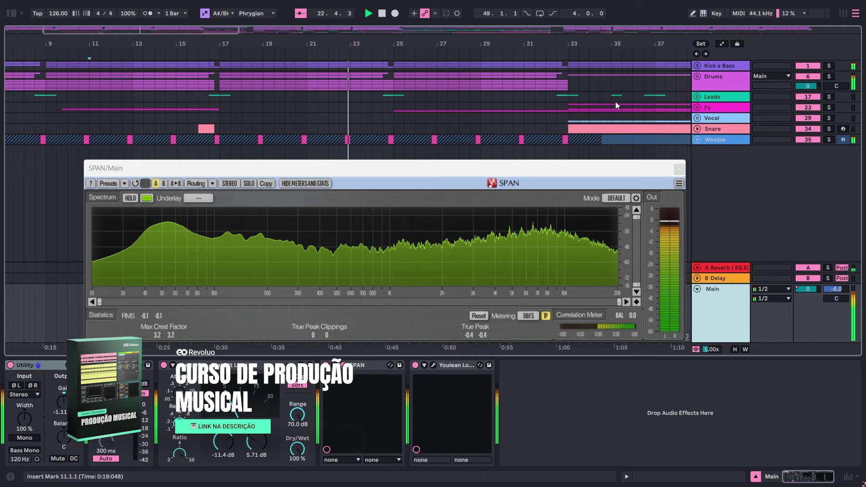